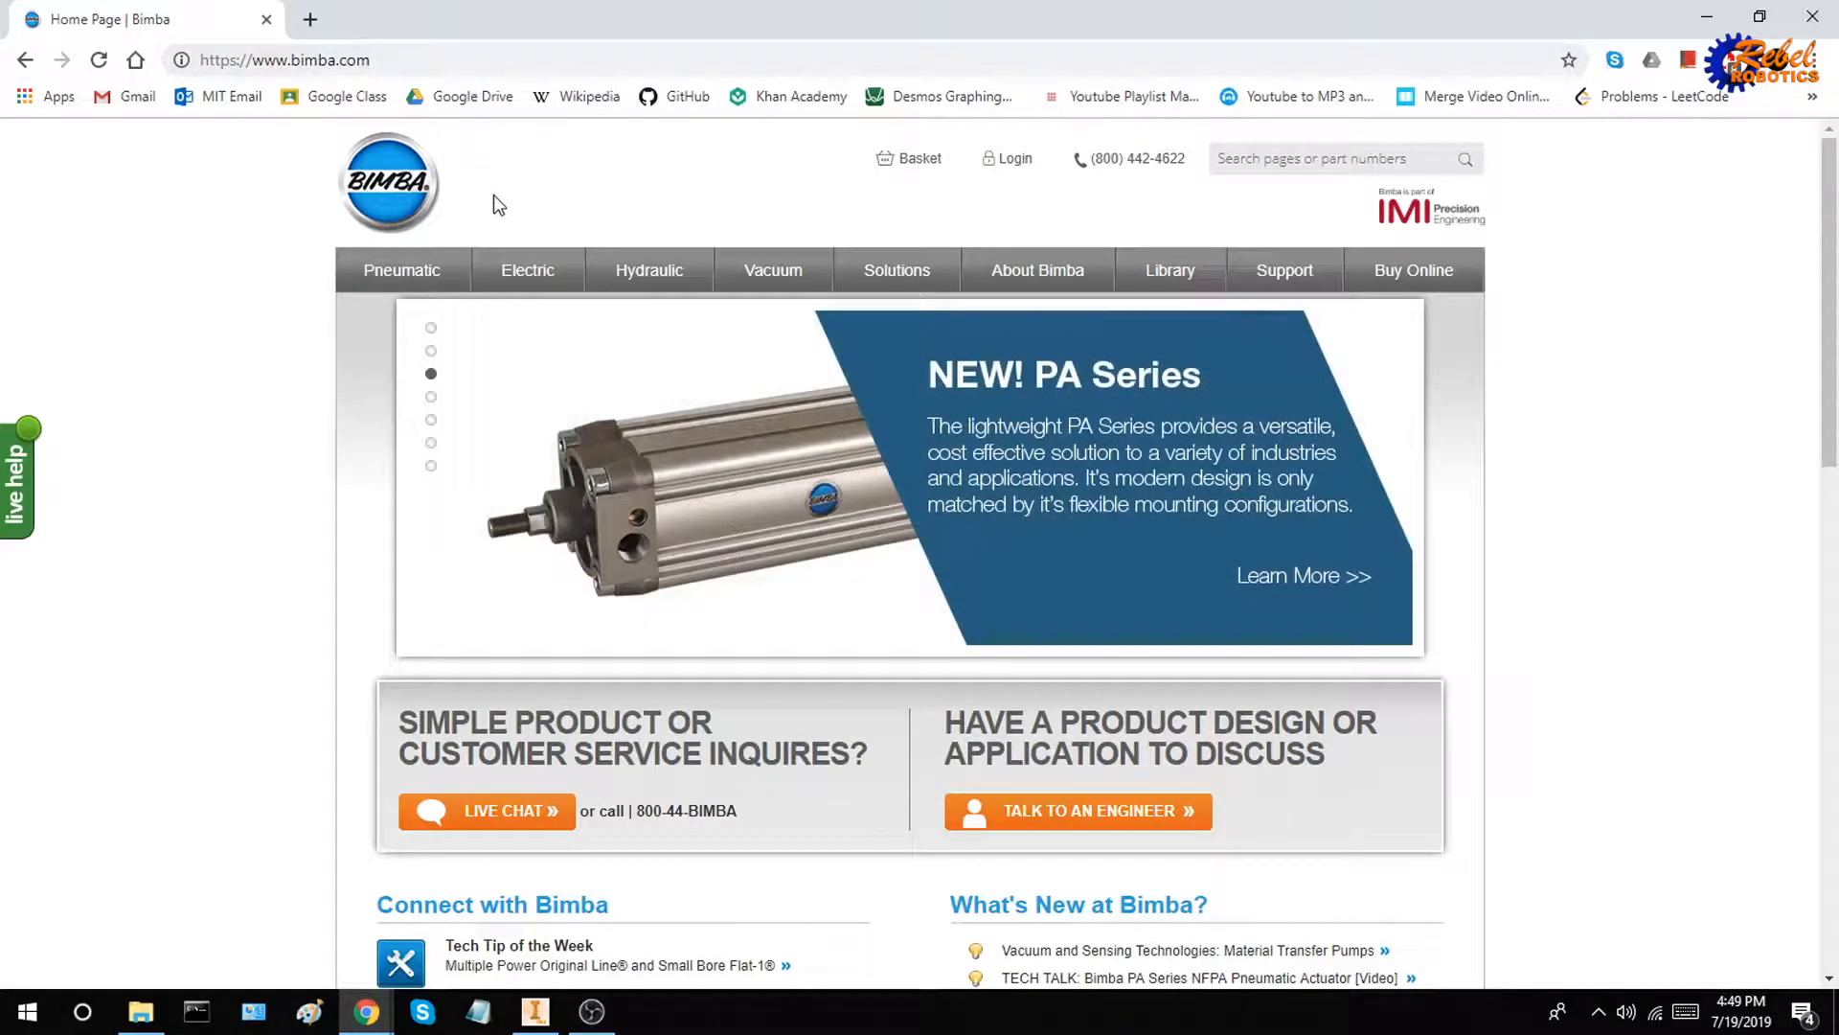
Open the Original Line product page among the non-repairable Round Line pneumatic actuators
mouse_move(411, 278)
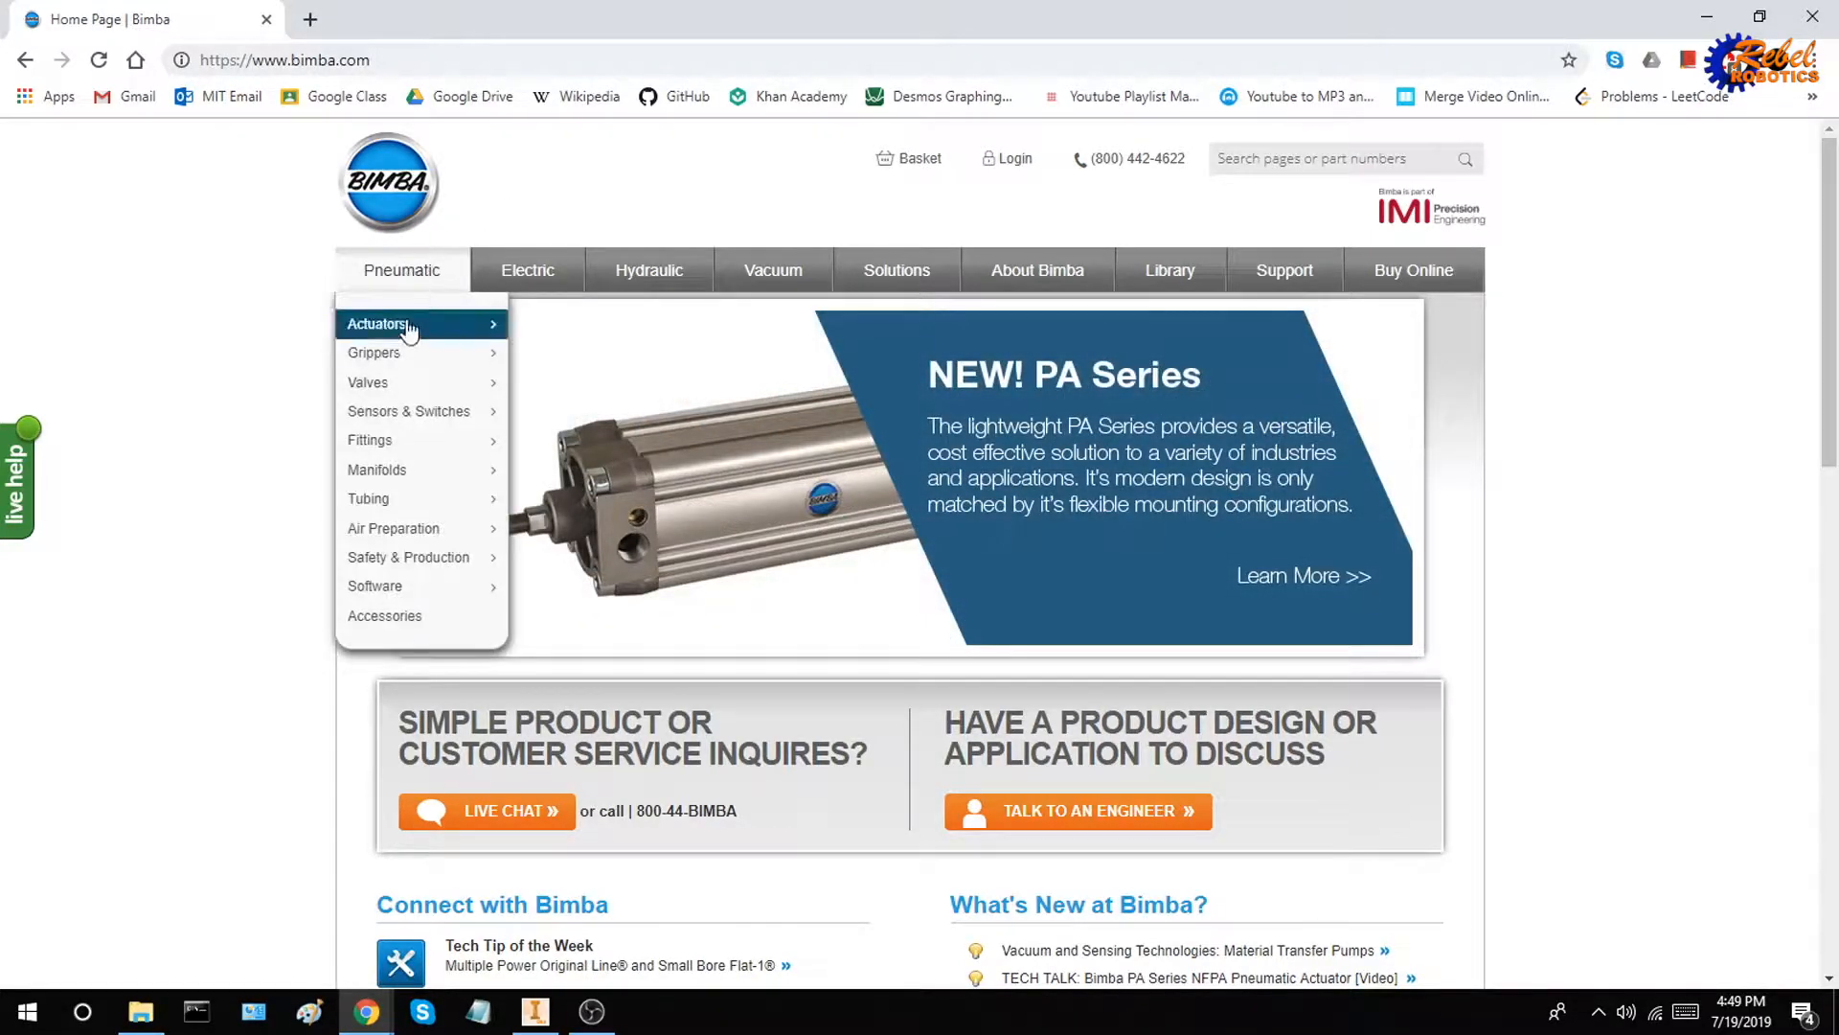
mouse_move(417, 327)
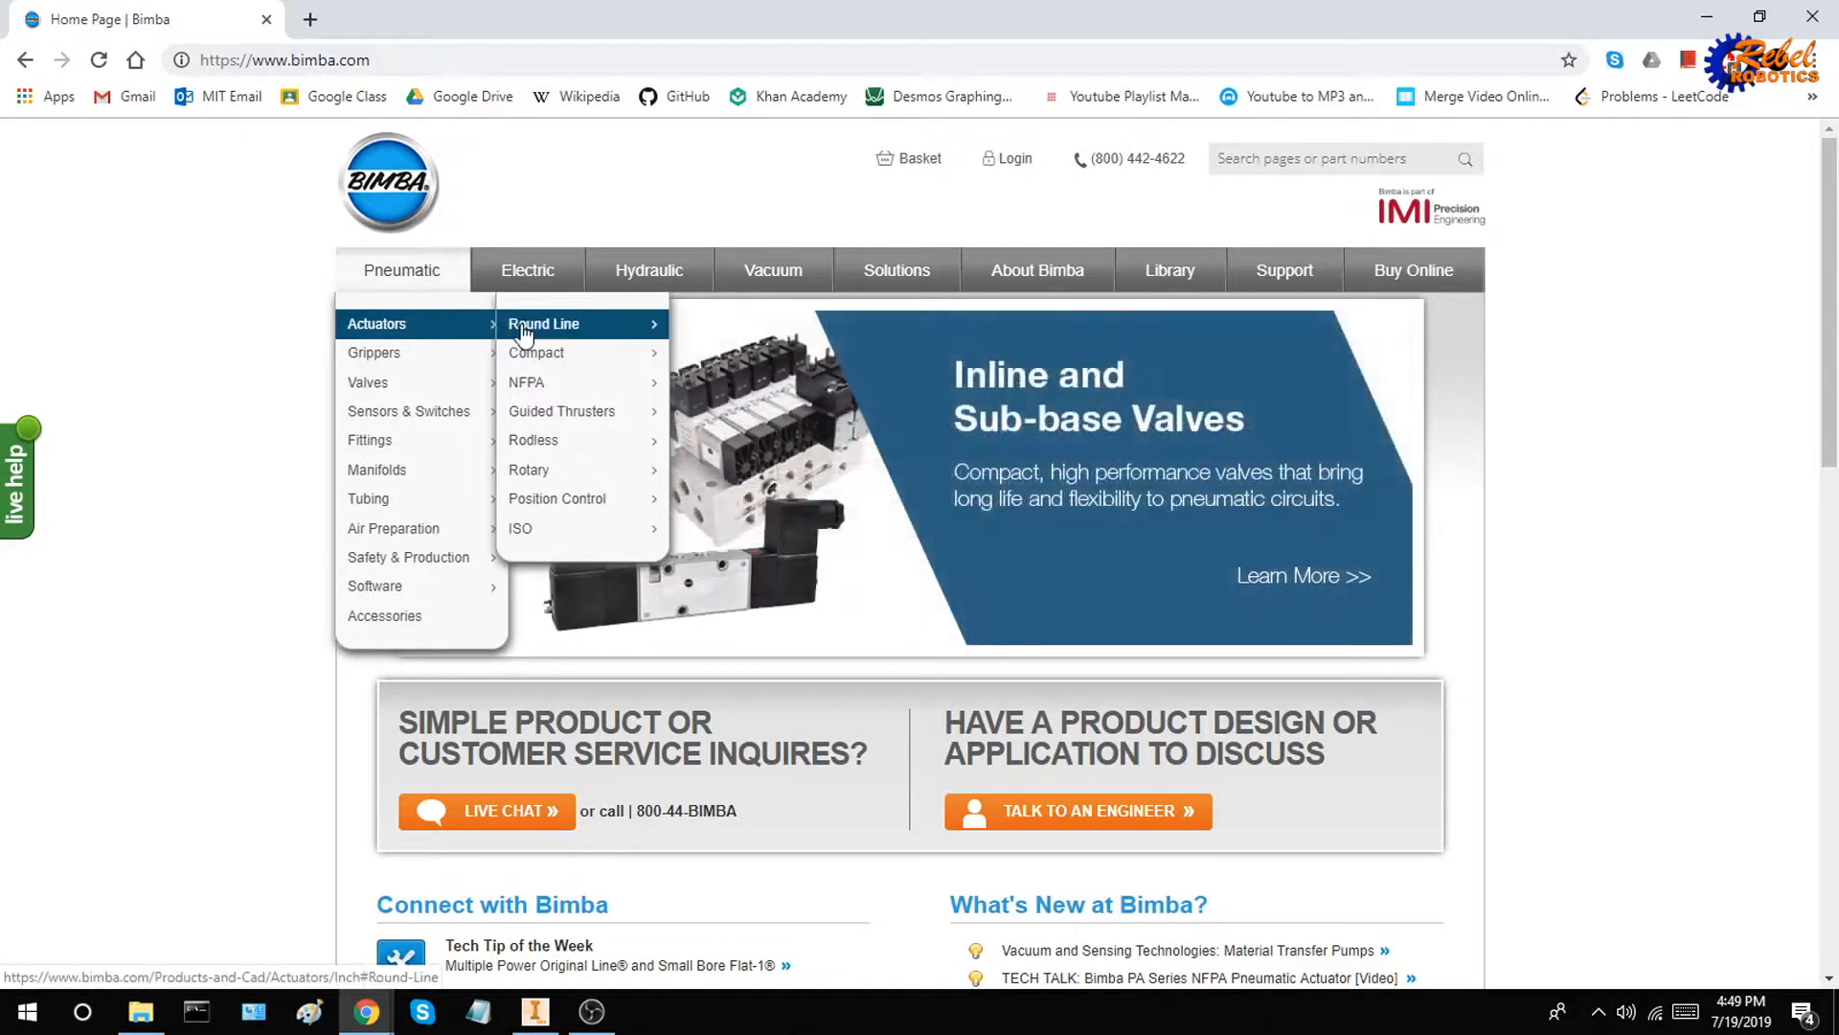
mouse_move(522, 333)
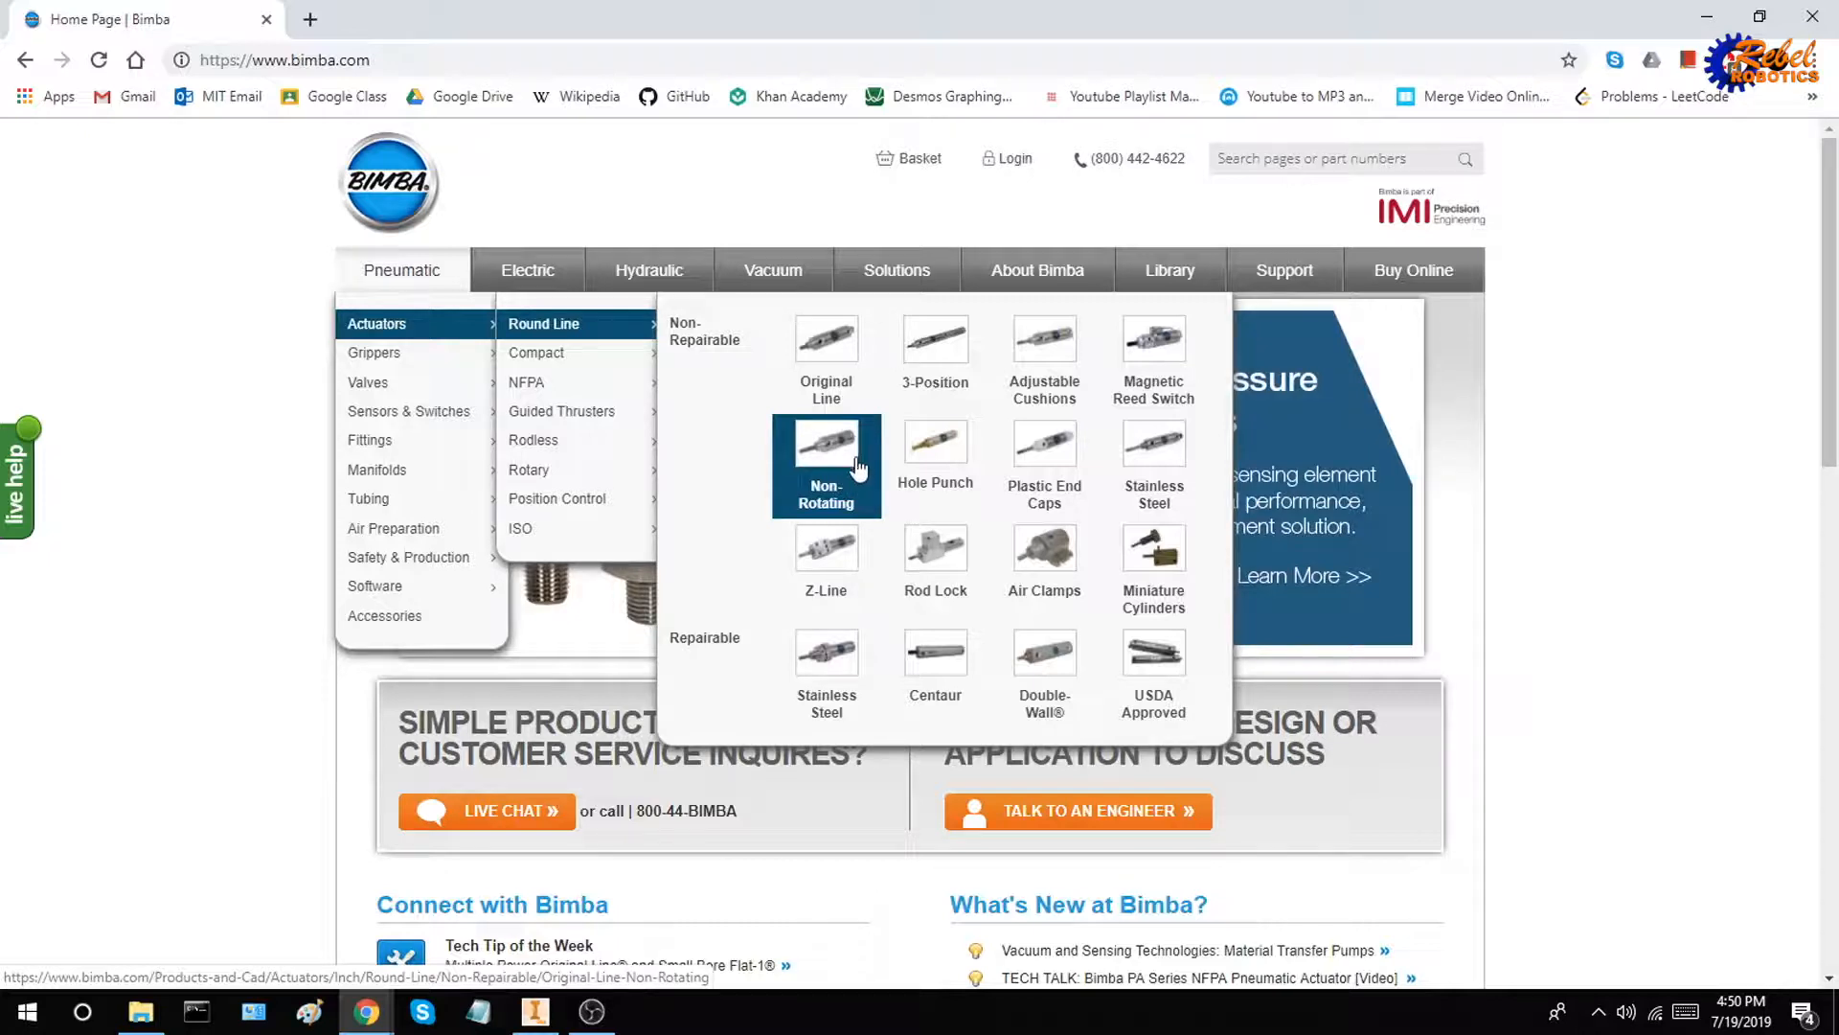
click(831, 386)
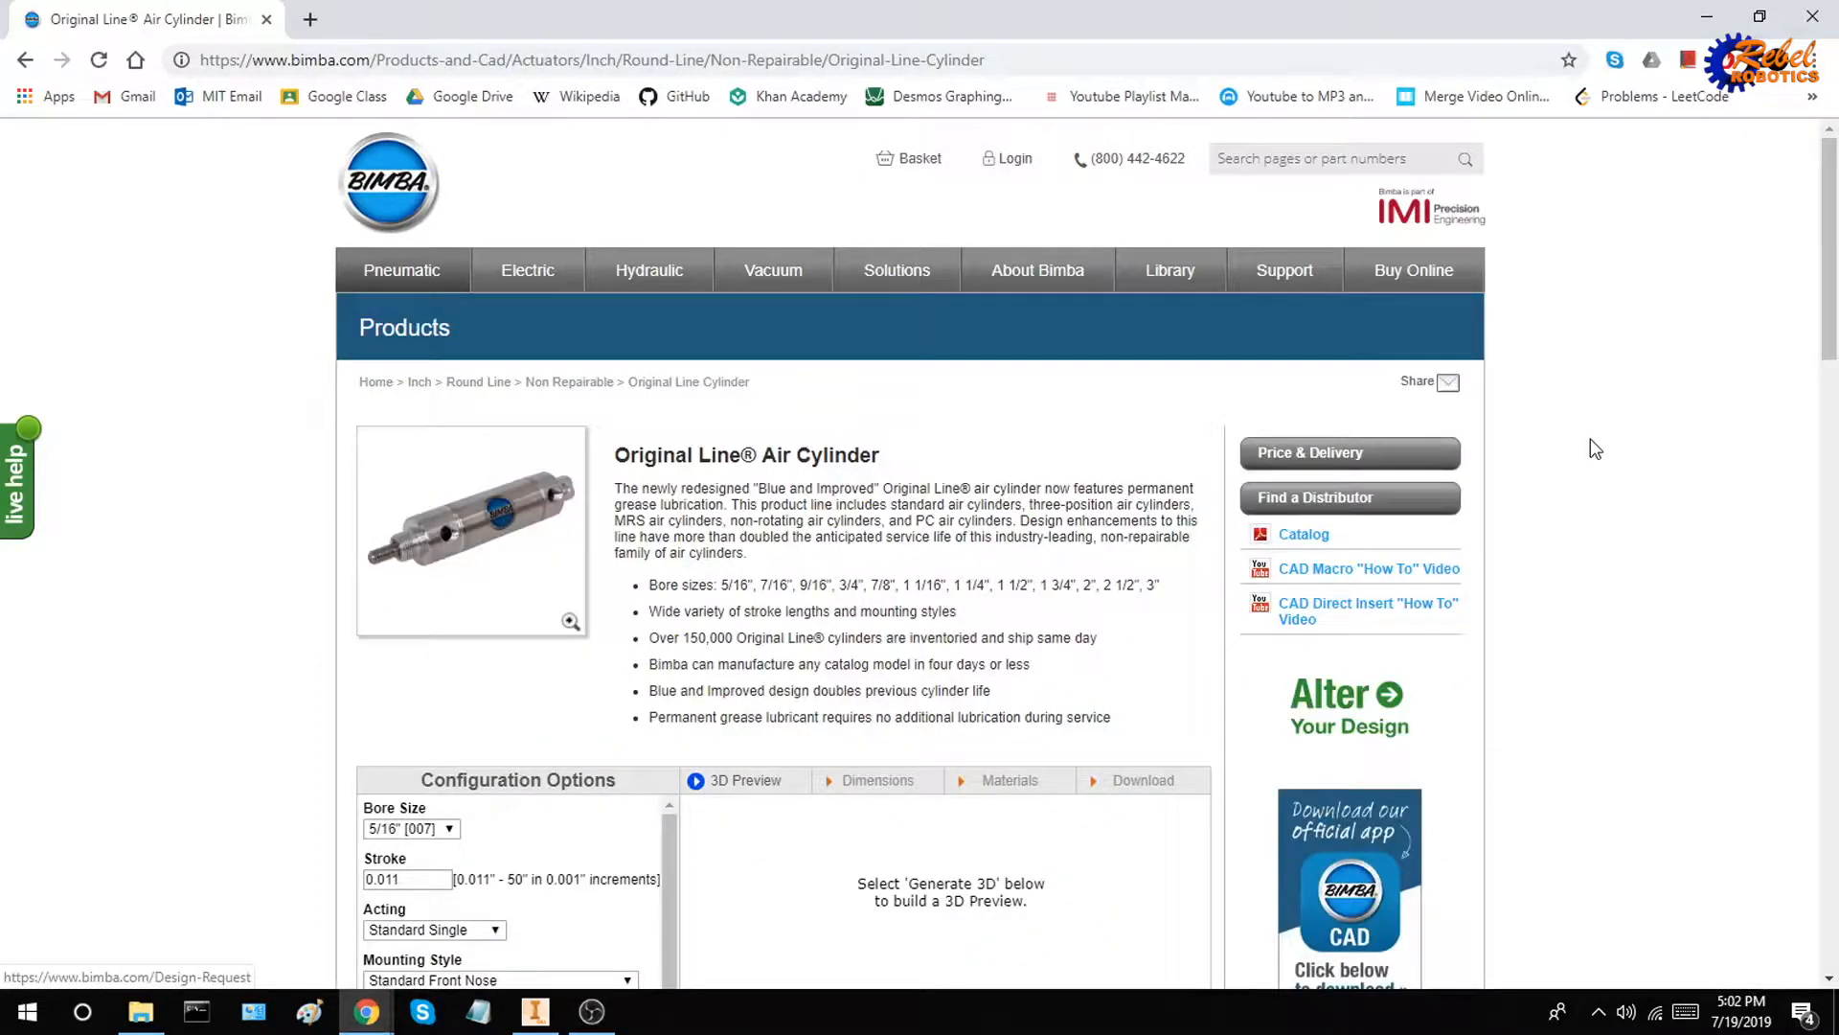
Generate a 3D preview of the air cylinder with its default configuration
scroll(1593, 441, down, 5)
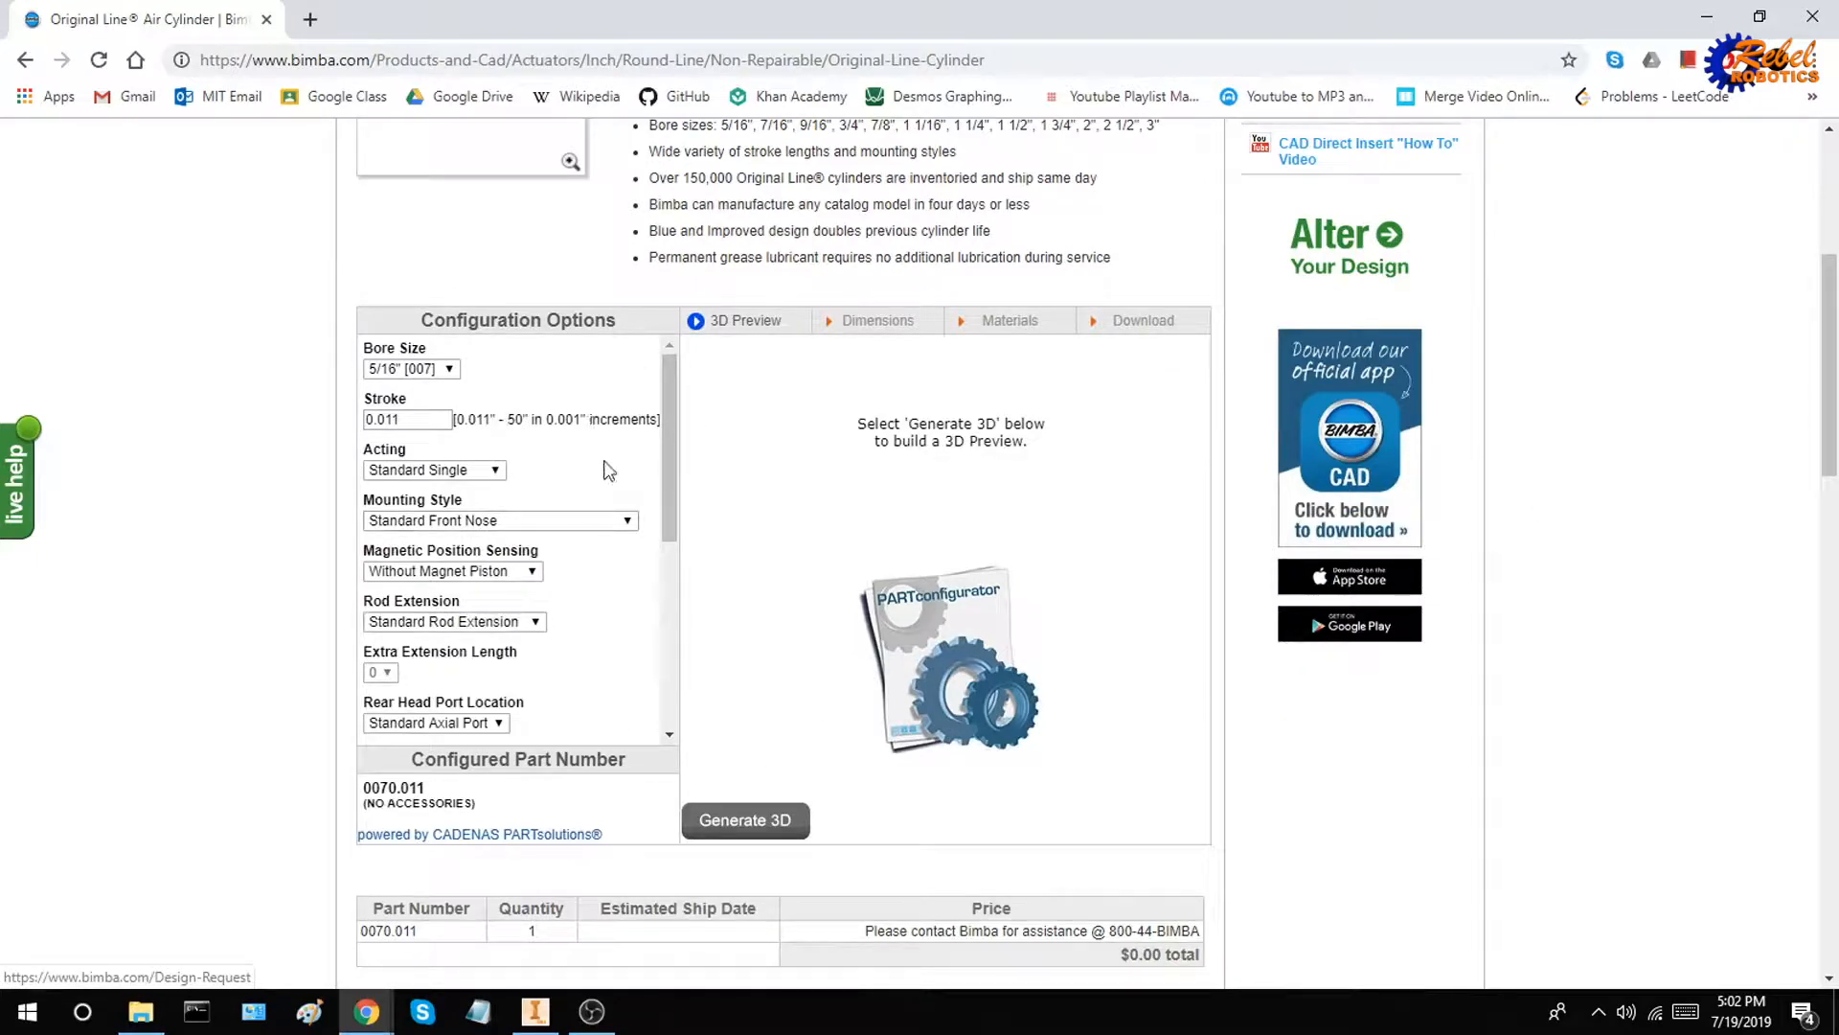
click(769, 829)
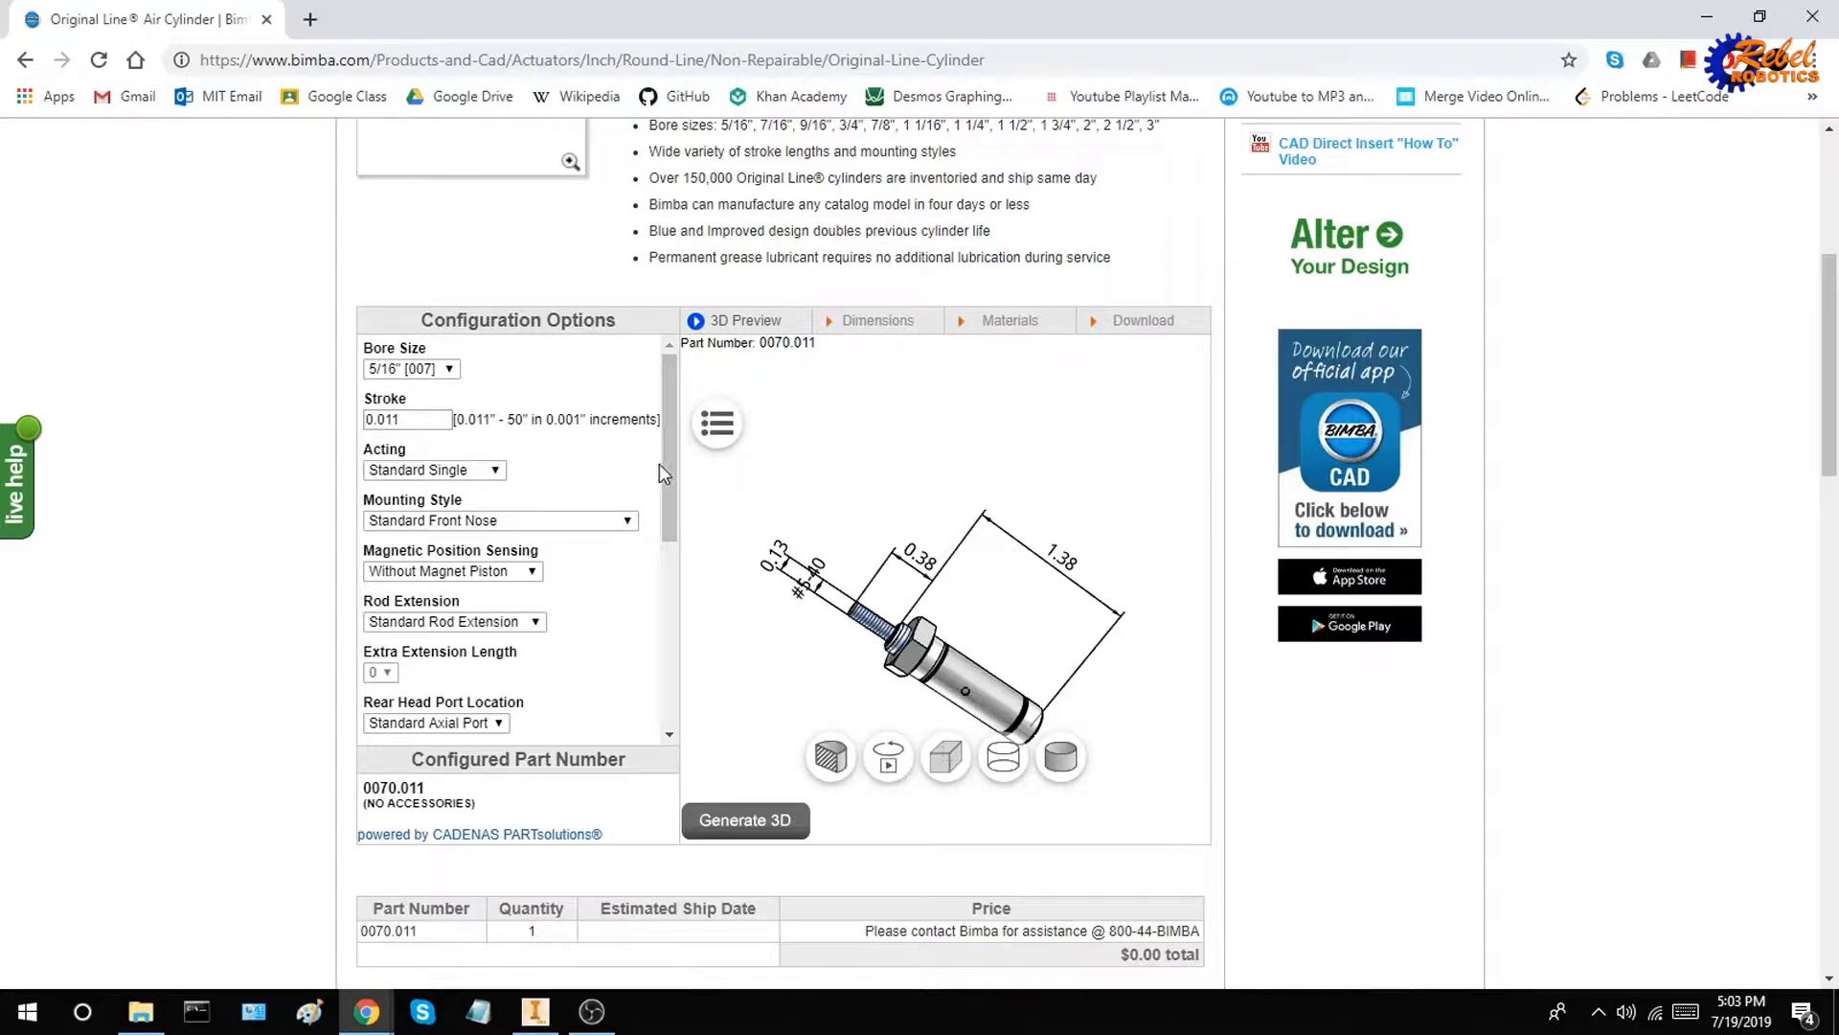
drag(665, 463, 668, 383)
mouse_move(903, 573)
mouse_down()
mouse_move(935, 598)
mouse_move(870, 587)
mouse_up()
Set the cylinder's bore size to 3" [70], regenerate the 3D preview and view it from several angles
click(412, 369)
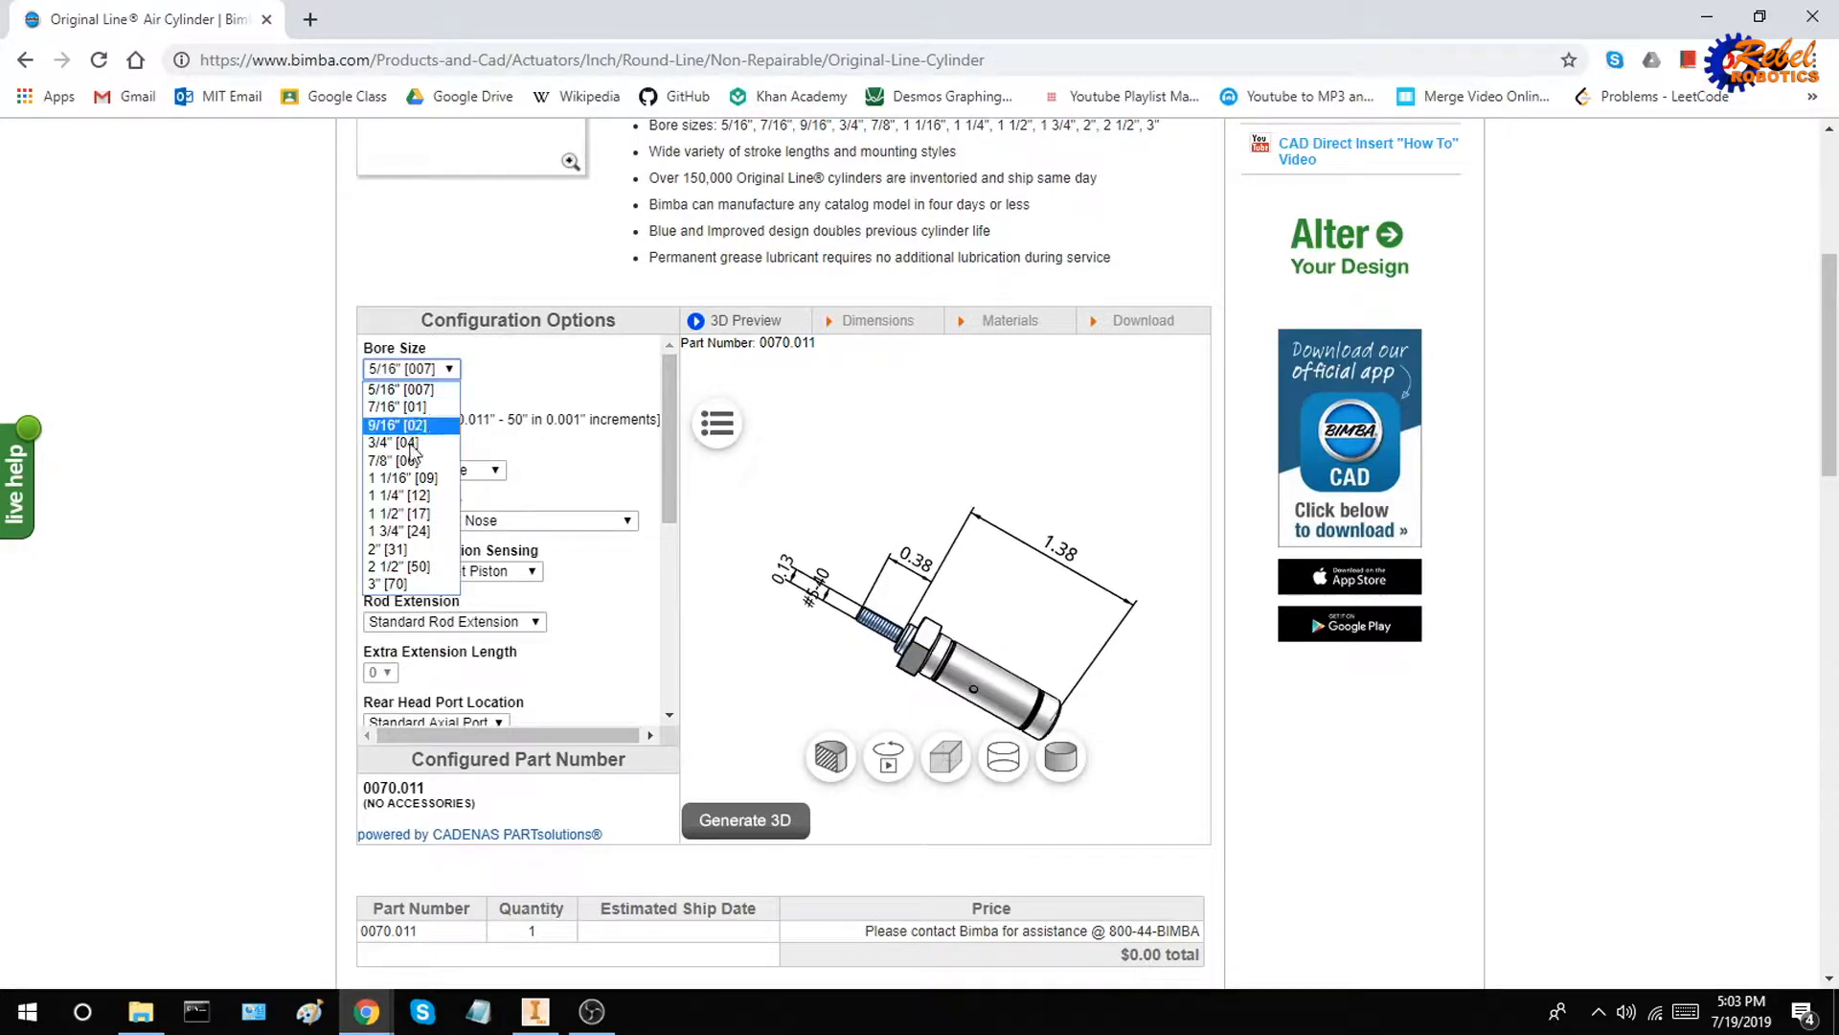
click(428, 585)
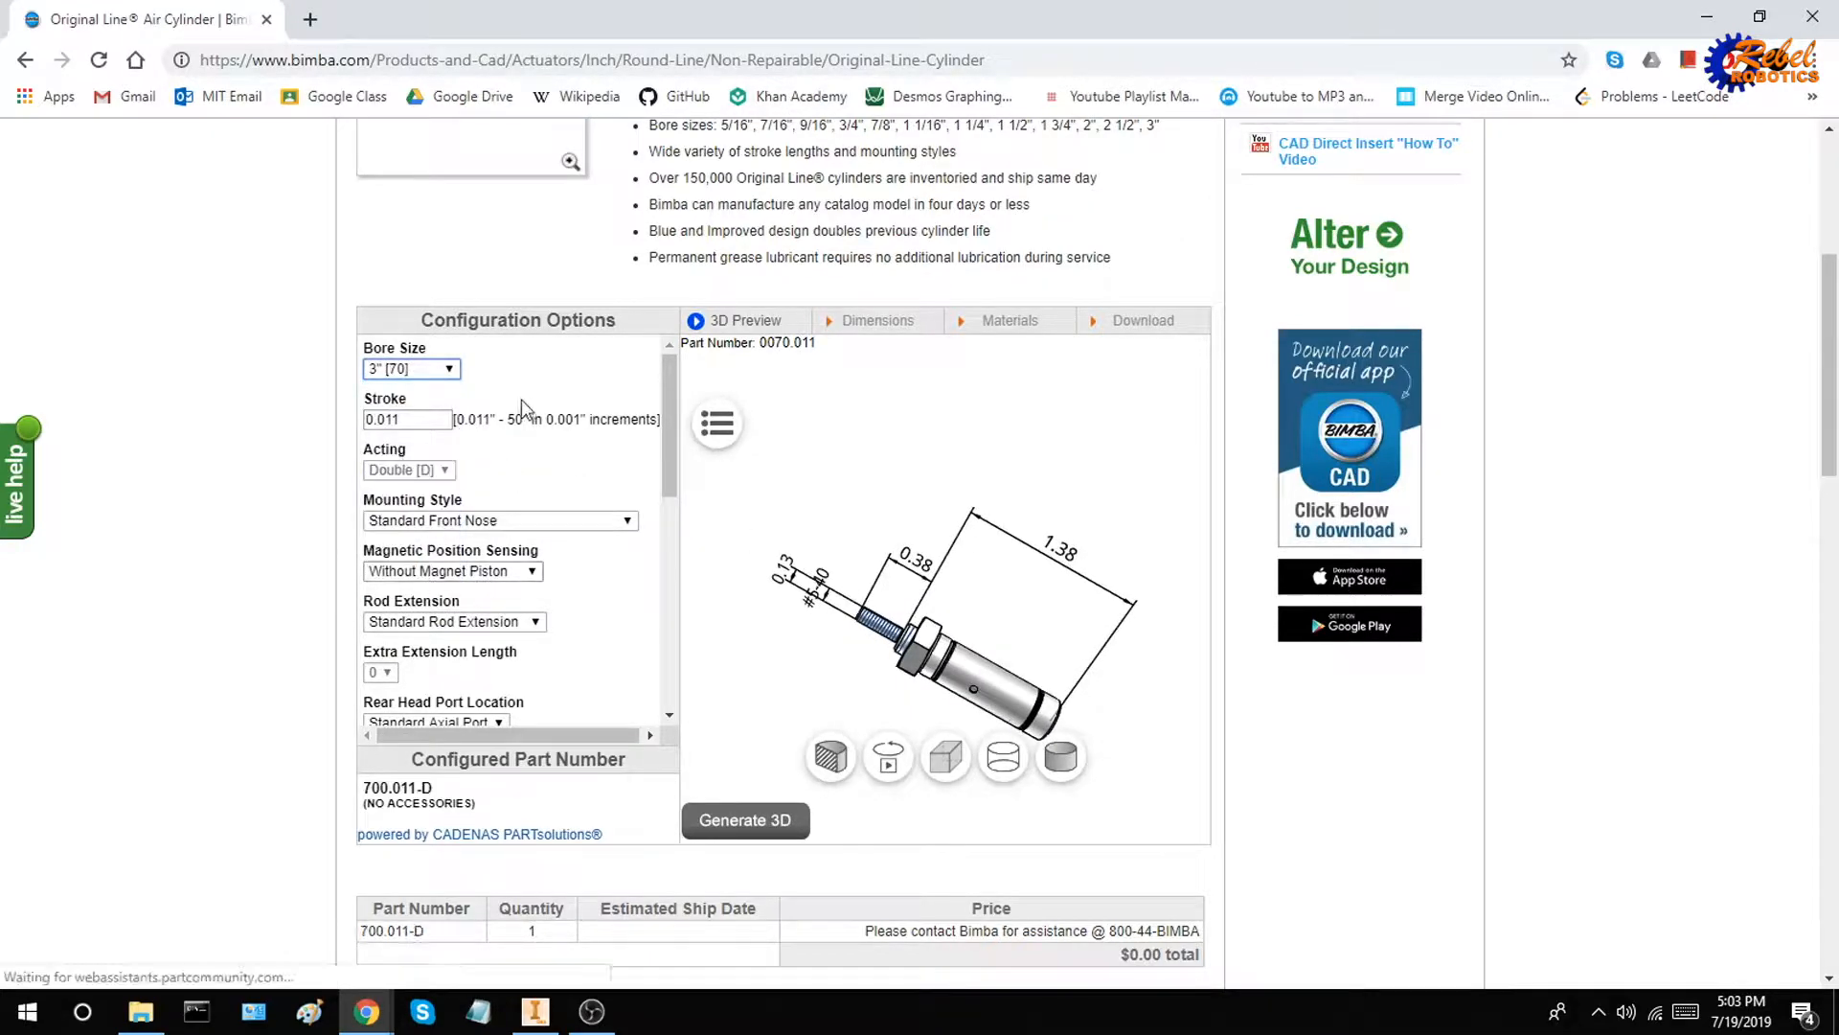
click(749, 820)
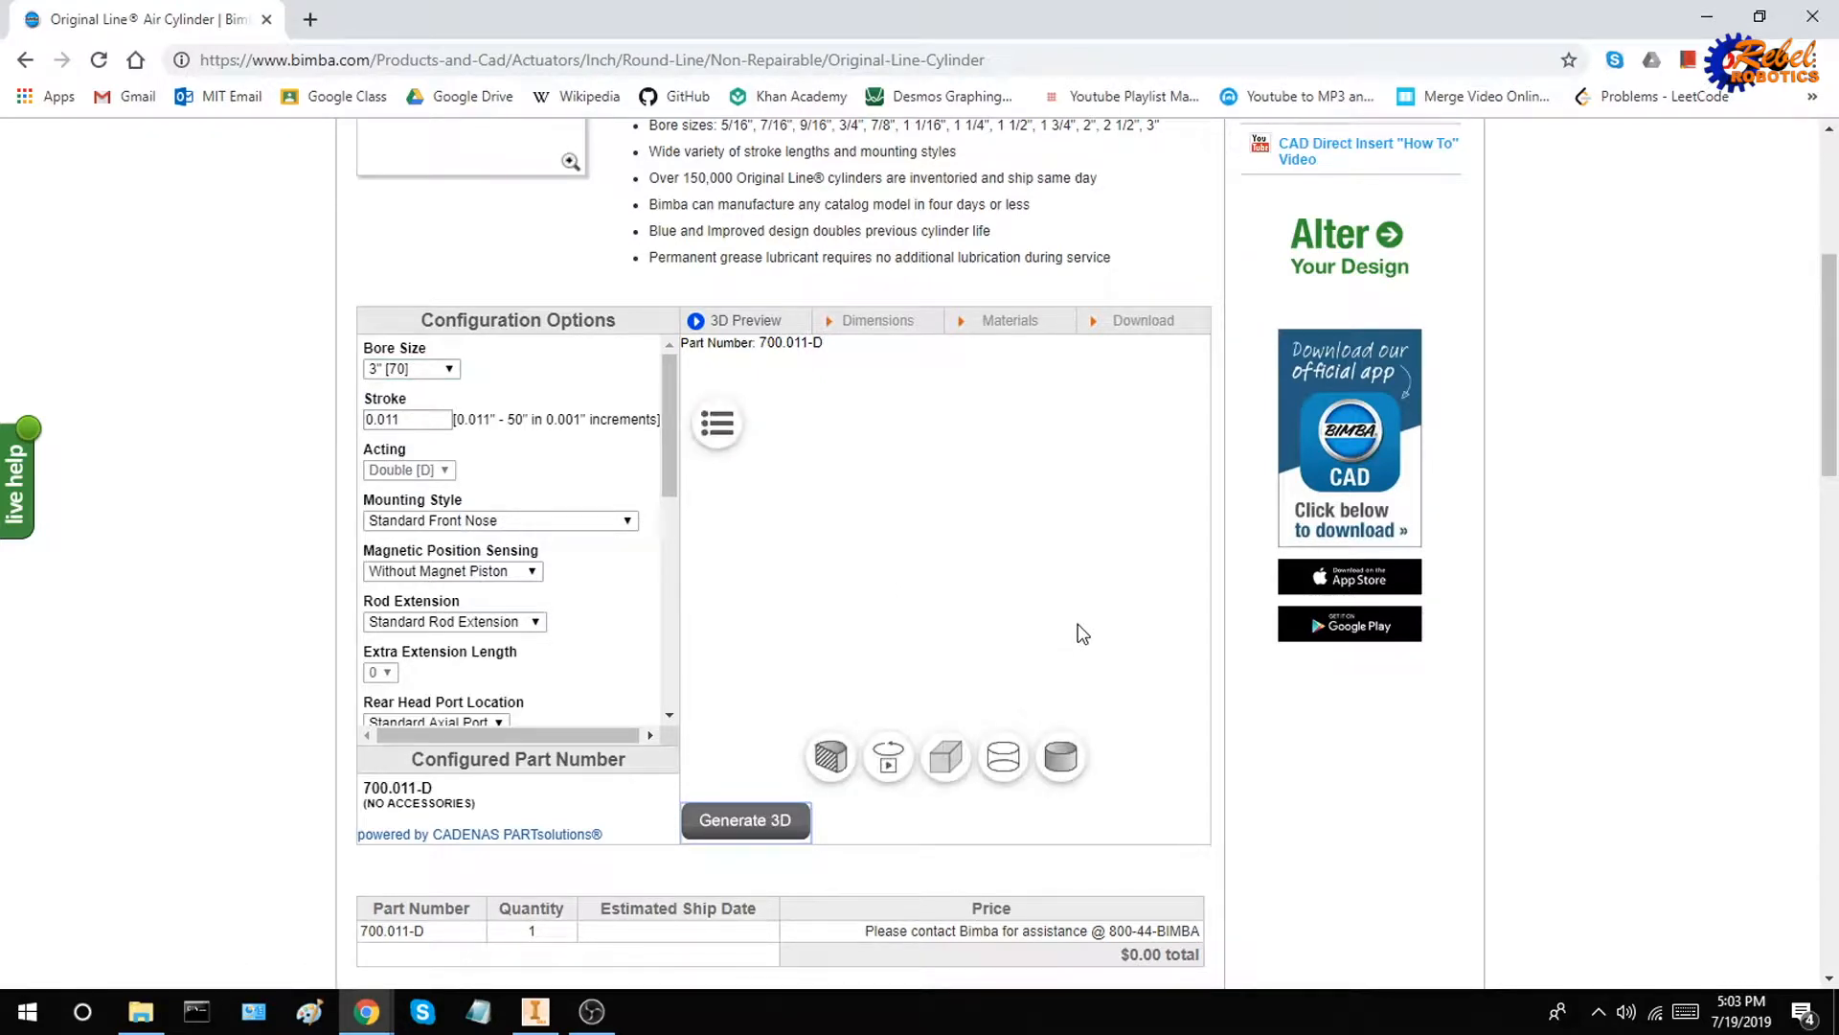
drag(1085, 651, 993, 627)
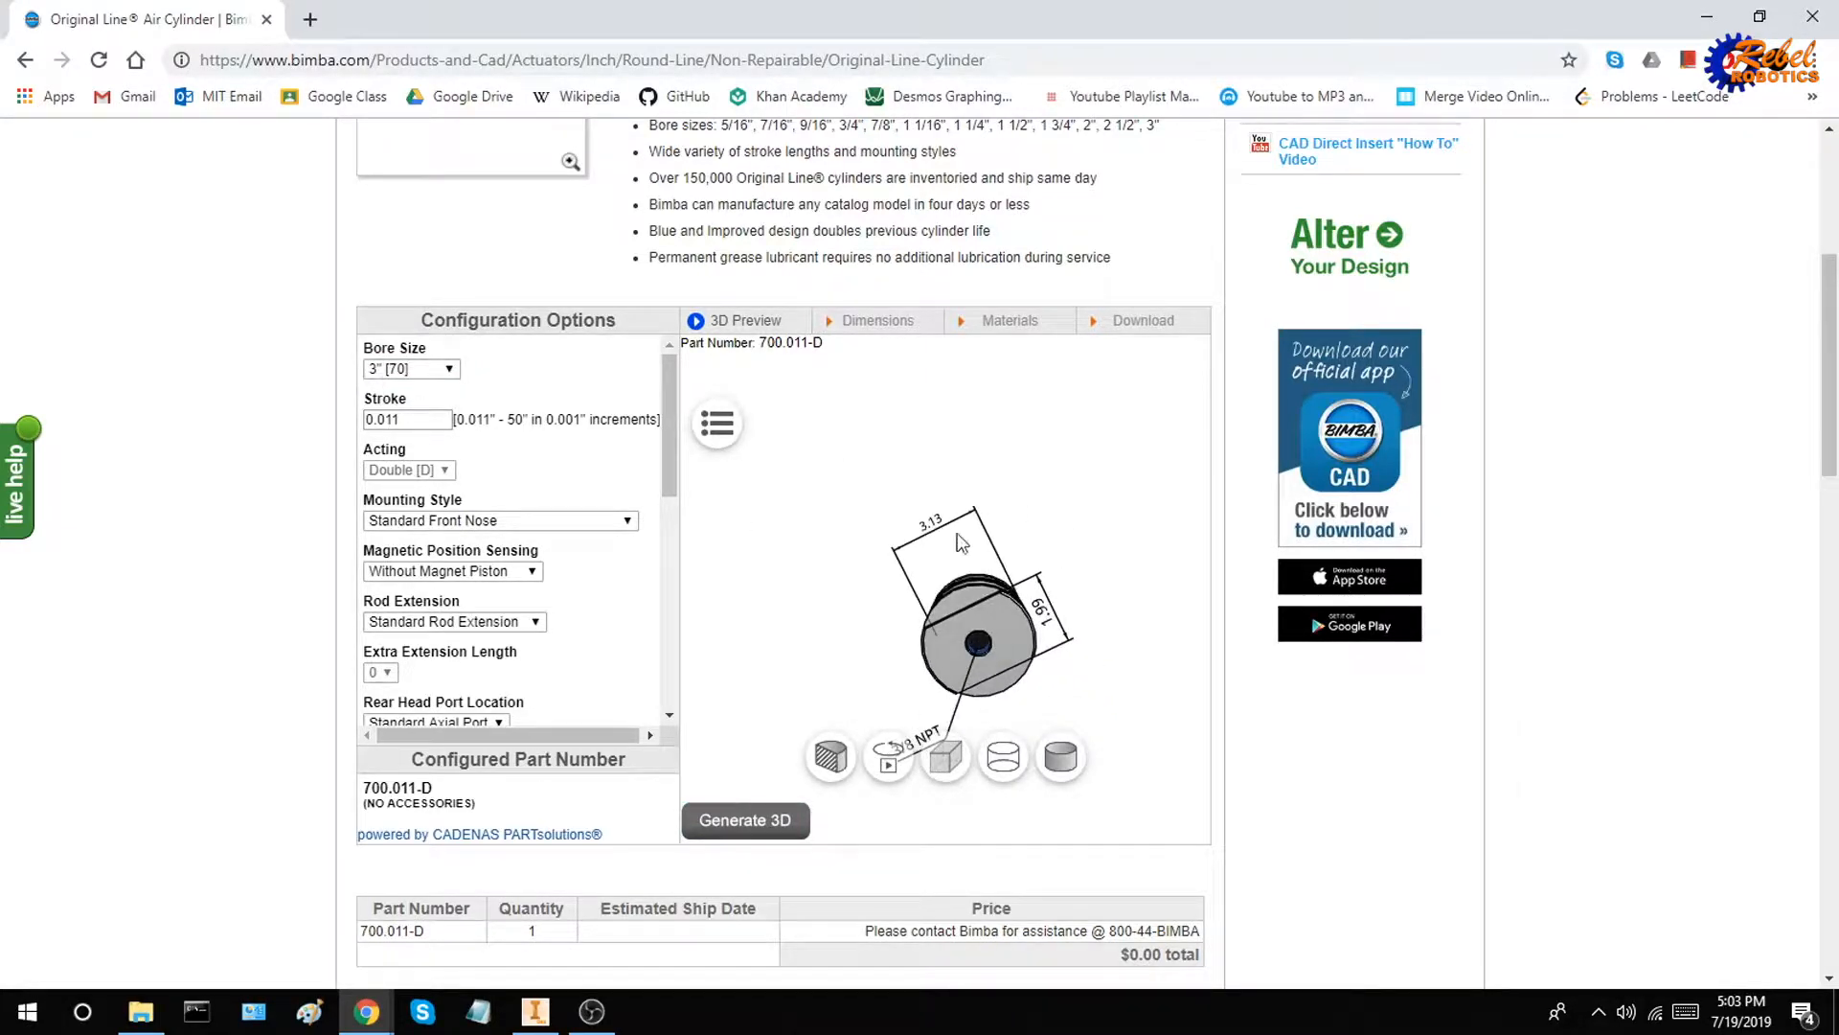
drag(862, 577, 984, 539)
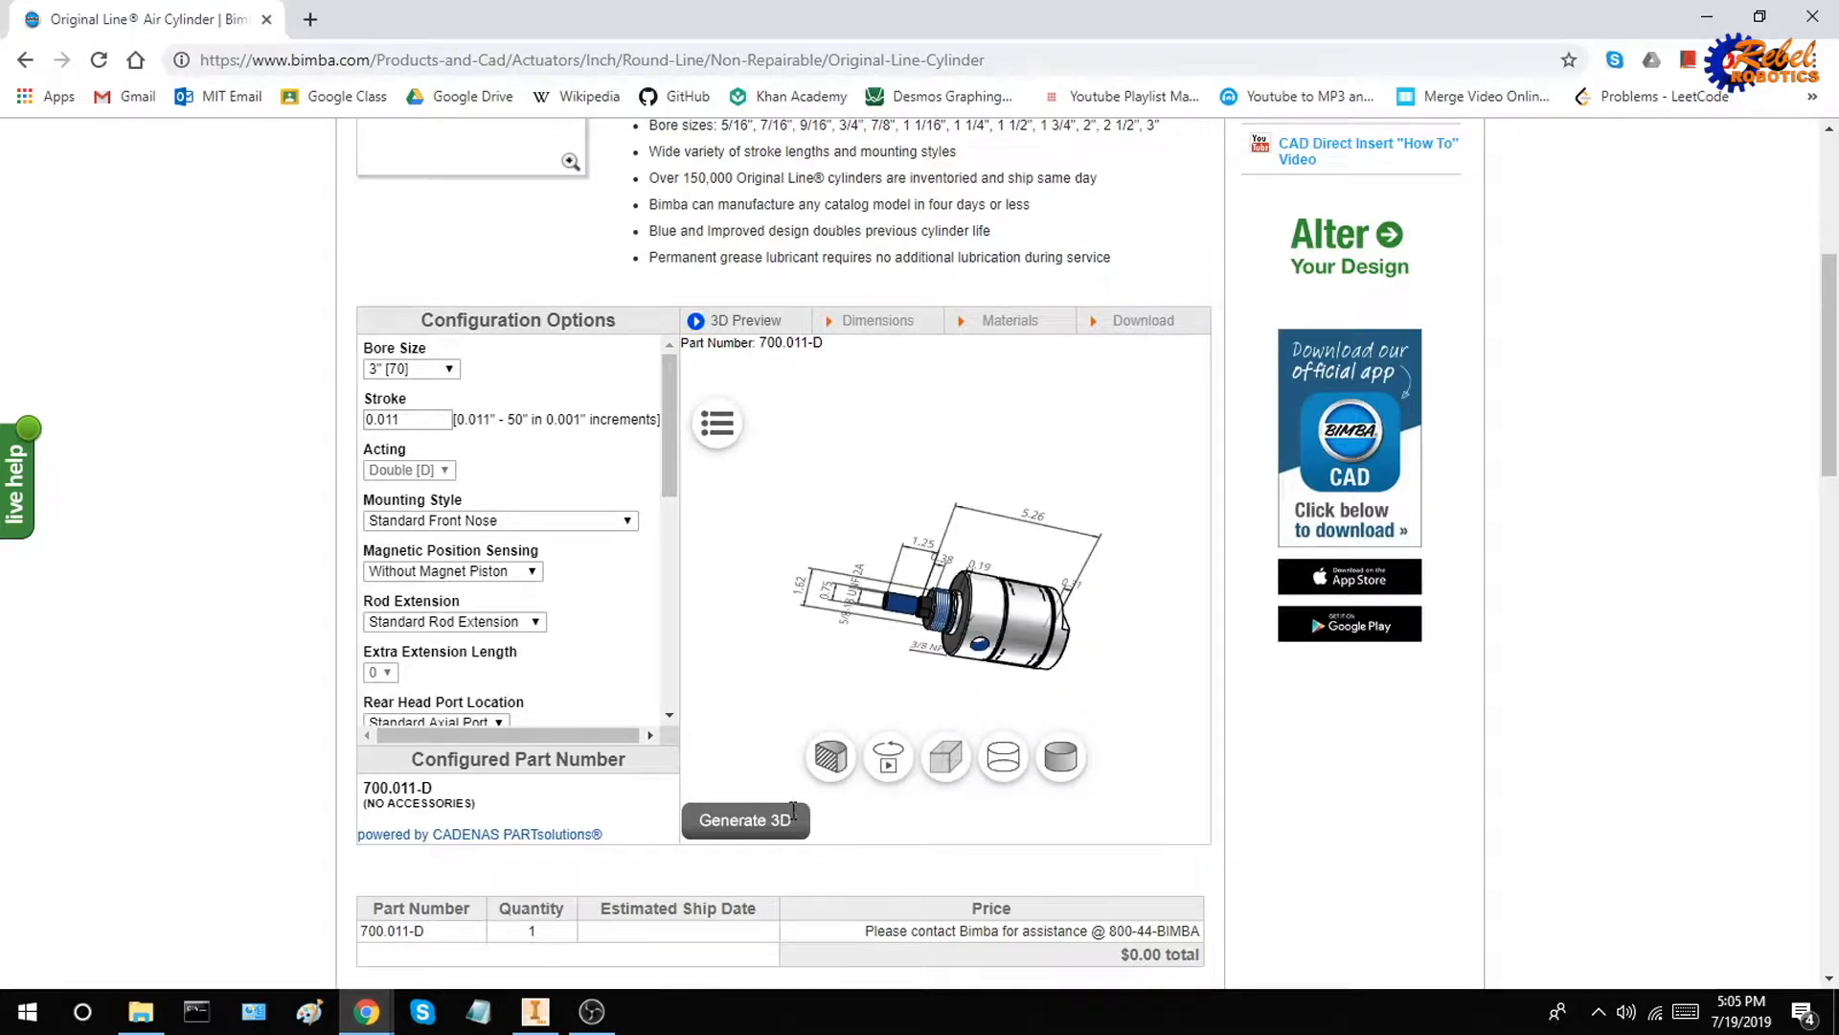
drag(1015, 615, 1006, 575)
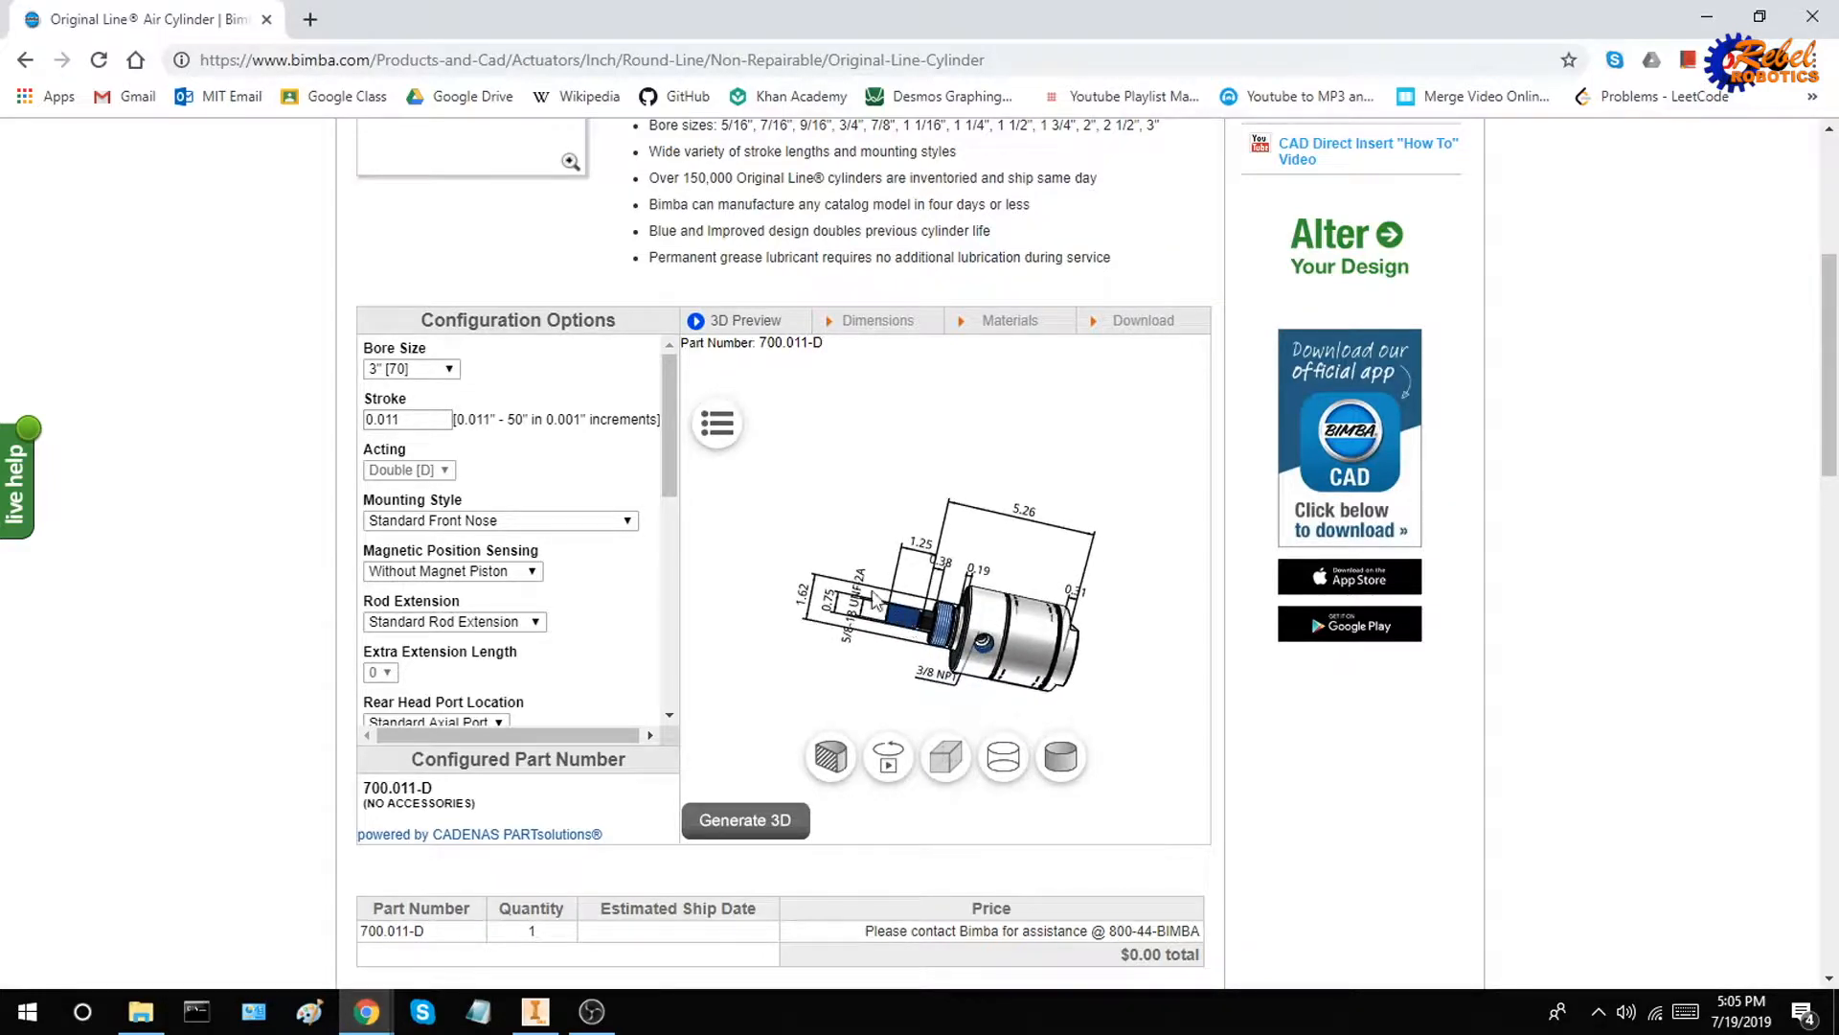
Set the cylinder's stroke to 10 inches and regenerate the 3D preview
double_click(423, 428)
text(10)
key(Return)
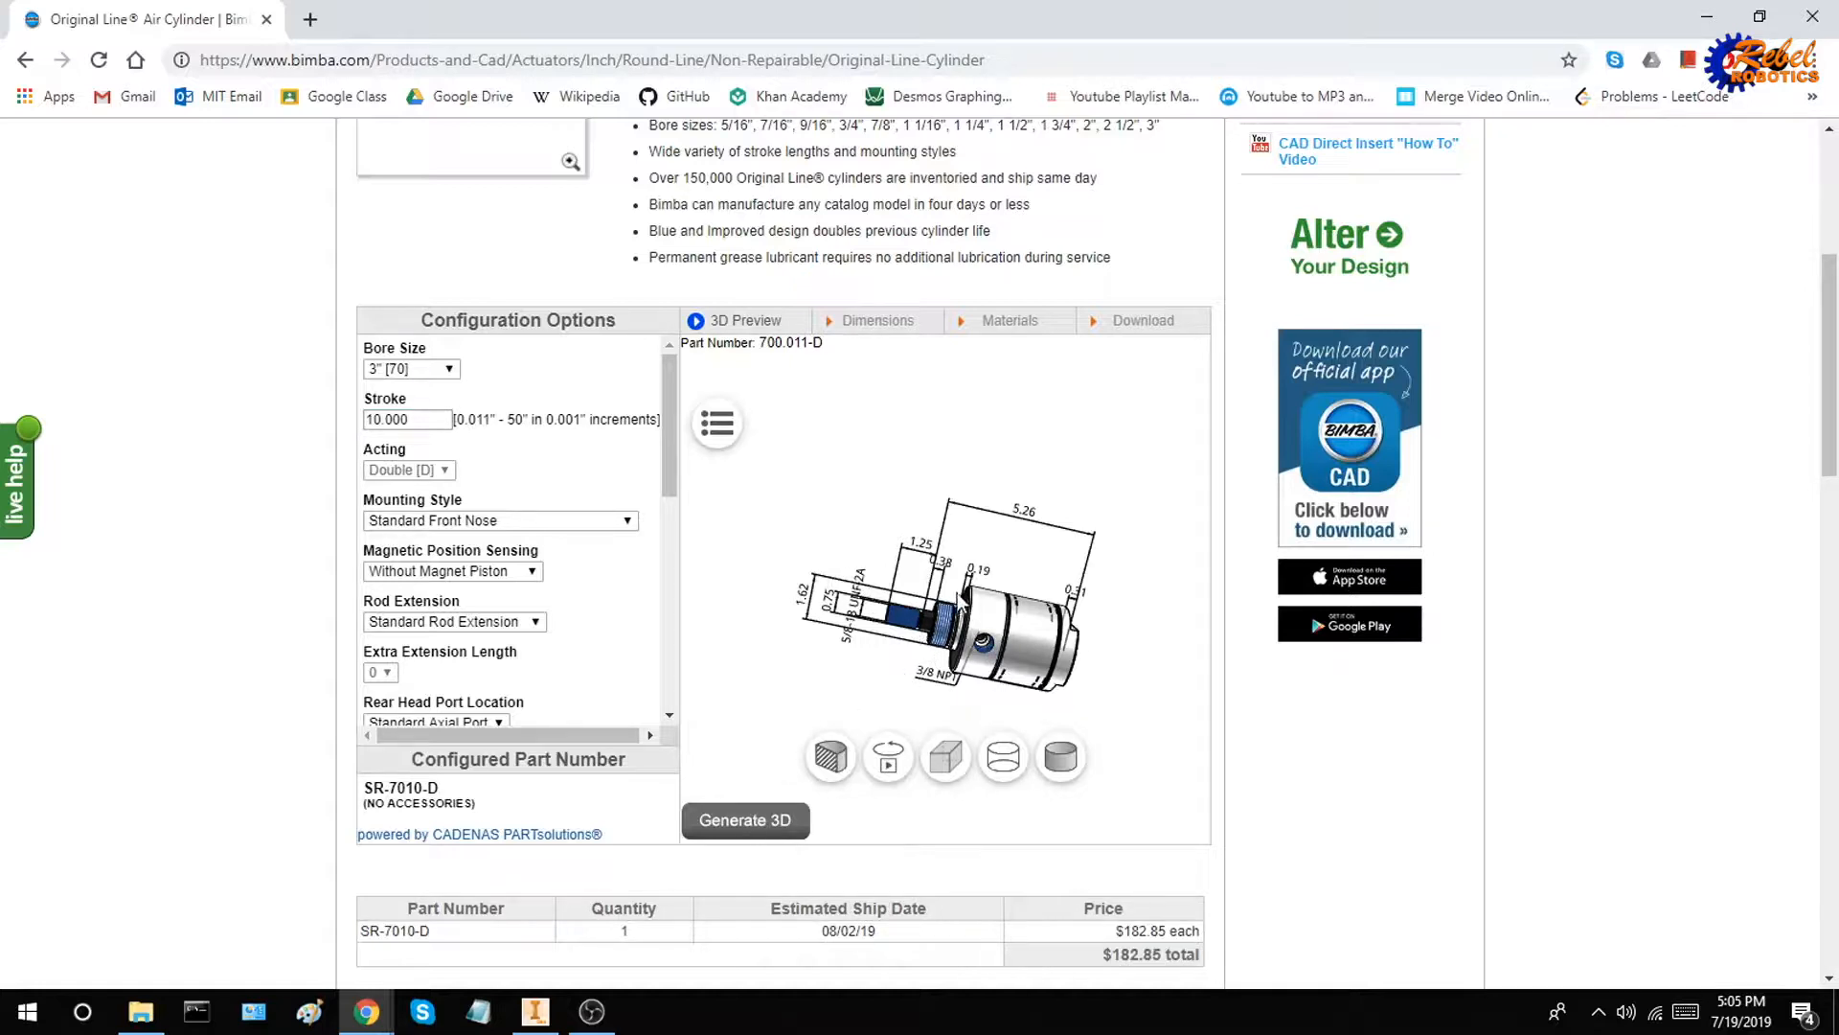
click(759, 822)
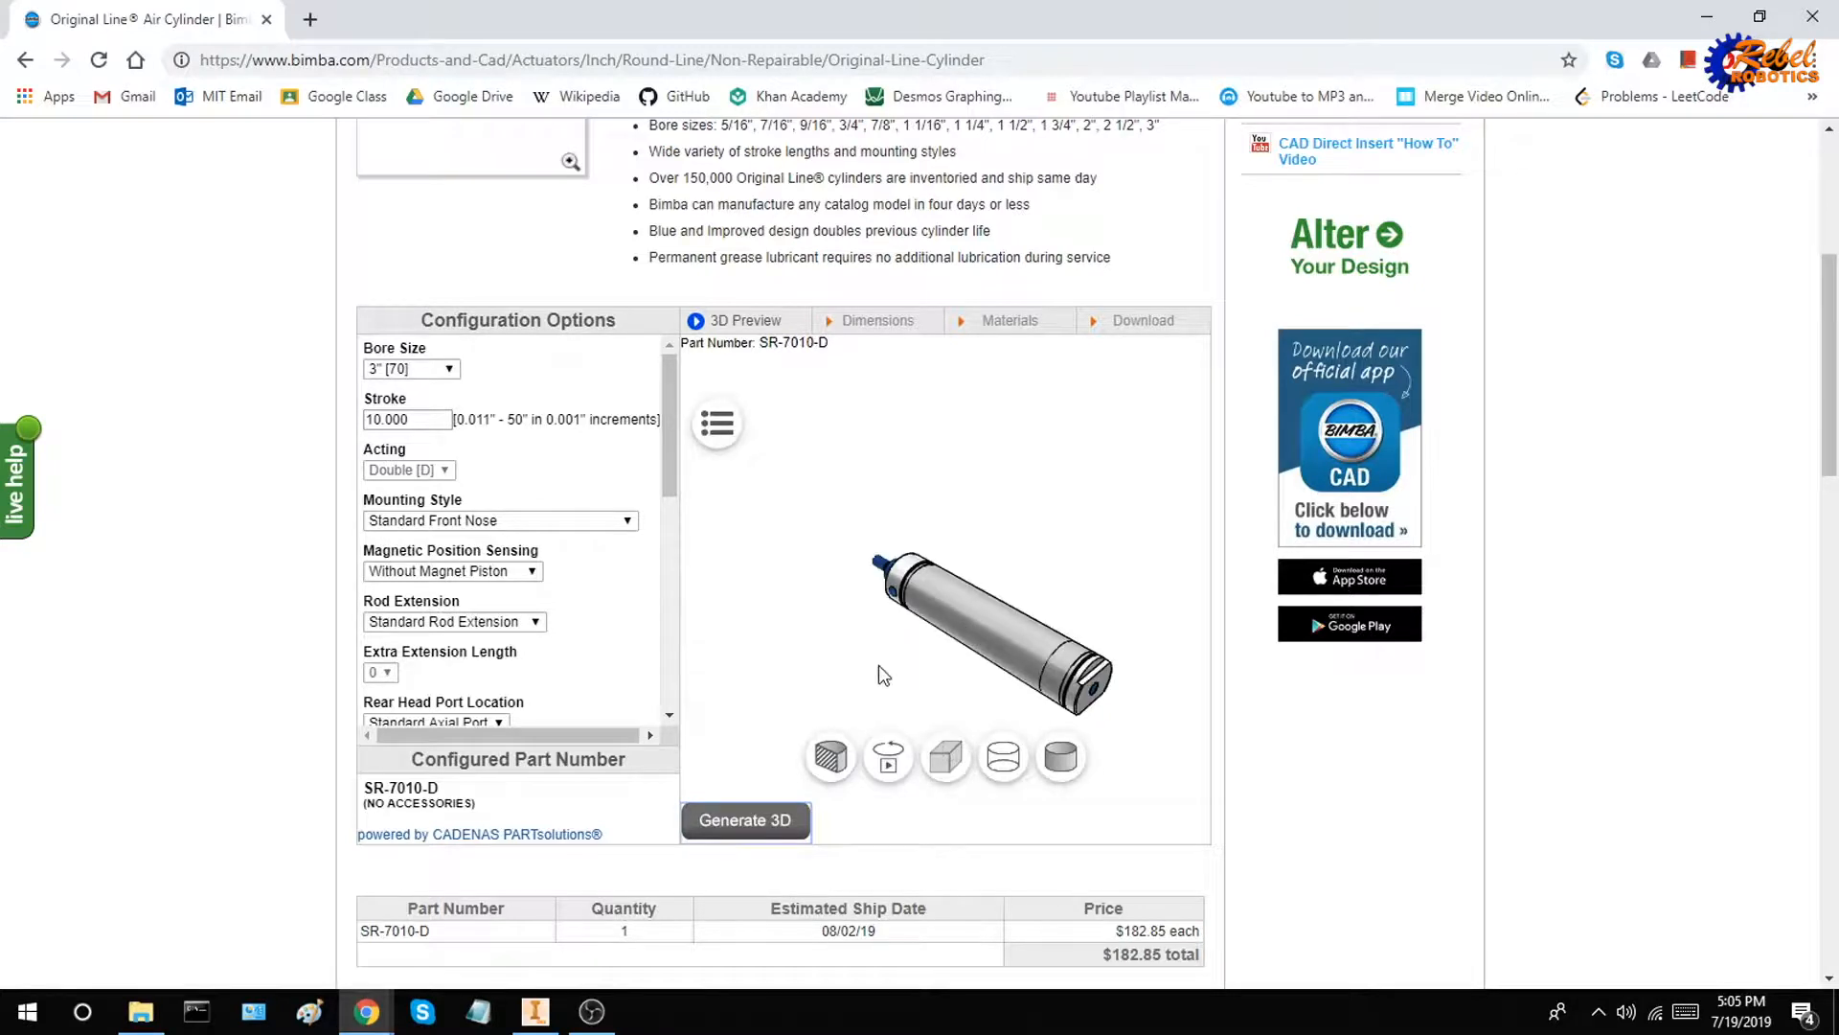
drag(877, 665, 970, 626)
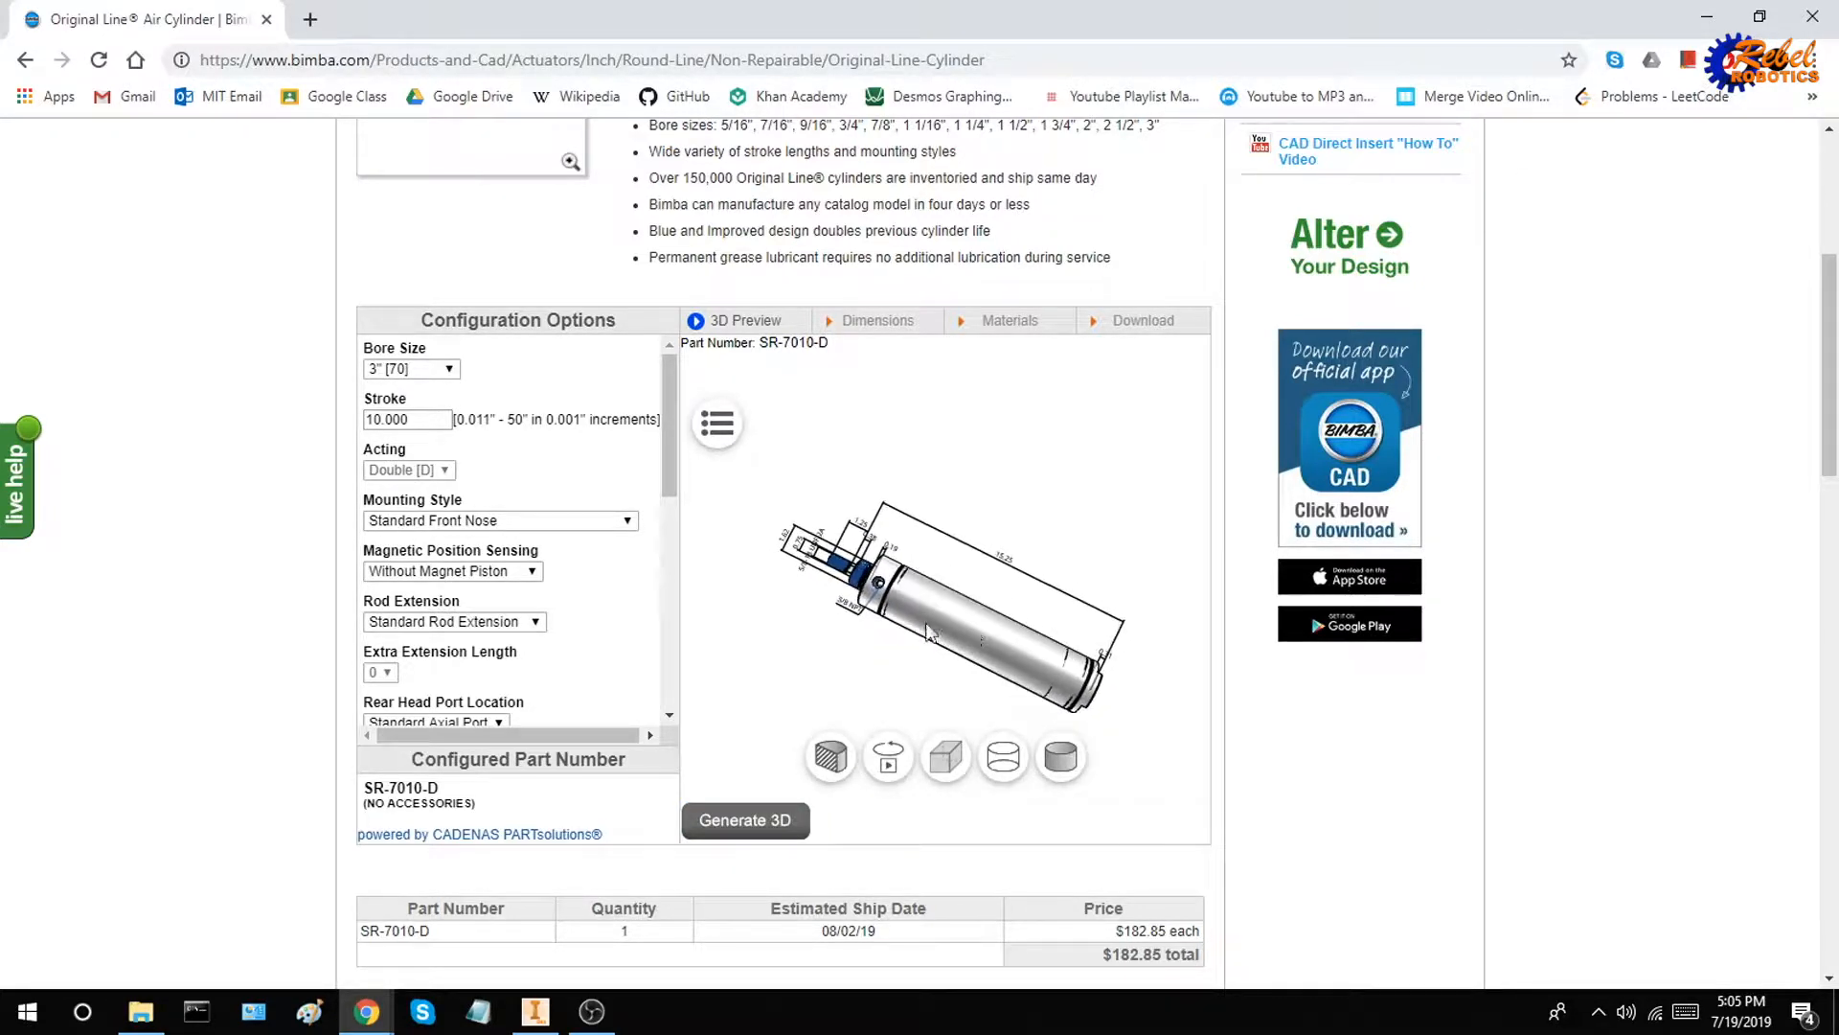
Examine the overall length and other dimensions in the 3D preview, and review the remaining configuration options down to the optional accessories
drag(671, 458, 671, 474)
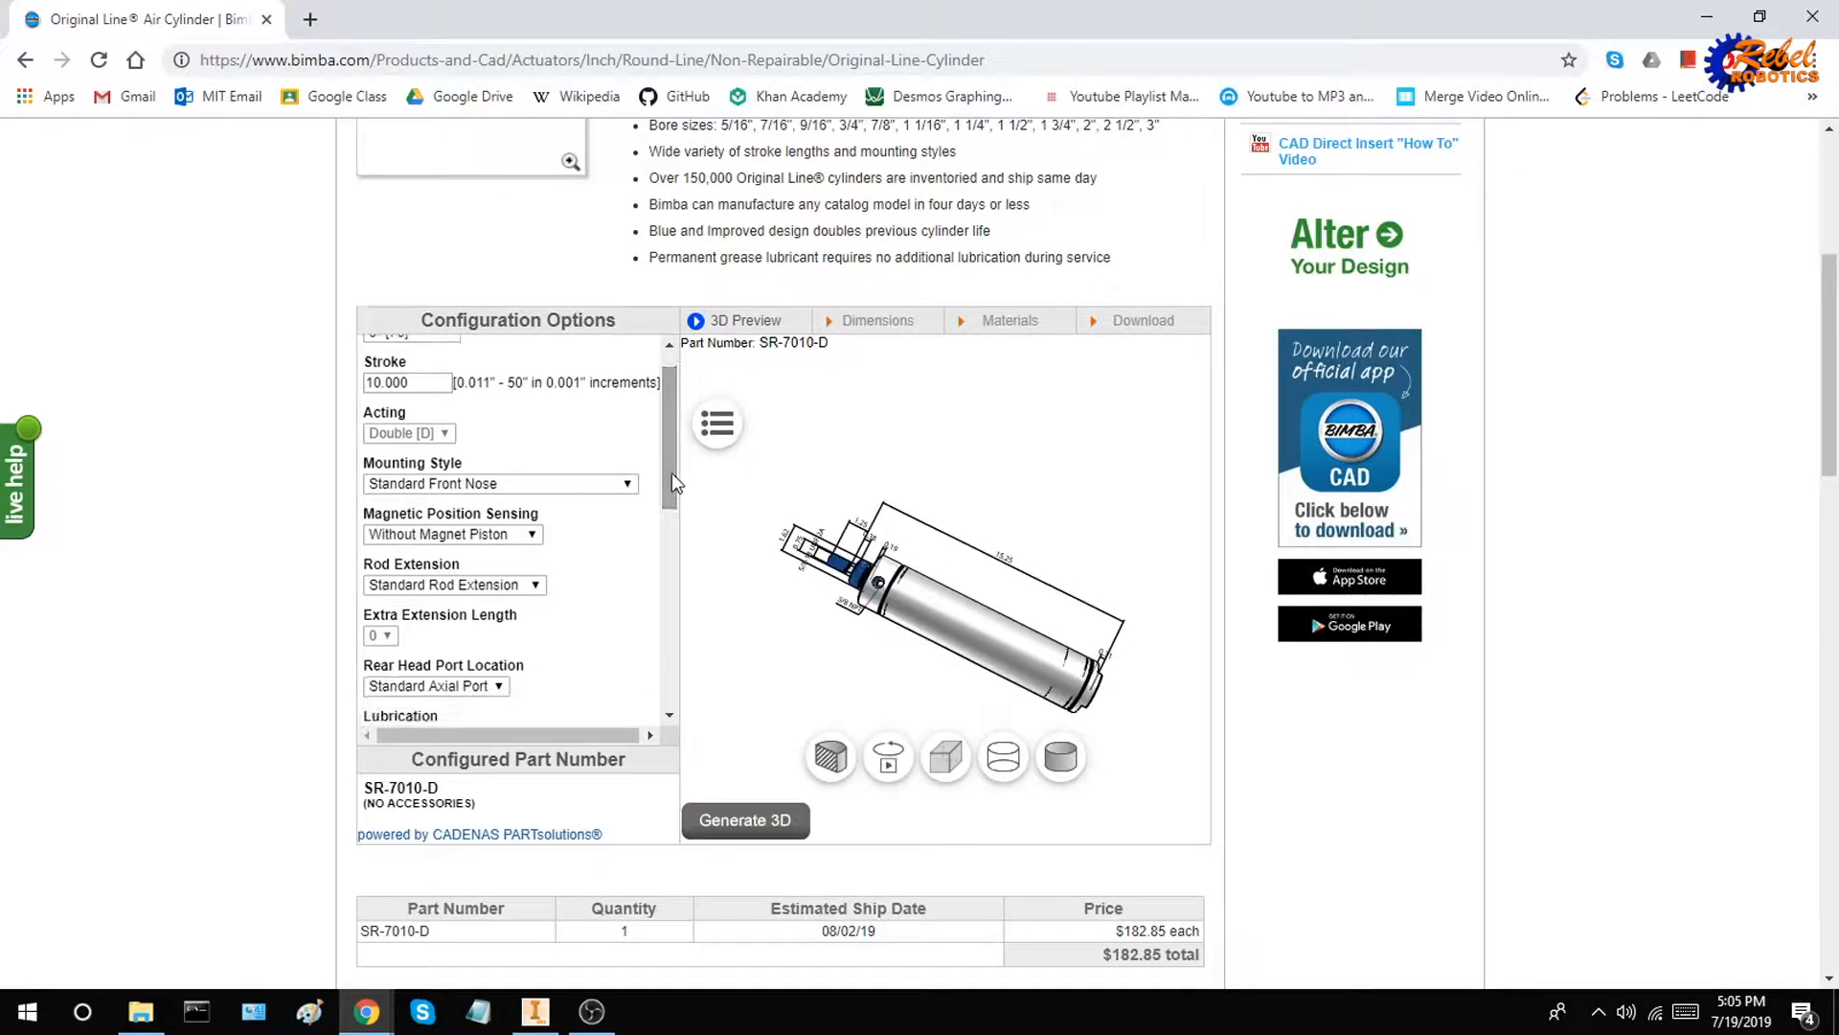
mouse_move(843, 636)
mouse_down()
mouse_move(843, 652)
mouse_move(830, 617)
mouse_up()
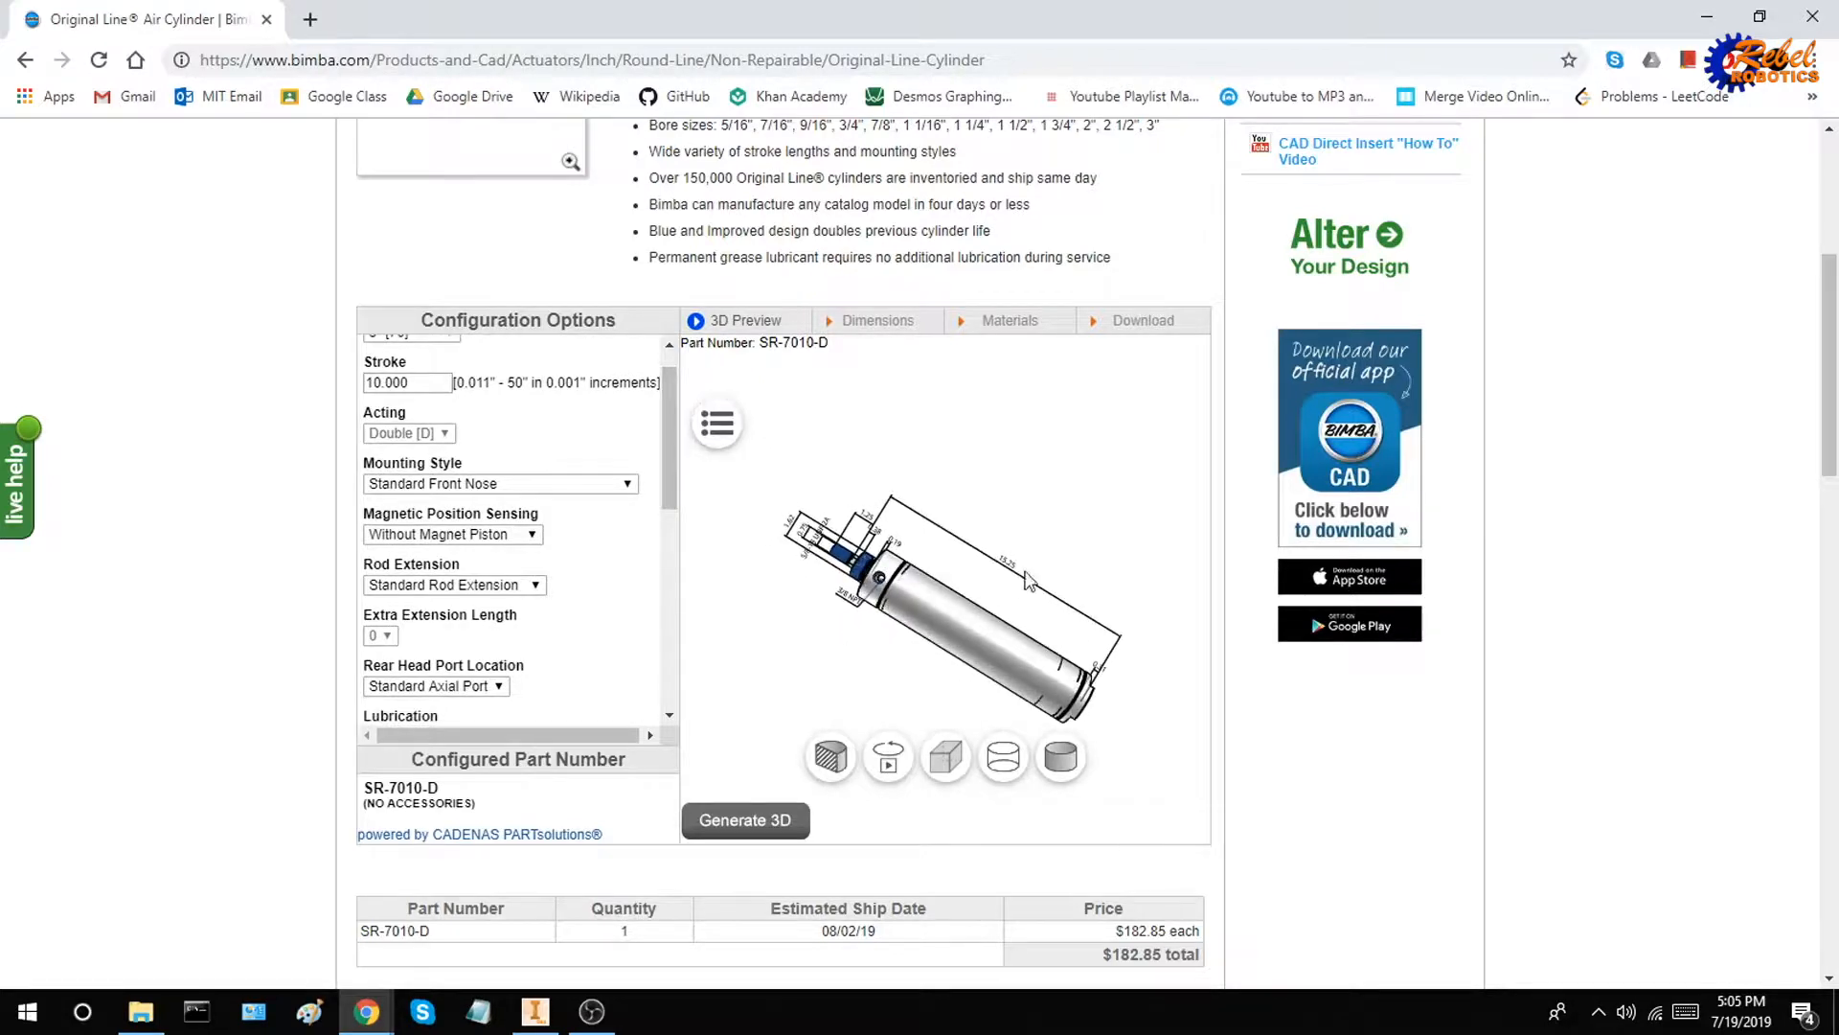
scroll(1017, 569, down, 3)
scroll(1010, 573, up, 5)
scroll(1010, 573, up, 2)
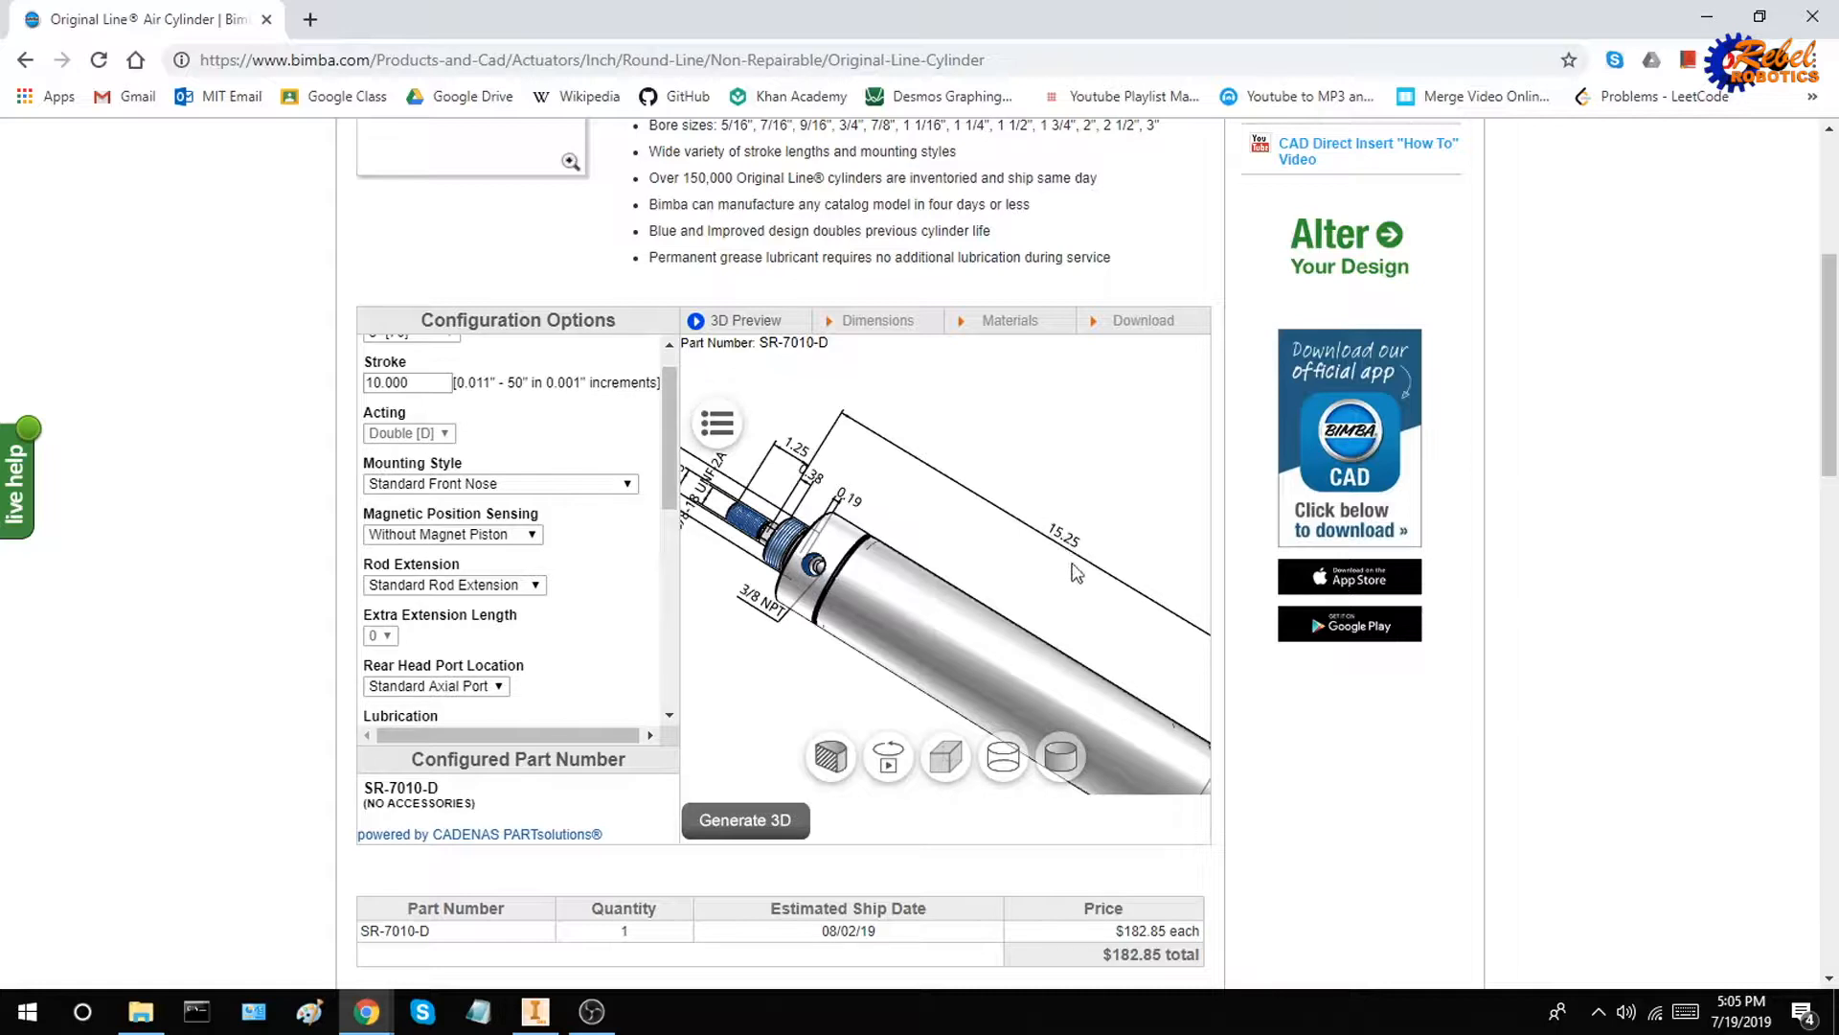
scroll(1077, 572, down, 1)
scroll(1059, 580, down, 1)
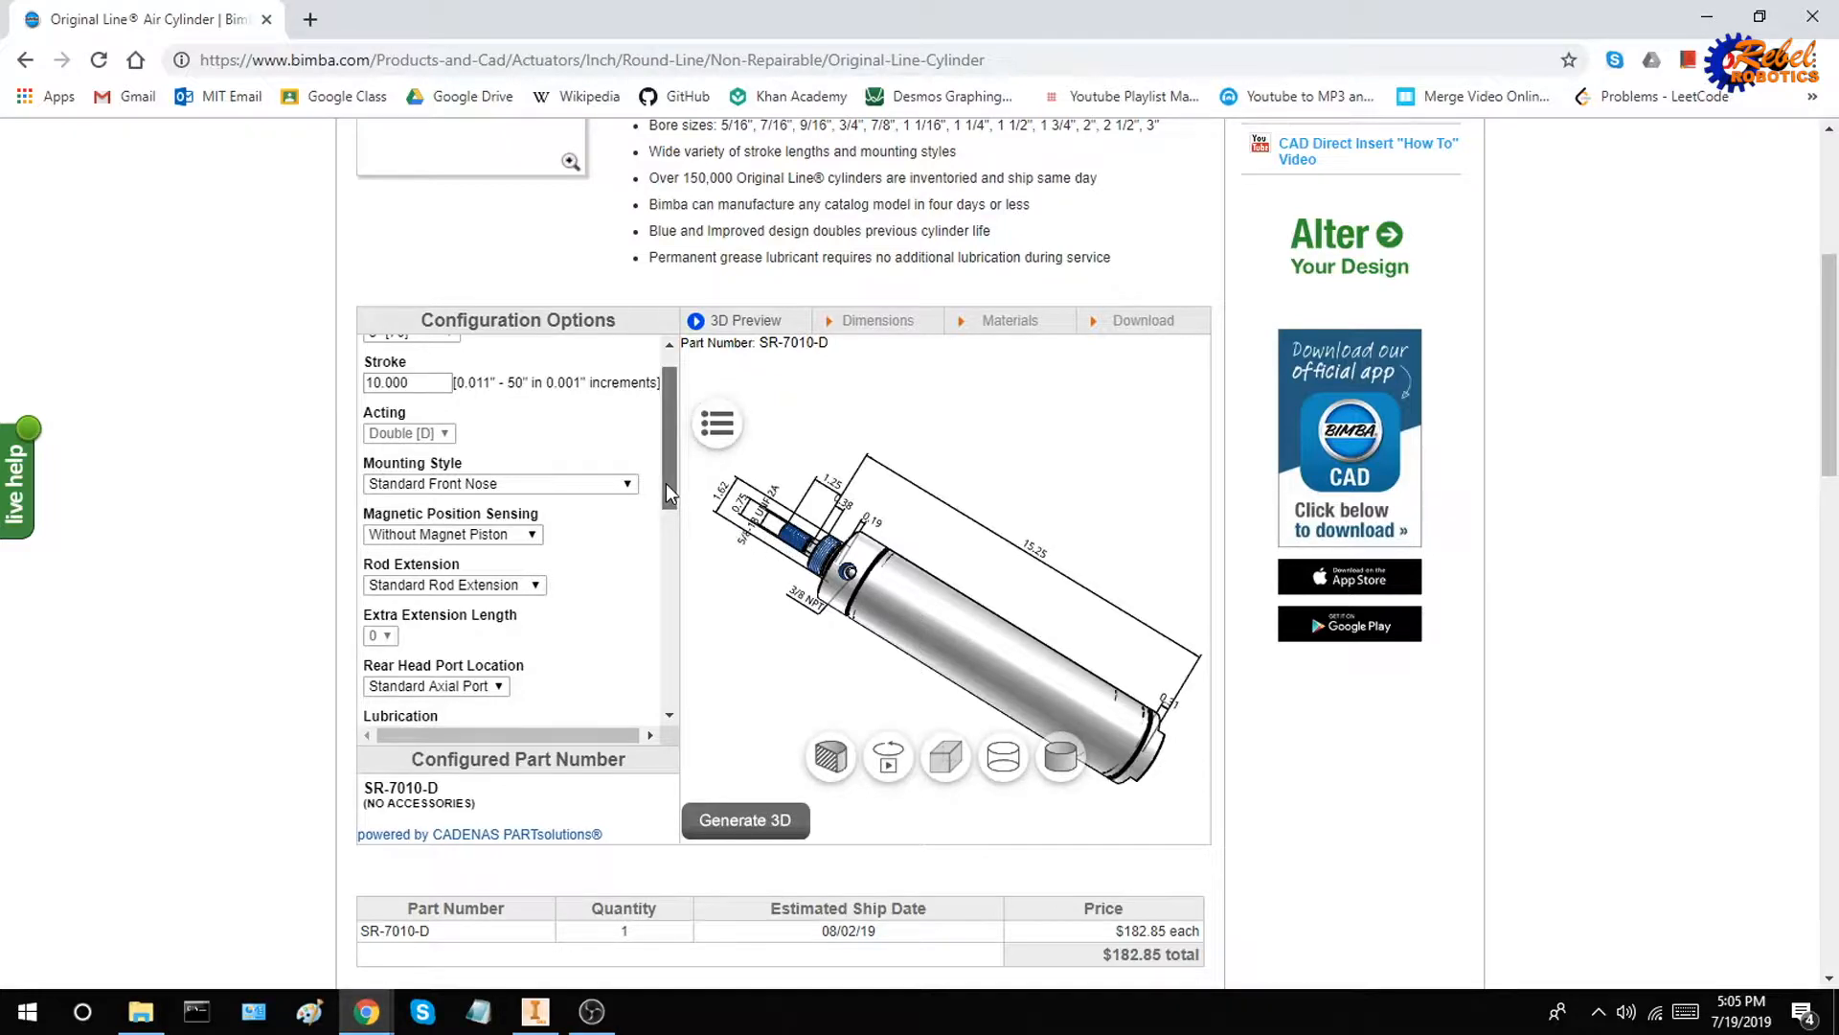
drag(665, 482, 676, 581)
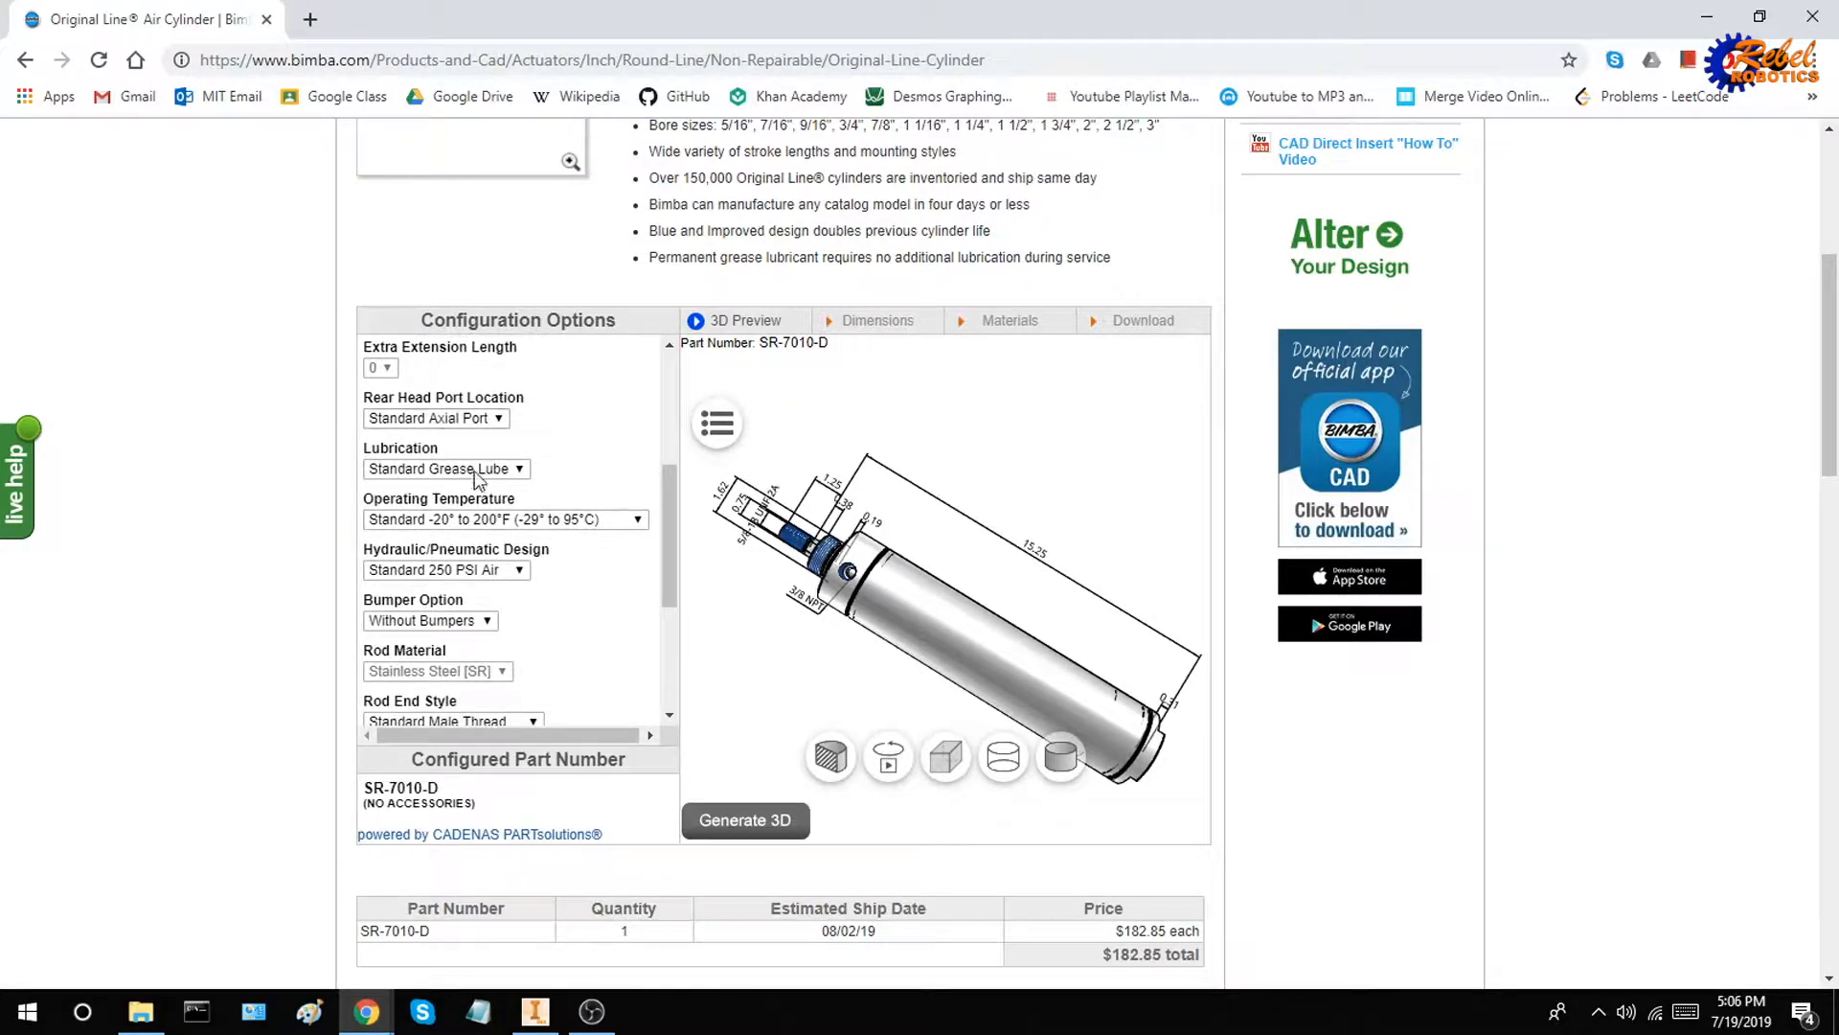
scroll(669, 498, down, 1)
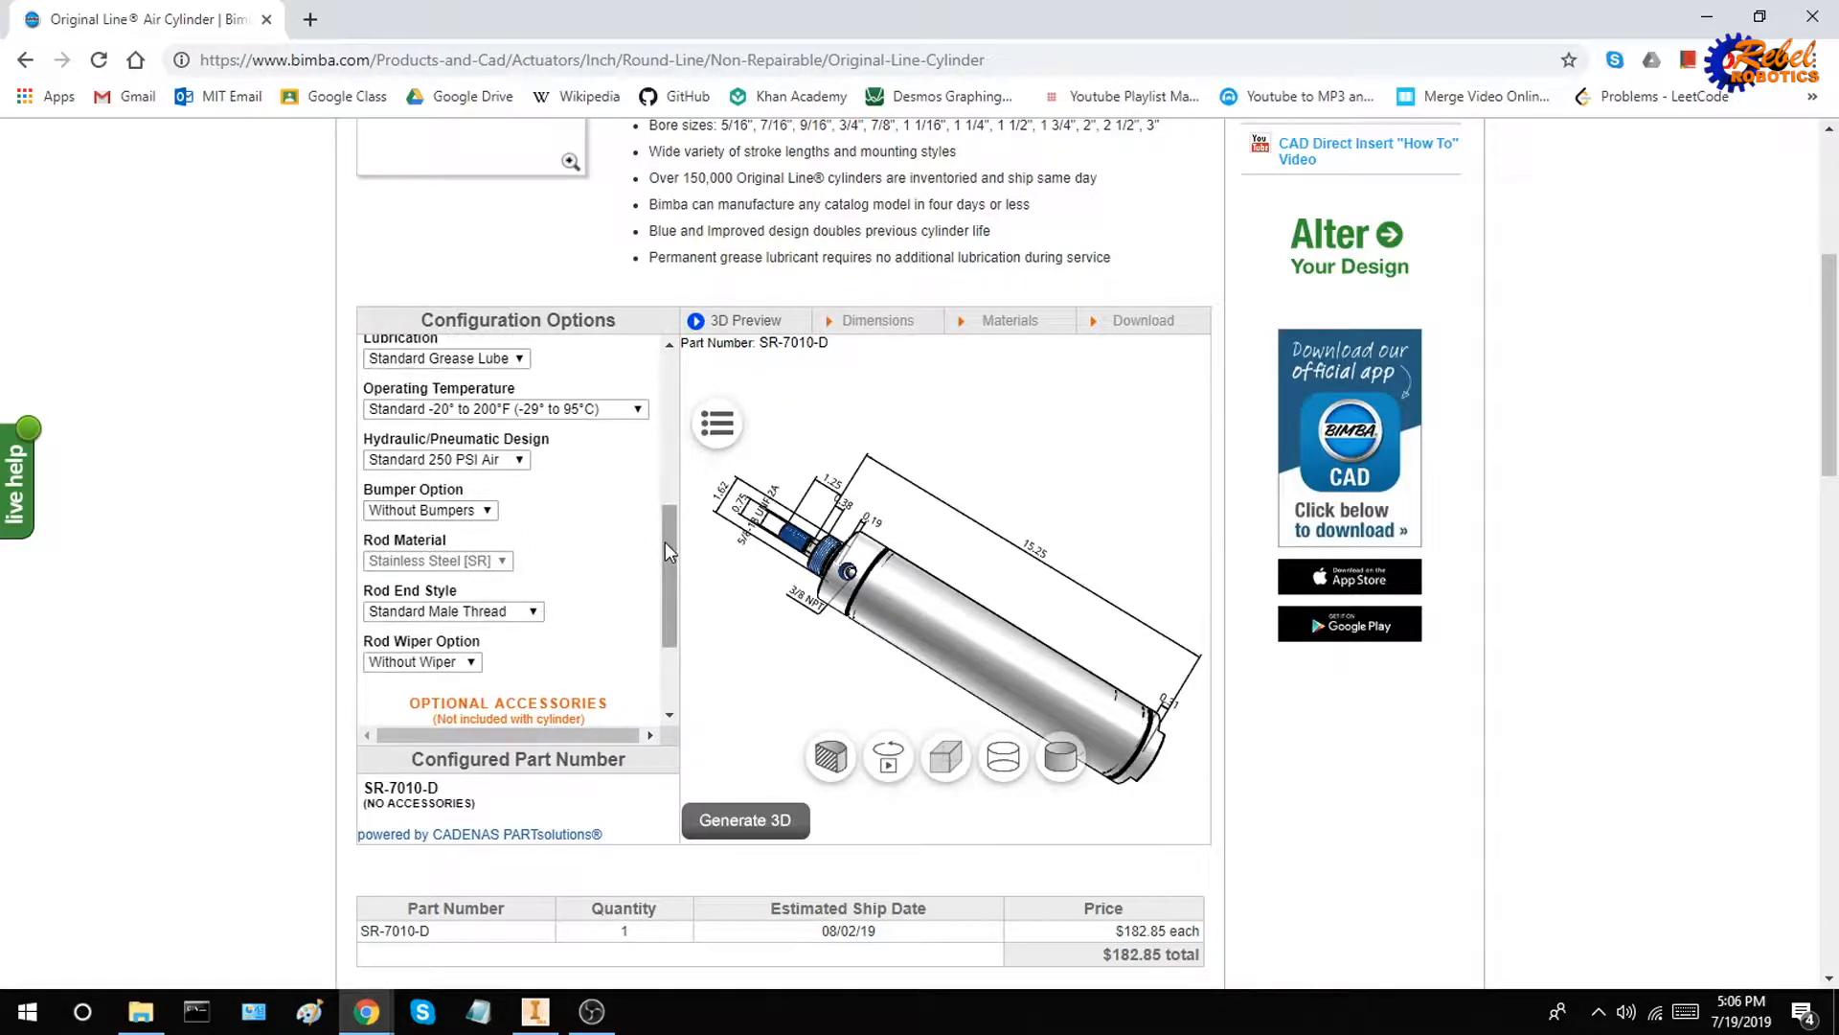
drag(665, 543, 653, 630)
drag(899, 533, 994, 540)
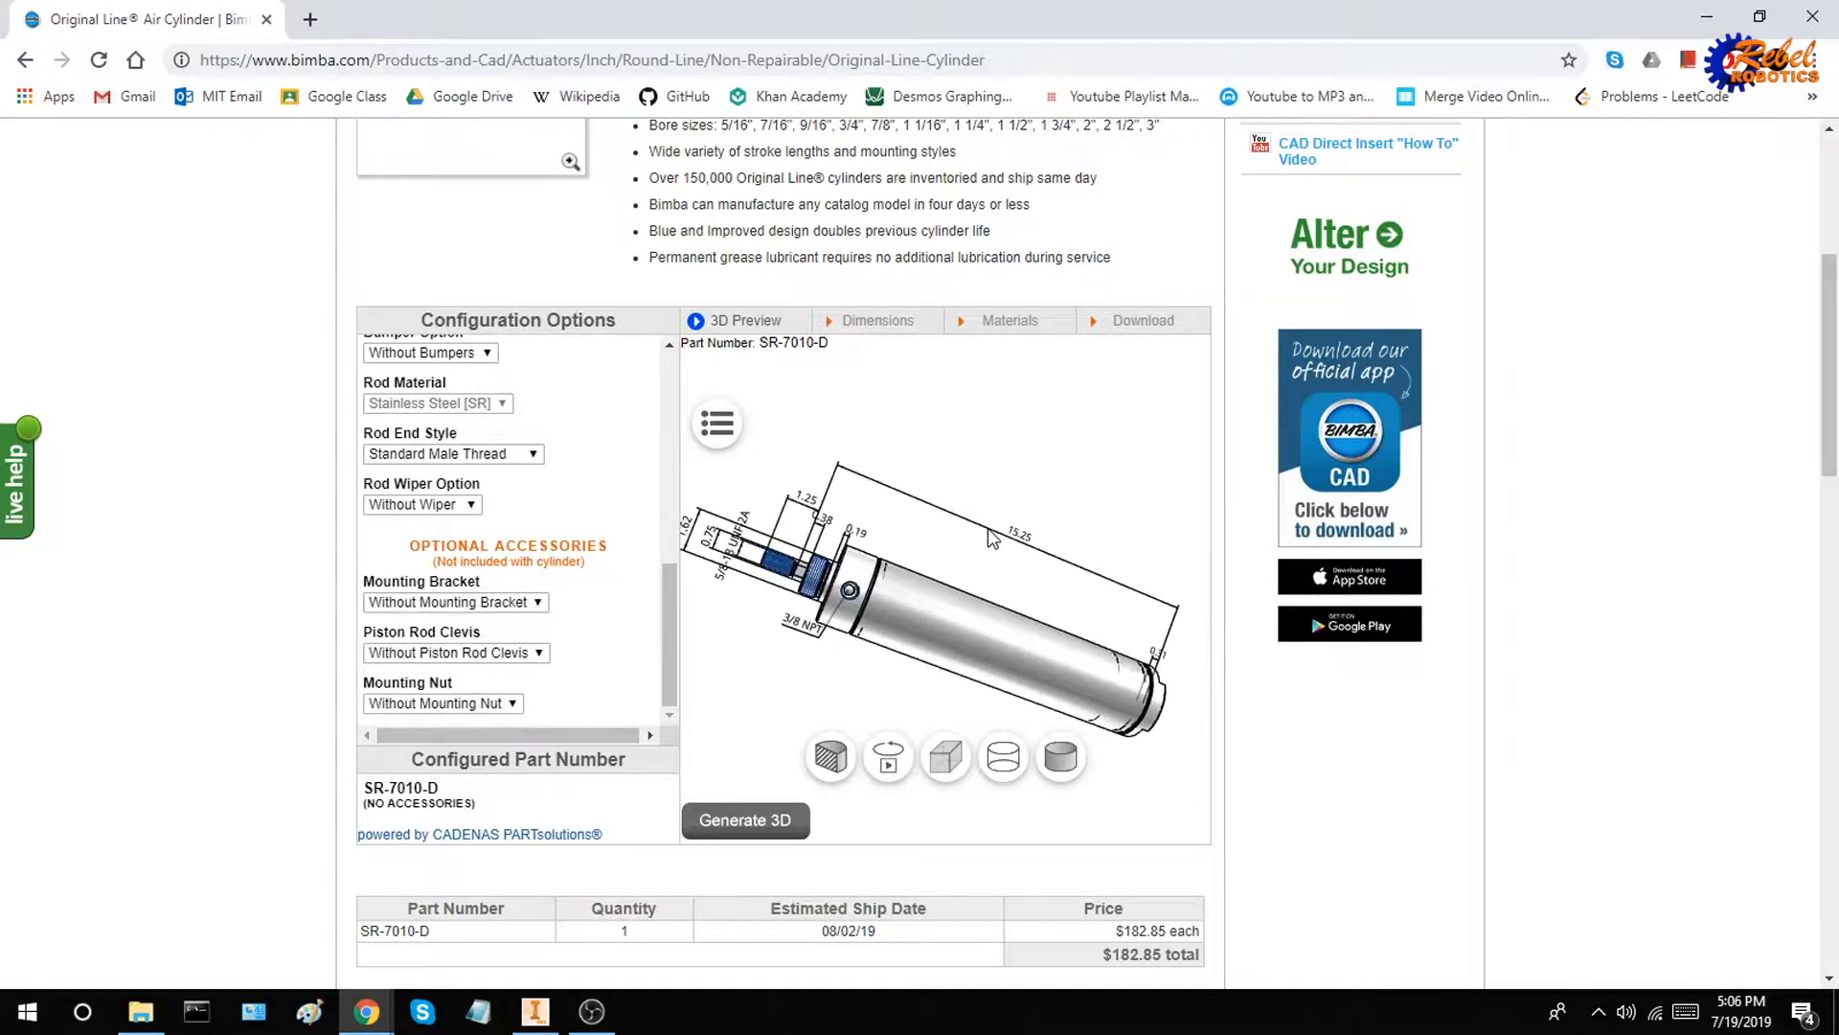
Add the D-8314-A (front) piston rod clevis to the cylinder and regenerate the 3D preview
click(496, 655)
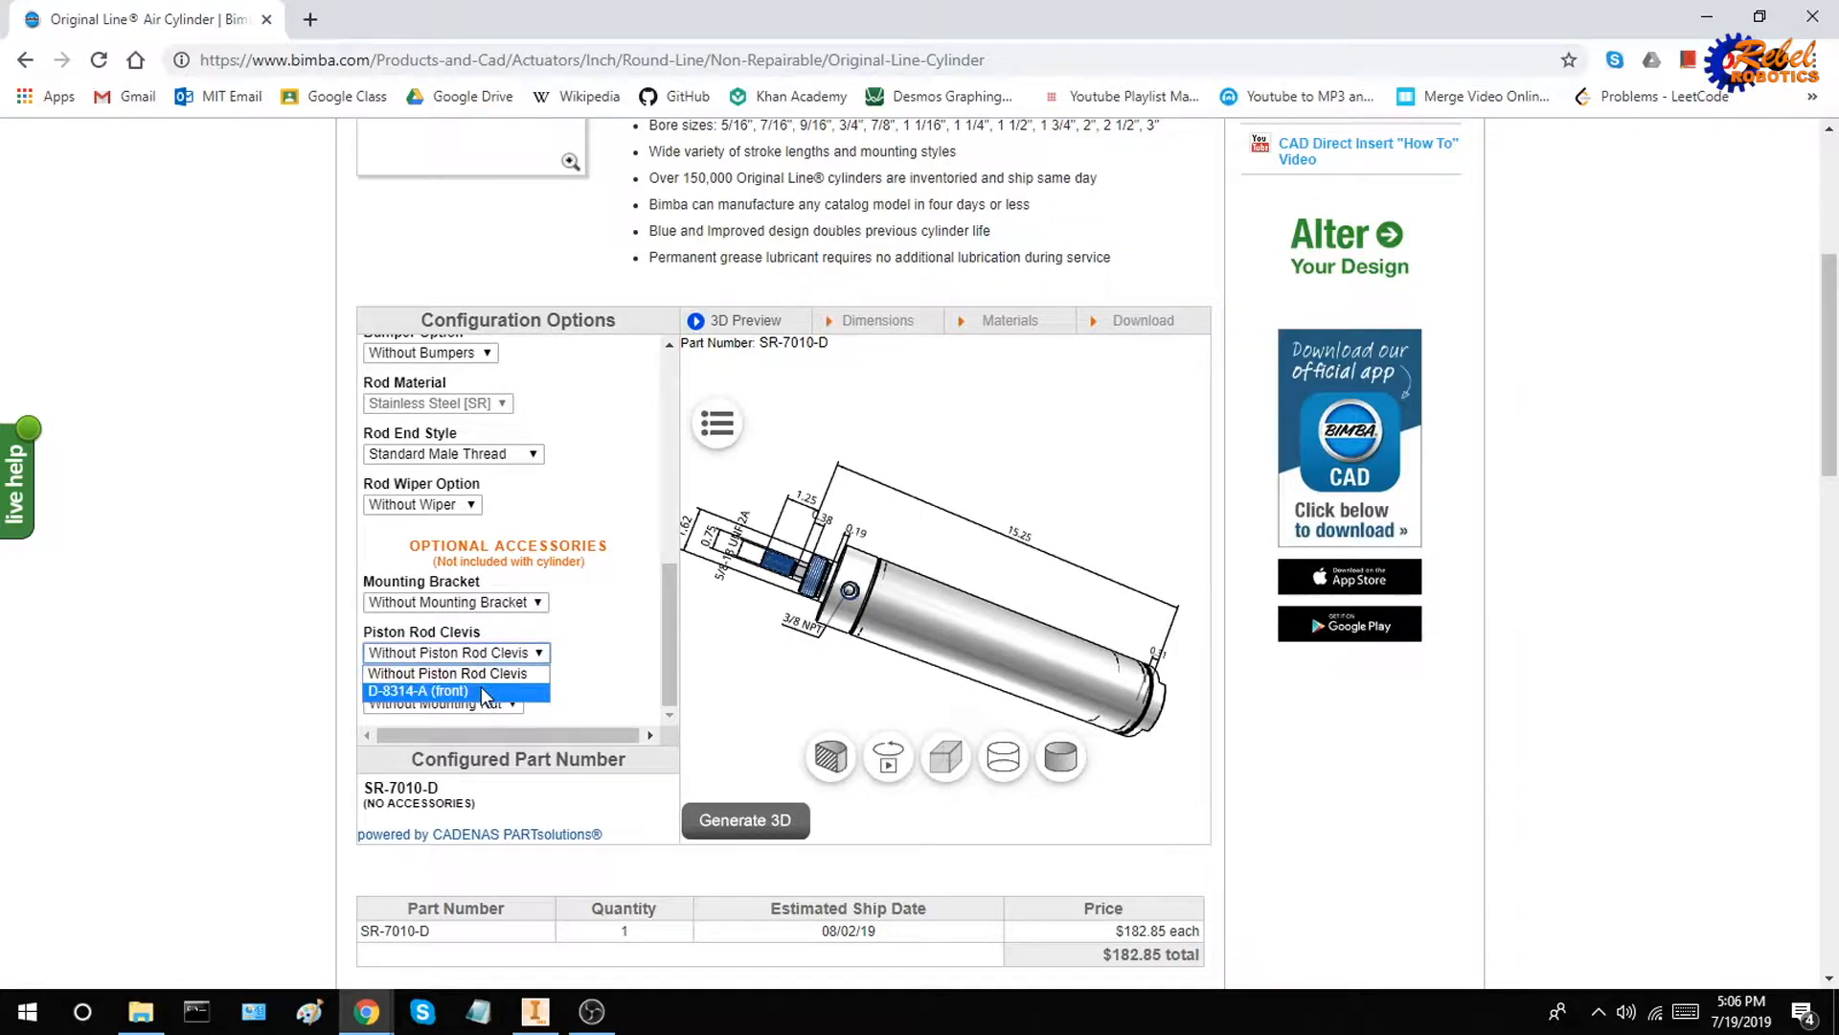
click(484, 691)
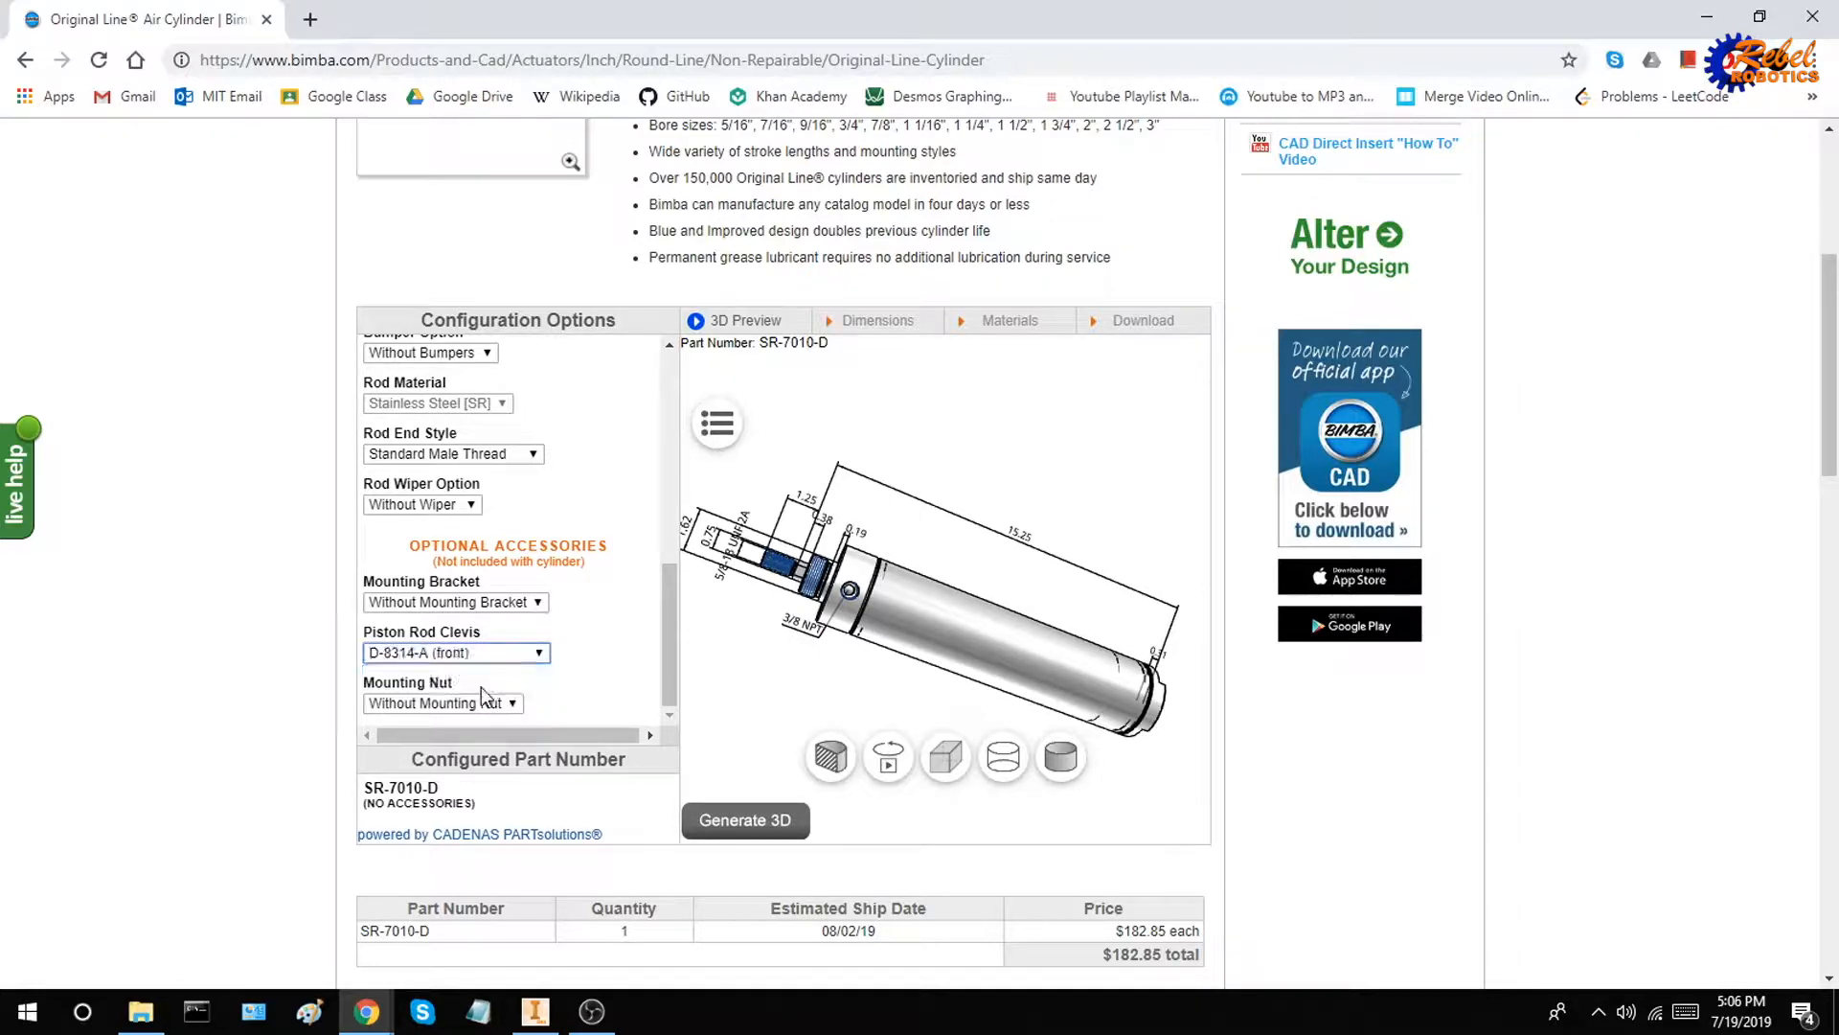
click(772, 838)
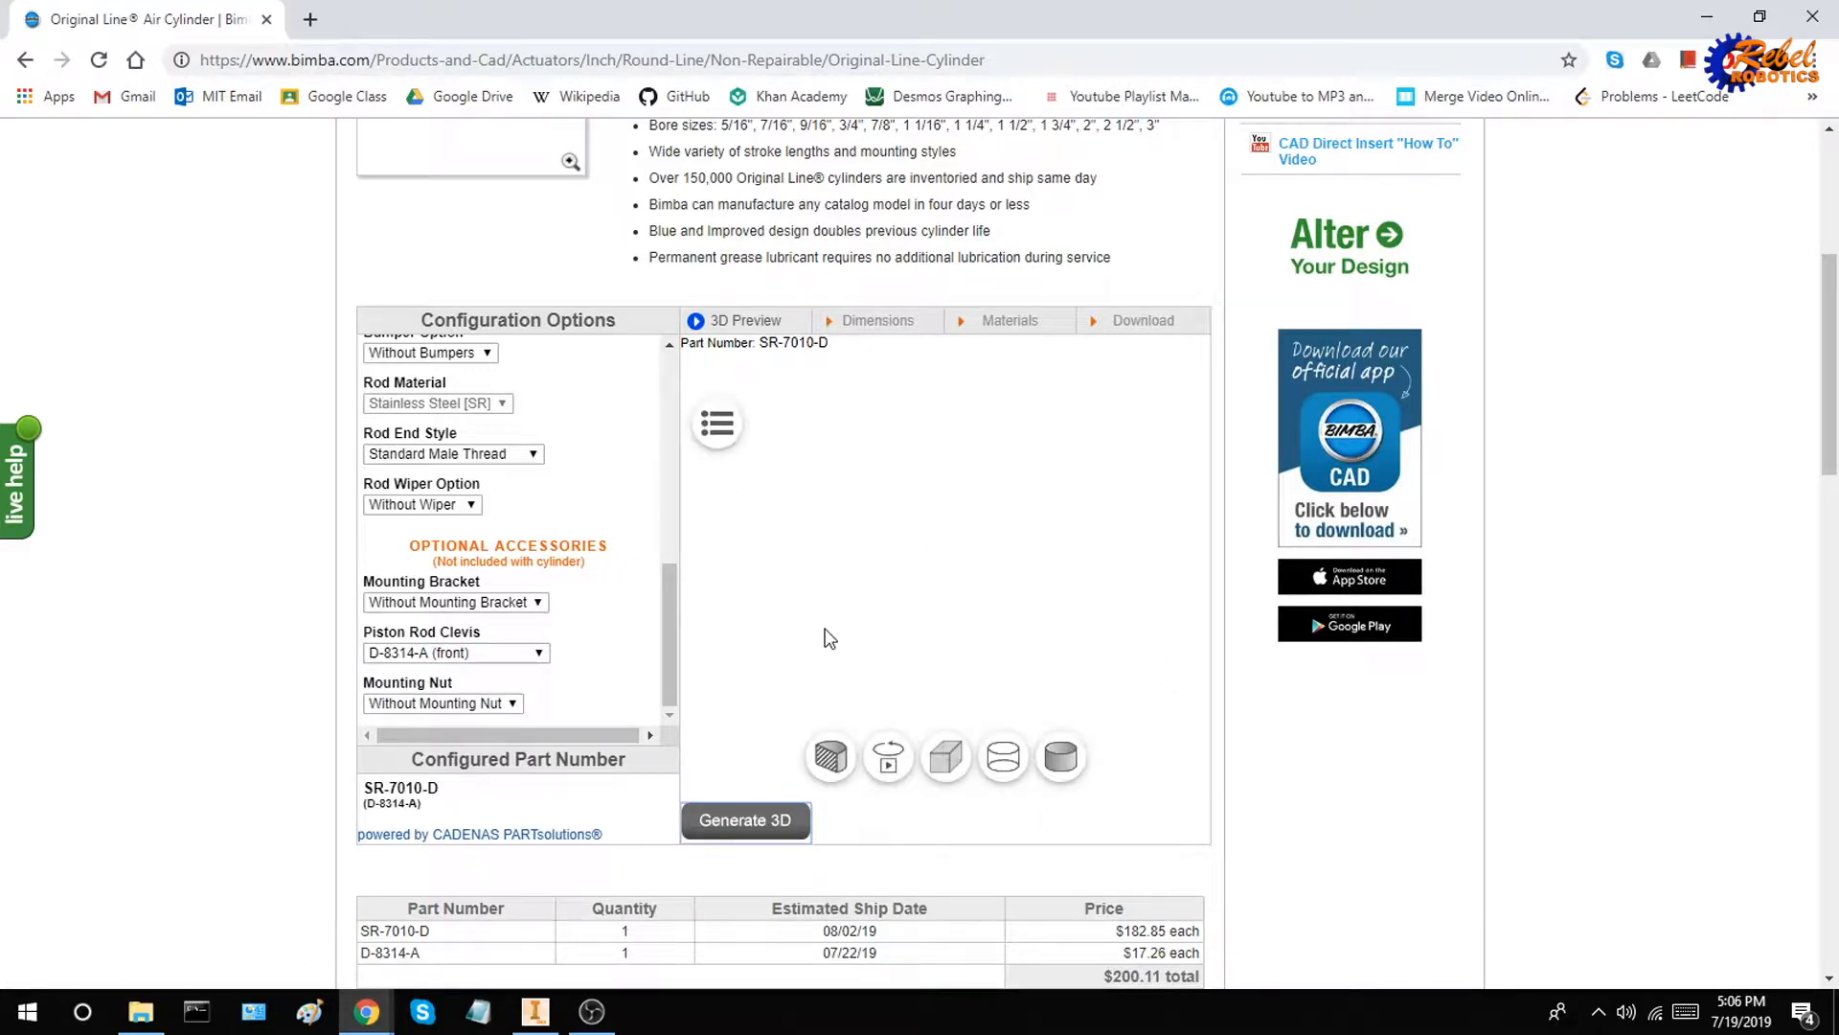
mouse_move(862, 614)
mouse_down()
mouse_move(967, 585)
mouse_move(907, 480)
mouse_move(934, 498)
mouse_move(923, 545)
mouse_up()
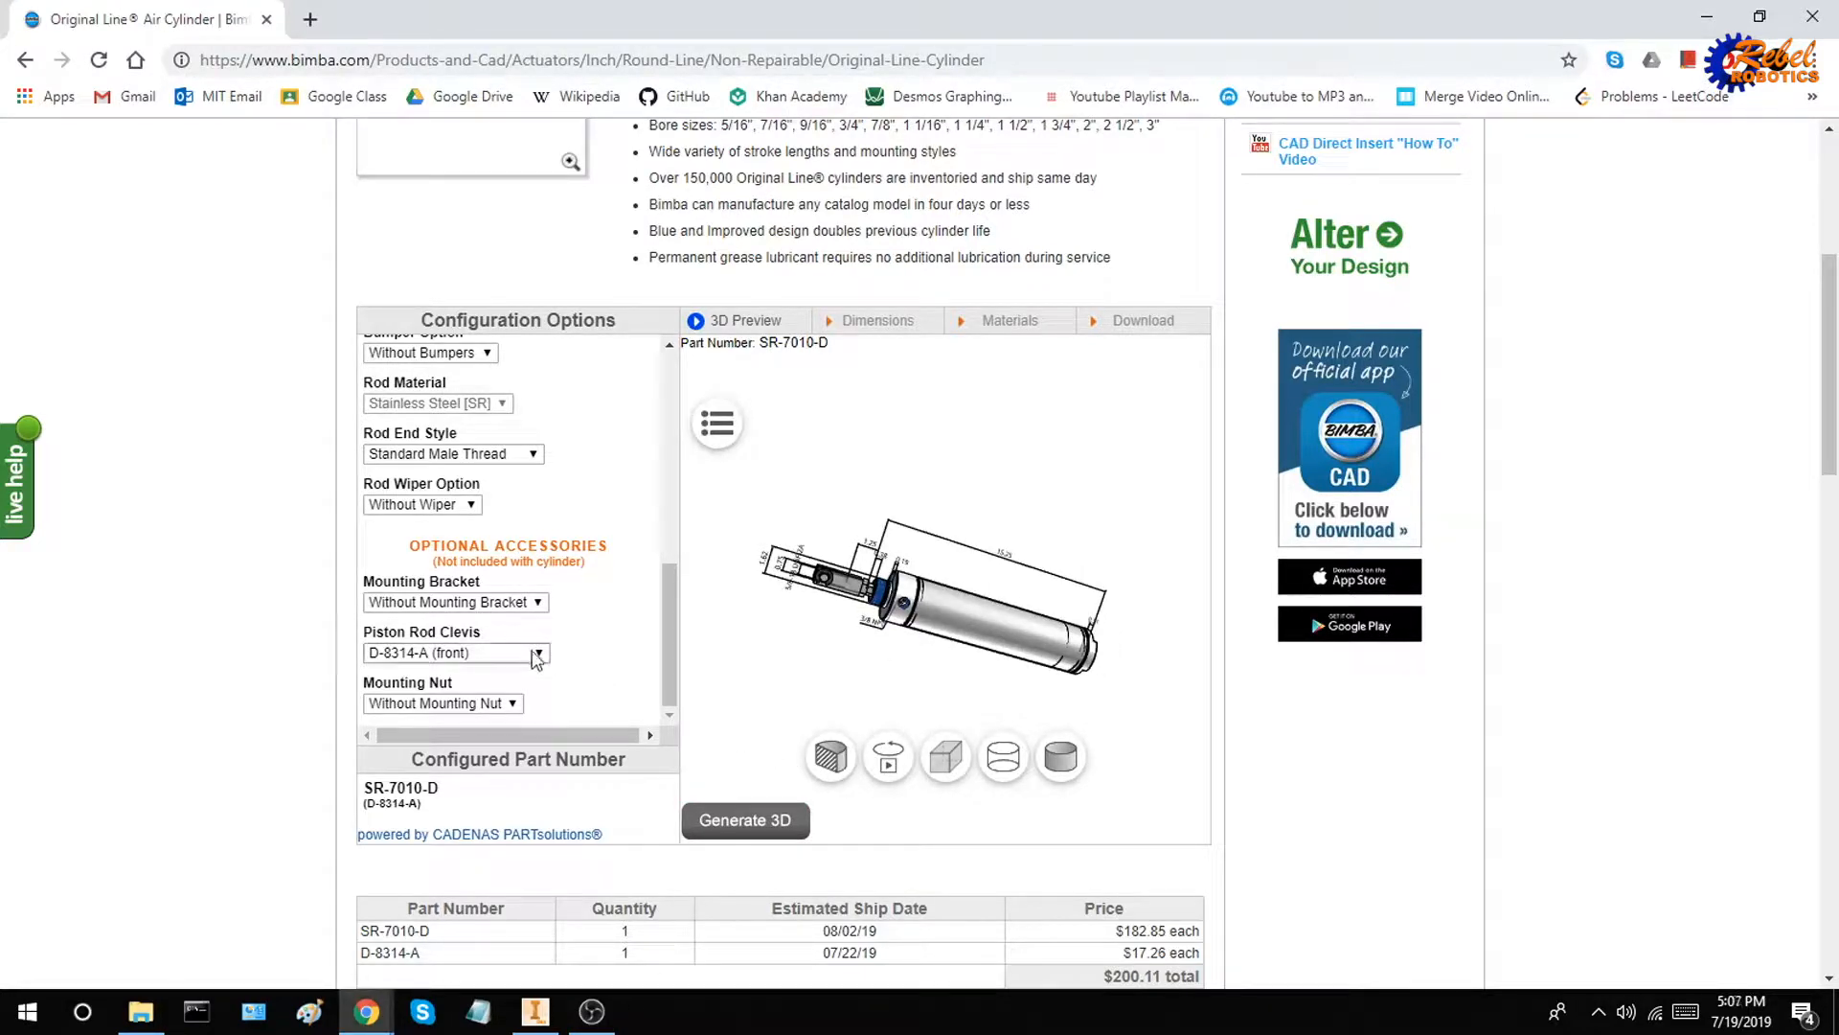
Add the D-19127 (front) mounting bracket and the D-5379 (front) mounting nut, and regenerate the 3D preview
click(517, 601)
click(513, 640)
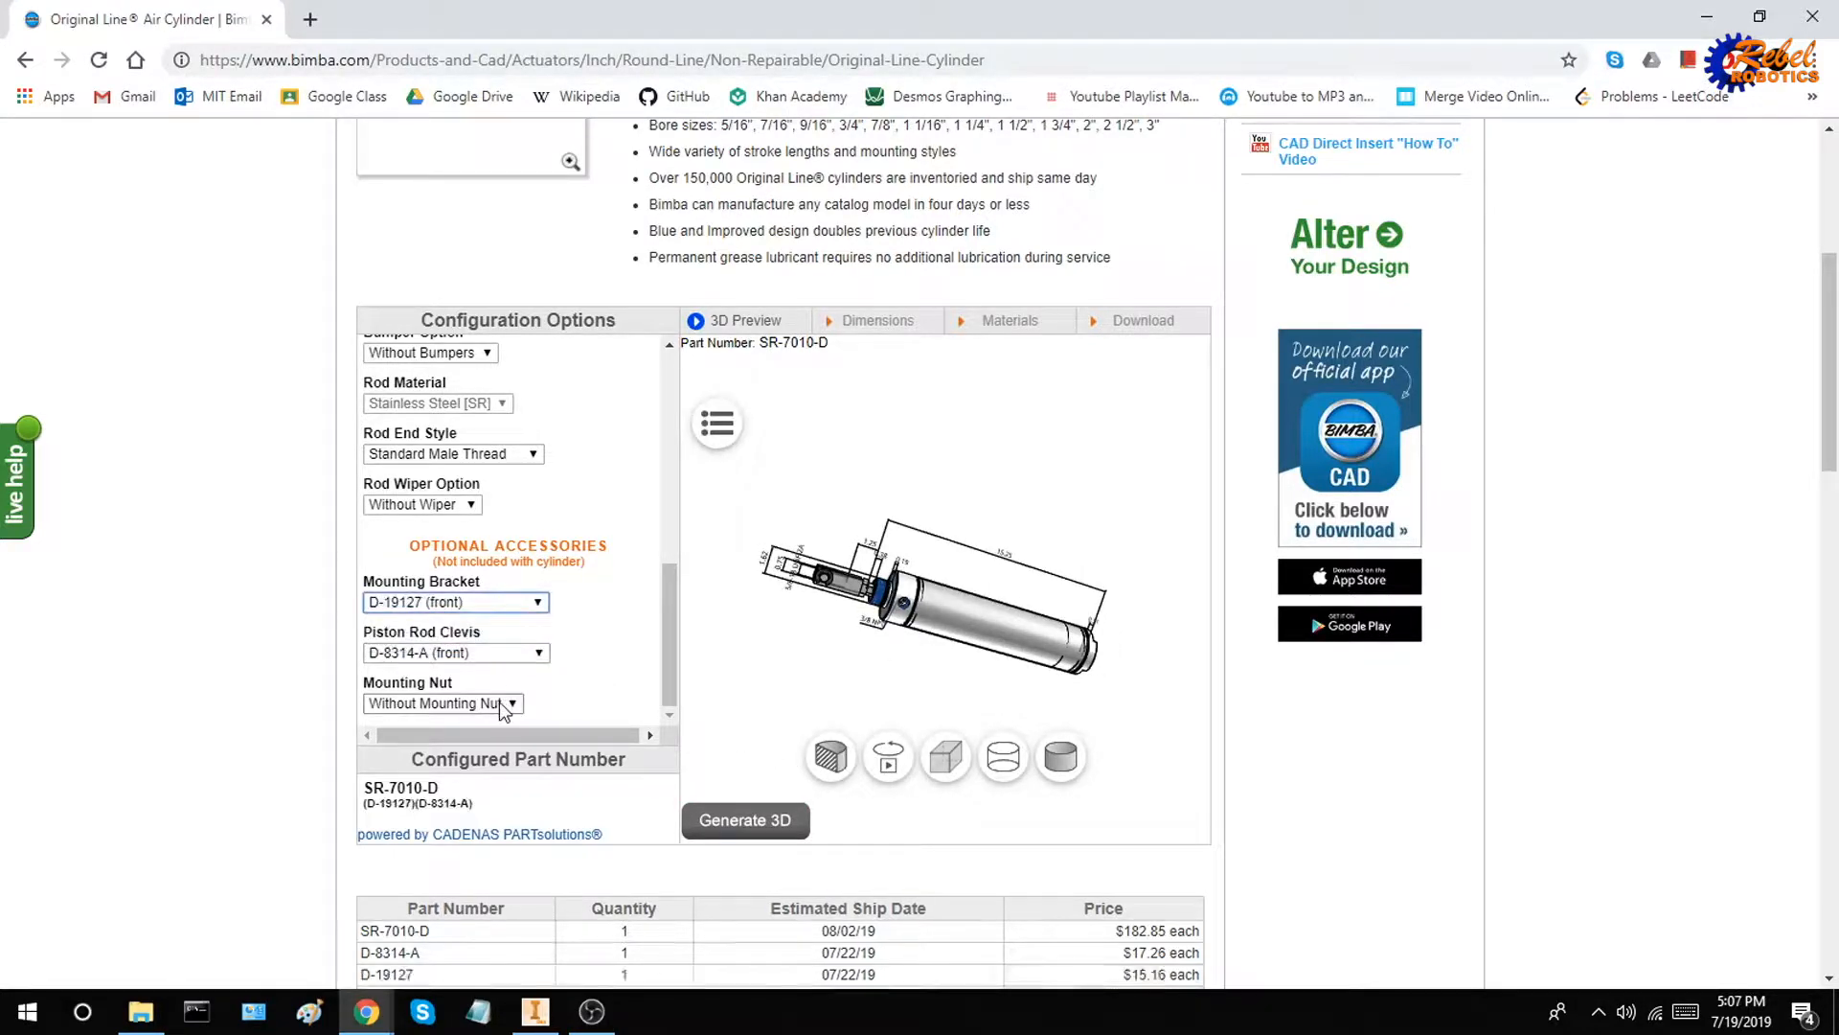
click(442, 703)
click(496, 746)
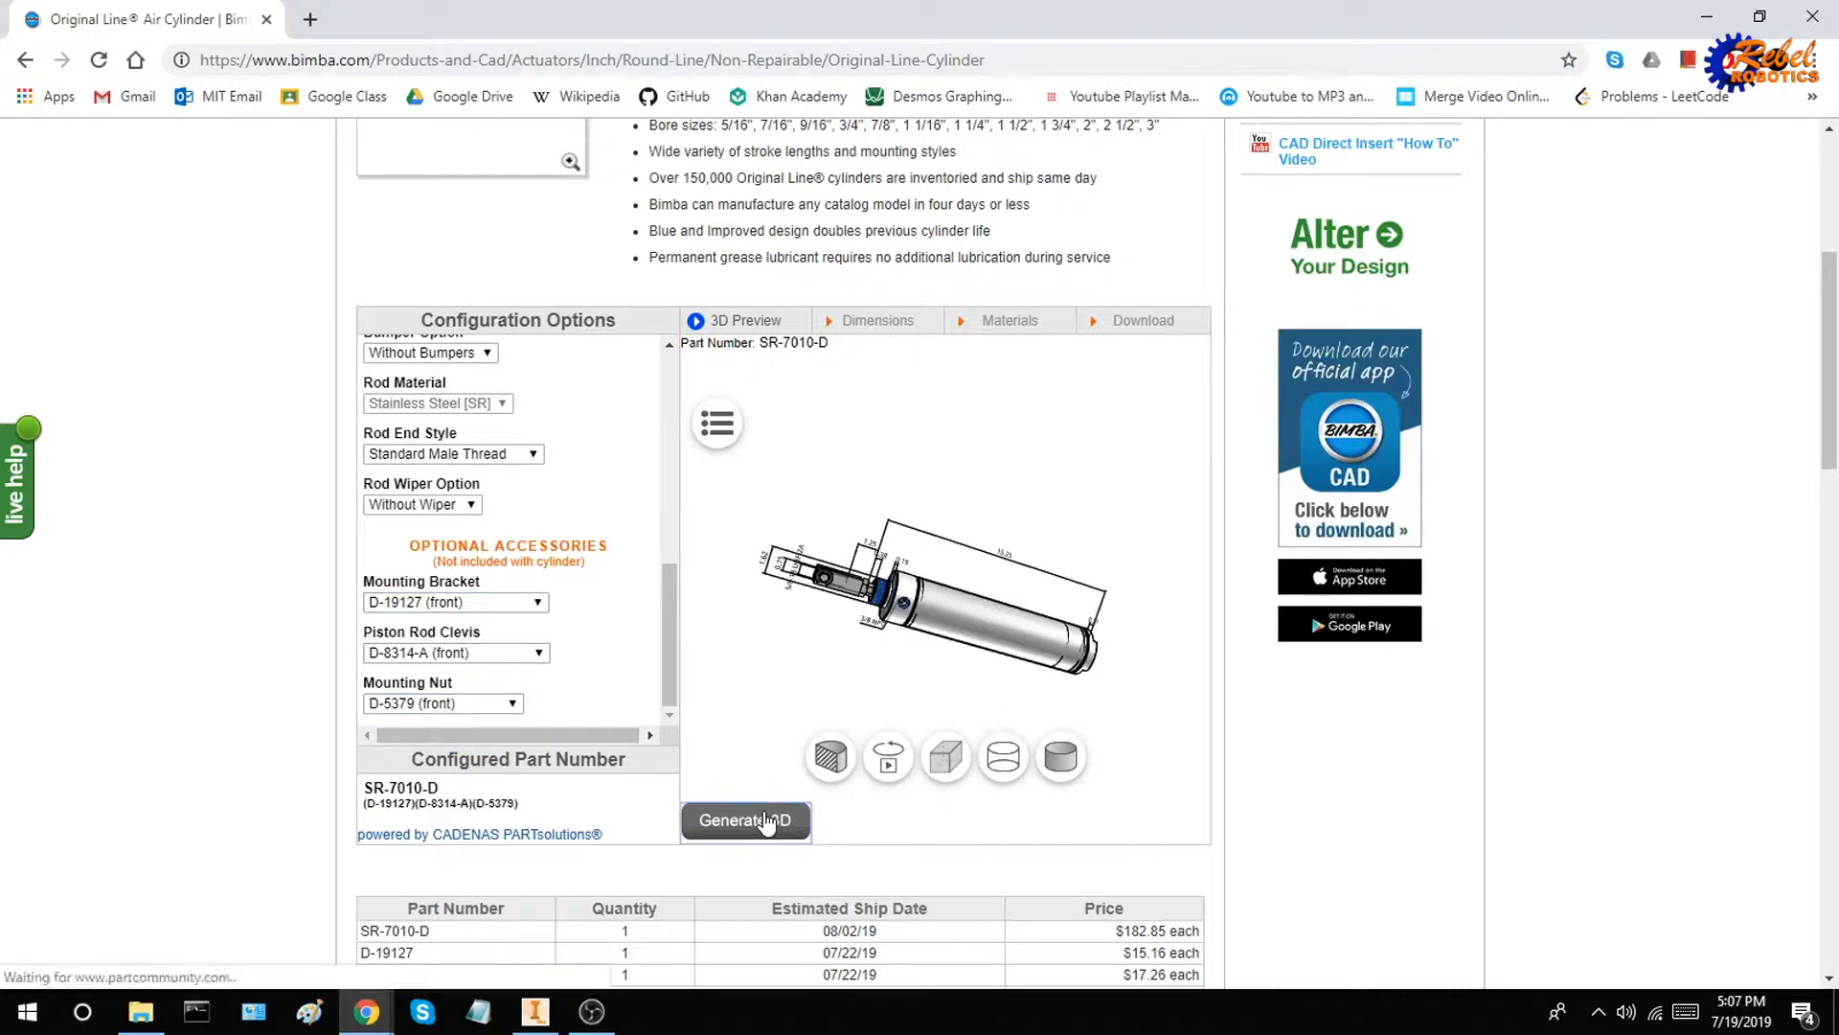
click(736, 819)
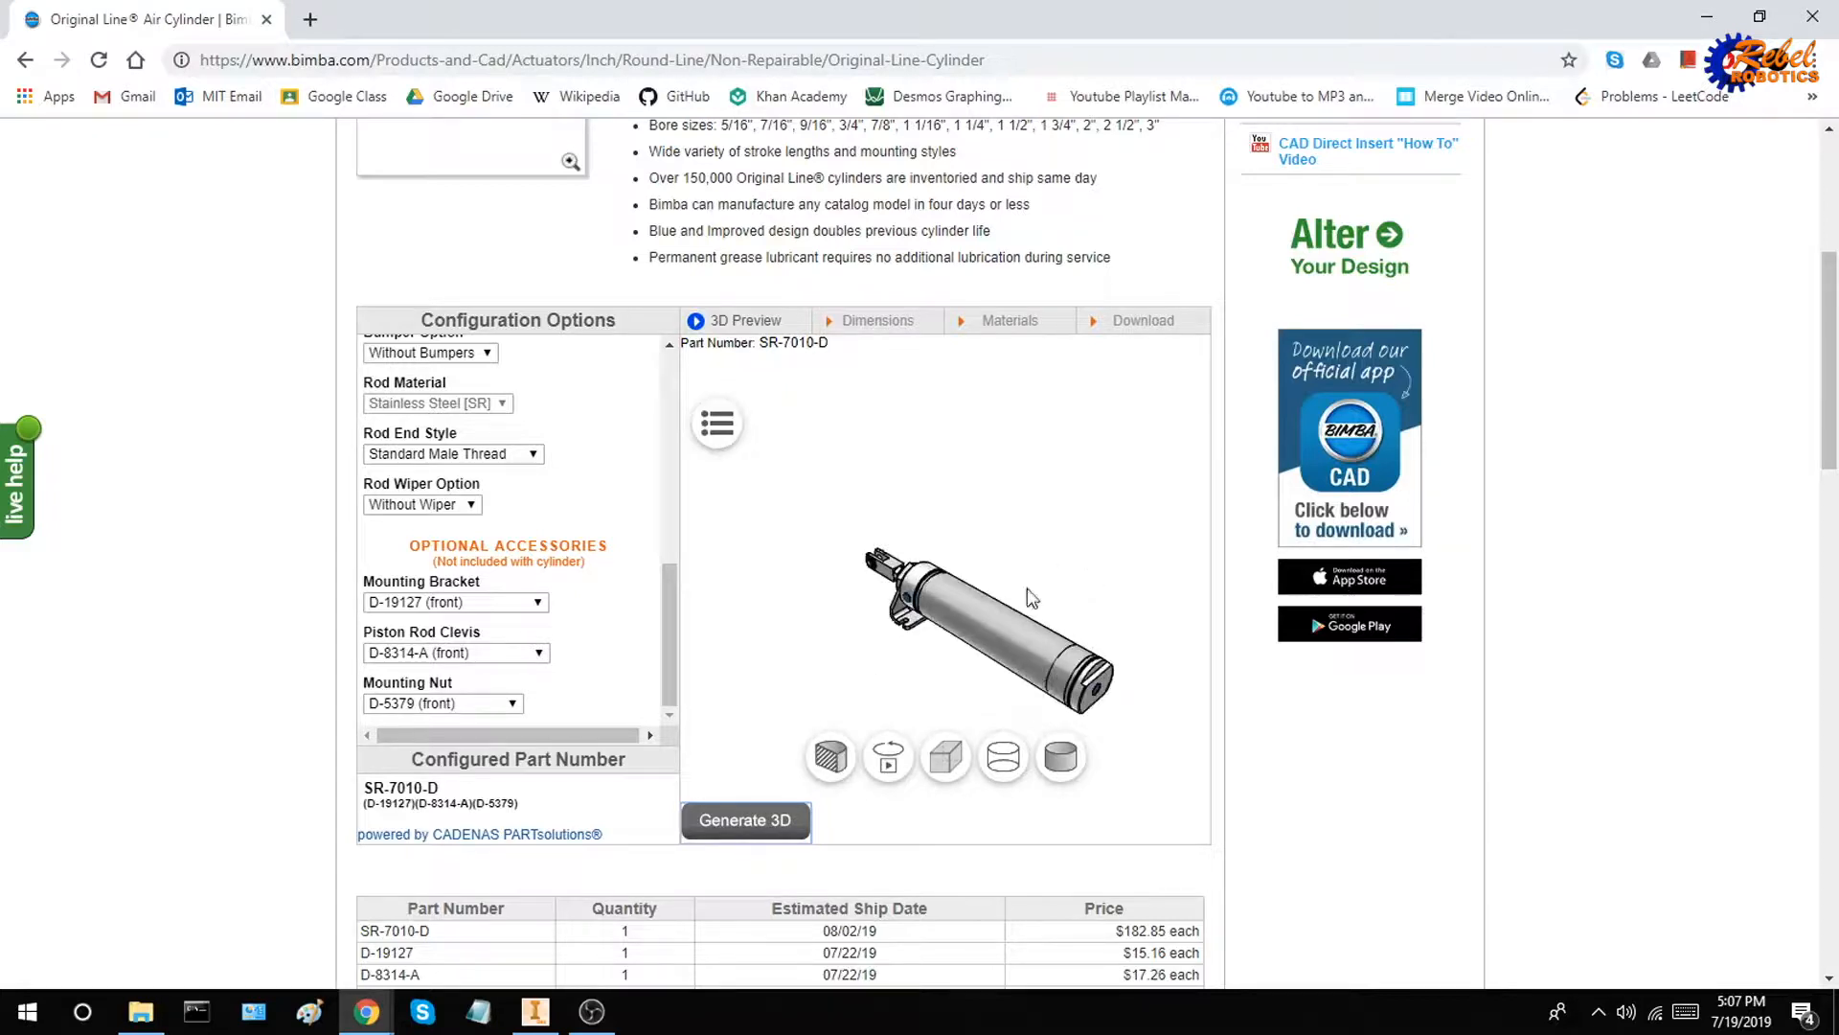
Examine the clevis, mounting bracket, nut and port fittings at both ends of the cylinder in the 3D preview
drag(1027, 588, 1096, 535)
mouse_move(852, 615)
mouse_down()
mouse_move(881, 624)
mouse_move(843, 647)
mouse_move(935, 644)
mouse_move(870, 627)
mouse_up()
scroll(870, 634, up, 8)
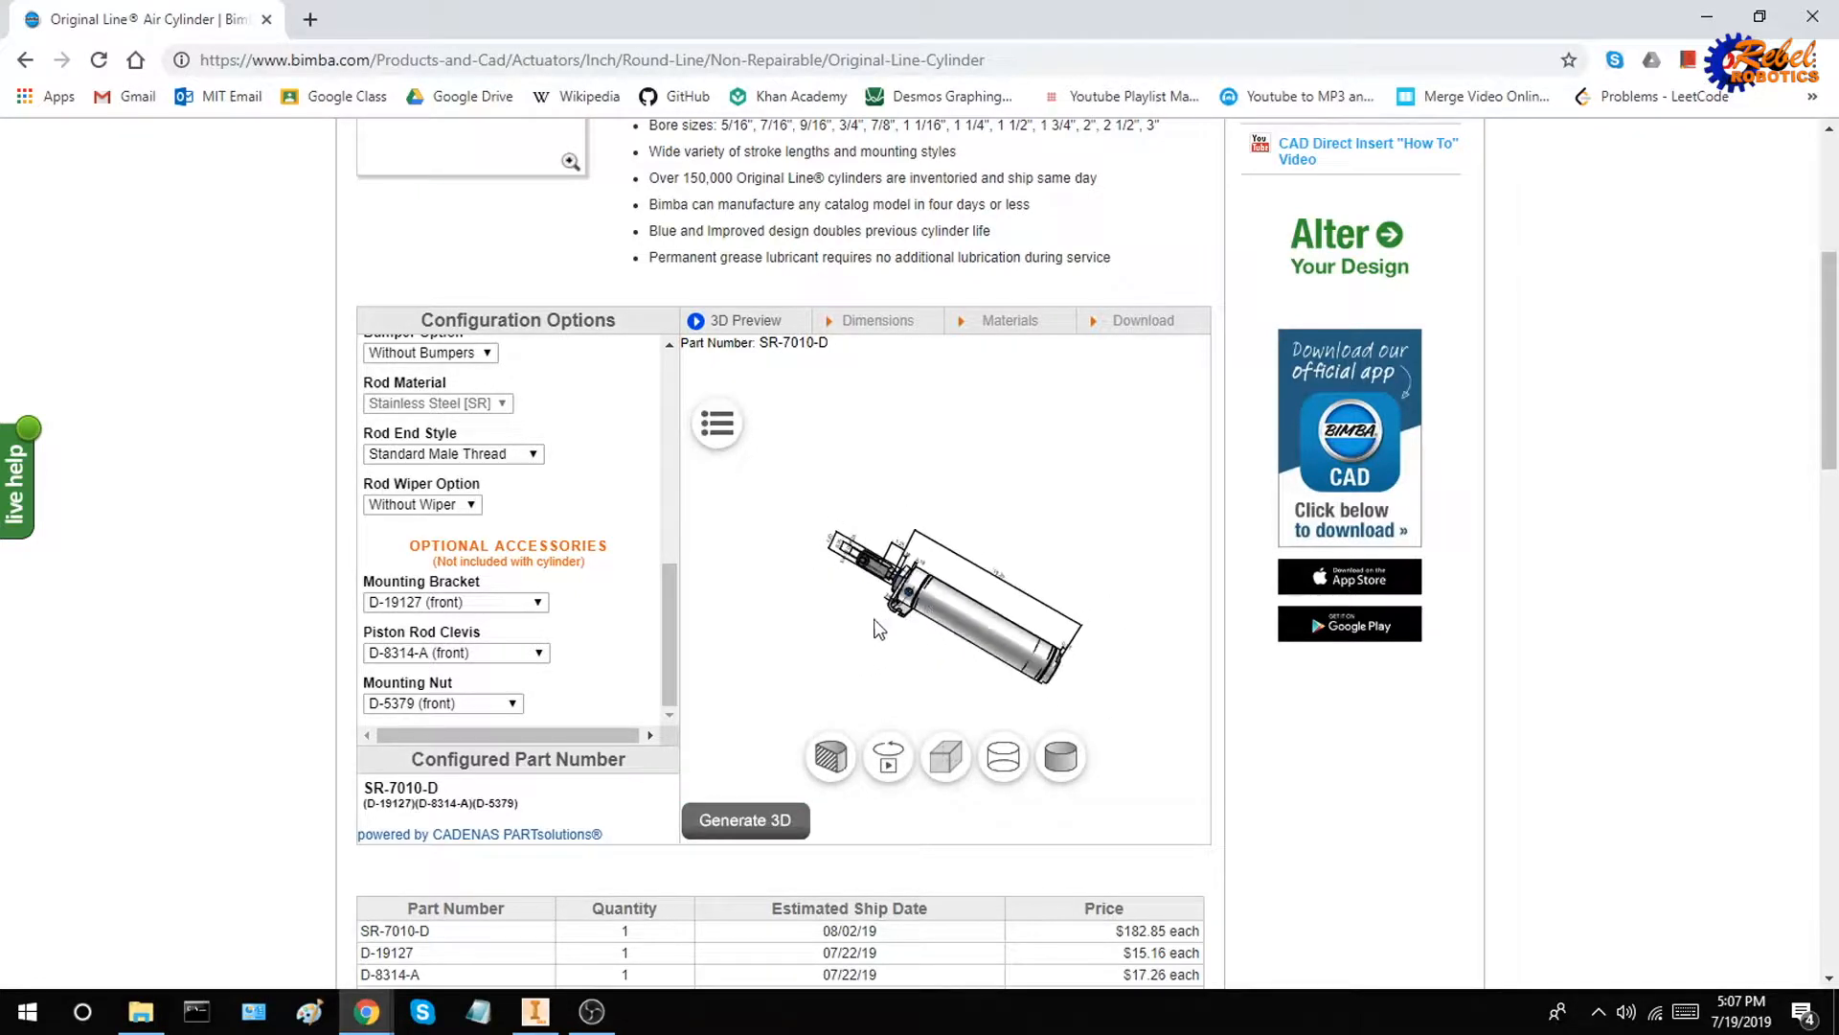
drag(1002, 677, 853, 653)
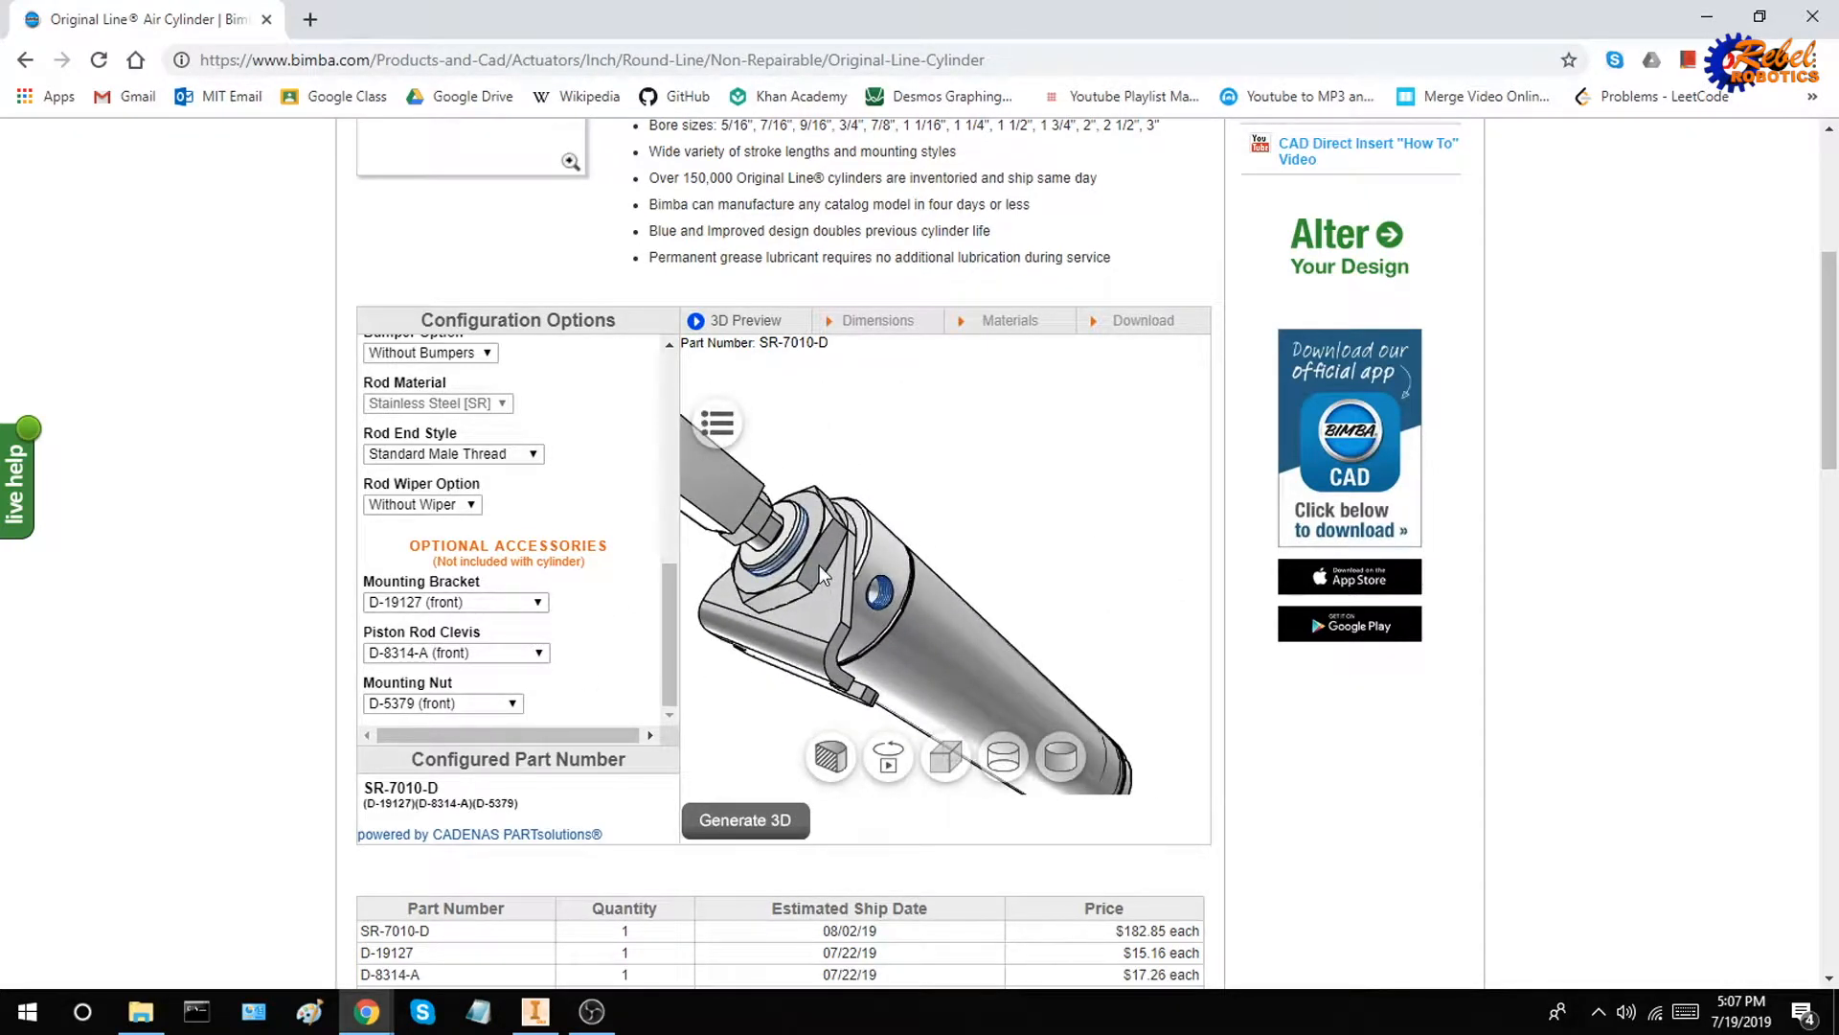
drag(1027, 478, 956, 476)
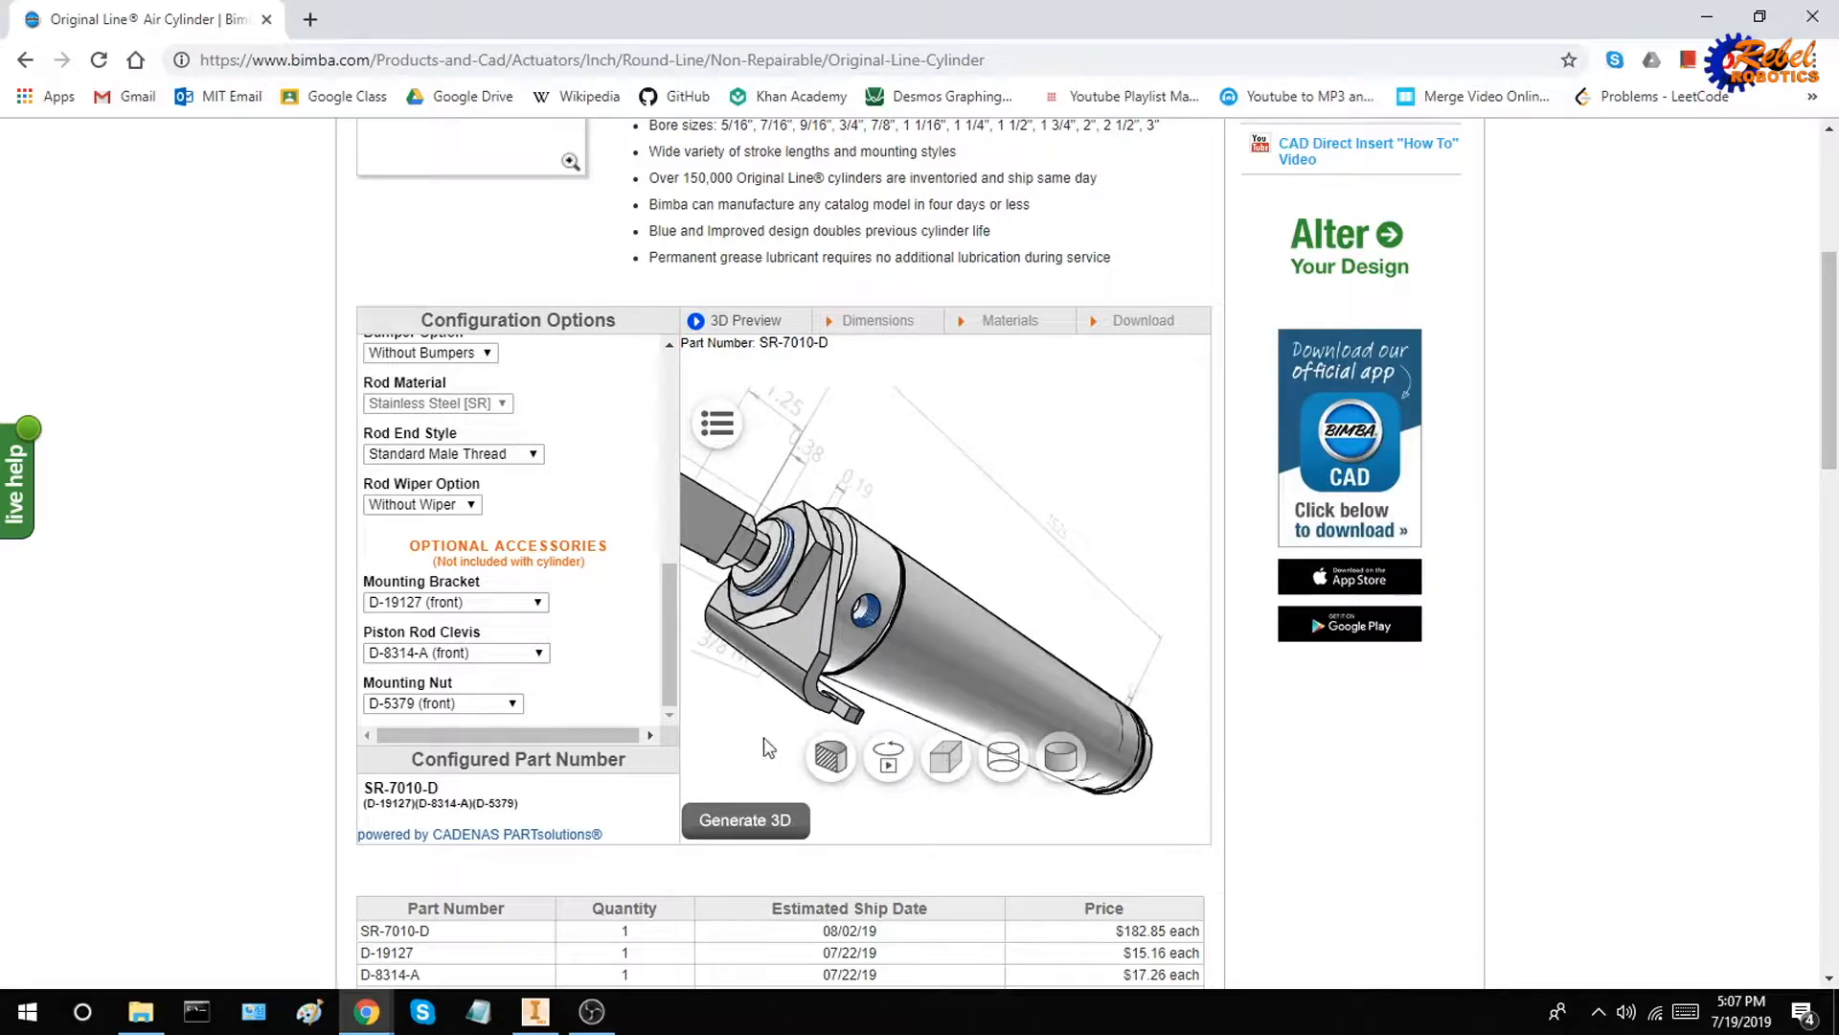
scroll(867, 503, up, 3)
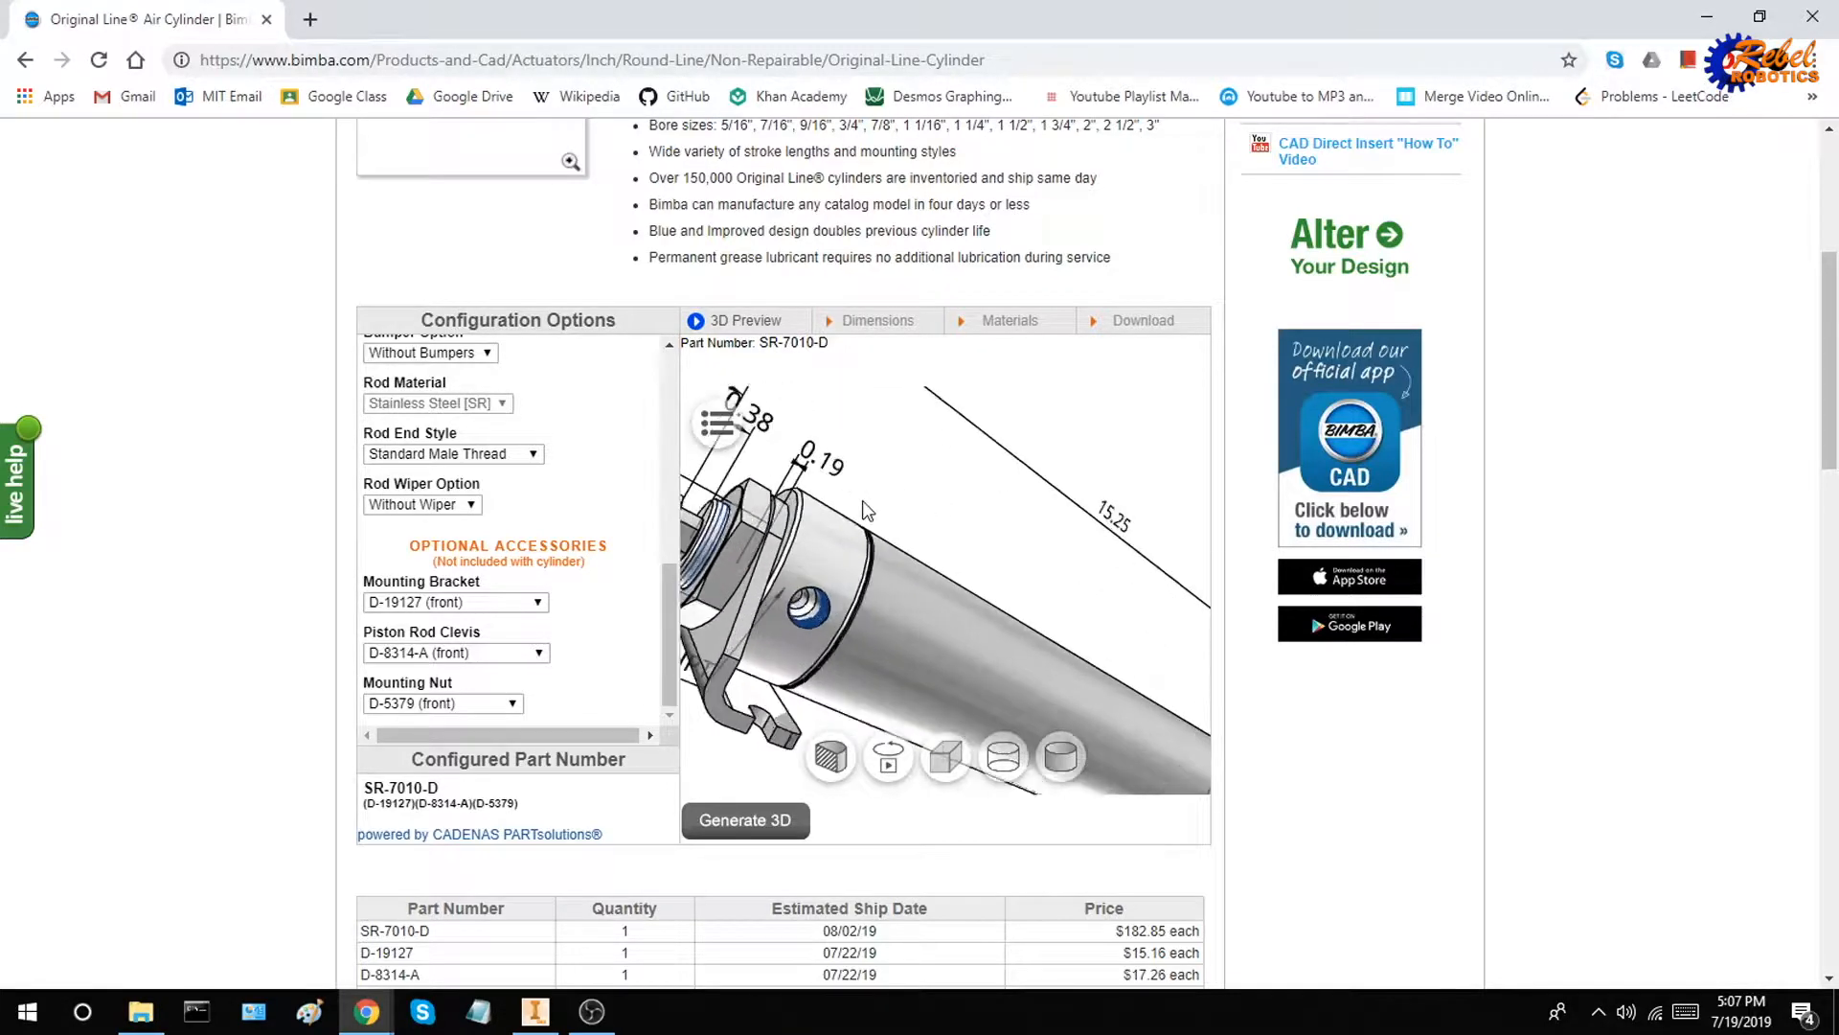
scroll(920, 522, down, 3)
scroll(917, 510, up, 3)
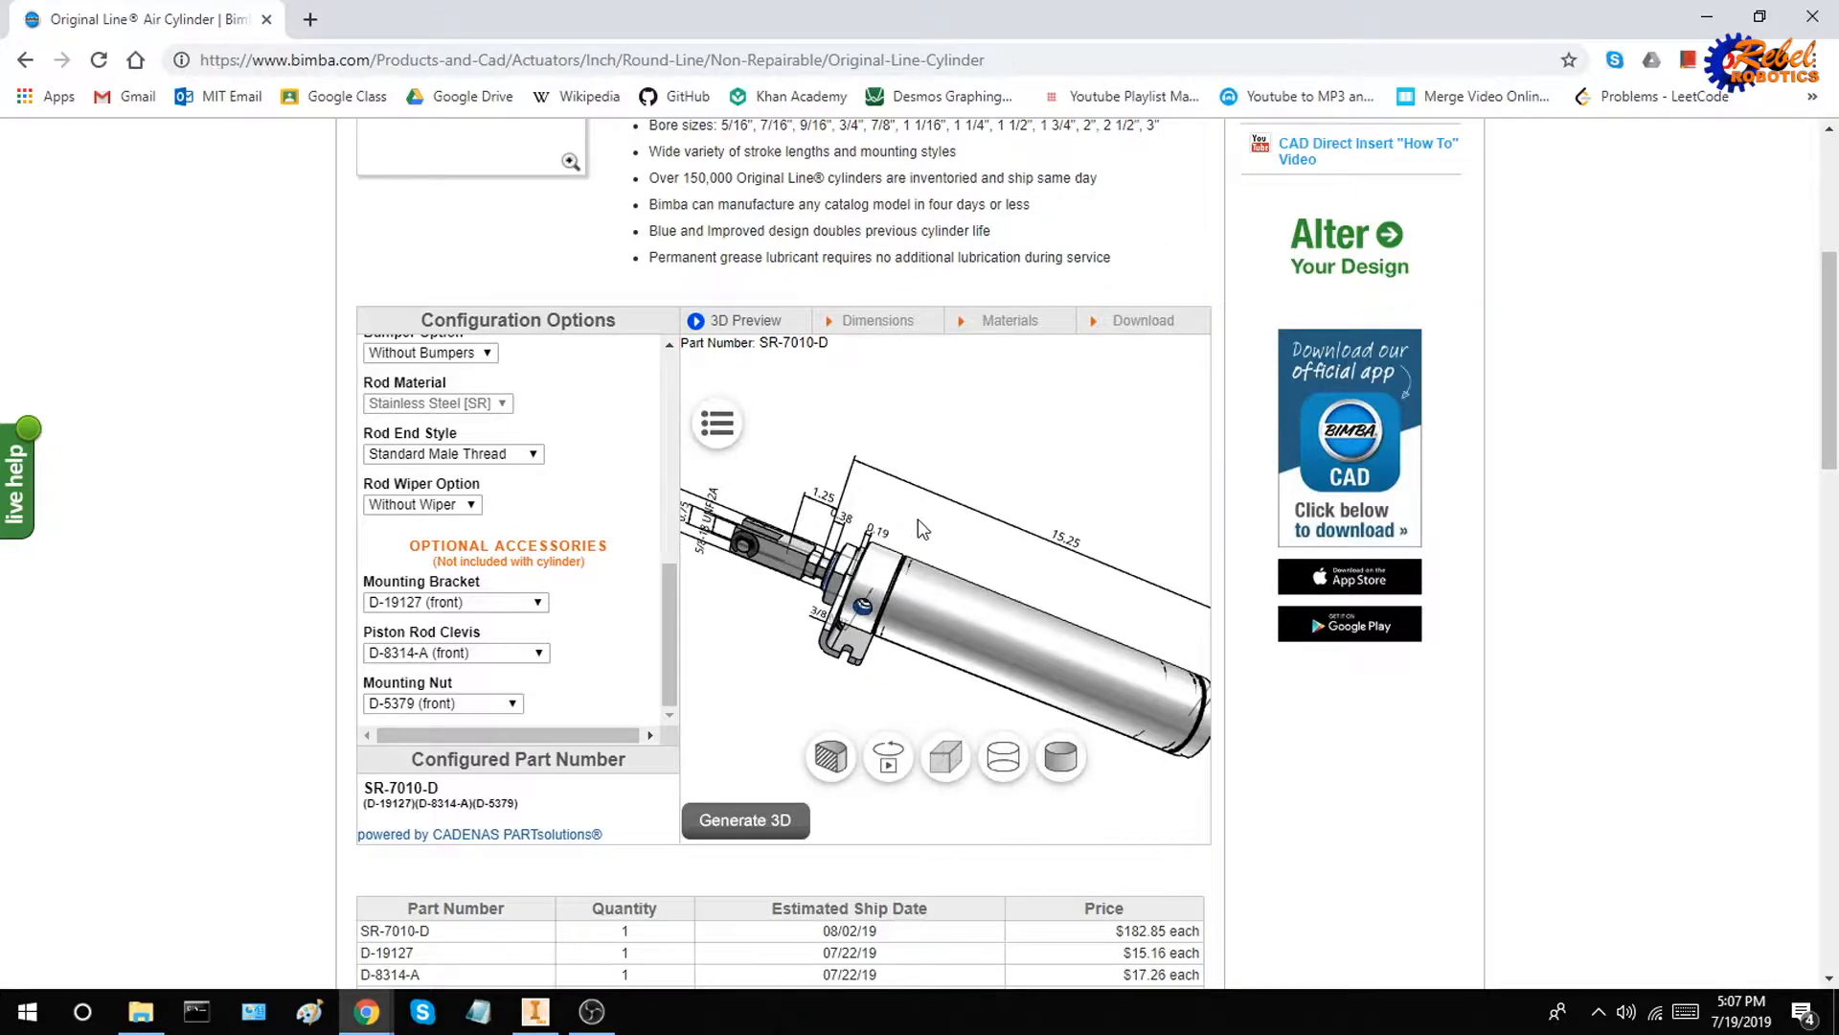
drag(918, 519, 978, 554)
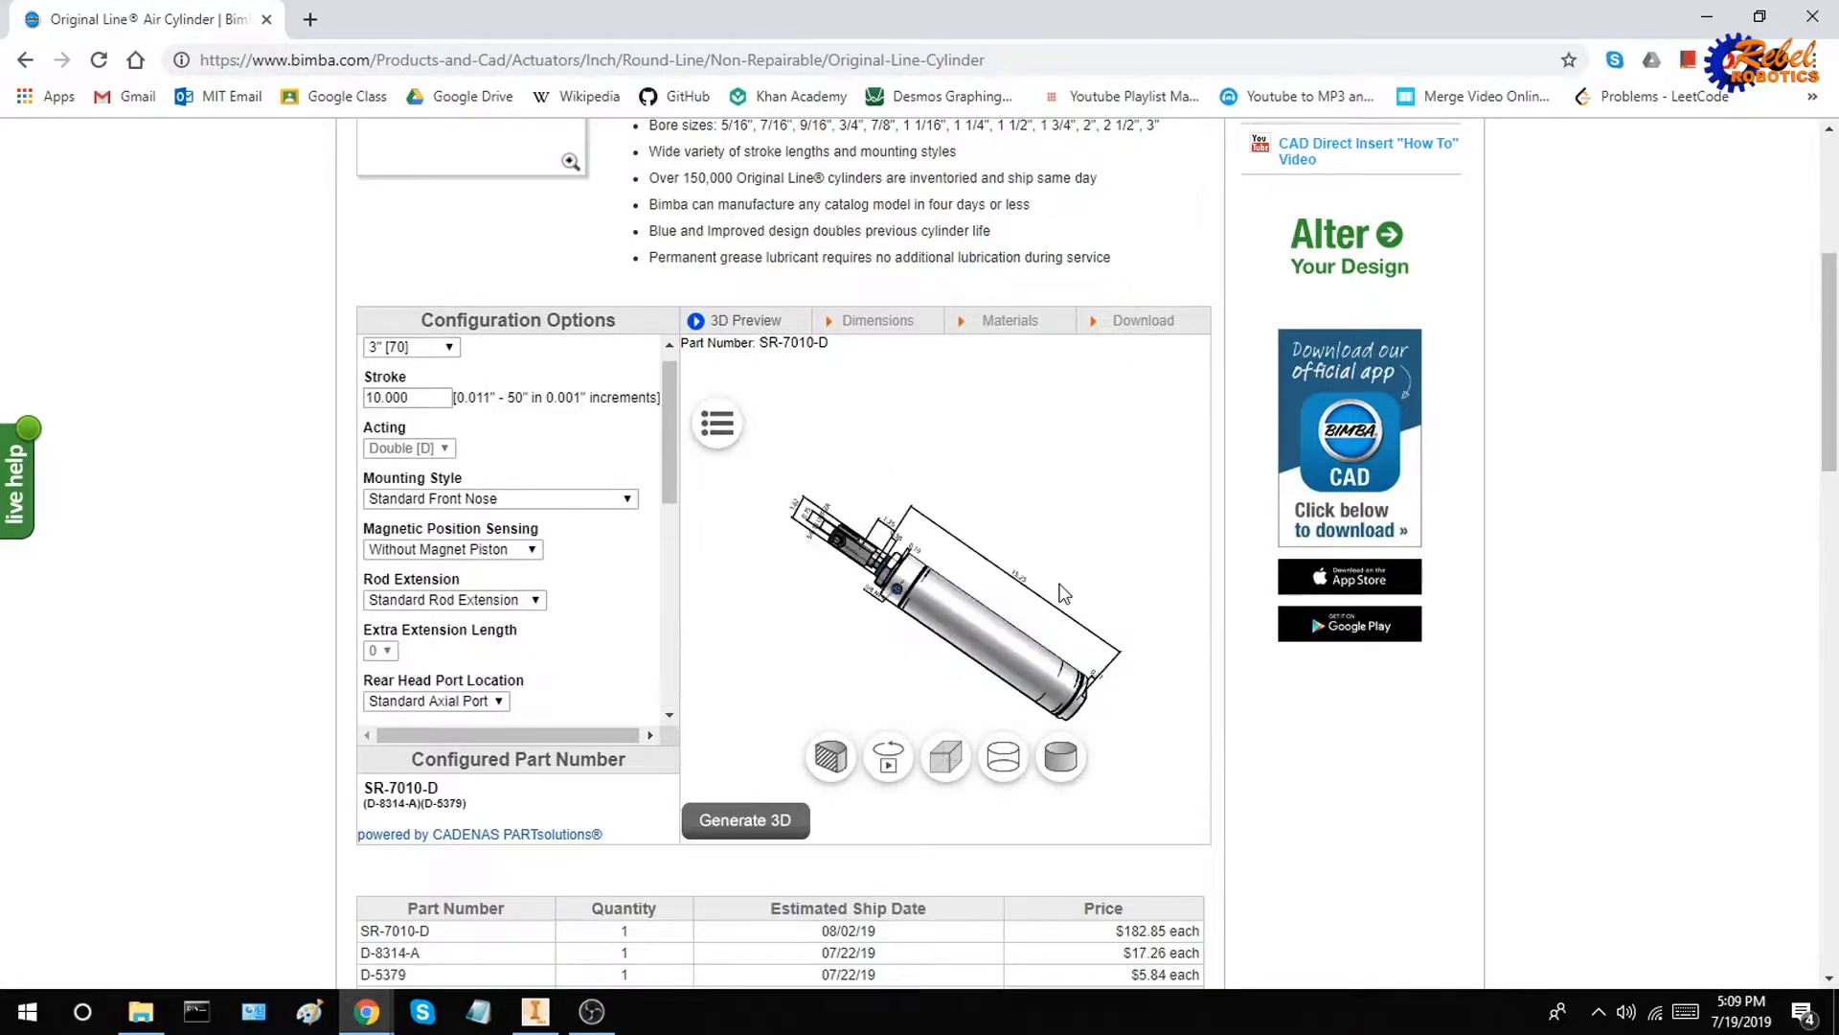
drag(1062, 586, 982, 567)
scroll(1162, 531, down, 3)
scroll(1157, 535, up, 6)
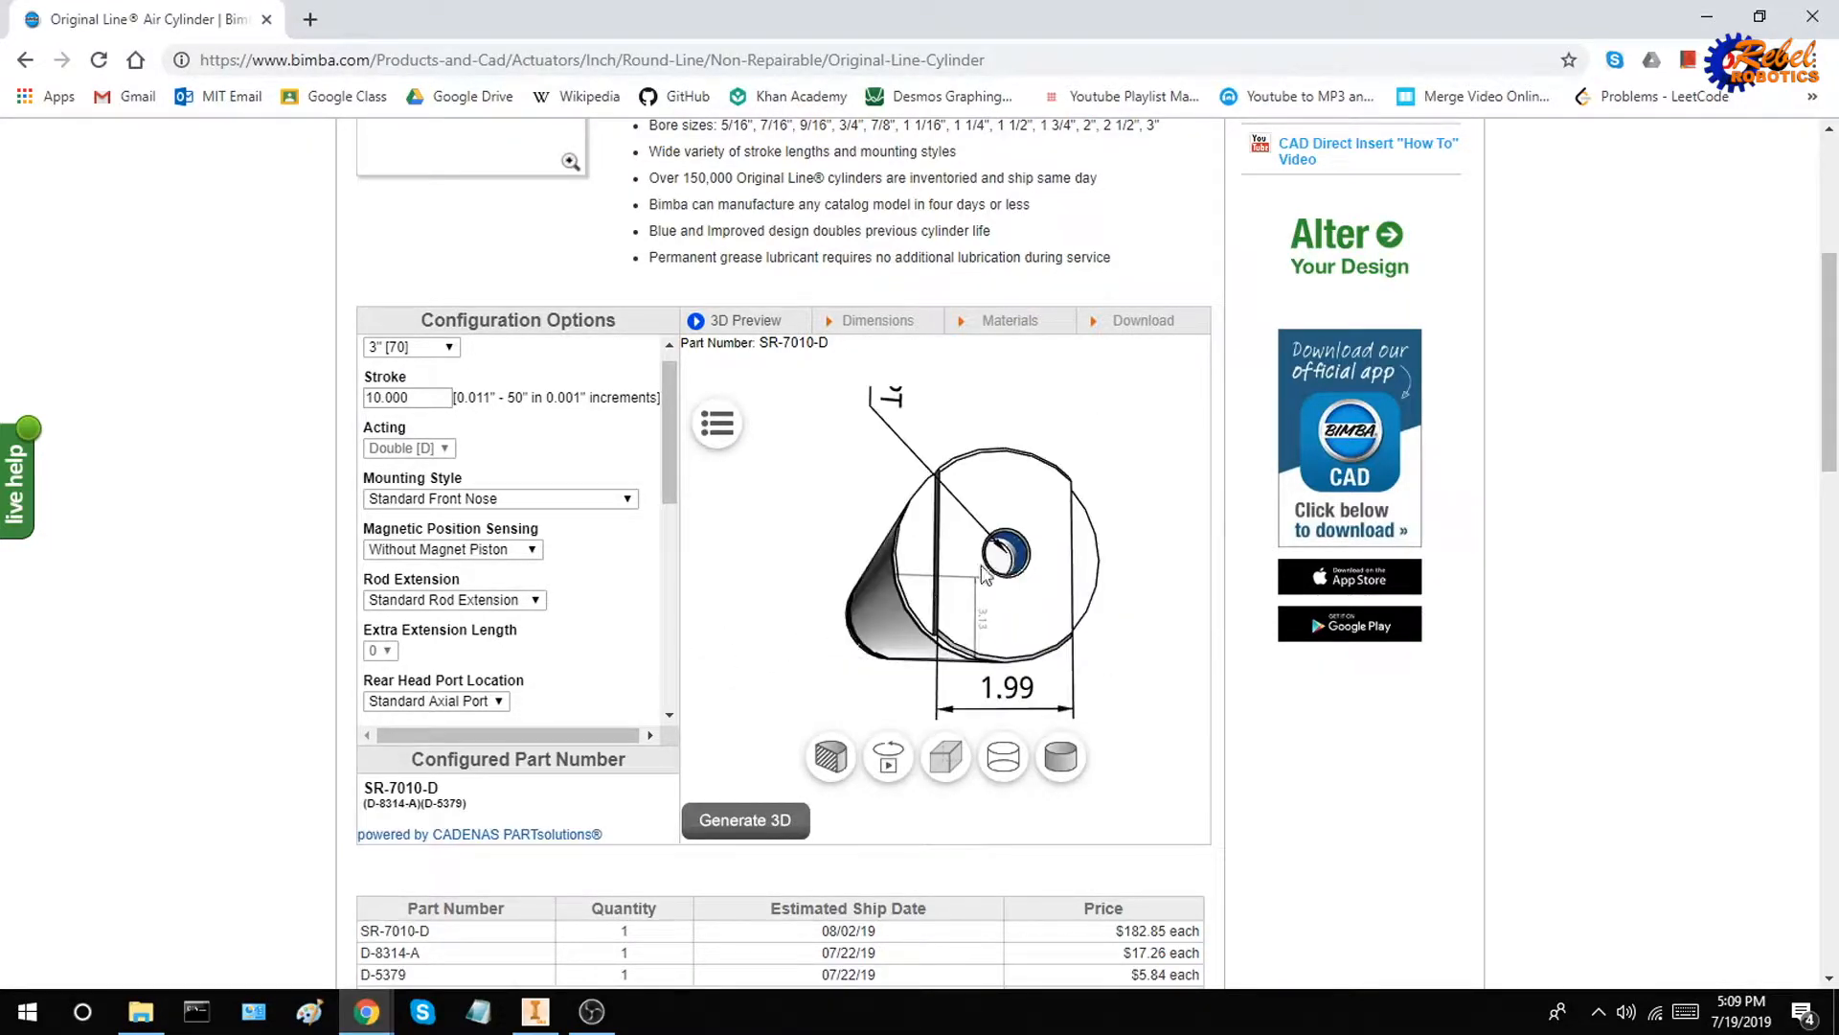
Set the mounting style to Universal Double End or Rear Pivot [XP], regenerate the 3D preview and inspect the cylinder
scroll(552, 487, up, 1)
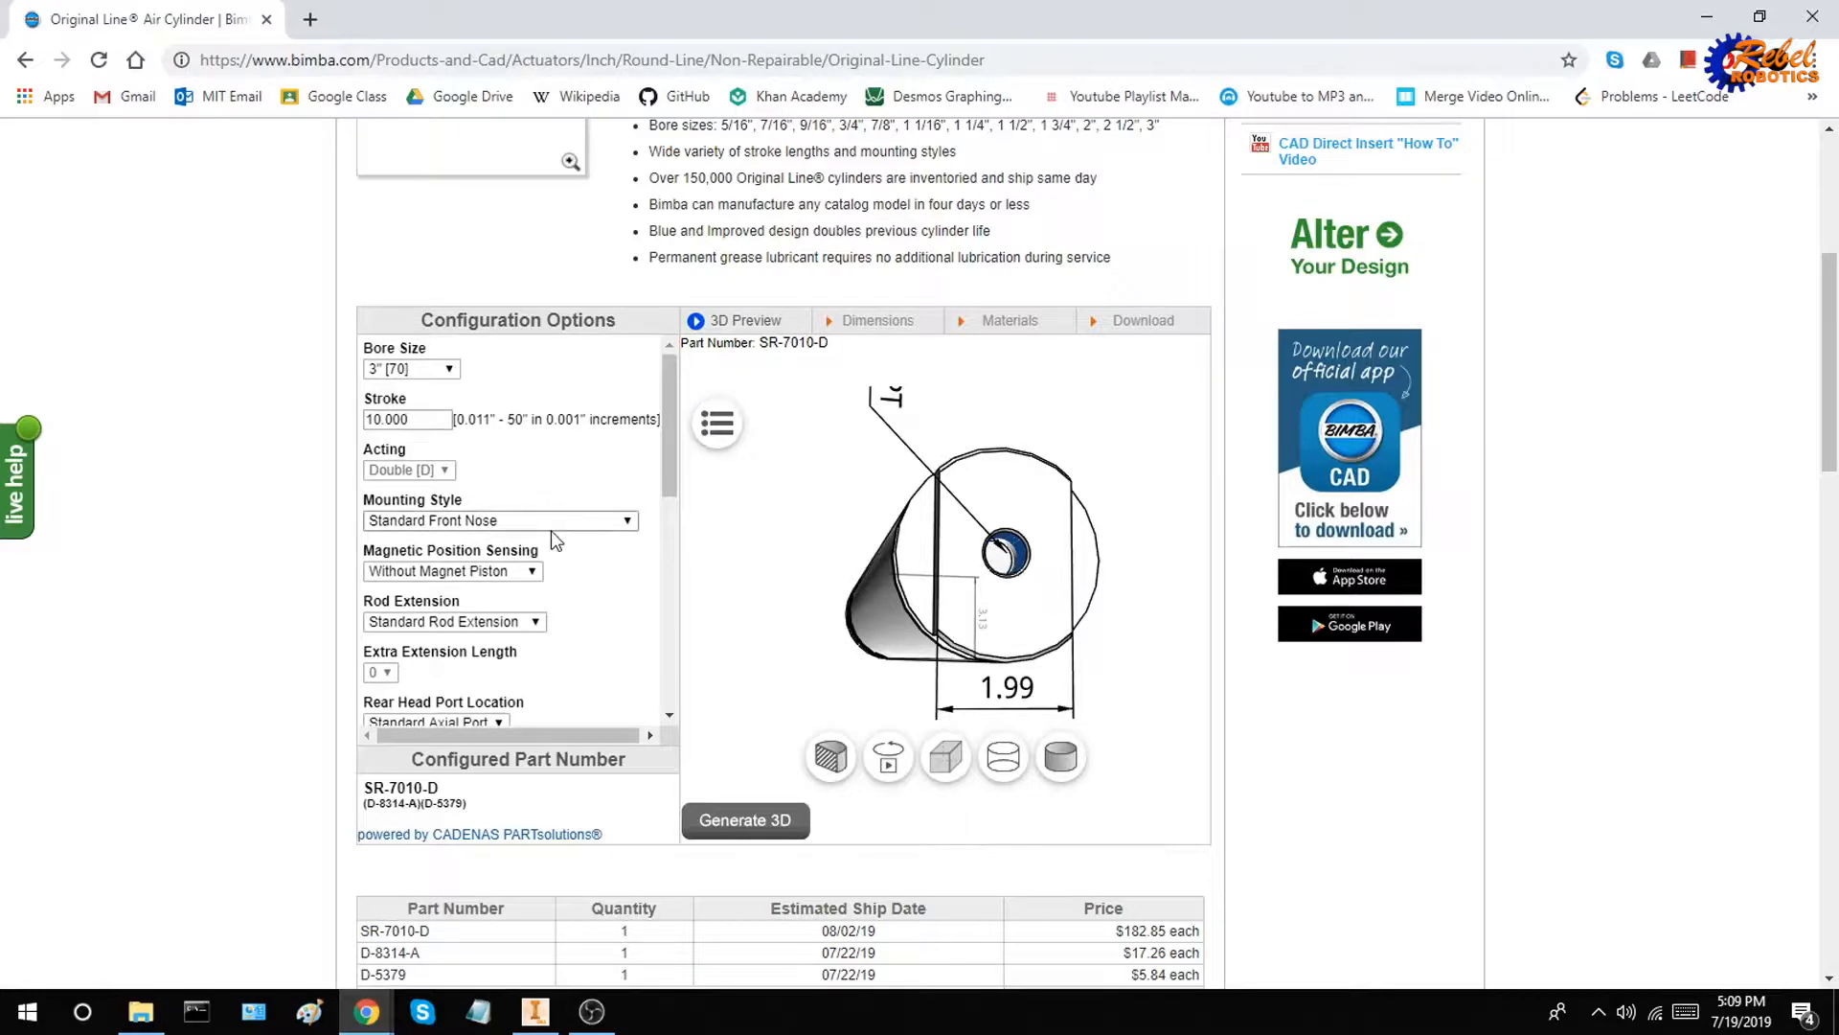
click(557, 522)
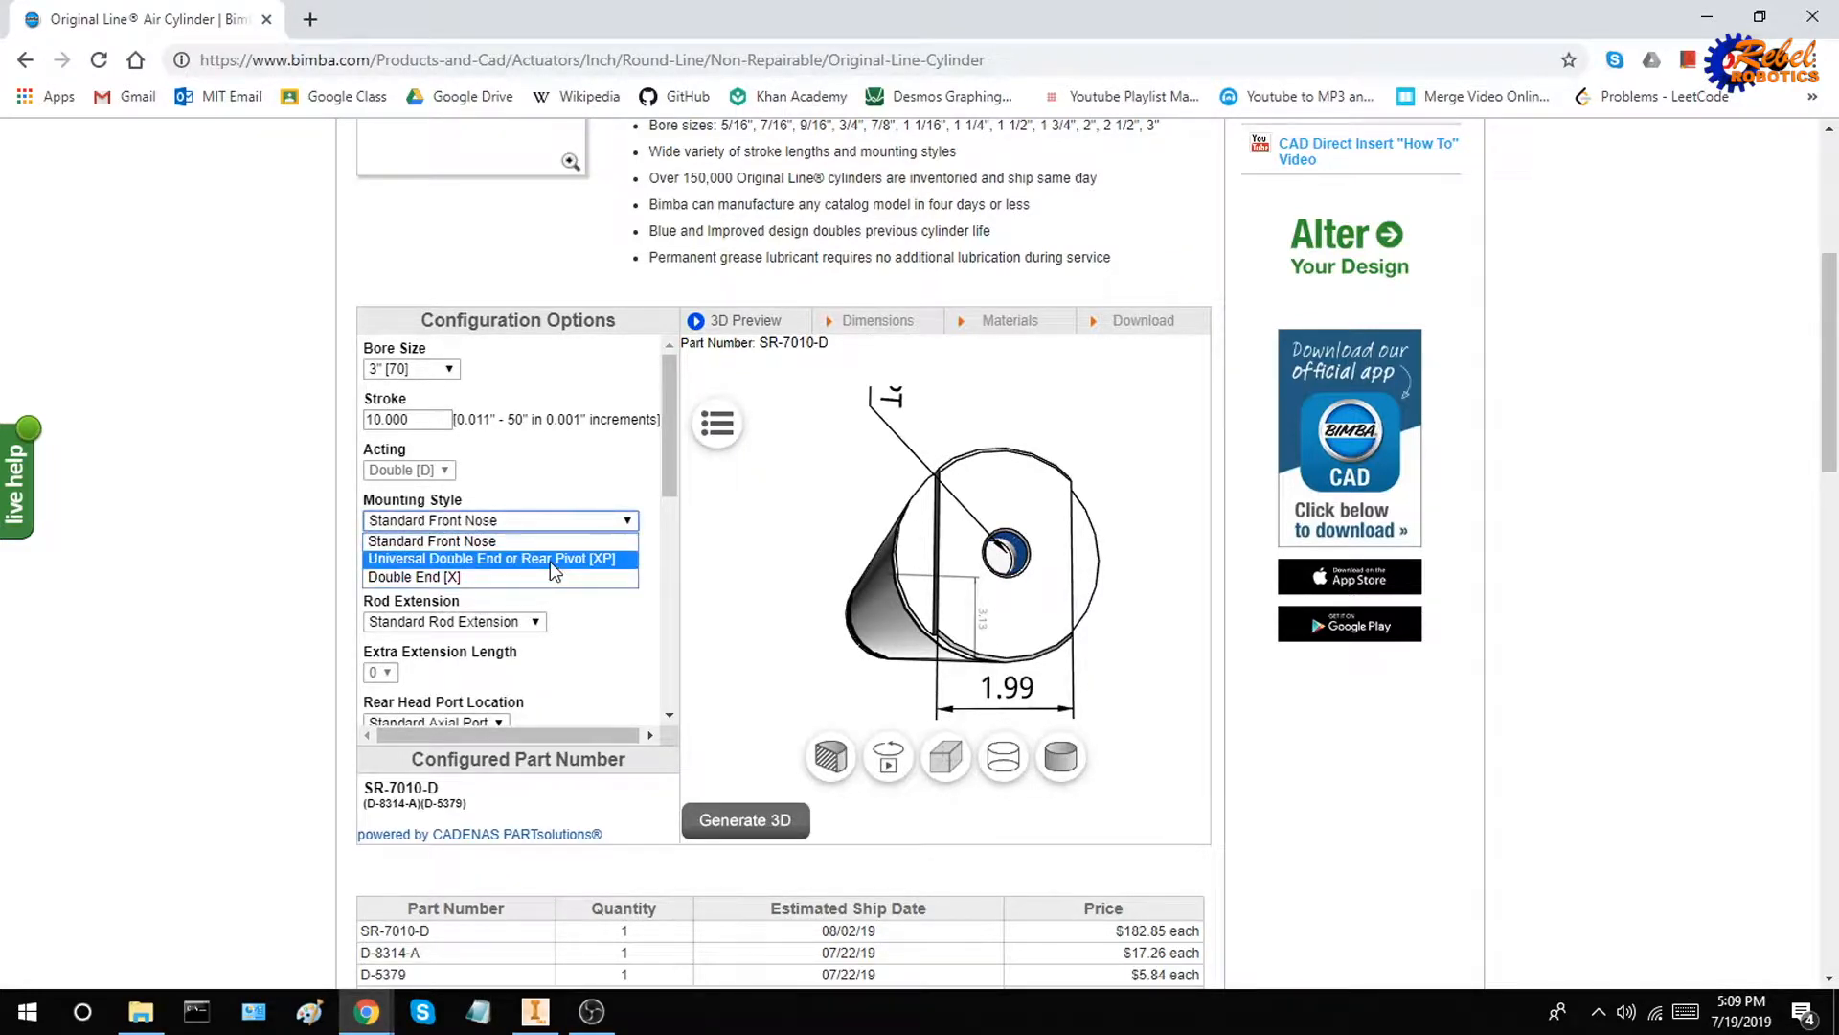
click(550, 560)
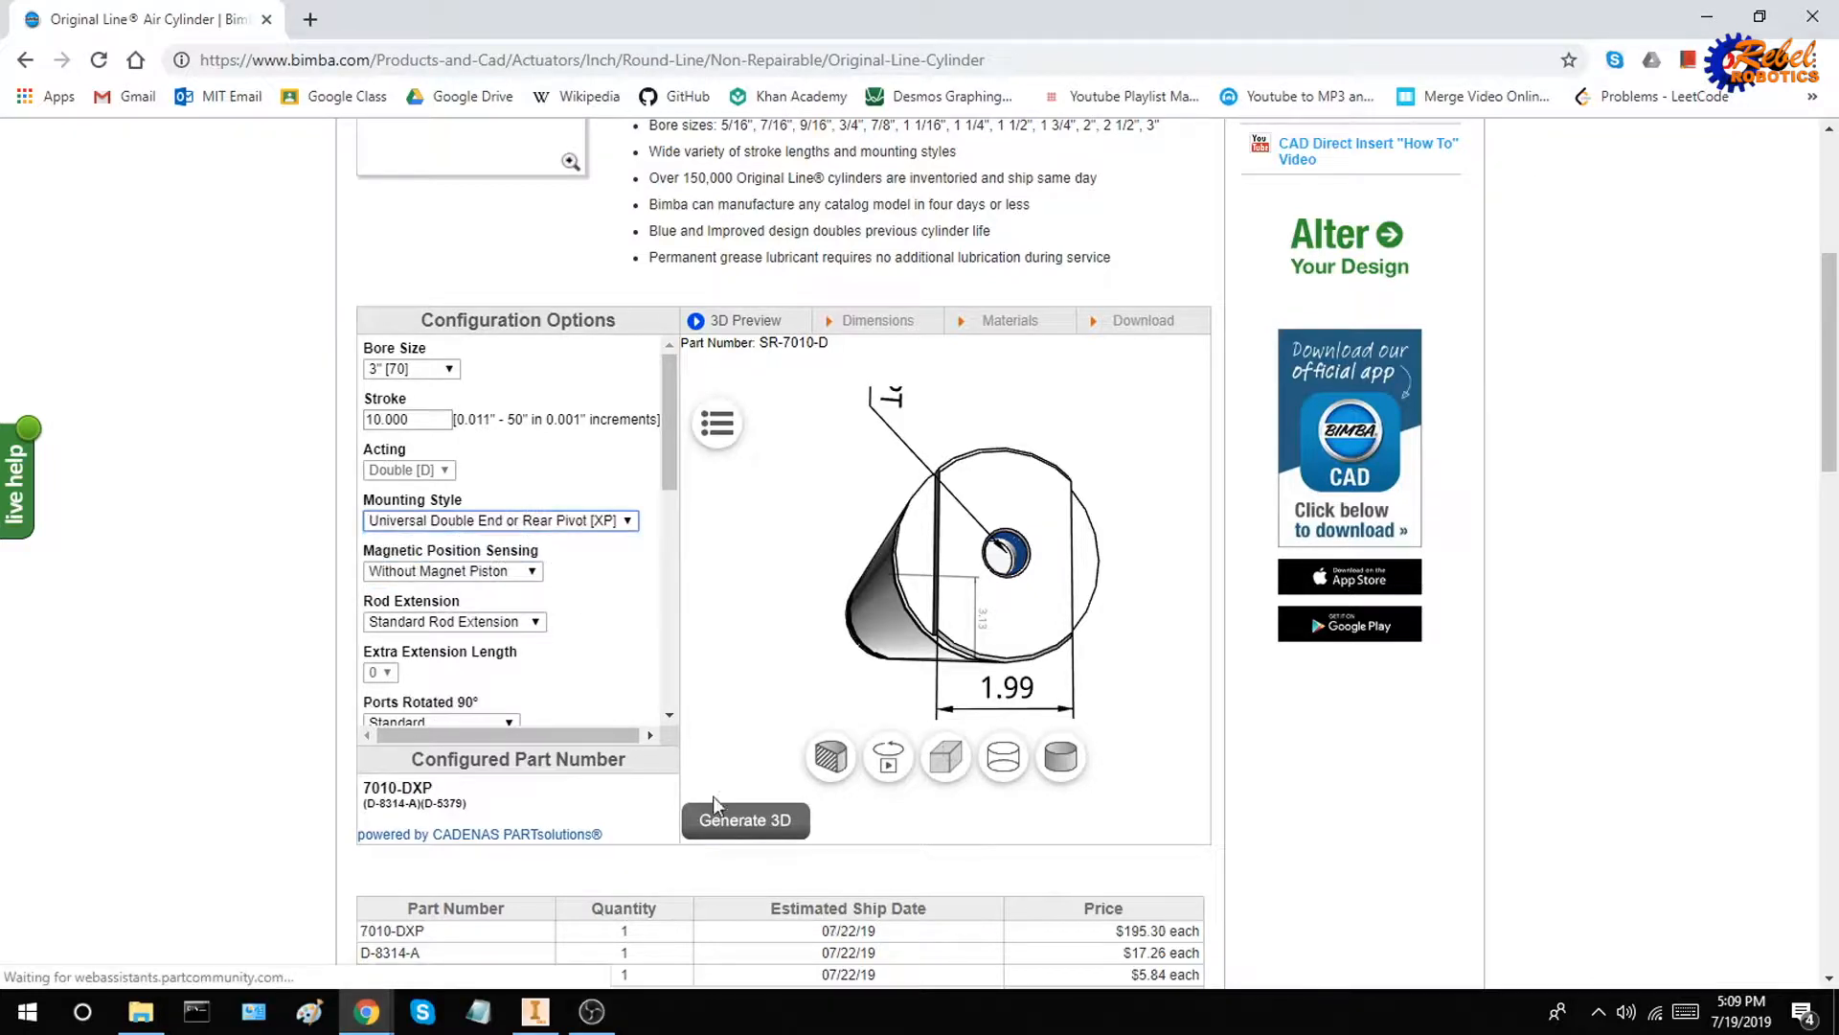
click(732, 826)
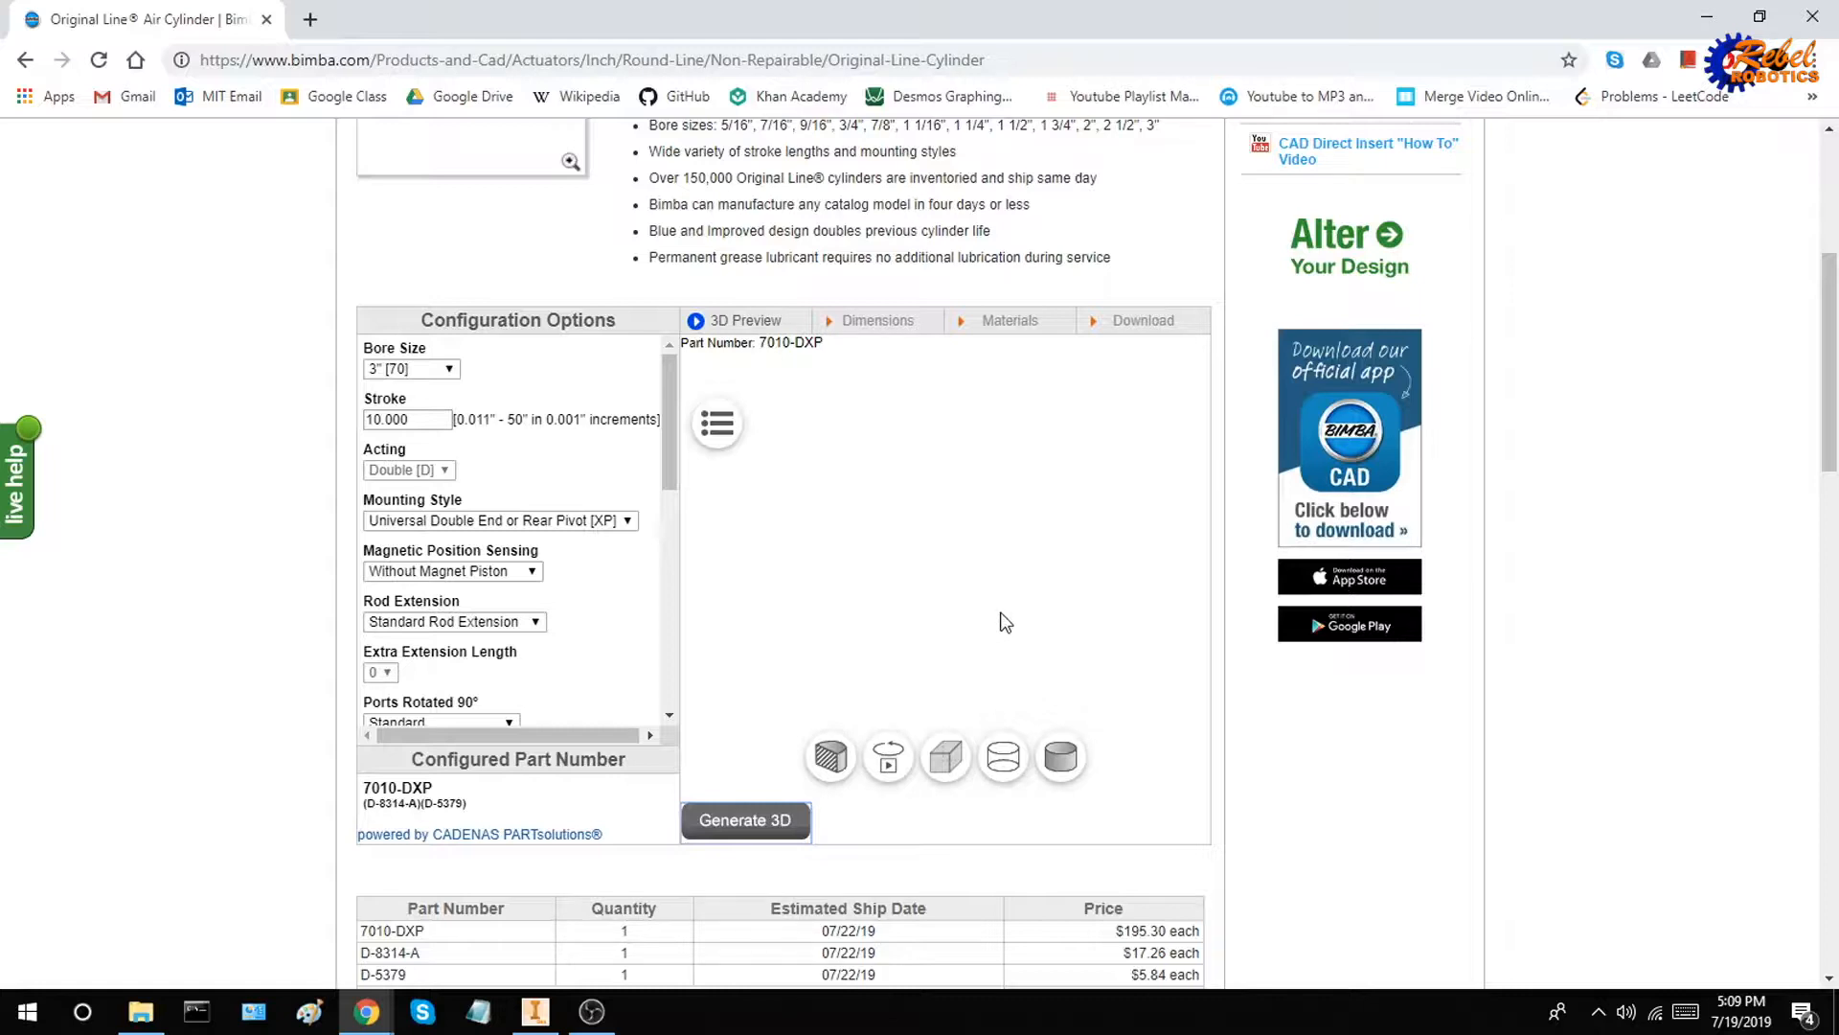
mouse_move(1093, 574)
mouse_down()
mouse_move(1119, 609)
mouse_move(1056, 501)
mouse_move(826, 474)
mouse_move(803, 522)
mouse_move(755, 510)
mouse_move(1089, 586)
mouse_up()
scroll(1091, 605, down, 2)
scroll(1090, 604, up, 5)
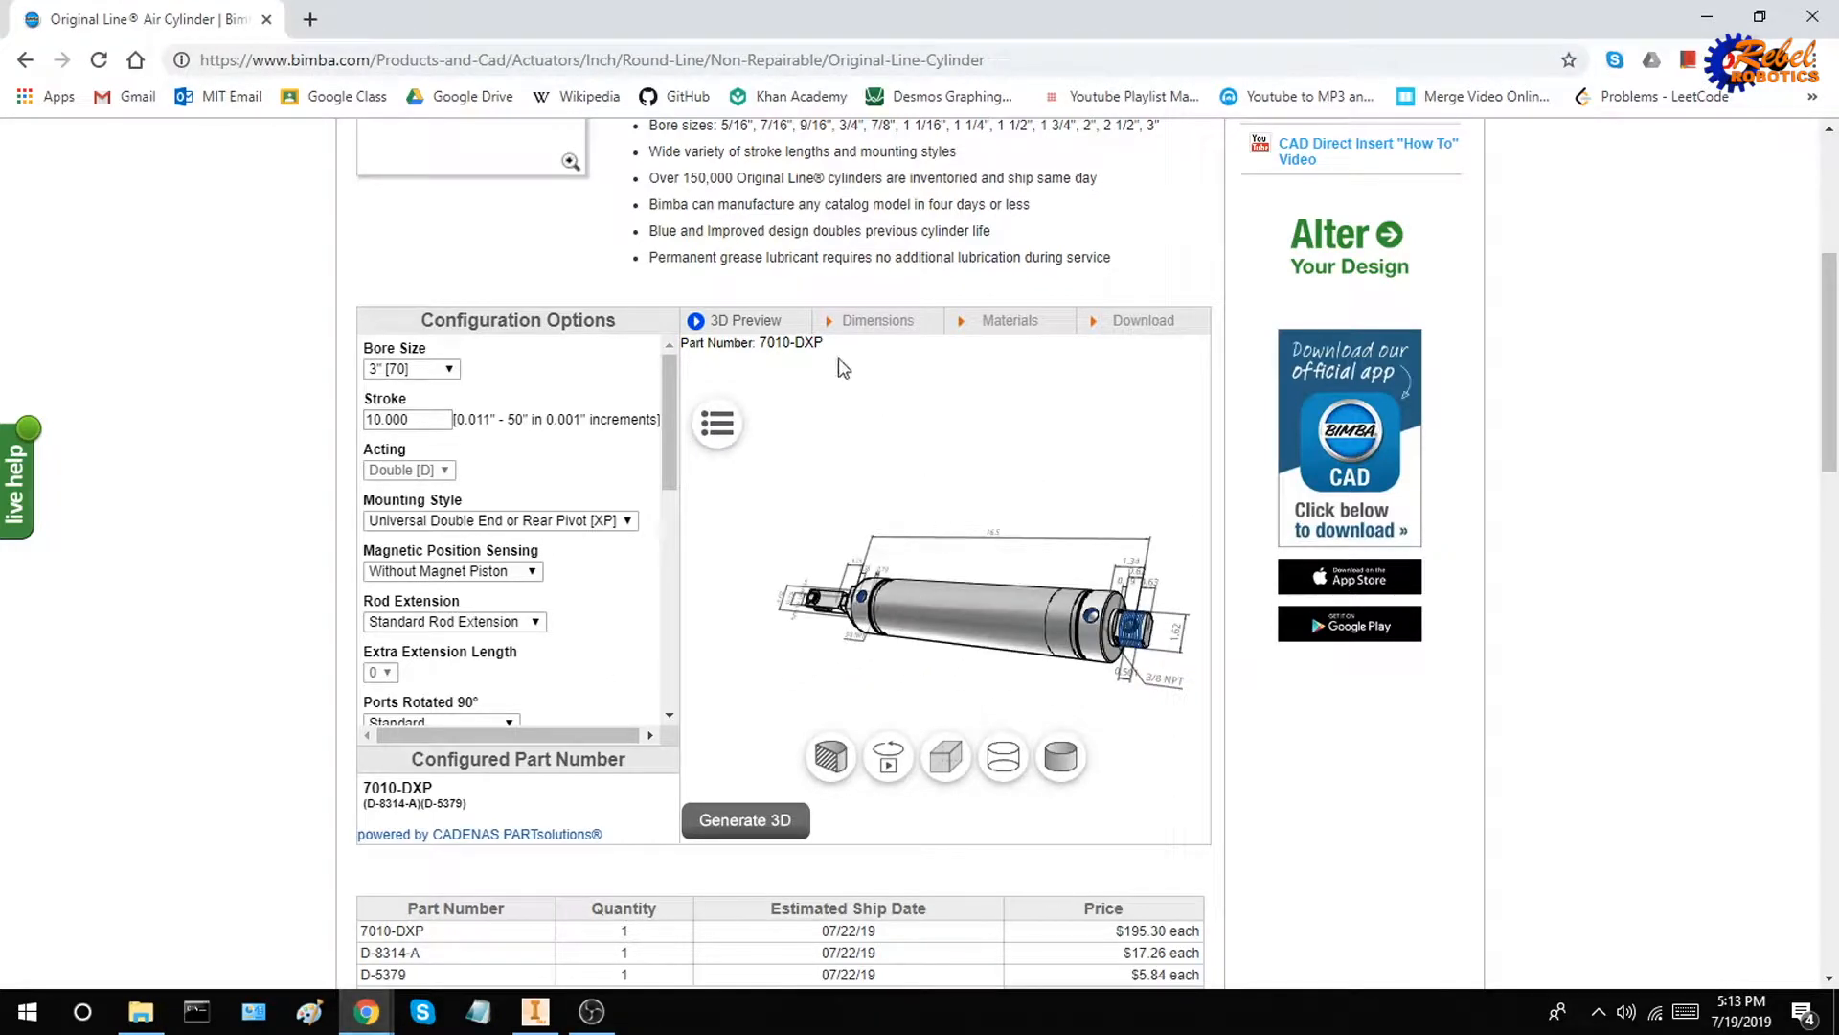
Generate and download the cylinder's CAD file in Inventor 2019 format, and show the downloaded zip in its folder
click(1140, 319)
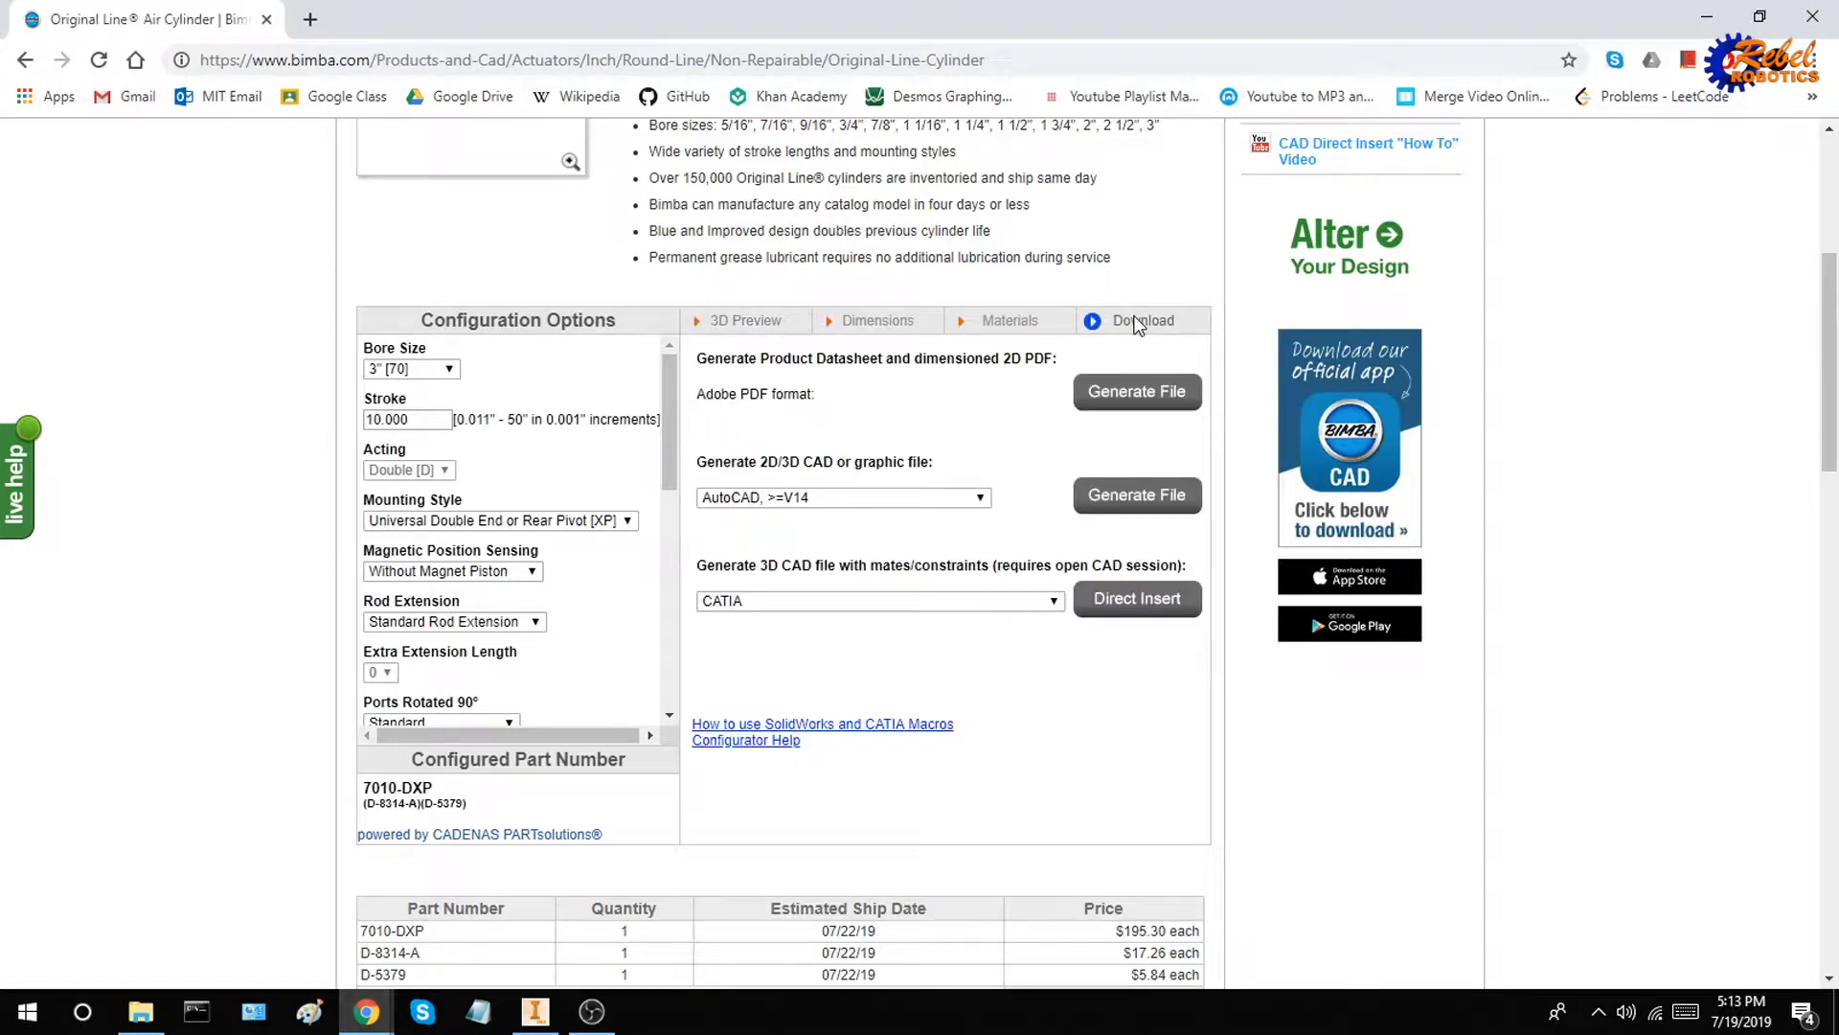
click(821, 492)
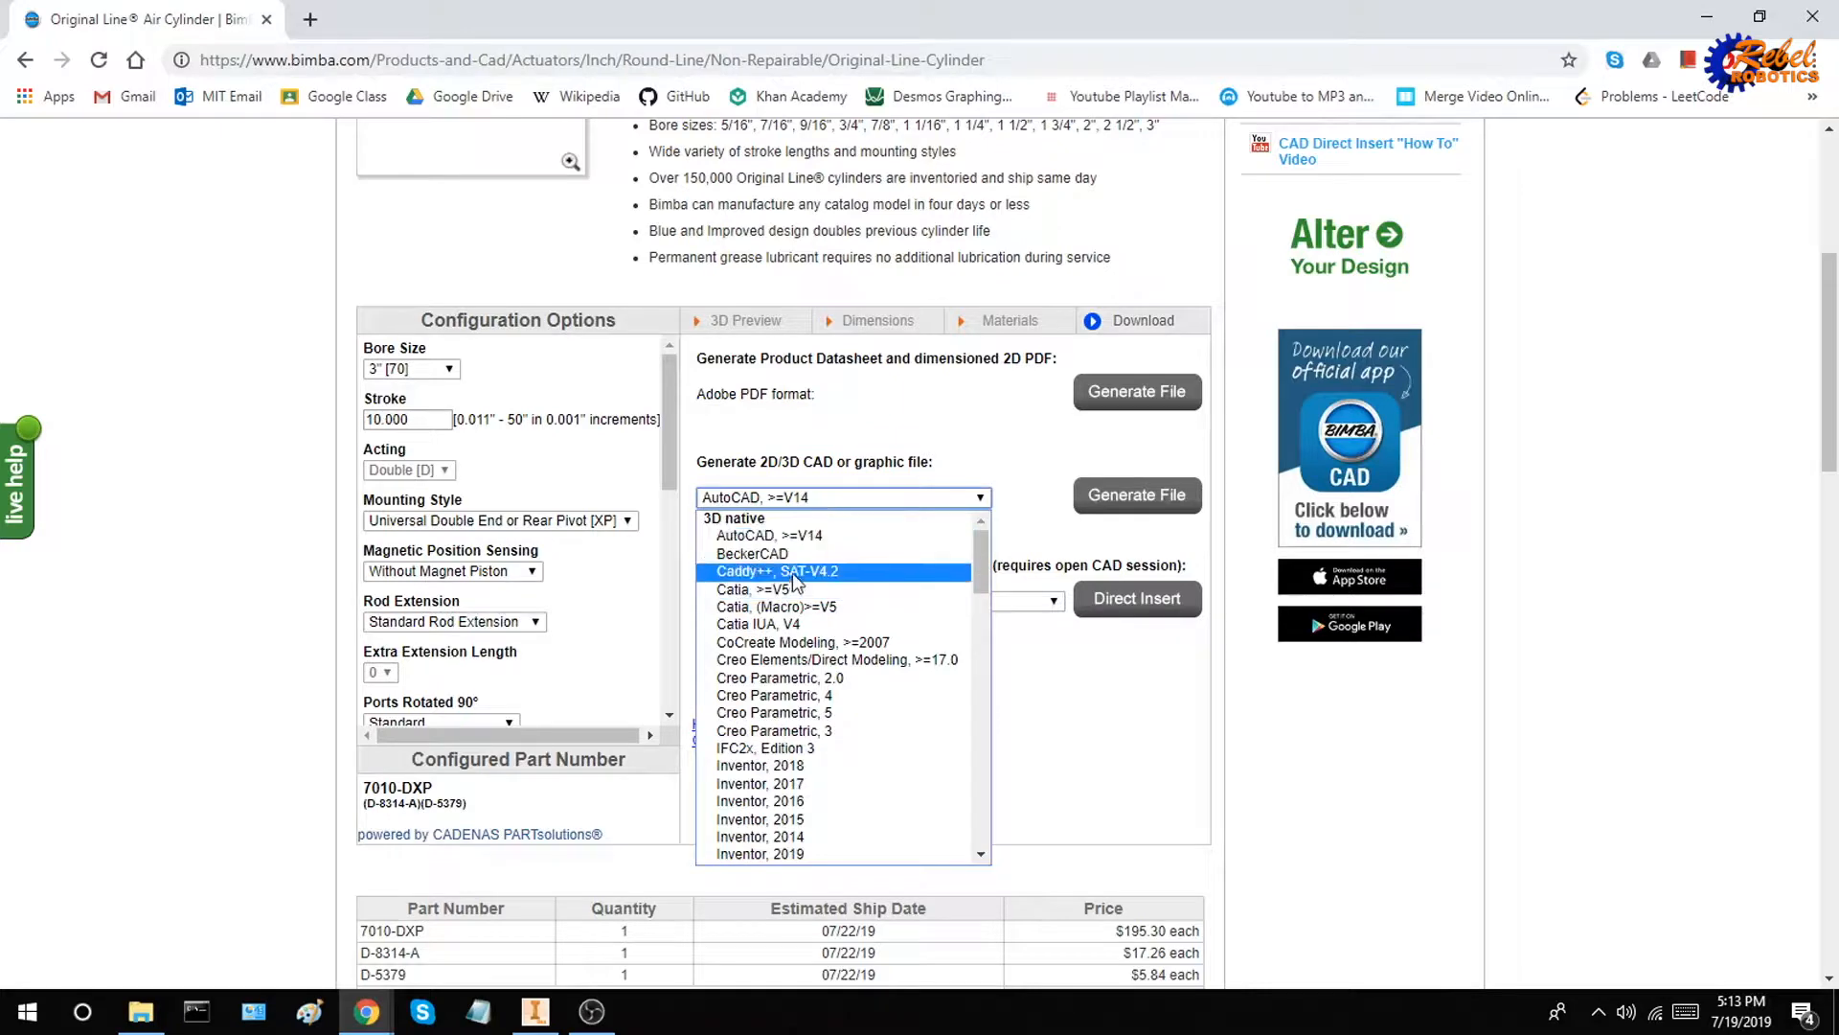
scroll(825, 757, down, 3)
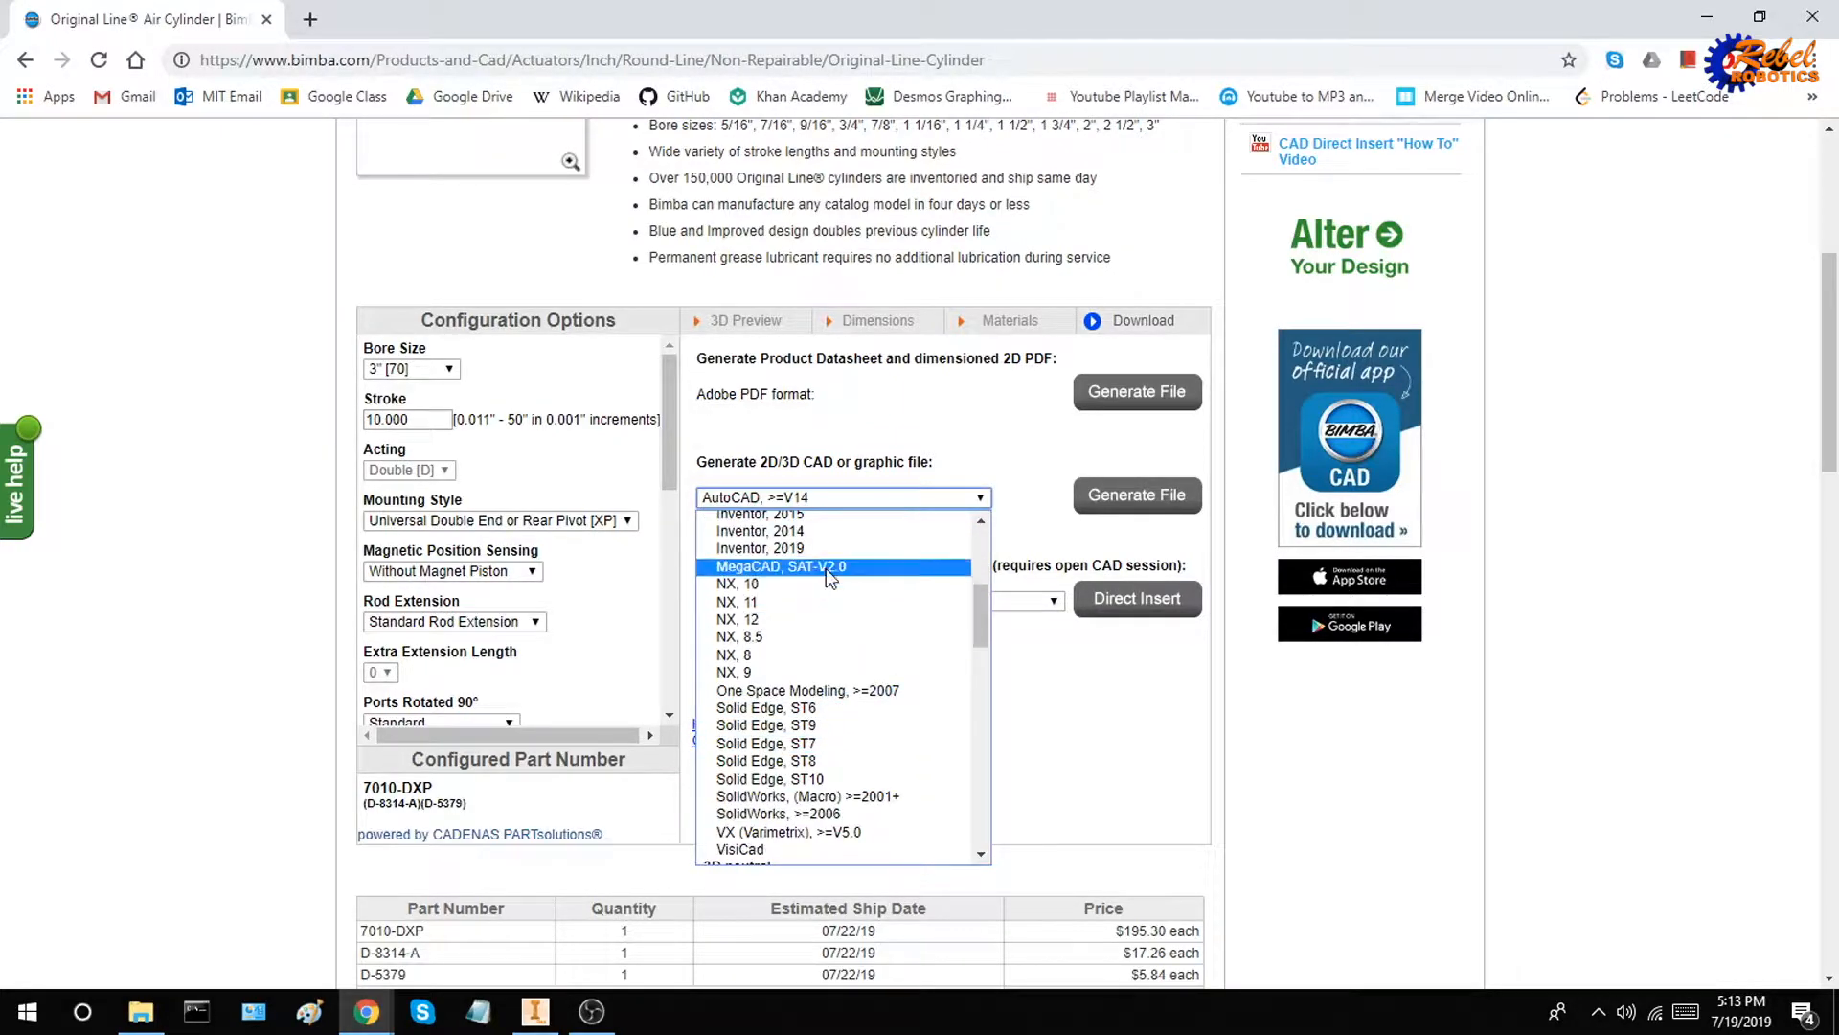
scroll(826, 567, up, 5)
scroll(839, 671, down, 5)
scroll(824, 613, up, 2)
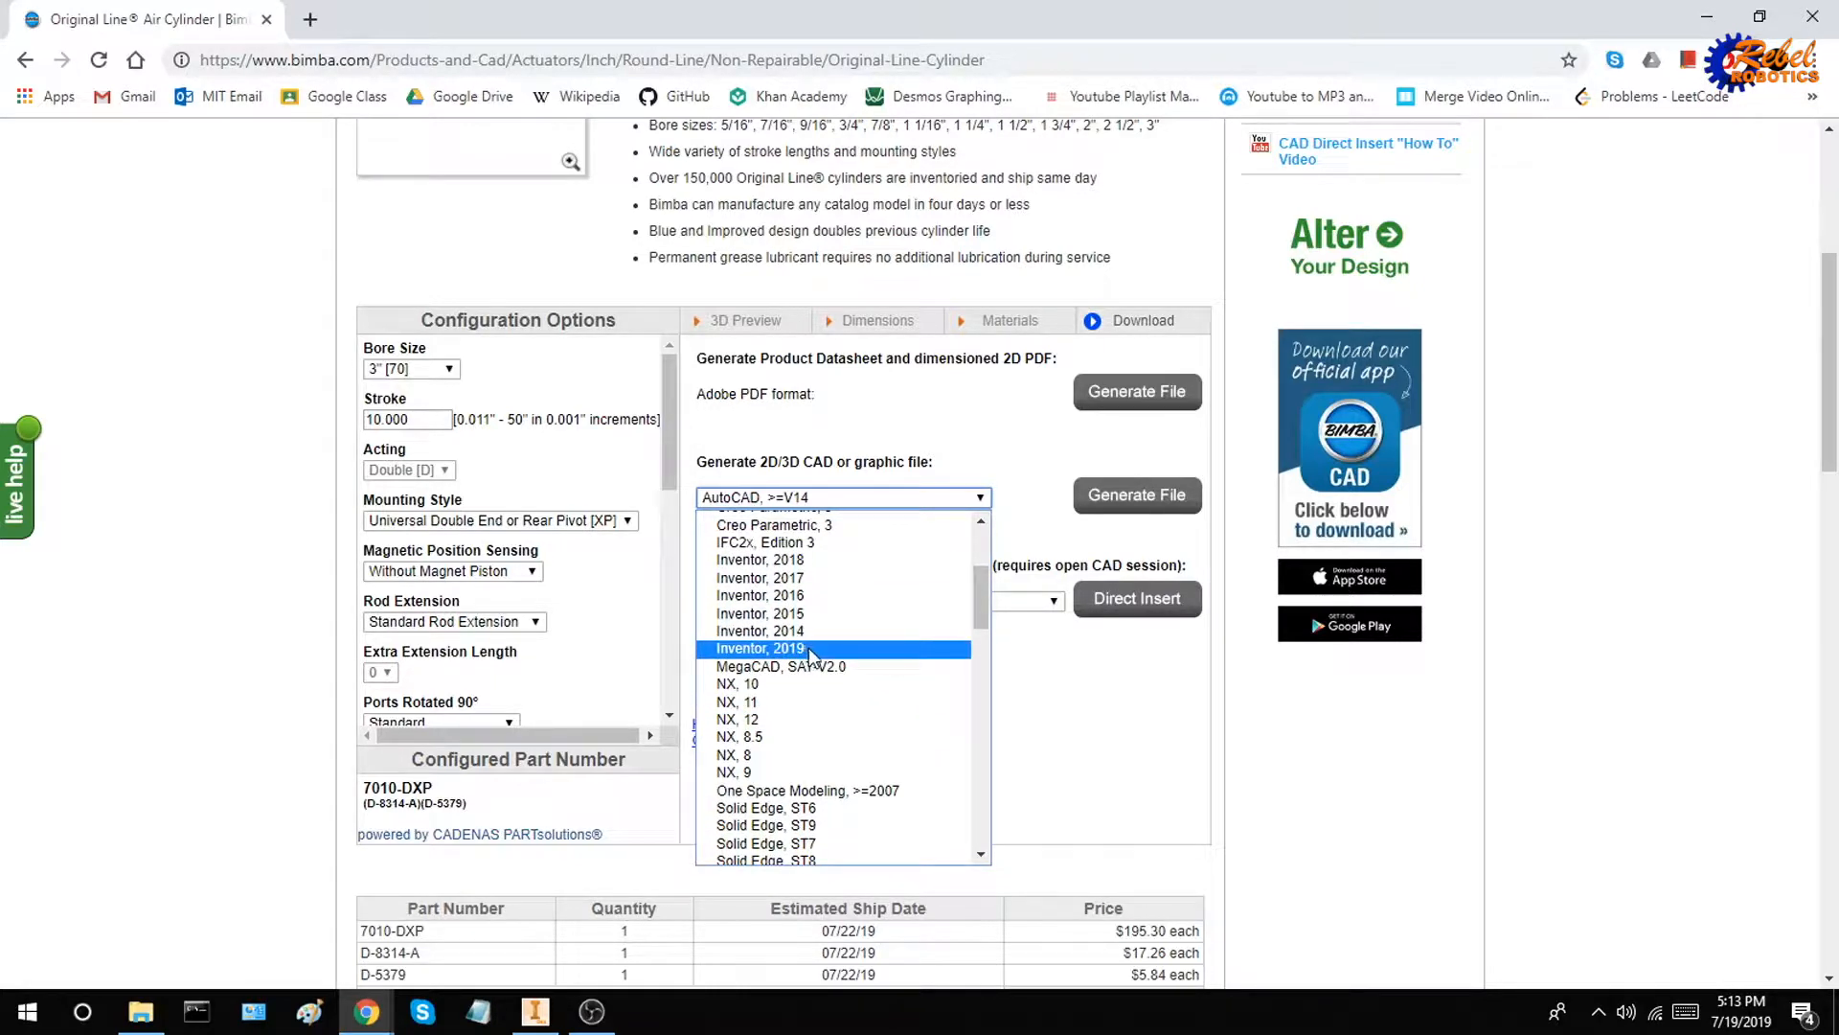
click(809, 650)
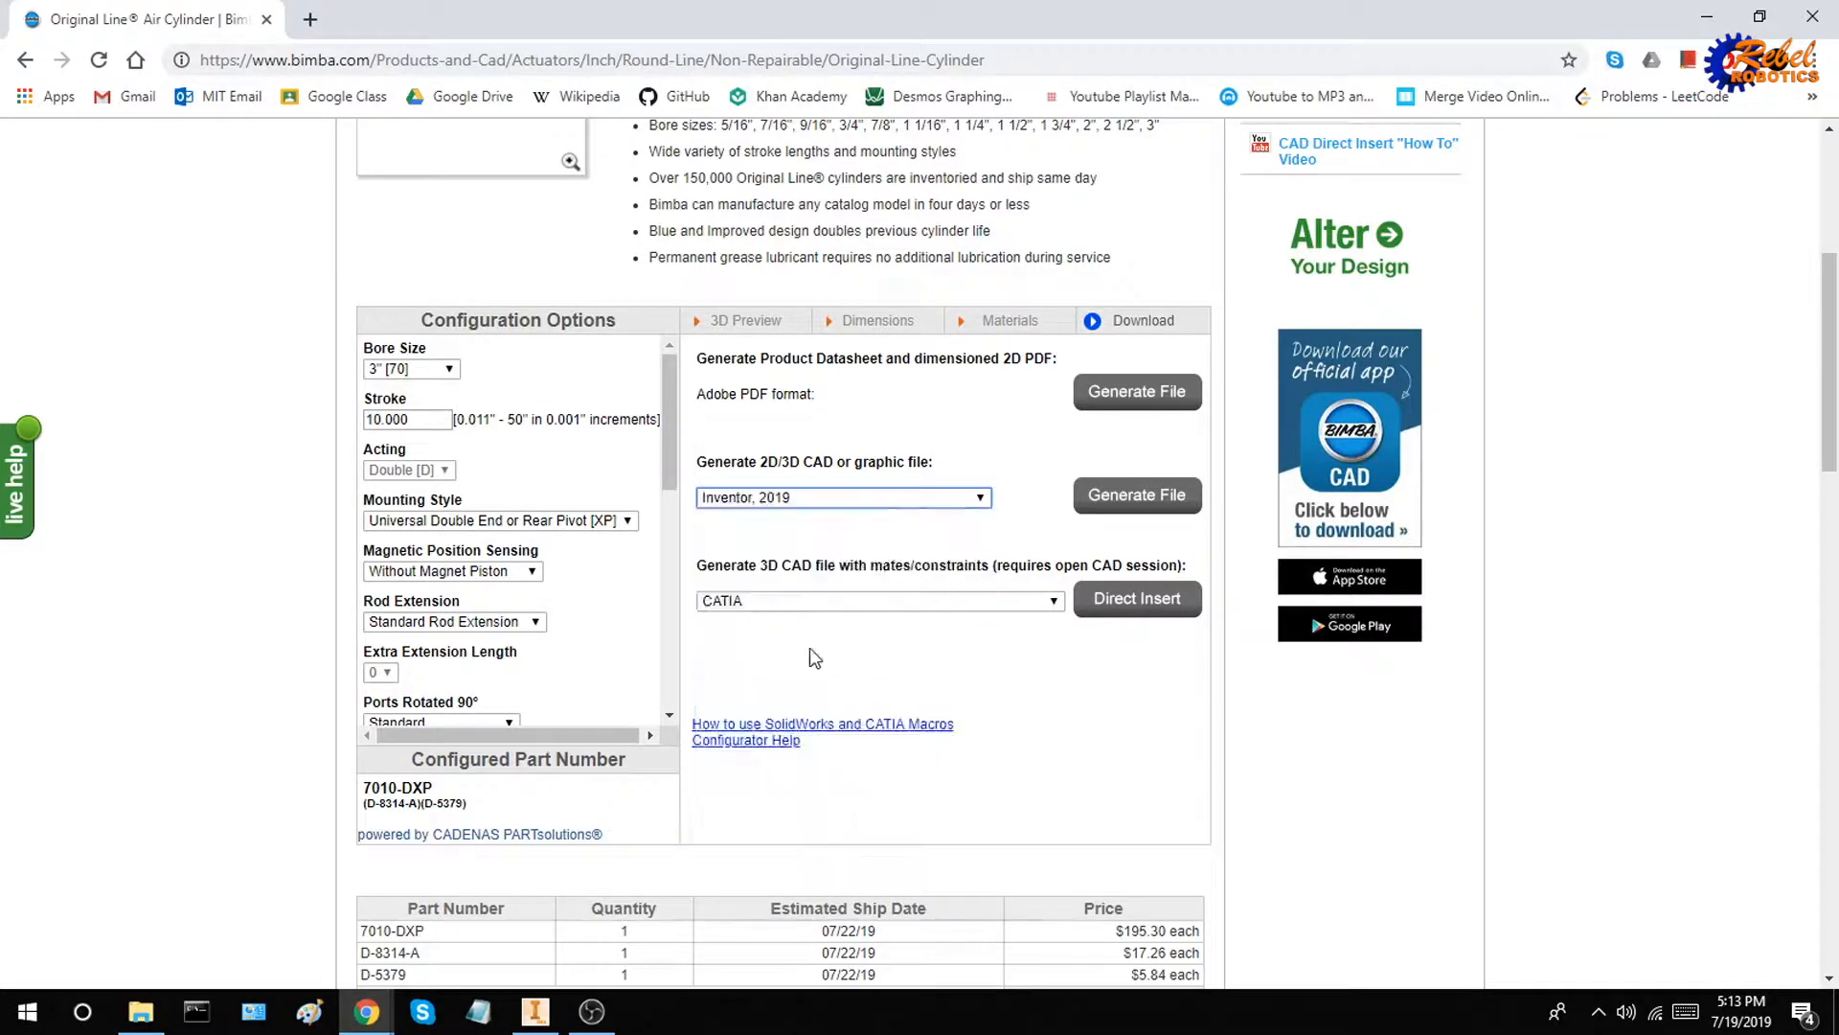
click(1107, 508)
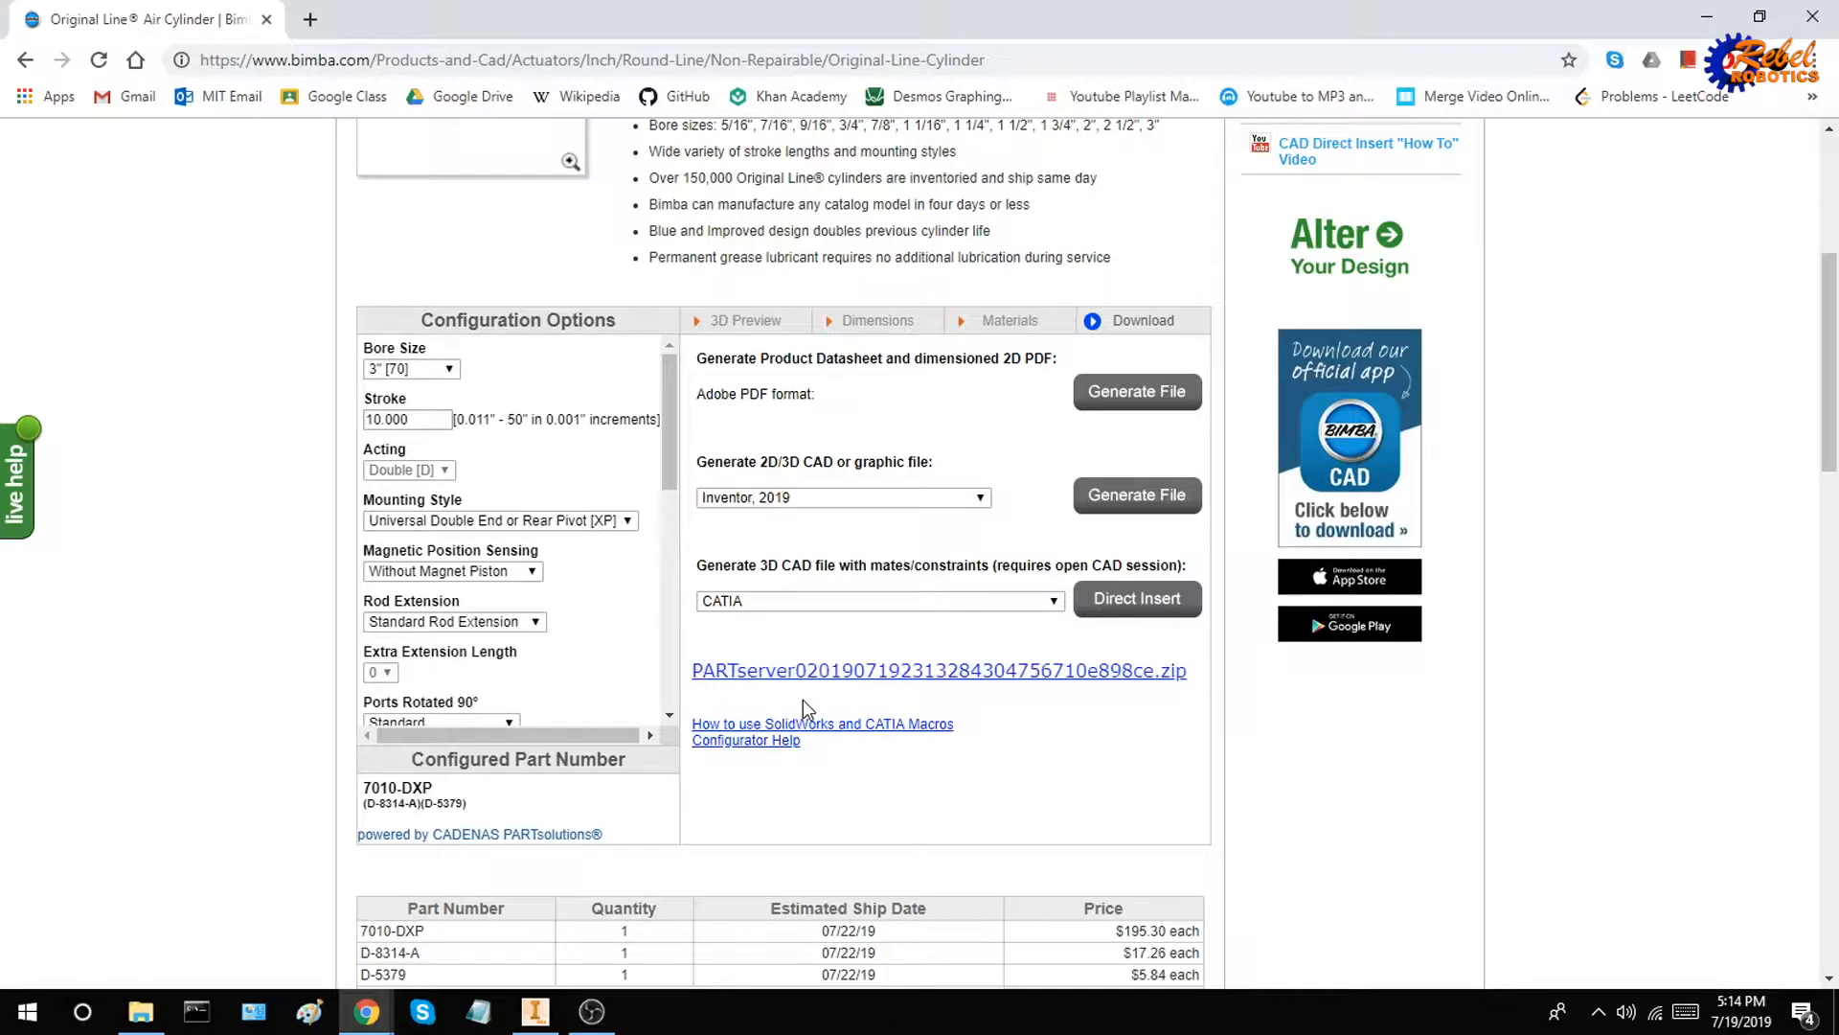
click(821, 673)
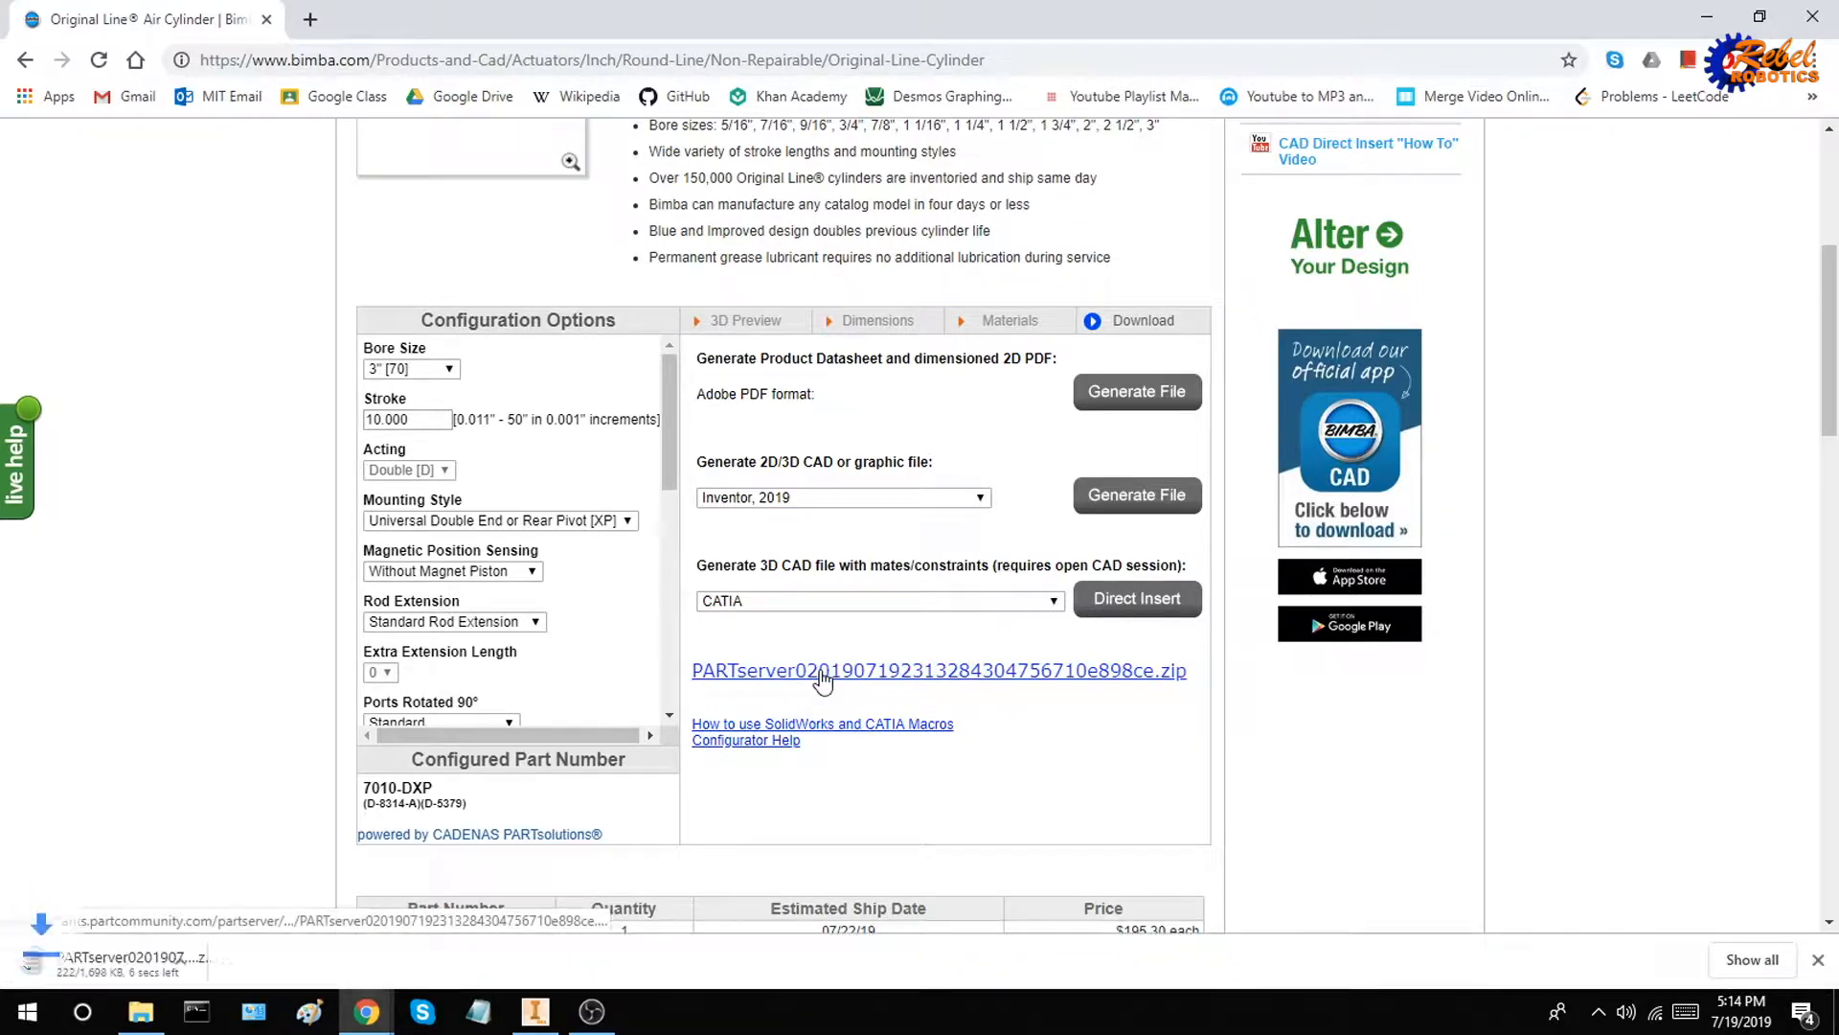
click(237, 968)
click(288, 883)
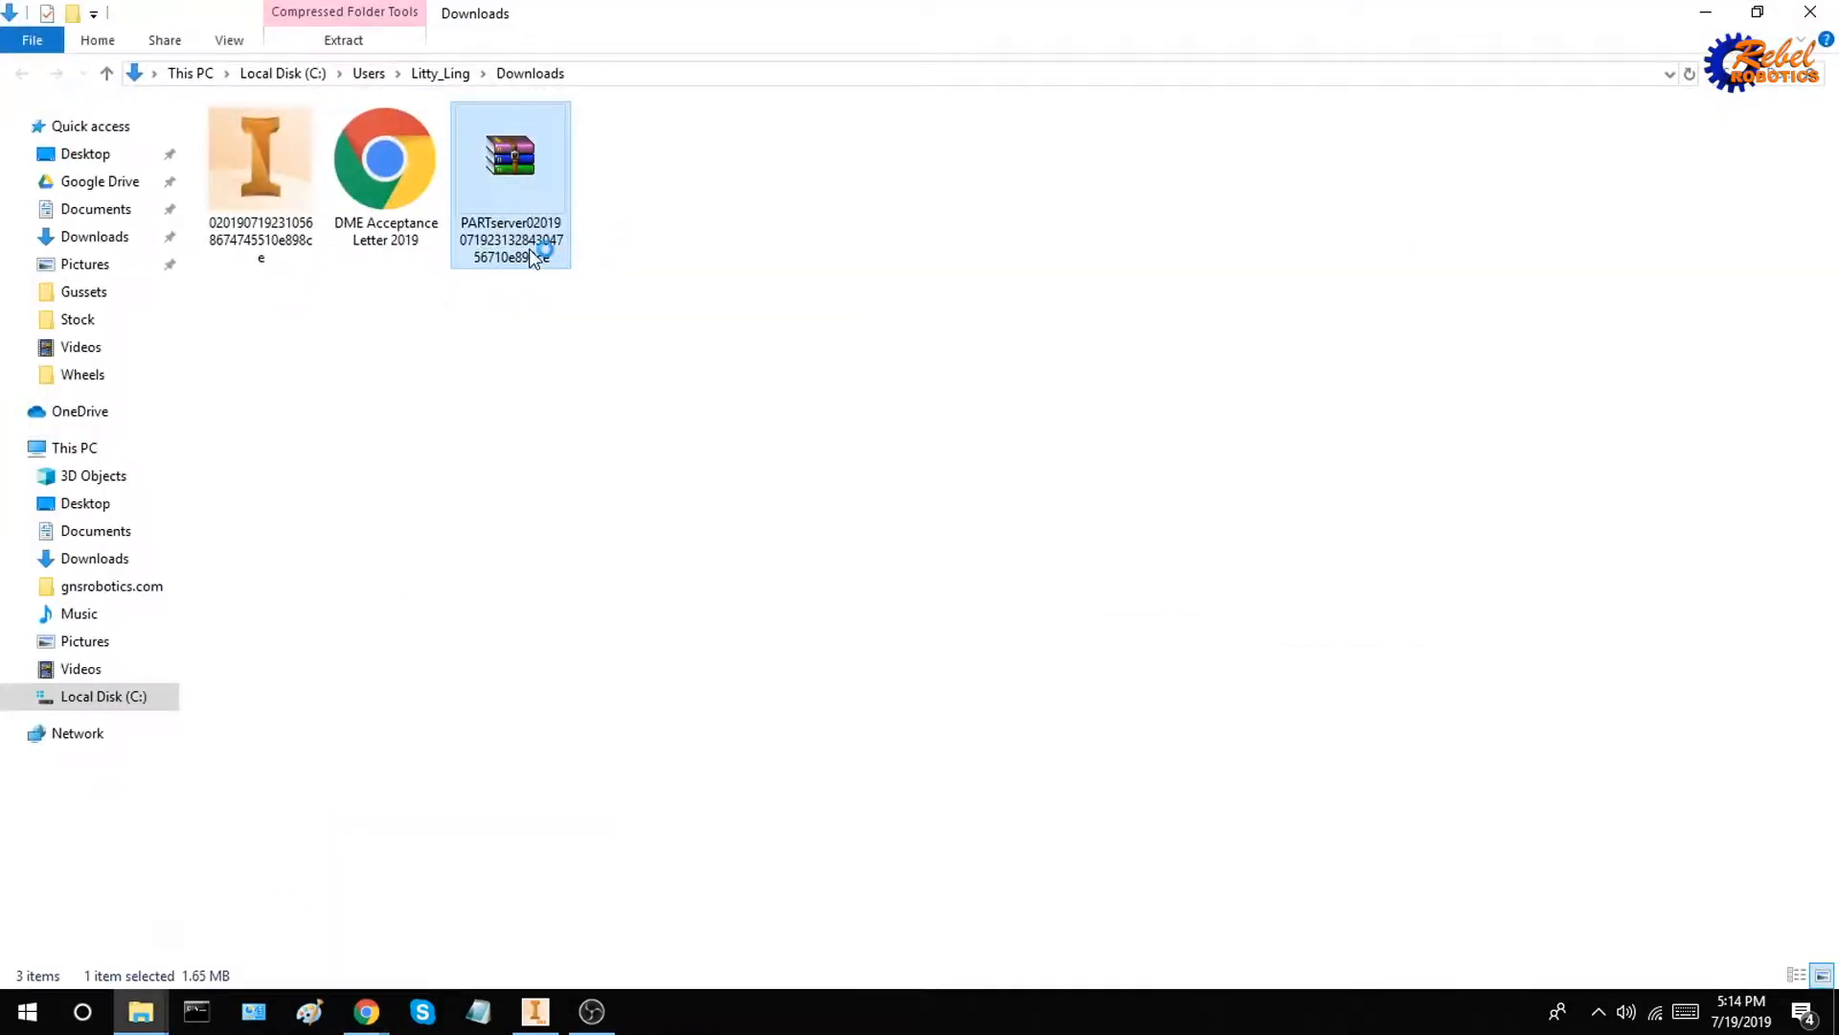
Open the downloaded PARTserver zip archive and examine the part files inside its AIS2019 folder
double_click(534, 257)
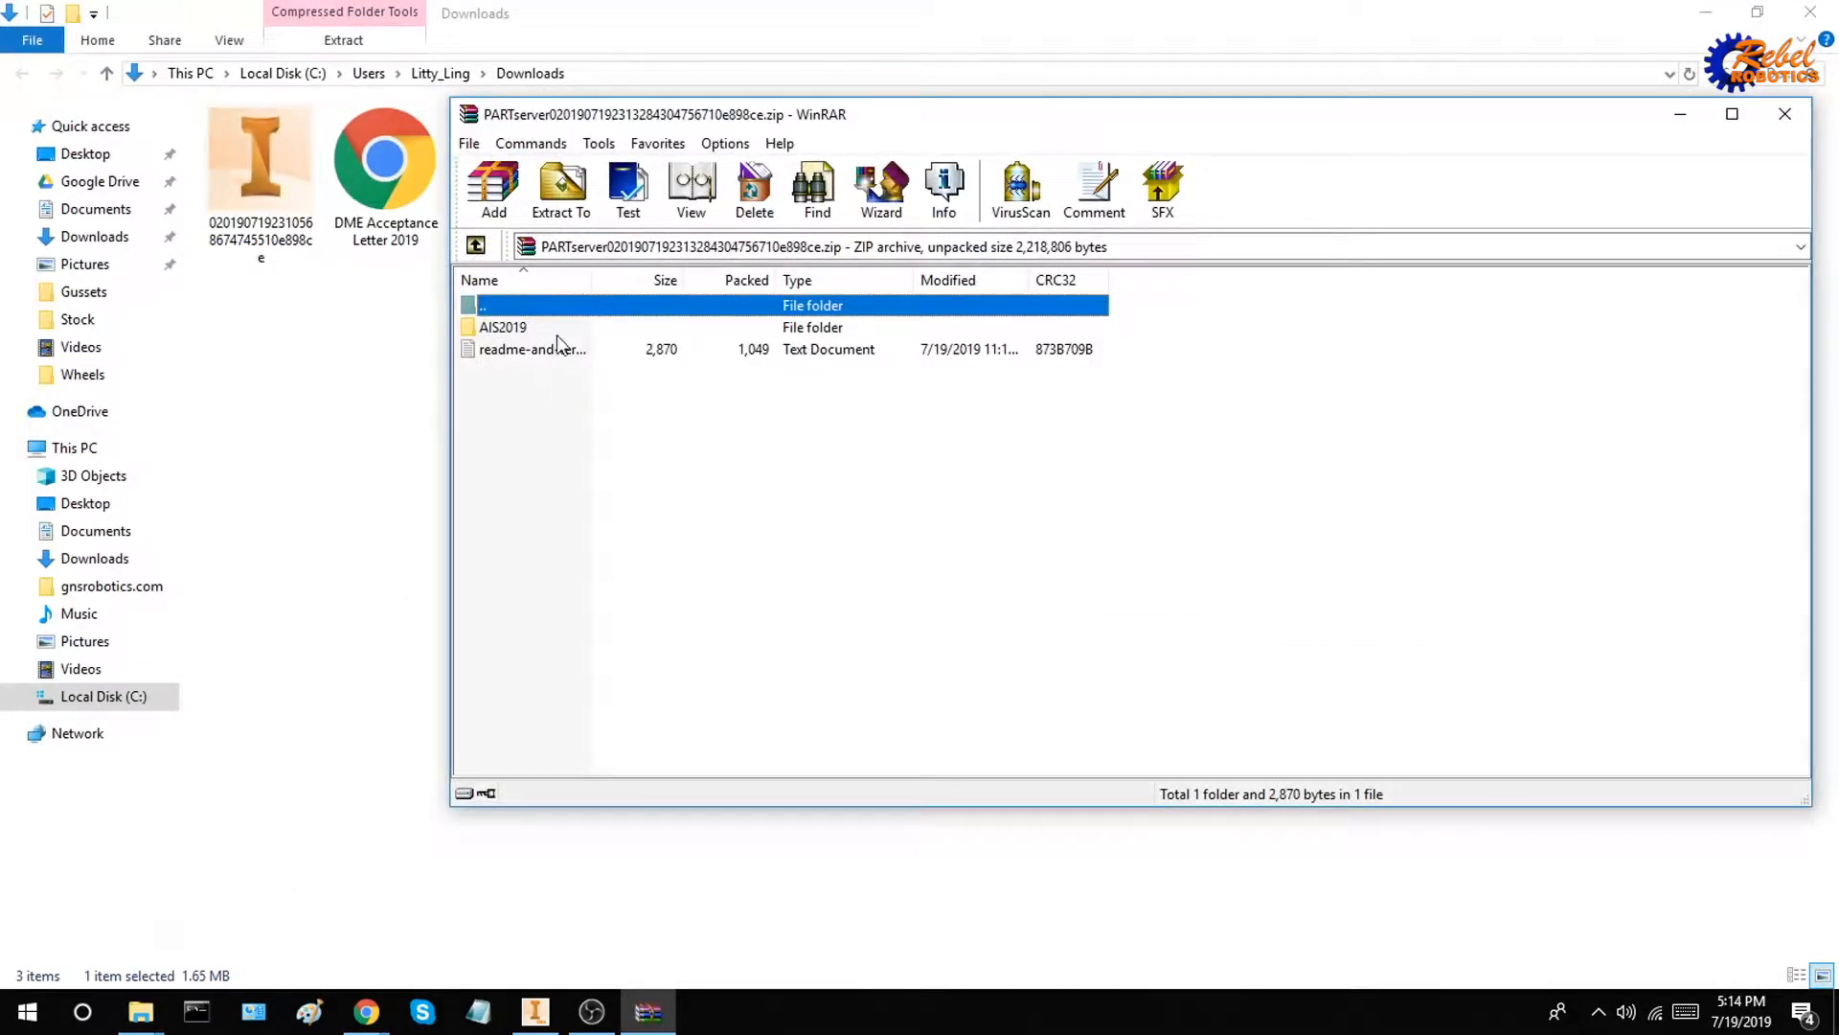
double_click(564, 329)
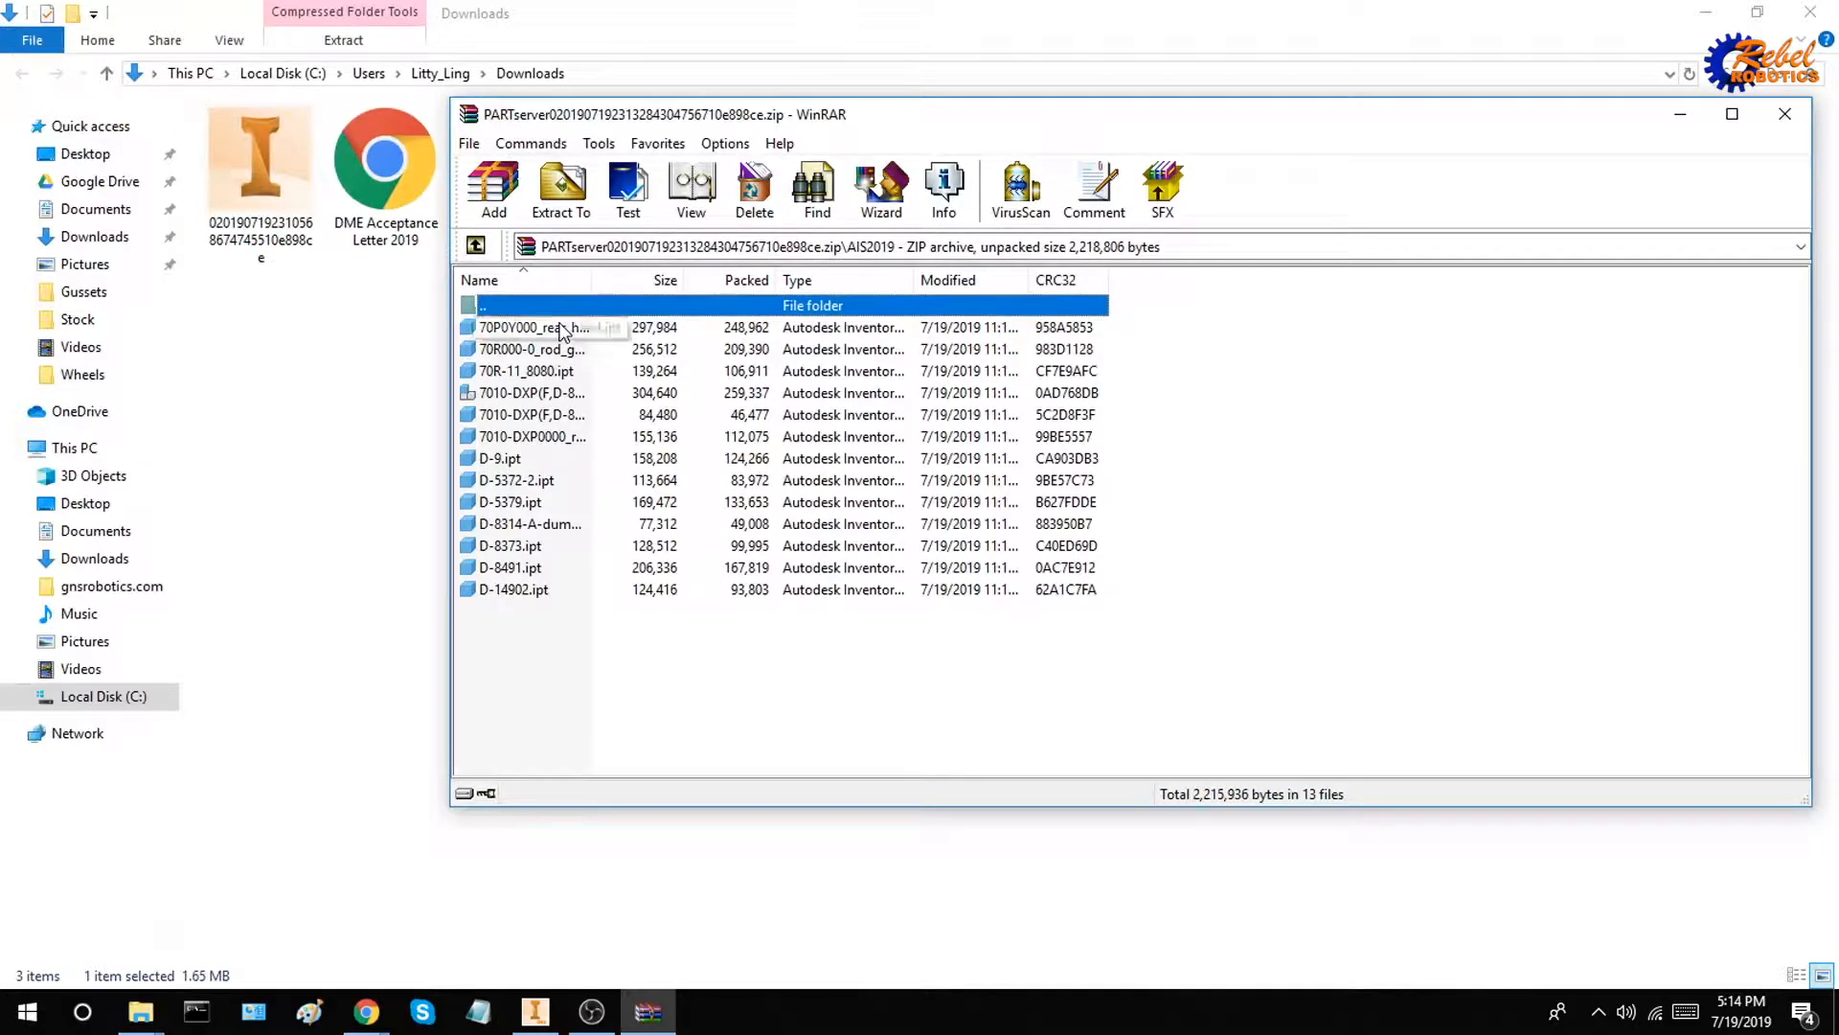
drag(606, 661, 566, 375)
click(608, 657)
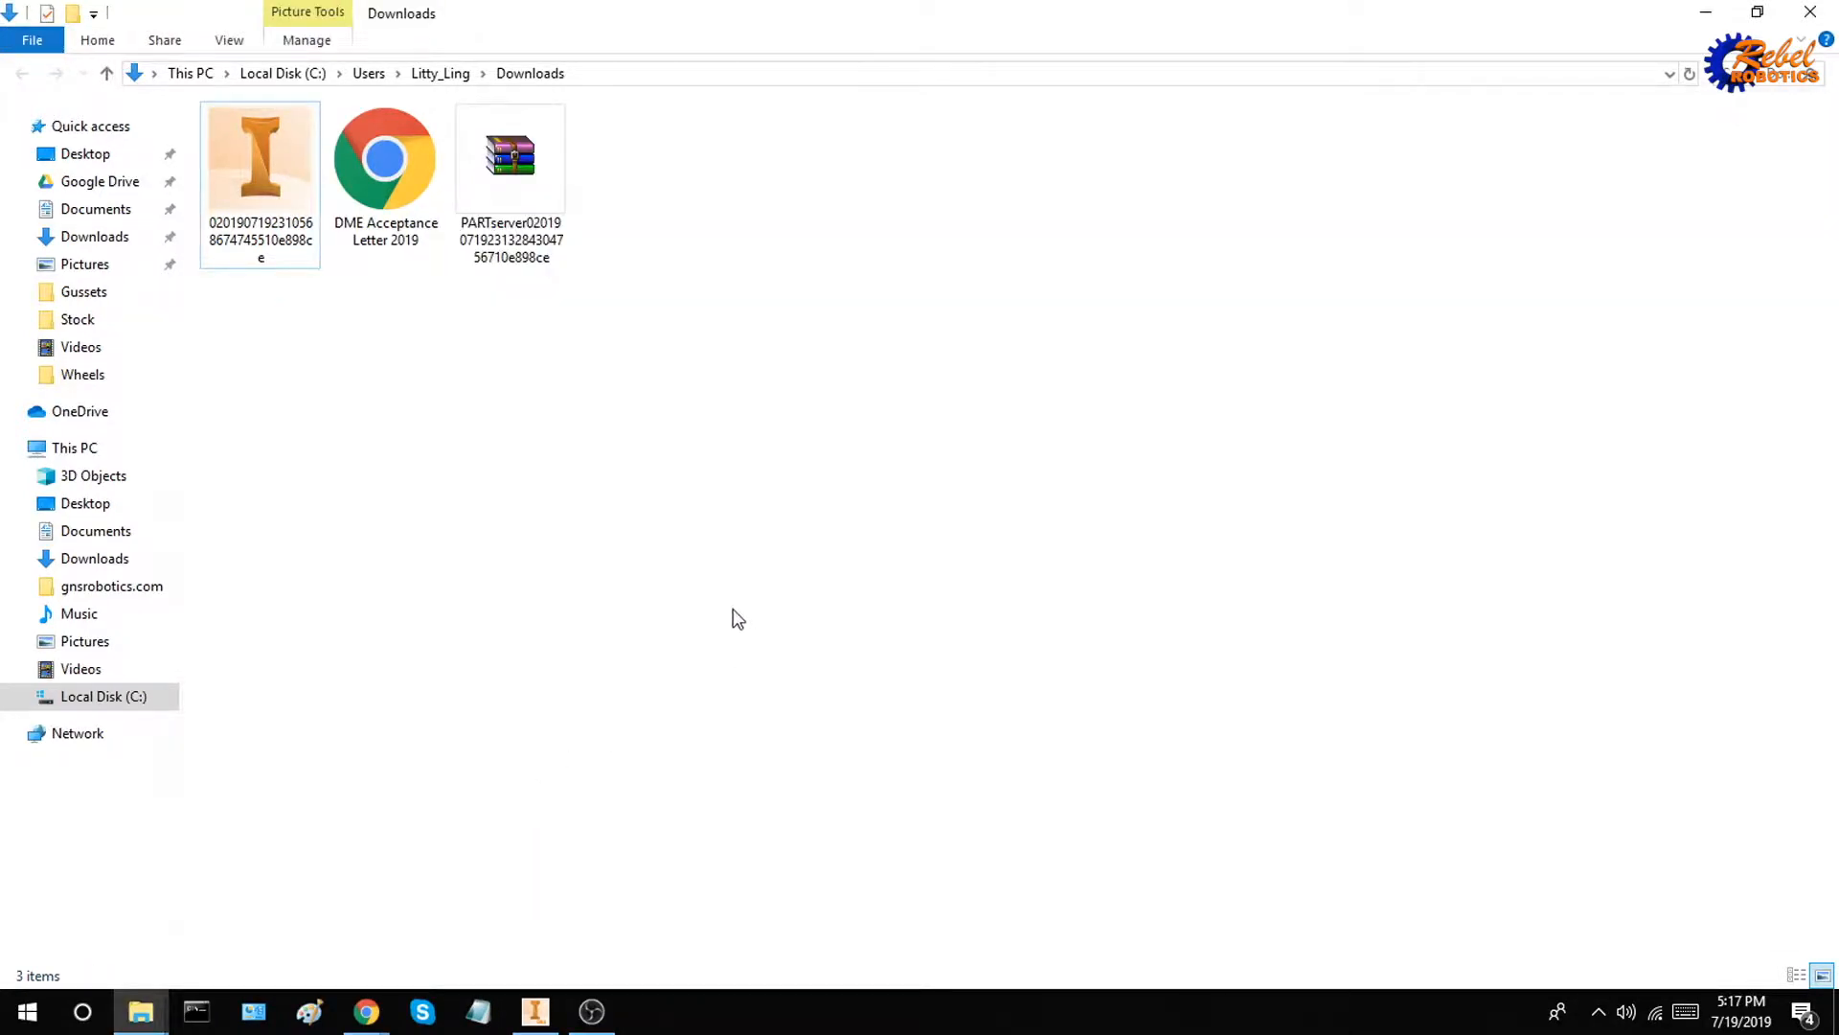
Extract the contents of the PARTserver zip archive directly into the Downloads folder
click(529, 244)
right_click(529, 244)
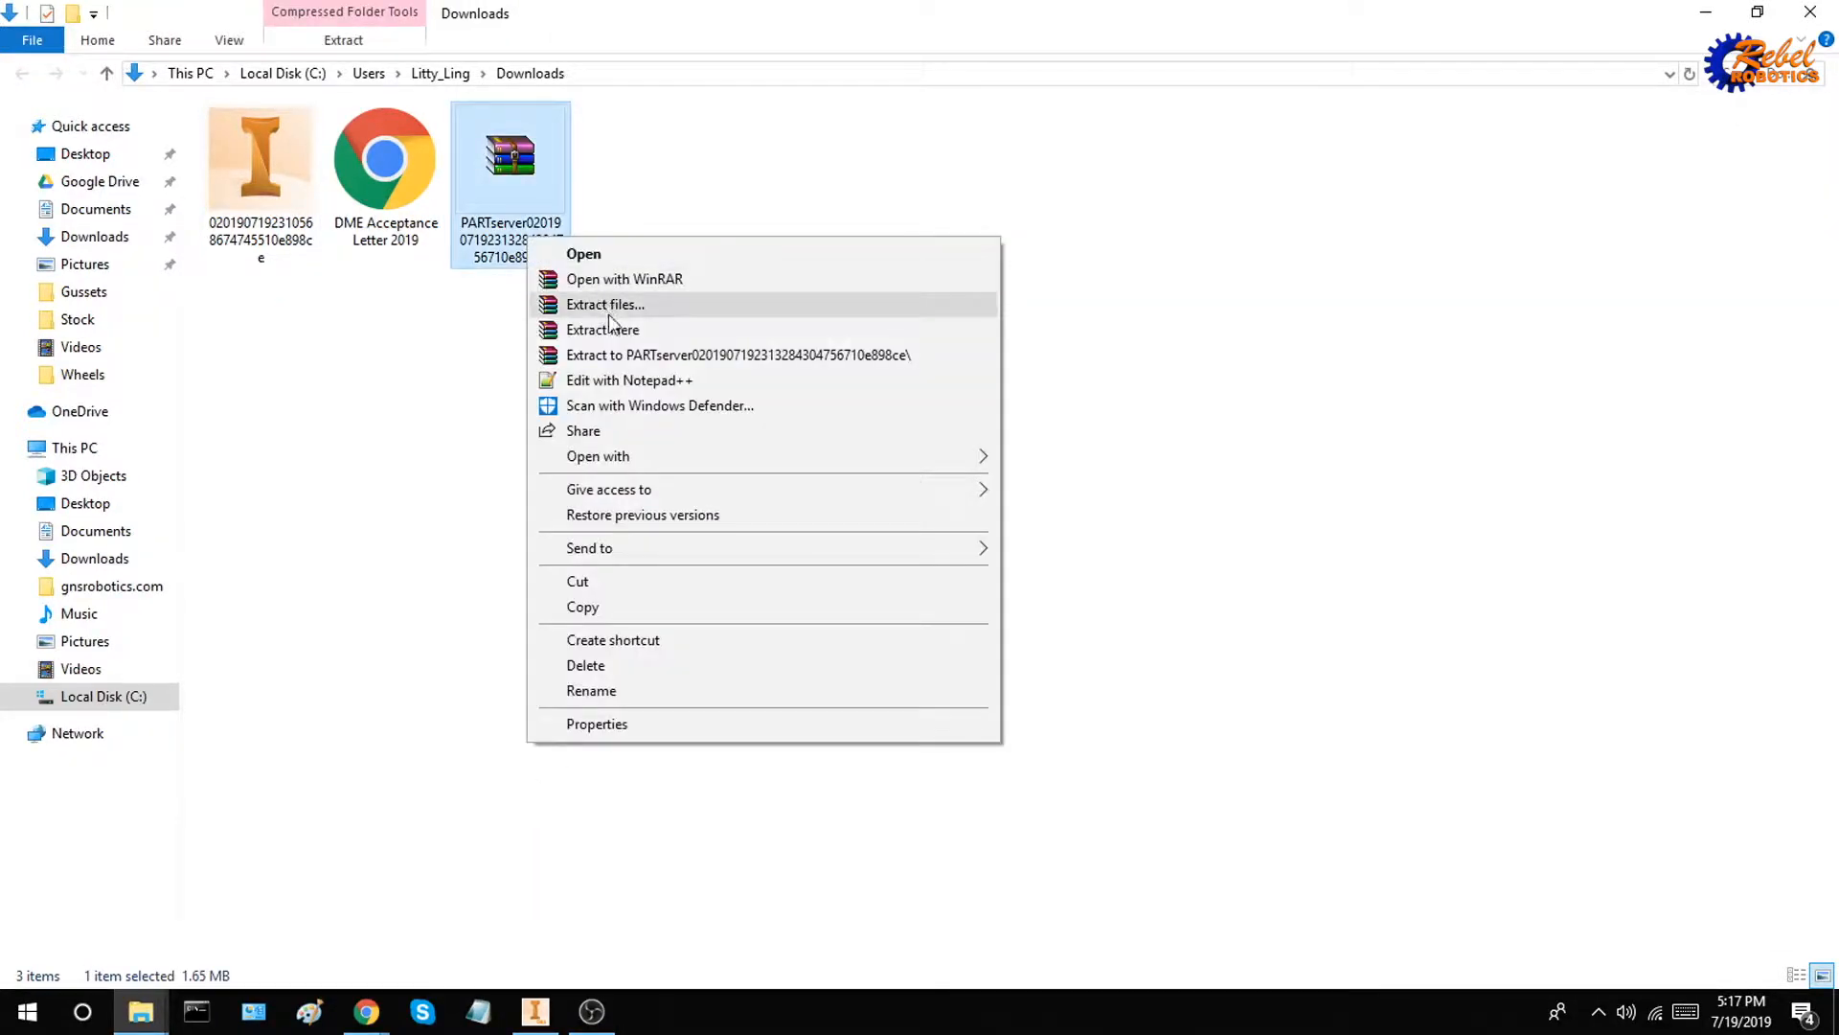
click(614, 328)
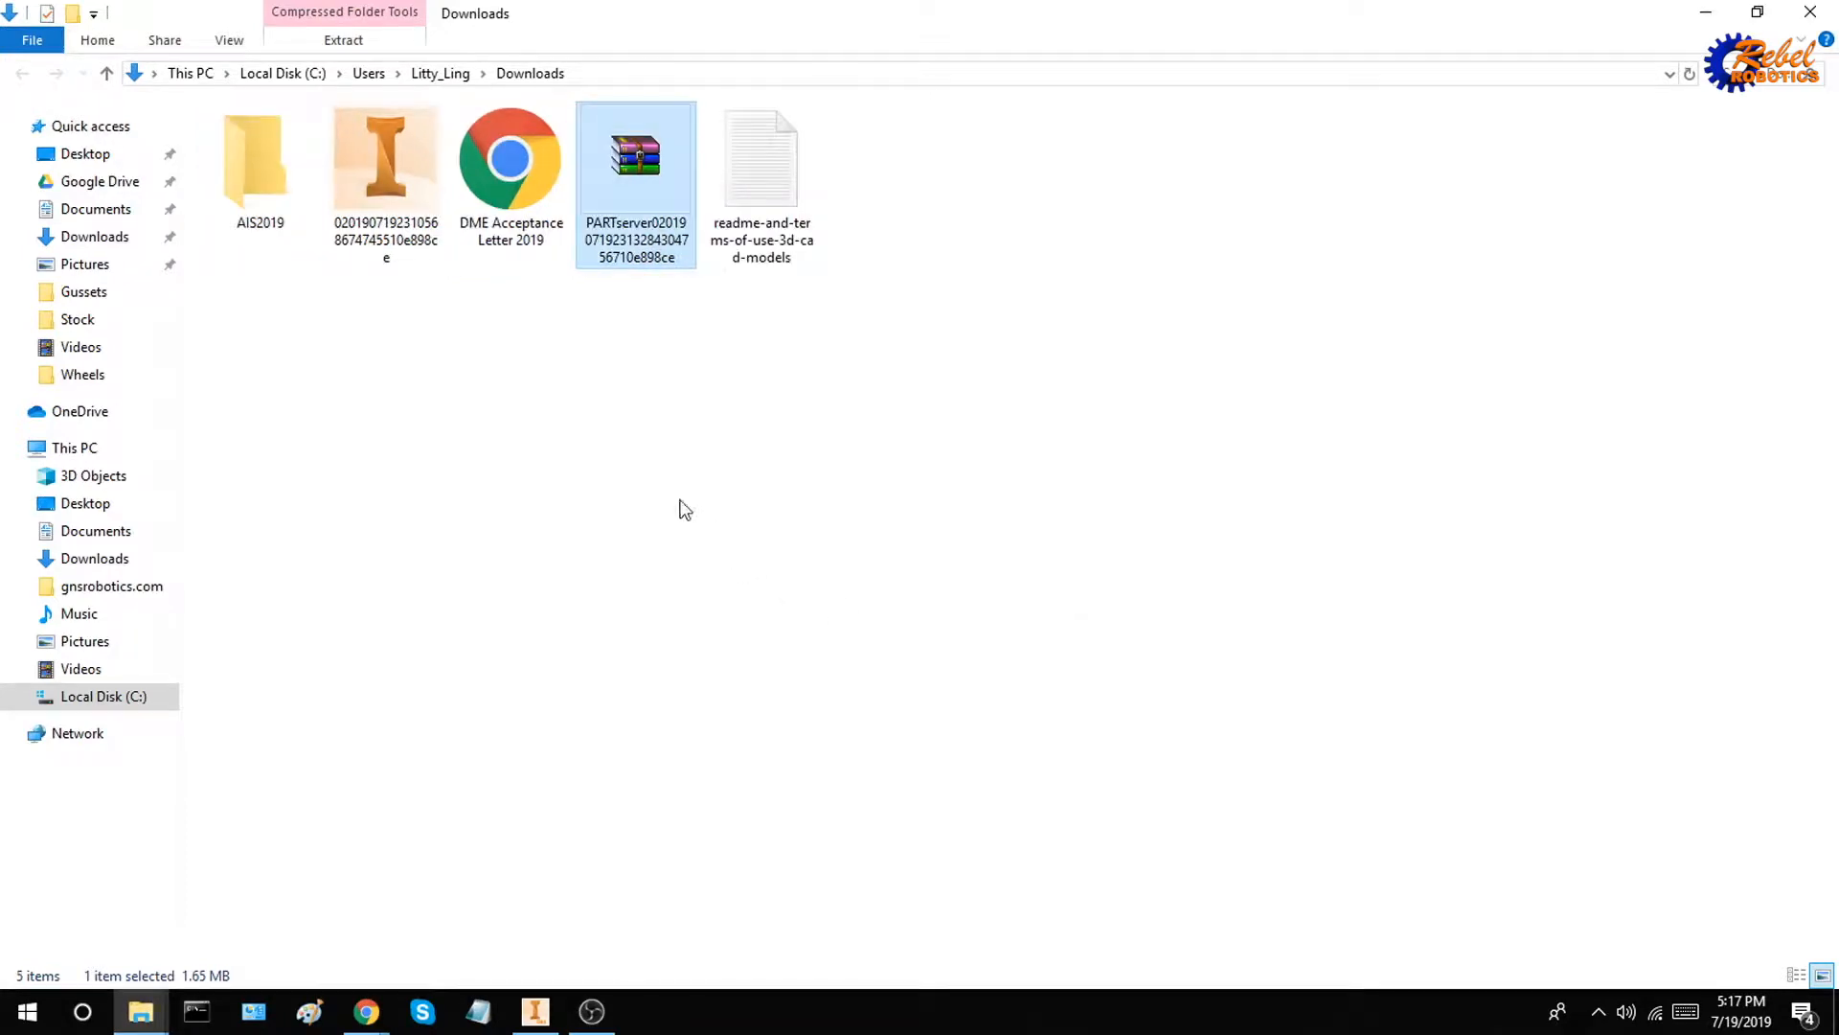
click(544, 456)
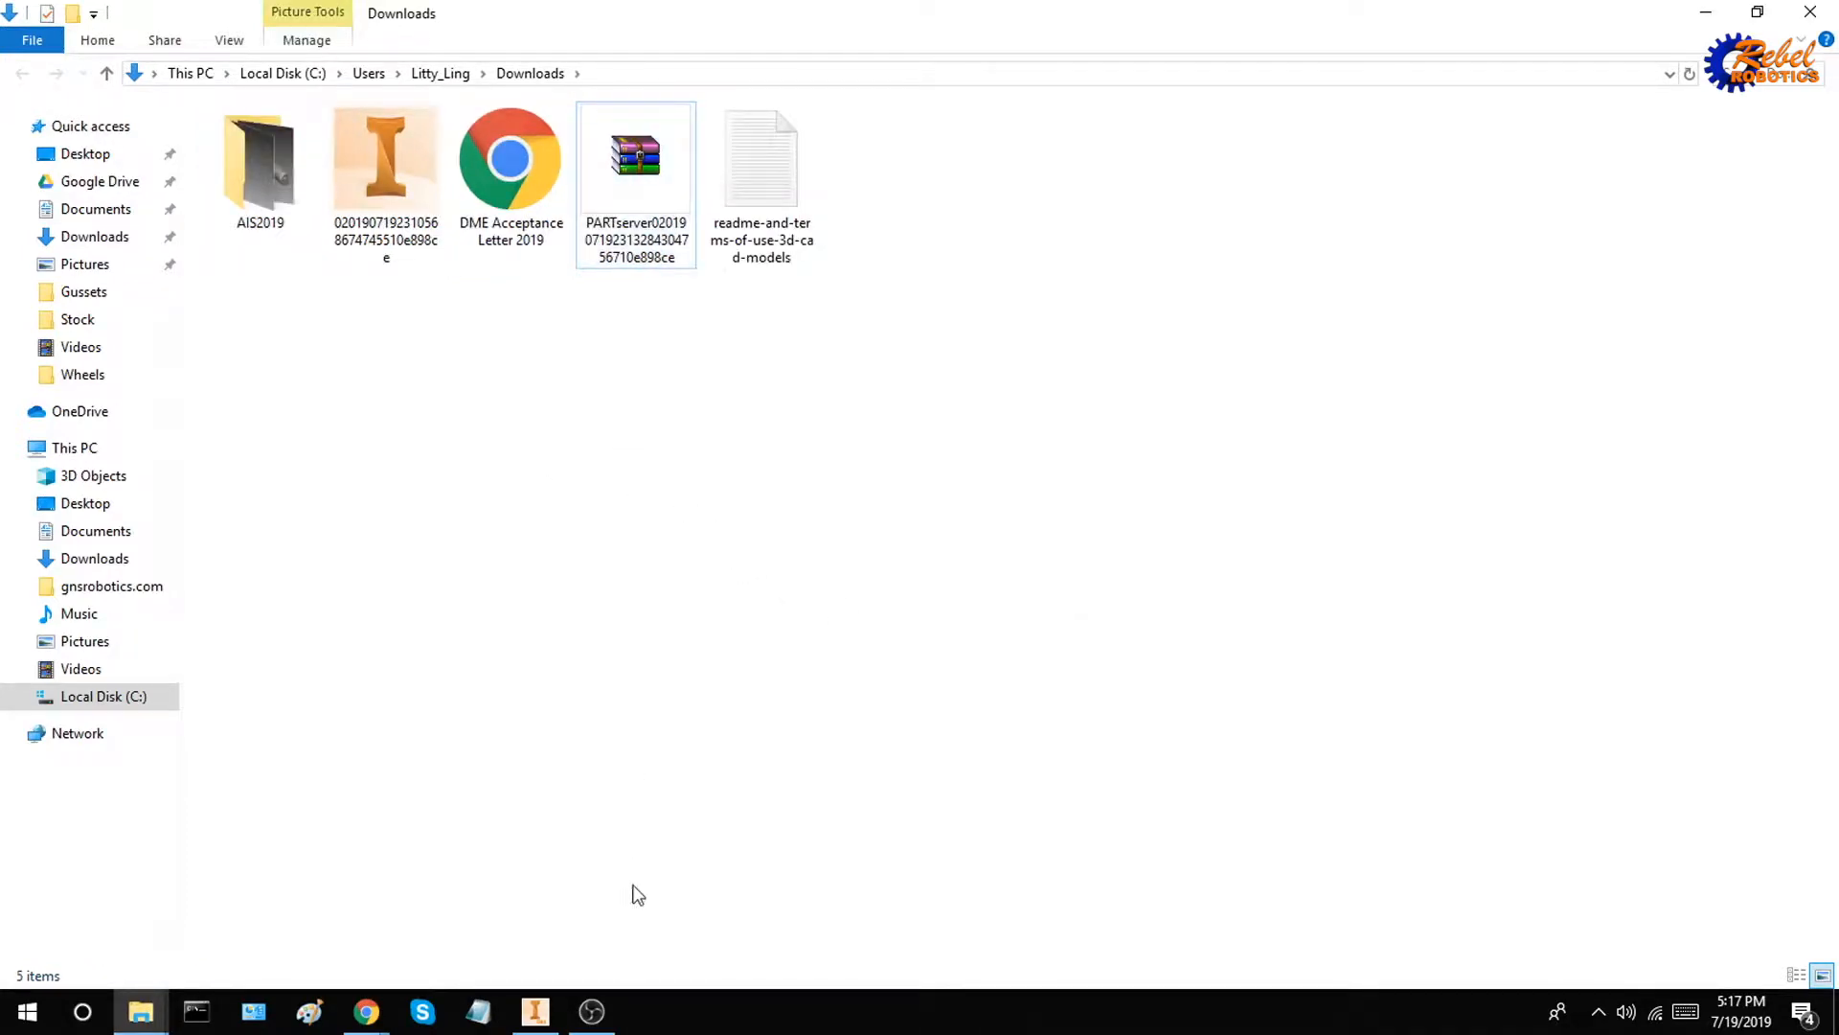
Switch to Inventor and open the assembly 7010-DXP(F,D-8314-A)(F,D-5379) from the extracted AIS2019 folder
click(535, 1011)
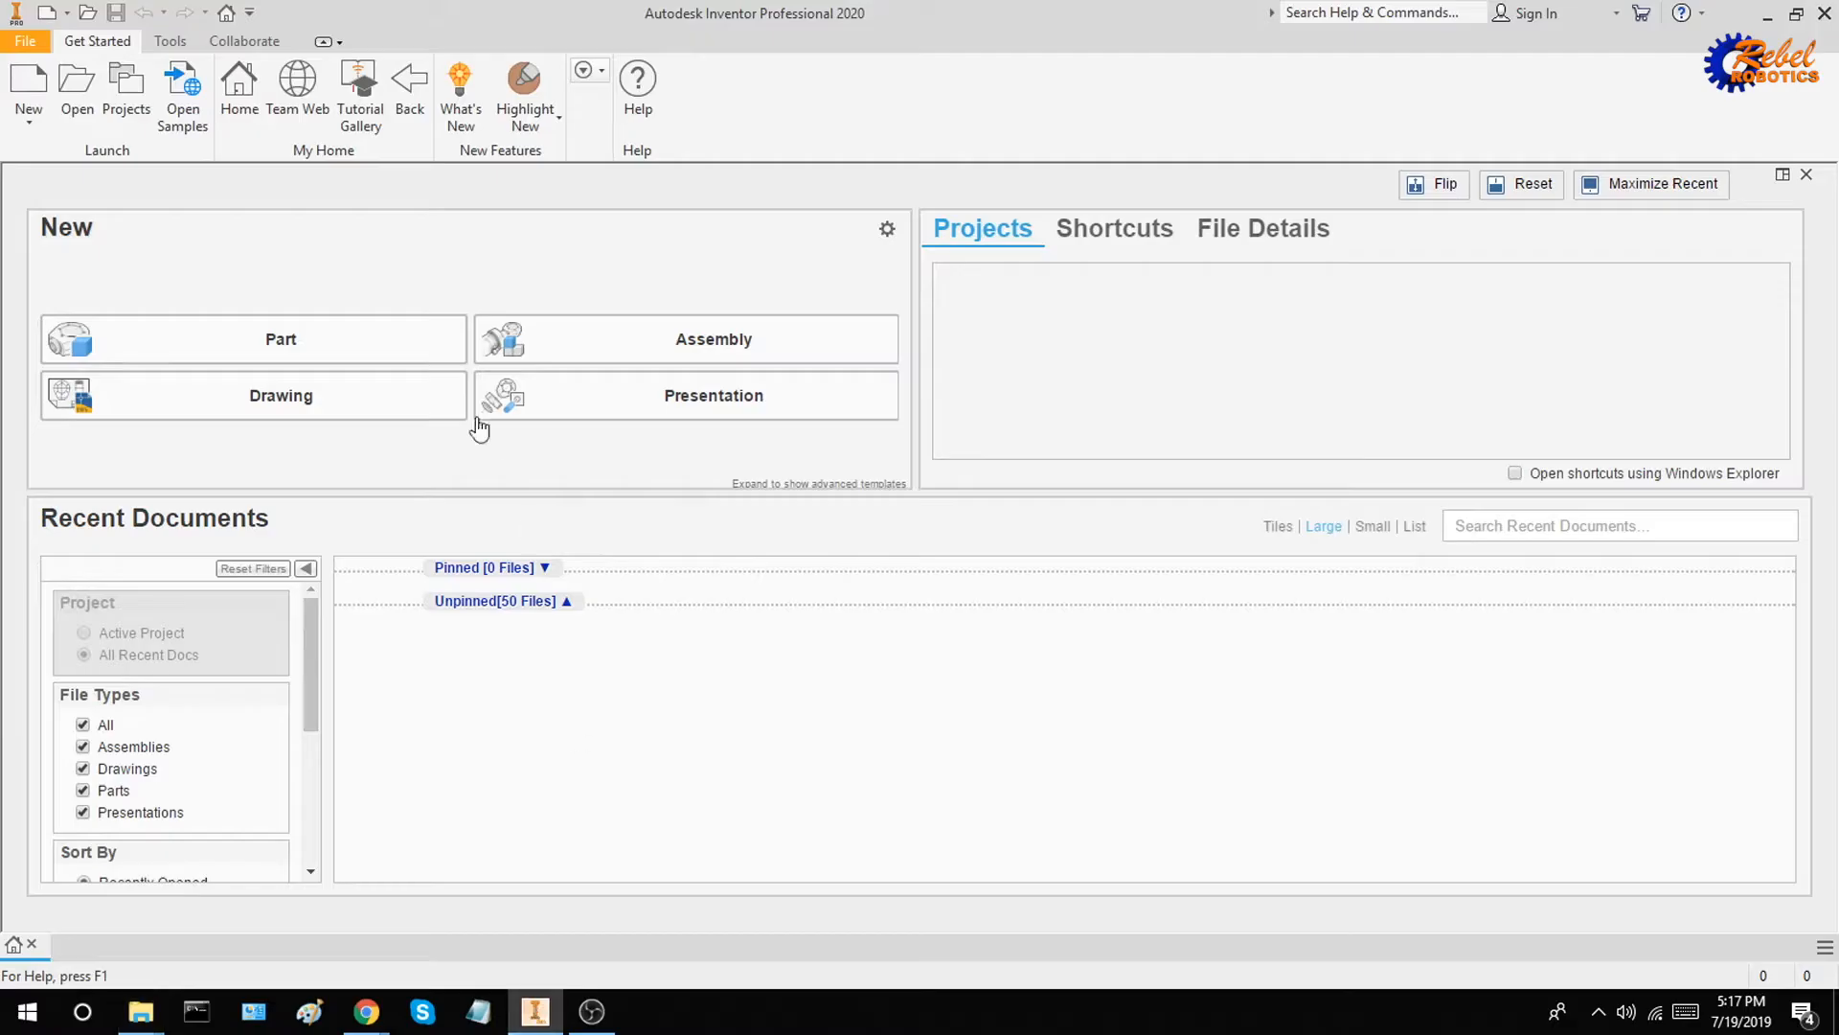
click(89, 106)
double_click(632, 373)
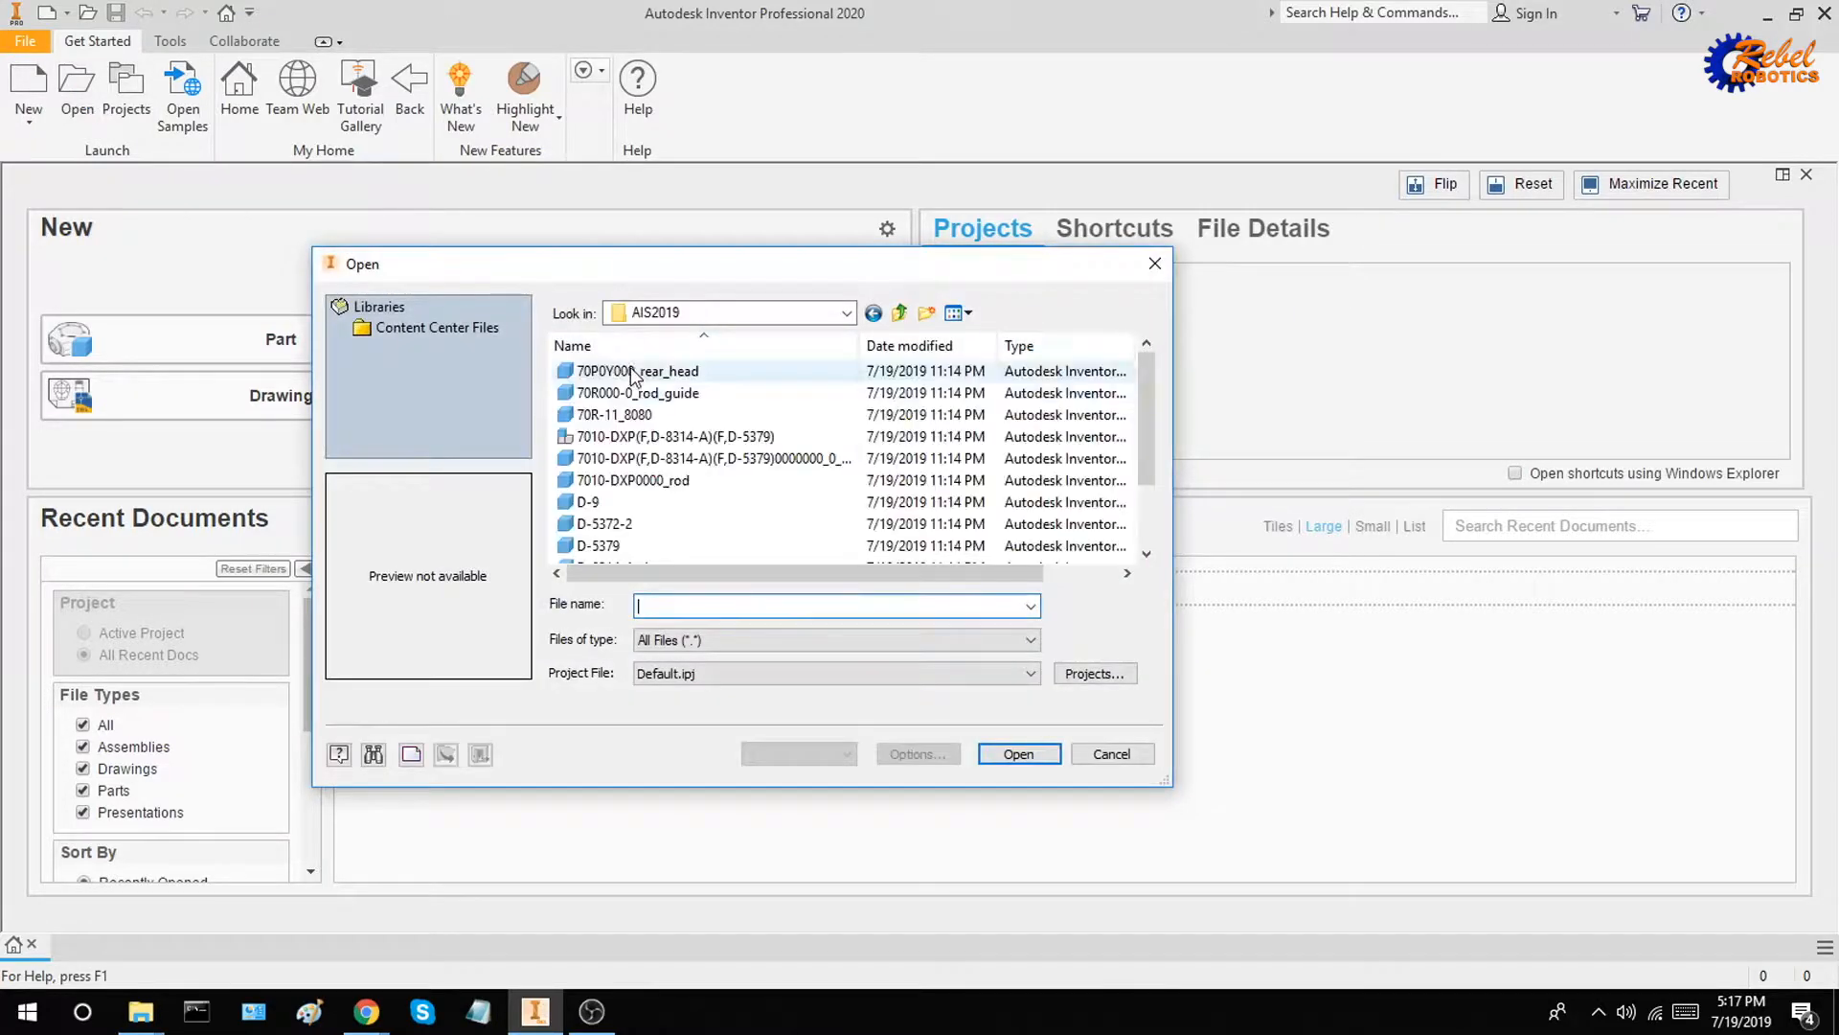
click(668, 439)
scroll(709, 479, down, 1)
scroll(711, 503, up, 1)
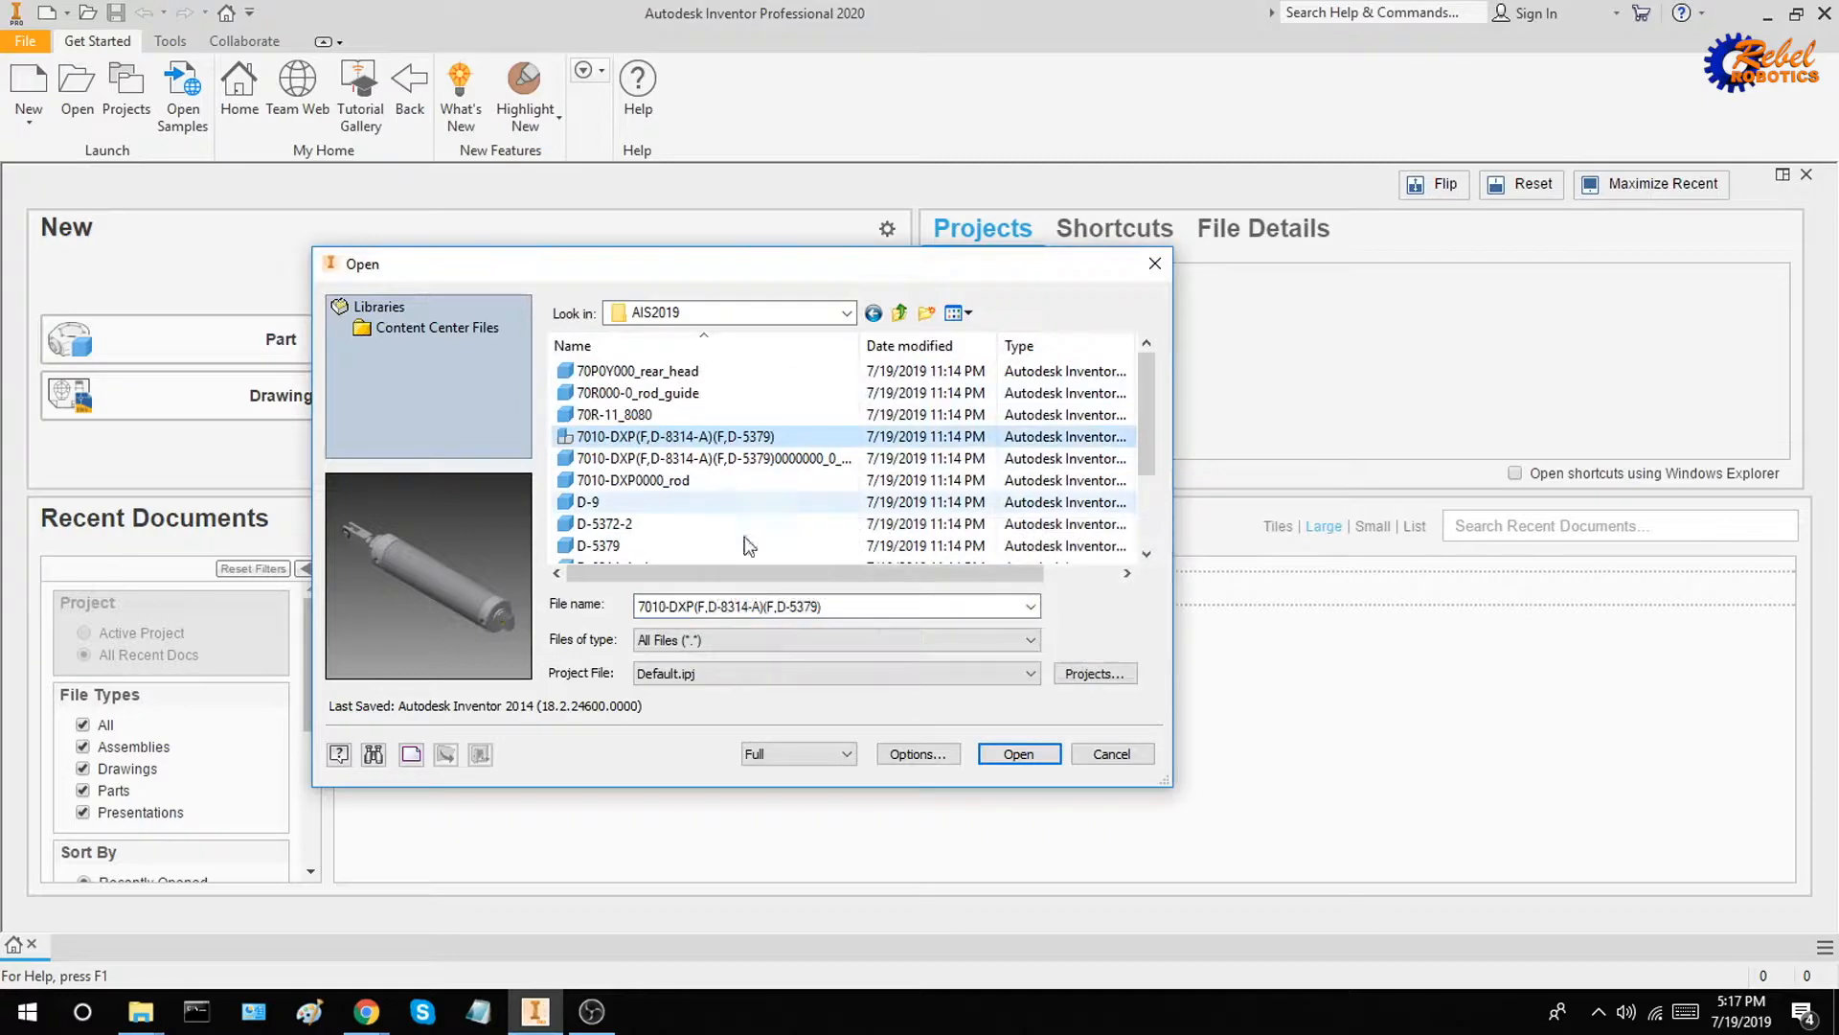
click(1018, 754)
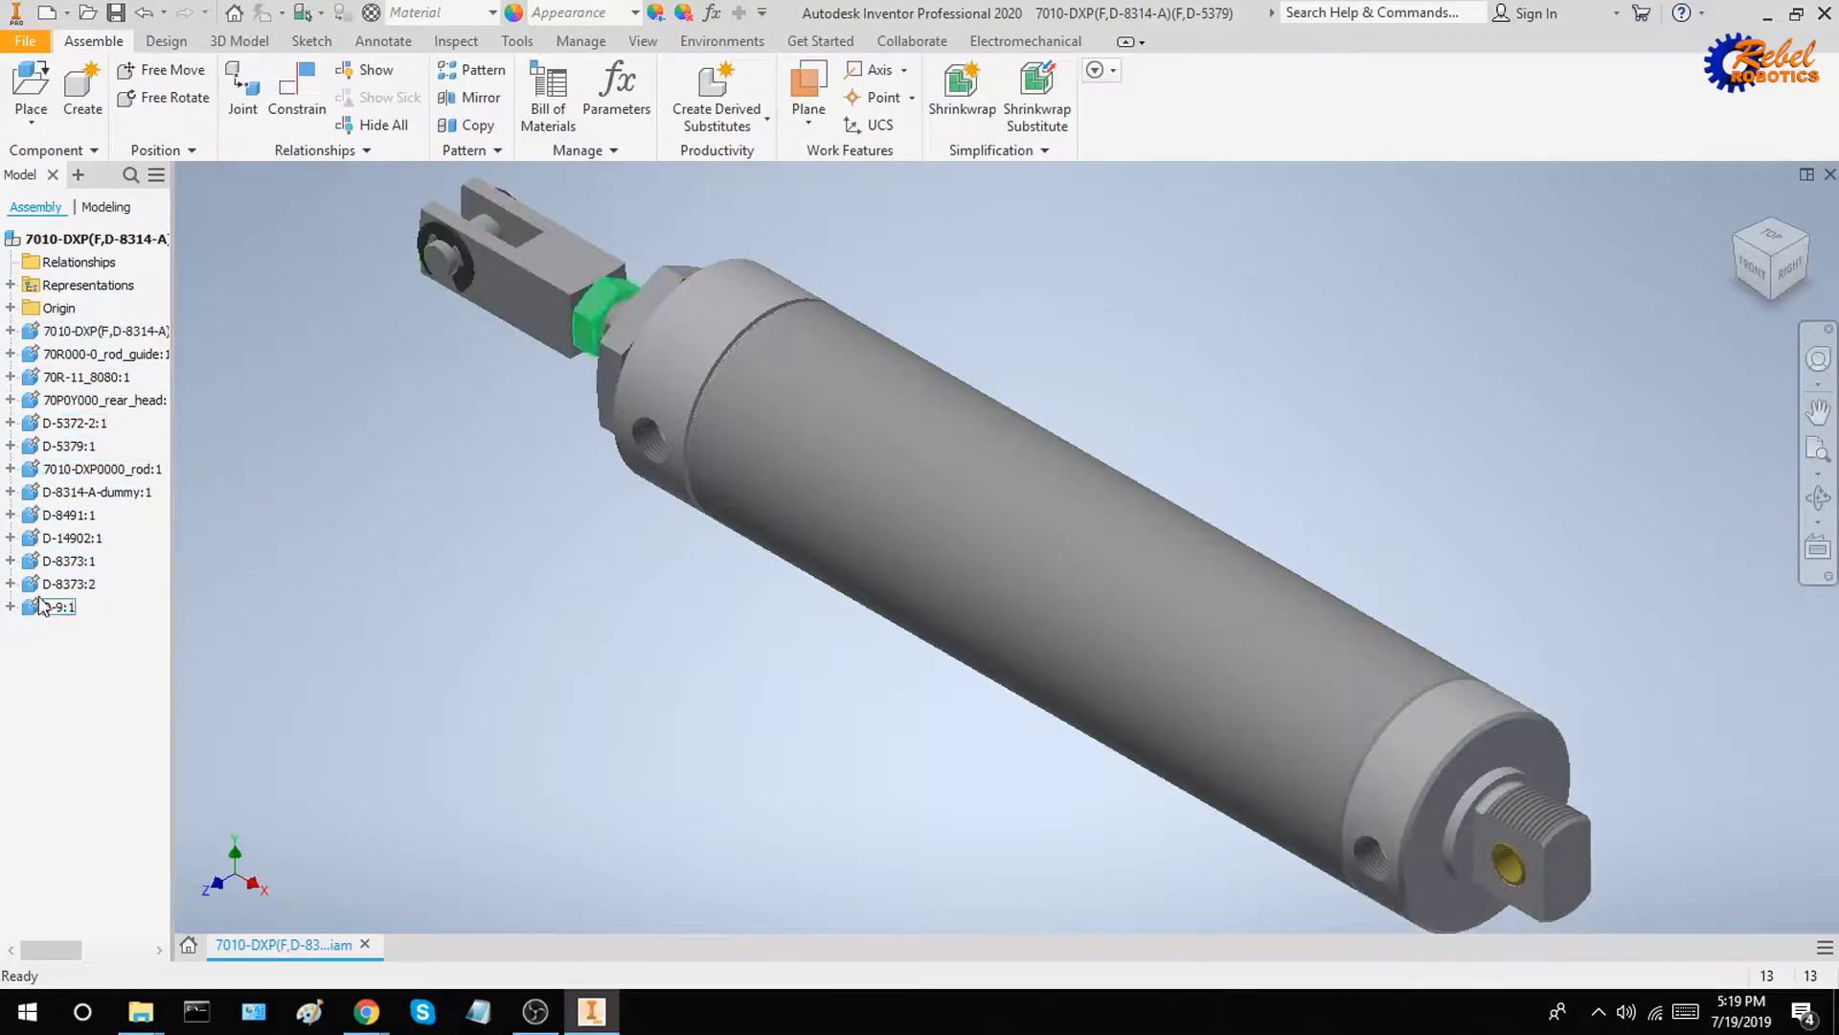
Select all components of the cylinder assembly, from the first part through D-9:1, and unground them
click(84, 331)
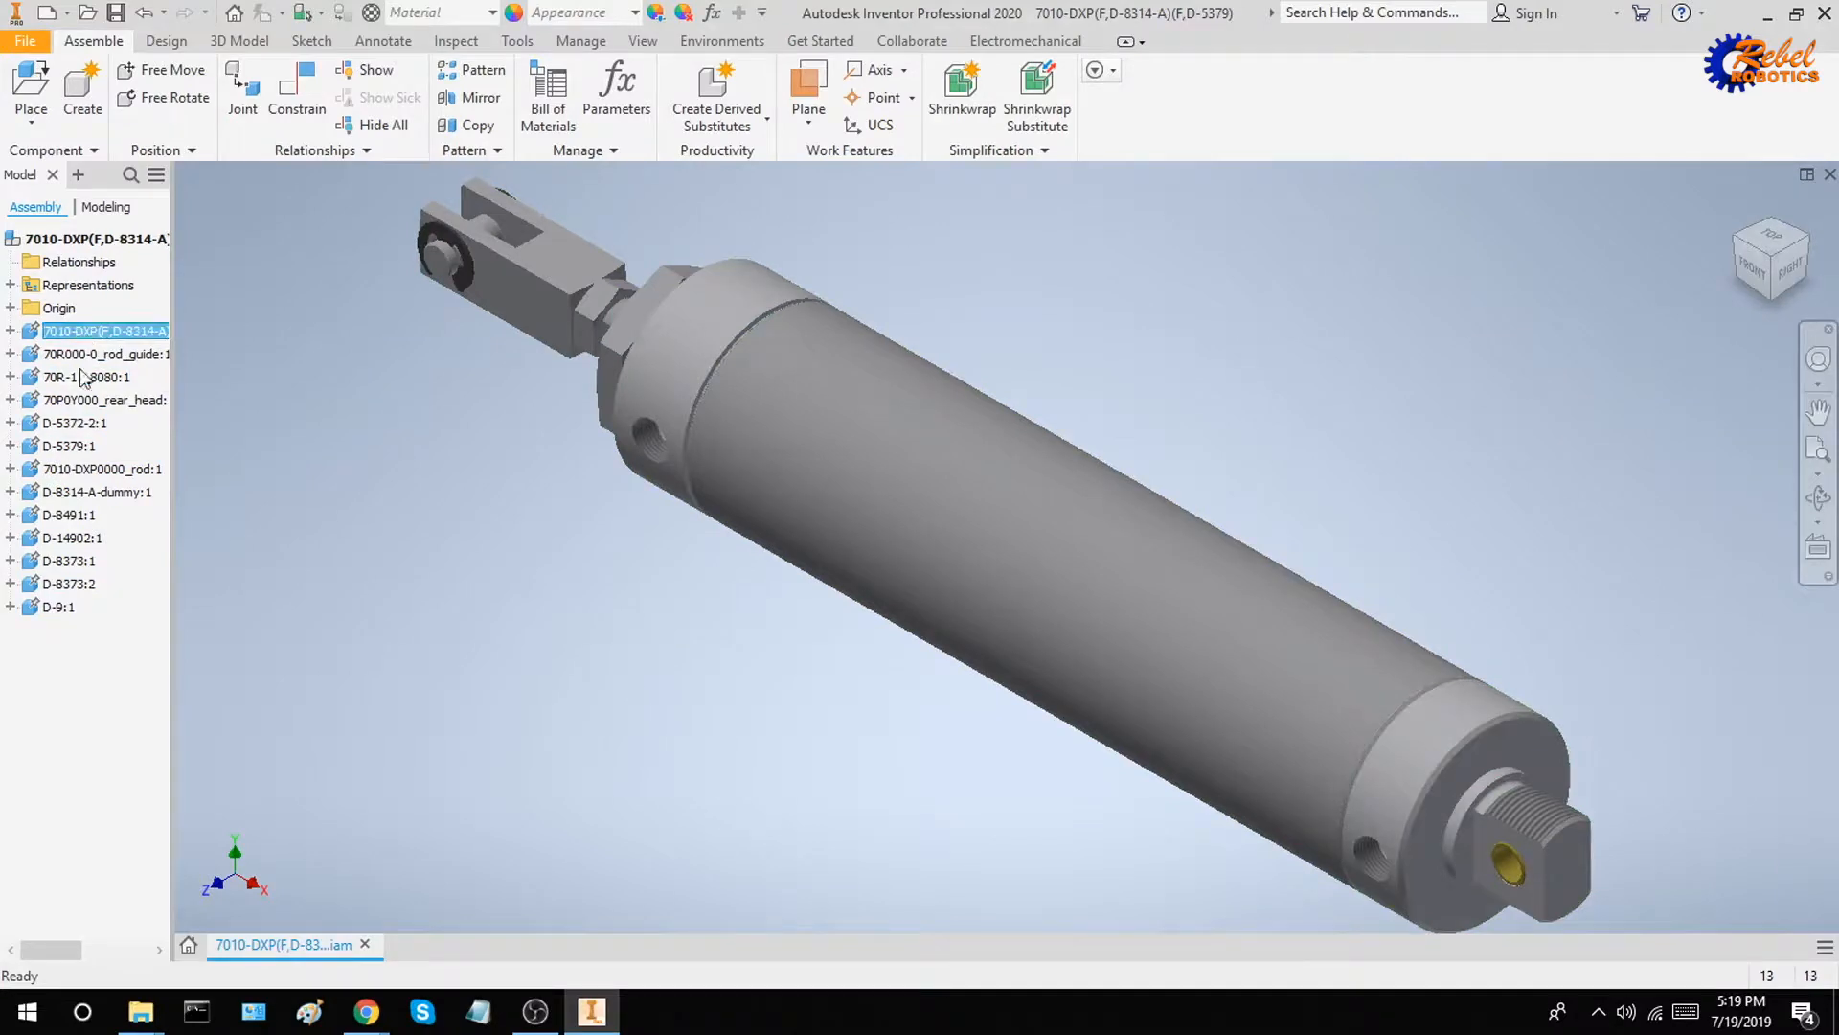
shift+click(59, 607)
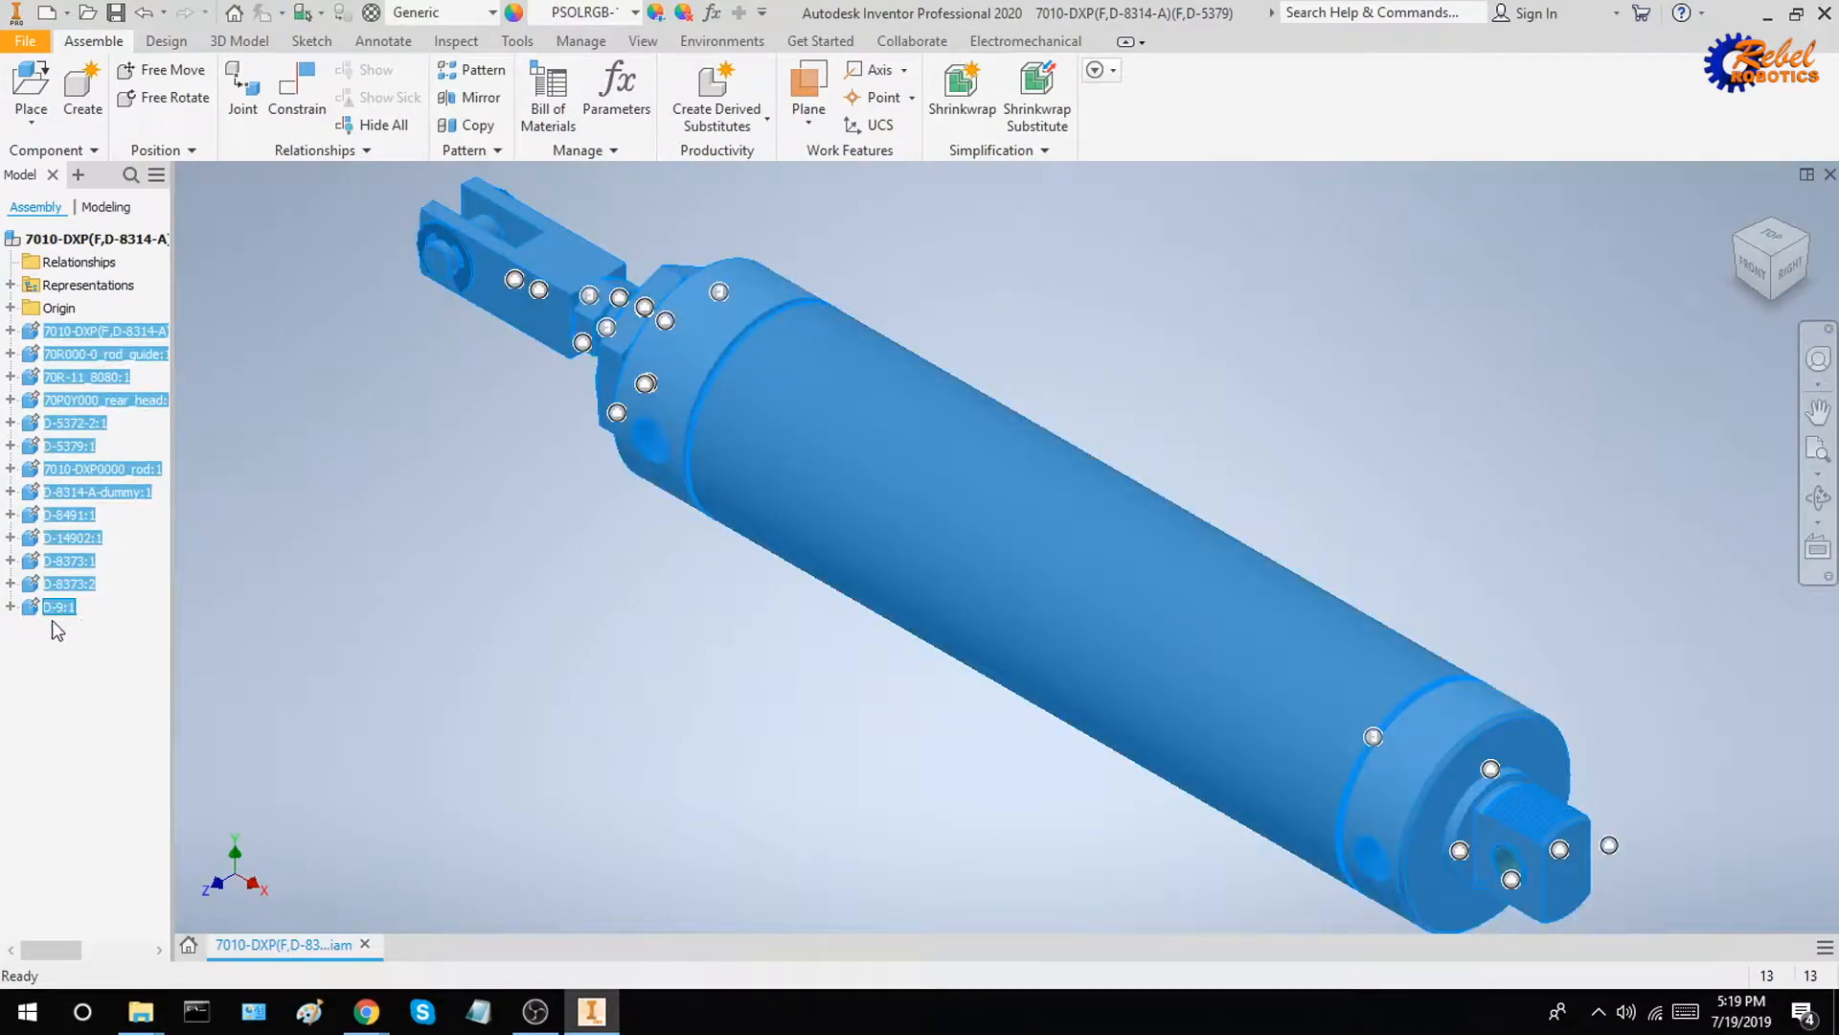
right_click(52, 618)
click(96, 764)
click(492, 627)
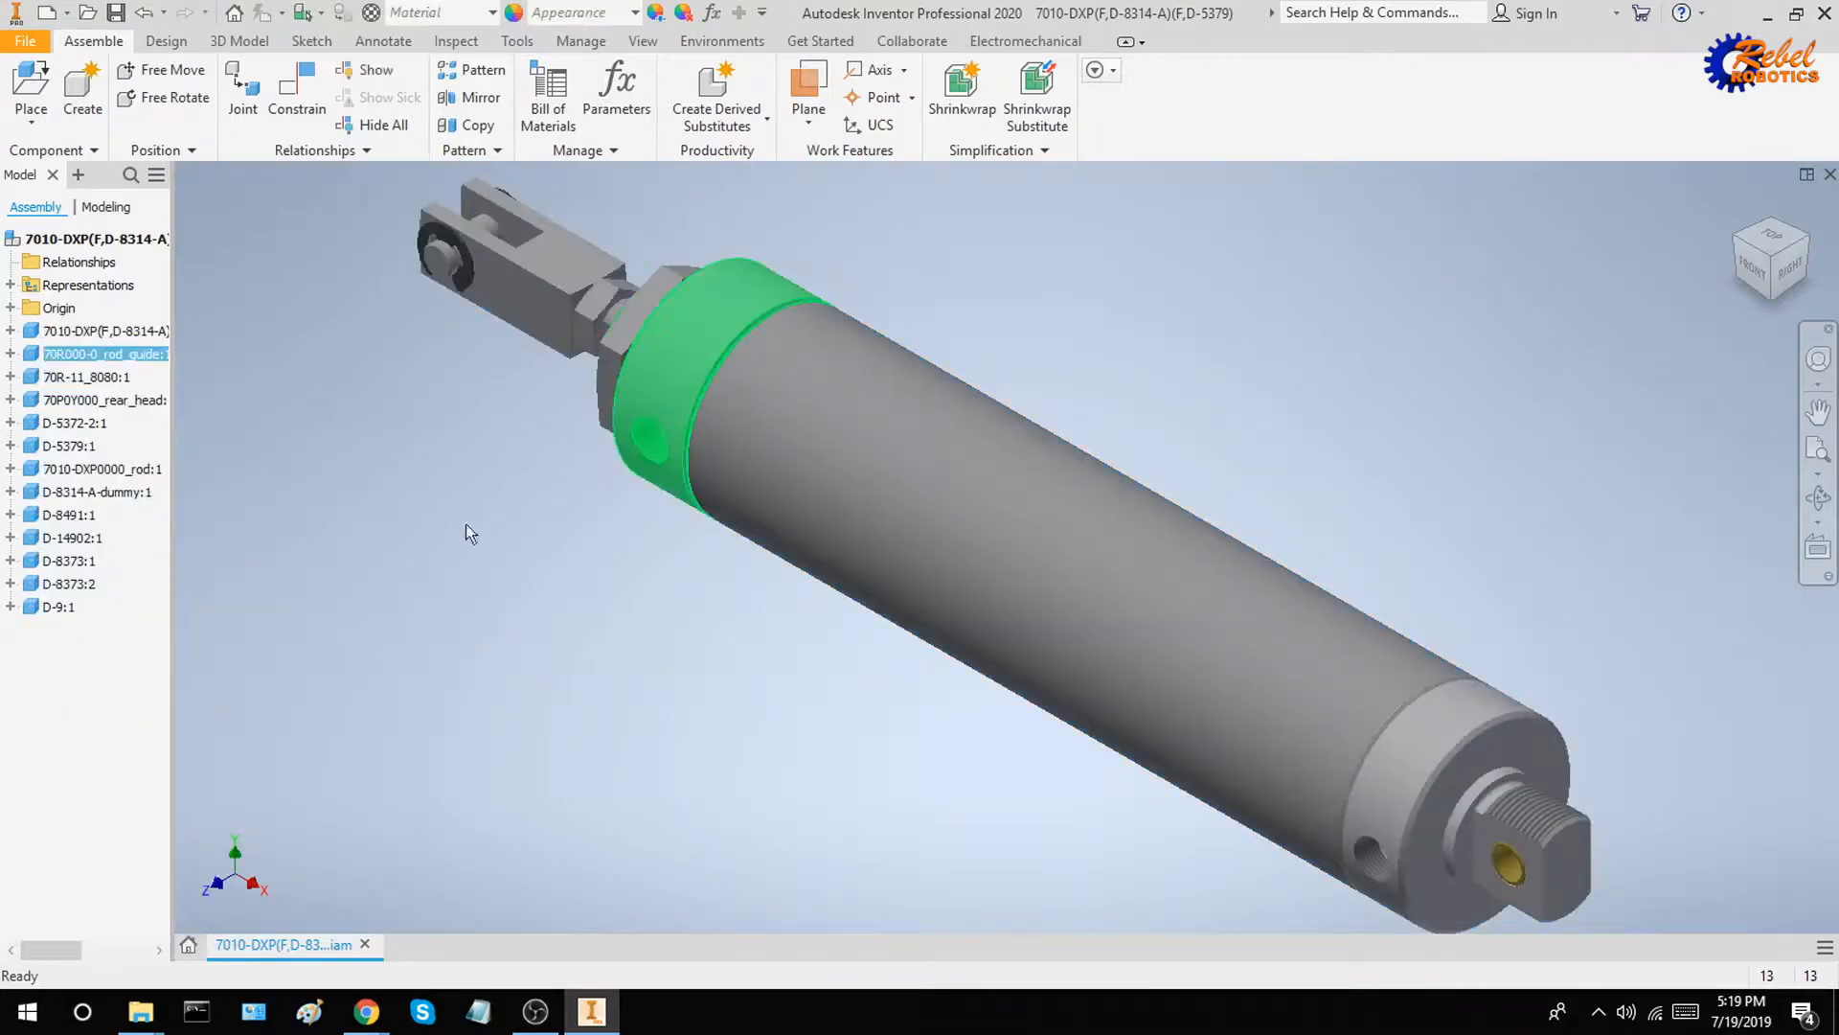
Try moving the cylinder's tube, rod guide and piston rod freely apart from the other components
drag(466, 525, 436, 524)
drag(819, 462, 575, 679)
drag(746, 408, 482, 428)
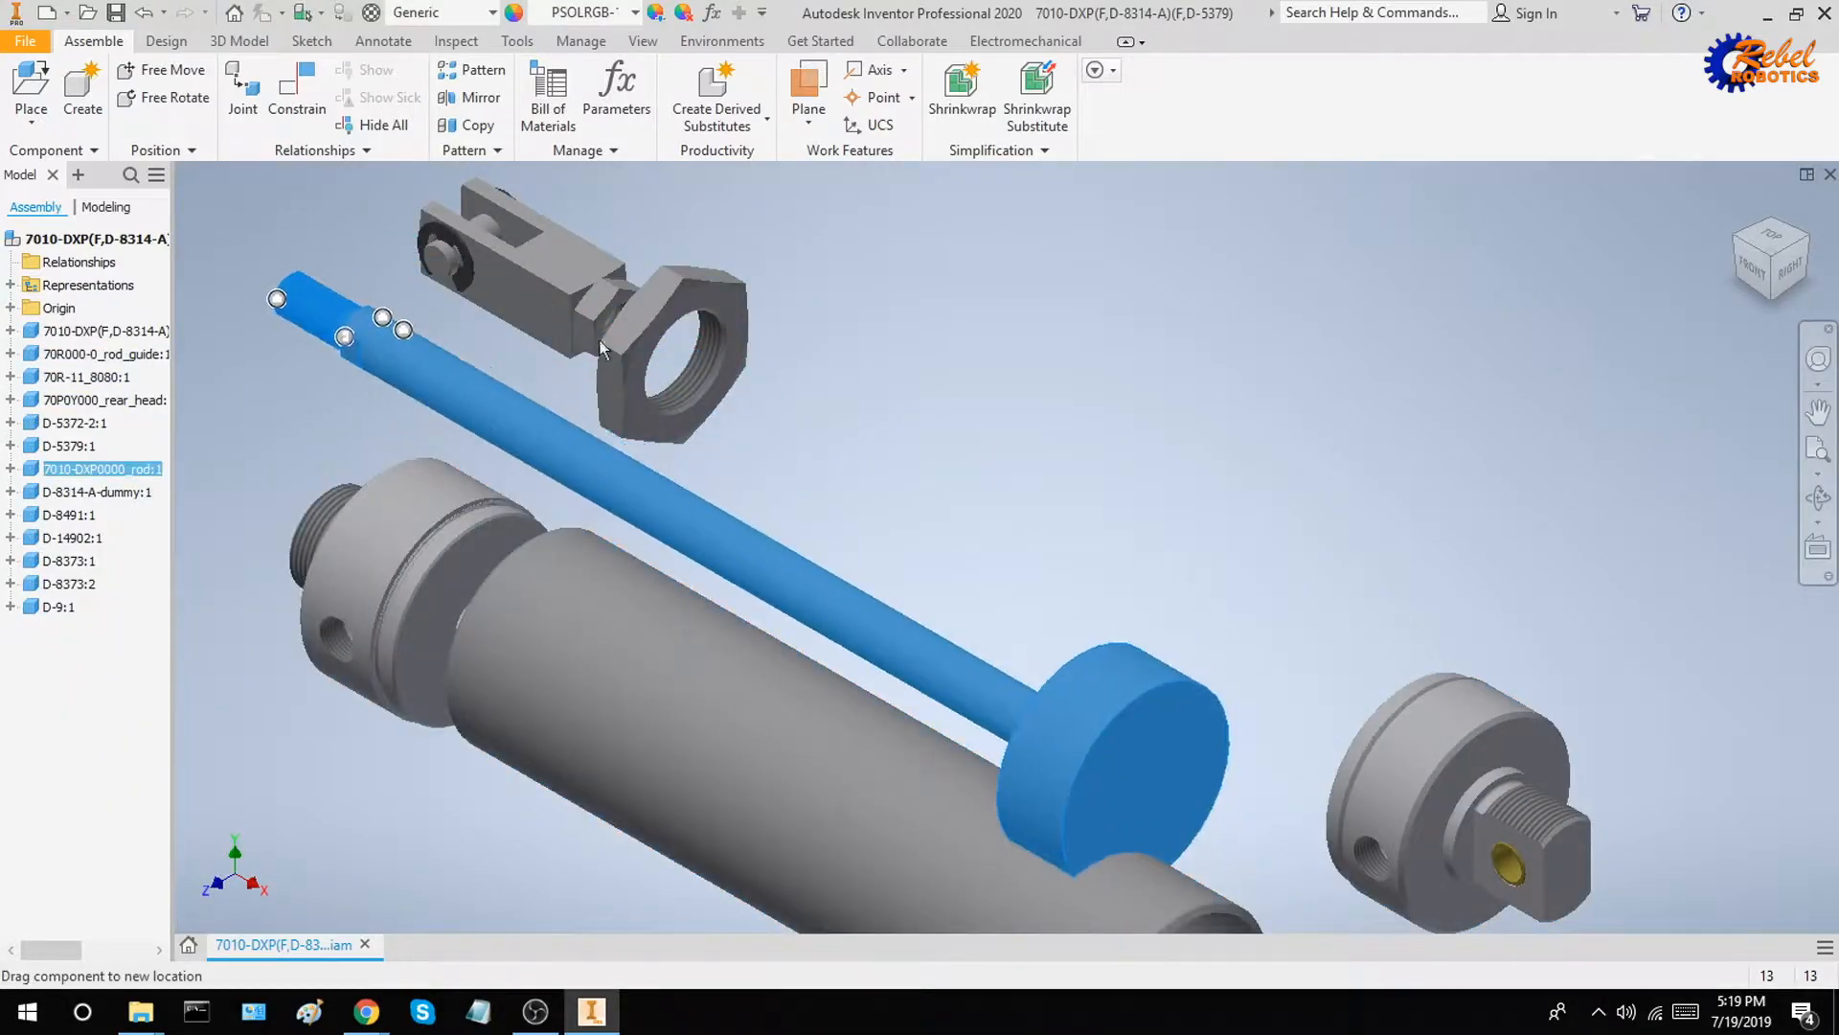
drag(603, 347, 816, 345)
click(1179, 326)
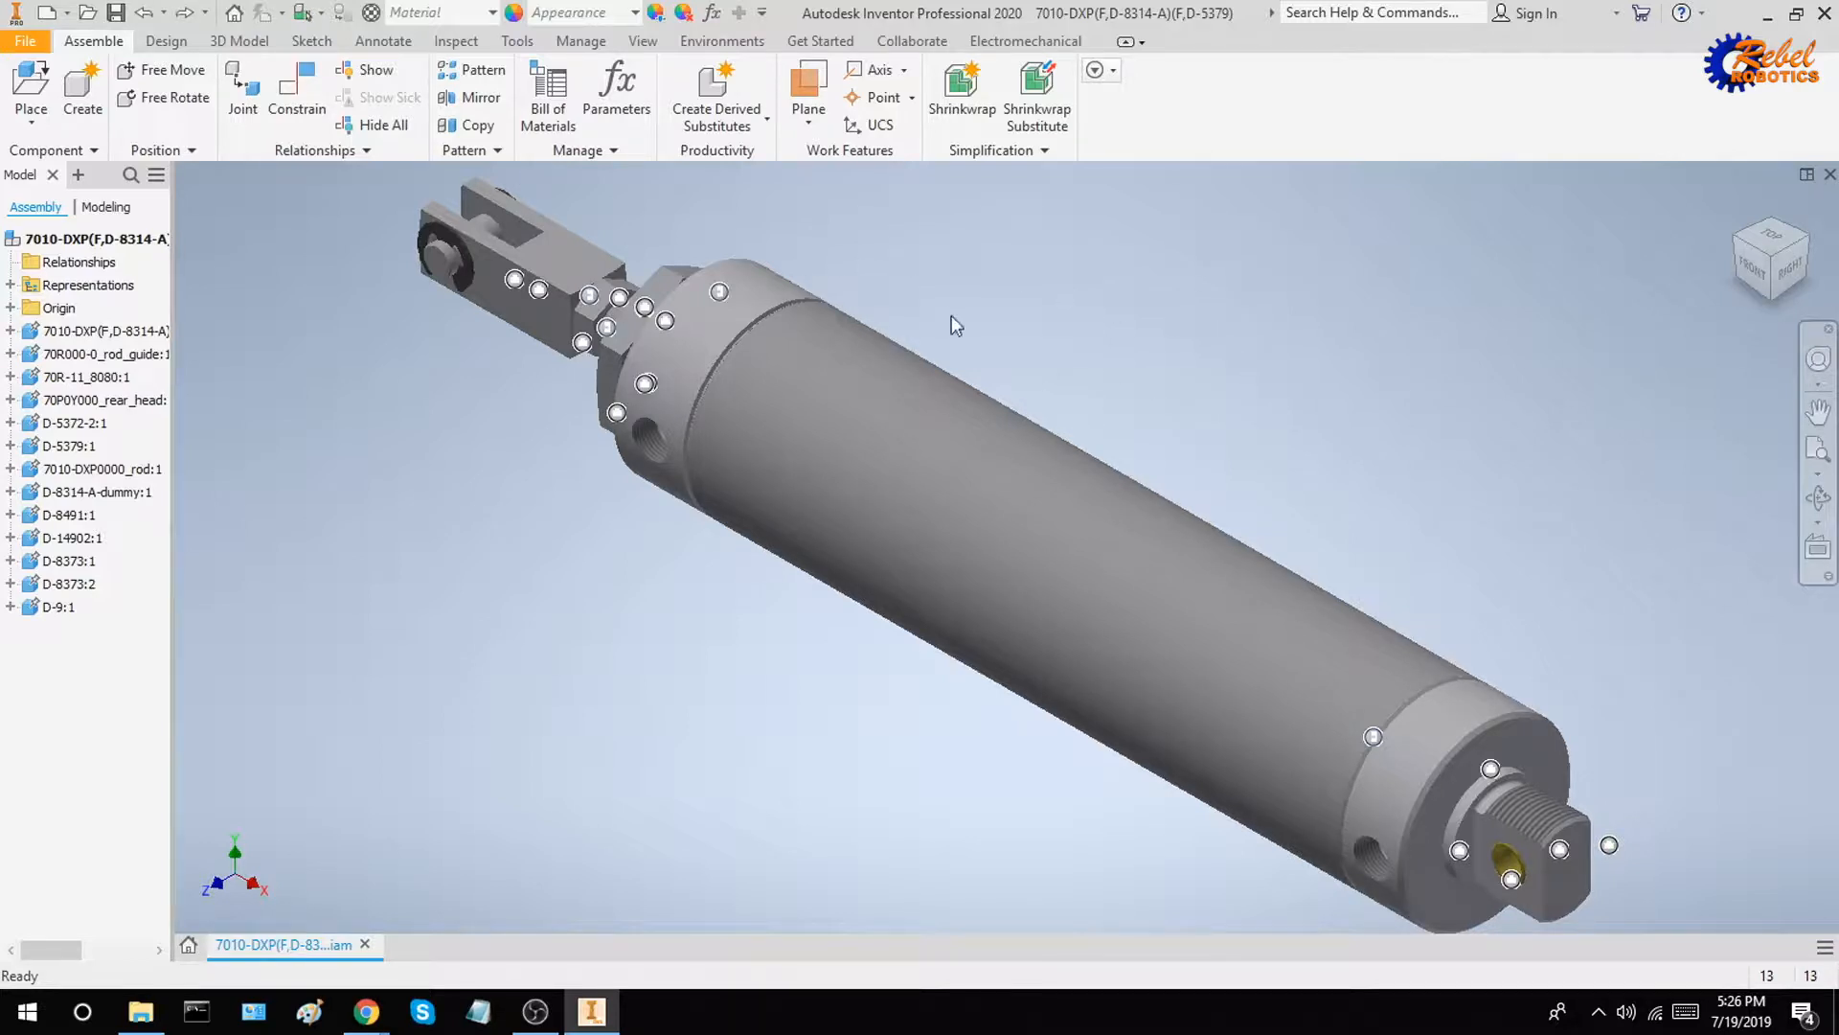
click(945, 378)
Switch to the AIS2019 folder in File Explorer and make two copies of the 7010-DXP(F,D-8314-A)(F,D-5379) assembly file
mouse_move(141, 1012)
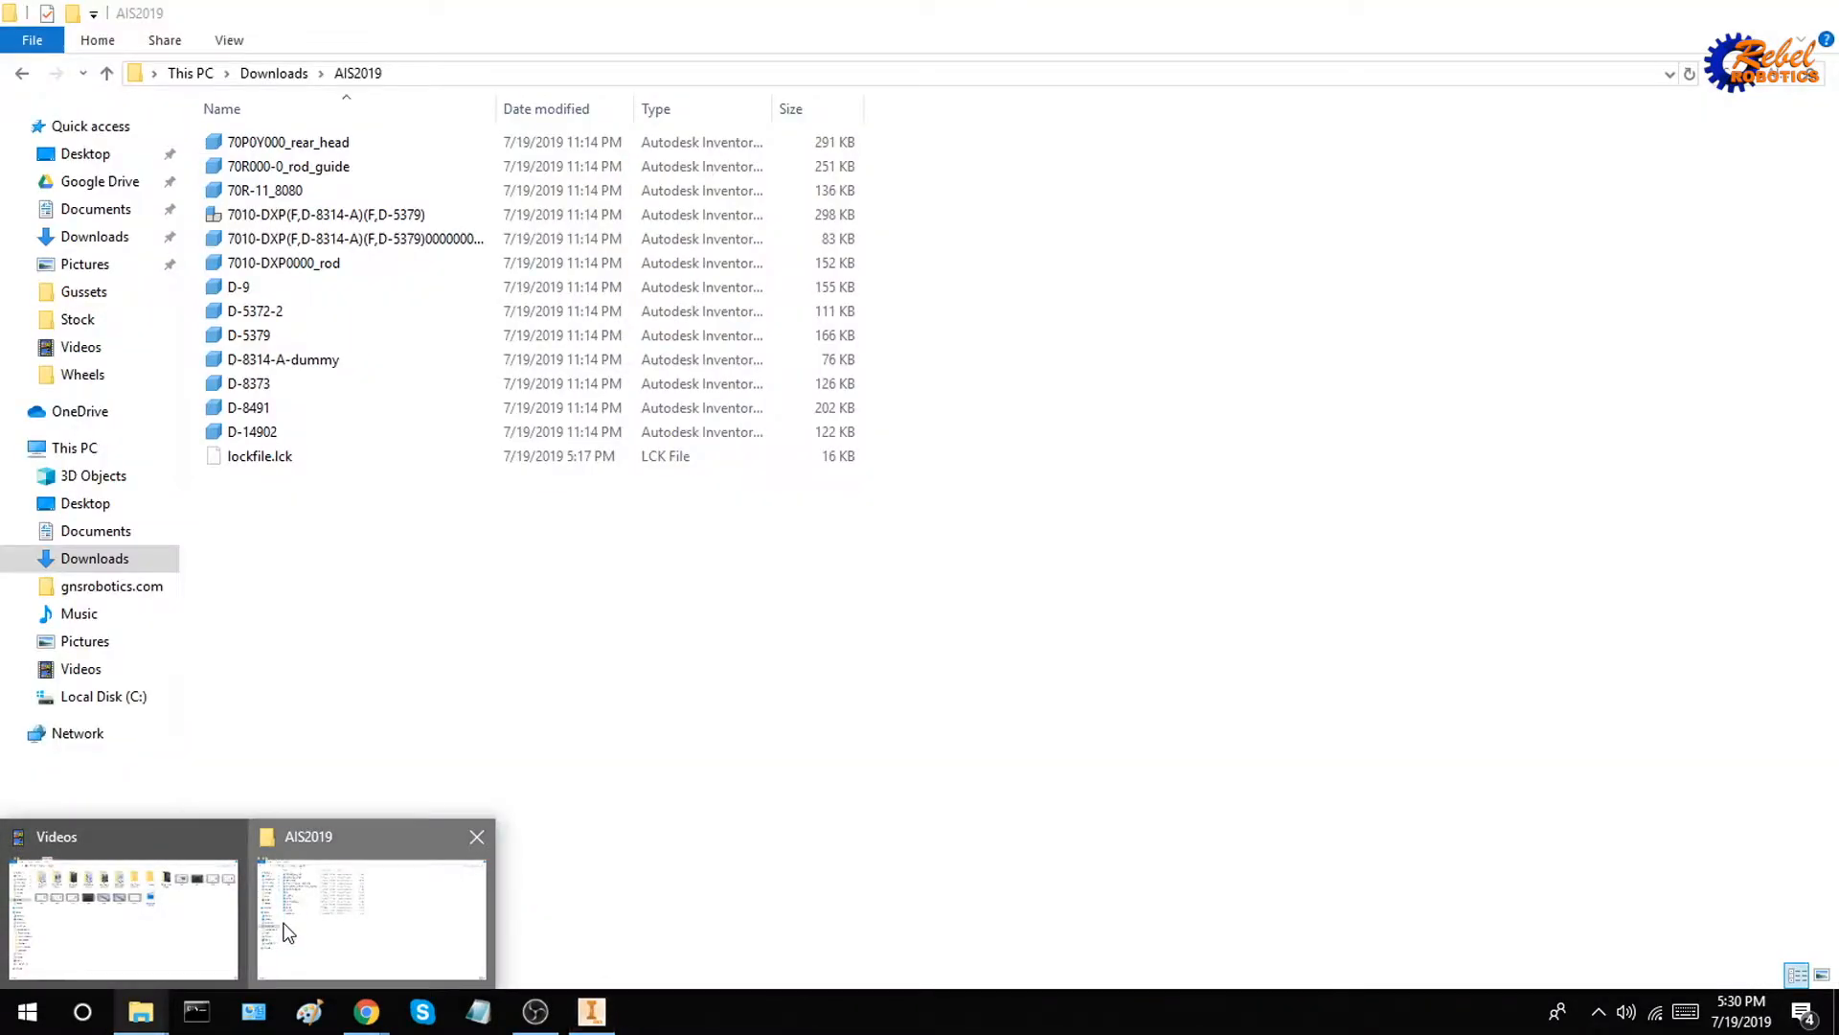
click(287, 931)
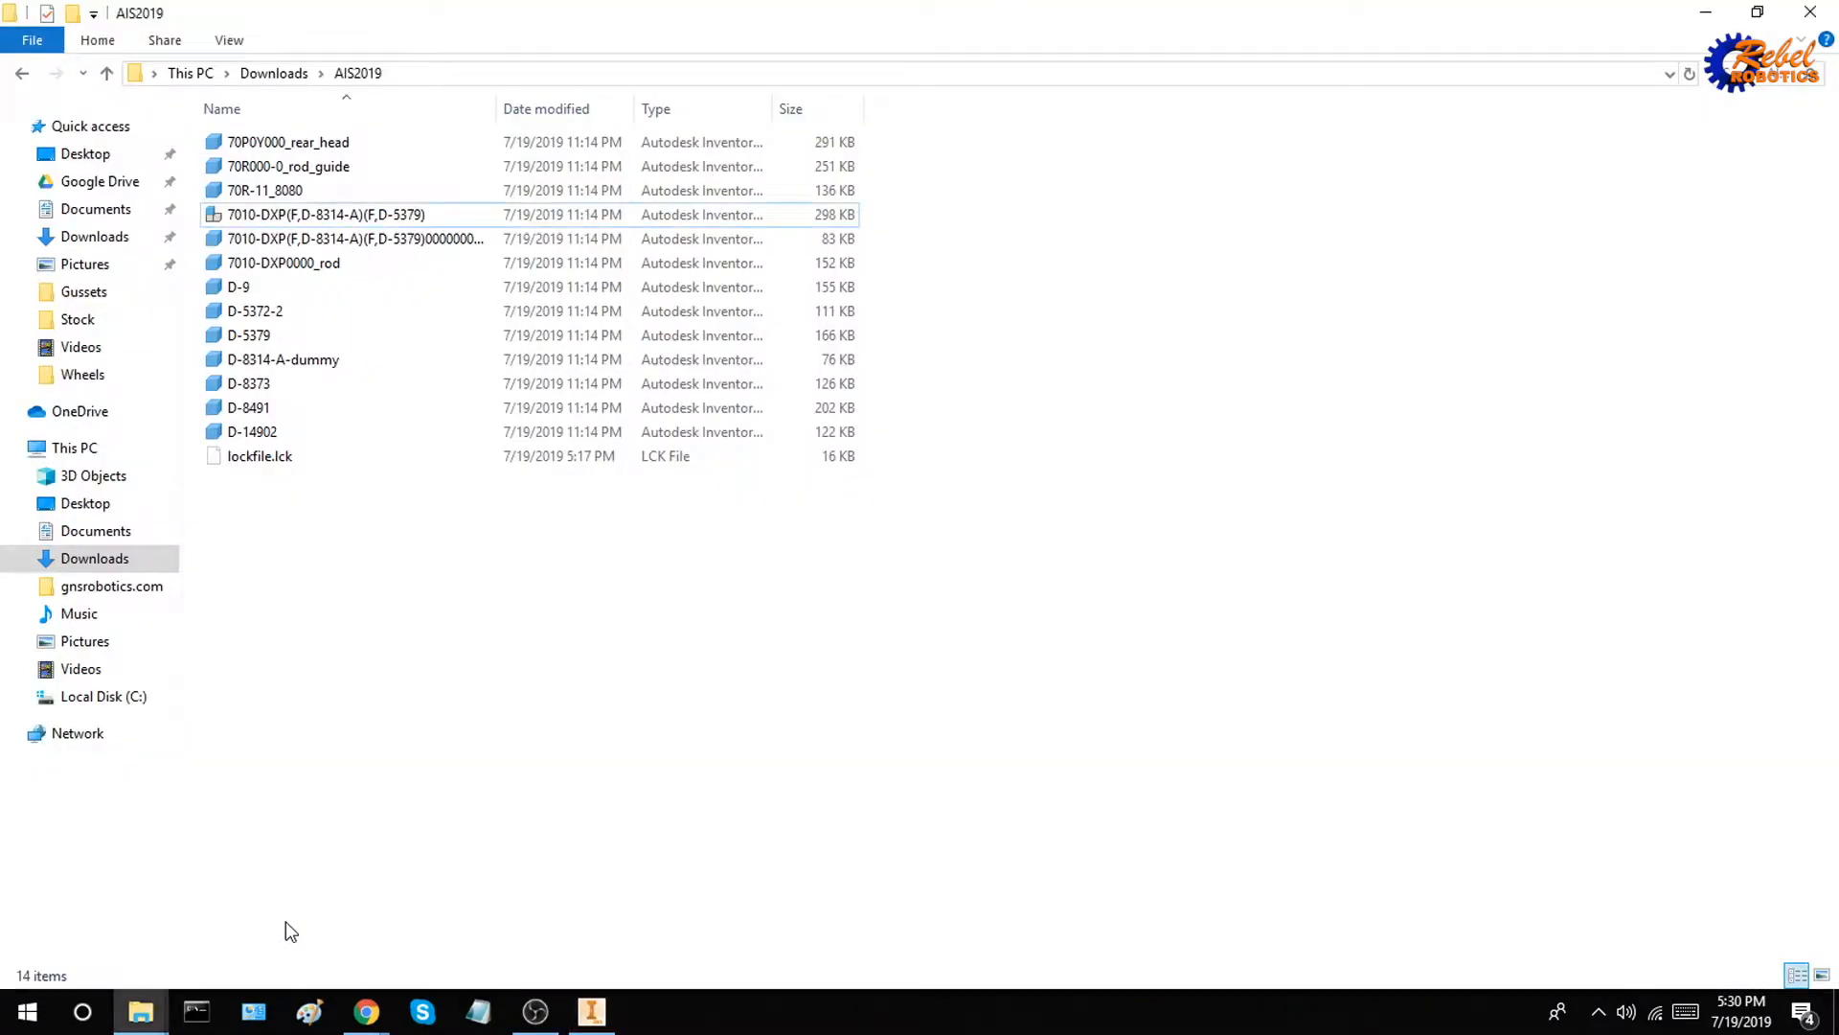
click(477, 213)
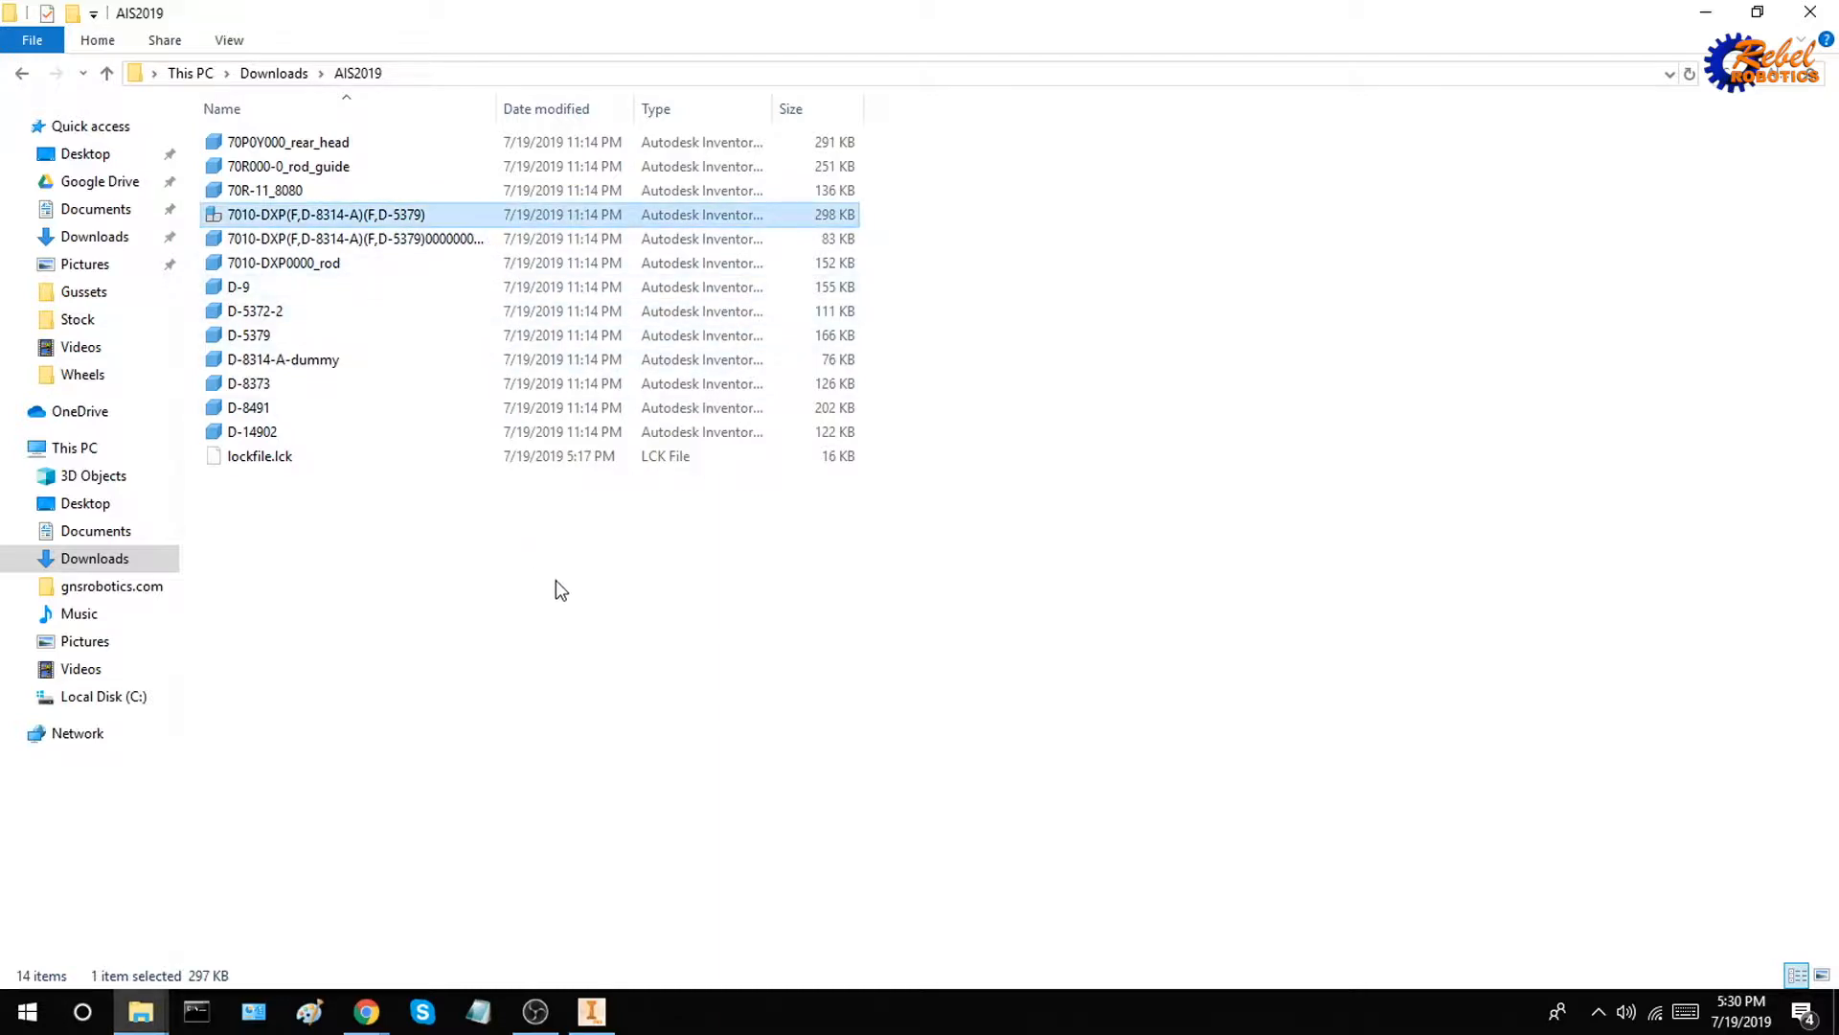
key(ctrl+v)
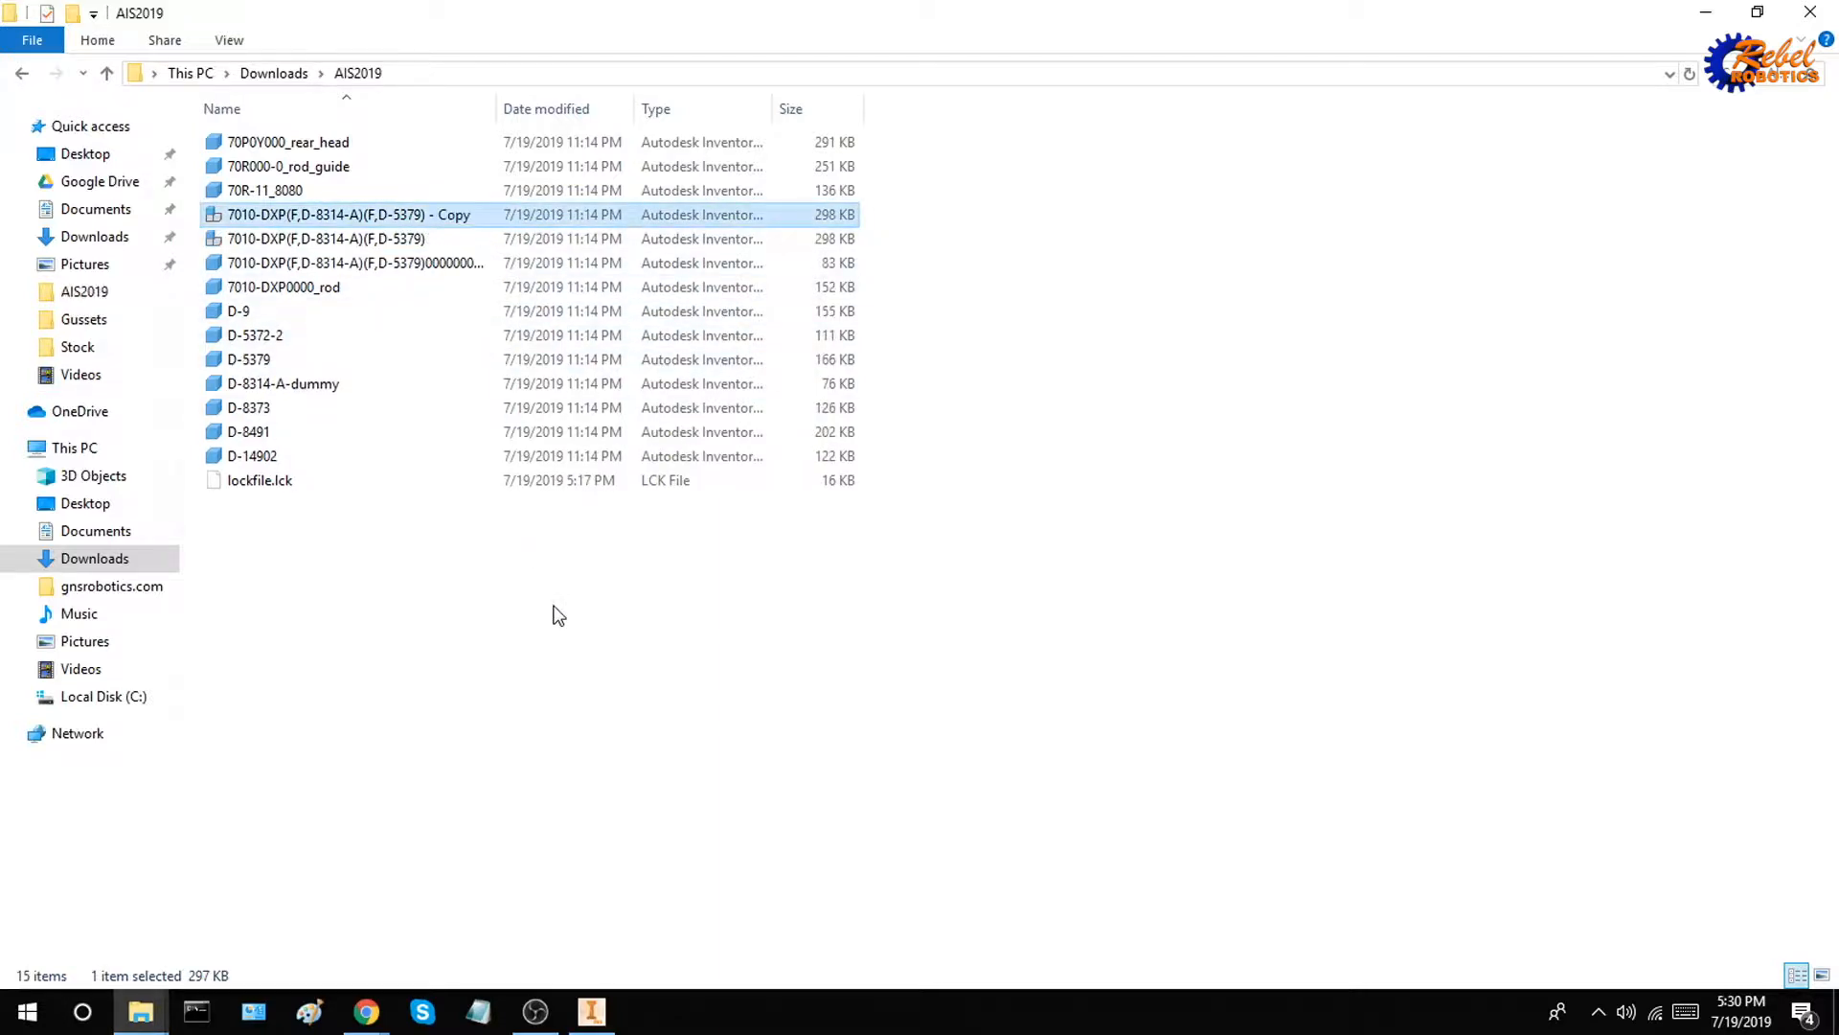
key(ctrl+v)
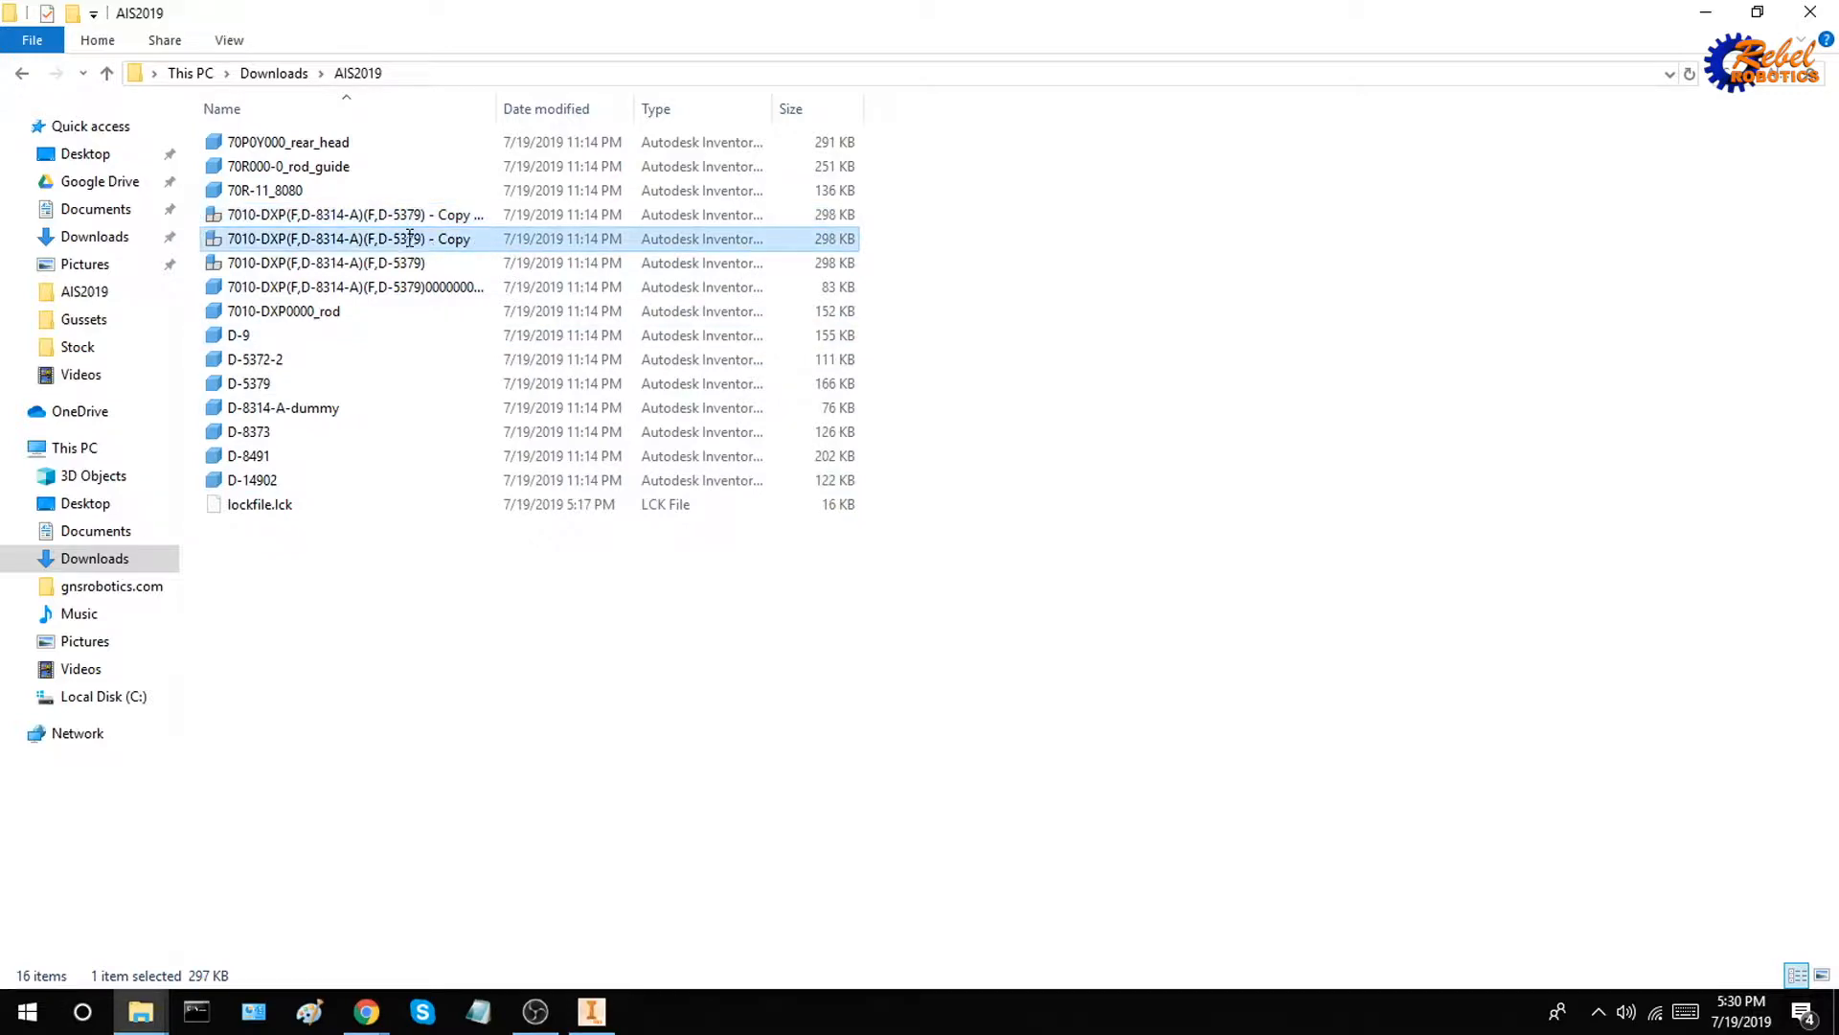
Rename the two copied assembly files as Piston Shaft and Piston Body
click(410, 237)
text(Piston)
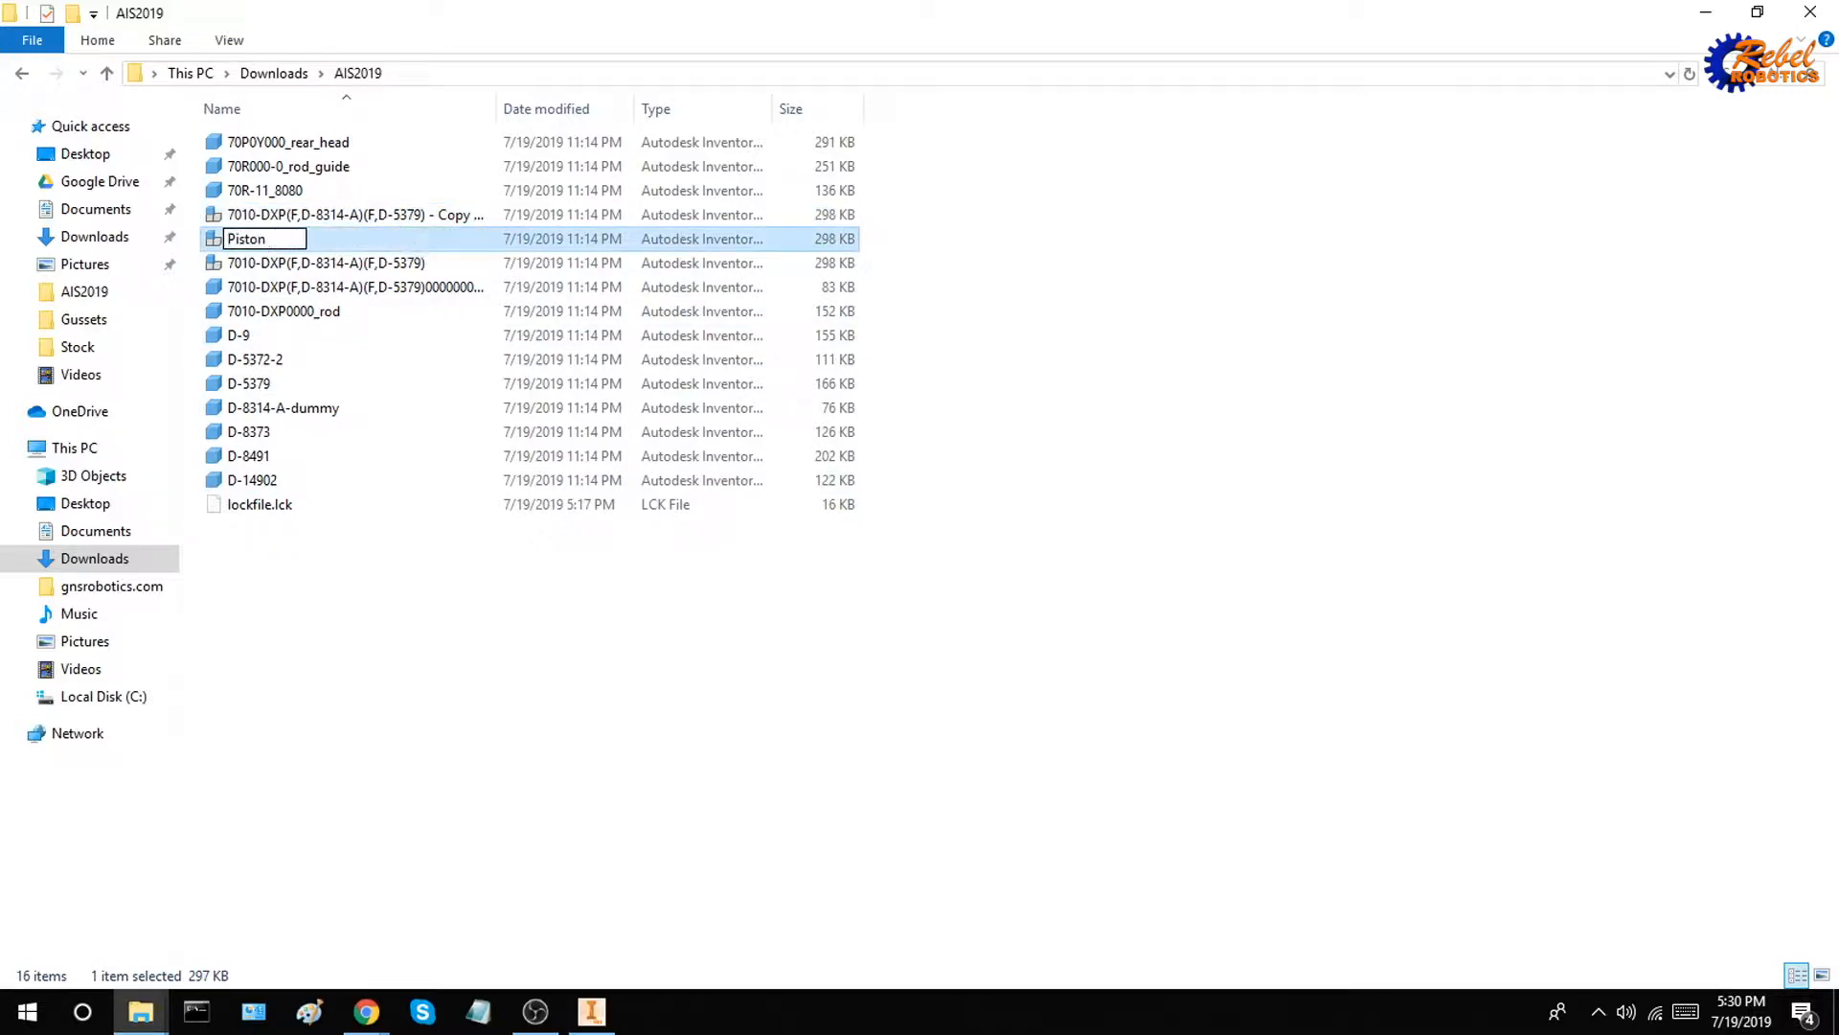
text( Shaft)
key(shift+Tab)
text(Pi)
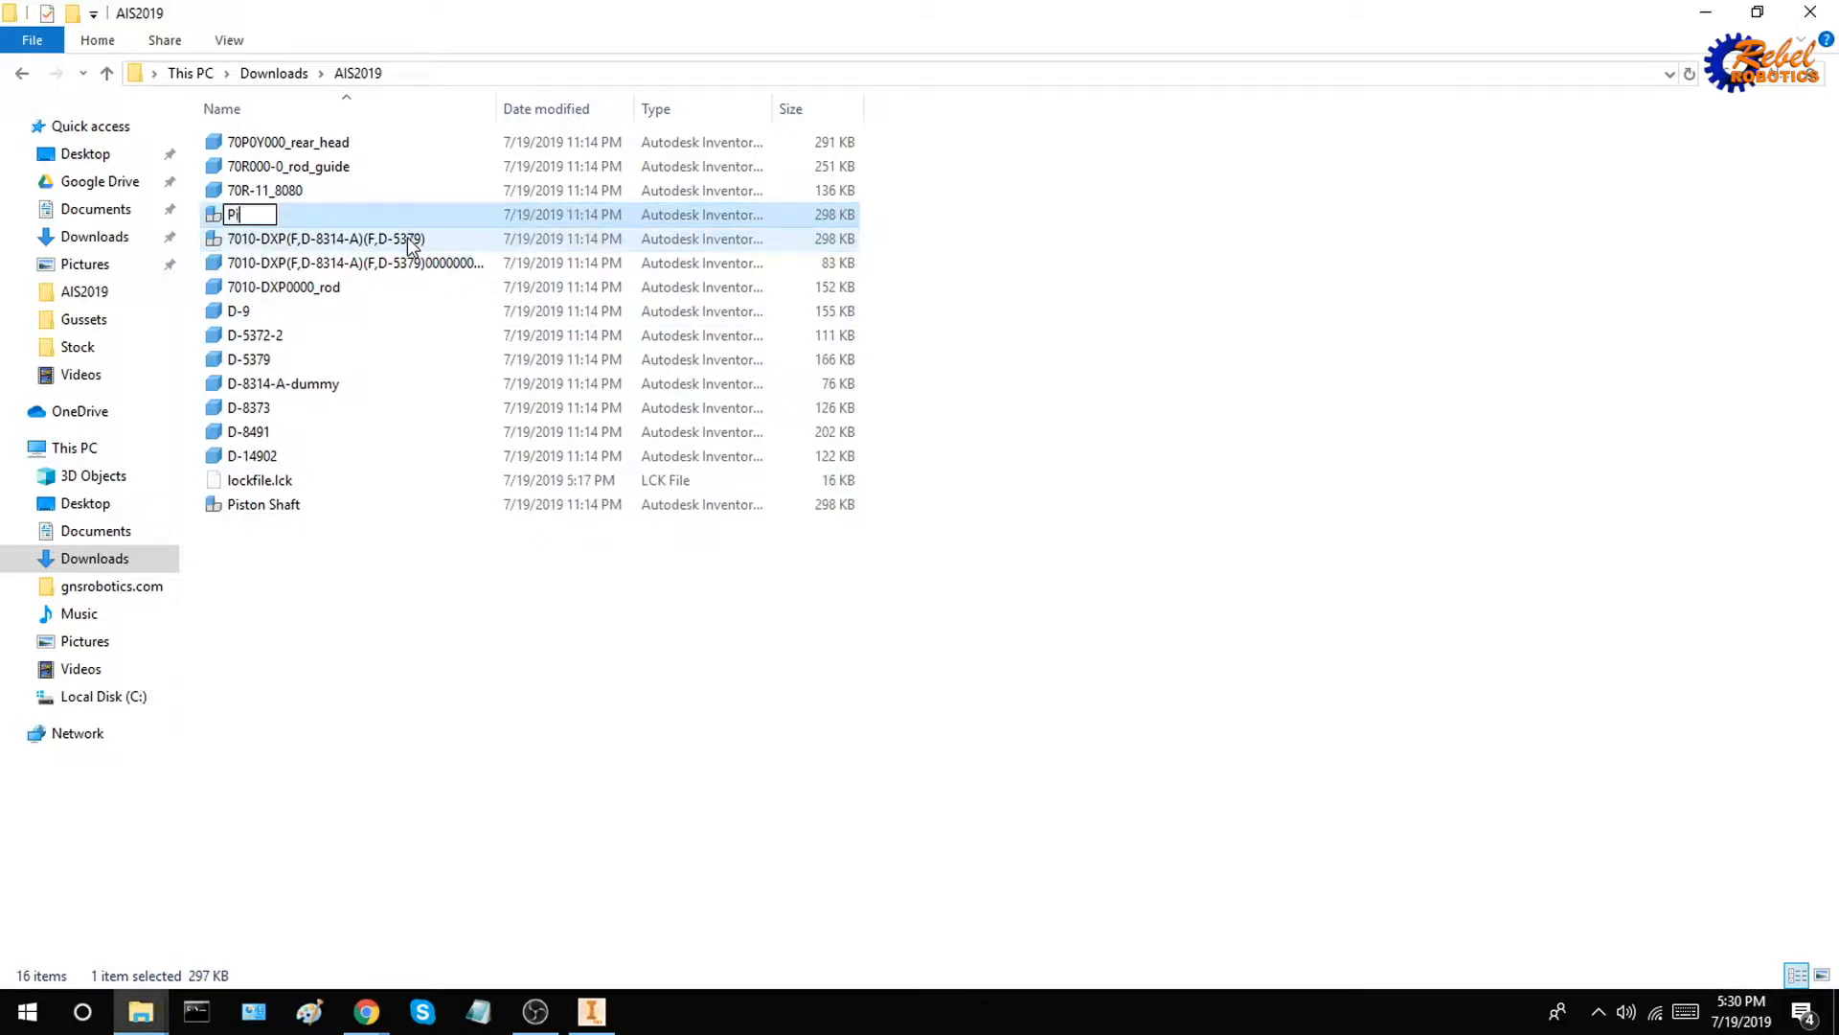
text(ston Body)
key(Return)
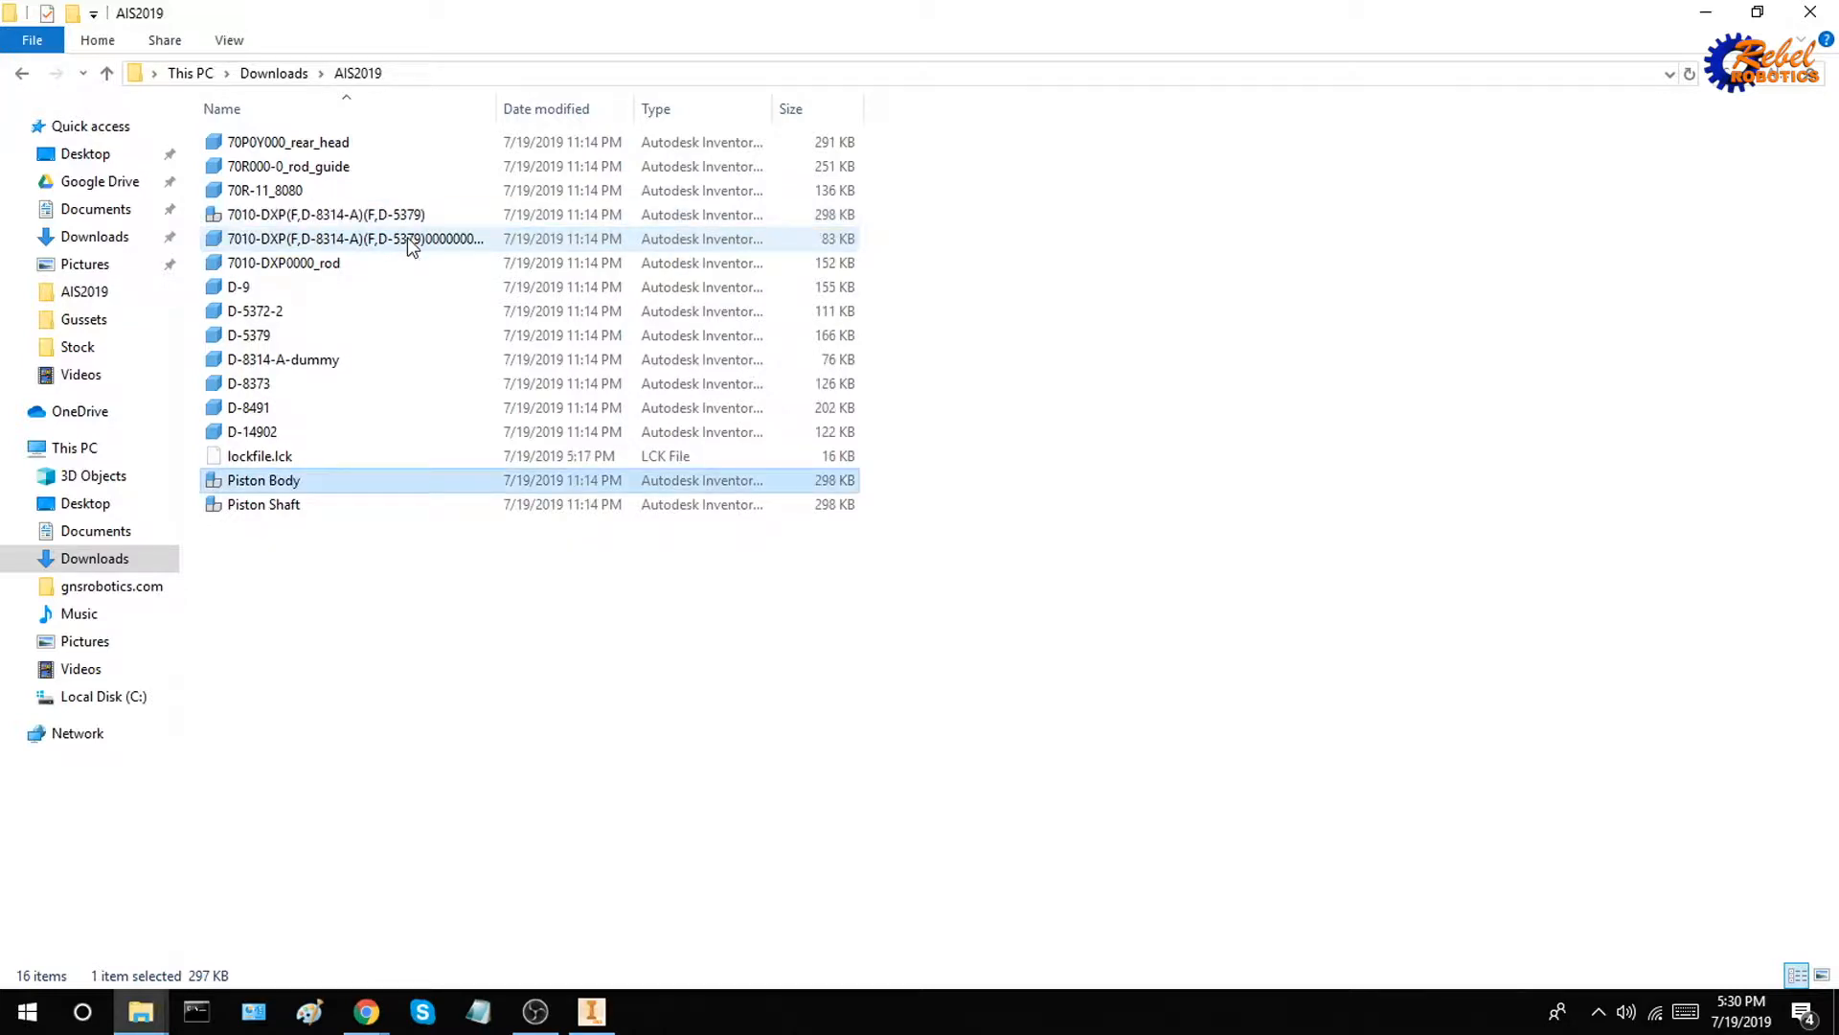
click(372, 760)
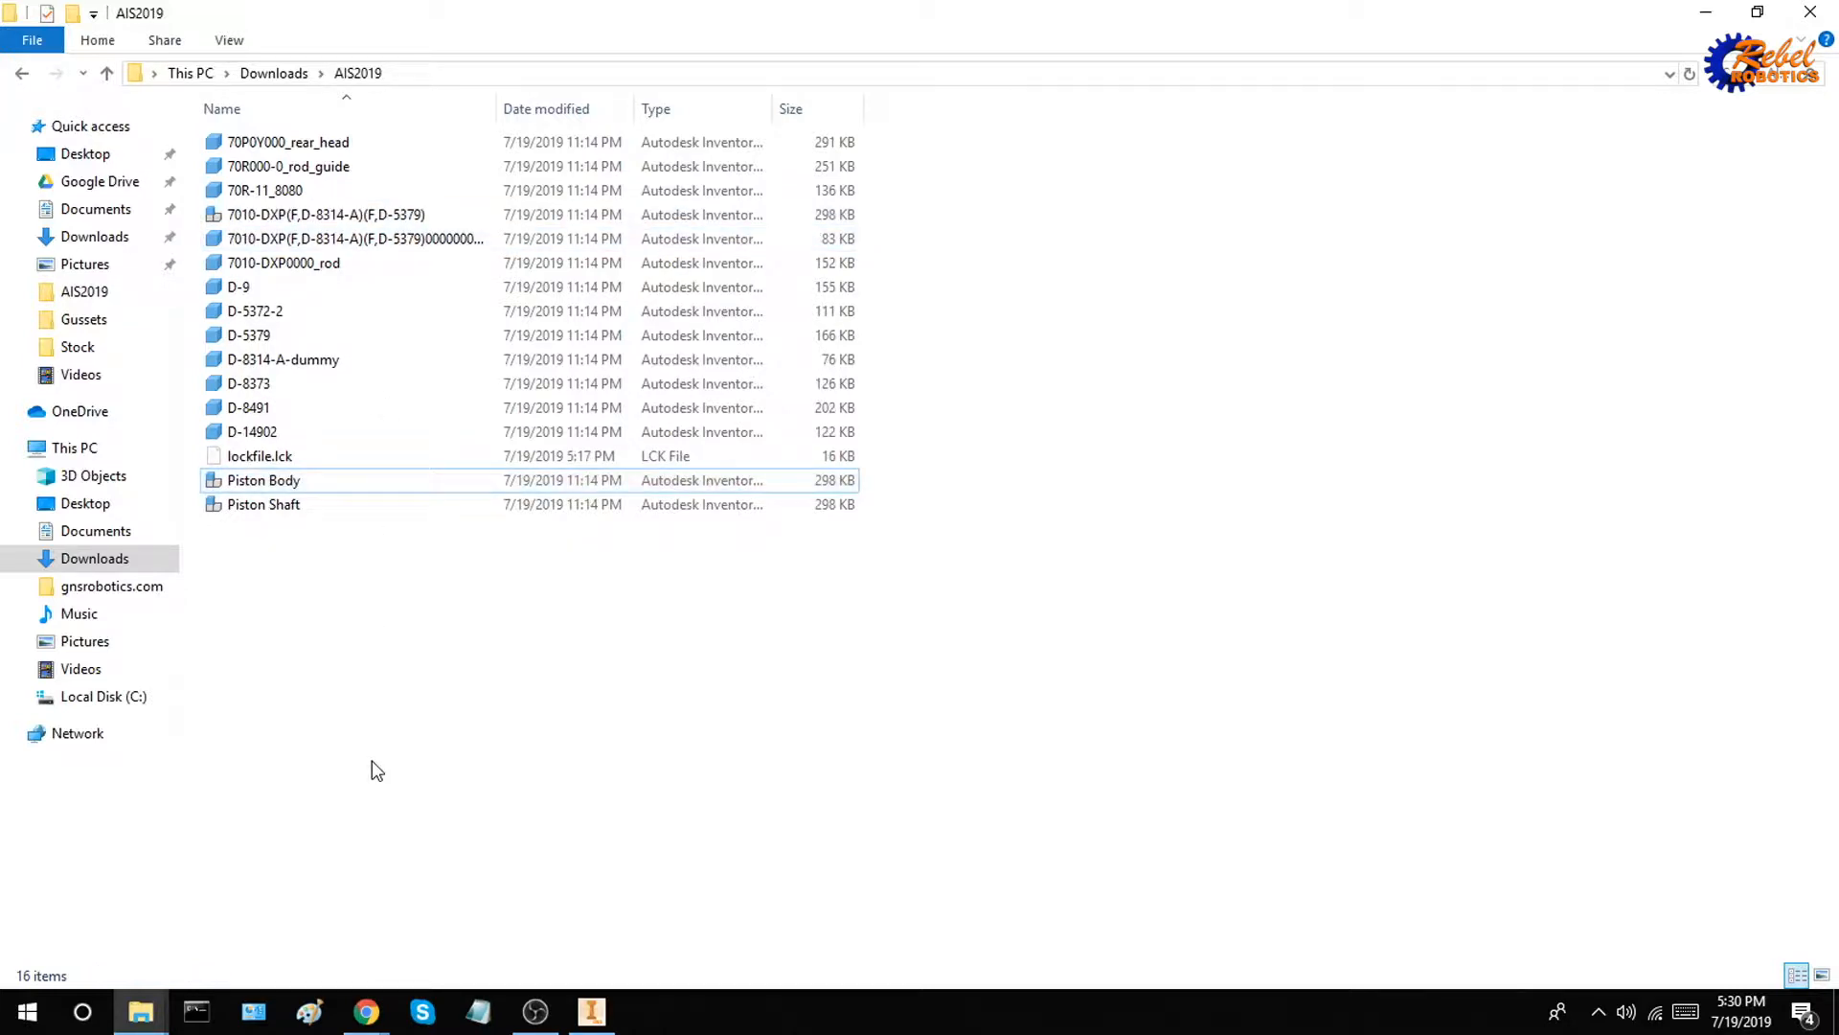
Switch to Inventor, open both the Piston Body and Piston Shaft assemblies from the AIS2019 folder, and bring Piston Body to the front
click(592, 1011)
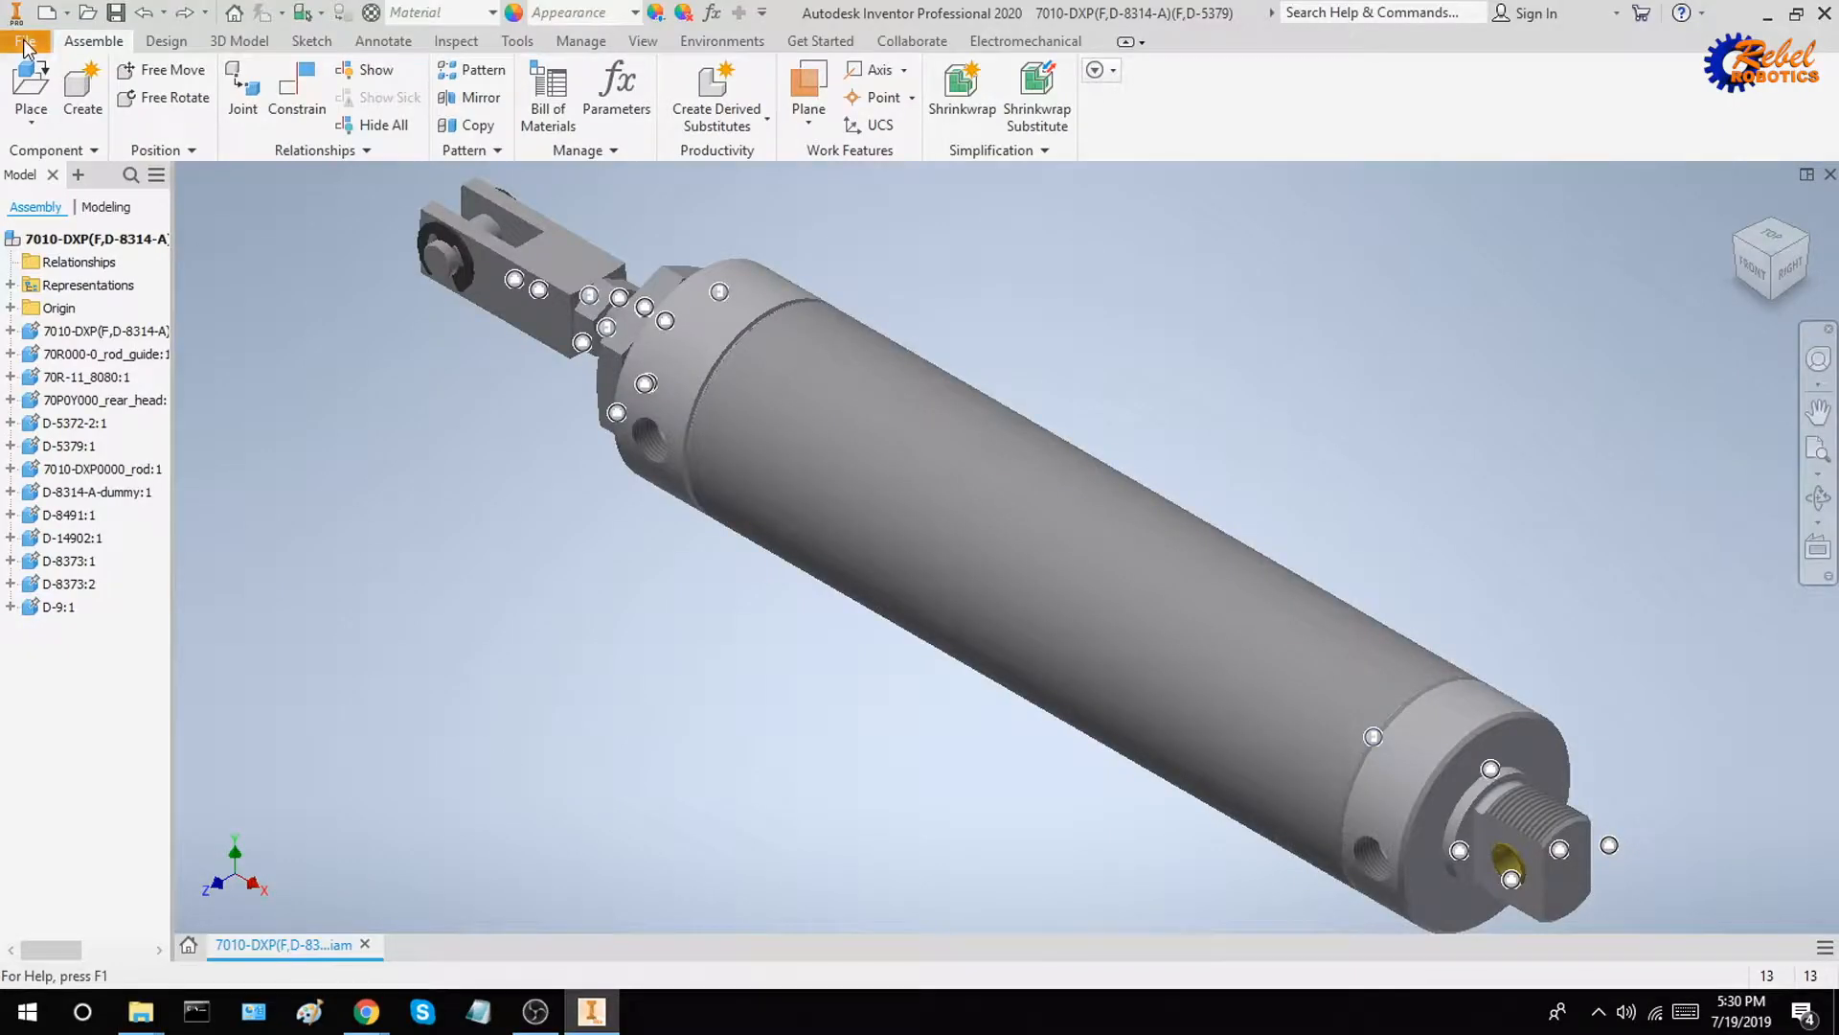
click(25, 40)
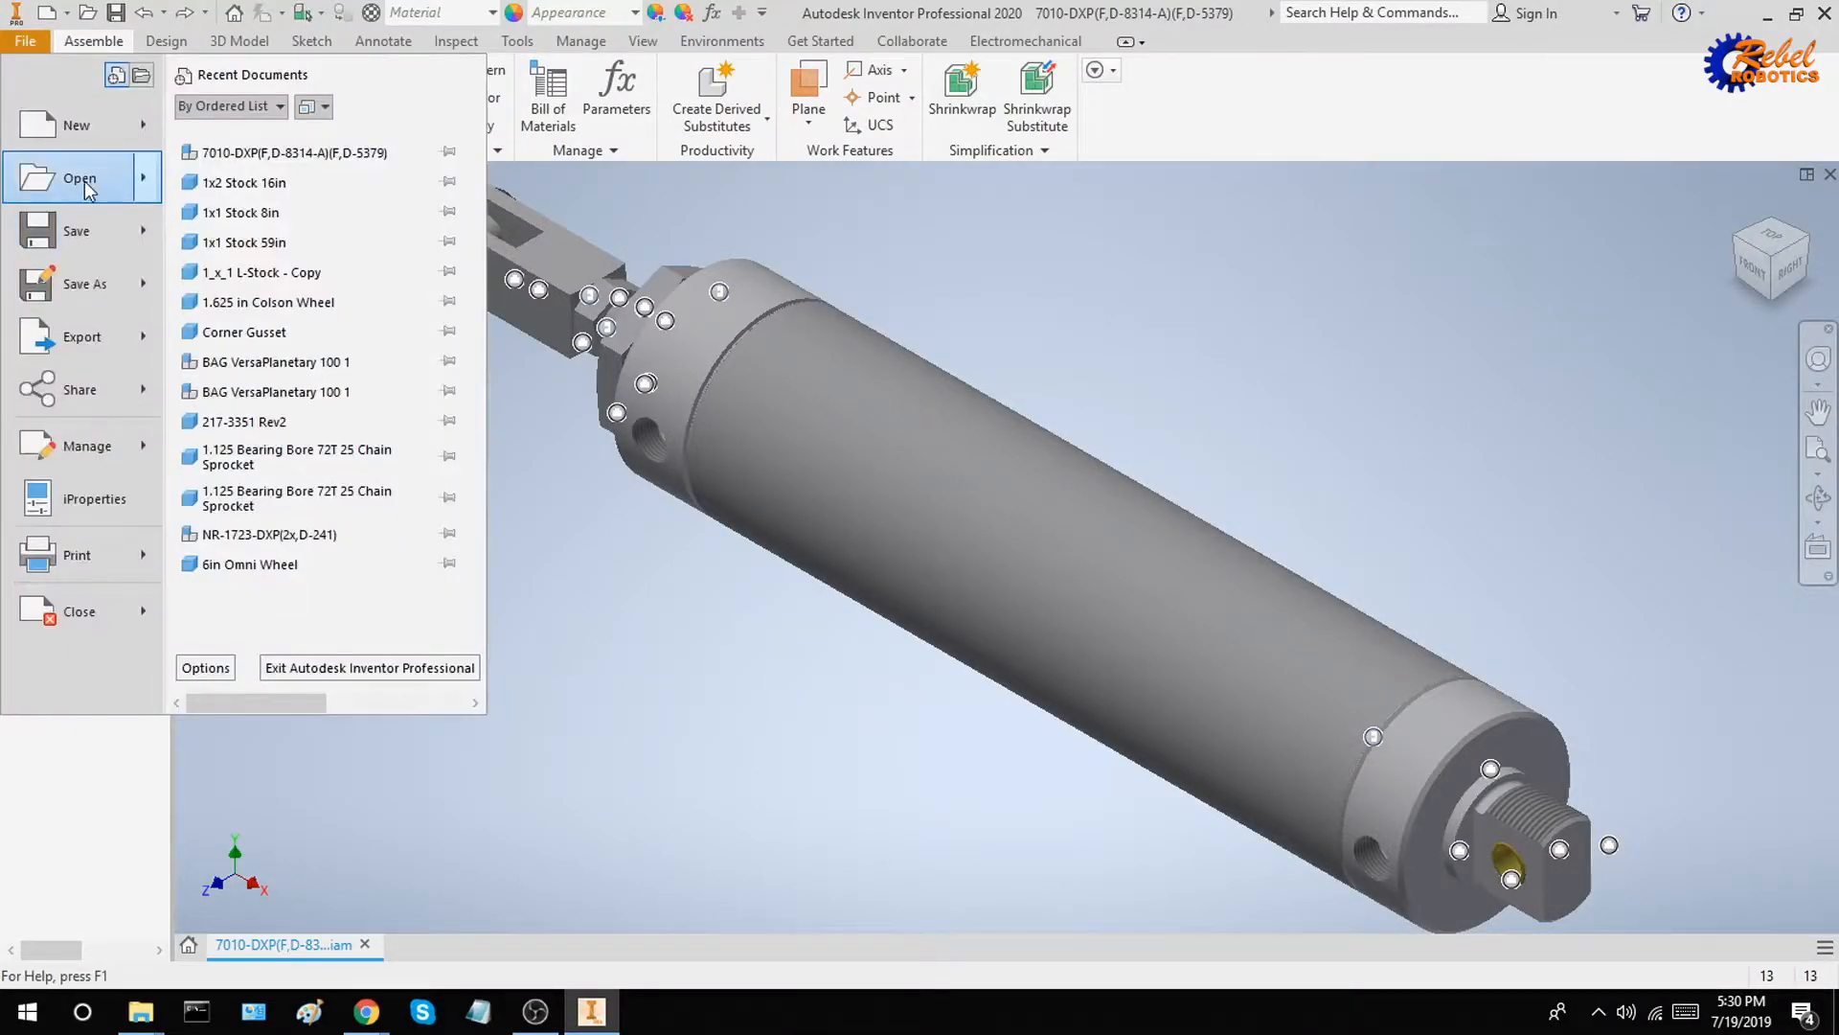
click(80, 178)
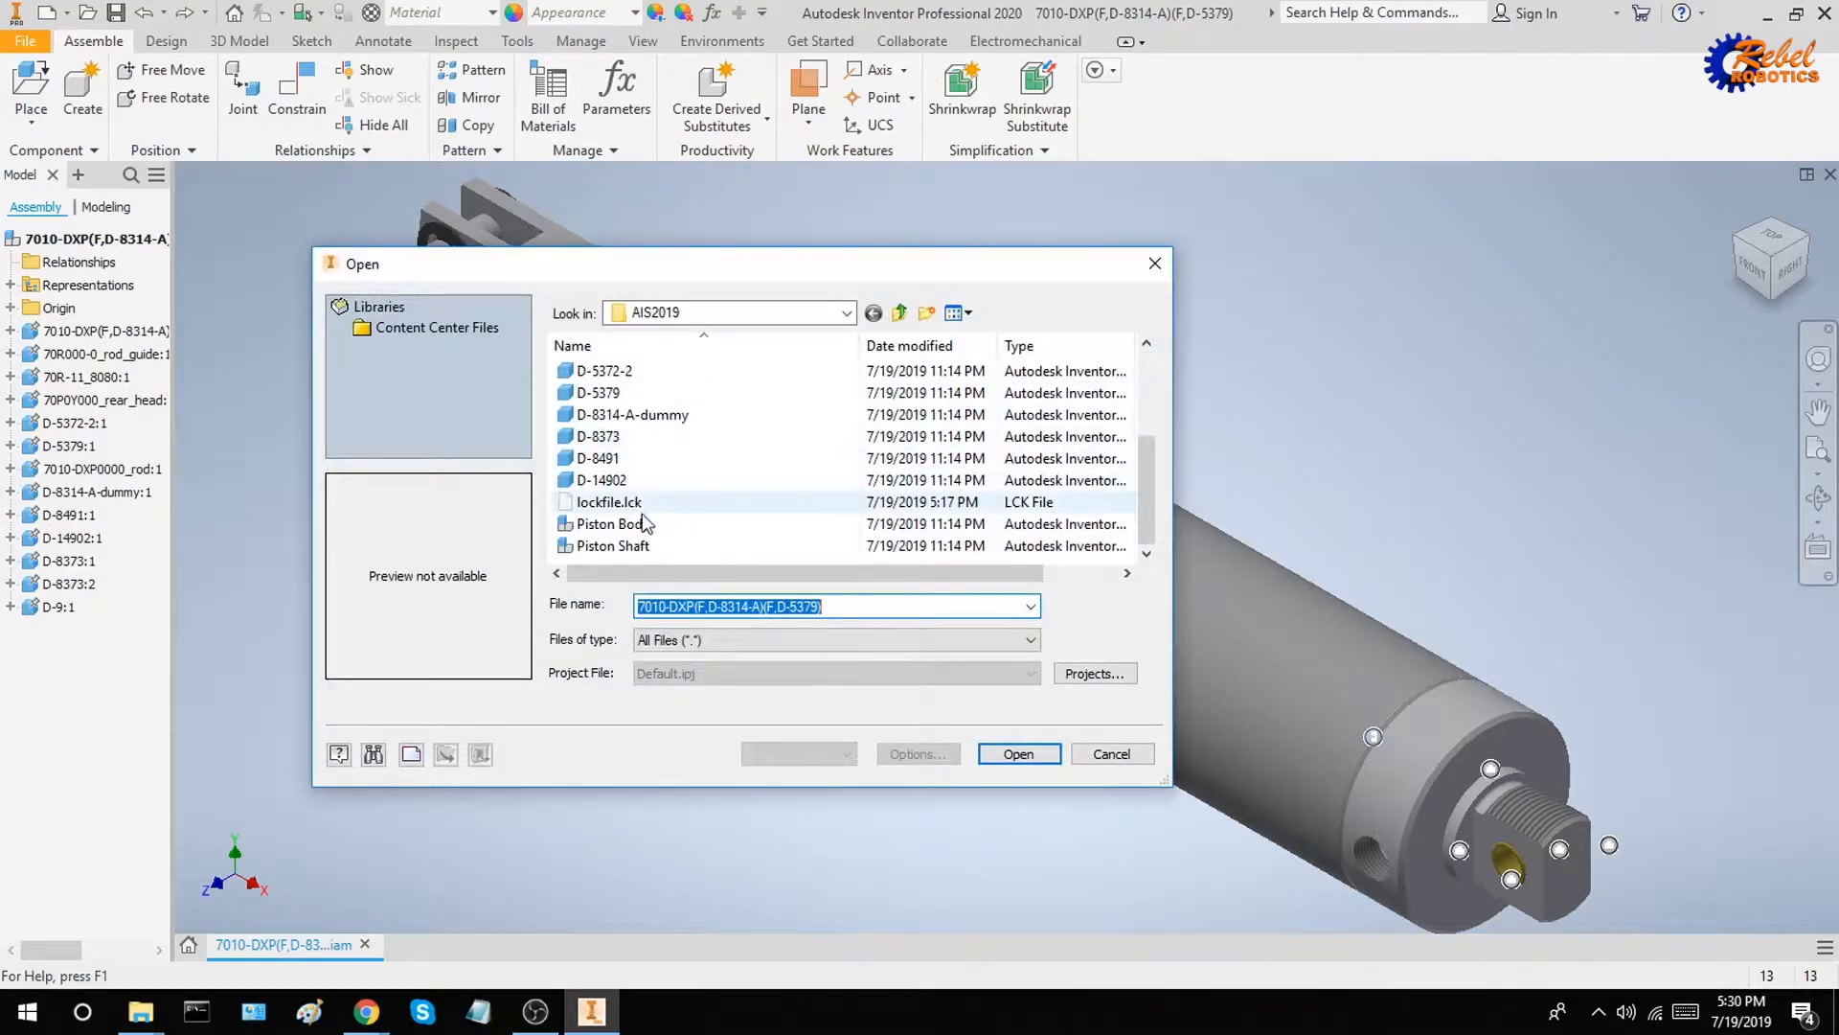
click(642, 523)
ctrl+click(633, 545)
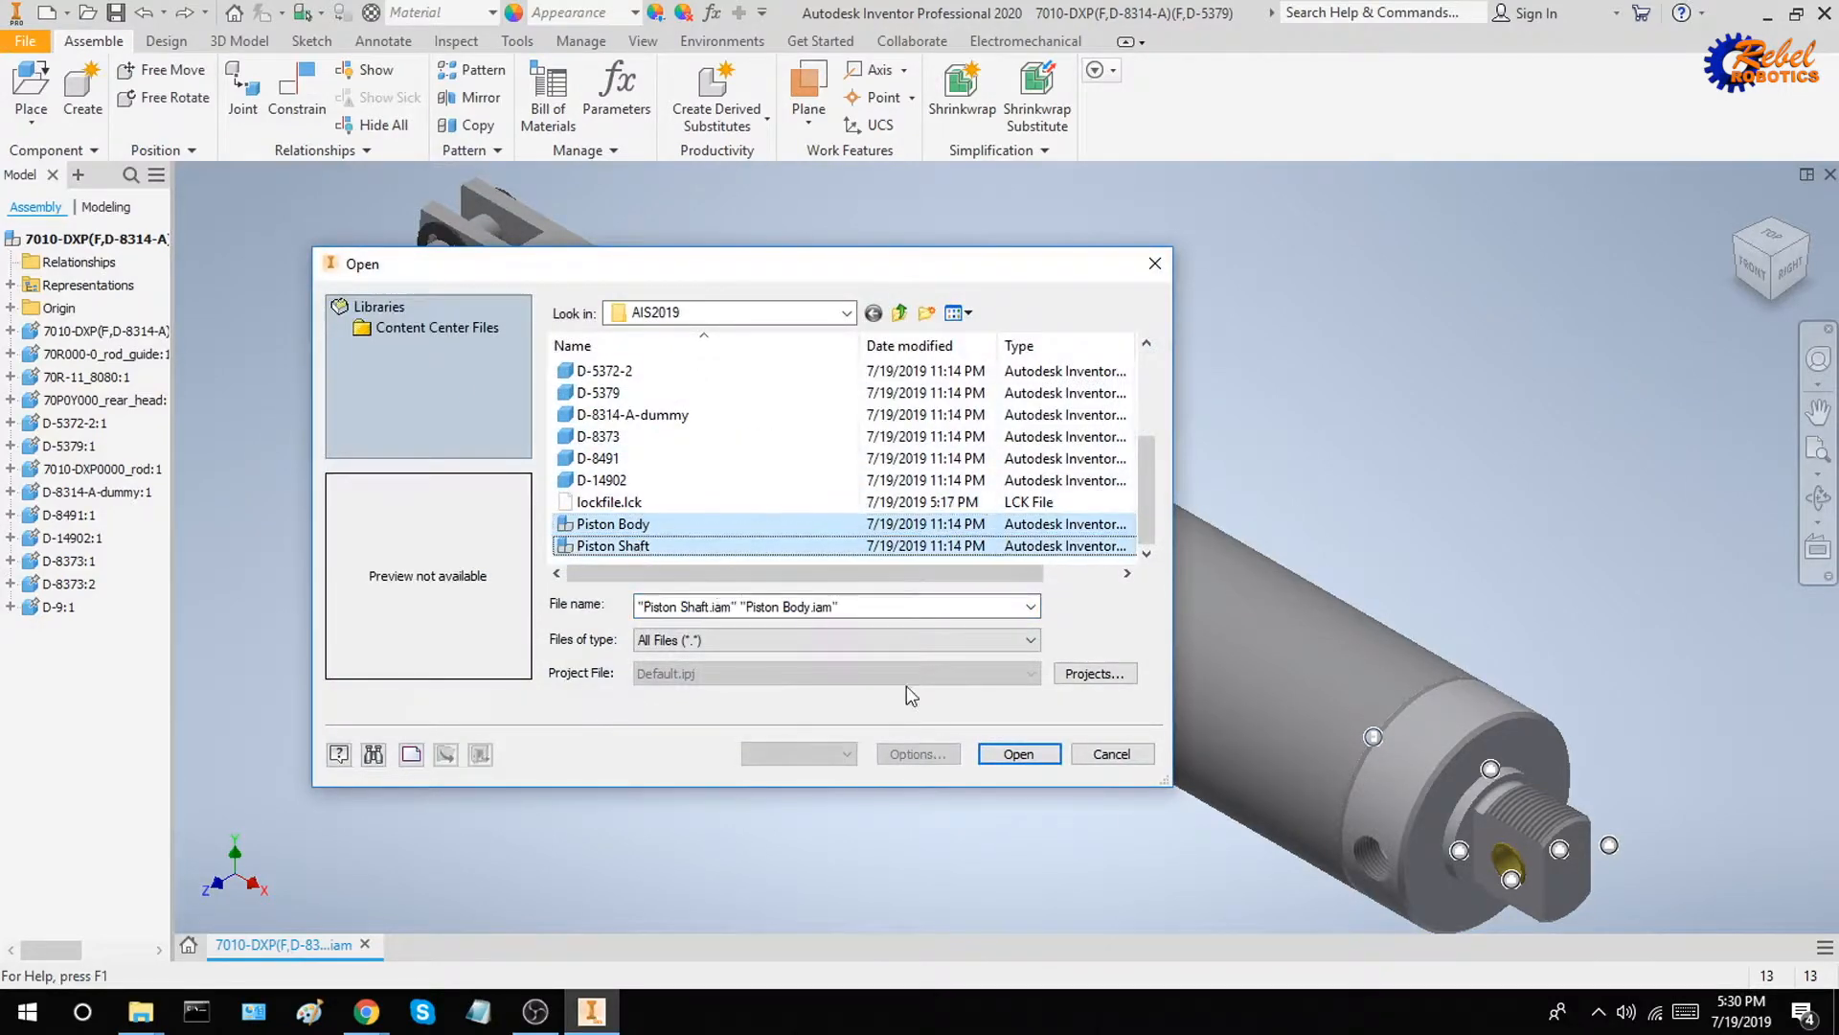
click(1017, 754)
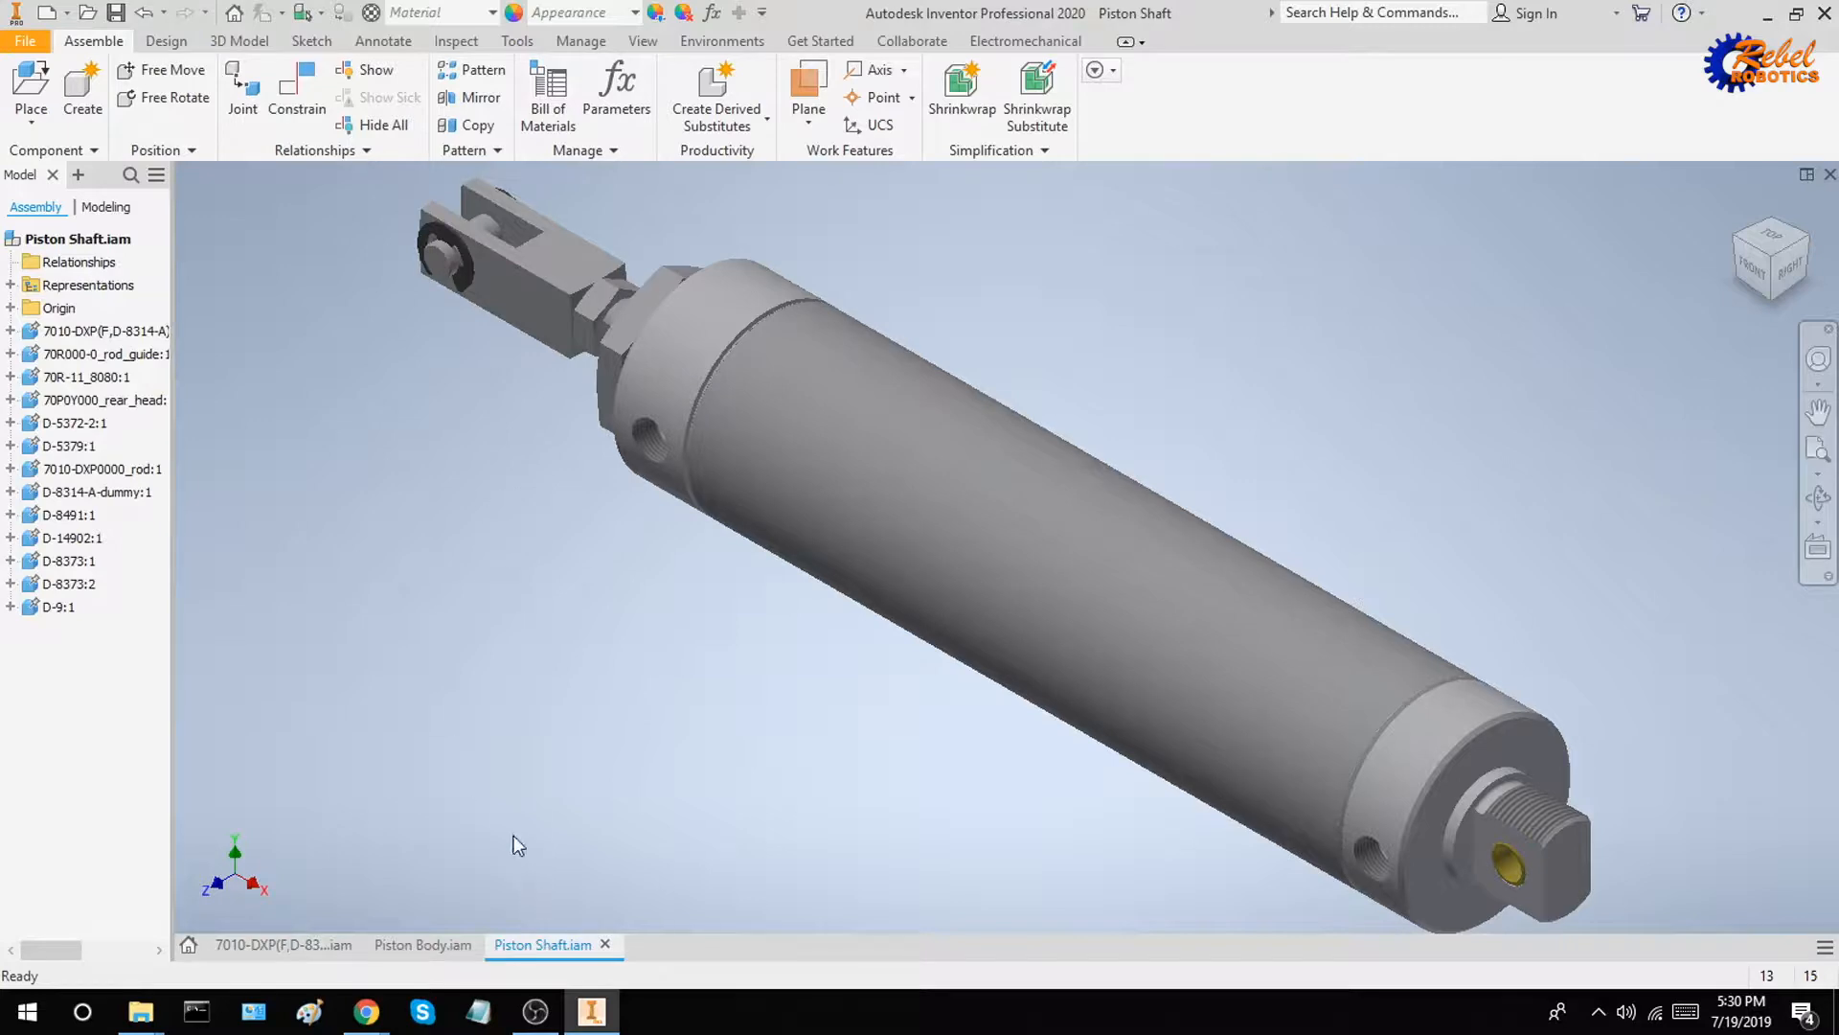
click(436, 948)
click(533, 946)
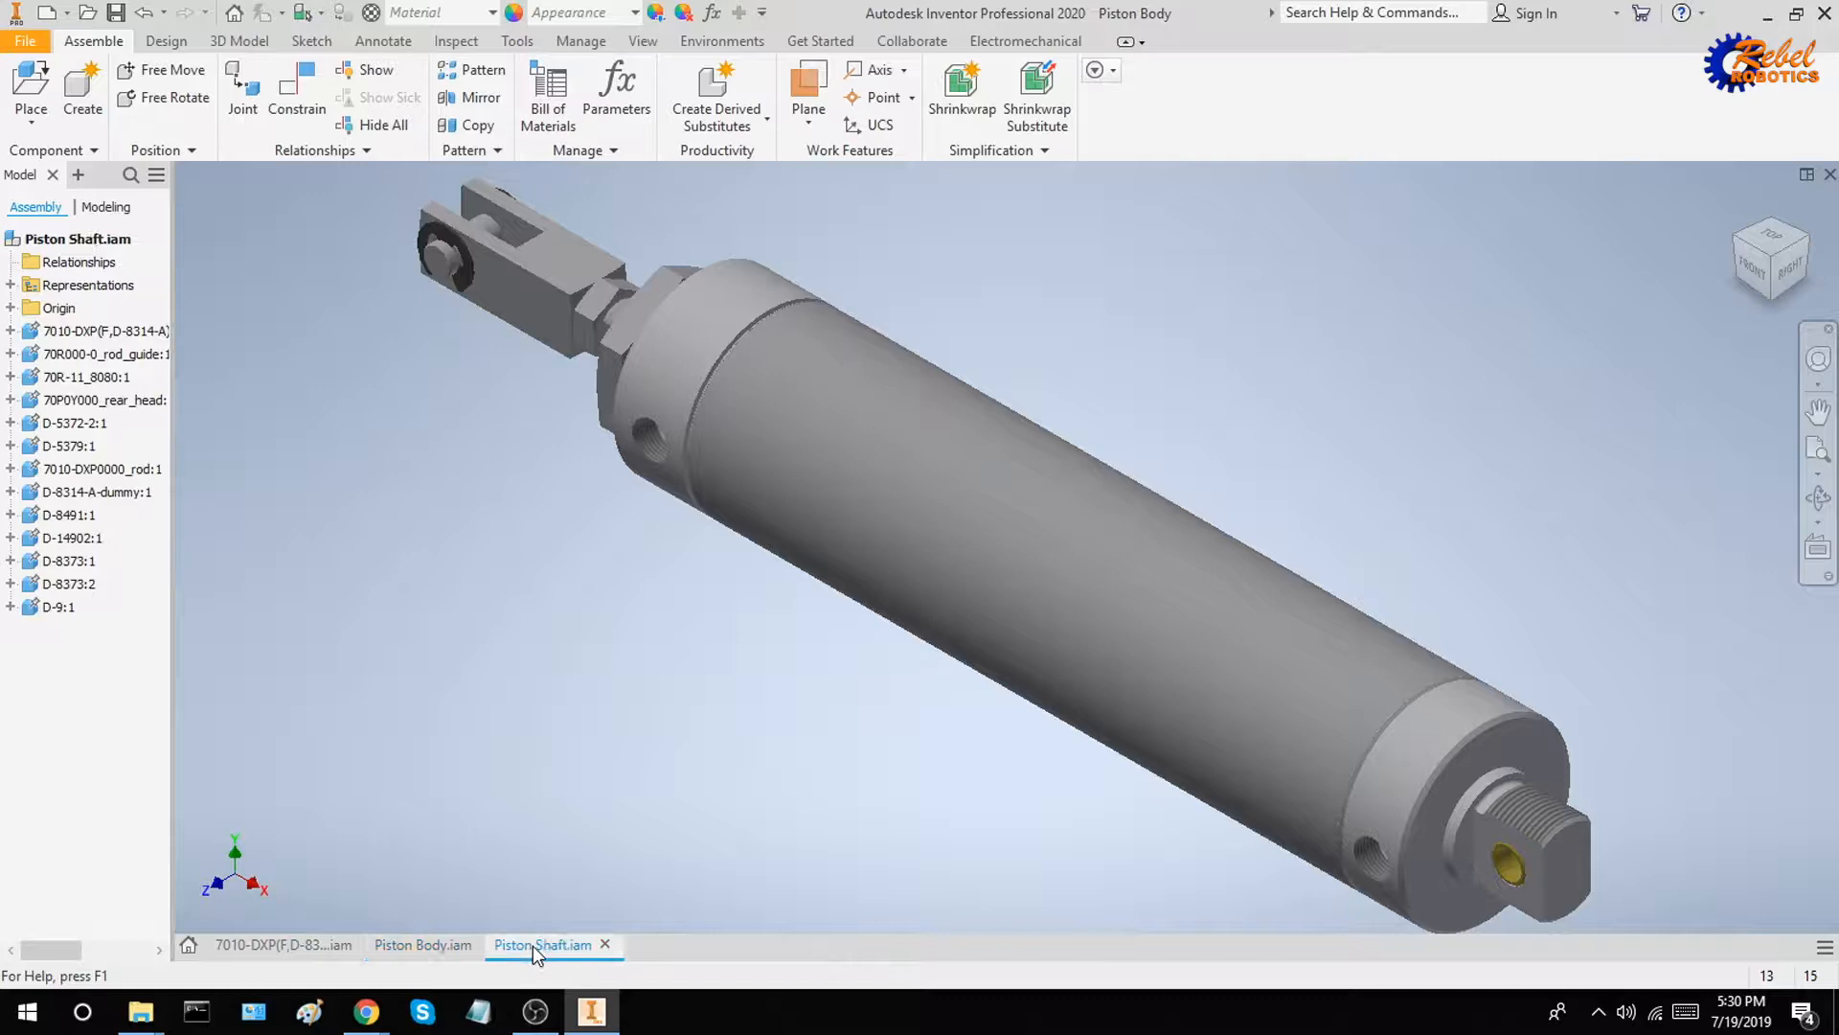
click(453, 944)
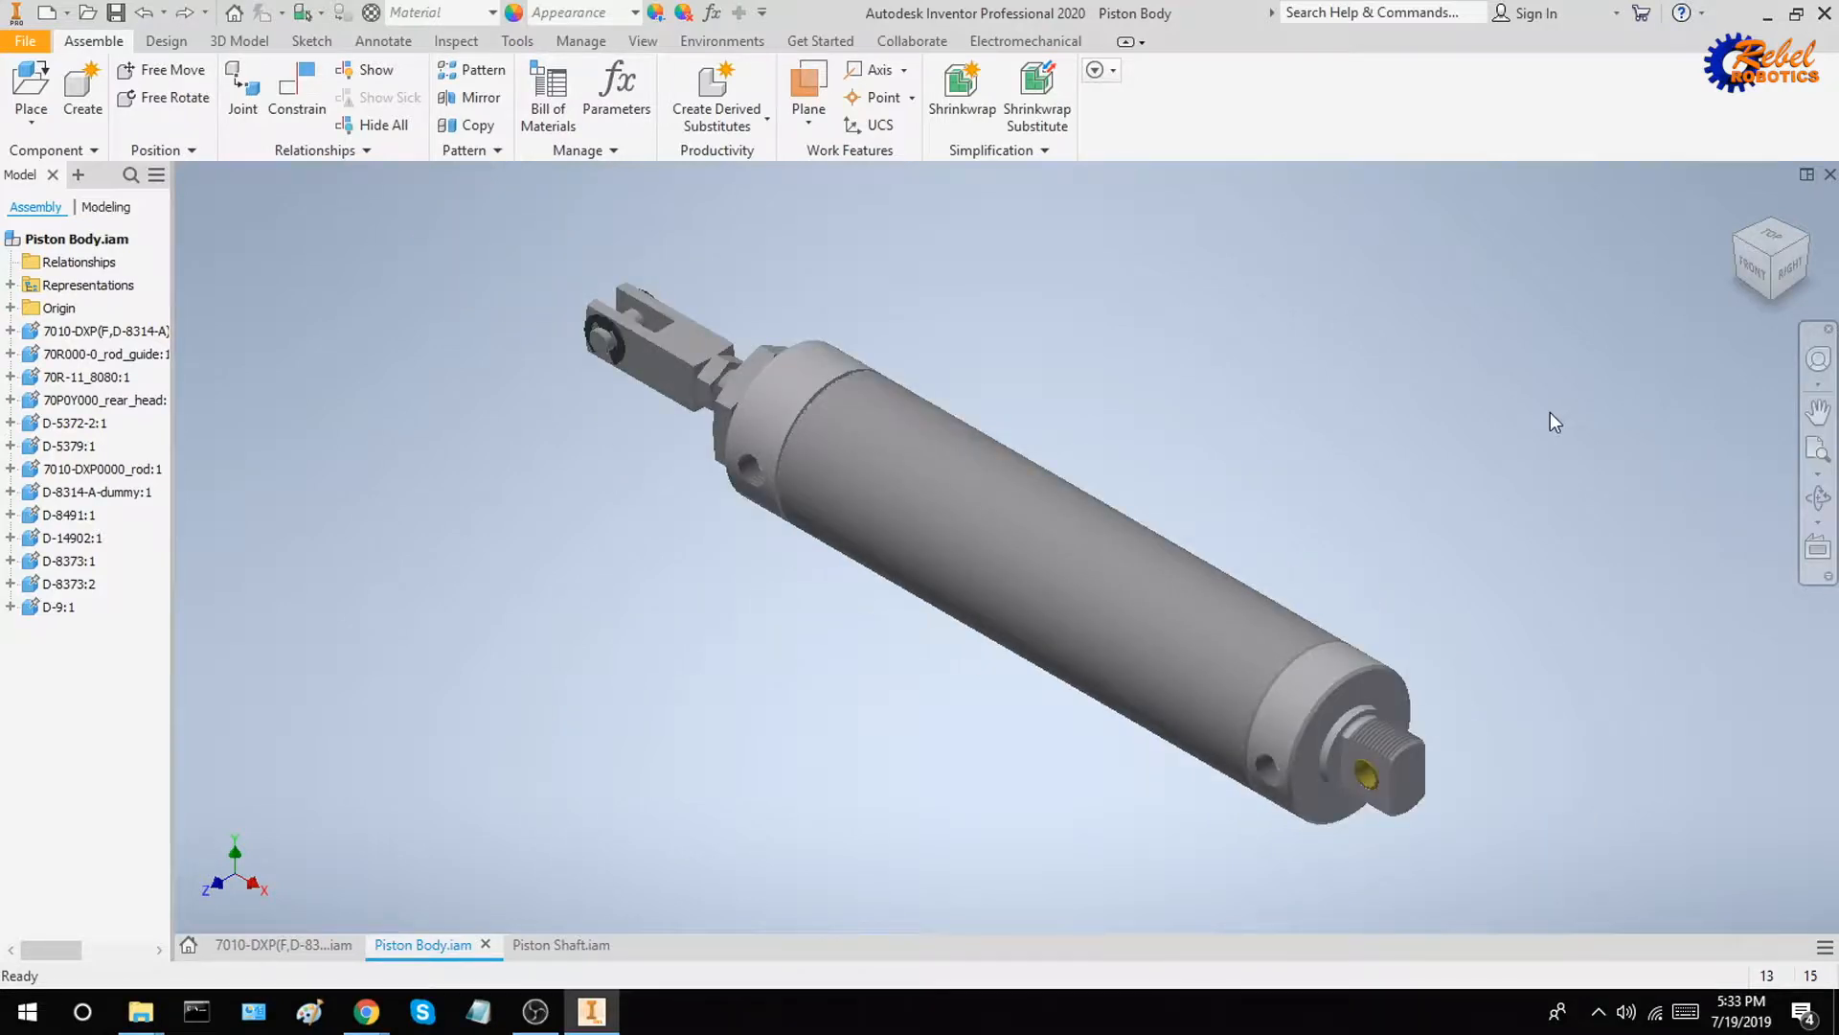
Delete the rod clevis D-8491, its pin D-14902 and both D-8373 retaining clips from the Piston Body assembly
shift+middle_drag(1367, 440, 1452, 442)
click(558, 353)
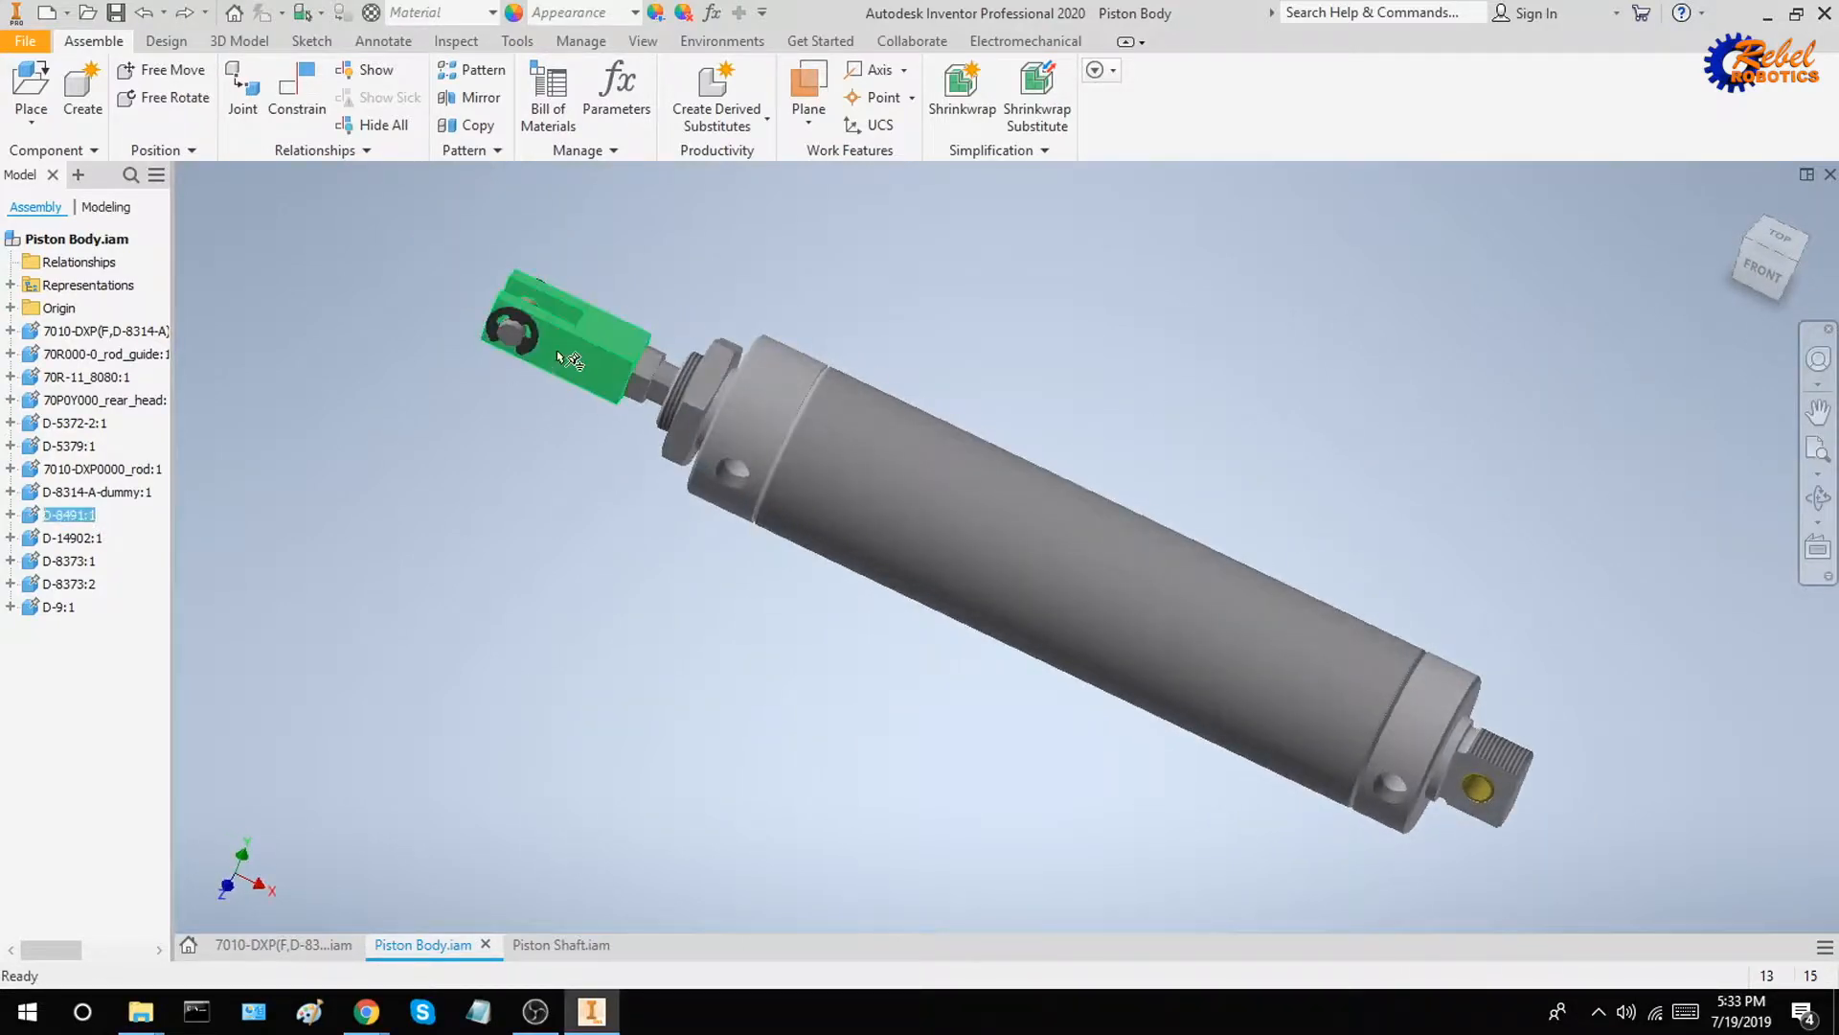
ctrl+click(525, 339)
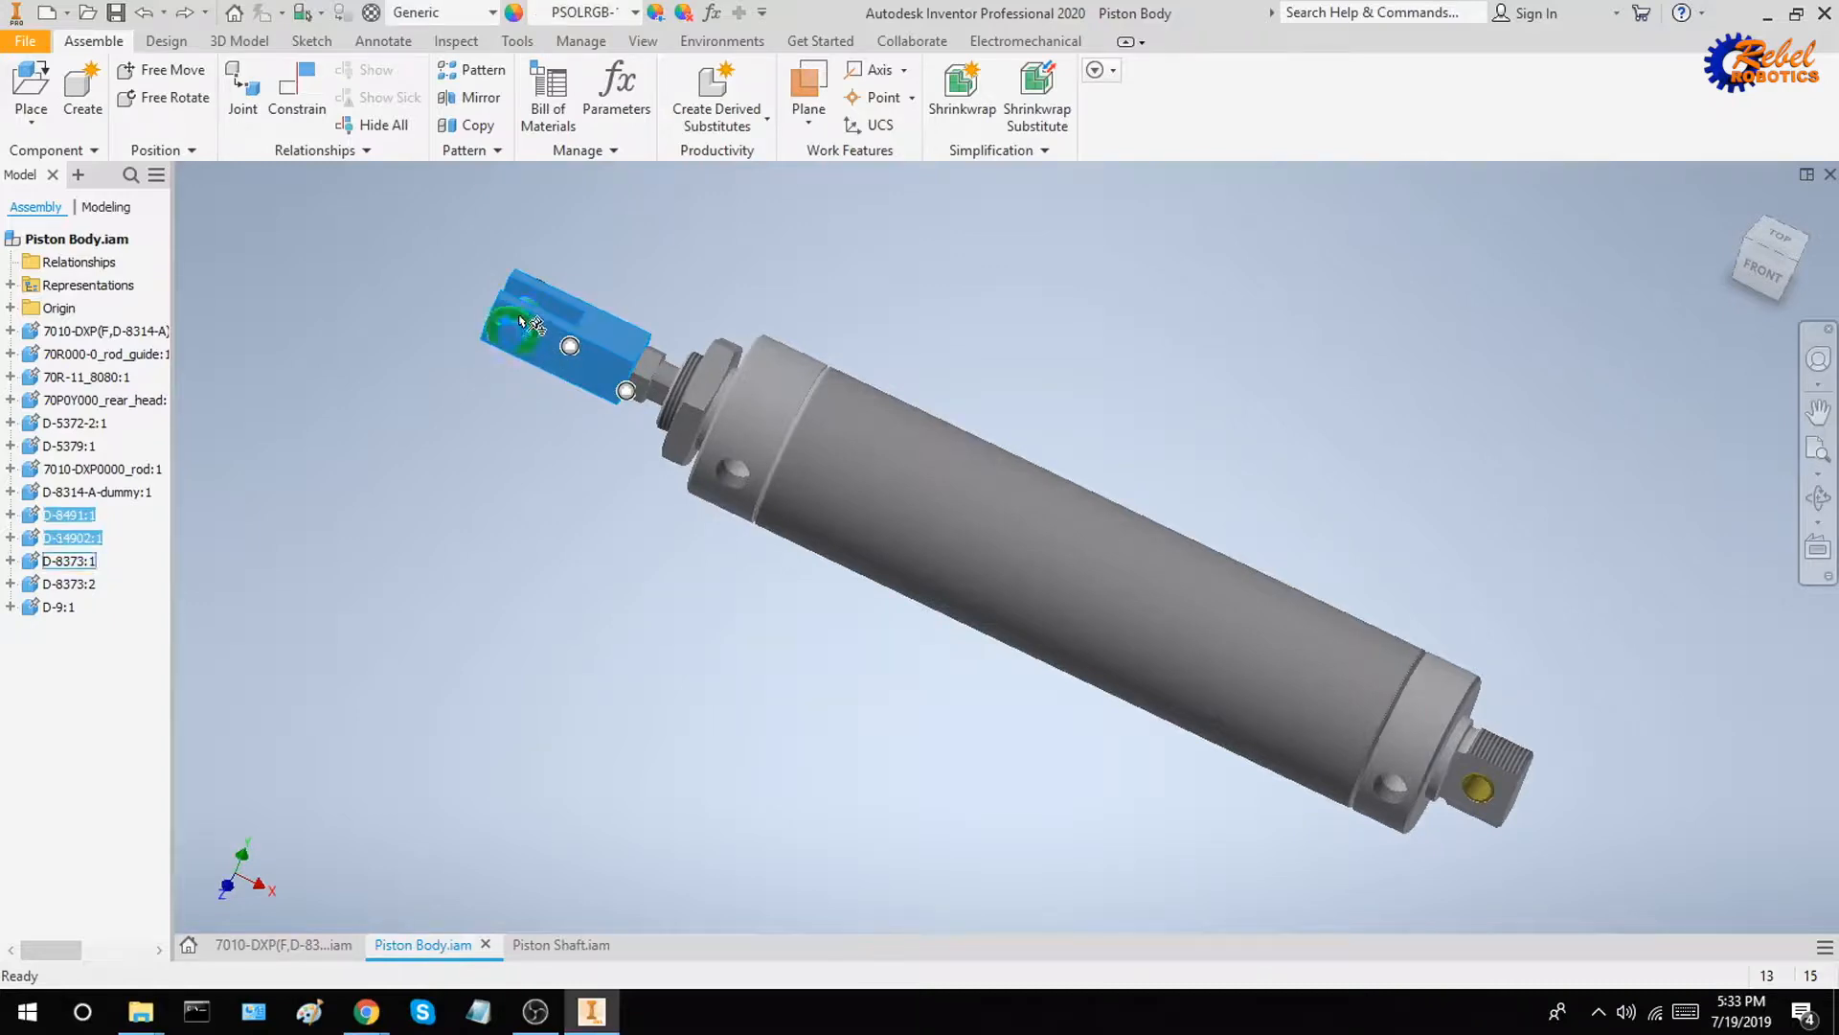
ctrl+click(520, 320)
key(Delete)
click(527, 302)
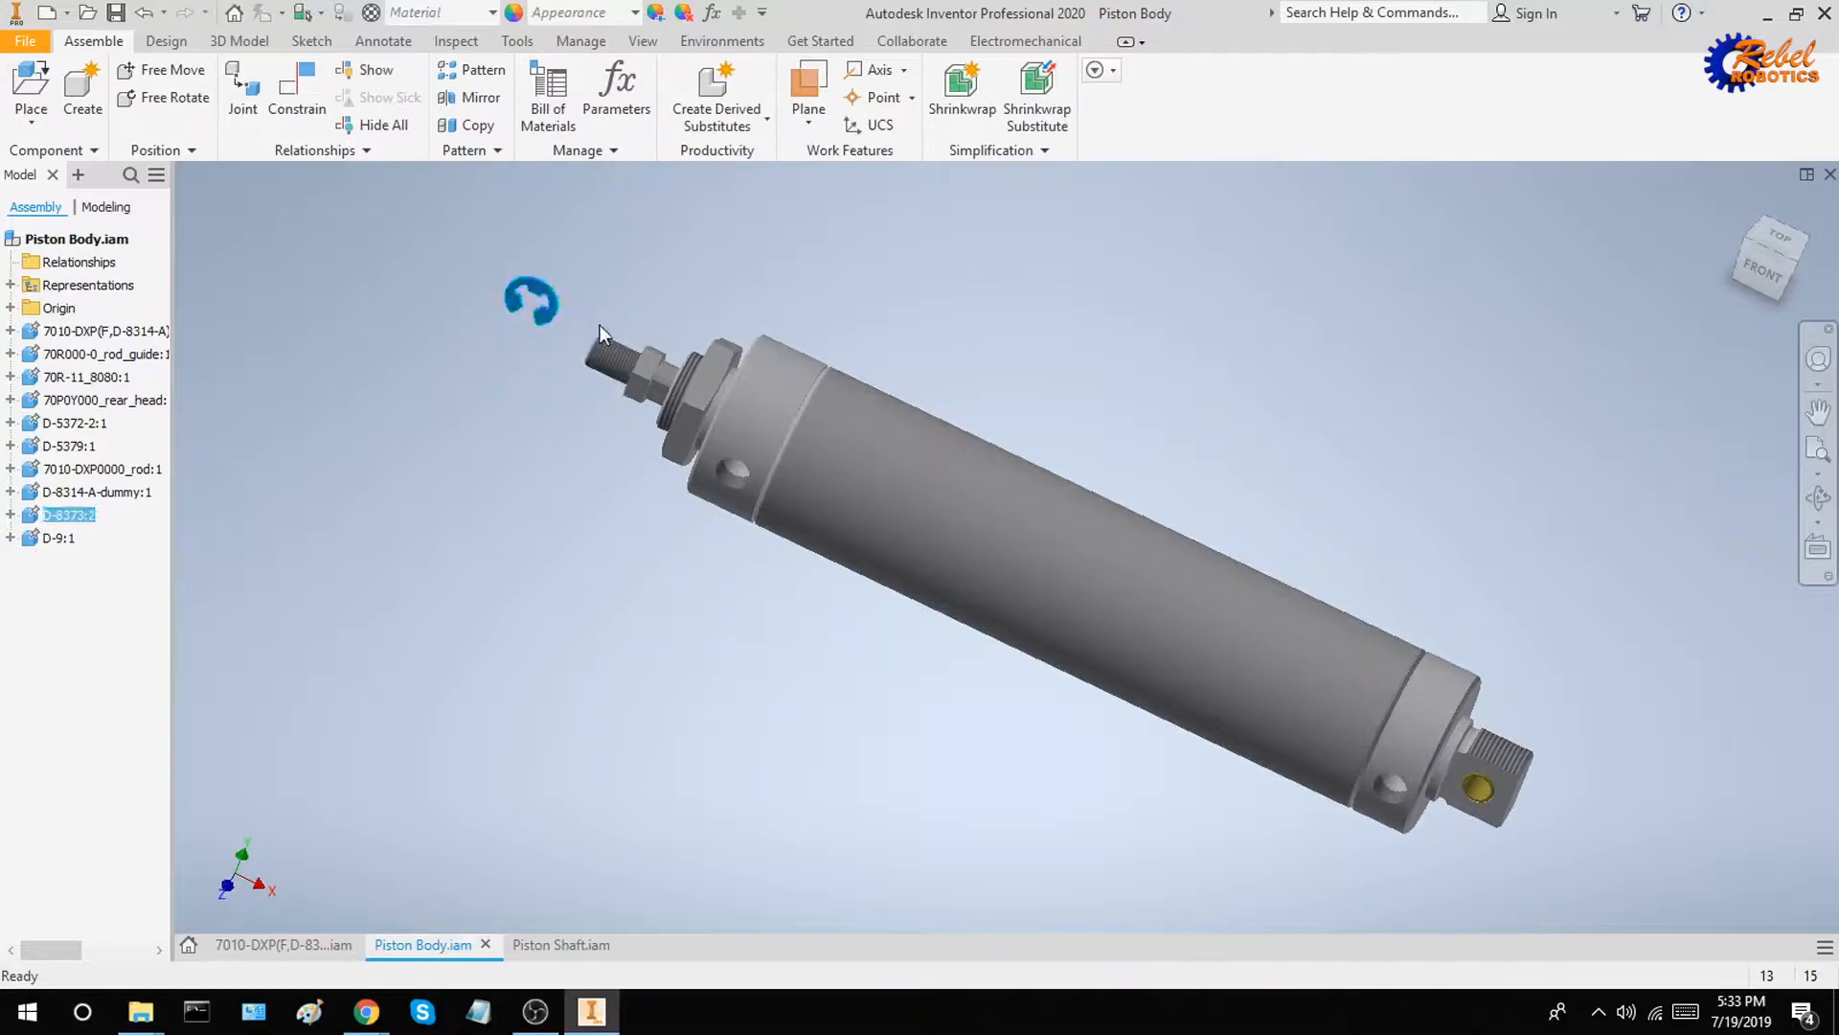
key(Delete)
Delete the piston rod and the D-9 rod nut from Piston Body, and restore the home view
click(603, 374)
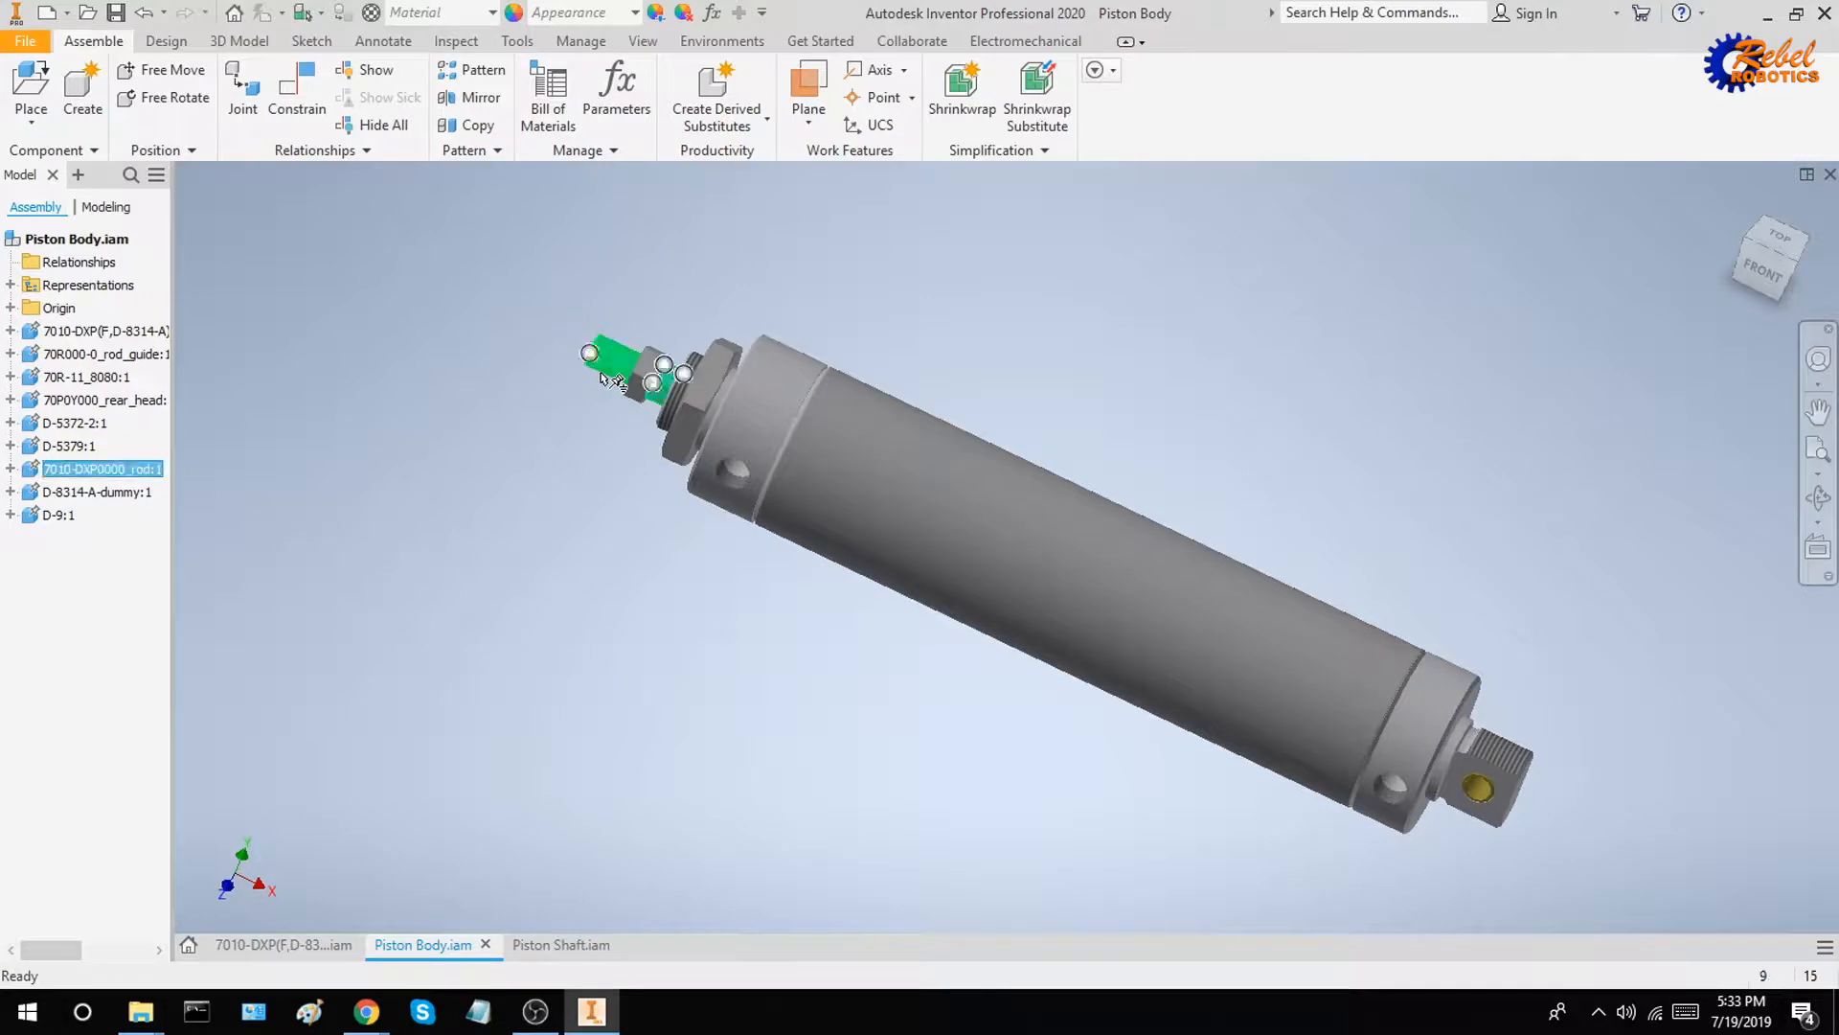
key(Delete)
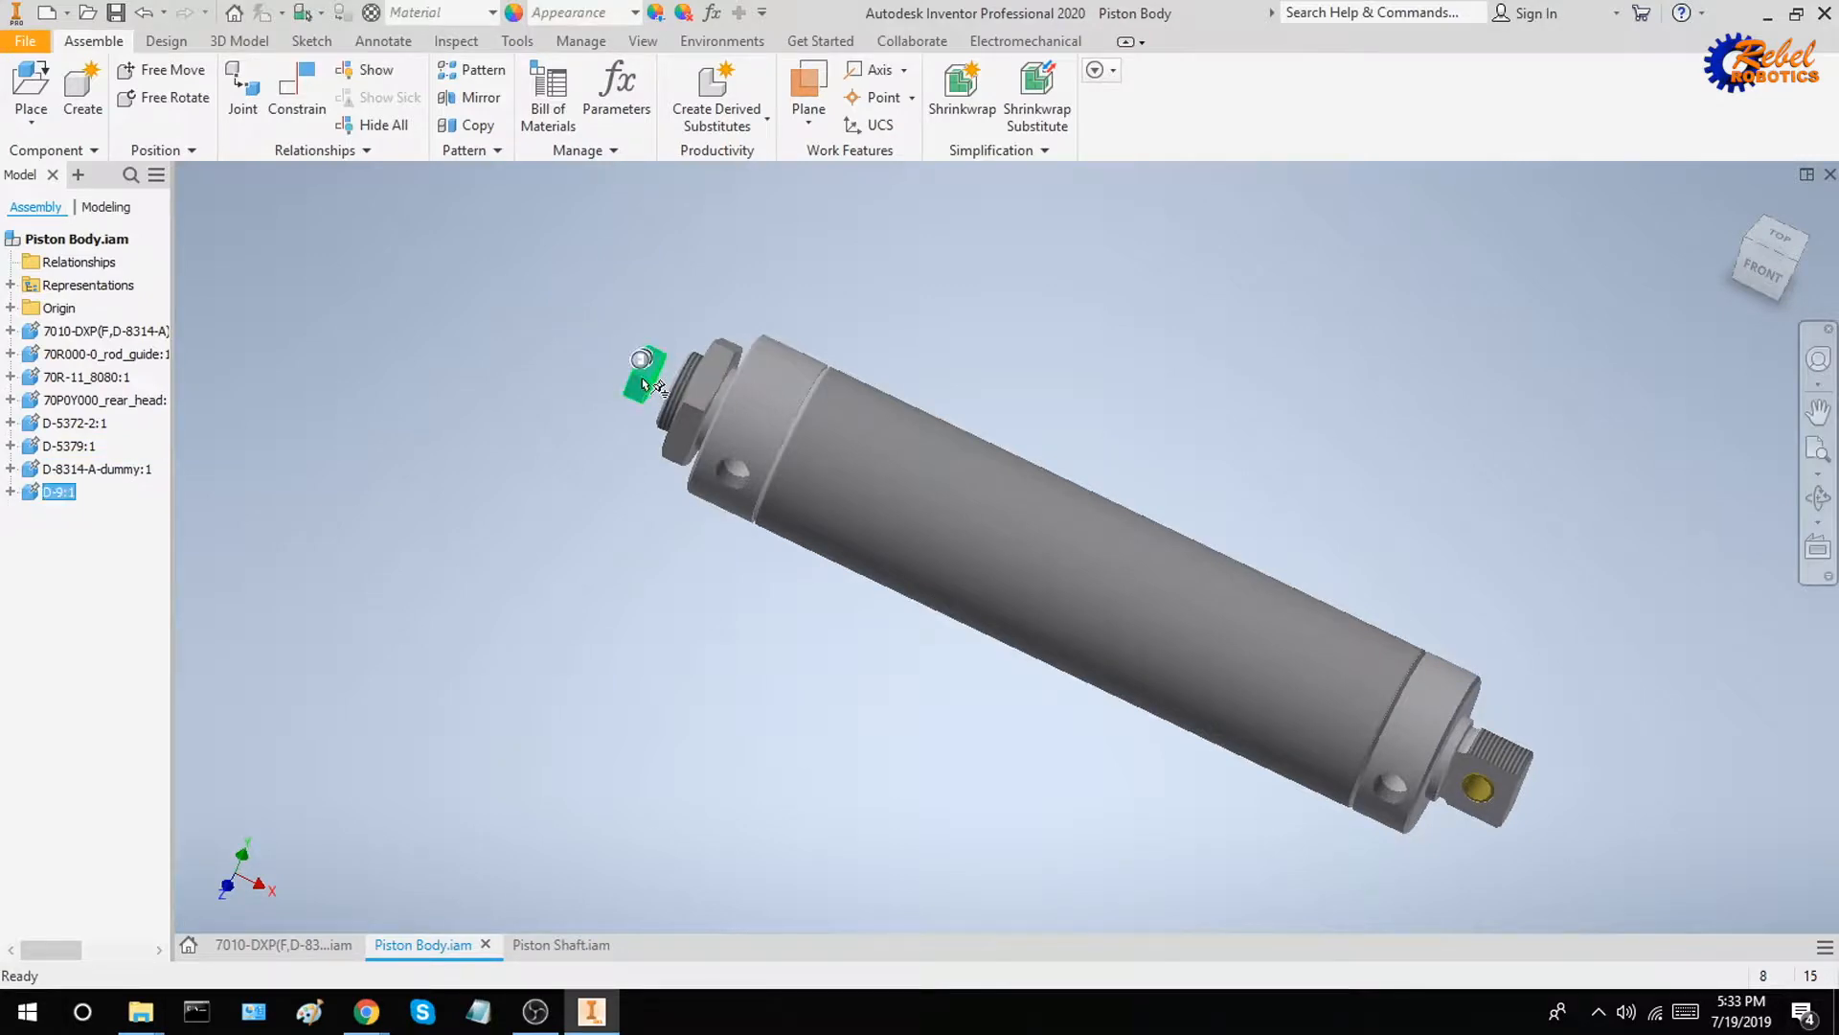
click(635, 376)
key(Delete)
shift+middle_drag(1001, 284, 943, 287)
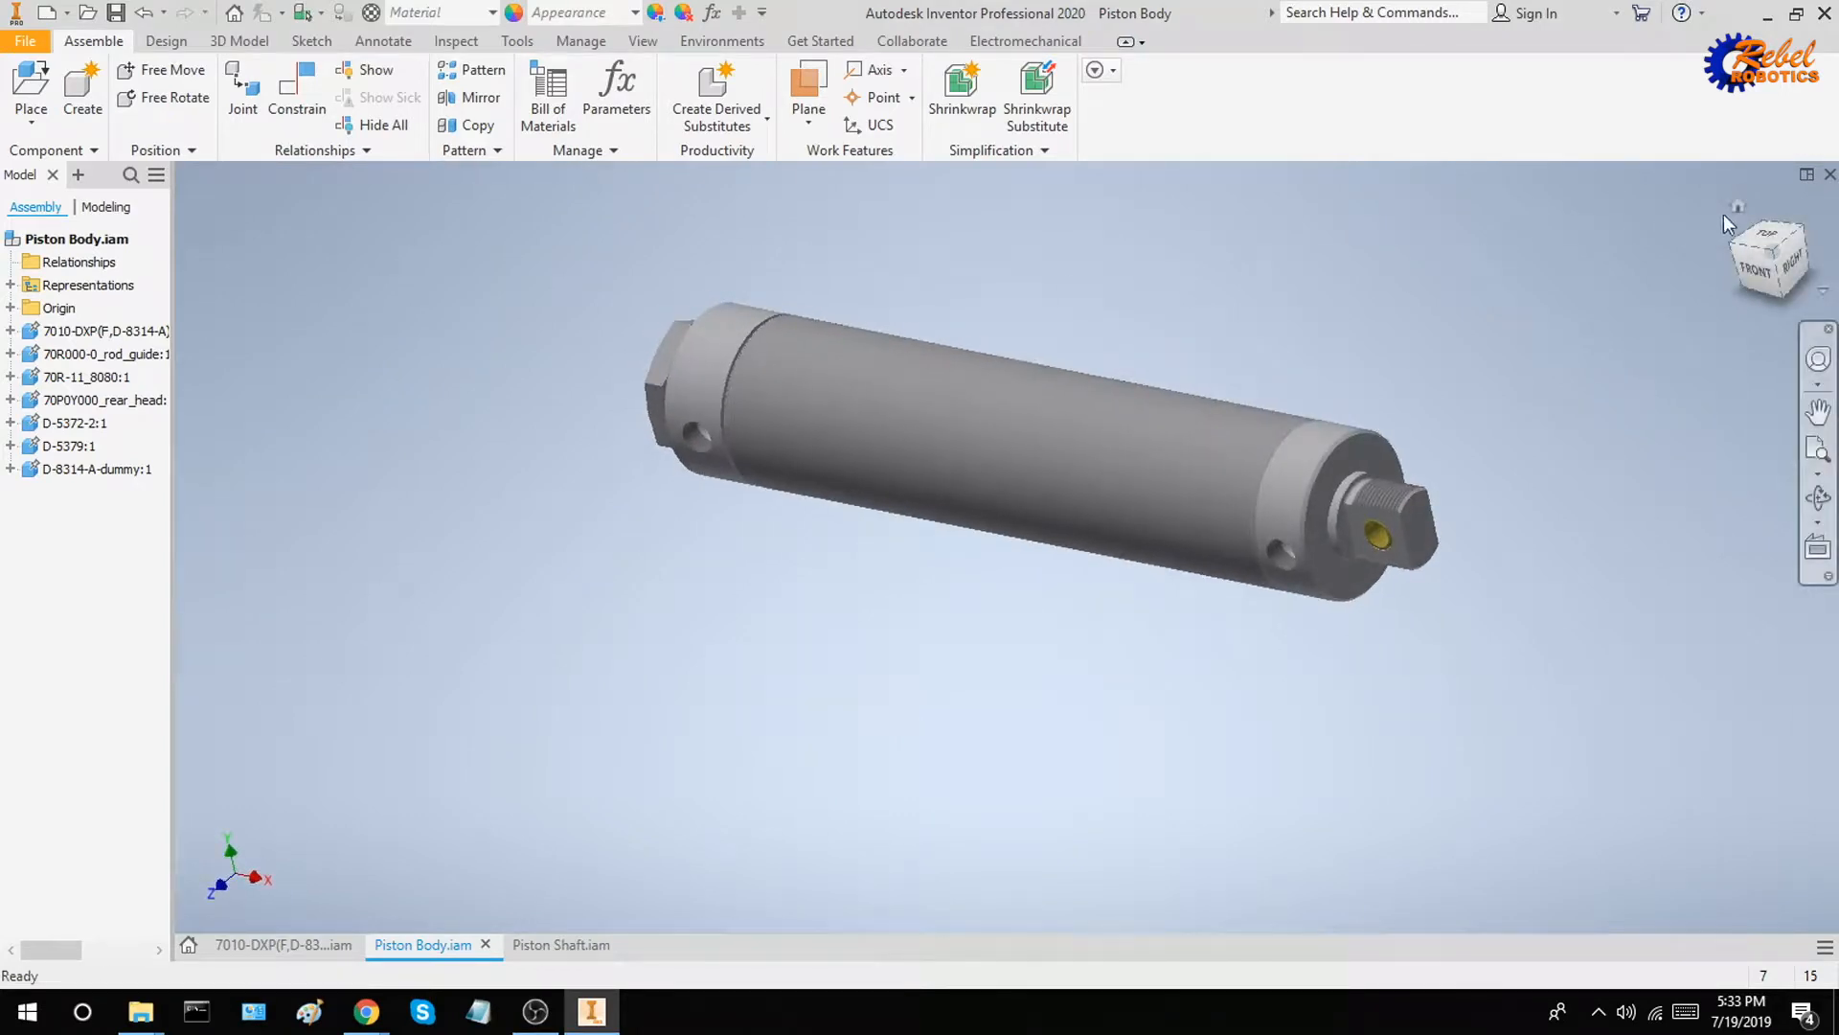
click(1736, 206)
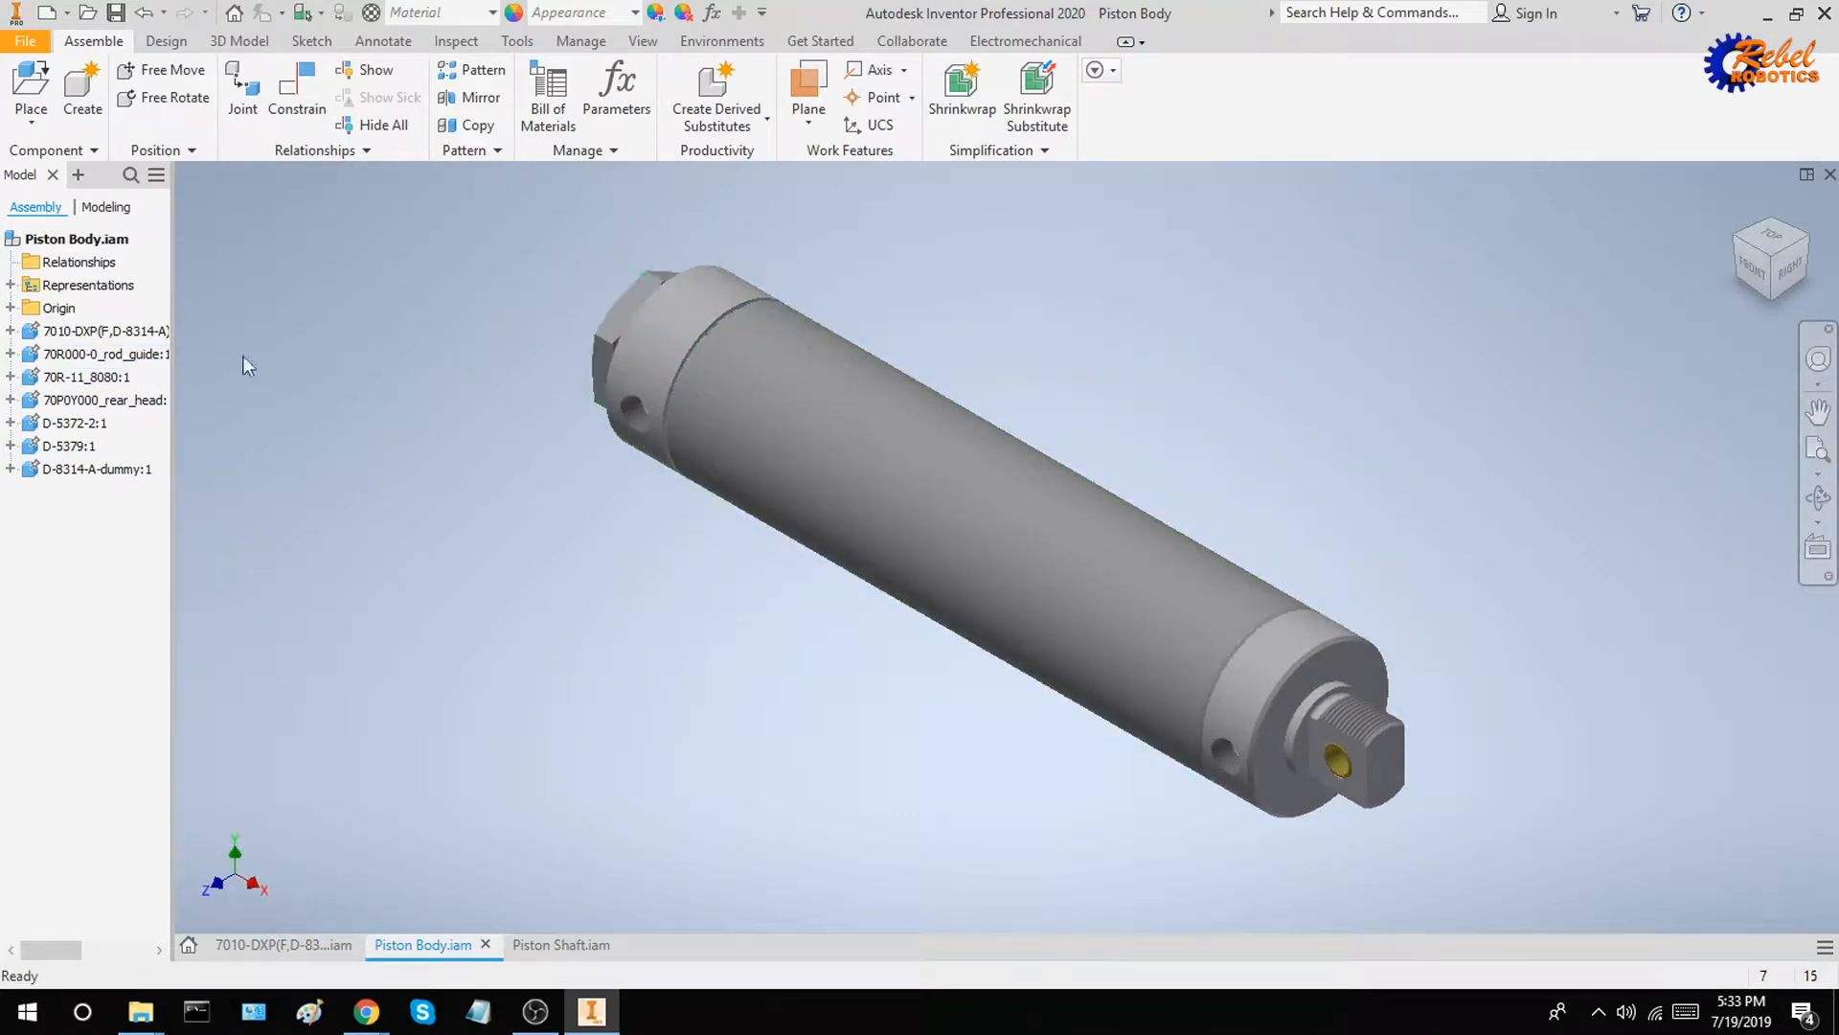
Apply the Stainless - Brushed appearance to Piston Body's rod guide, mounting nut, tube and rear head, and save the assembly
click(656, 311)
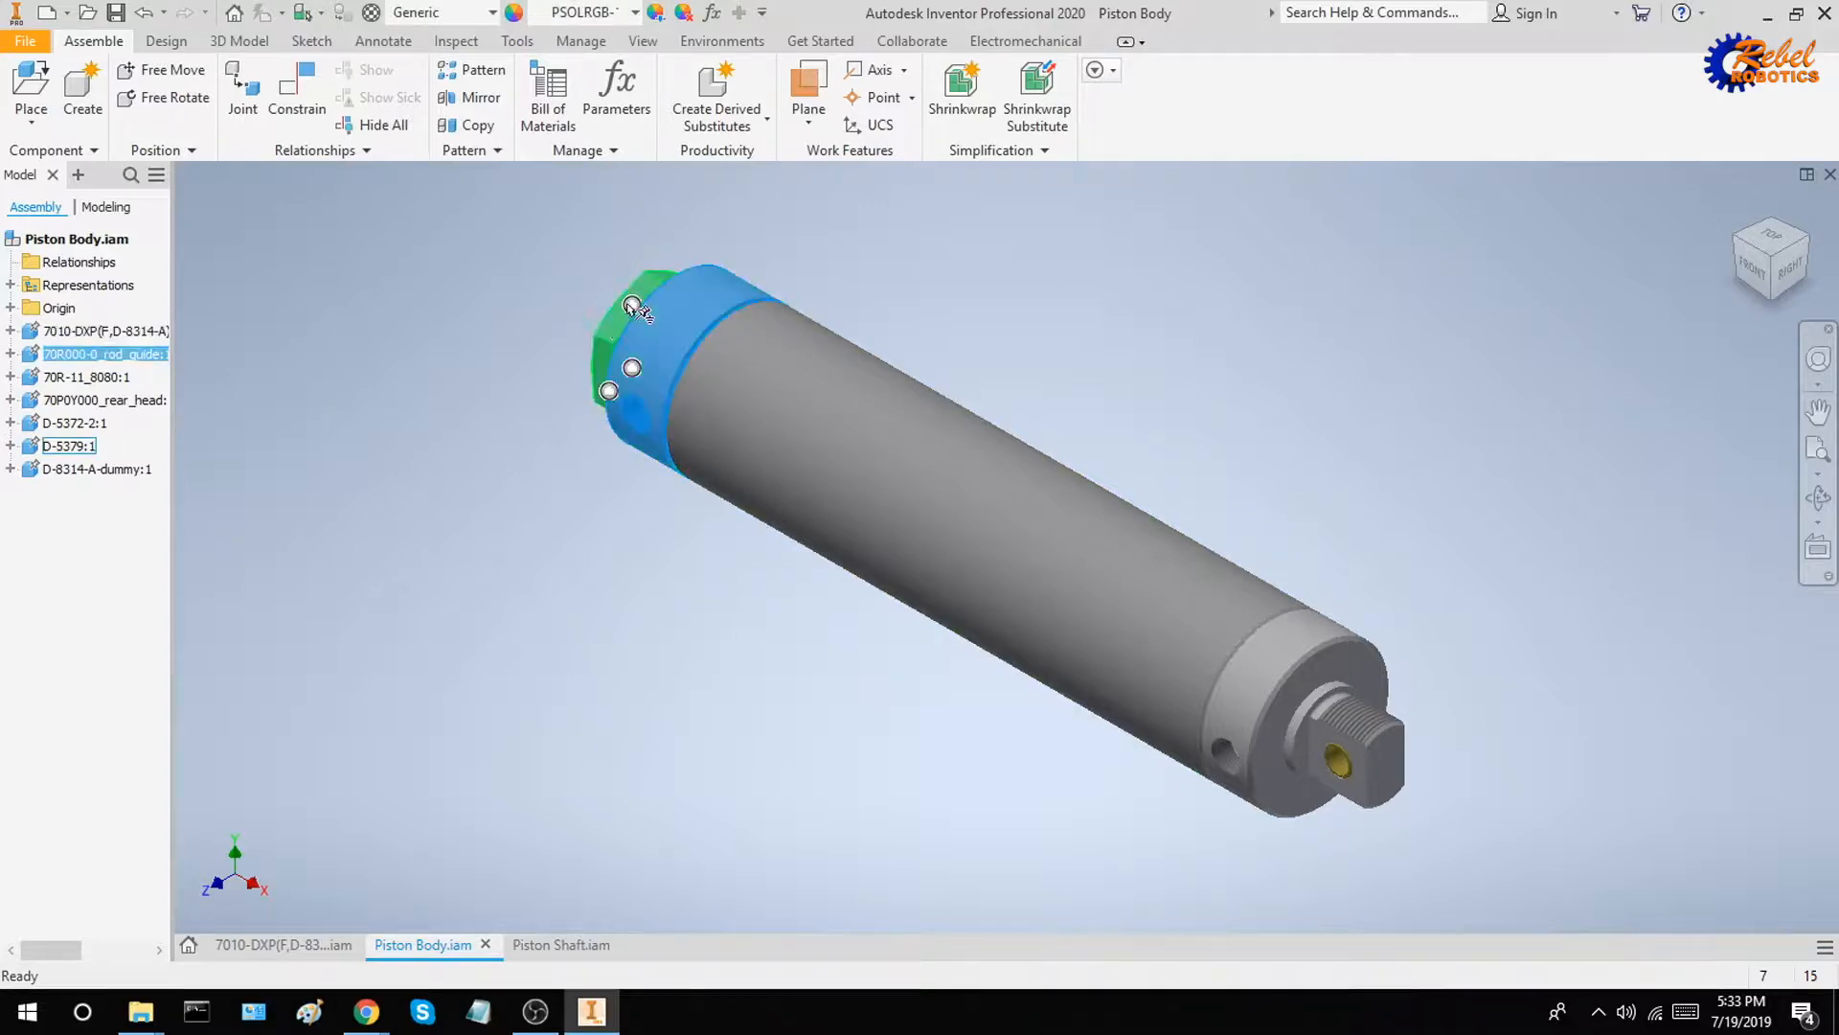
ctrl+click(1211, 632)
ctrl+click(1287, 676)
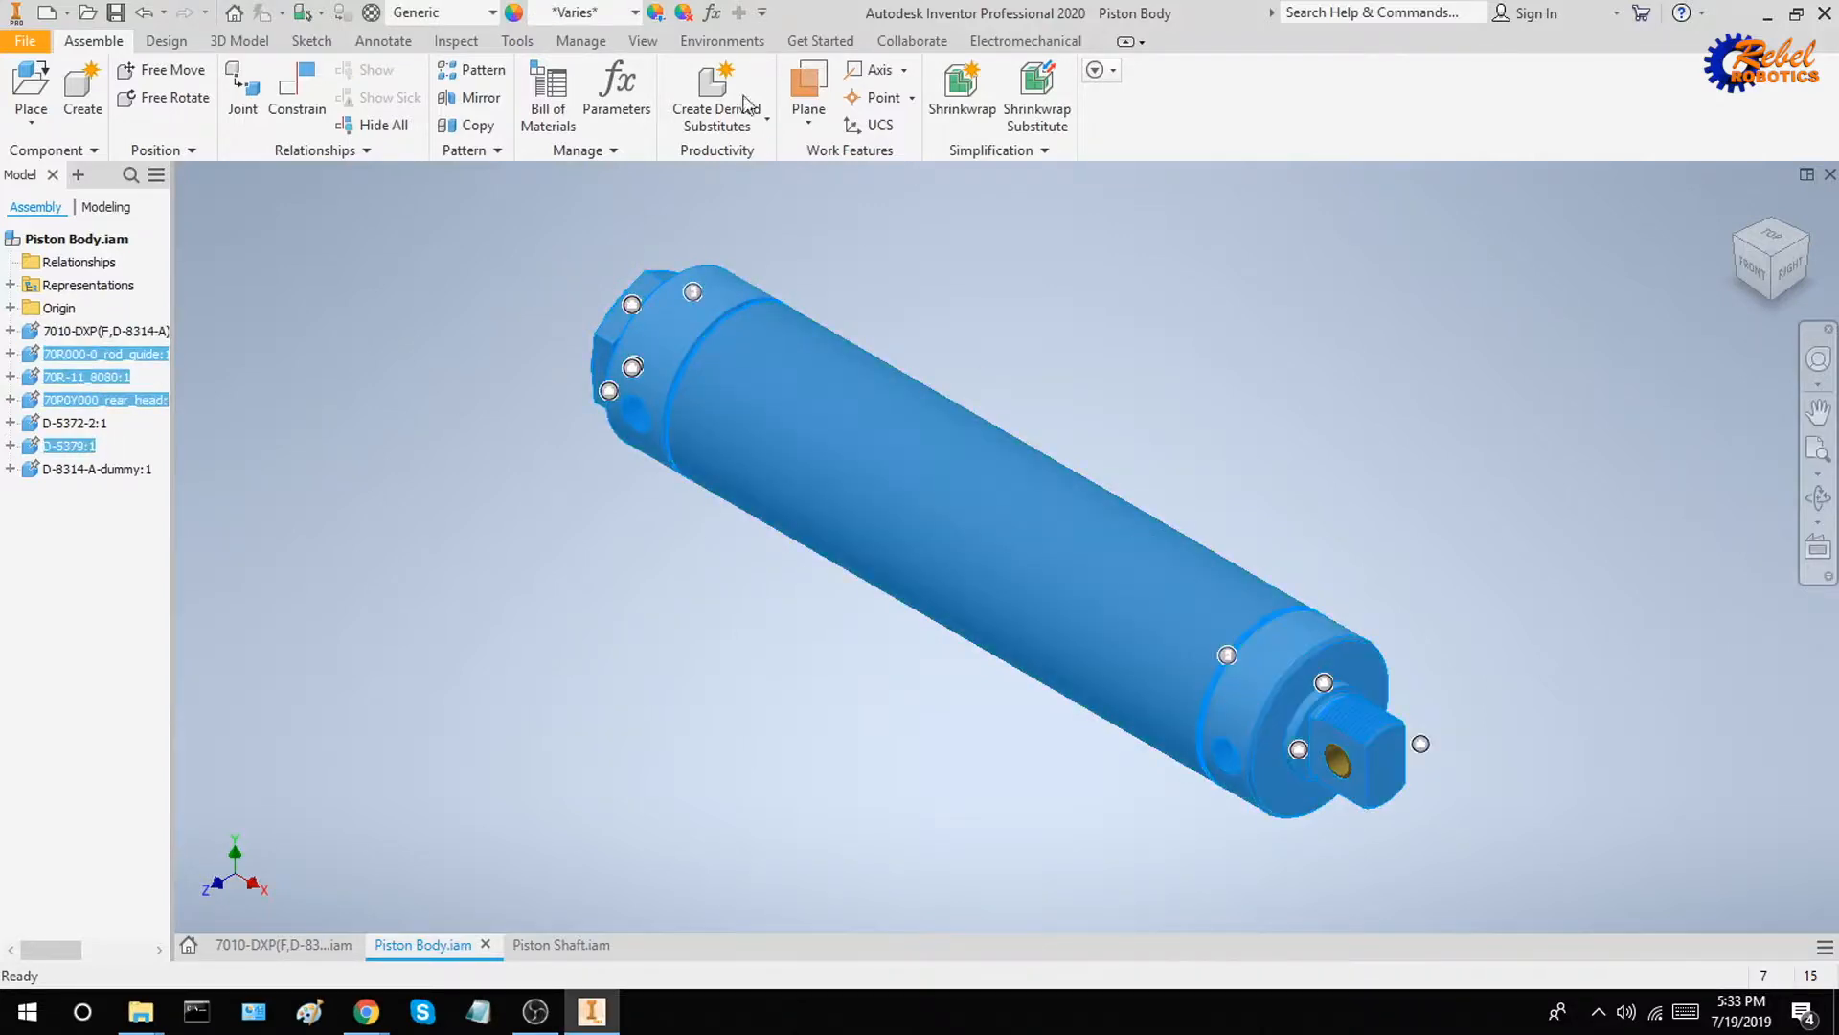
click(620, 11)
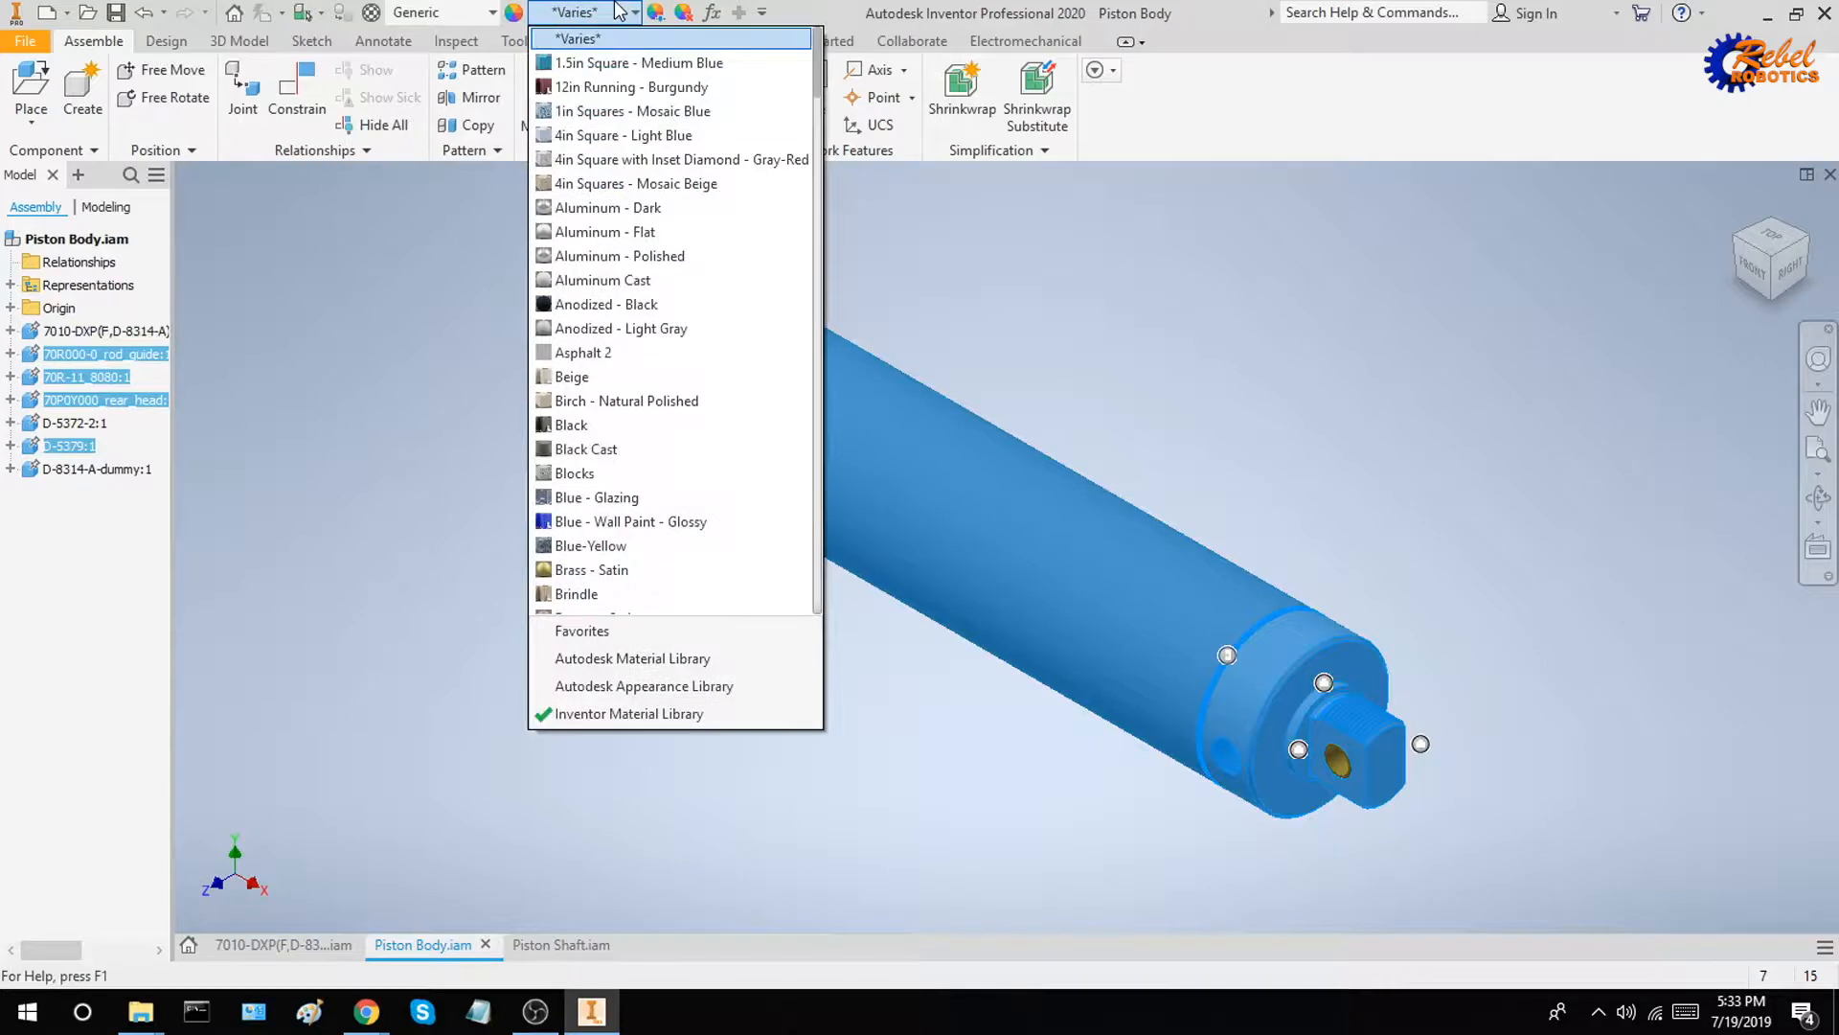
text(steel)
key(Down)
key(Down)
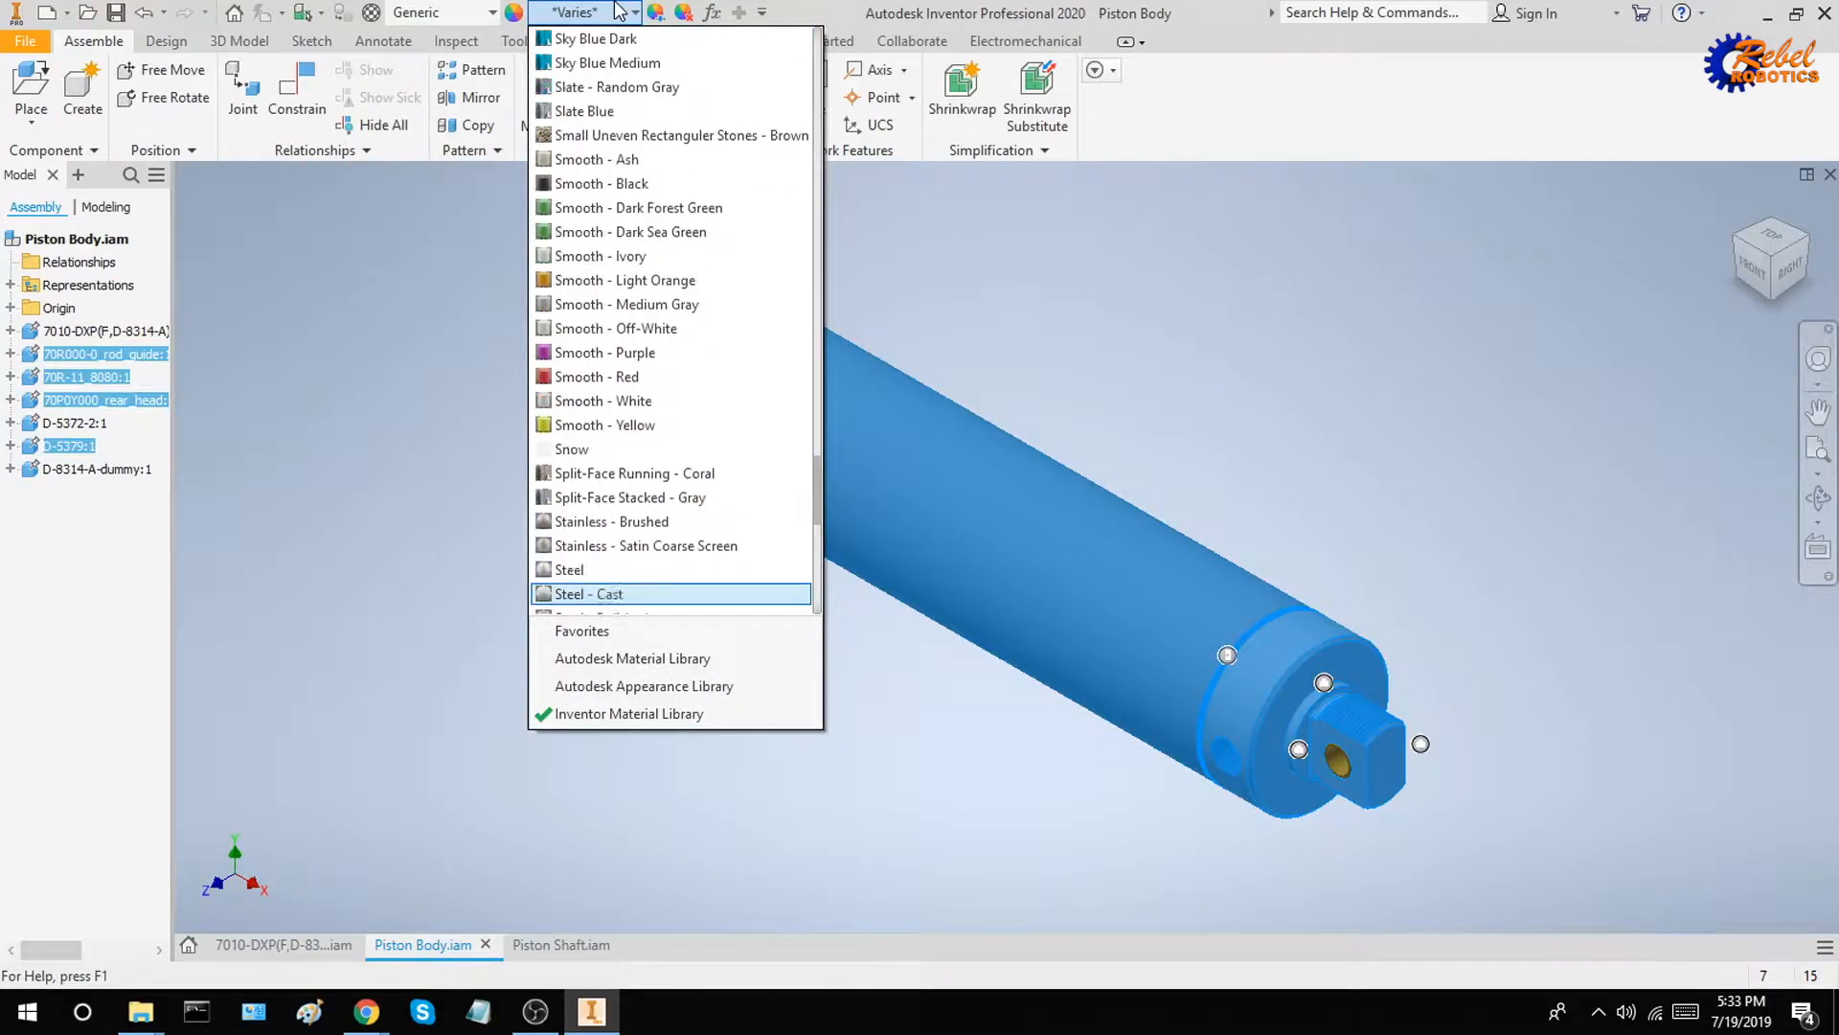
key(Up)
key(Up)
key(Up)
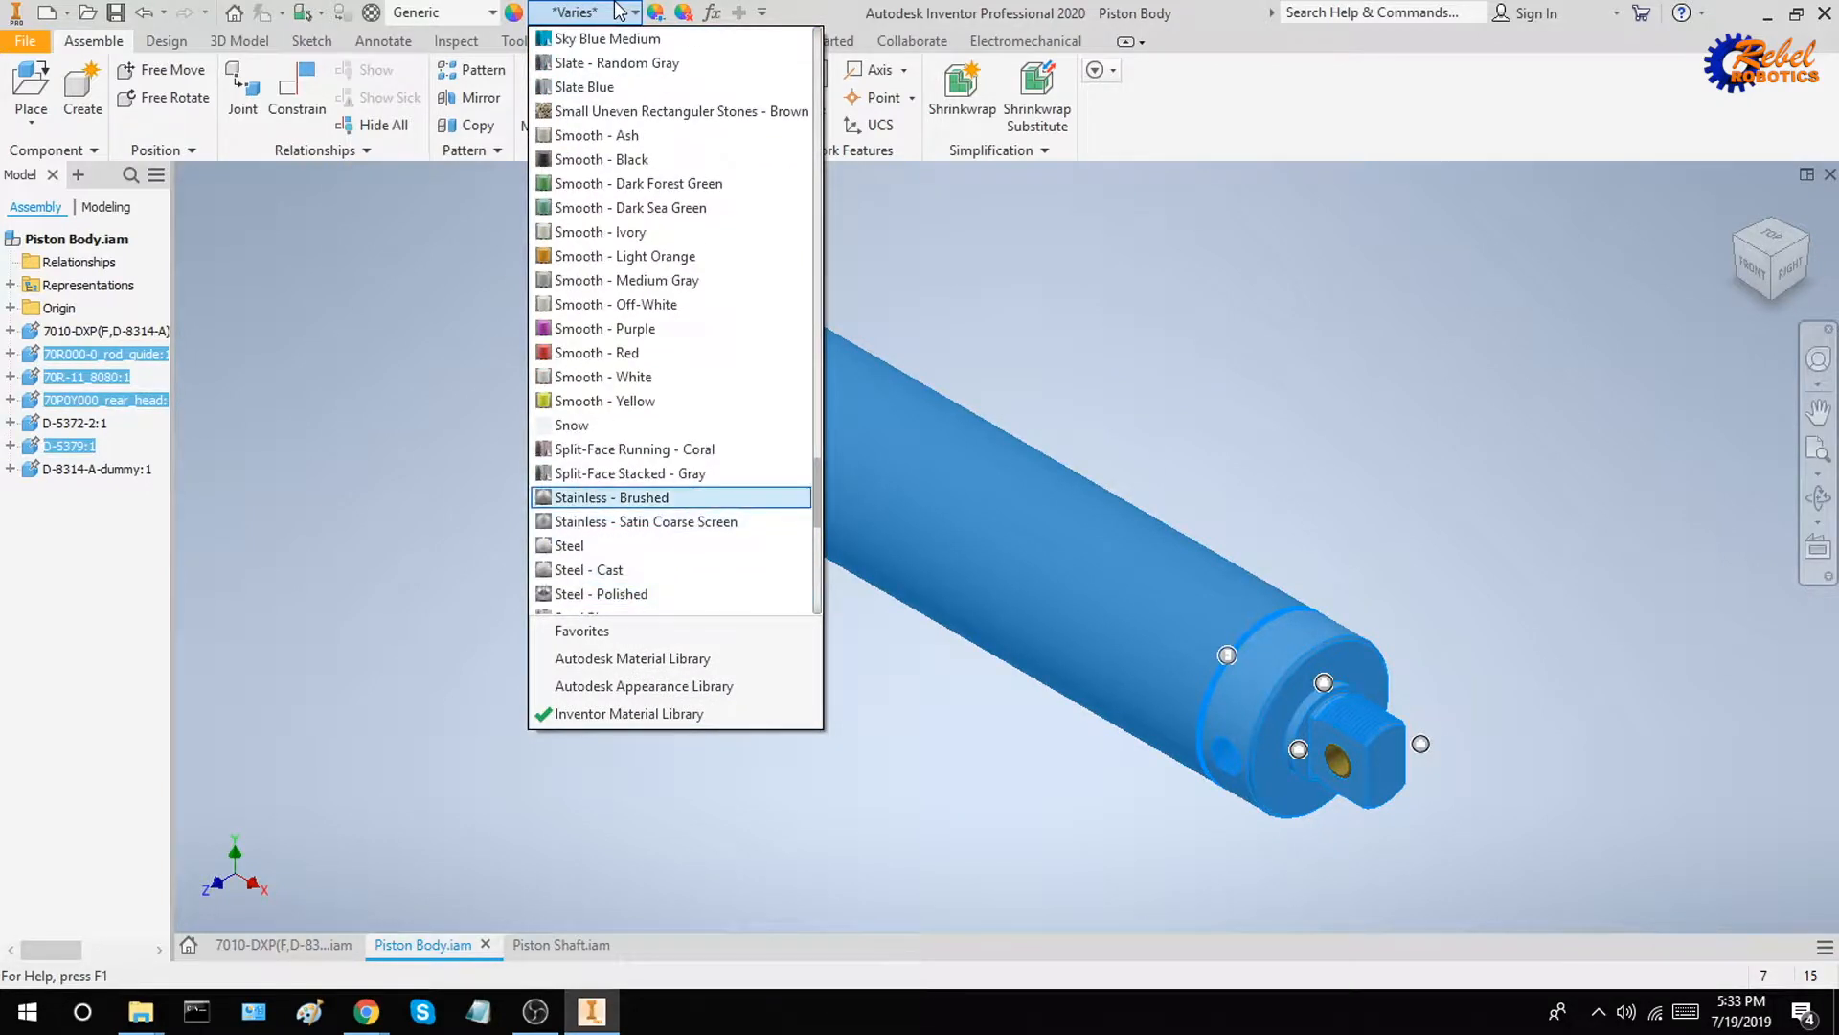
key(Return)
click(1227, 320)
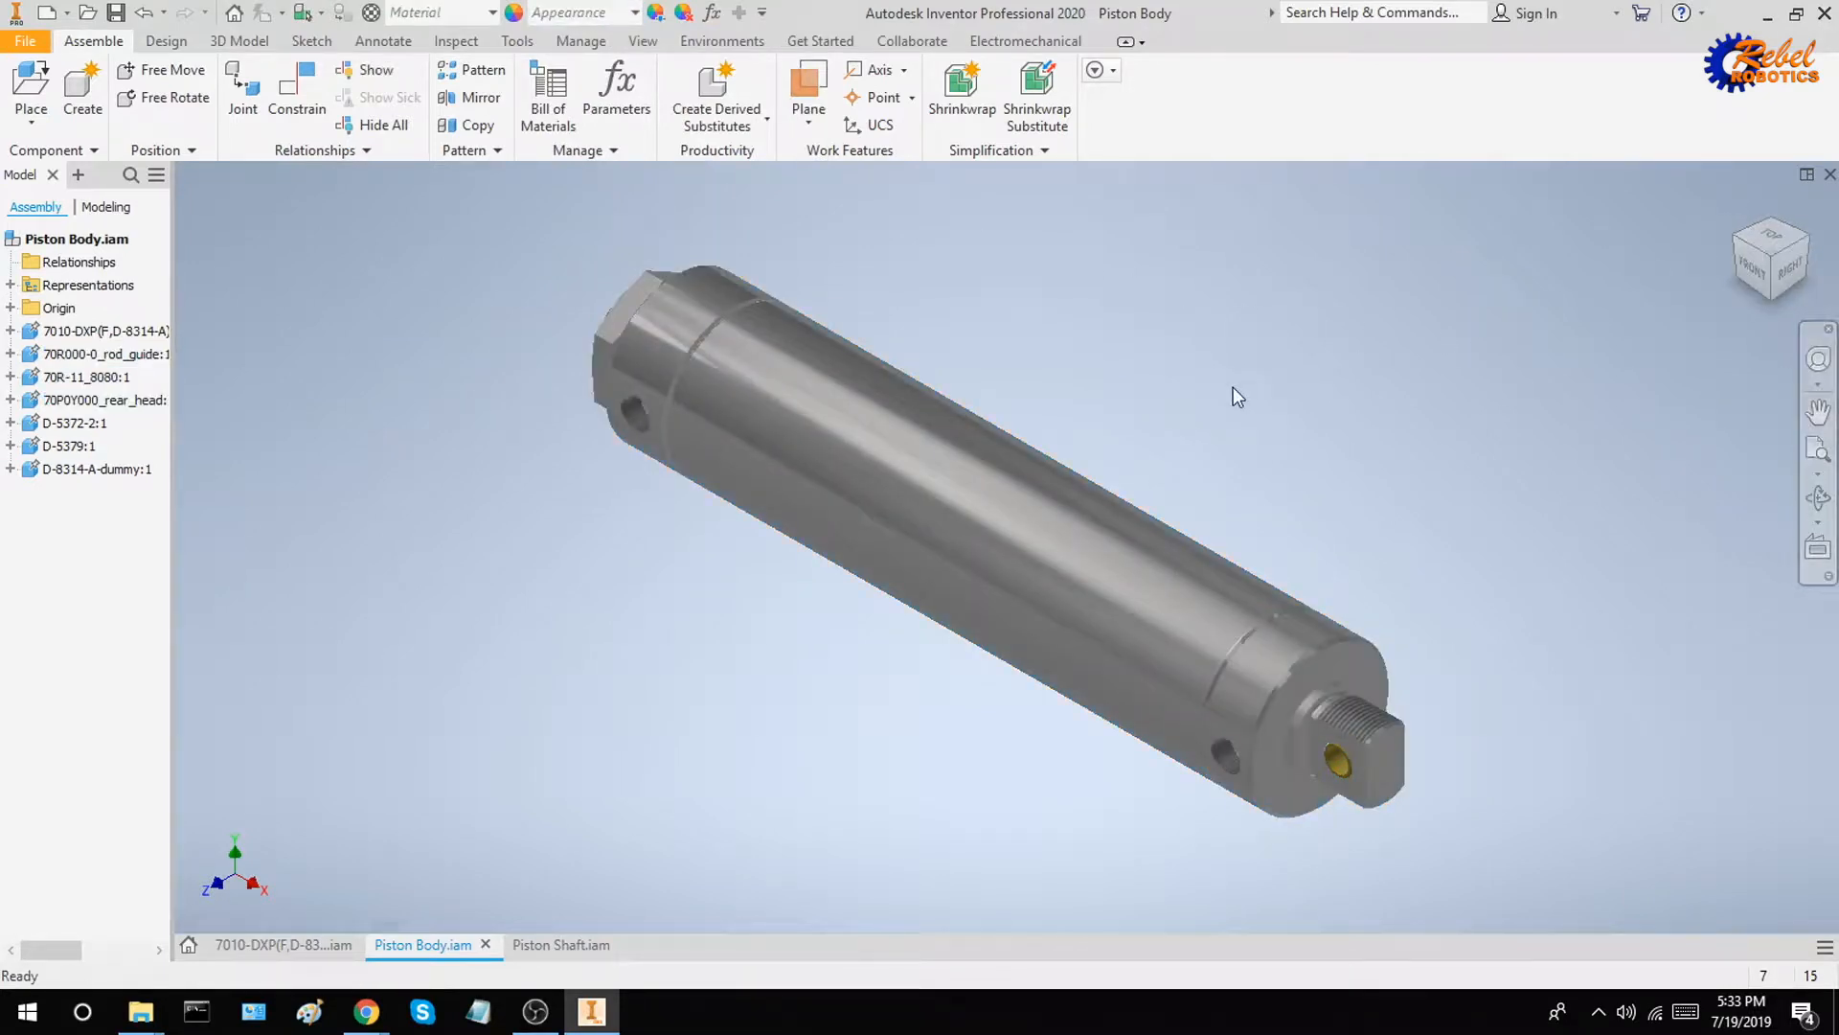
key(ctrl+s)
click(1037, 400)
In the Piston Shaft assembly, delete the rod guide, tube, rear head, D-5372-2 bushing and D-5379 mounting nut
click(541, 944)
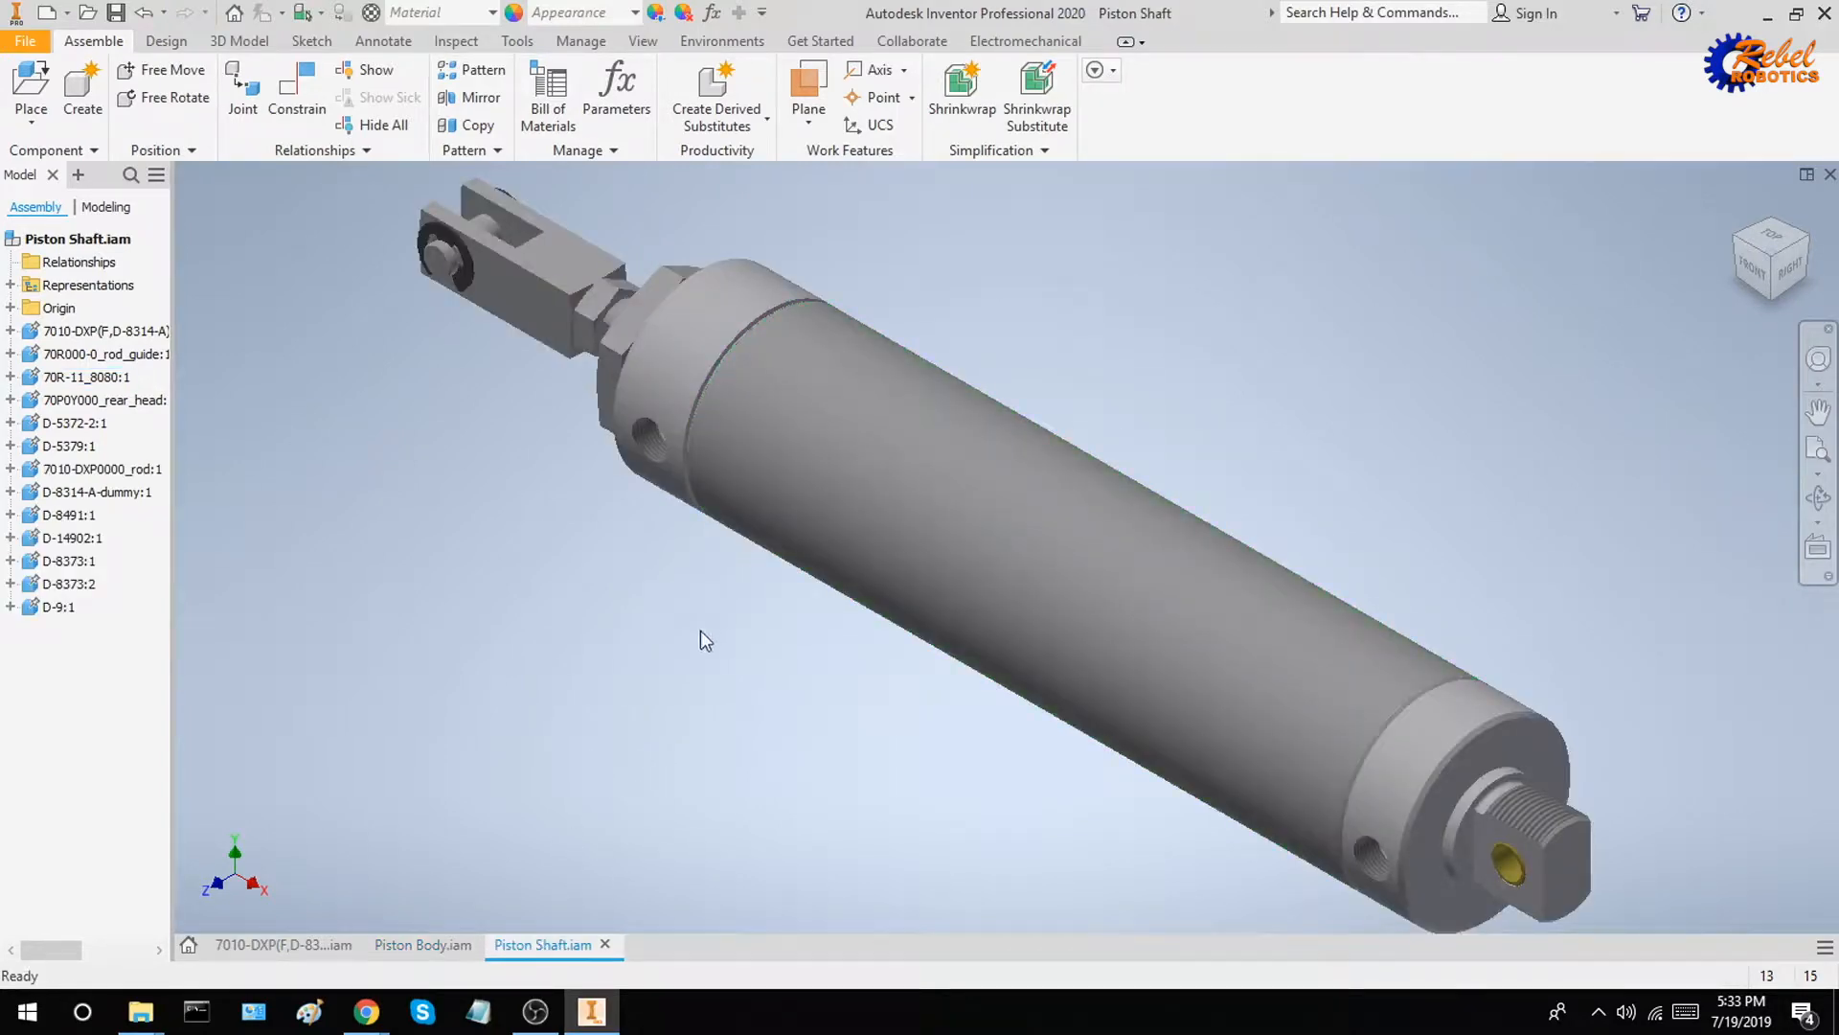
click(682, 358)
ctrl+click(1049, 502)
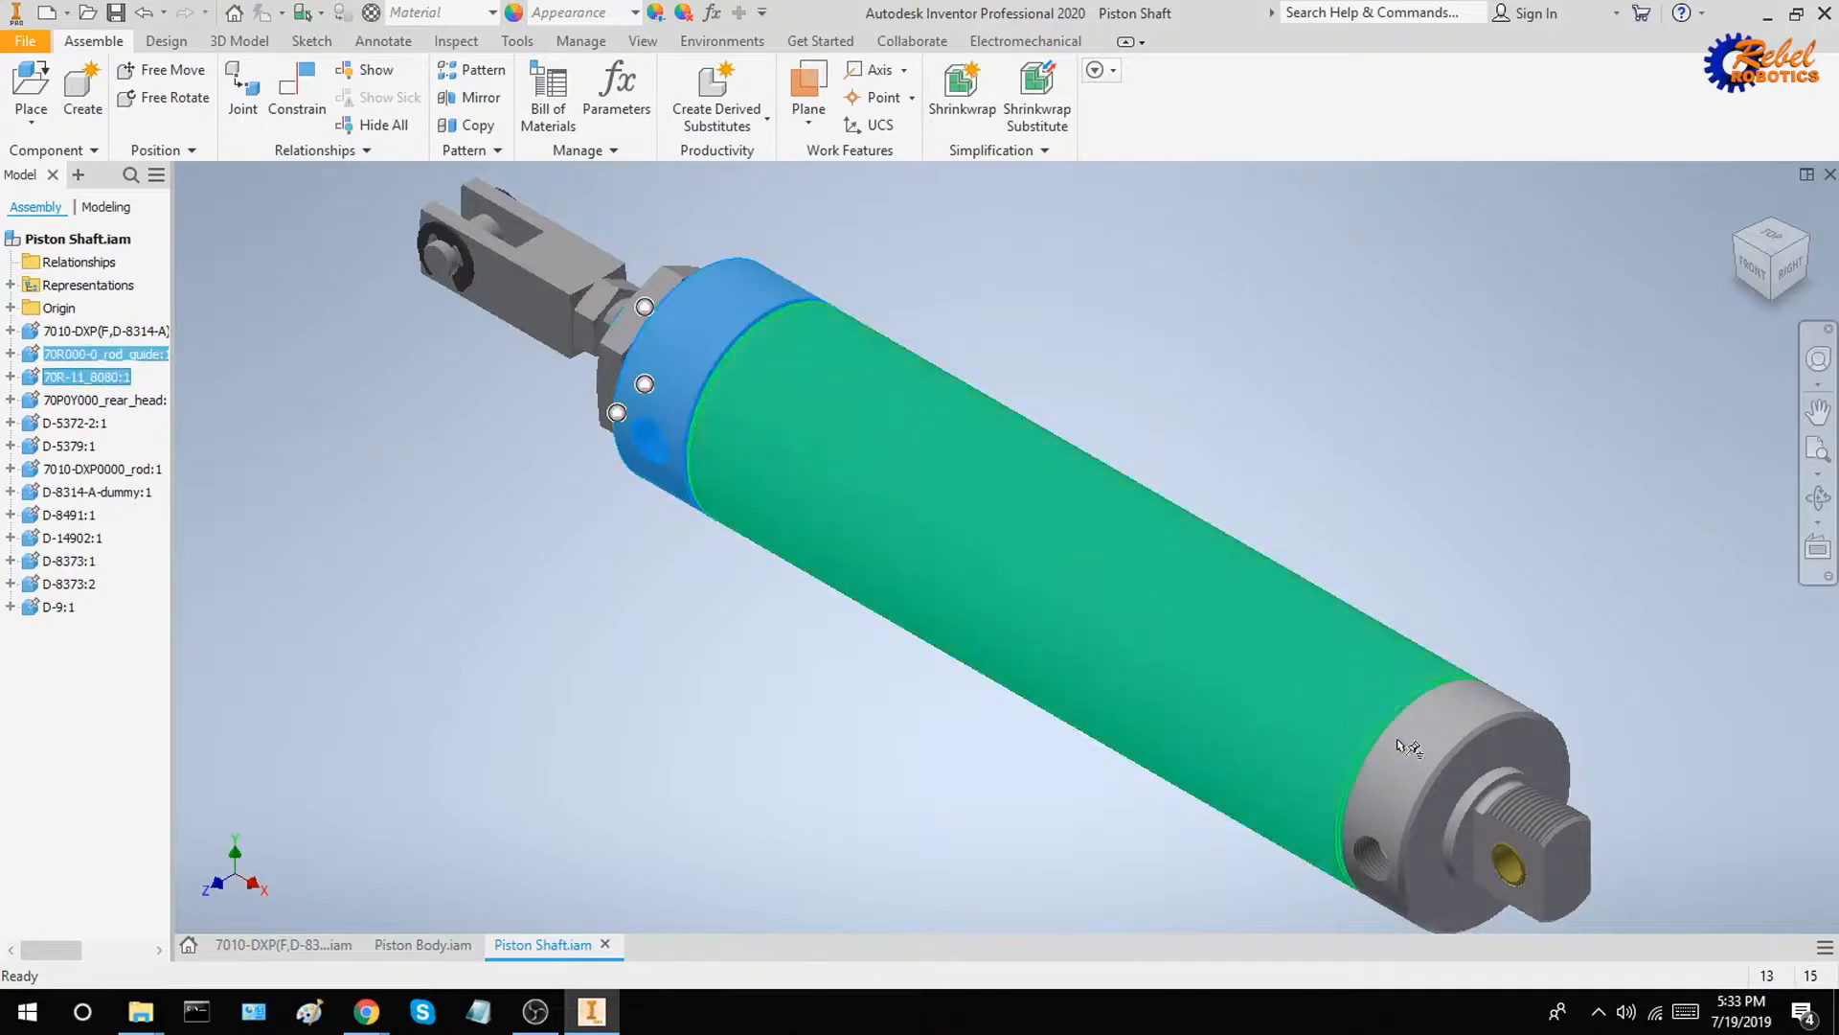
ctrl+click(1455, 739)
ctrl+click(1517, 868)
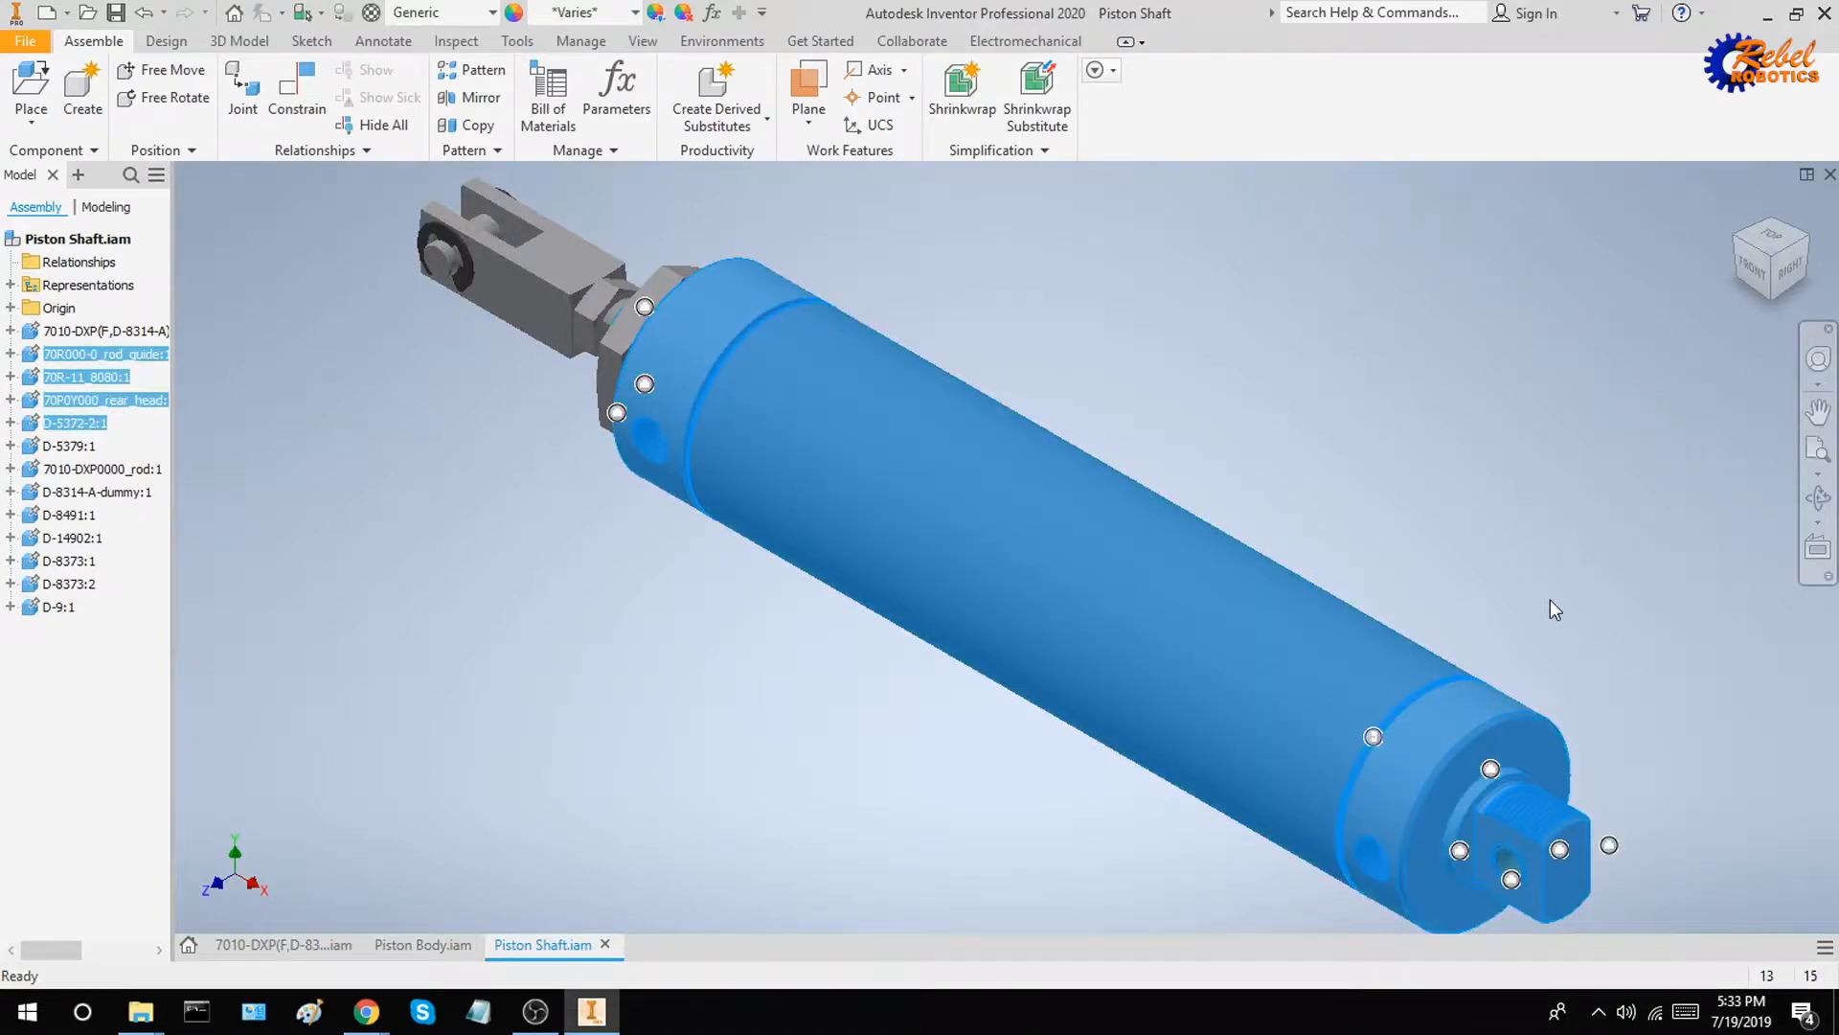
key(Delete)
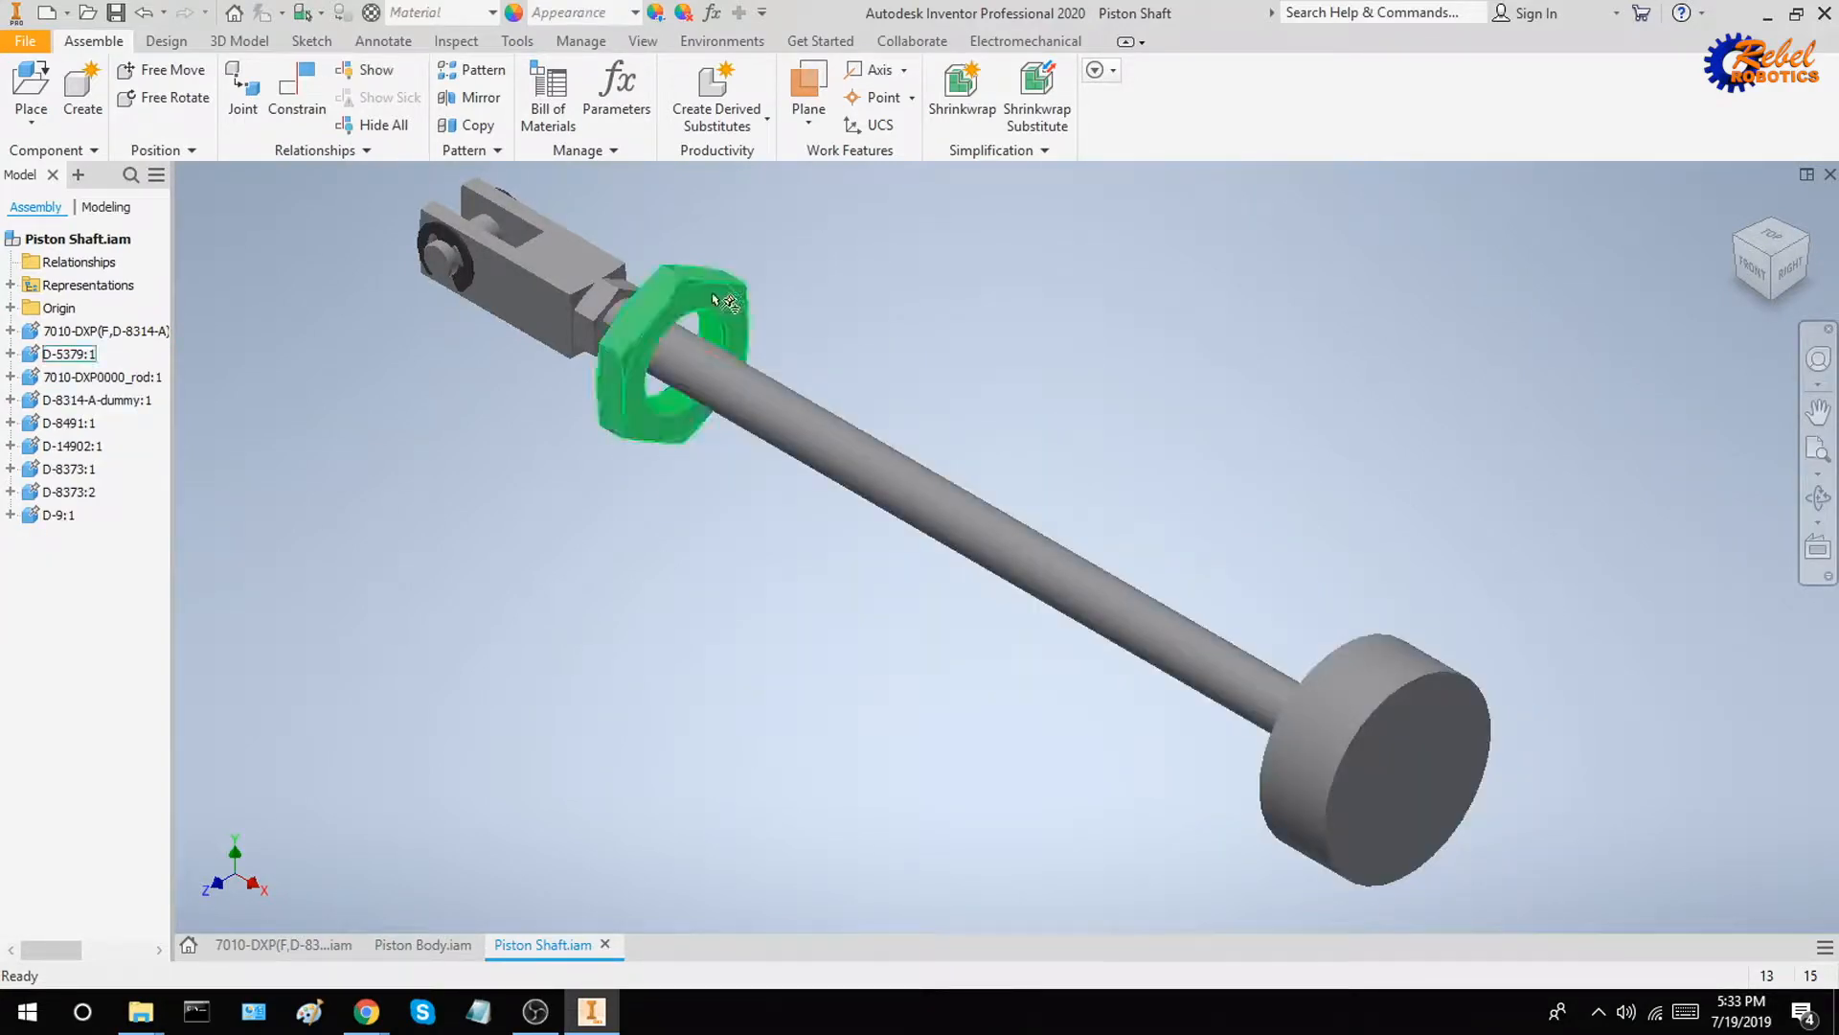
click(723, 316)
key(Delete)
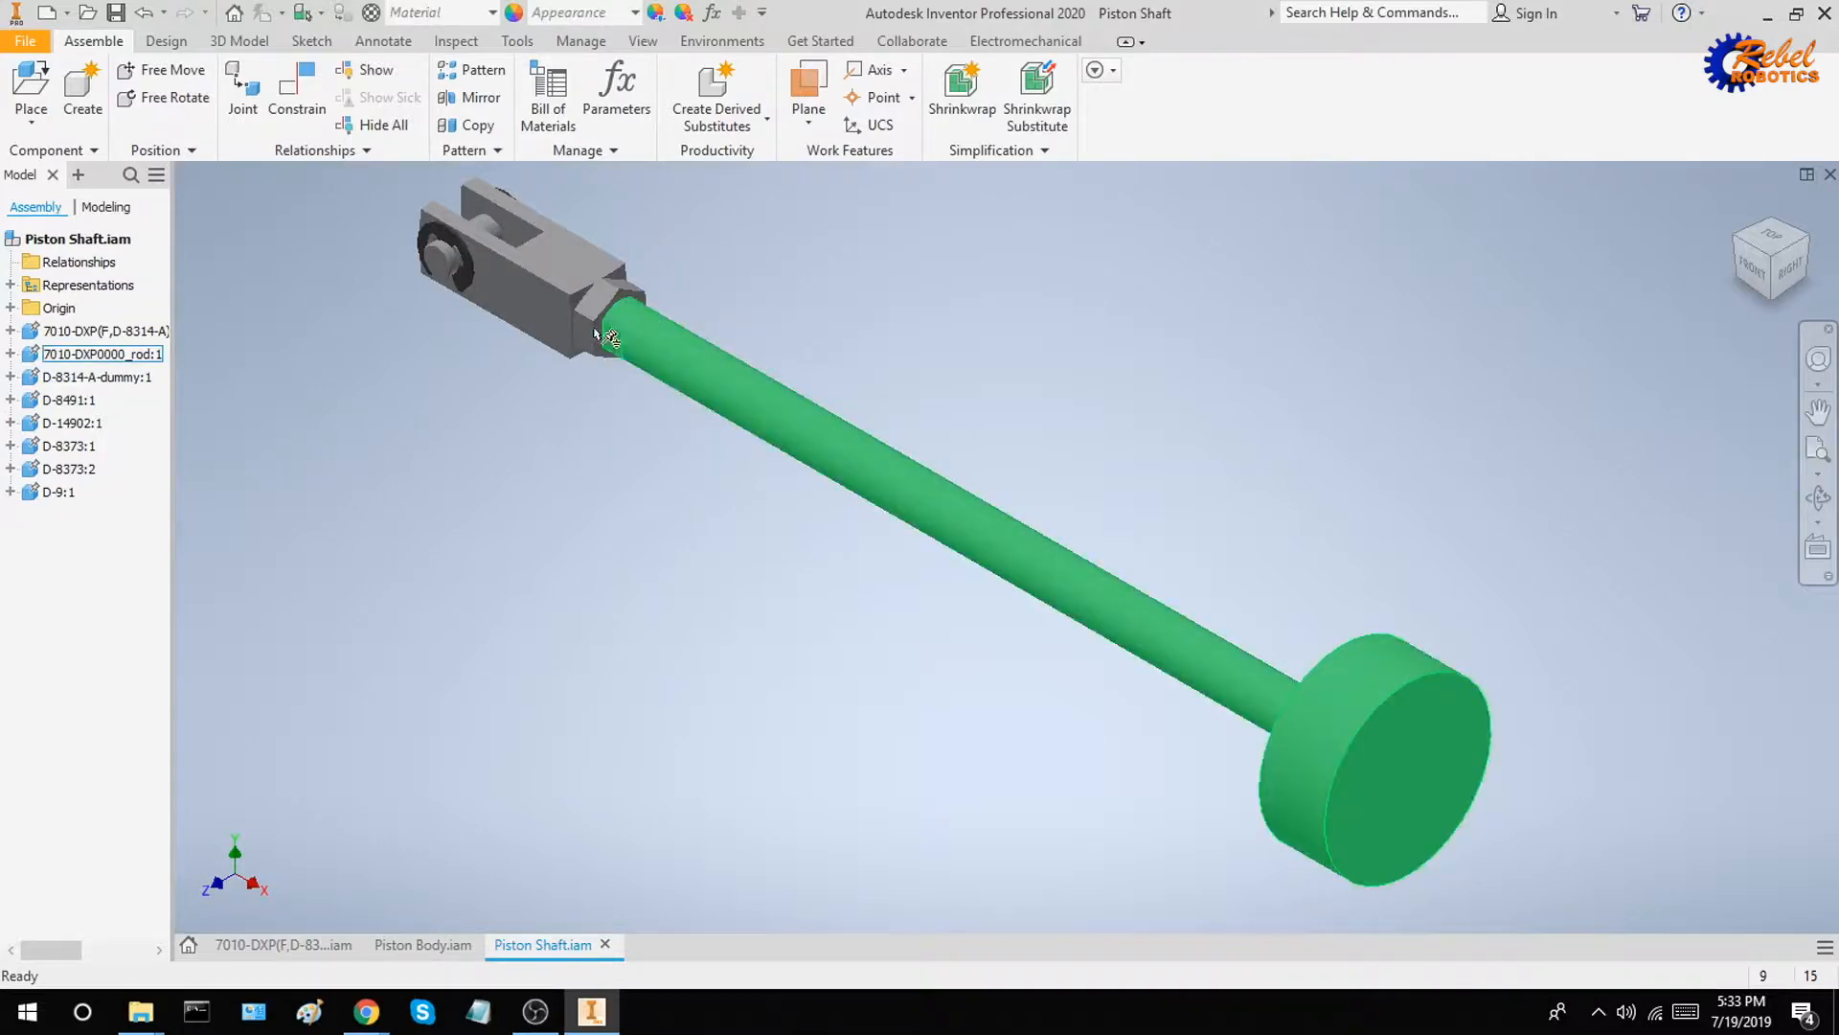
Apply a stainless appearance to Piston Shaft's clevis, clevis pin, piston rod and rod nut, and save the assembly
click(479, 263)
ctrl+click(450, 270)
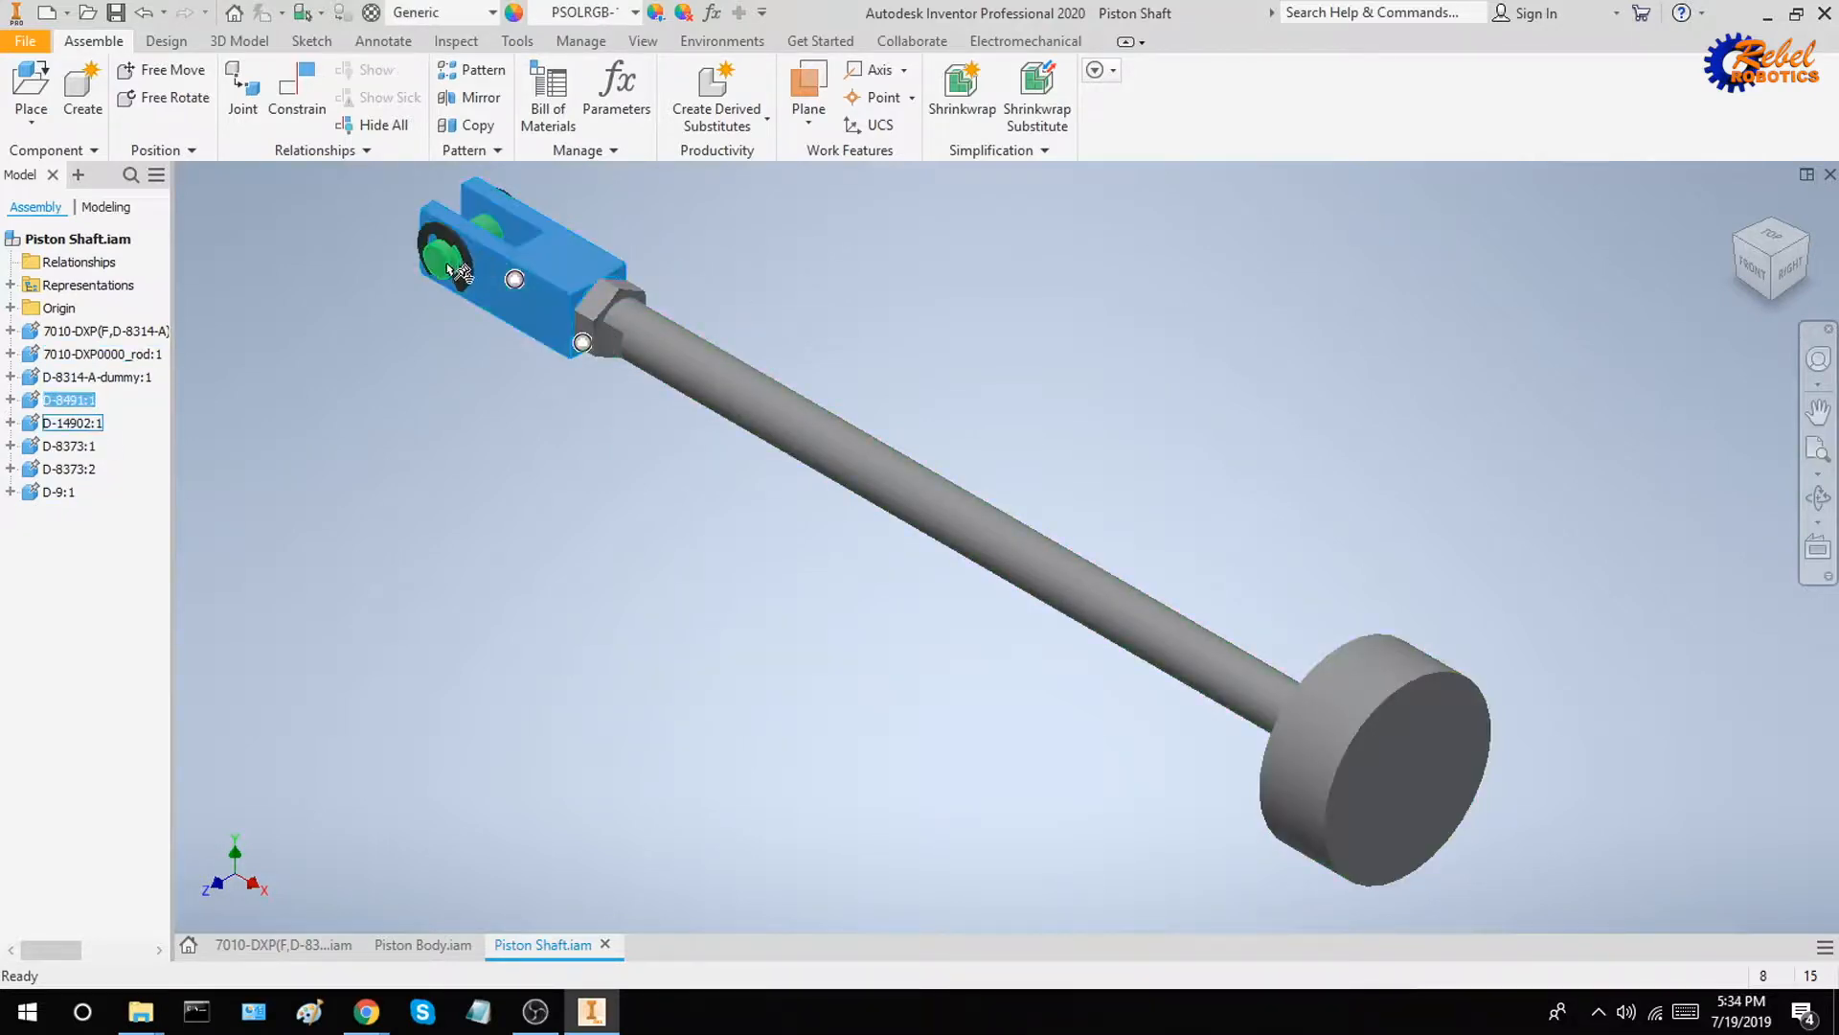
ctrl+click(695, 372)
ctrl+click(611, 316)
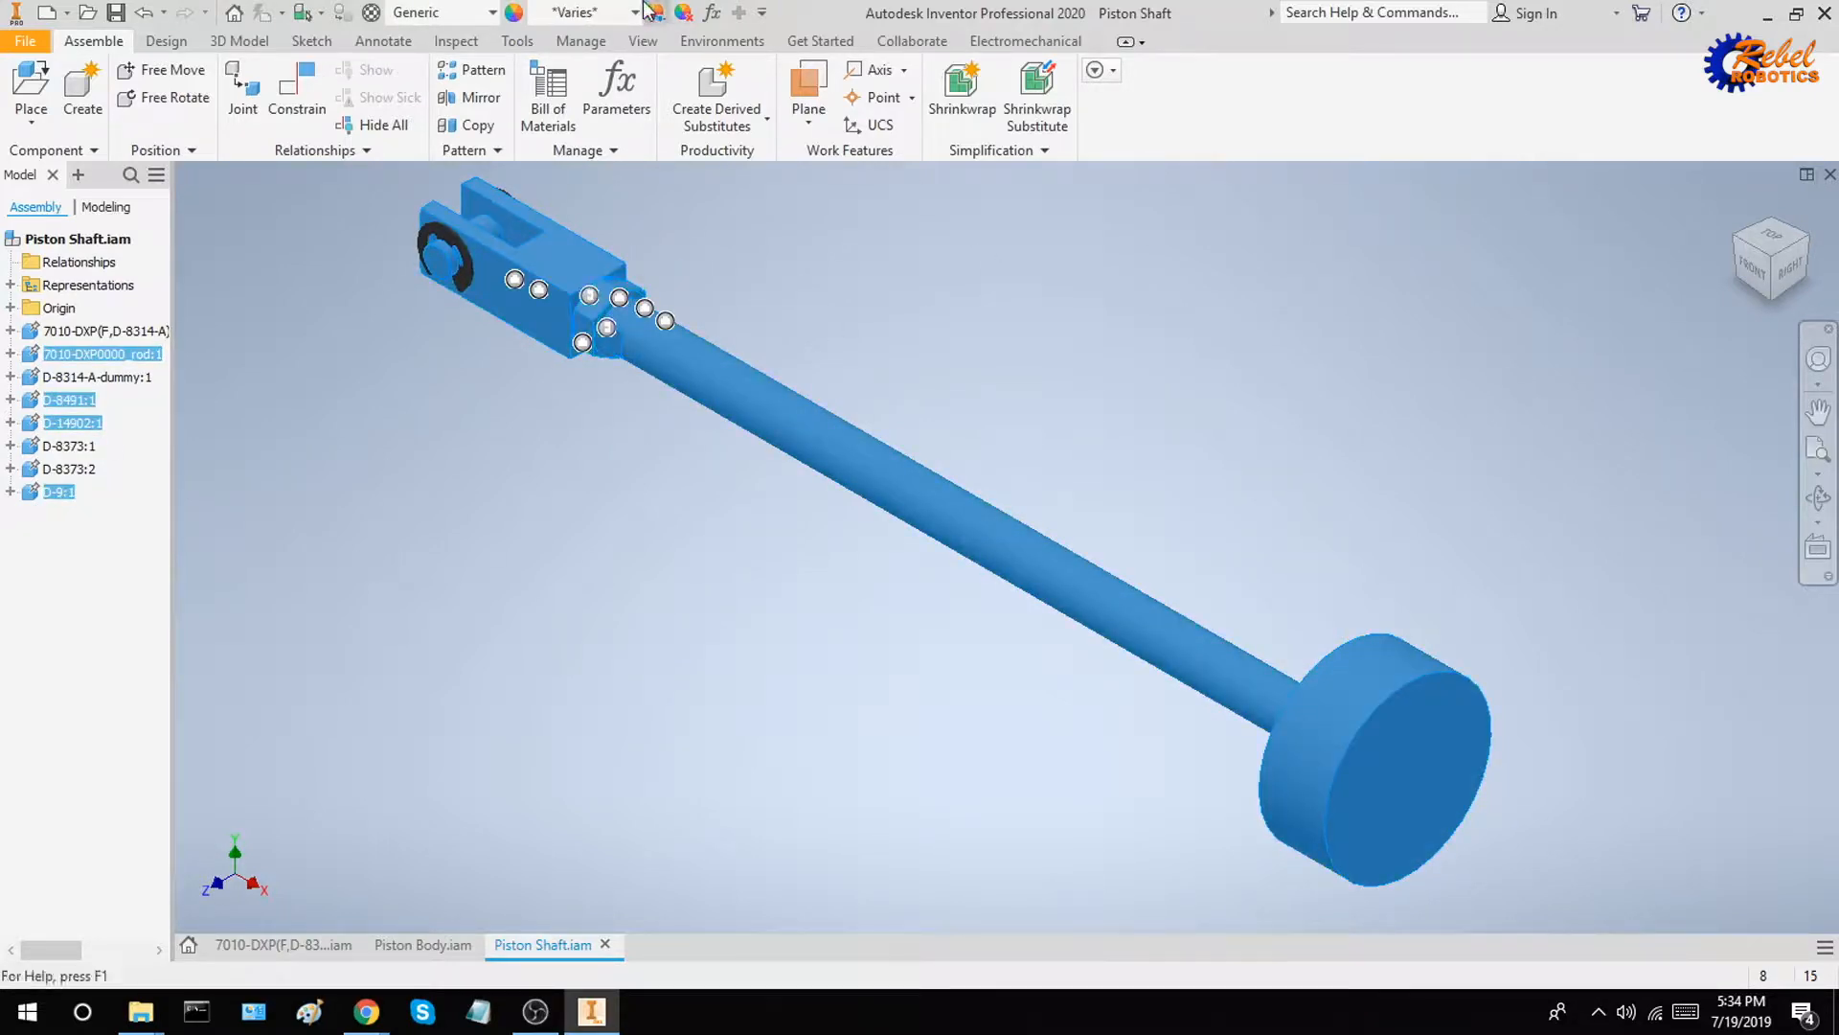
click(602, 12)
text(st)
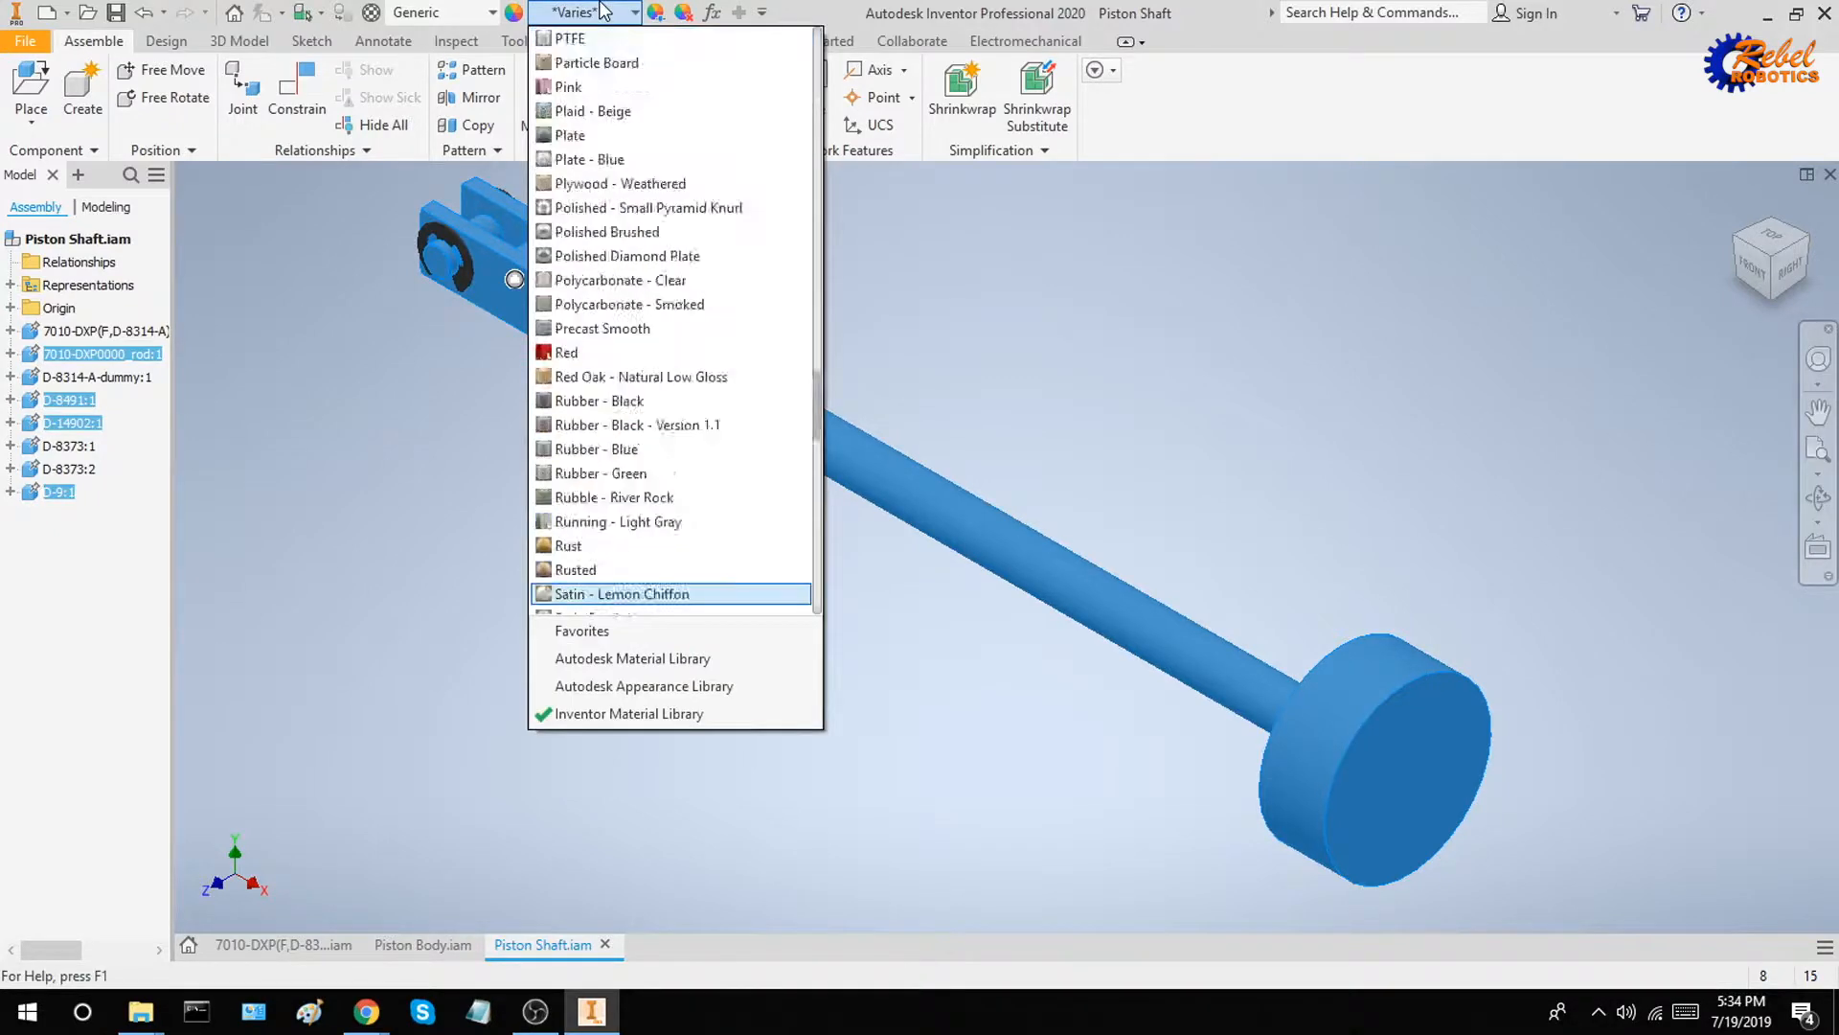
key(Return)
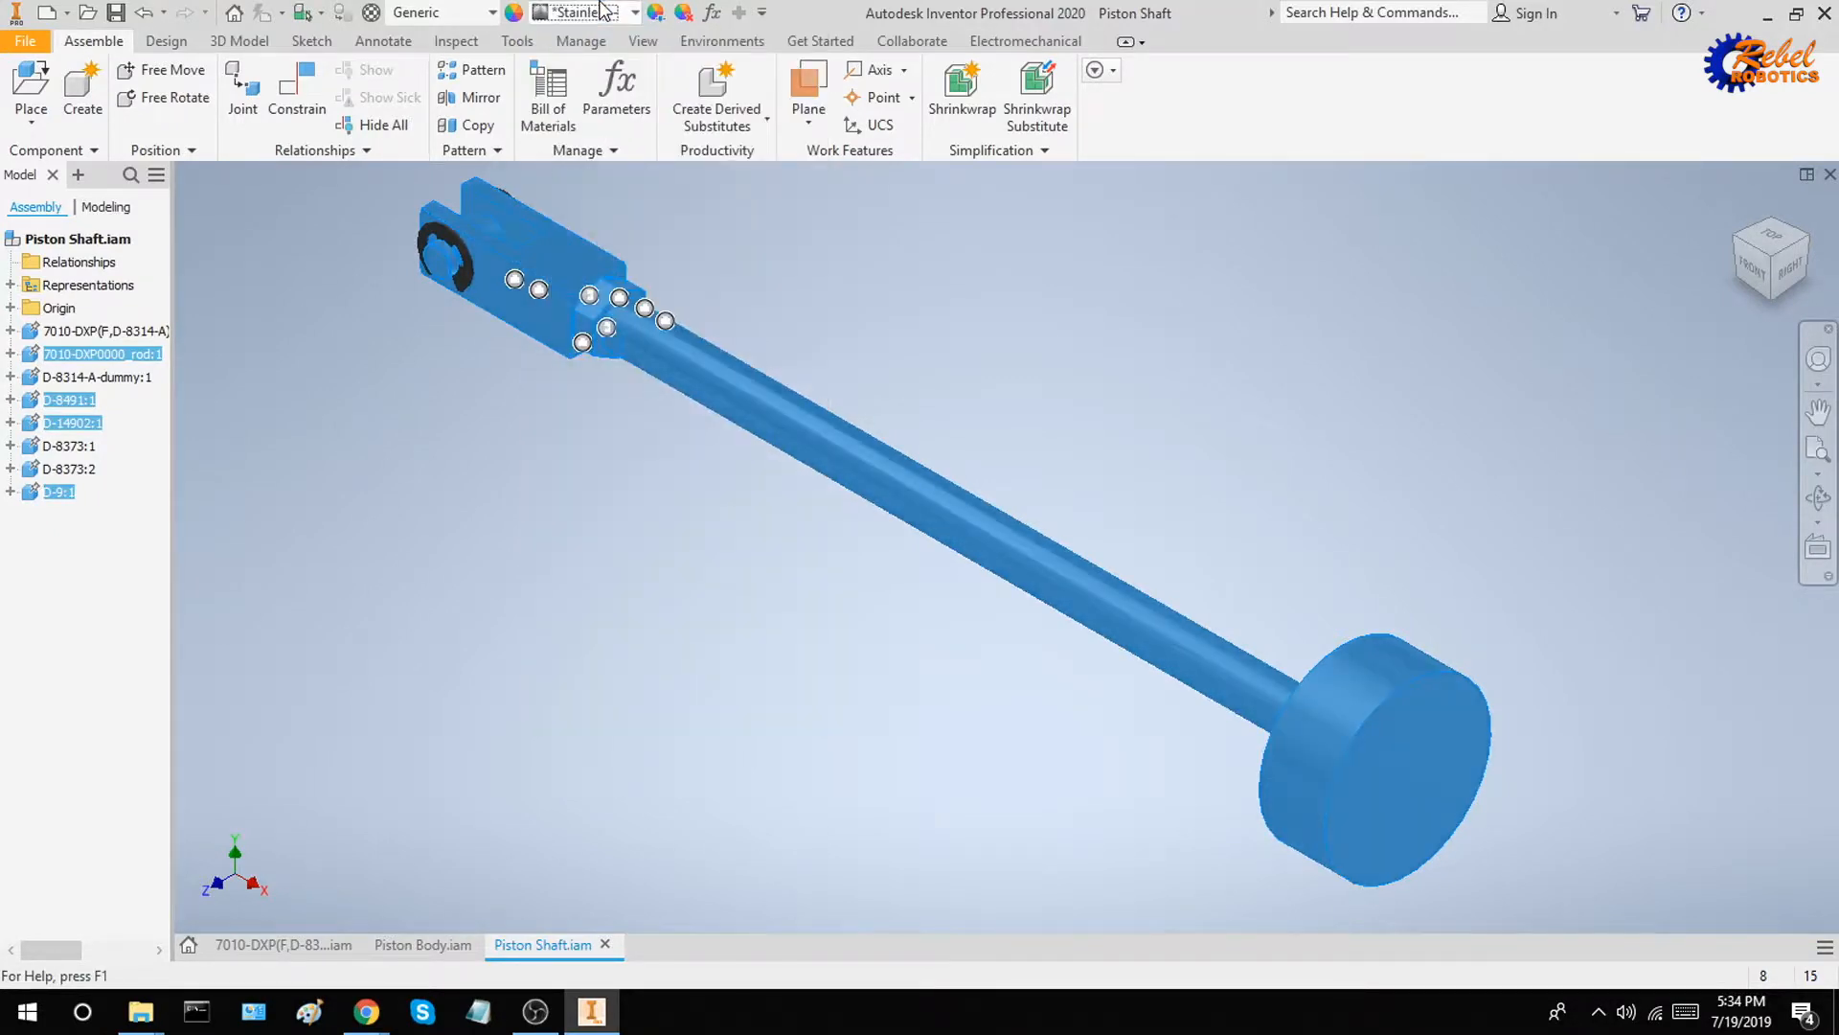
click(933, 237)
scroll(1096, 316, down, 4)
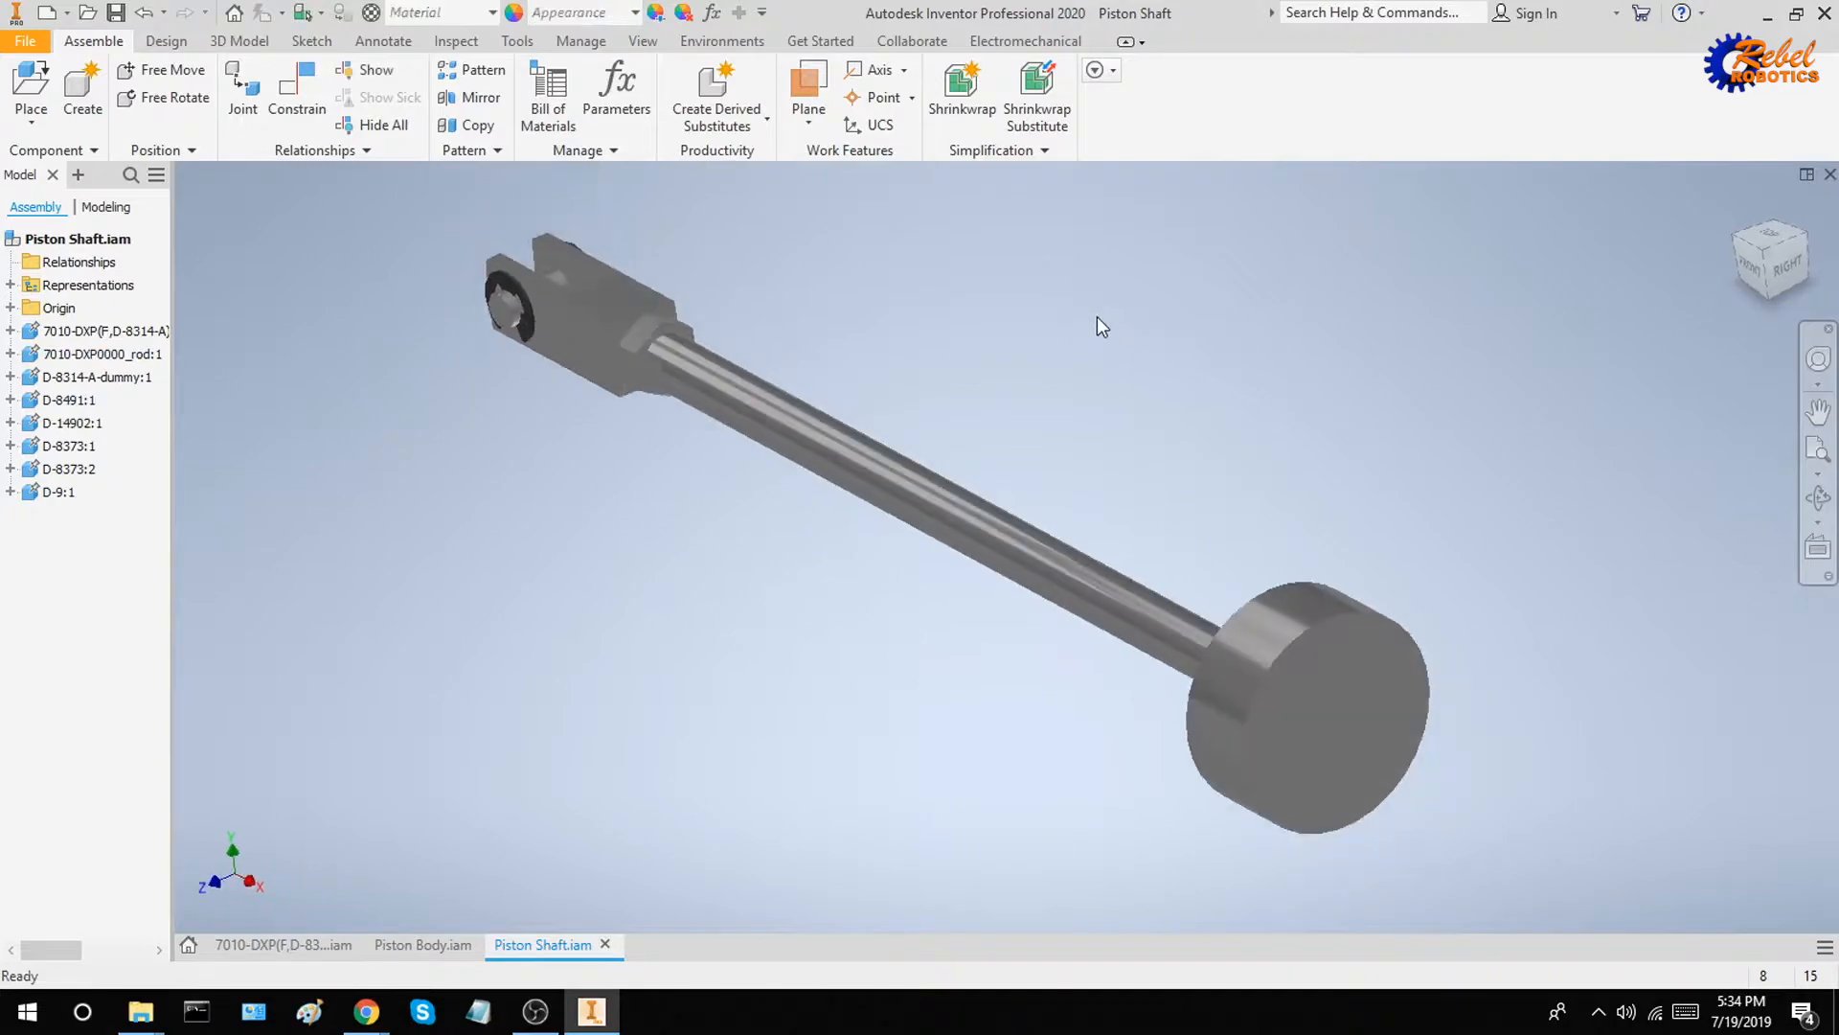
key(ctrl+s)
click(1061, 400)
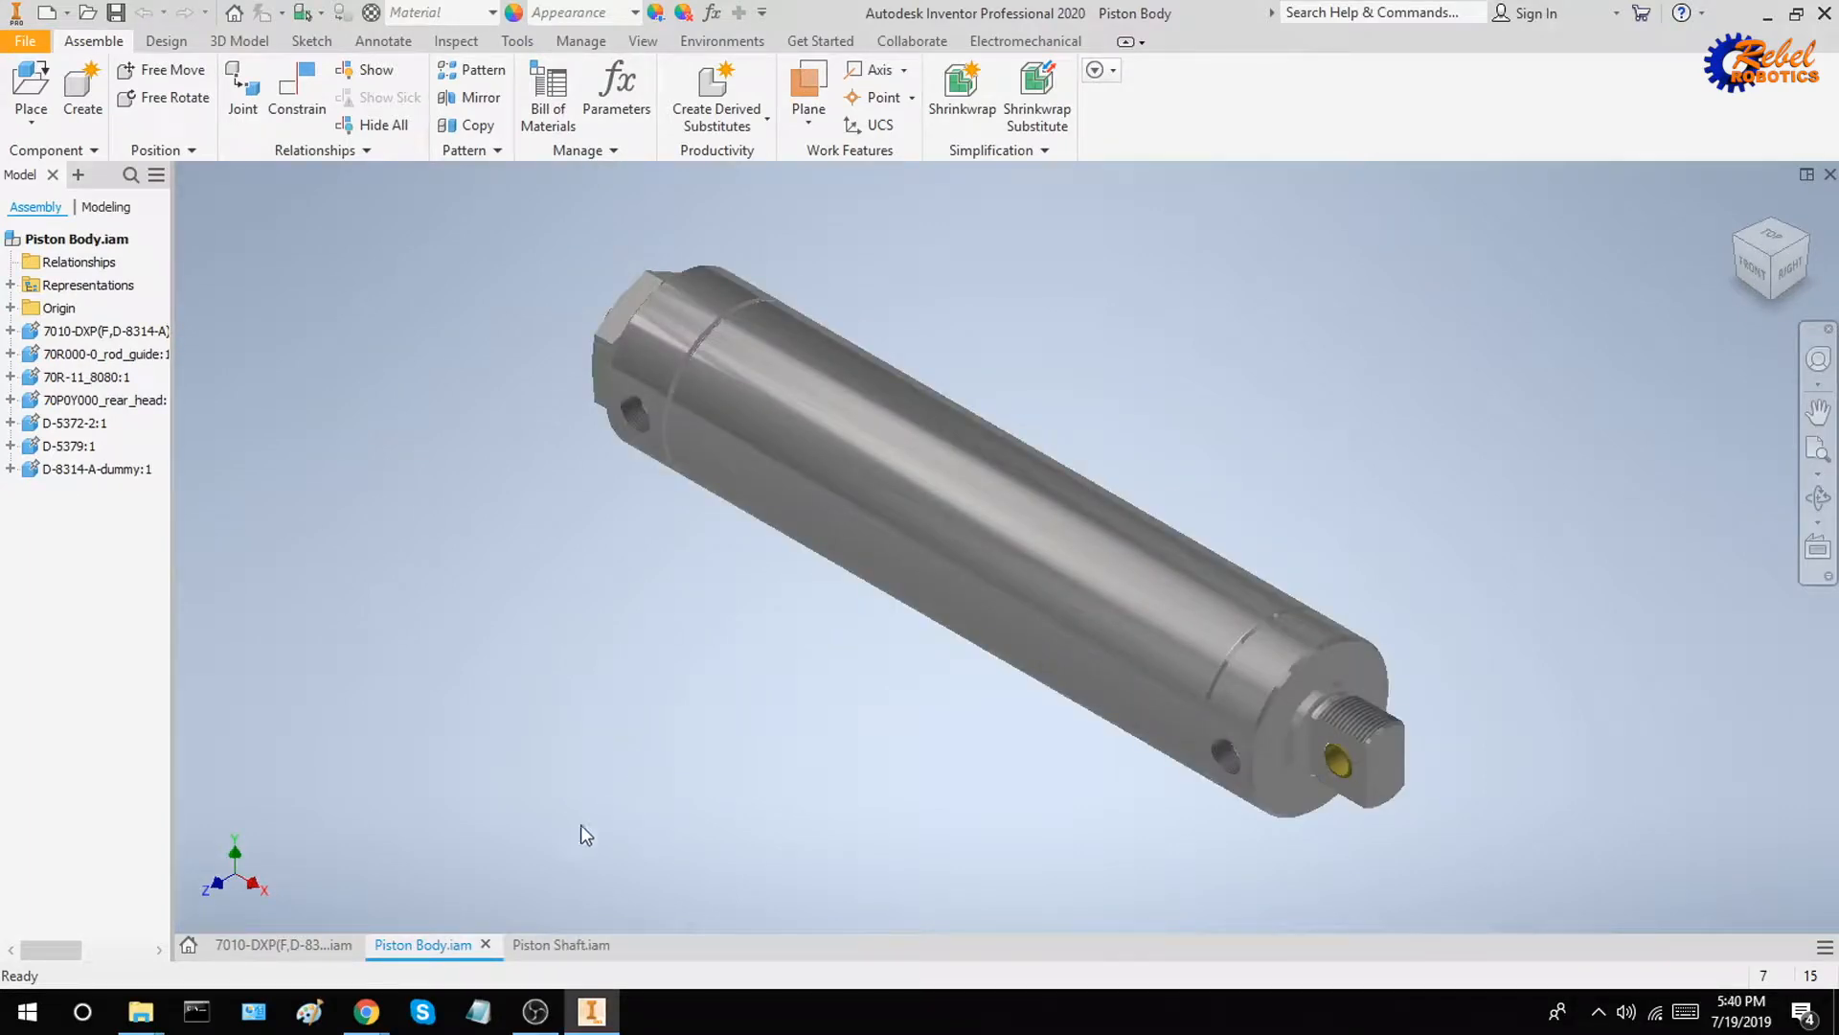
click(551, 945)
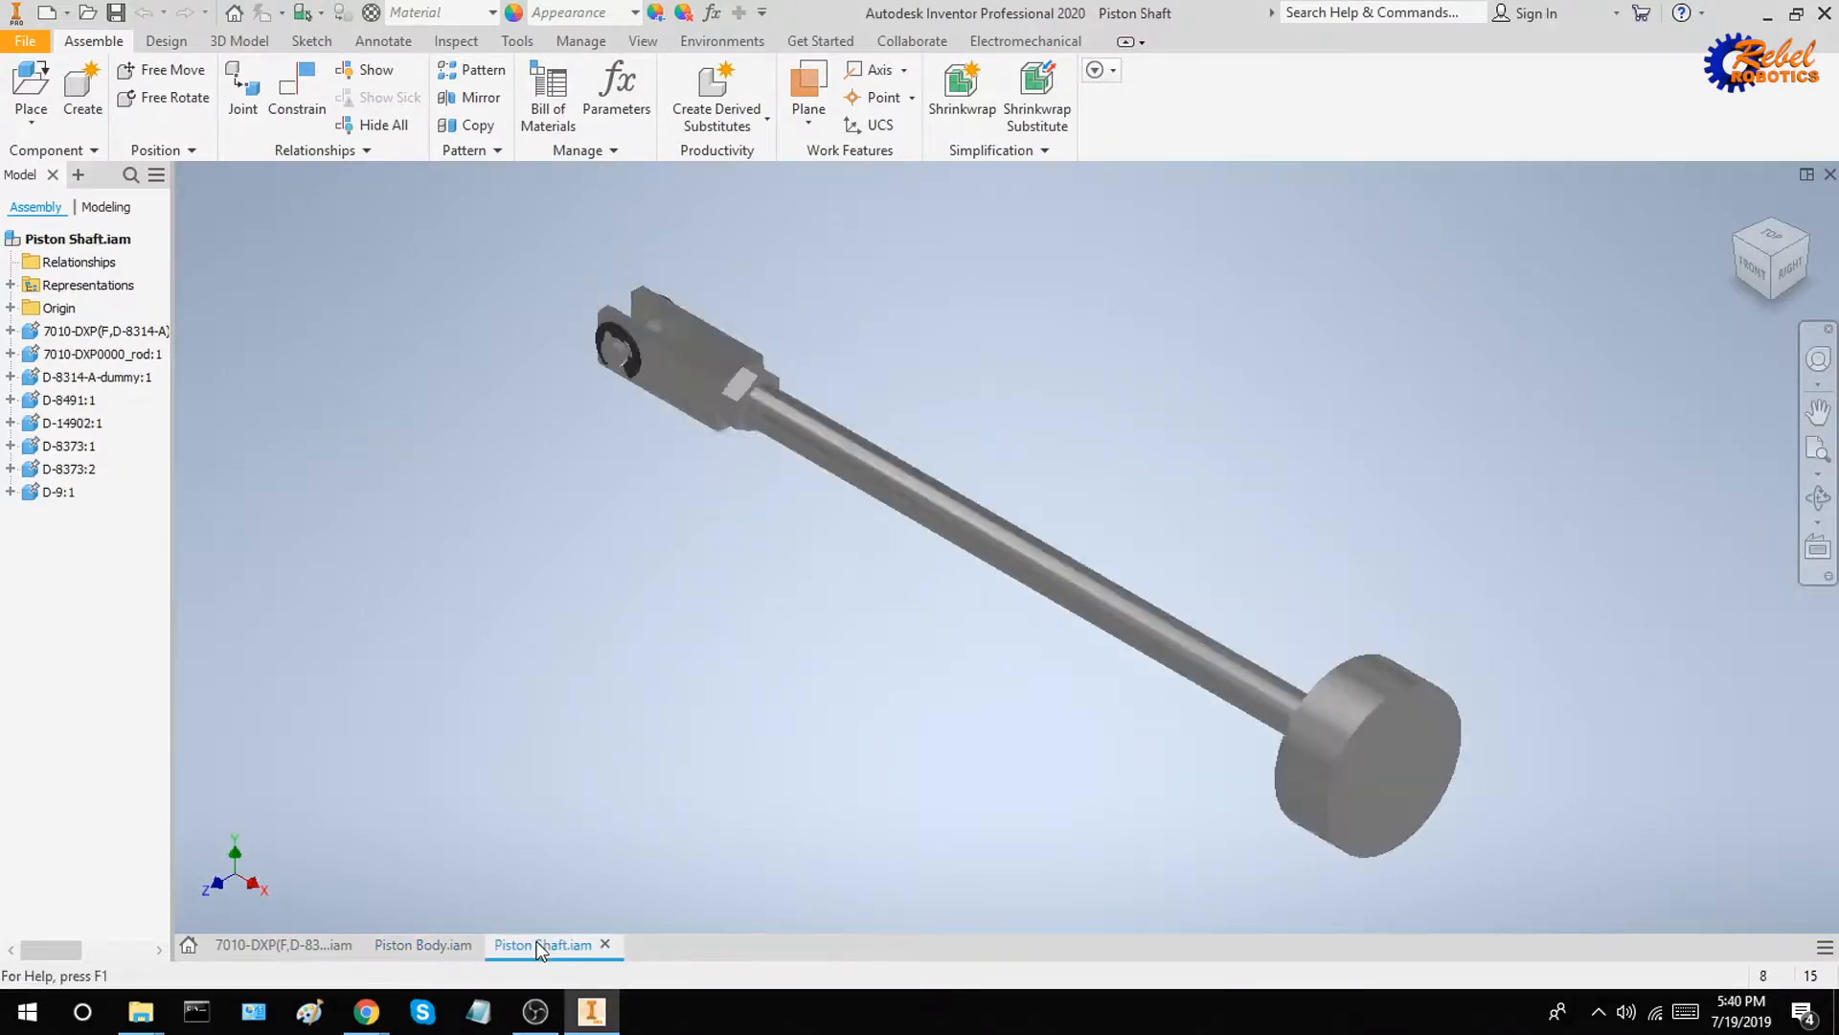
Create a new, empty assembly file for combining the two piston subassemblies
click(397, 945)
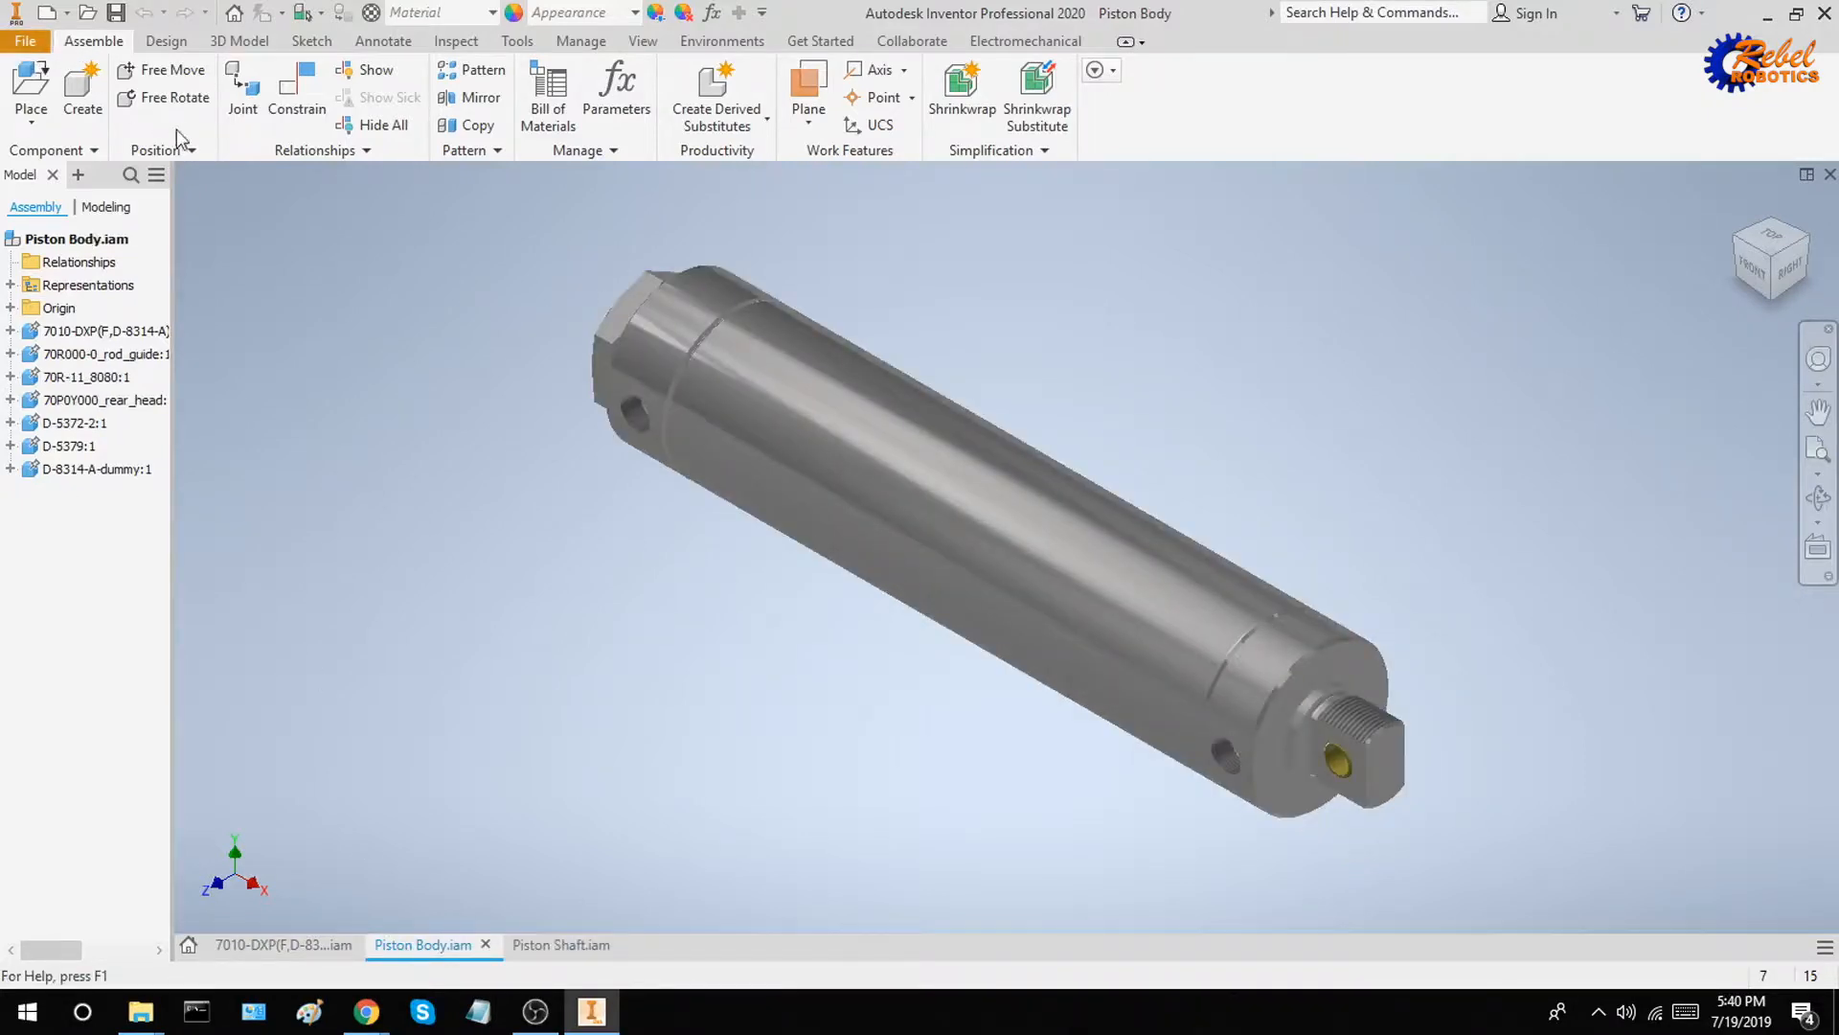
key(alt+f)
mouse_move(158, 139)
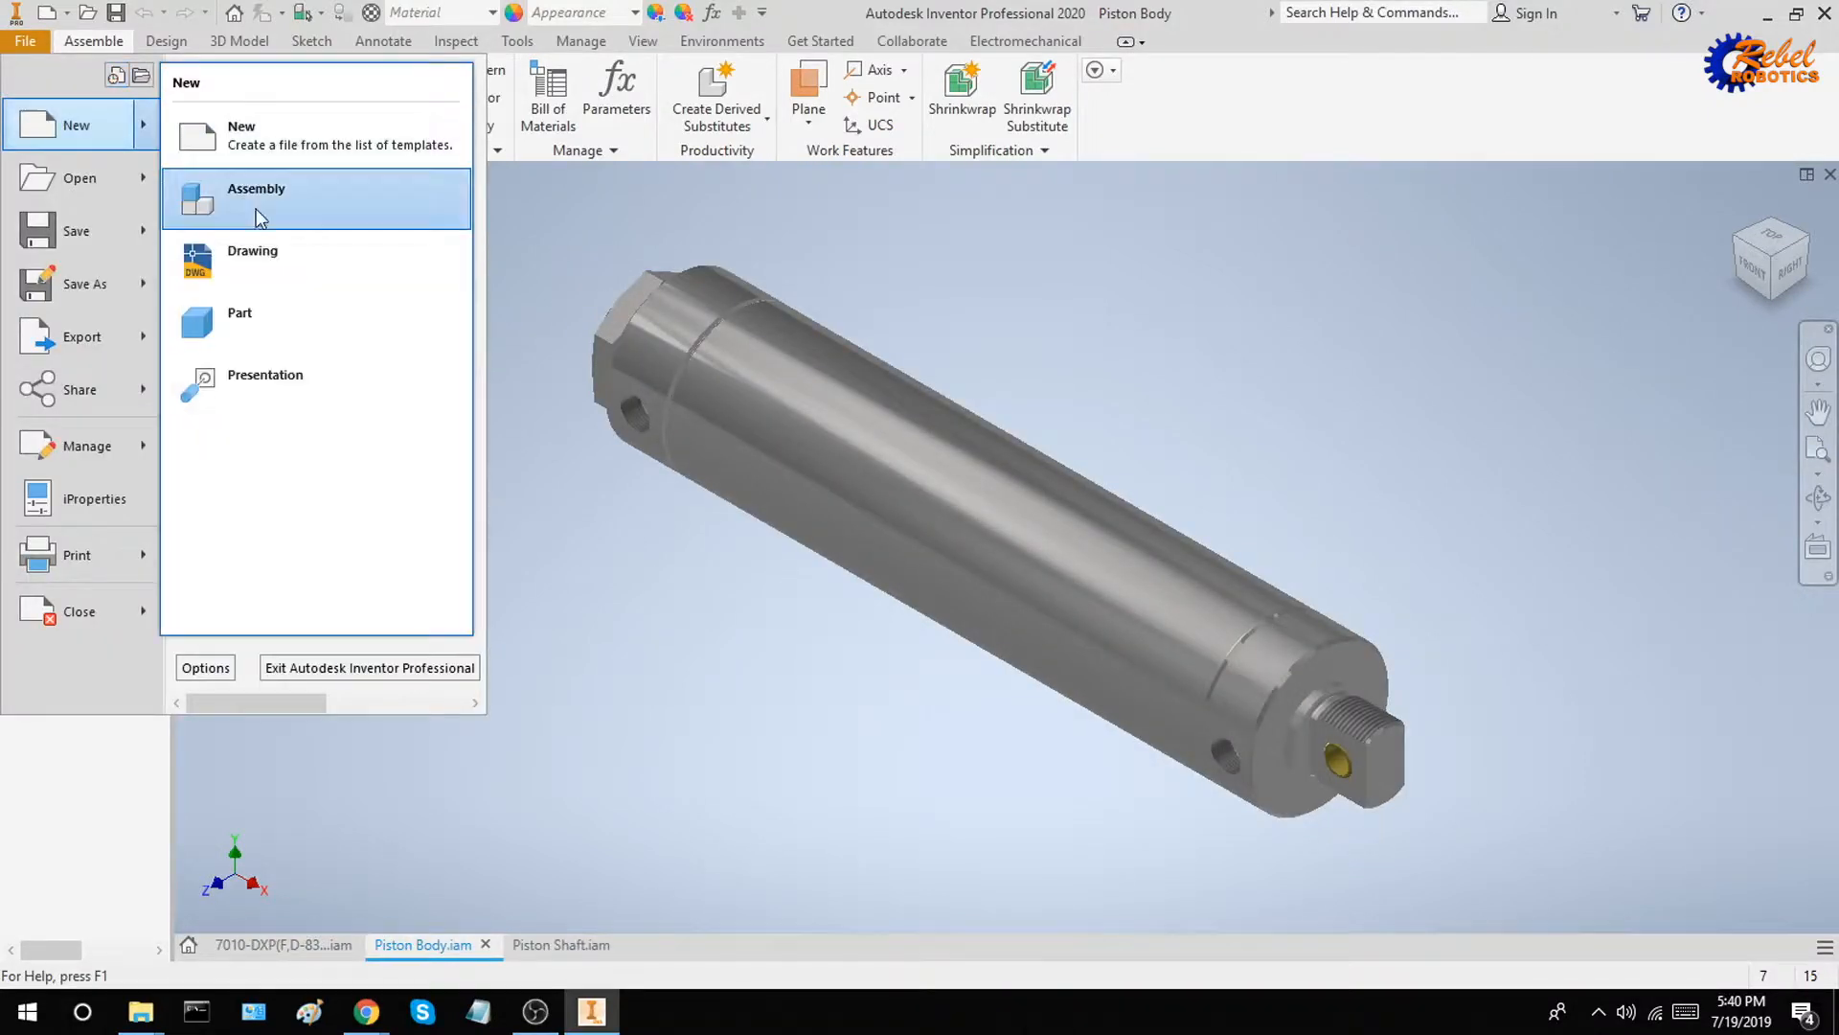
click(256, 203)
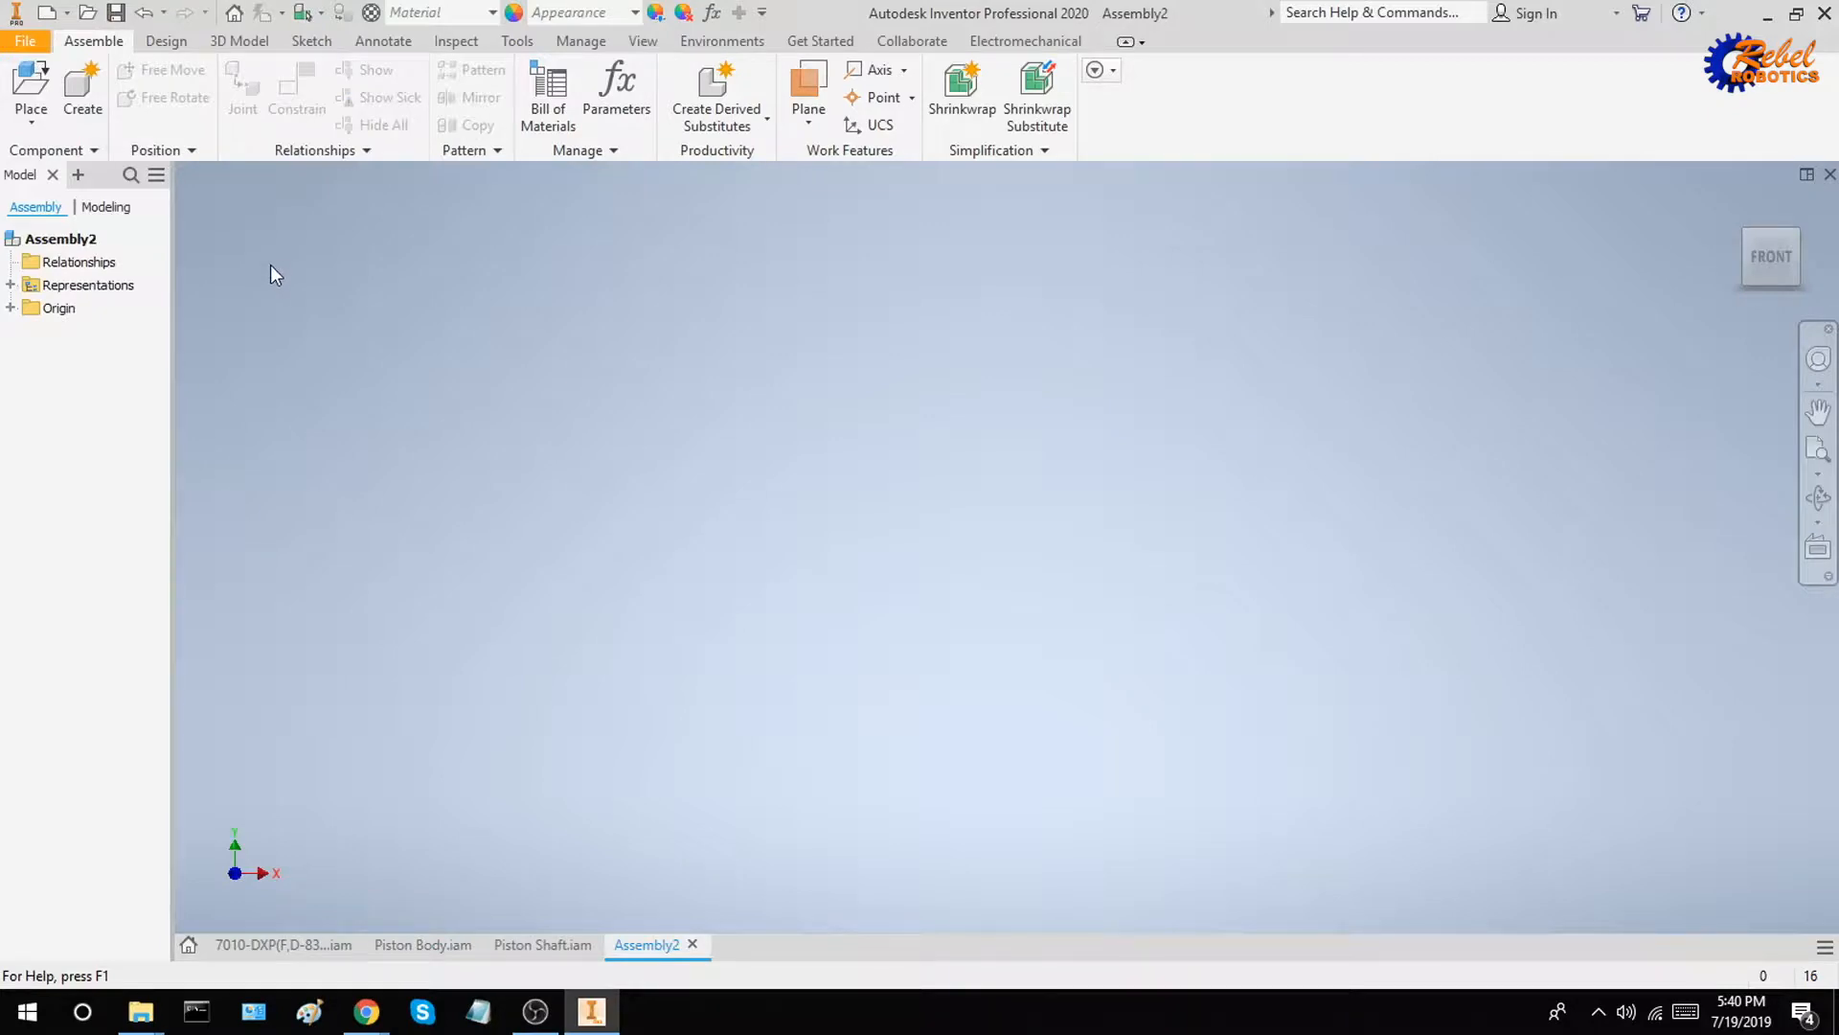
Place one instance each of the Piston Body and Piston Shaft assemblies in the new assembly
click(46, 96)
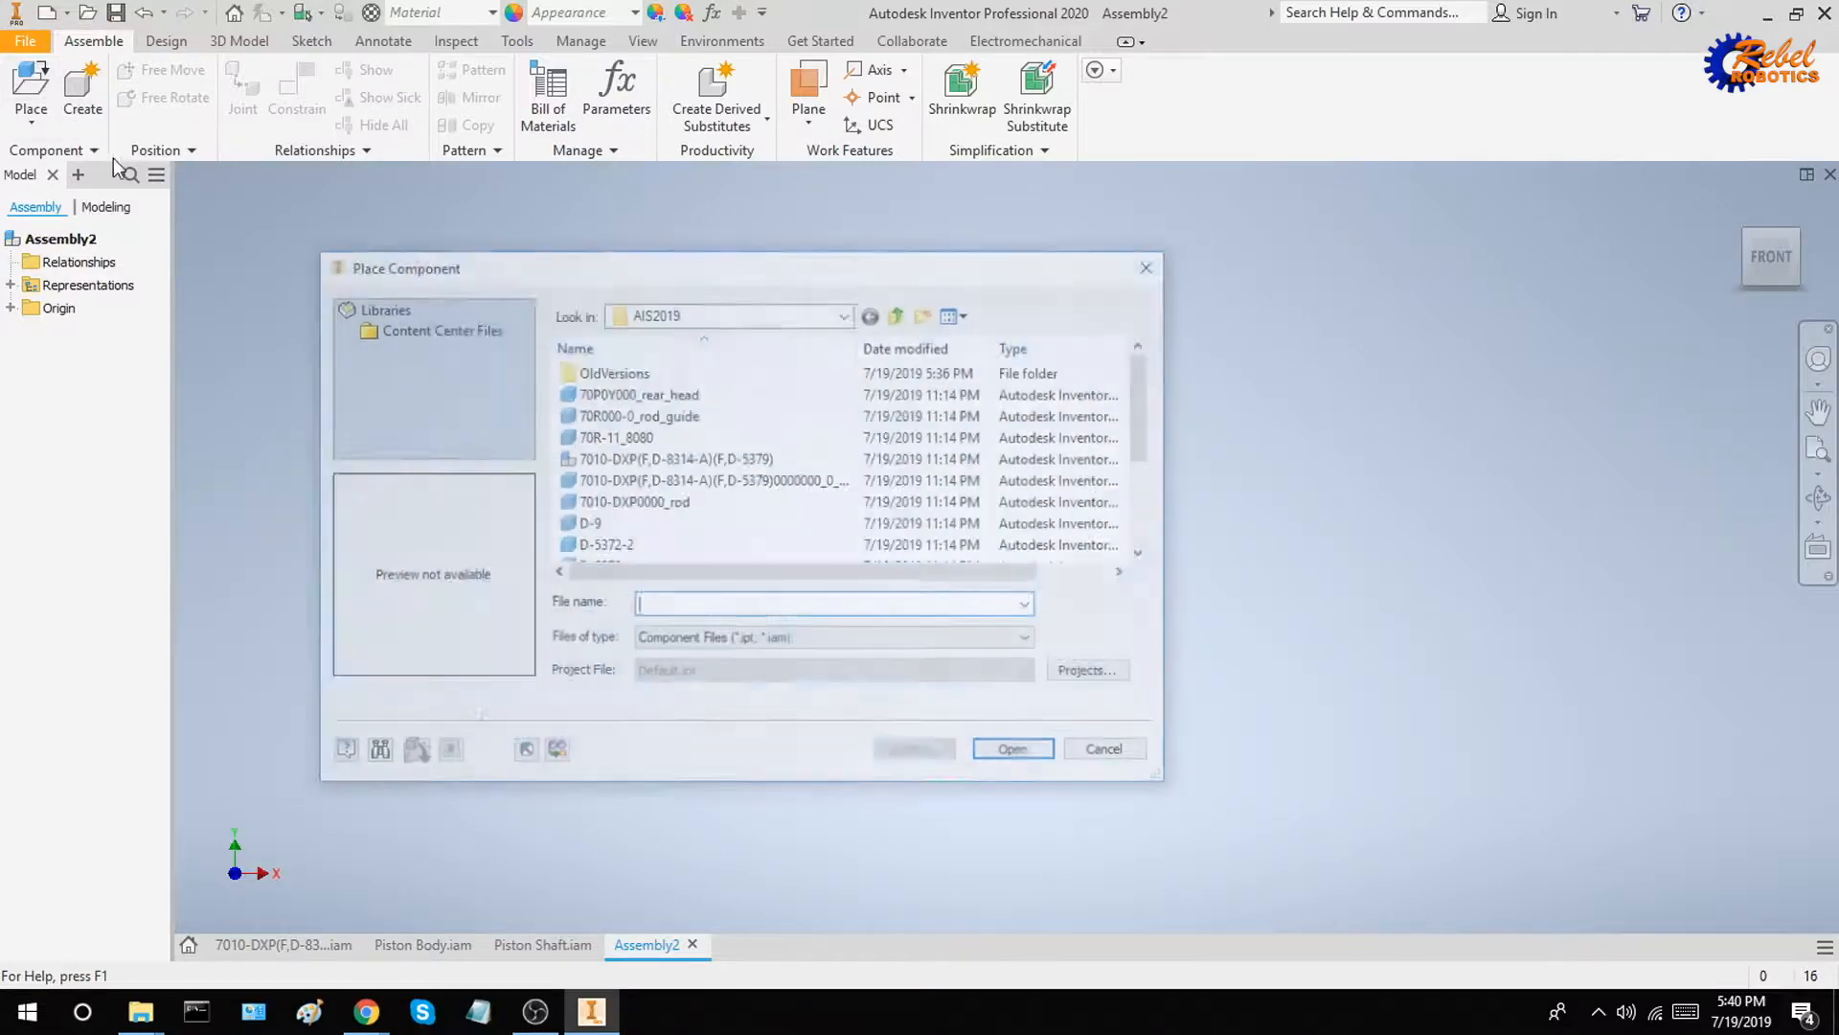
scroll(700, 498, down, 3)
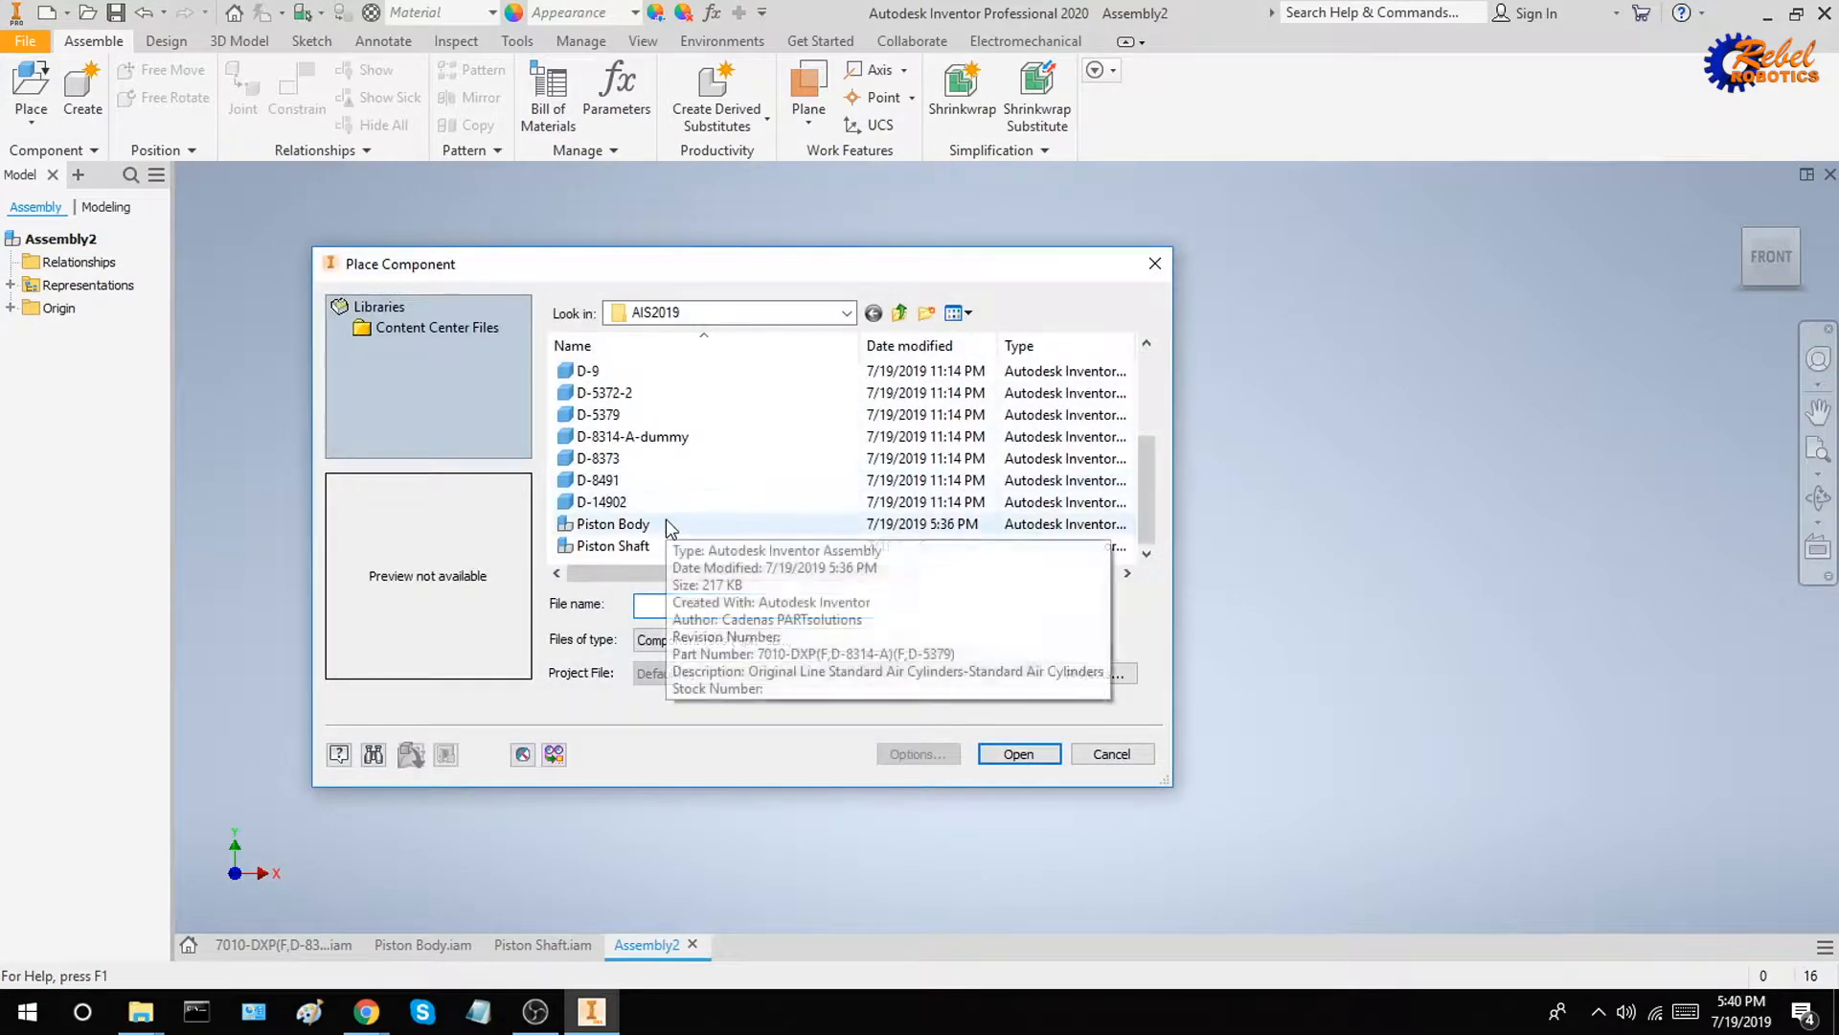
click(665, 524)
ctrl+click(627, 546)
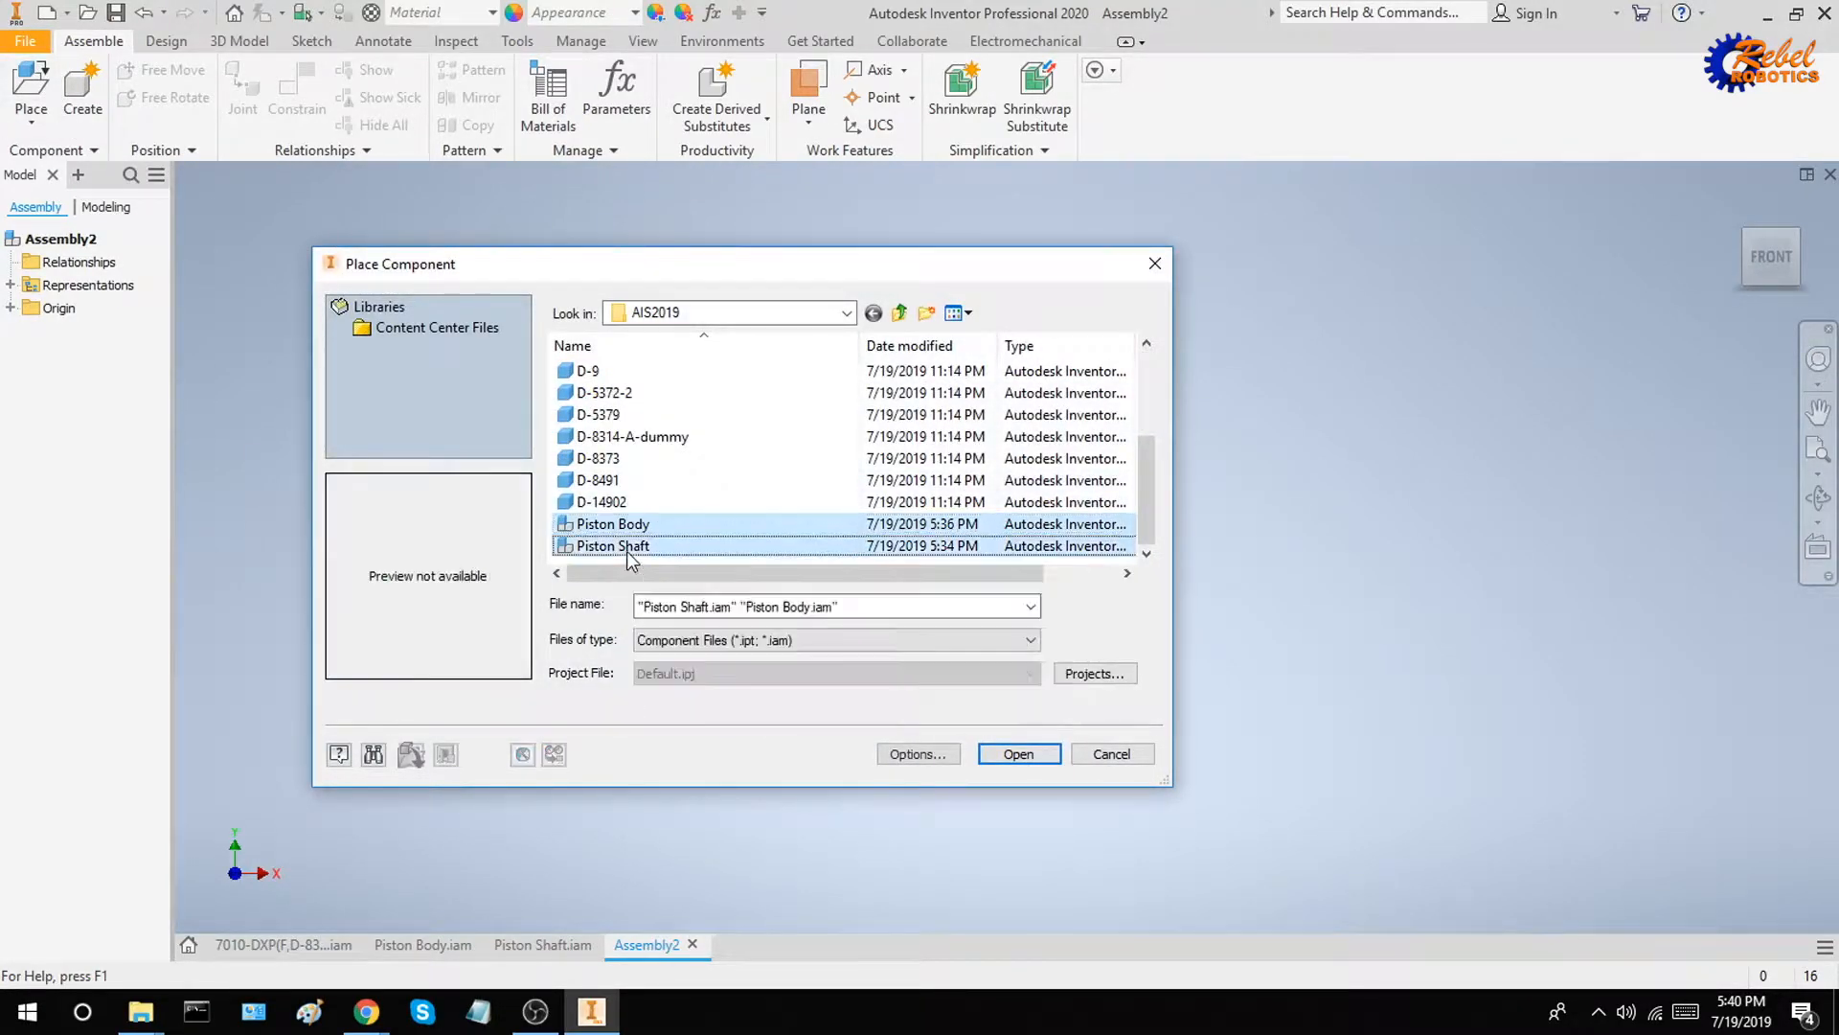
click(1020, 757)
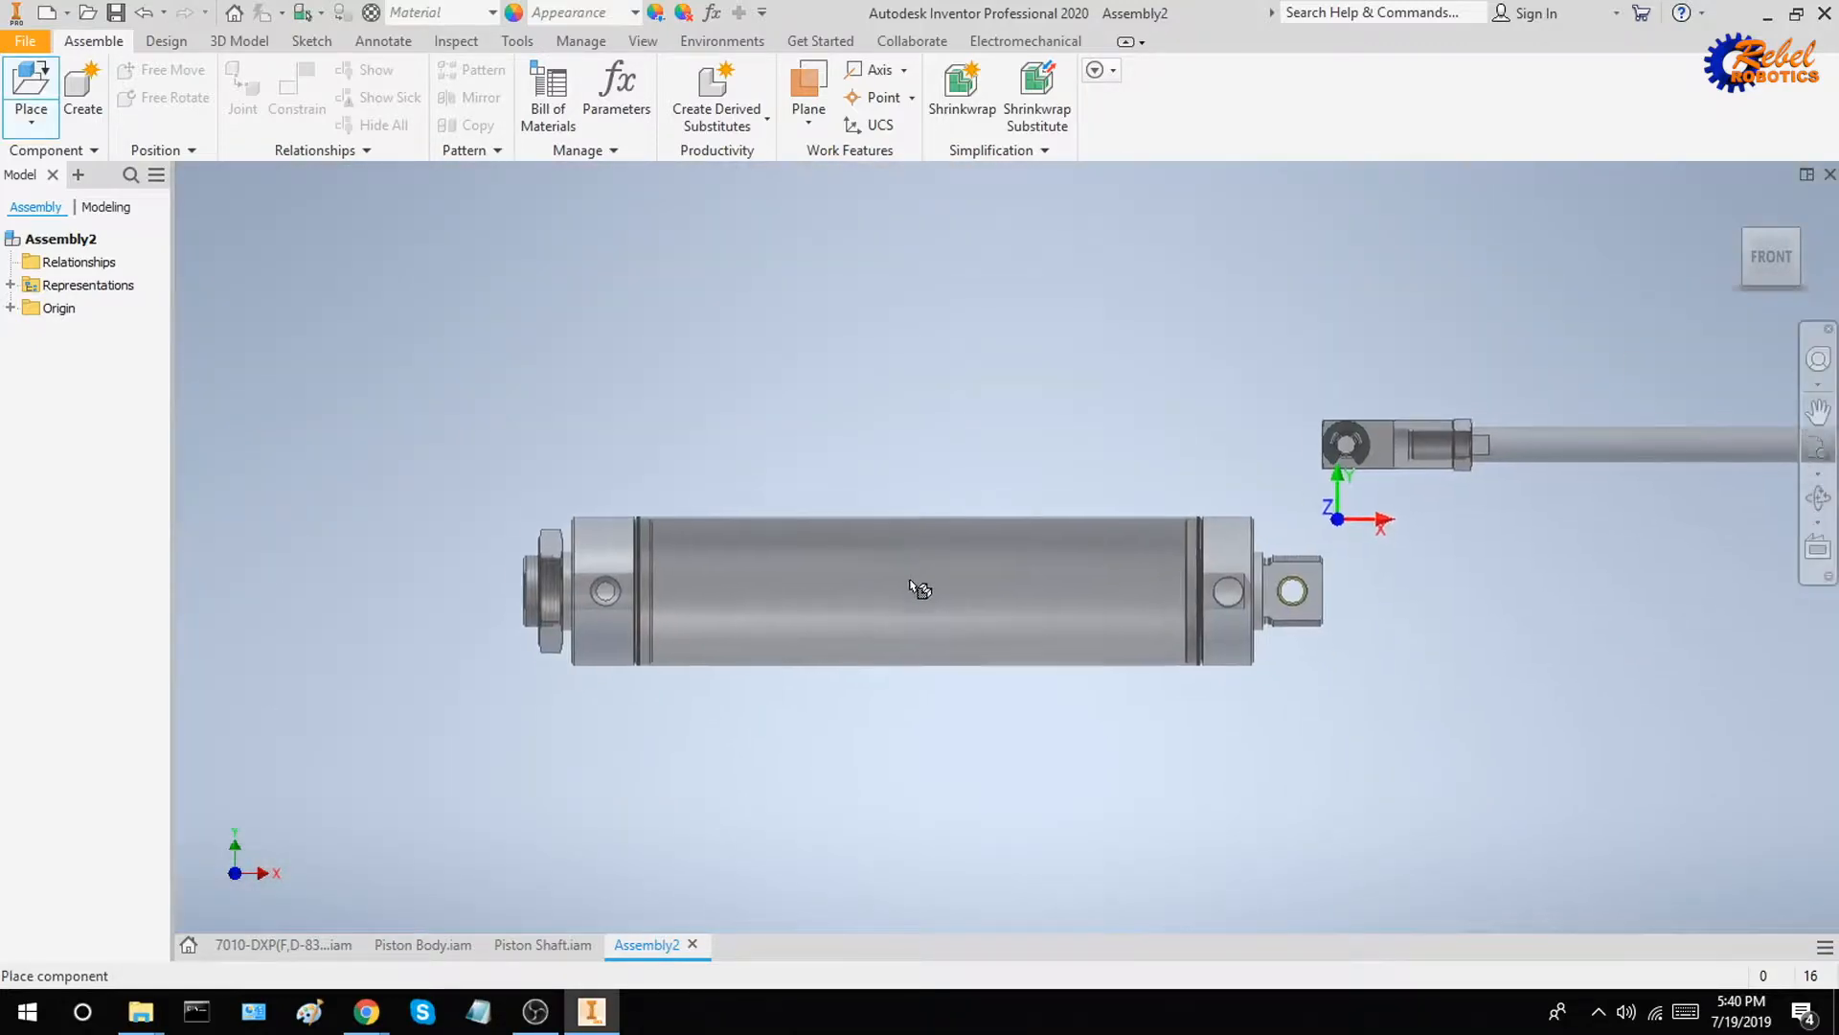
click(876, 577)
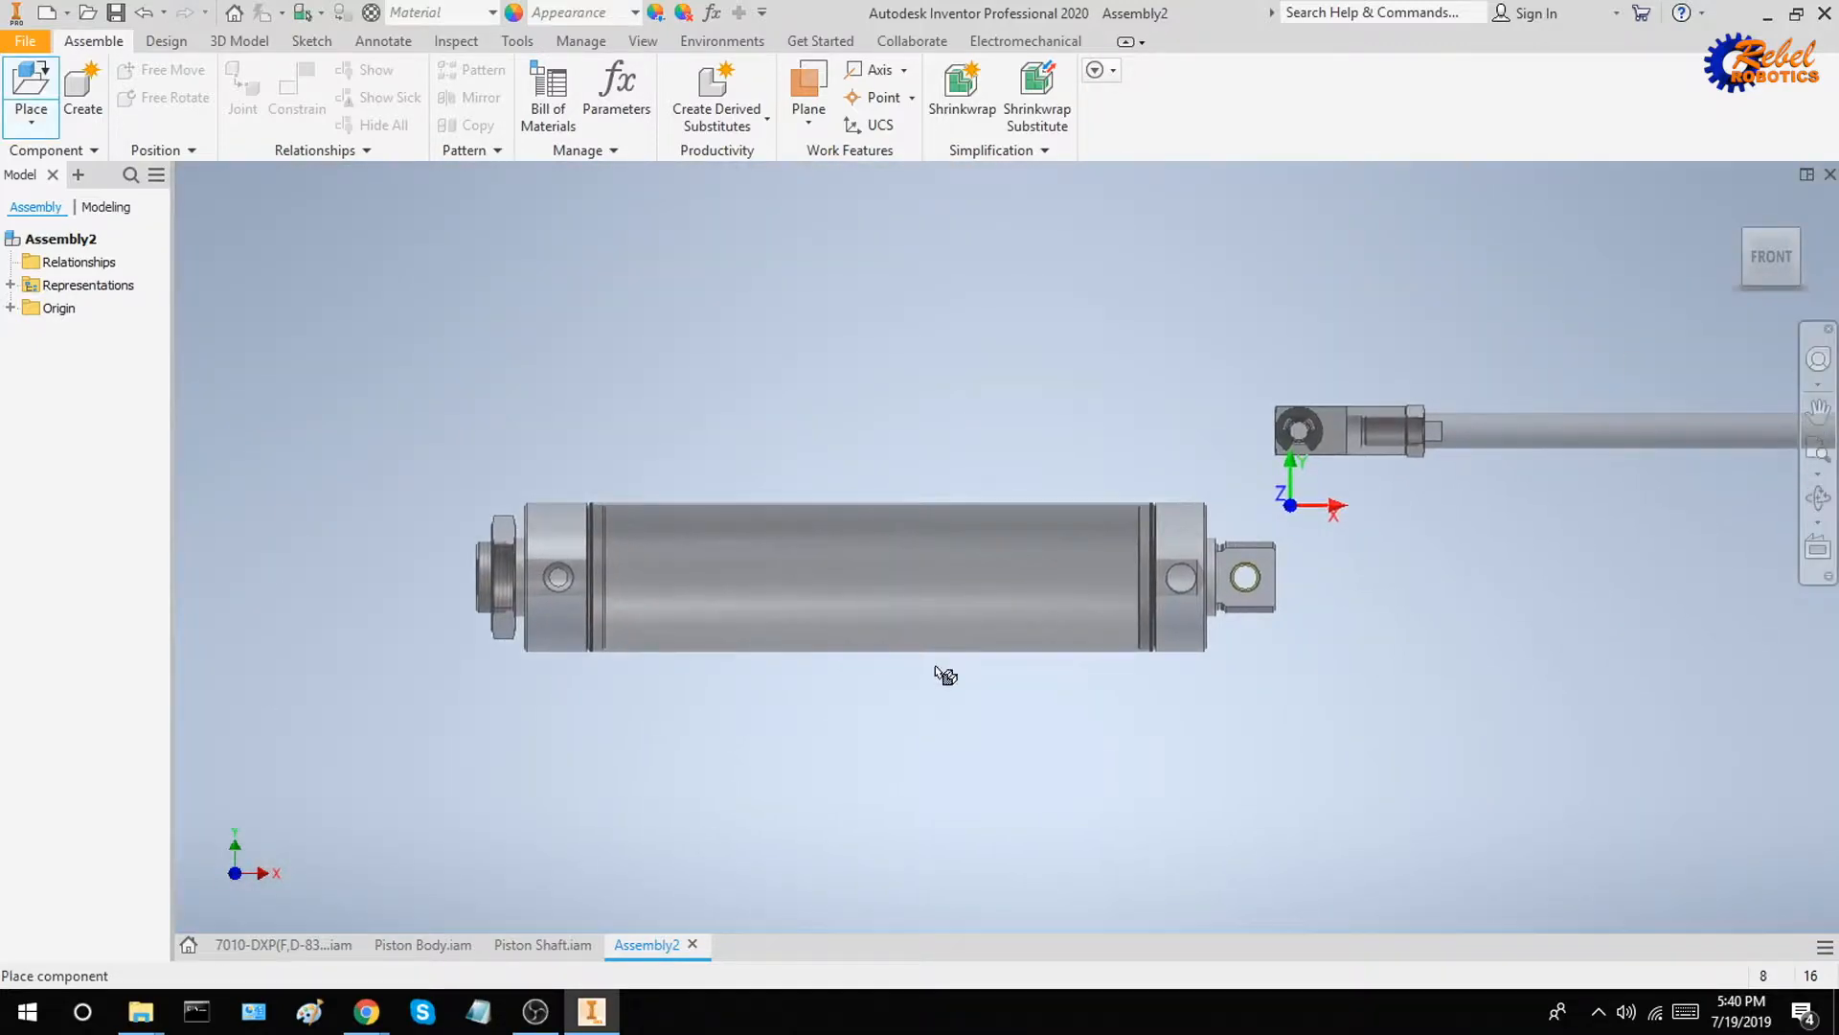
key(Escape)
Show the assembly in an isometric view and move Piston Shaft to a free spot above Piston Body
drag(1221, 778, 883, 303)
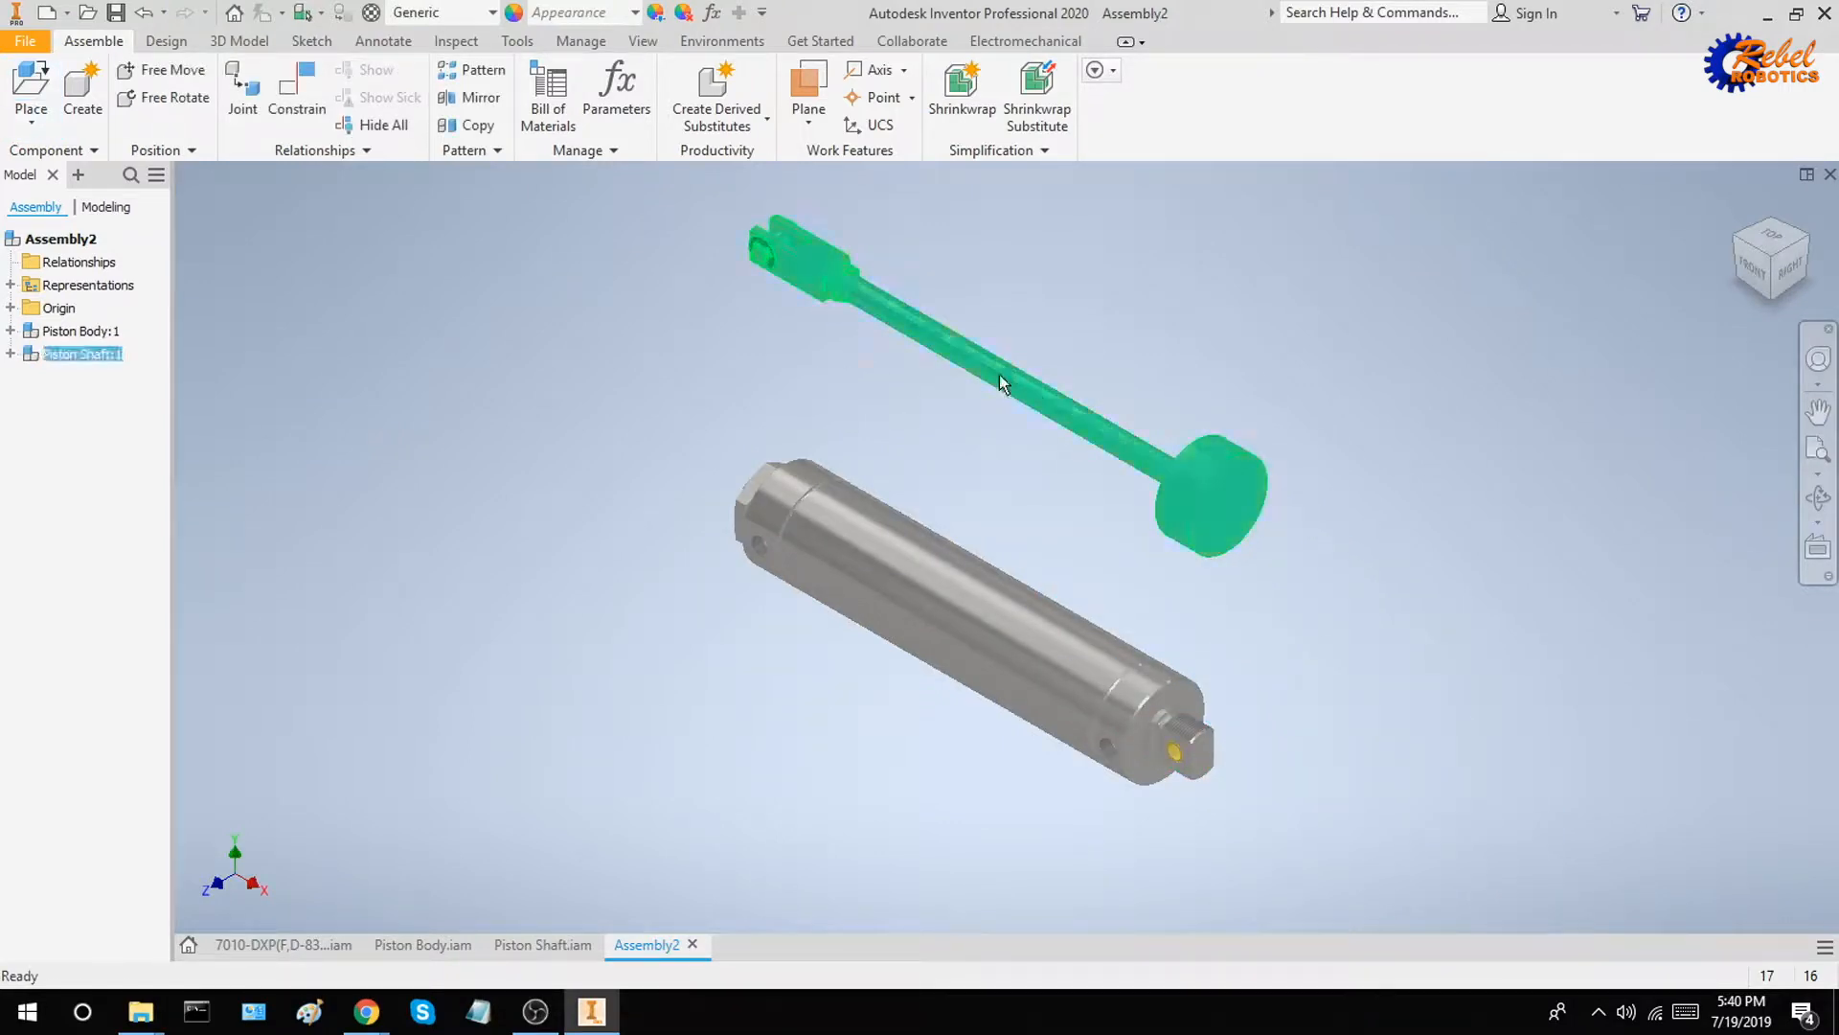
drag(998, 375, 932, 371)
click(796, 440)
mouse_move(1121, 468)
mouse_down()
mouse_move(1031, 433)
mouse_move(1092, 477)
mouse_up()
click(1307, 460)
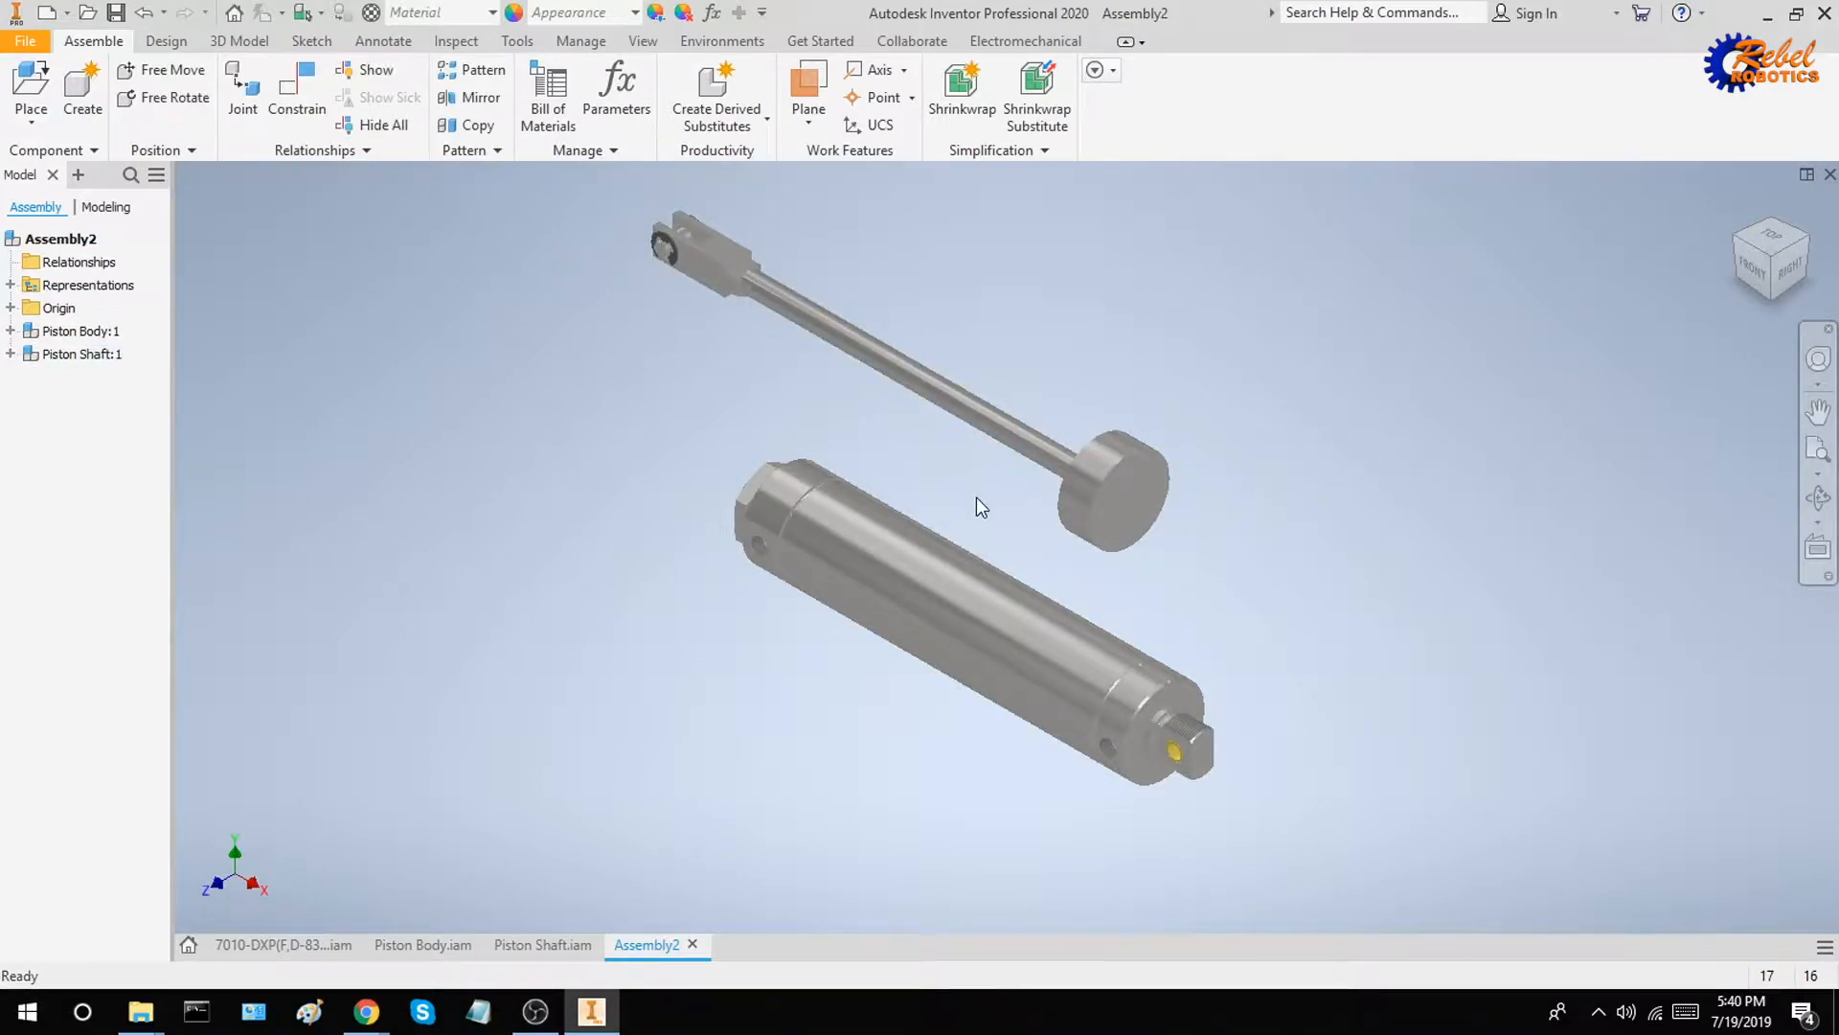
drag(982, 417, 1102, 455)
click(1086, 657)
click(1309, 510)
click(1303, 462)
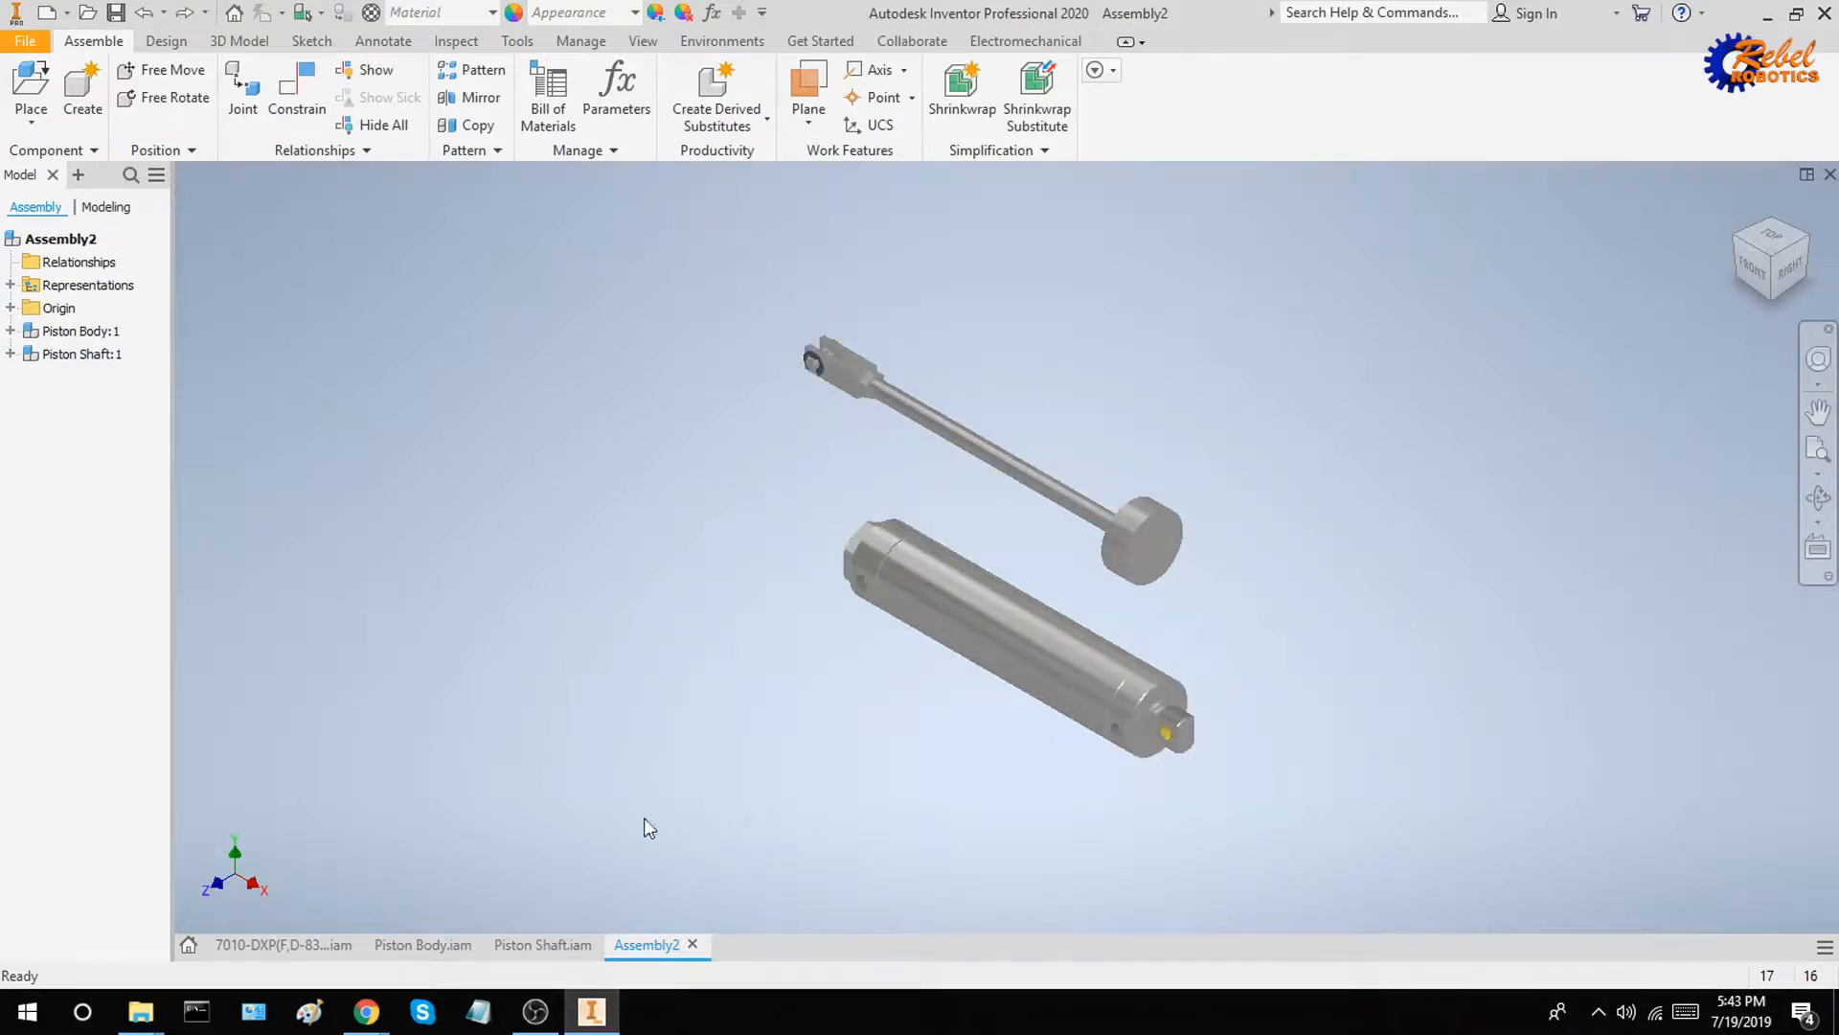
In the Piston Body assembly, hide the 70R-11_8080 tube and save the assembly
click(412, 943)
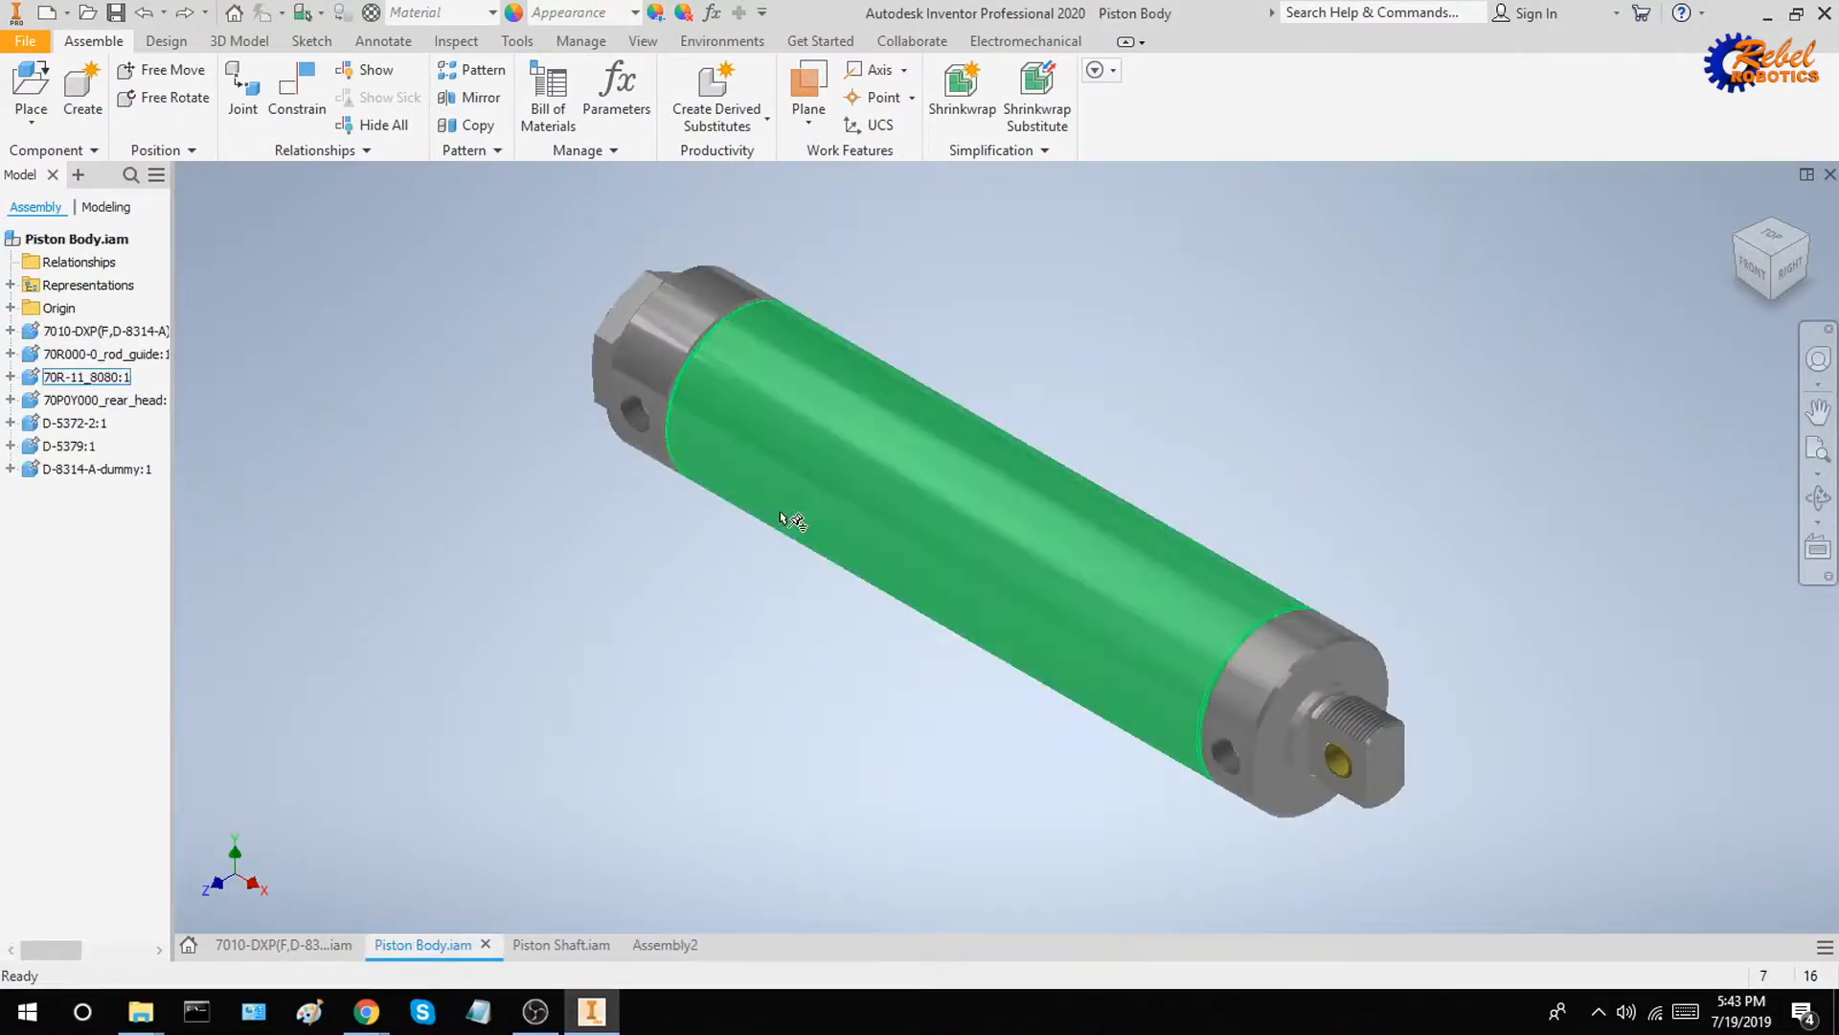
click(881, 489)
right_click(878, 474)
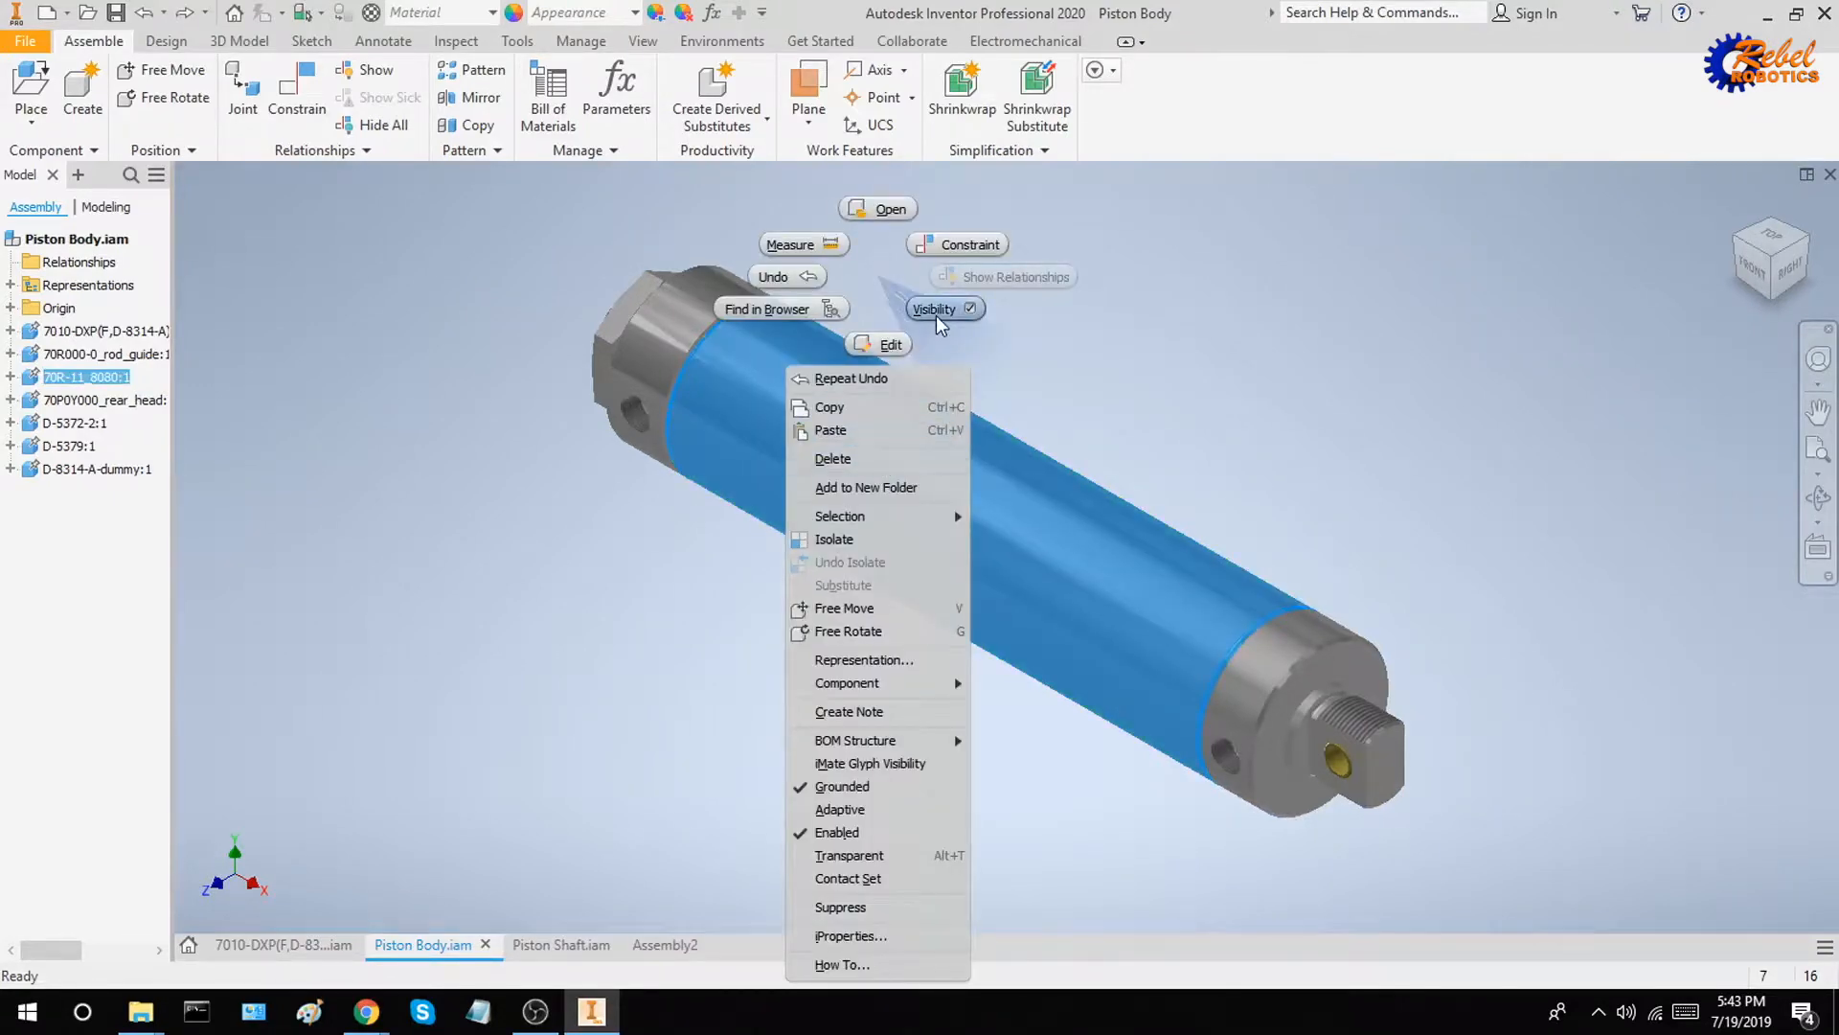
key(Escape)
key(ctrl+s)
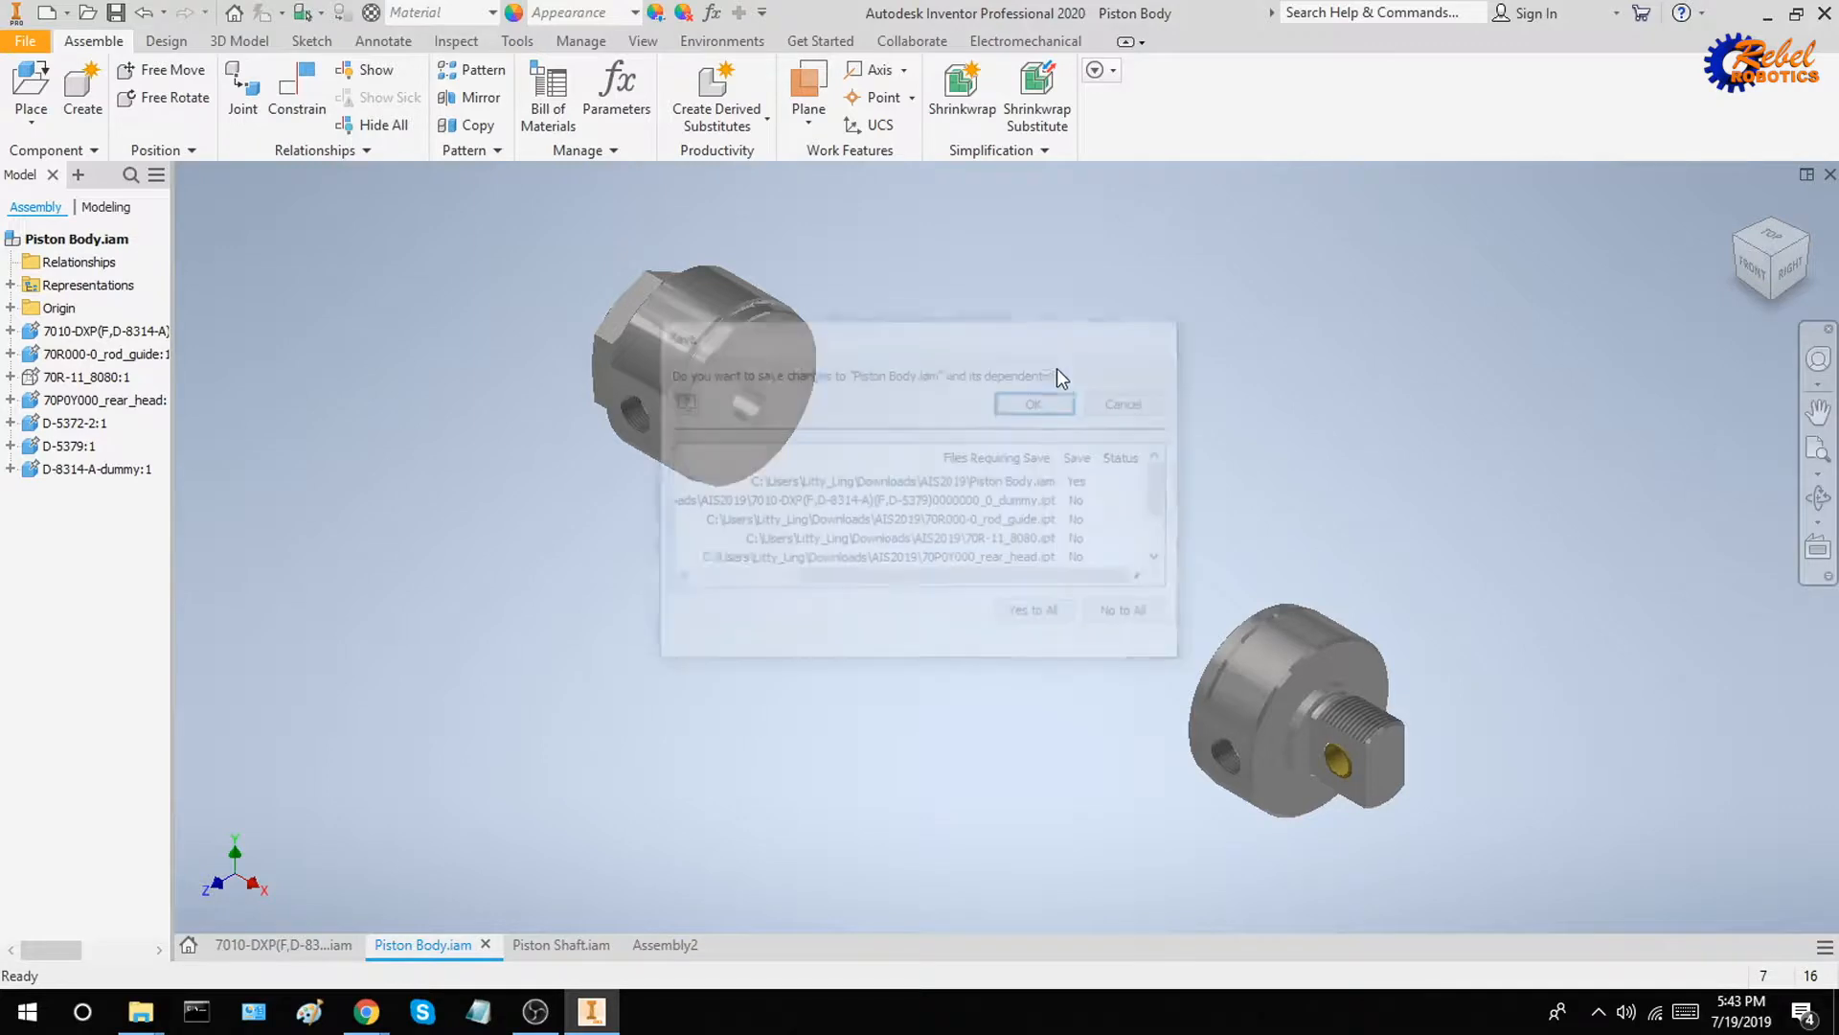
click(1027, 400)
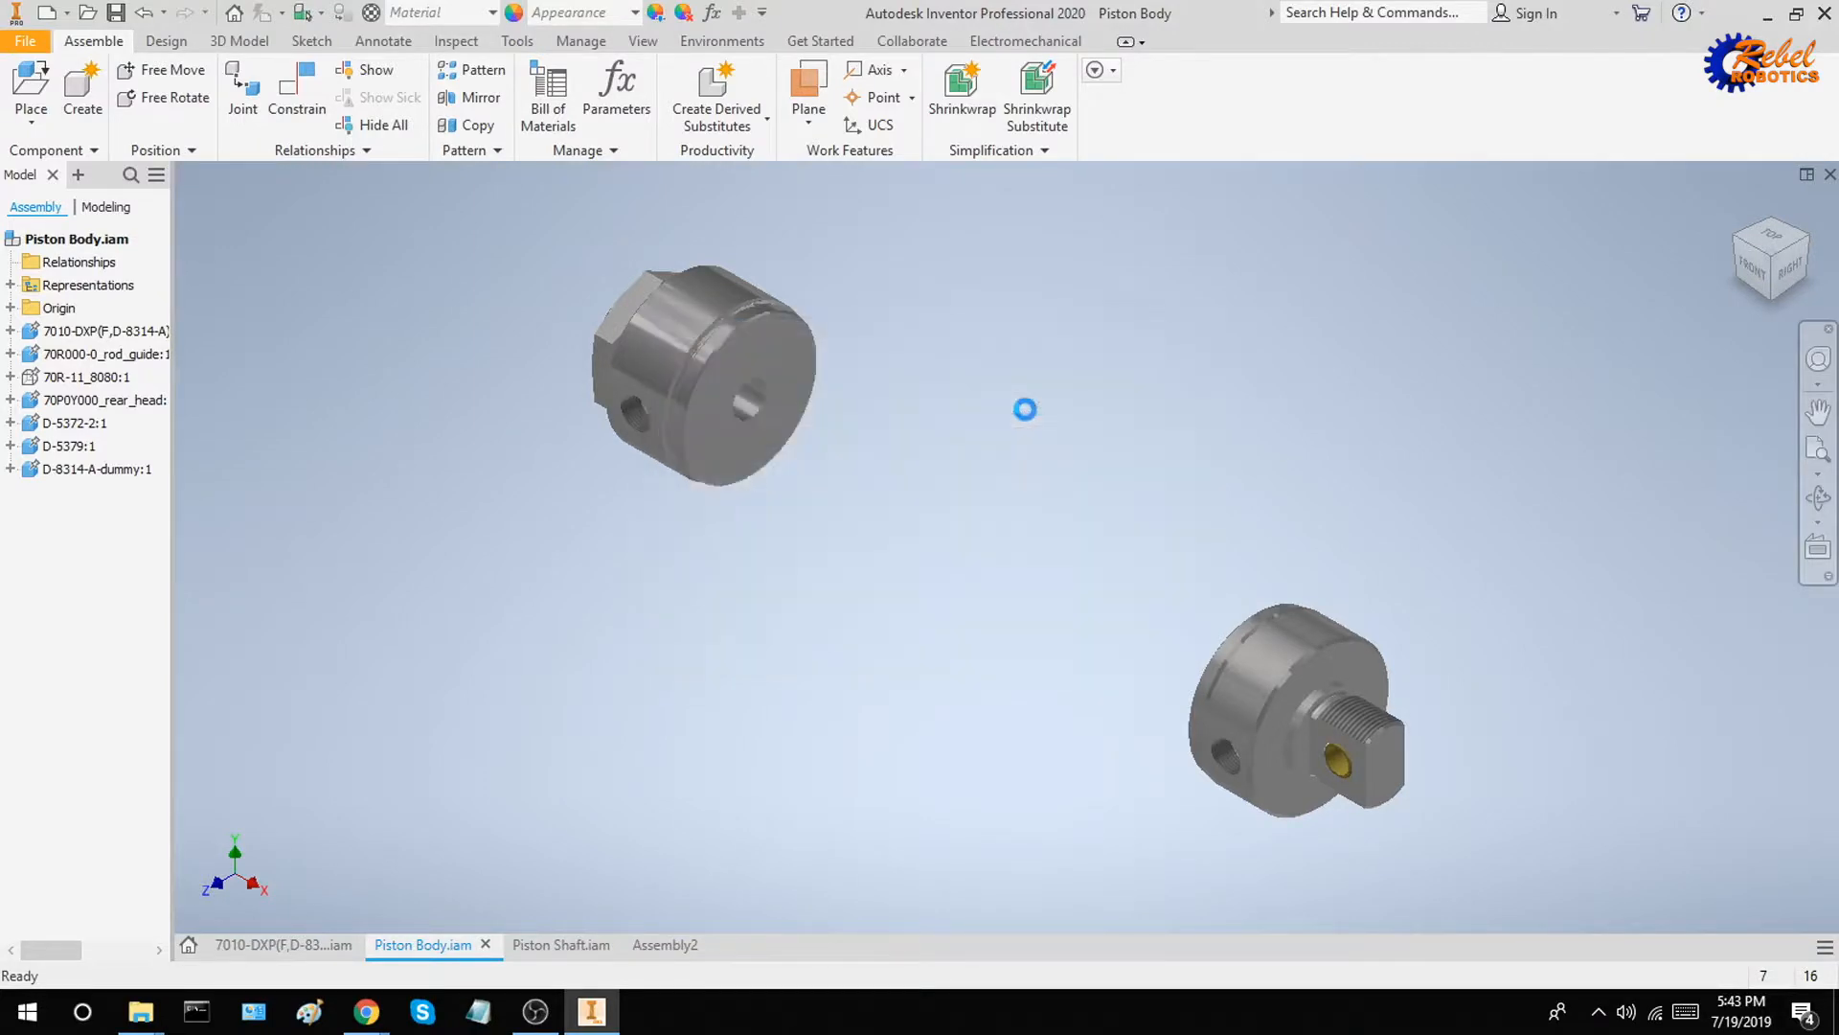
Back in Assembly2, ground the Piston Body component
click(665, 944)
right_click(901, 599)
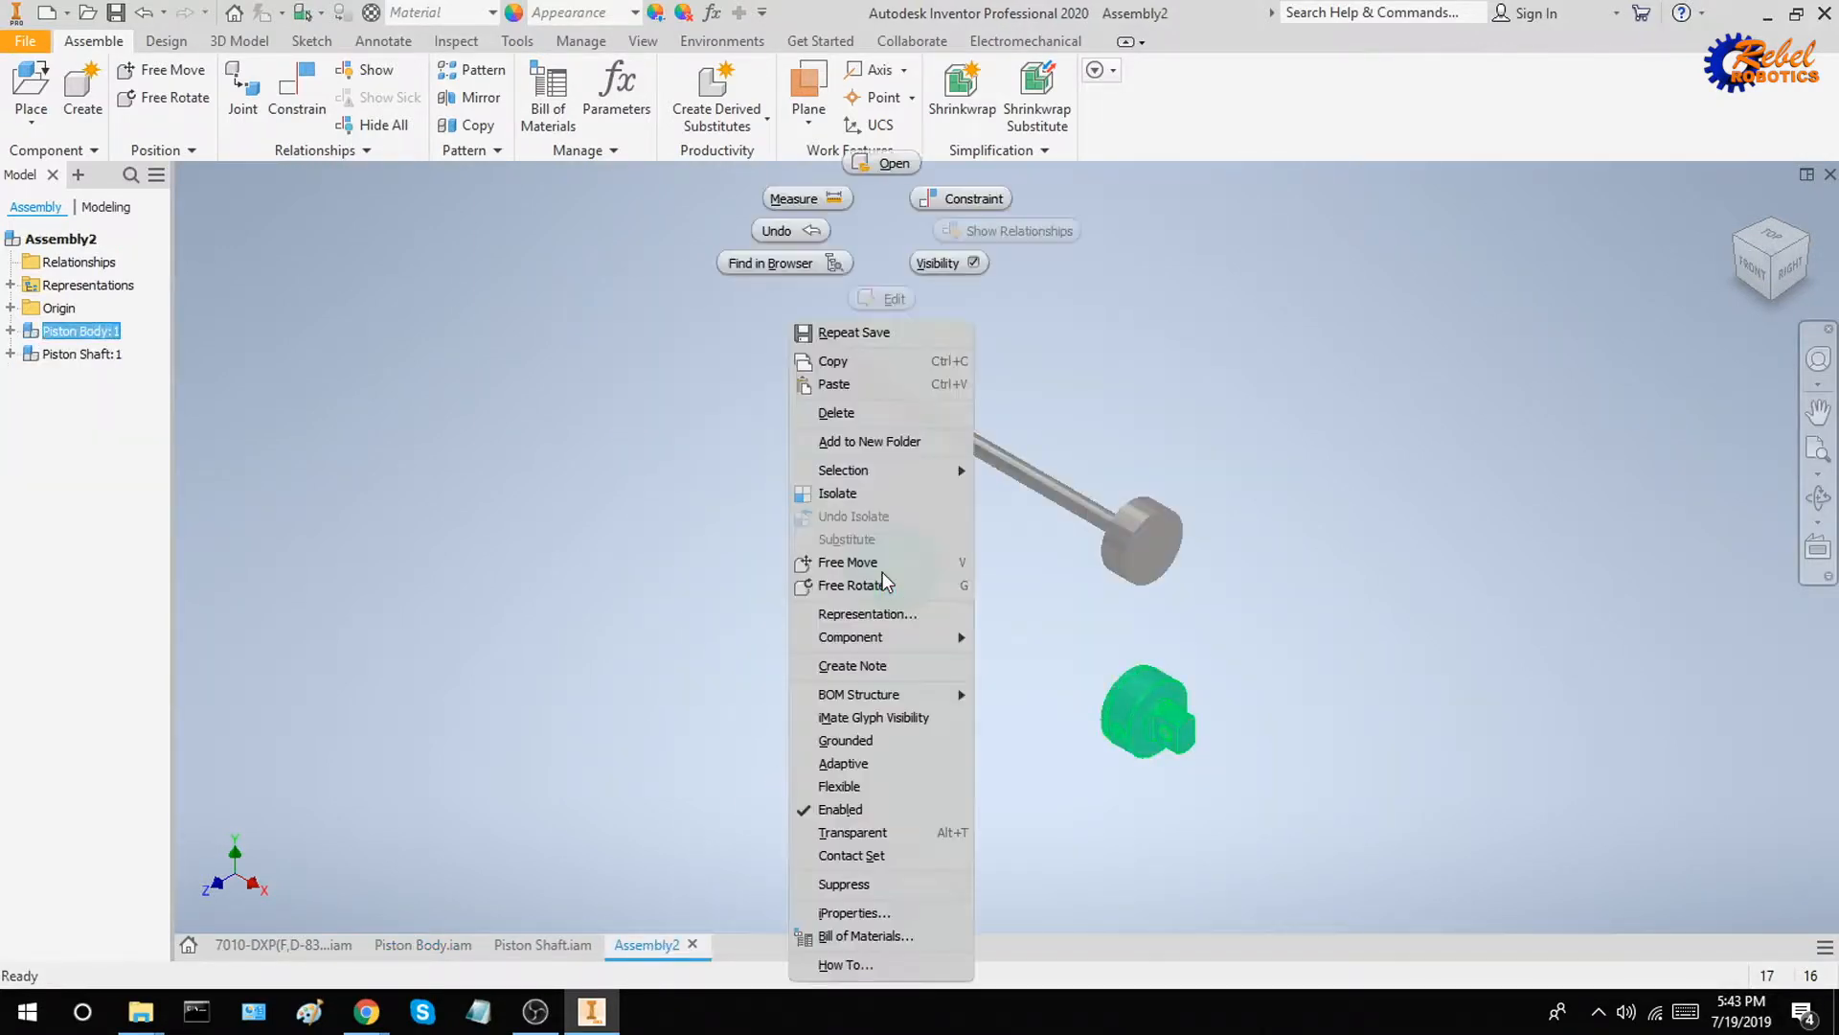
click(862, 741)
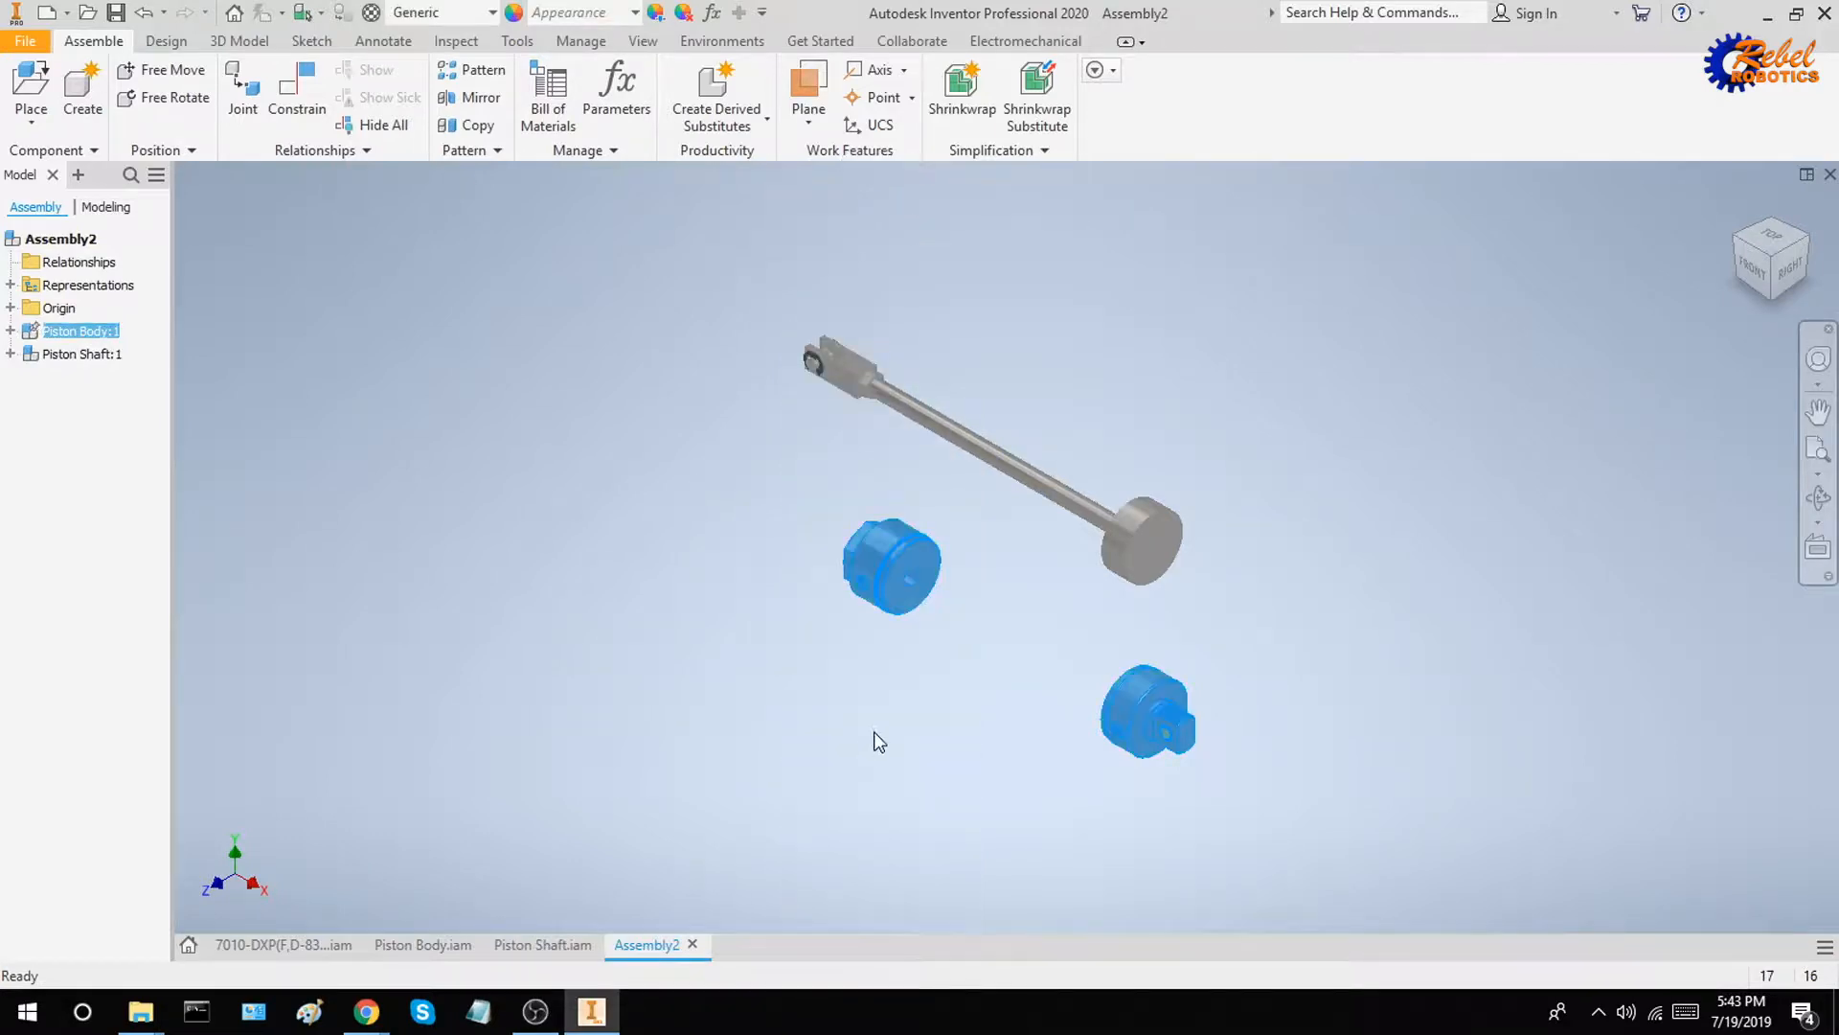
click(829, 628)
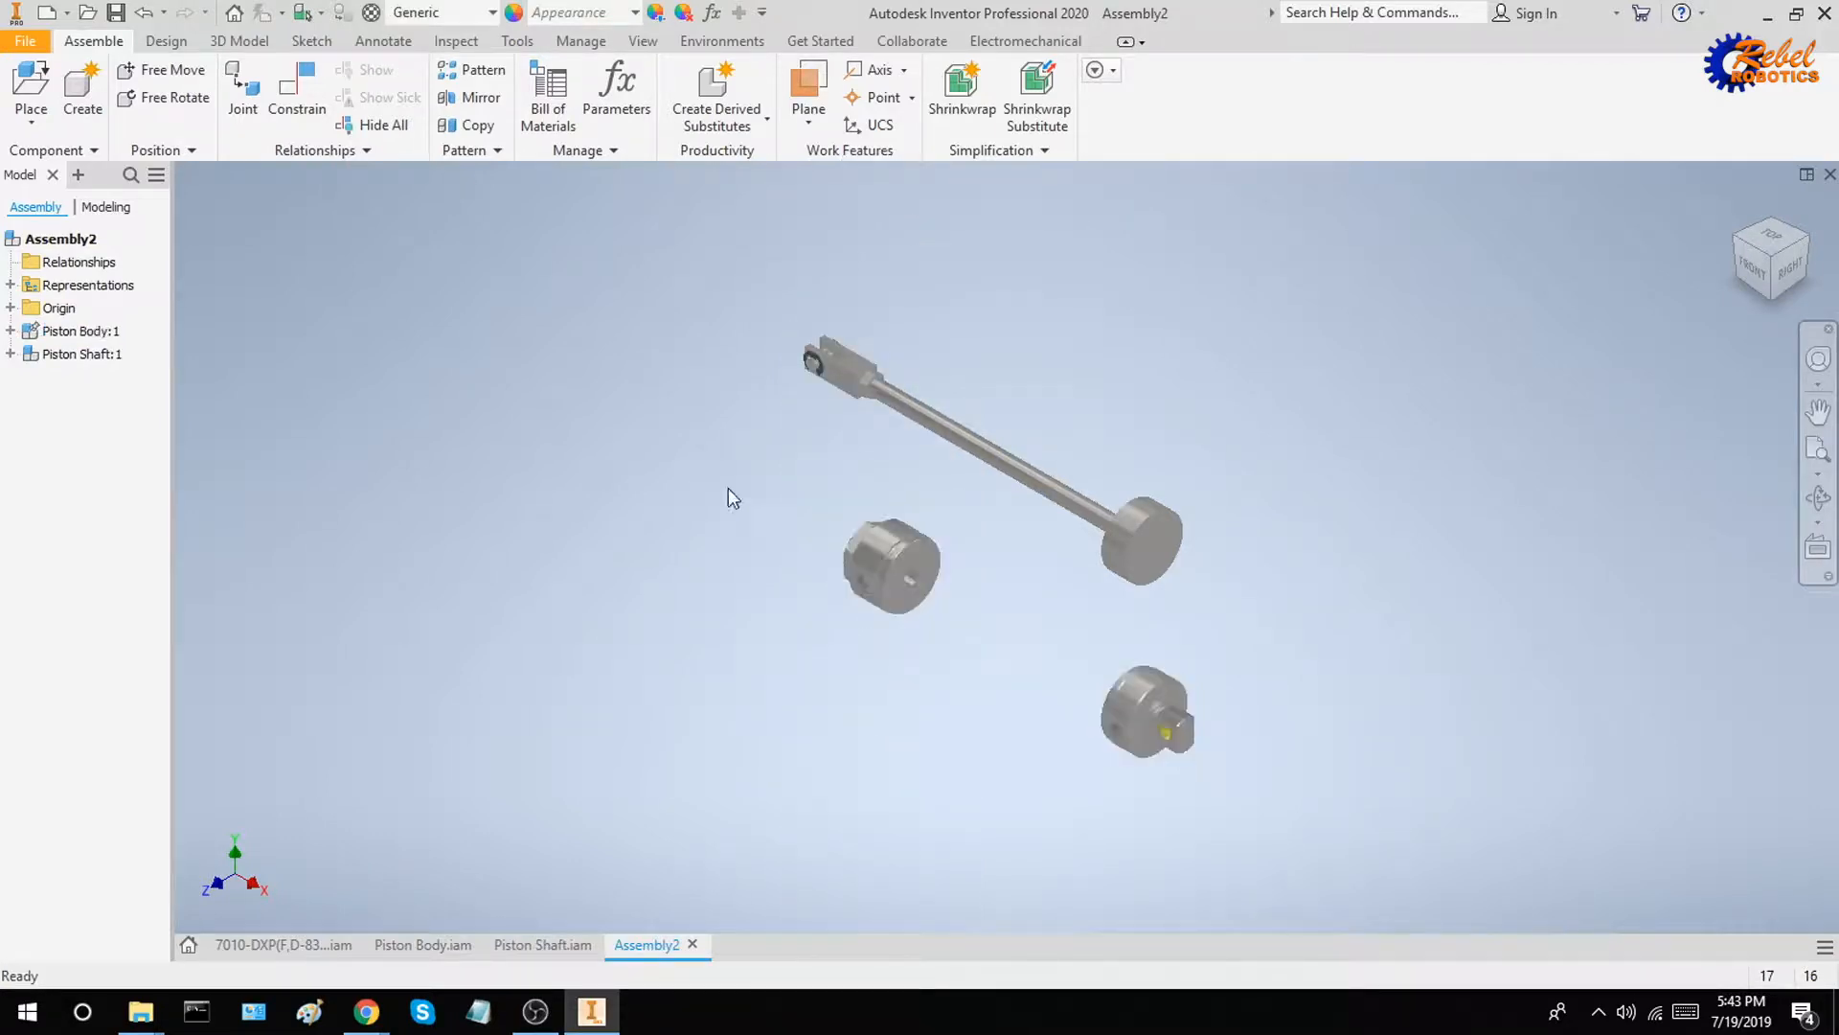
Mate the piston rod's axis to the axis of the rod guide's bore with a 0.000 in offset
click(297, 94)
scroll(1054, 450, up, 2)
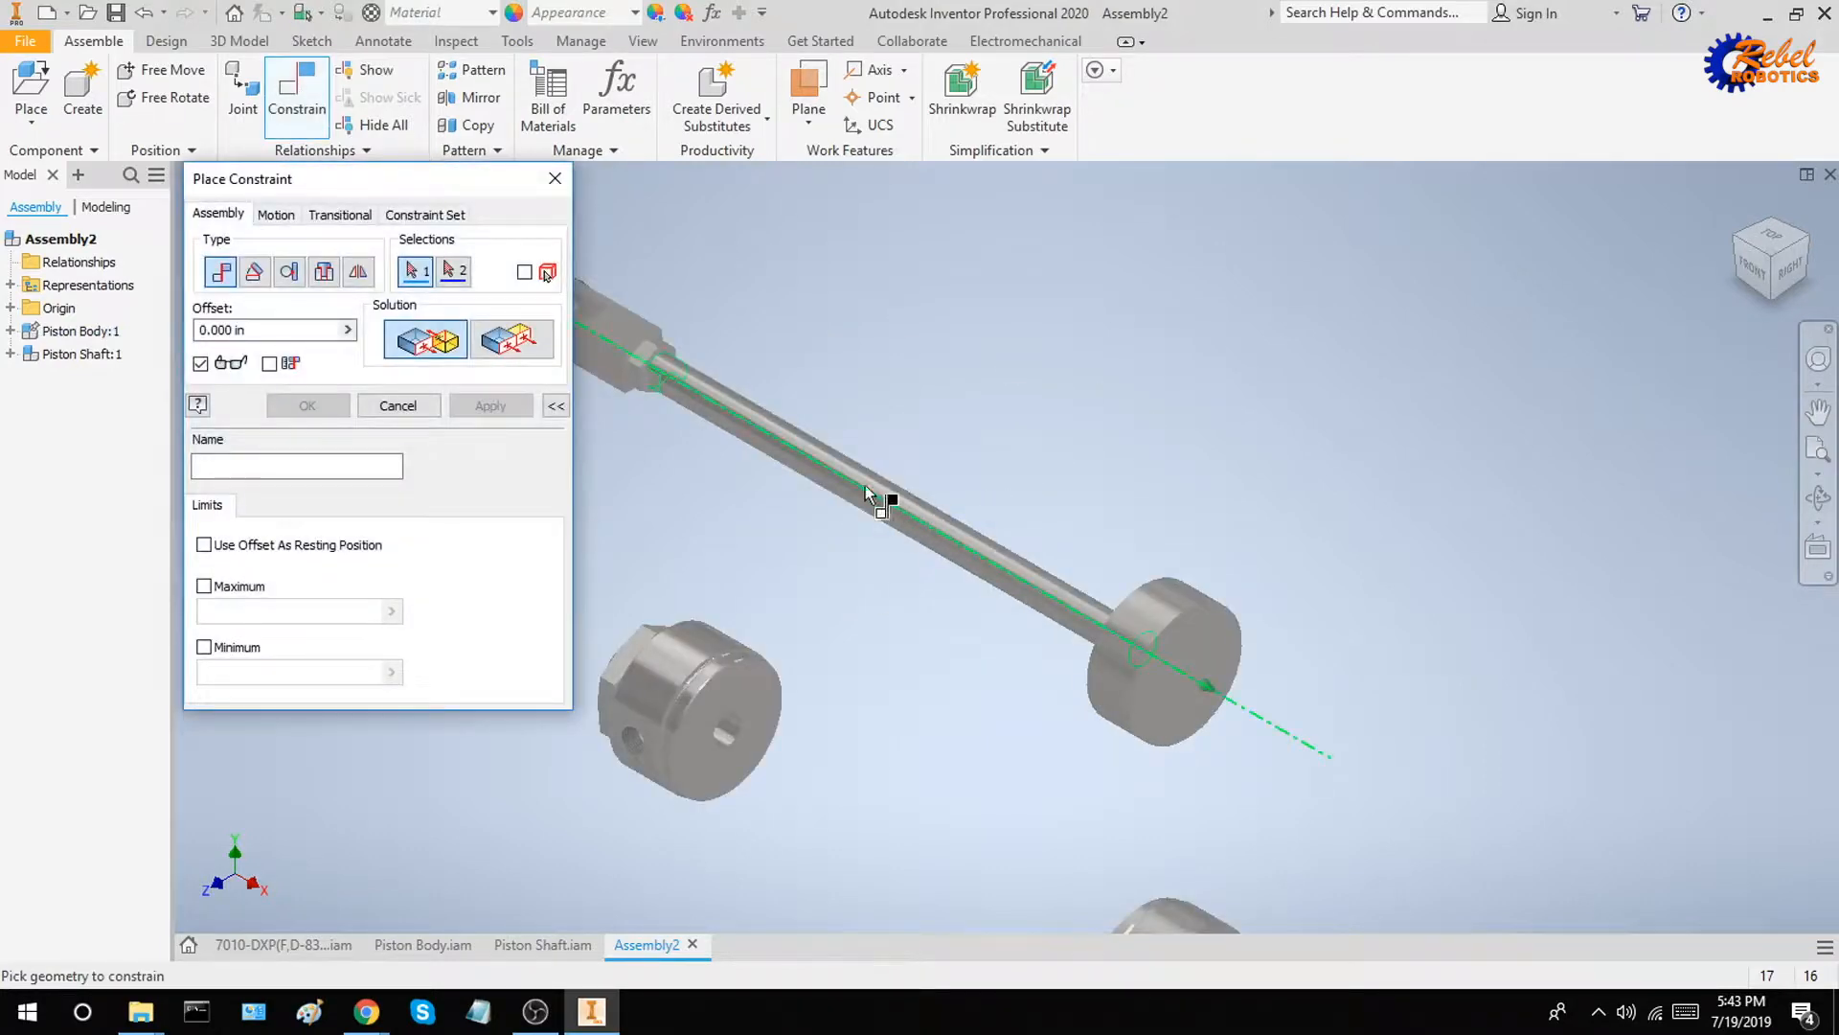
scroll(1121, 517, up, 2)
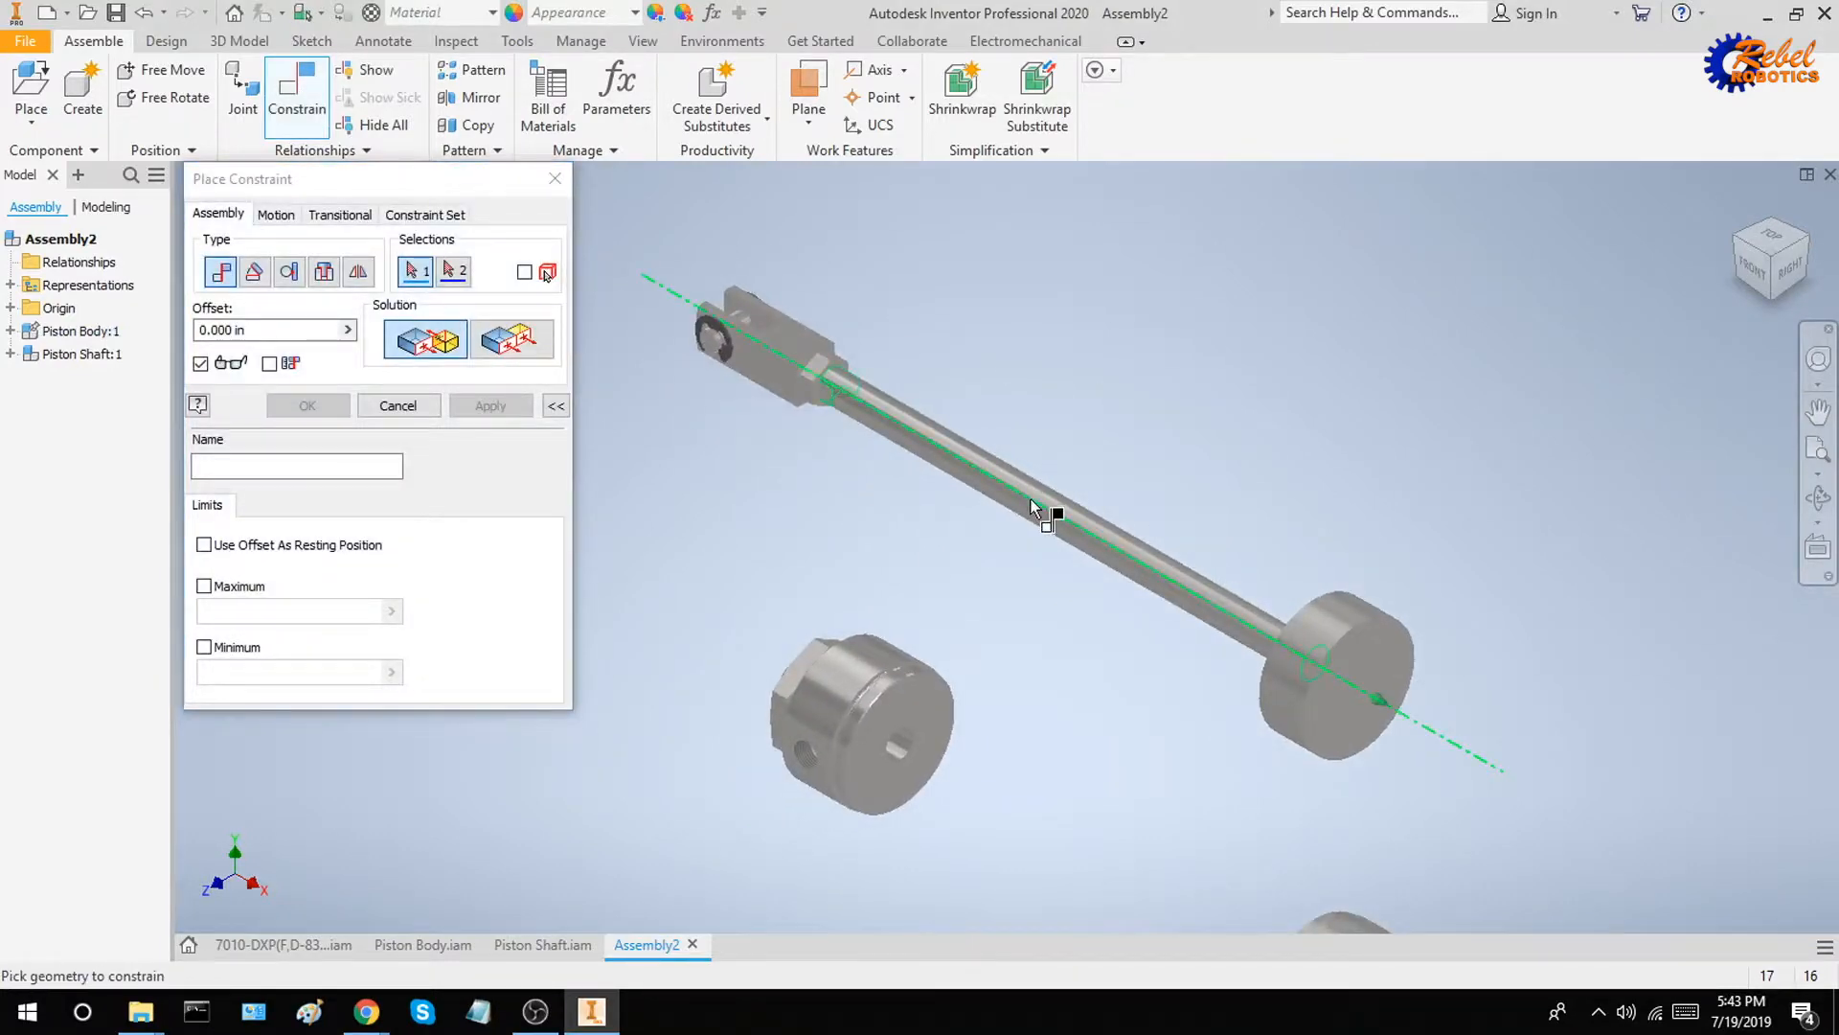
click(1034, 508)
scroll(905, 795, up, 4)
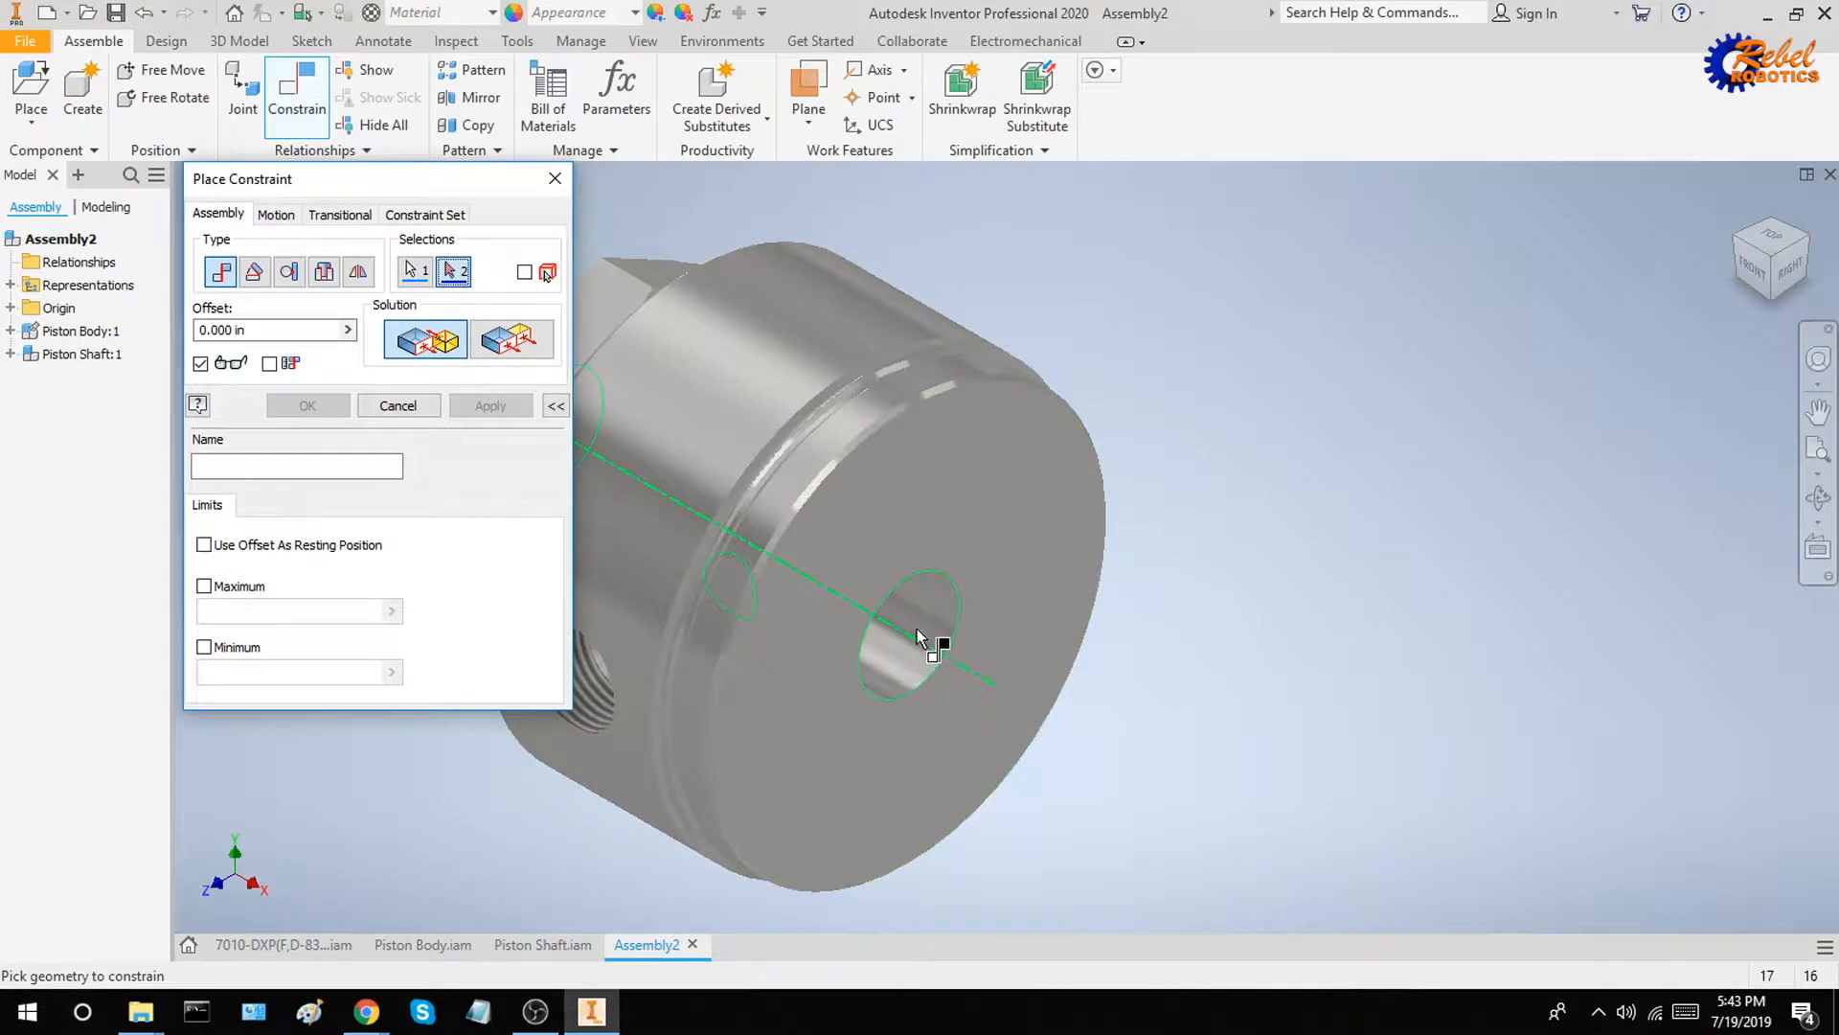
click(917, 634)
scroll(862, 628, down, 5)
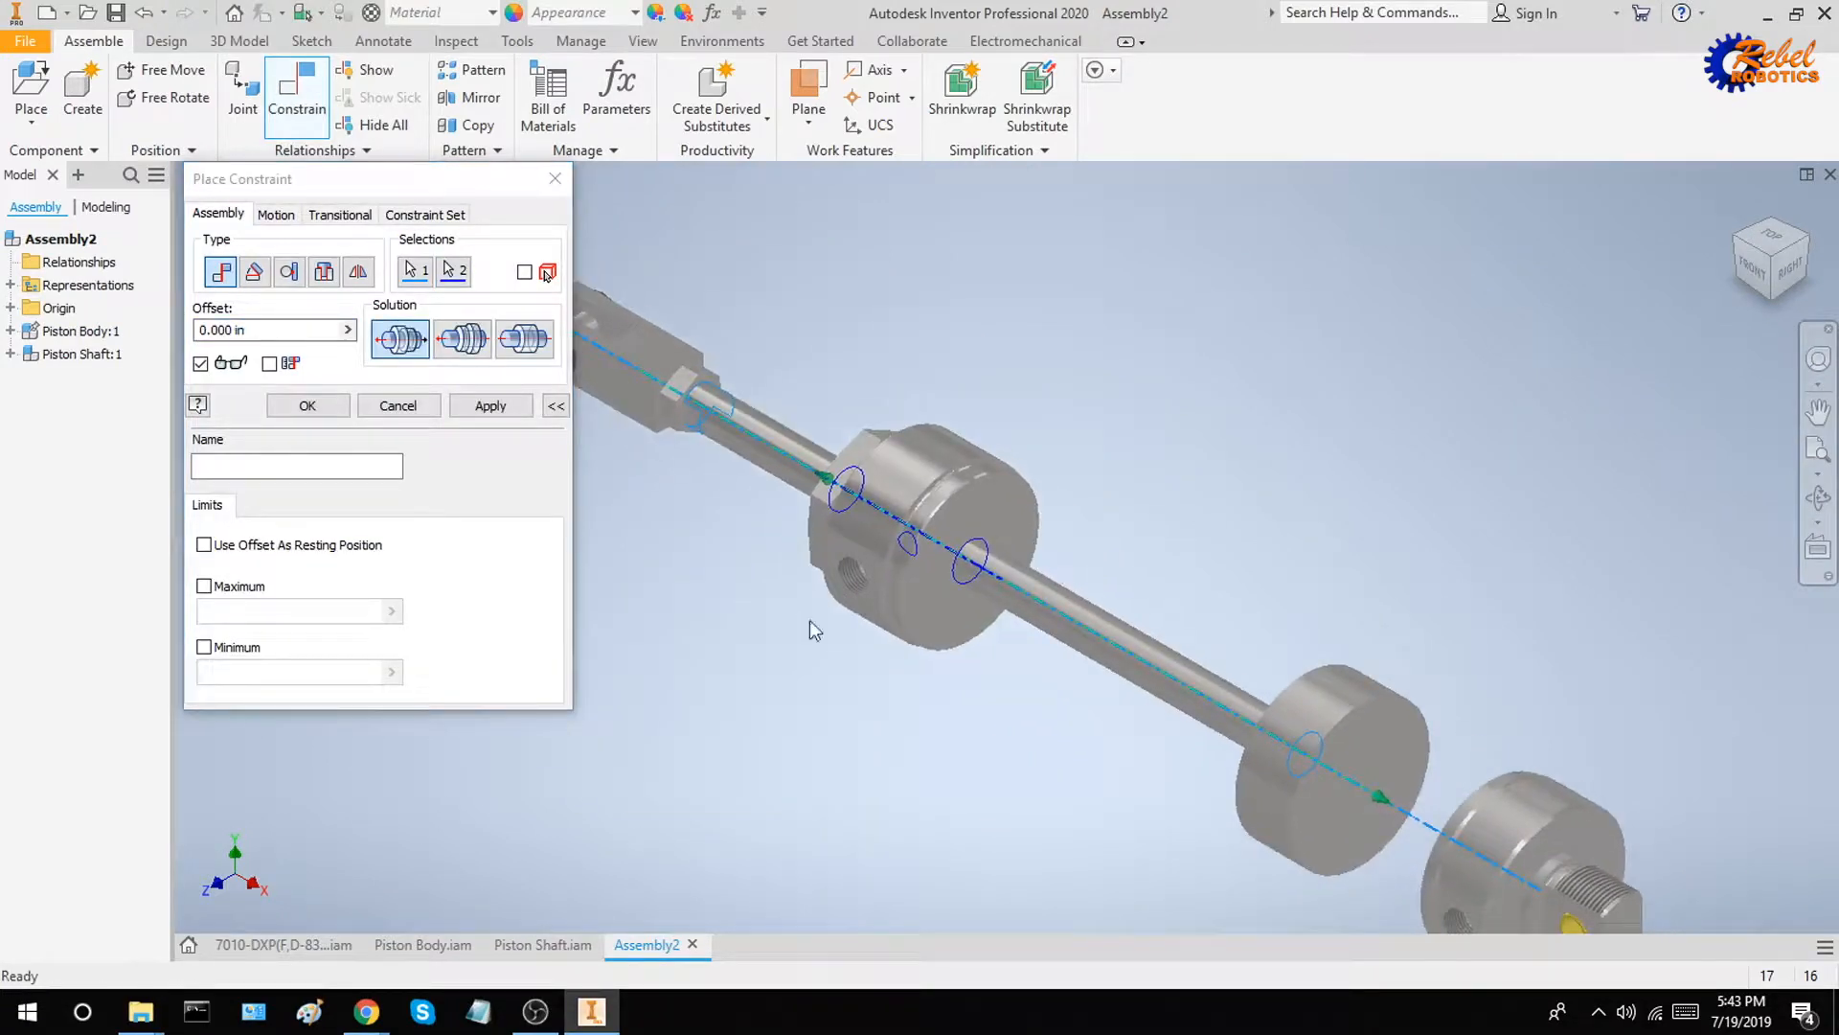
click(515, 410)
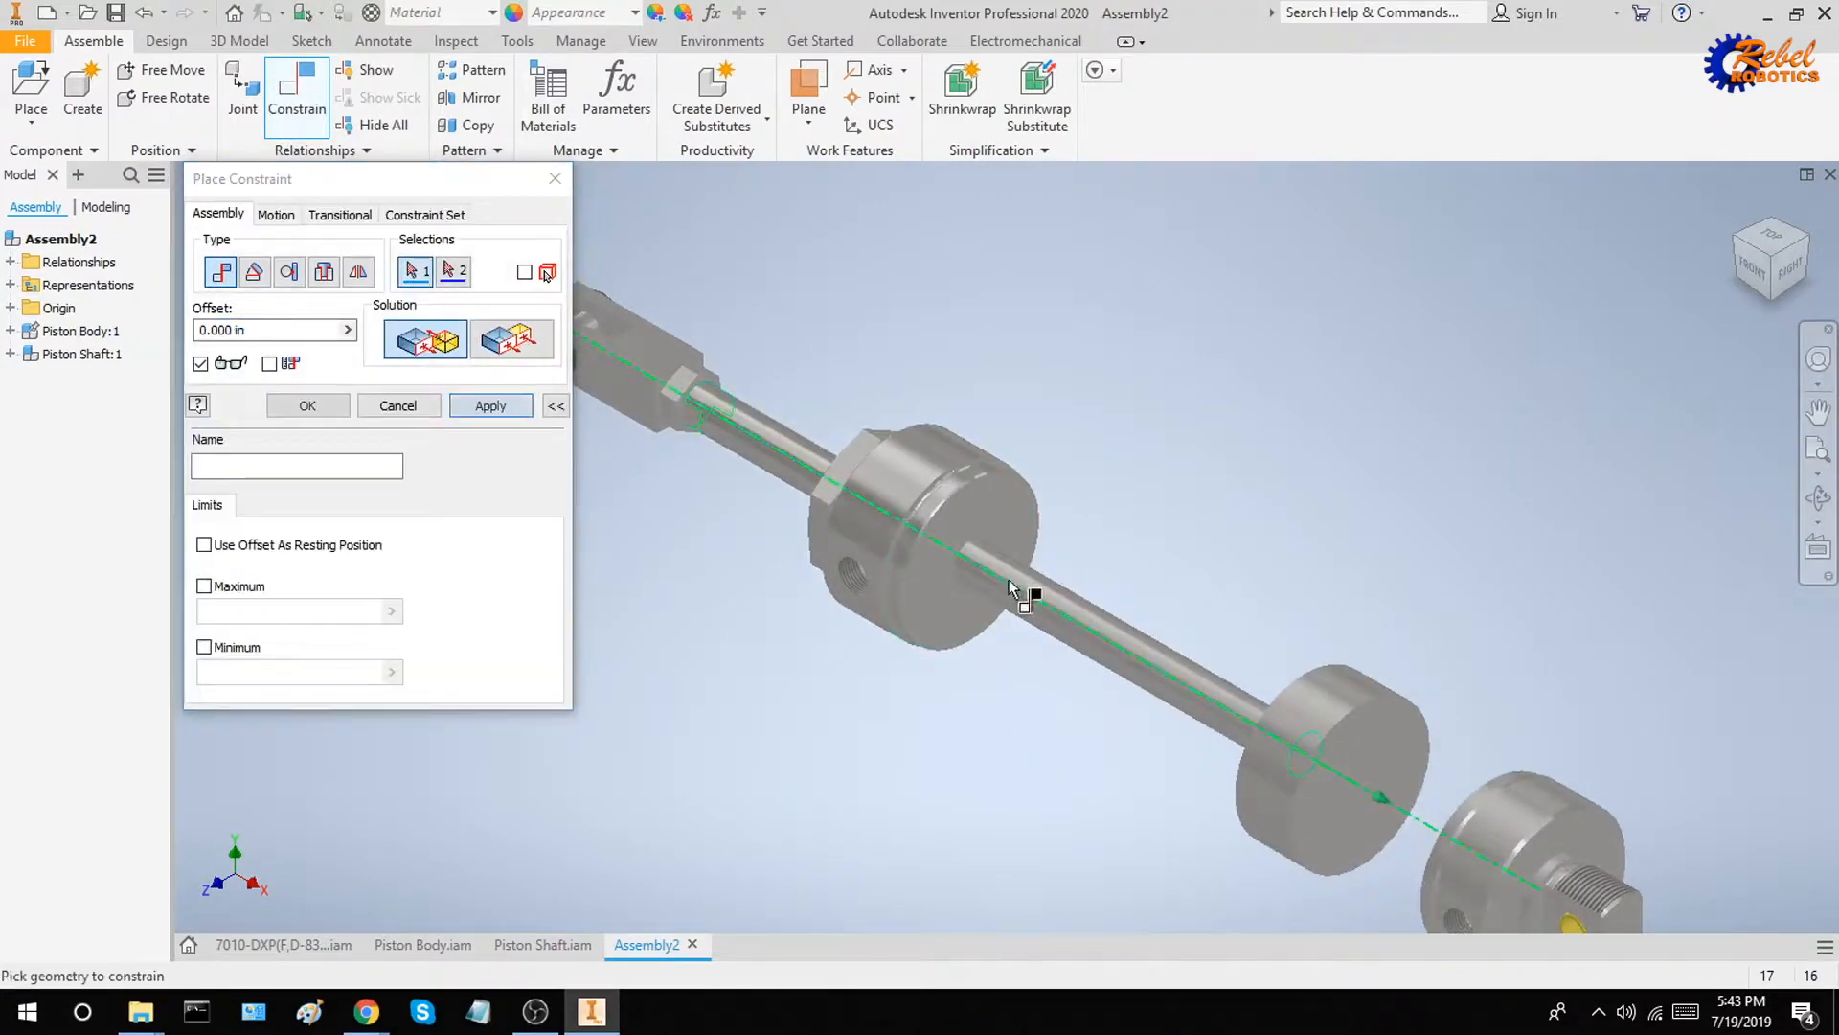
key(Escape)
Slide and rotate Piston Shaft along the rod guide's bore to check its remaining freedom of movement
middle_drag(1185, 579, 1061, 485)
drag(1209, 655, 1121, 730)
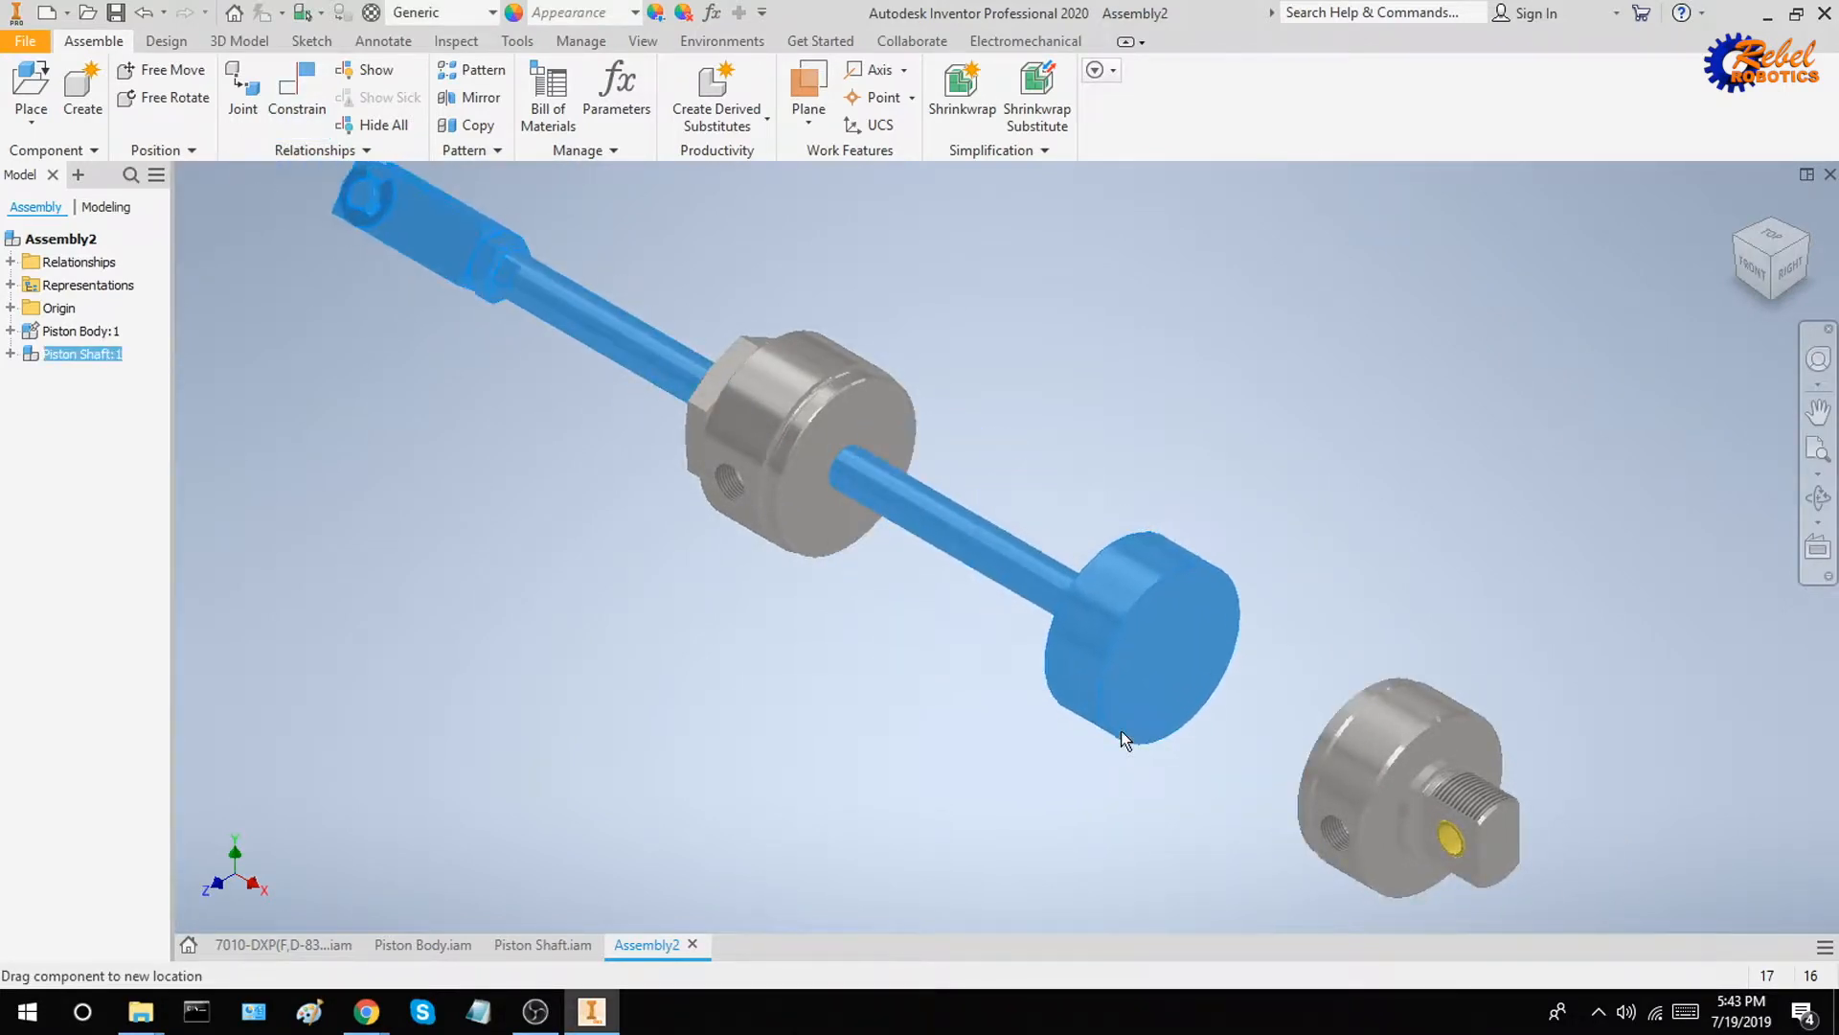
click(1057, 354)
scroll(1058, 355, down, 2)
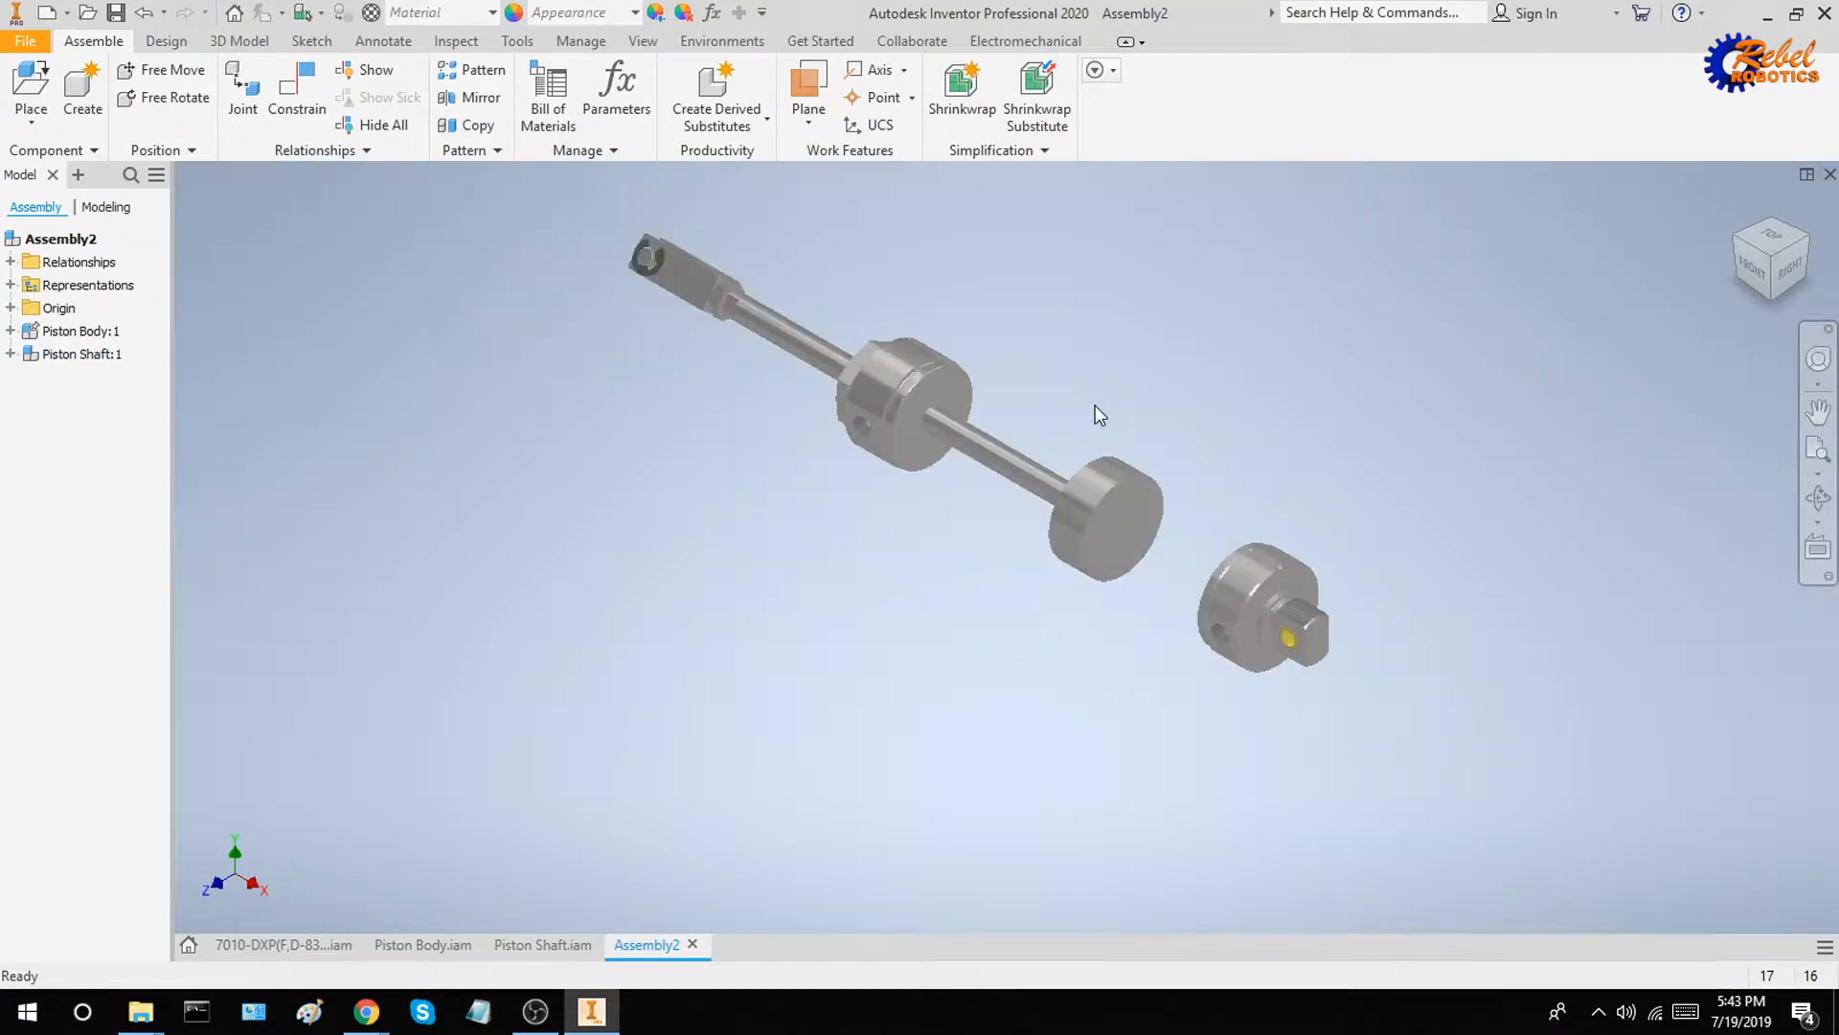
mouse_move(1095, 405)
shift+middle_down()
mouse_move(1147, 425)
mouse_move(1085, 404)
shift+middle_up()
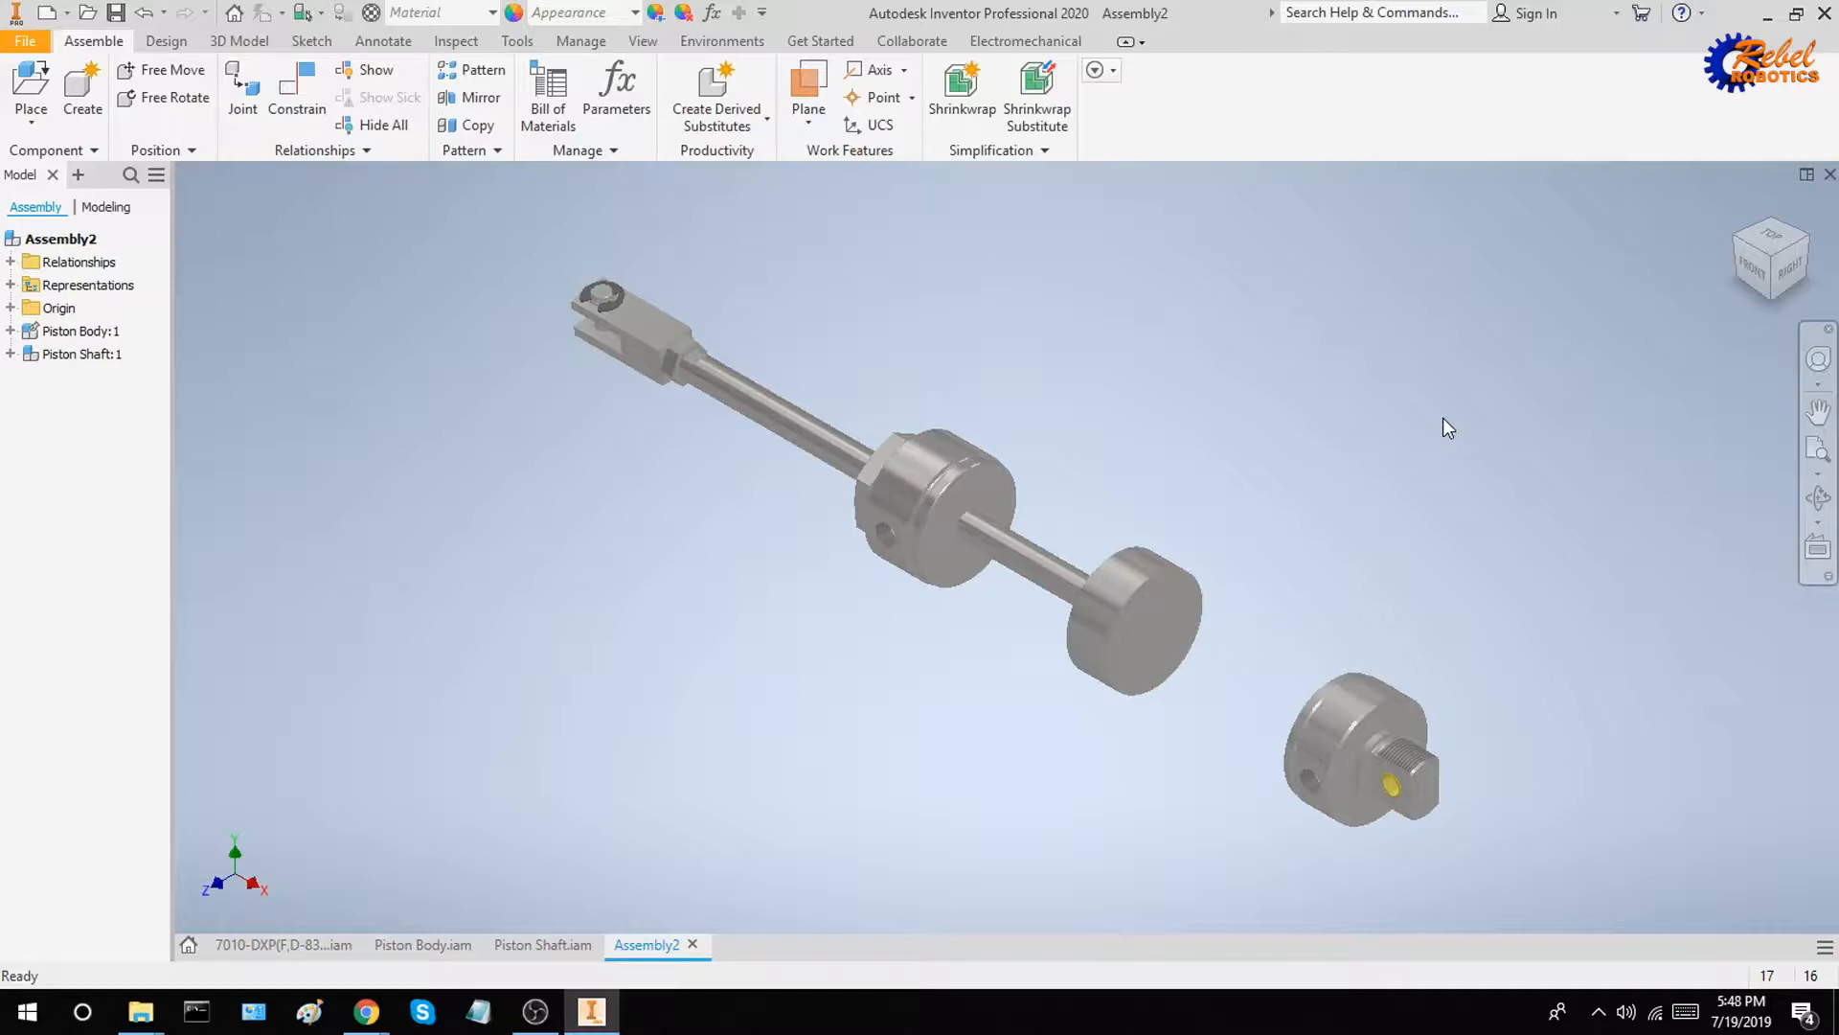
shift+middle_drag(1267, 439, 1305, 456)
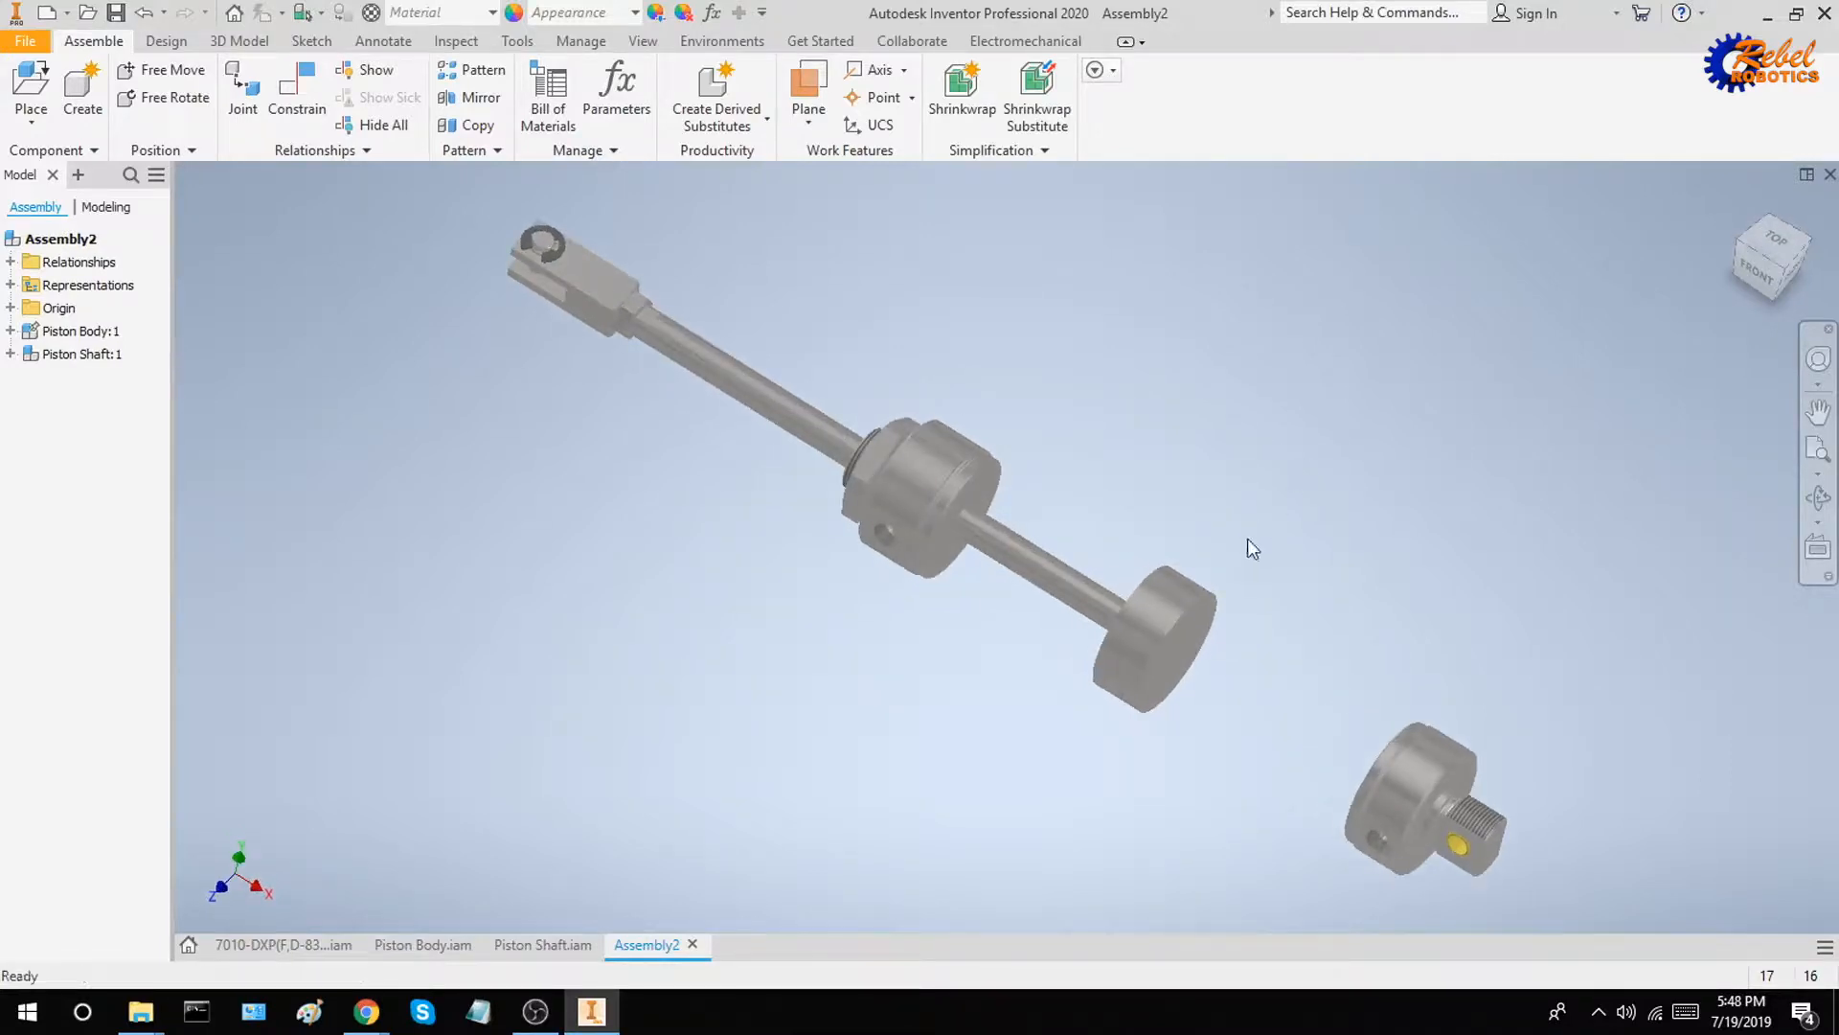
shift+middle_drag(1268, 546, 1276, 549)
drag(1165, 636, 889, 445)
click(1034, 579)
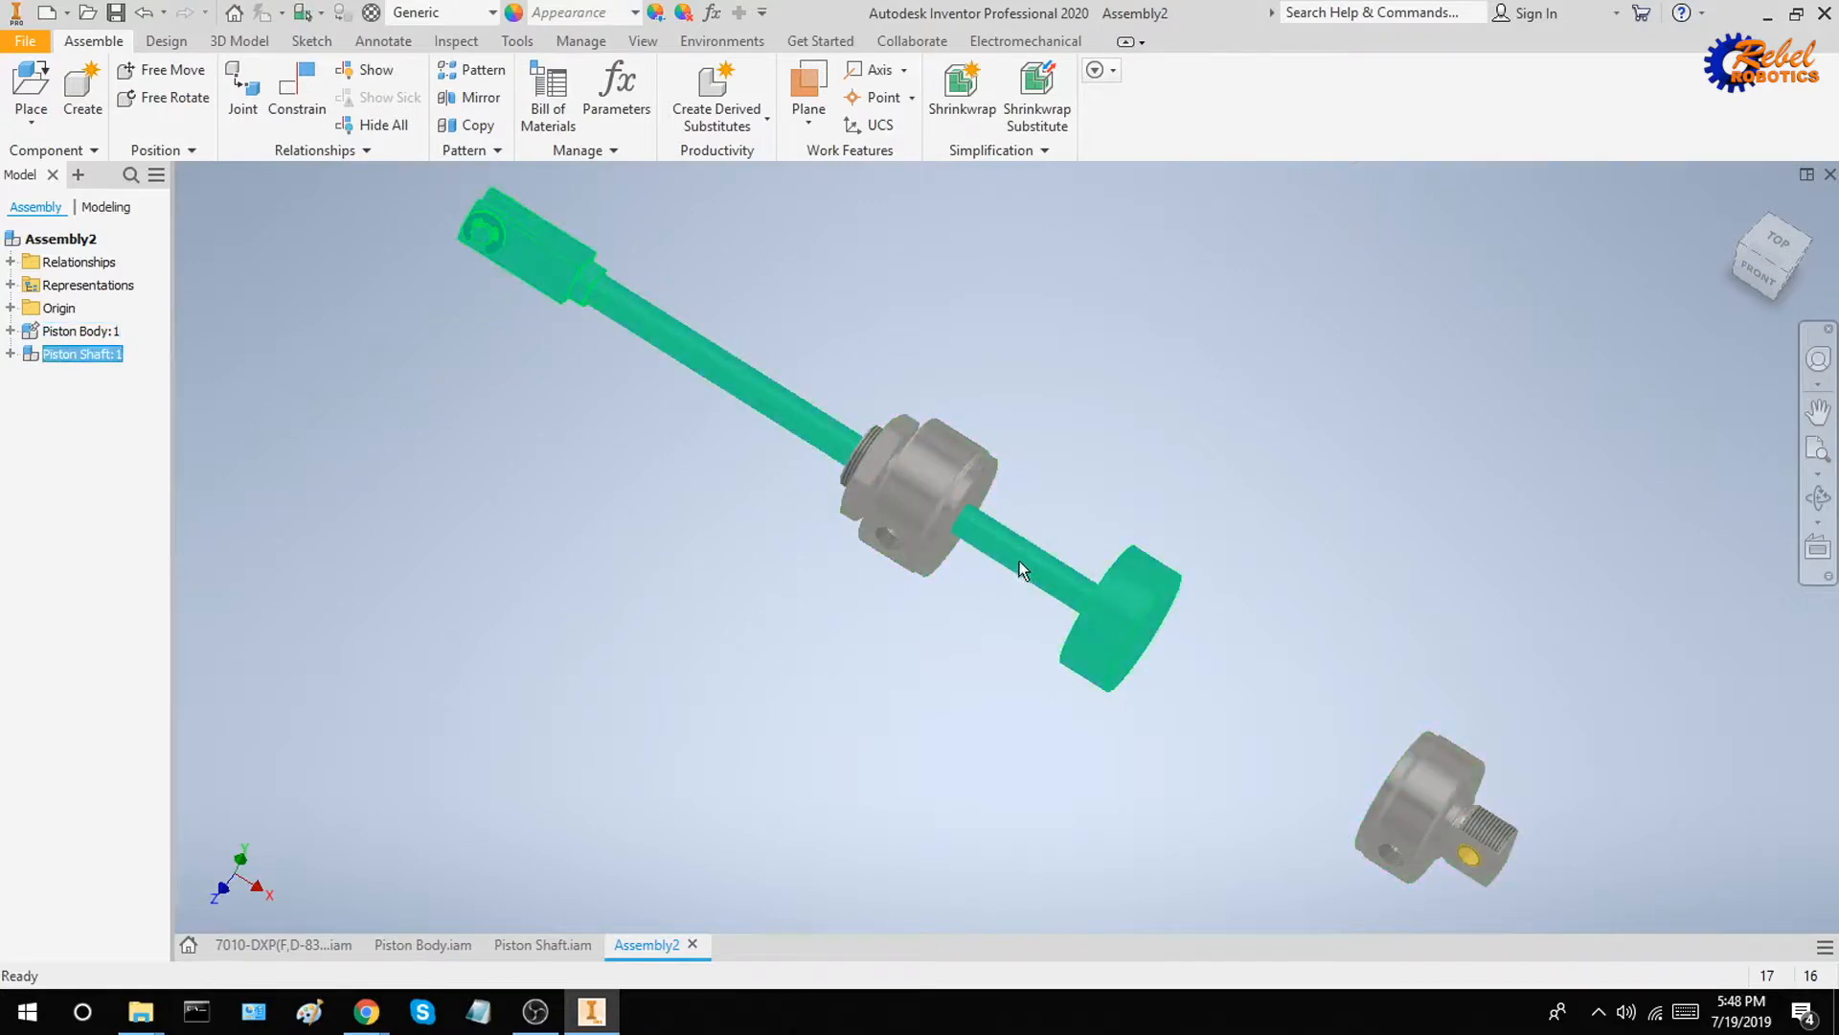
drag(974, 526, 1308, 527)
click(1425, 618)
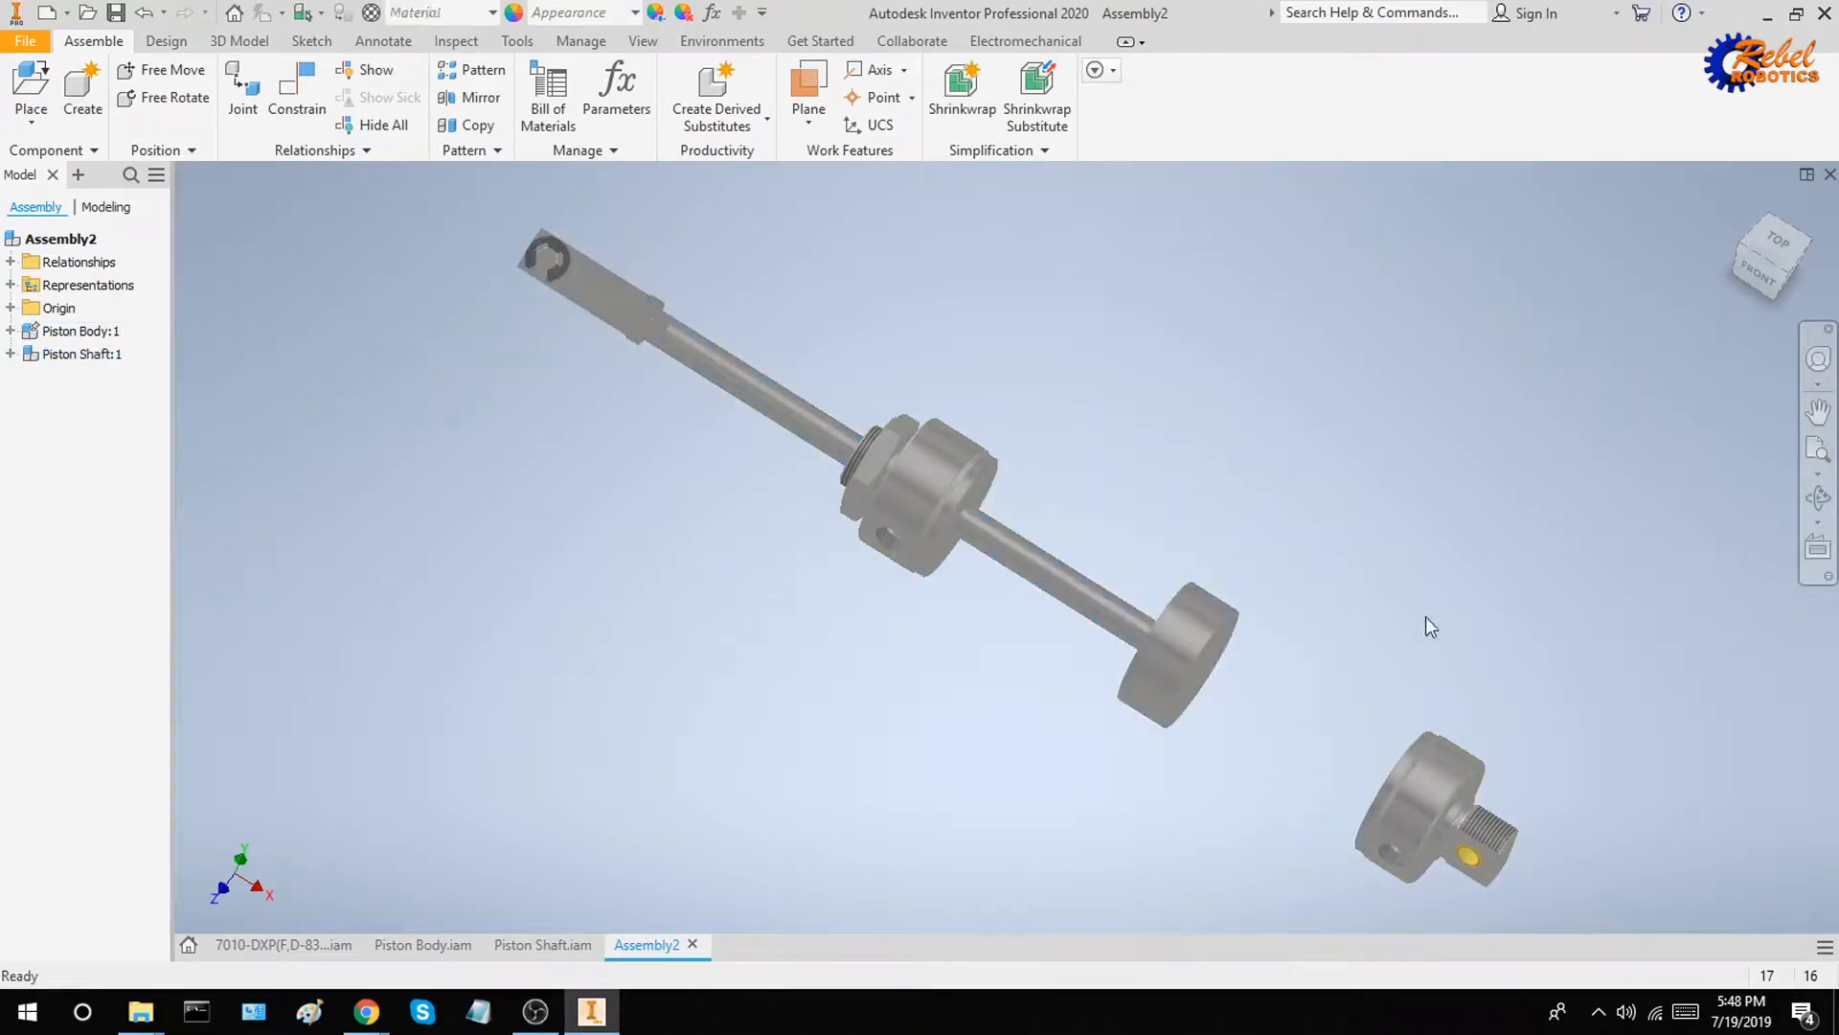
shift+middle_drag(1423, 626, 1396, 623)
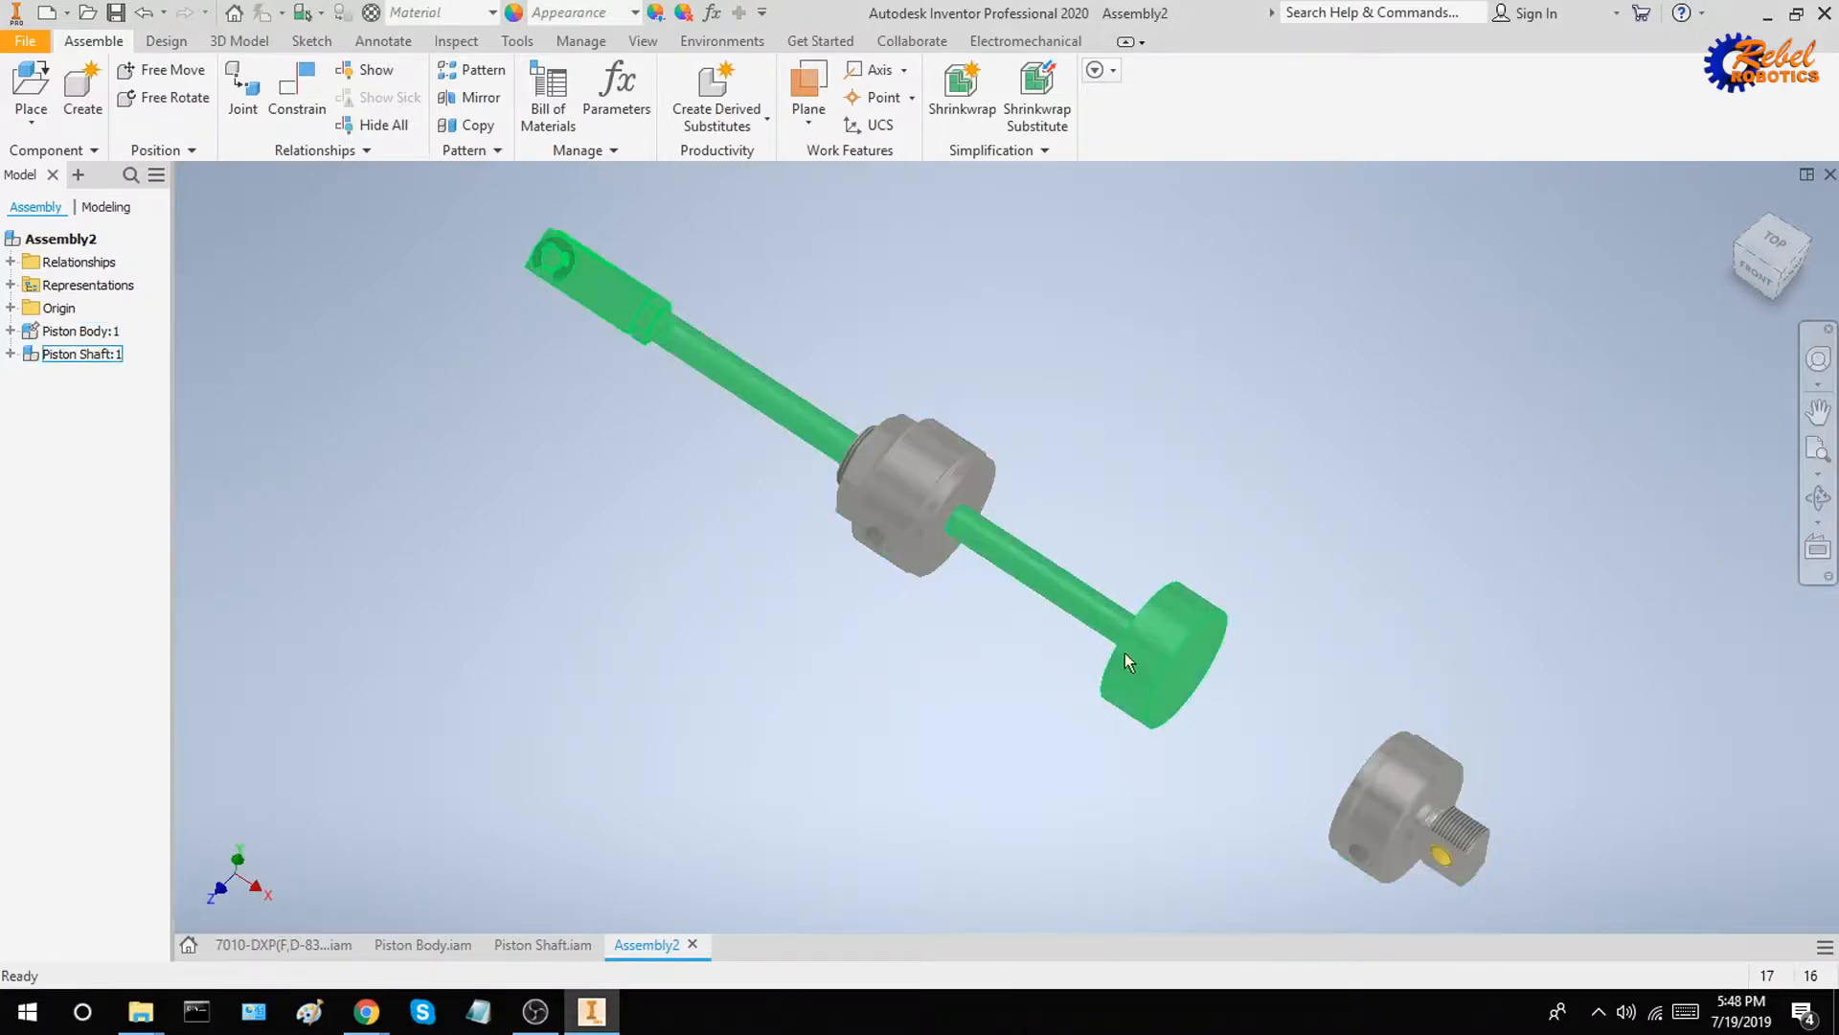
drag(1142, 653, 1207, 704)
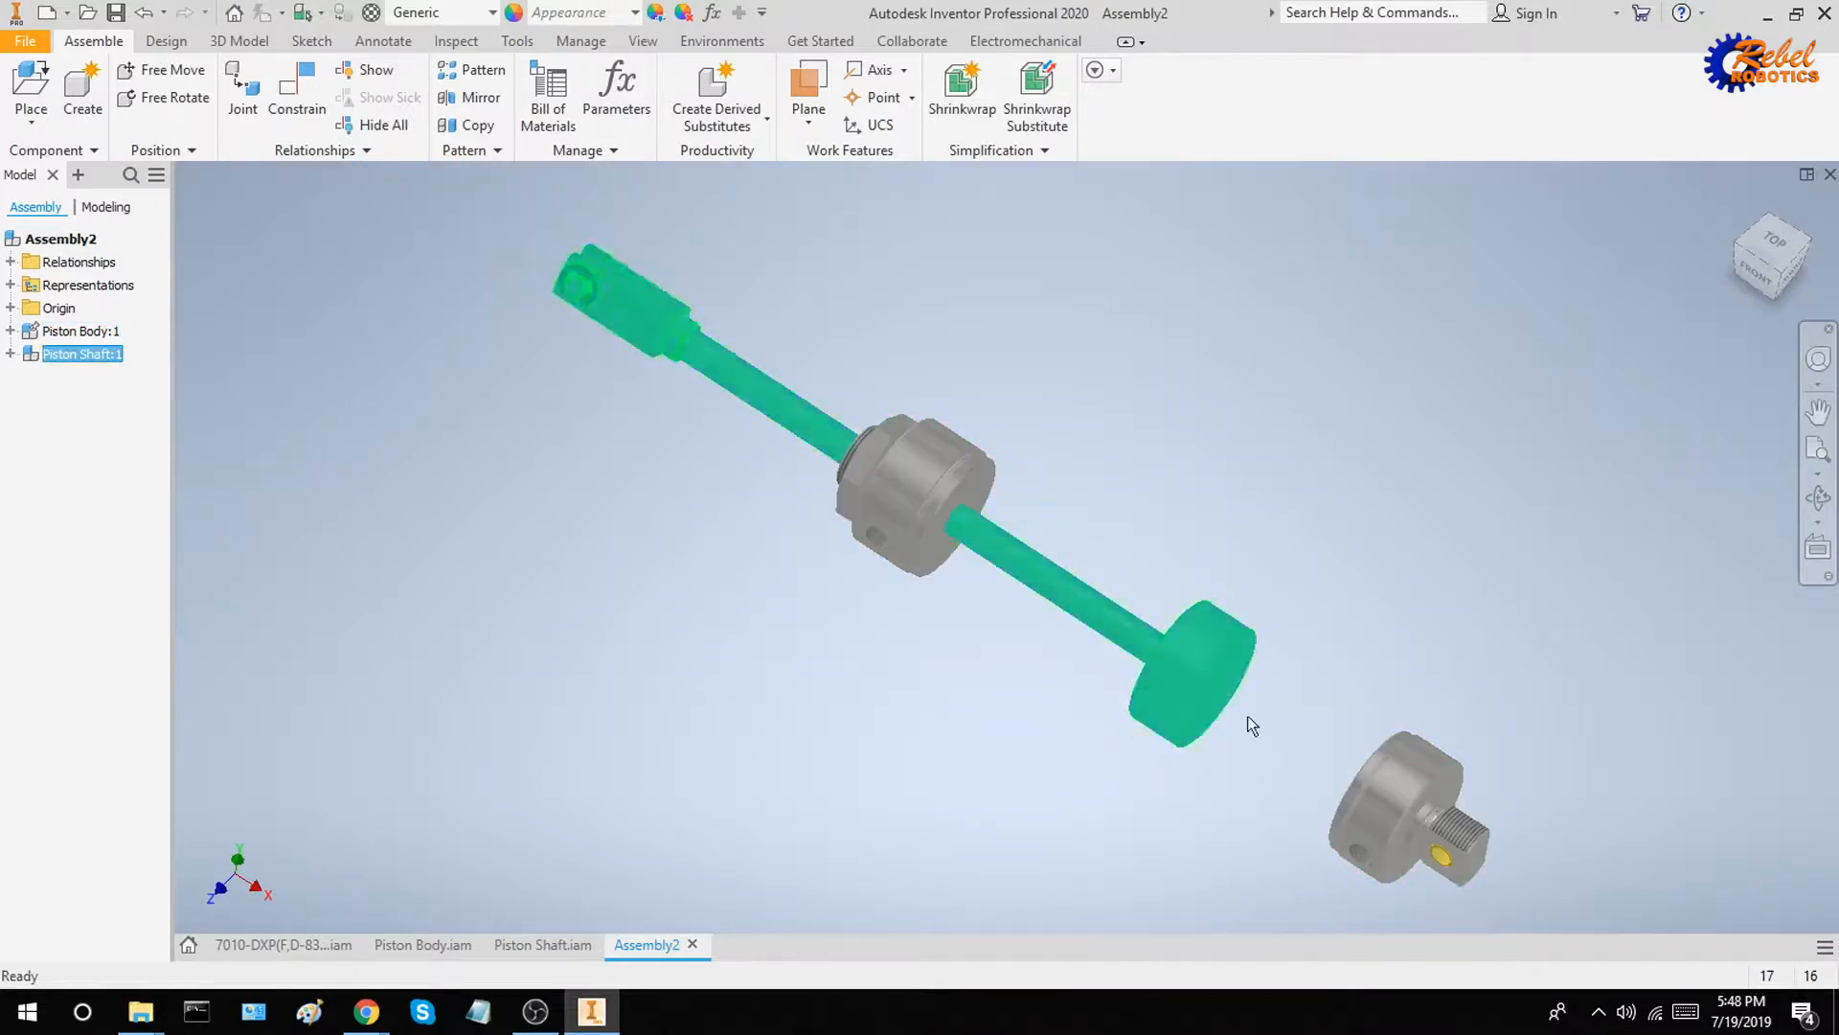
click(1217, 452)
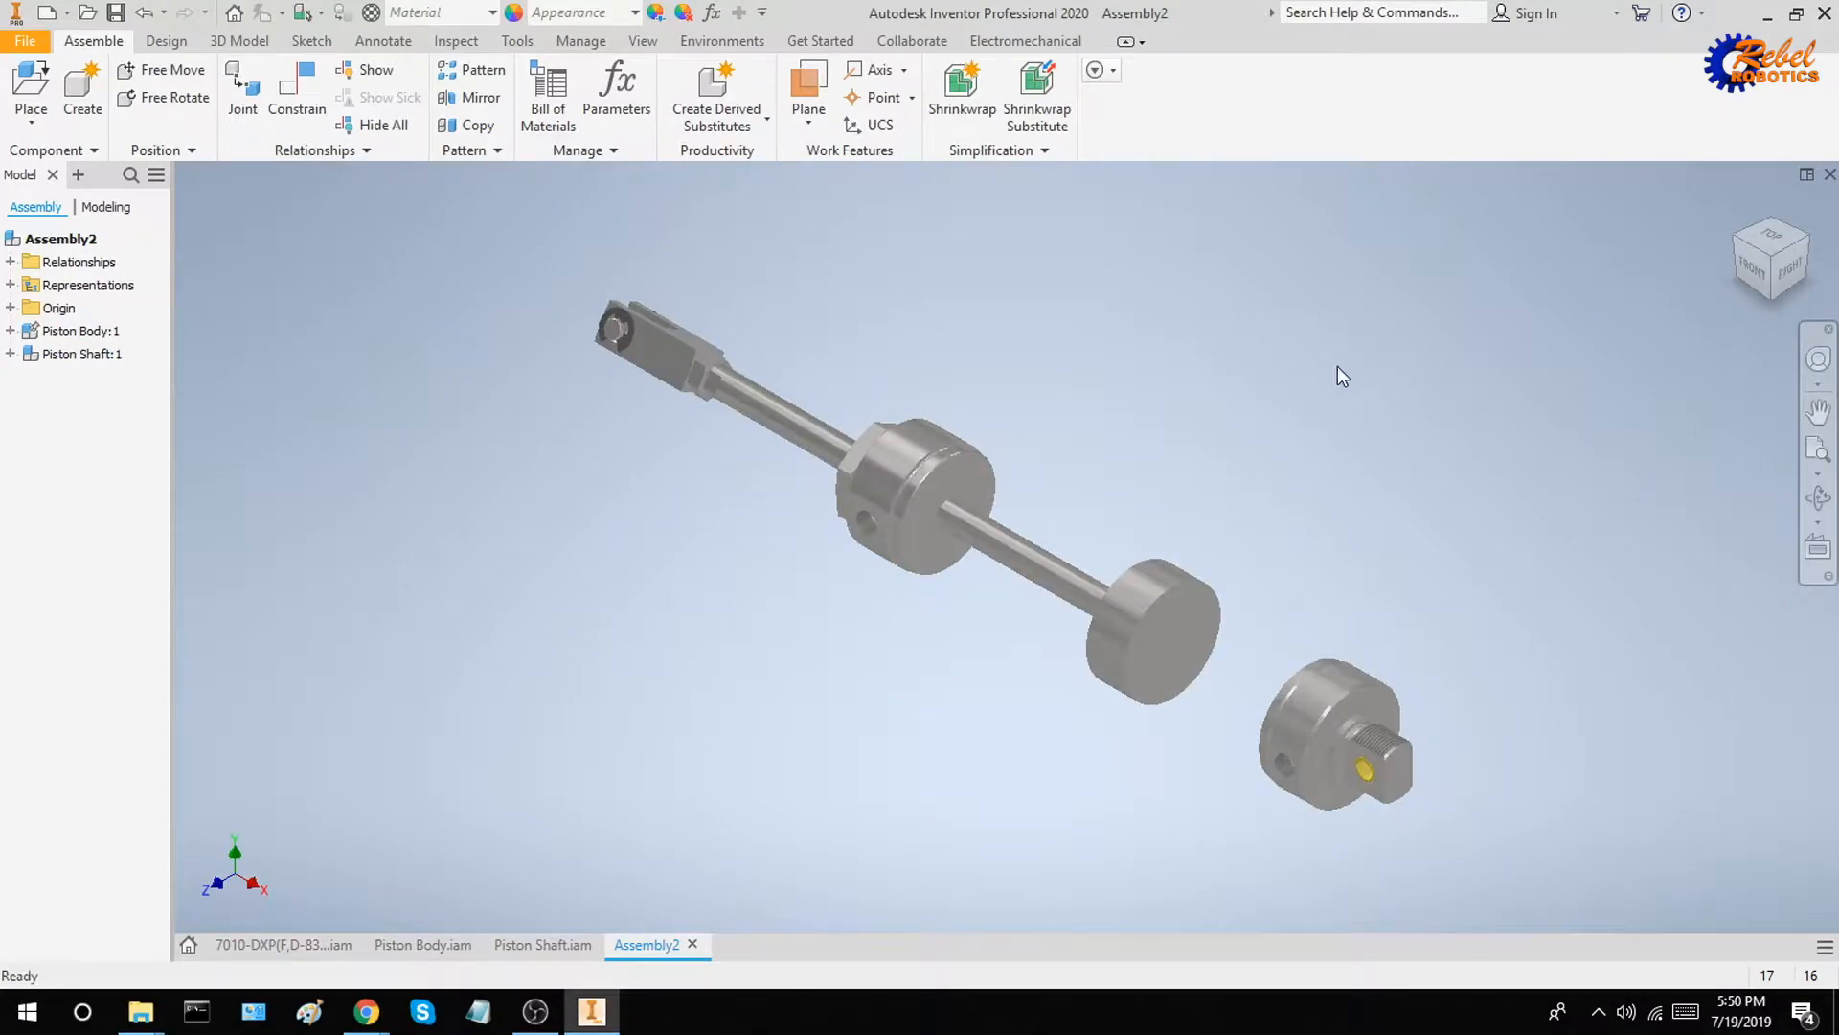
Set up a mate between the piston's flat end face and the rear end cap's inner face with a 0.000 in offset
click(297, 91)
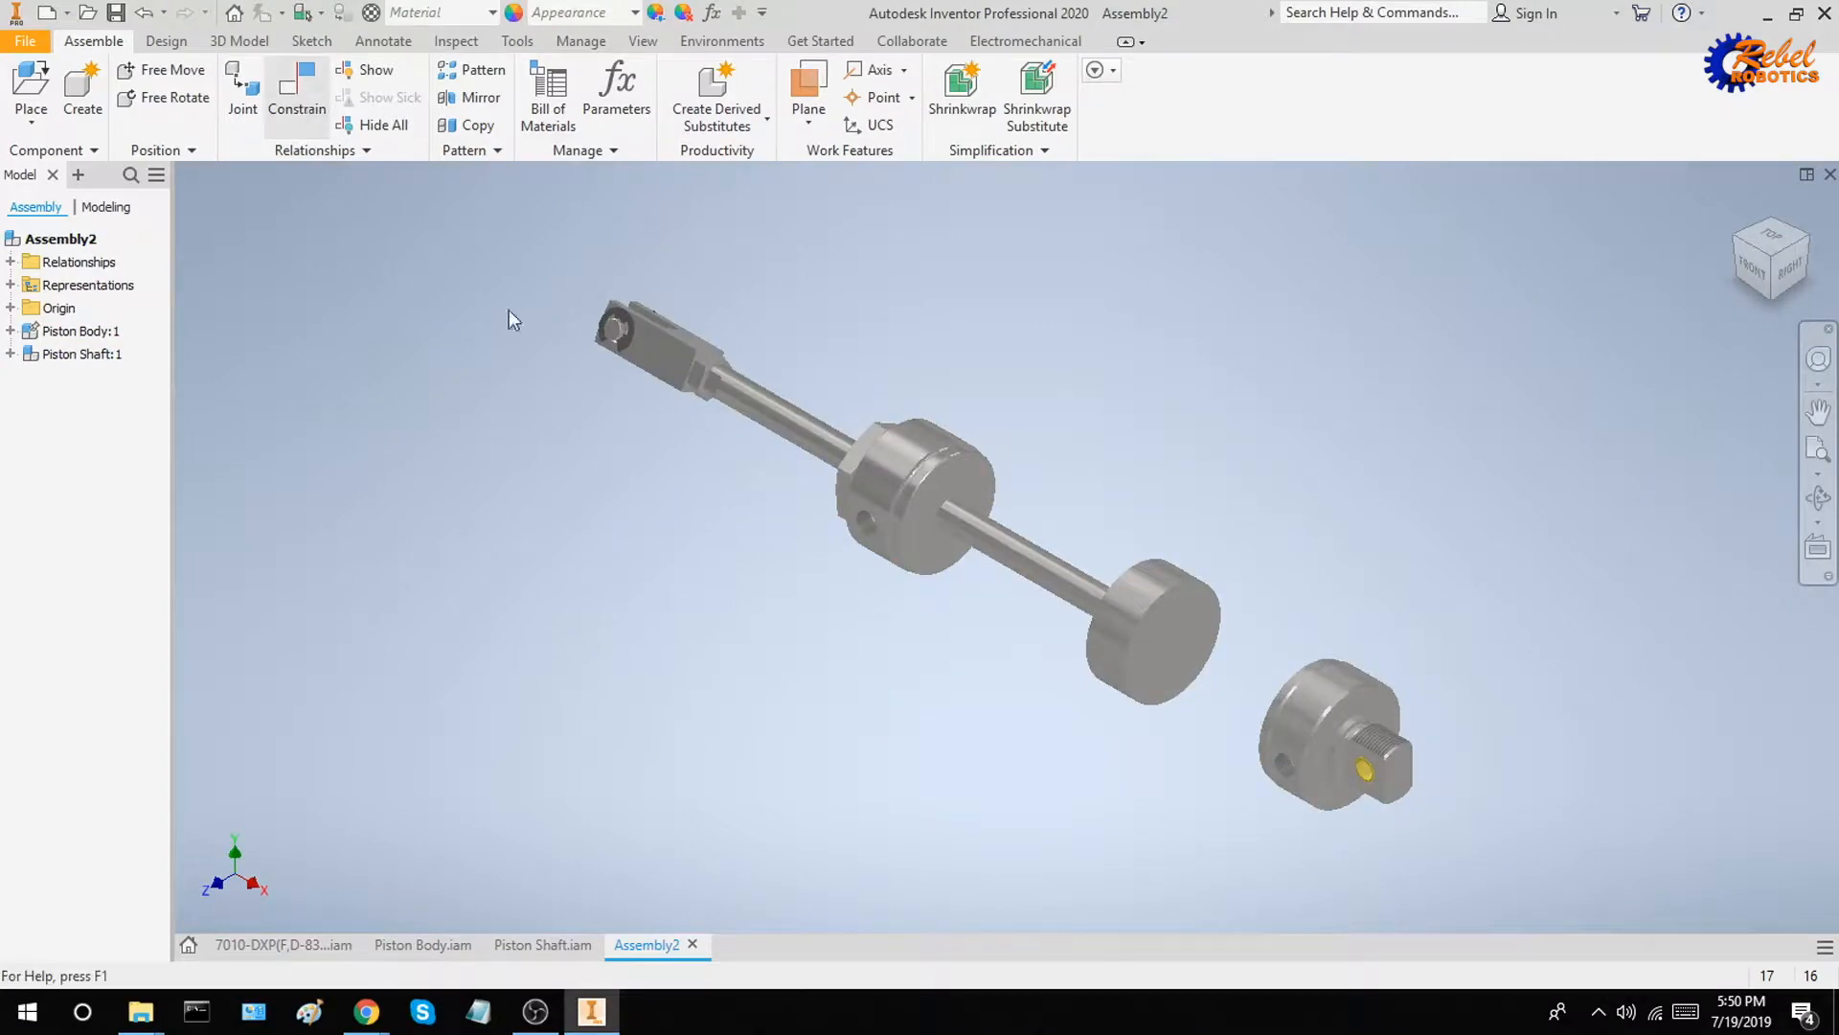
scroll(1277, 610, up, 5)
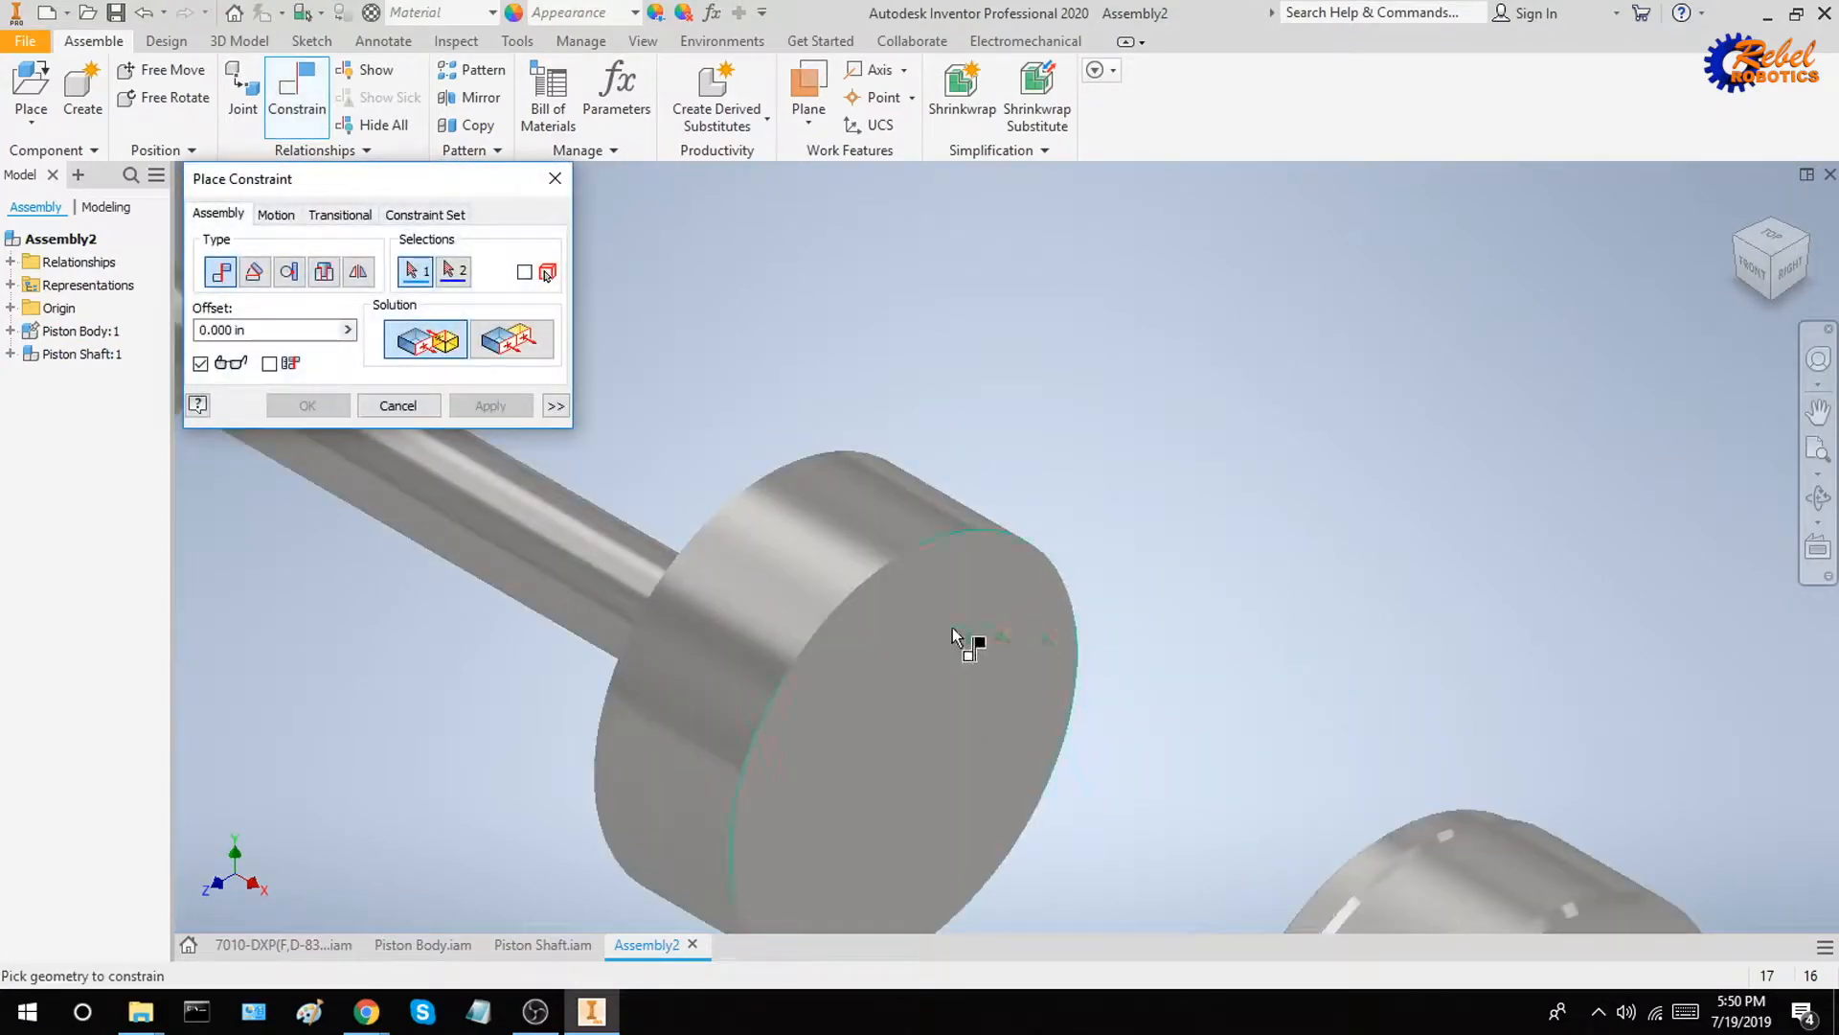
click(987, 613)
shift+middle_drag(1027, 595, 1426, 569)
click(1360, 669)
scroll(1485, 594, down, 5)
scroll(1494, 613, up, 4)
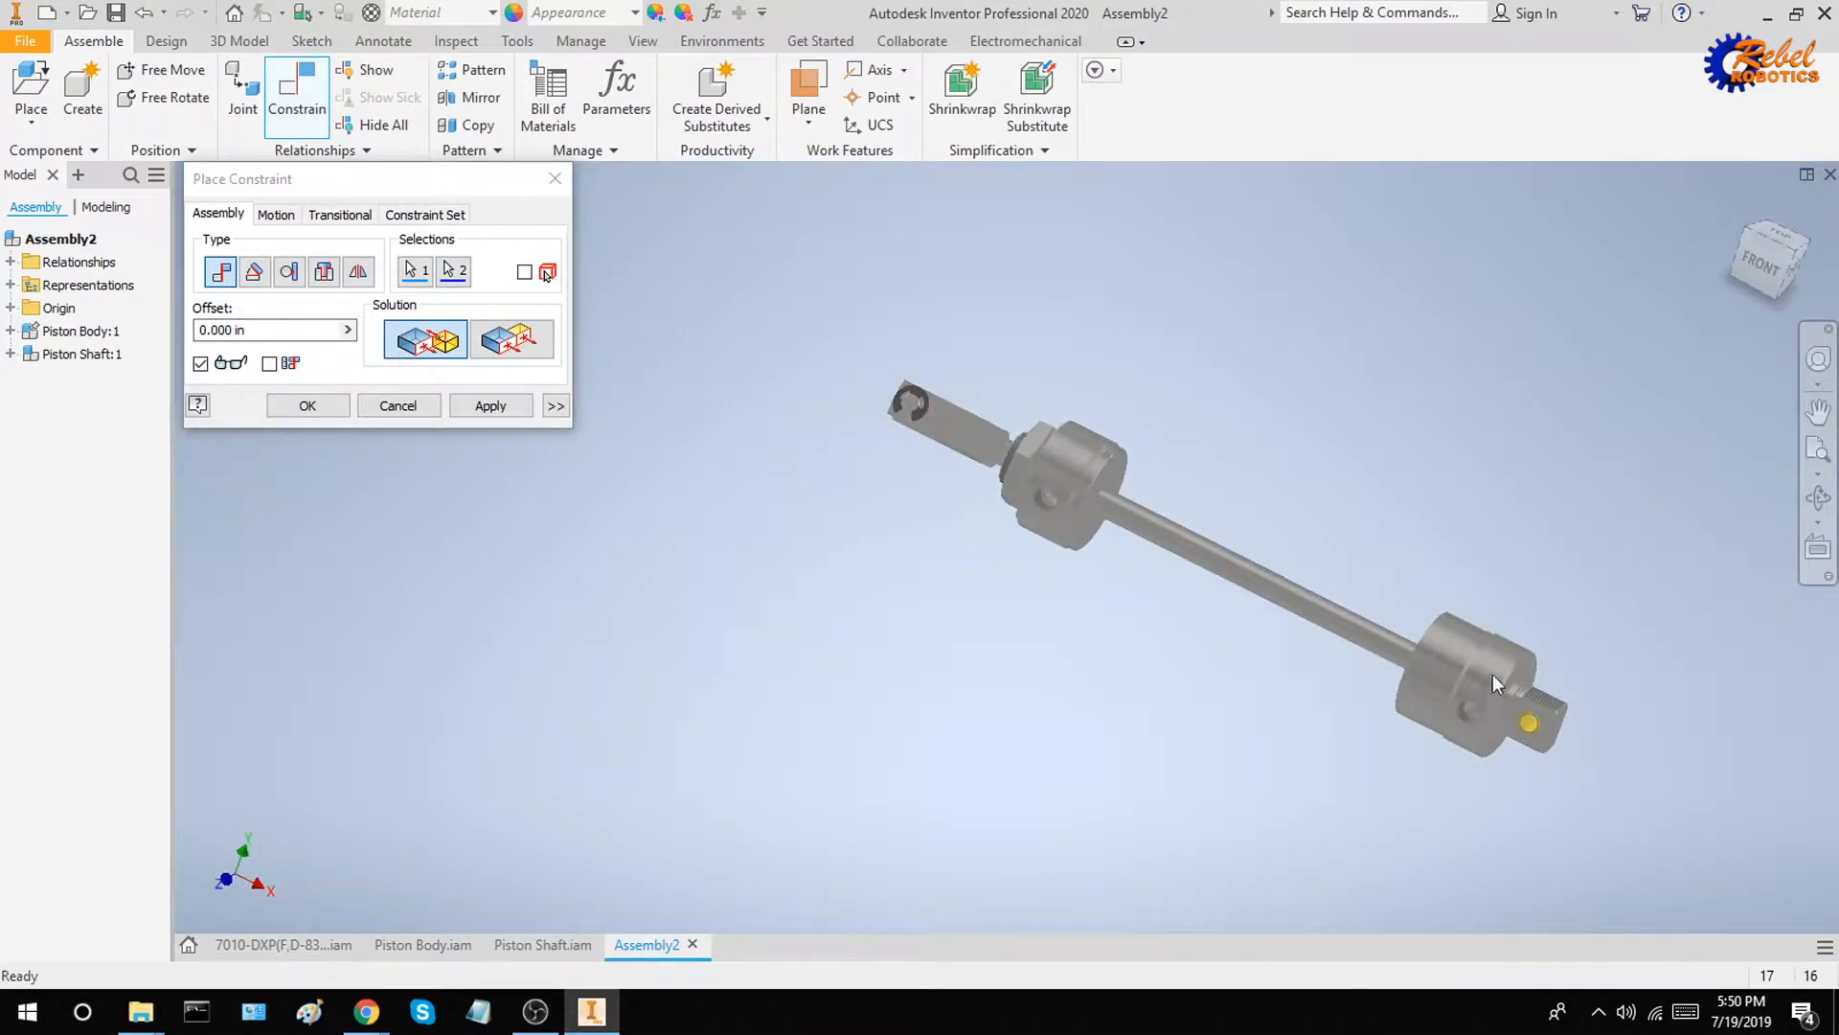
Give the piston-to-rear-cap mate a maximum limit of 1 in, with no minimum limit, and apply it
click(555, 406)
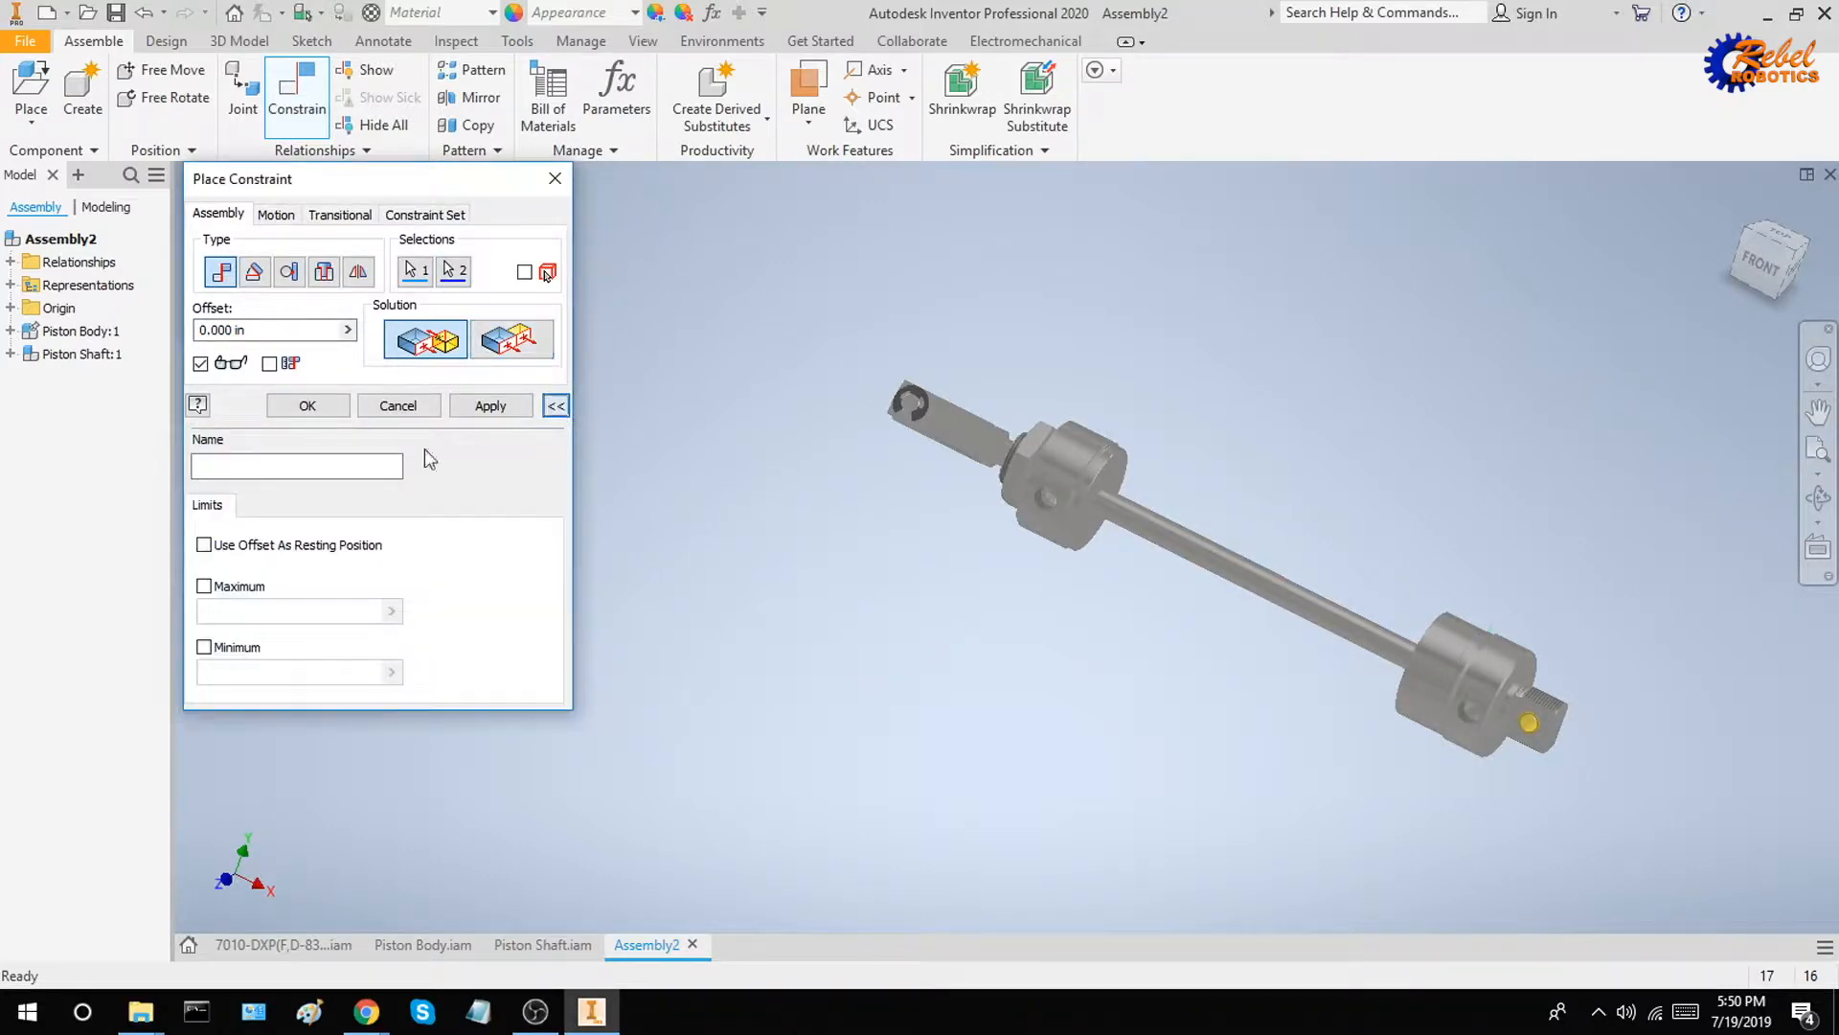
click(205, 586)
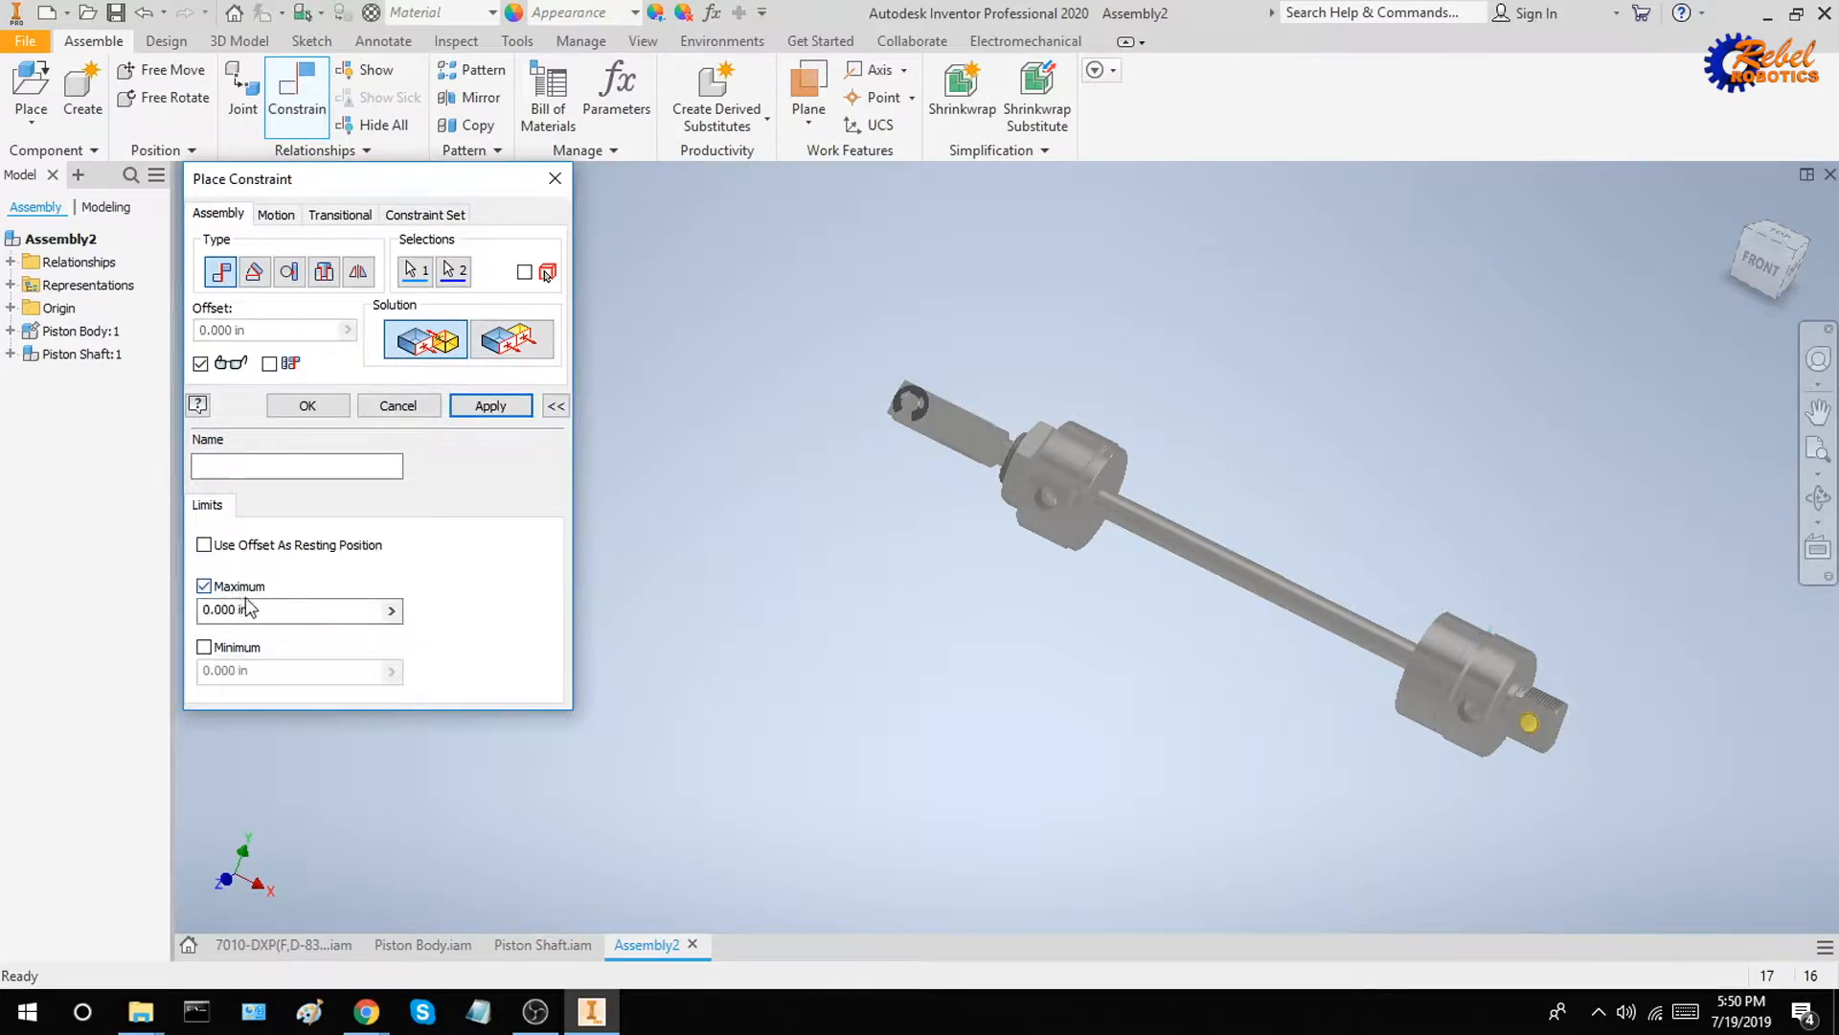
triple_click(378, 602)
text(1)
key(Return)
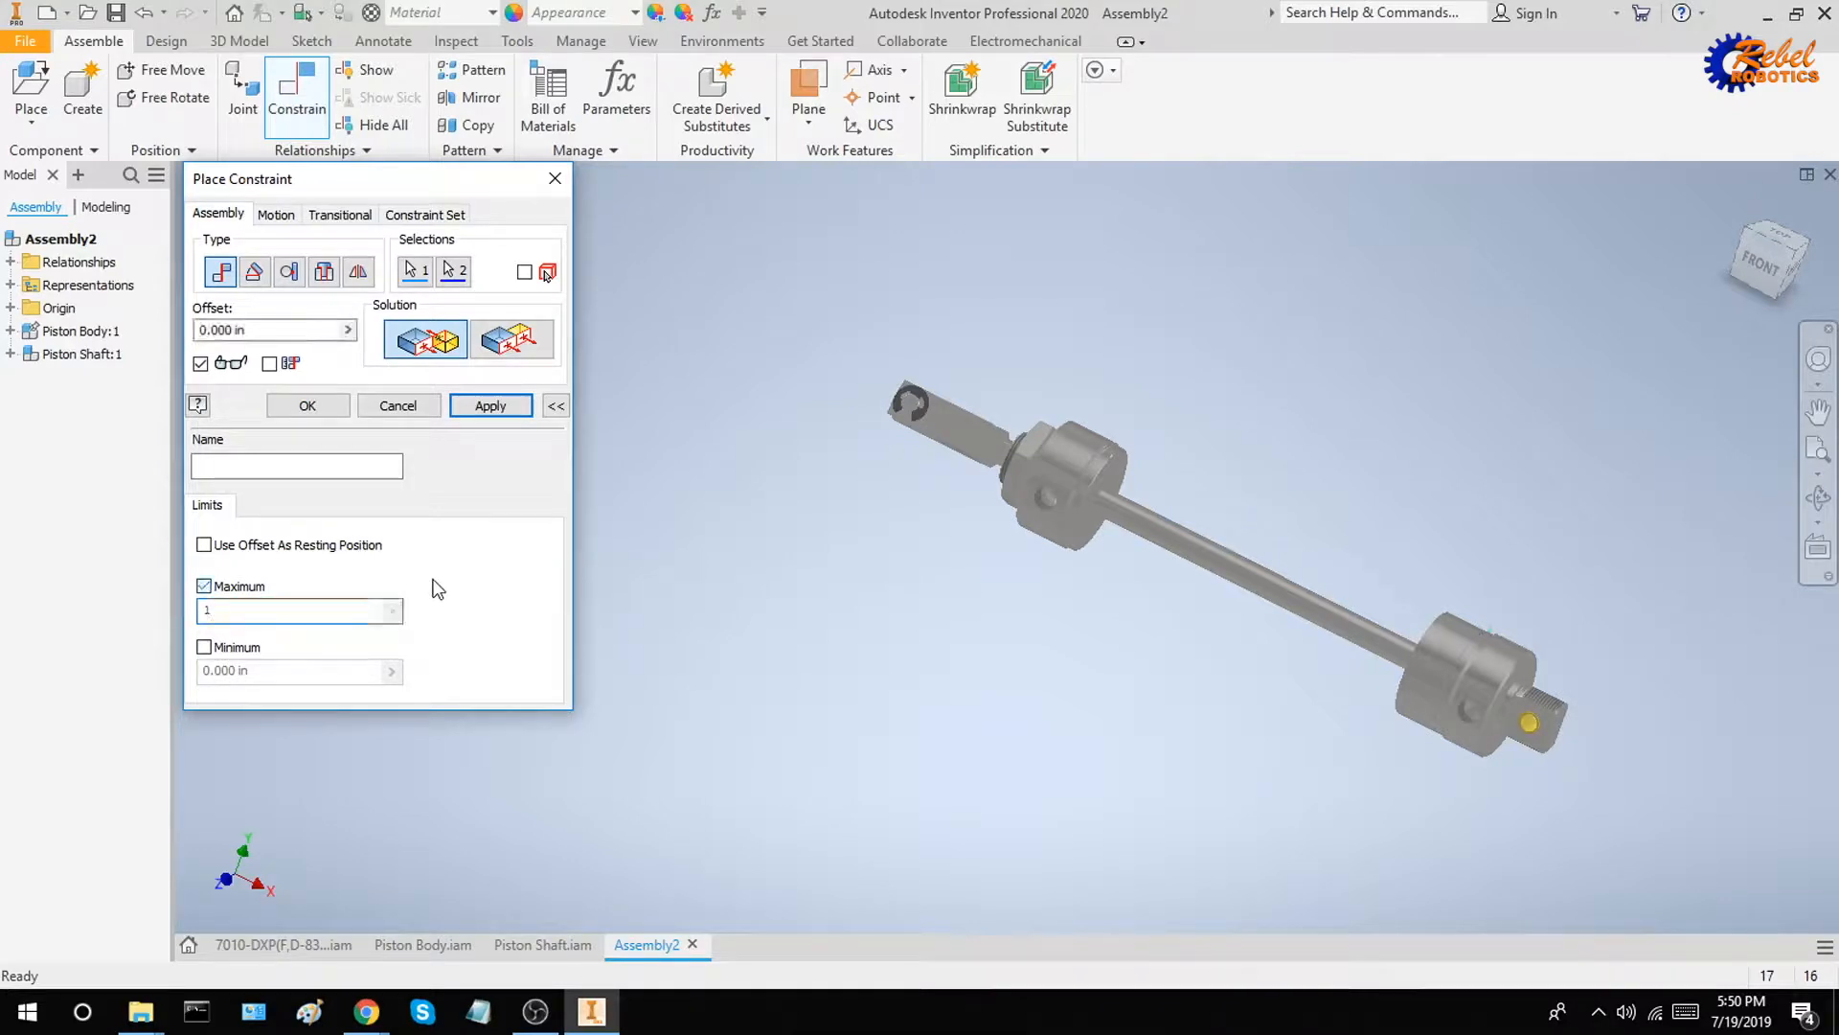
click(243, 589)
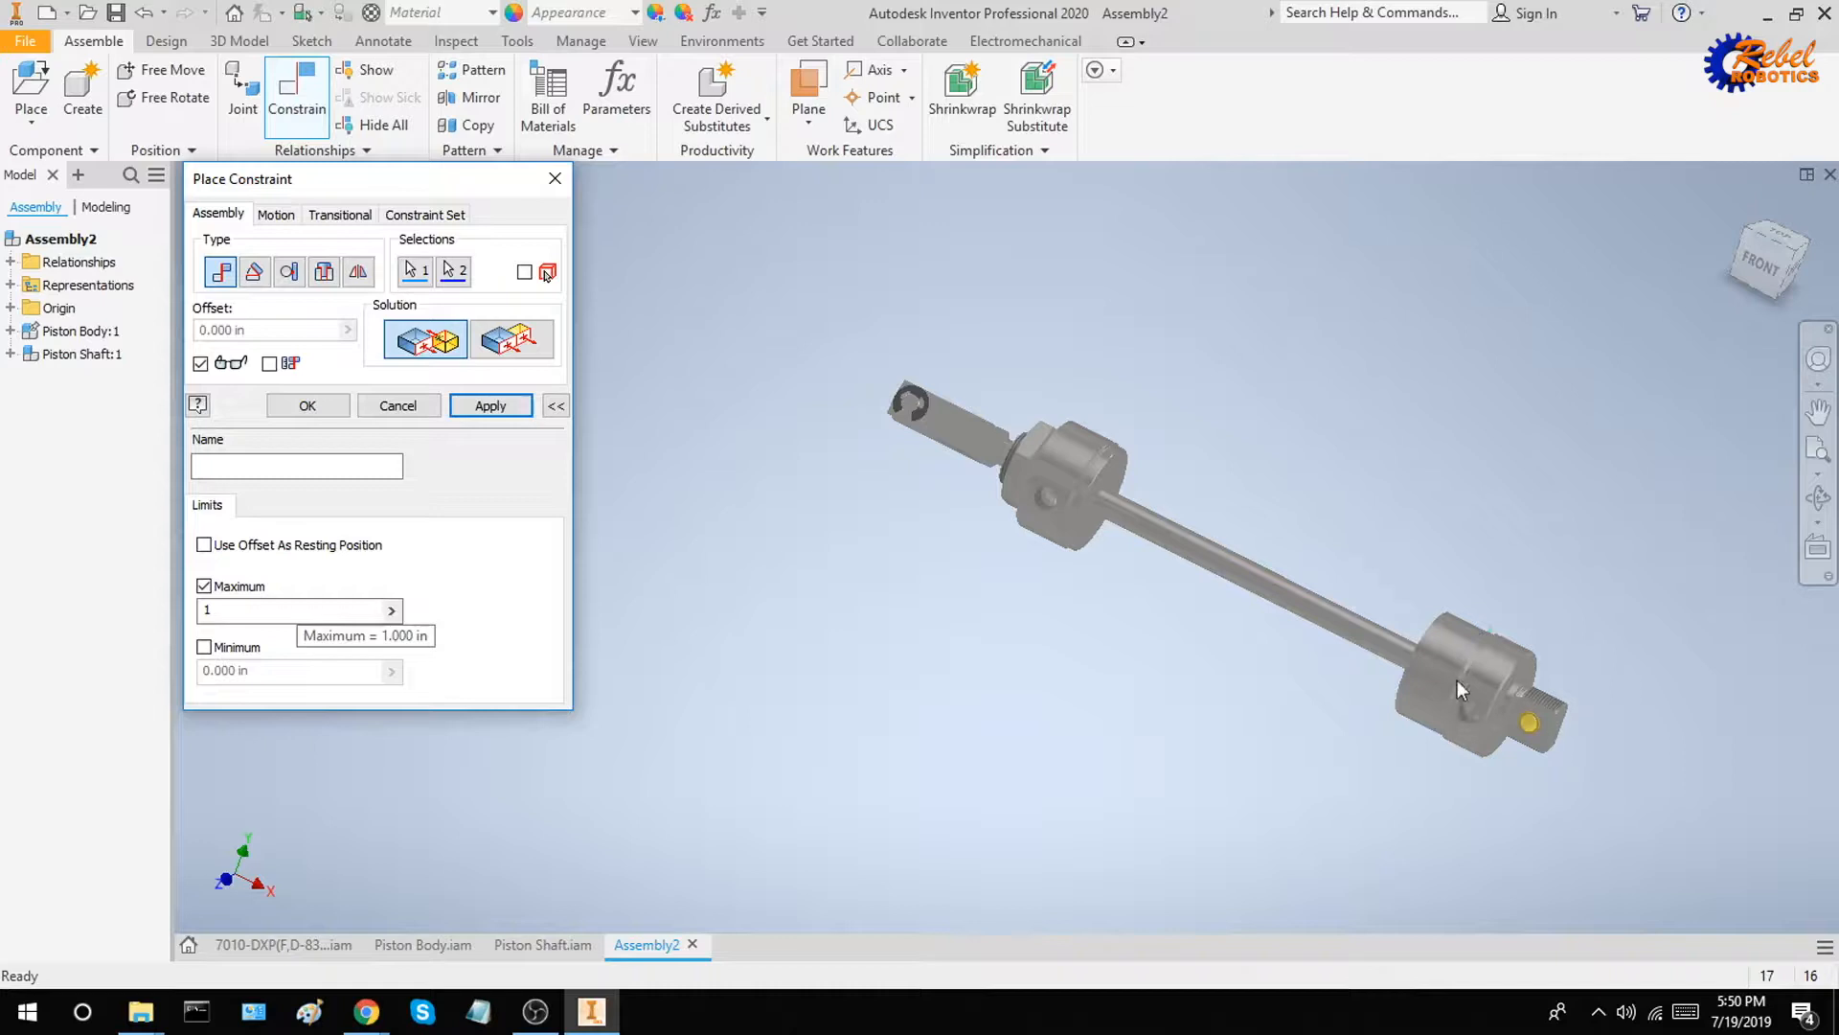
click(490, 405)
key(Escape)
Slide Piston Shaft along its axis to test the limited mate, and list its constraints in the model tree
drag(1363, 636, 1140, 541)
click(10, 354)
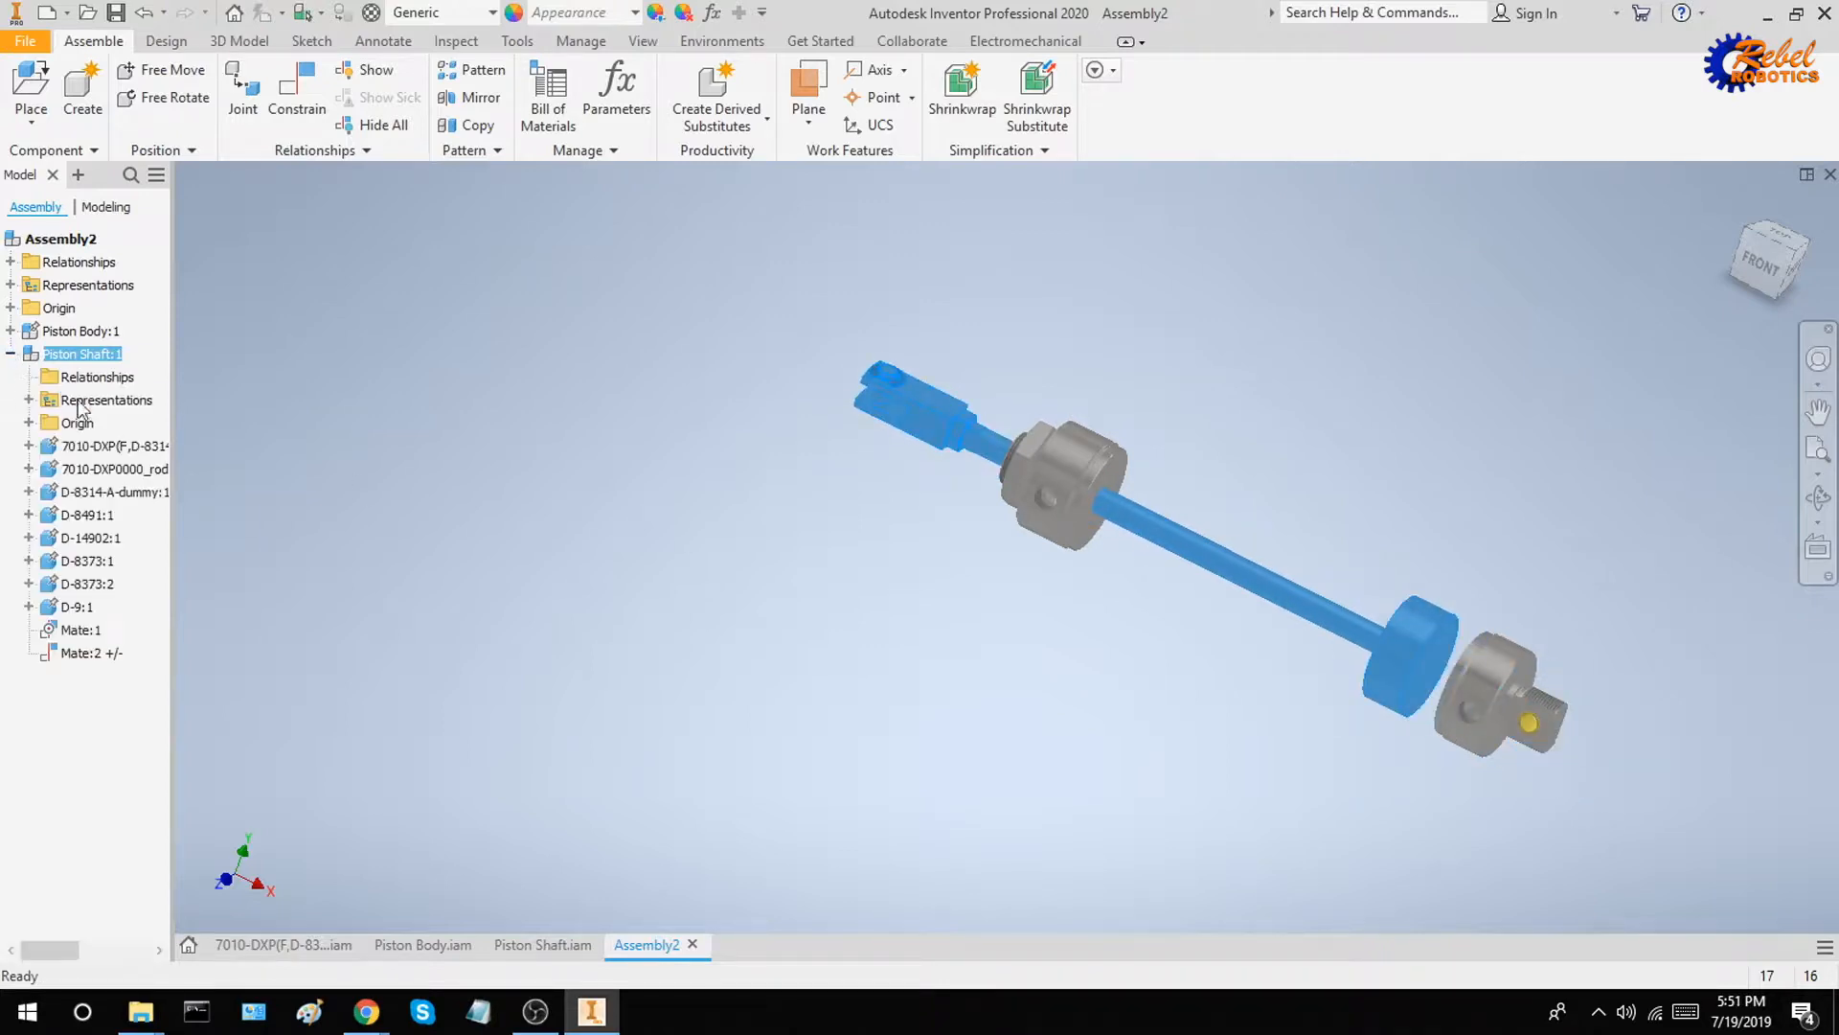
drag(1427, 651, 1242, 579)
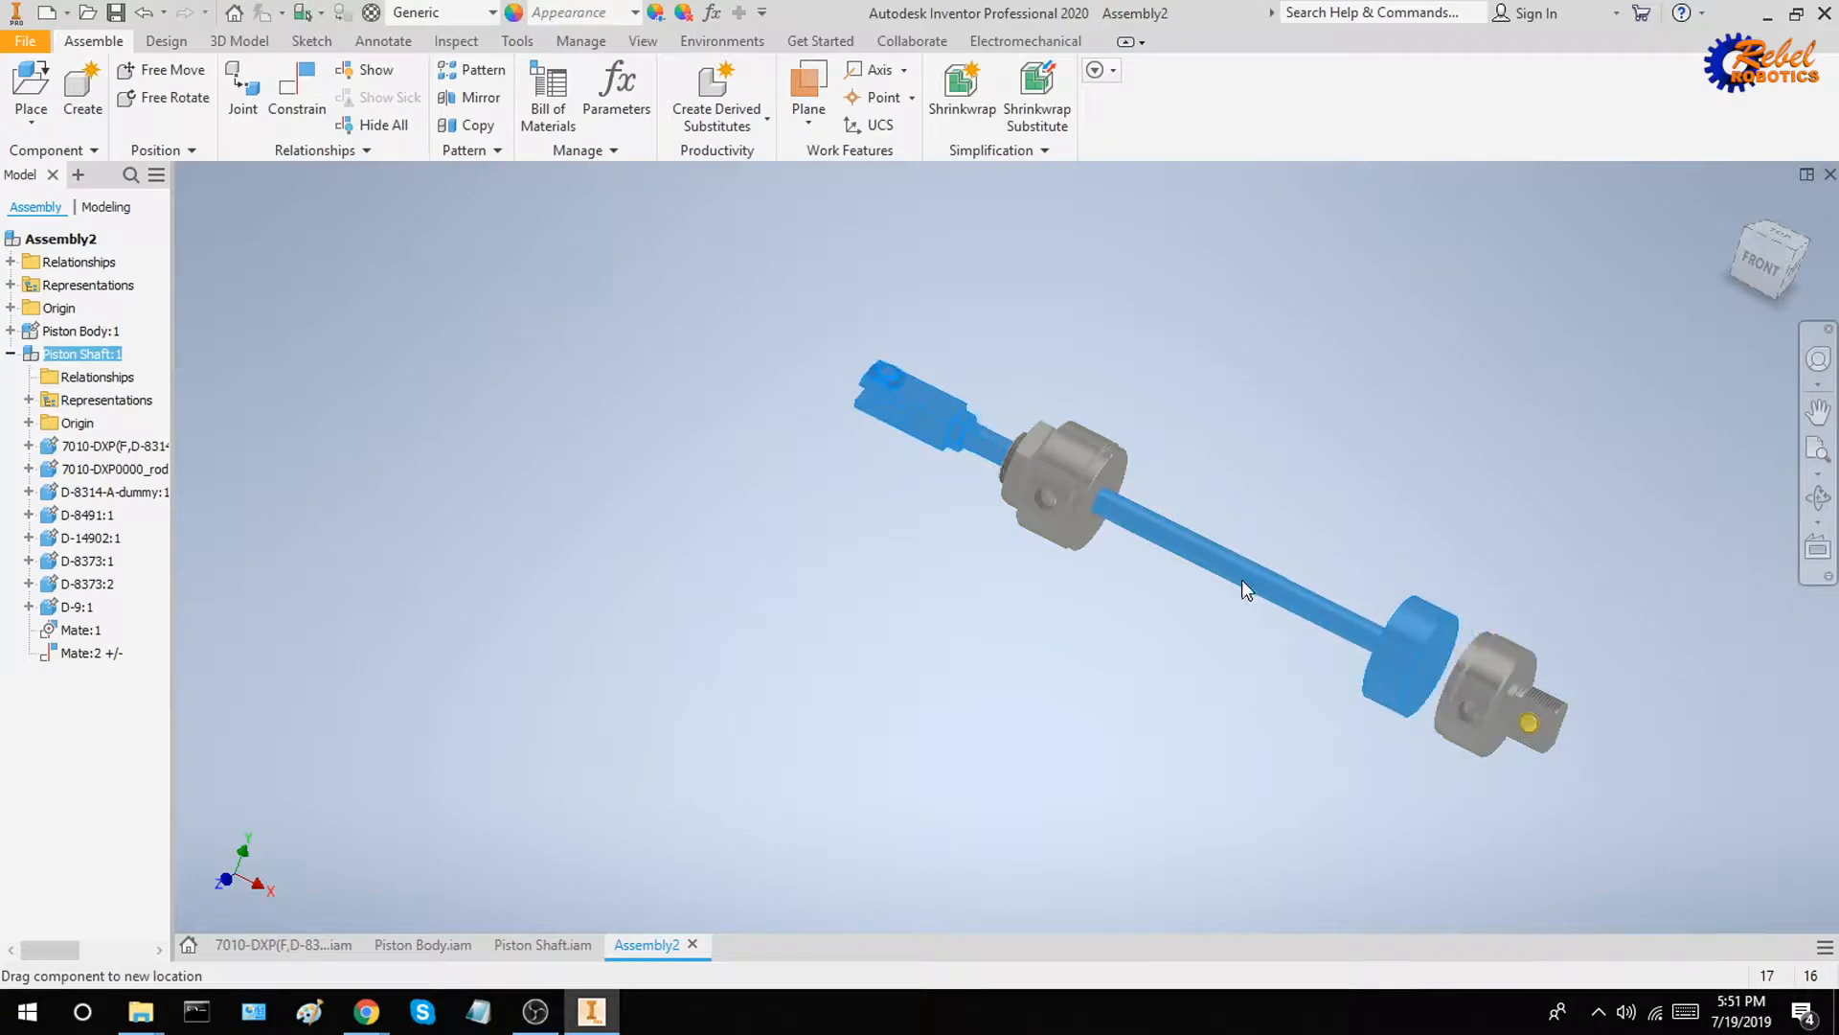
click(1267, 446)
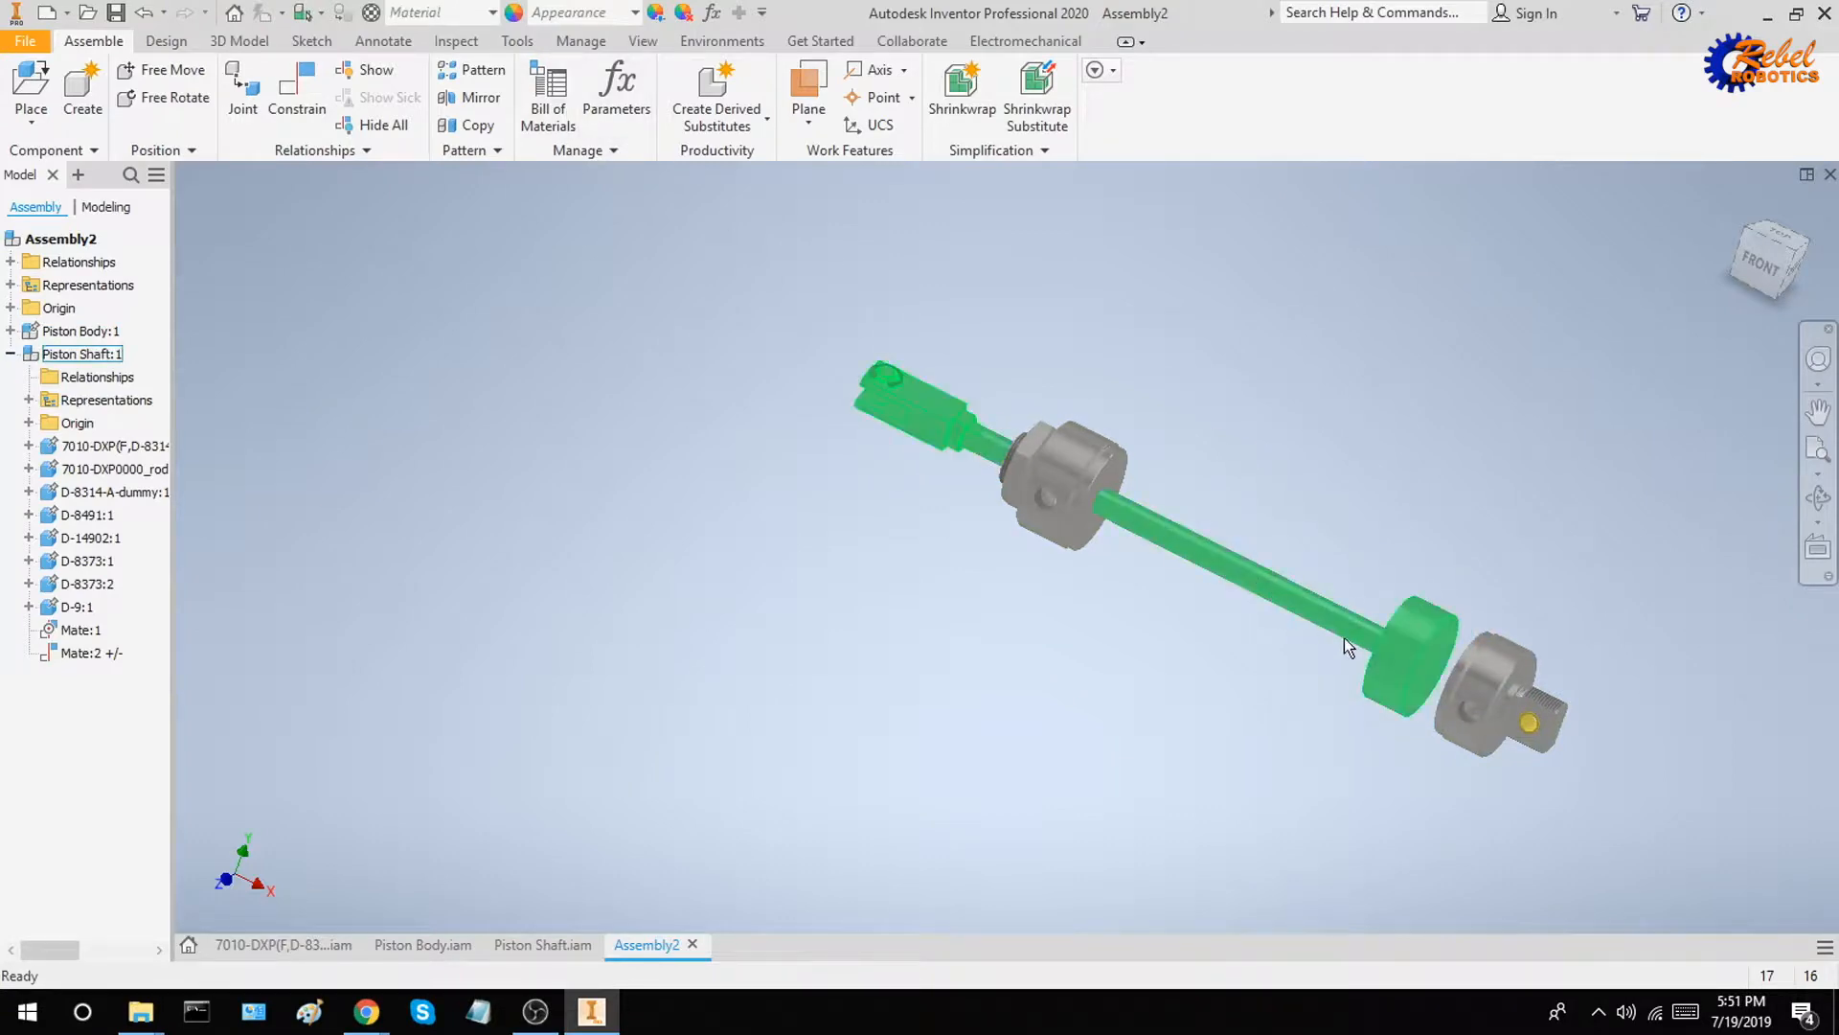
scroll(1478, 606, down, 5)
drag(1282, 634, 1305, 642)
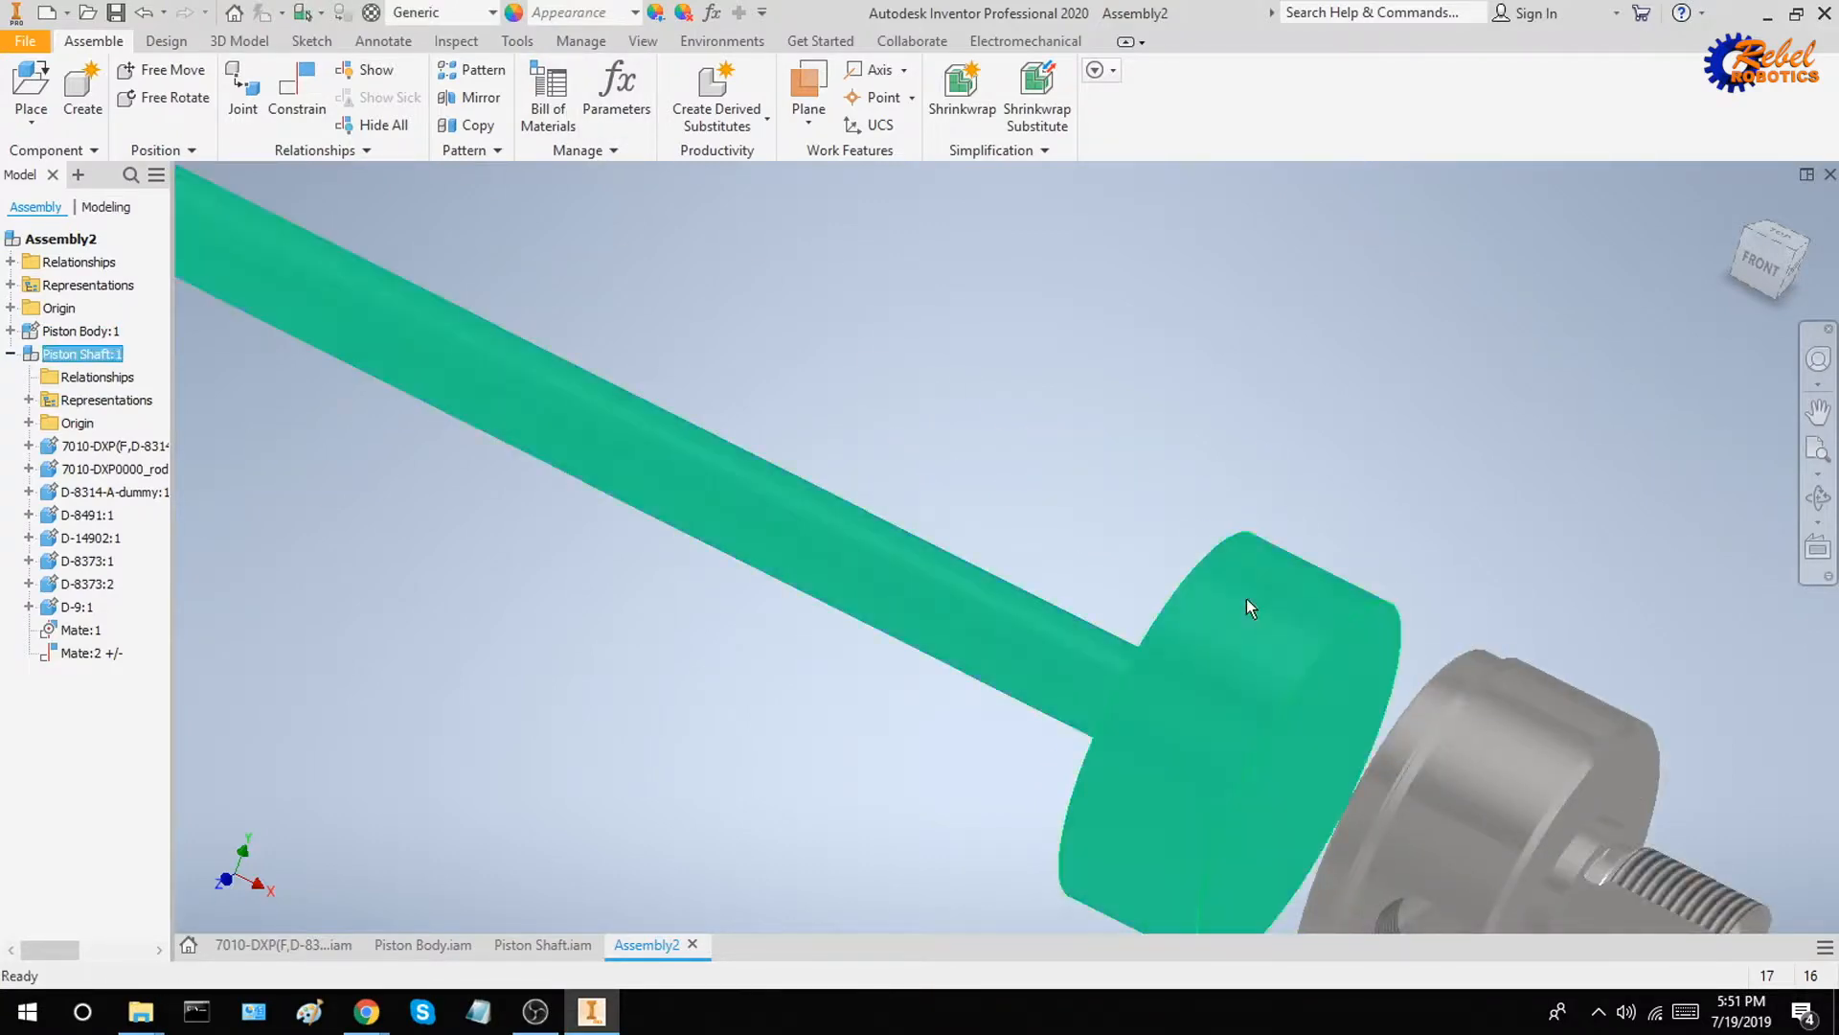
scroll(1245, 600, up, 4)
click(1177, 509)
shift+middle_drag(1182, 509, 960, 492)
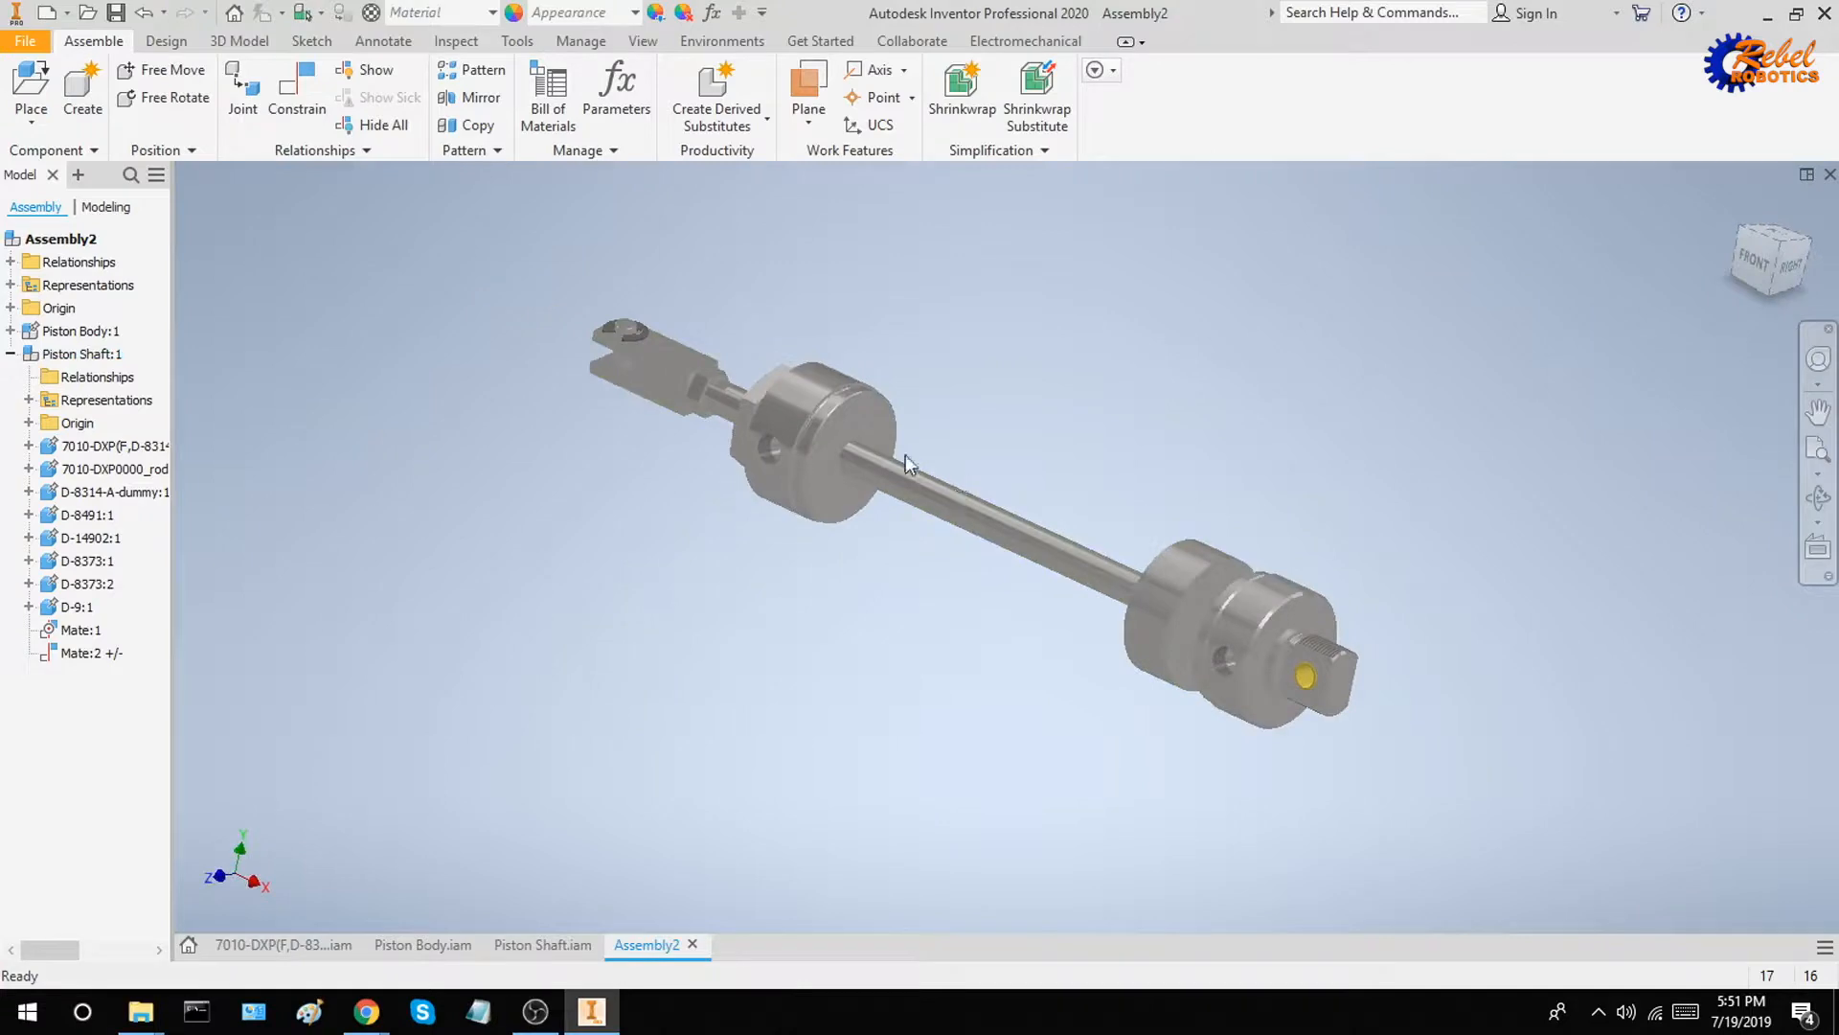
scroll(908, 464, down, 5)
scroll(840, 380, up, 6)
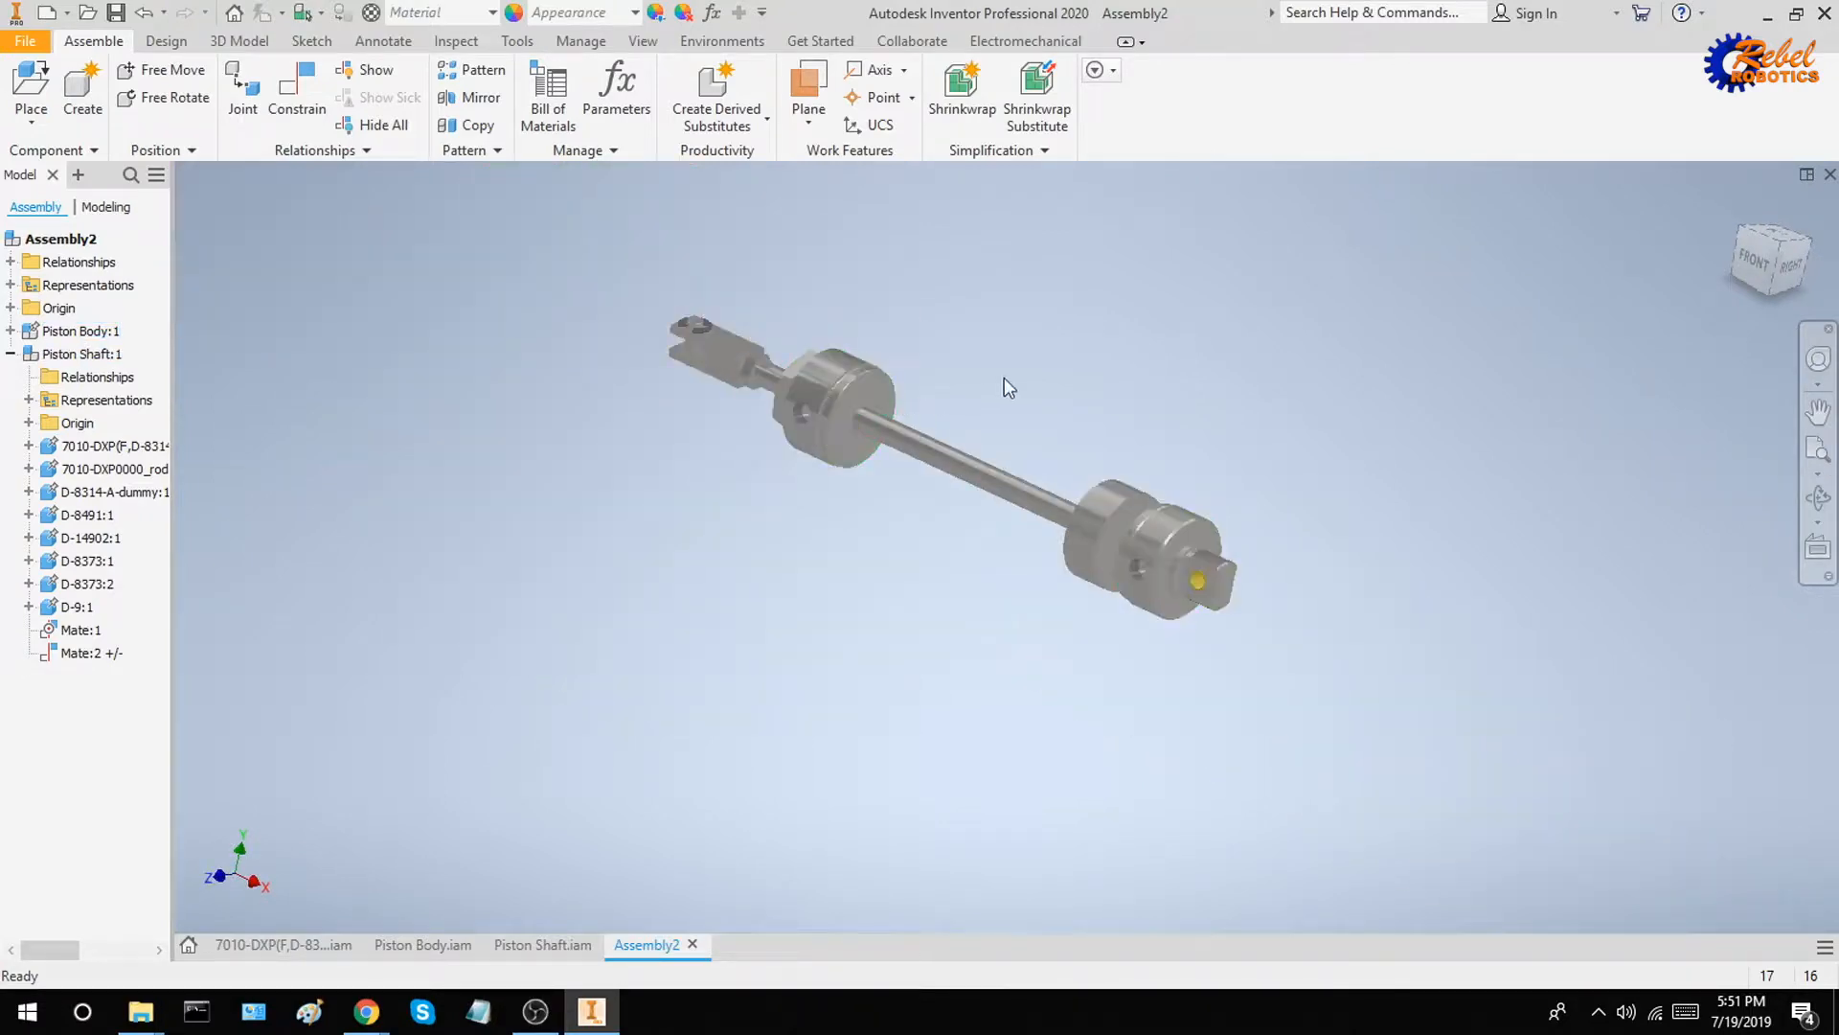
shift+middle_drag(1007, 386, 1095, 426)
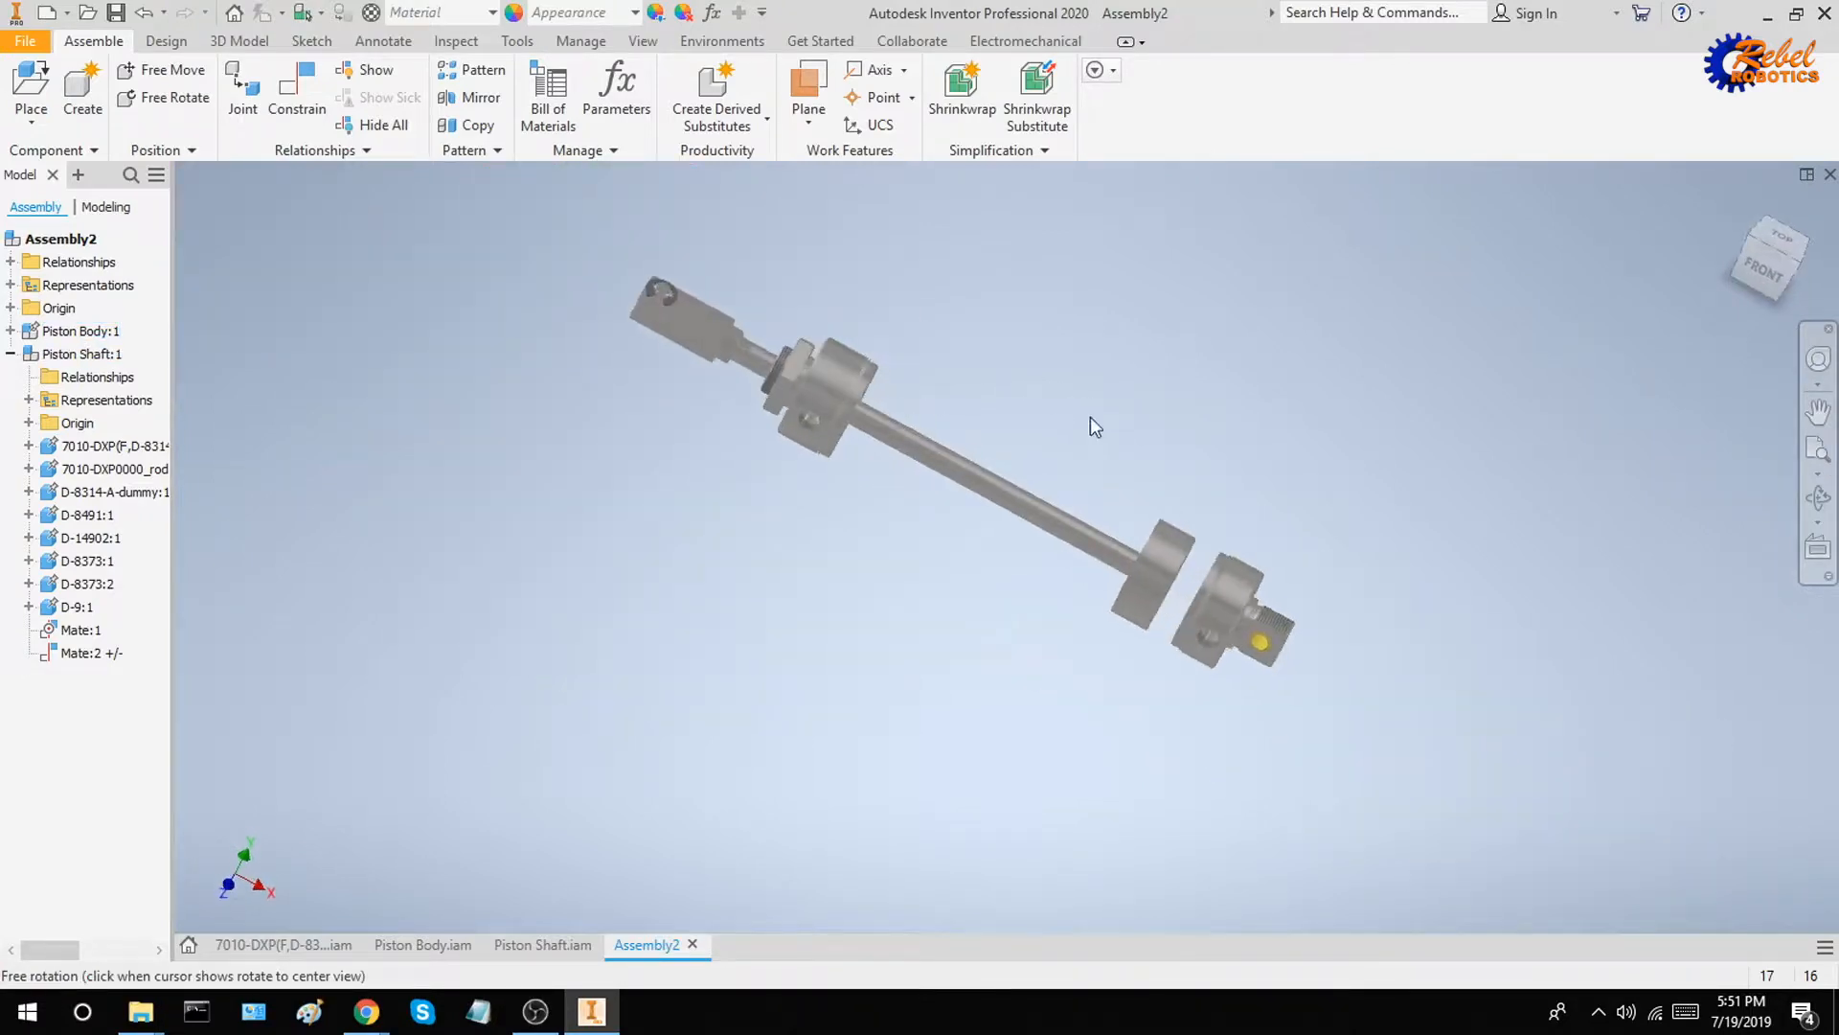
click(518, 41)
click(52, 82)
shift+middle_drag(1230, 527, 1062, 474)
scroll(901, 407, down, 3)
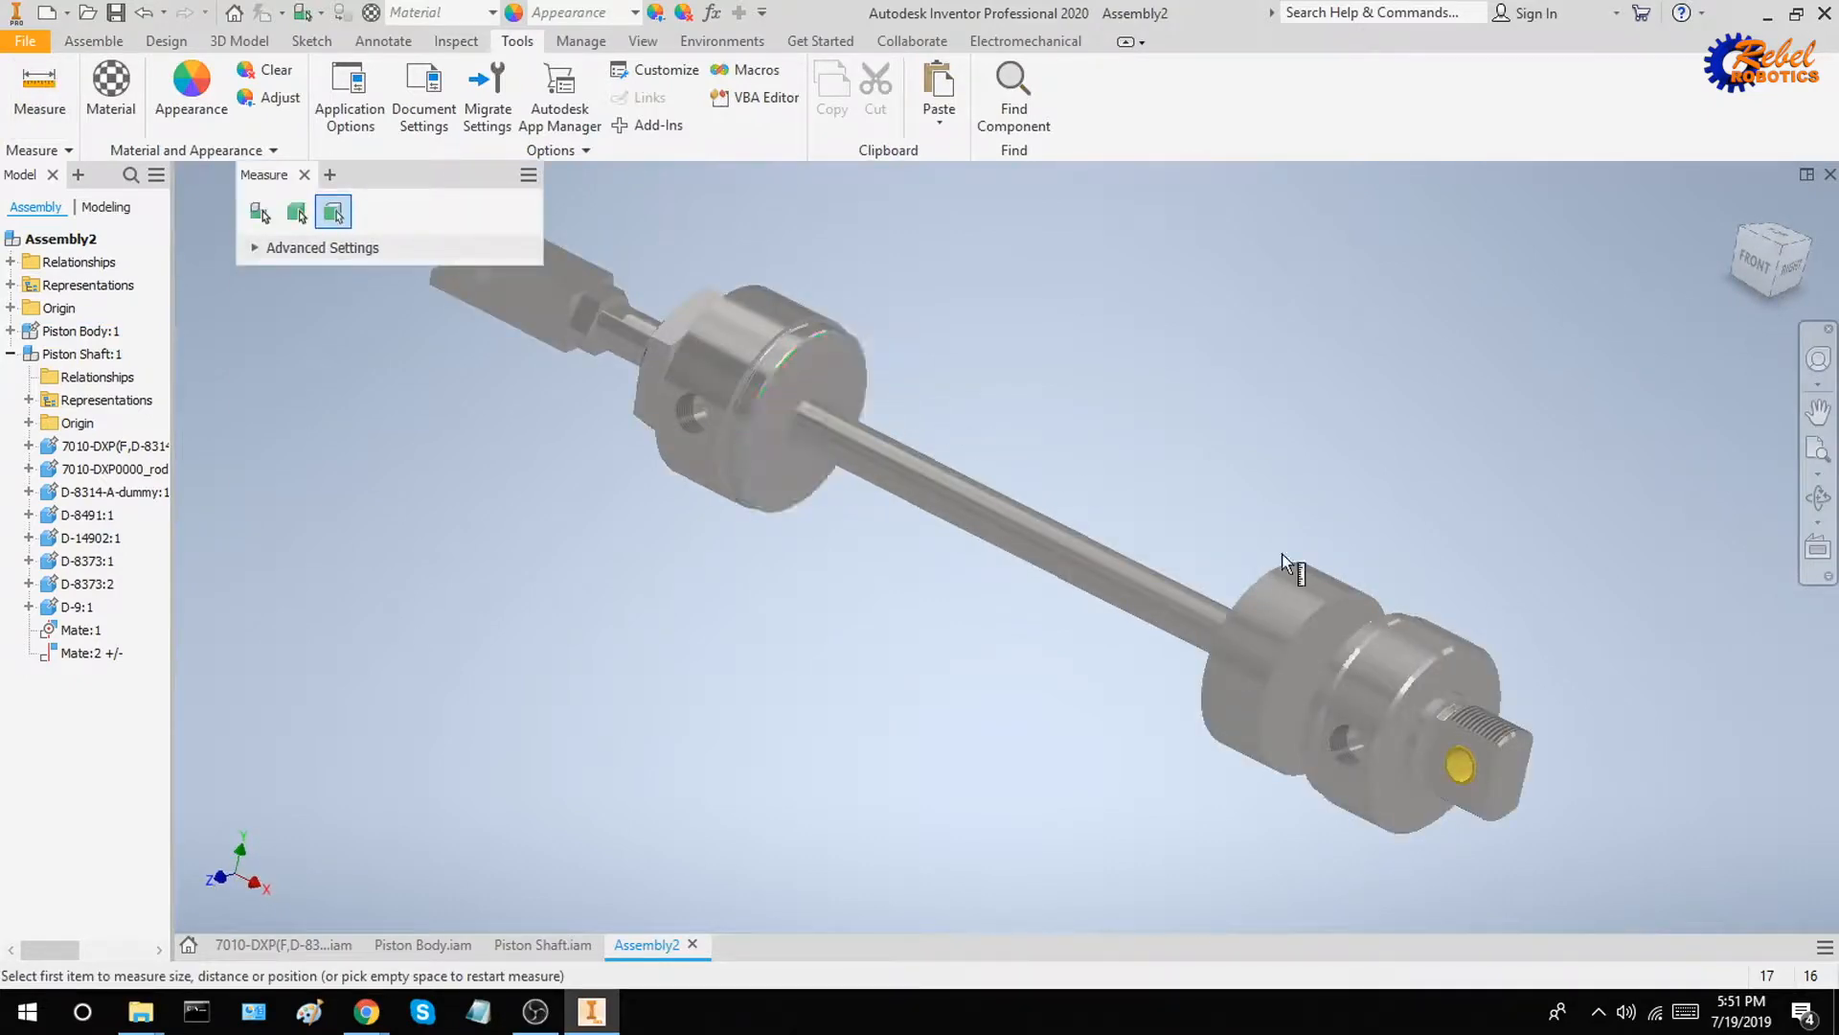
click(1342, 622)
shift+middle_drag(1293, 521, 1336, 637)
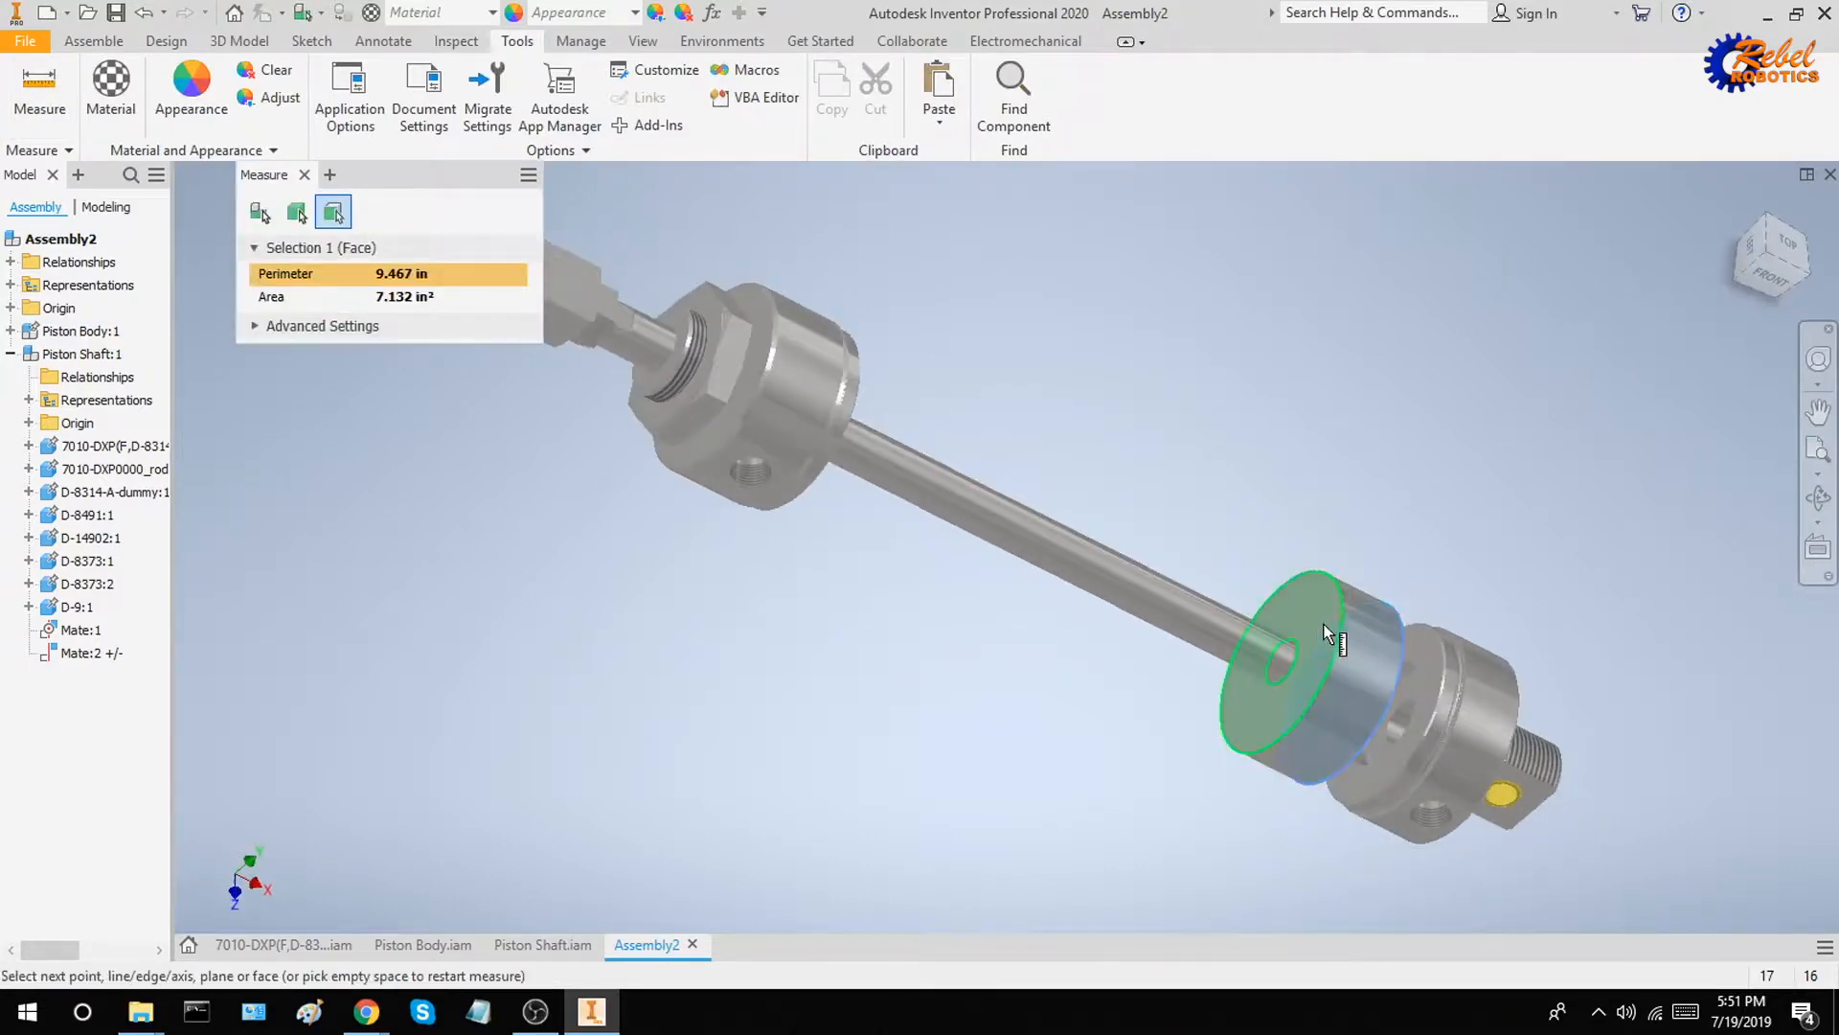
click(1336, 638)
shift+middle_drag(1544, 627, 1432, 573)
key(Escape)
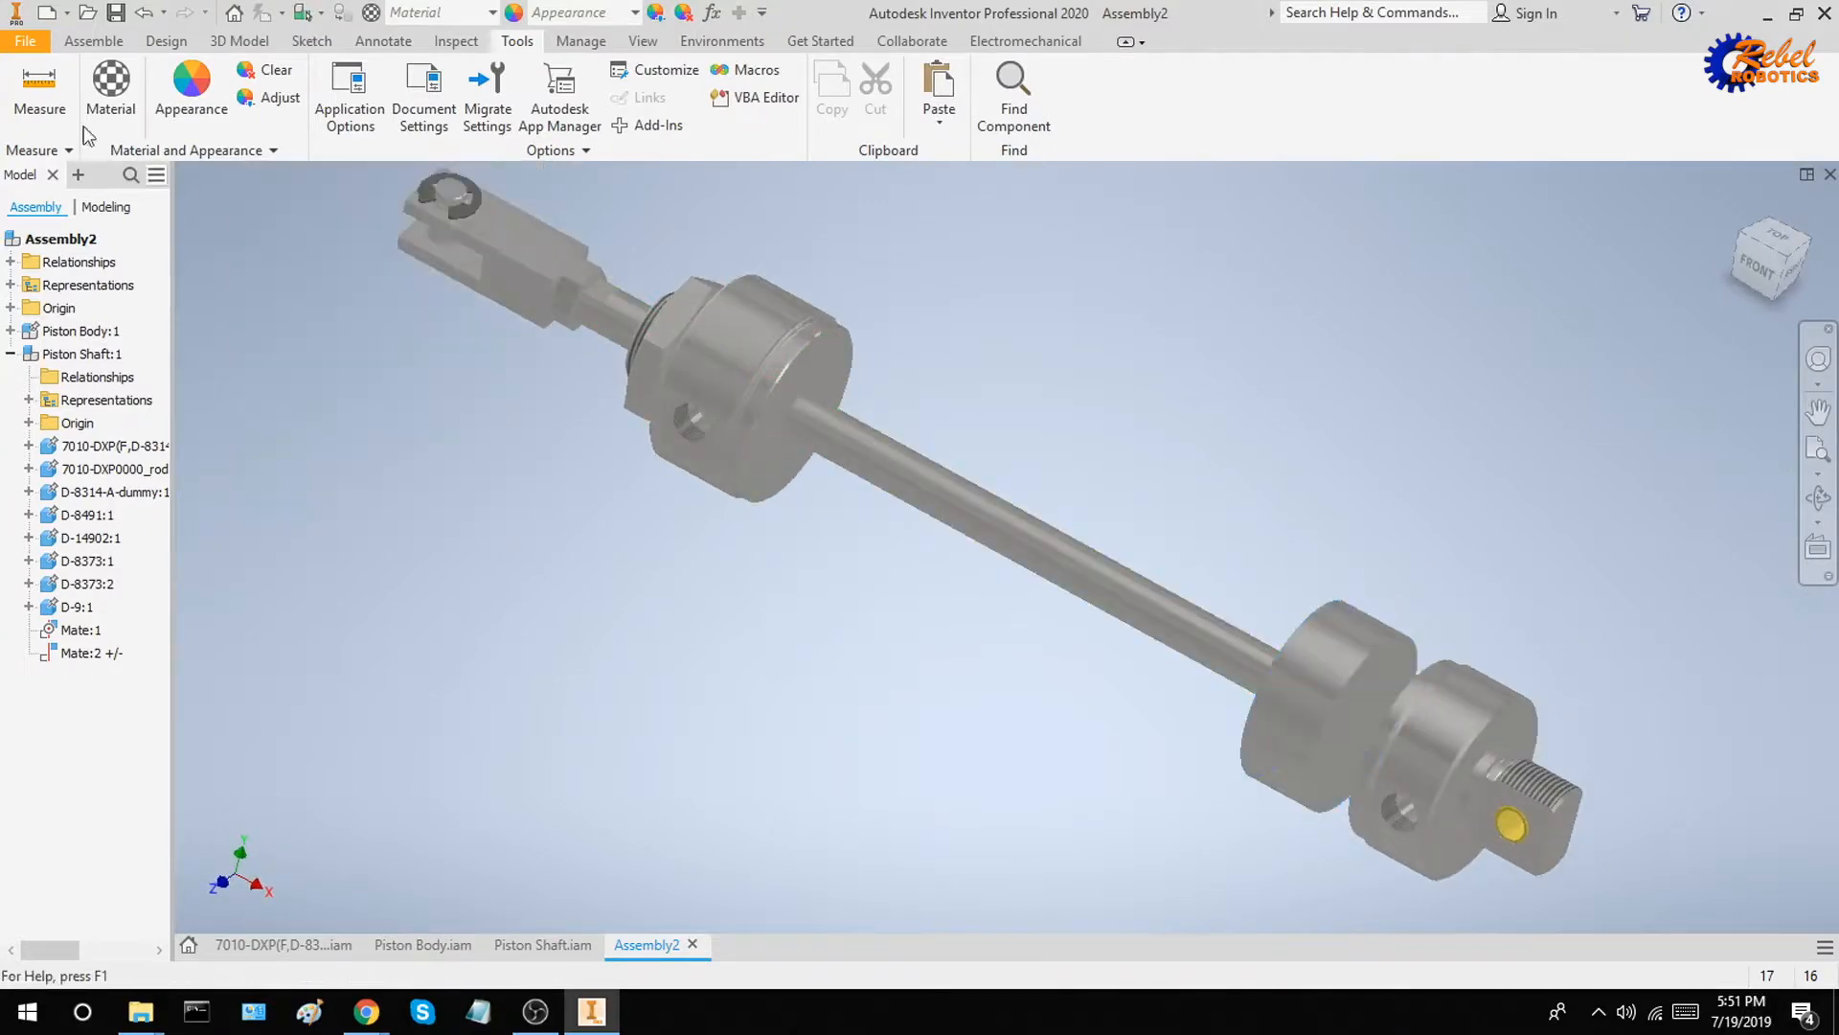
Measure the distance between the rod guide's inner face and the rear end cap's inner face
click(43, 108)
shift+middle_drag(989, 440, 966, 433)
click(865, 398)
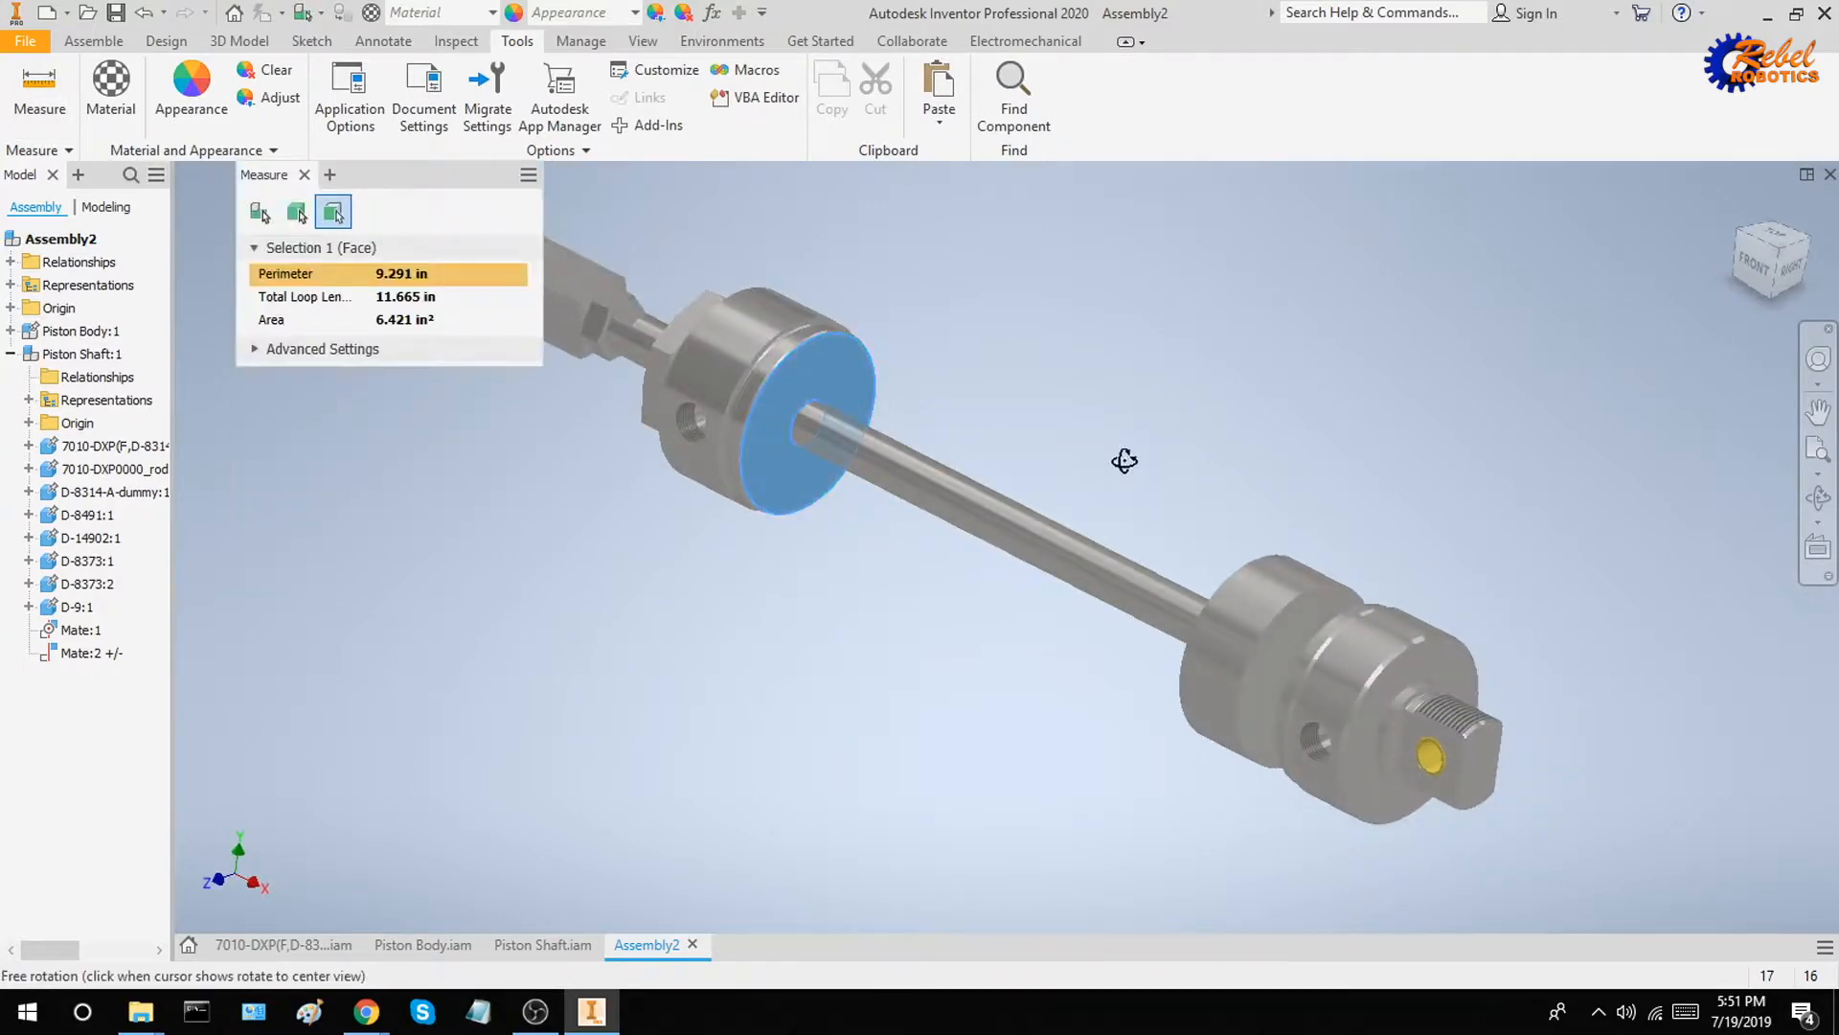
shift+middle_drag(1124, 459, 1284, 584)
scroll(1359, 620, down, 3)
click(1360, 595)
scroll(1341, 633, up, 3)
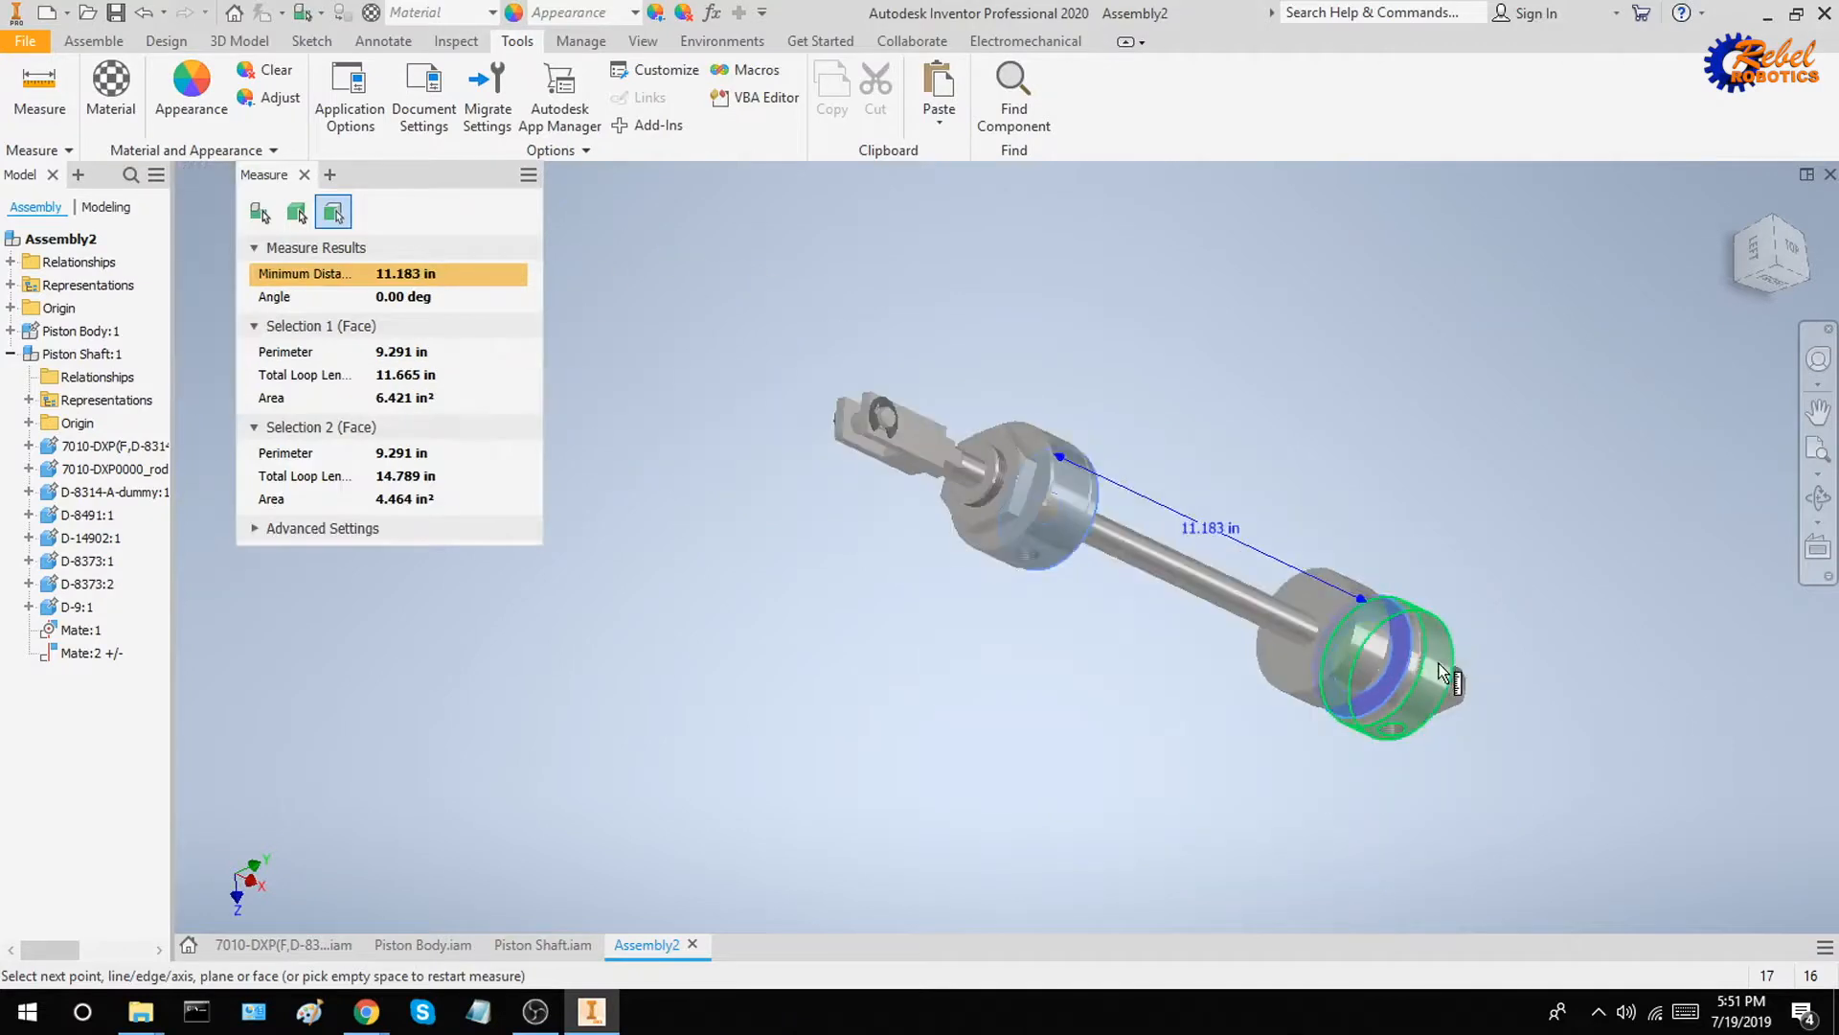
shift+middle_drag(1325, 675, 1386, 698)
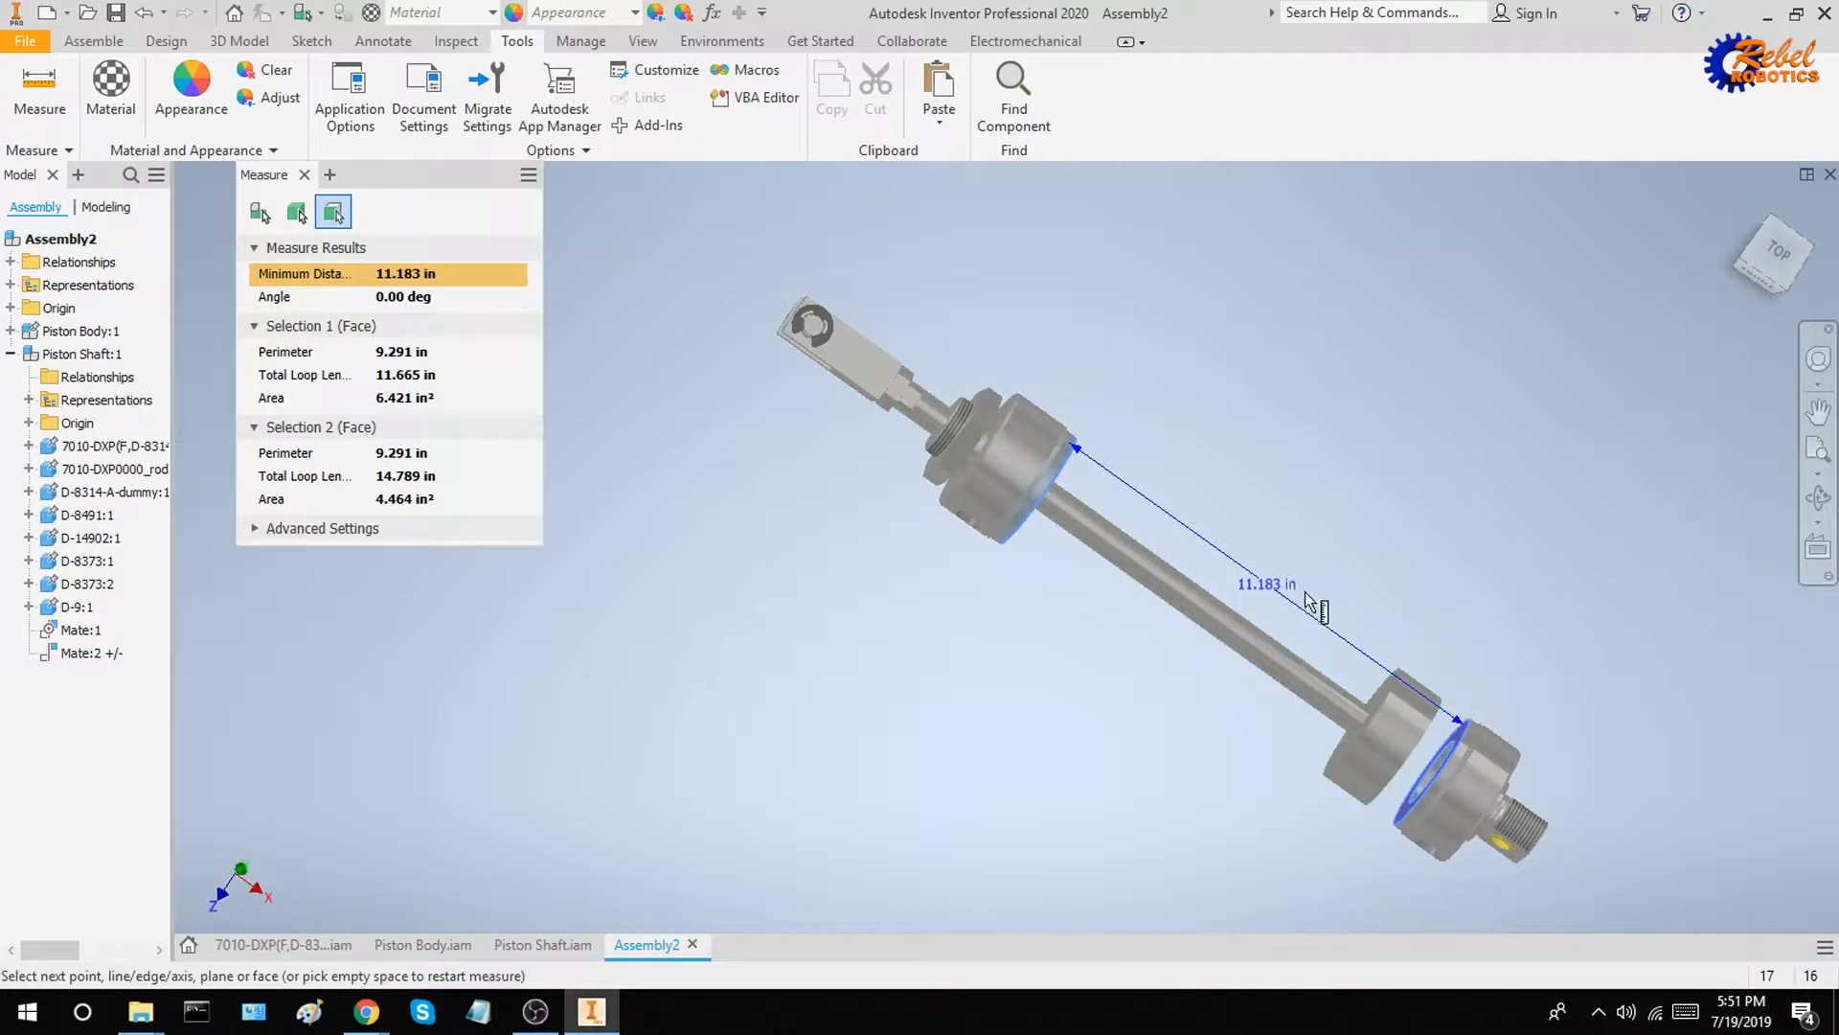
click(303, 174)
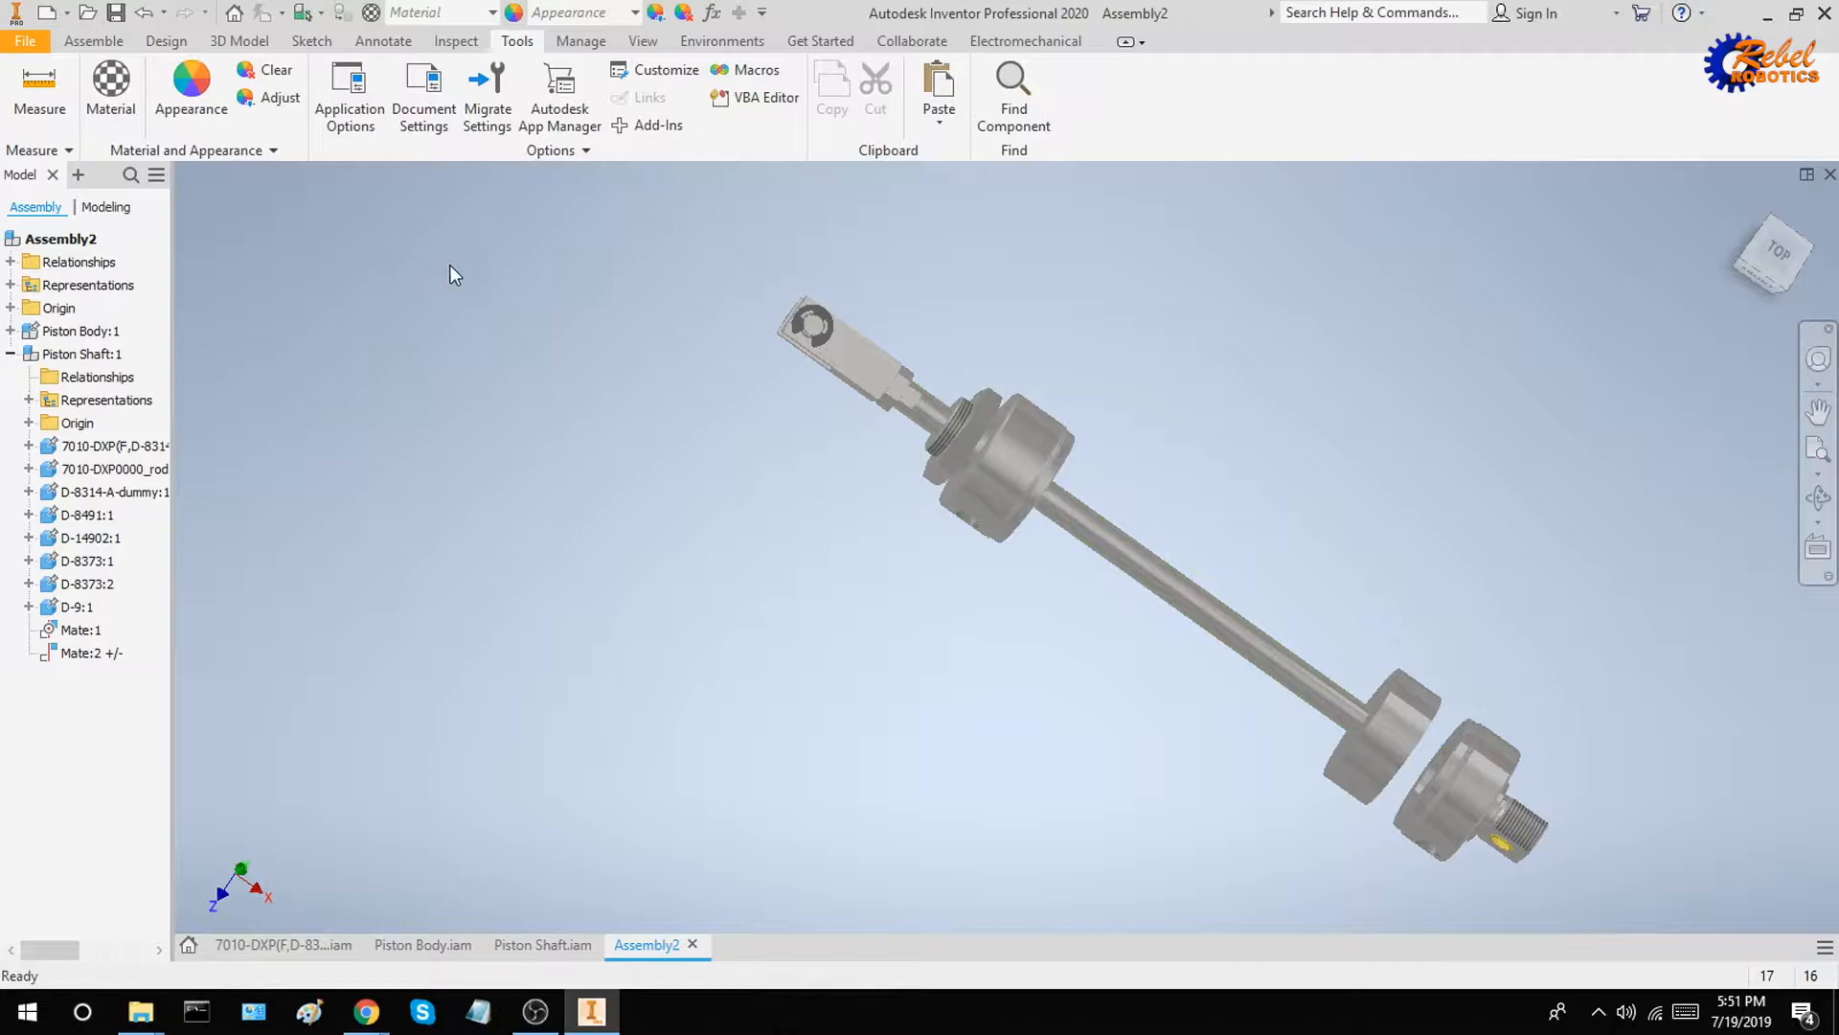
Edit the Mate:2 constraint between the piston and rear end cap, setting its maximum limit to 10 in
click(879, 360)
click(96, 654)
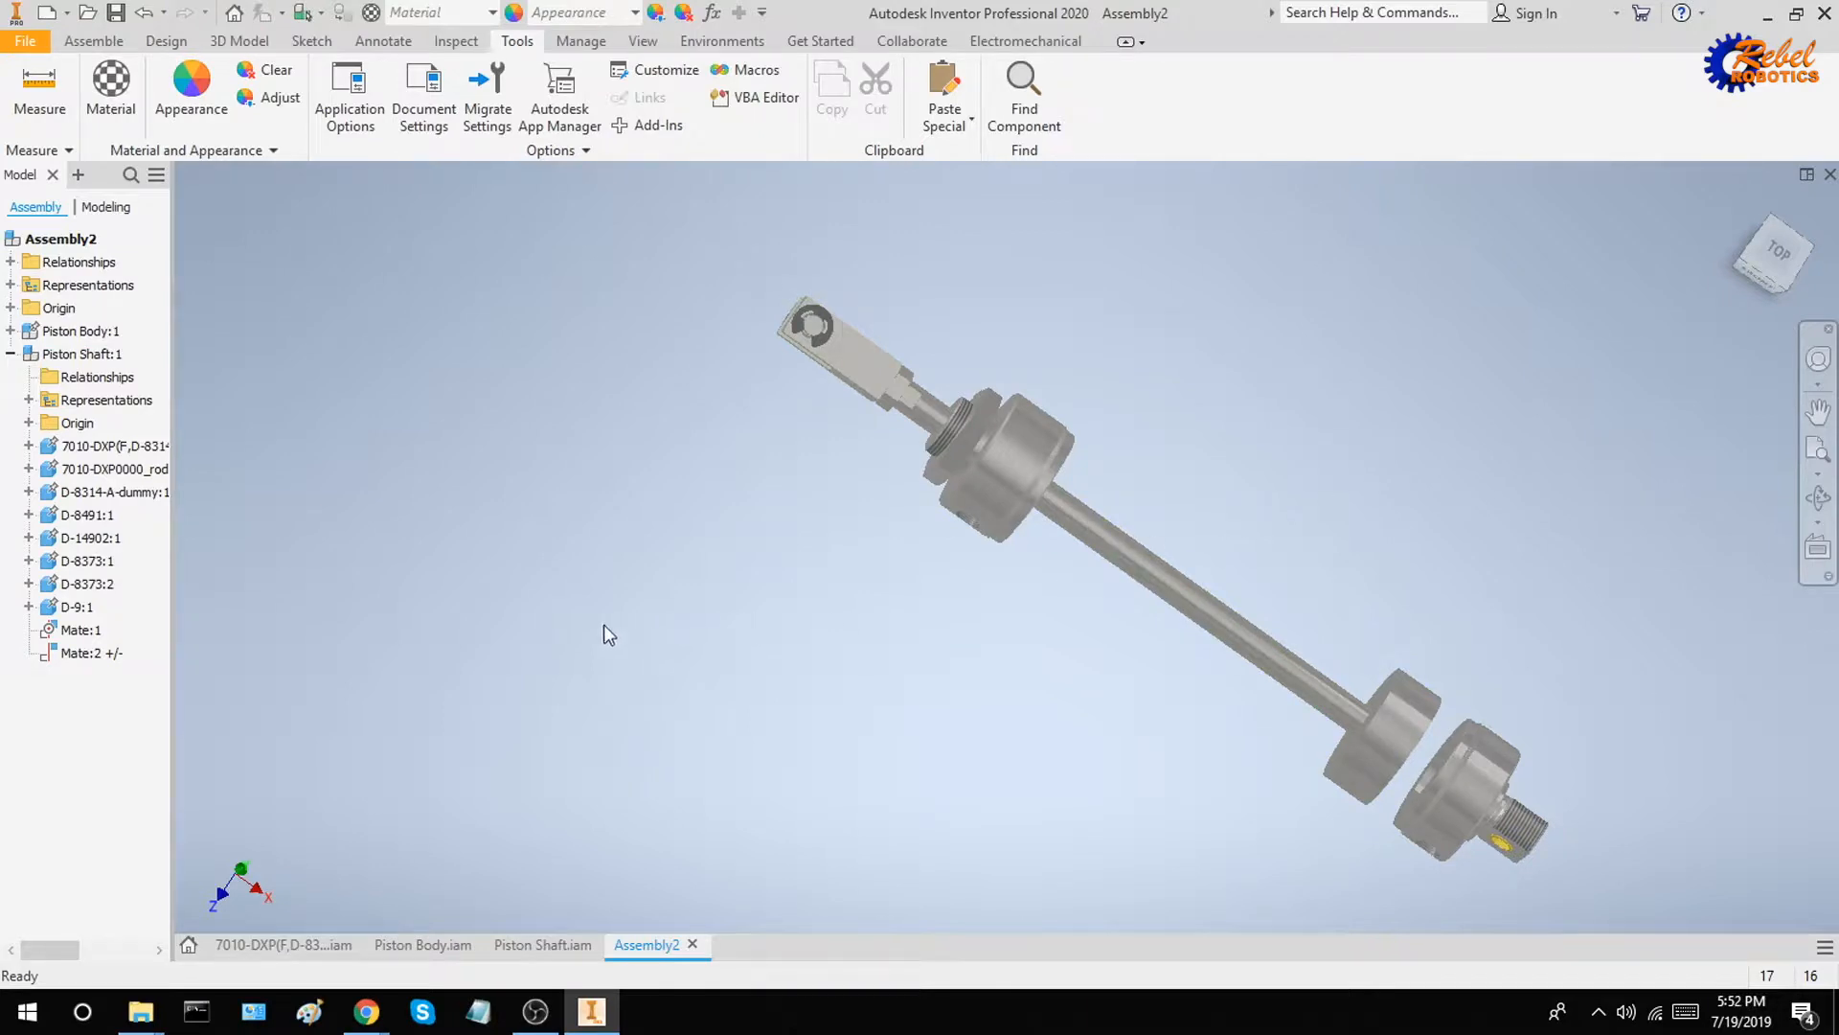
click(110, 656)
key(Escape)
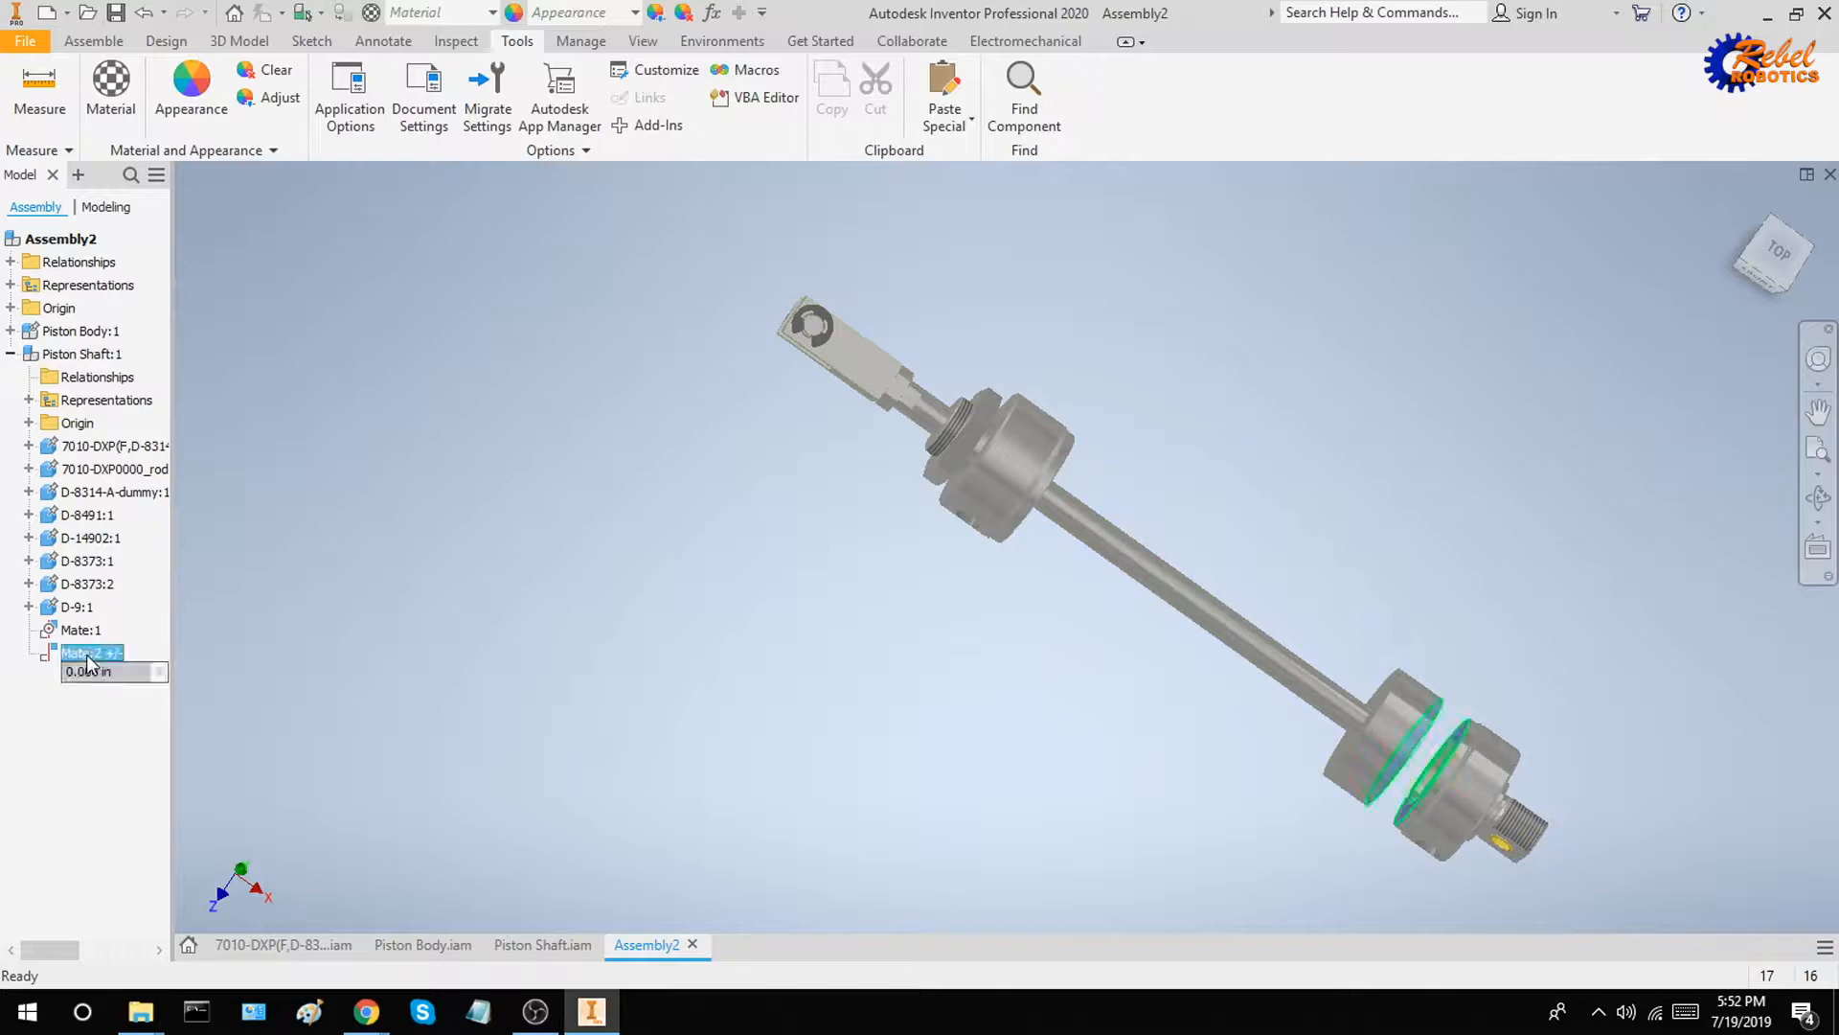
right_click(86, 653)
click(145, 741)
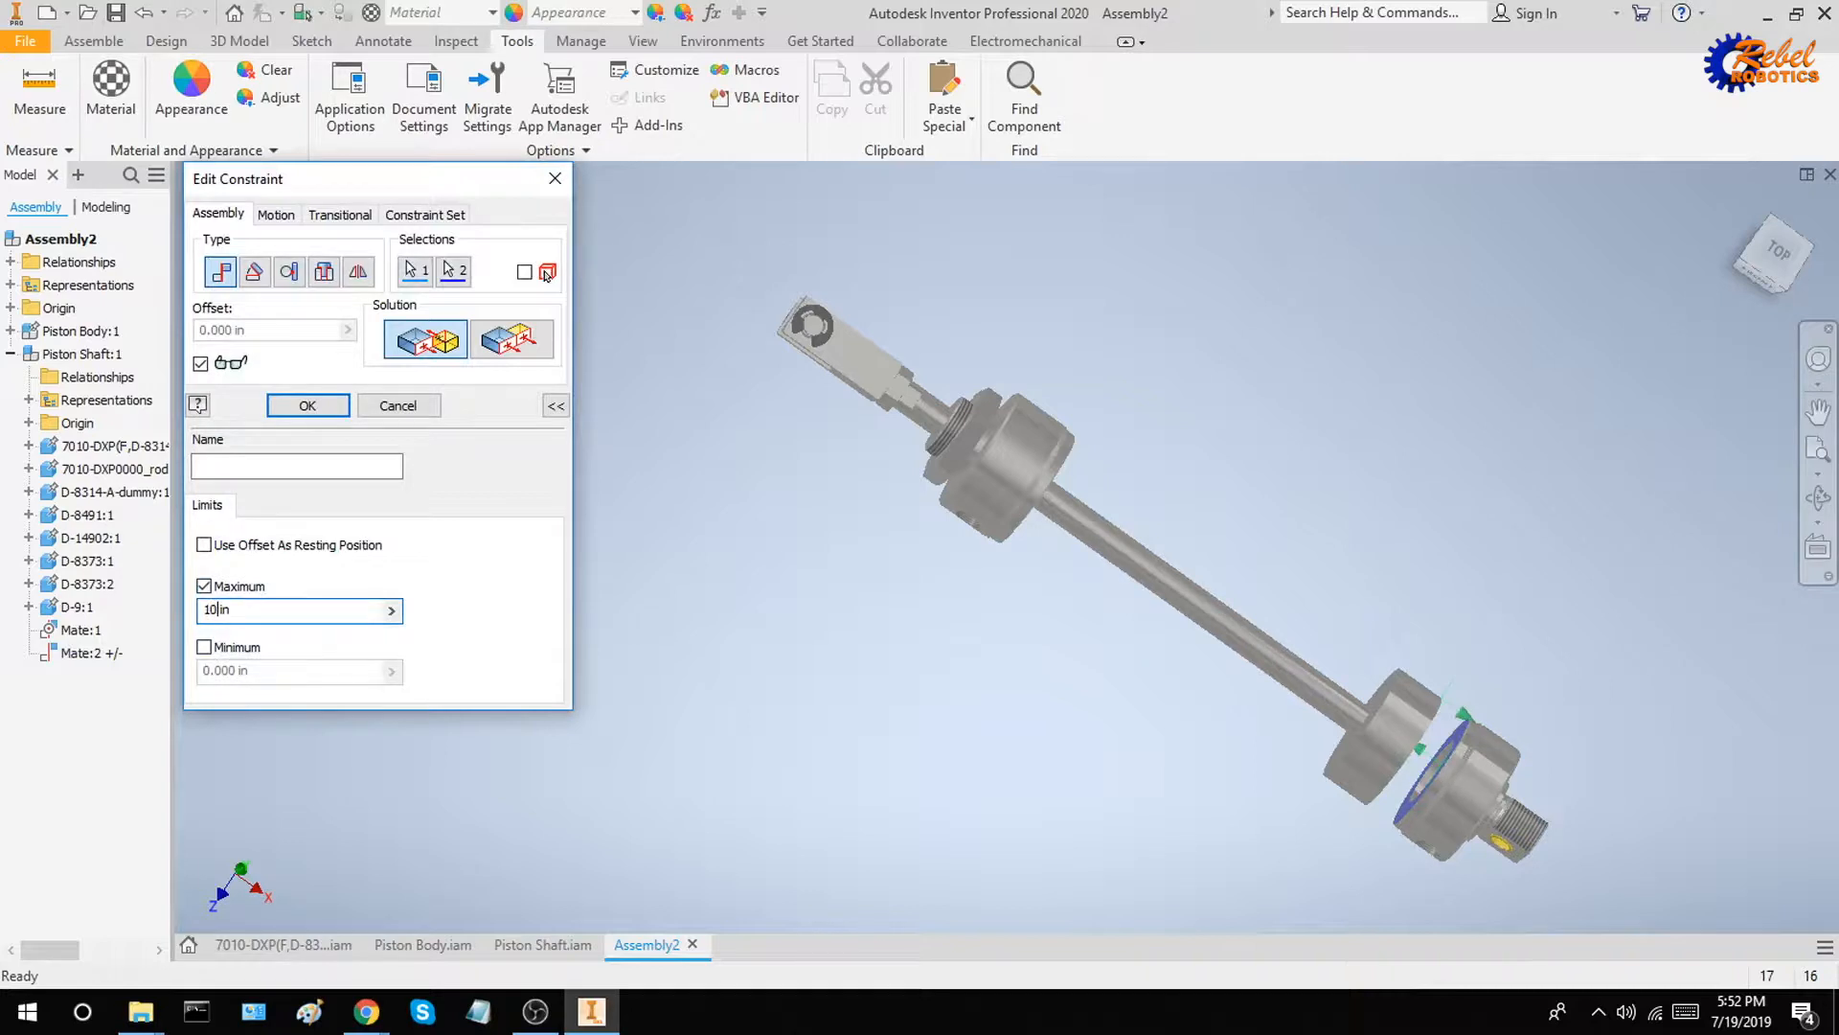
click(329, 406)
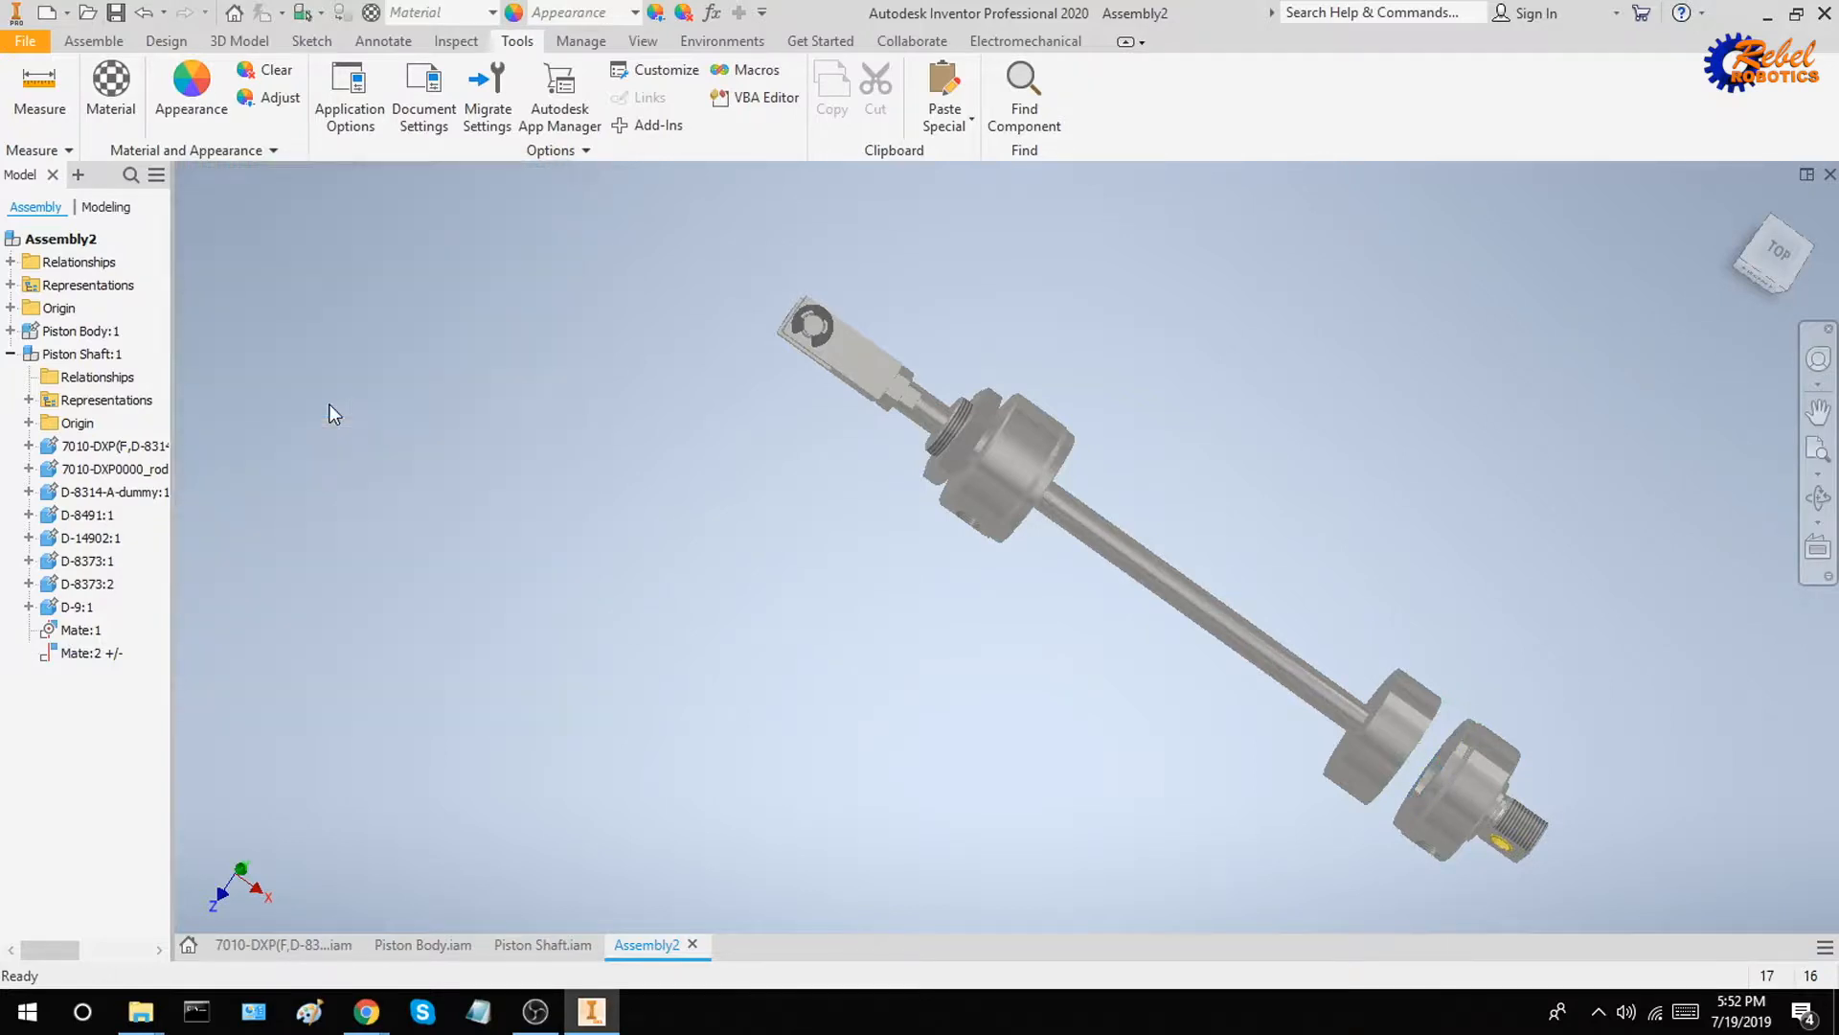
Slide Piston Shaft through both end pieces to check its travel in each direction
drag(1360, 736, 735, 496)
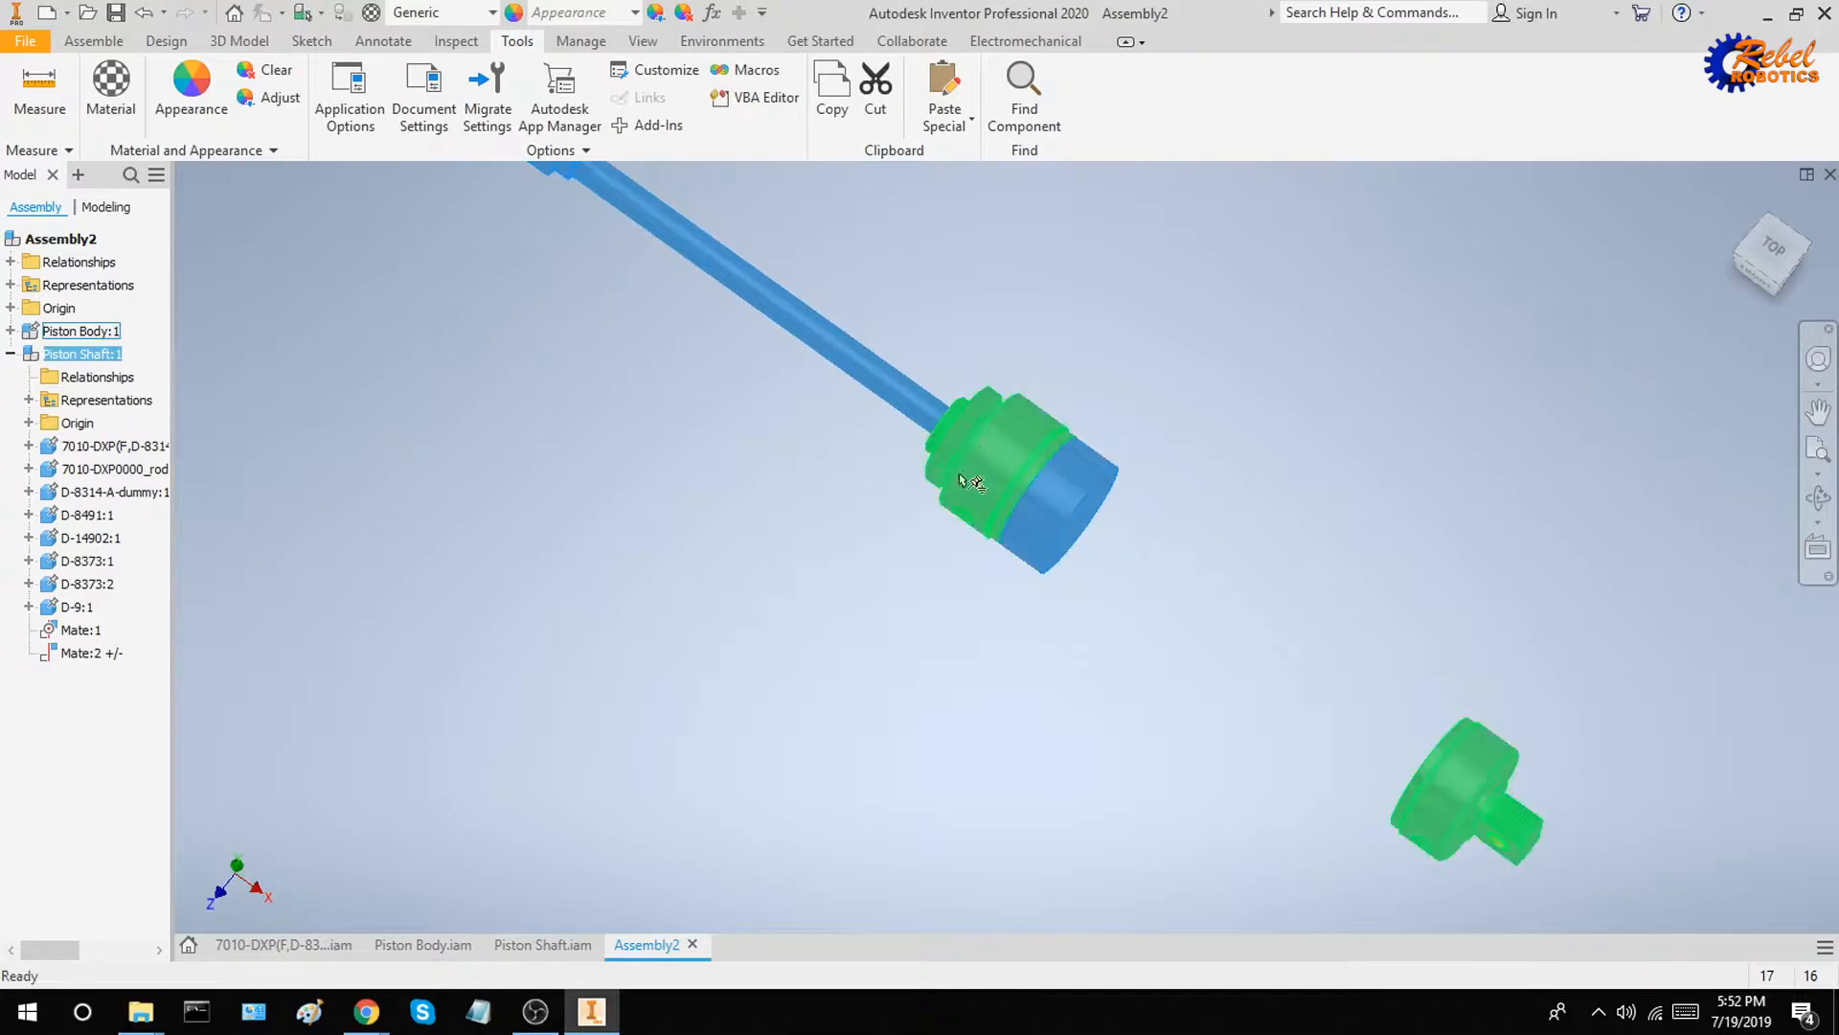
drag(1073, 518, 1030, 505)
scroll(1077, 395, down, 5)
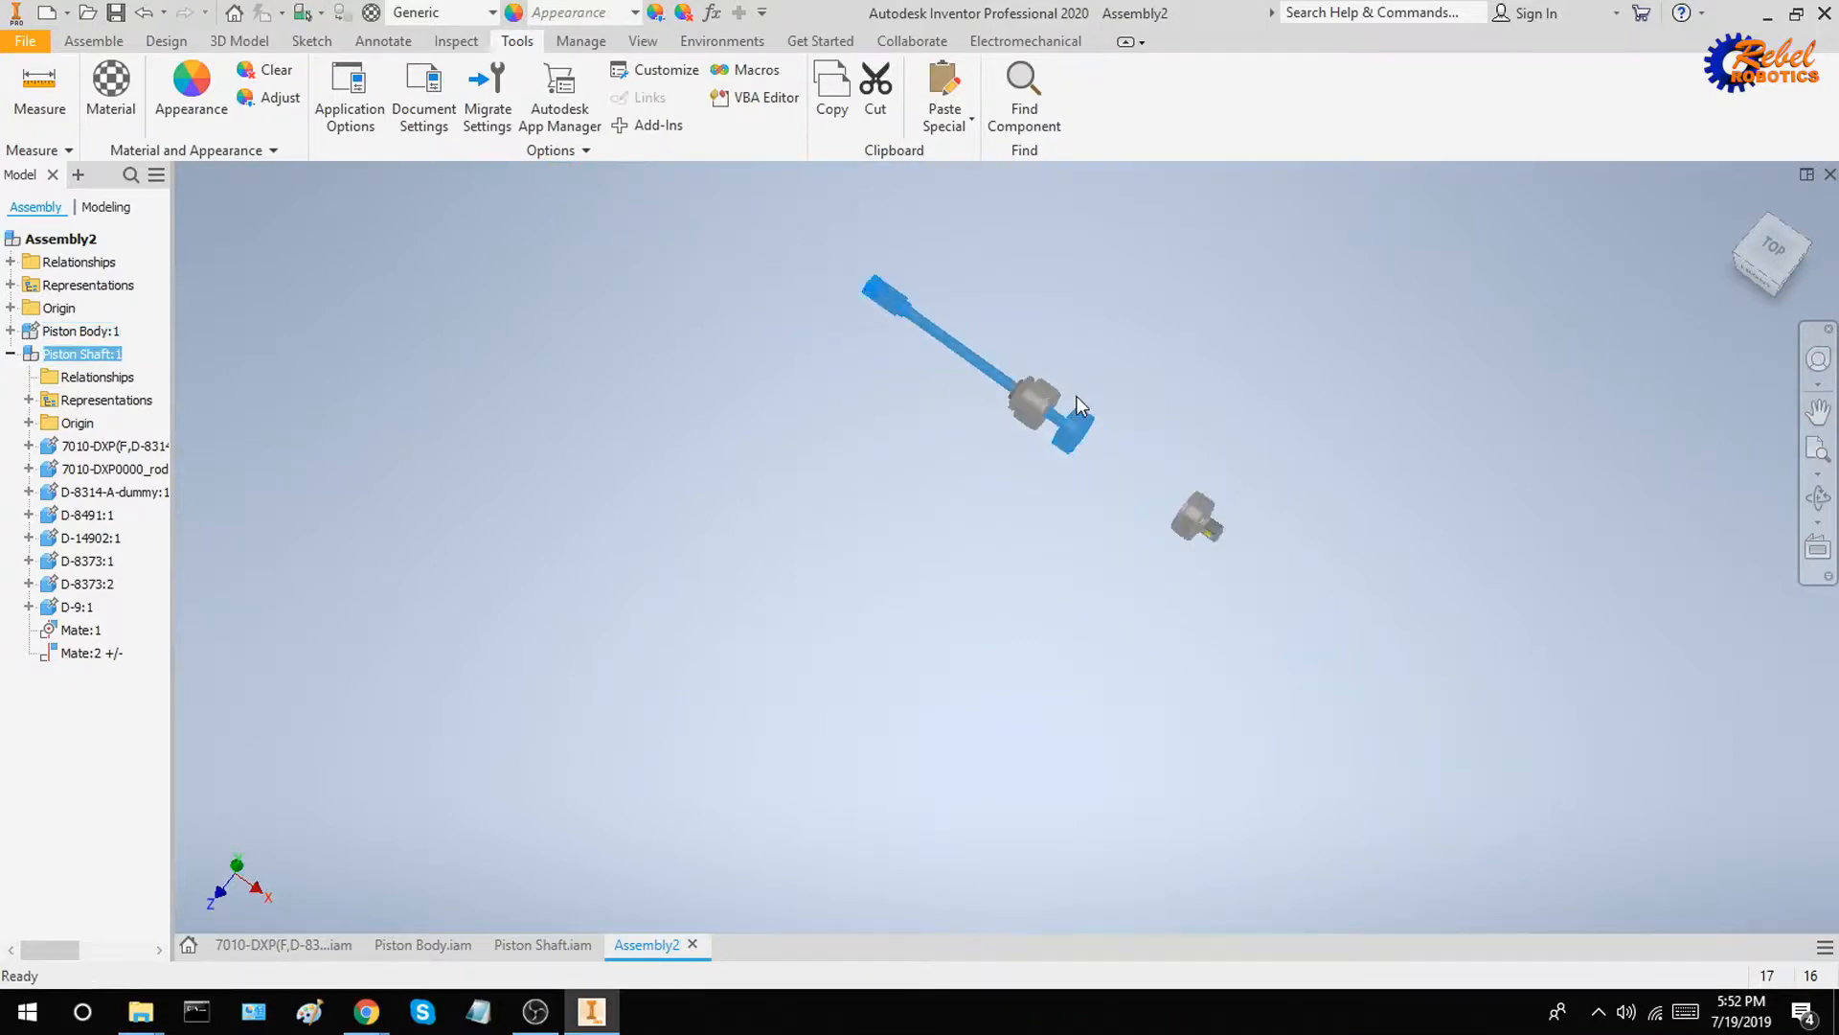
scroll(1015, 421, up, 3)
drag(1090, 494, 1314, 640)
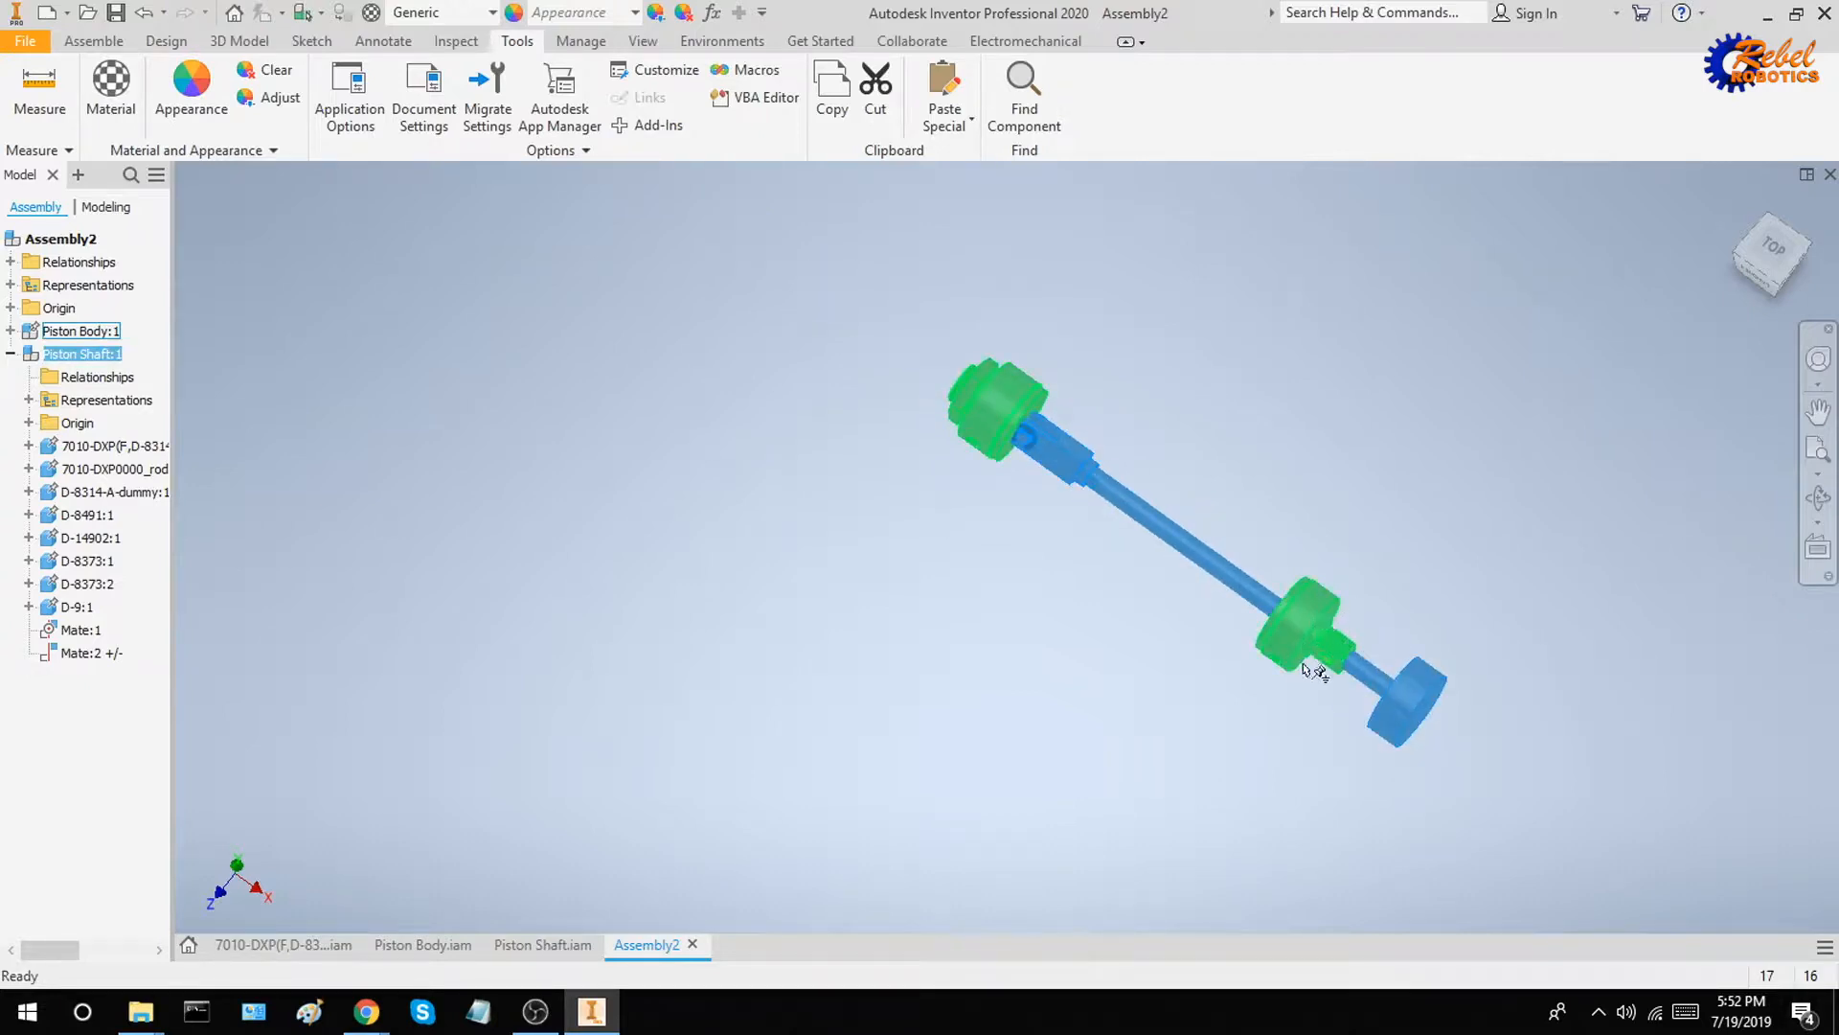
drag(1382, 710, 787, 349)
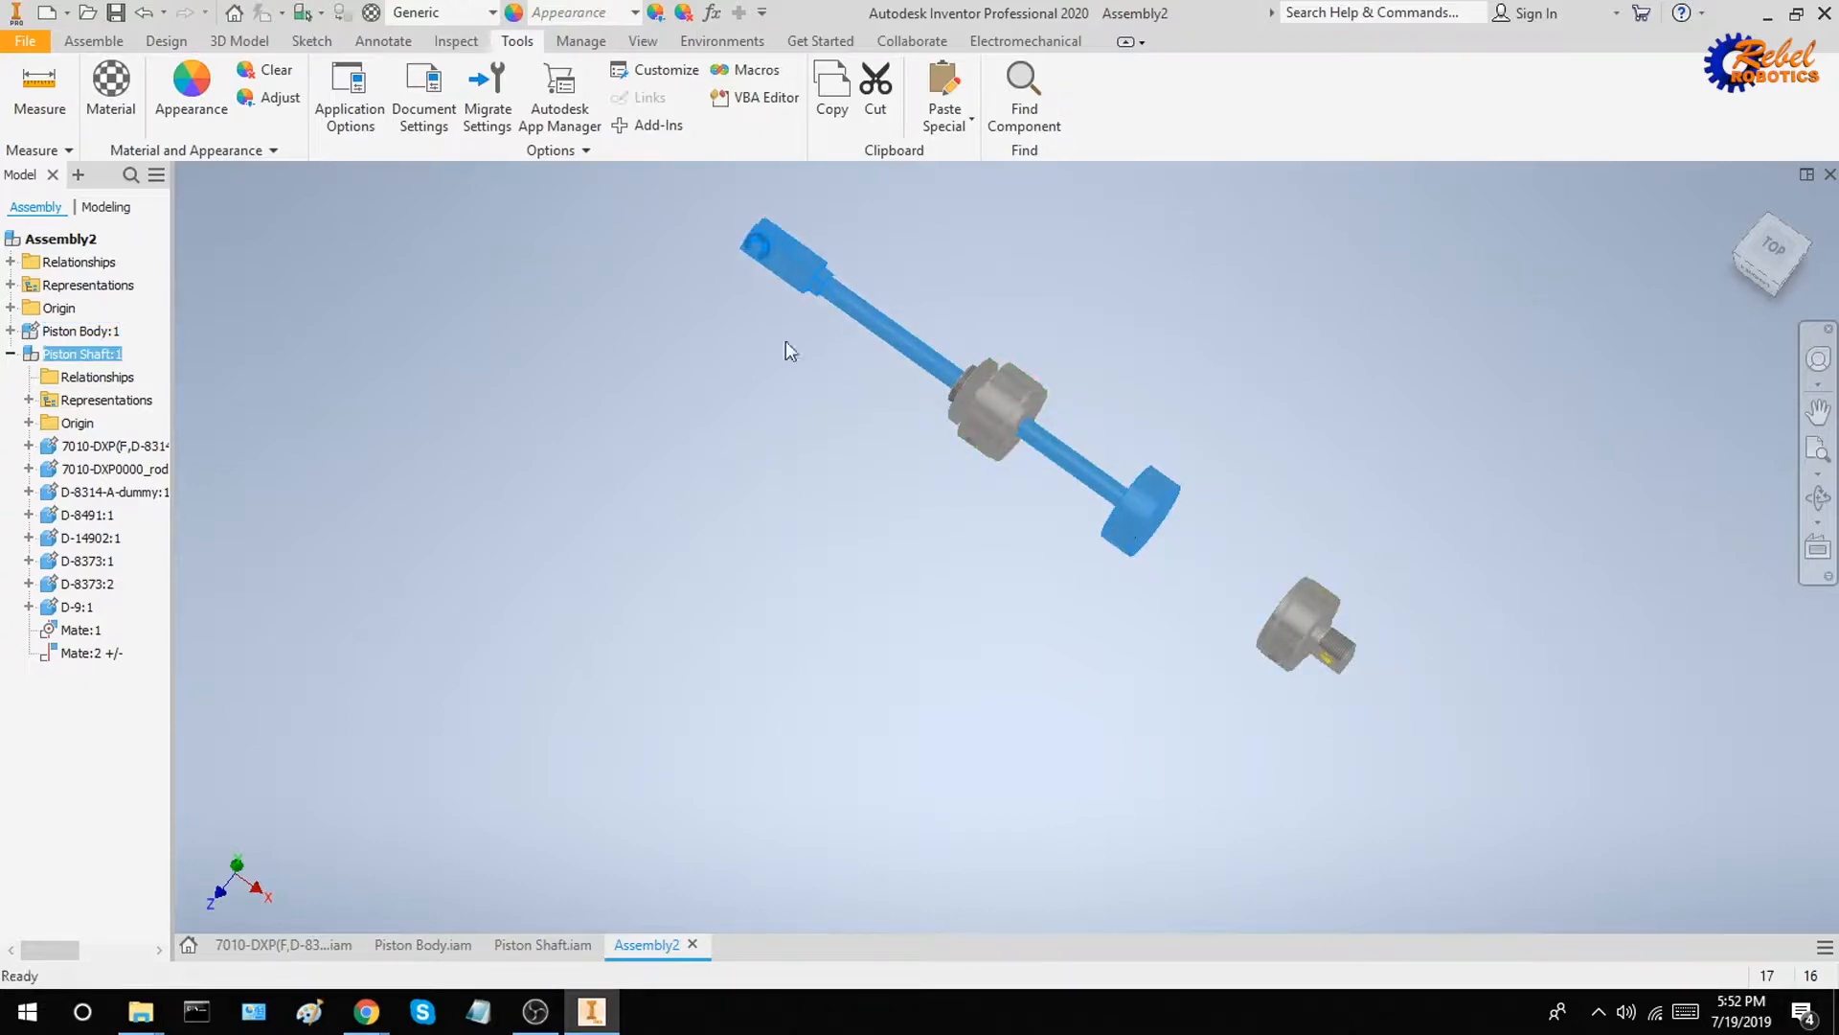
Set up a mate between the rod guide's inner face and the piston's rod-side face with a 0.000 in offset
click(93, 40)
click(296, 88)
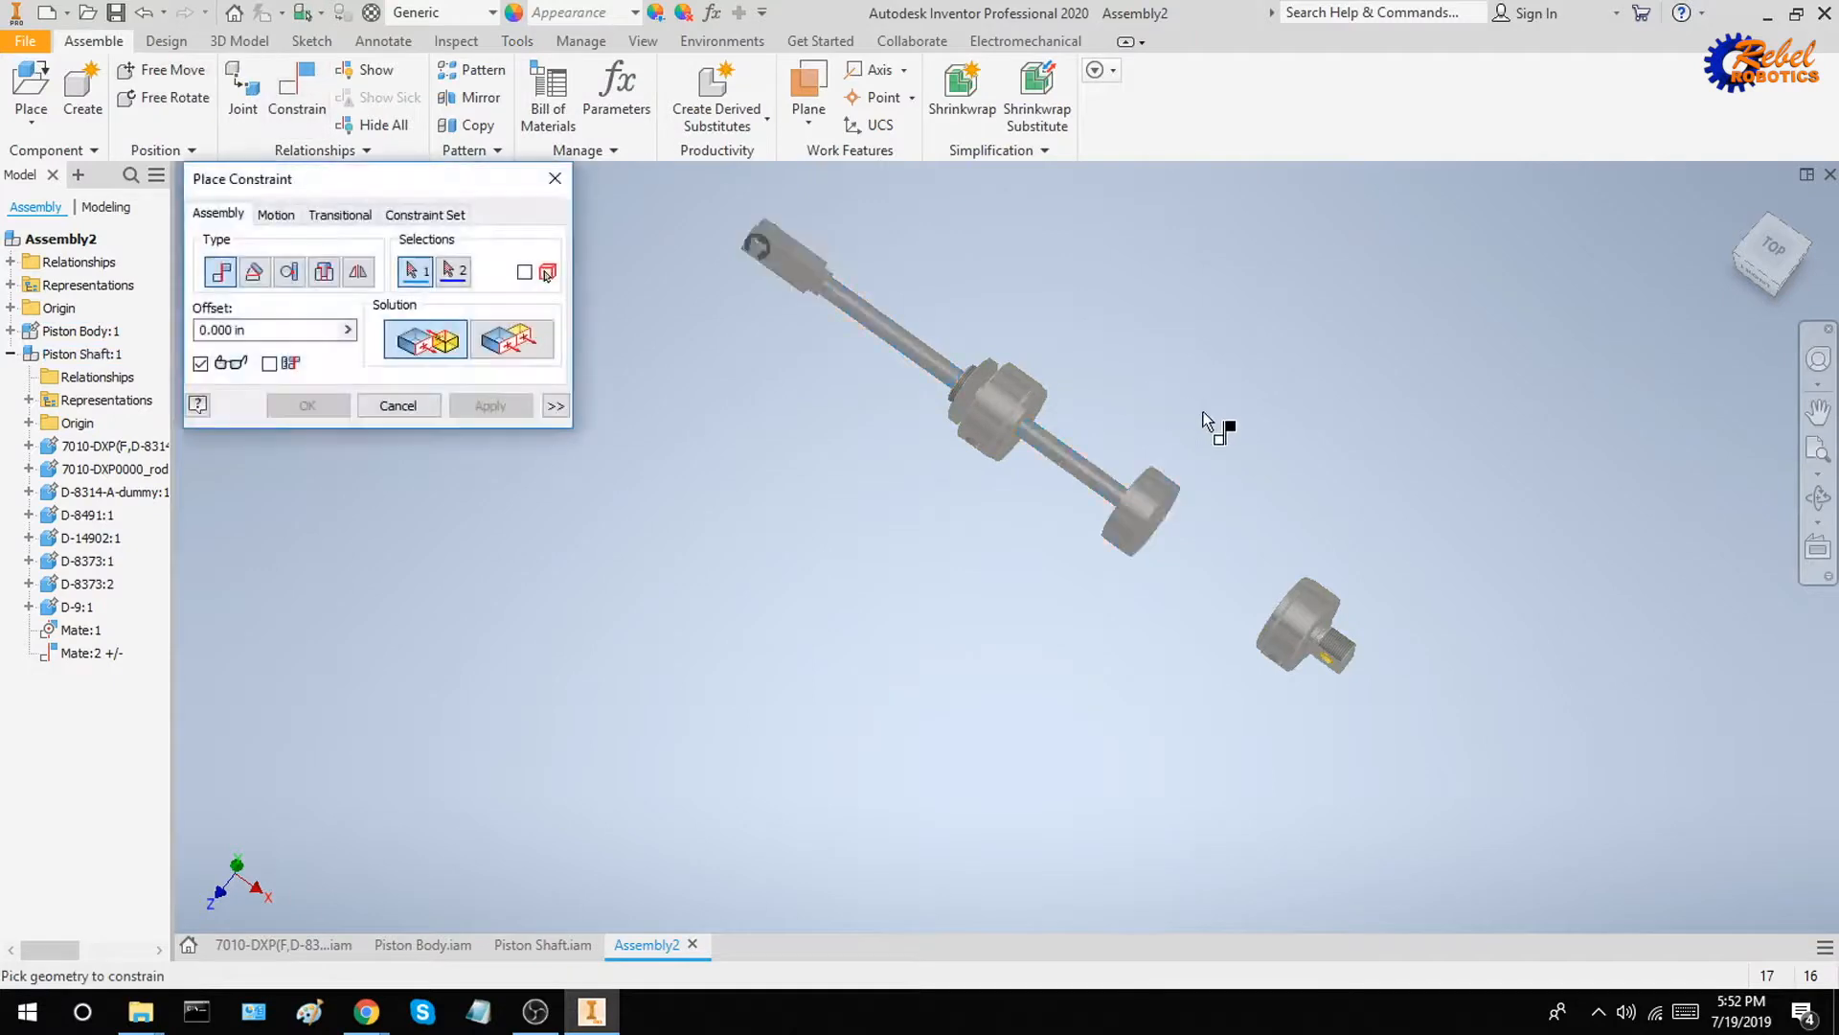
shift+middle_drag(1207, 421, 1190, 502)
scroll(1102, 431, up, 5)
click(1002, 412)
scroll(1006, 412, down, 4)
scroll(1144, 481, up, 5)
click(1126, 513)
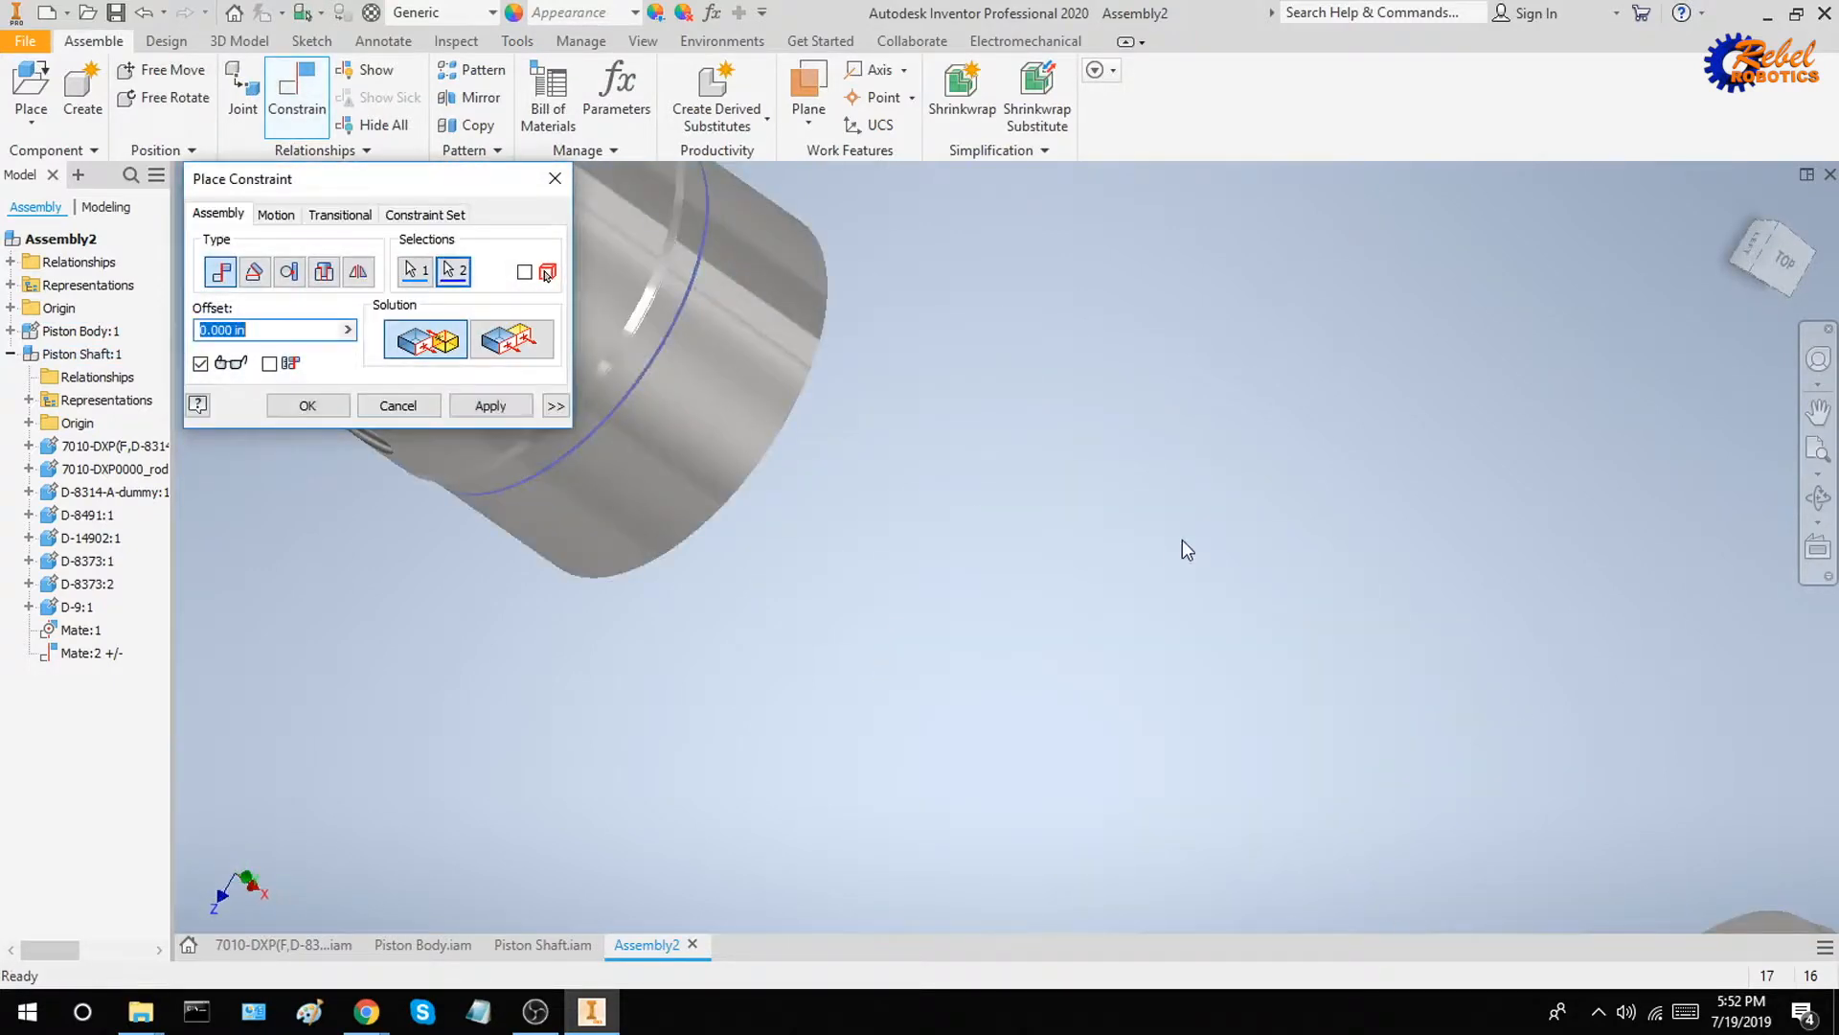
scroll(1187, 549, down, 5)
Give the piston-to-rod-guide mate a maximum limit of 10 in, with no minimum limit, and apply it
click(556, 406)
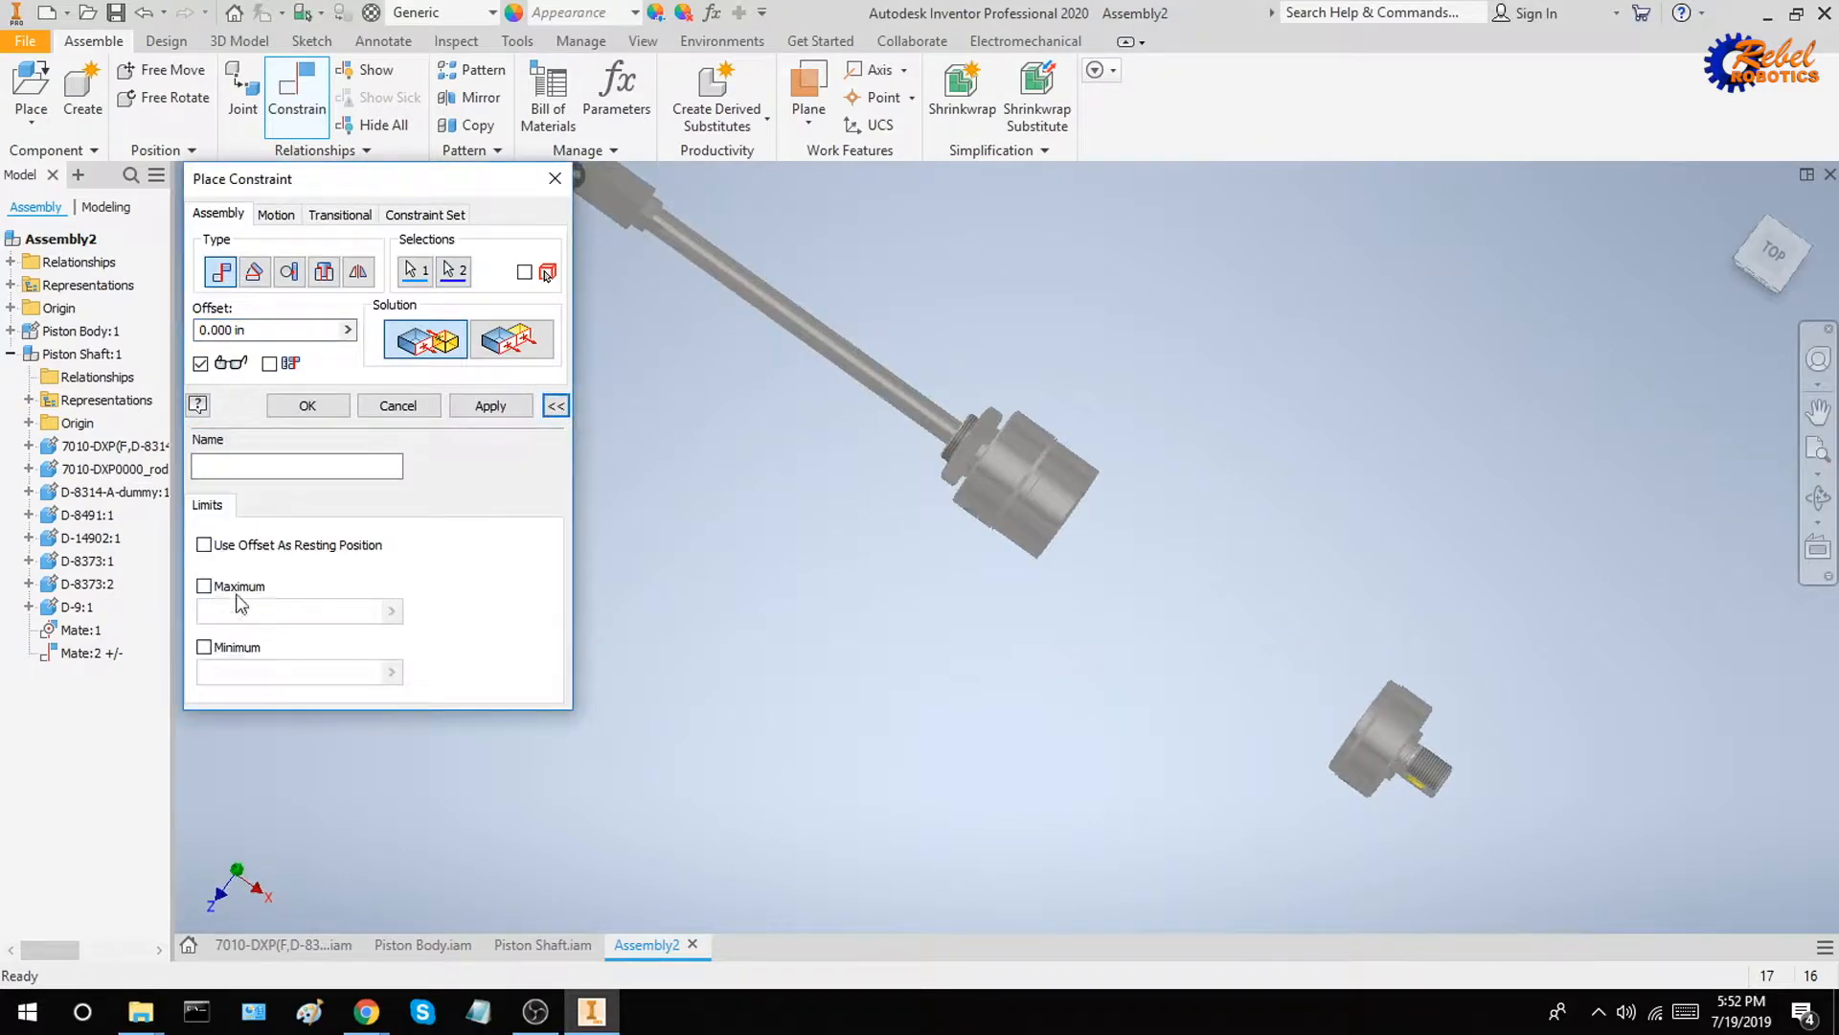
click(204, 585)
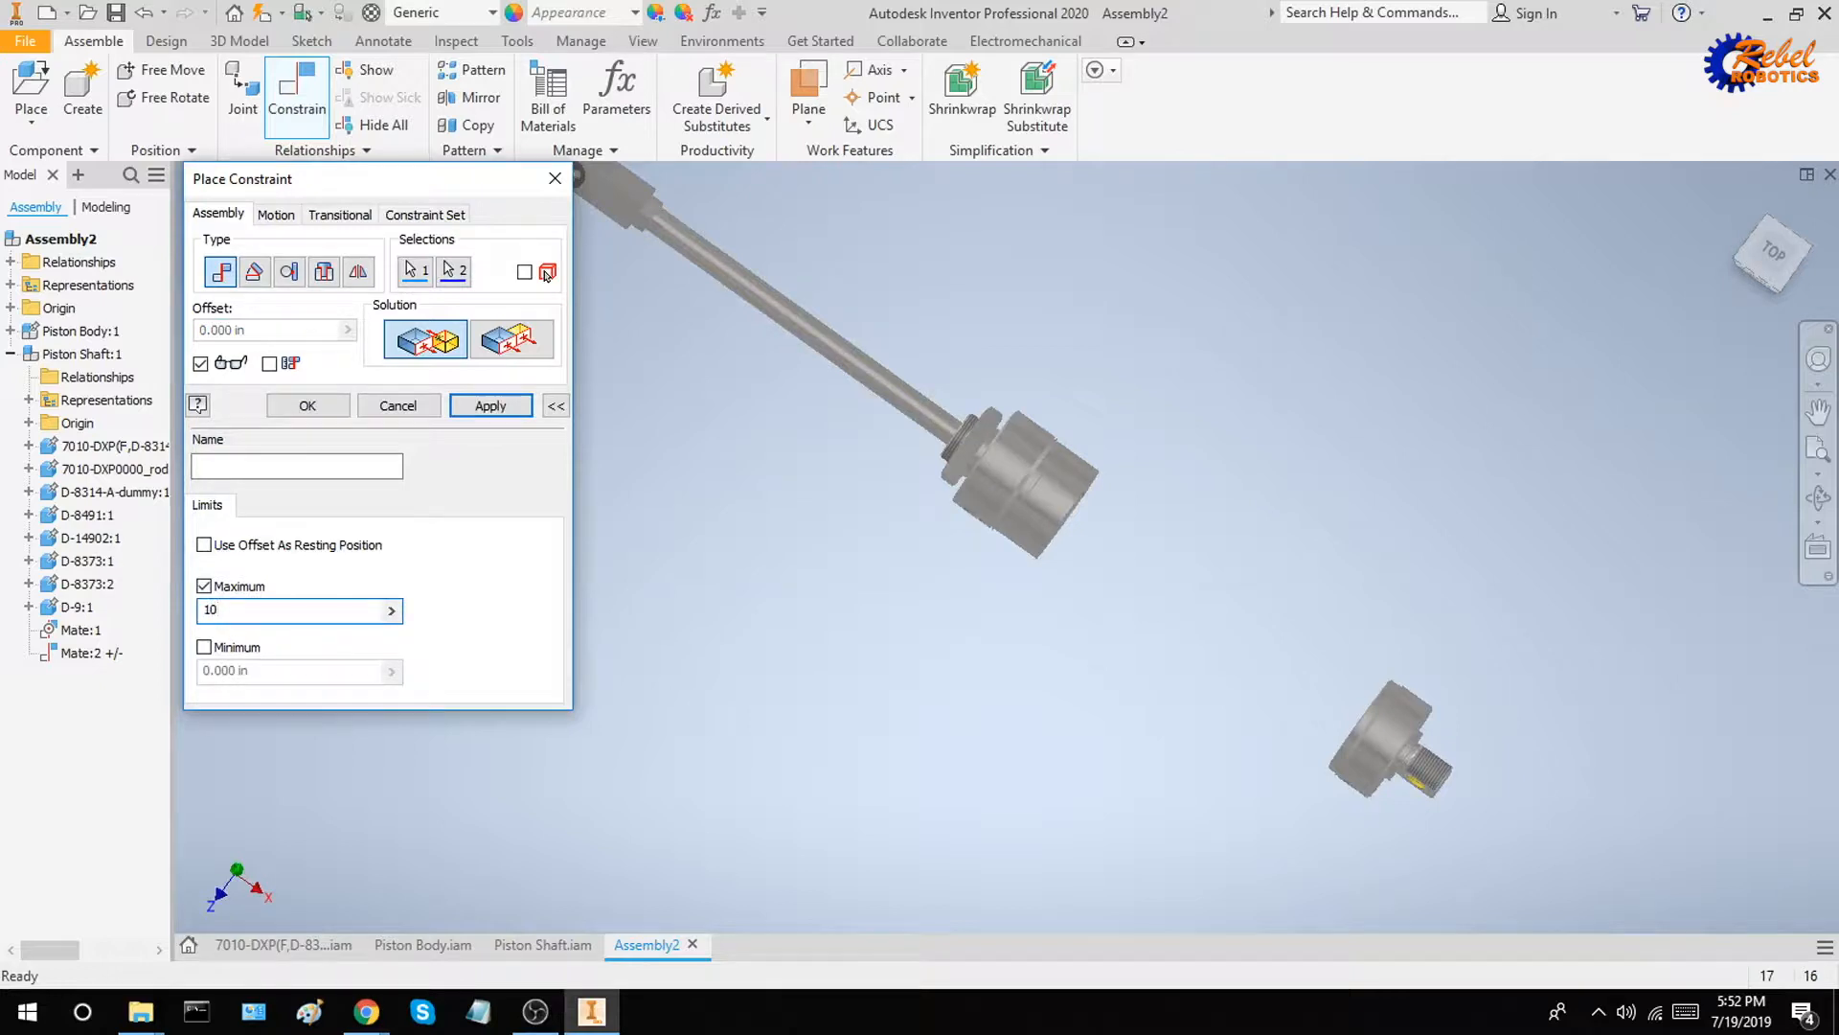
text(10)
click(489, 406)
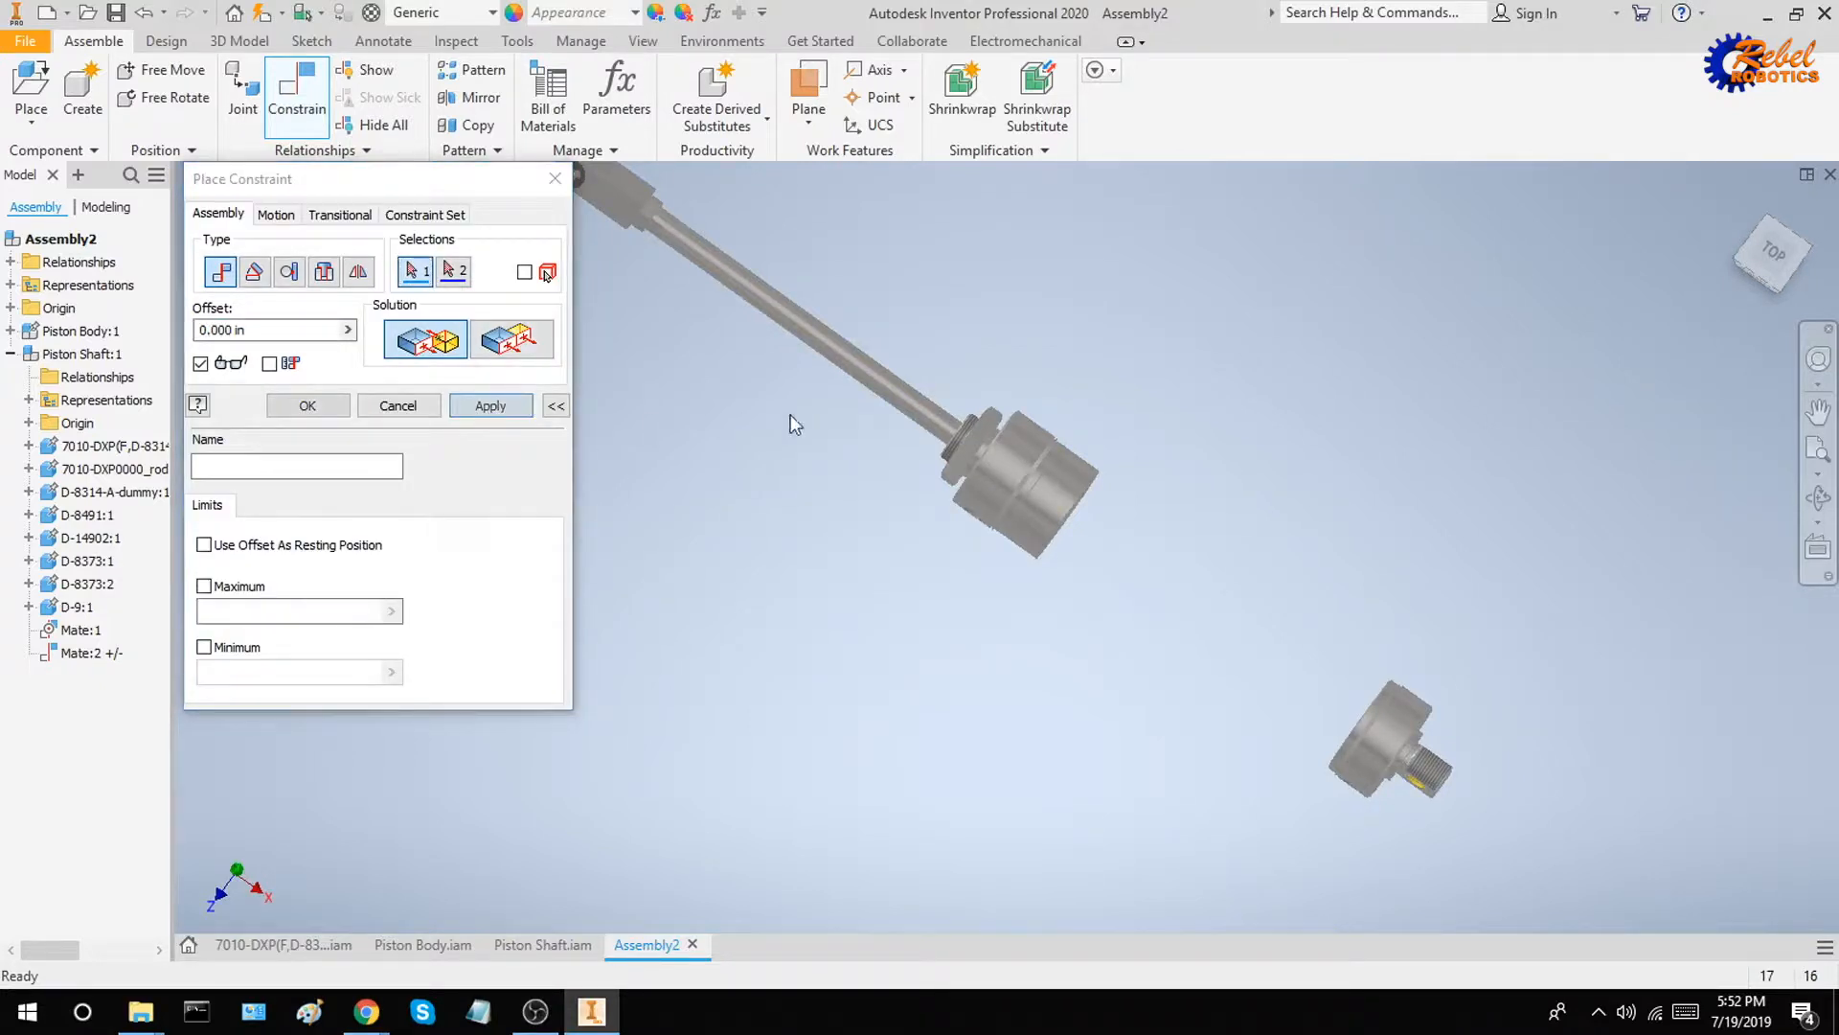
key(Escape)
scroll(878, 425, down, 3)
scroll(1032, 488, up, 5)
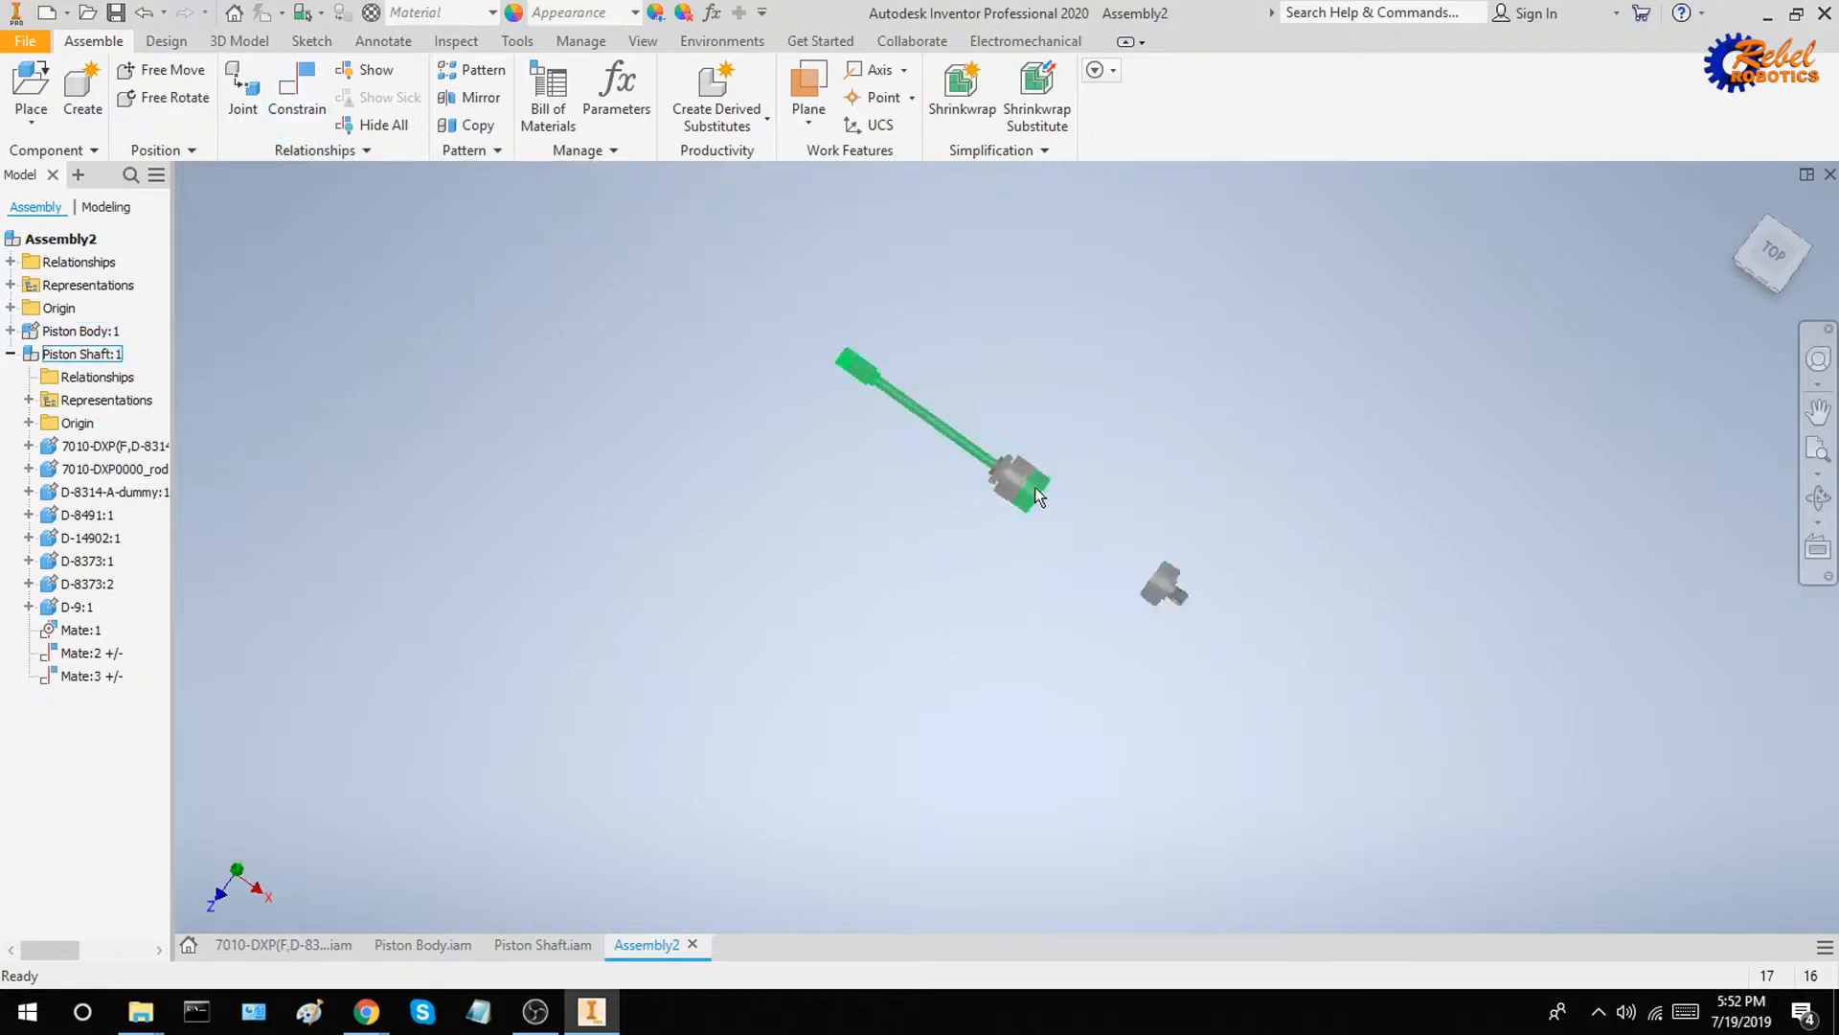
Slide the Piston Shaft back and forth between the rod guide and rear end cap to test its limits
drag(1036, 495, 1170, 547)
scroll(1159, 618, down, 3)
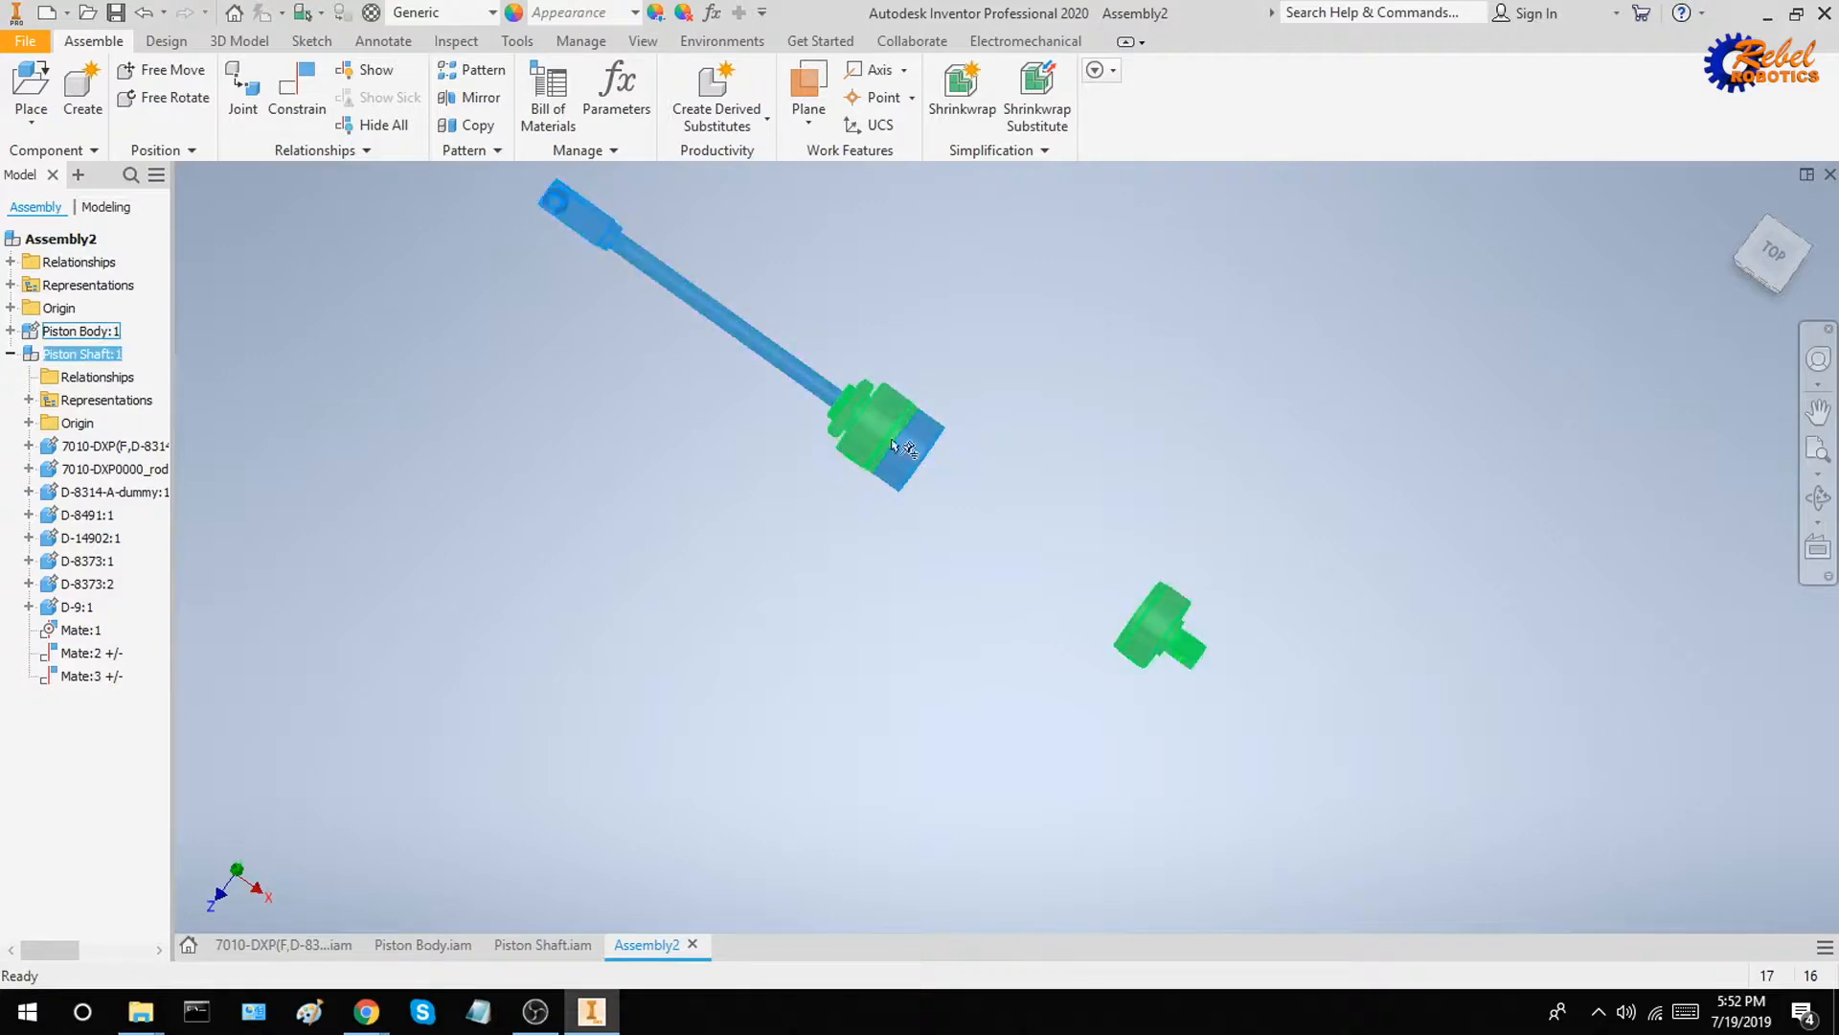
drag(940, 481, 1002, 525)
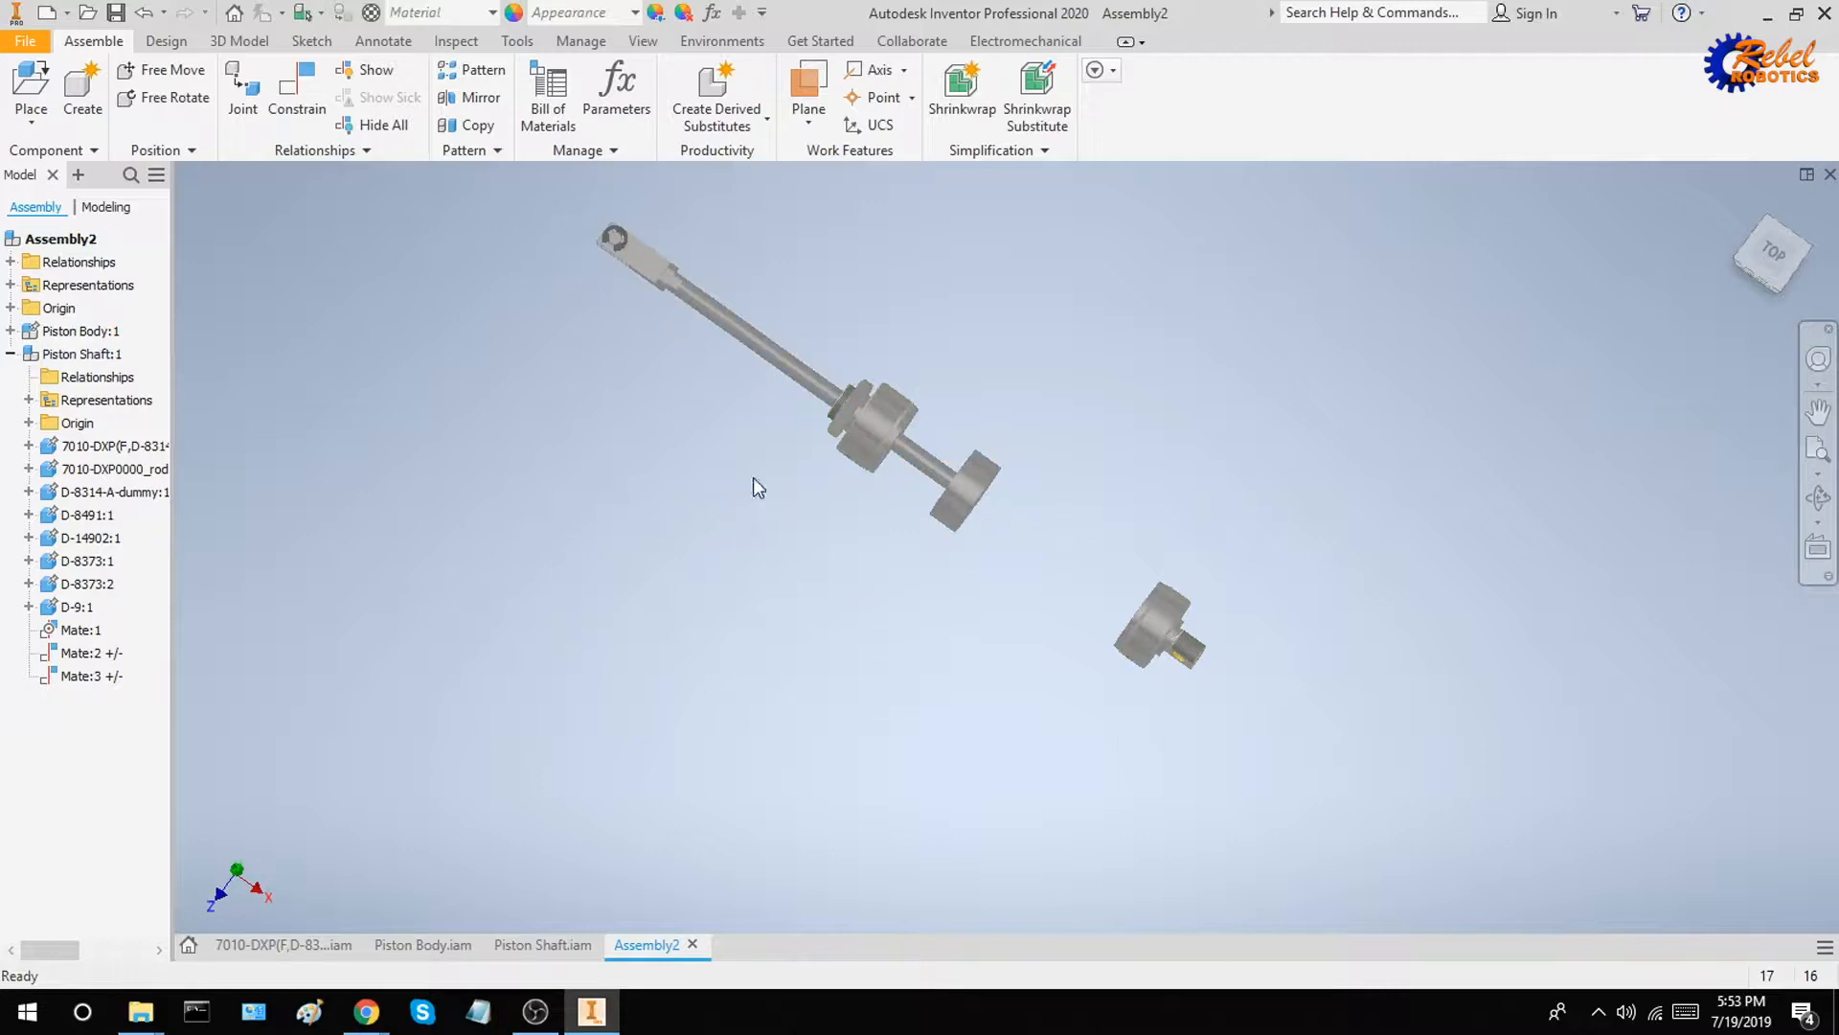
drag(924, 504, 982, 538)
Inspect the Mate:1 and Mate:2 constraints on Piston Shaft and check the shaft's movement against the rod guide
click(81, 630)
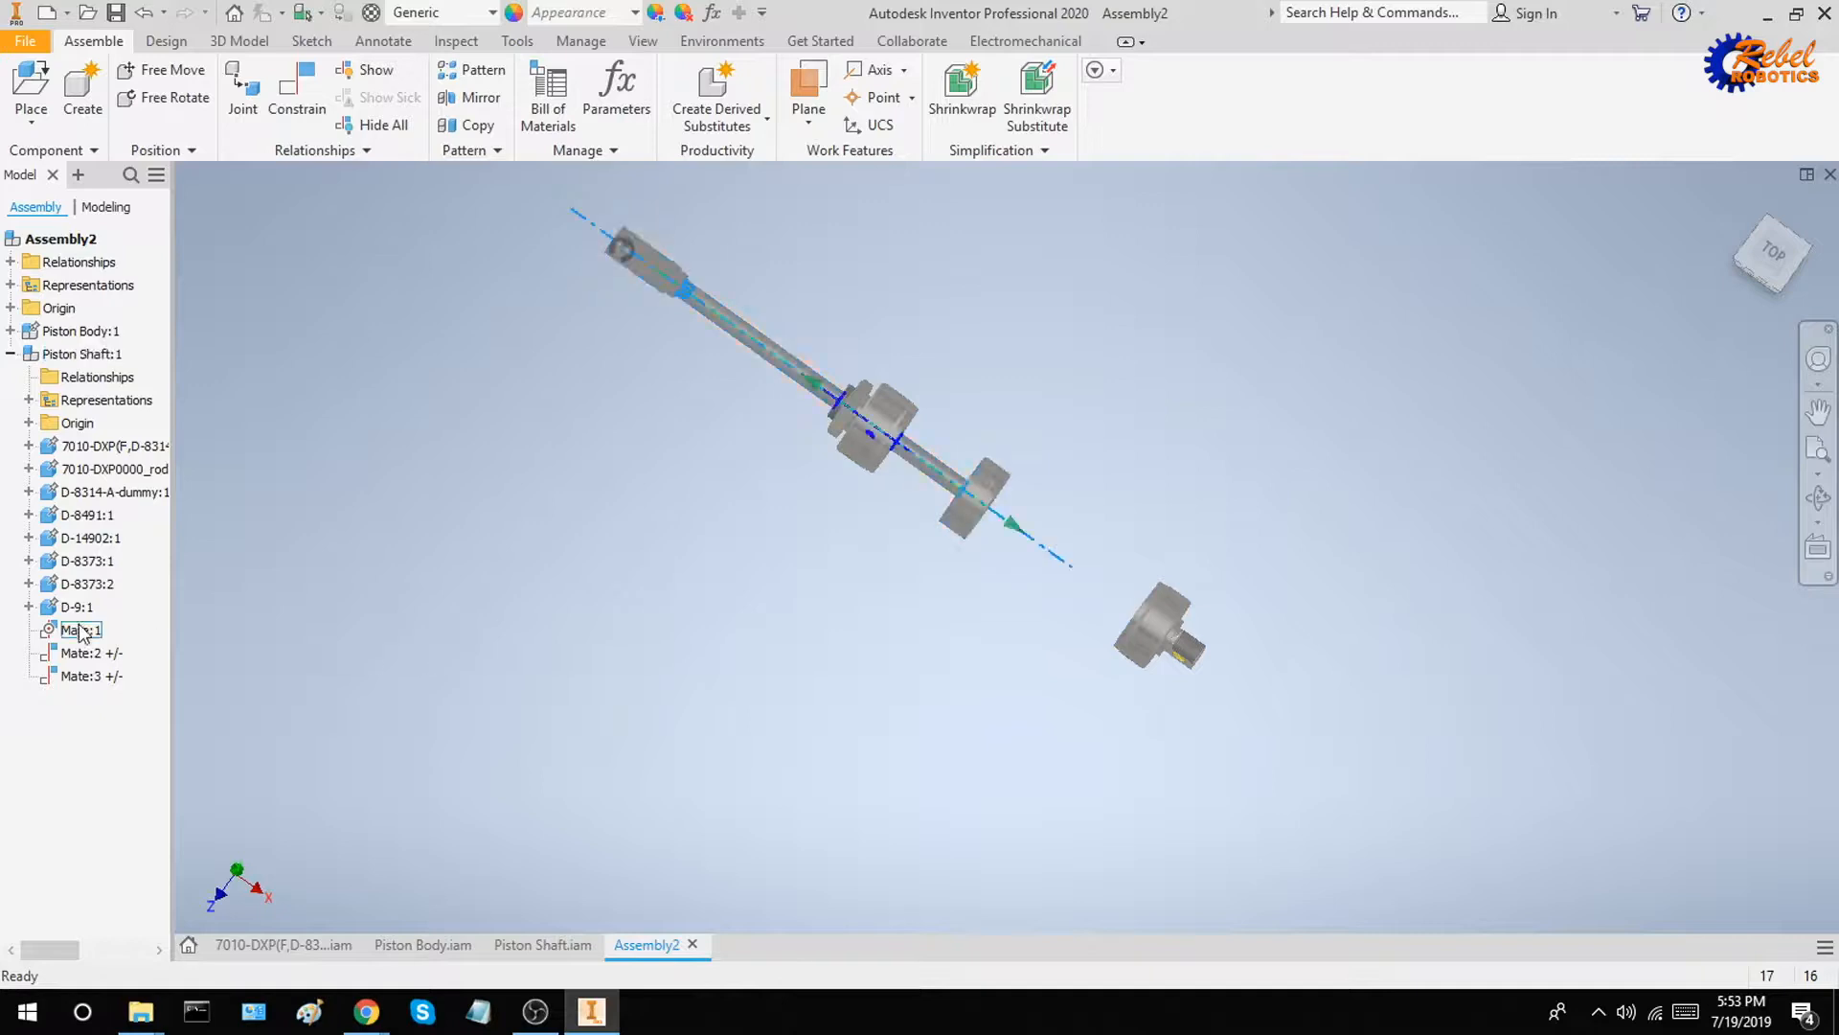
shift+middle_drag(812, 676, 707, 649)
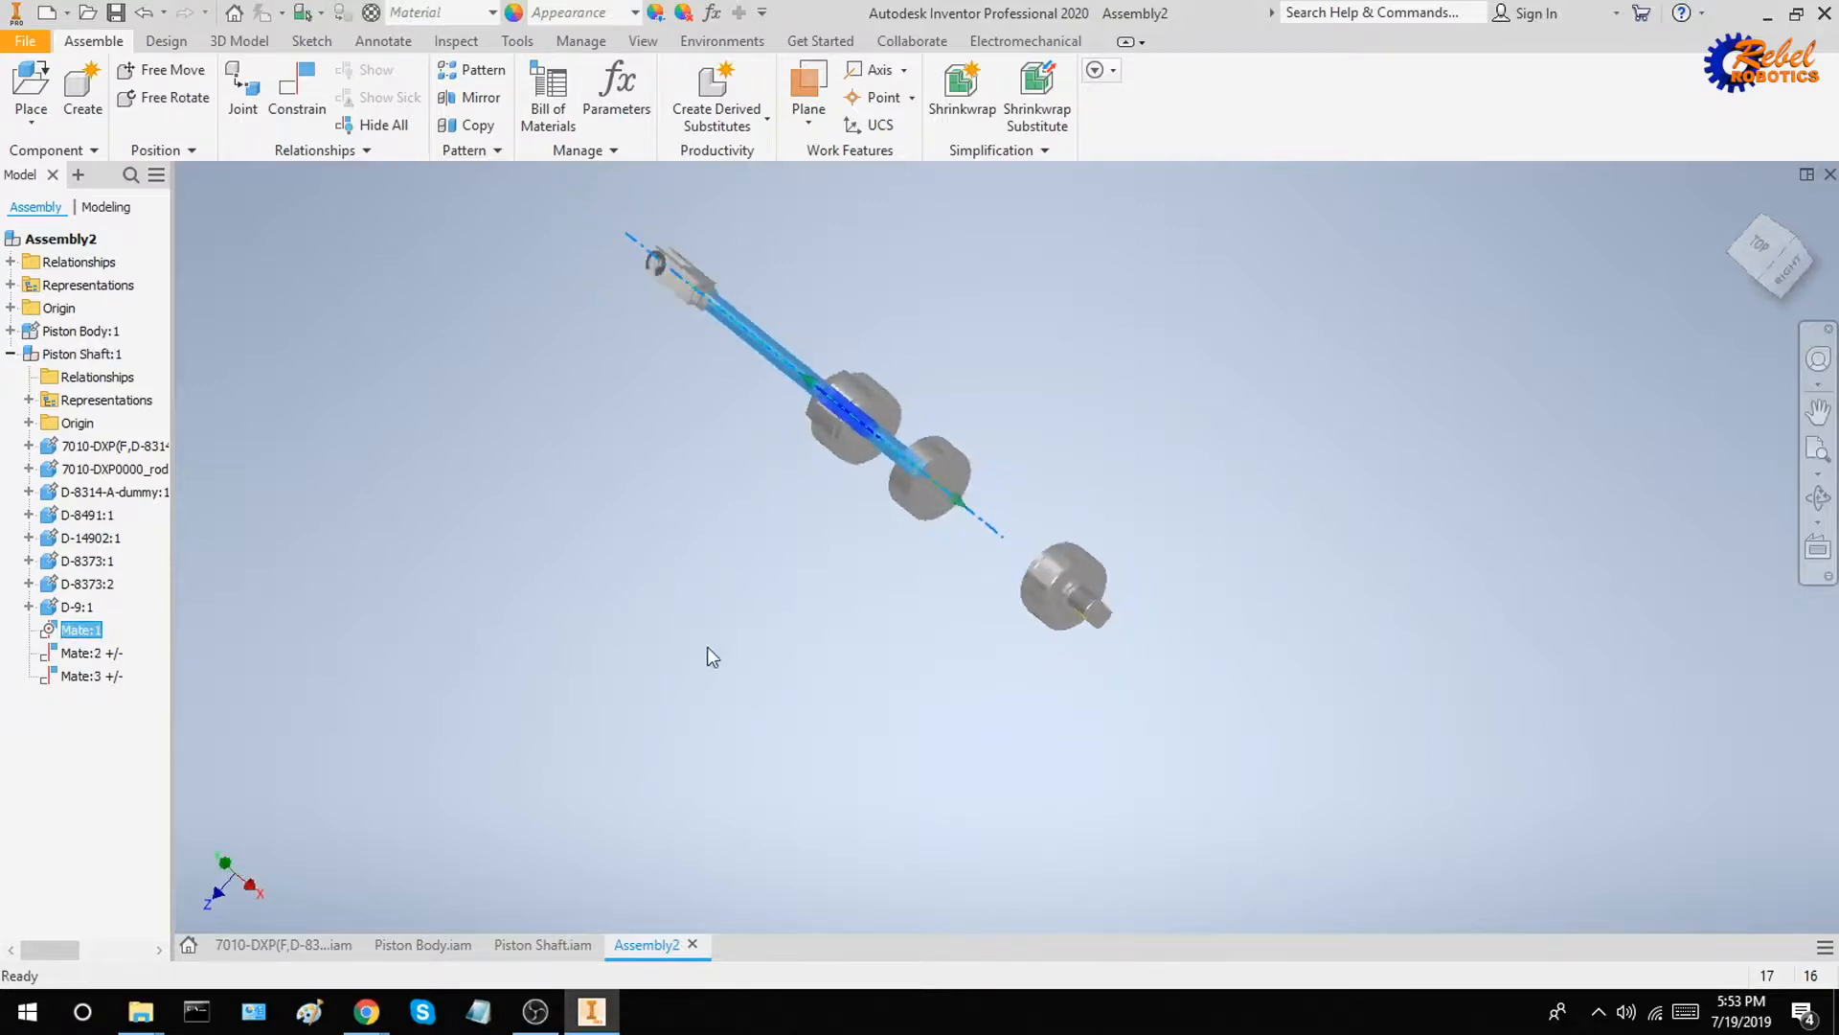
shift+middle_drag(877, 450, 923, 509)
click(102, 654)
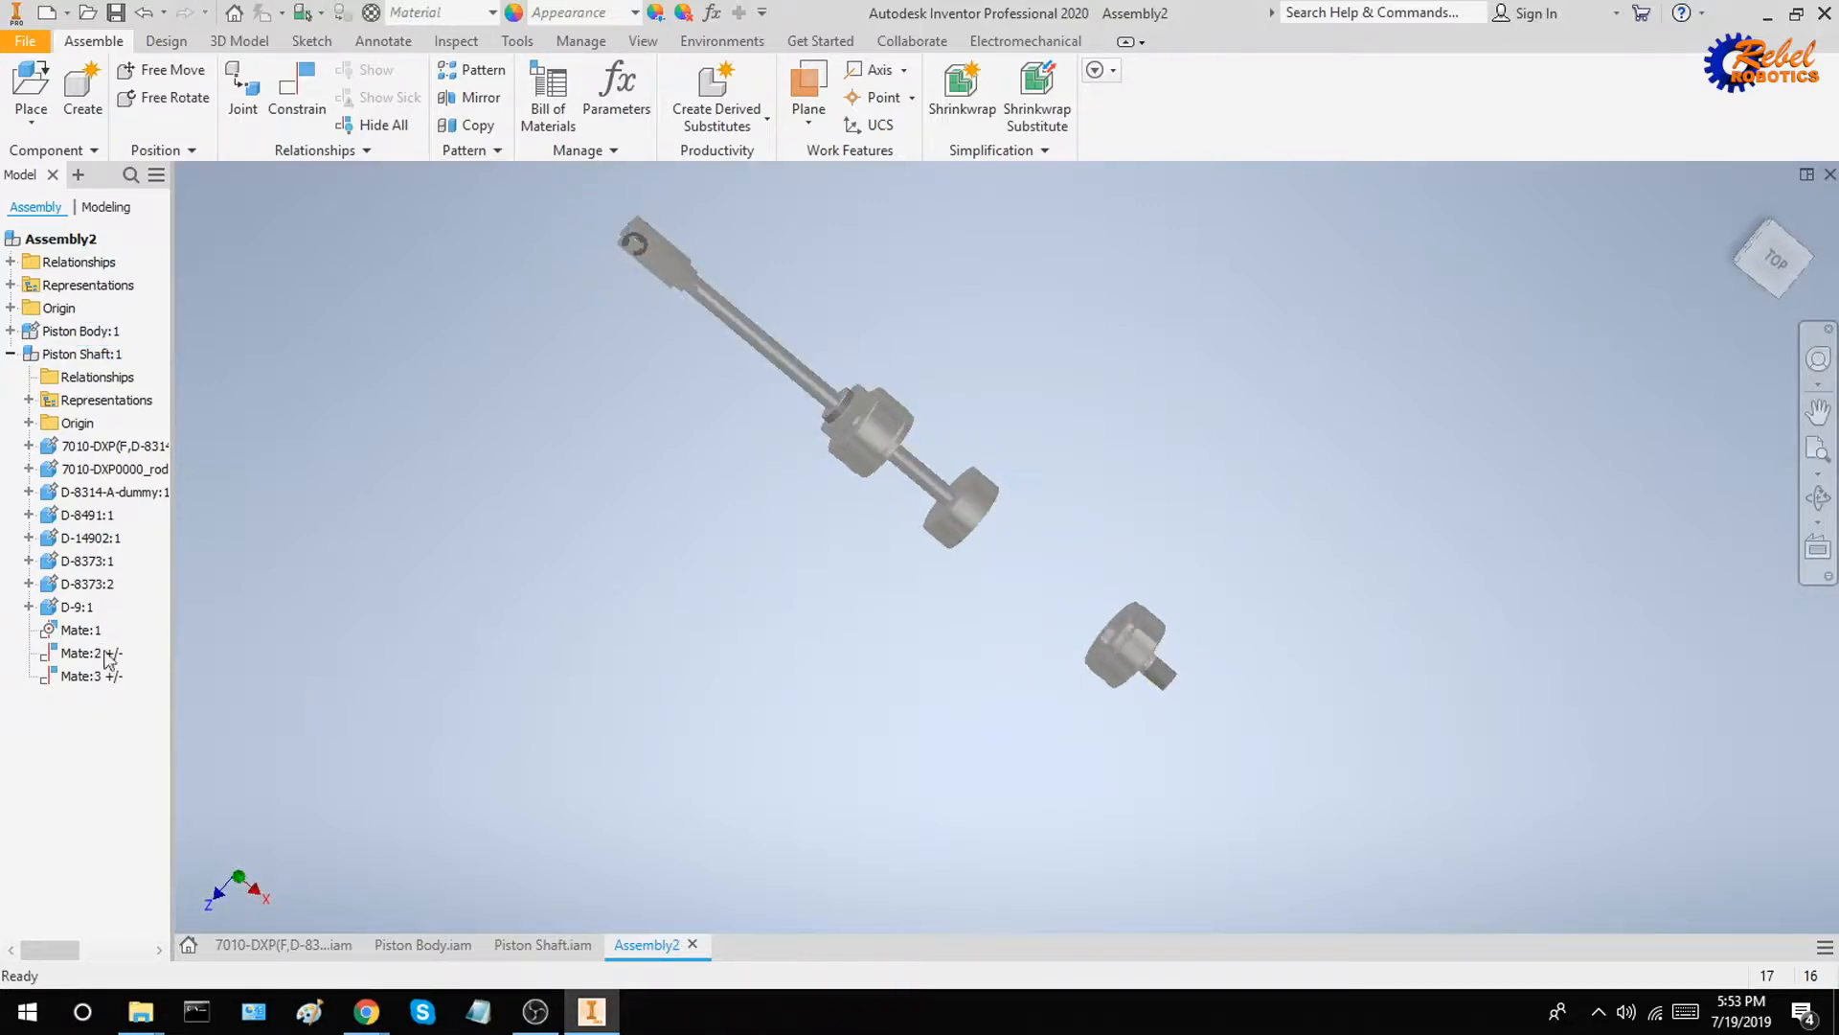
click(365, 642)
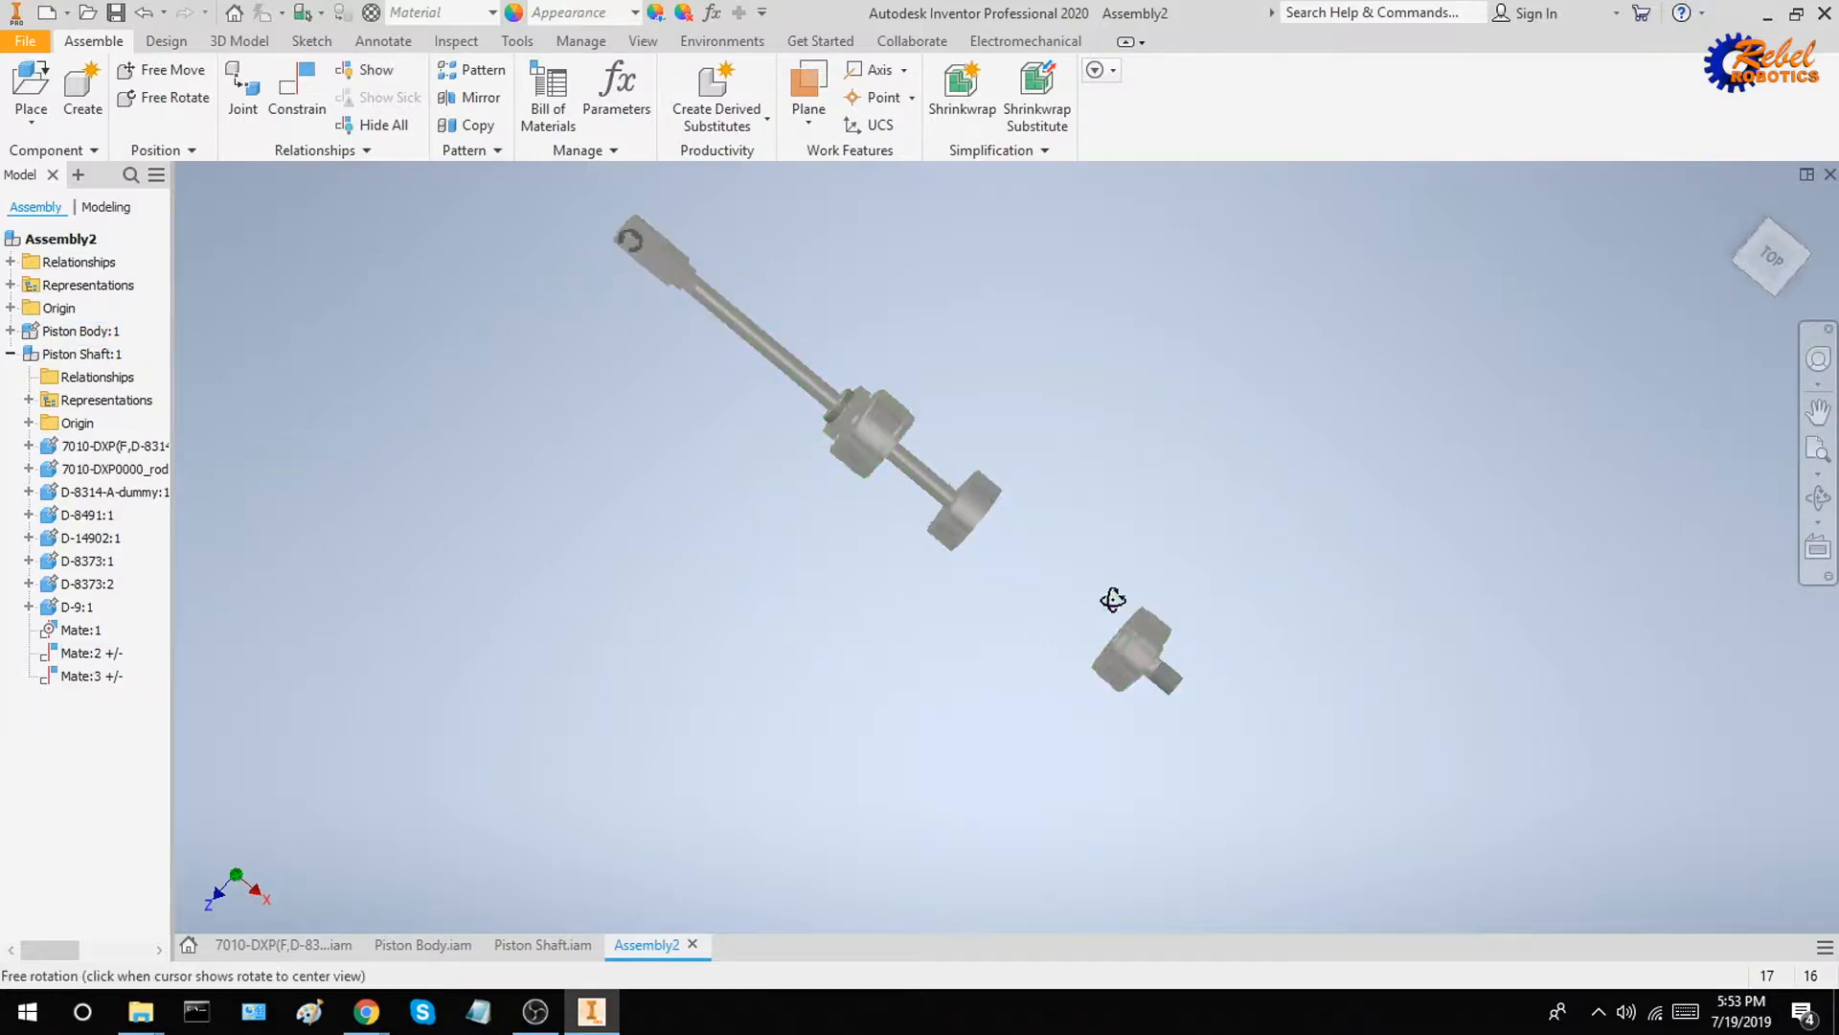
scroll(1135, 649, down, 3)
scroll(1162, 680, up, 3)
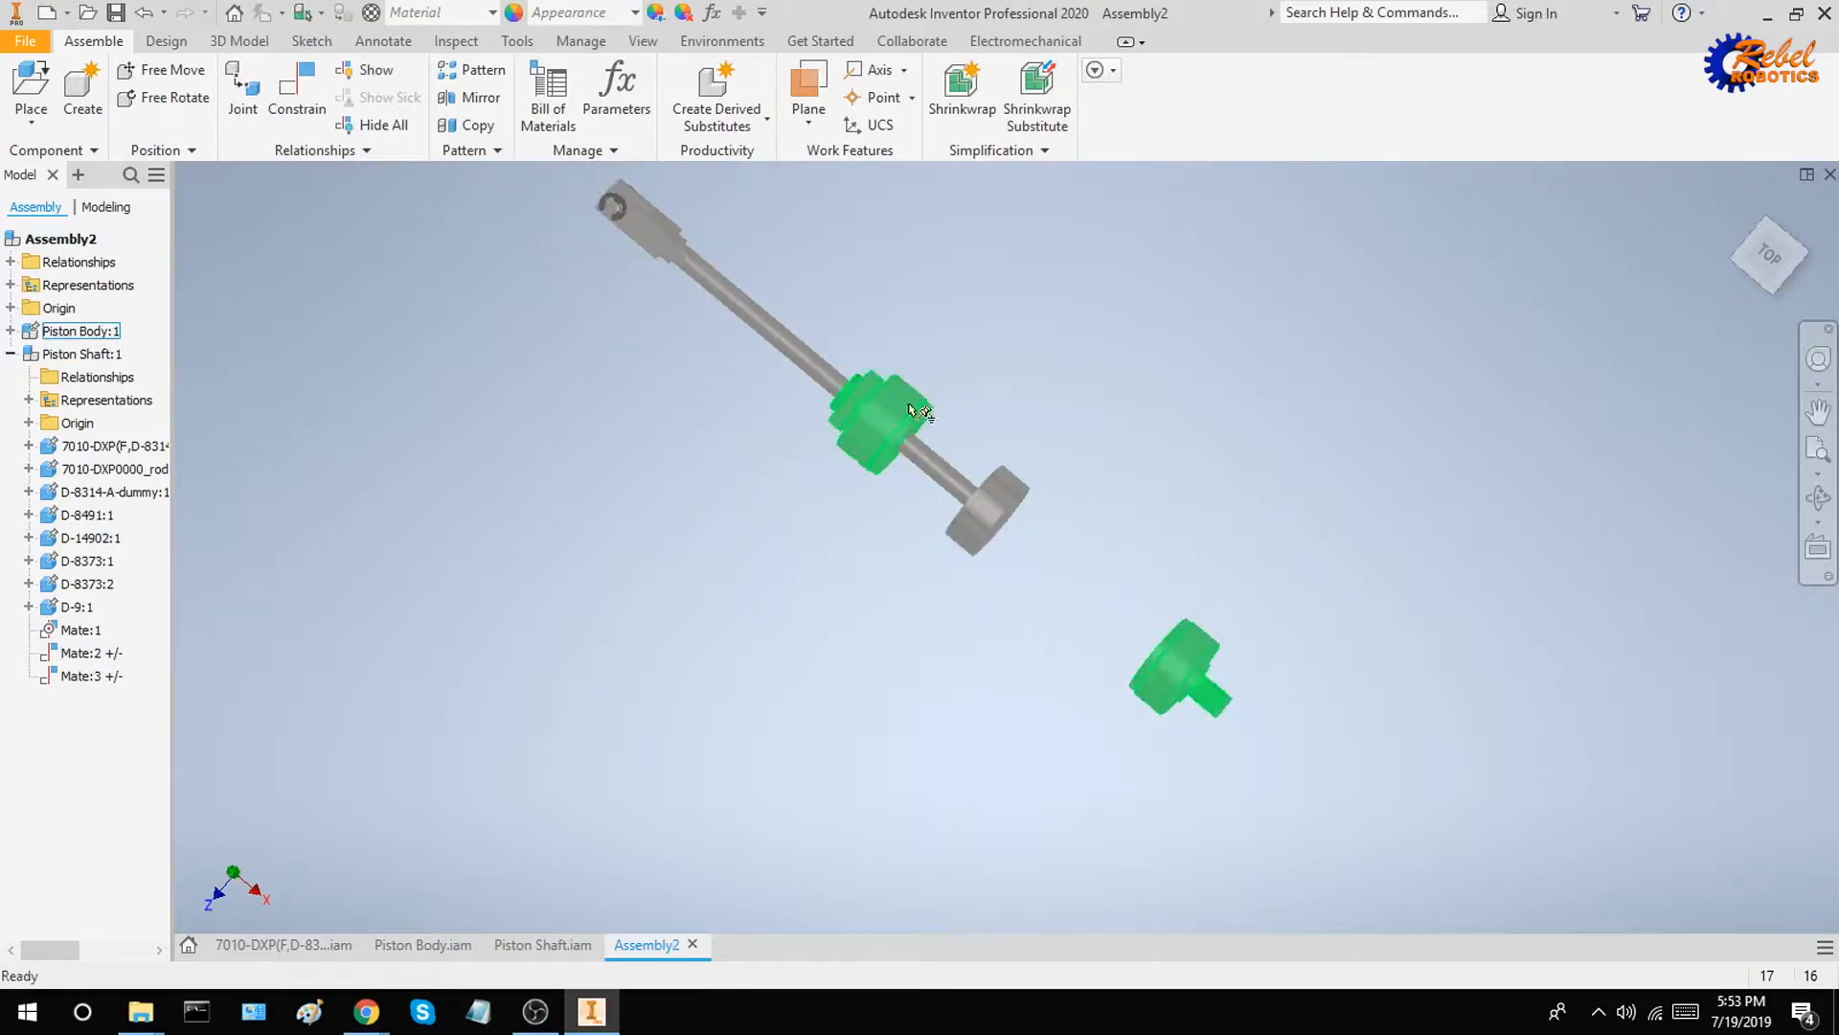
drag(948, 527, 883, 472)
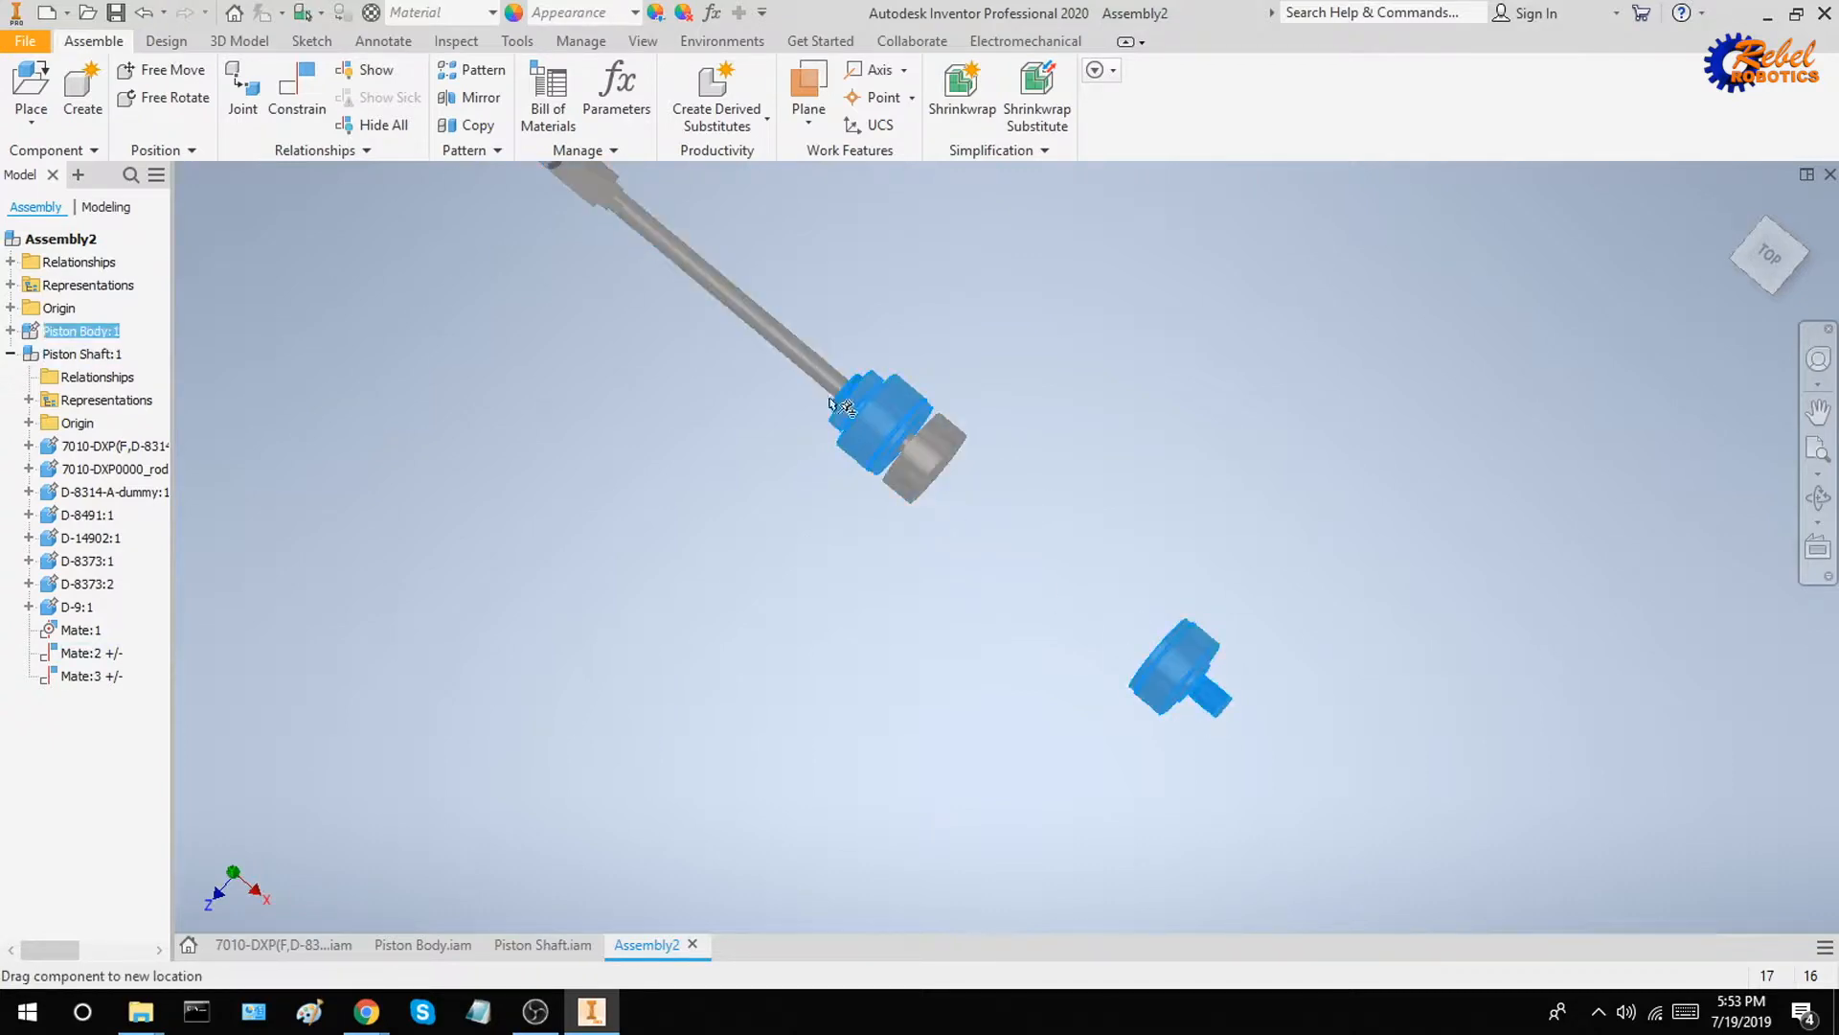
Make the hidden 70R-11_8080 tube visible in Piston Body.iam and save the assembly with its changes
click(418, 953)
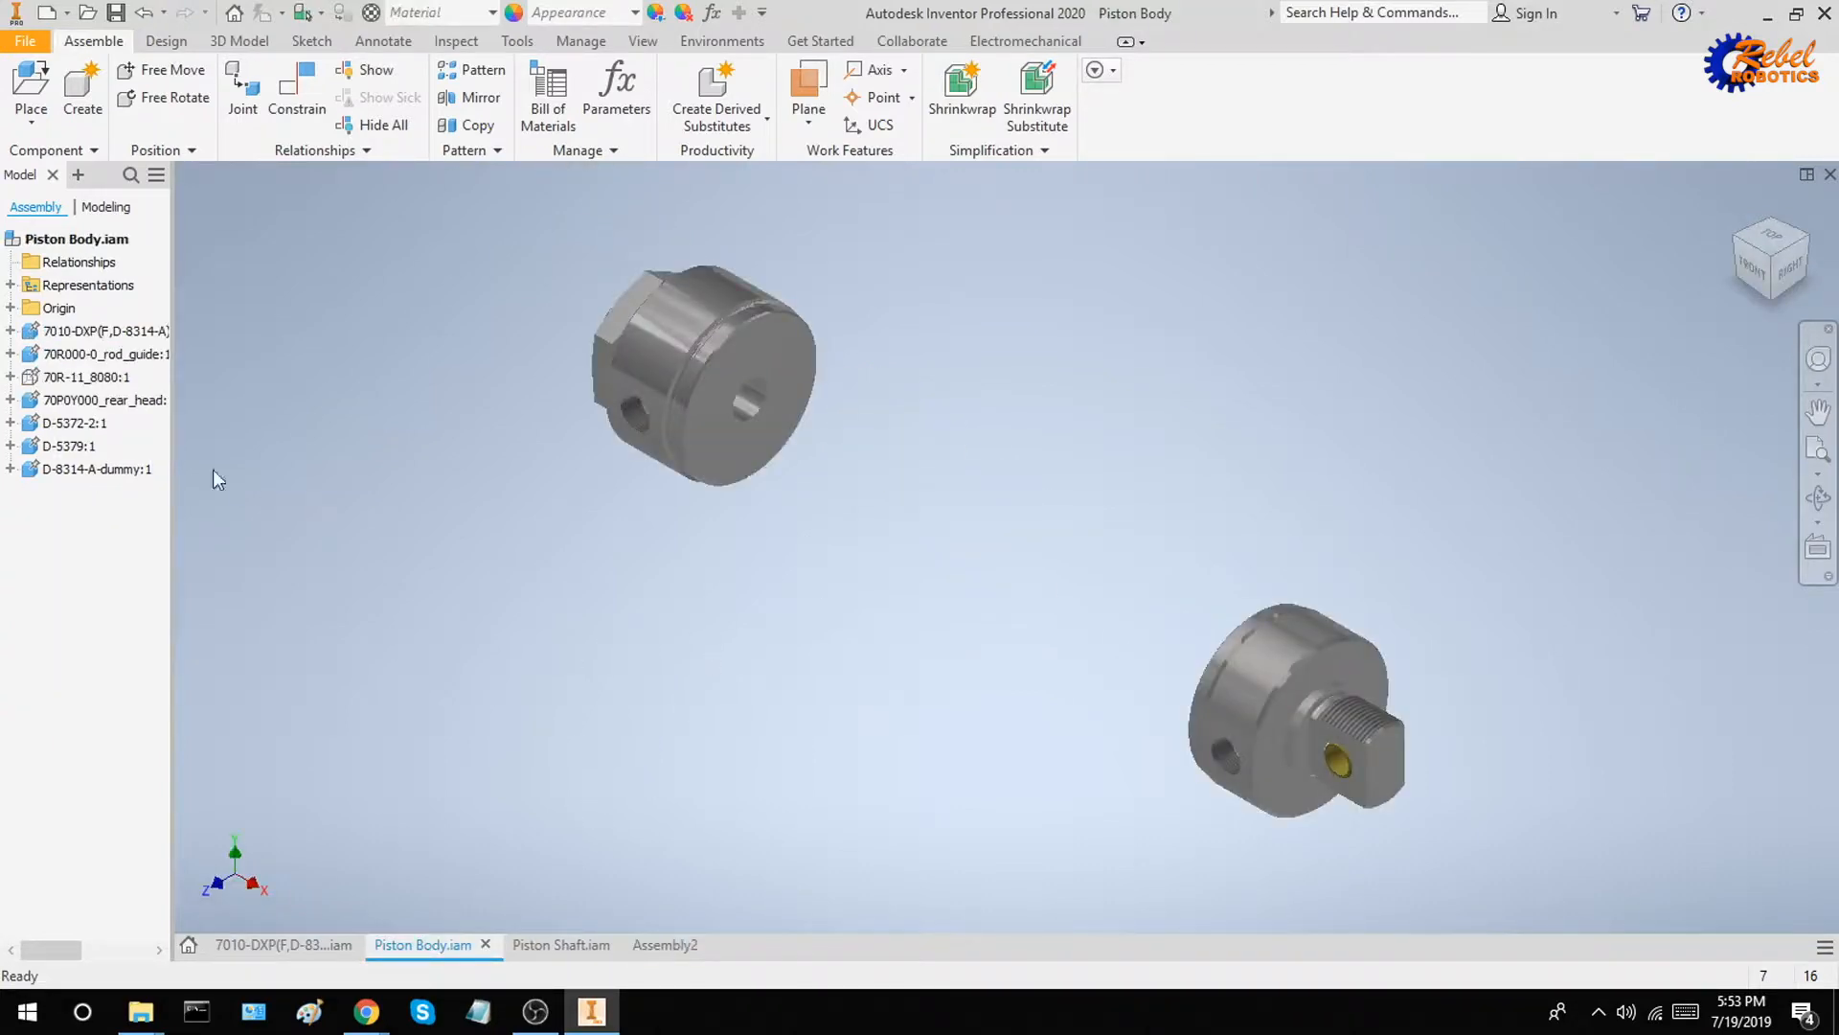
right_click(67, 376)
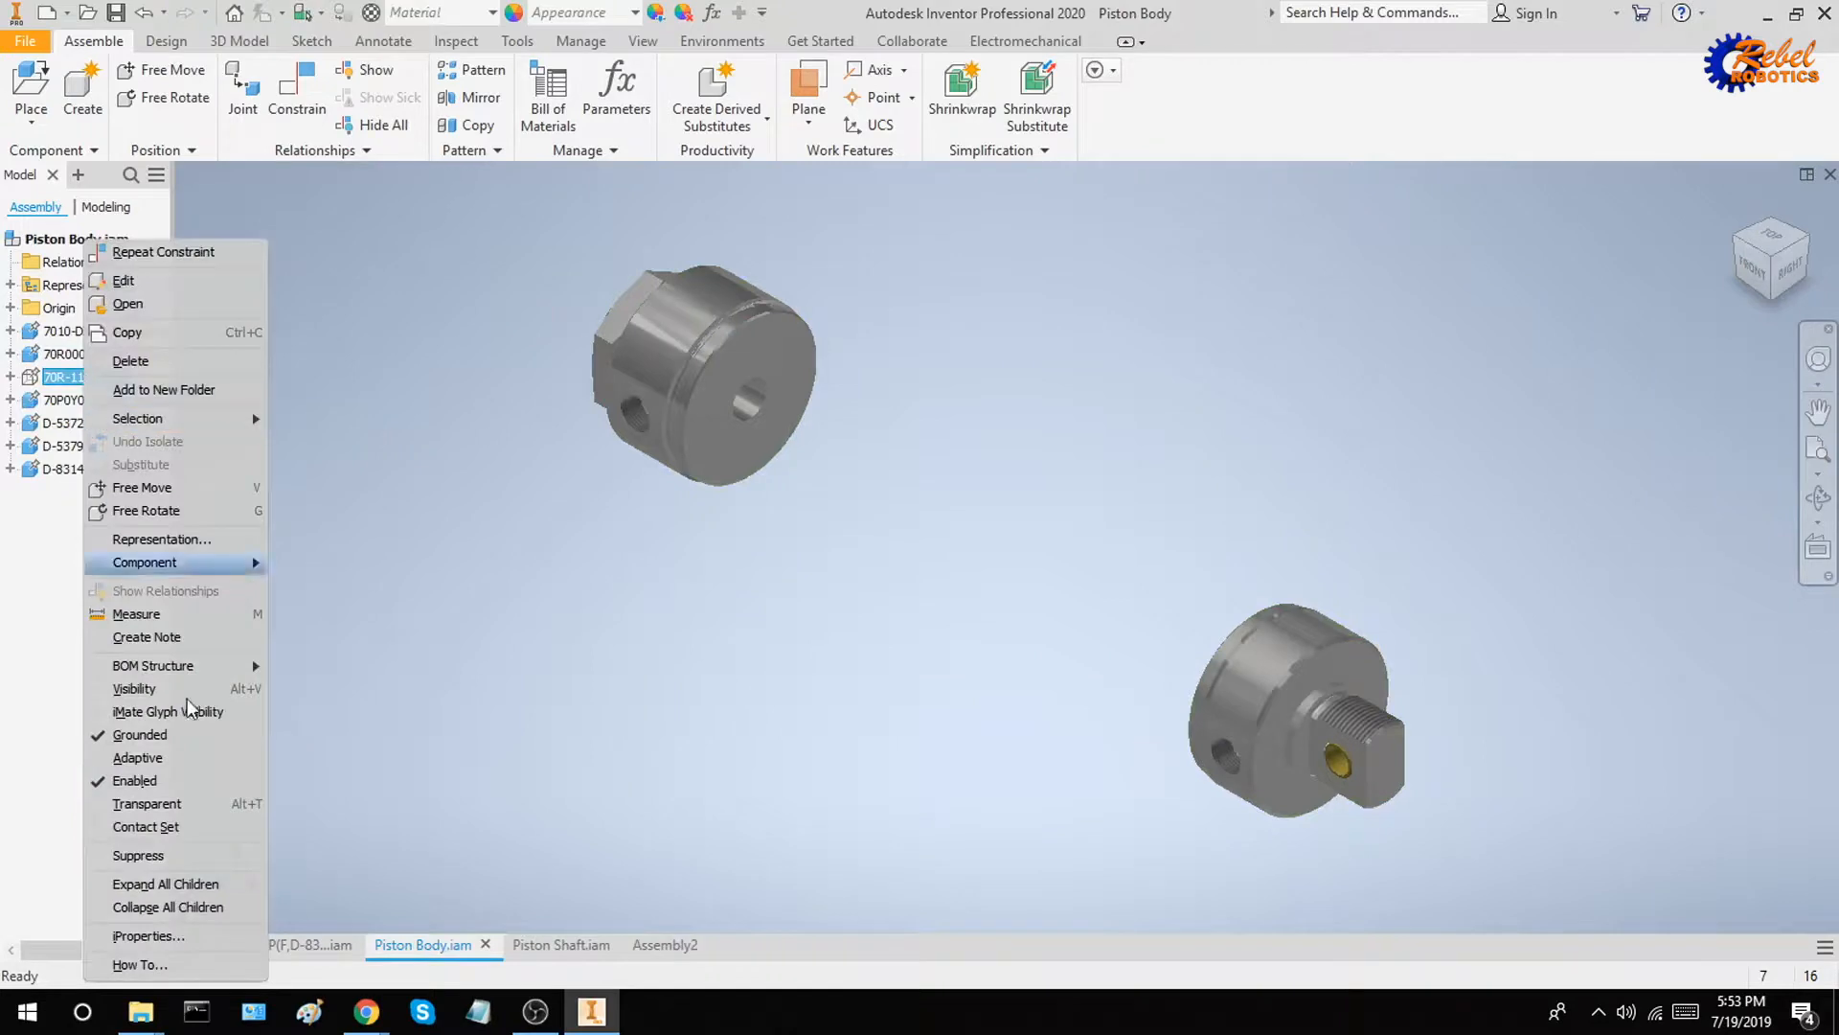
click(158, 689)
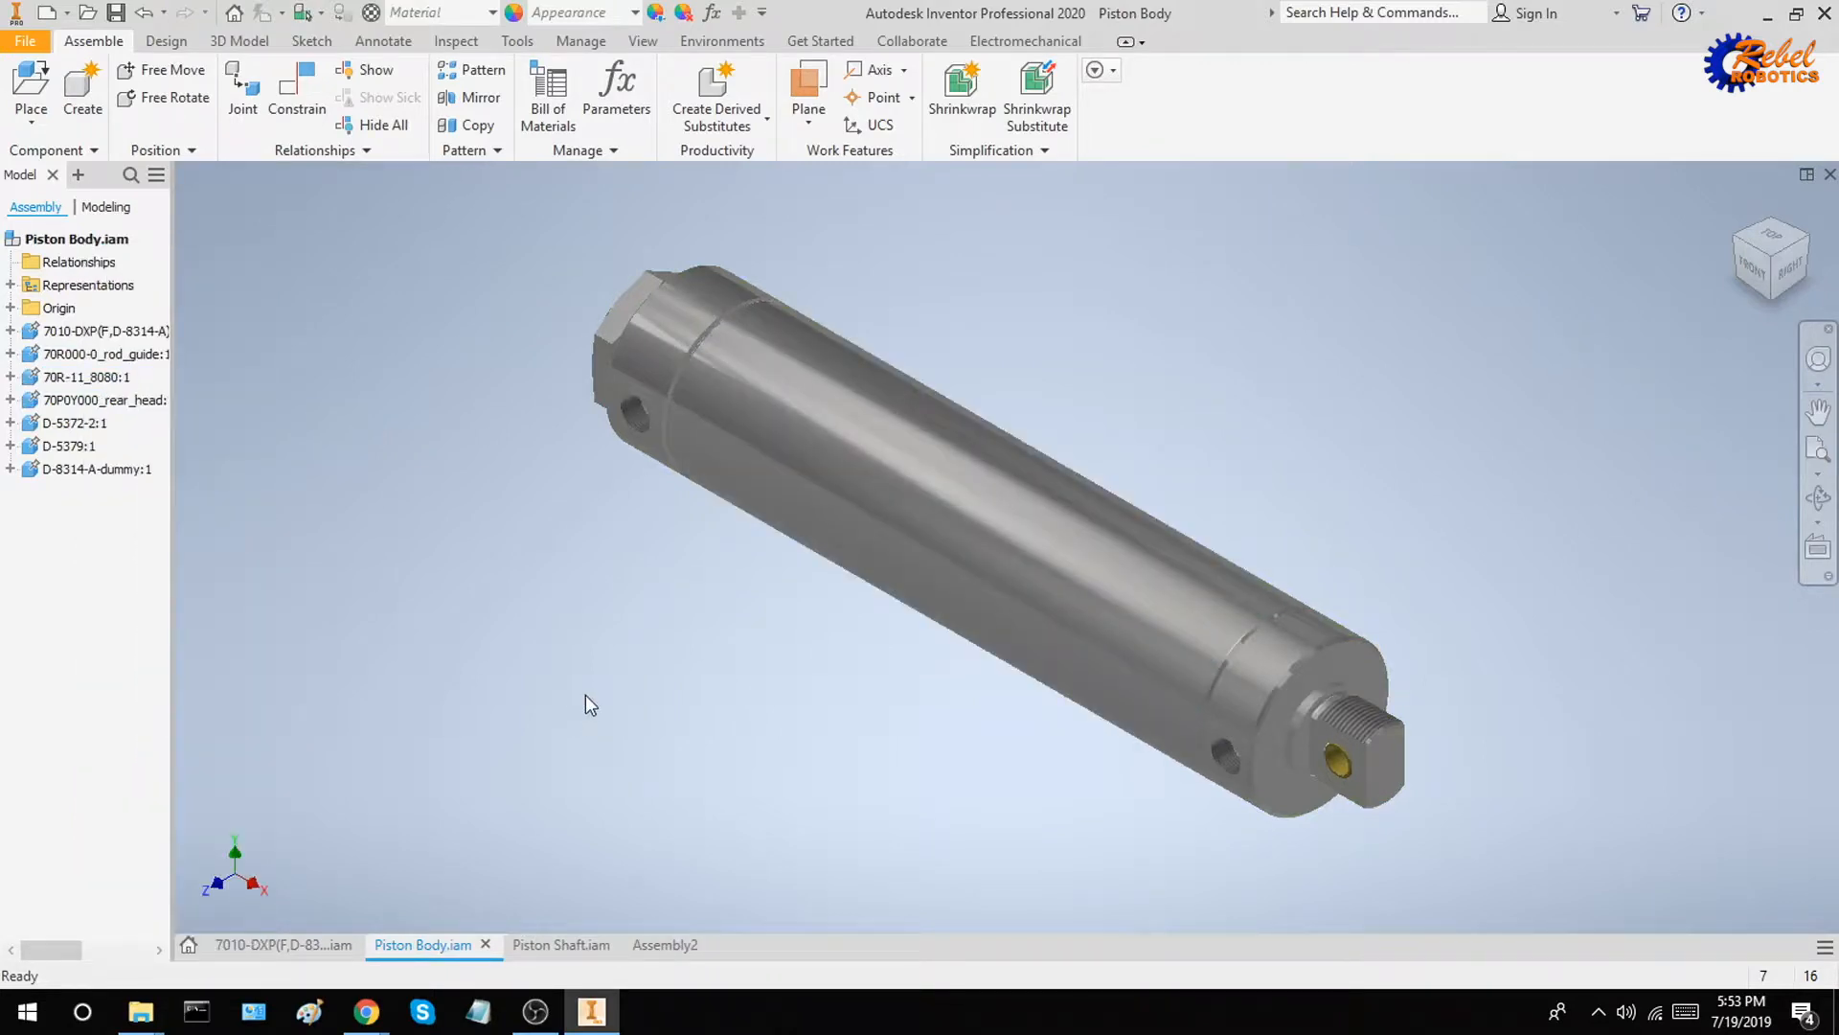
key(ctrl+s)
click(1034, 404)
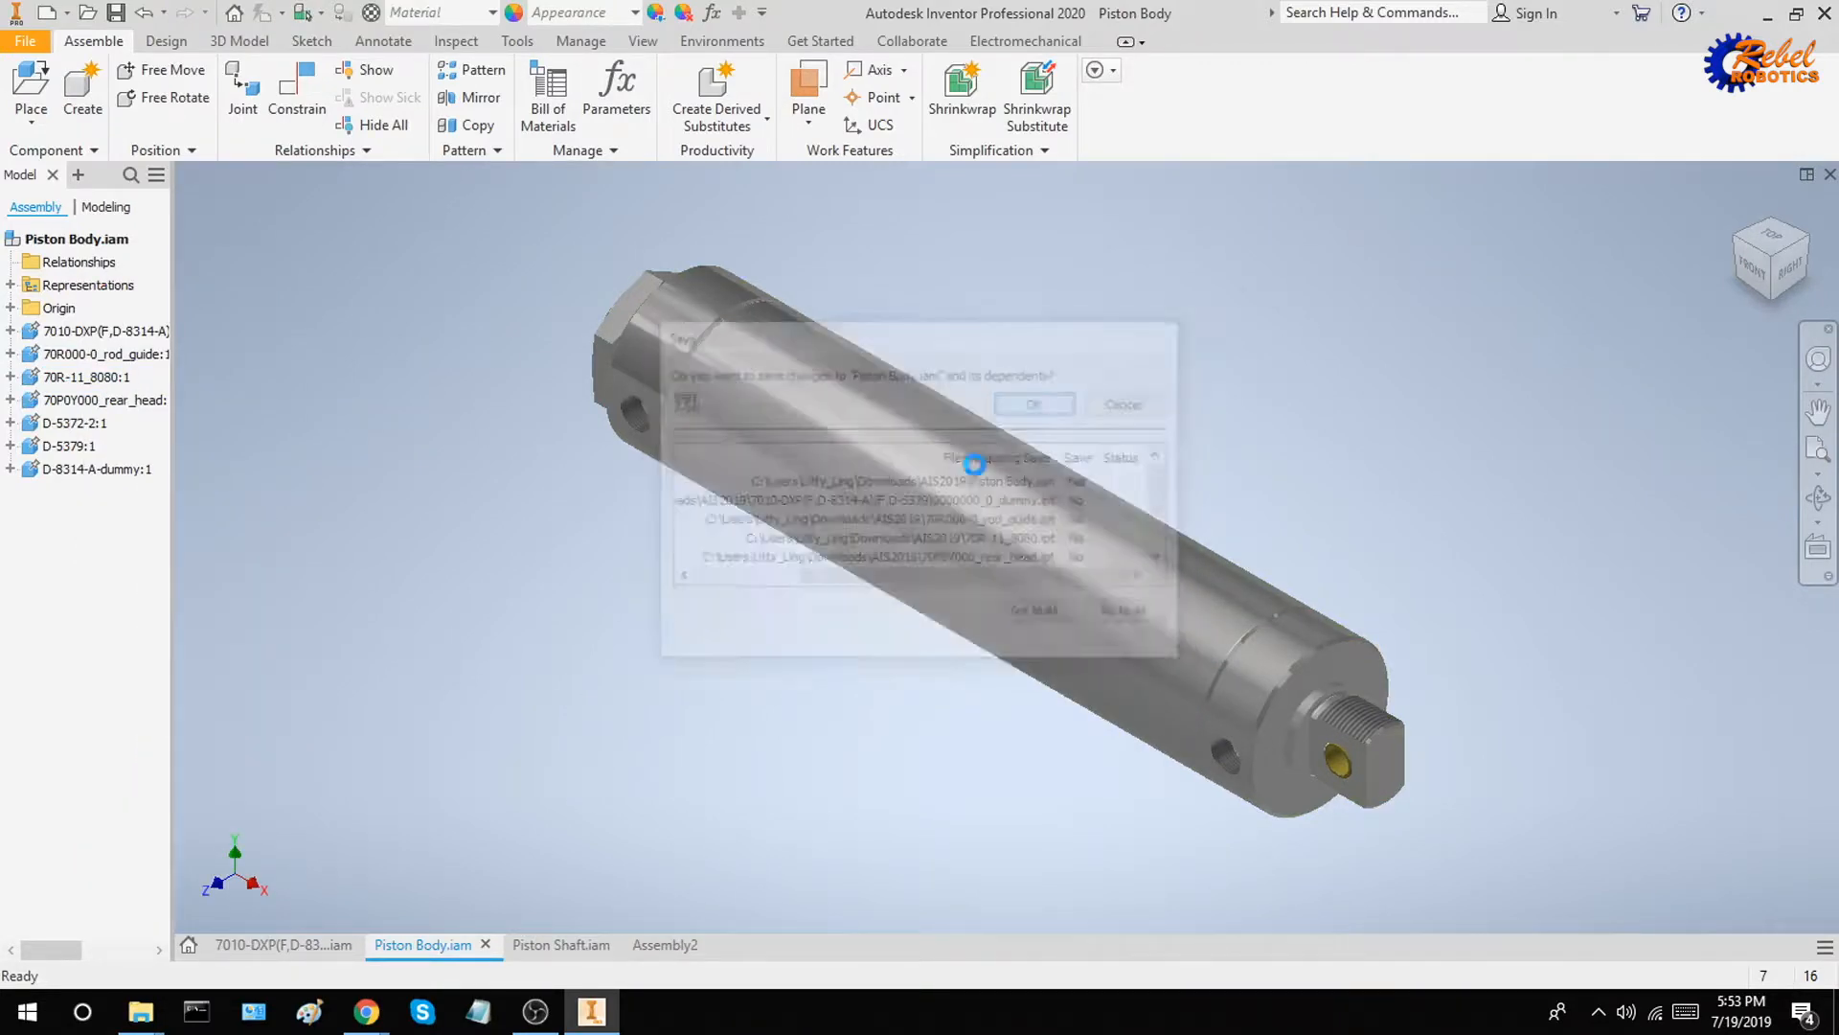
Return to Assembly2 and slide the Piston Shaft through the complete cylinder body to check its stroke
click(661, 945)
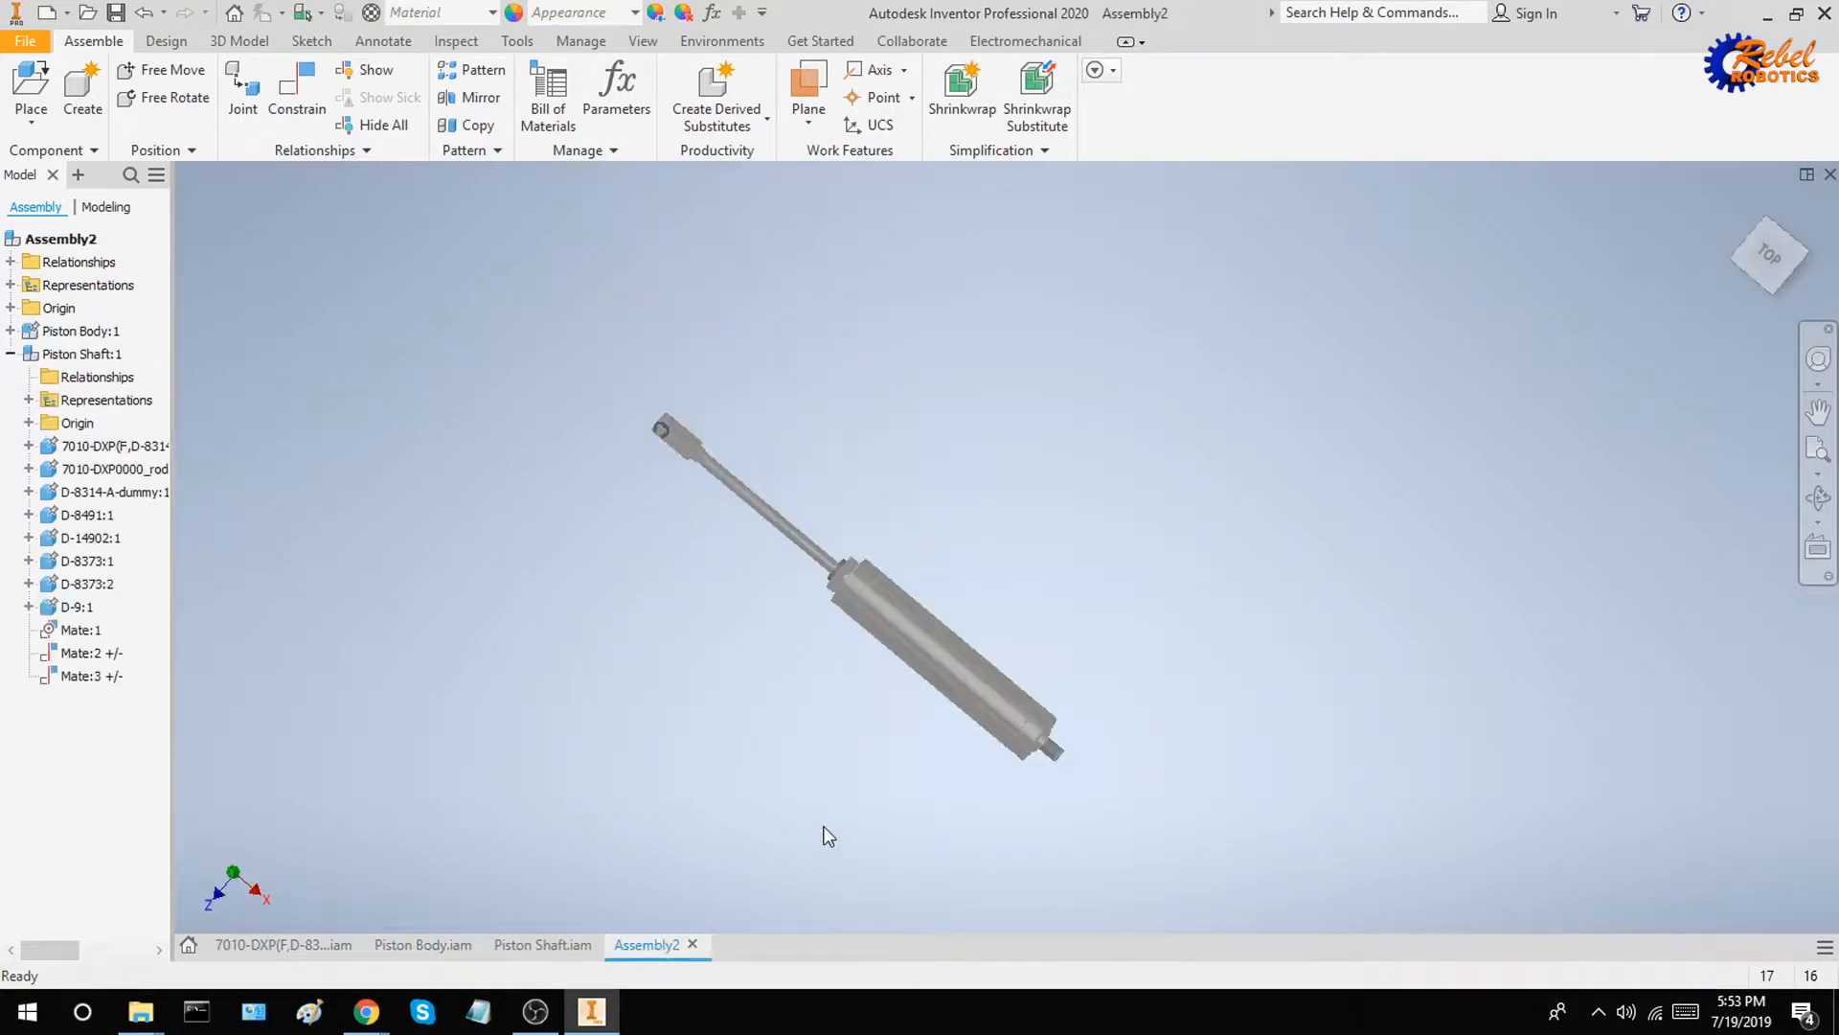
shift+middle_drag(837, 787, 831, 713)
scroll(822, 695, down, 3)
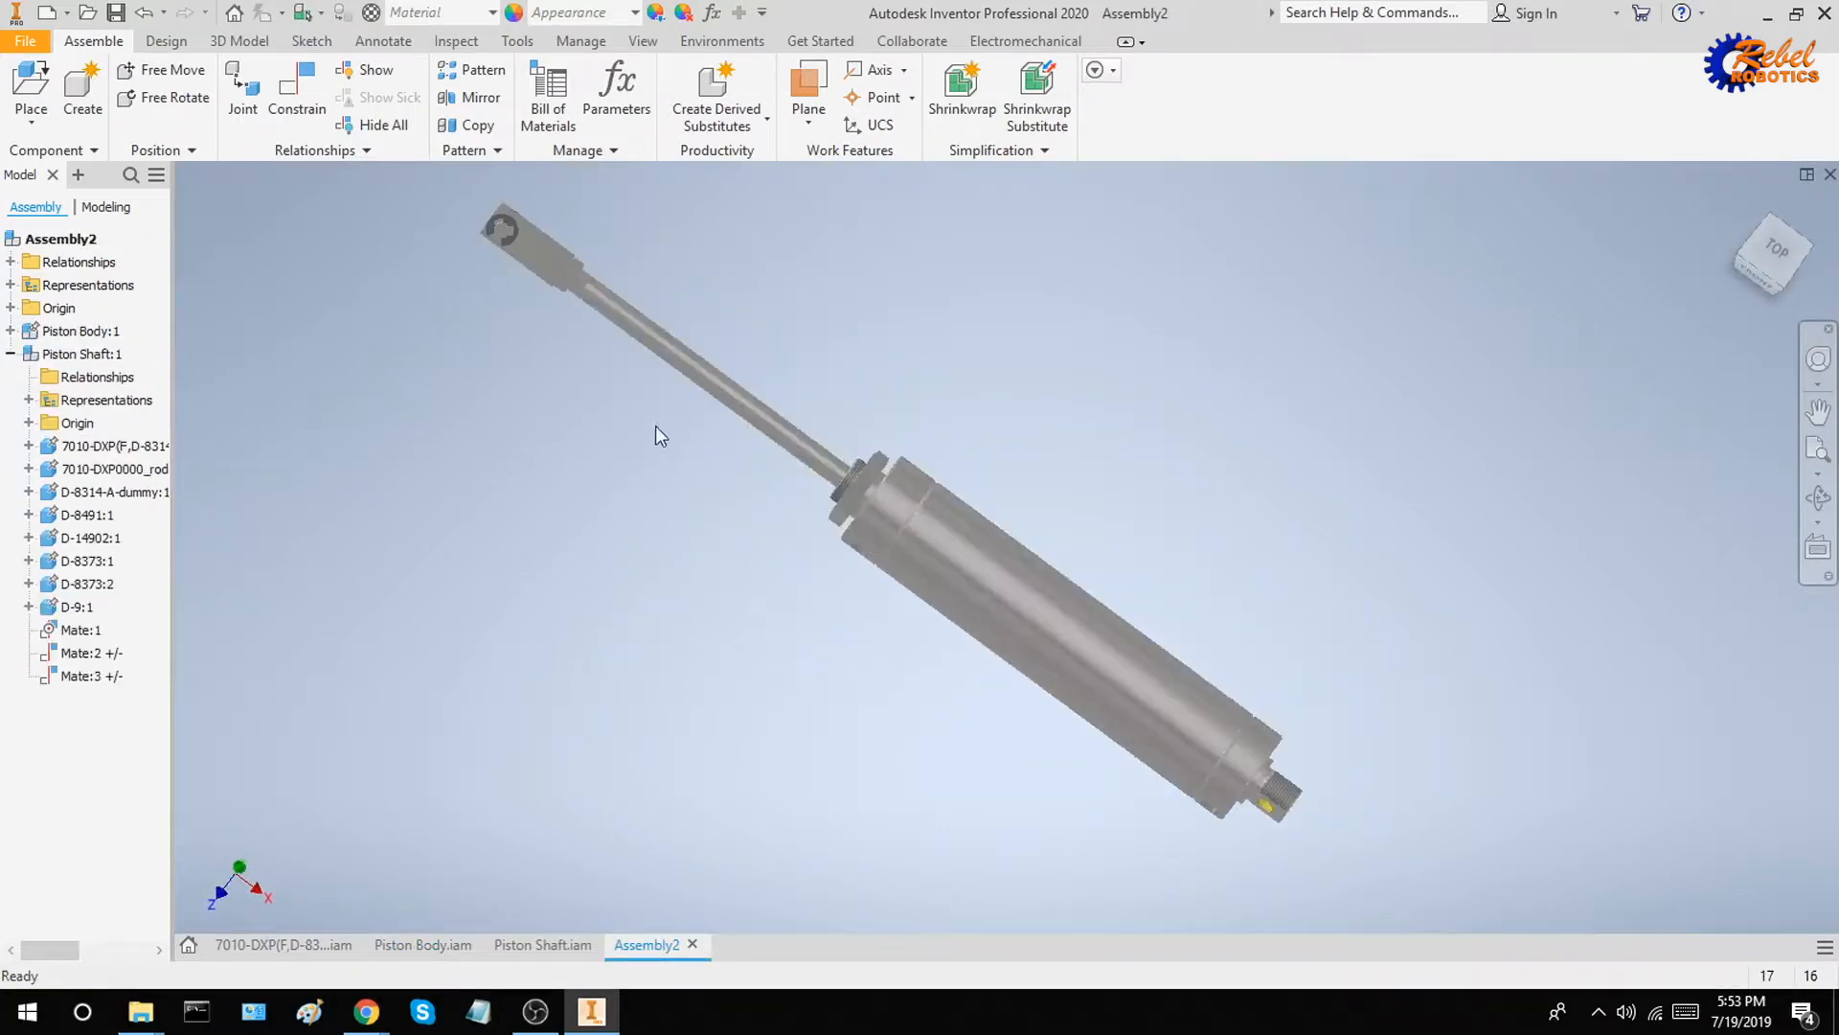
scroll(622, 393, up, 3)
drag(604, 322, 1243, 571)
click(1230, 533)
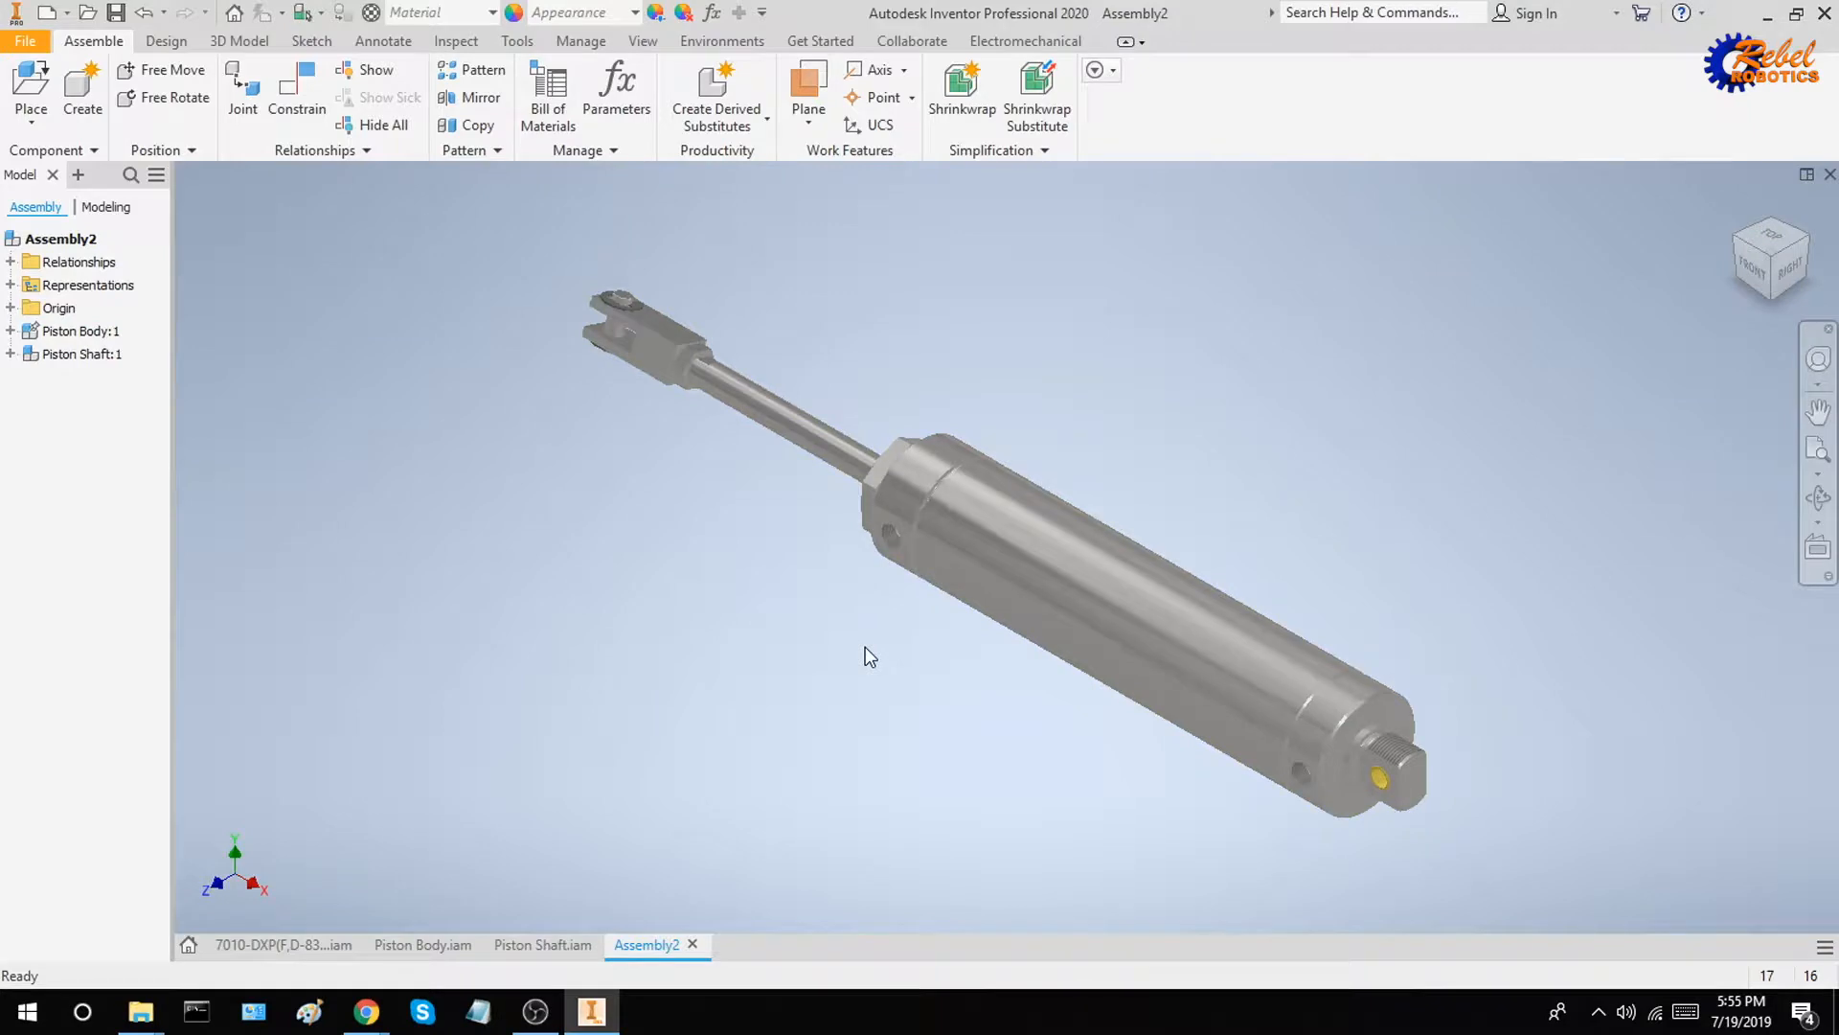
Move the Piston Shaft by its clevis end to check how it slides and rotates in the cylinder
drag(716, 376, 742, 302)
click(941, 320)
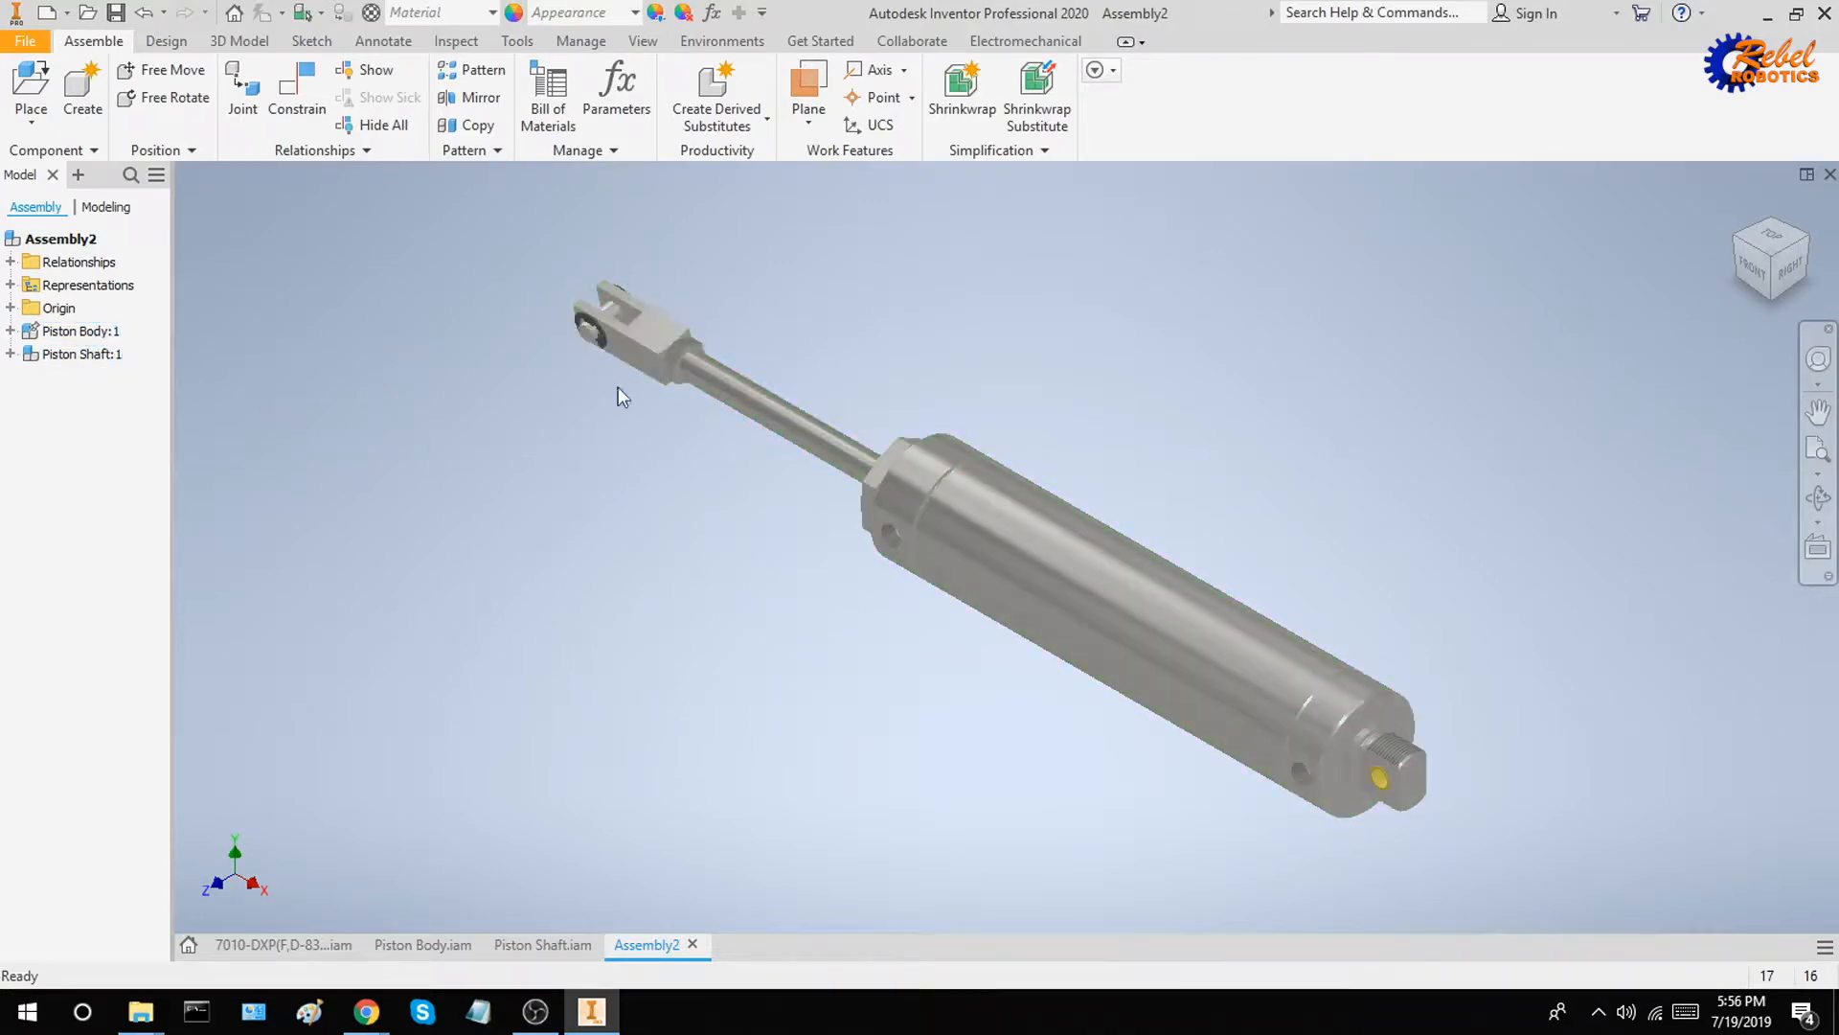
drag(632, 357, 706, 397)
click(630, 480)
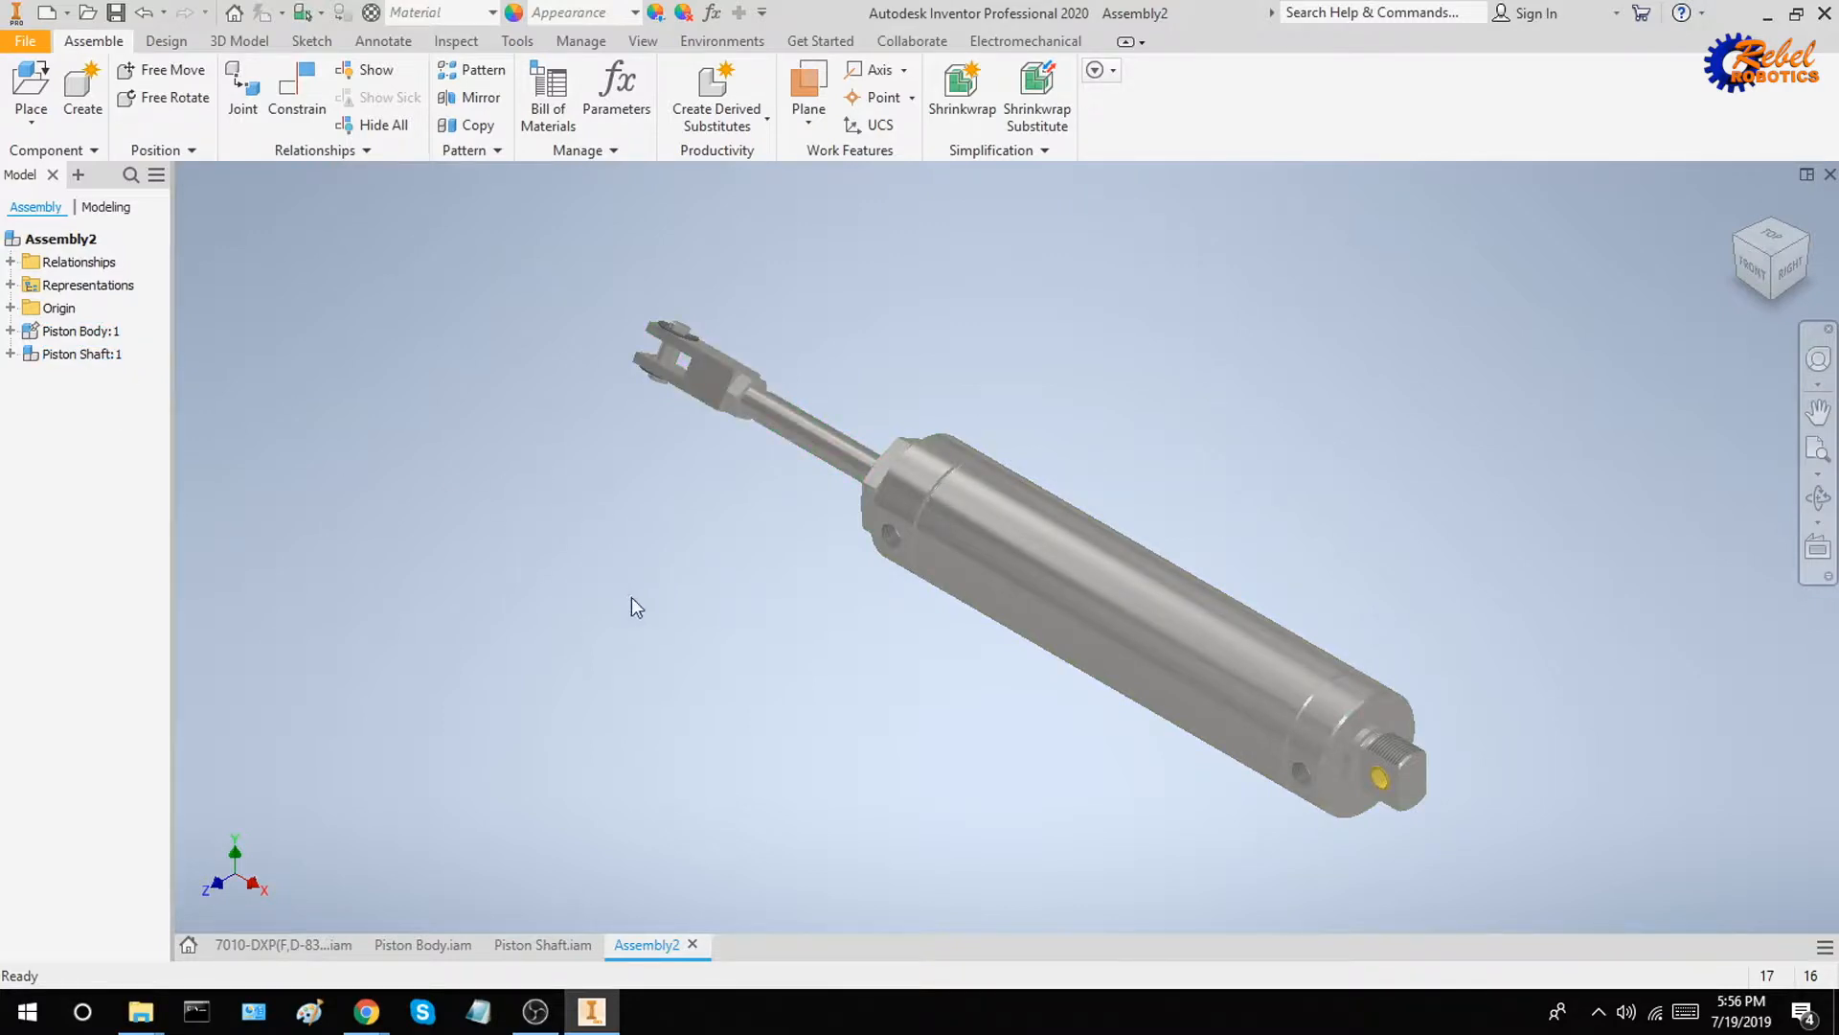
drag(766, 431, 700, 560)
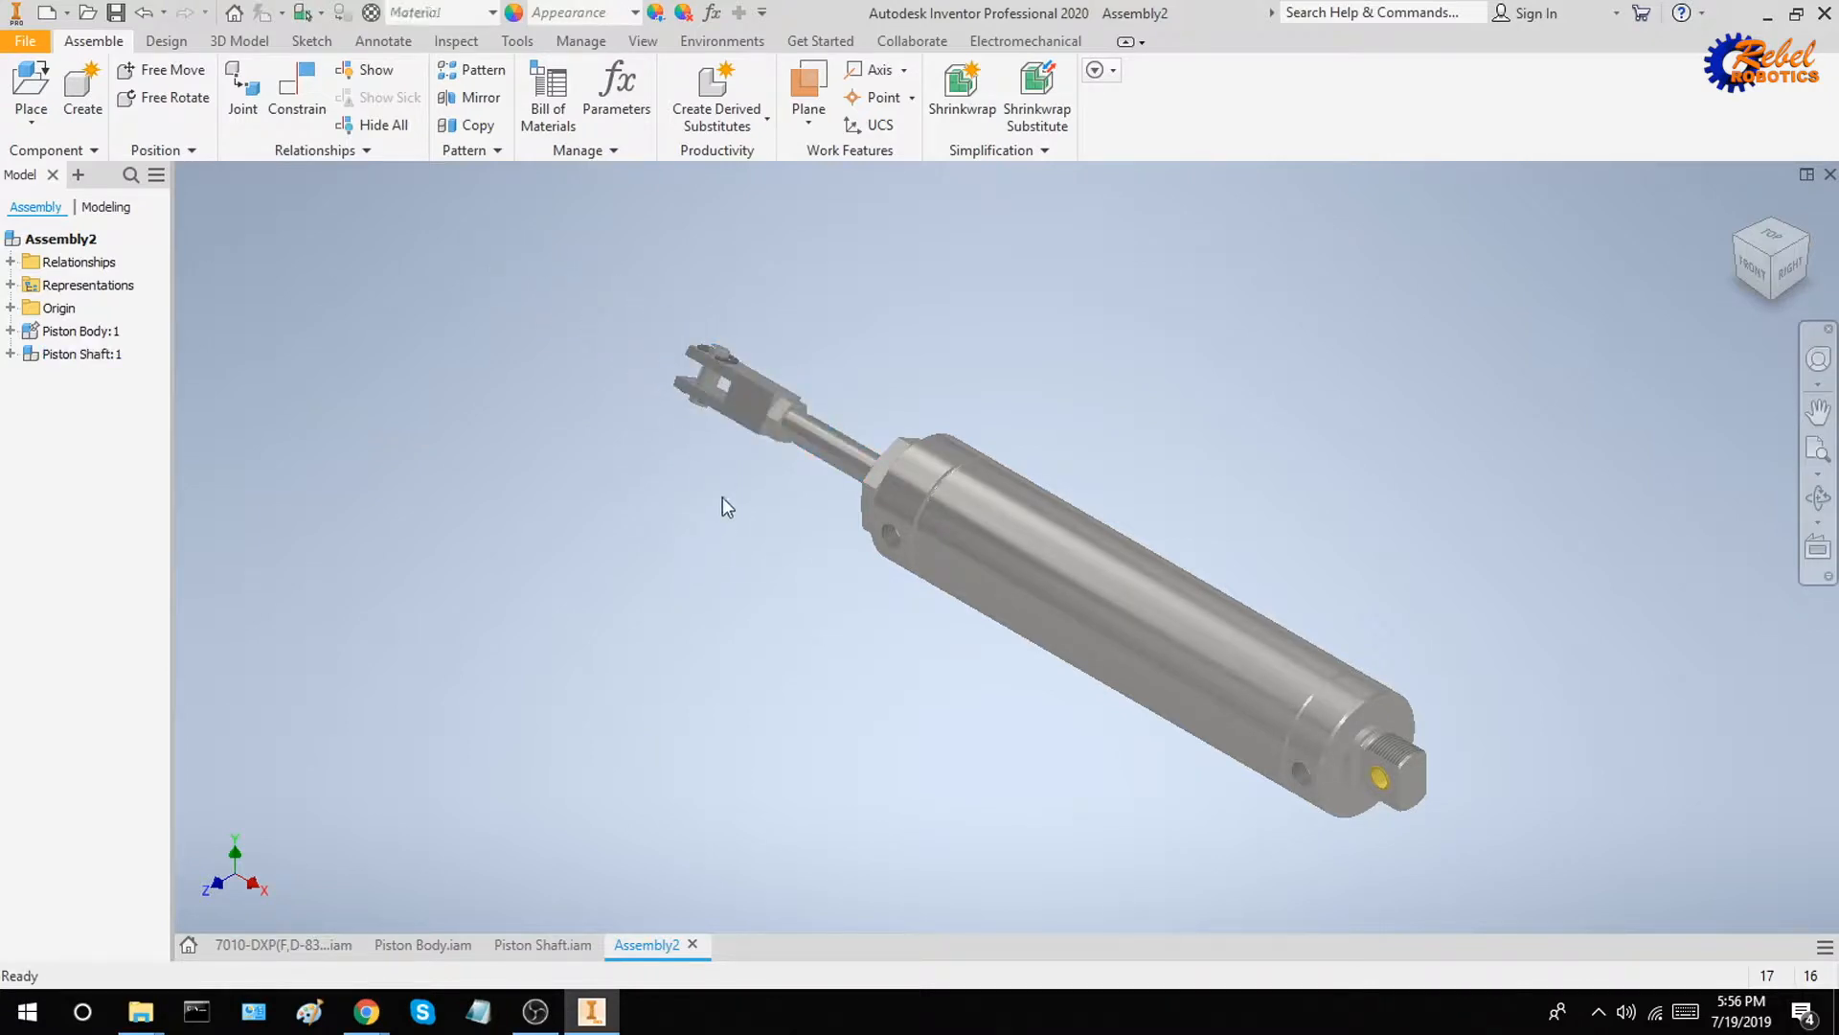
drag(725, 418, 698, 458)
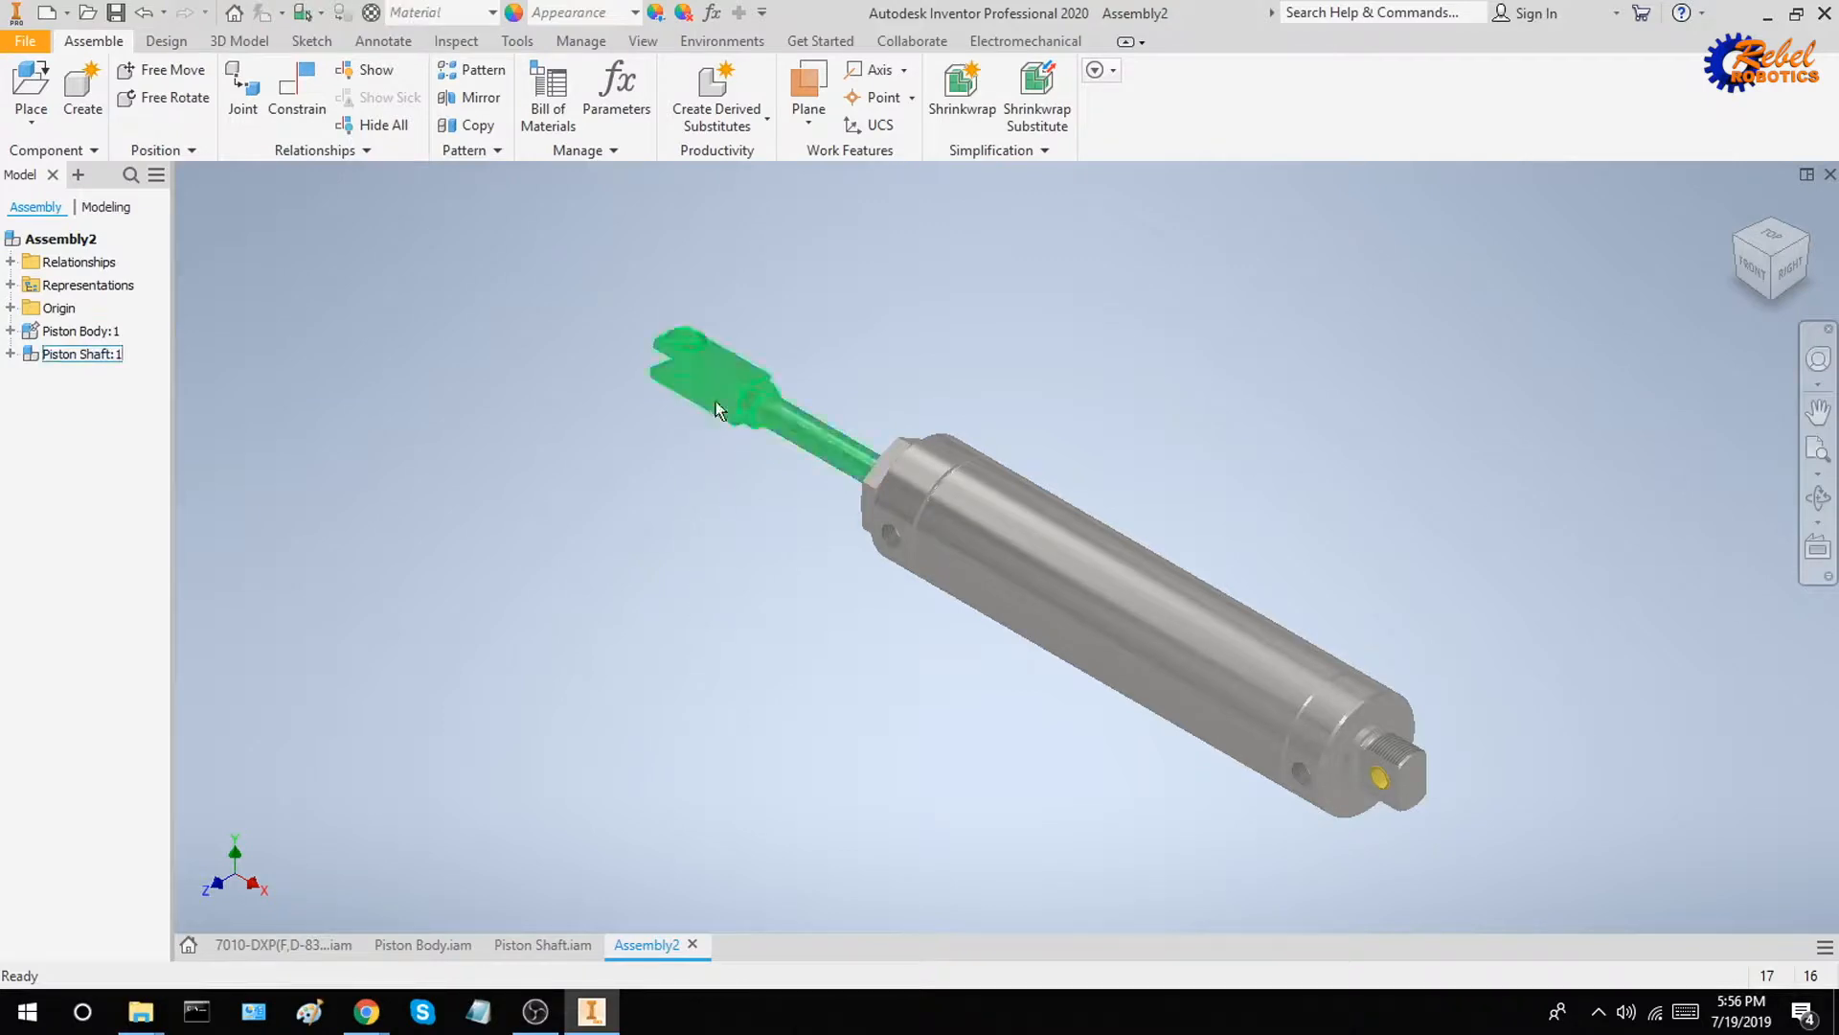
drag(718, 394, 699, 563)
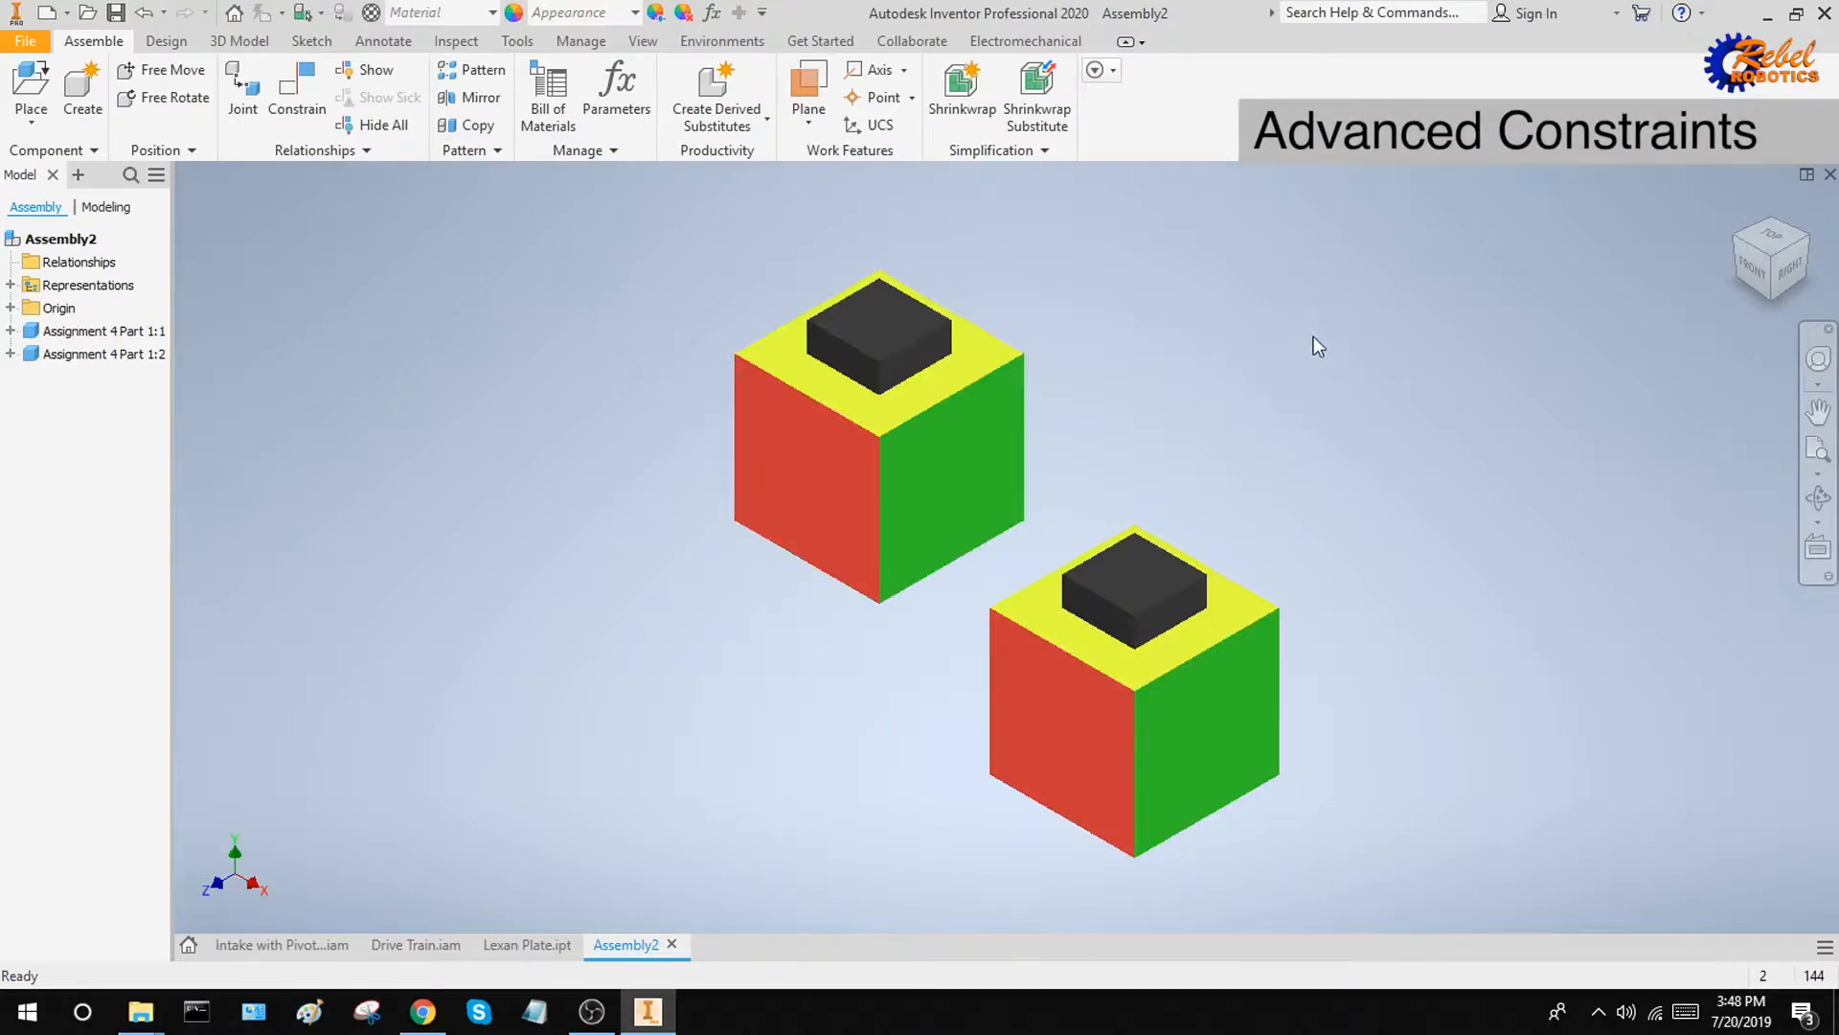
click(288, 76)
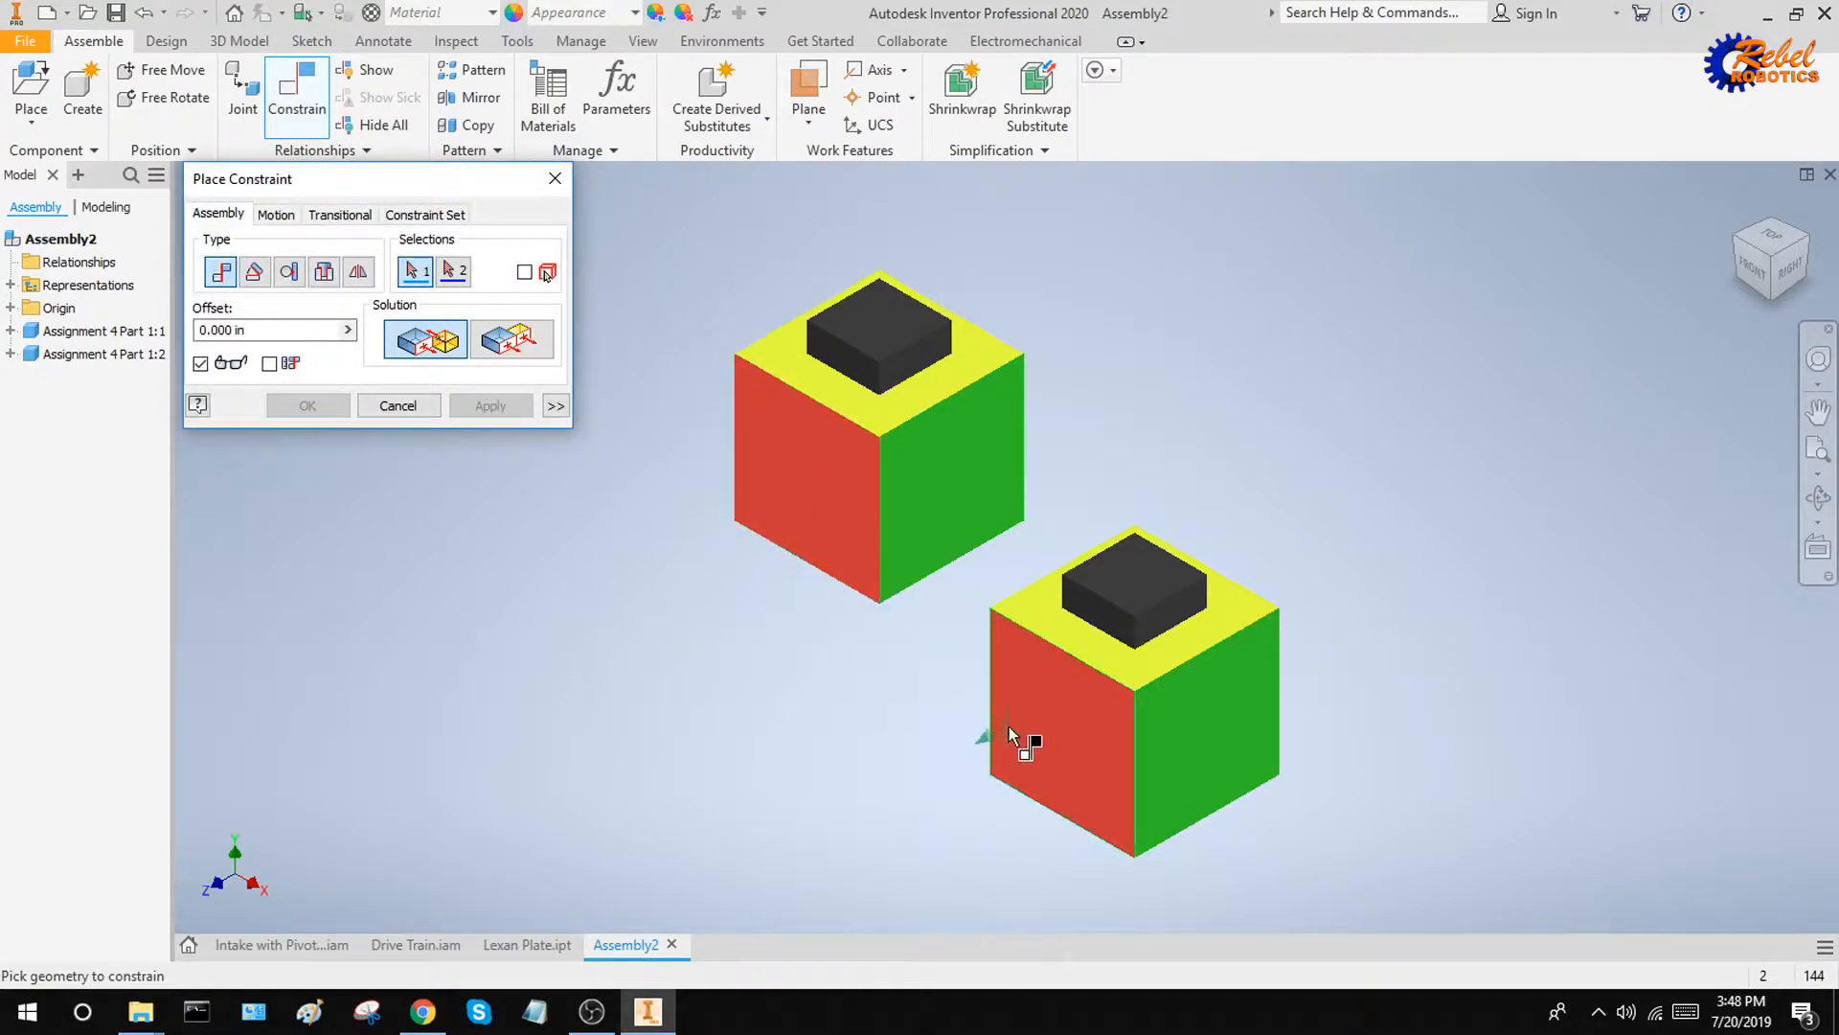
click(825, 508)
click(1079, 767)
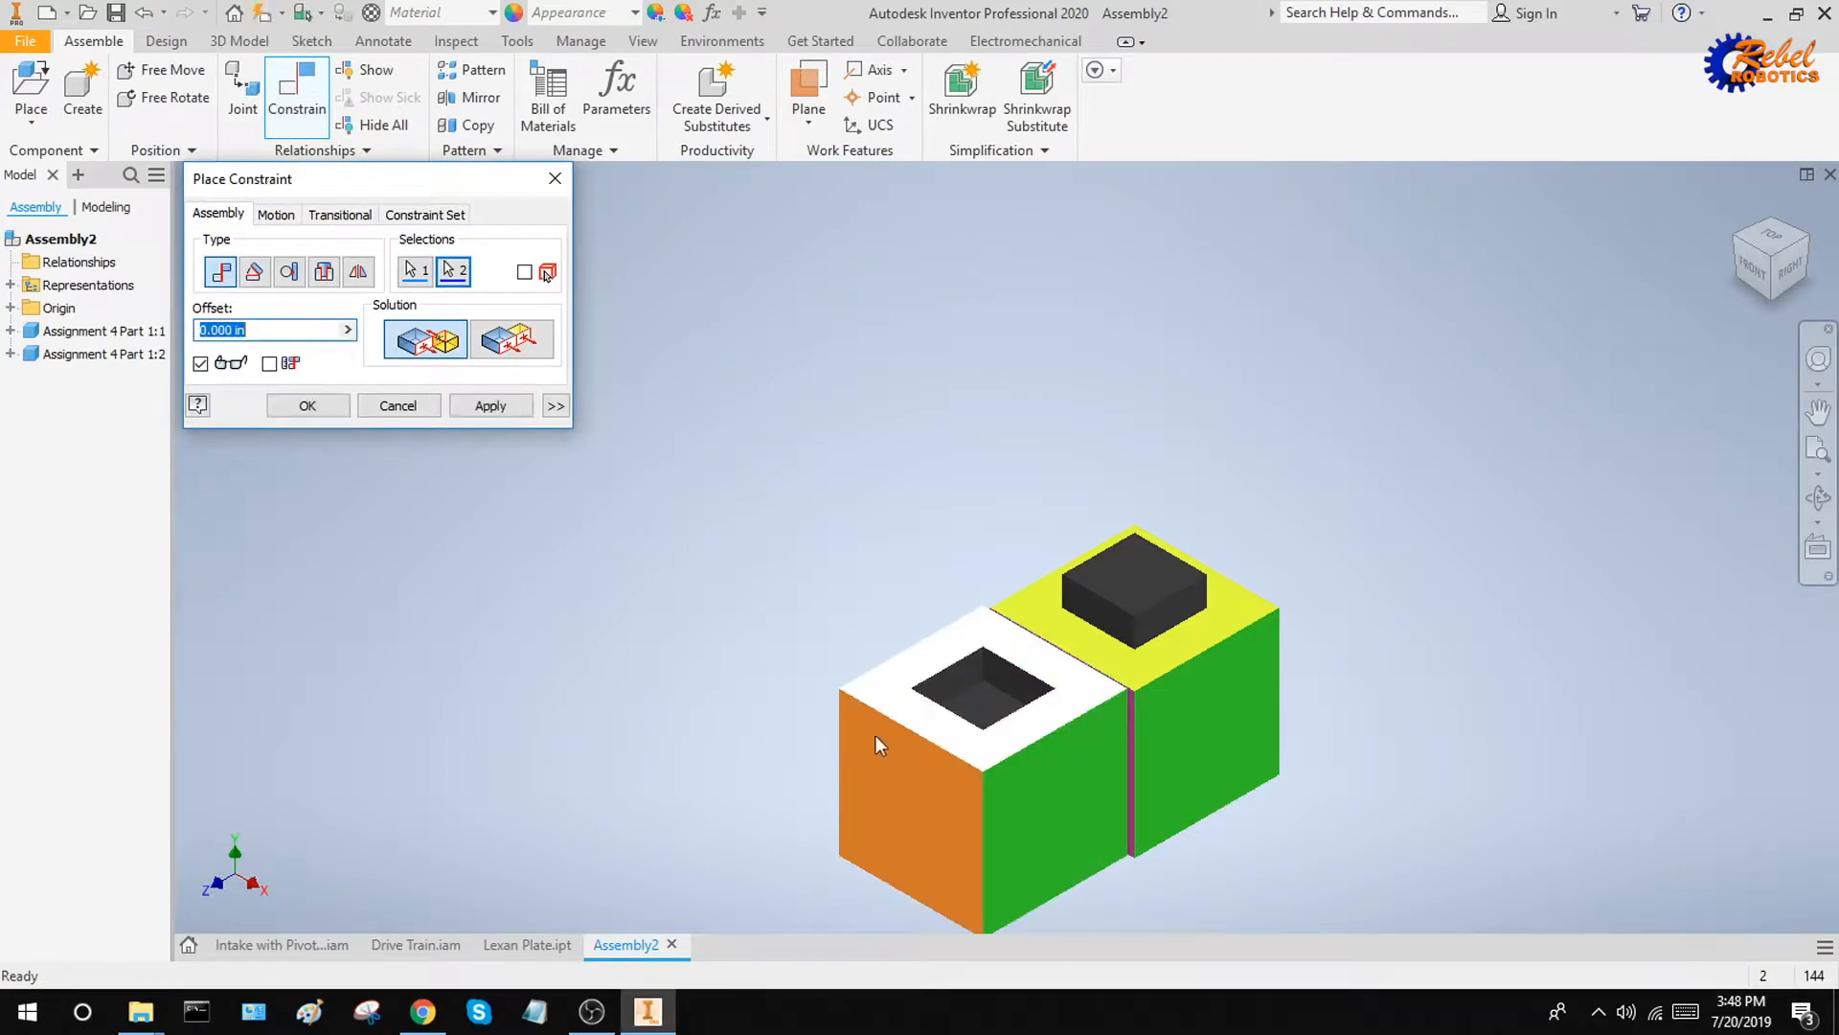
scroll(1221, 793, down, 4)
shift+middle_drag(1221, 793, 687, 515)
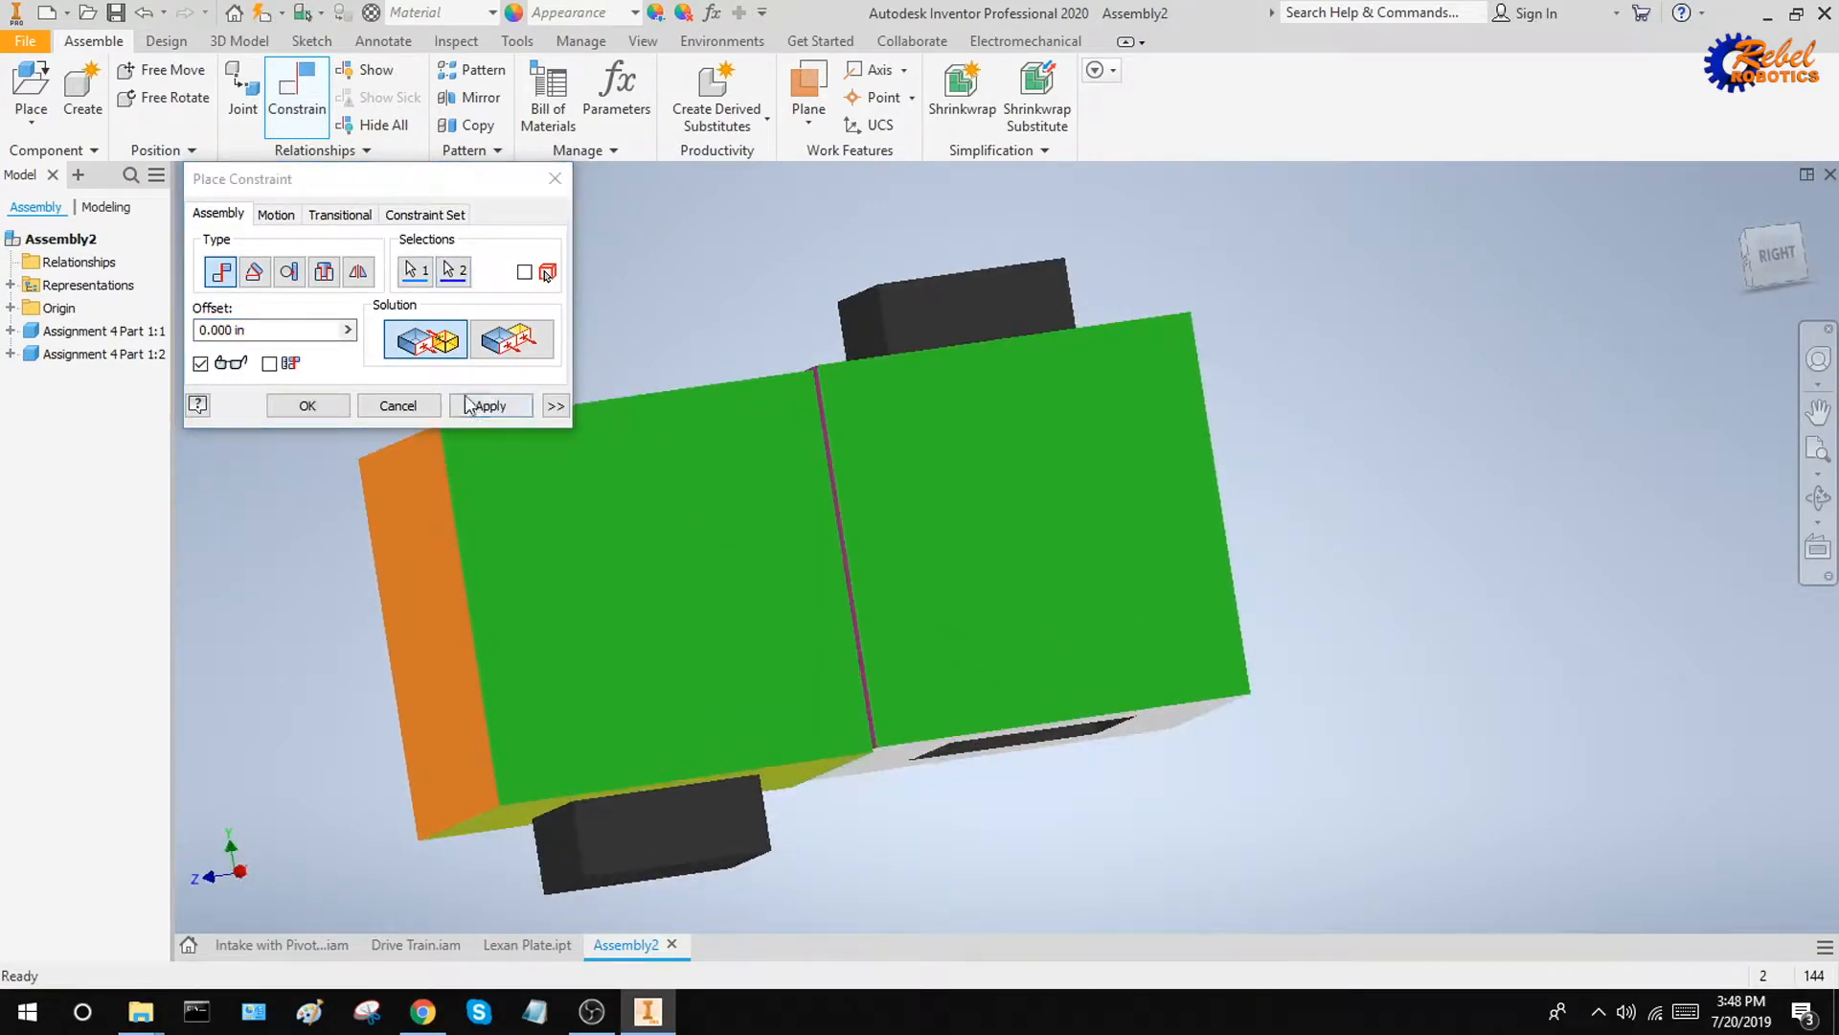
click(397, 405)
key(F6)
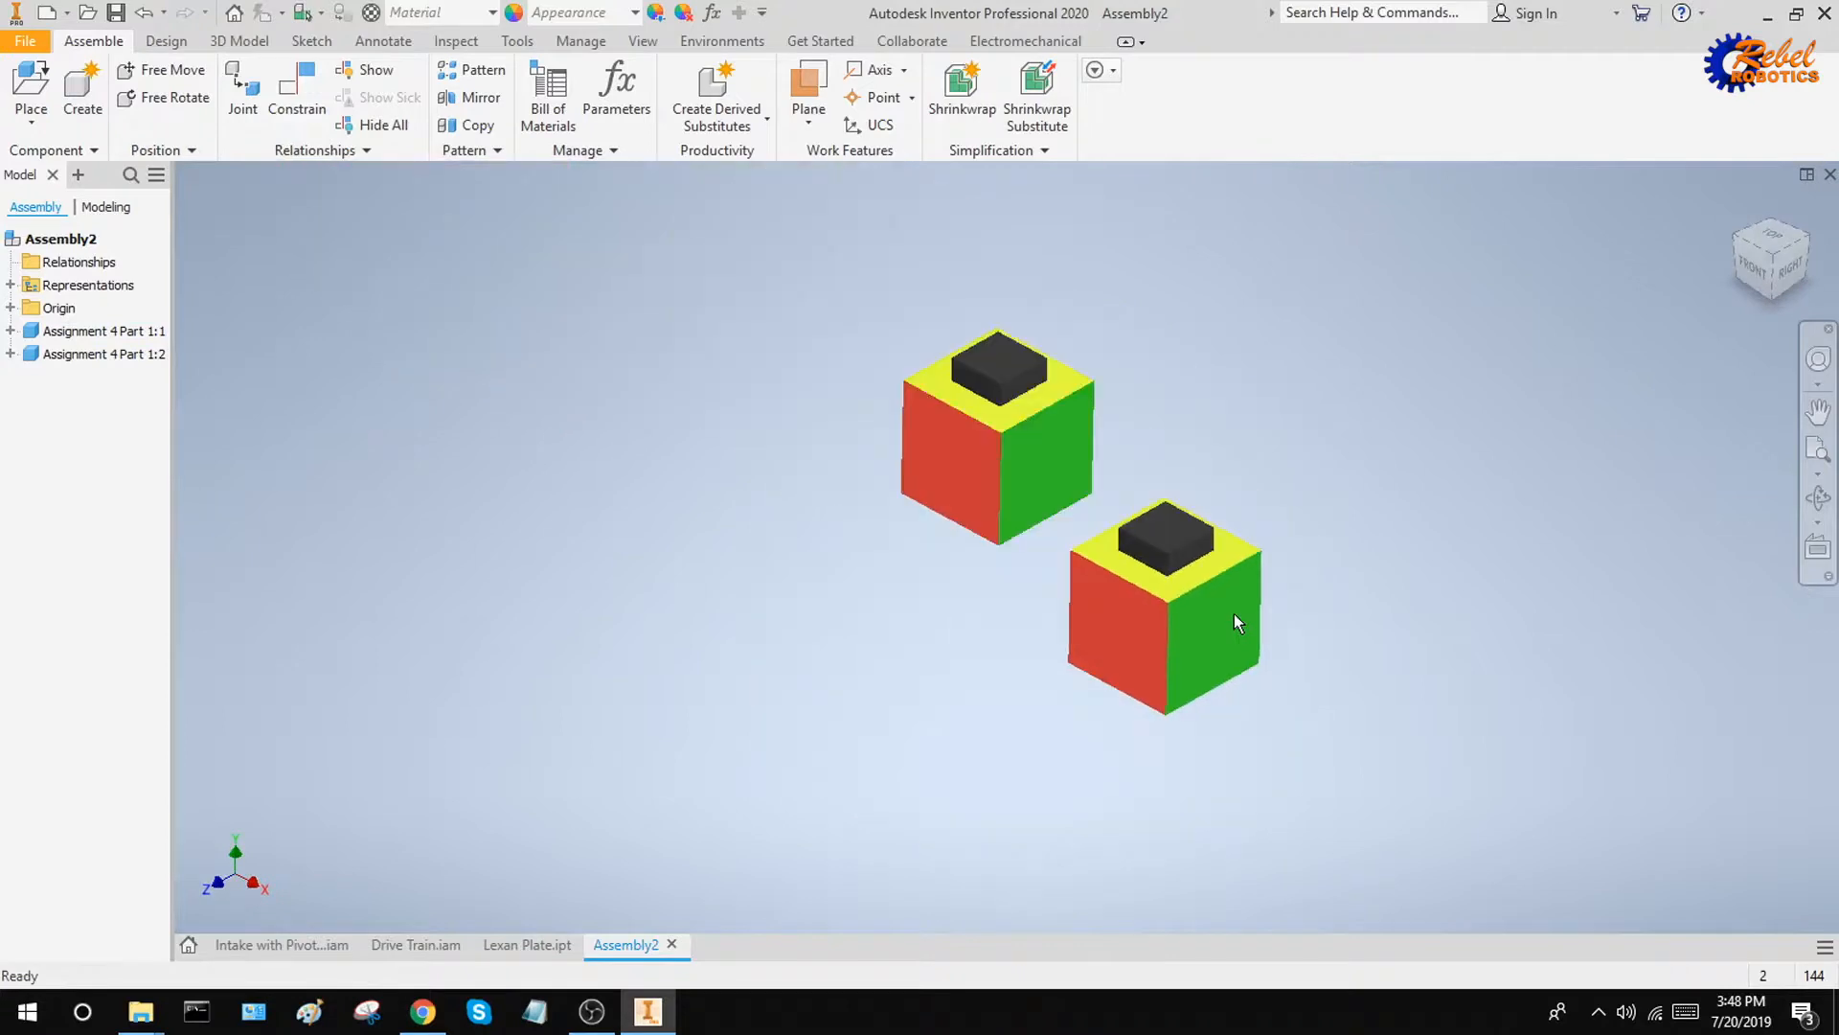
Mate the red faces of the two cubes against each other with a 0.000 in offset and apply the constraint
scroll(1205, 431, down, 3)
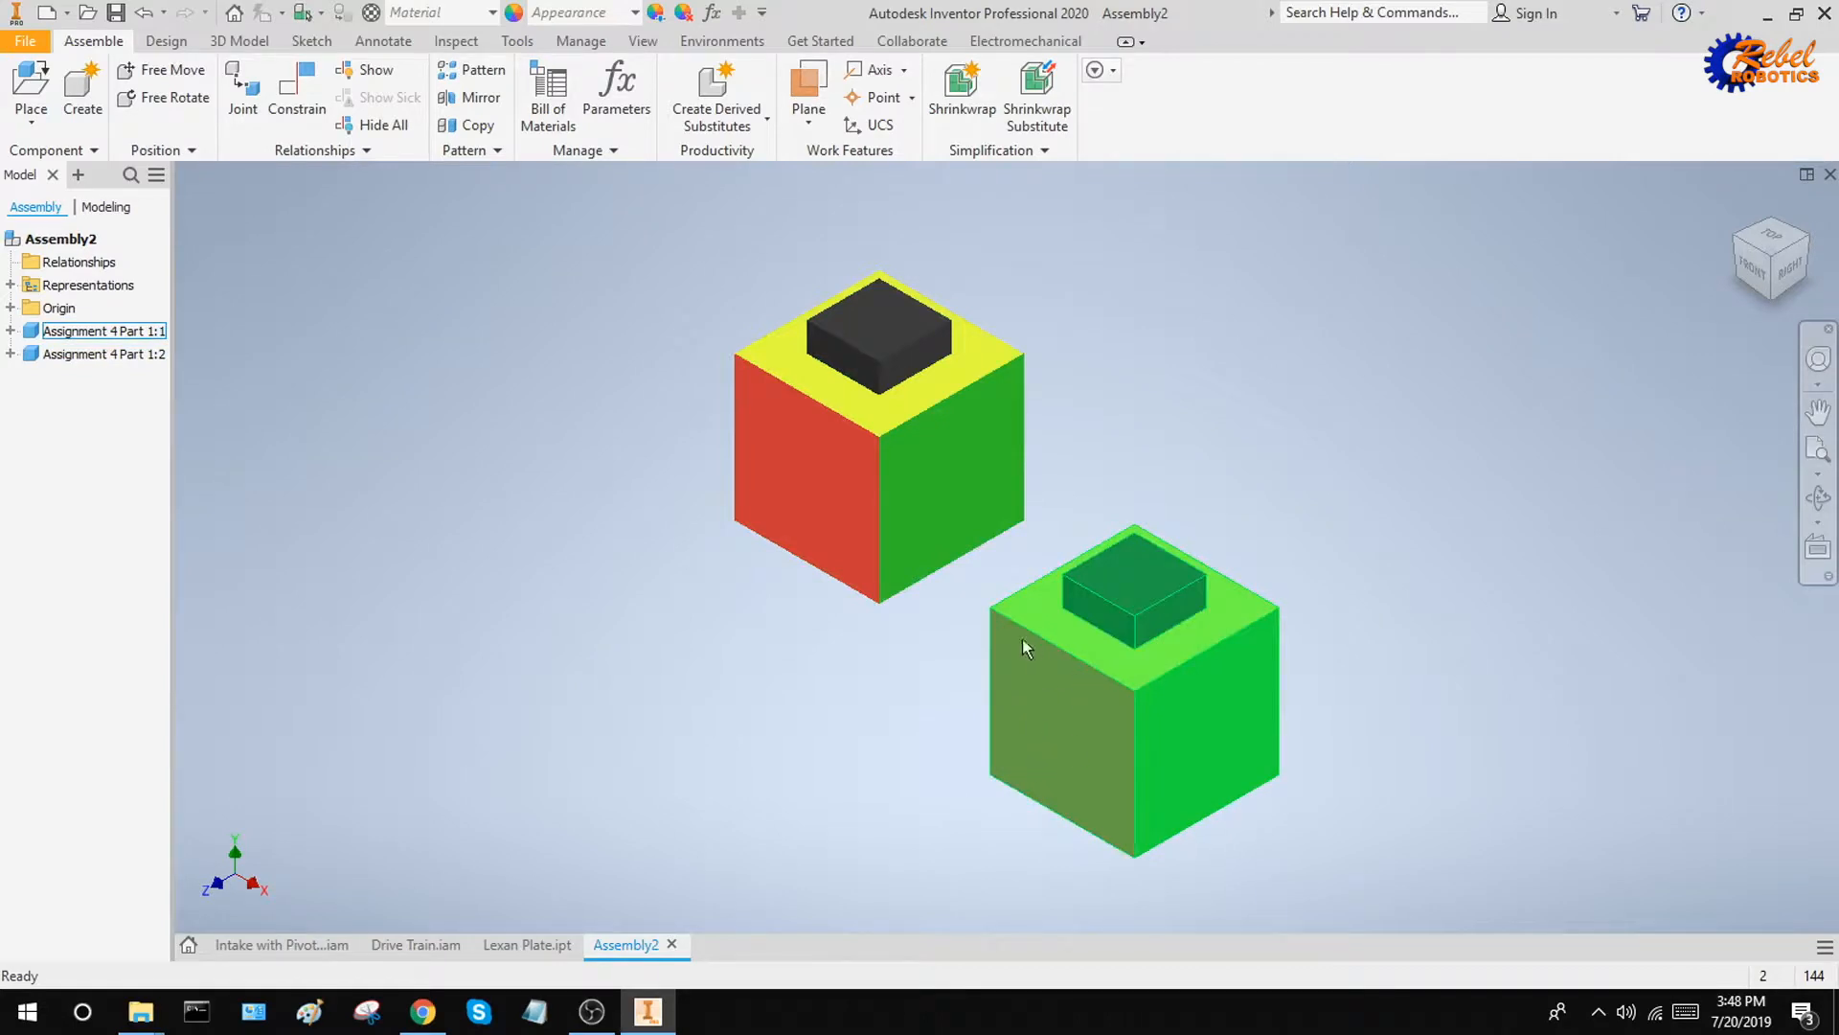
click(316, 88)
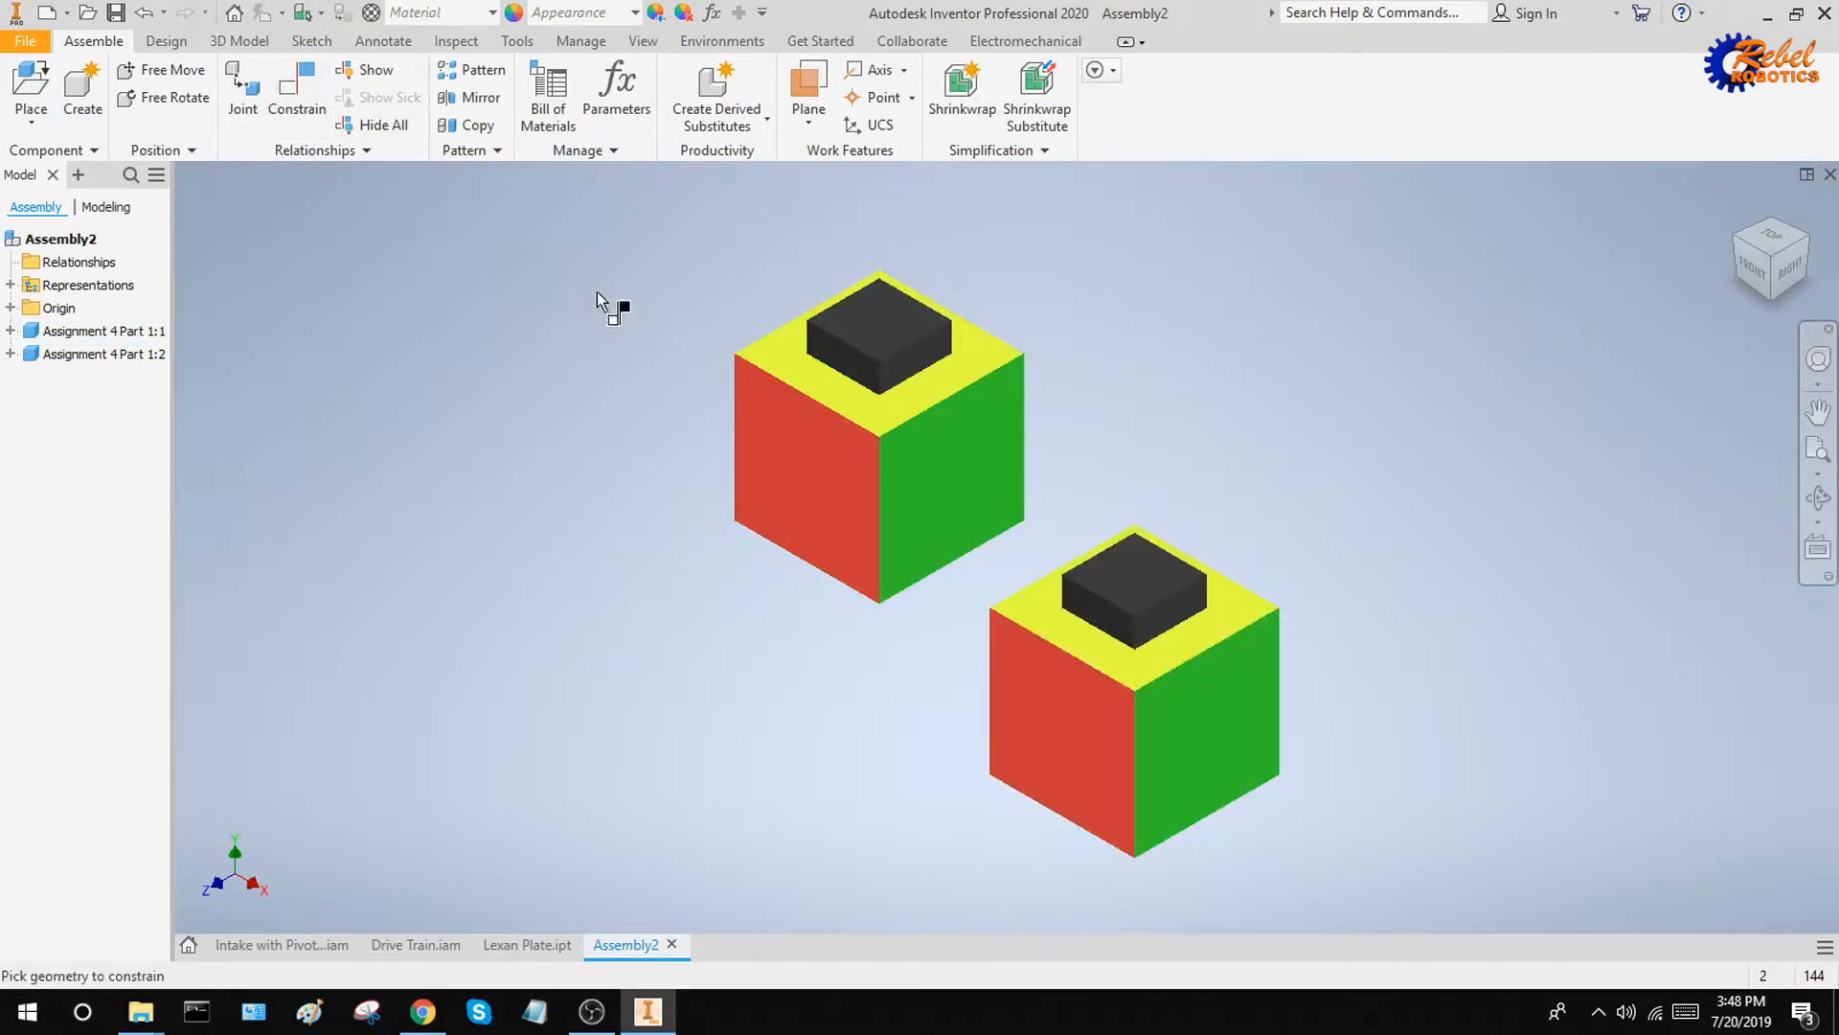
click(783, 464)
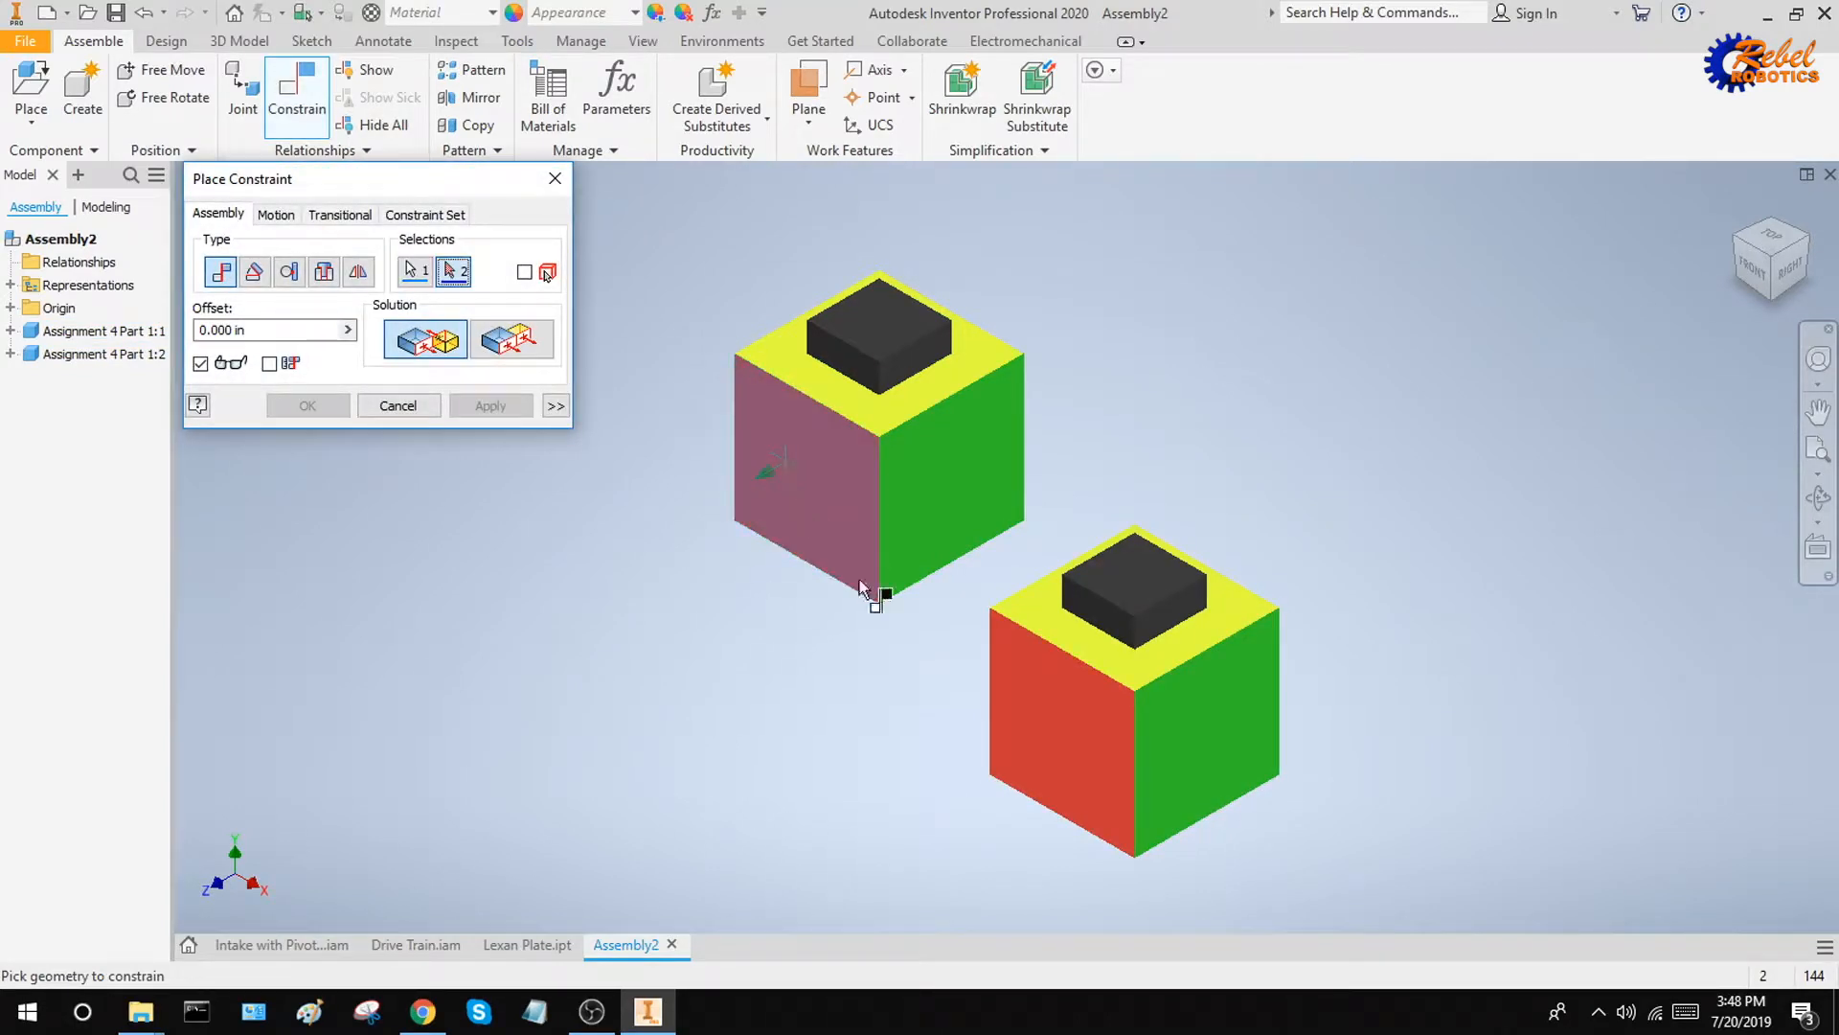
click(1063, 736)
shift+middle_drag(1383, 686, 1299, 679)
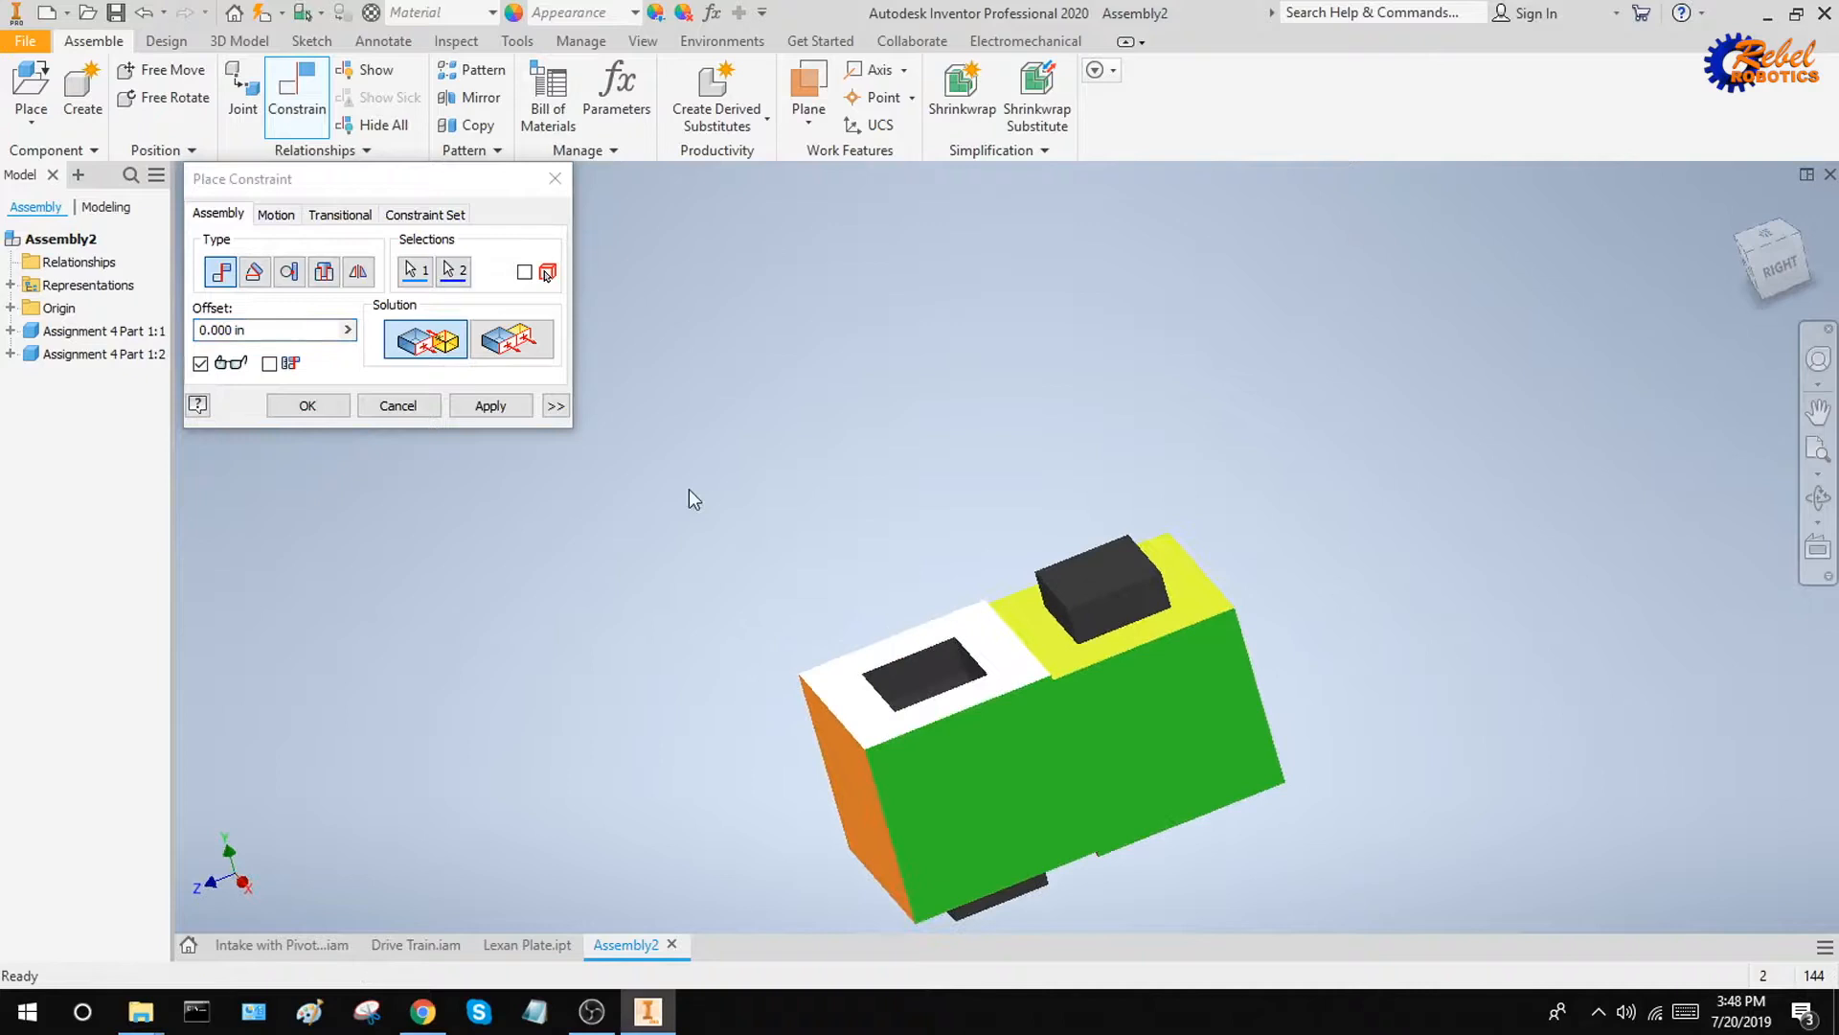
click(482, 402)
Close the constraint command and move the mated cube around to examine its remaining freedom of movement
shift+middle_drag(958, 538, 1009, 592)
key(Escape)
drag(970, 717, 799, 522)
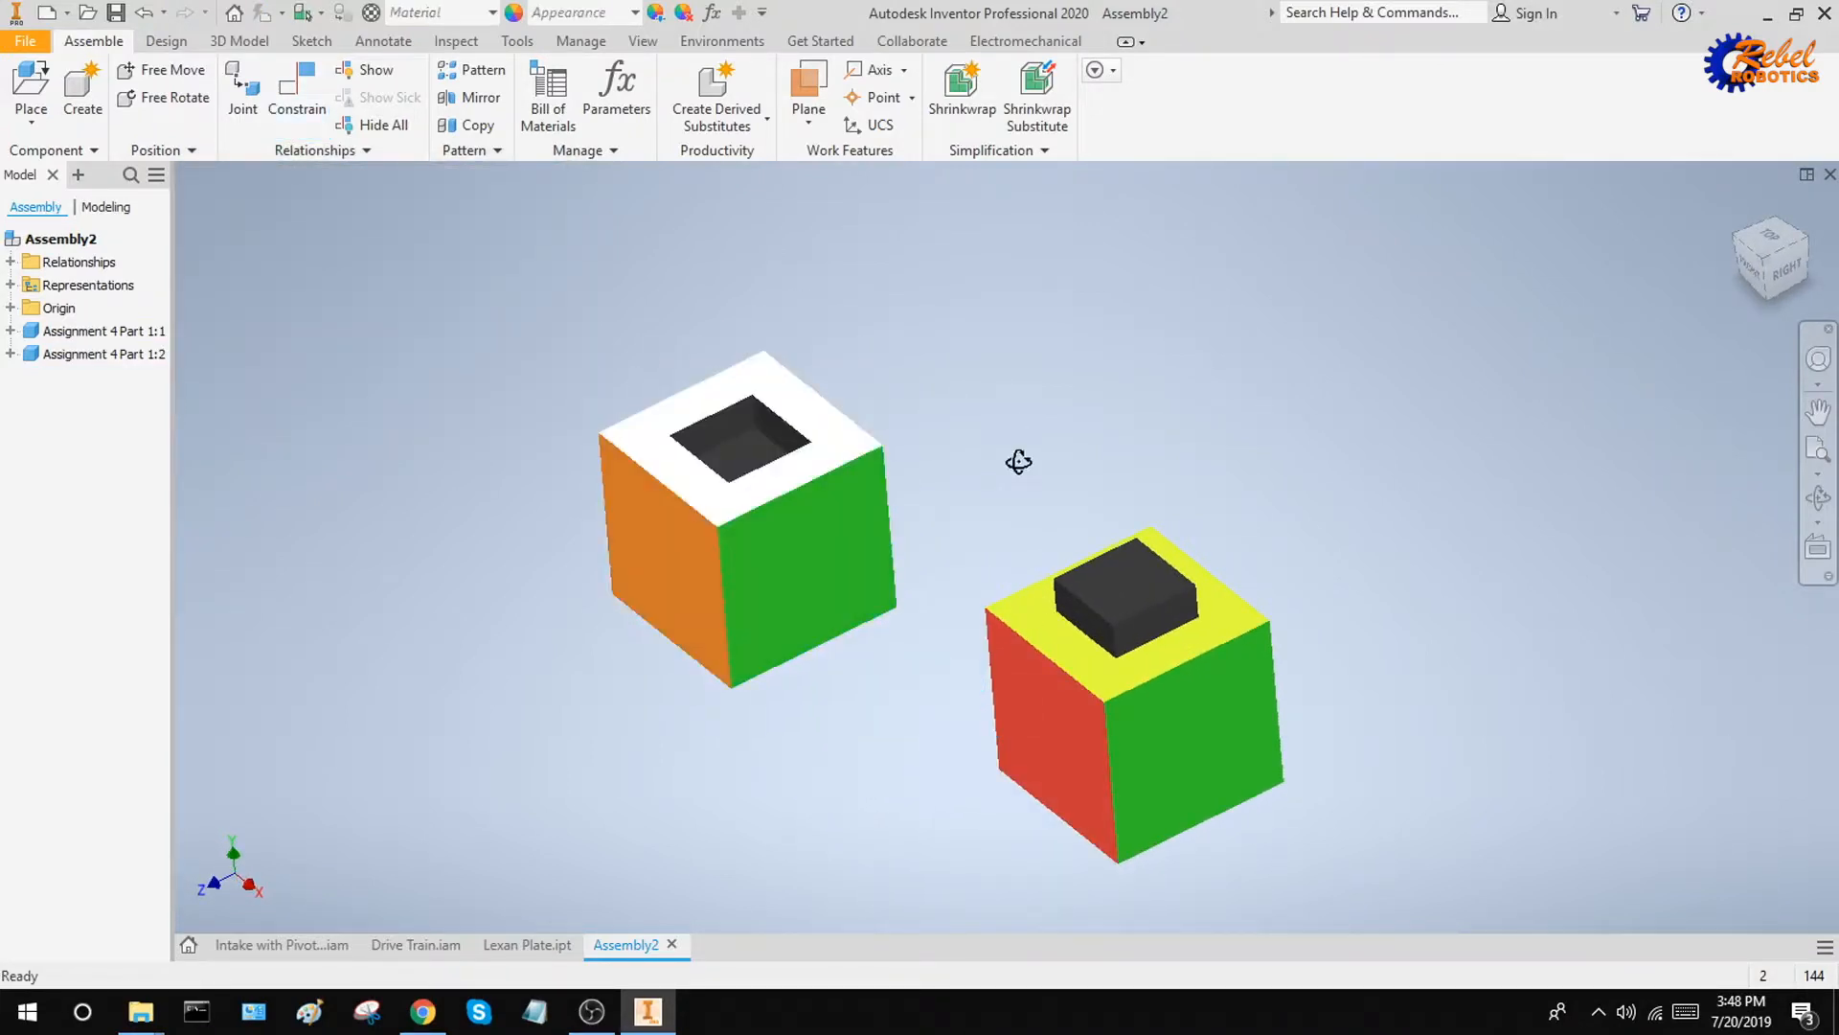
shift+middle_drag(1018, 462, 988, 422)
drag(854, 544, 883, 571)
Undo the cube movements and the red-face mate
key(ctrl+z)
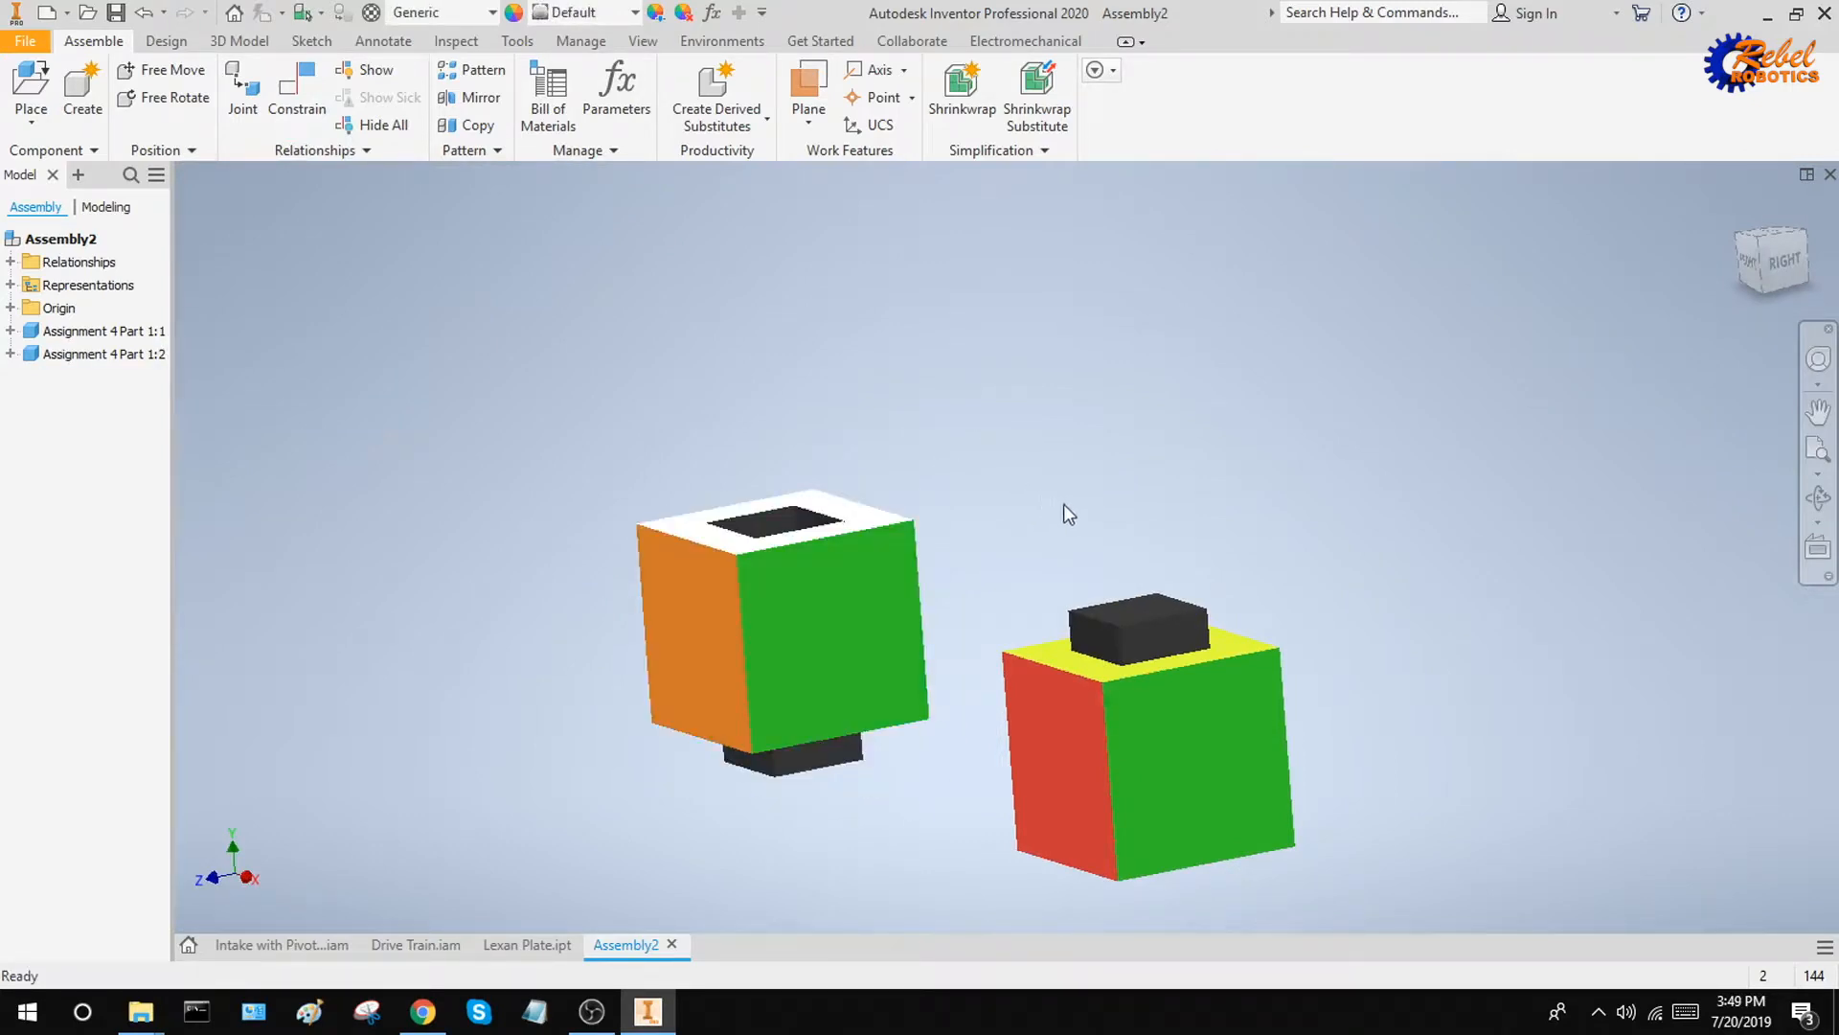
shift+middle_drag(1064, 504, 1056, 480)
key(ctrl+z)
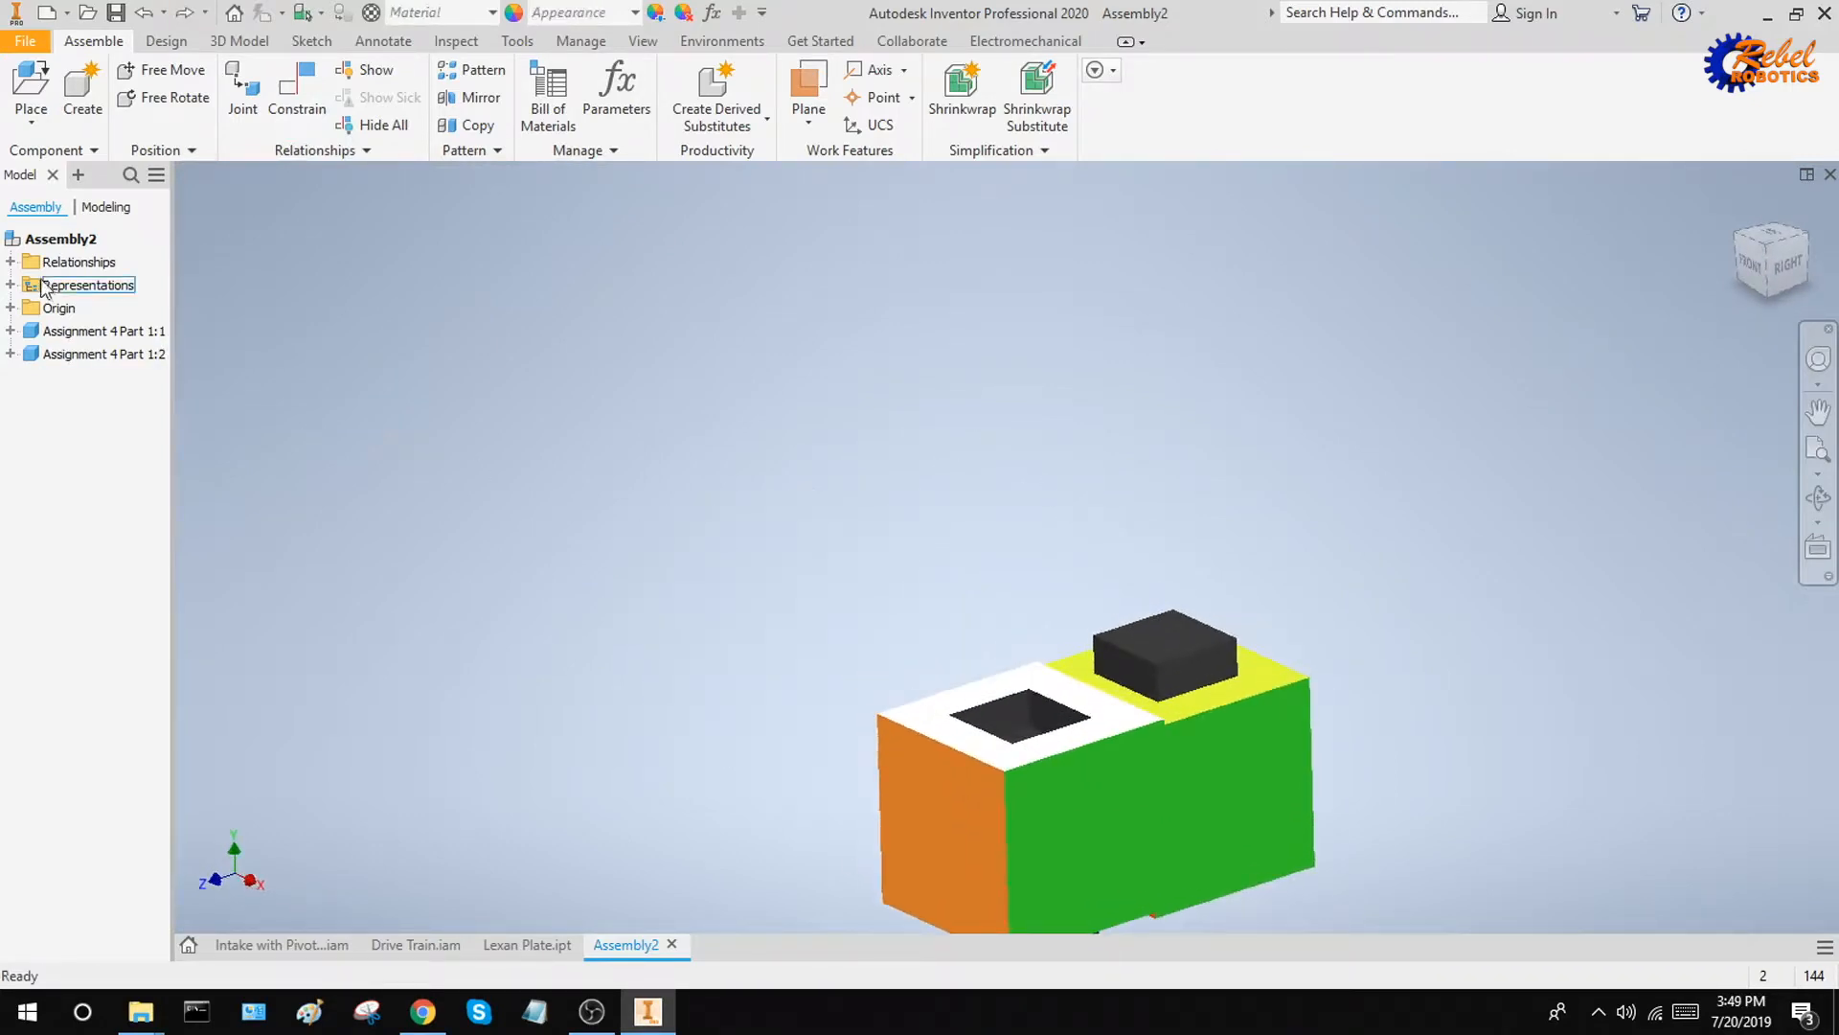
key(ctrl+y)
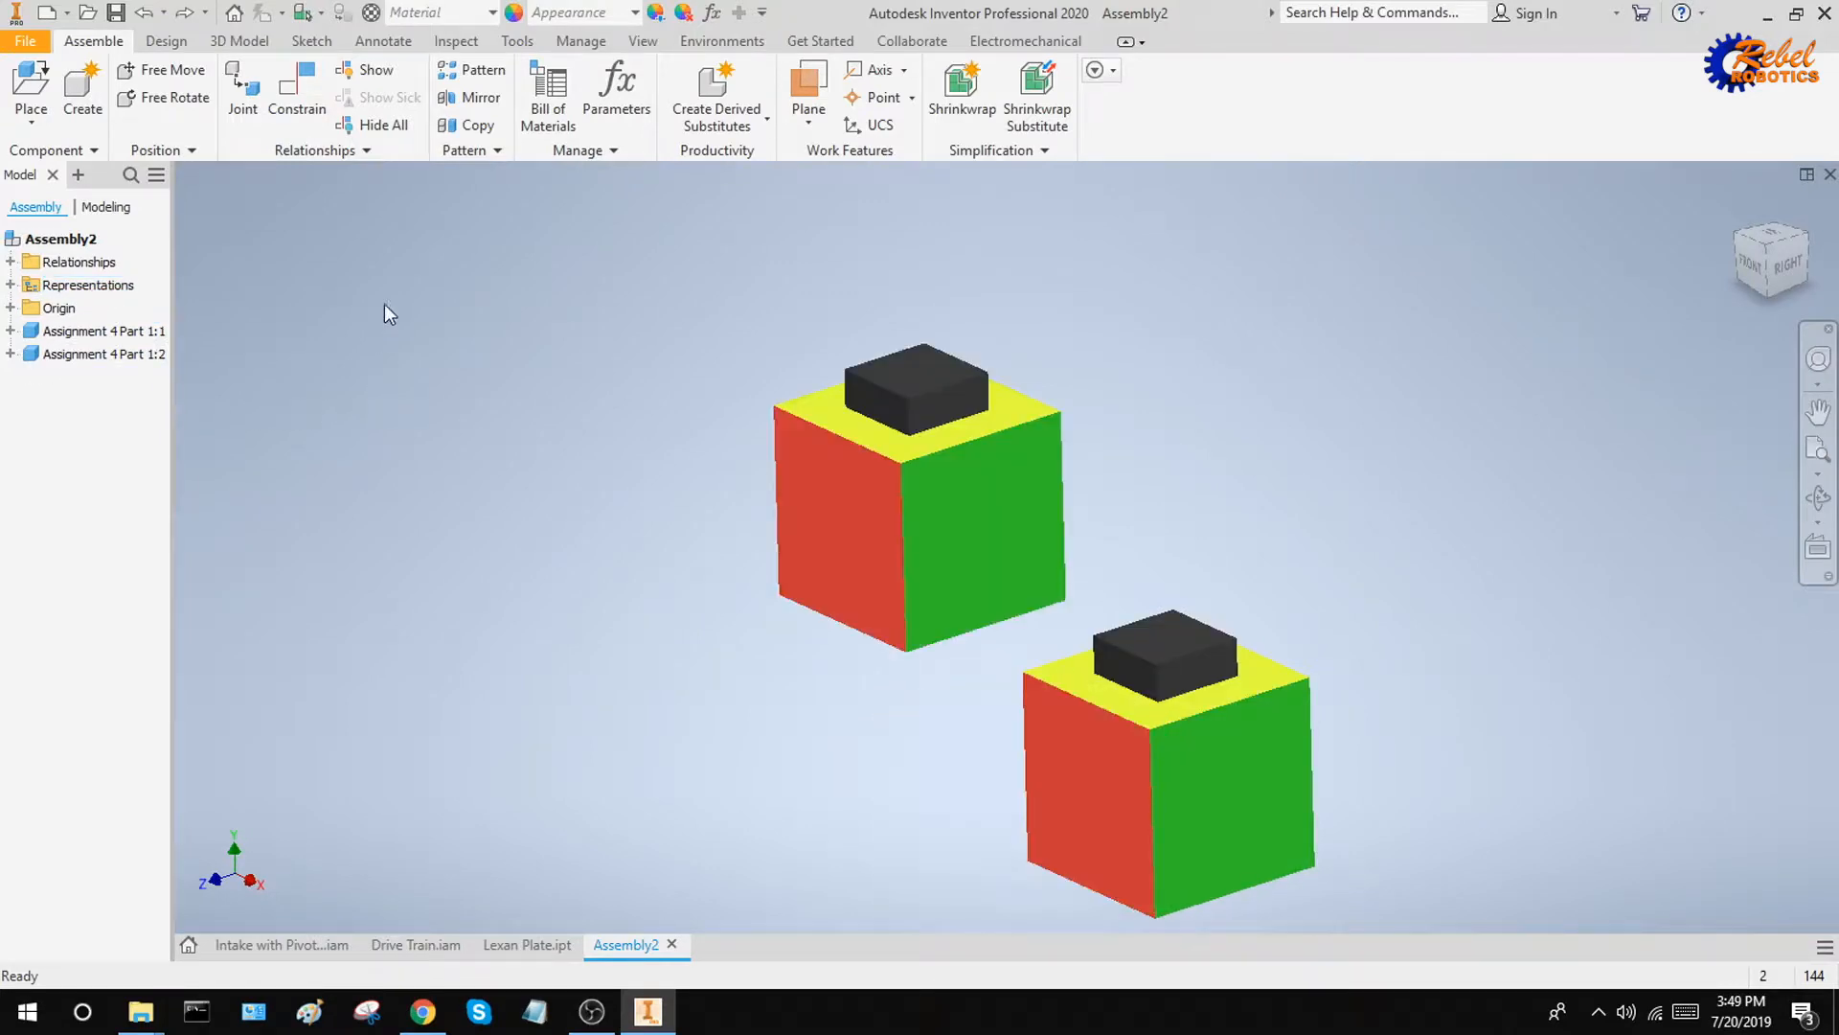
Mate a top edge of the first cube's black block to a top edge of the second's with a 0.000 in offset and apply it
click(304, 92)
scroll(962, 398, down, 5)
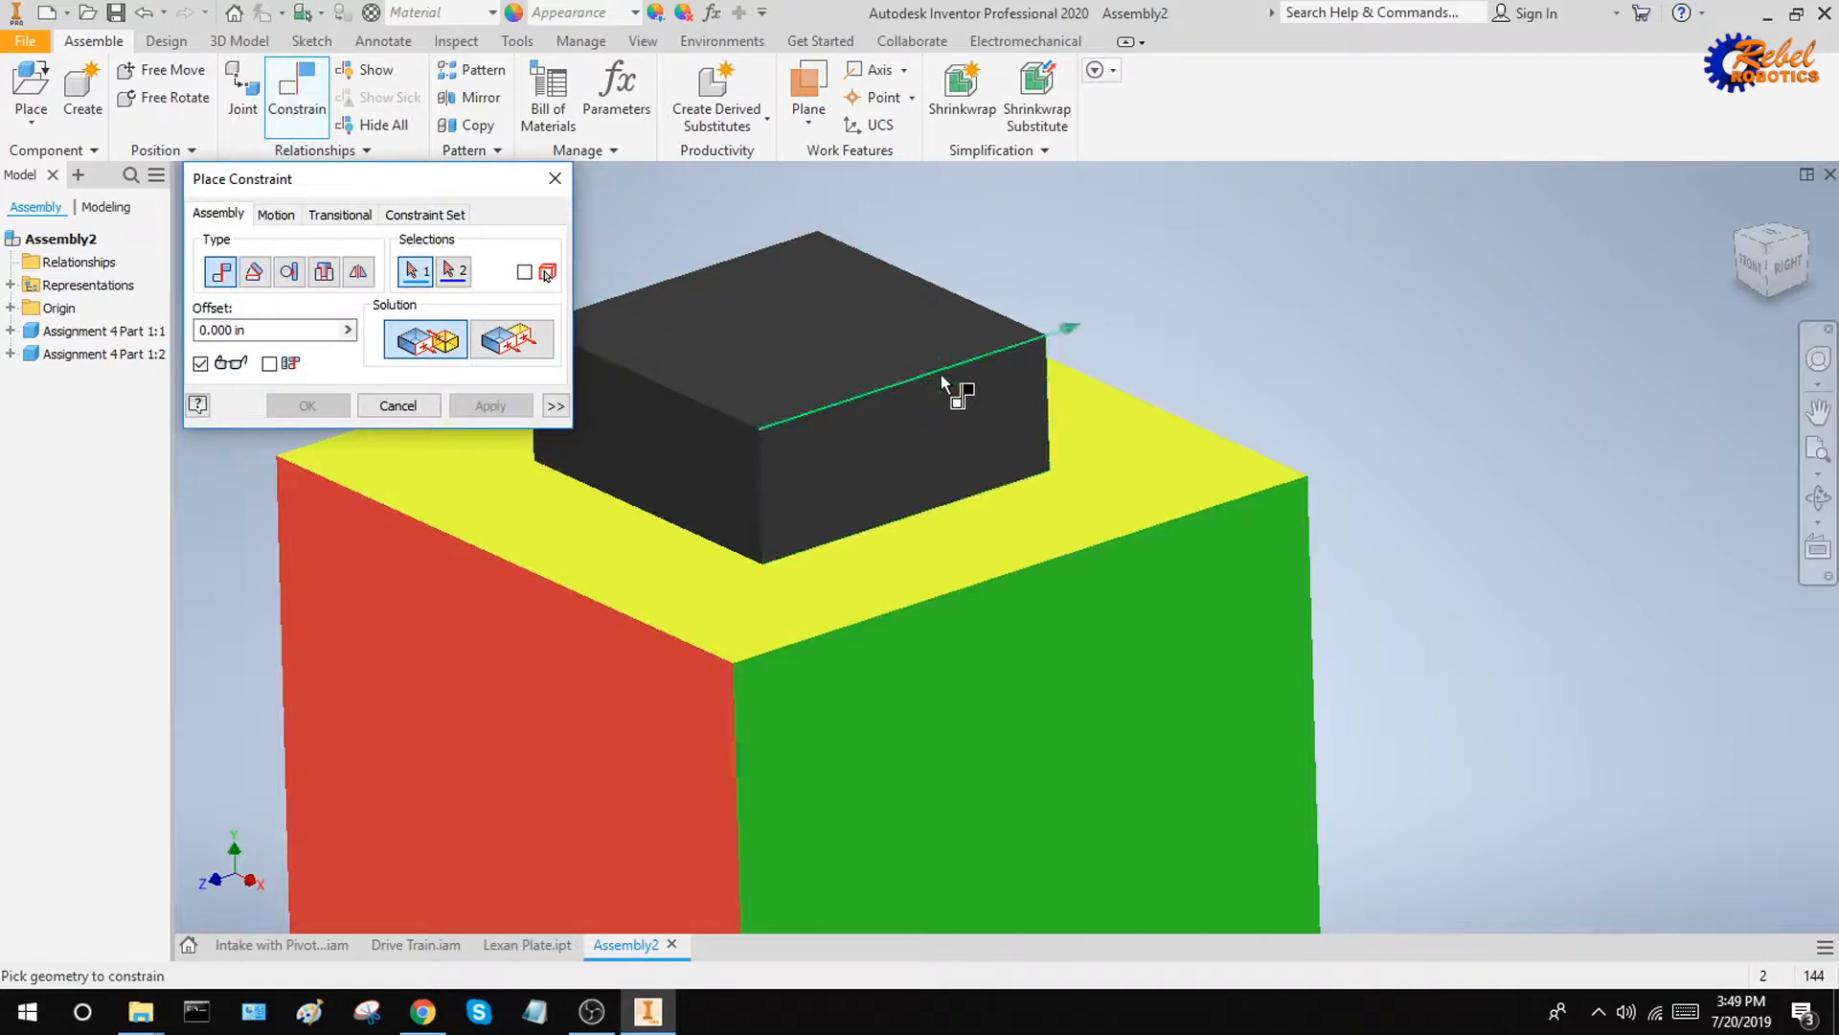
click(952, 388)
scroll(1228, 429, up, 5)
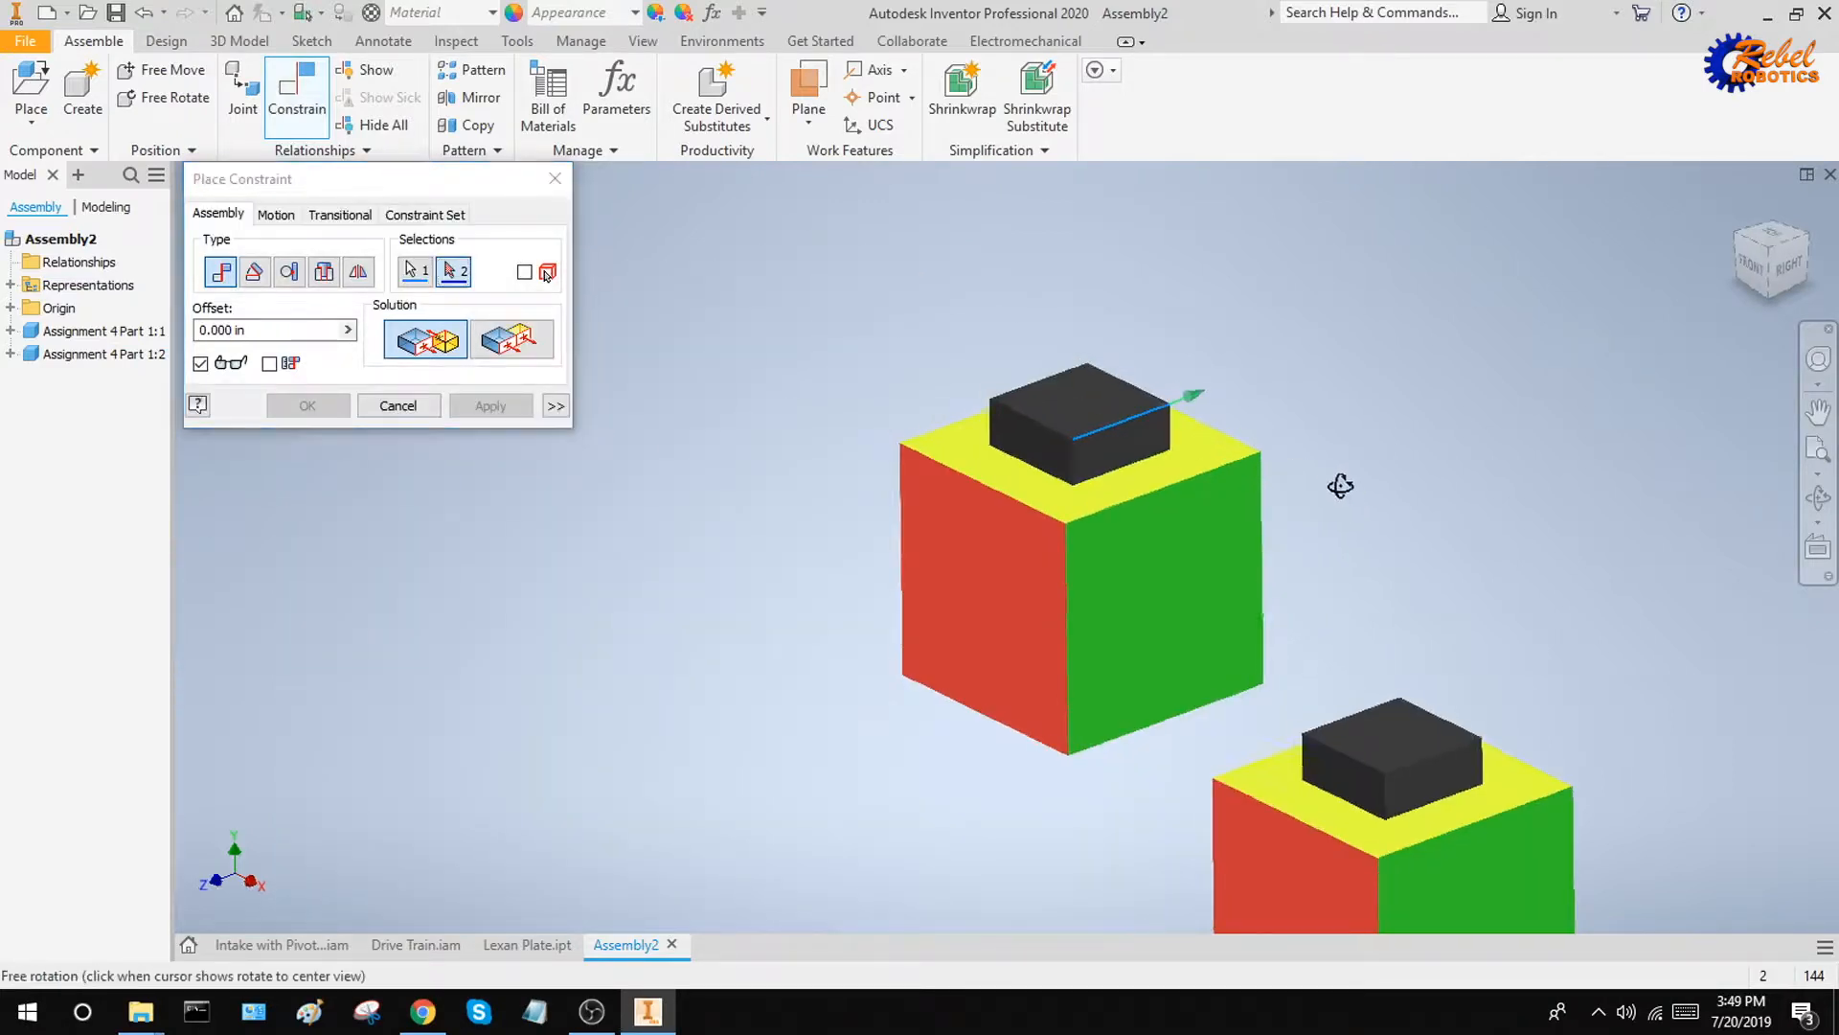
scroll(1388, 709, down, 5)
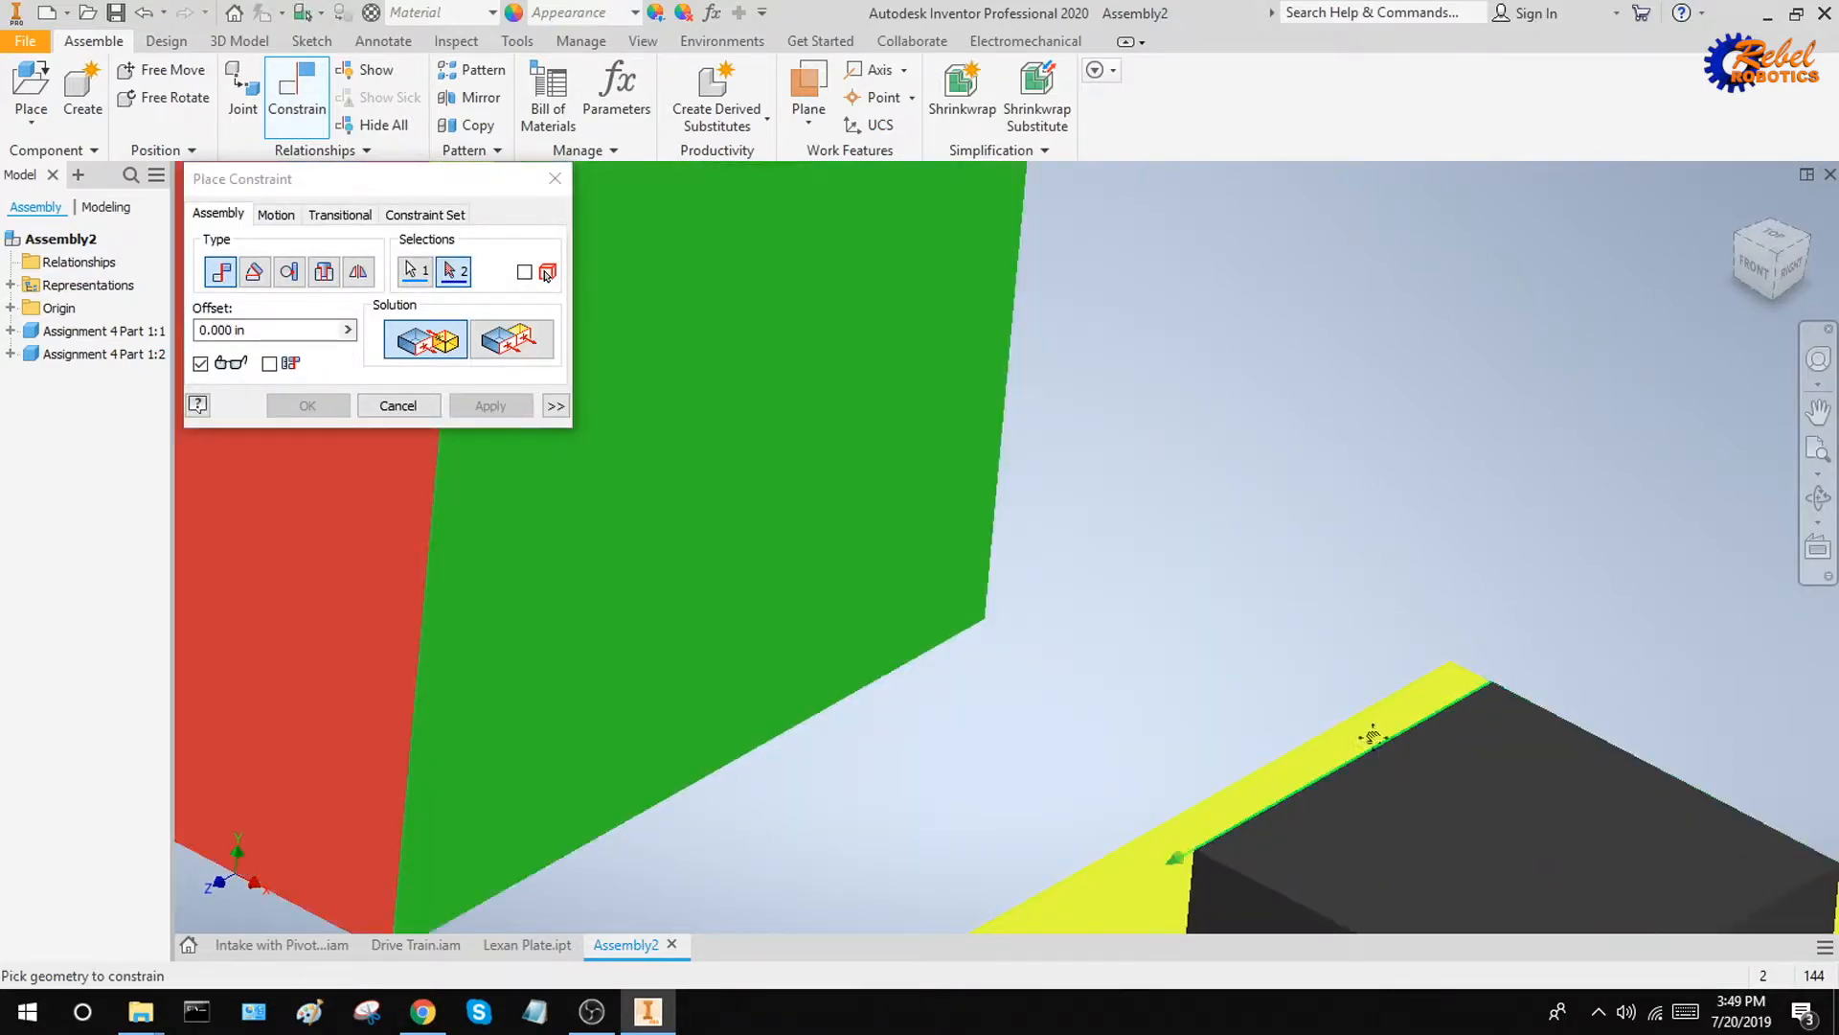
scroll(1370, 733, up, 5)
scroll(1224, 525, up, 2)
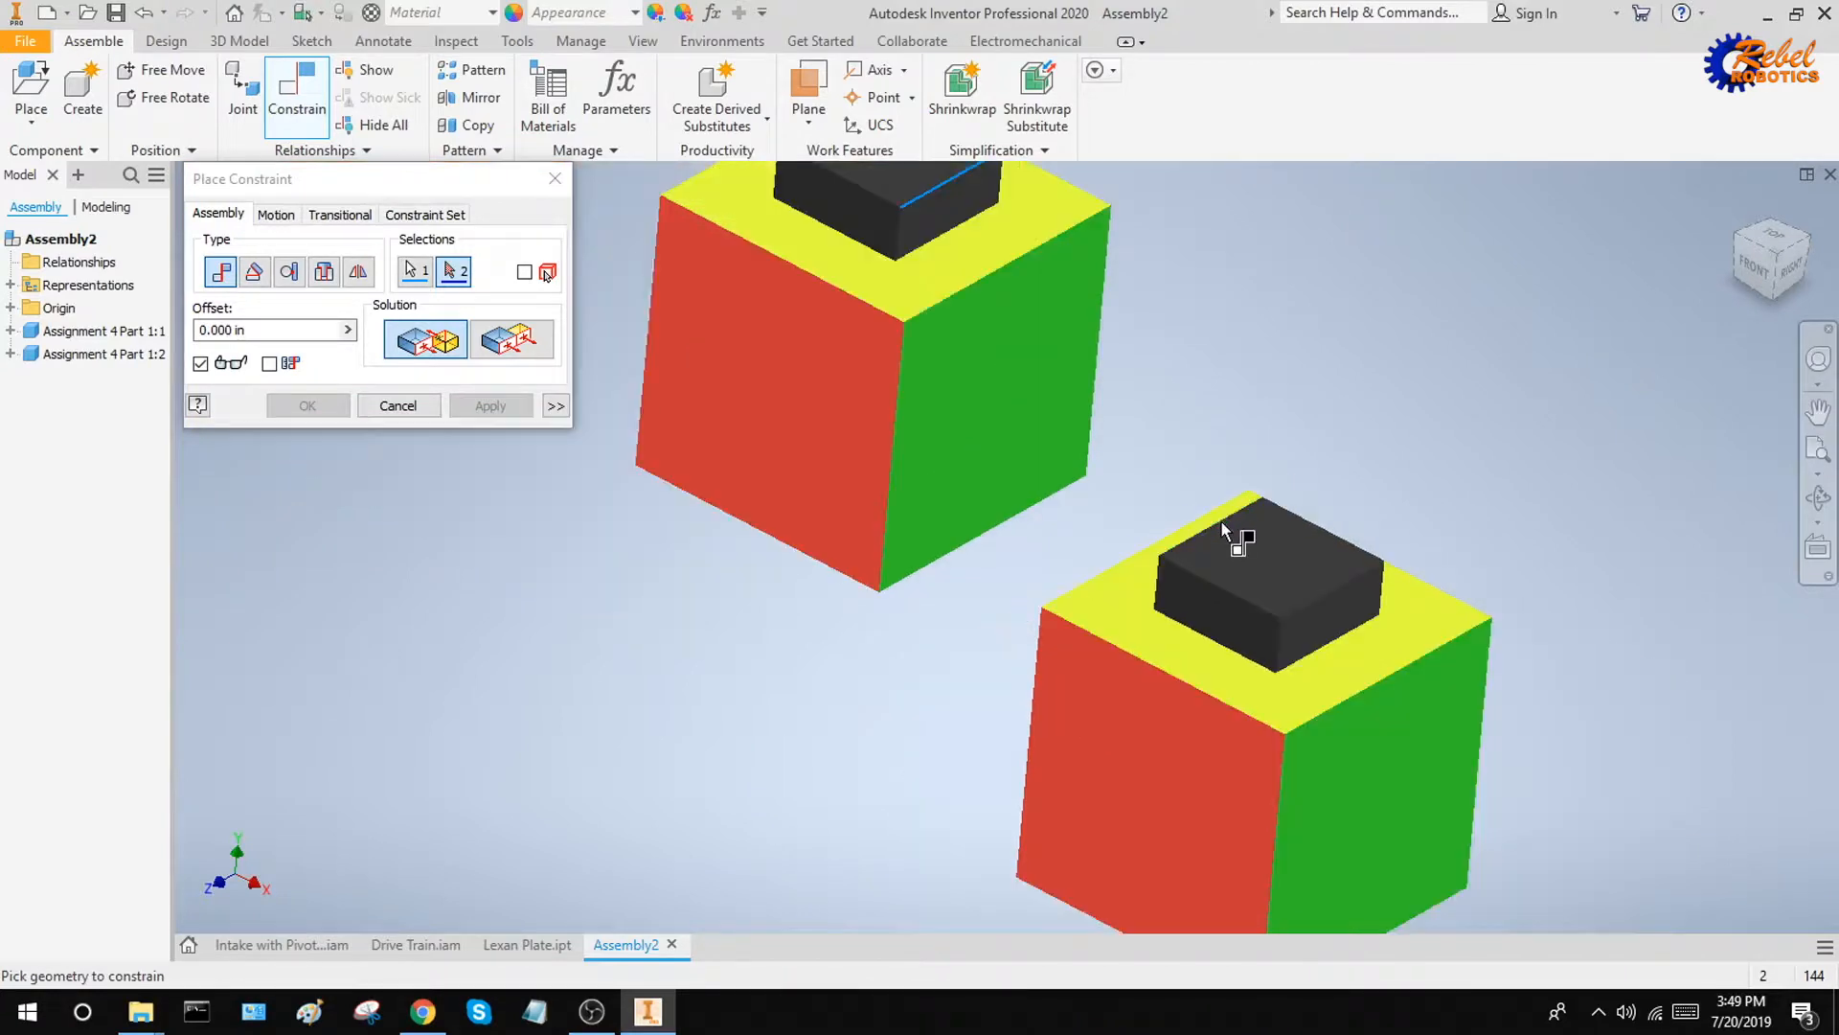
scroll(1224, 525, down, 3)
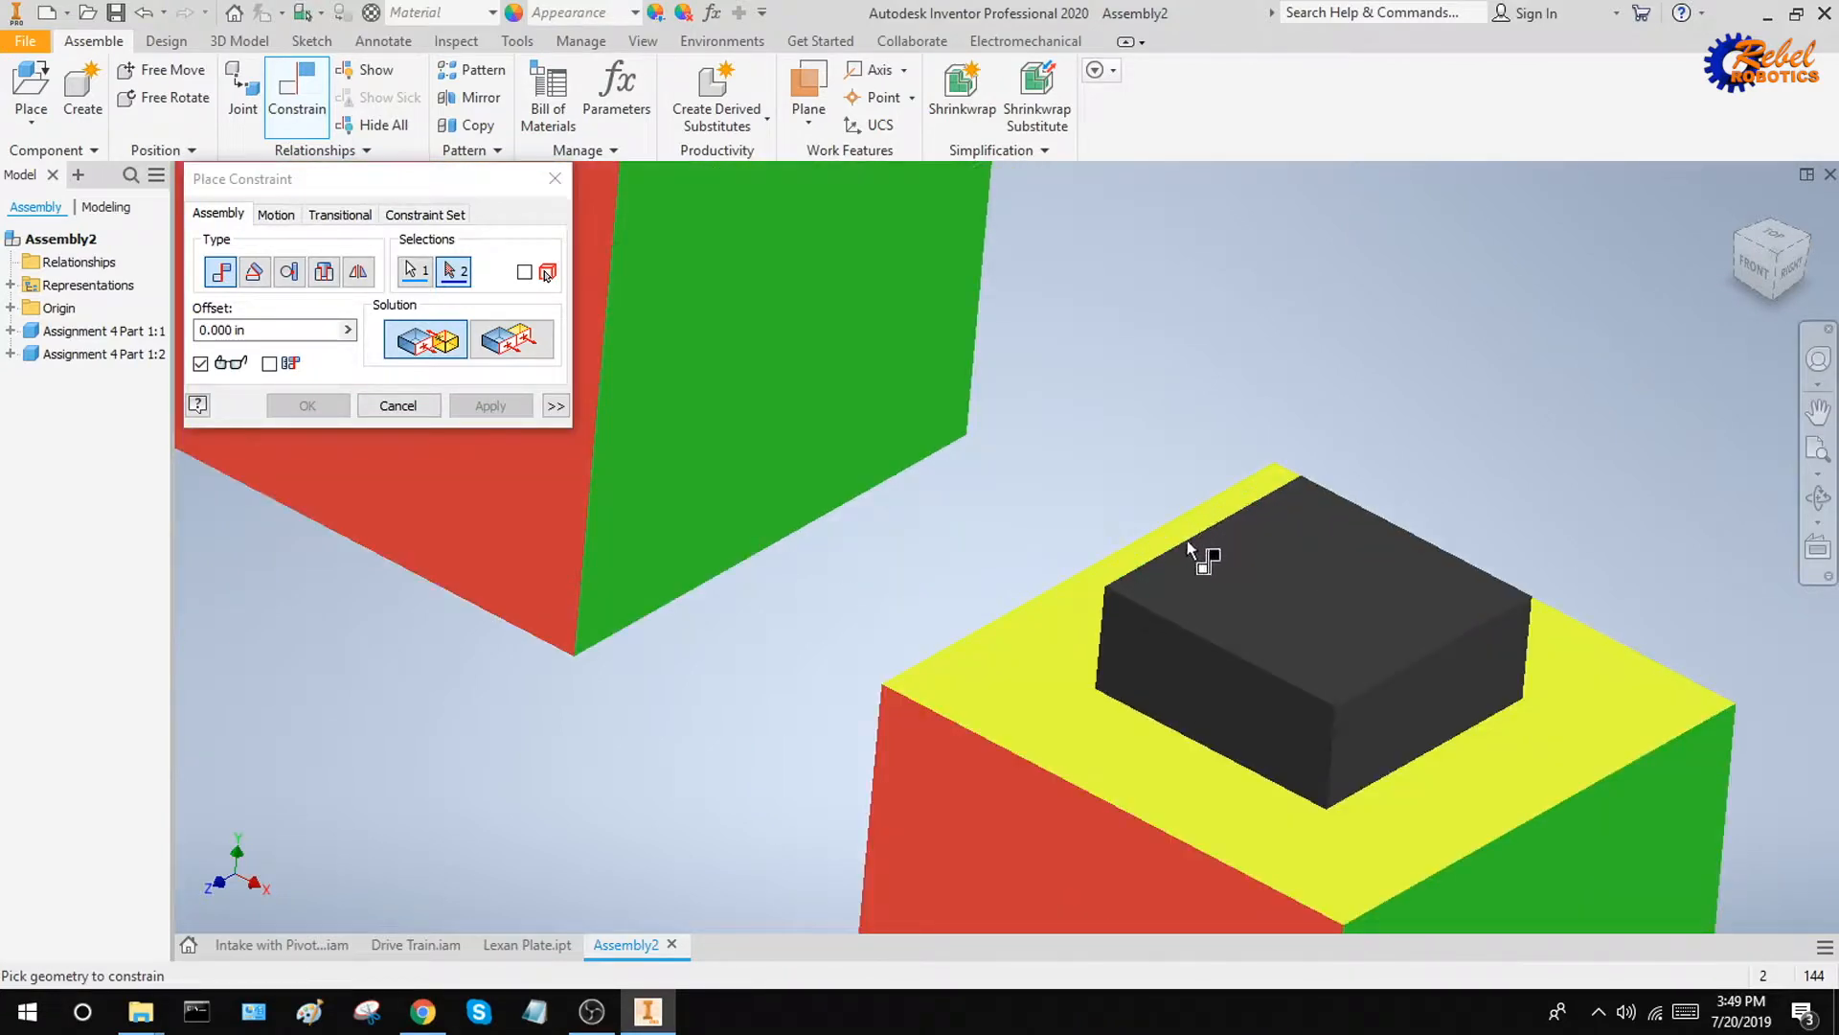
click(1128, 574)
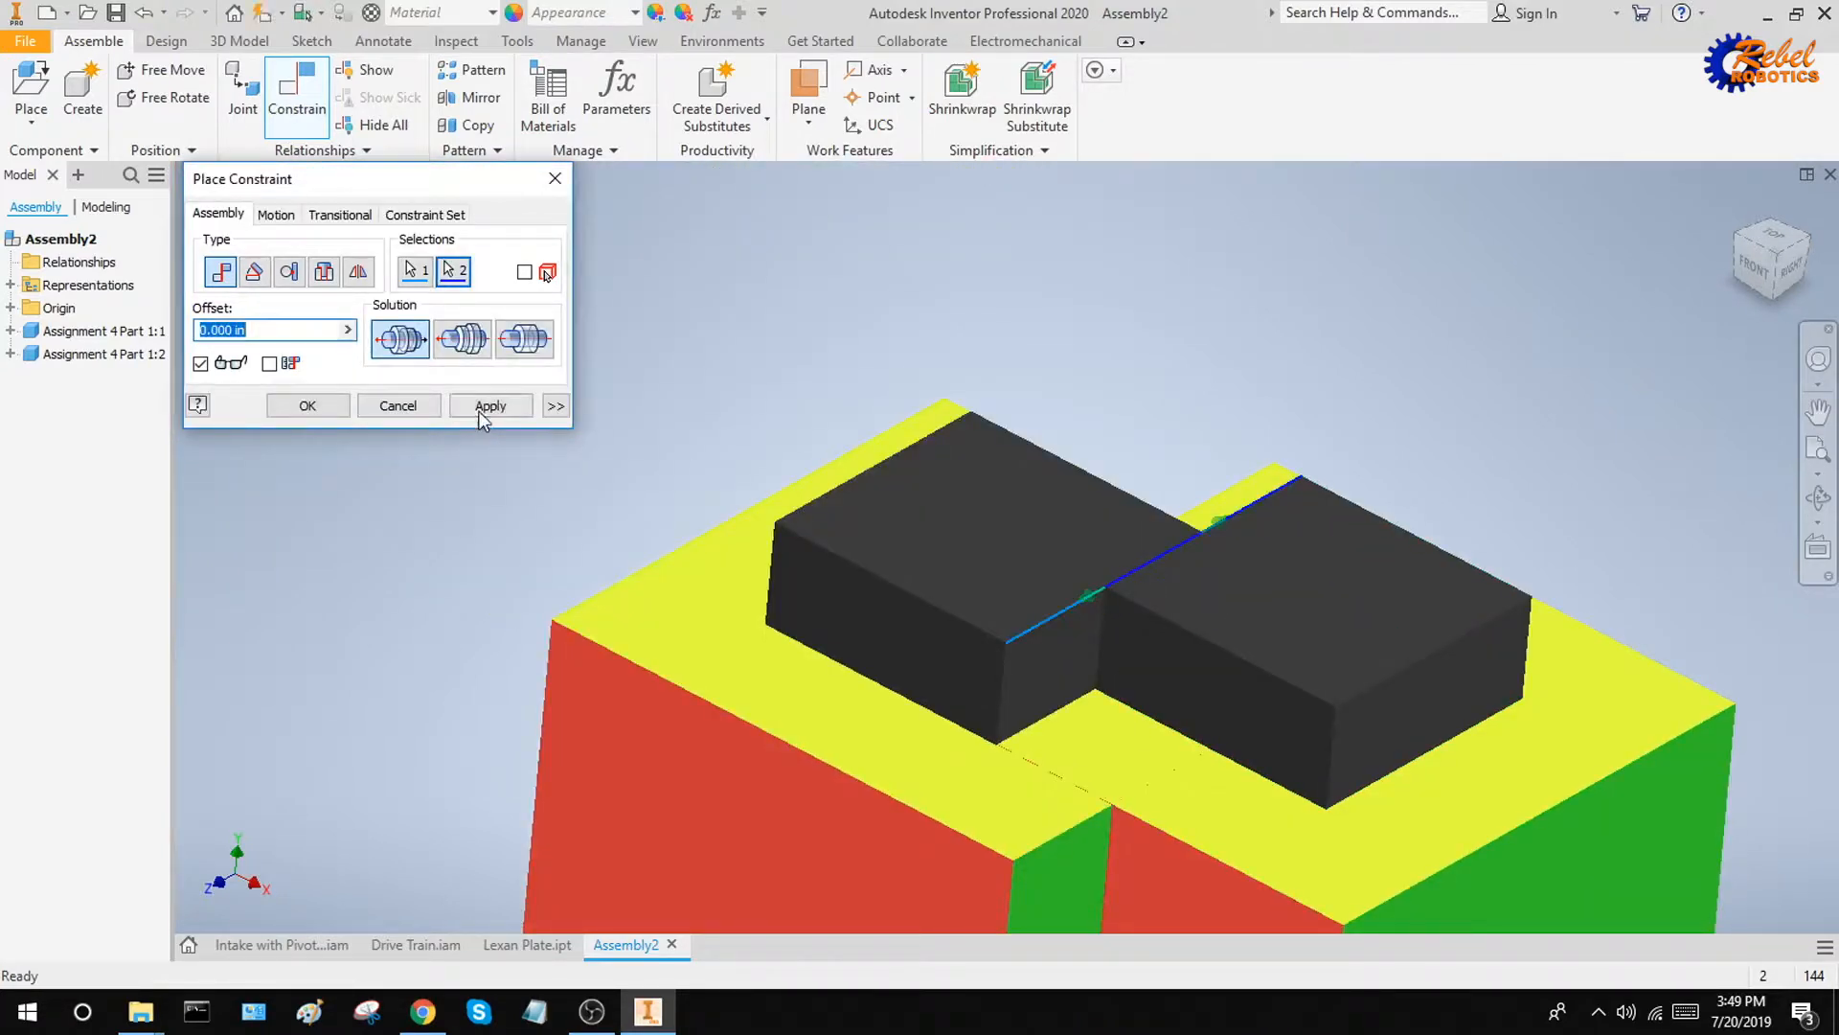
click(479, 413)
Move the edge-mated cube around to examine how it slides and hinges along the shared edge
scroll(647, 470, up, 3)
drag(720, 559, 615, 193)
drag(789, 450, 765, 614)
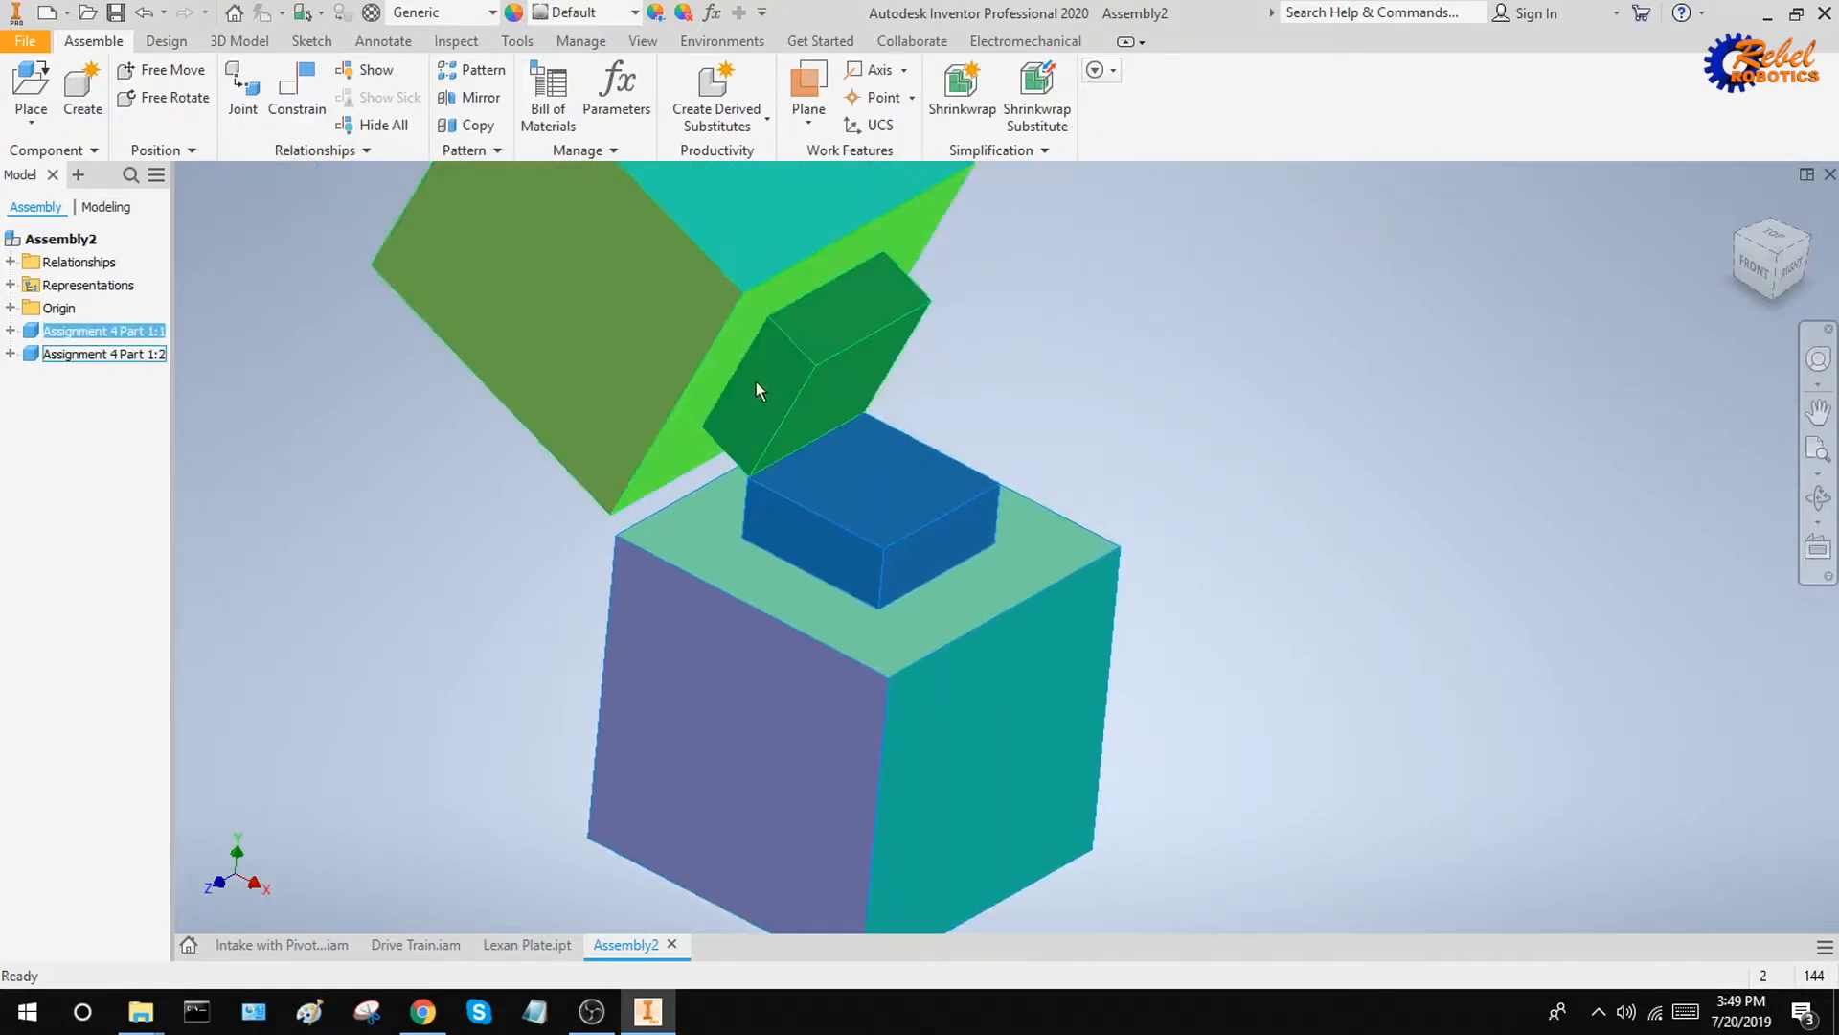
drag(756, 381, 824, 396)
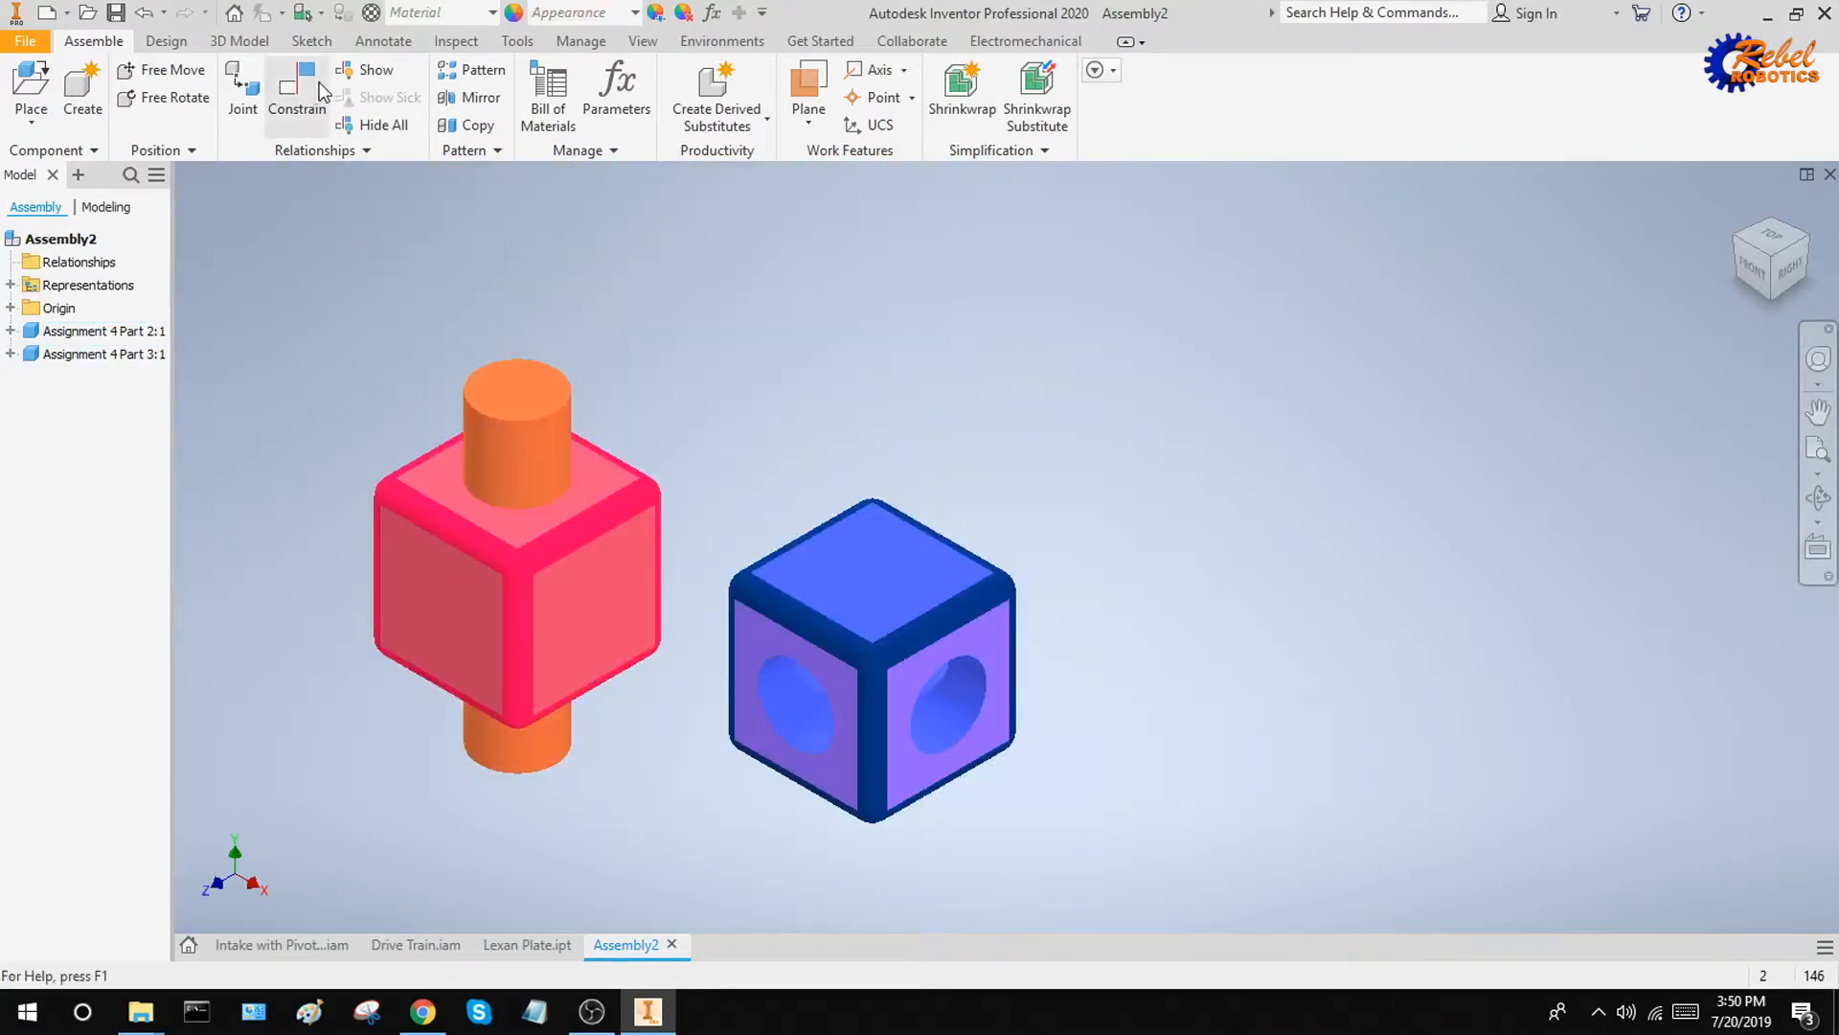
Mate the orange shaft's axis to the axis of the blue cube's front hole, and move the shafted part to check the alignment
key(c)
middle_drag(698, 431, 817, 497)
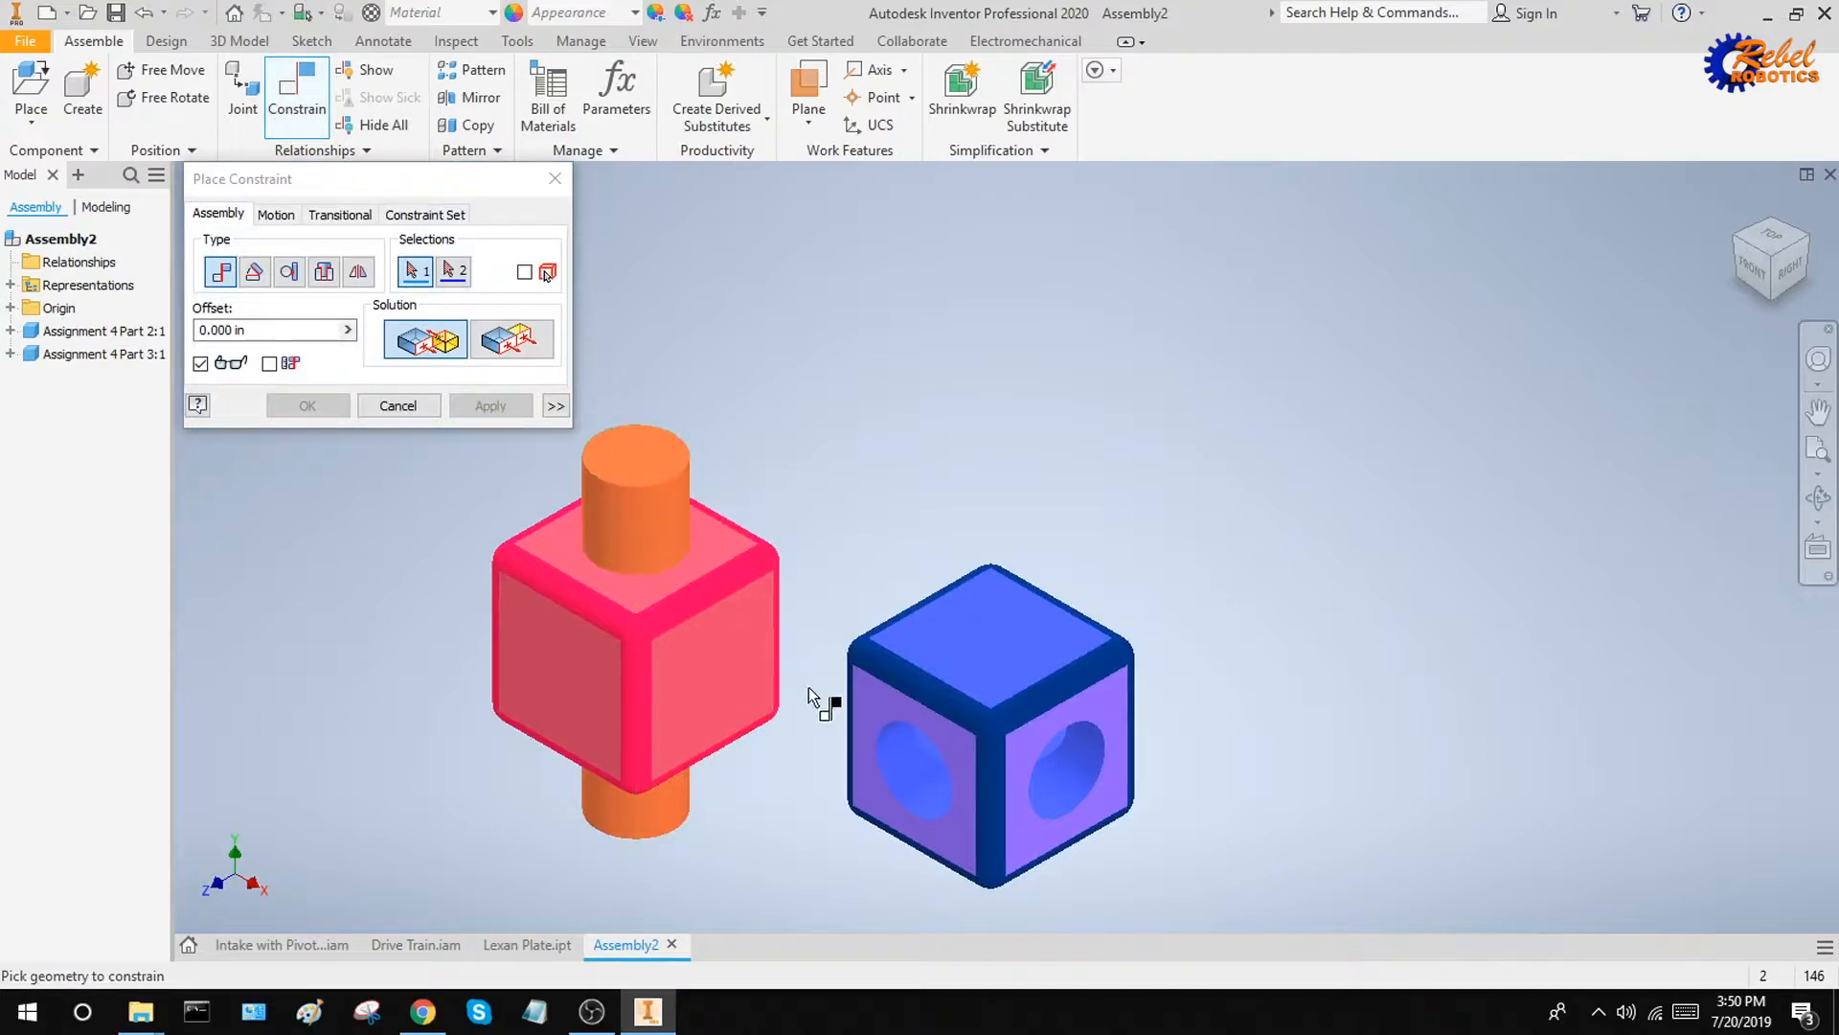
click(642, 527)
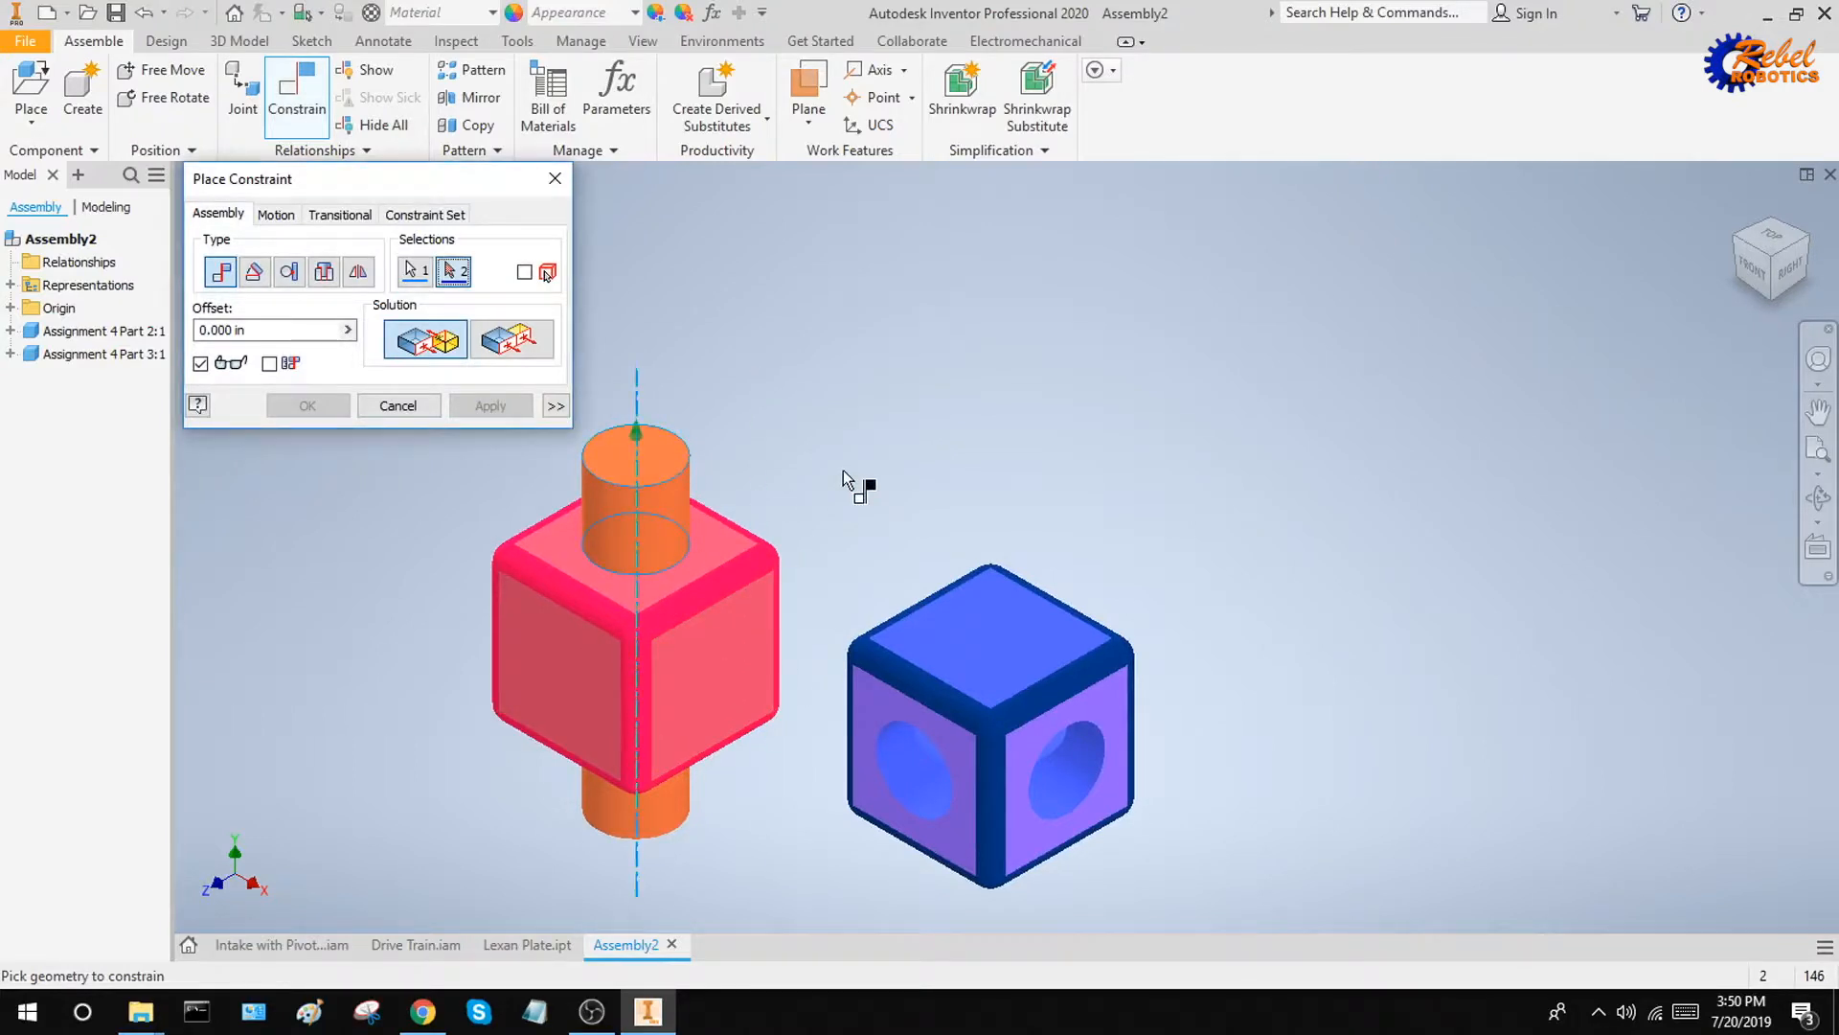
mouse_move(850, 484)
shift+middle_down()
mouse_move(792, 451)
mouse_move(849, 479)
shift+middle_up()
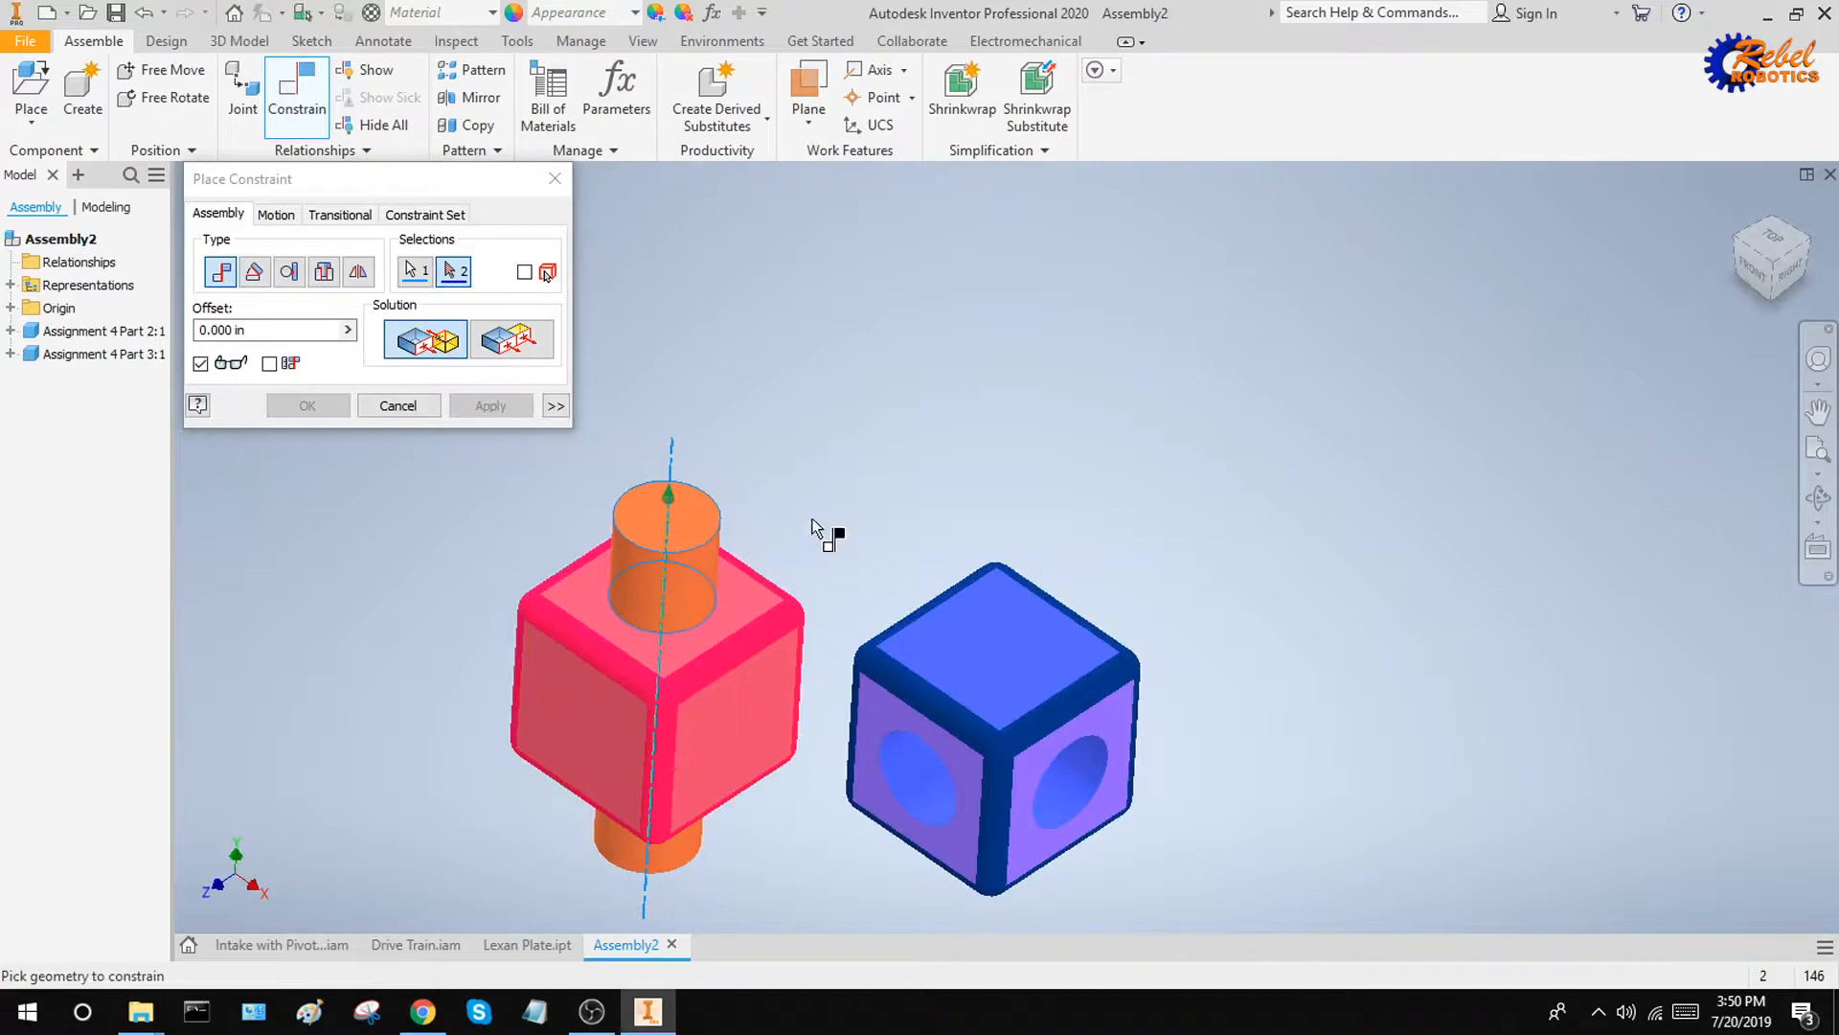
scroll(924, 522, up, 5)
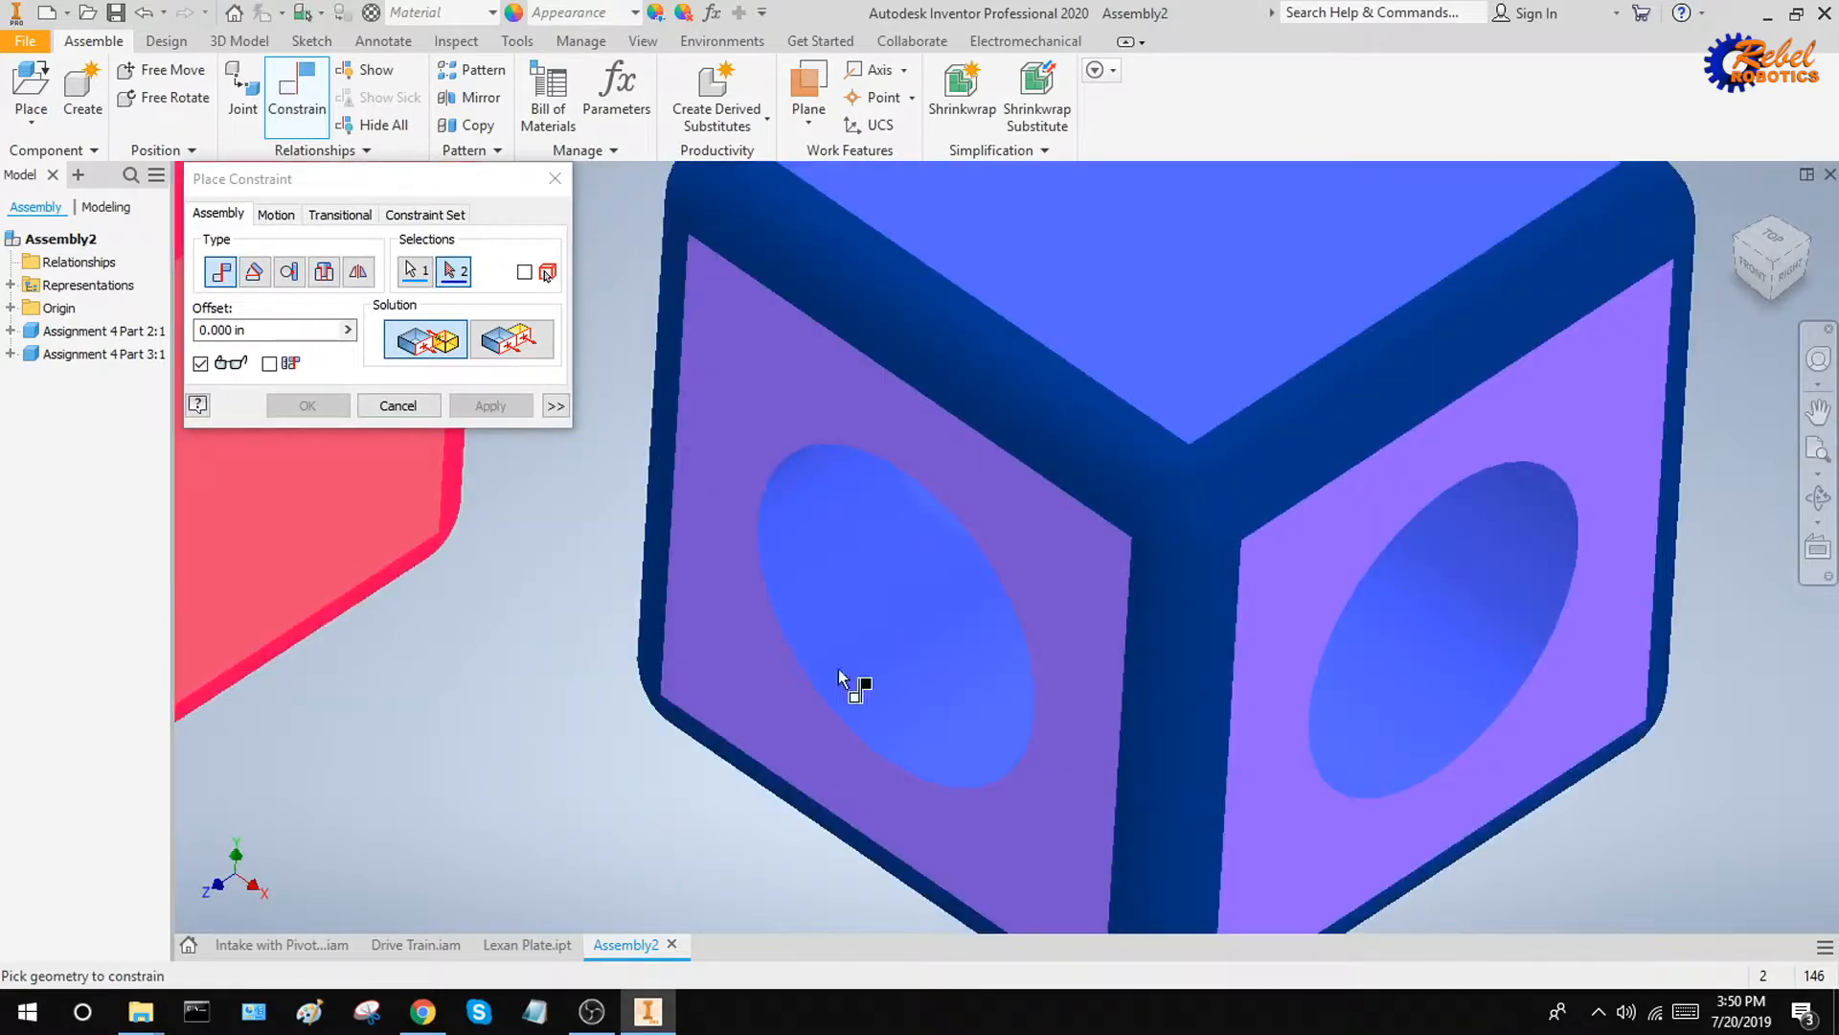
click(882, 599)
scroll(949, 575, down, 2)
shift+middle_drag(1019, 557, 947, 525)
shift+middle_drag(781, 422, 722, 487)
click(506, 410)
key(Escape)
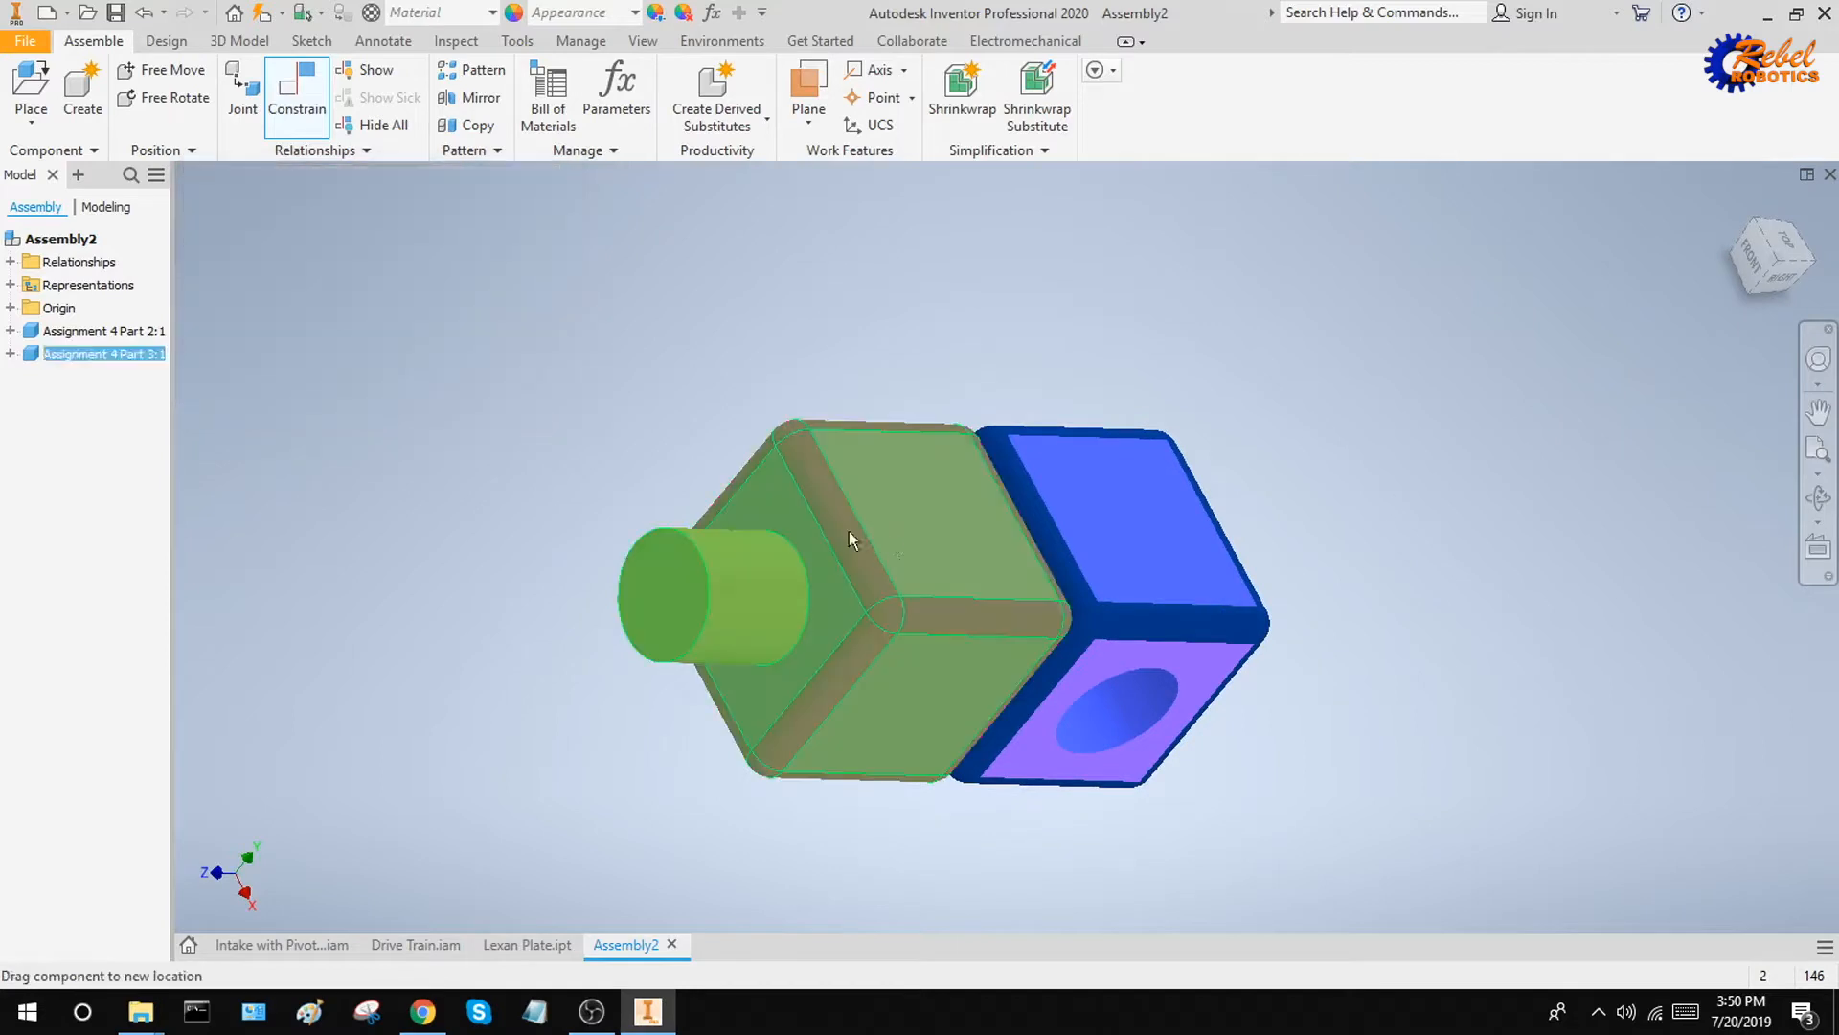
shift+middle_drag(849, 531, 535, 458)
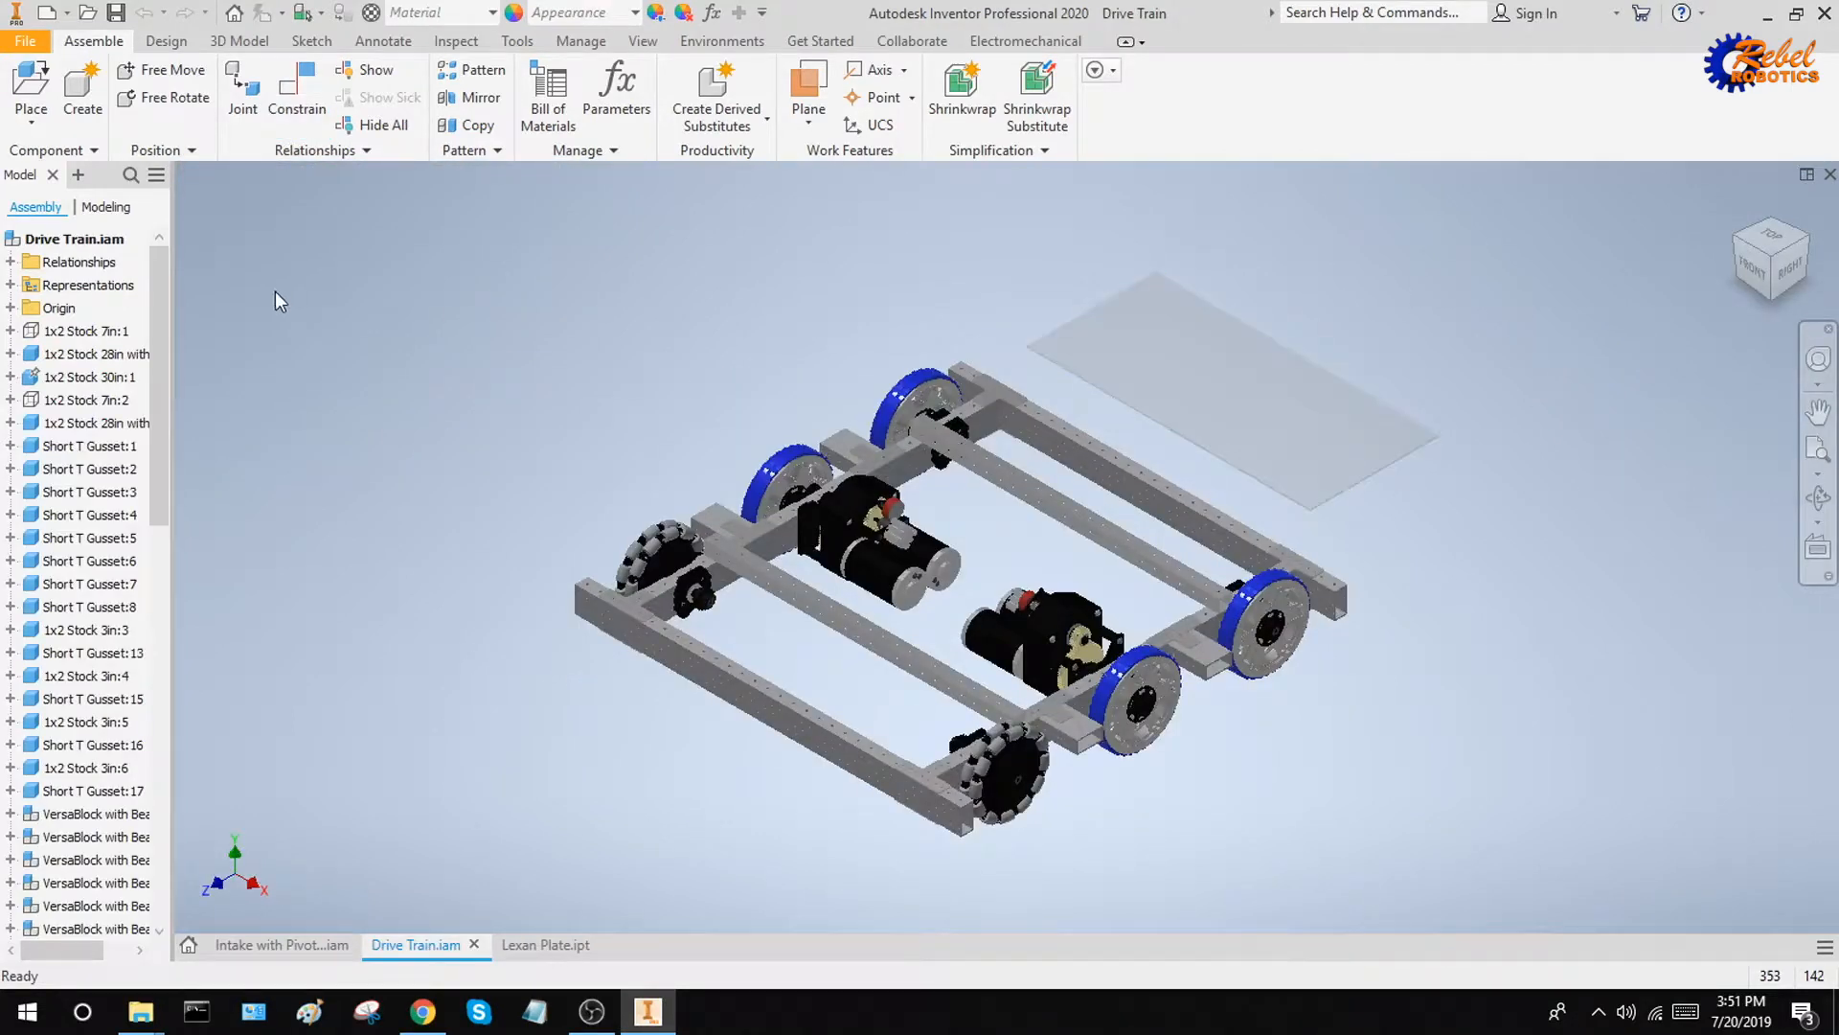
Mate the Lexan plate's lower long edge to the inner top edge of the crossbar near the omni wheels with a 0.000 in offset
click(1231, 393)
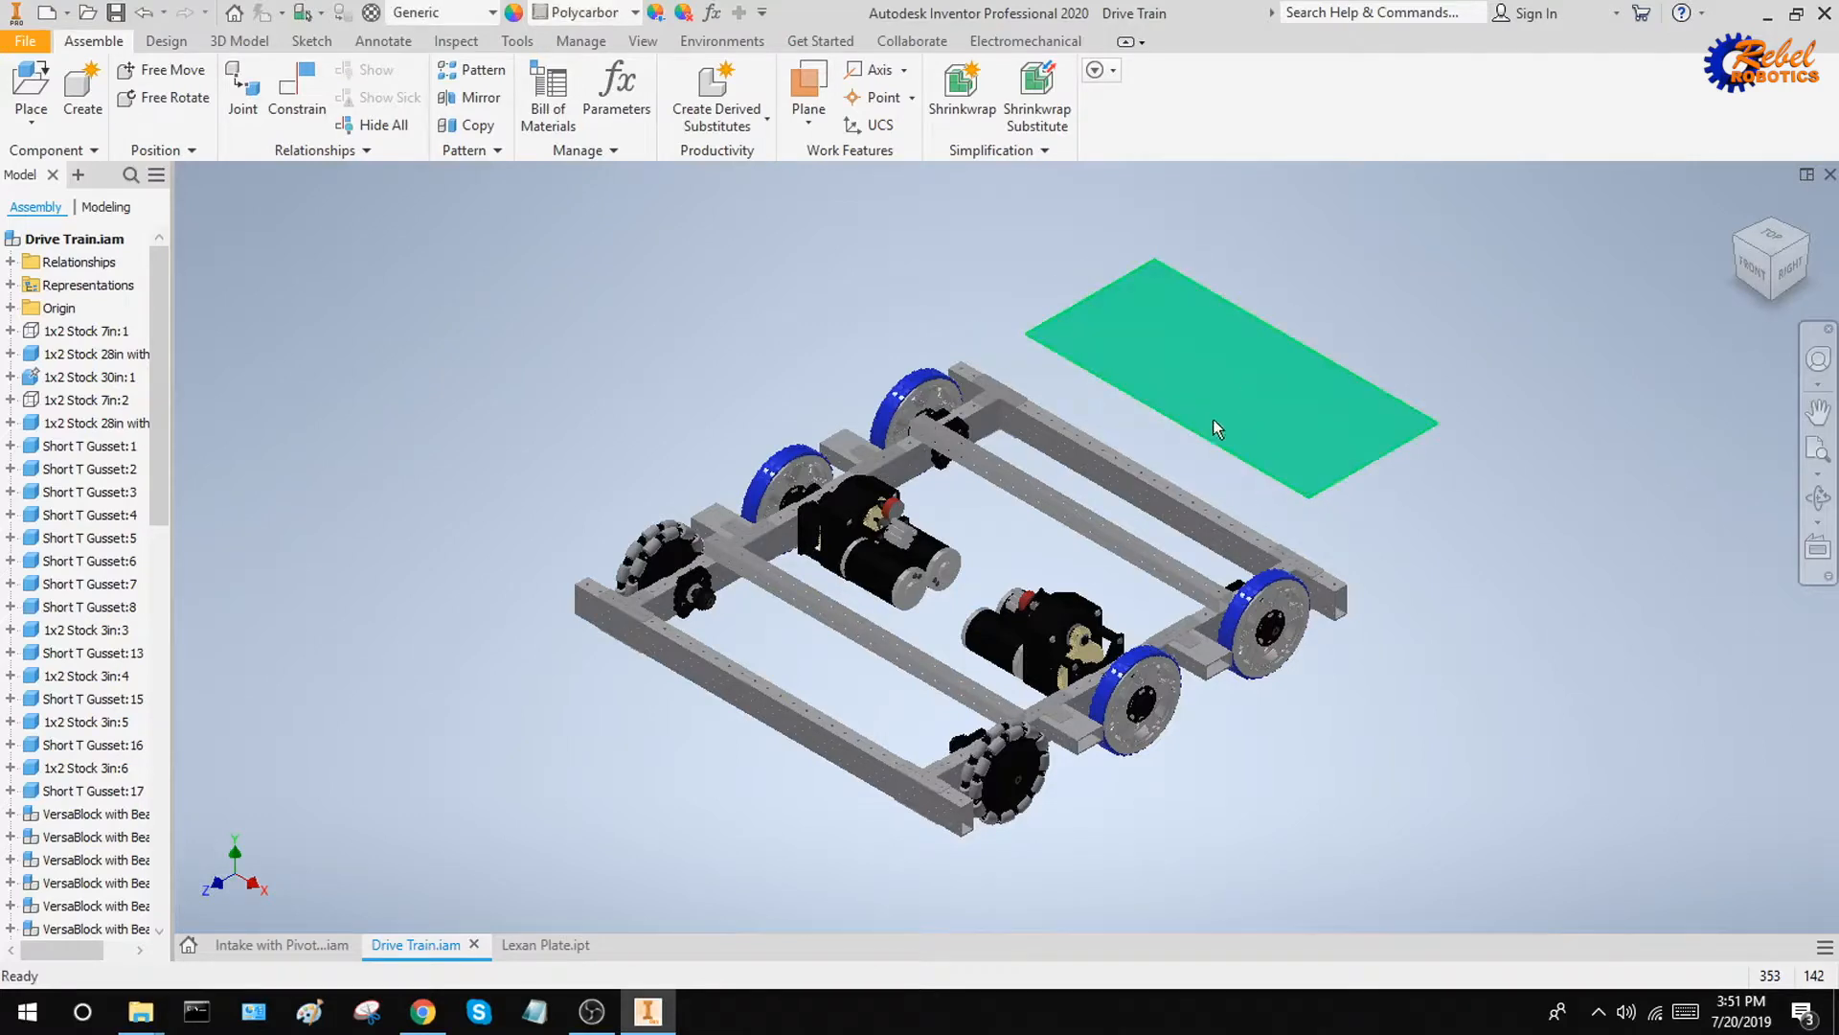
click(991, 318)
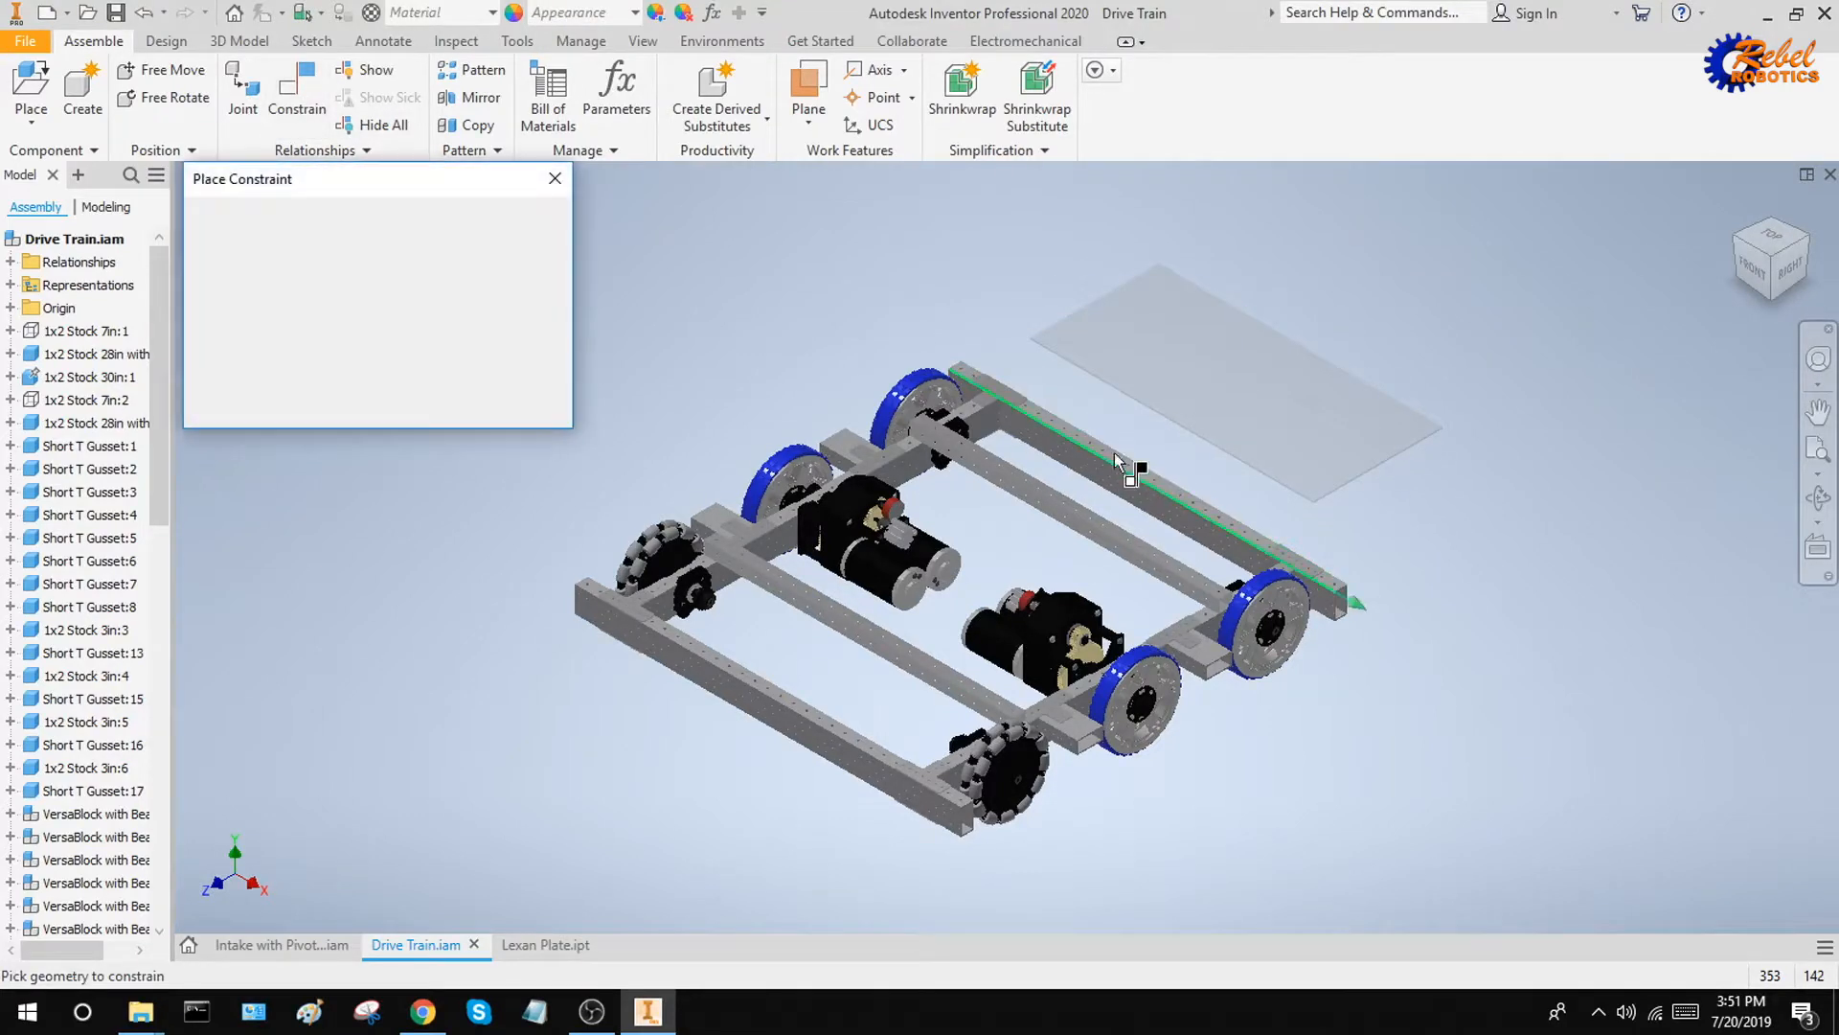
mouse_move(1176, 450)
shift+middle_down()
mouse_move(1144, 426)
mouse_move(1155, 401)
mouse_move(1187, 460)
shift+middle_up()
scroll(926, 616, up, 5)
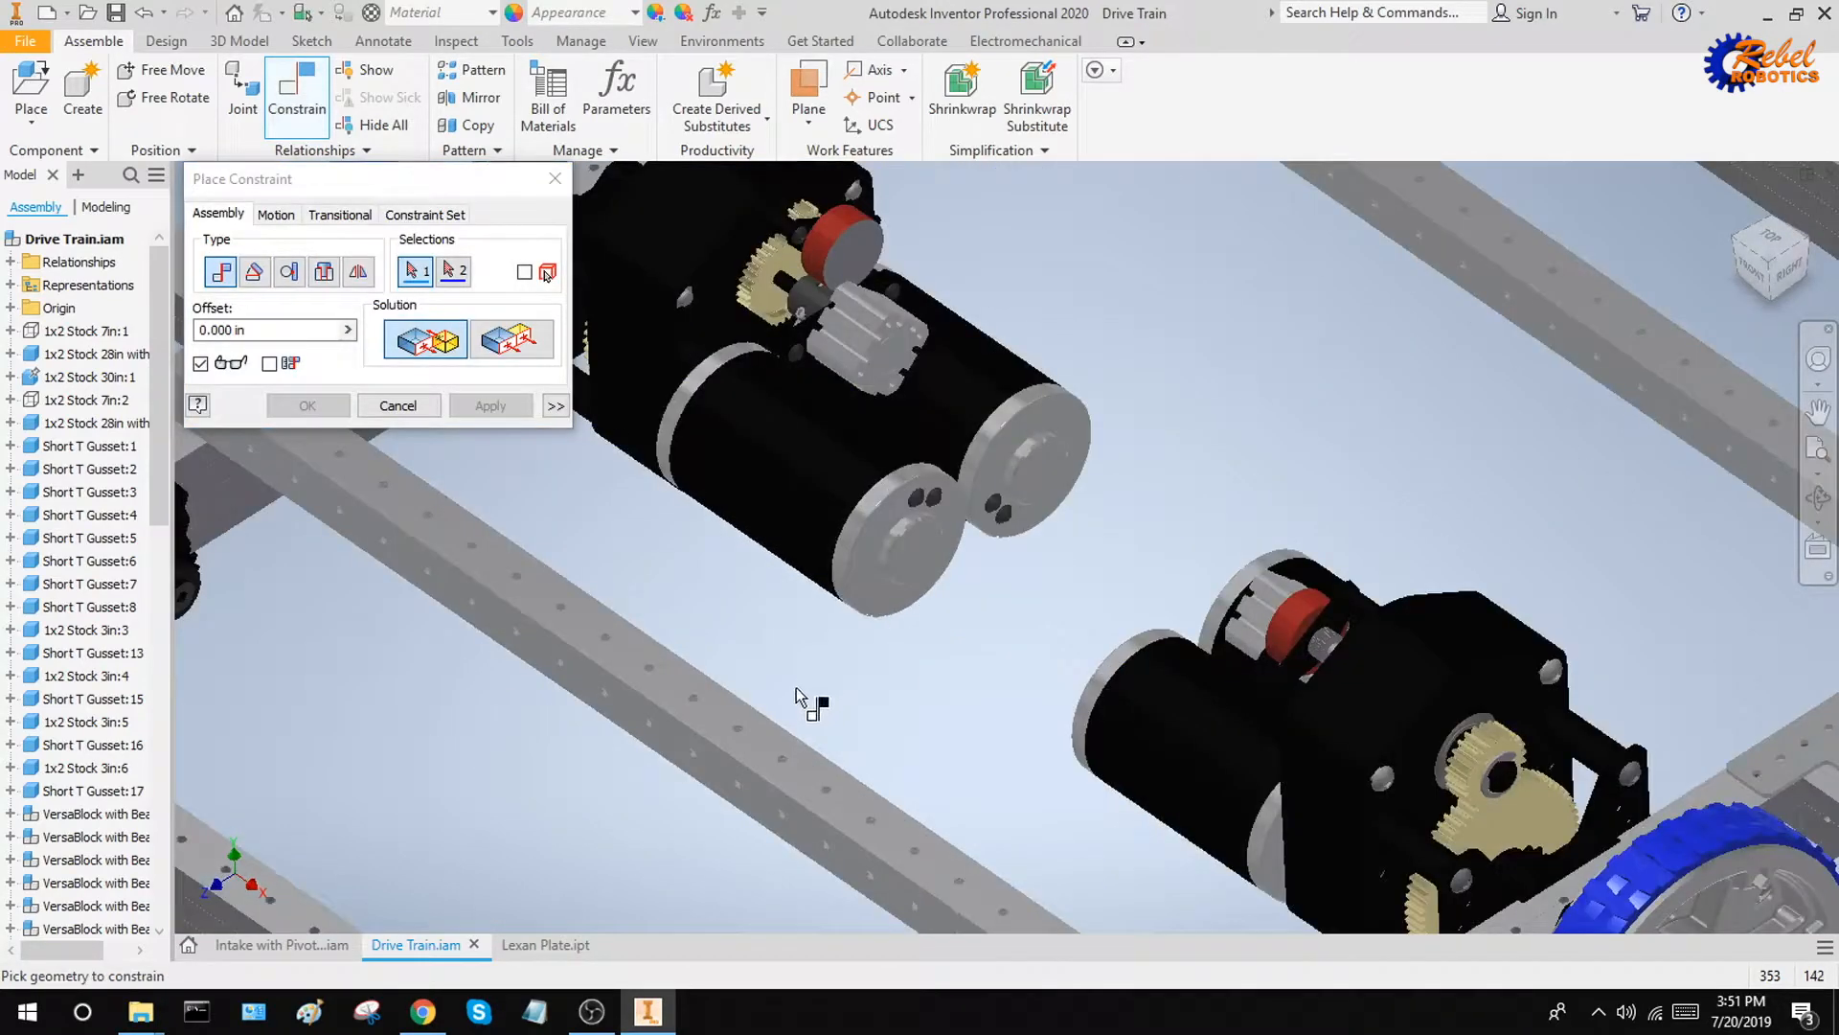
scroll(829, 698, down, 6)
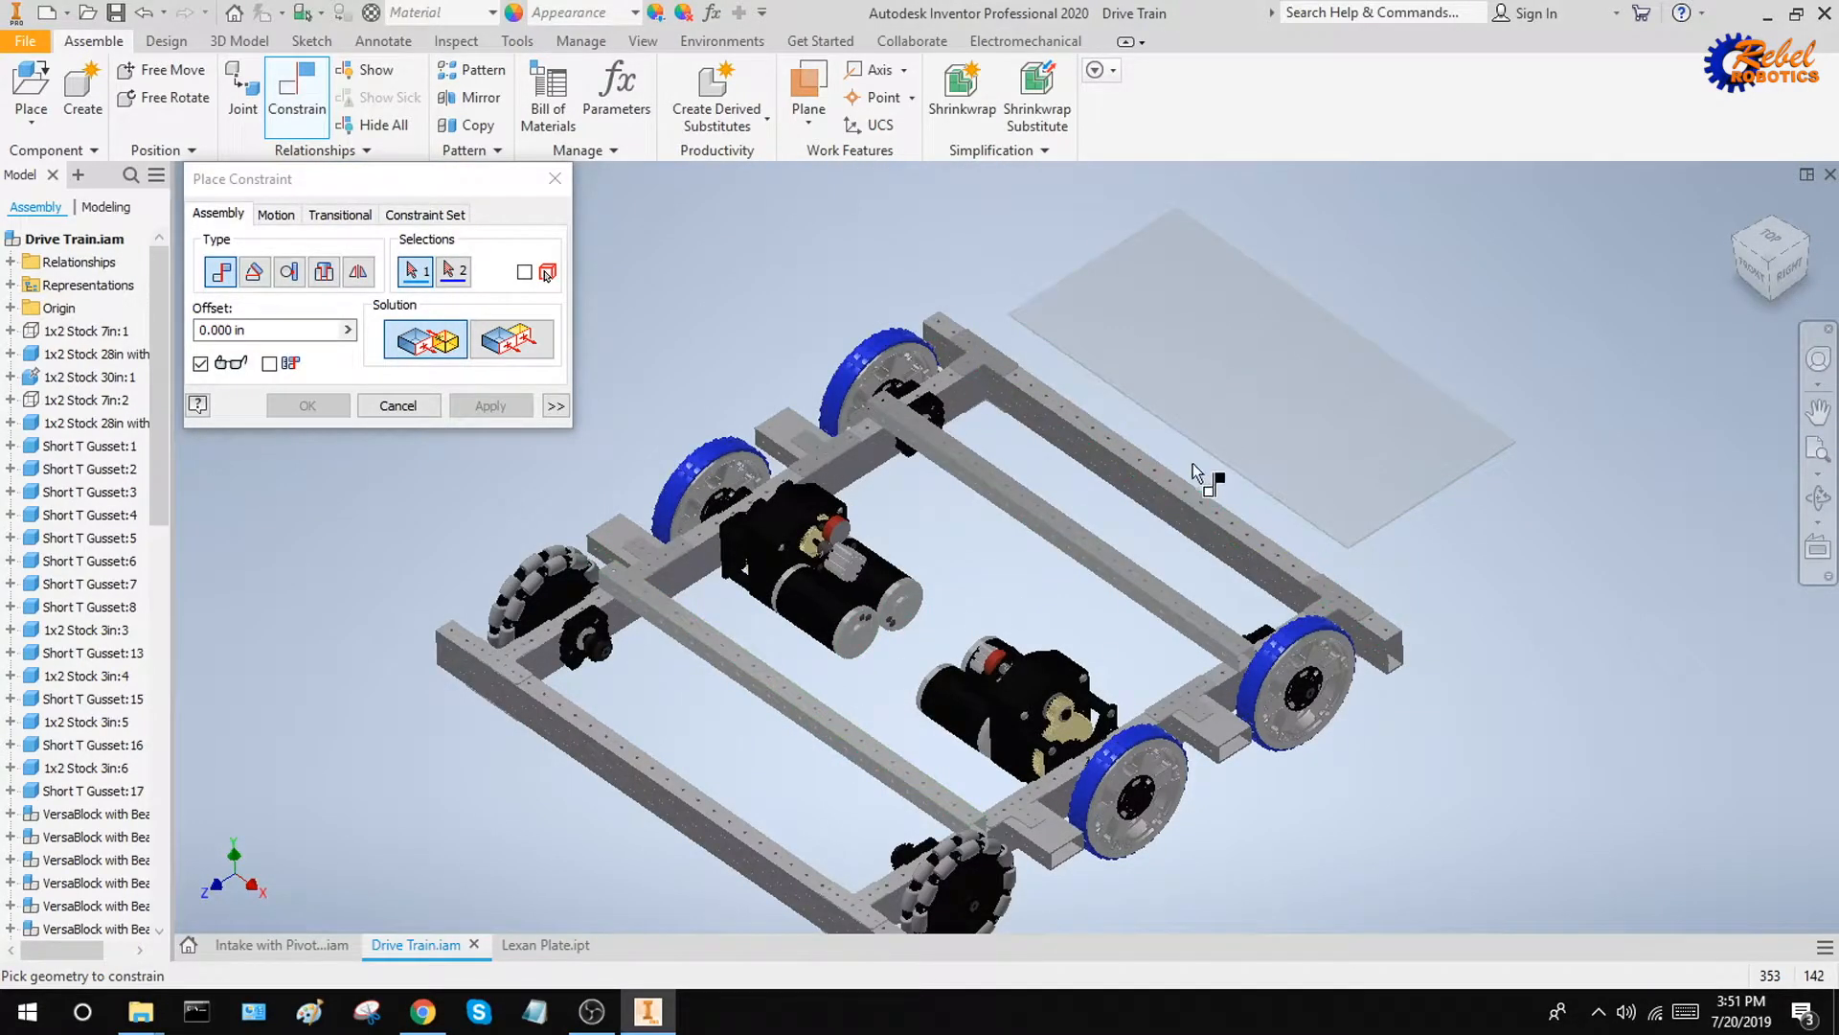
scroll(1194, 472, up, 5)
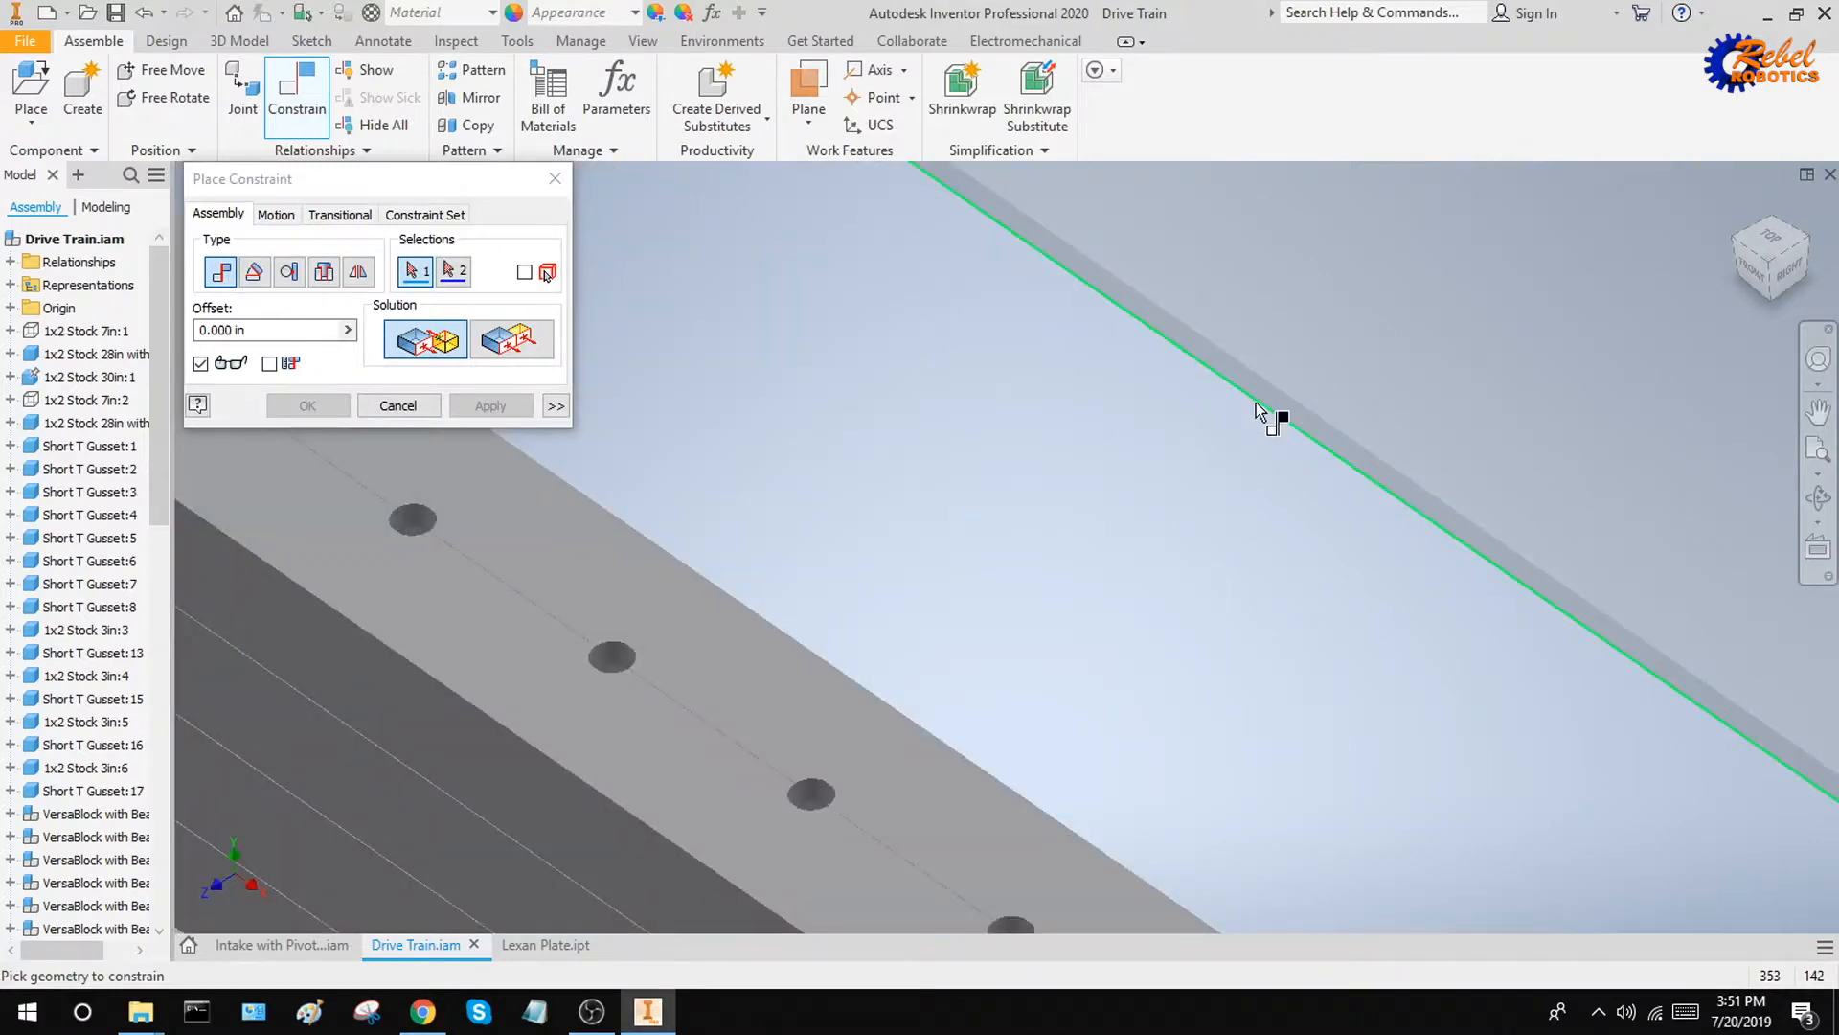
click(1255, 422)
scroll(1250, 513, down, 3)
scroll(1247, 510, down, 5)
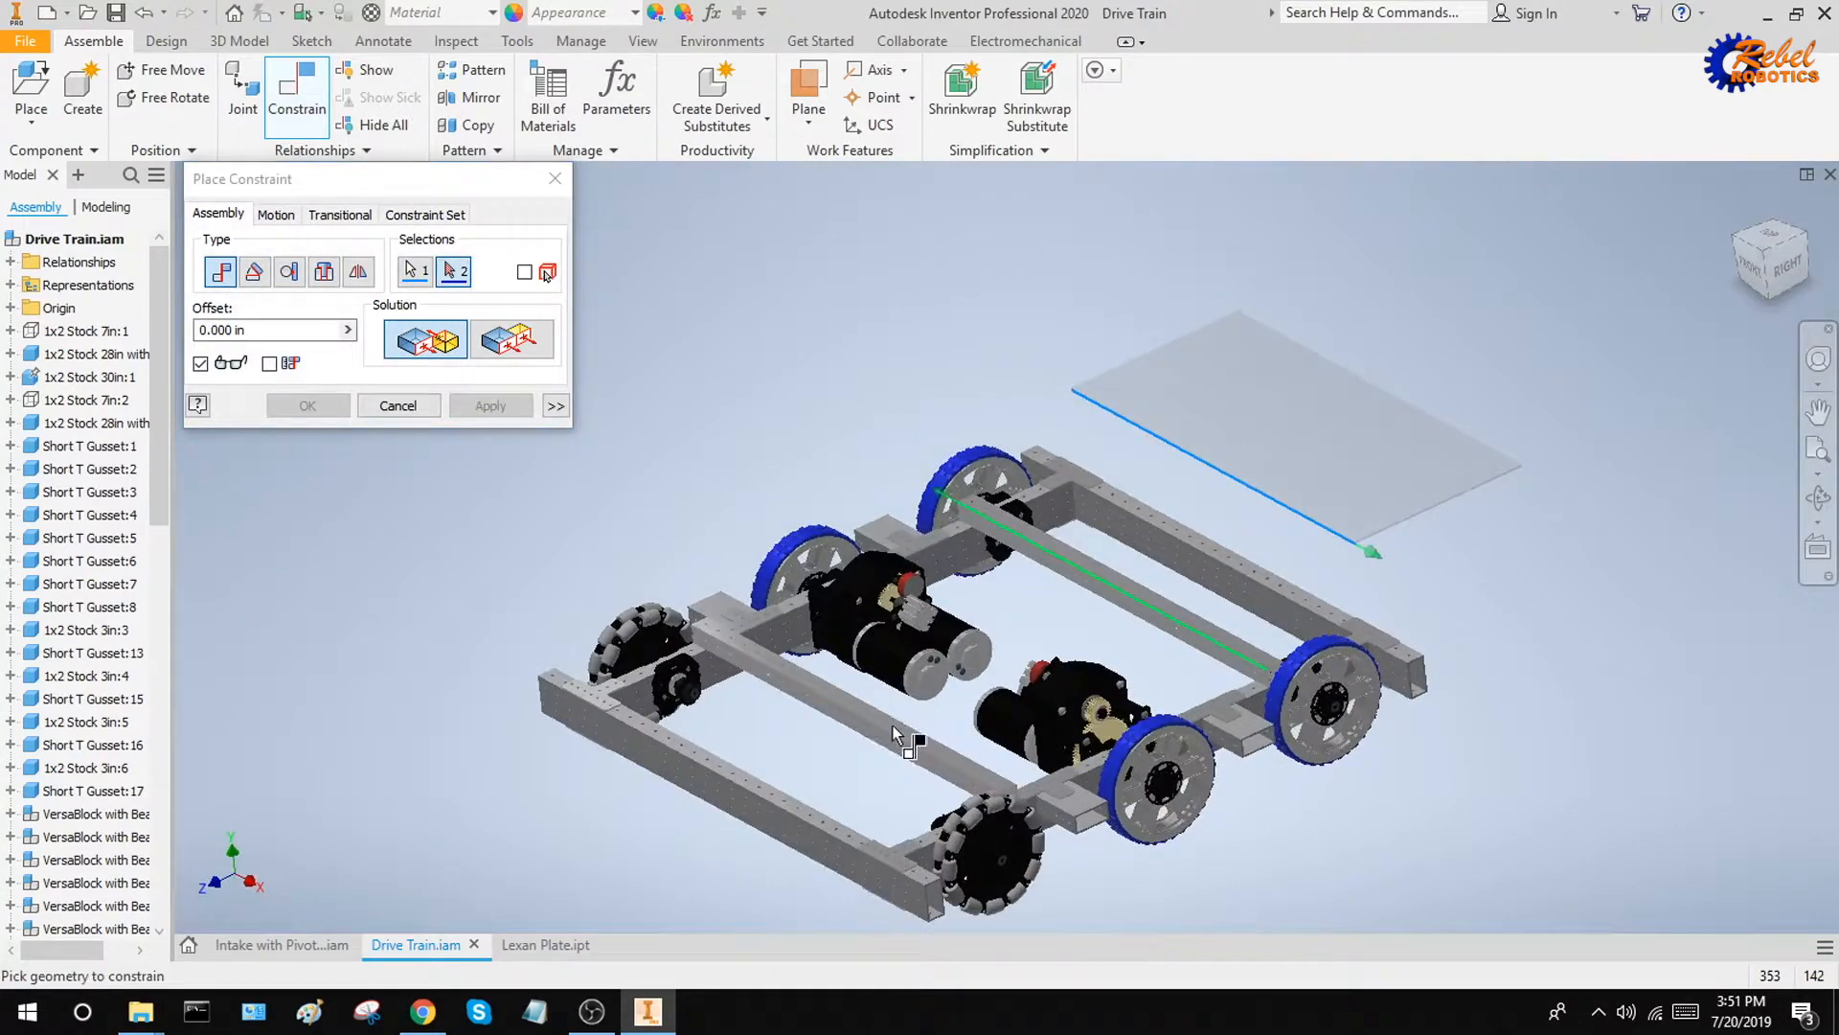
scroll(894, 736, up, 5)
click(895, 726)
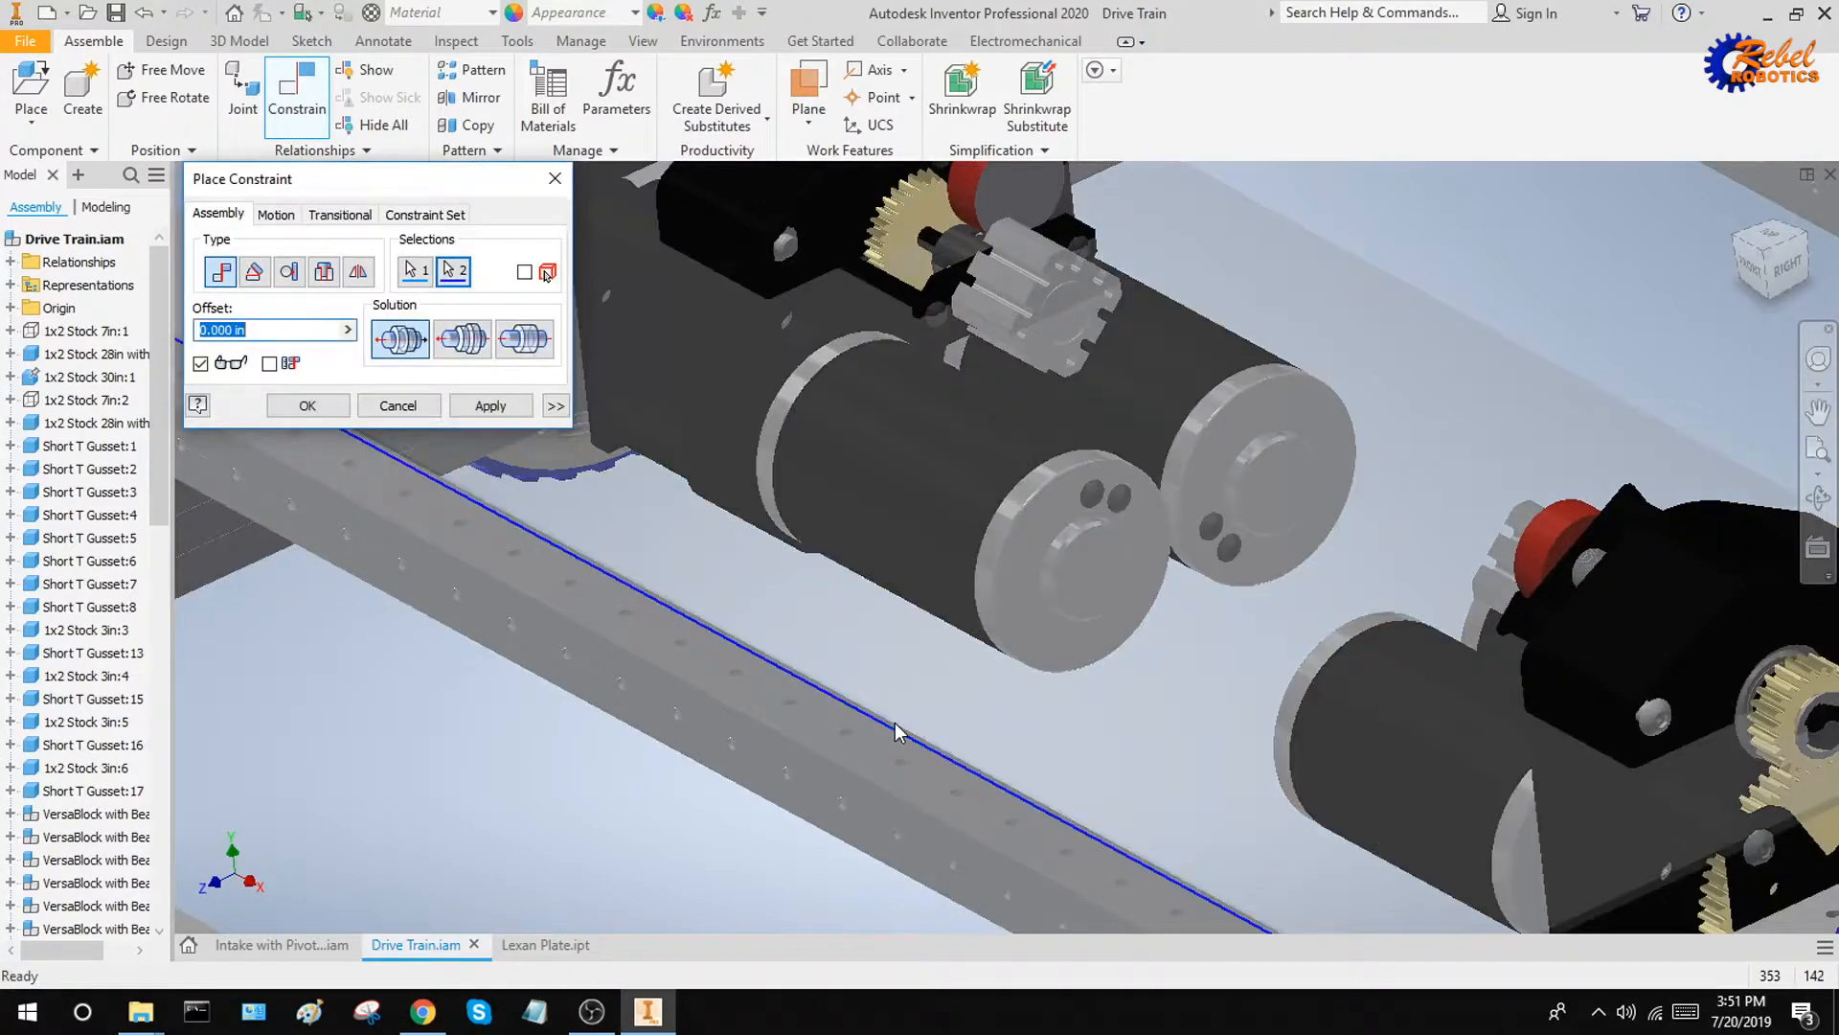
mouse_move(997, 699)
shift+middle_down()
mouse_move(887, 681)
mouse_move(963, 711)
shift+middle_up()
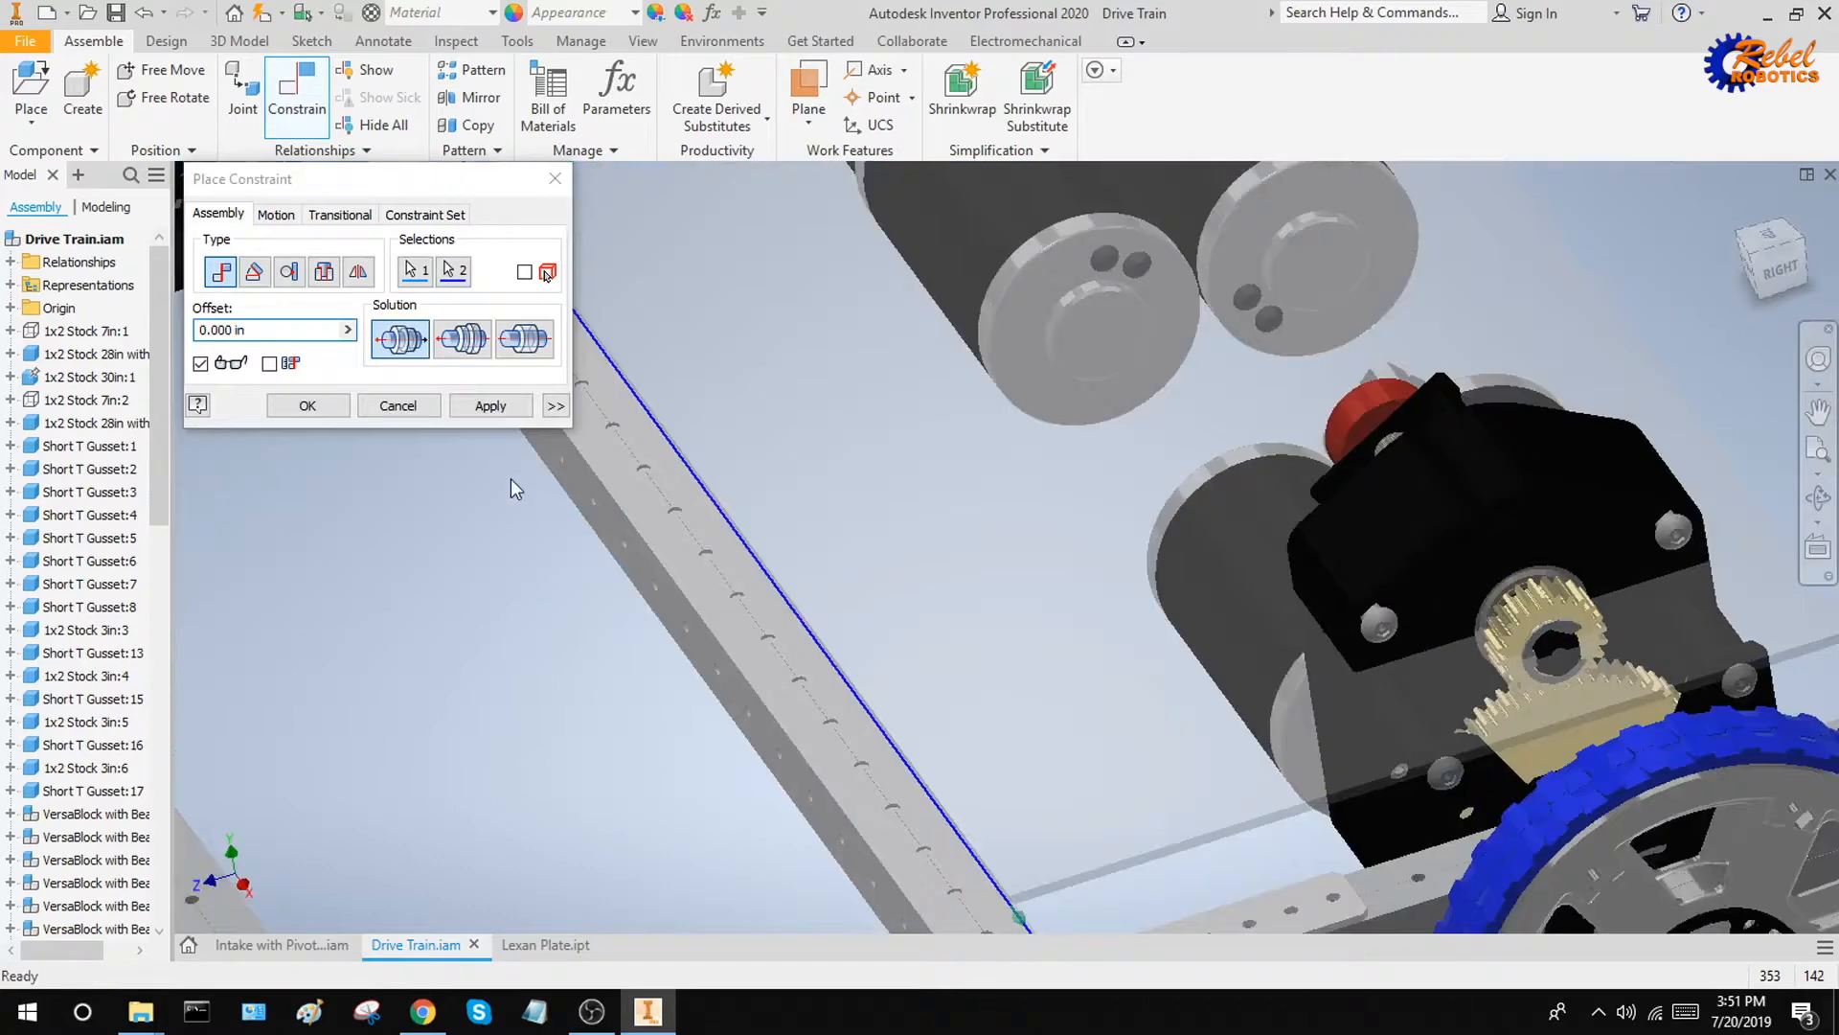
click(491, 405)
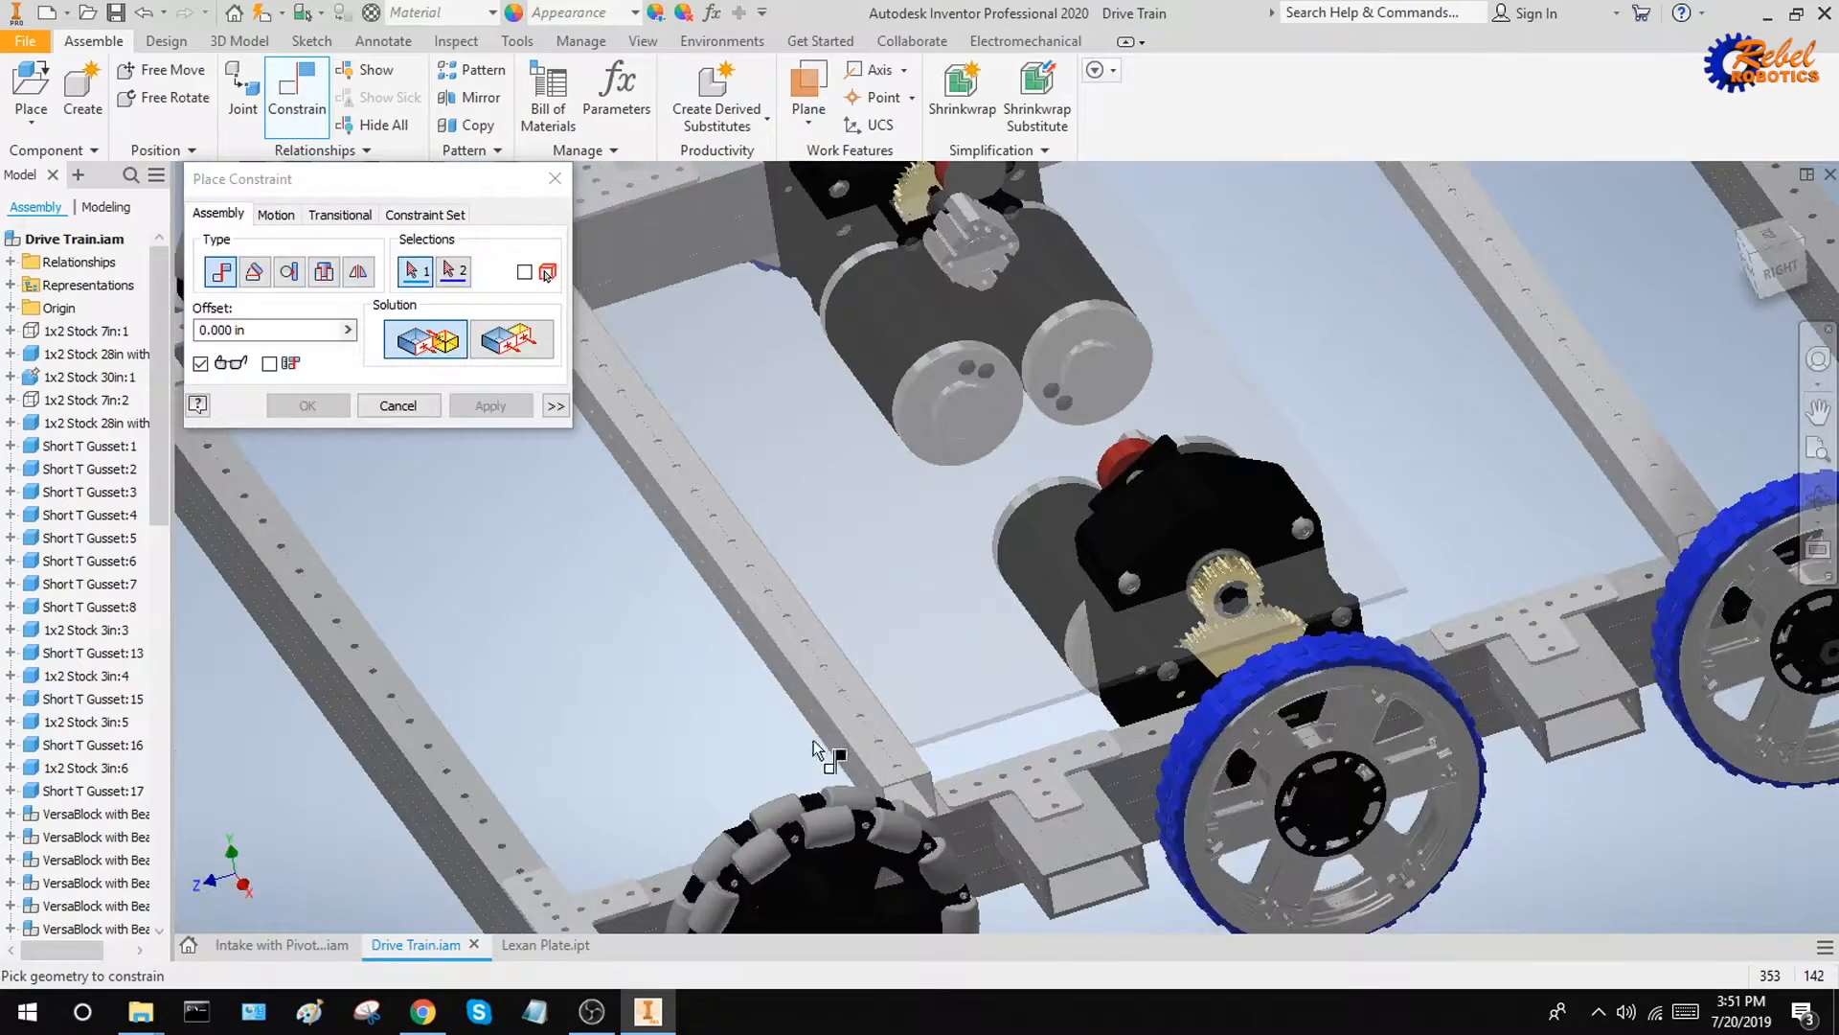
Close the constraint command and move the Lexan plate to examine how it swings about the crossbar edge
scroll(814, 747, down, 5)
key(Escape)
drag(1073, 653, 1092, 523)
Constrain the Lexan plate's short end face flush with the side rail's outer face at an offset of 1
key(c)
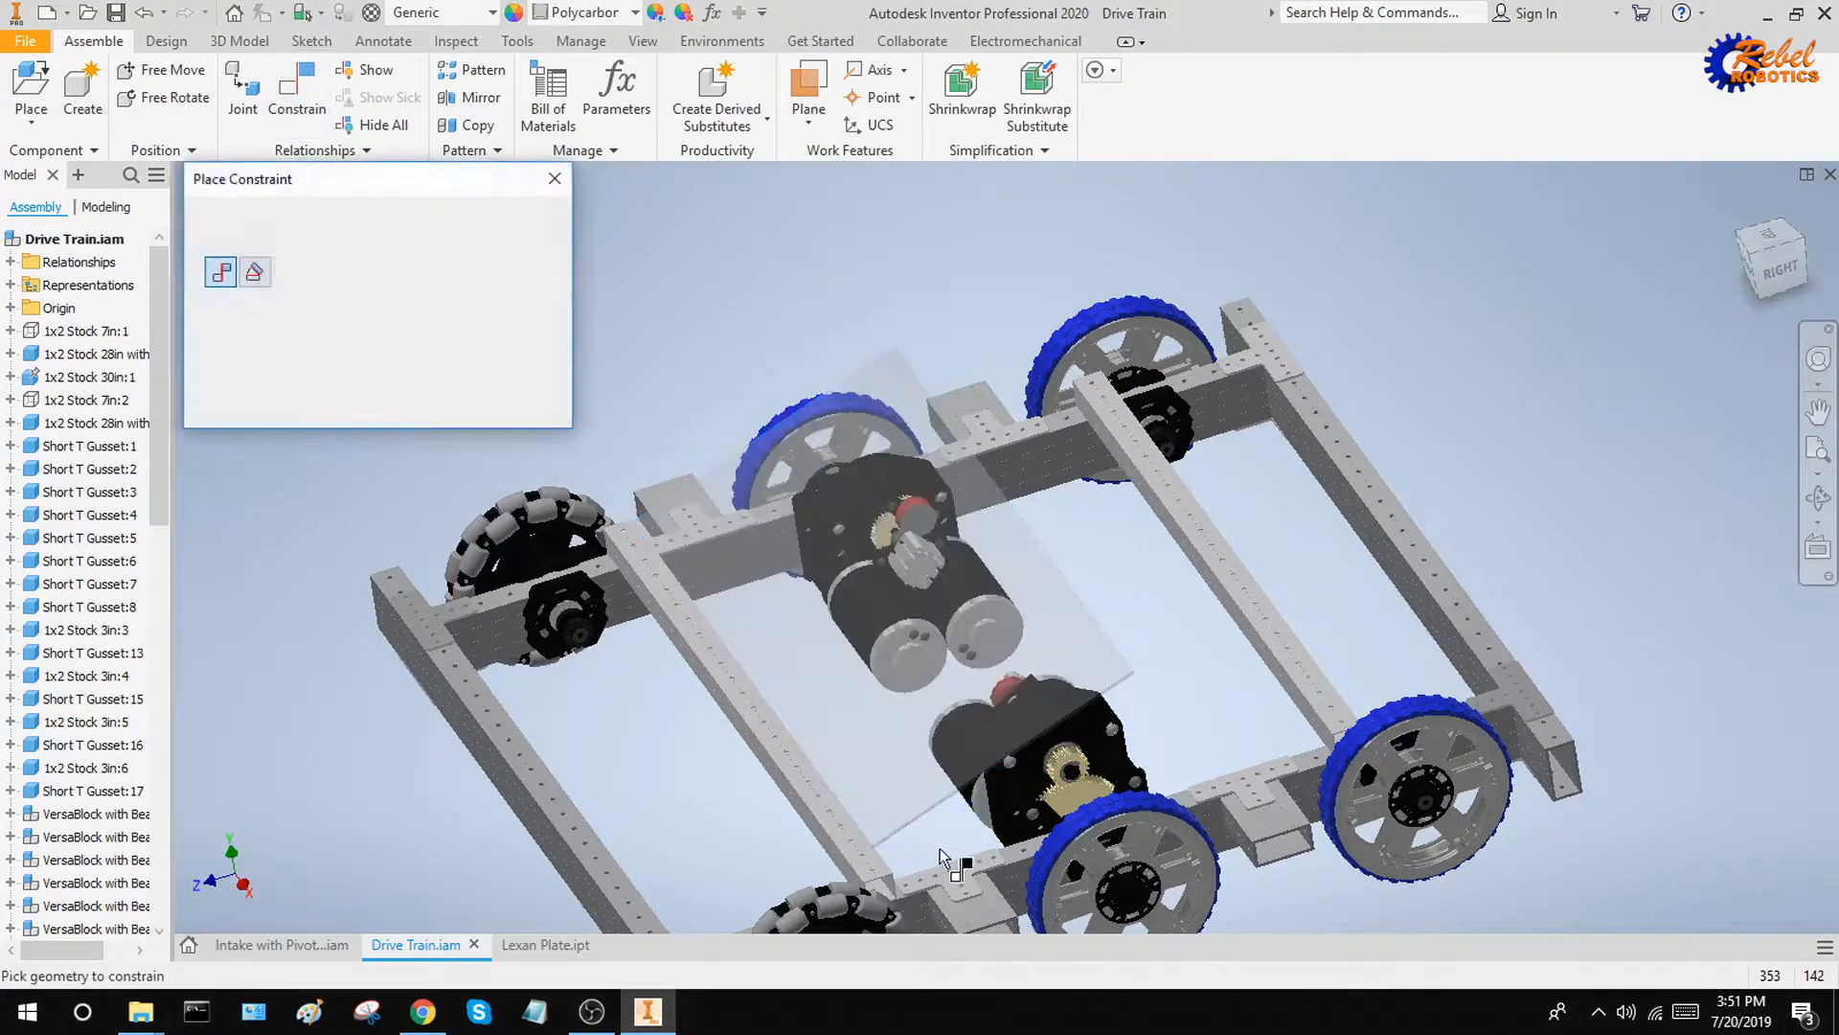
scroll(825, 517, up, 8)
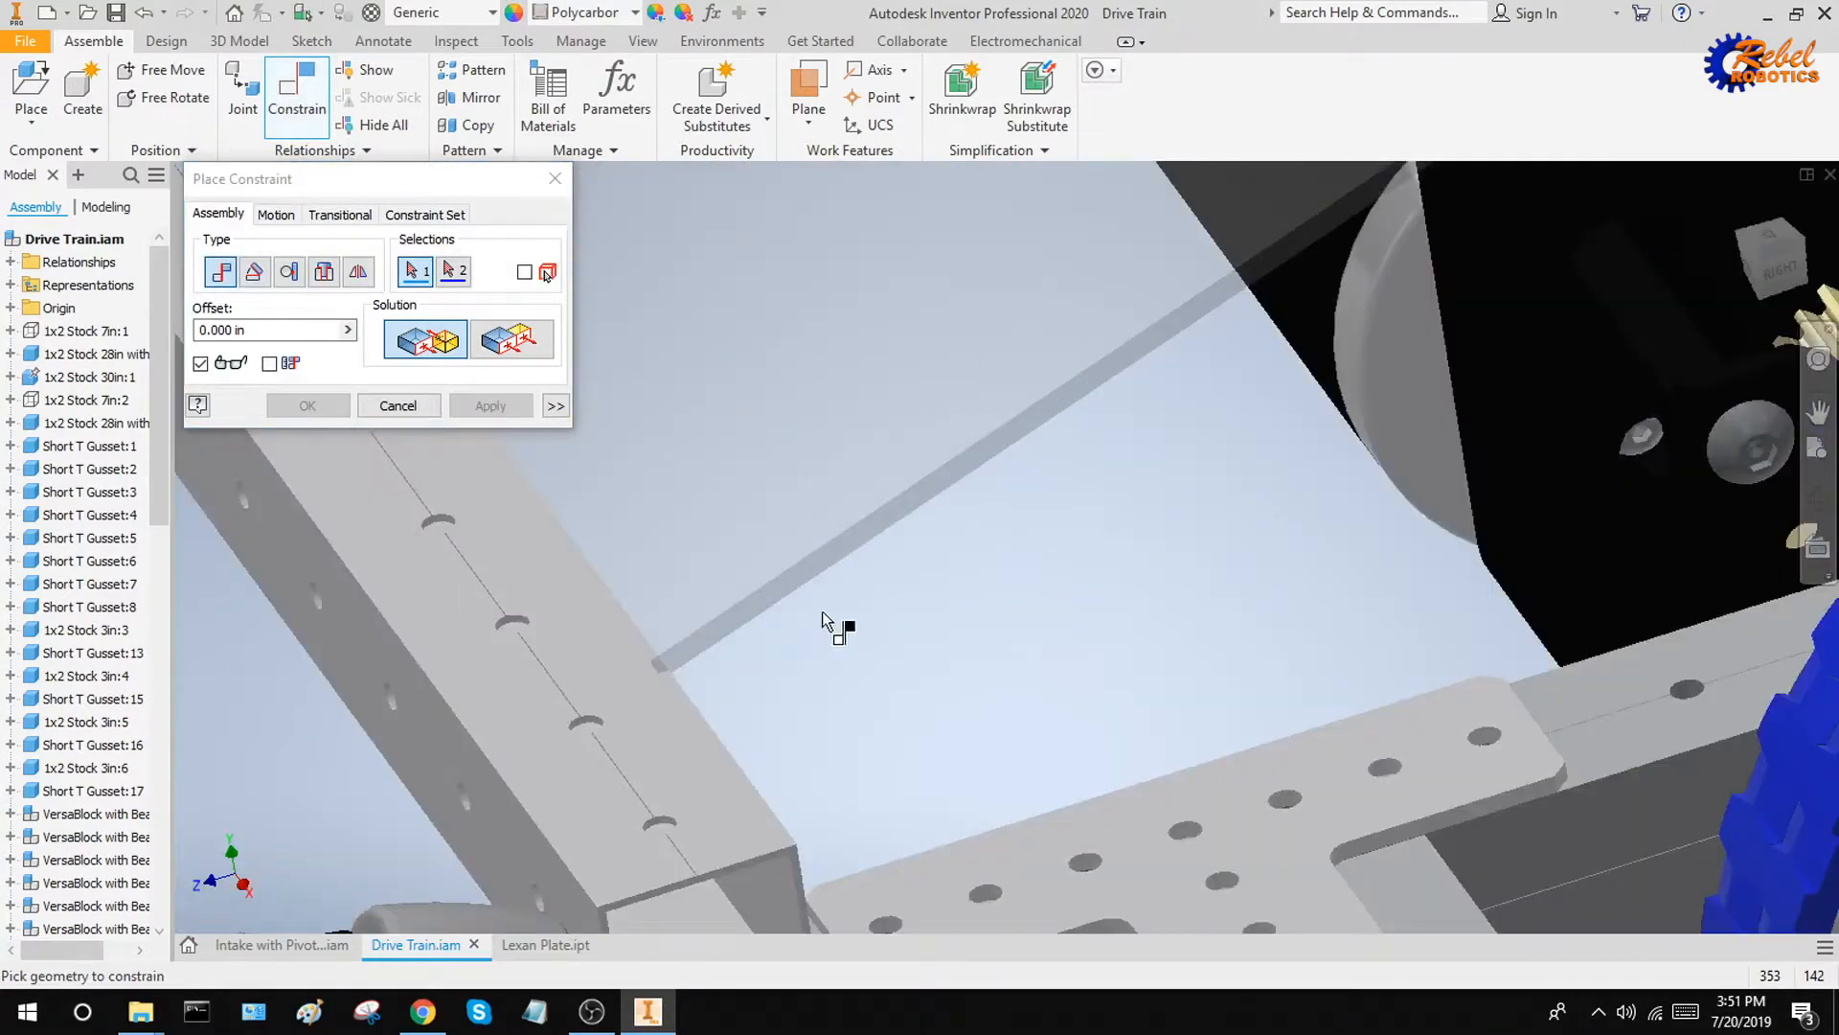
scroll(822, 621, up, 2)
click(732, 586)
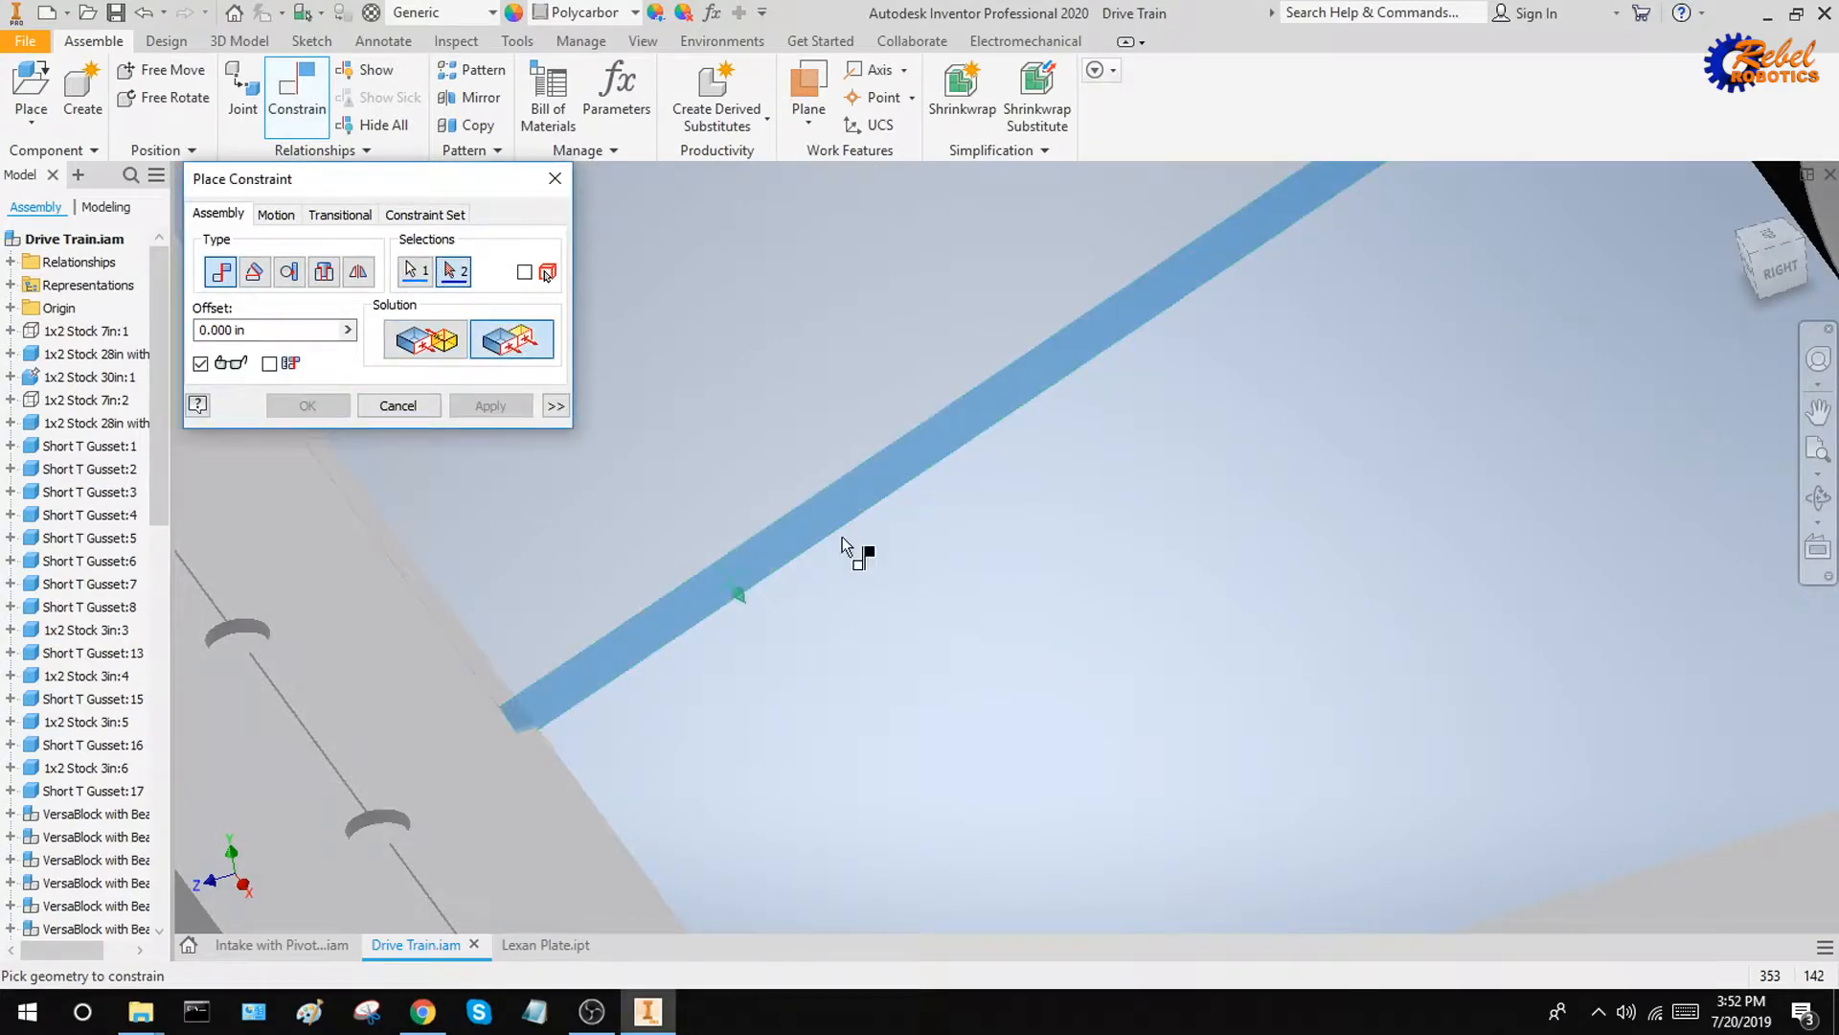
scroll(842, 537, down, 5)
click(866, 852)
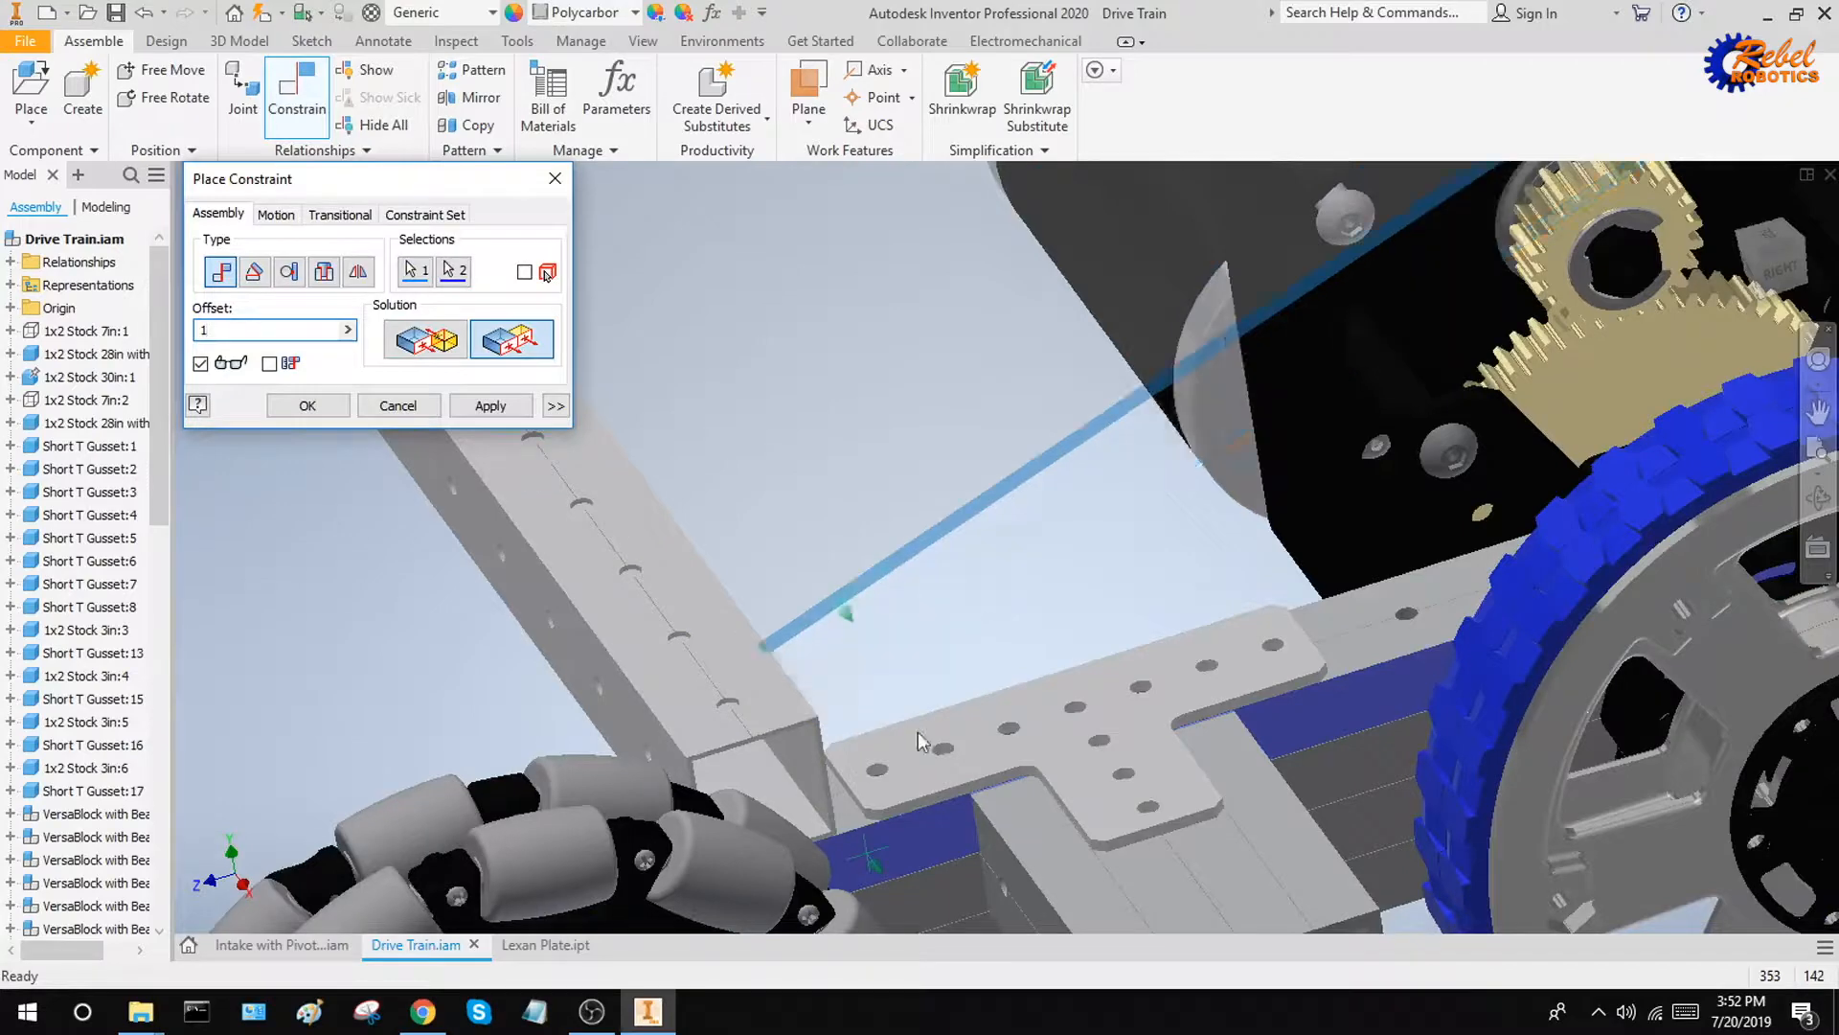
key(Return)
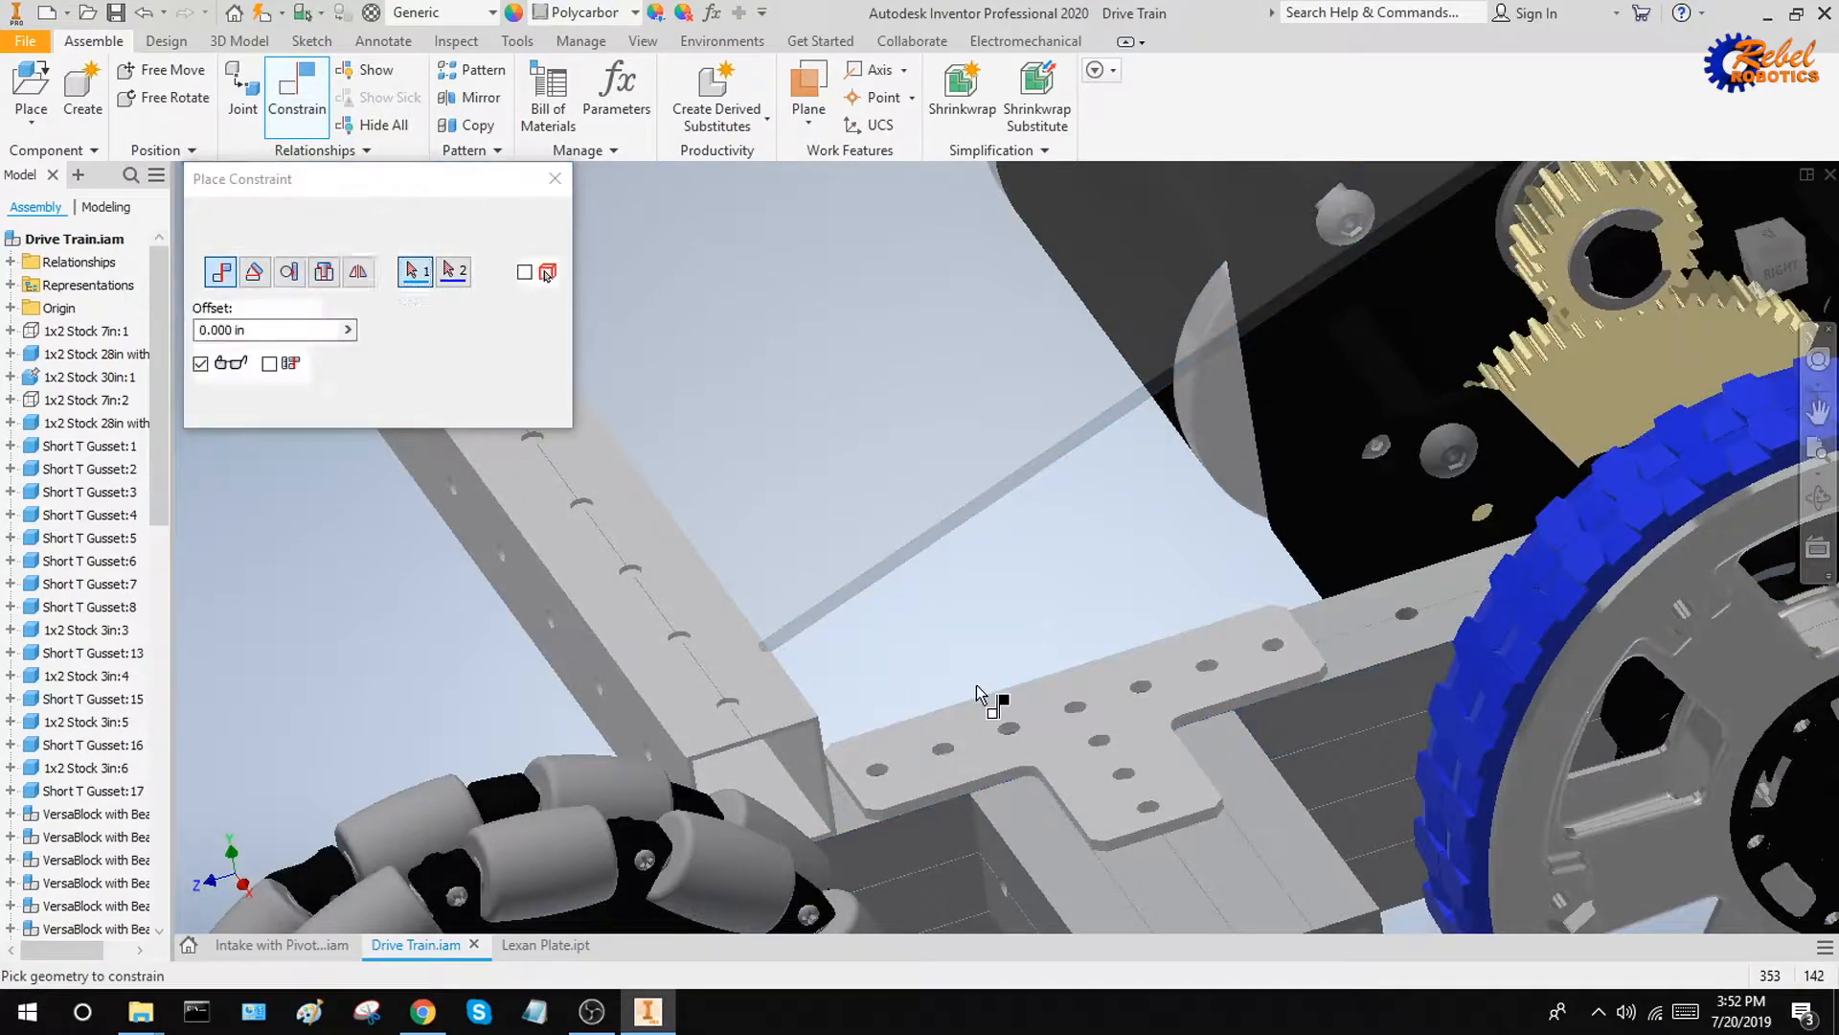
Close the constraint command and try moving the Lexan plate to test its remaining freedom along the crossbar
scroll(978, 690, down, 5)
key(Escape)
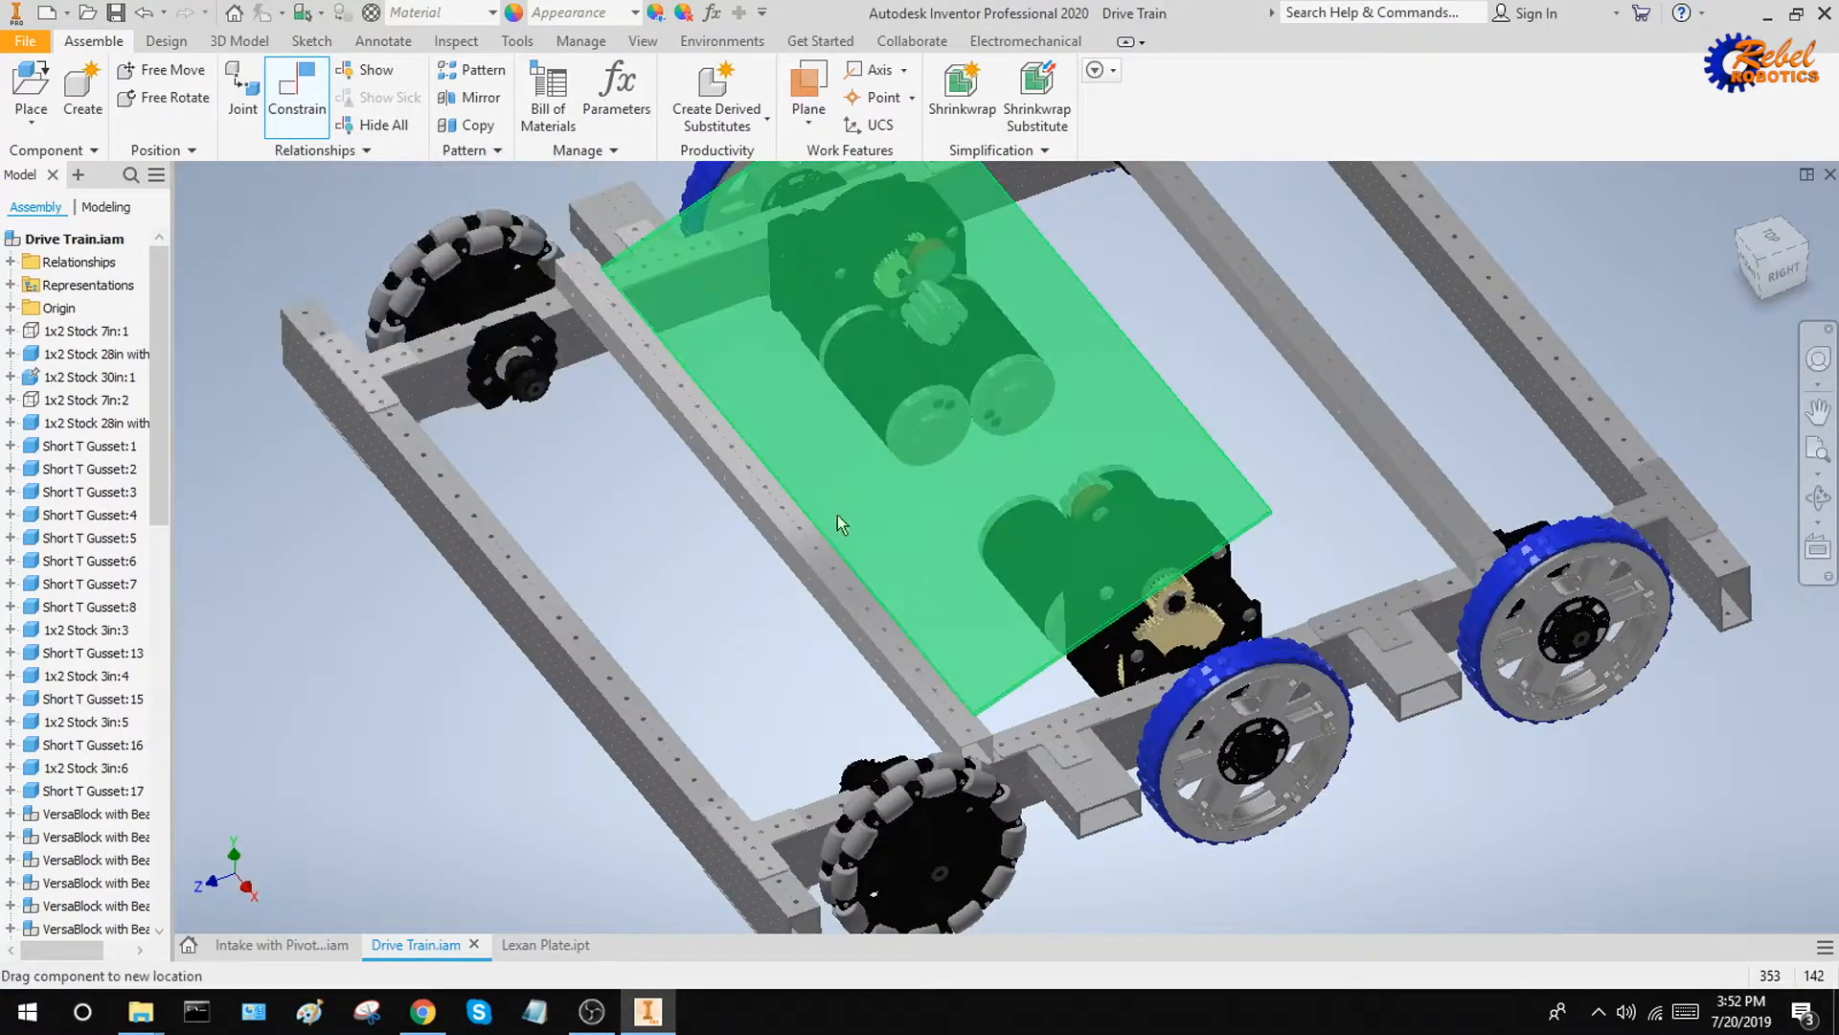
drag(837, 515, 1121, 418)
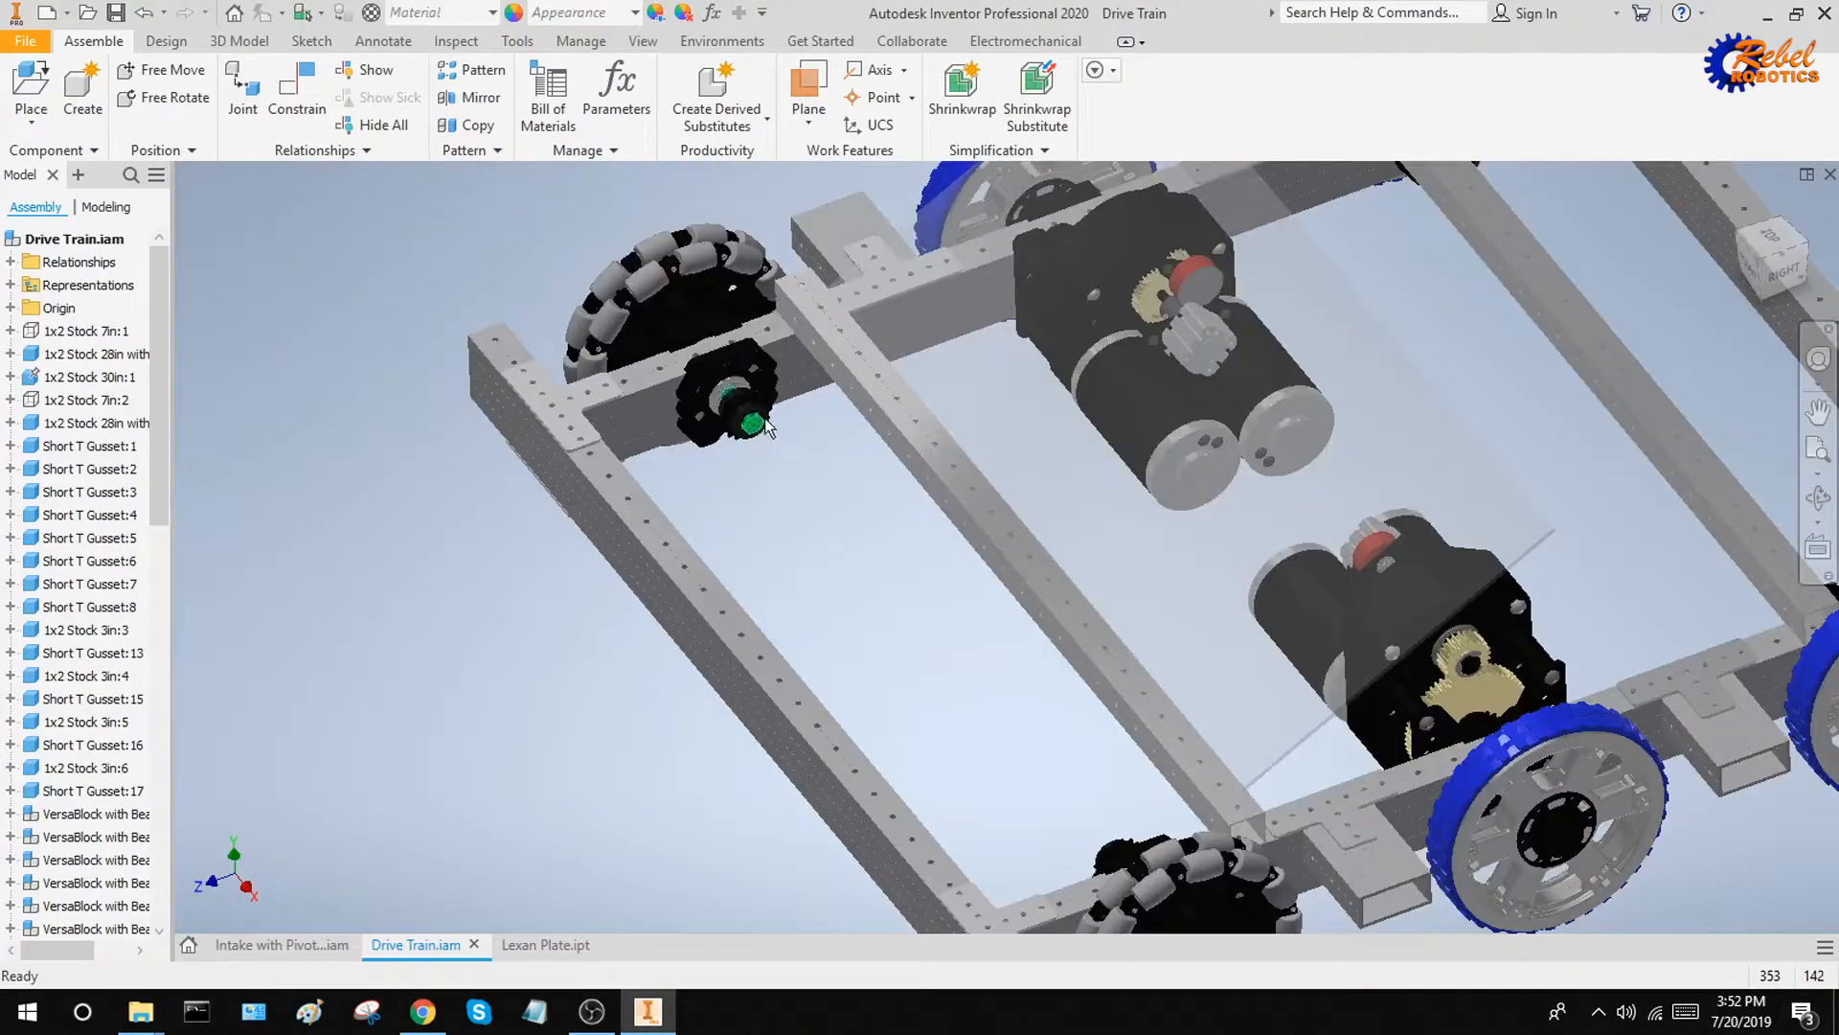
Move the omni wheel and axle assembly at the frame's corner to examine its freedom relative to the rail's bearing hole
mouse_move(652, 284)
mouse_down()
mouse_move(531, 327)
mouse_move(601, 300)
mouse_move(658, 412)
mouse_move(525, 402)
mouse_move(667, 351)
mouse_move(639, 286)
mouse_up()
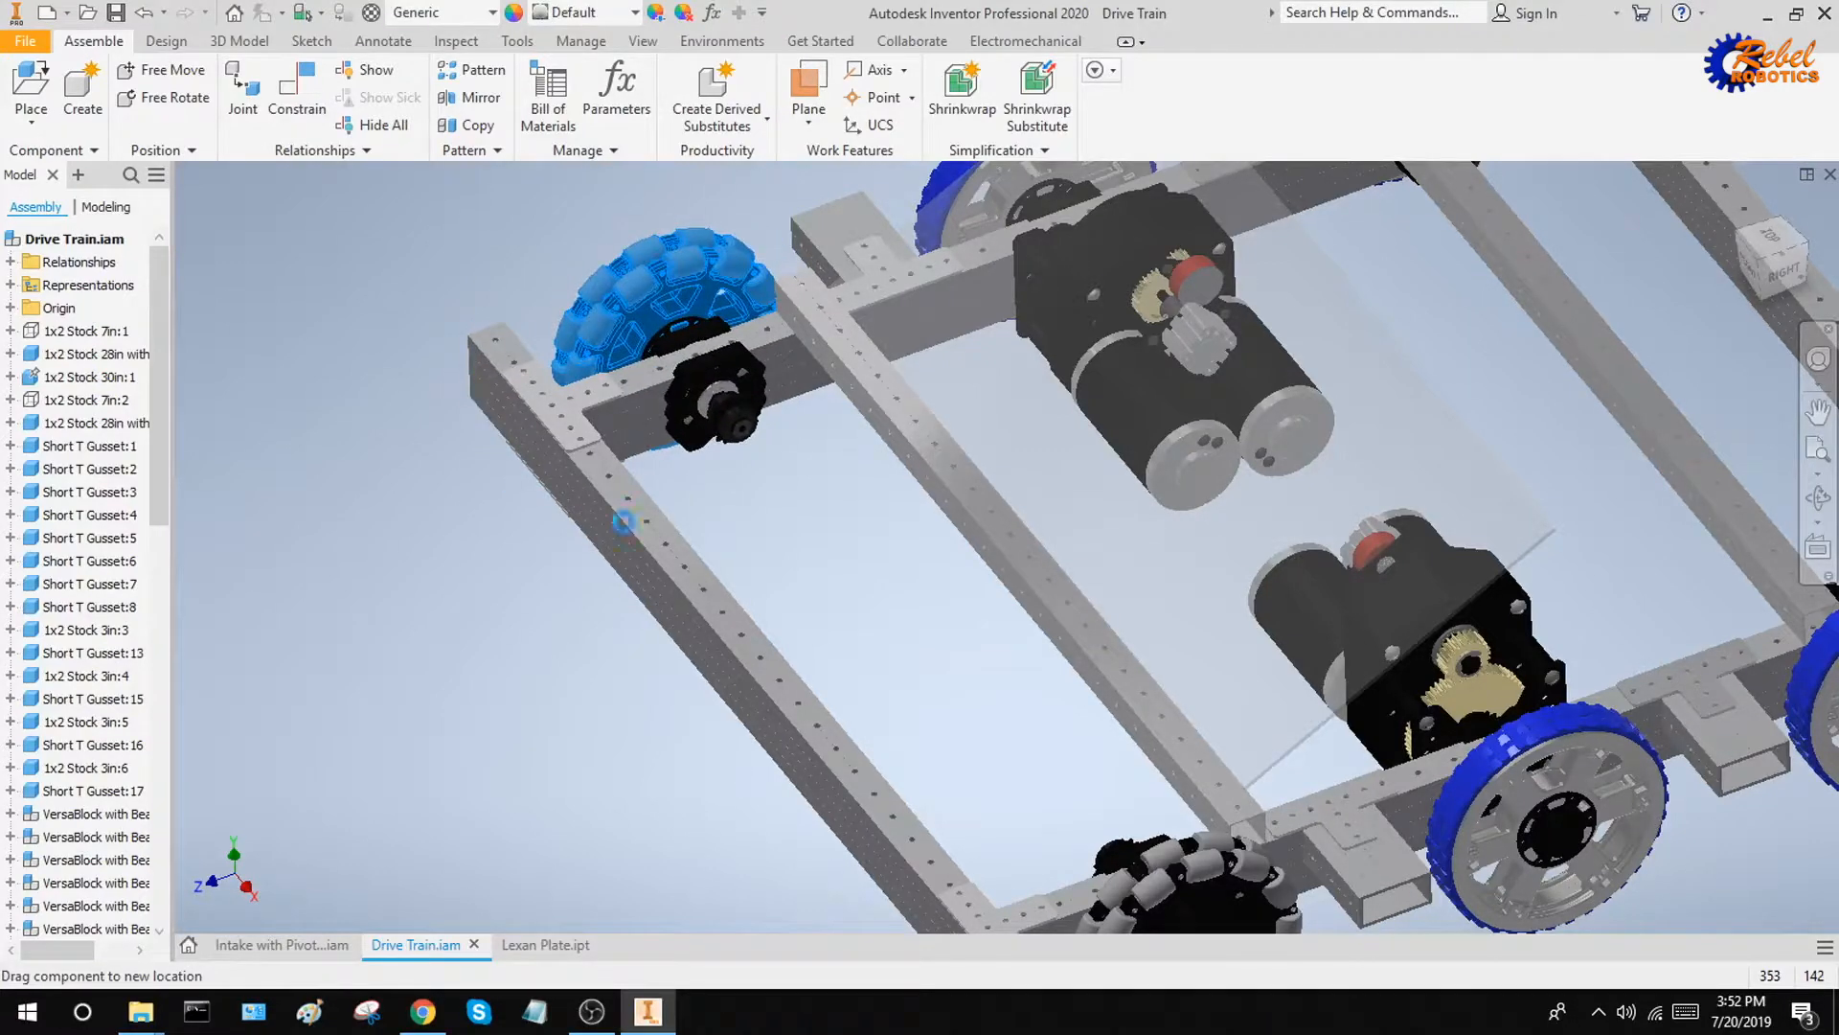
scroll(728, 530, up, 1)
shift+middle_drag(727, 530, 767, 566)
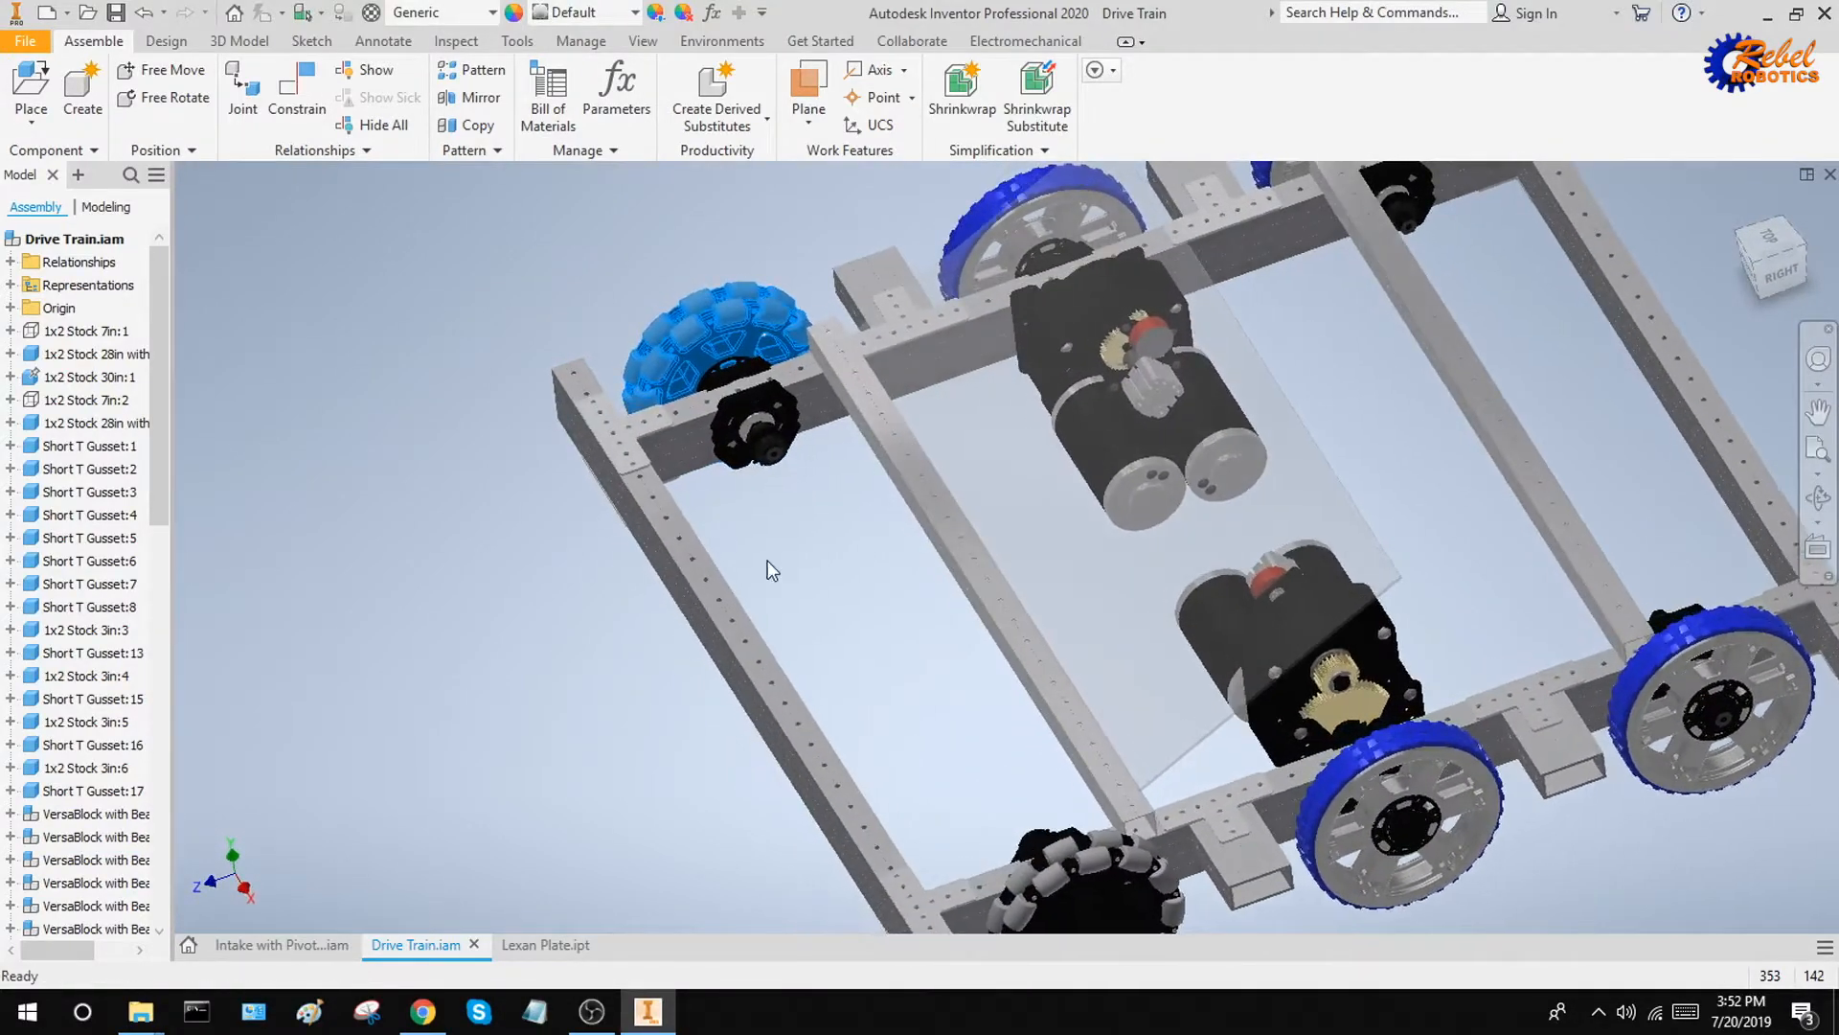
scroll(754, 414, down, 5)
drag(751, 394, 535, 431)
click(698, 487)
middle_drag(699, 487, 842, 678)
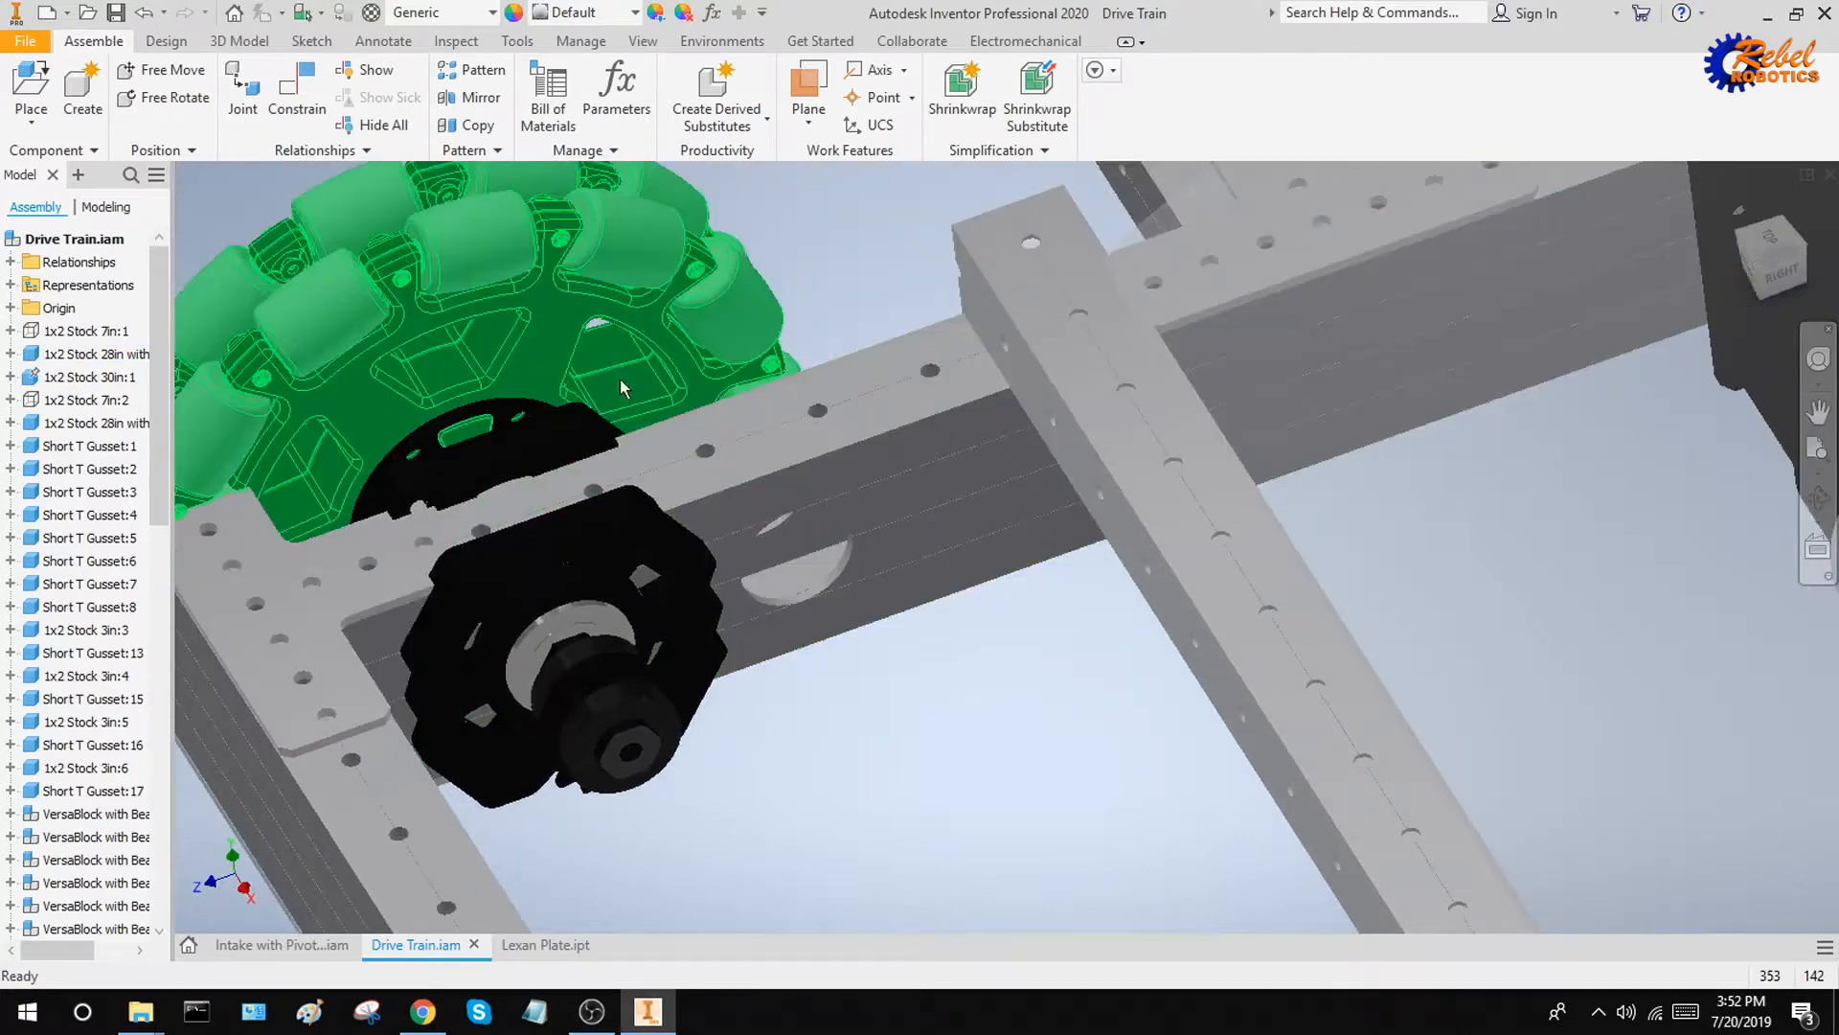
drag(664, 382, 693, 370)
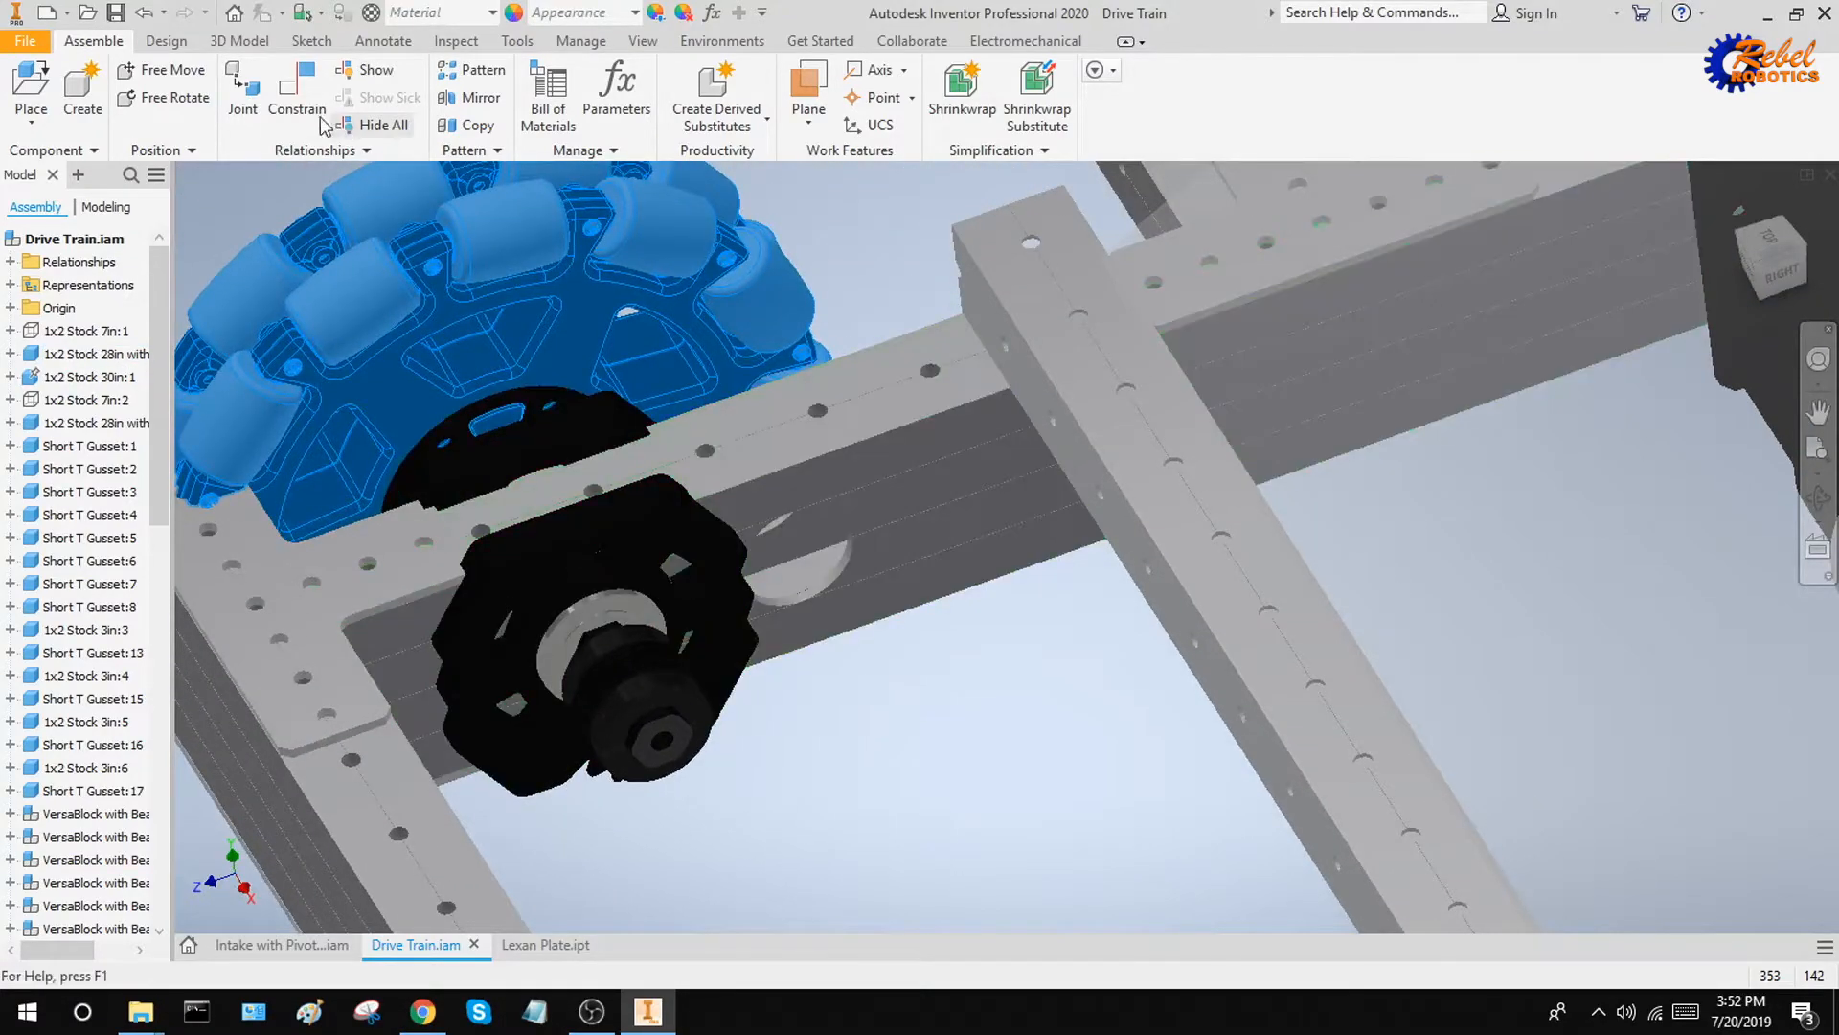
Set up a mate constraint between the omni wheel axle's hole axis and the inner face of the frame's corner crossbar
key(c)
shift+middle_drag(805, 719, 784, 686)
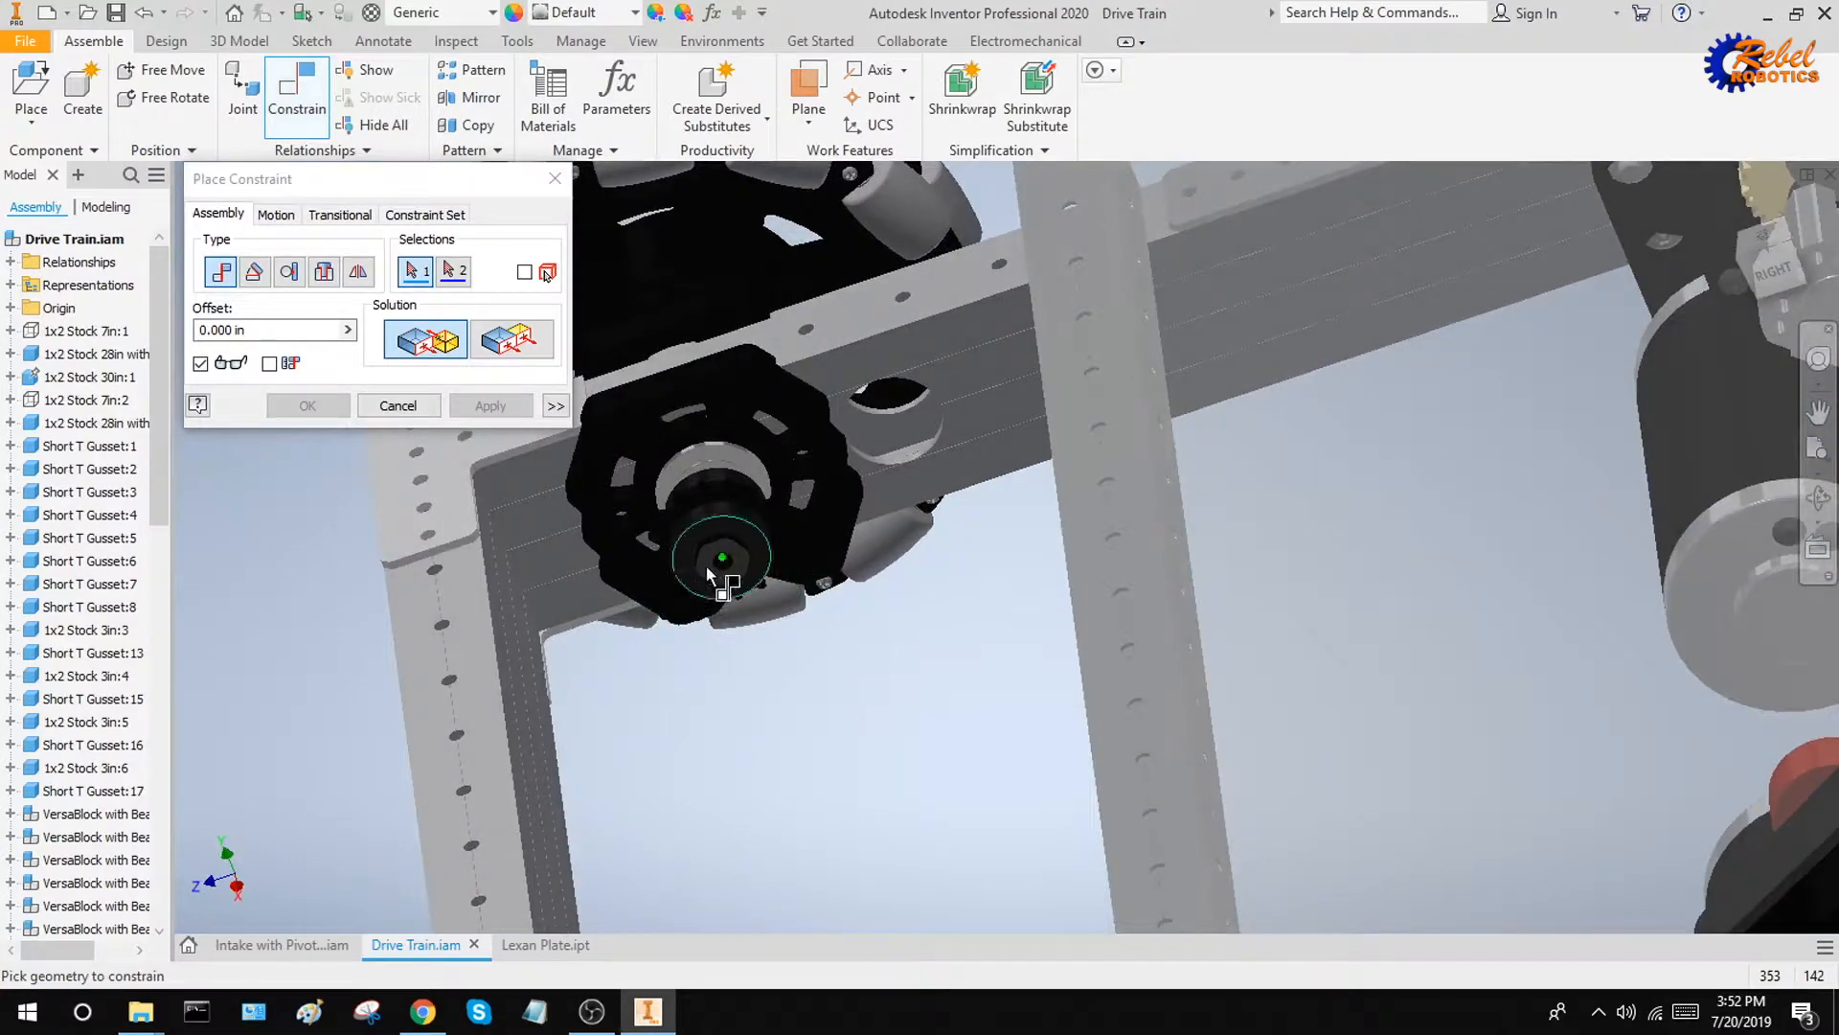
scroll(723, 567, up, 5)
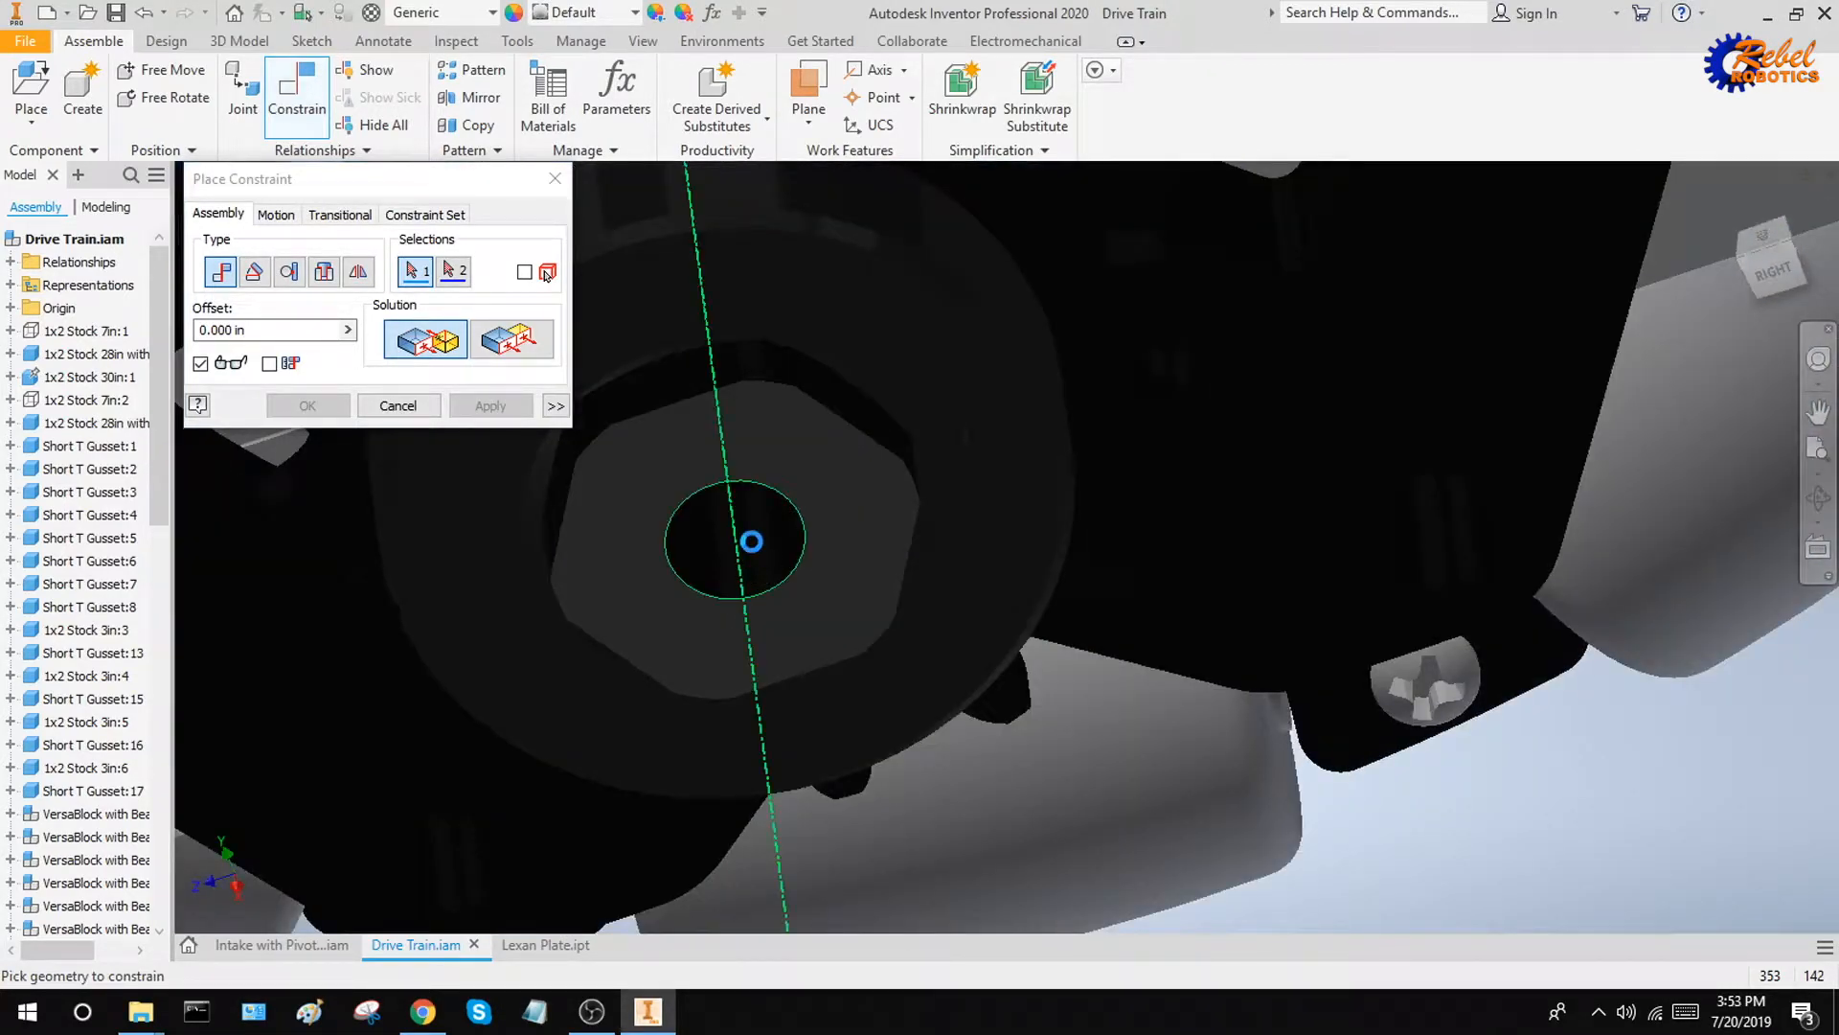
click(755, 580)
scroll(1147, 688, down, 5)
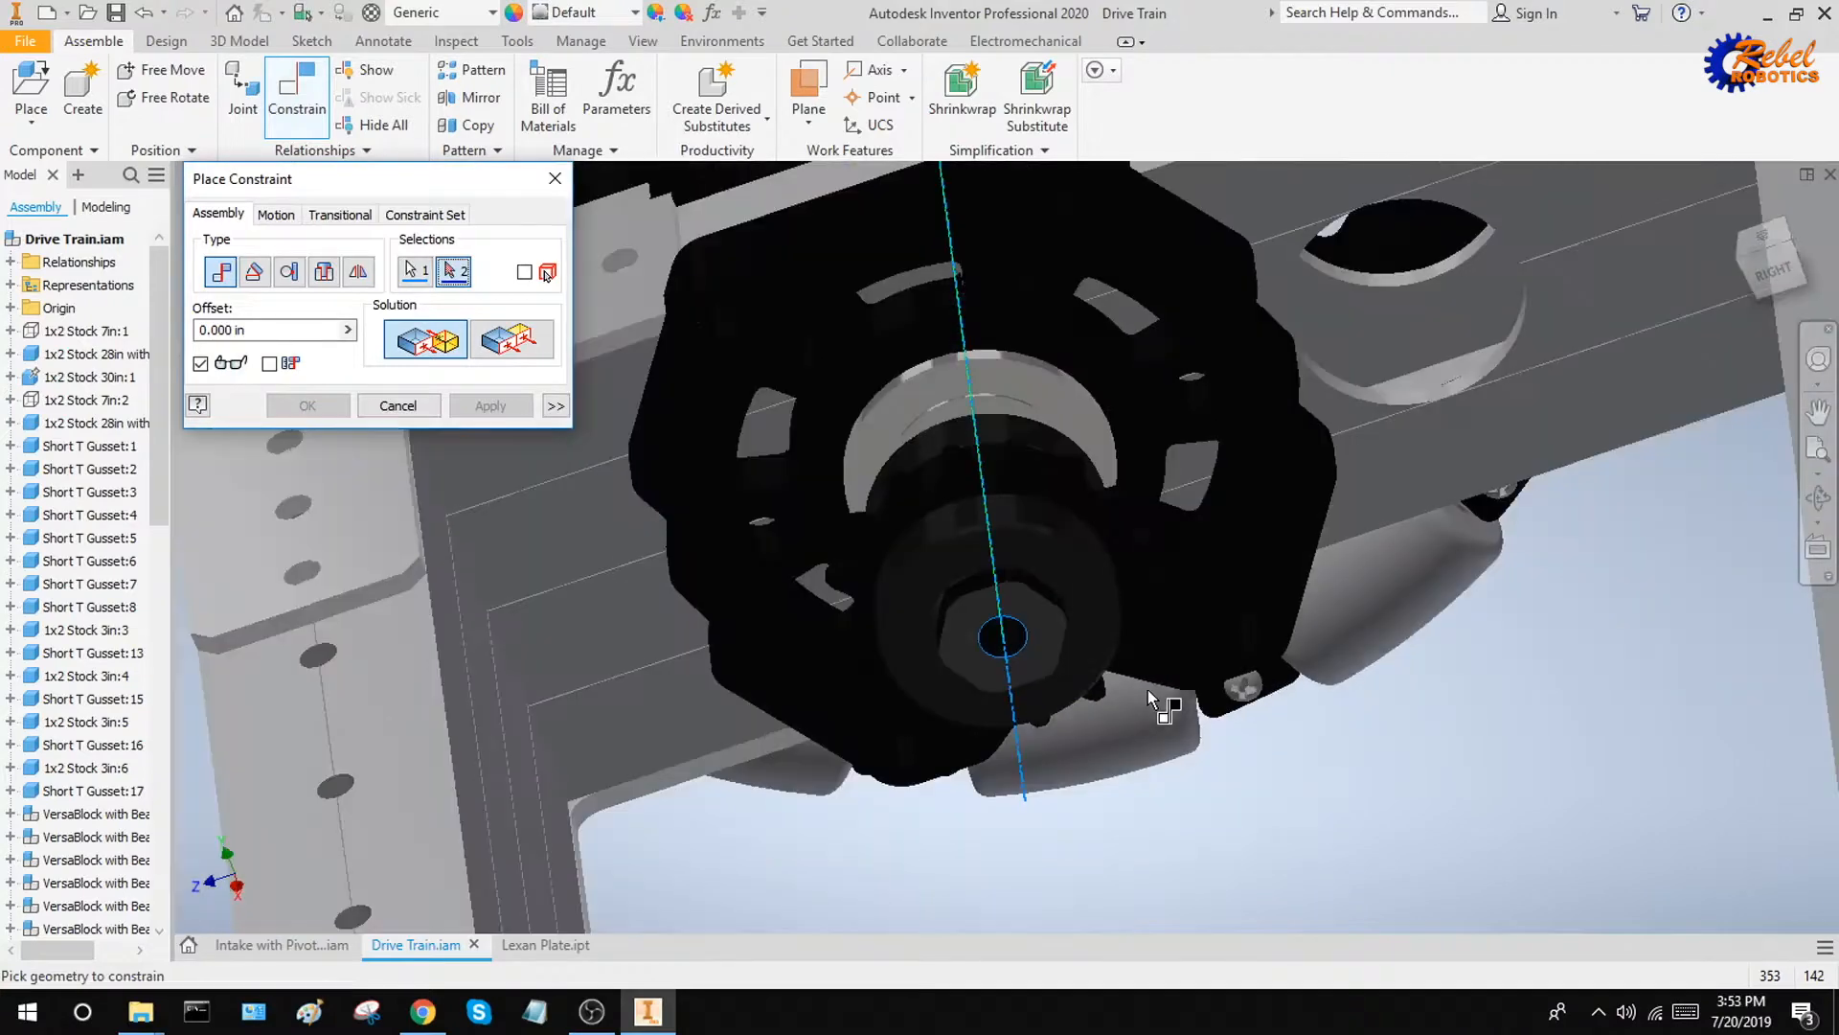
shift+middle_drag(1148, 688, 919, 665)
scroll(1186, 672, down, 5)
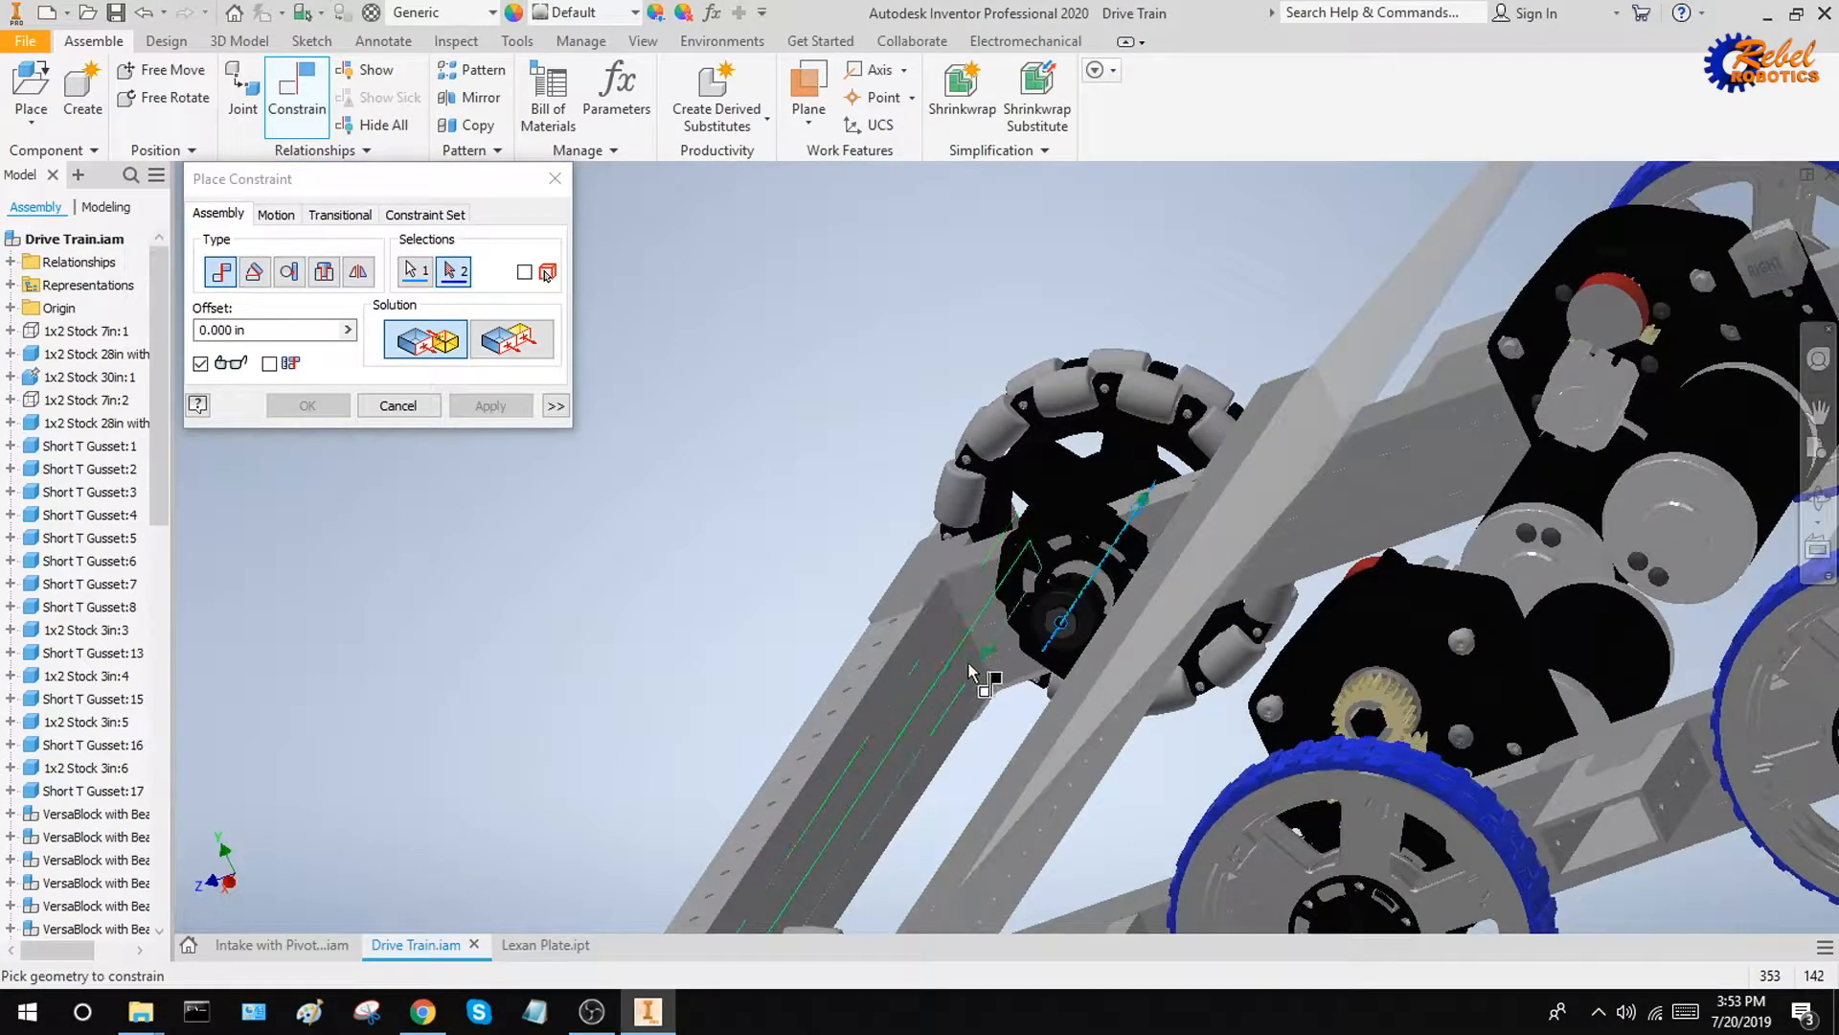
scroll(968, 661, up, 5)
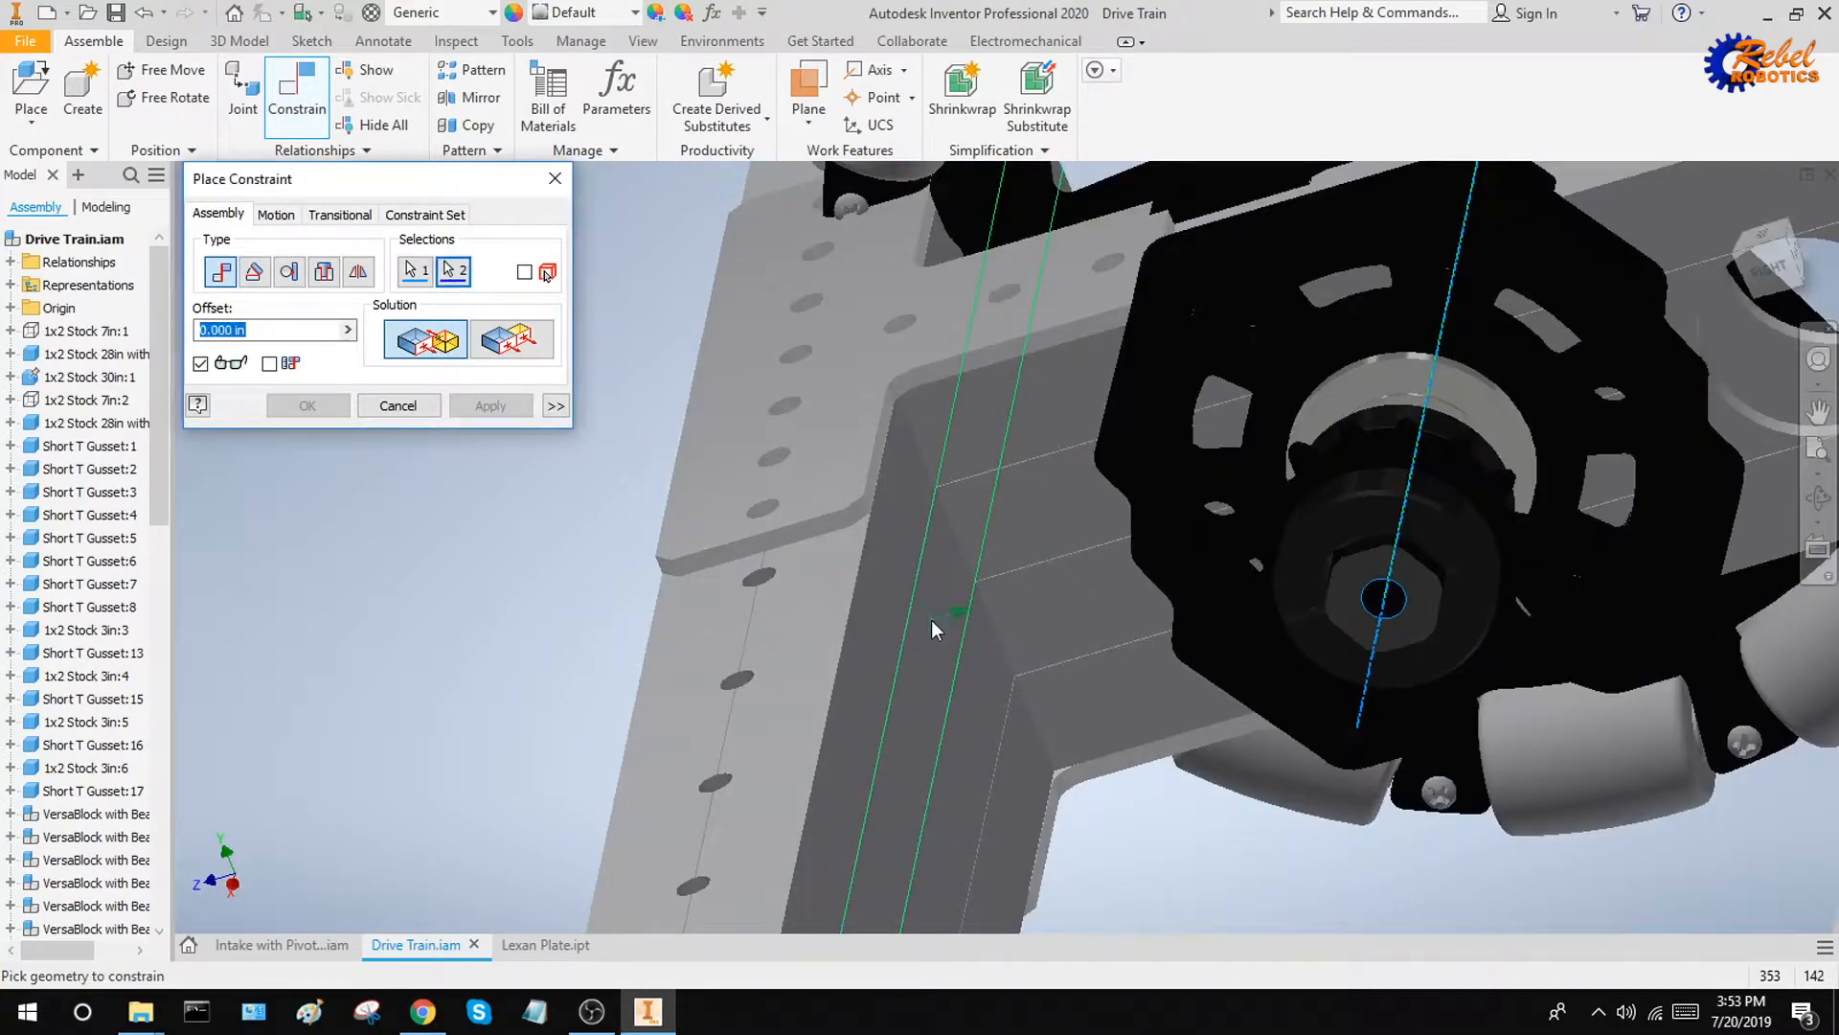
click(931, 619)
Examine from several close views how the previewed mate places the axle's axis on the crossbar's inner face
scroll(1065, 690, down, 5)
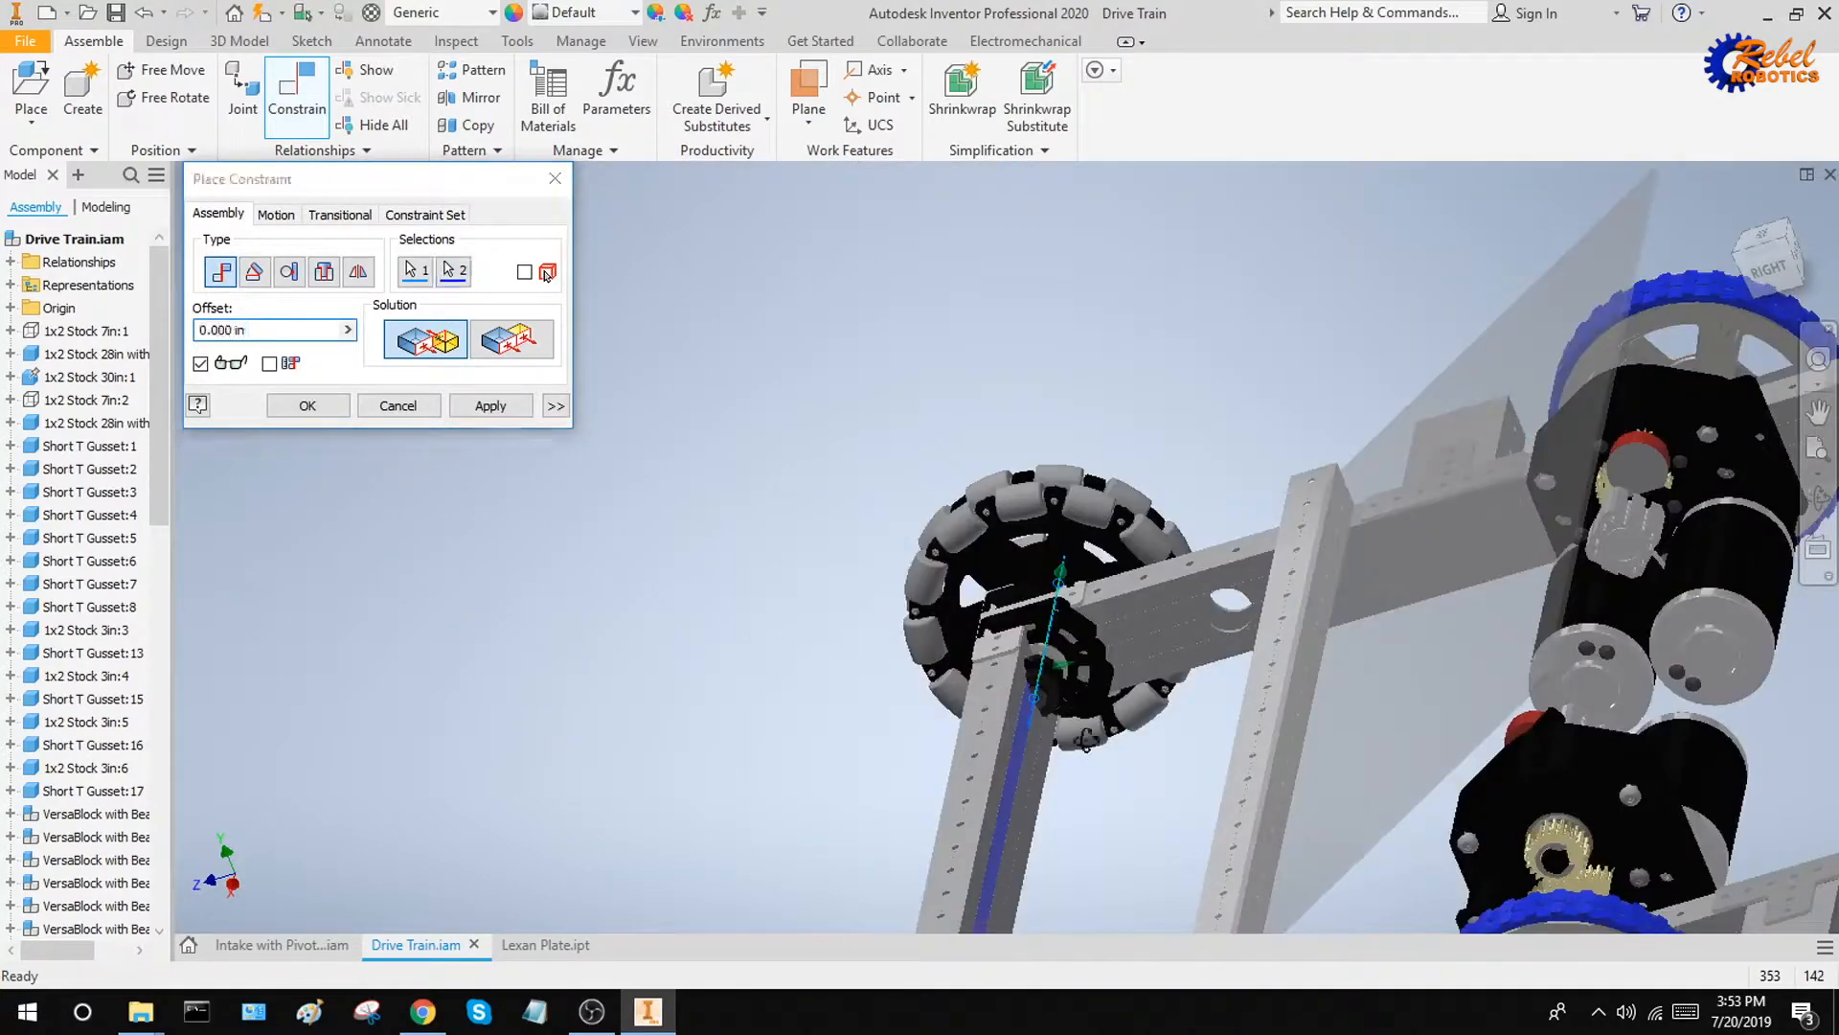
shift+middle_drag(1065, 692, 1057, 736)
scroll(1059, 744, up, 5)
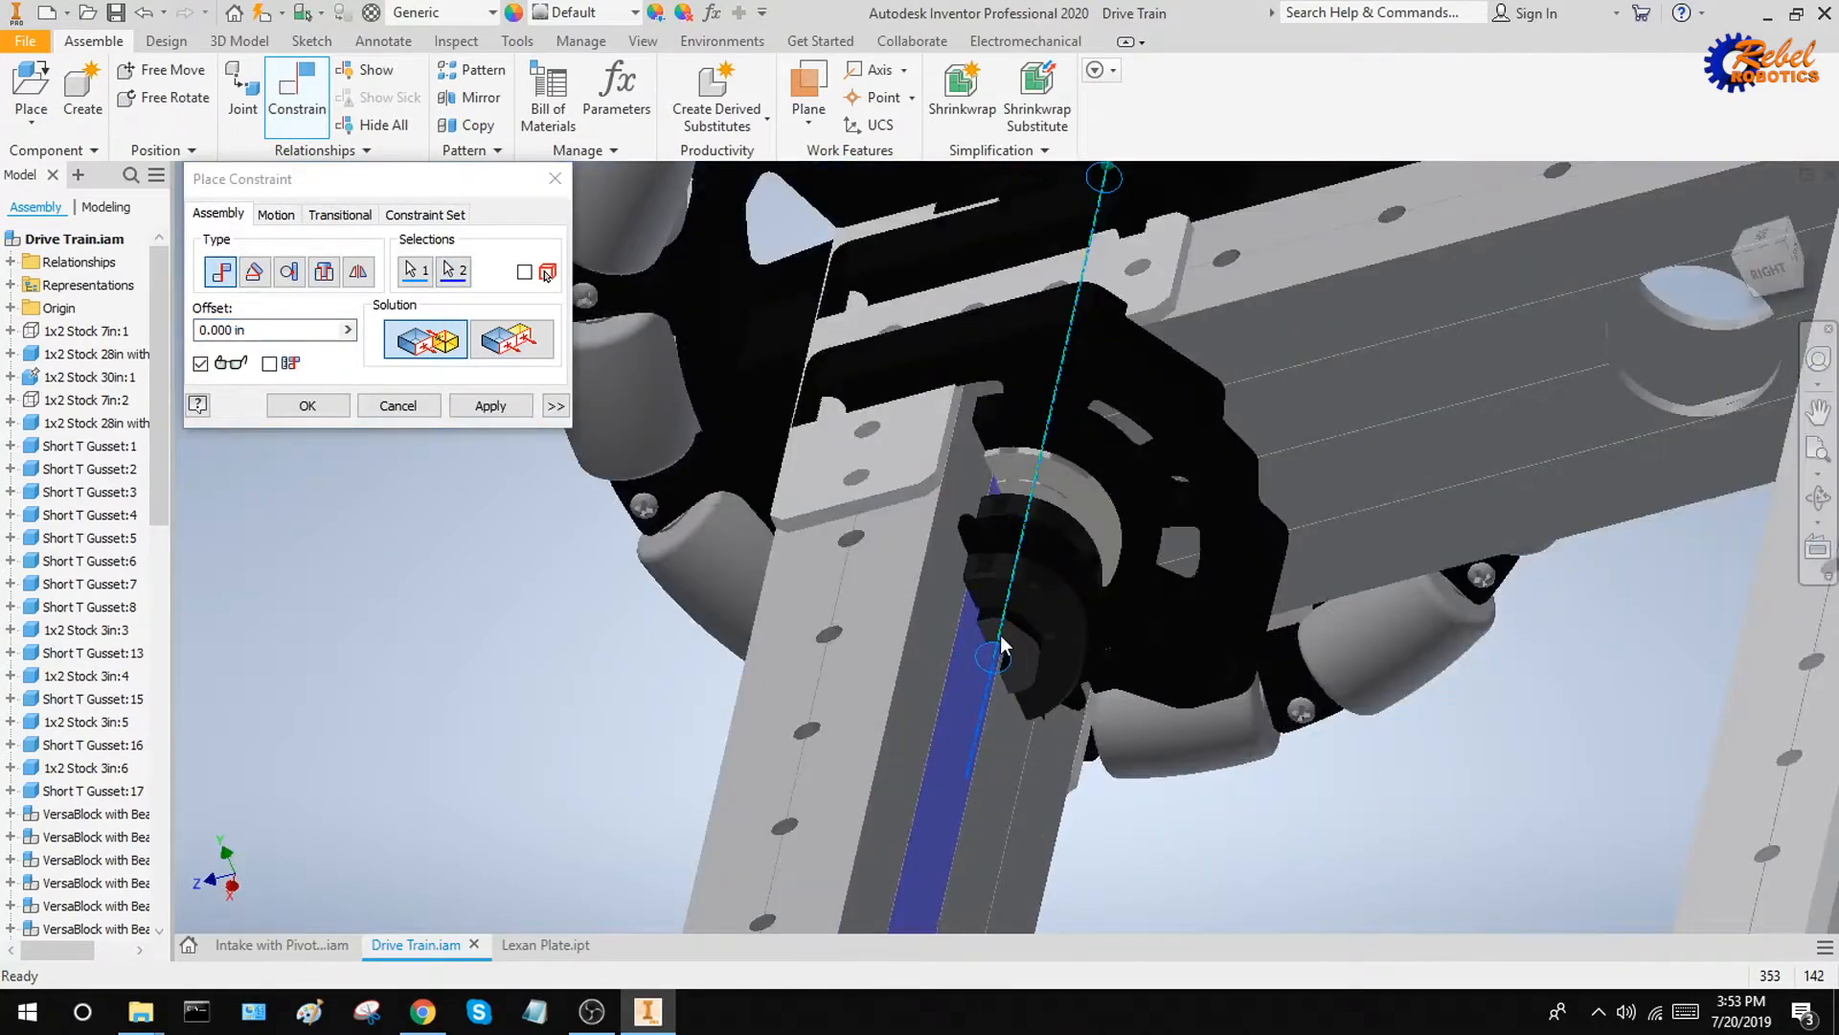
scroll(1001, 647, up, 3)
middle_drag(1002, 658, 1027, 394)
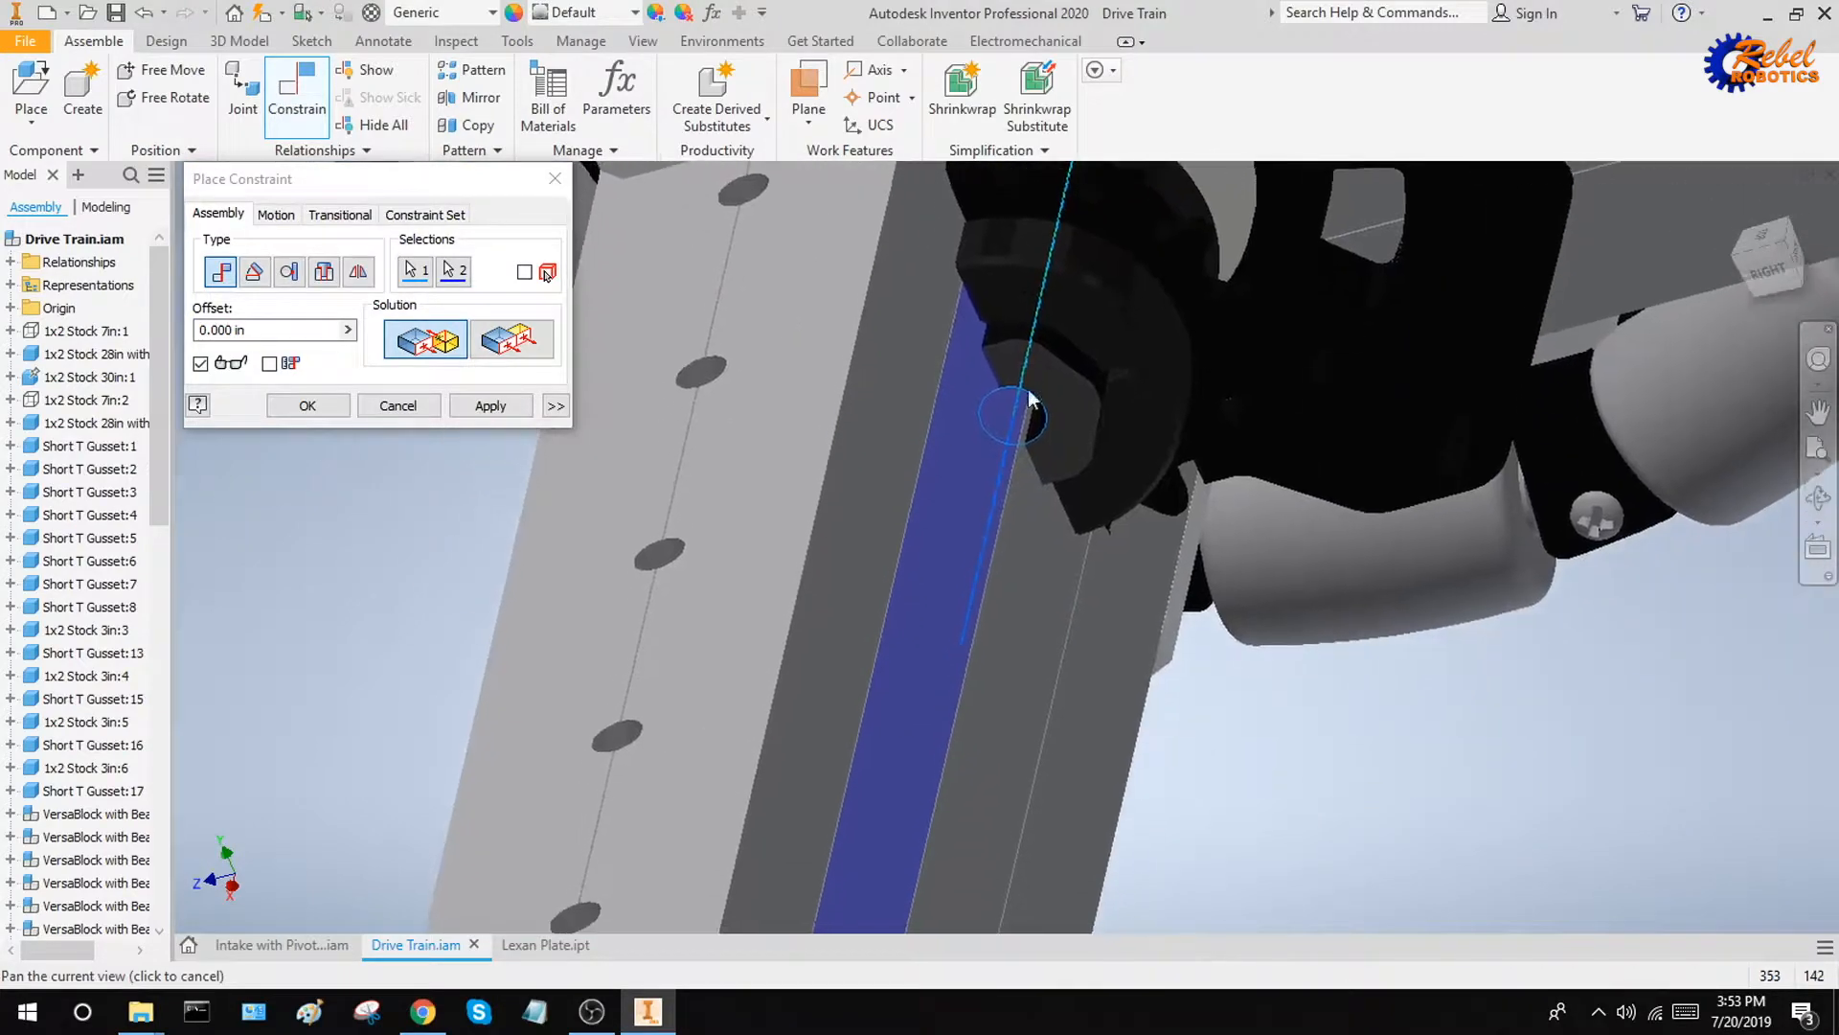
scroll(977, 639, down, 4)
mouse_move(977, 640)
shift+middle_down()
mouse_move(1223, 638)
mouse_move(955, 640)
mouse_move(1014, 642)
shift+middle_up()
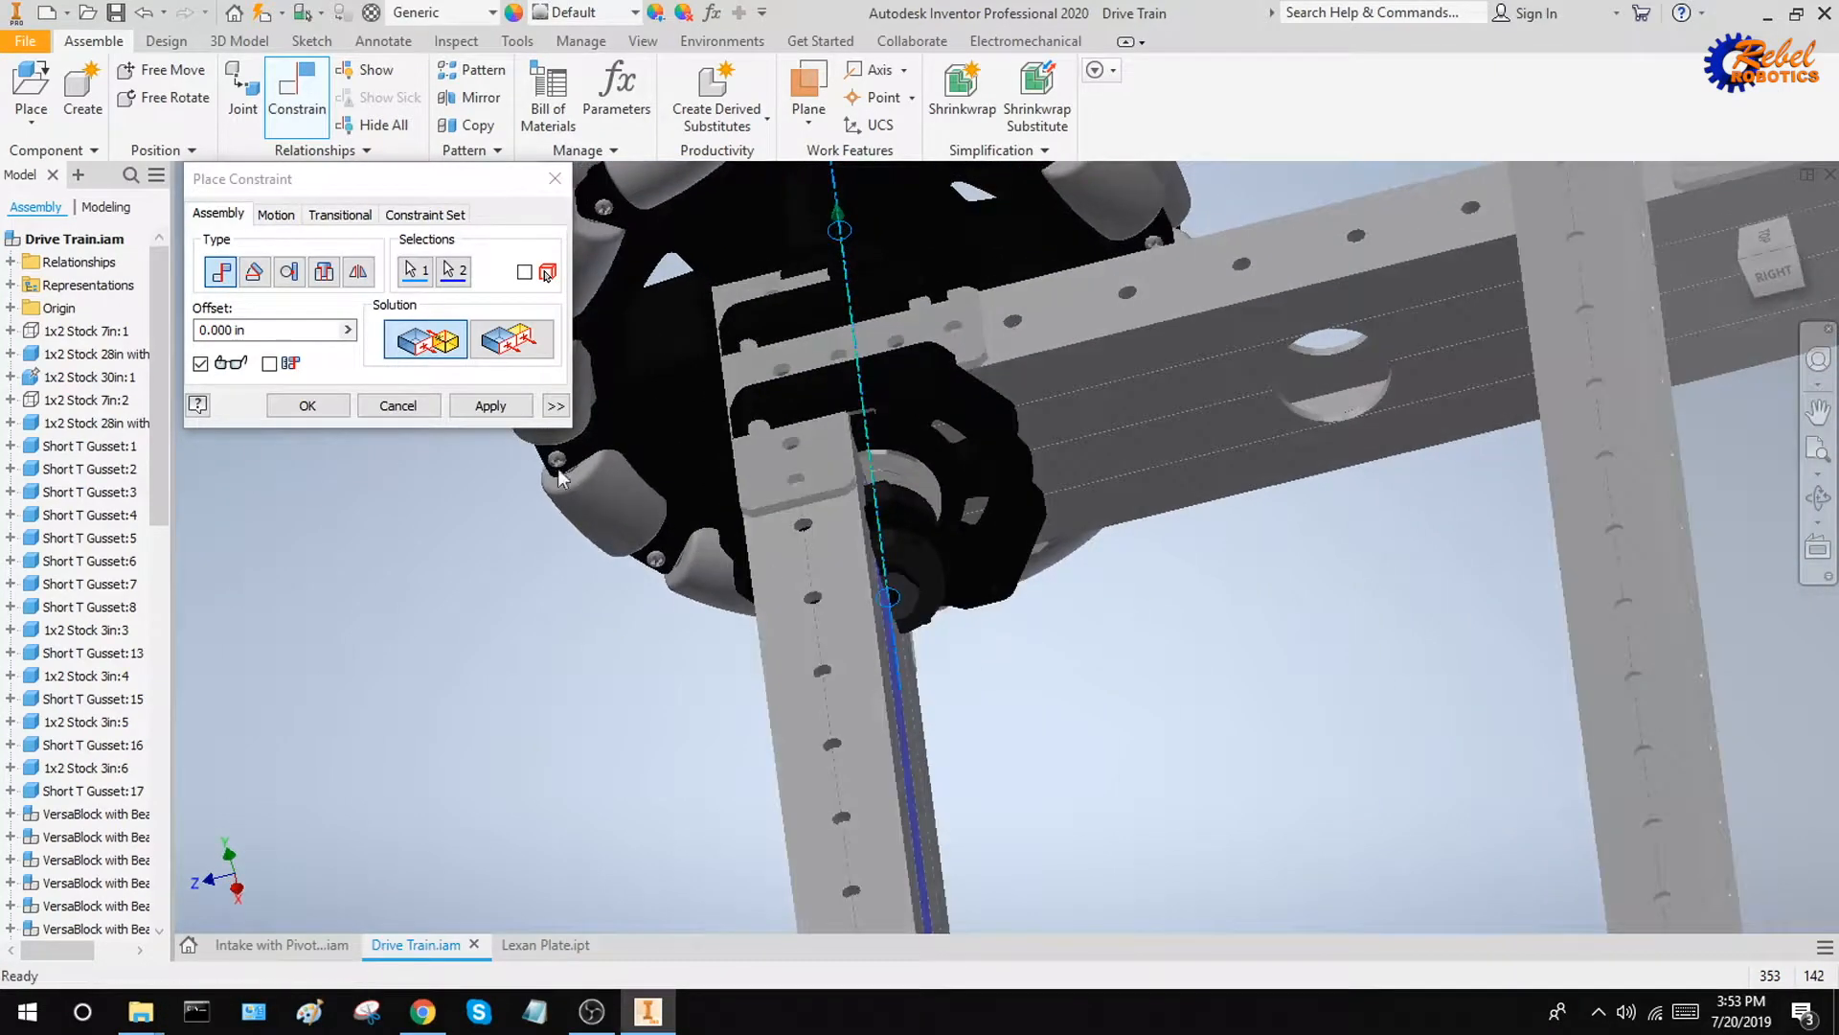
Set the axle's mate offset from the crossbar face to 4, apply the constraint and close the command
click(278, 334)
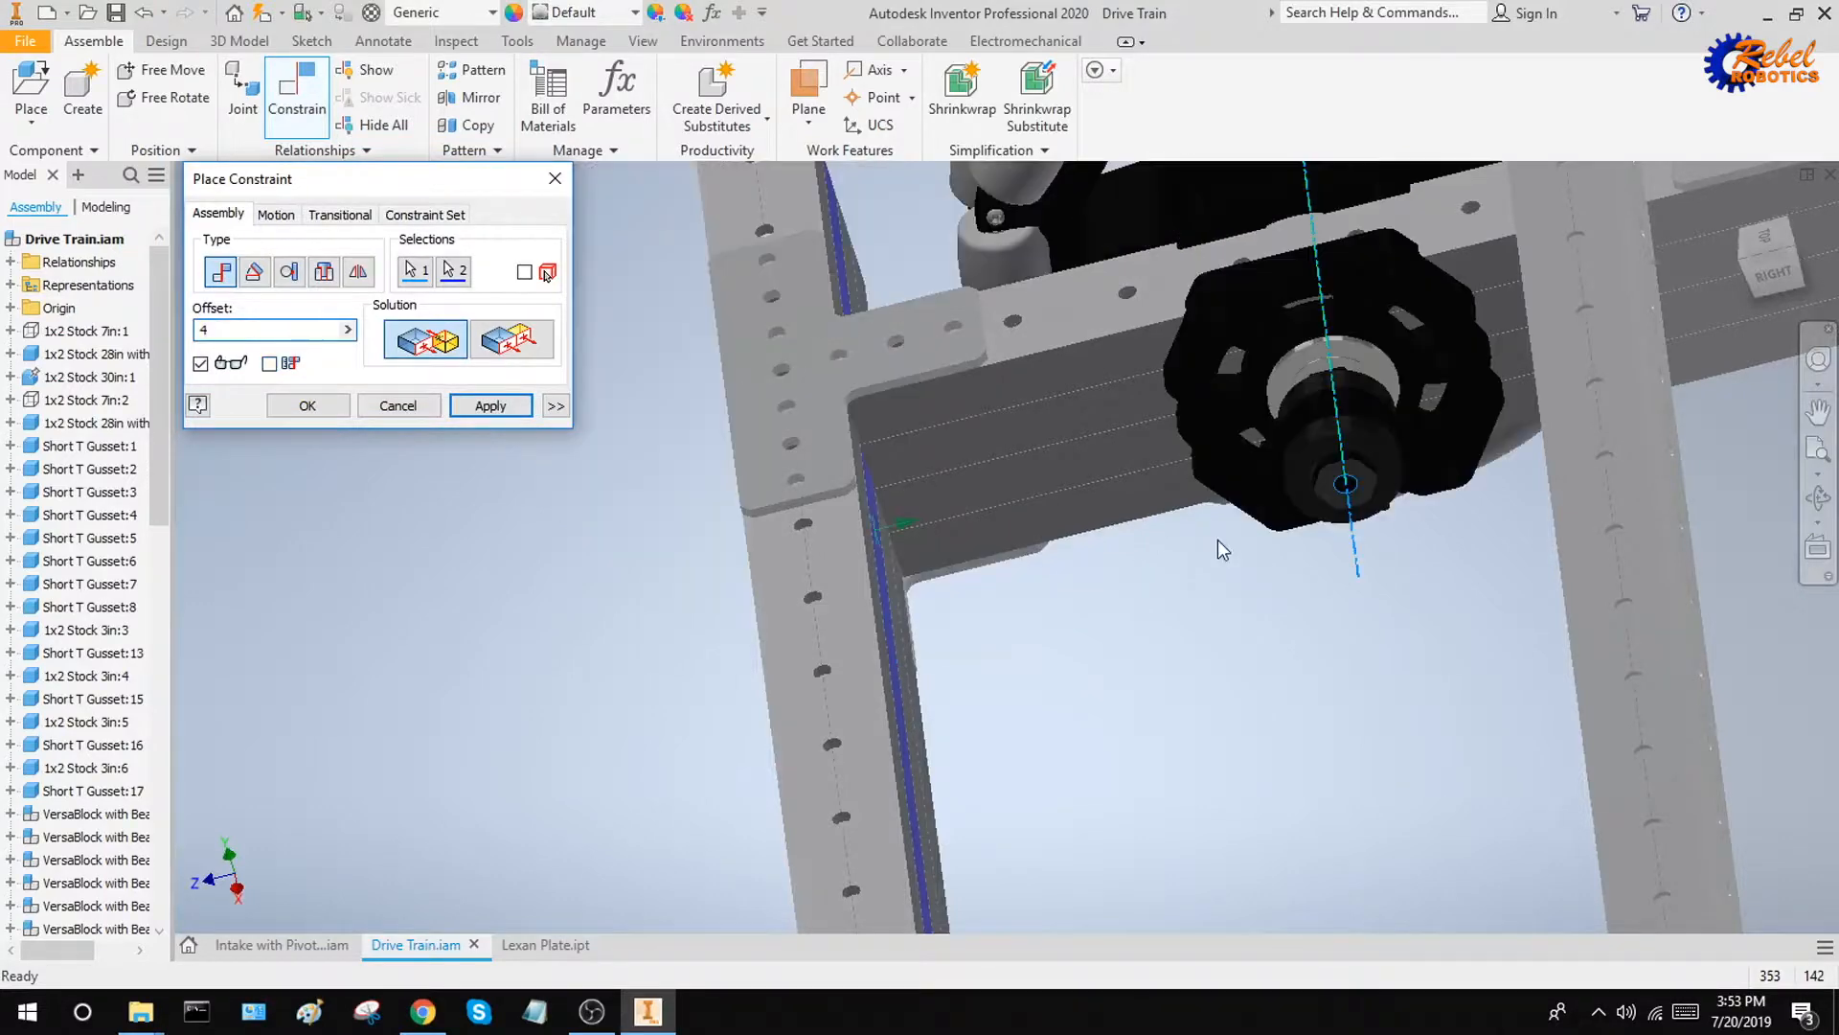
shift+middle_drag(1275, 601, 1037, 636)
scroll(1085, 634, up, 4)
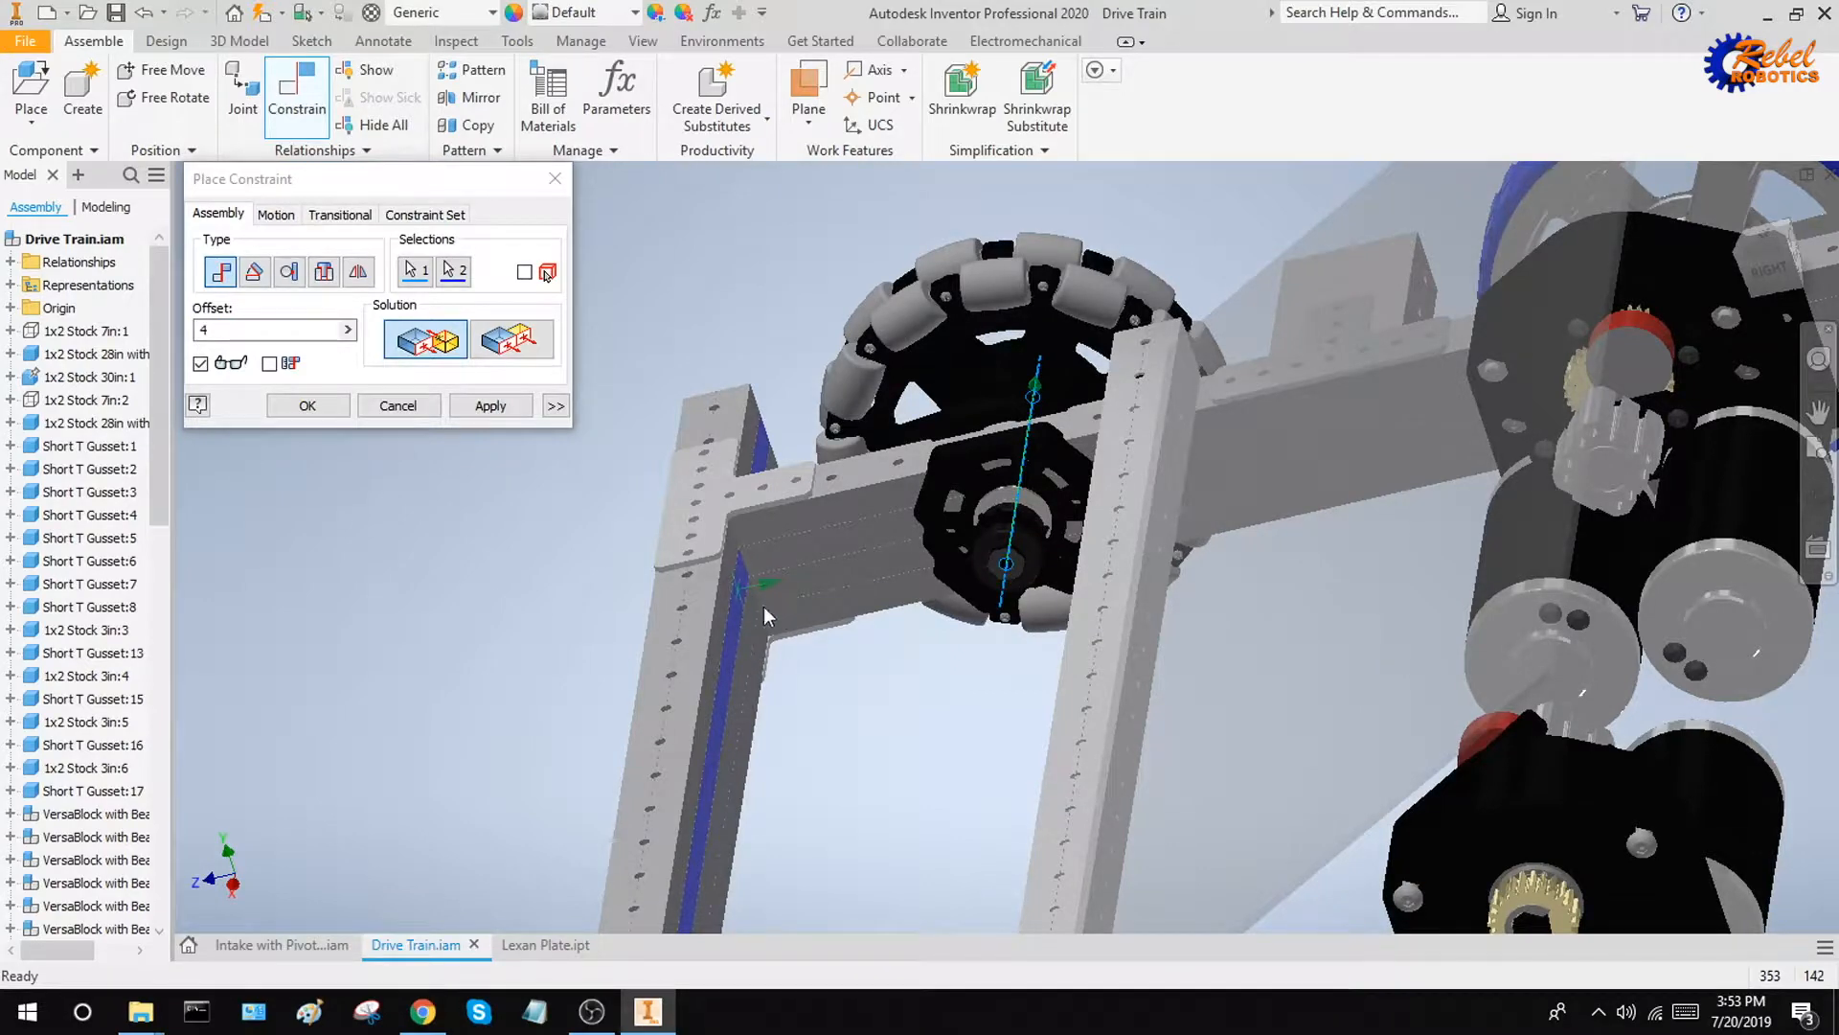
click(491, 406)
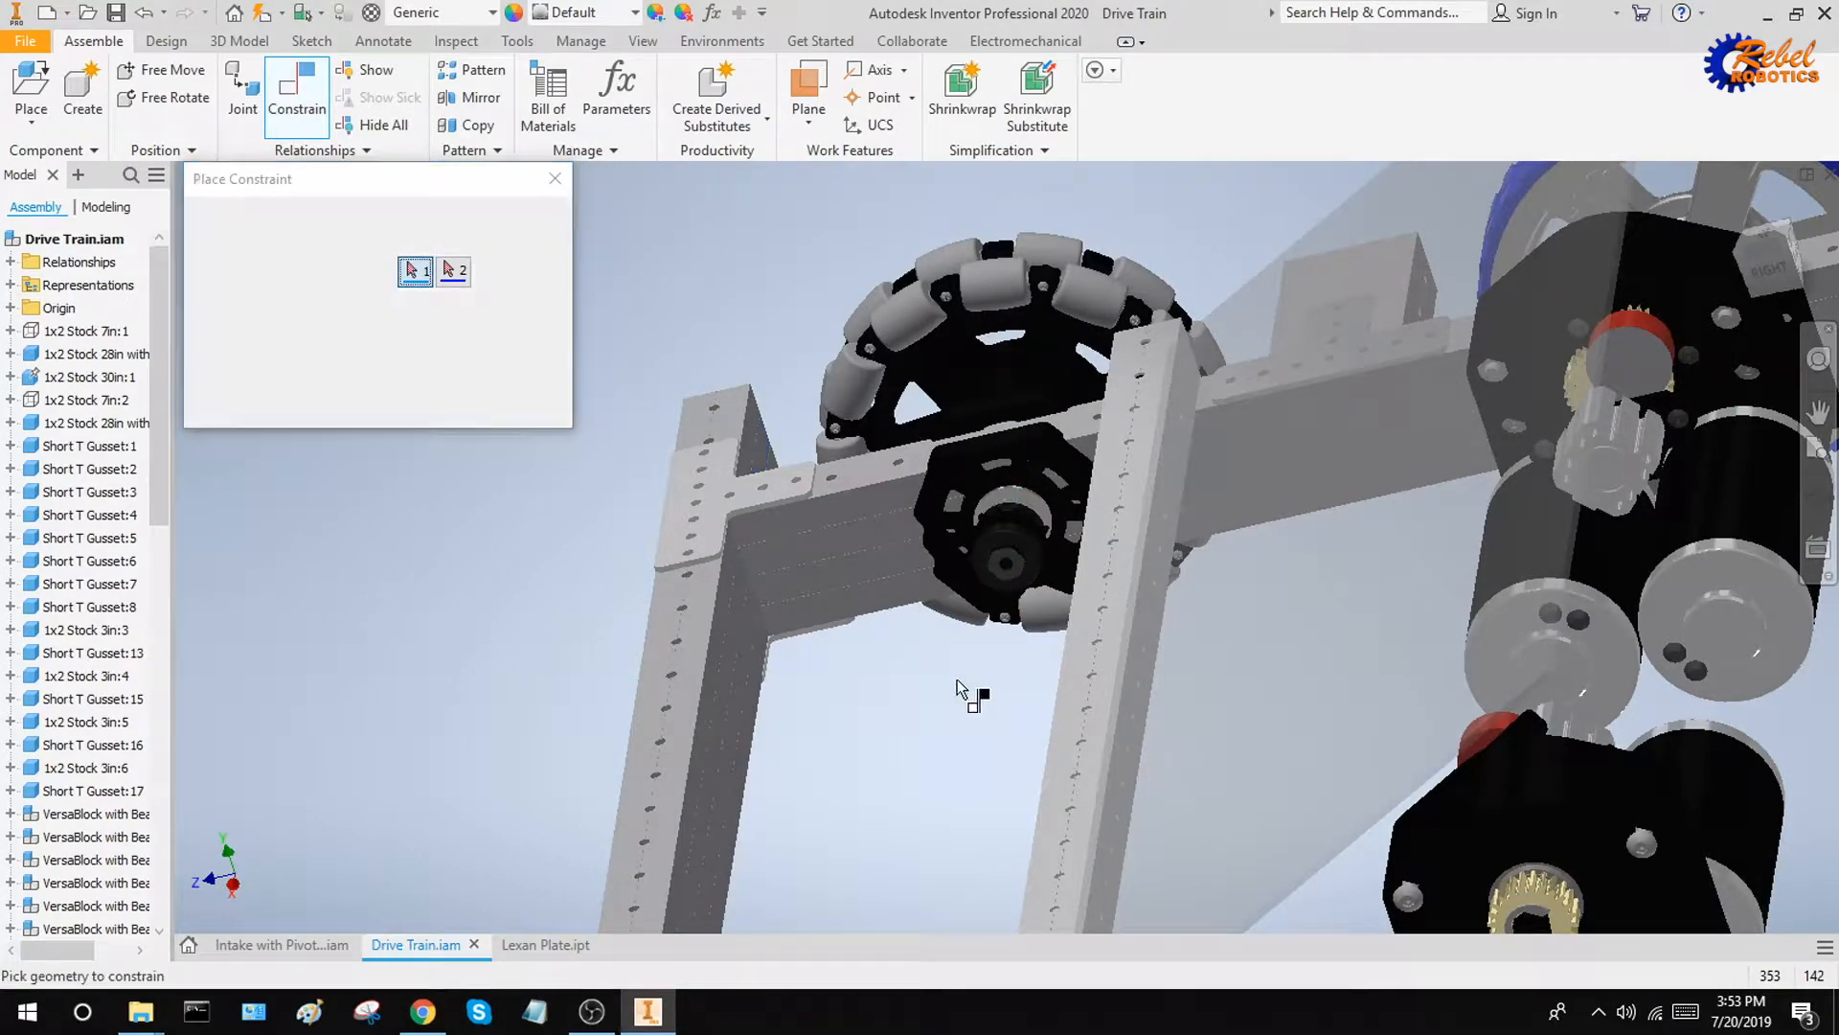
scroll(958, 683, up, 4)
shift+middle_drag(952, 694, 999, 718)
key(Escape)
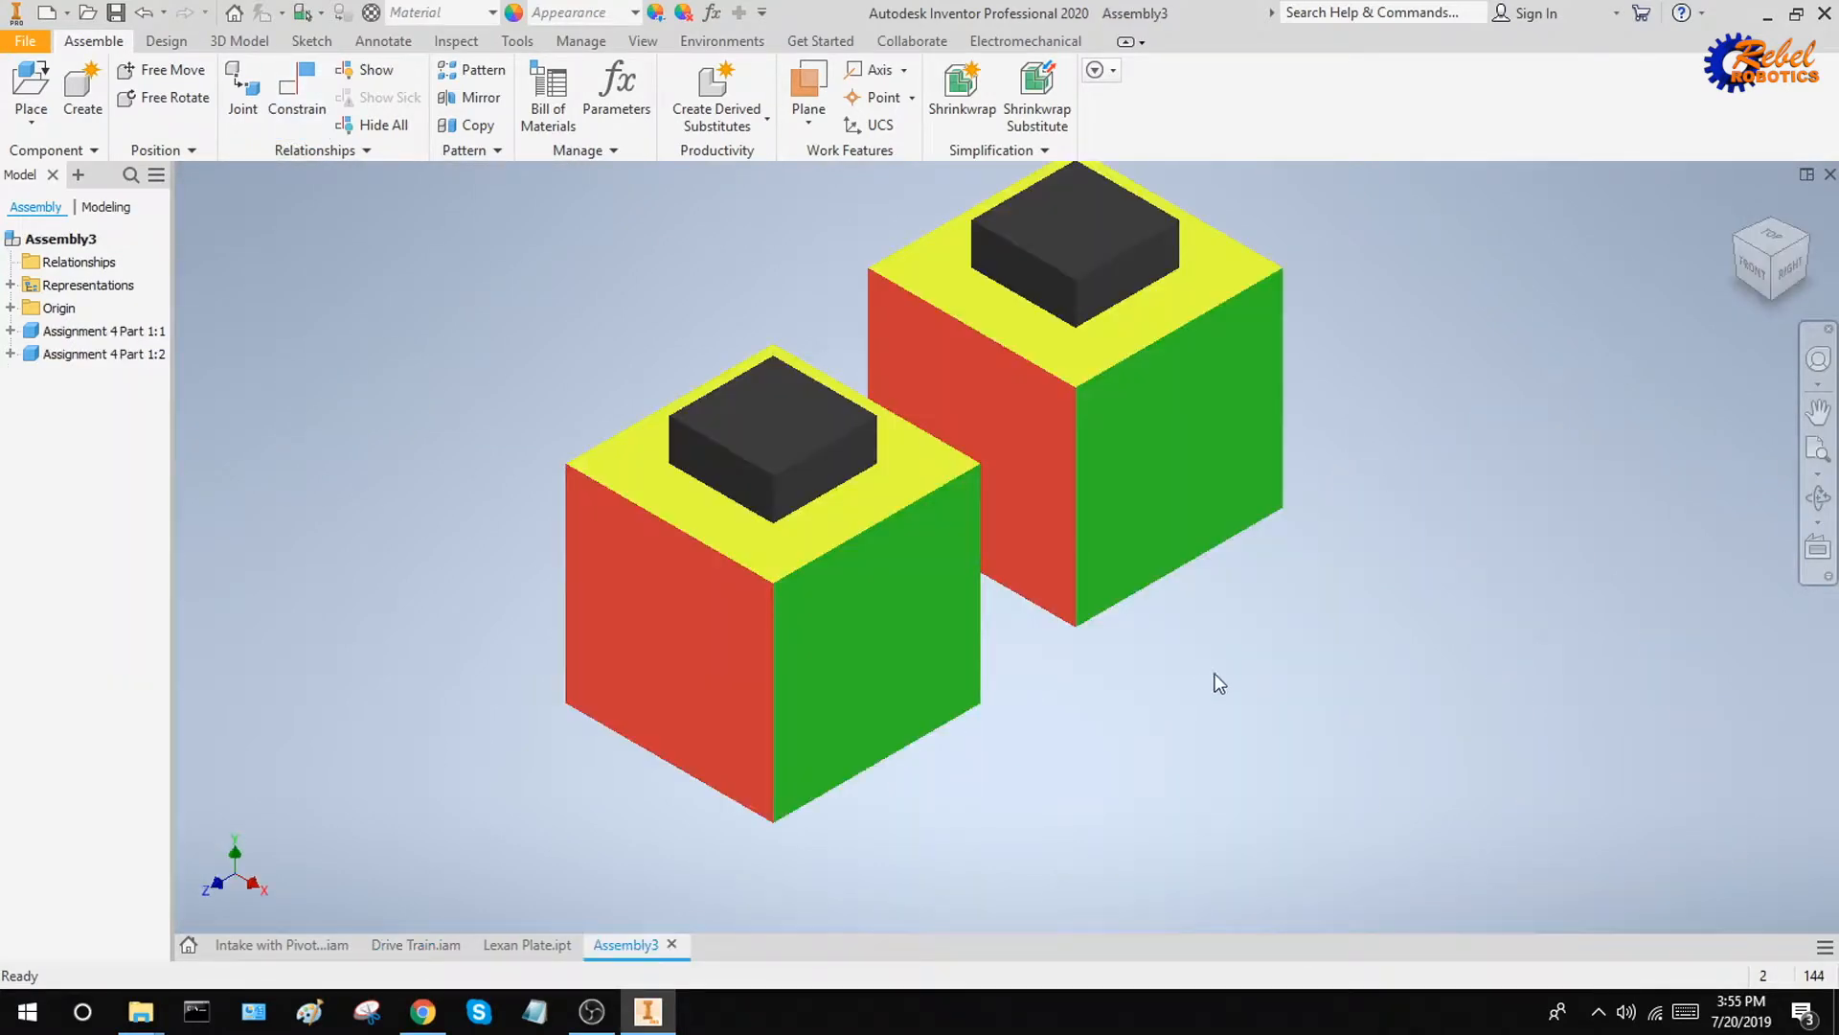
click(291, 119)
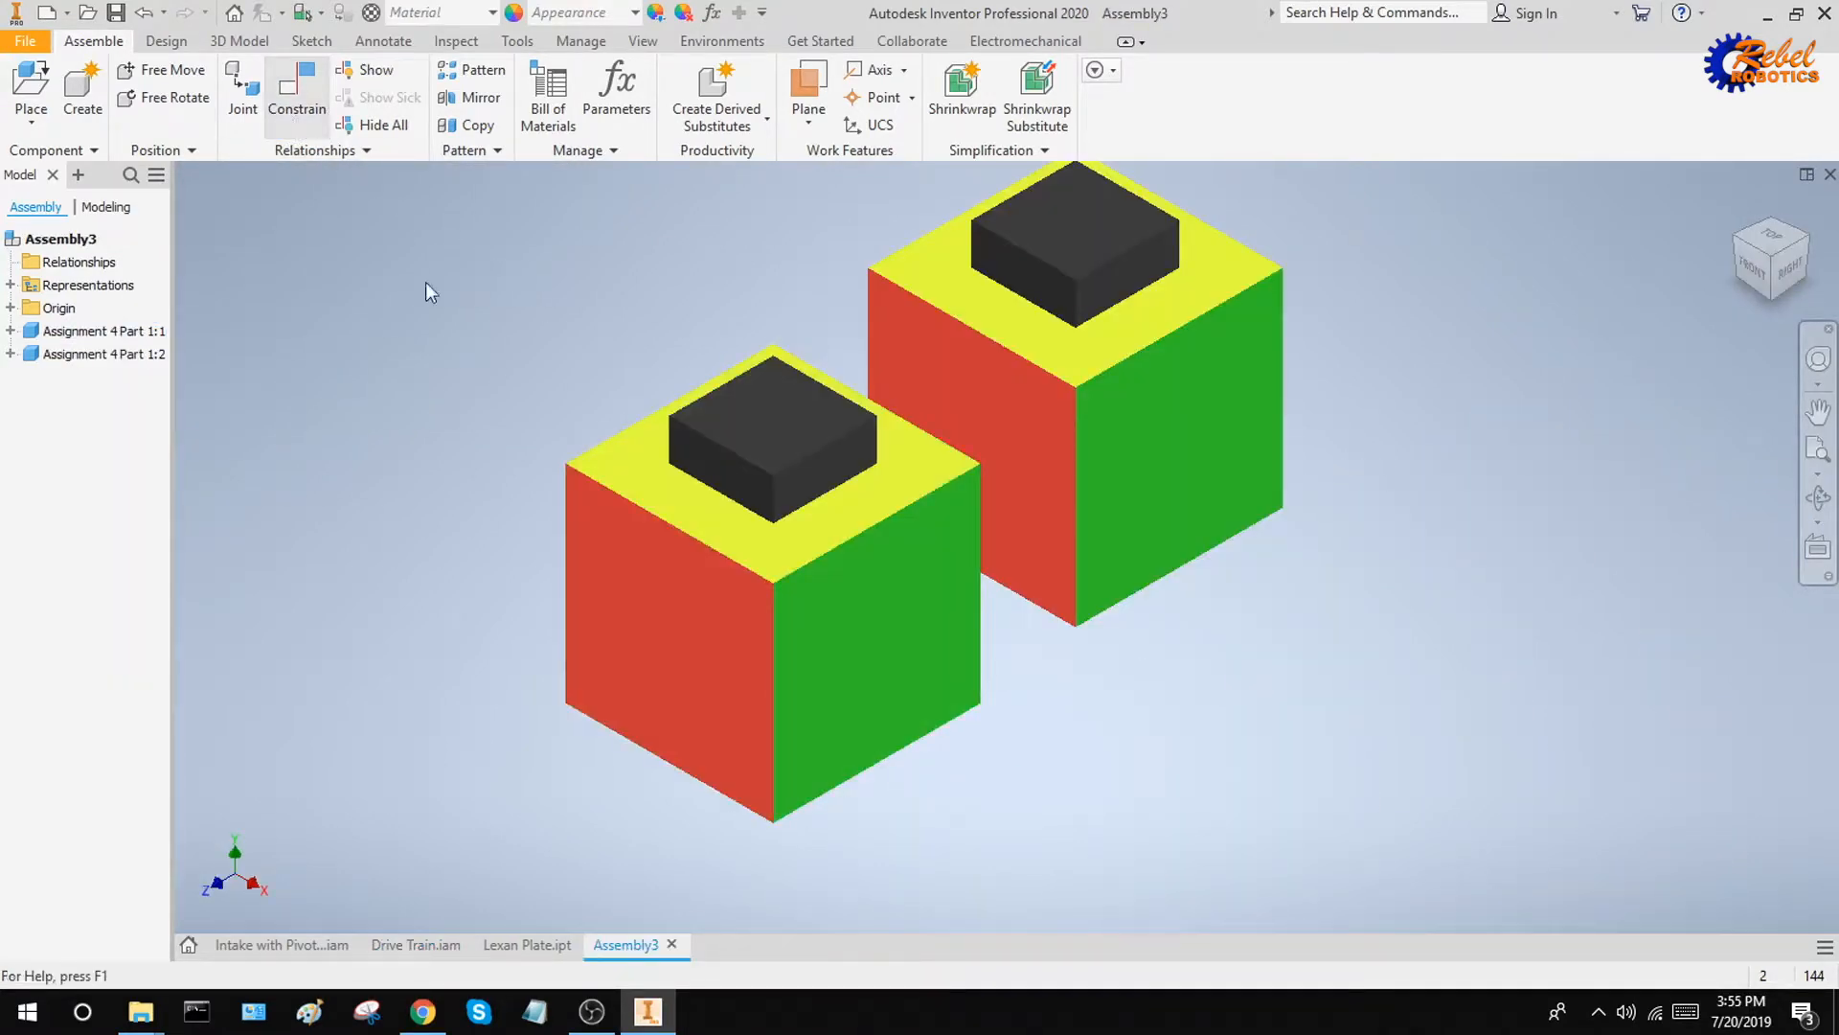
click(530, 336)
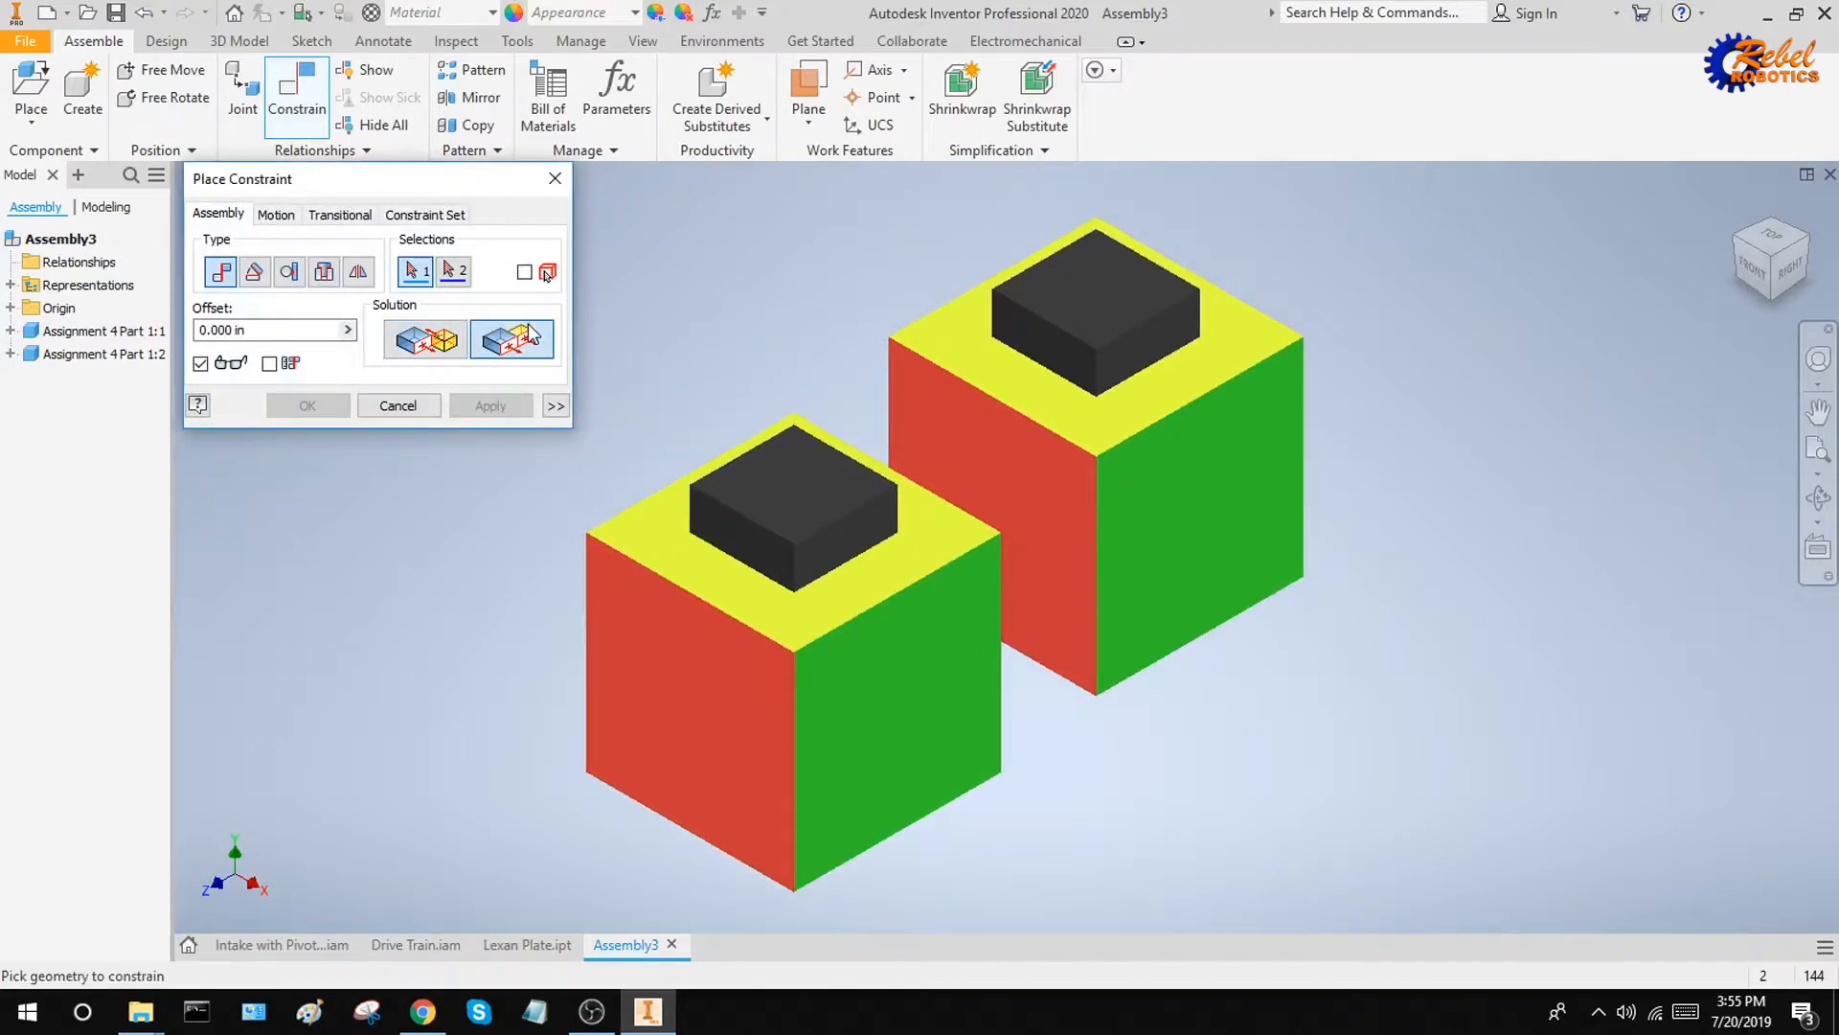
click(966, 635)
click(1206, 522)
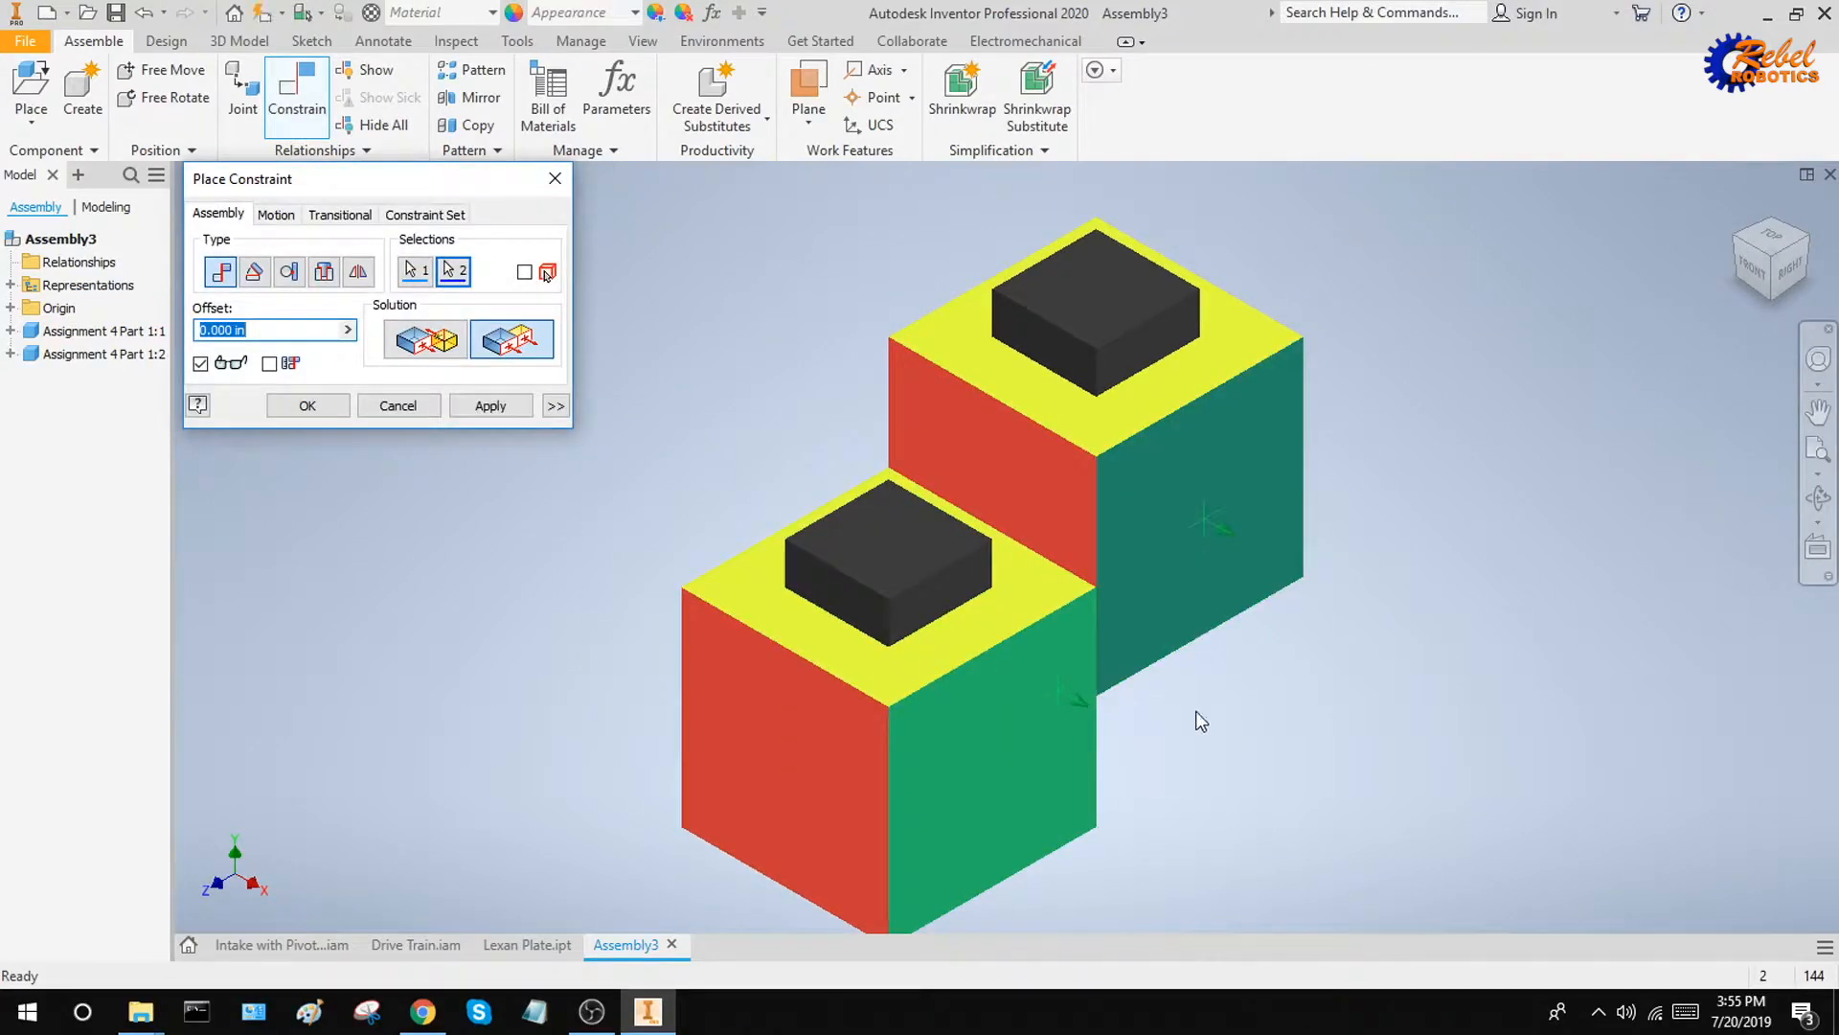
mouse_move(1205, 717)
shift+middle_down()
mouse_move(1256, 722)
mouse_move(1101, 689)
mouse_move(1186, 720)
shift+middle_up()
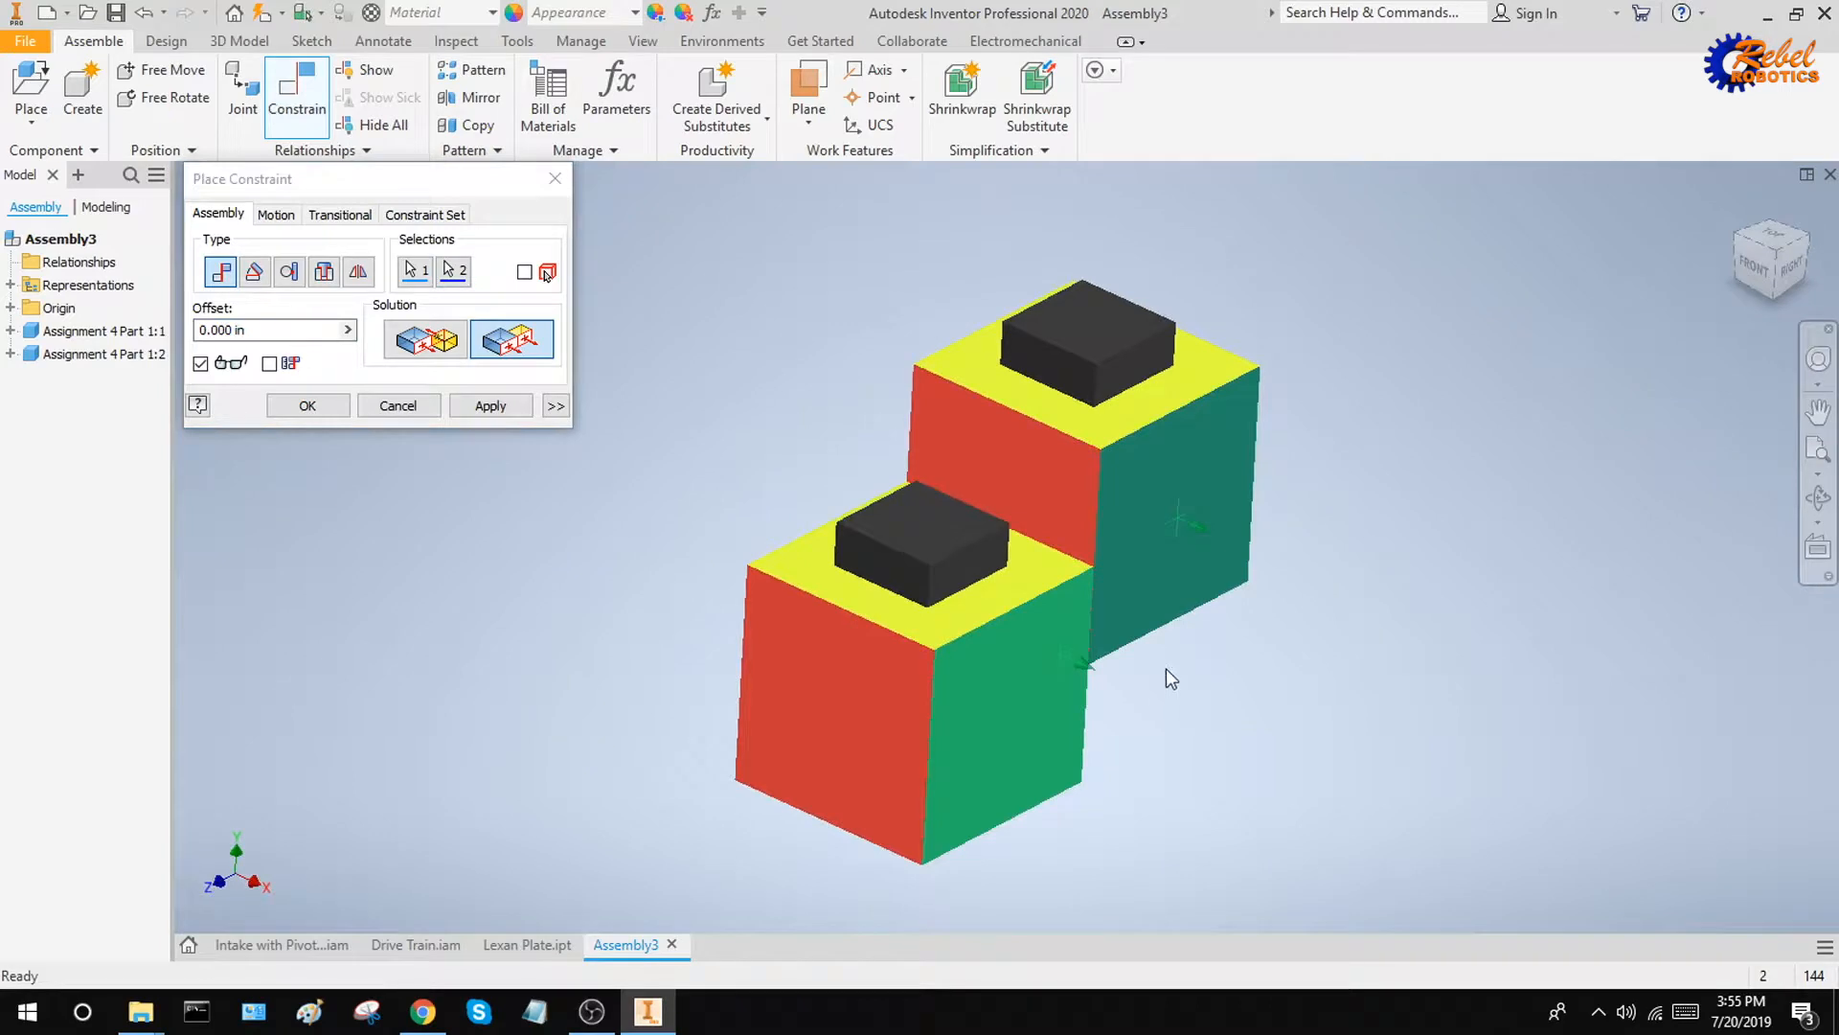
click(433, 408)
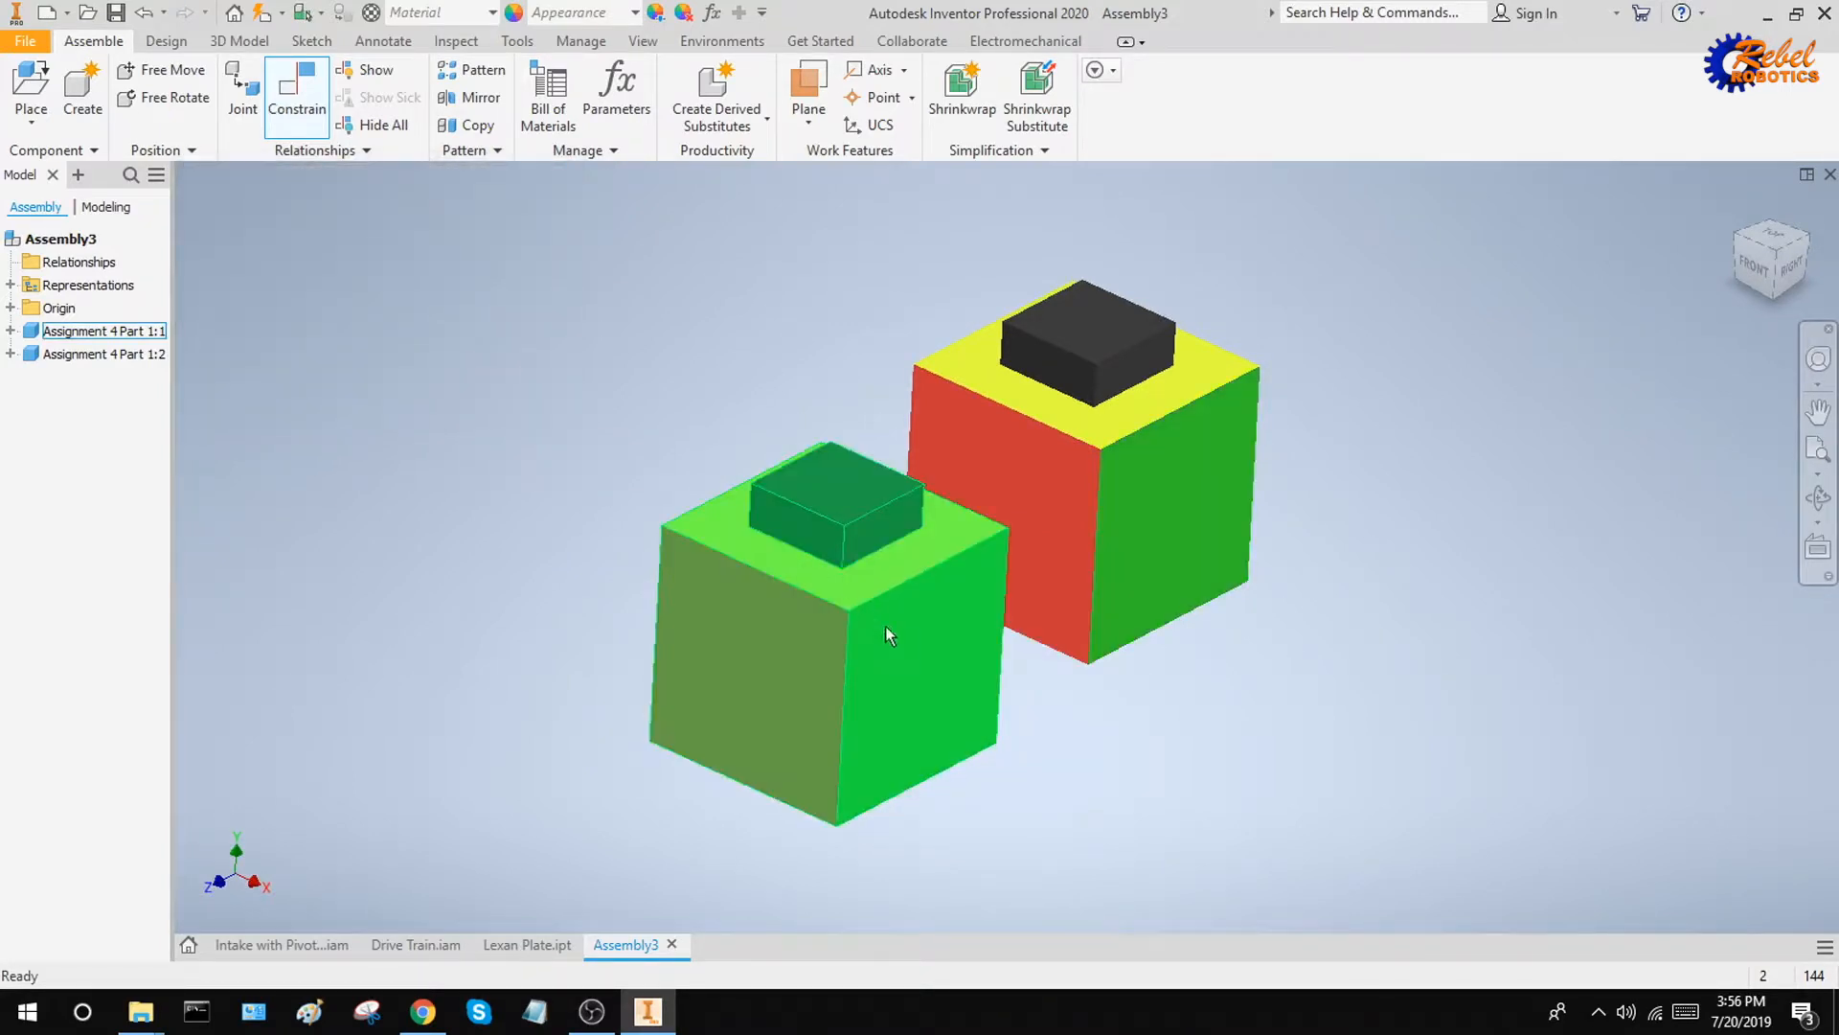
Move the front cube aside and constrain its green face flush with the rear cube's green face at an offset of 2
click(885, 625)
click(1406, 688)
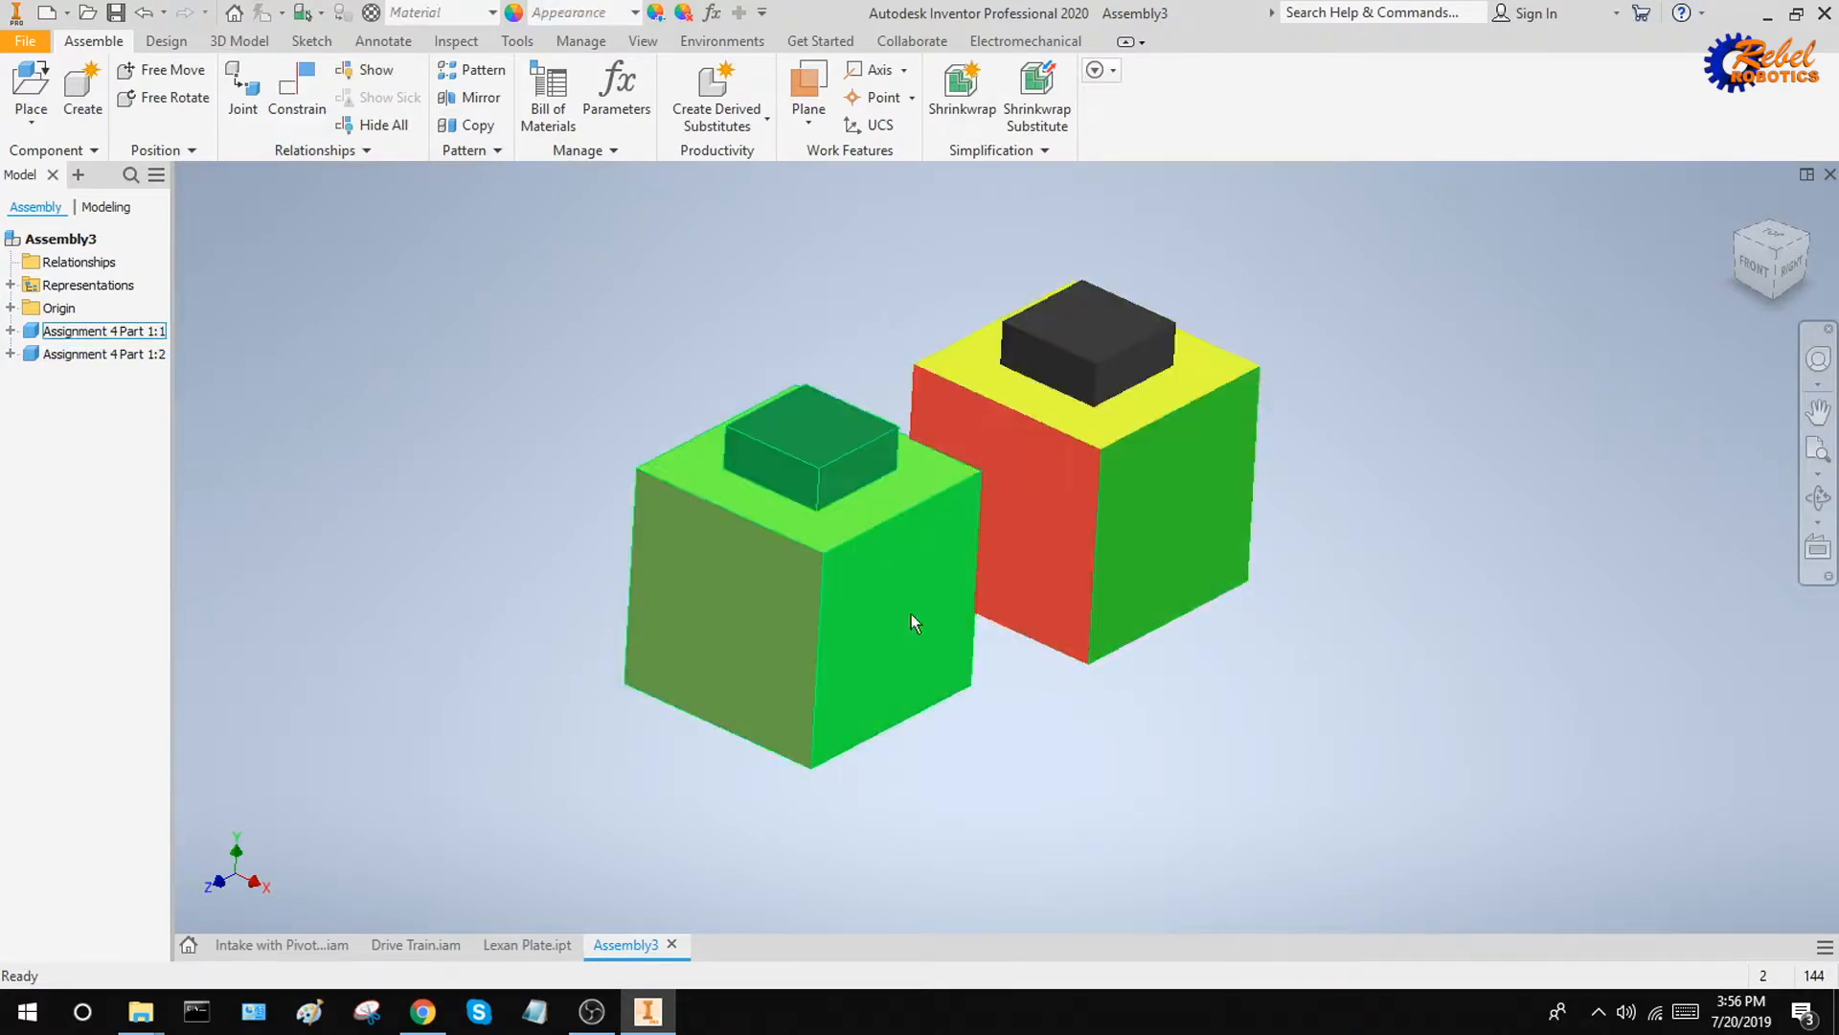
click(298, 88)
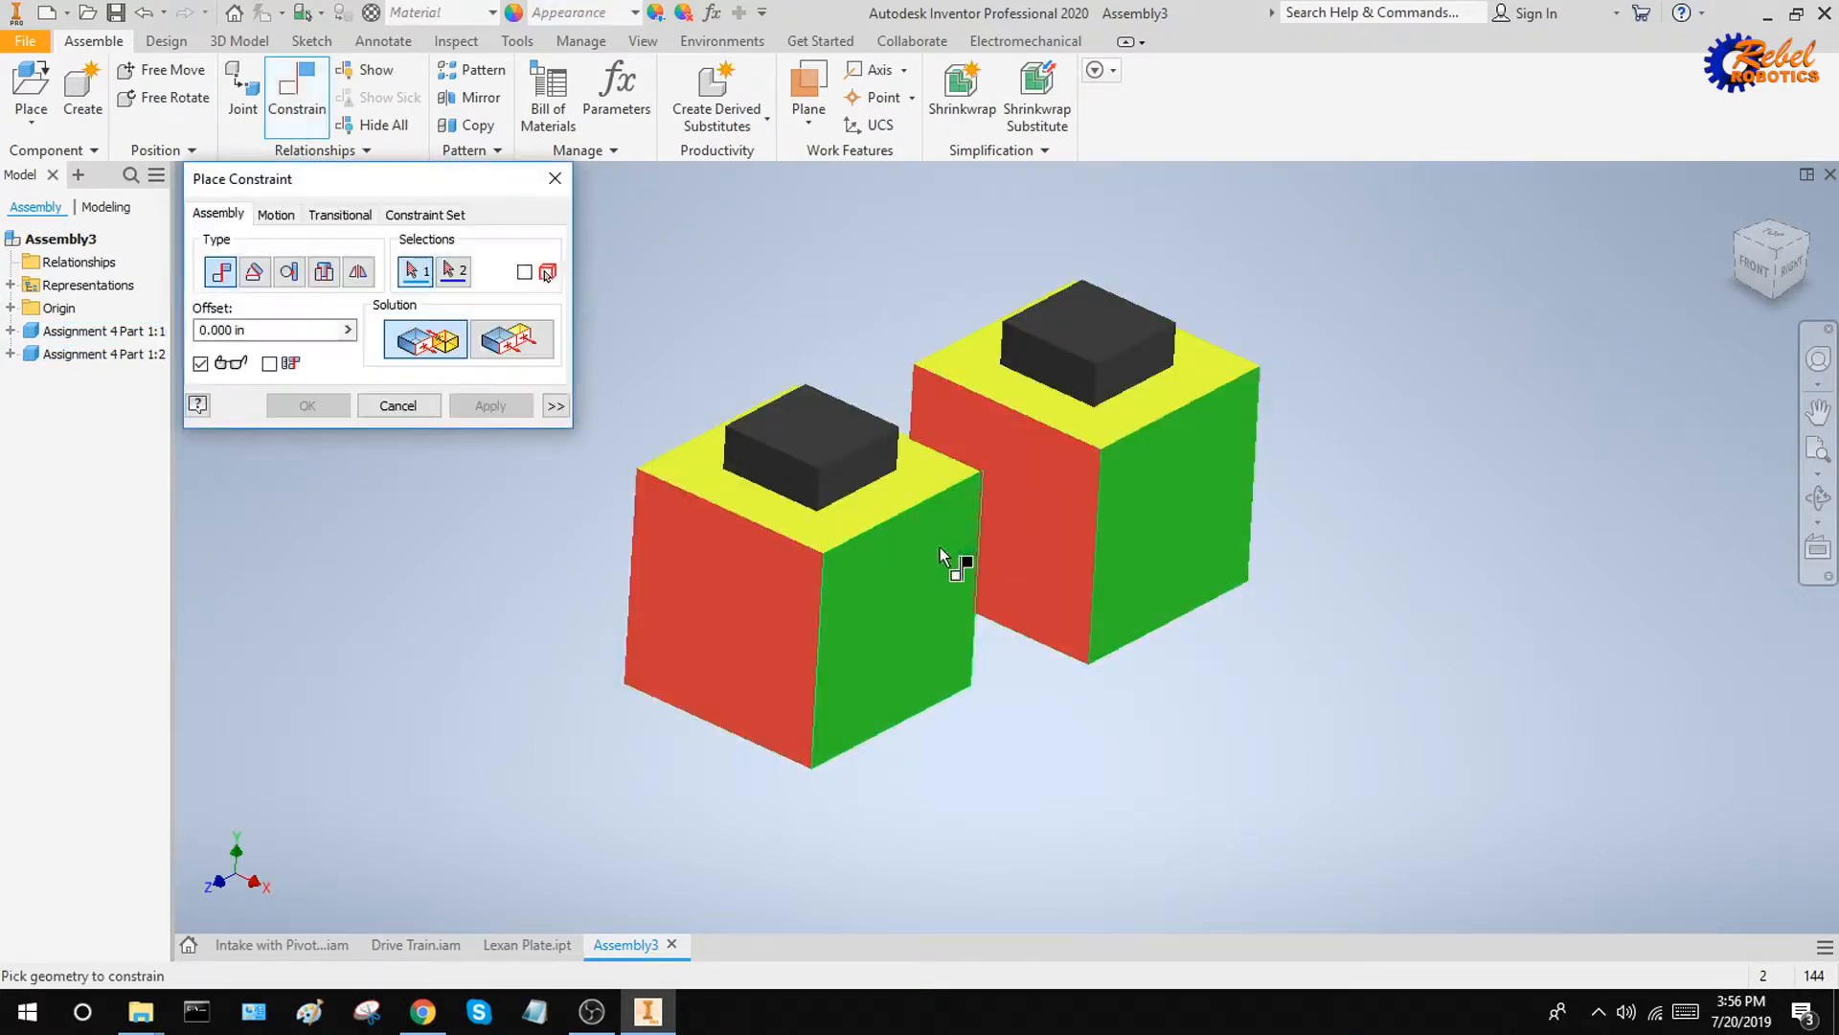
click(478, 337)
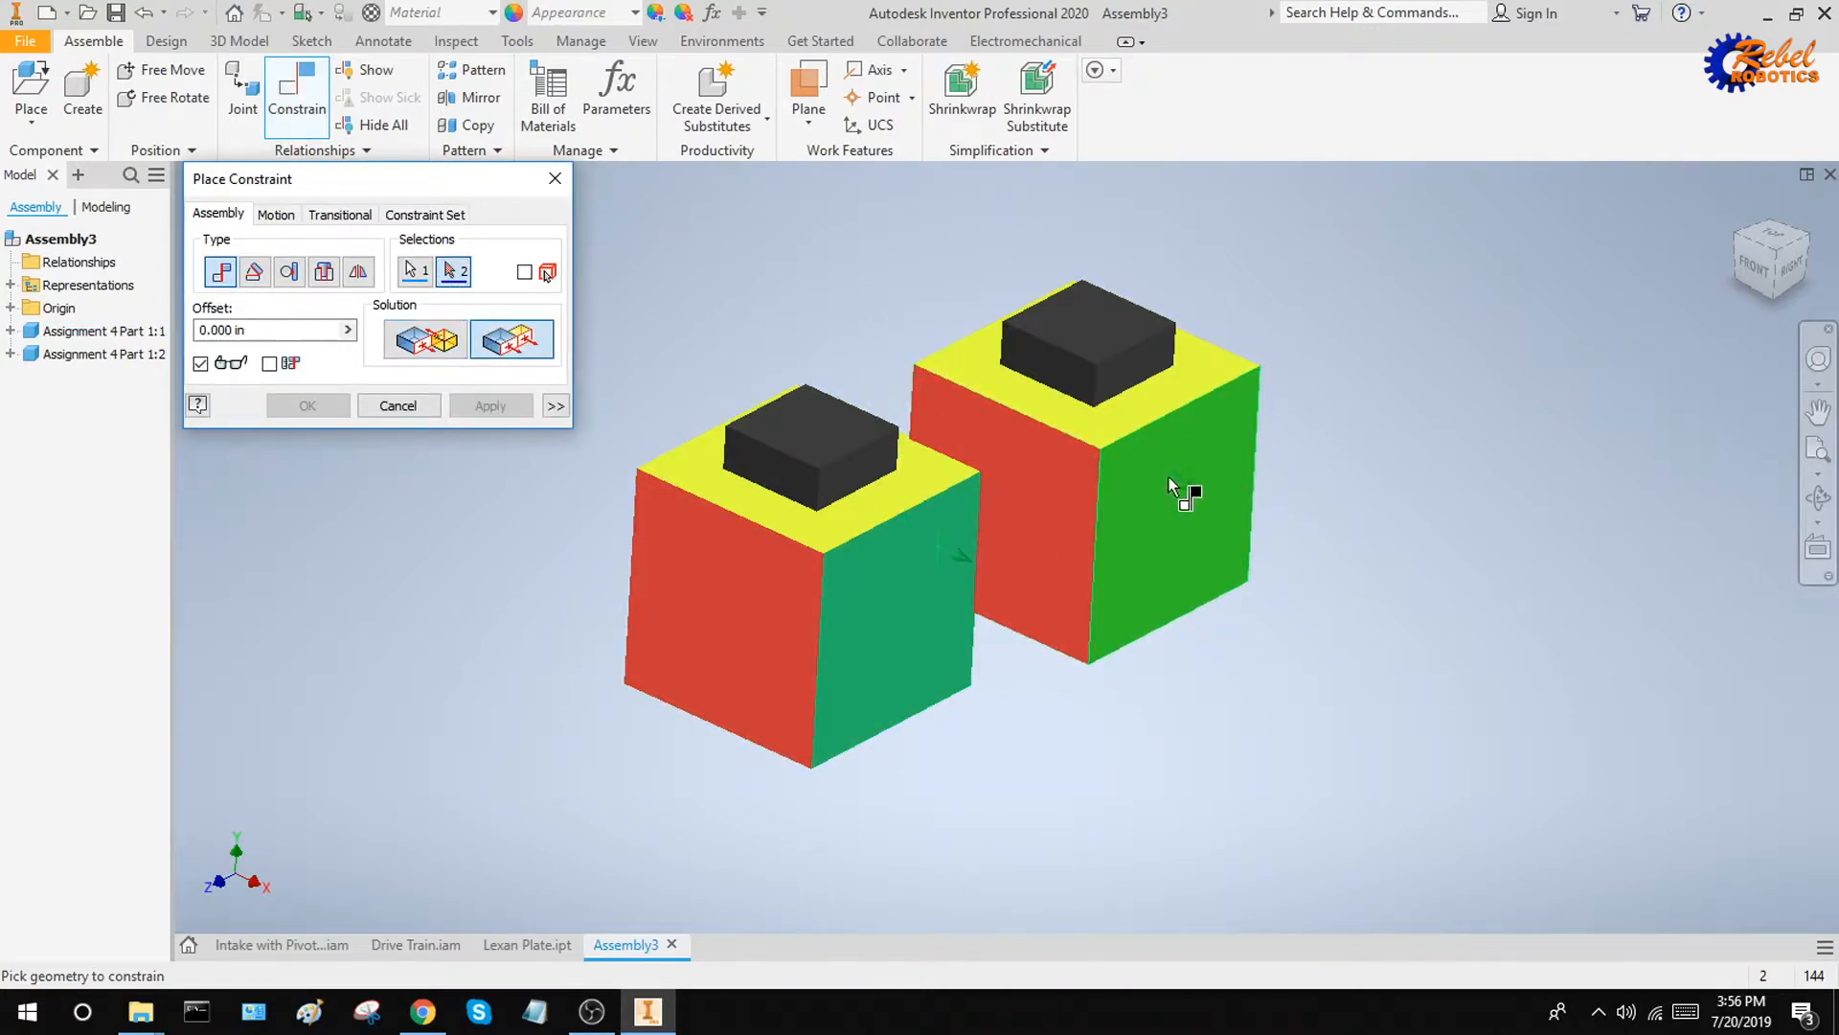
click(1171, 486)
mouse_move(1270, 638)
shift+middle_down()
mouse_move(1306, 650)
mouse_move(1250, 638)
mouse_move(1268, 636)
shift+middle_up()
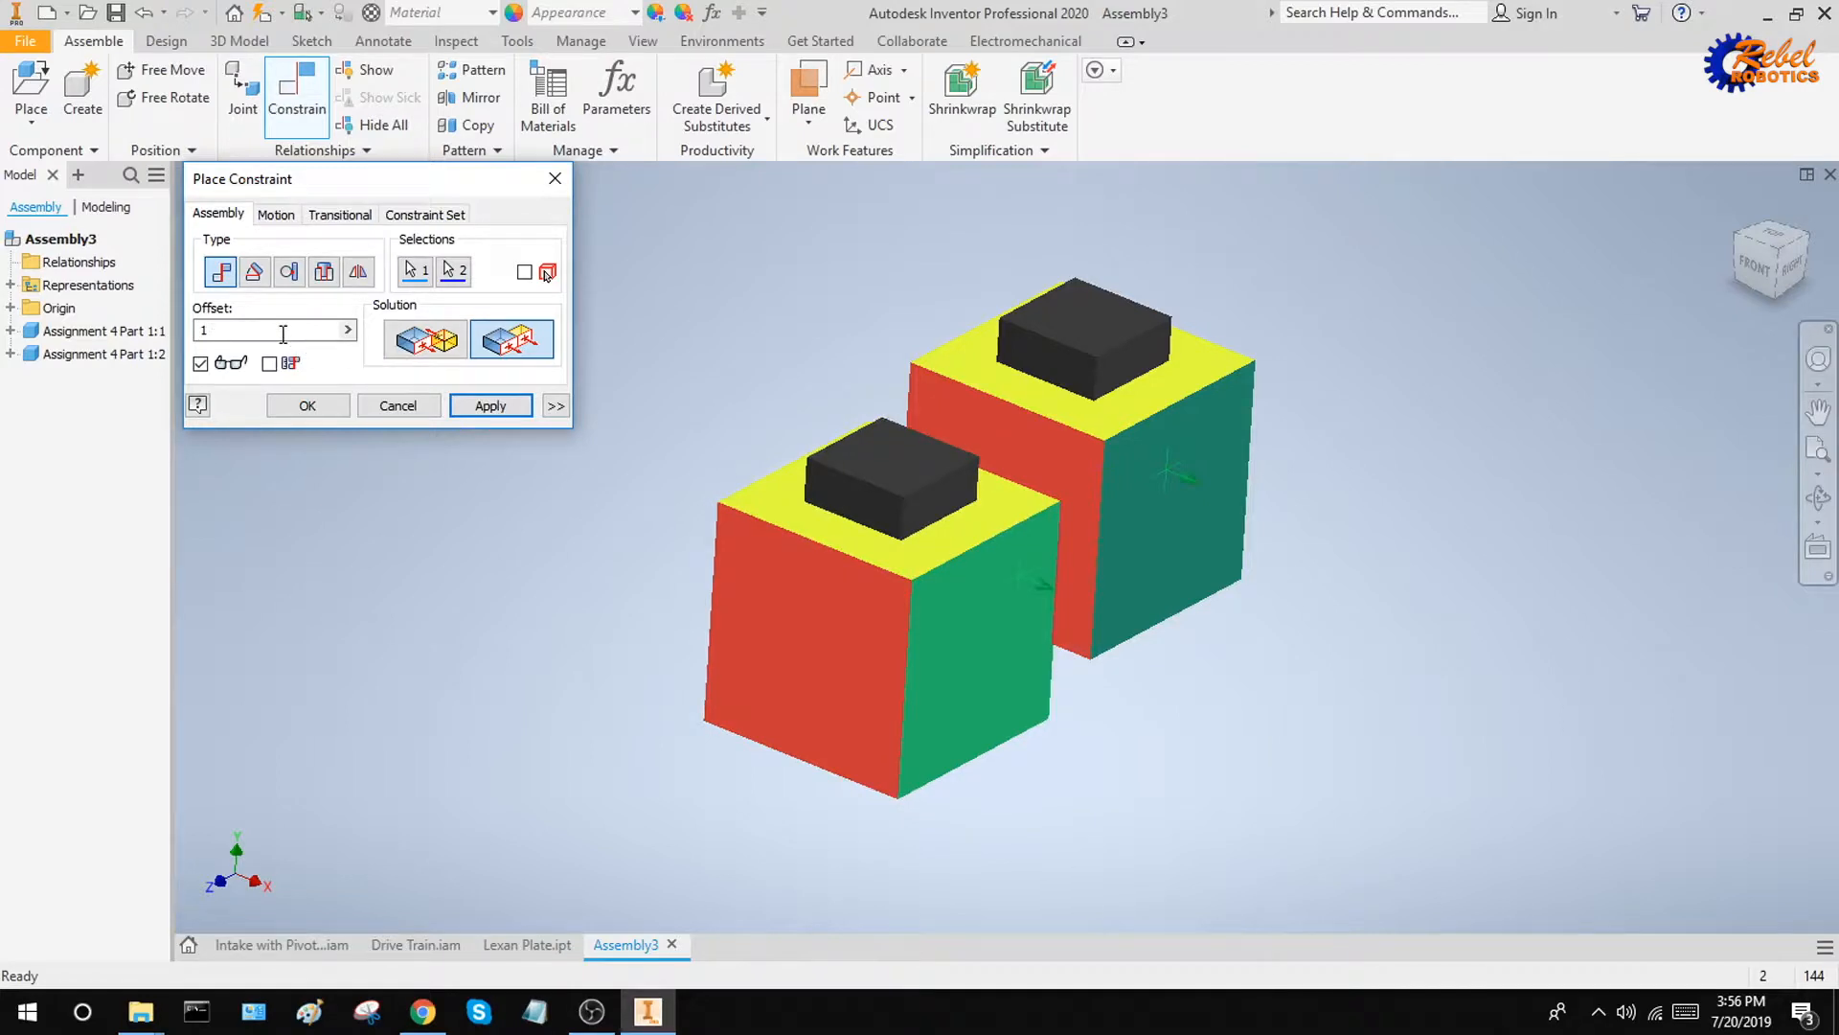
text(2)
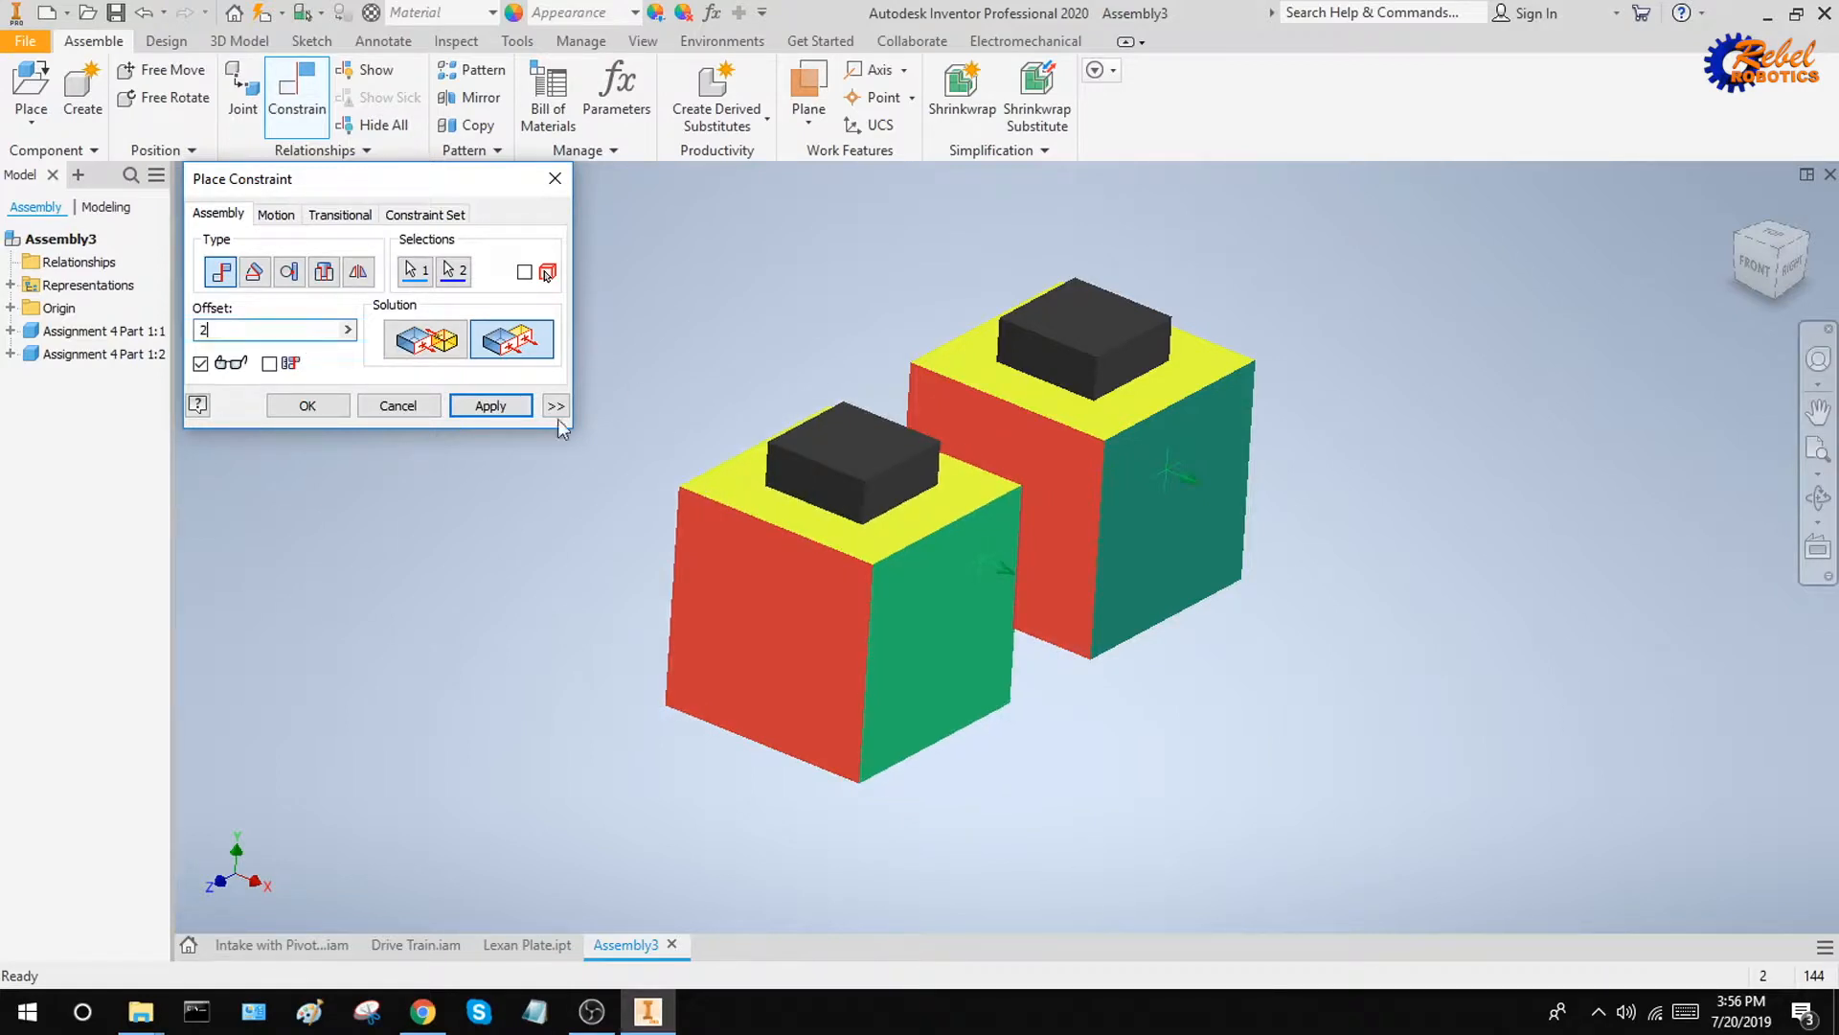
click(490, 405)
key(Escape)
Move the front cube to test its remaining freedom under the offset flush constraint
drag(883, 617, 790, 614)
shift+middle_drag(958, 621, 1022, 722)
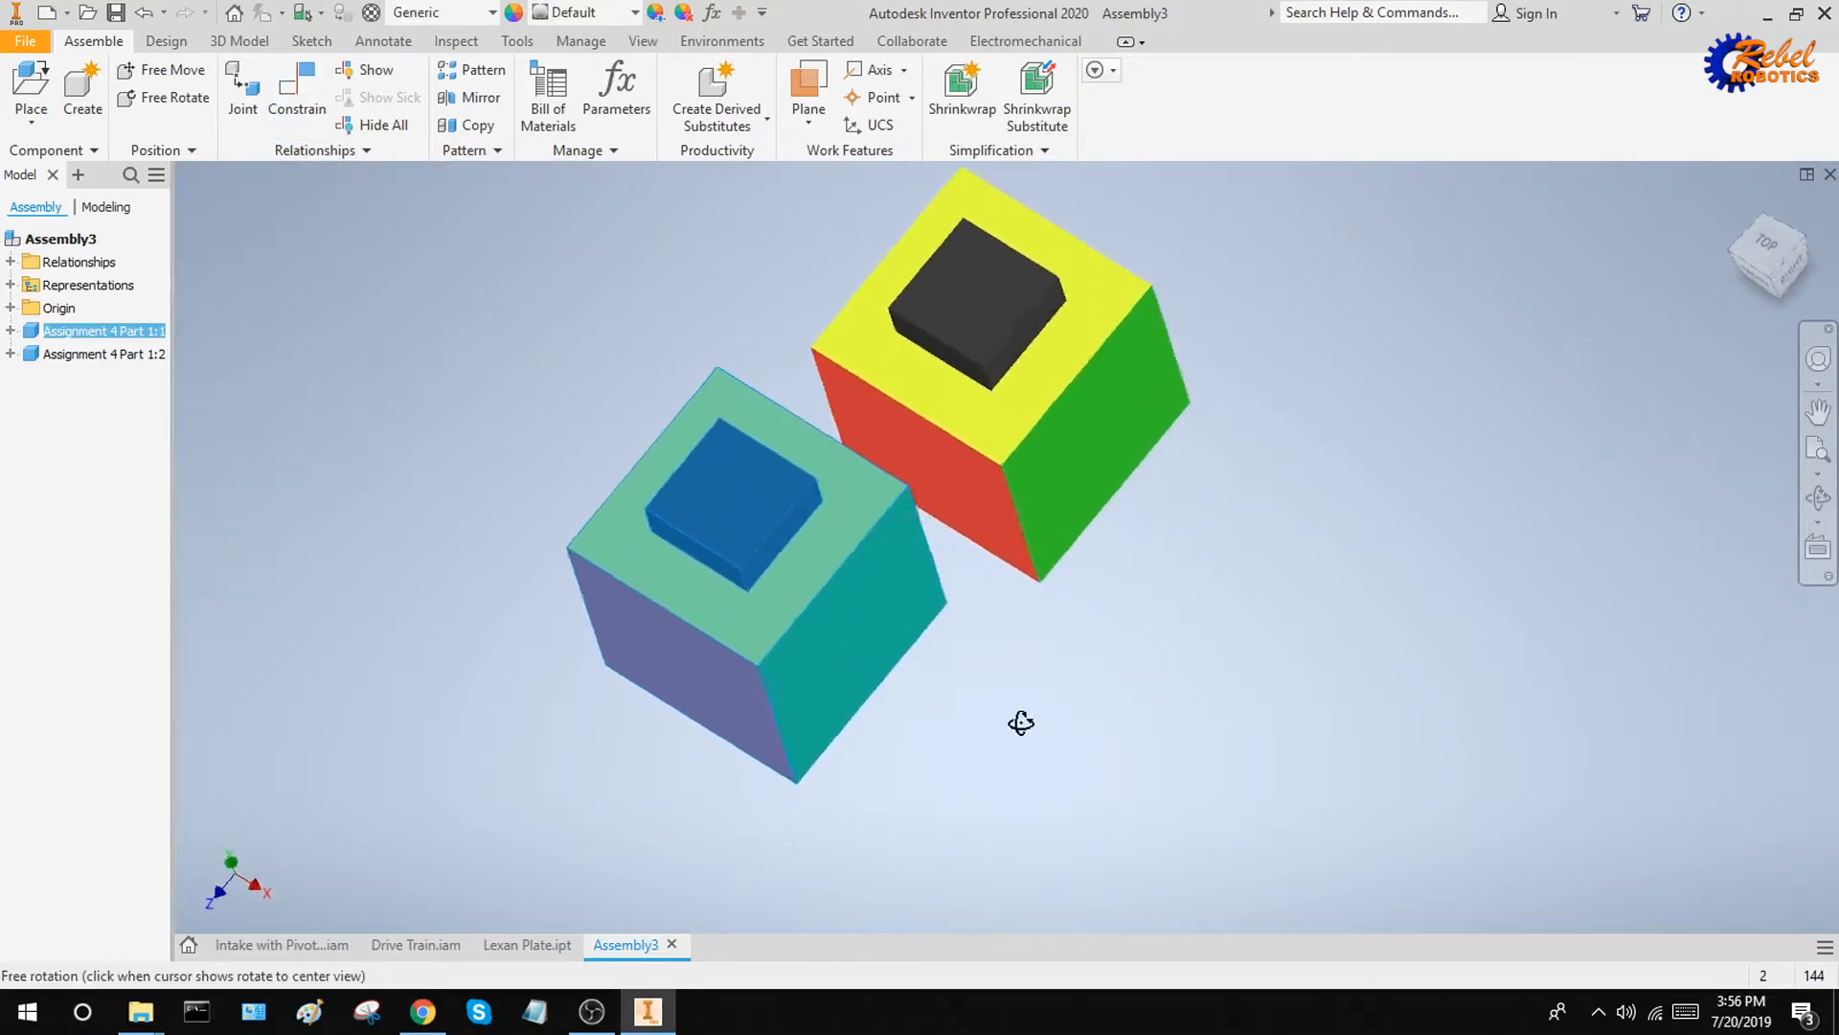
mouse_move(907, 628)
mouse_down()
mouse_move(948, 616)
mouse_move(831, 675)
mouse_up()
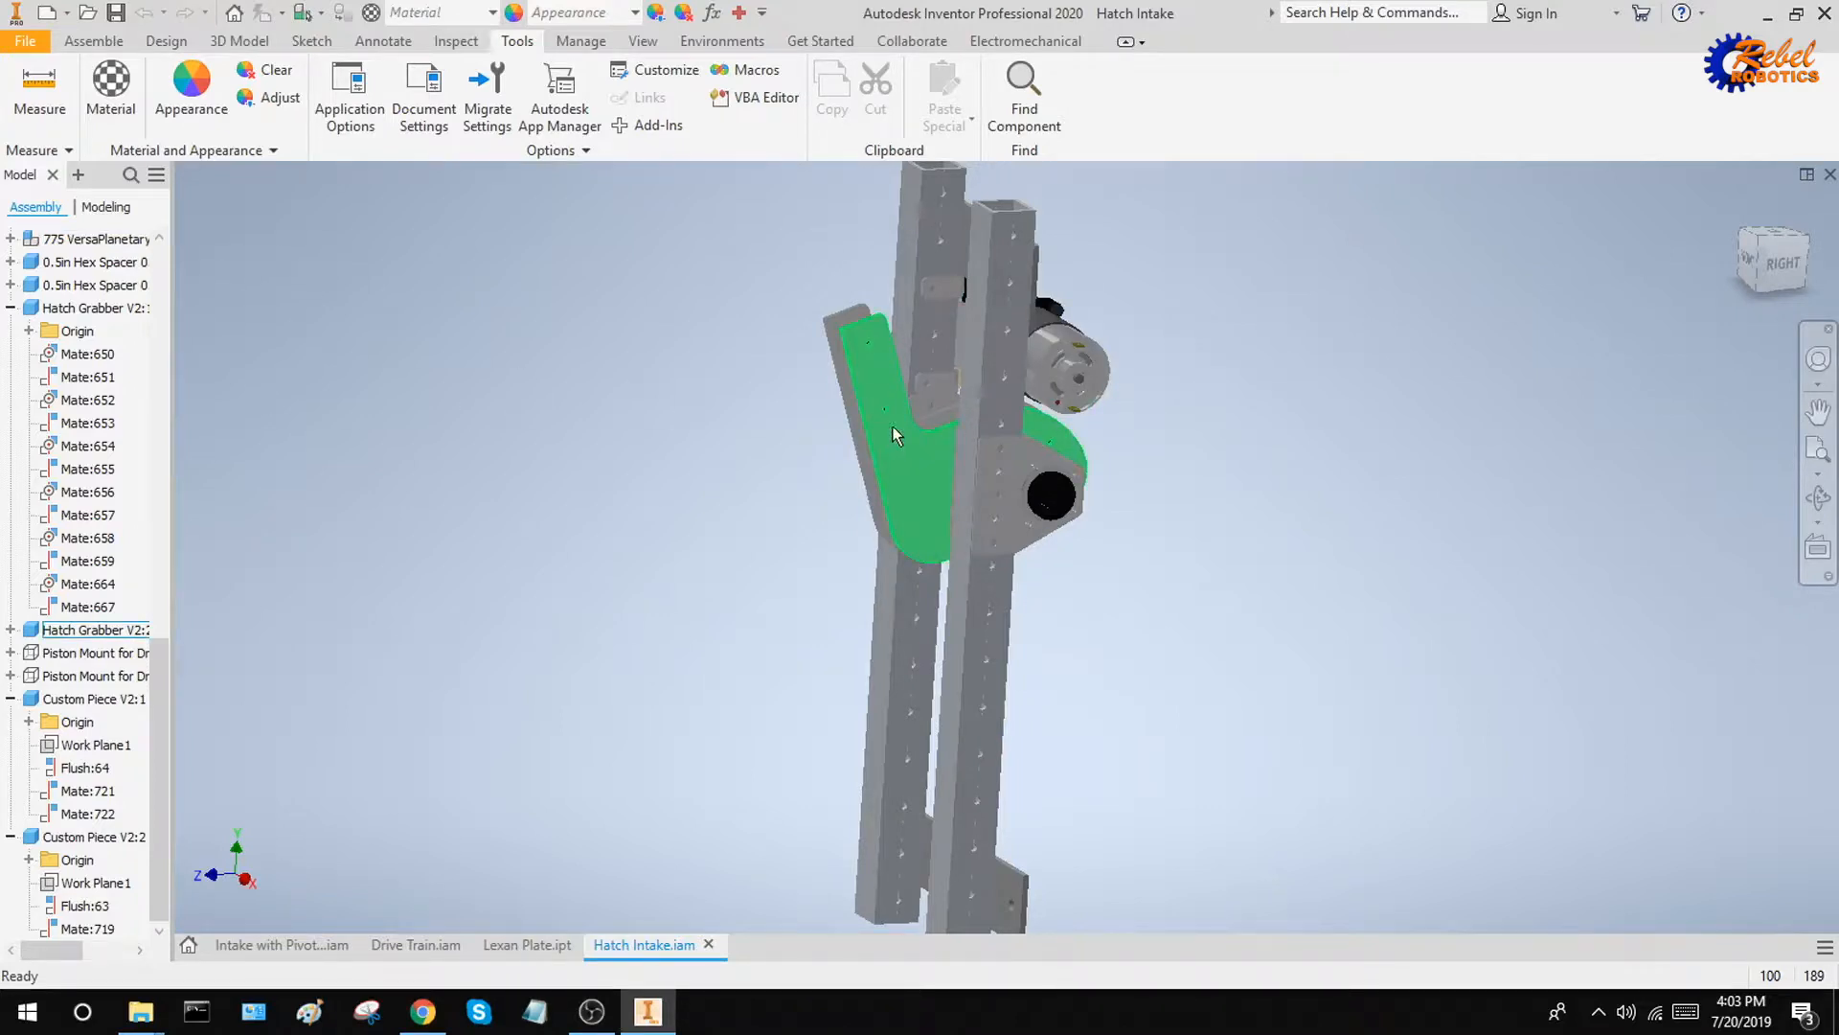
Set up a flush constraint between the Hatch Grabber's outer edge face and the outer face of the adjacent upright tube
mouse_move(872, 394)
mouse_down()
mouse_move(825, 404)
mouse_move(809, 452)
mouse_move(866, 363)
mouse_move(849, 381)
mouse_up()
click(729, 397)
click(93, 41)
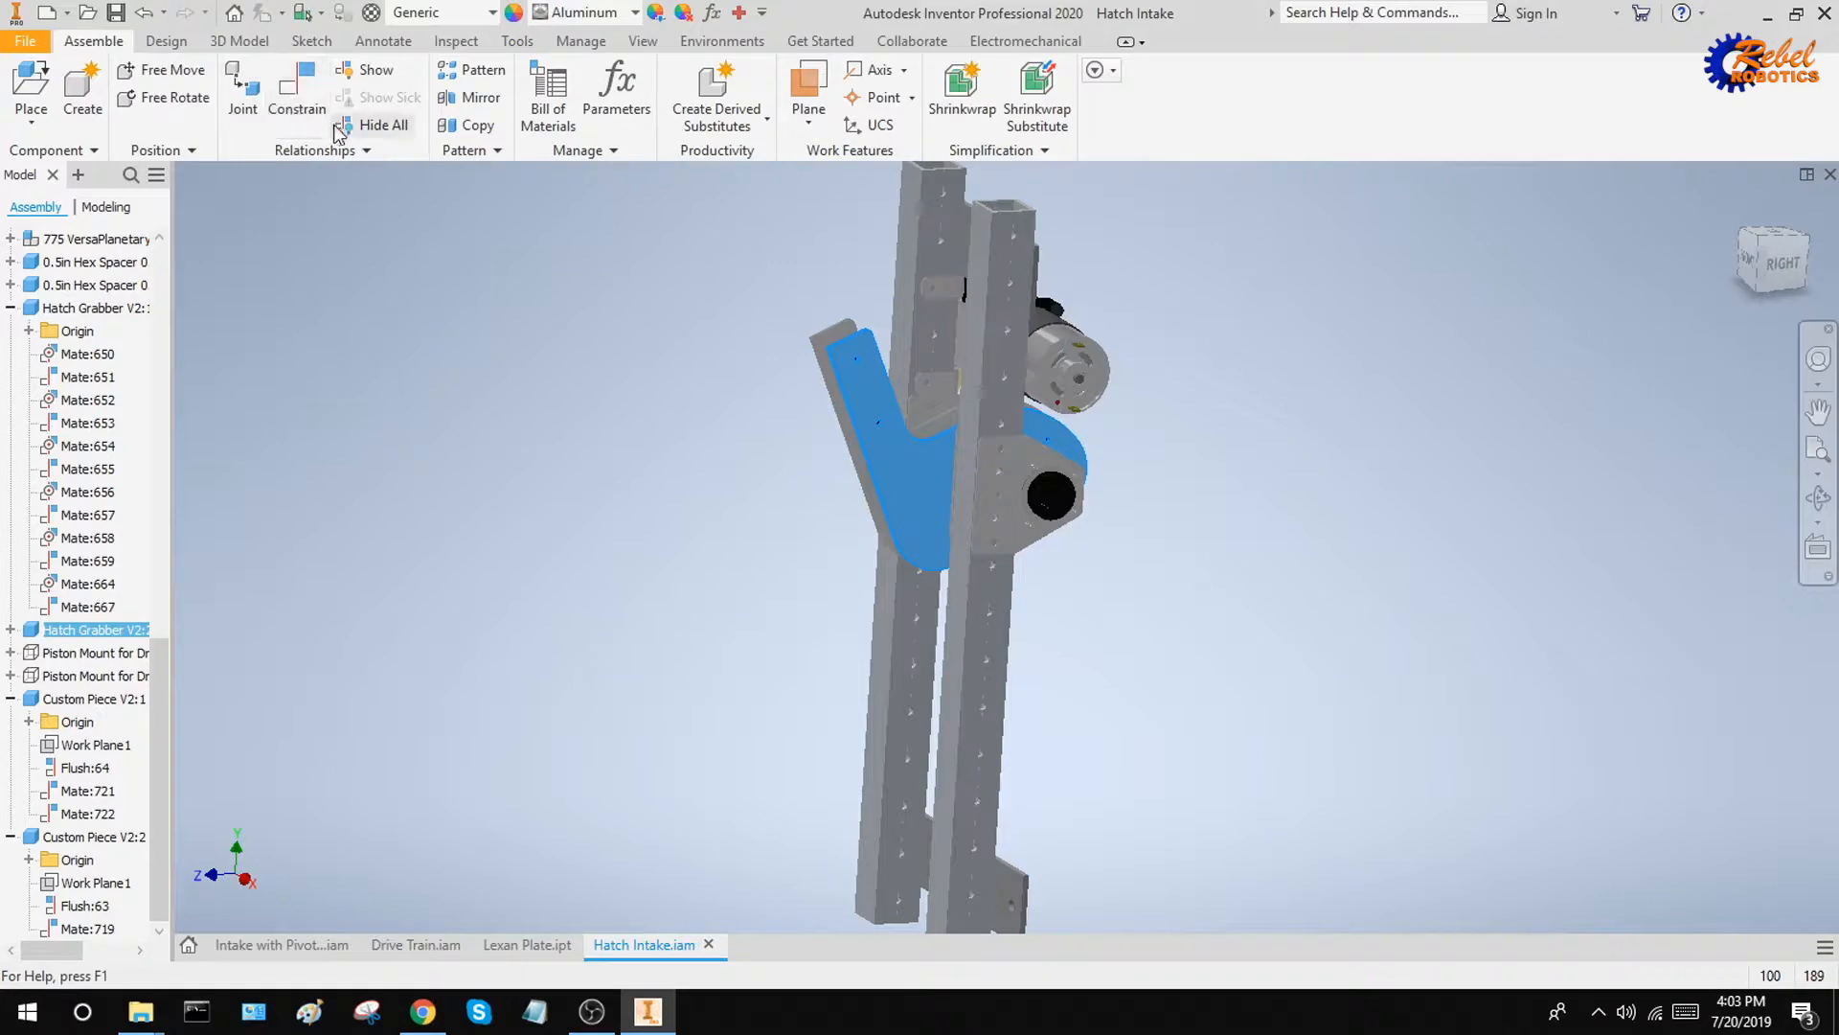
click(312, 105)
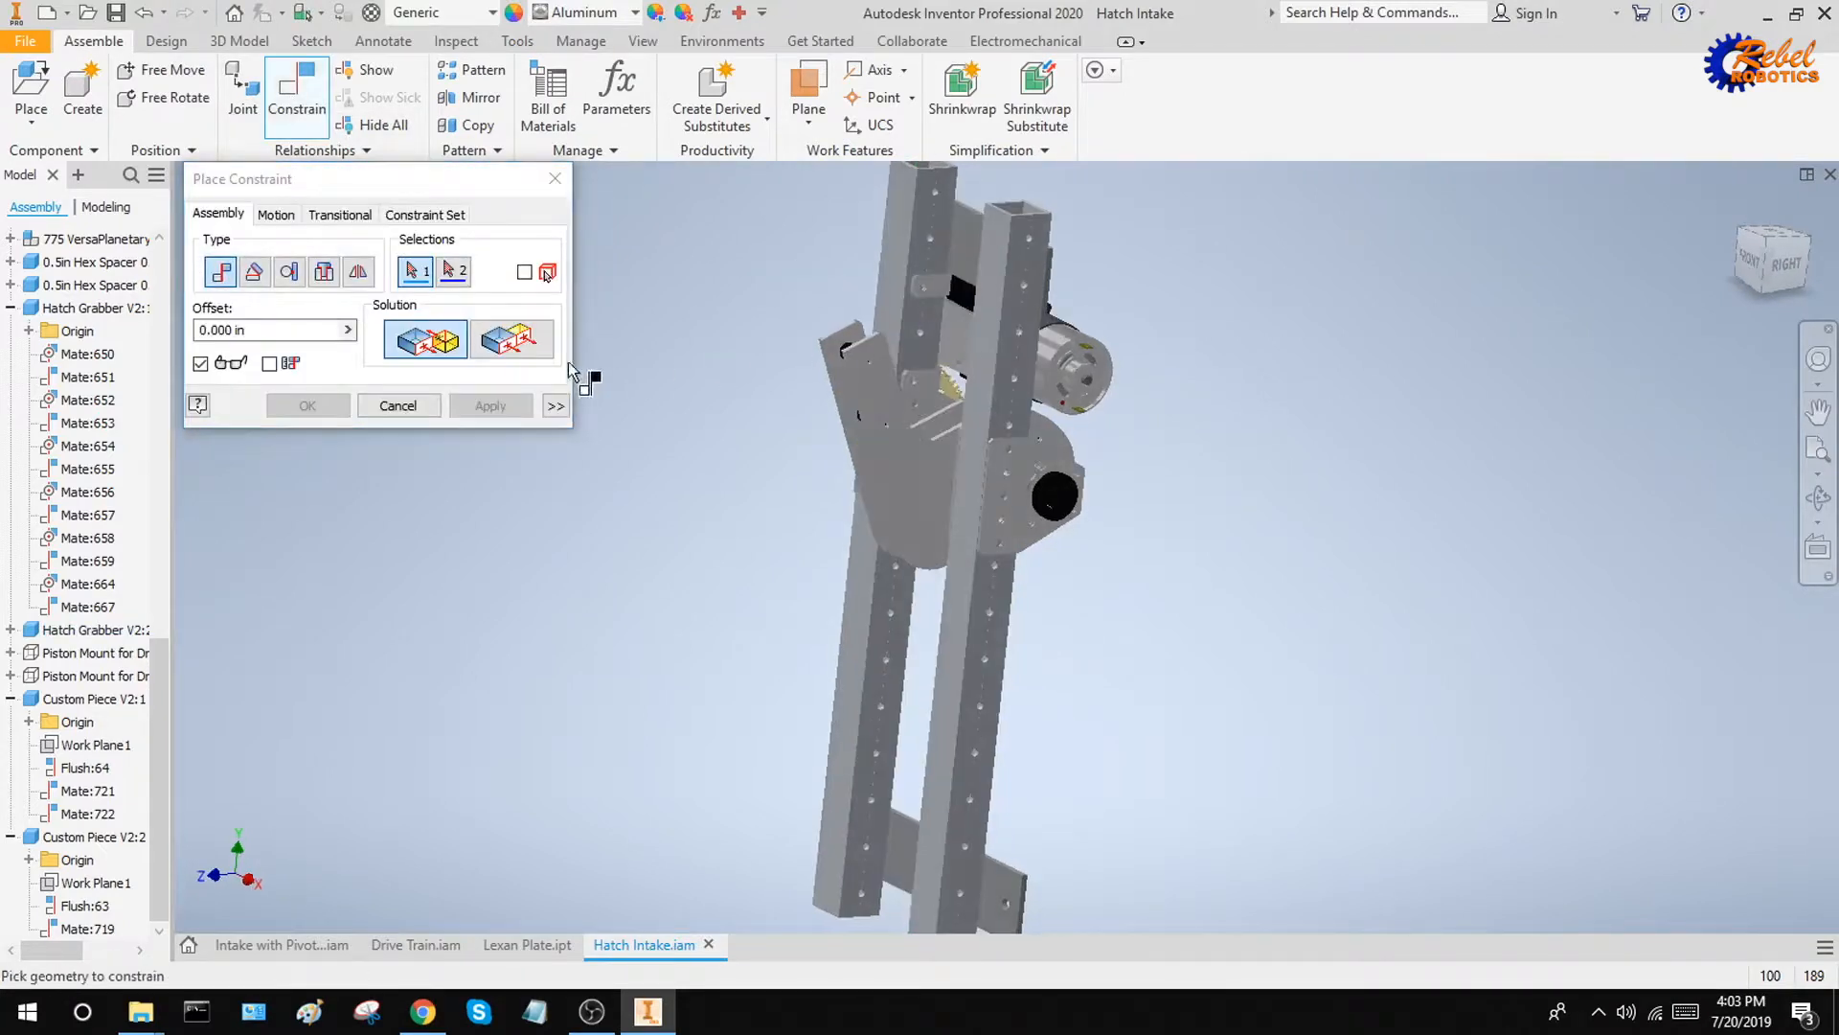
click(511, 339)
scroll(821, 362, down, 5)
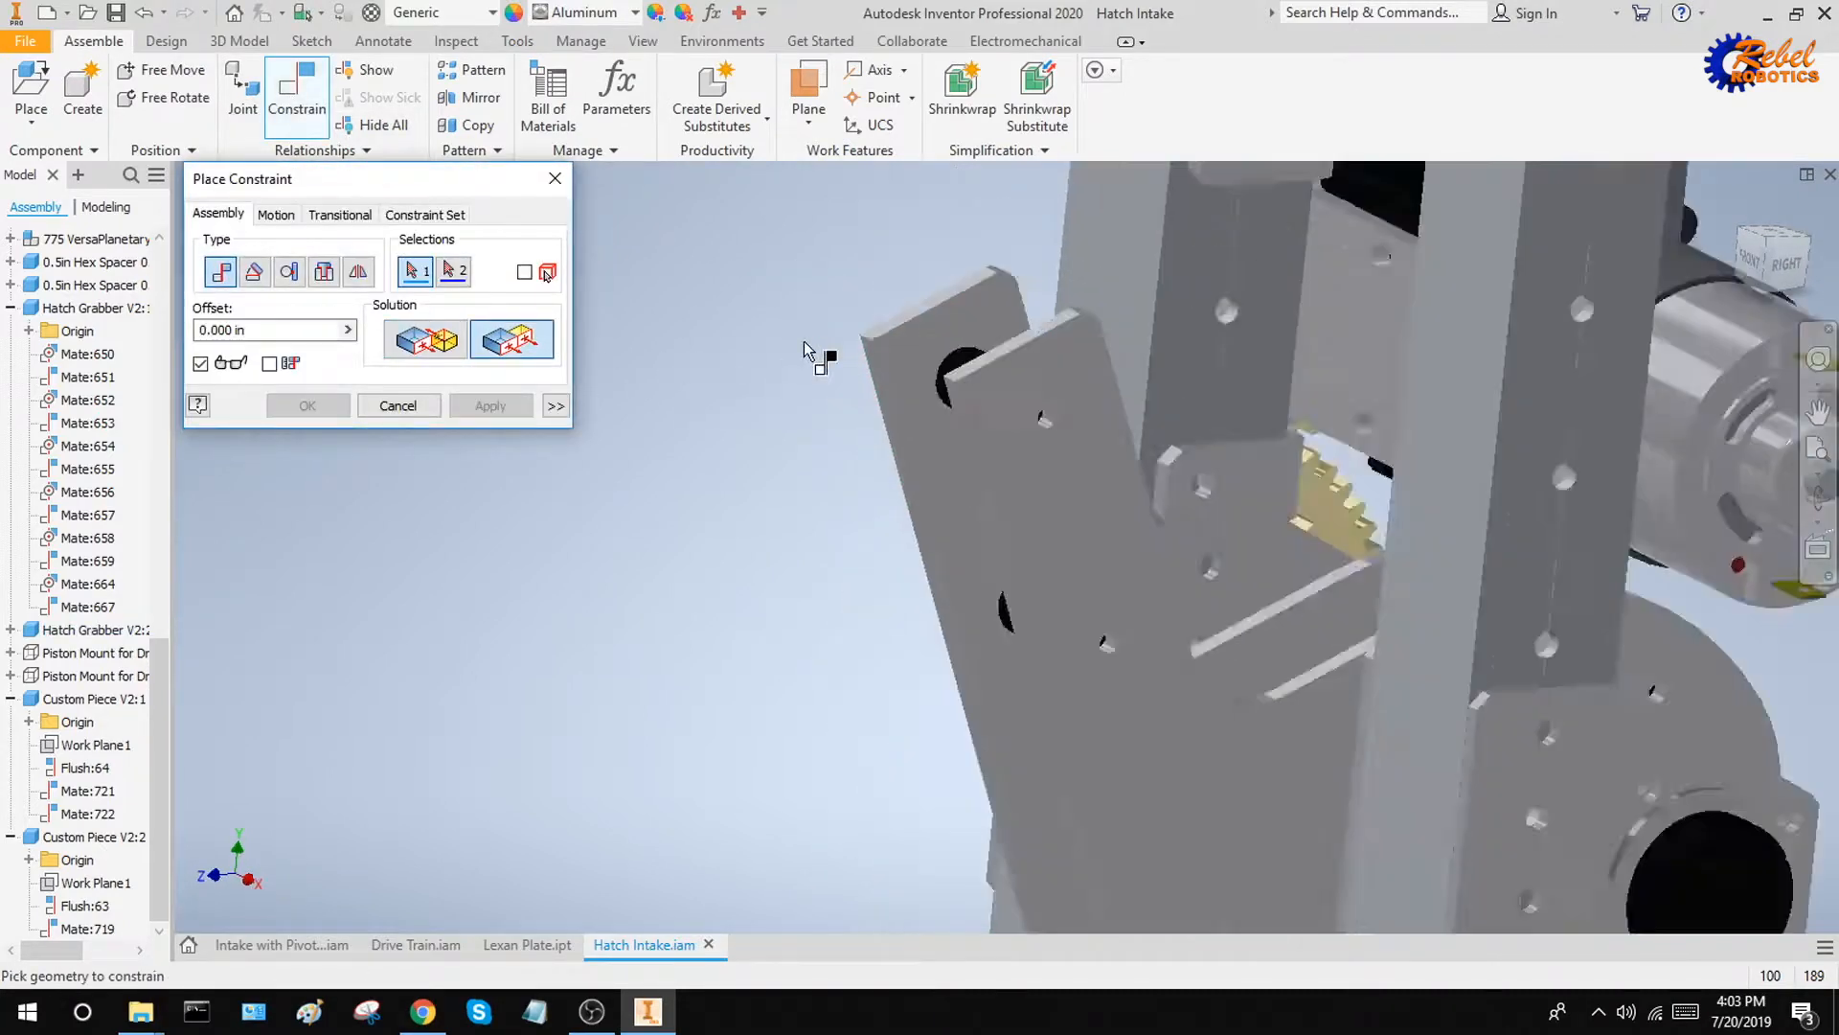
scroll(987, 407, down, 3)
click(944, 402)
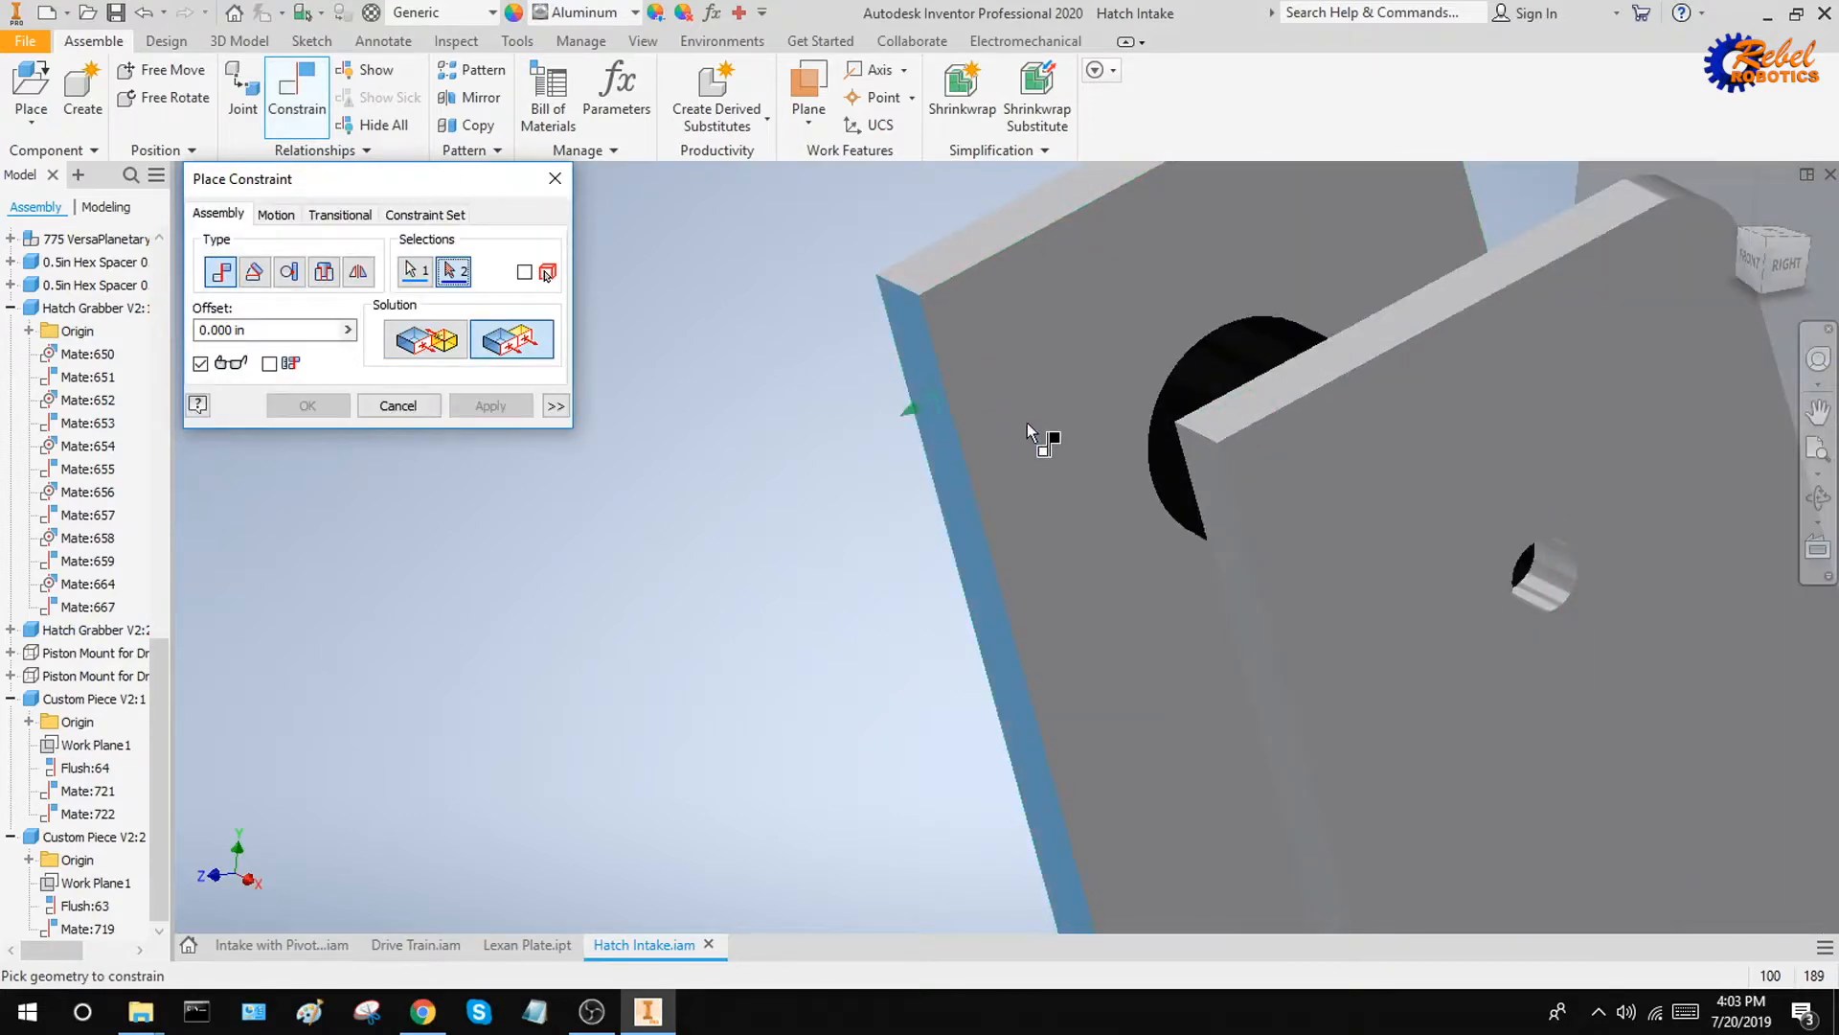
scroll(1027, 422, up, 5)
middle_drag(1211, 401, 996, 537)
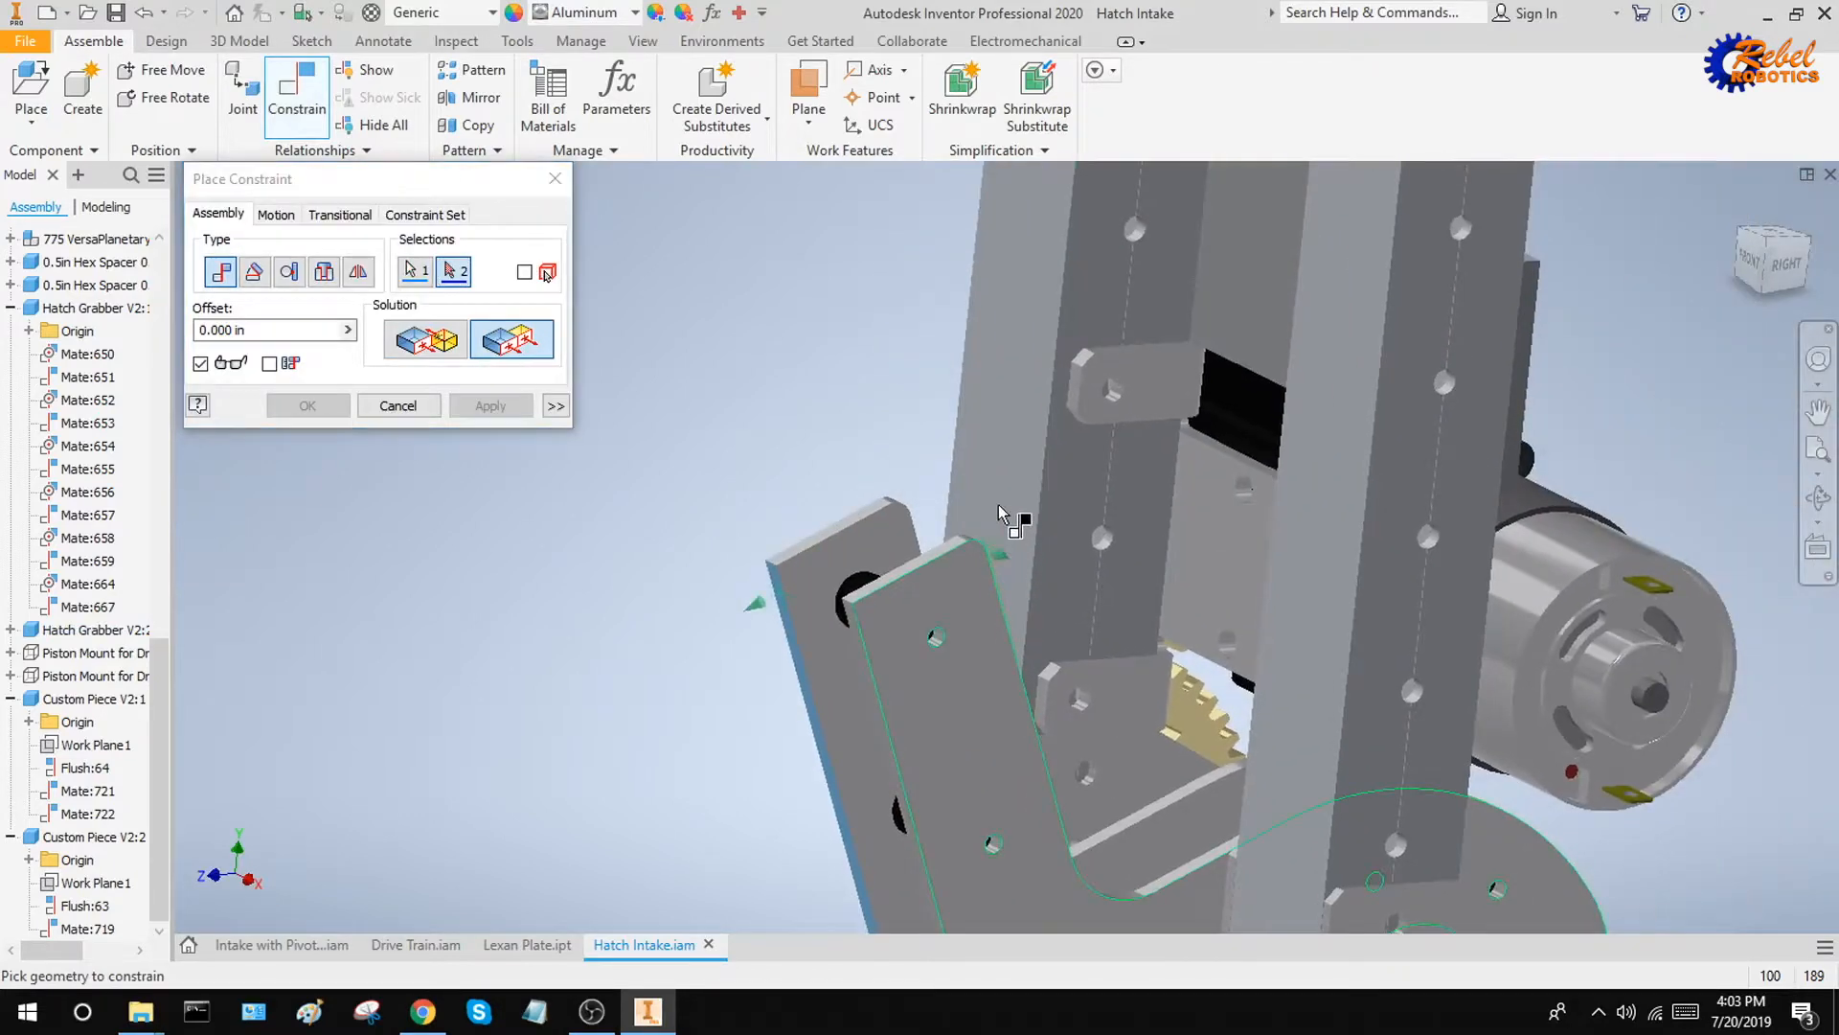
click(1025, 460)
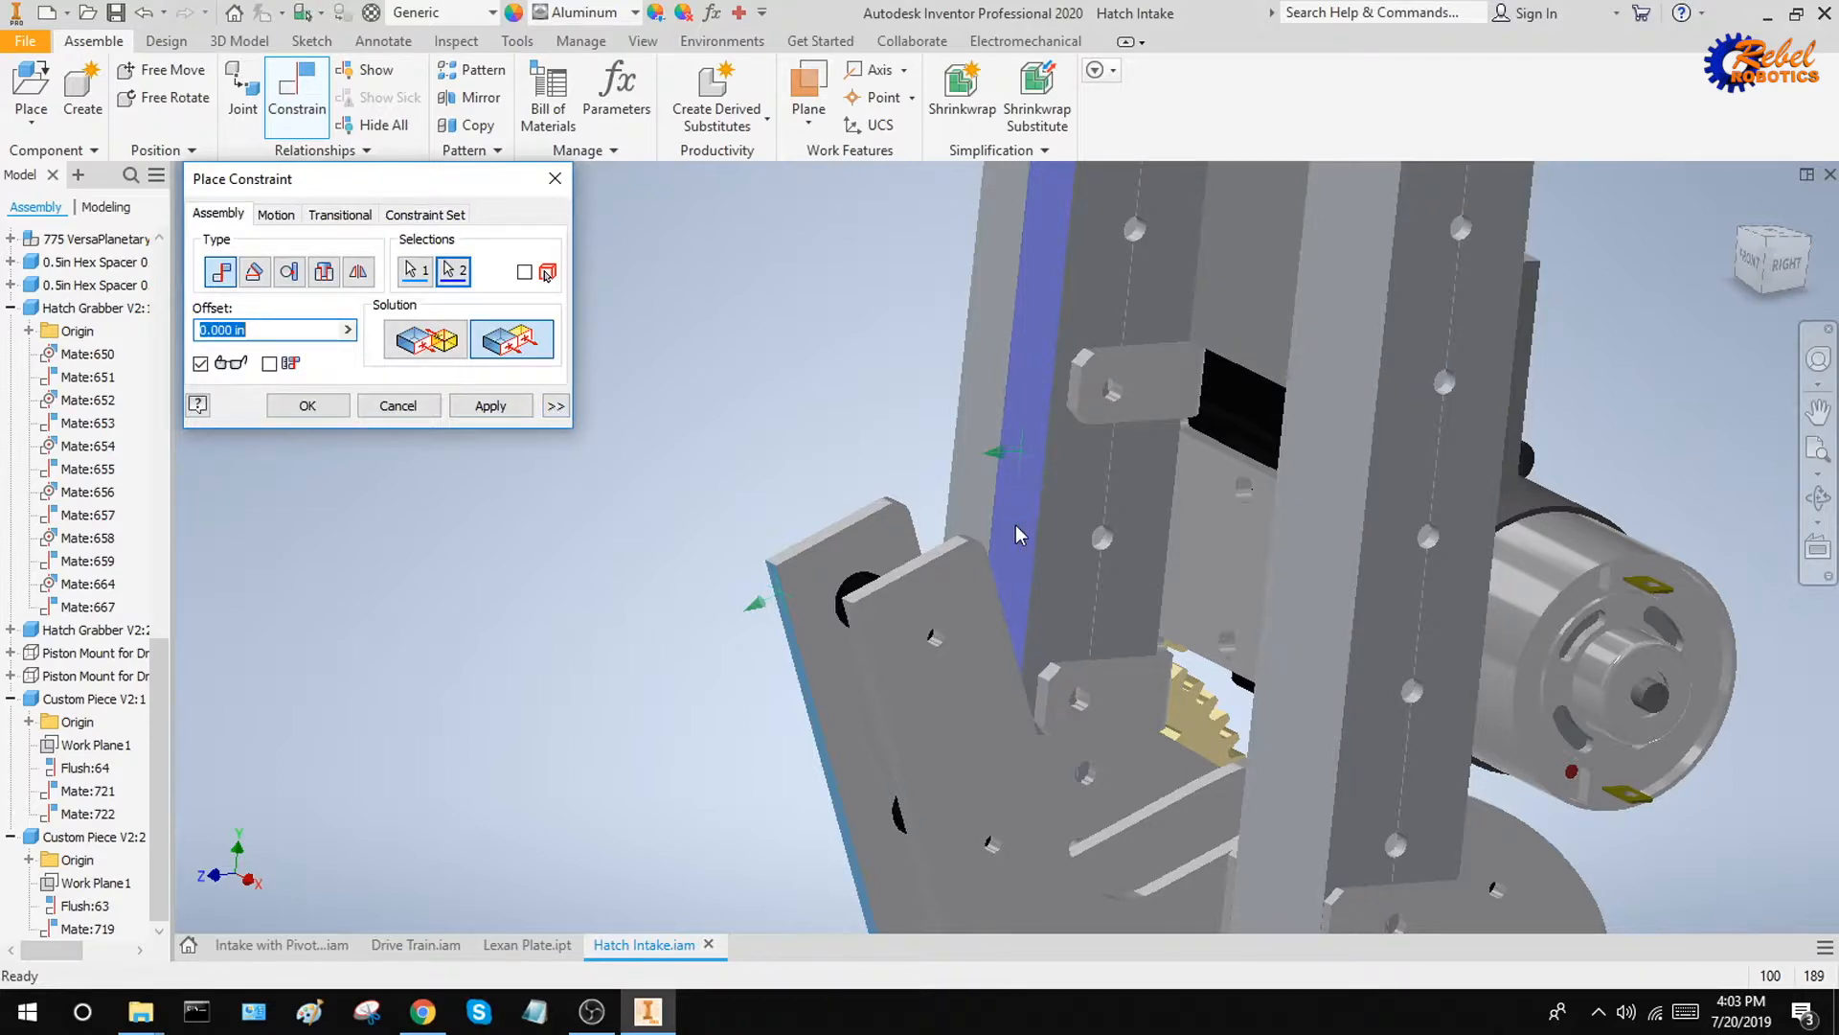
Enable a maximum limit of 0.000 in for the flush constraint between the grabber and the tube
scroll(1011, 476, up, 2)
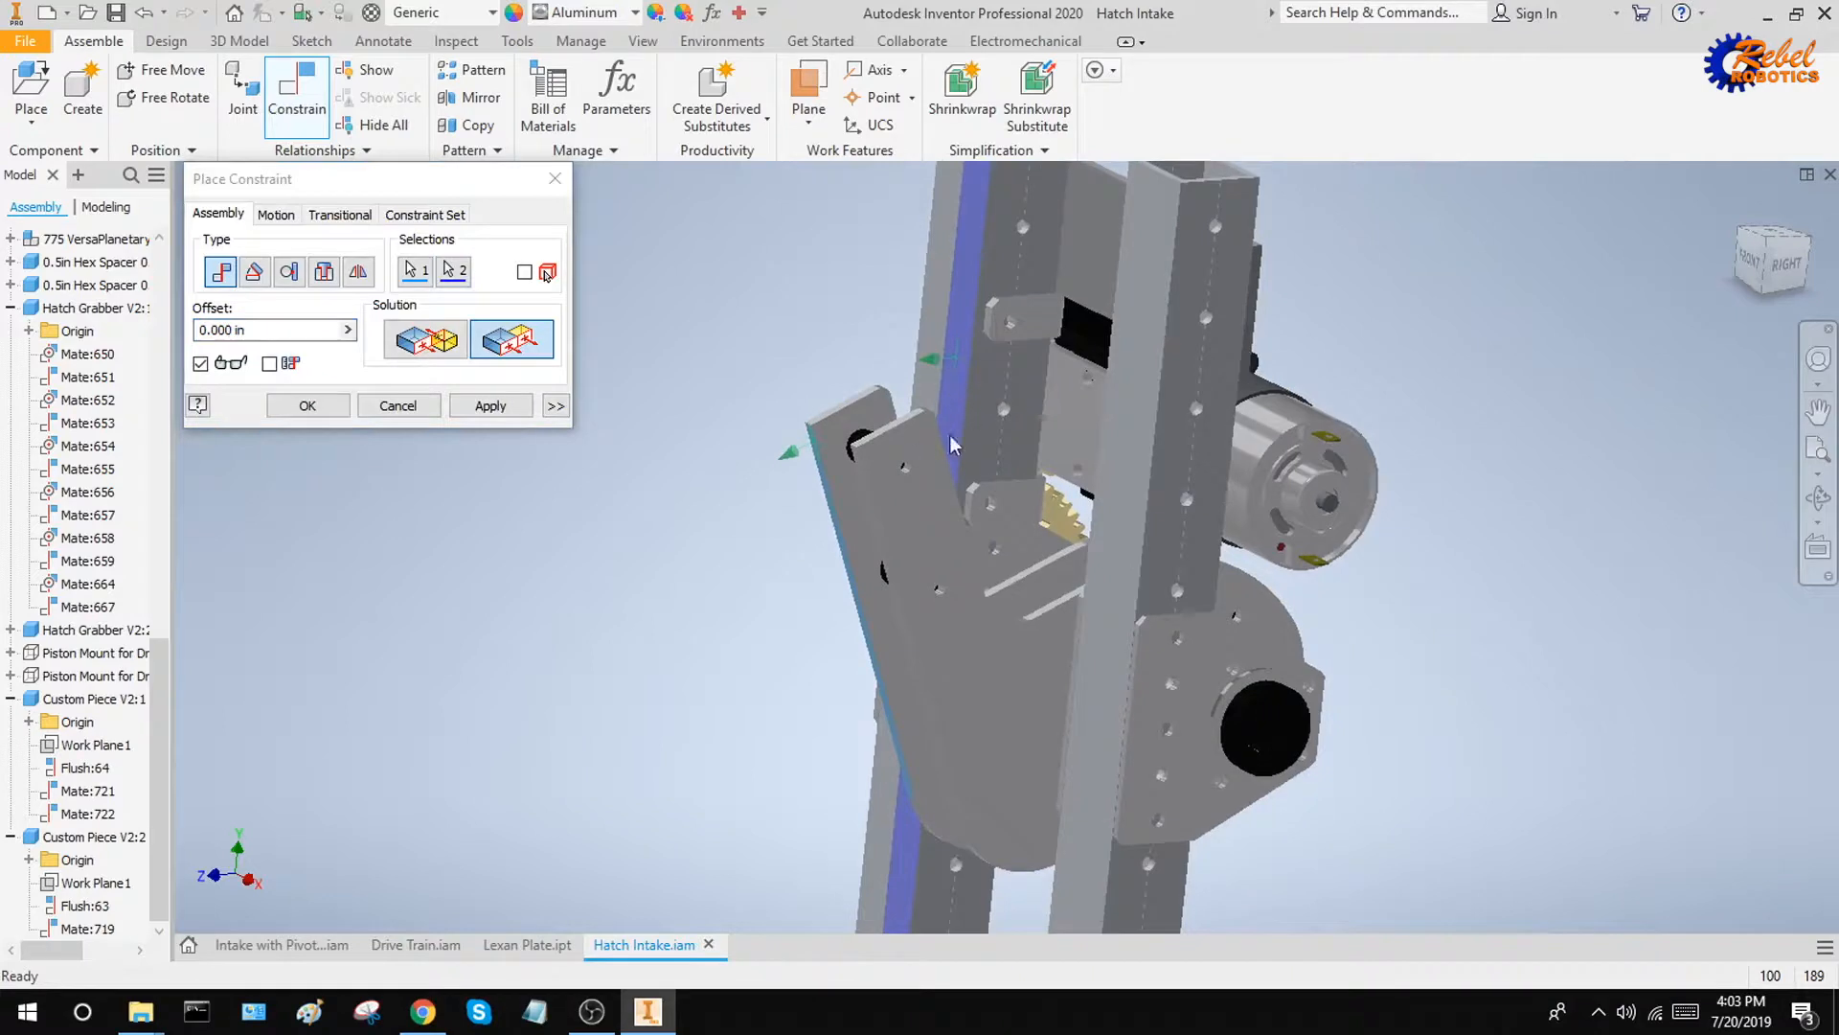
click(555, 406)
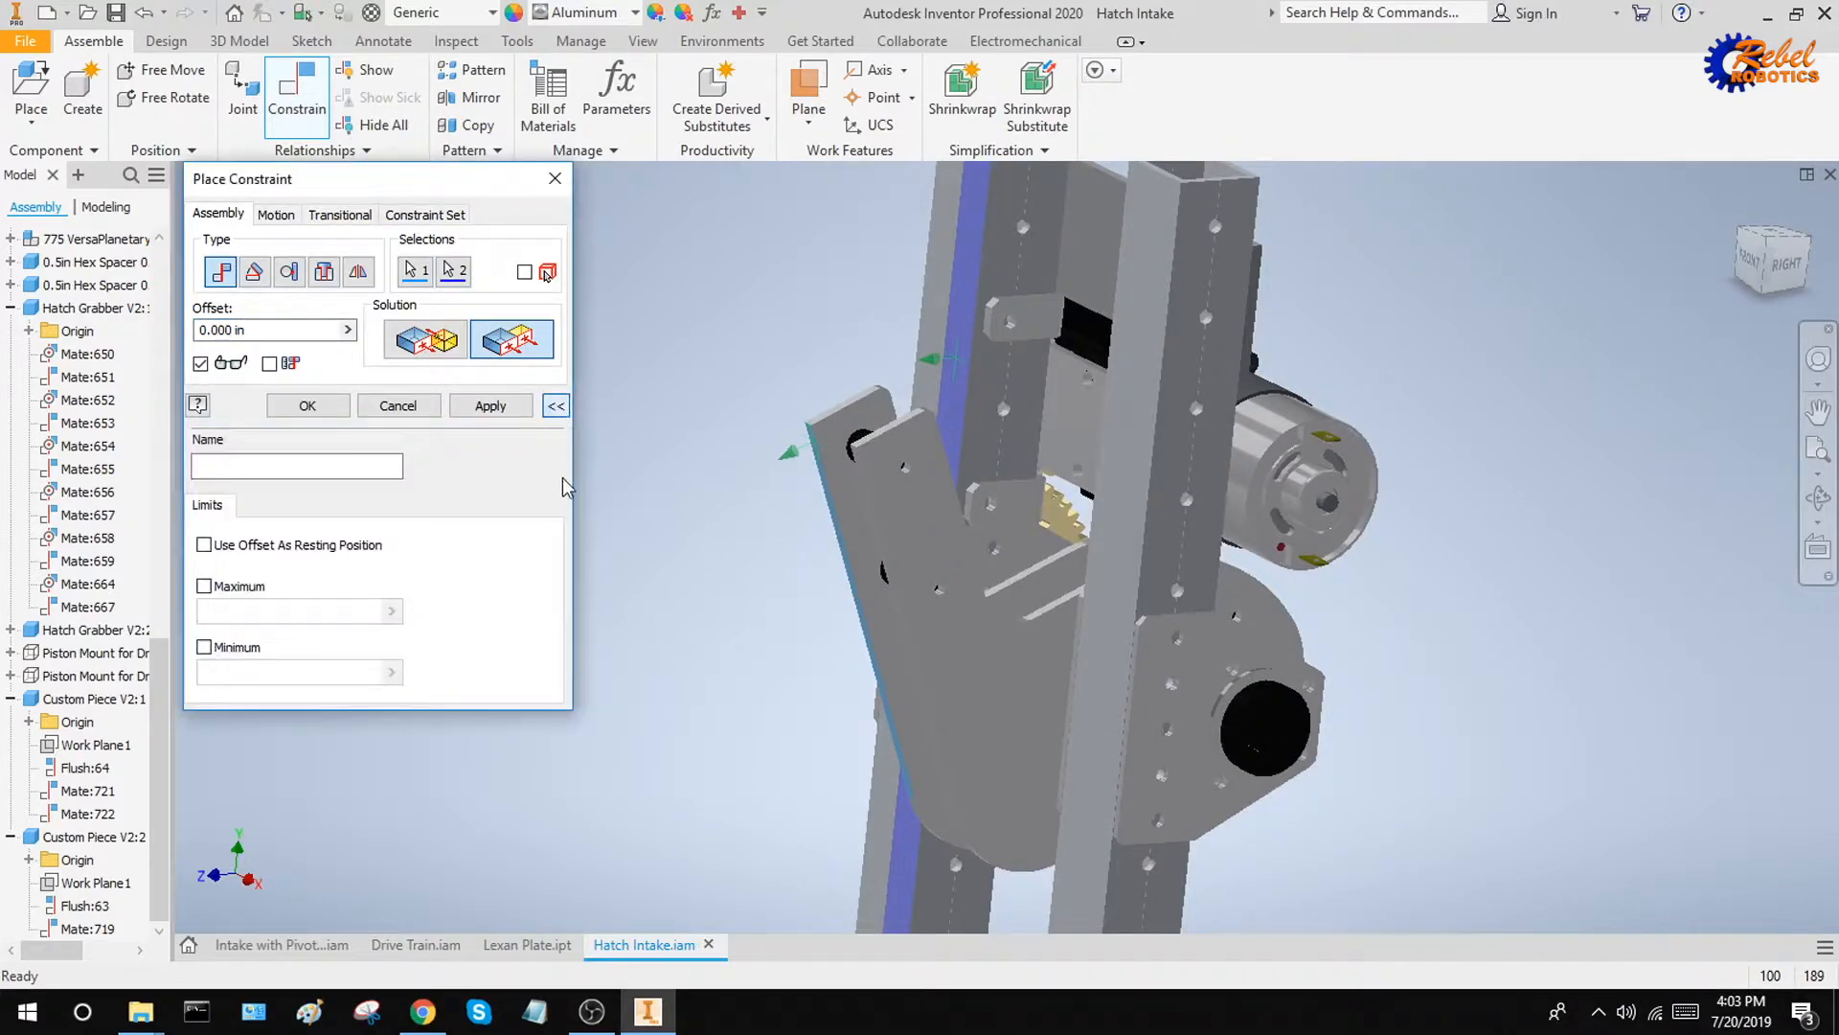
click(256, 587)
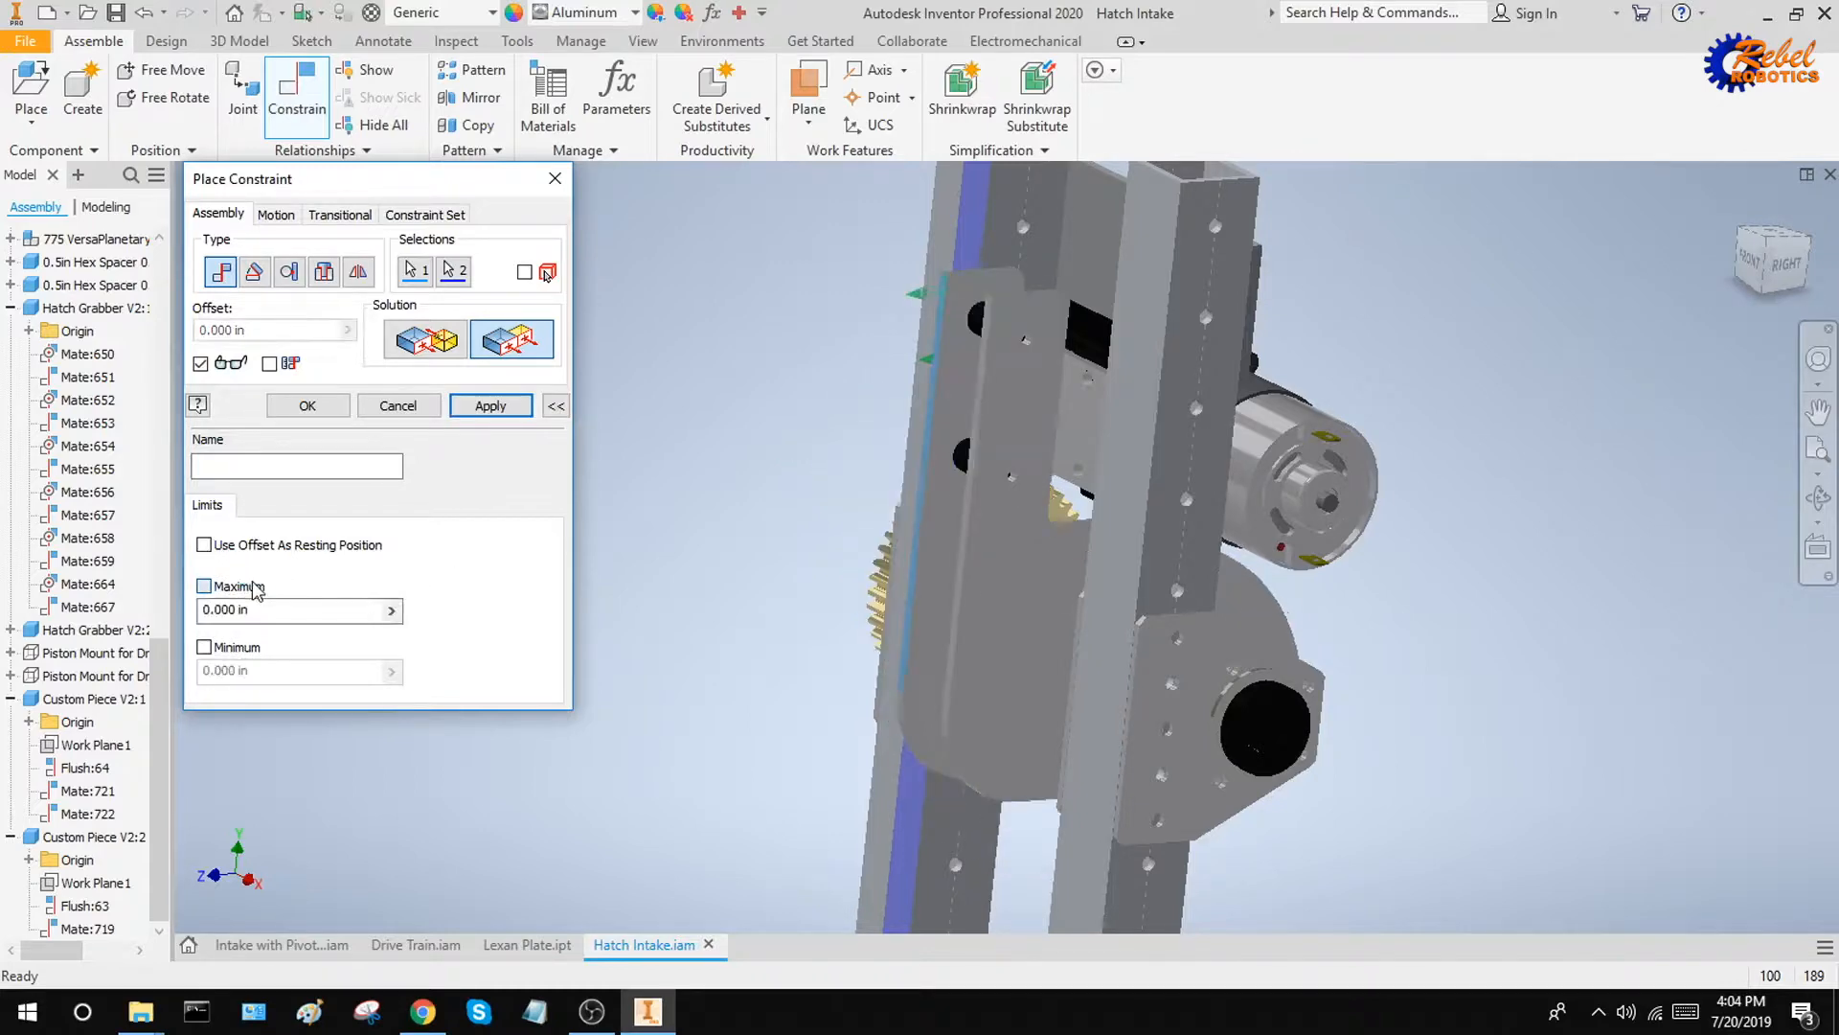
Check the previewed alignment of the grabber's edge with the tube, apply the limited flush constraint and close the command
shift+middle_drag(794, 435, 873, 422)
scroll(1077, 406, up, 6)
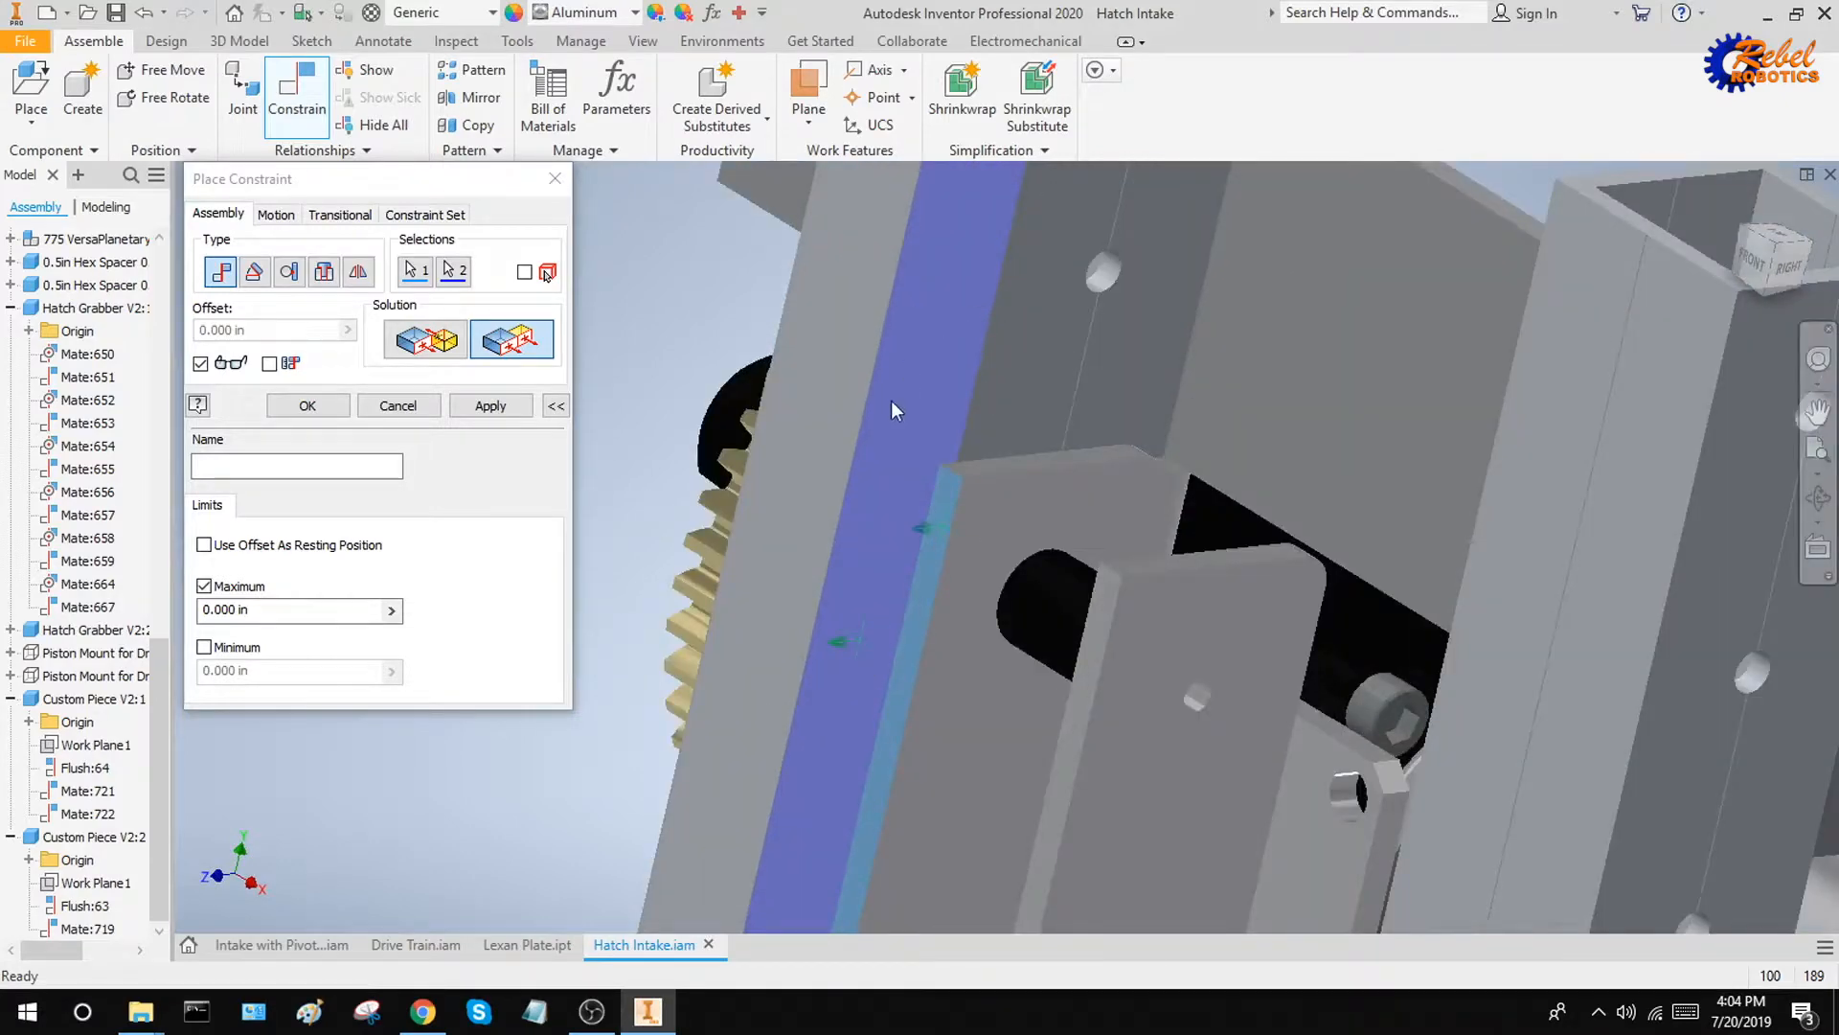
scroll(969, 509, down, 8)
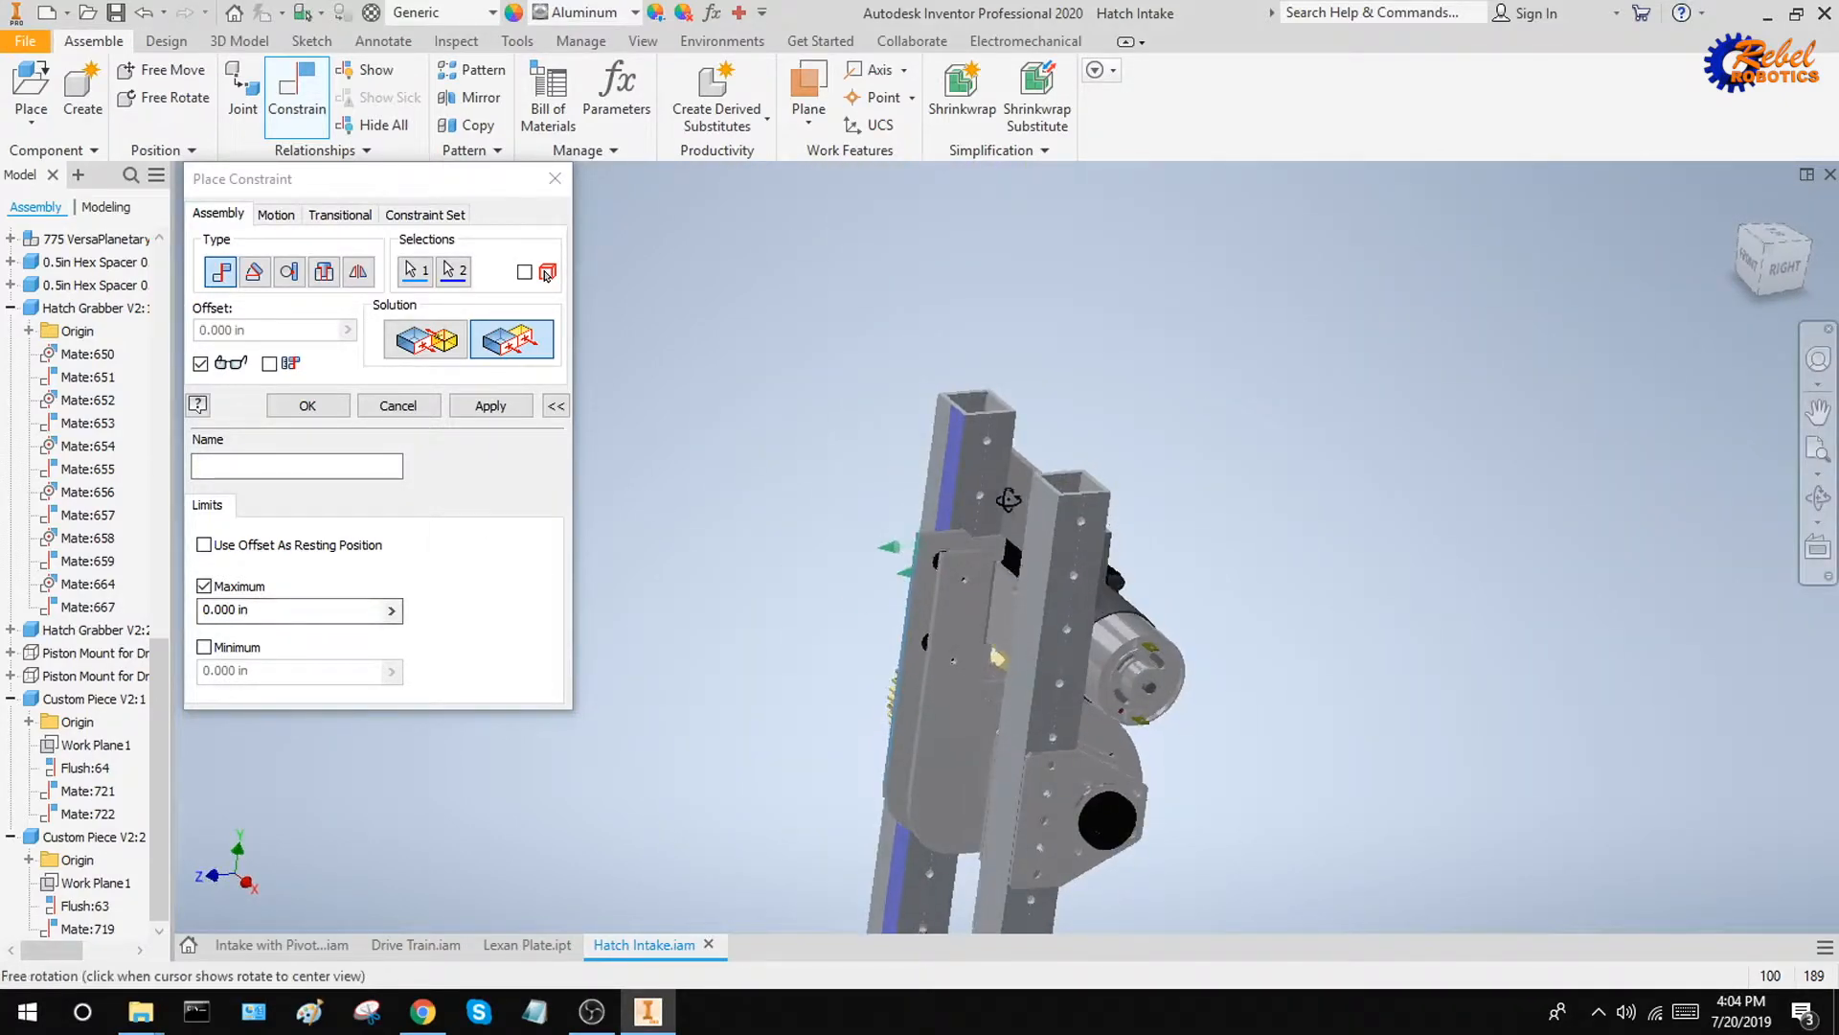
shift+middle_drag(1065, 509, 995, 536)
scroll(849, 544, up, 5)
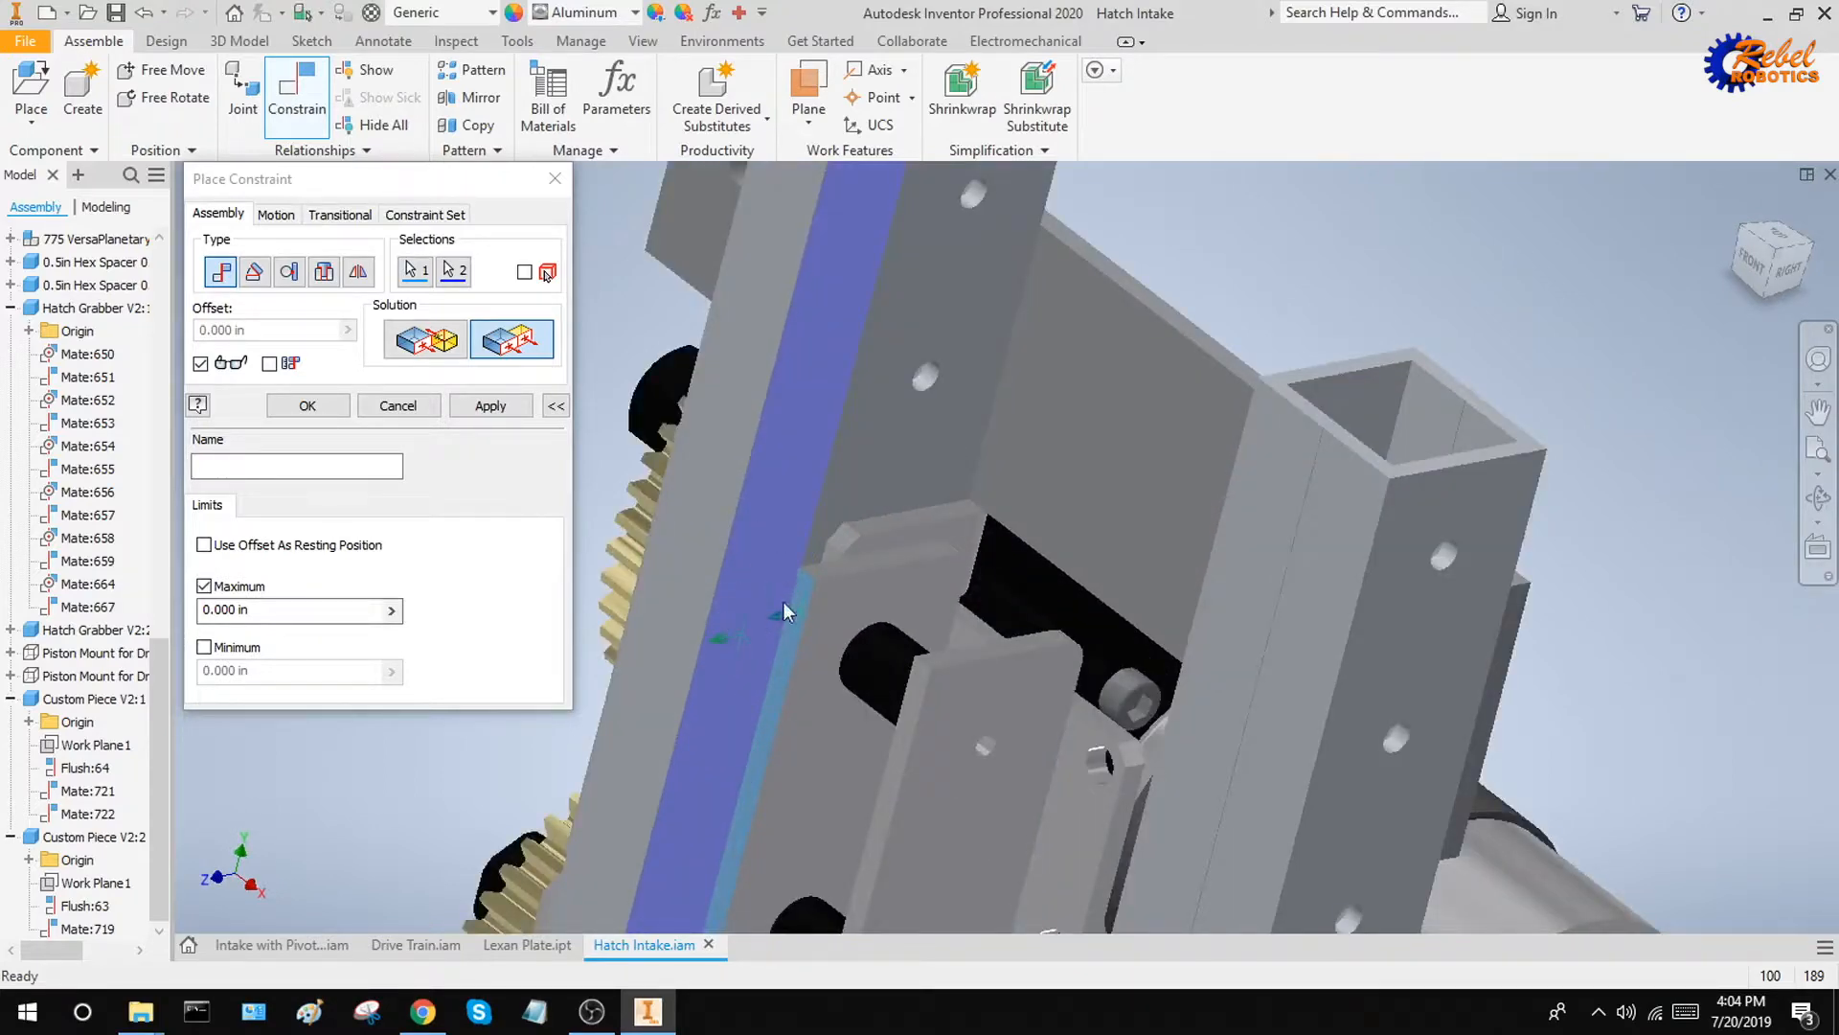
middle_drag(640, 558, 601, 395)
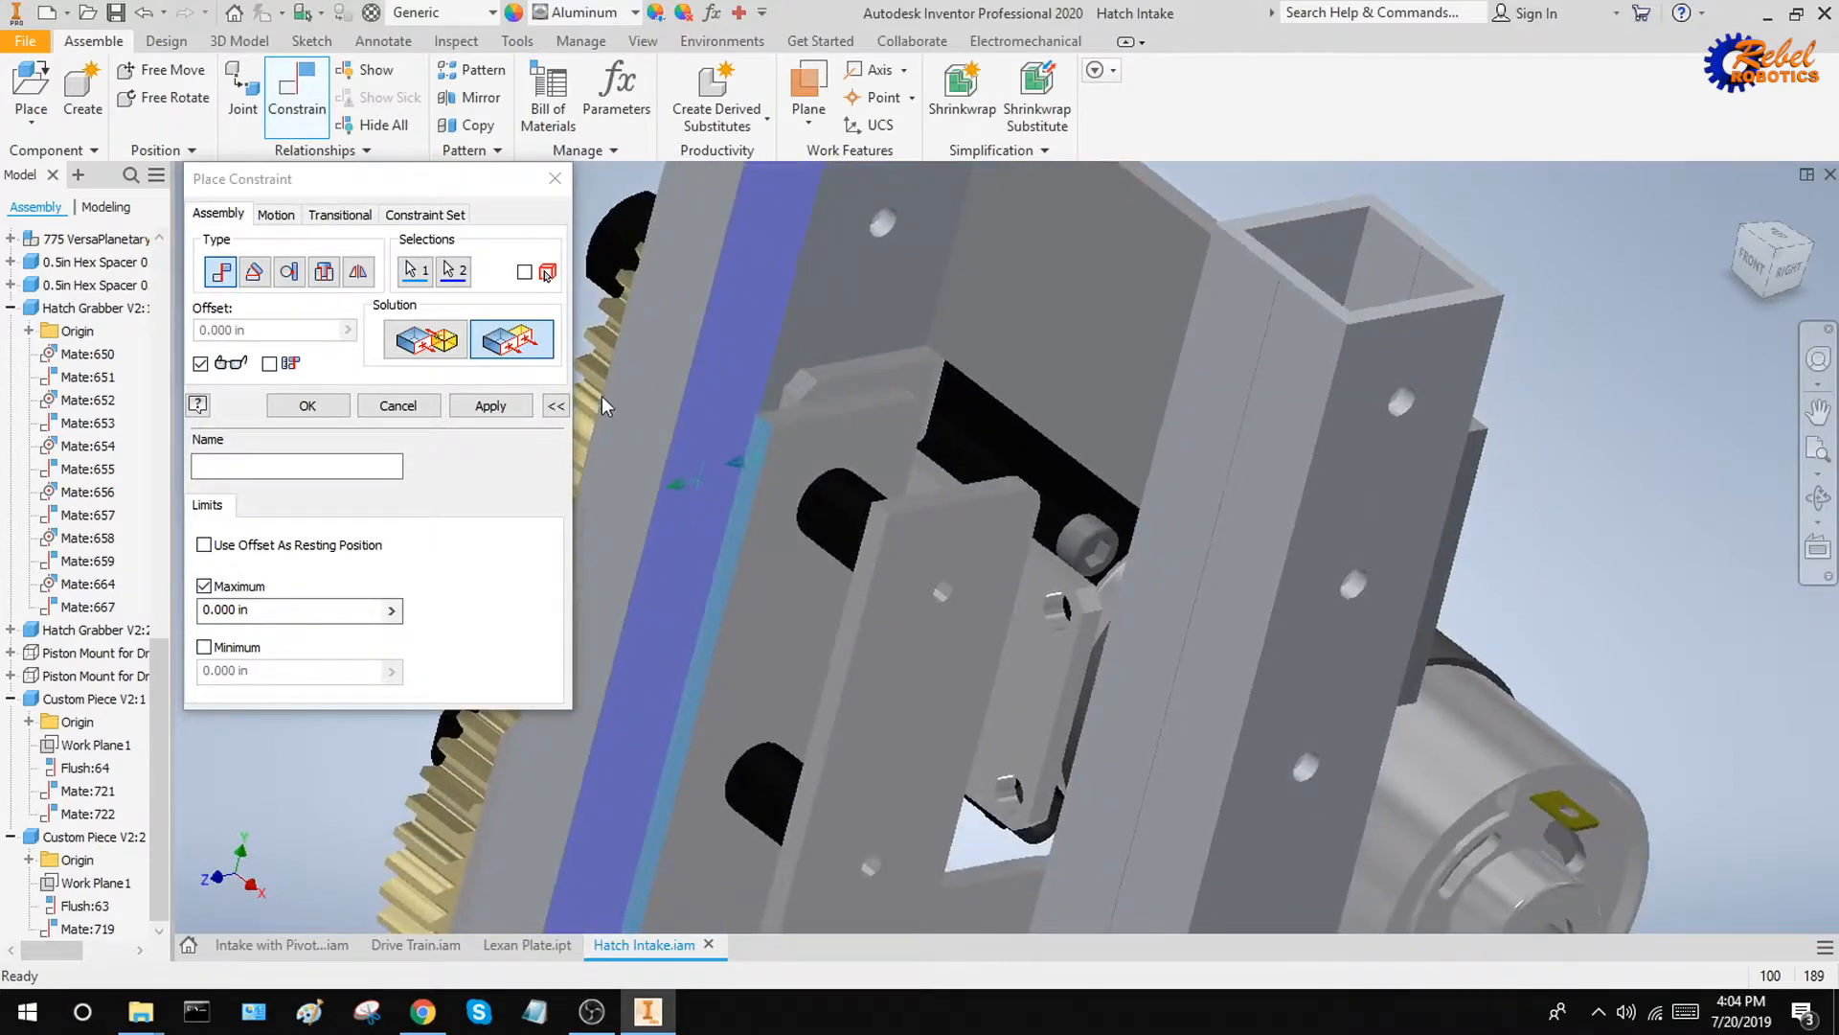
scroll(929, 490, down, 5)
shift+middle_drag(929, 491, 888, 495)
click(487, 406)
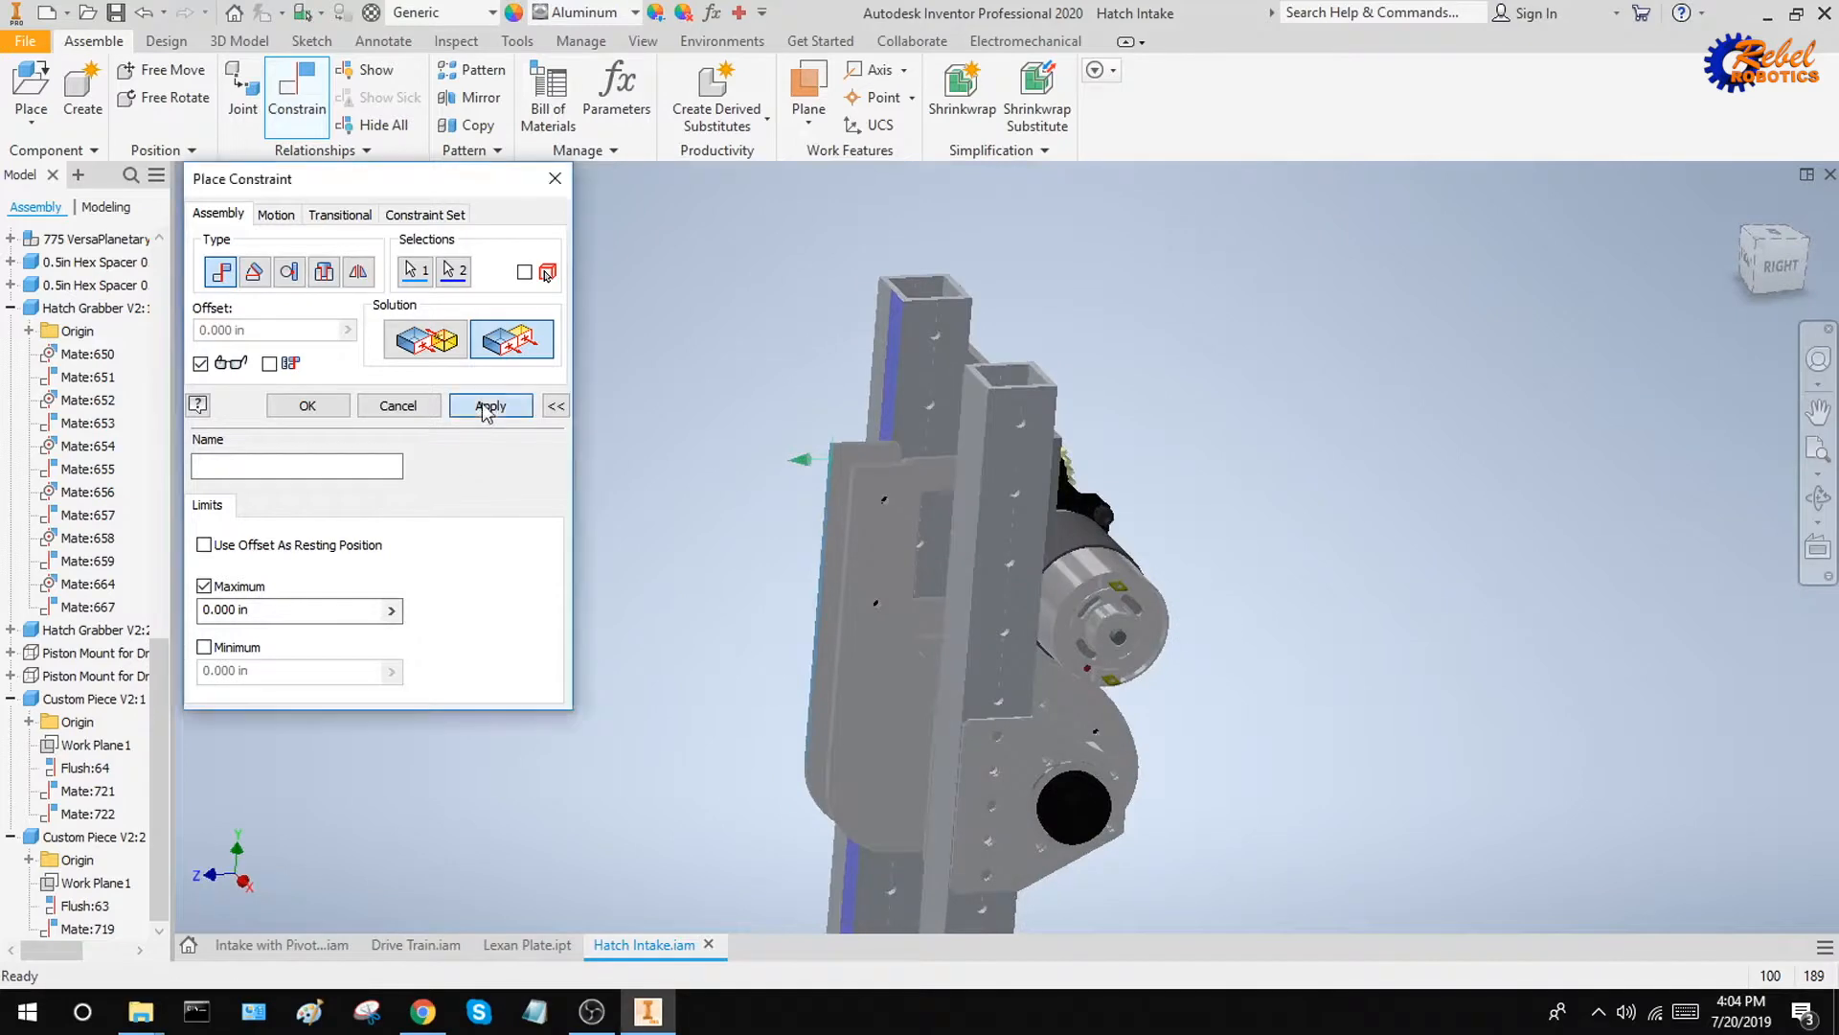
key(Escape)
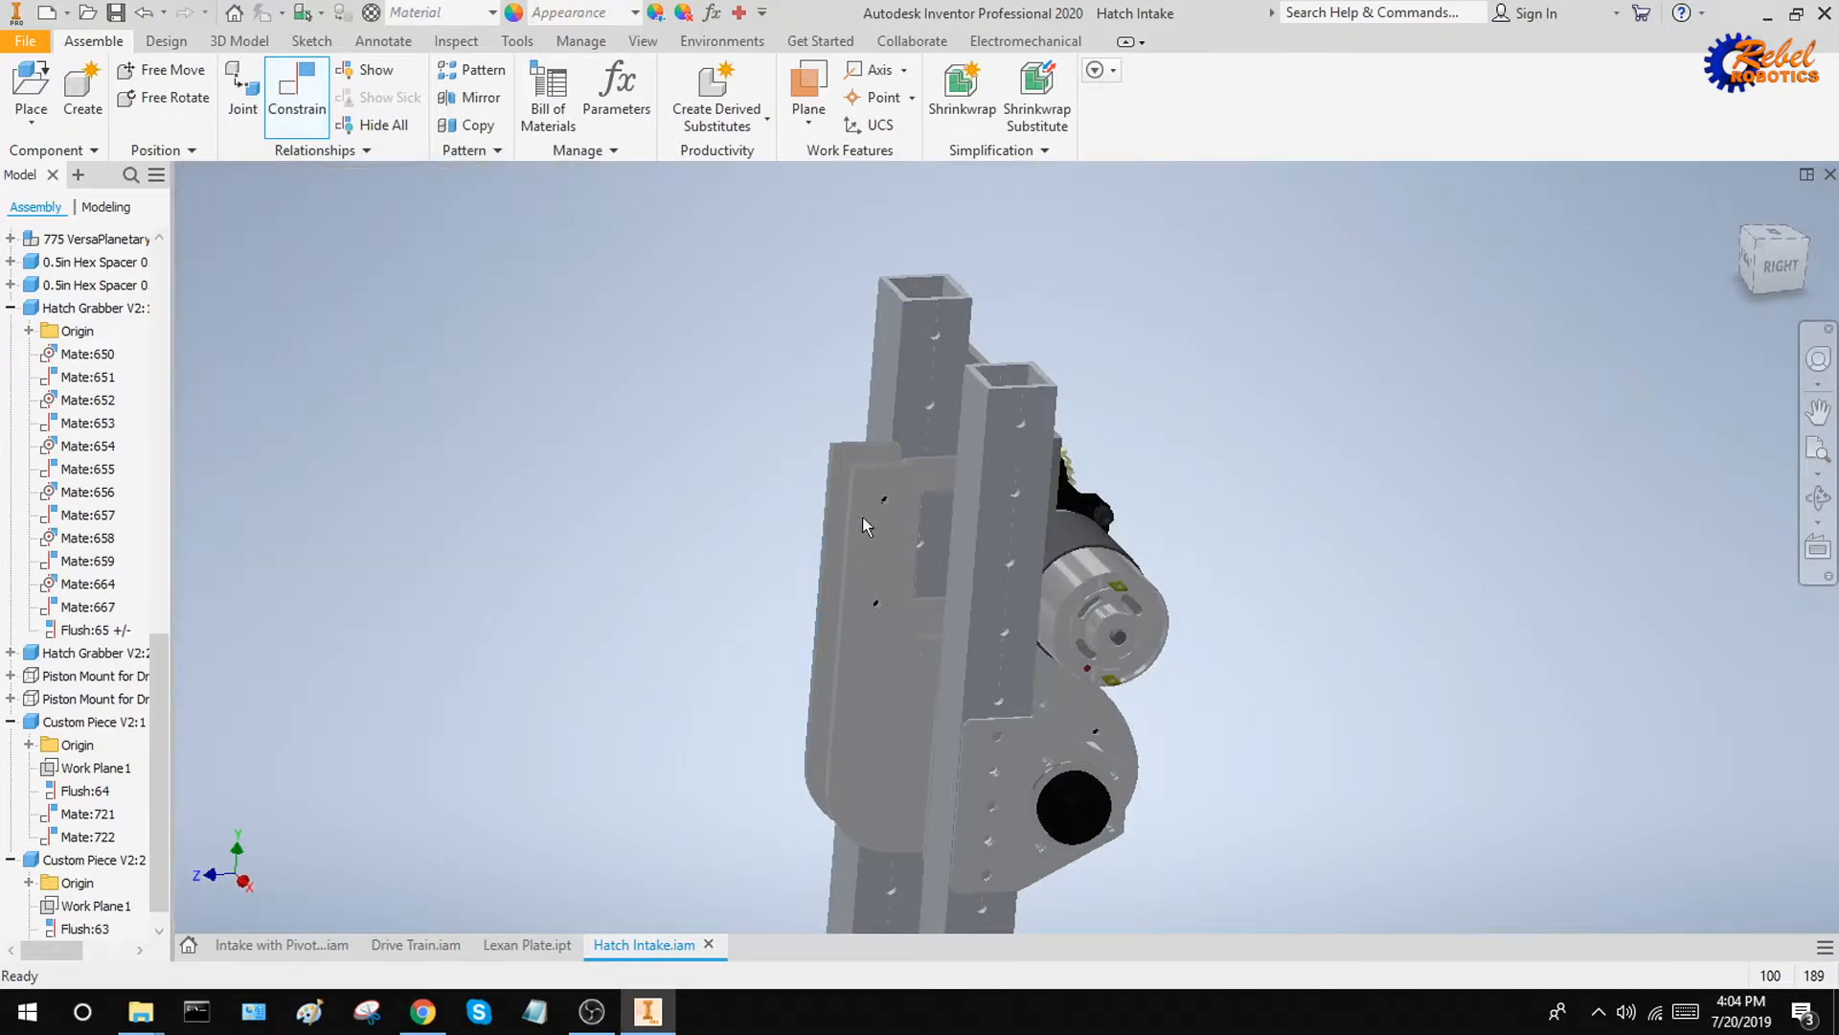
Try to swing the Hatch Grabber outward to test its remaining freedom under the limited flush constraint
drag(862, 515, 779, 589)
click(780, 430)
drag(867, 453, 661, 487)
click(659, 486)
drag(856, 475, 745, 458)
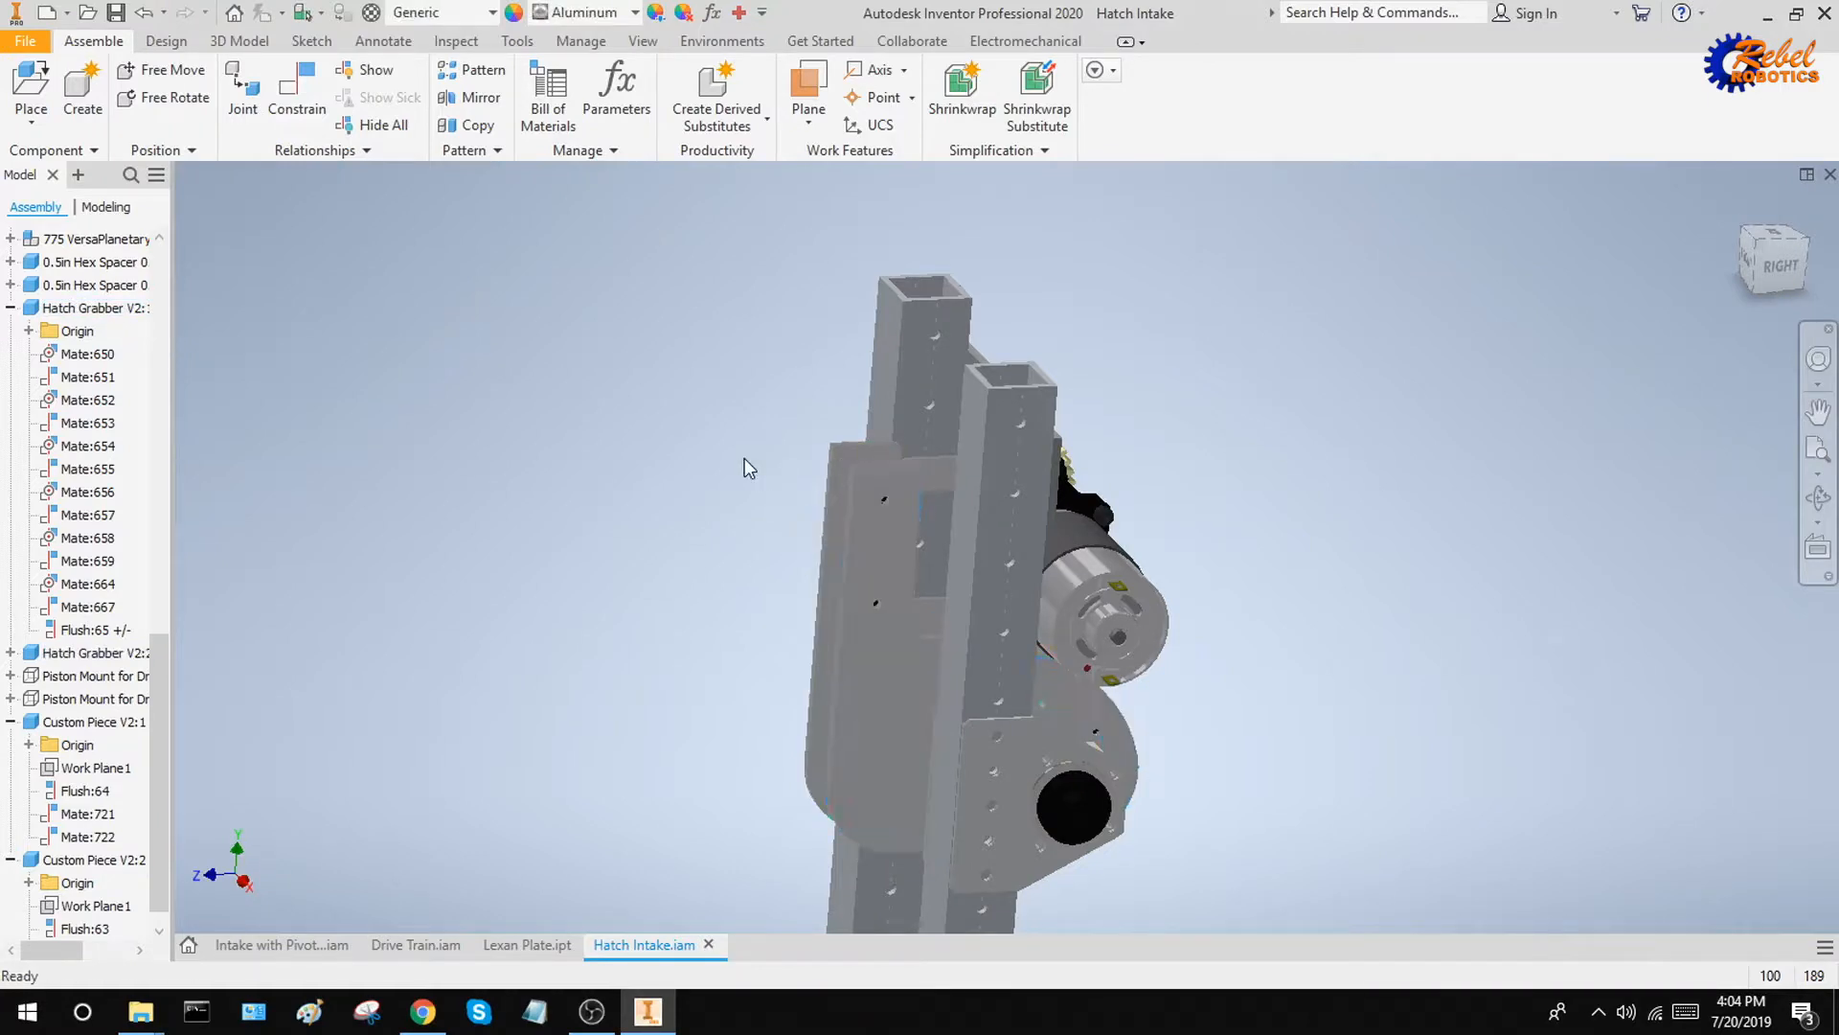
click(841, 456)
click(821, 474)
shift+middle_drag(575, 539, 543, 382)
Suppress the Hatch Grabber's limited flush constraint and swing the grabber outward from the upright tubes
click(111, 630)
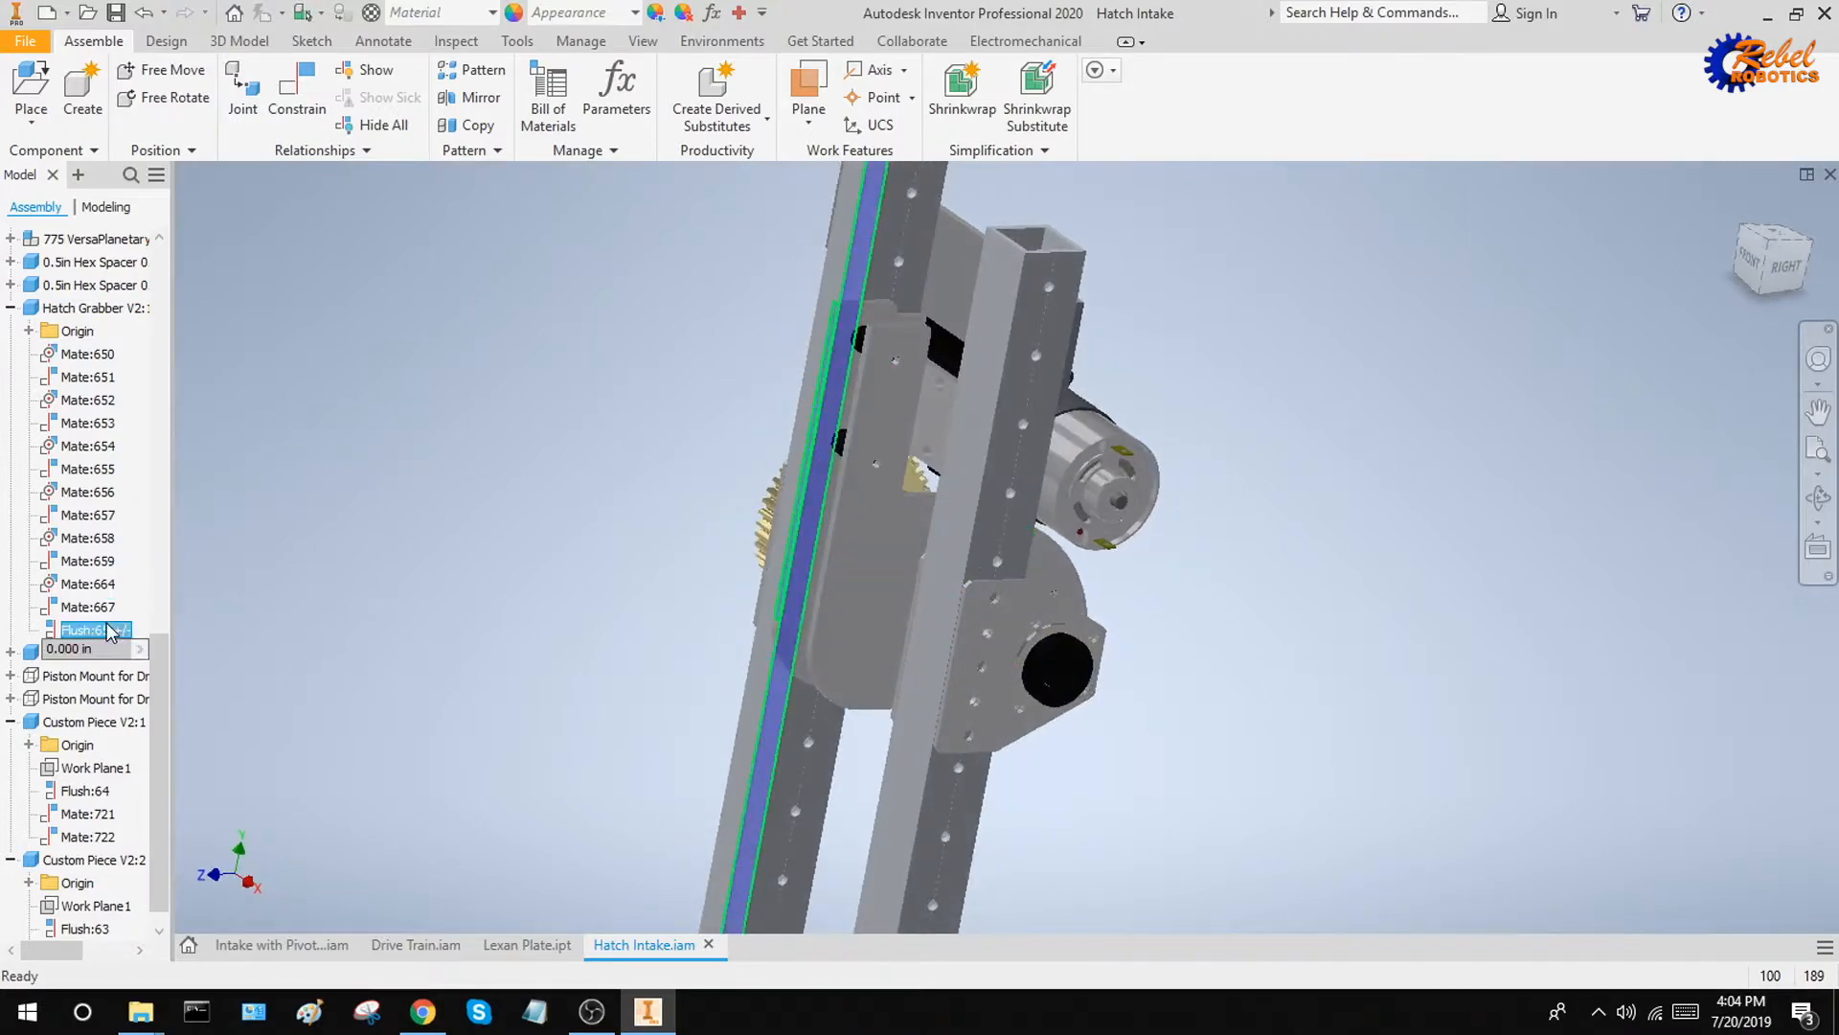
right_click(109, 631)
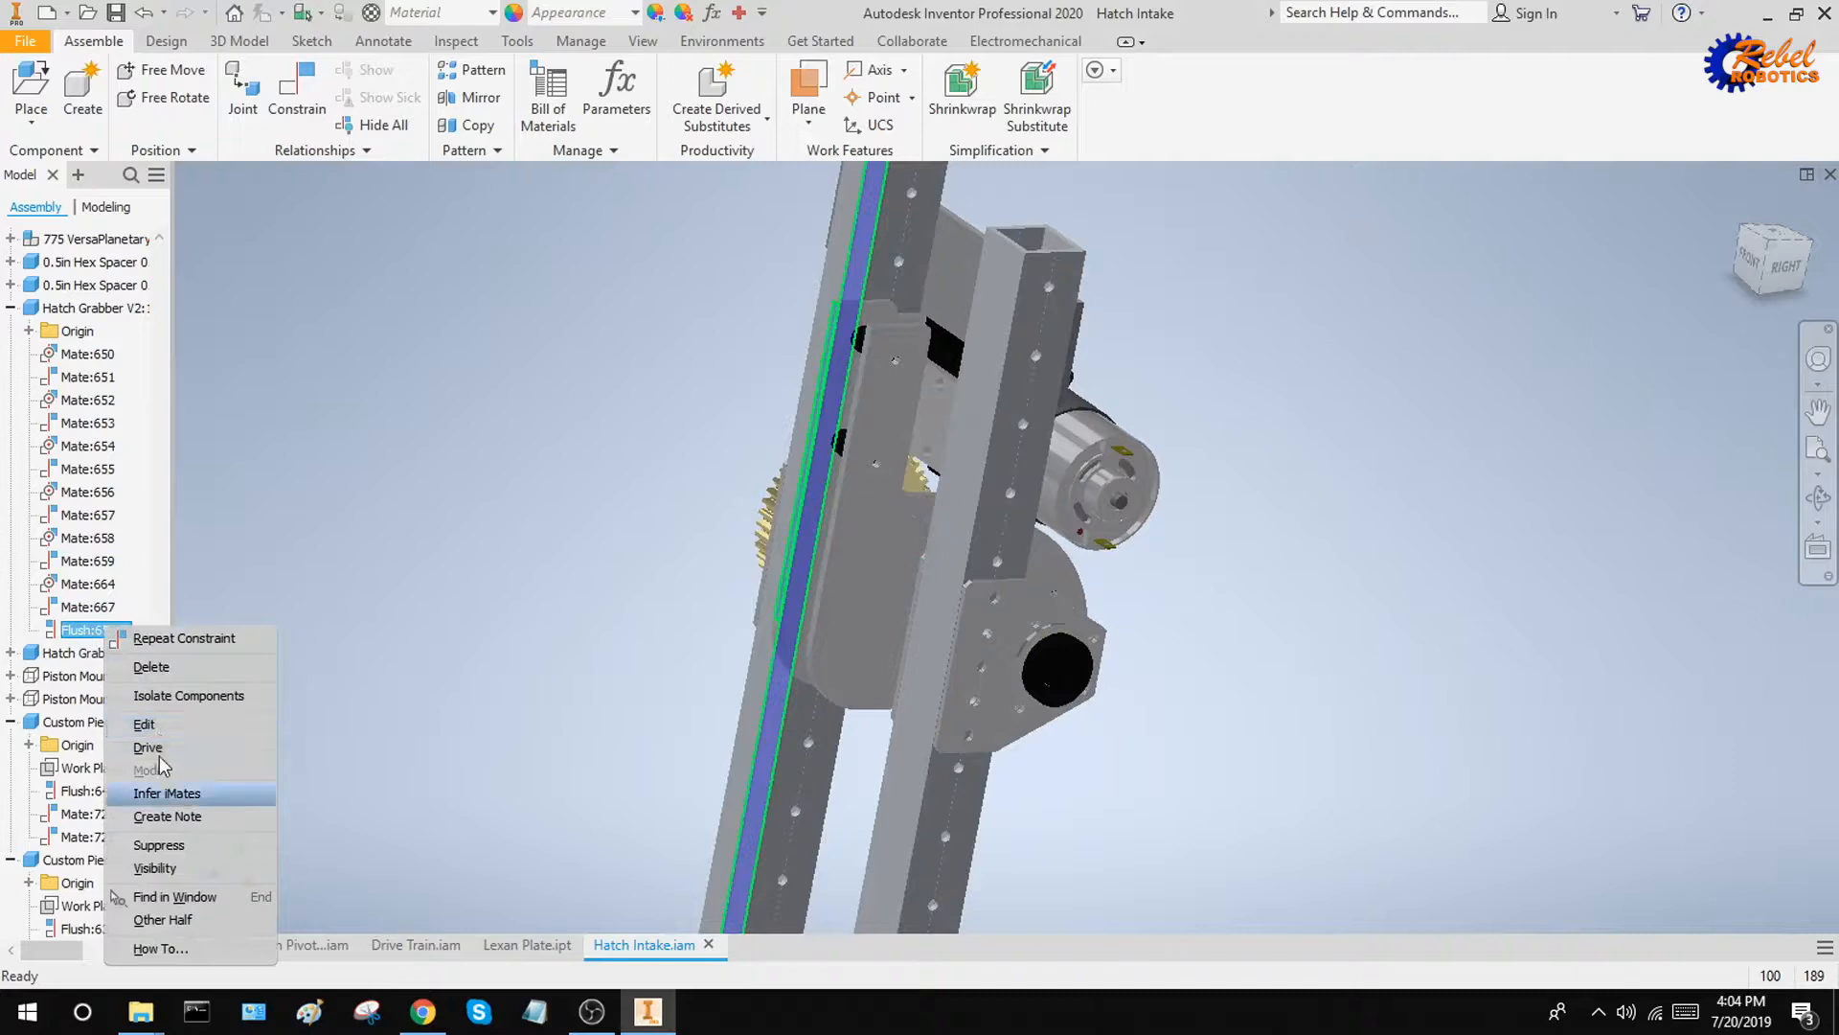
click(182, 847)
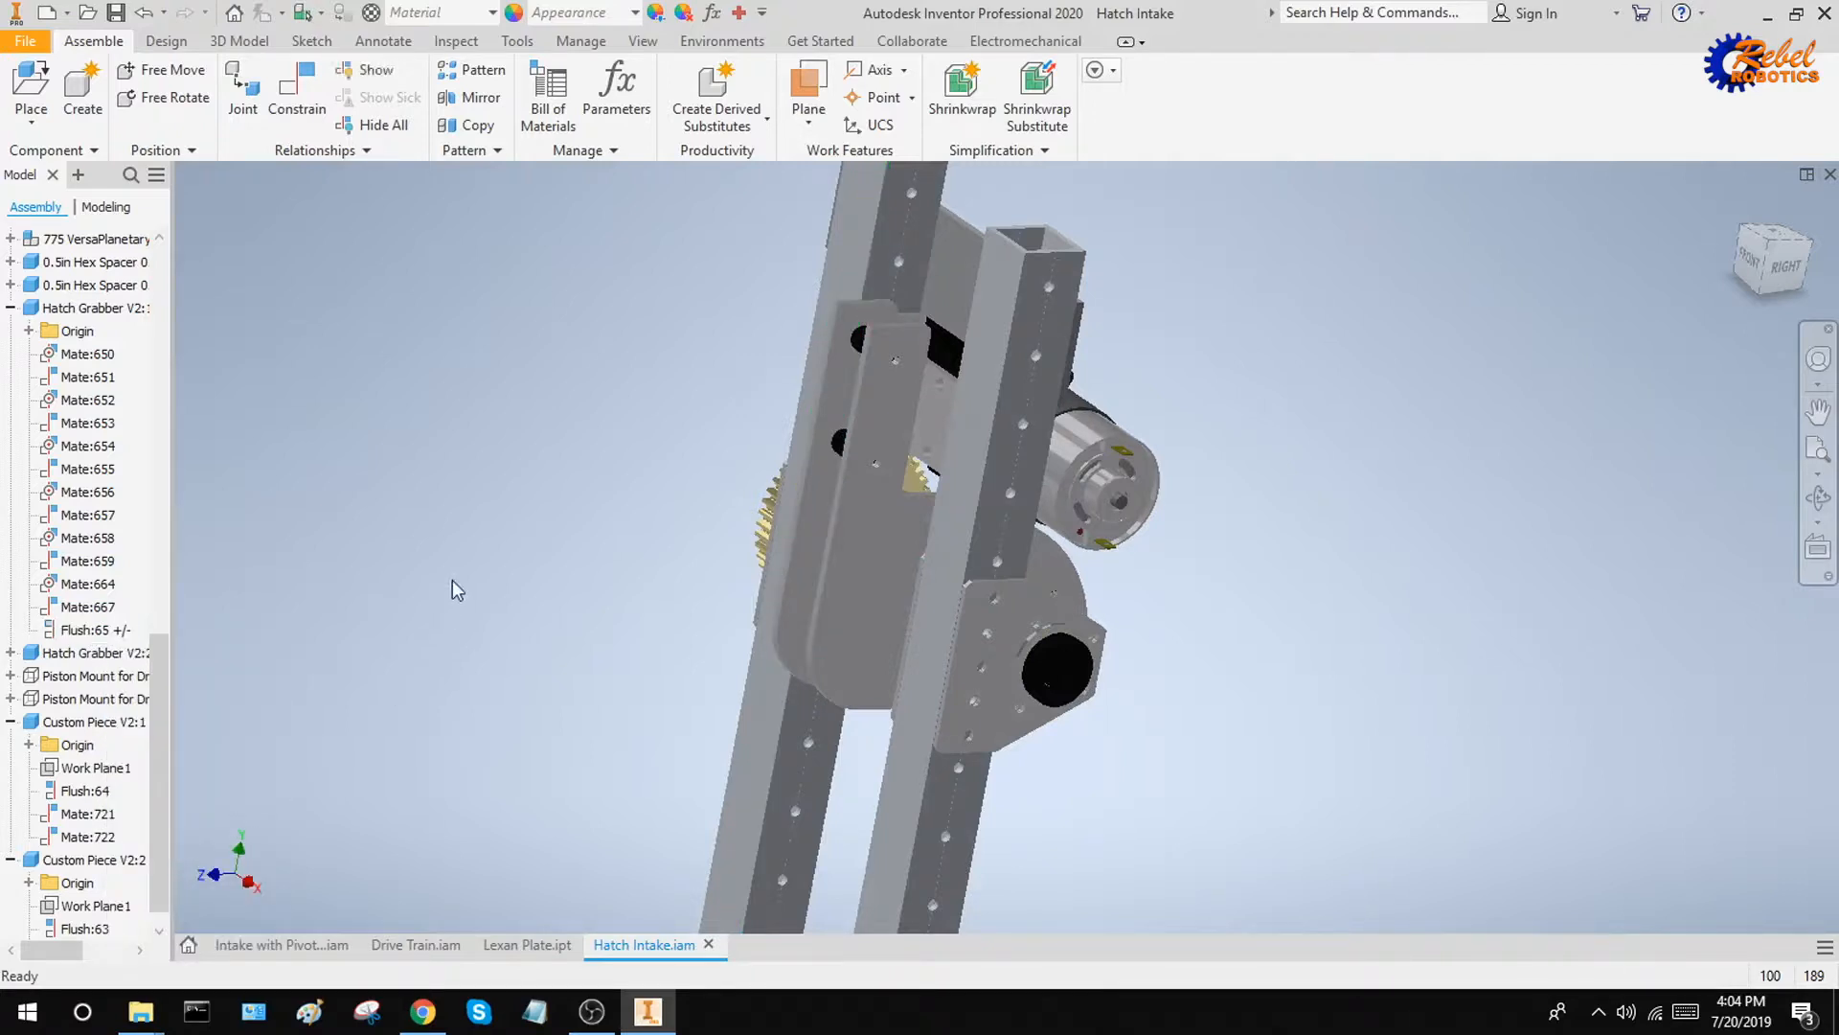
drag(876, 417, 175, 617)
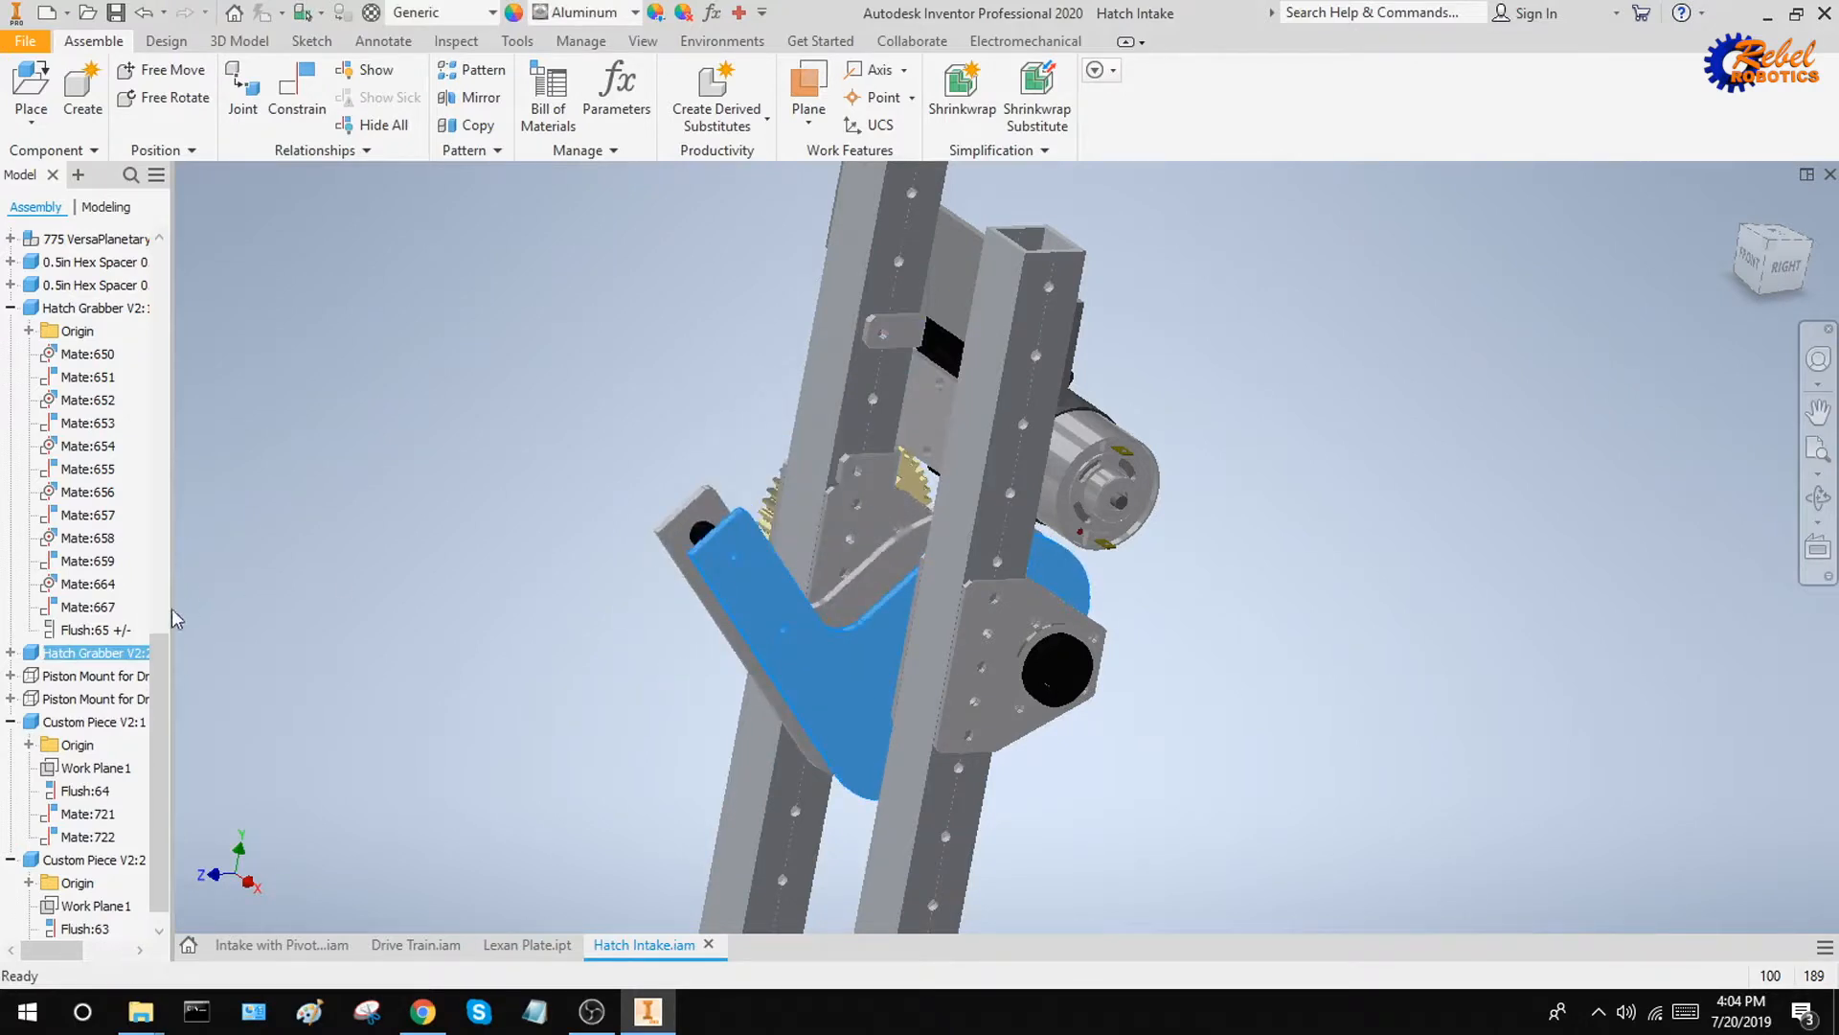
Unsuppress the Hatch Grabber's limited flush constraint
click(86, 631)
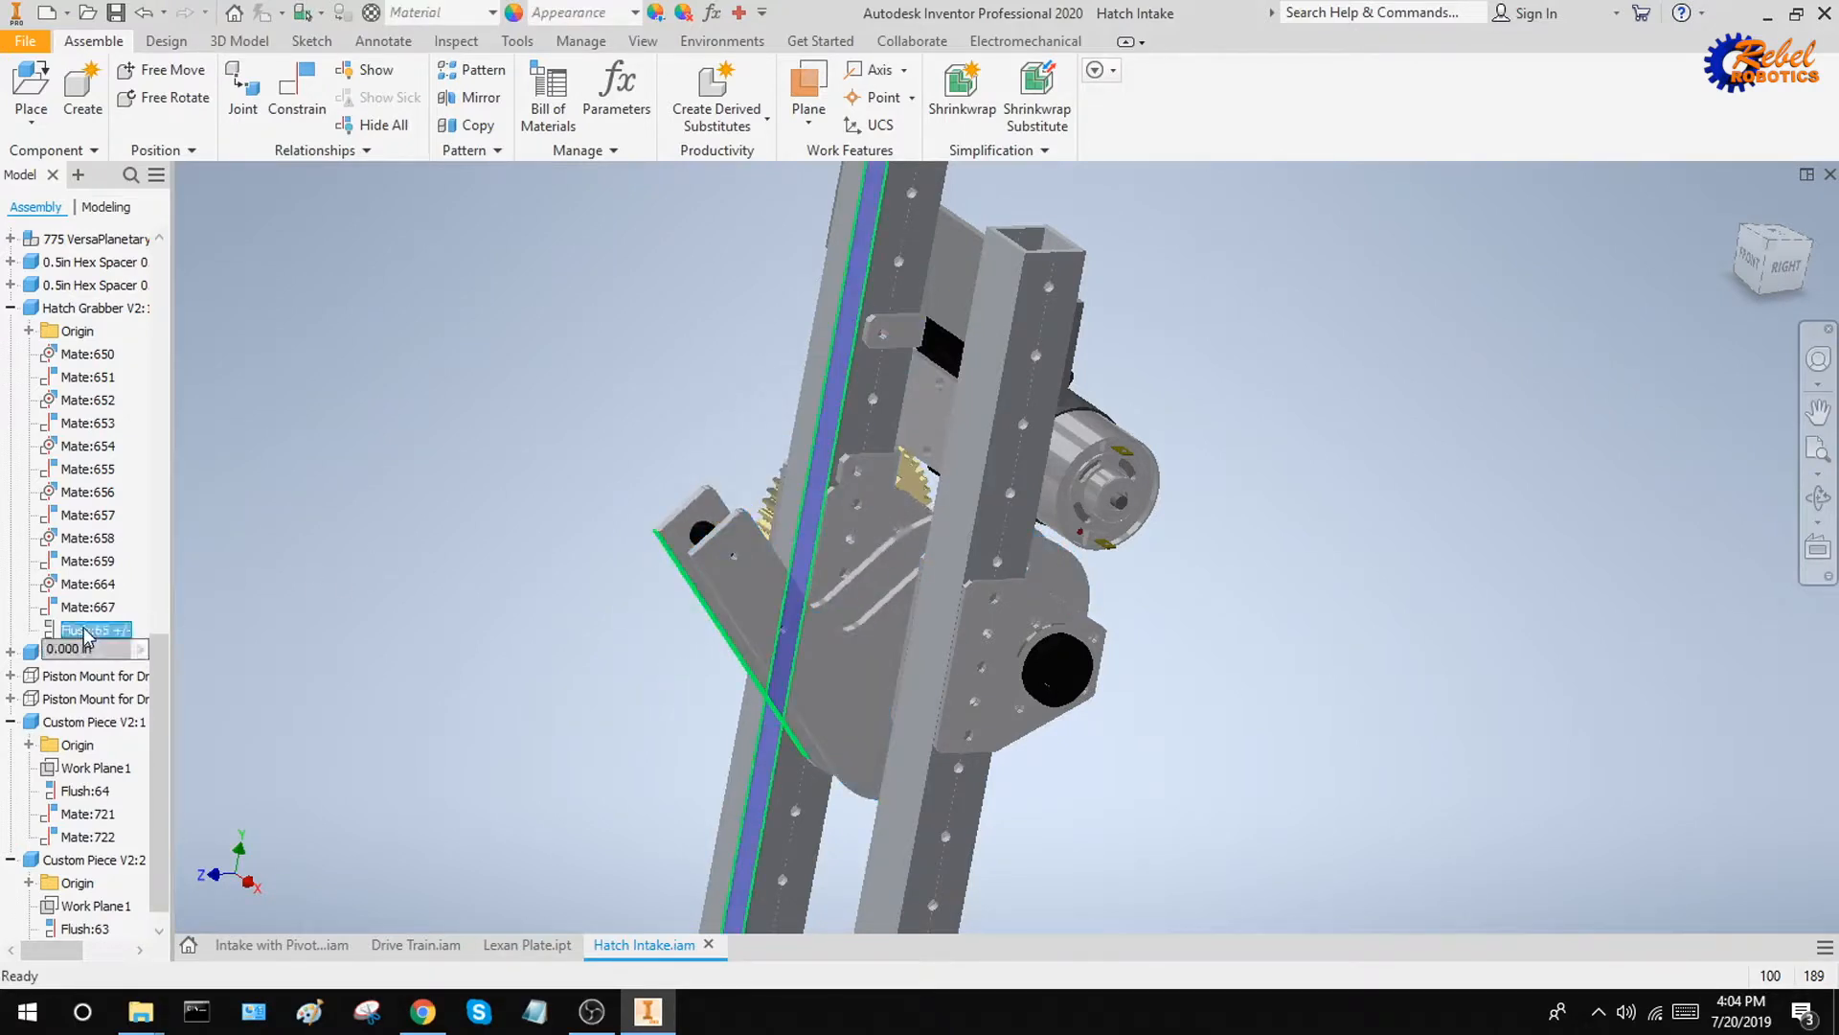
right_click(91, 635)
click(173, 843)
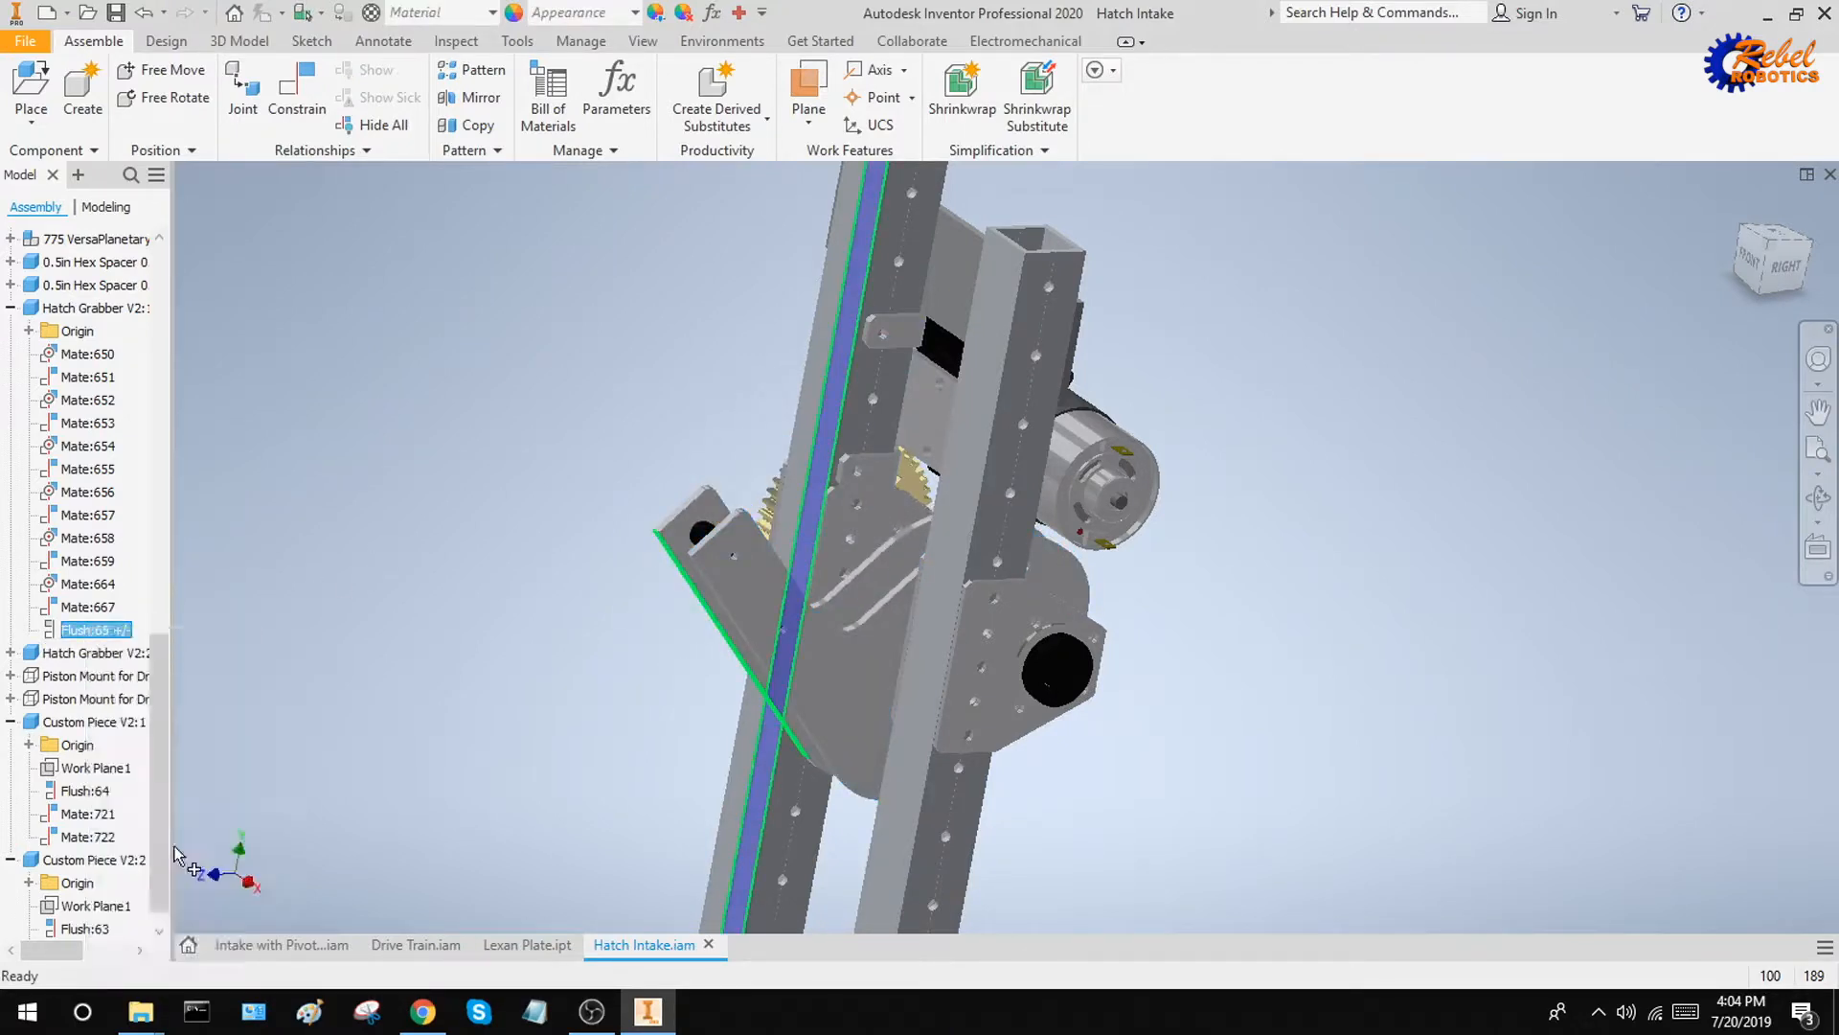
mouse_move(628, 525)
shift+middle_down()
mouse_move(671, 532)
mouse_move(595, 511)
shift+middle_up()
click(767, 480)
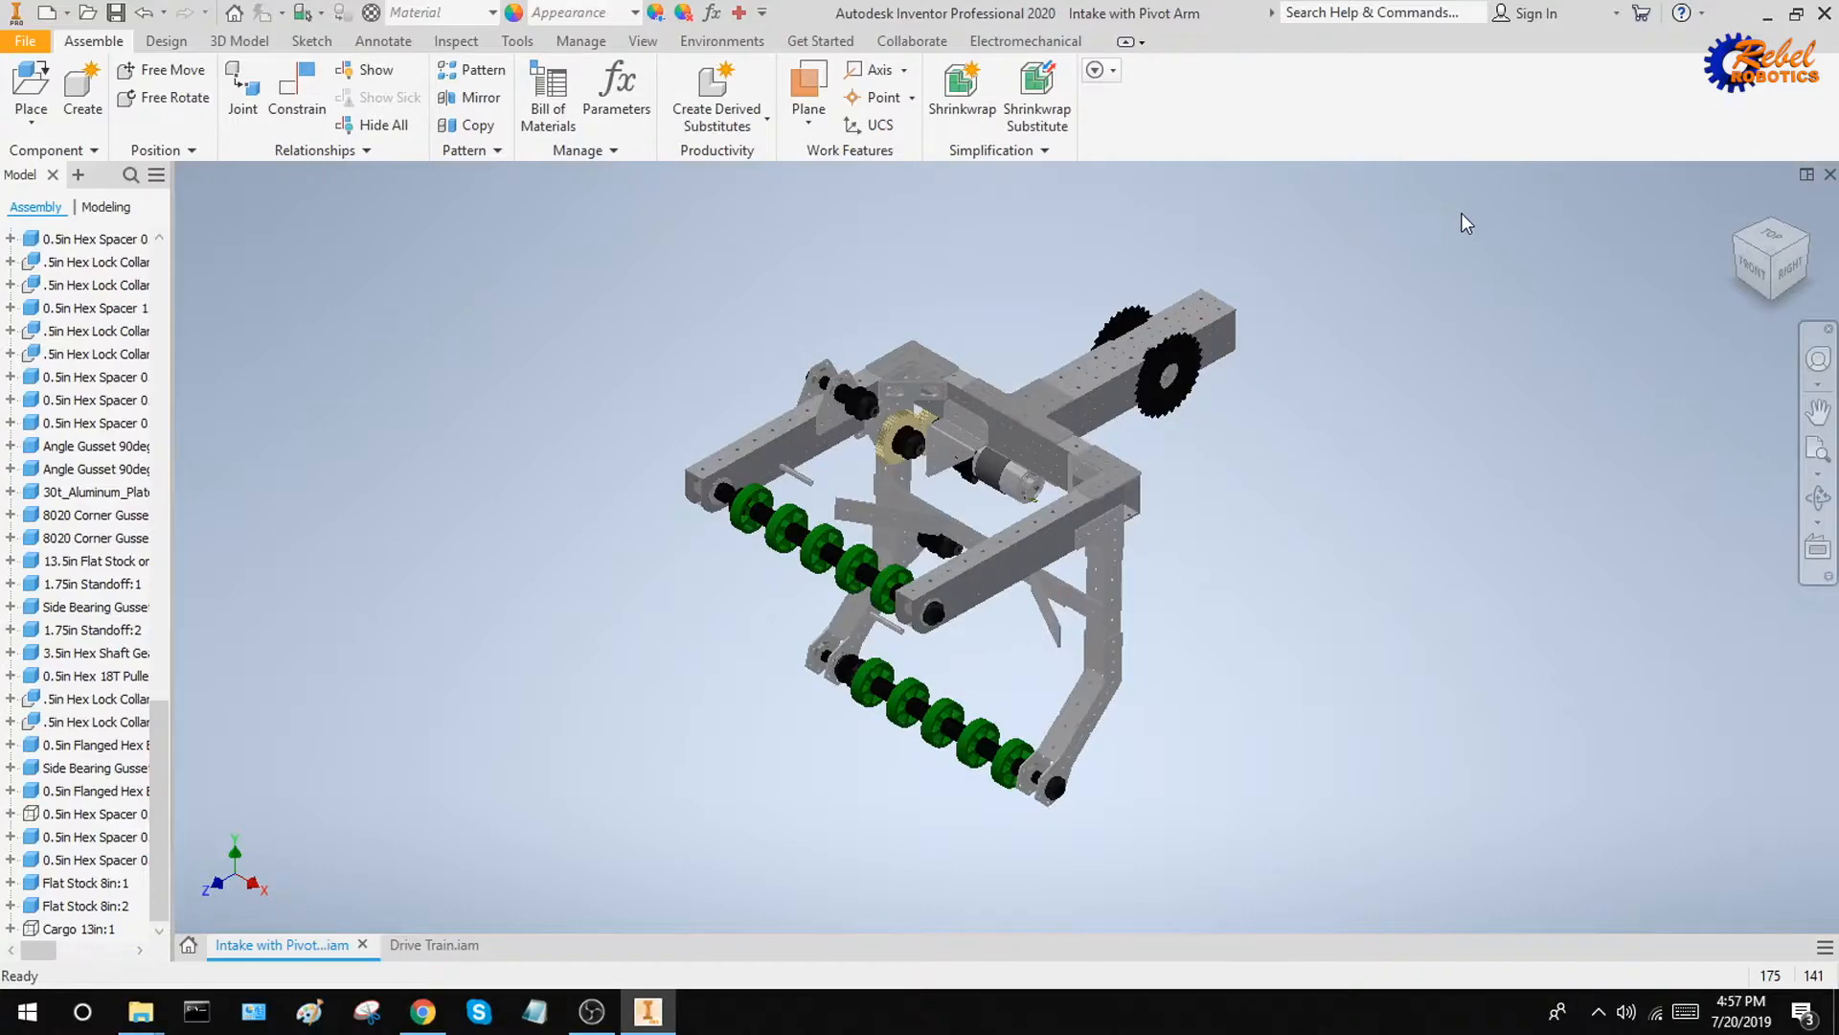
Examine the belt pulleys on the upper drive shaft and the roller axle in the Intake with Pivot Arm assembly
shift+middle_drag(1302, 285, 1371, 337)
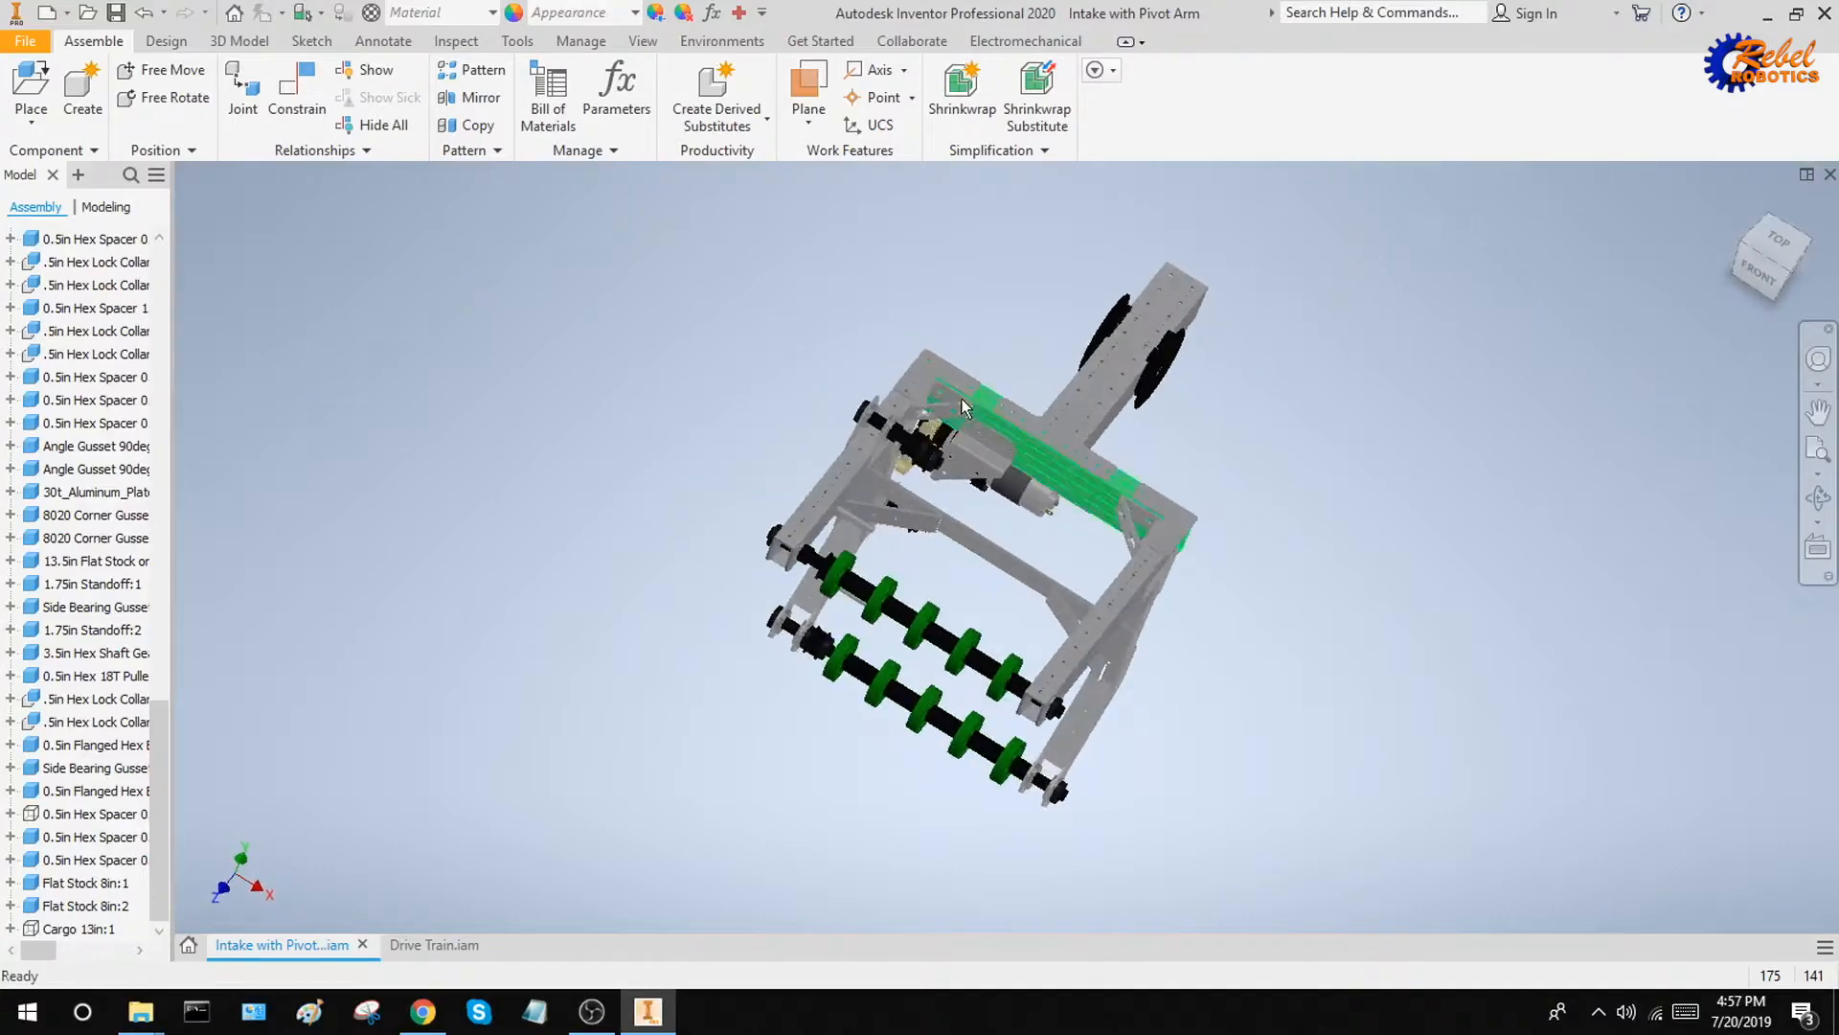
scroll(917, 449, down, 6)
middle_drag(674, 224, 741, 241)
scroll(739, 246, up, 4)
shift+middle_drag(883, 337, 1024, 433)
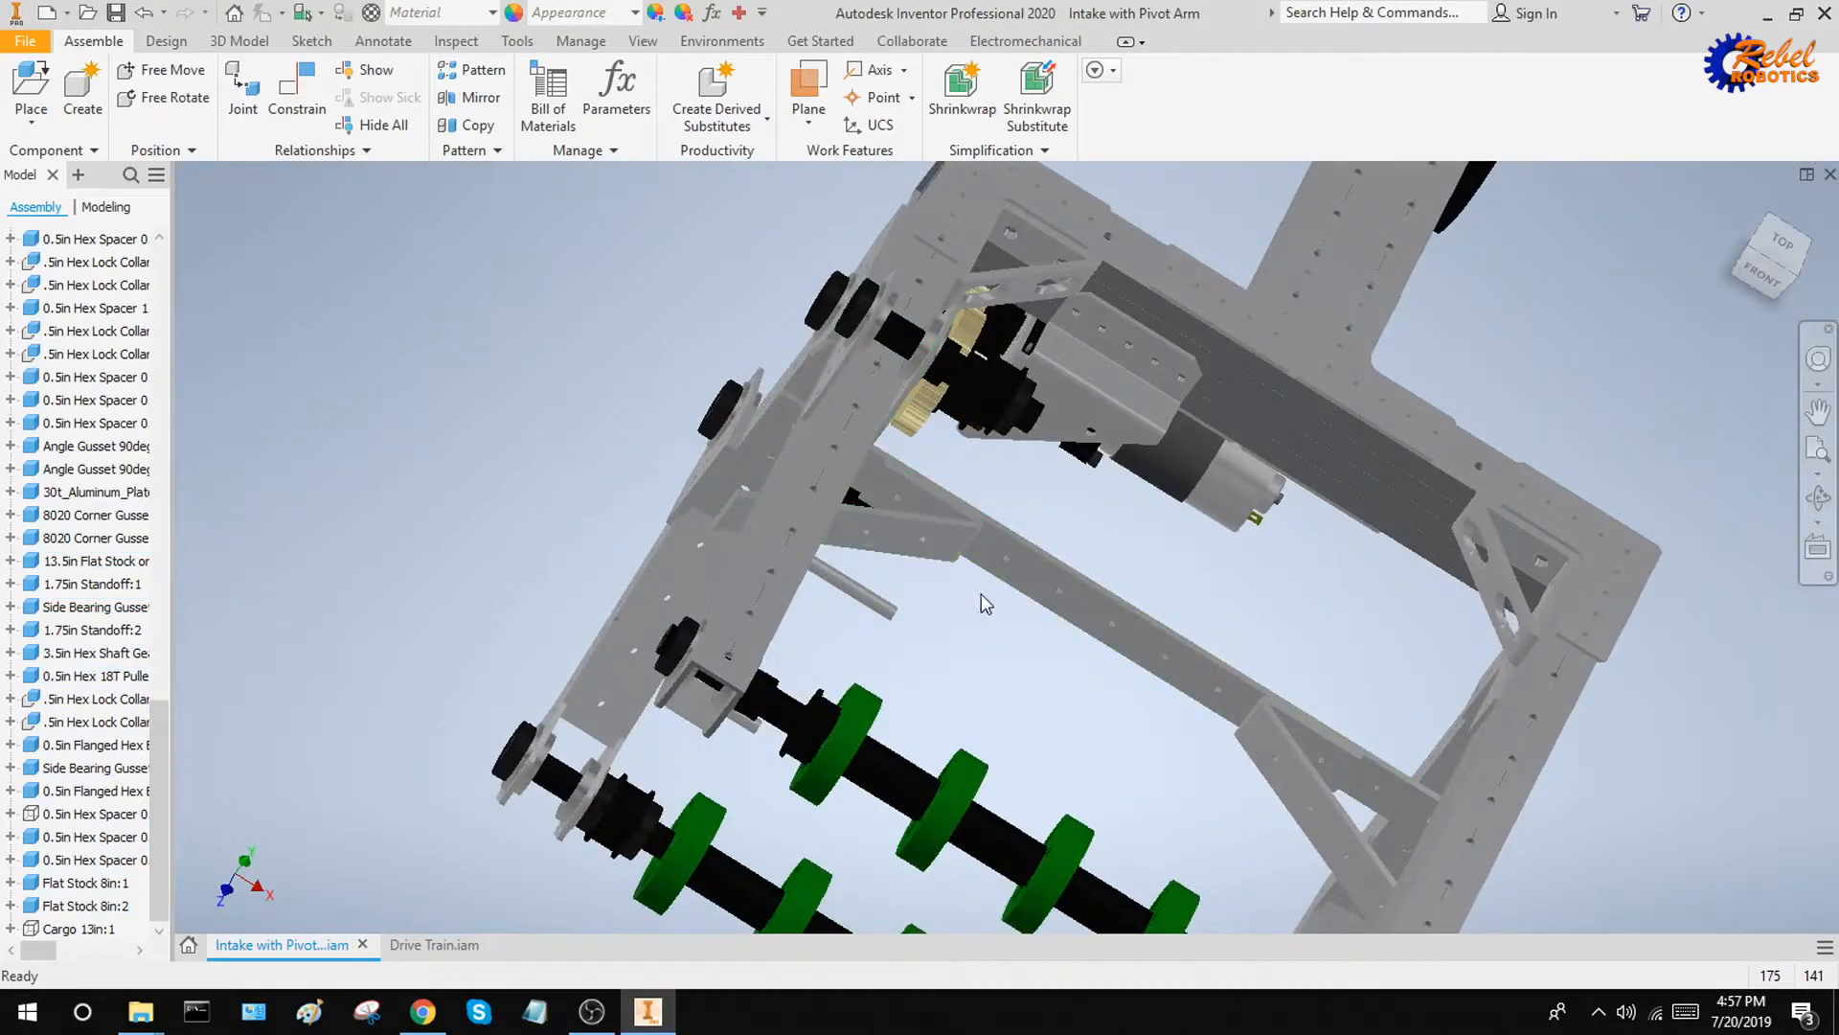
drag(1014, 423, 820, 724)
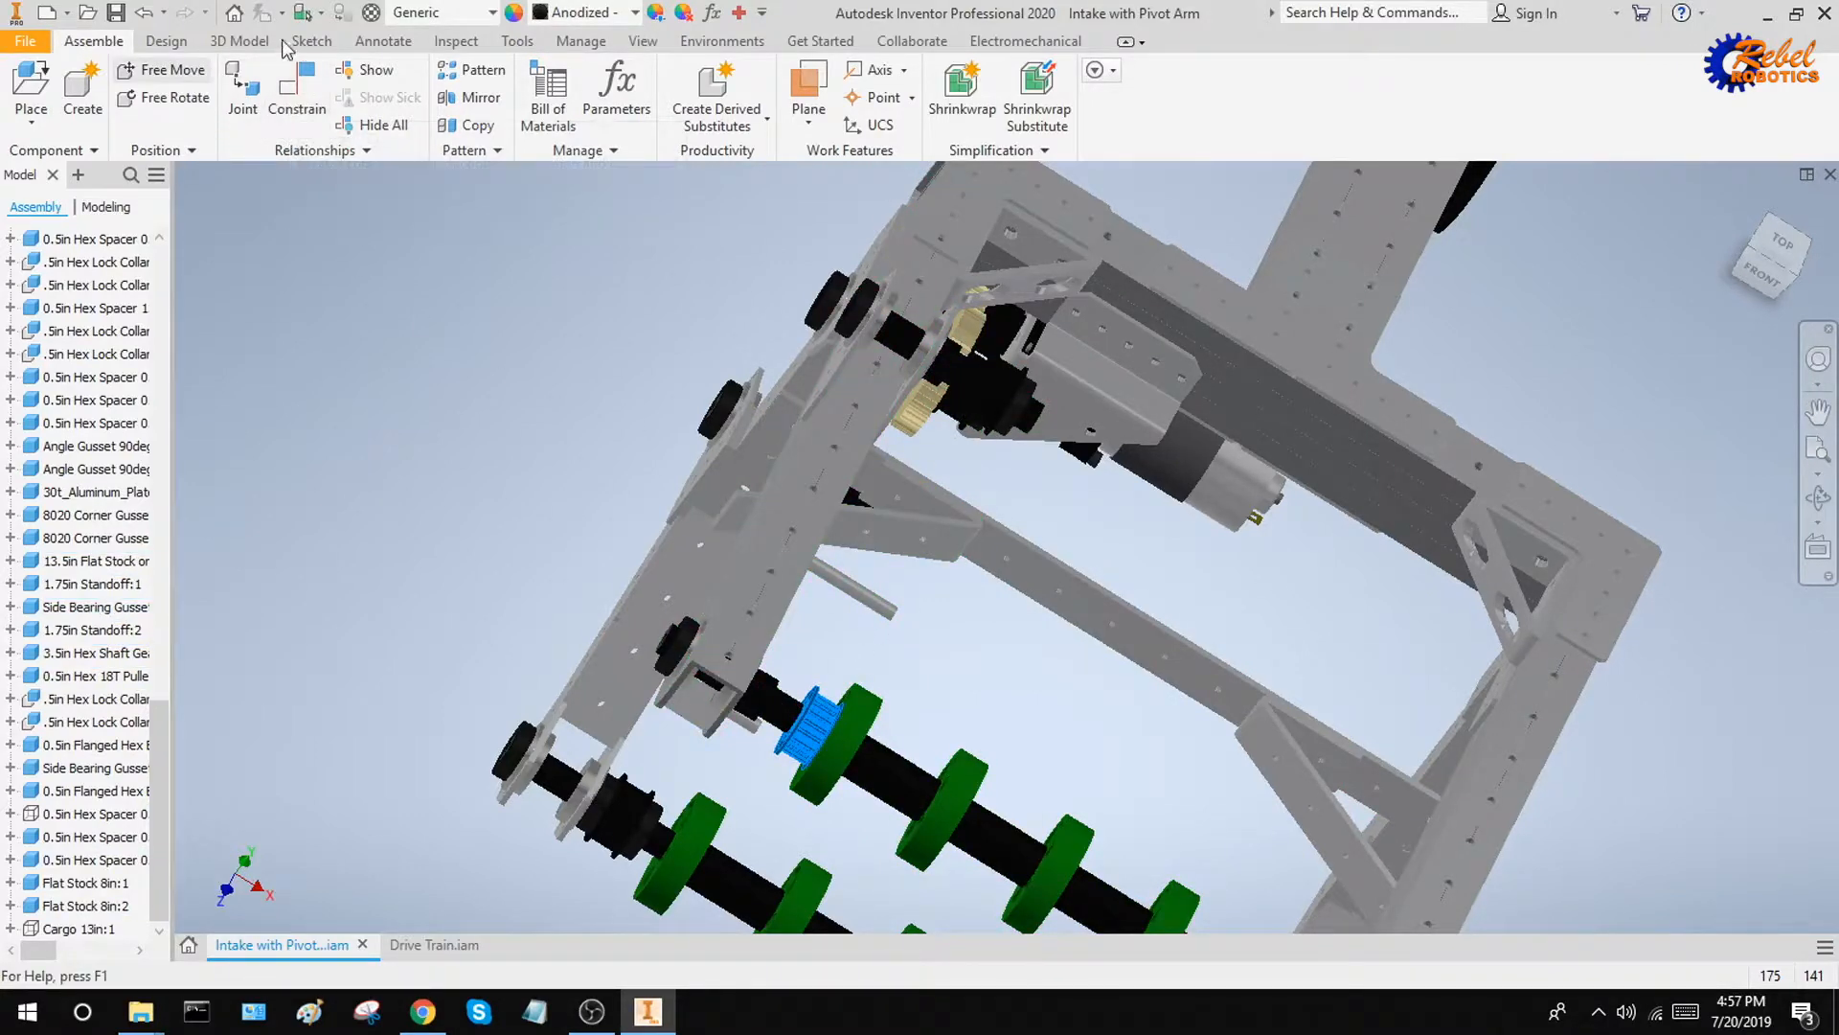
Start a flush constraint and choose the side face of the pulley on the upper drive shaft as the first selection
click(458, 41)
click(501, 44)
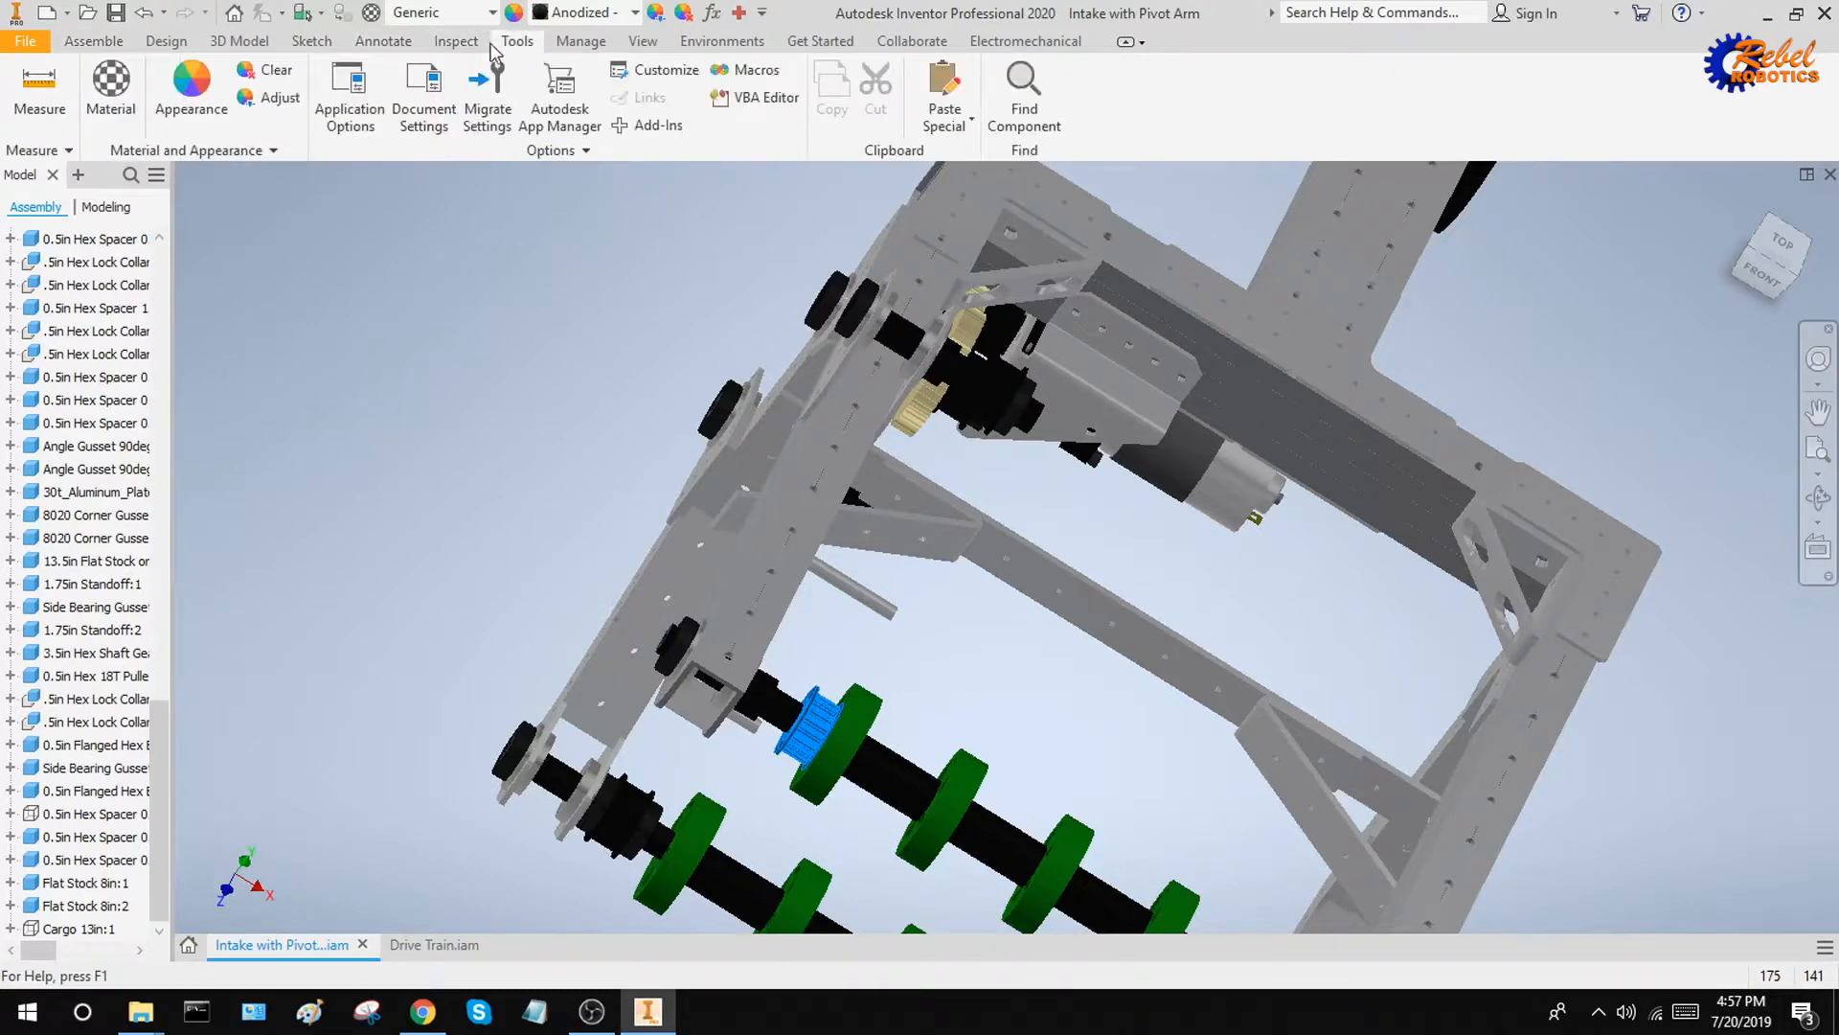
click(122, 44)
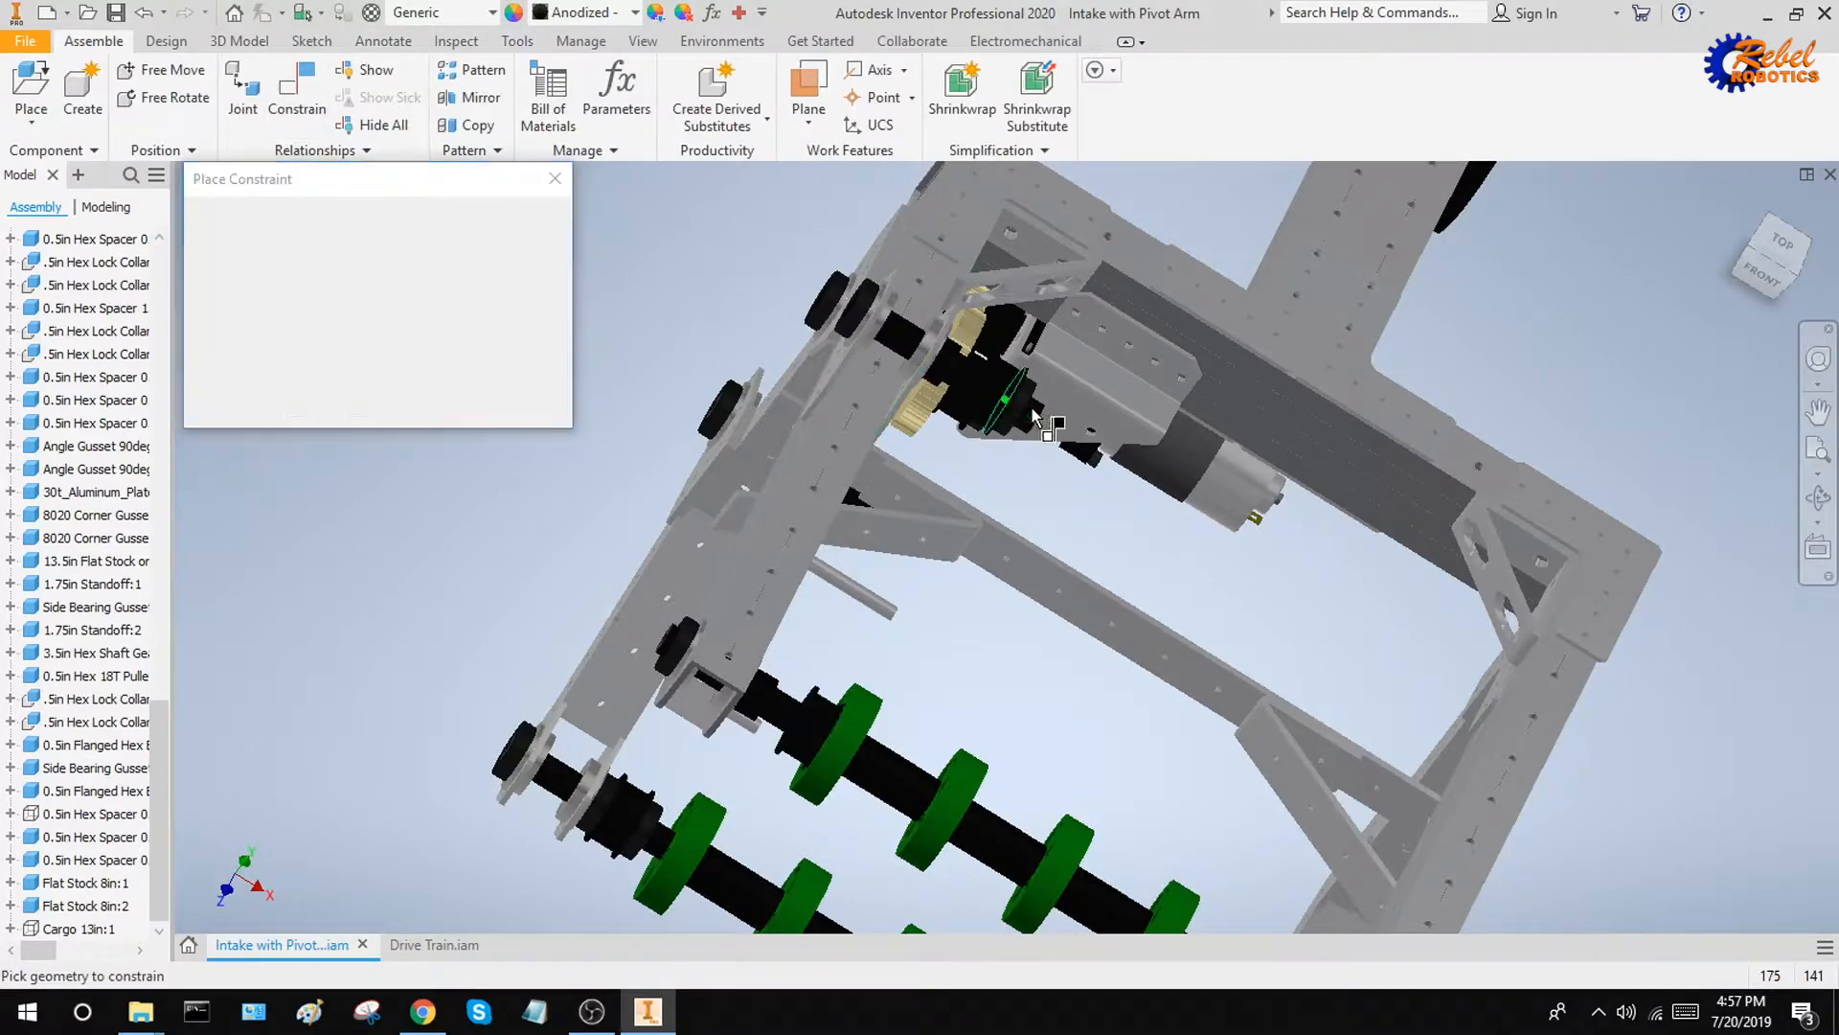
shift+middle_drag(1048, 424, 1038, 409)
click(479, 345)
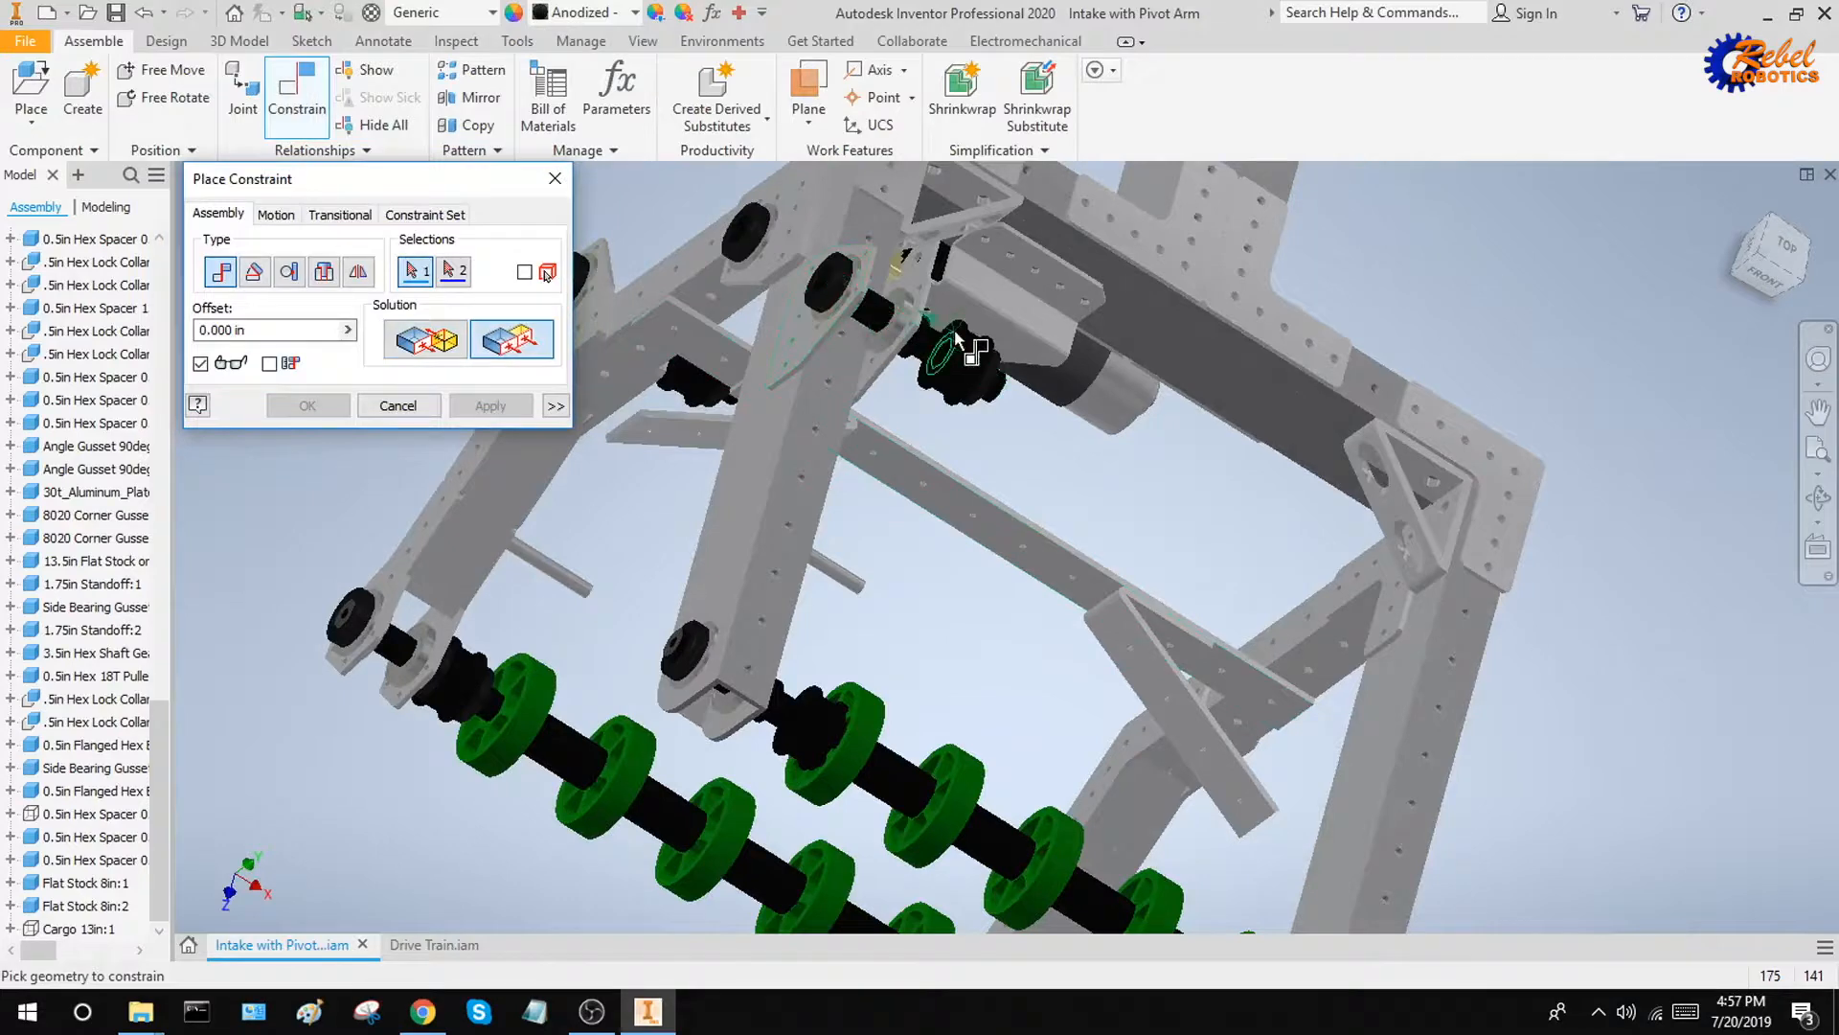
scroll(958, 340, down, 5)
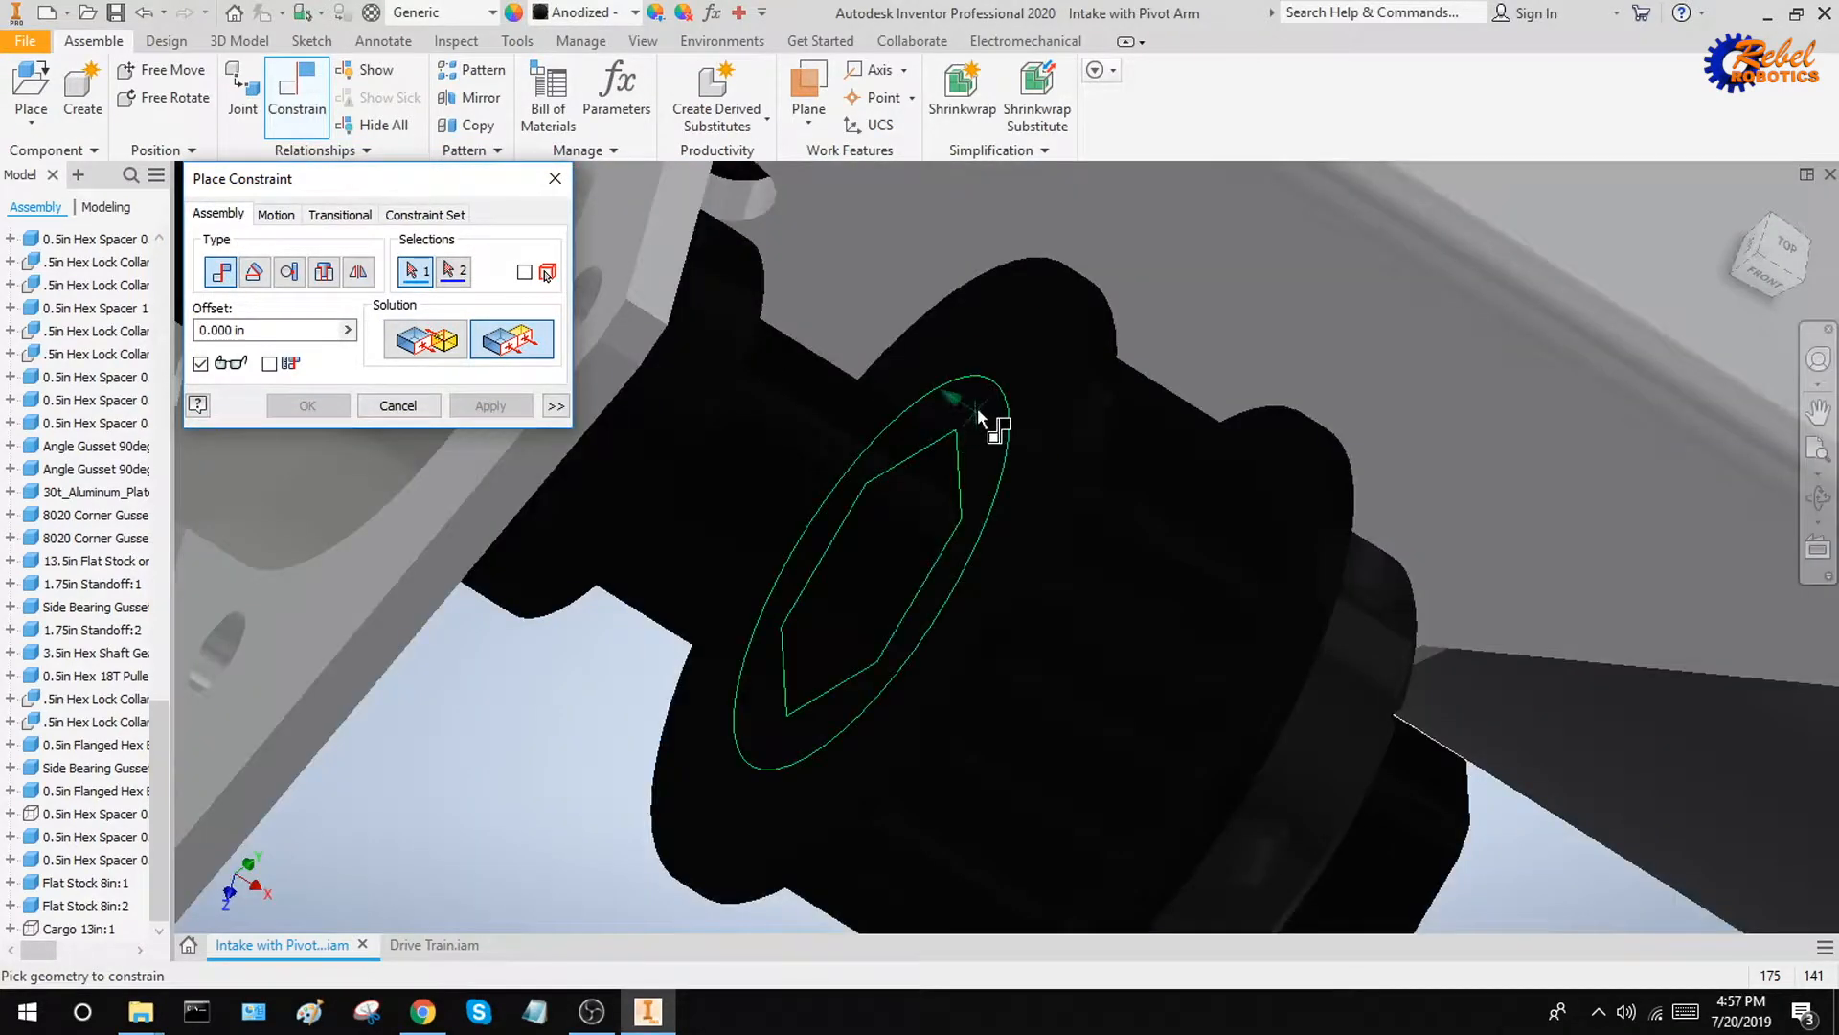
click(1002, 476)
Choose the matching side face of the roller axle's pulley as the second selection and apply the flush constraint at 0.000 in offset
scroll(945, 598, up, 5)
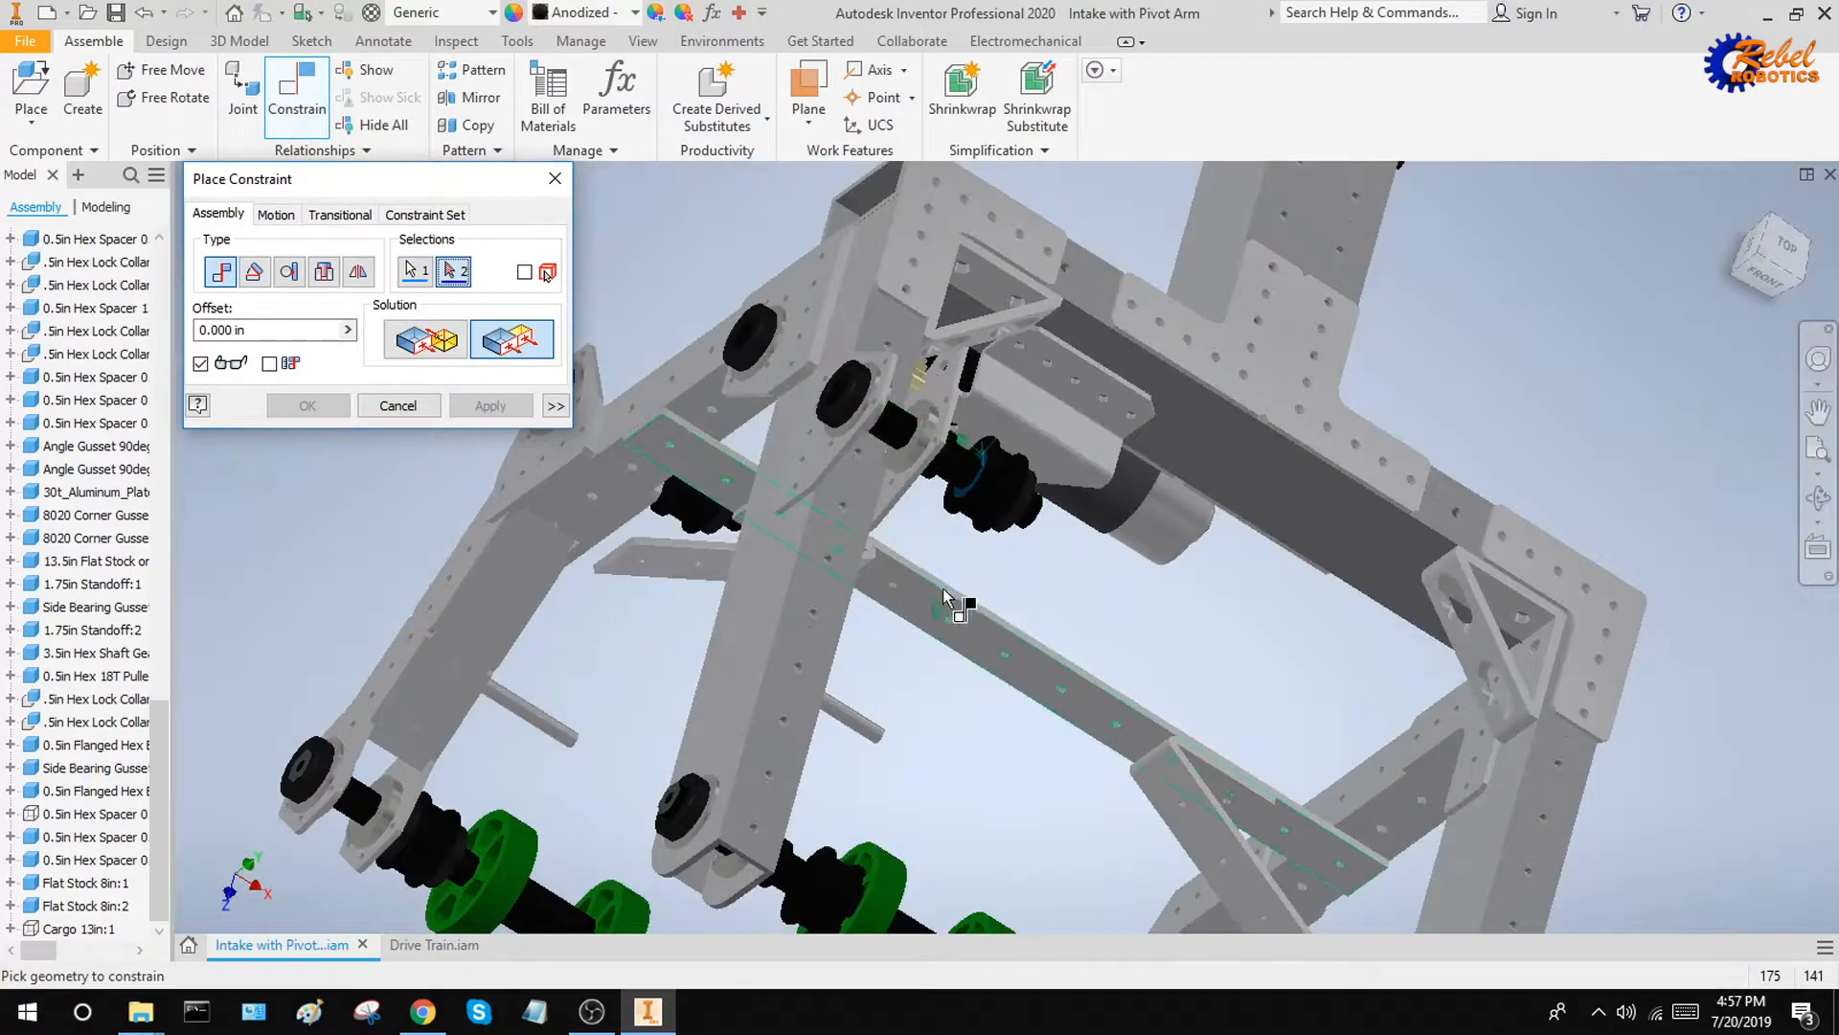
middle_drag(944, 627, 918, 410)
shift+middle_drag(874, 566, 887, 577)
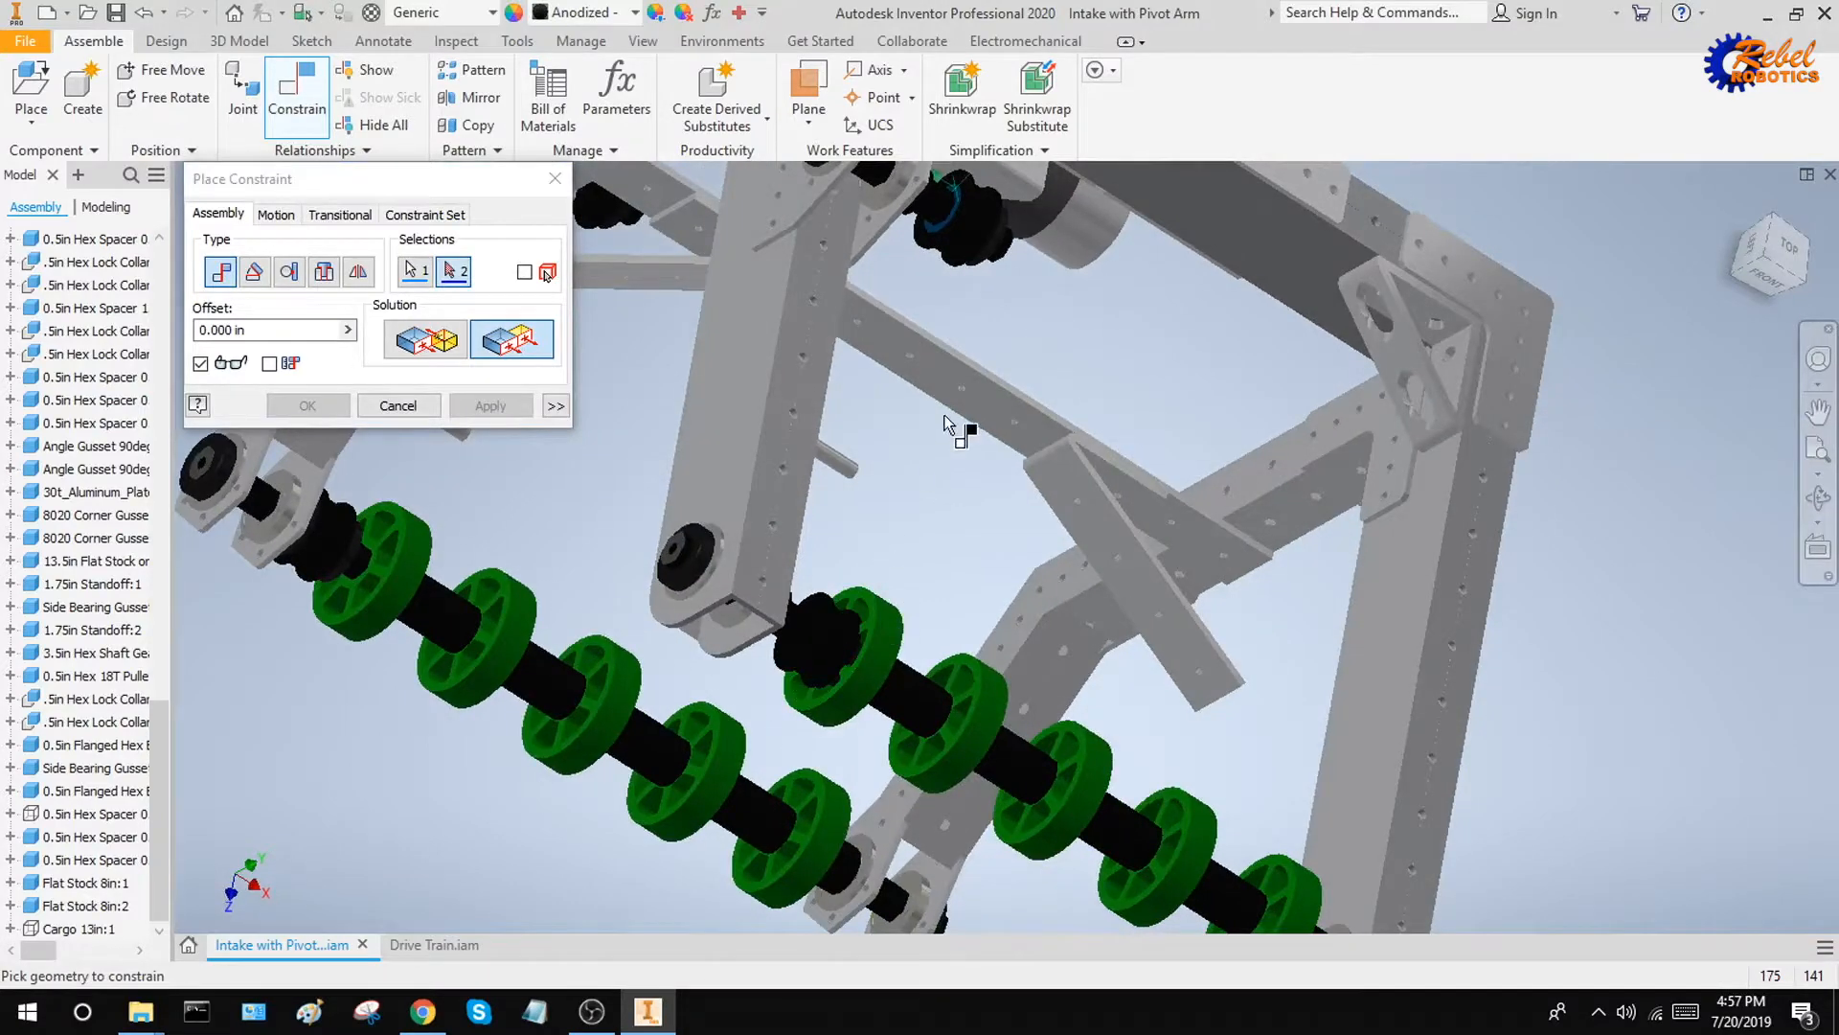
shift+middle_drag(947, 428, 874, 389)
shift+middle_drag(1060, 393, 961, 365)
shift+middle_drag(828, 614, 958, 651)
scroll(856, 606, down, 5)
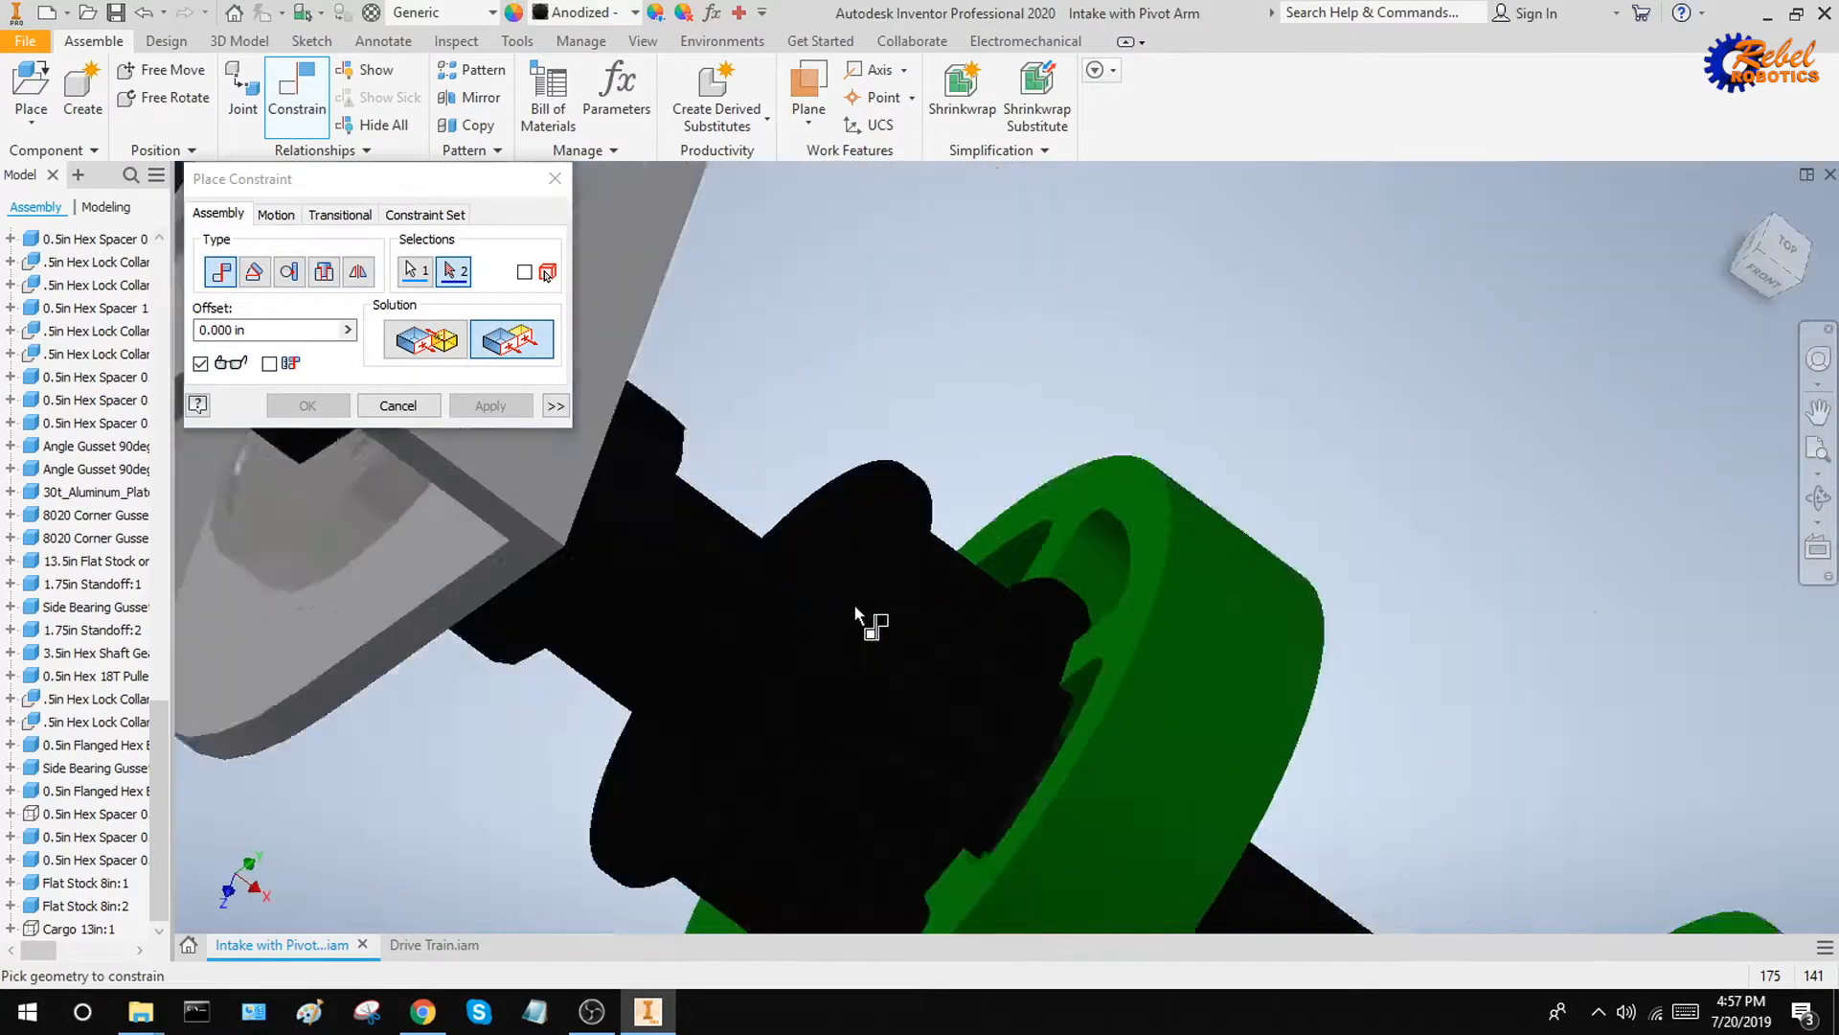
click(817, 533)
scroll(1037, 521, up, 5)
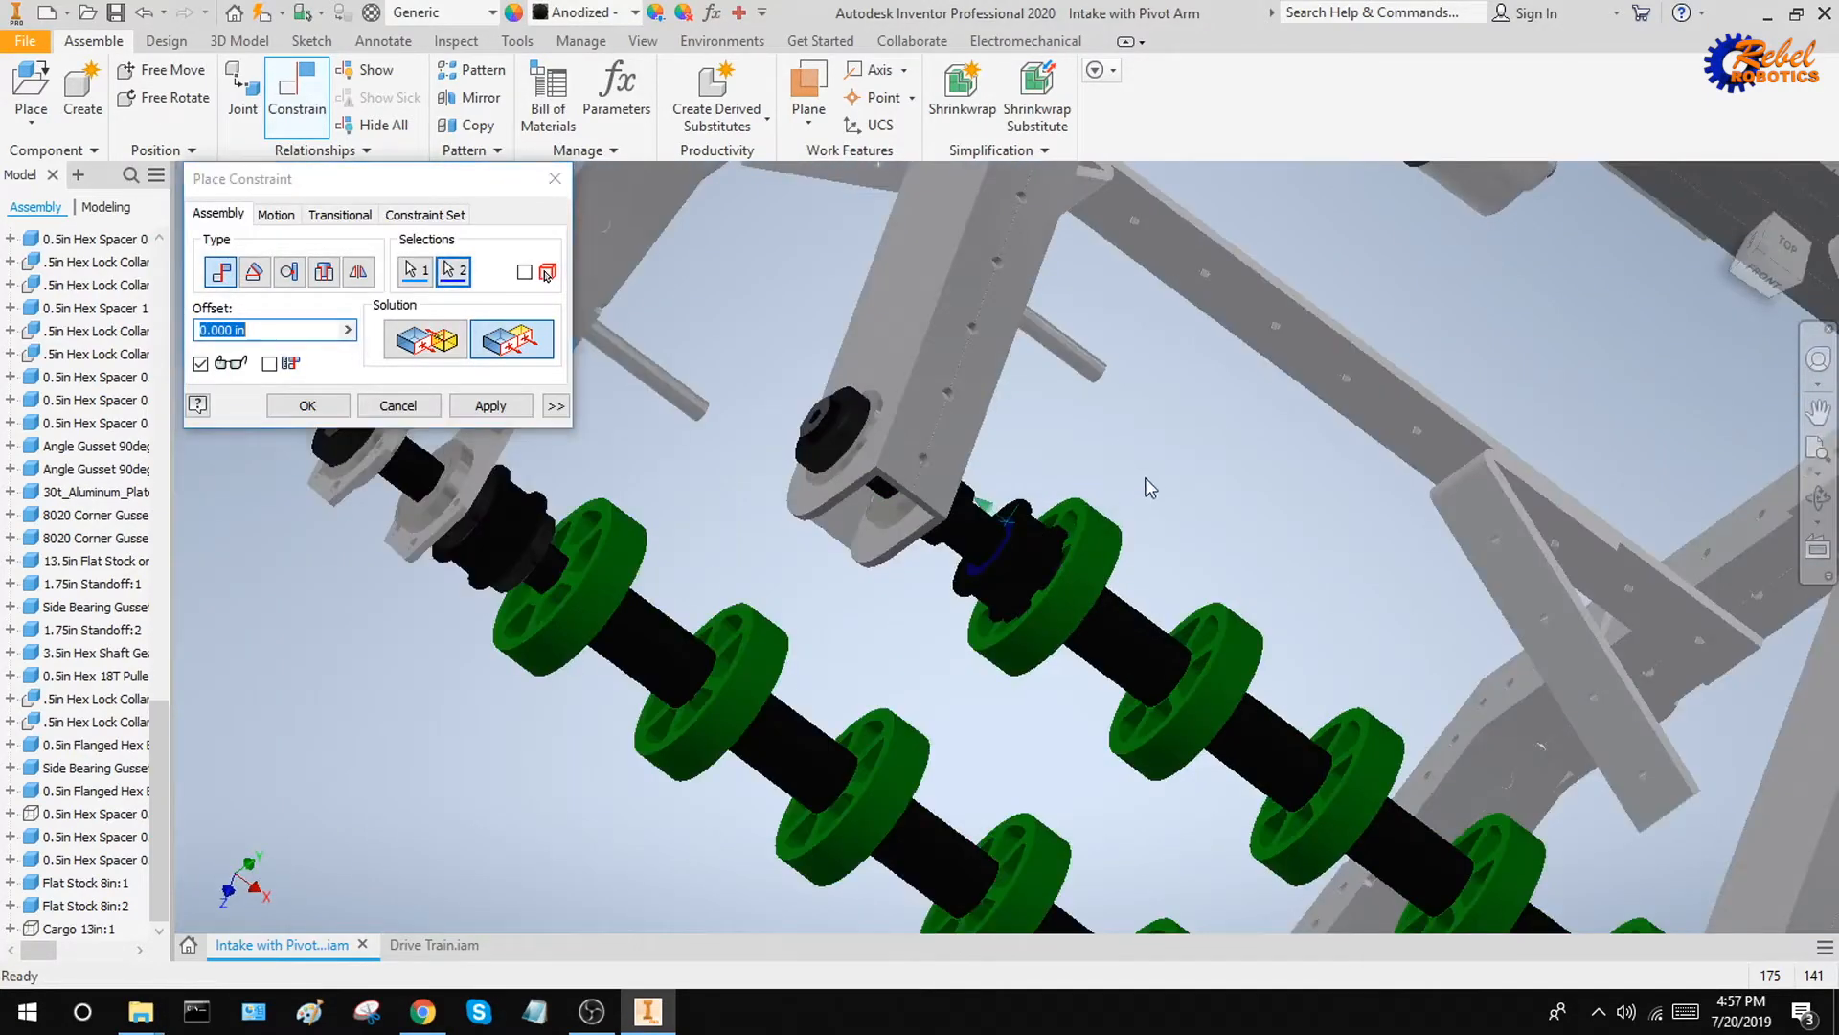
scroll(1150, 487, up, 3)
click(491, 405)
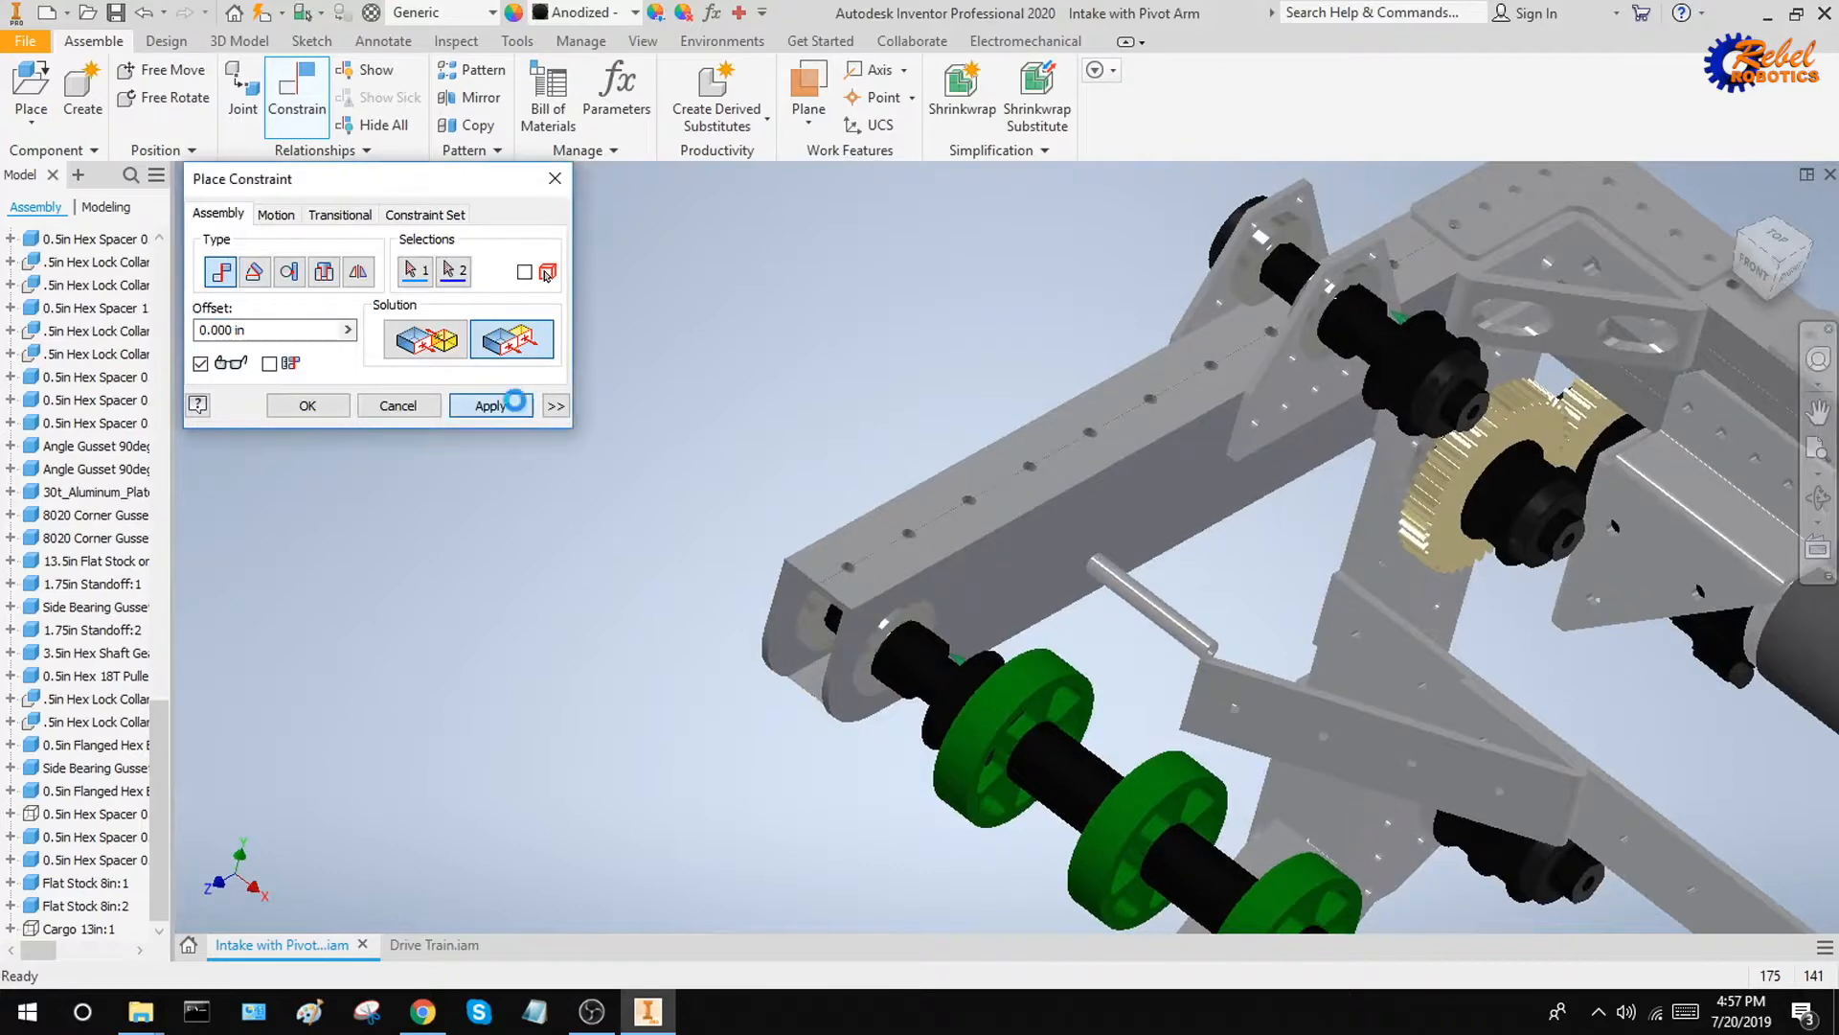
Leave the constraint command and examine the belt pulleys and gears beside the motor within the whole intake assembly
key(Escape)
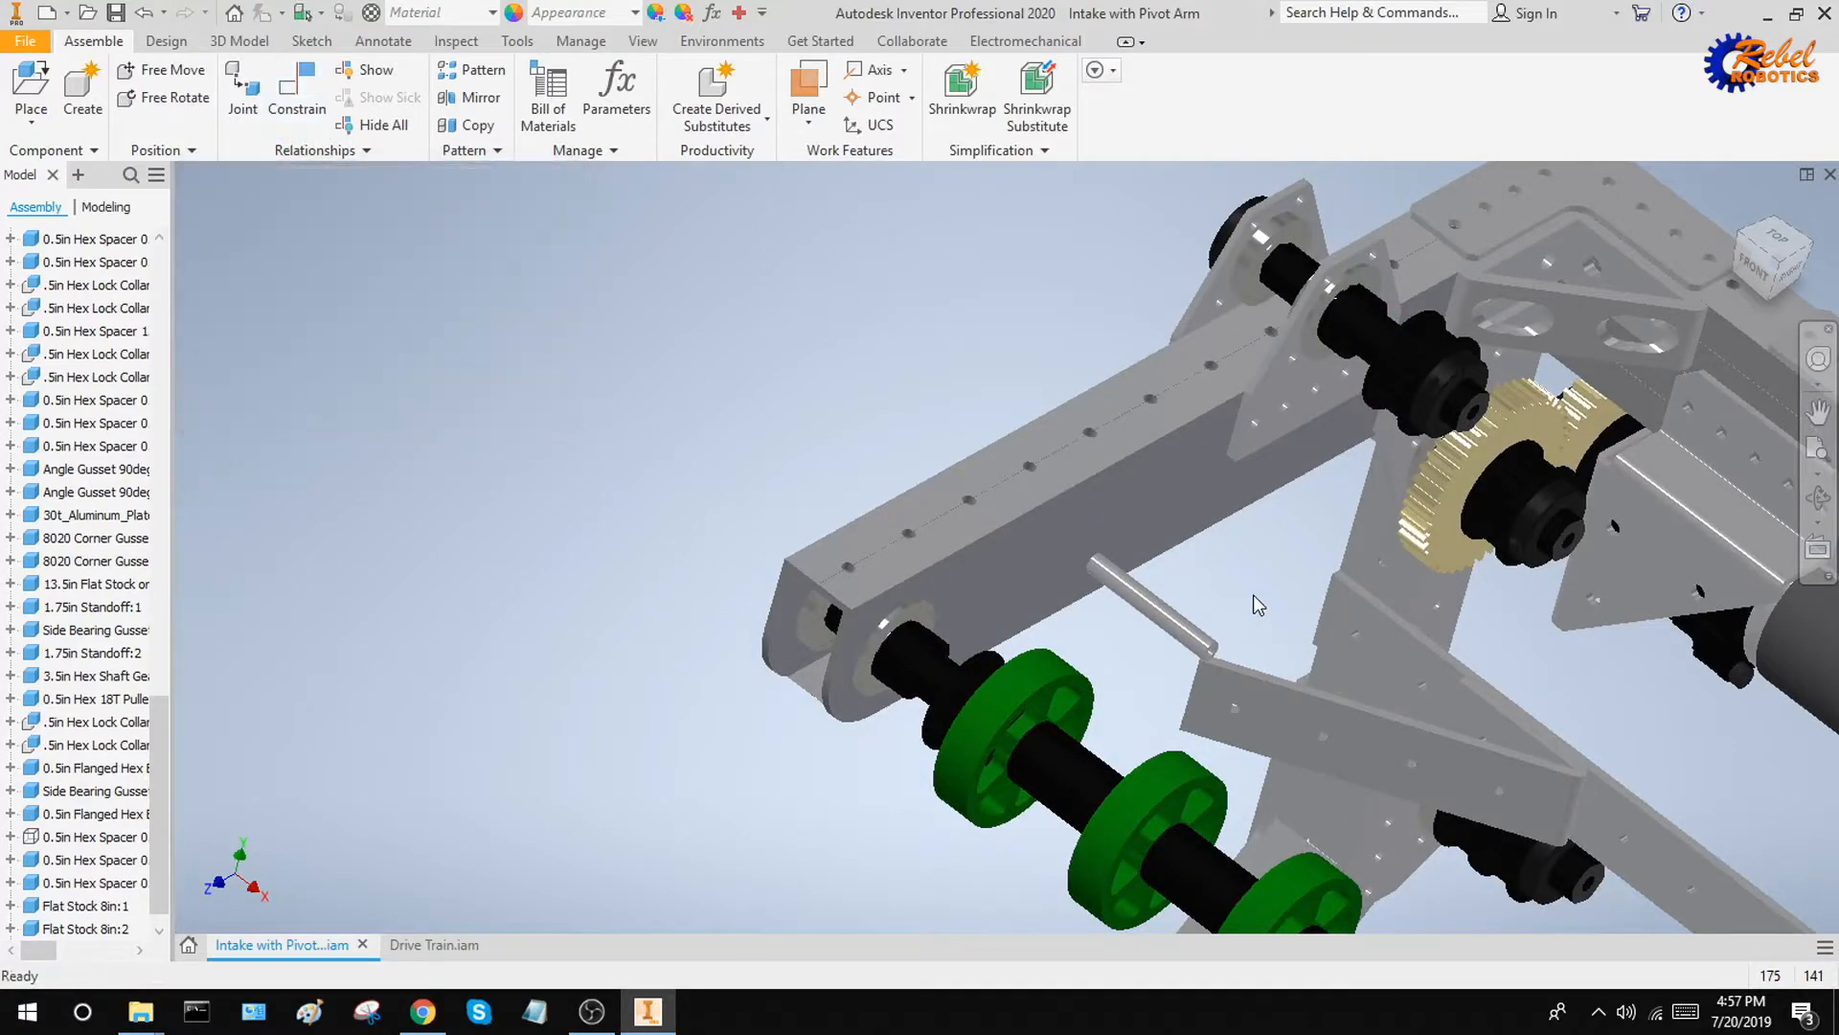
click(1739, 207)
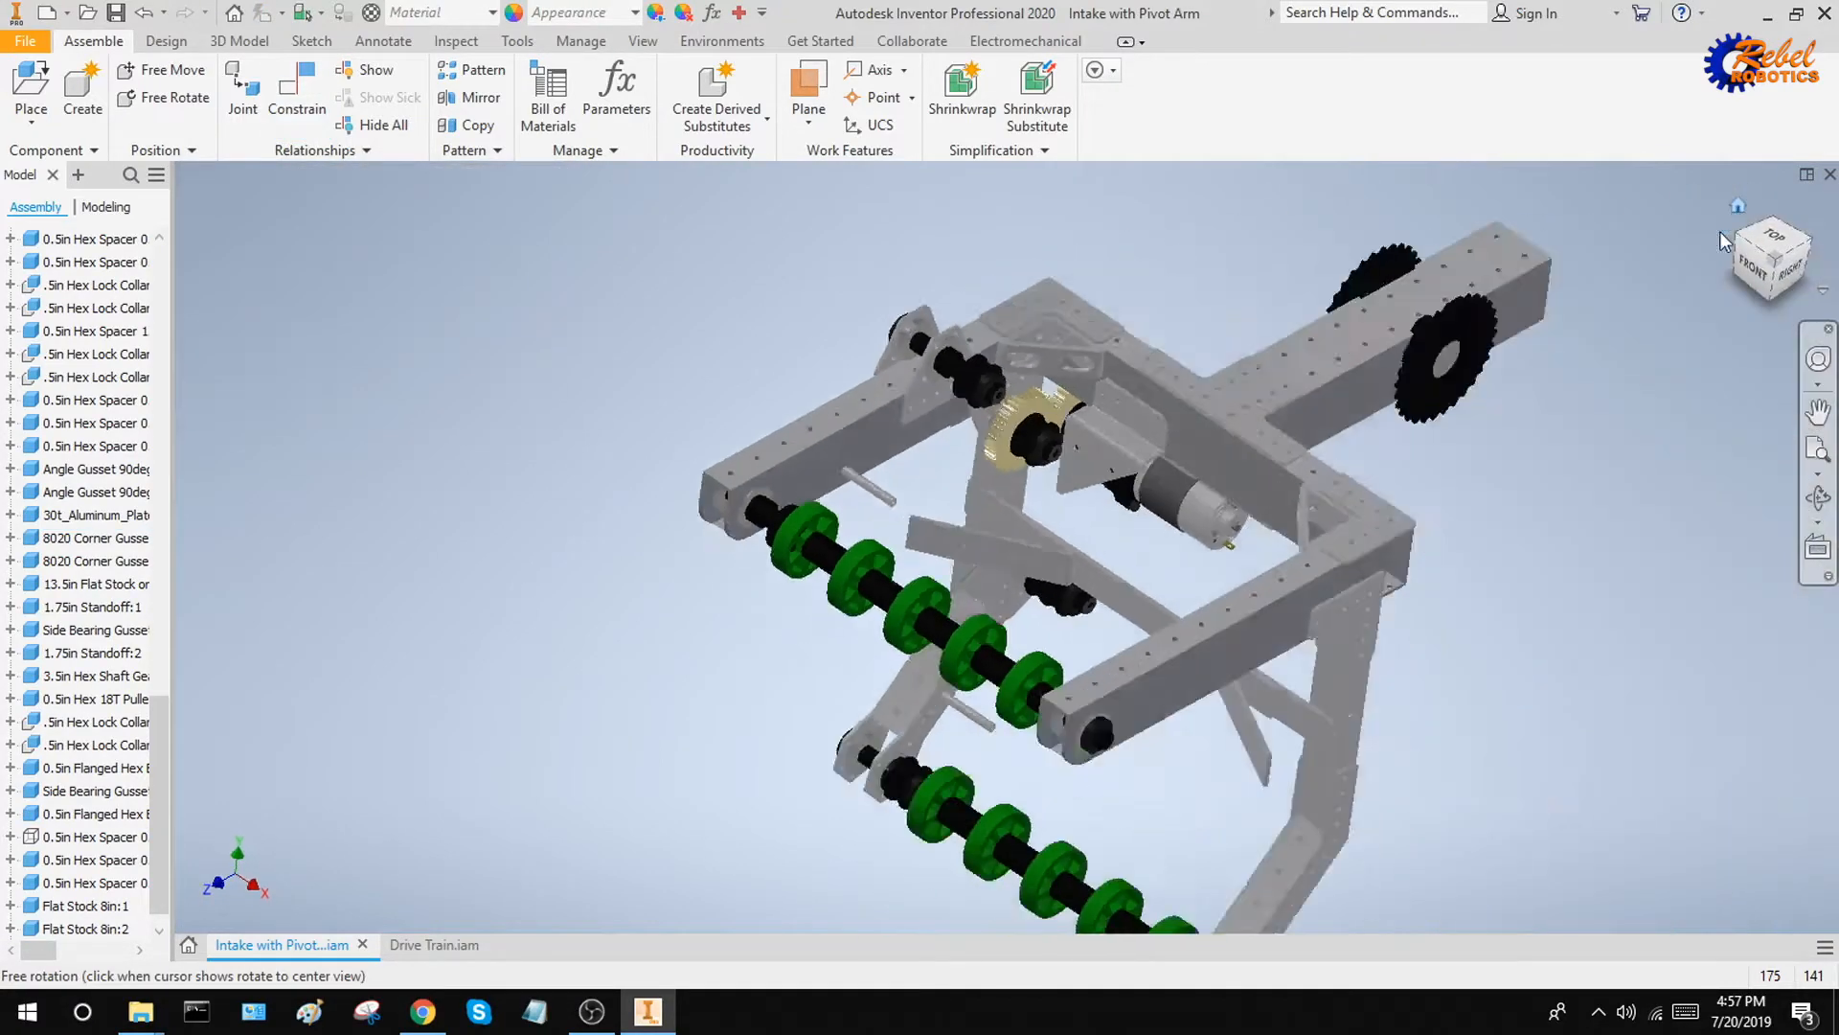
scroll(896, 484, down, 5)
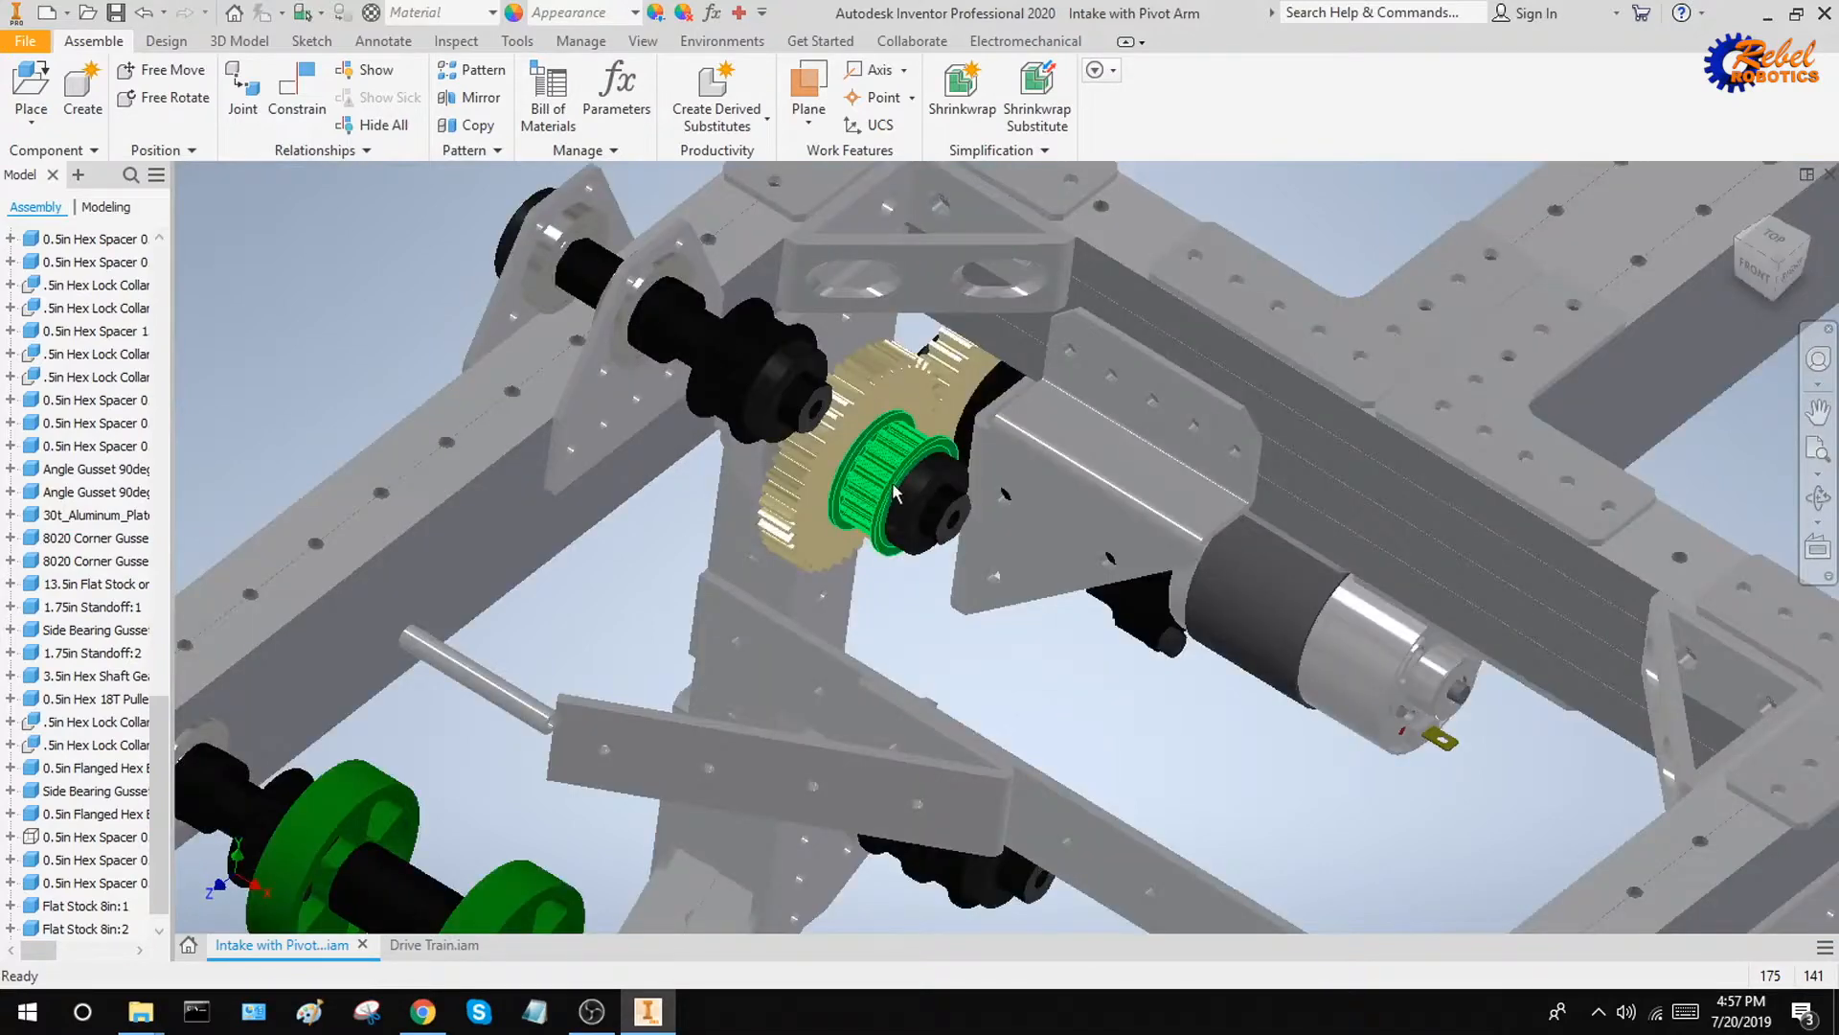
shift+middle_drag(896, 490, 946, 589)
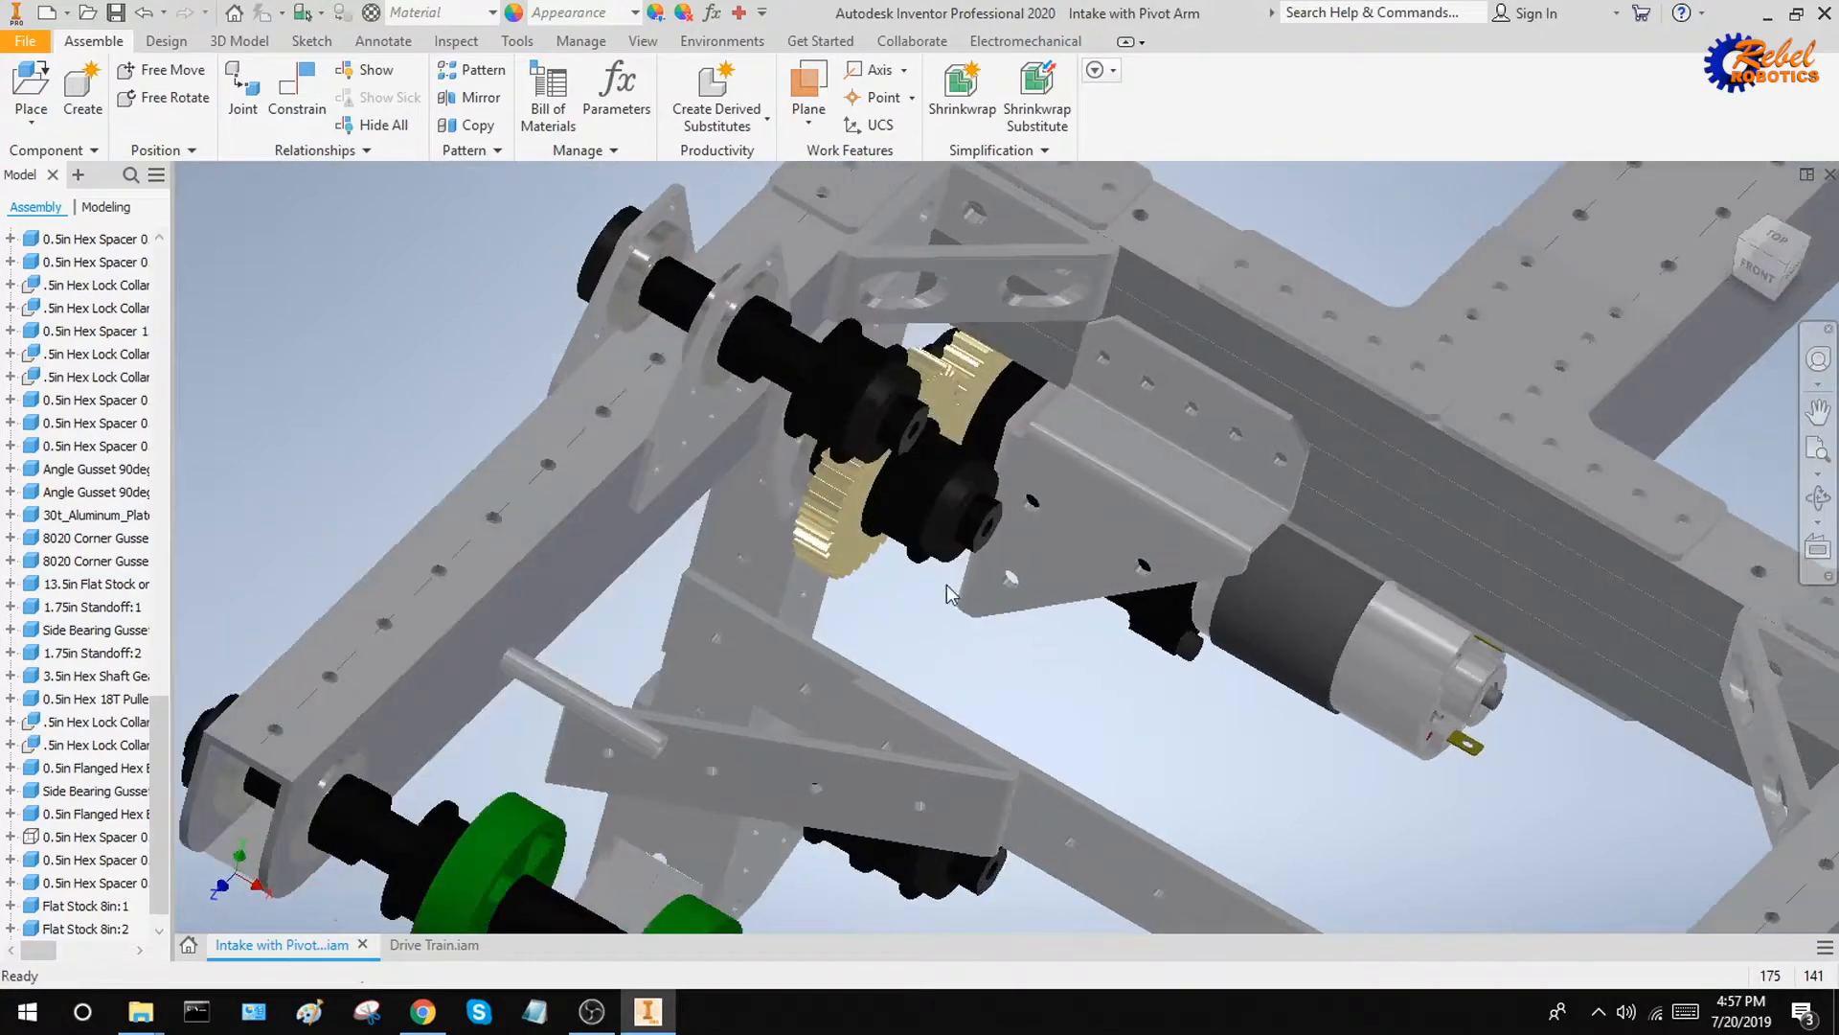
scroll(958, 635, up, 3)
scroll(957, 635, up, 2)
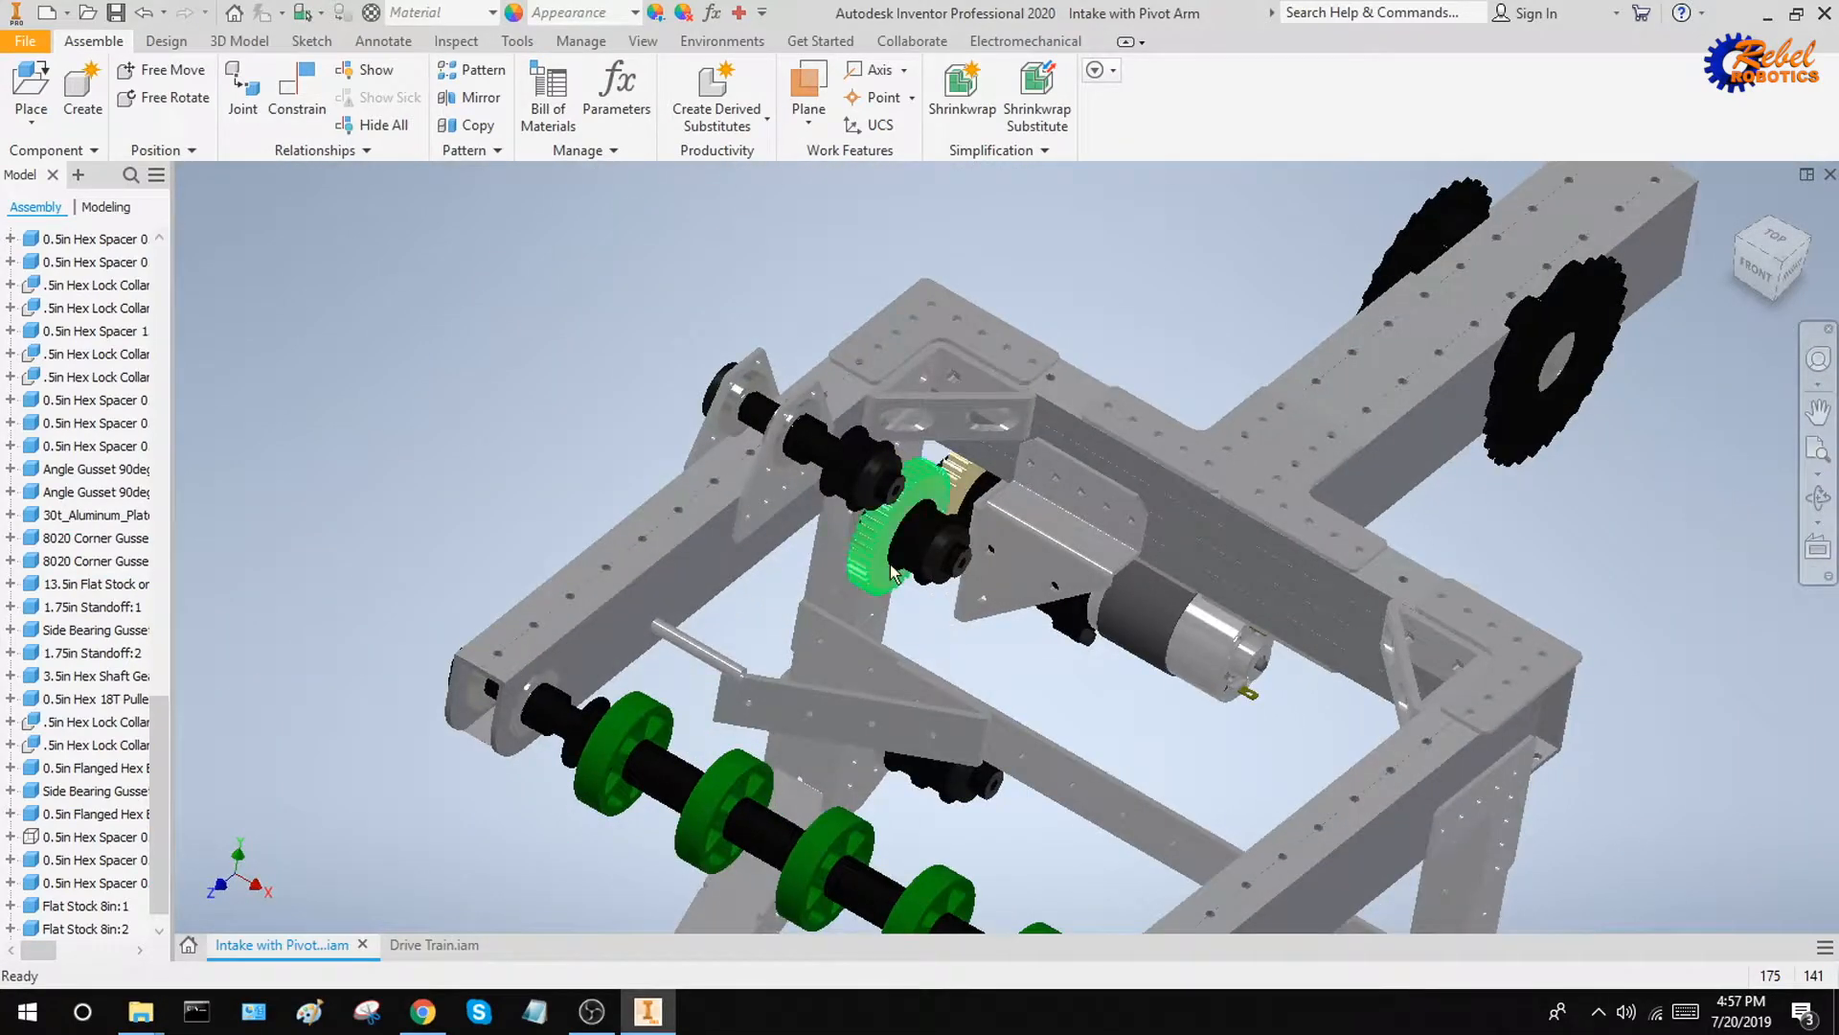
shift+middle_drag(927, 589, 849, 592)
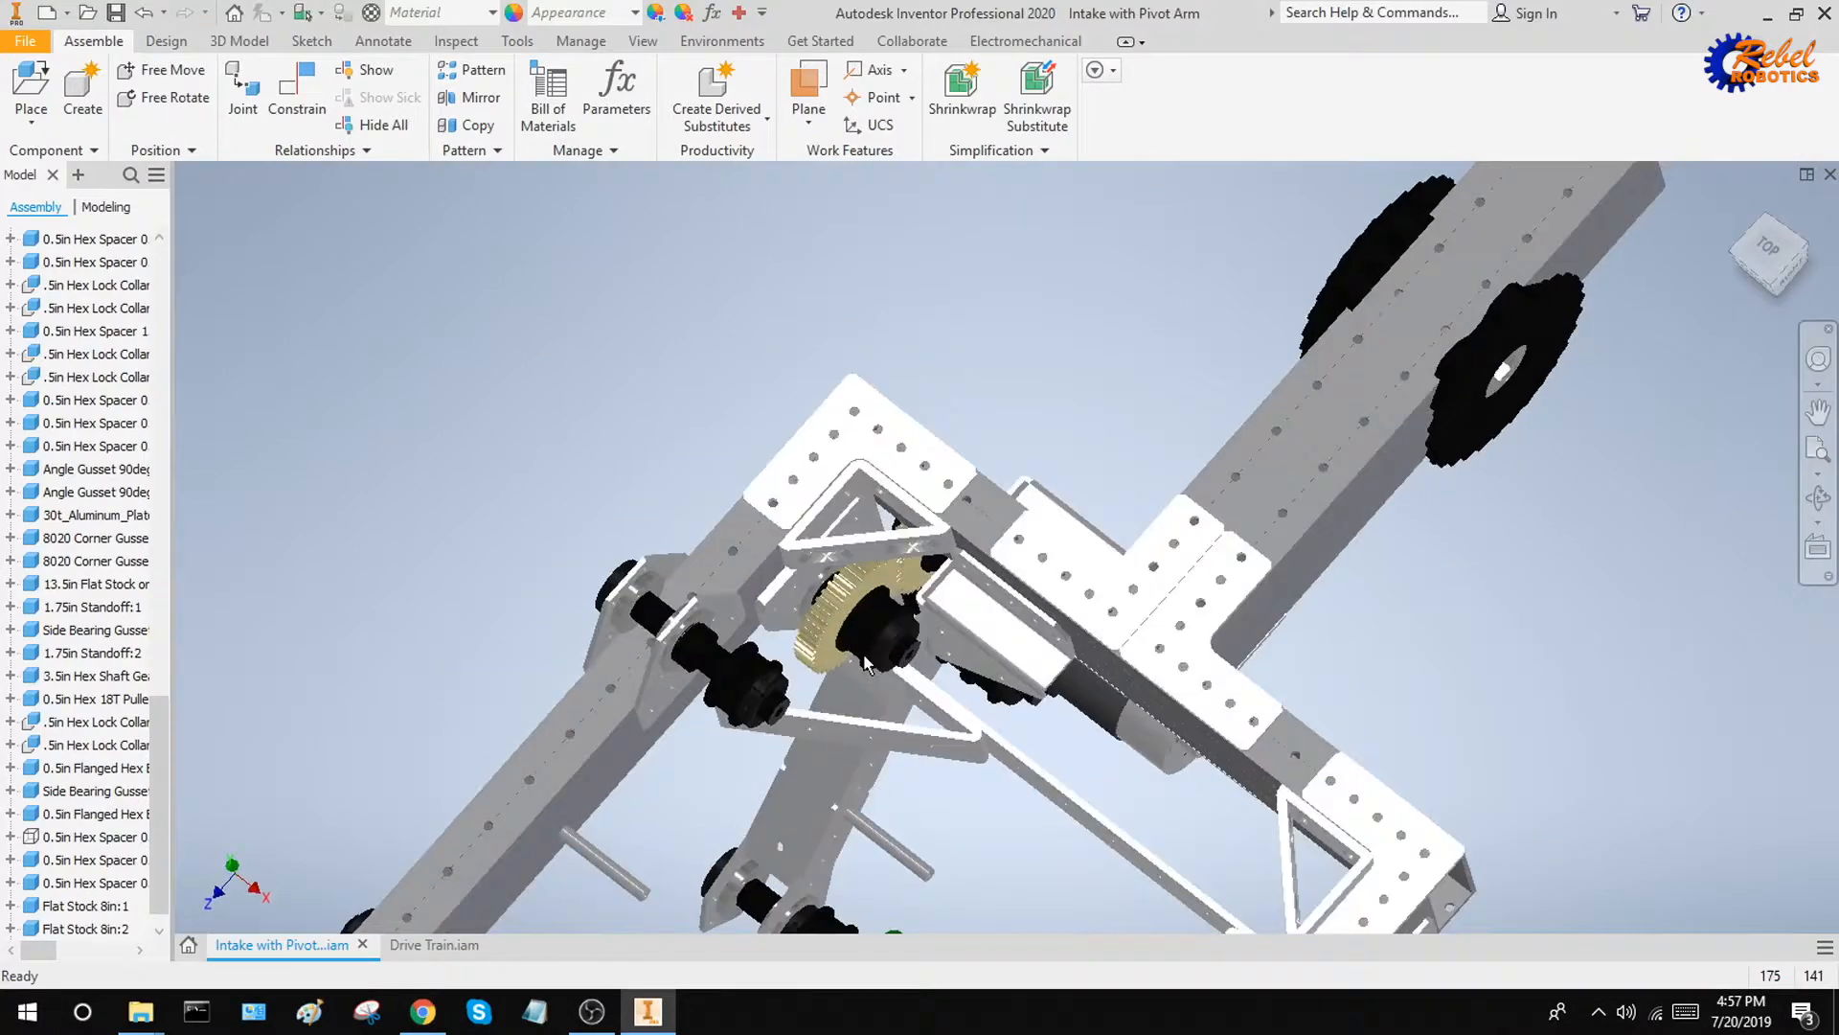
Measure the centre distance between the side faces of the gear shaft's pulley and the upper drive shaft's pulley
scroll(848, 591, down, 4)
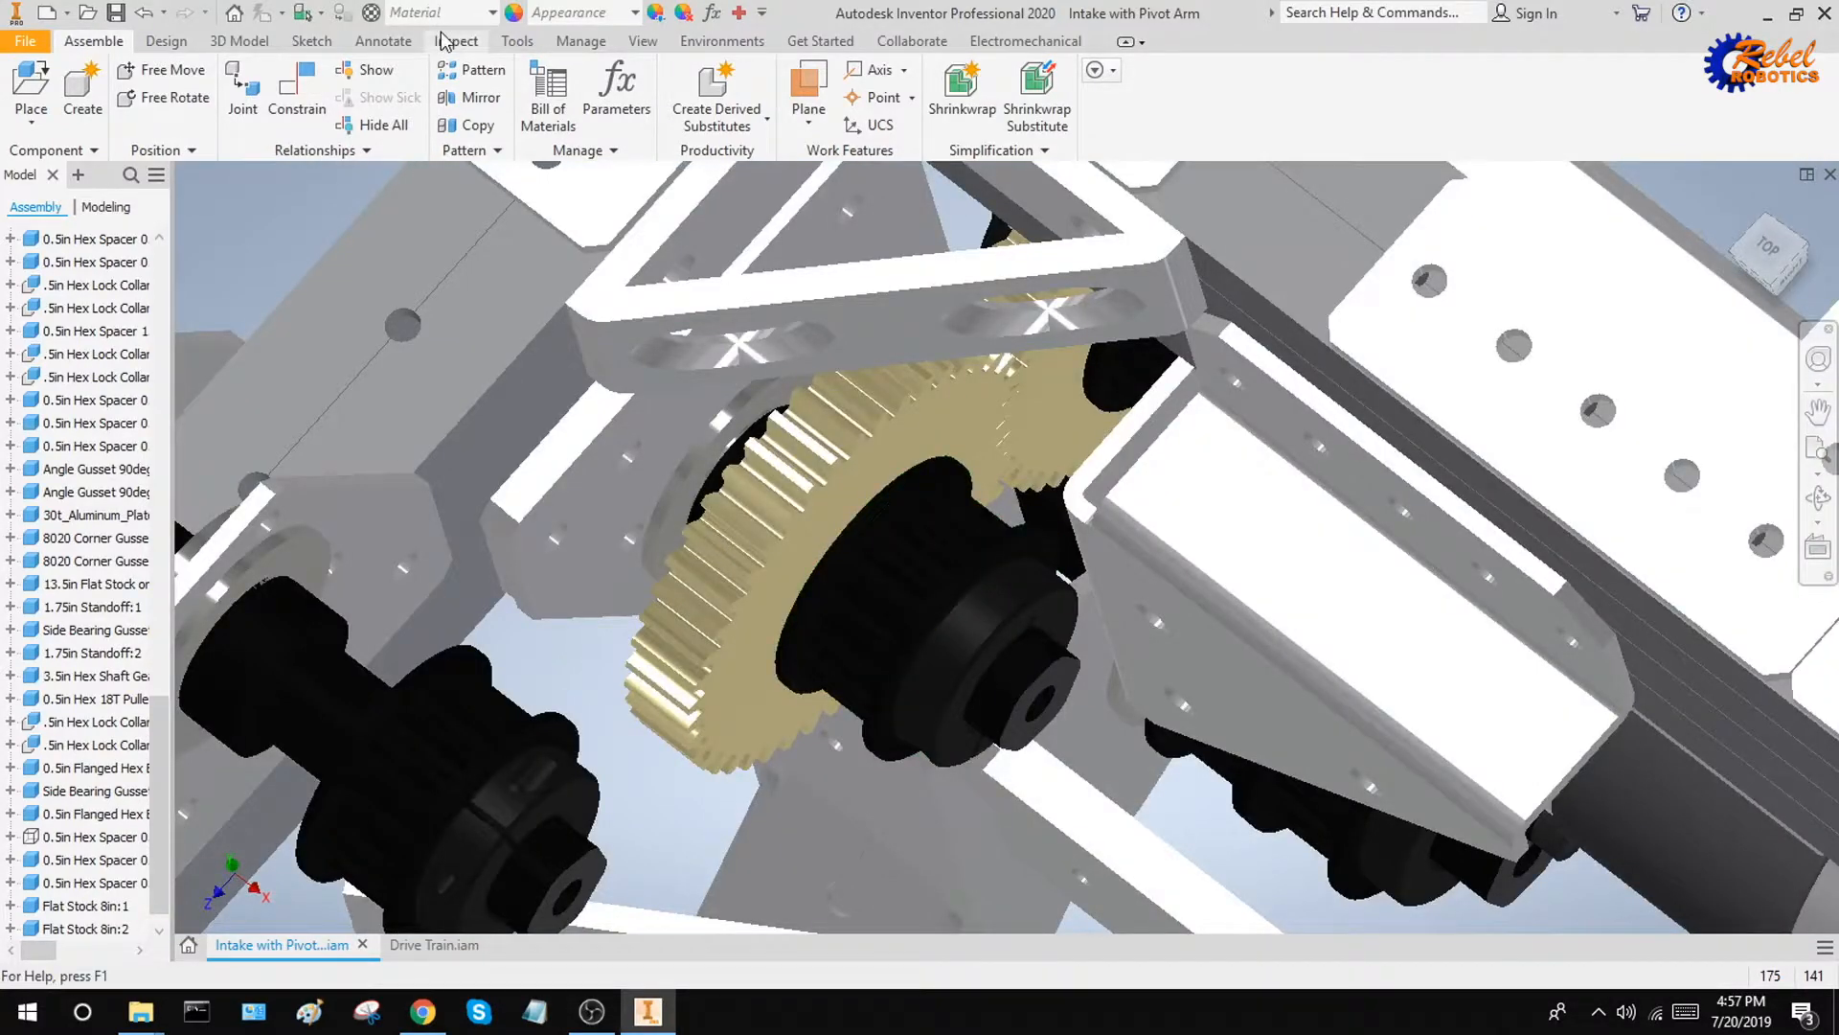
click(517, 41)
click(39, 87)
scroll(924, 476, down, 5)
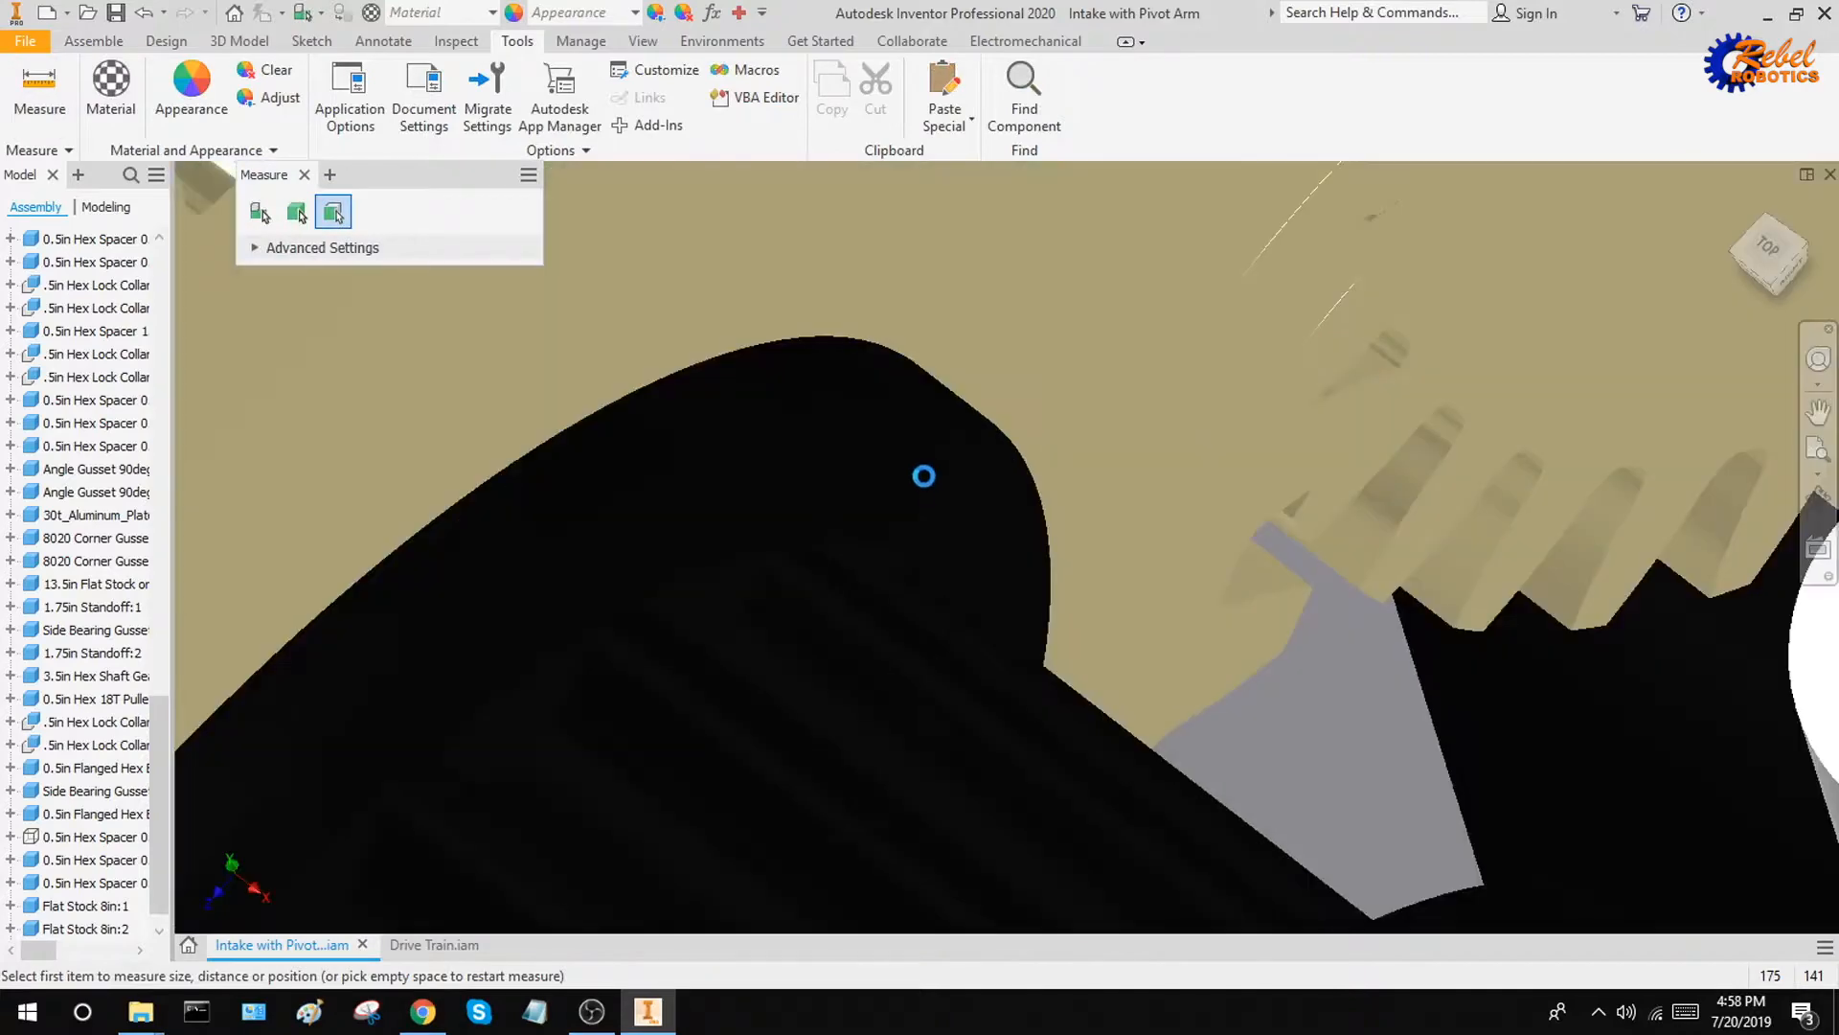
click(969, 473)
scroll(933, 523, up, 5)
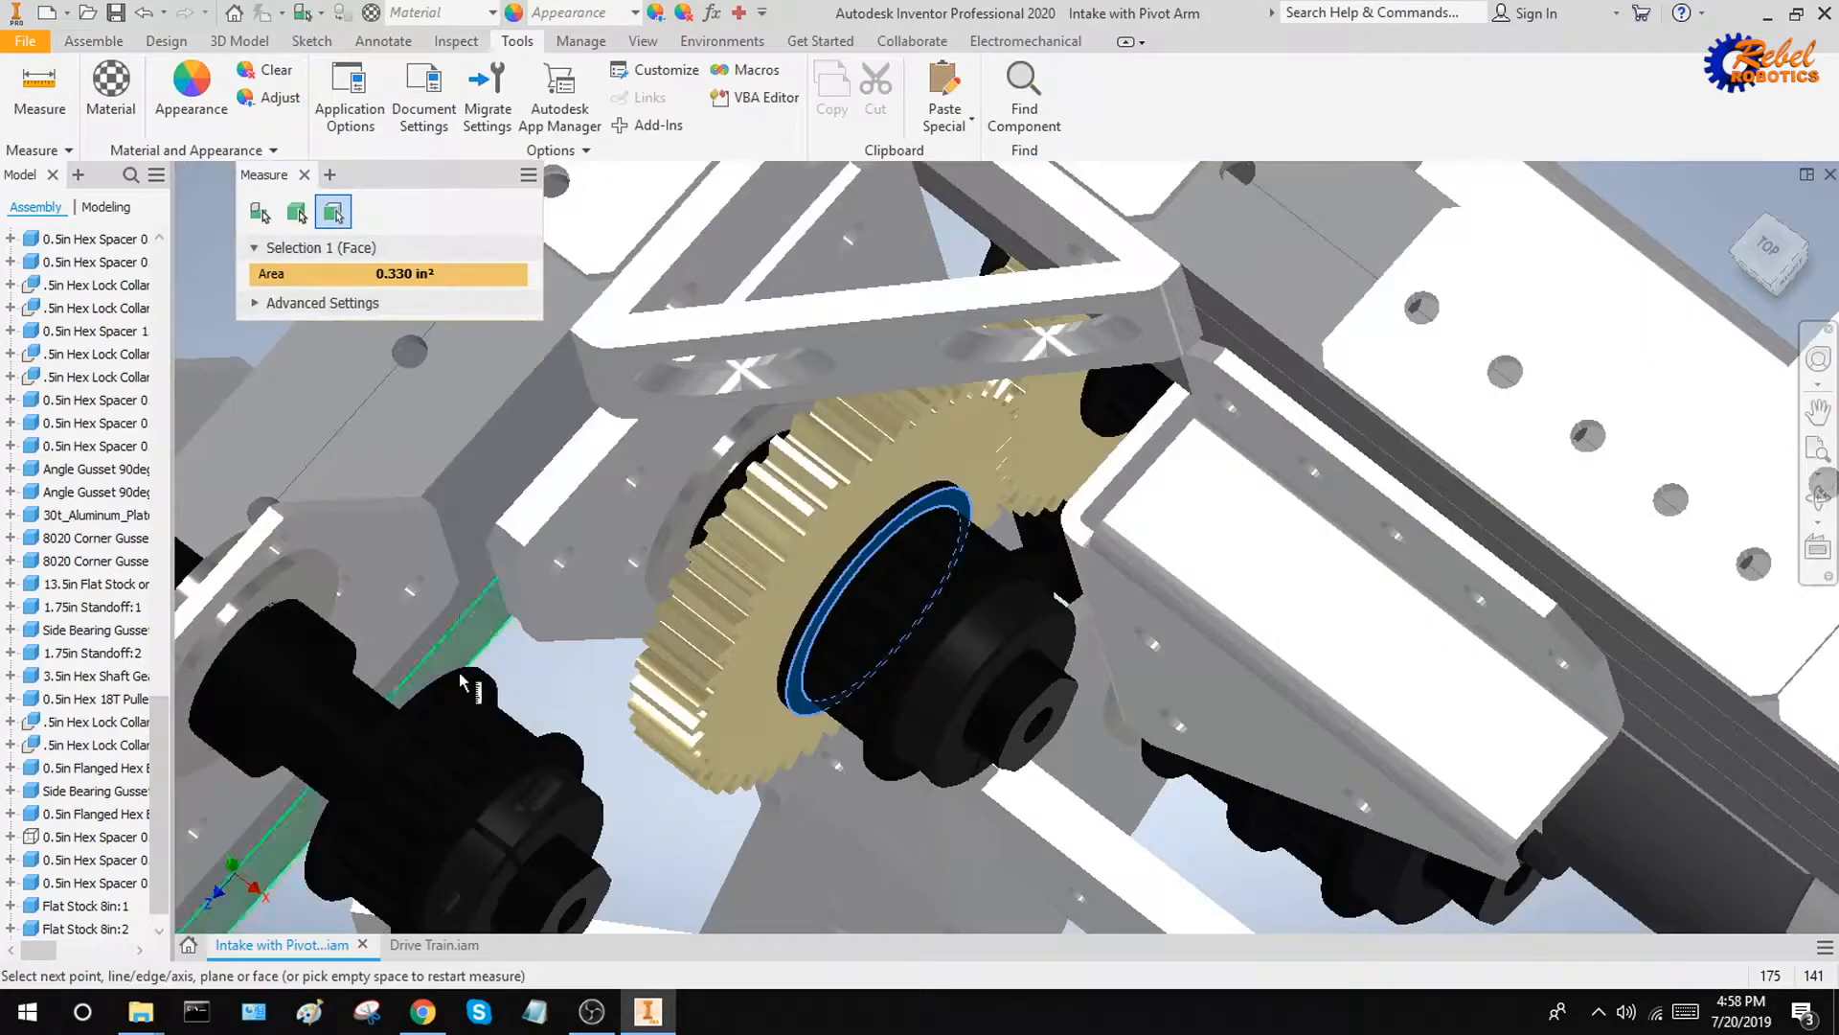
scroll(466, 679, down, 5)
click(544, 645)
scroll(767, 613, up, 5)
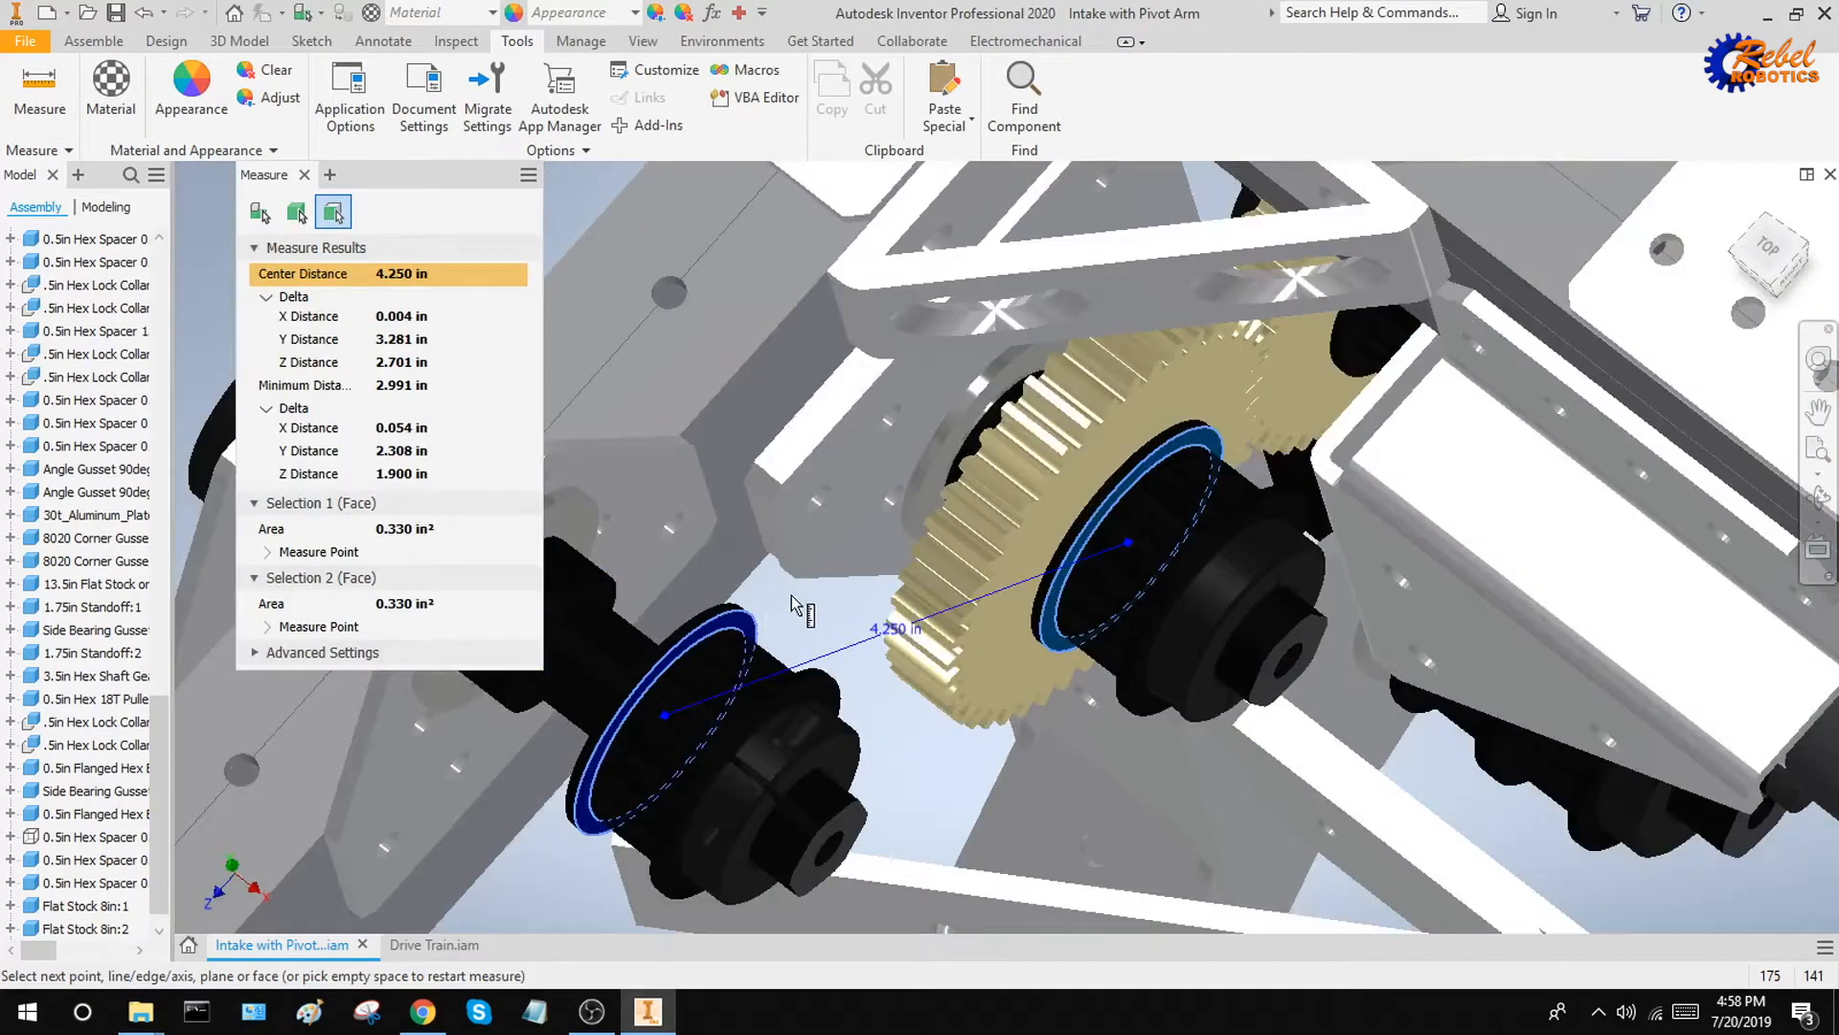
Review the X, Y and Z distances between the two pulley faces and close the measurement
shift+middle_drag(793, 606, 821, 605)
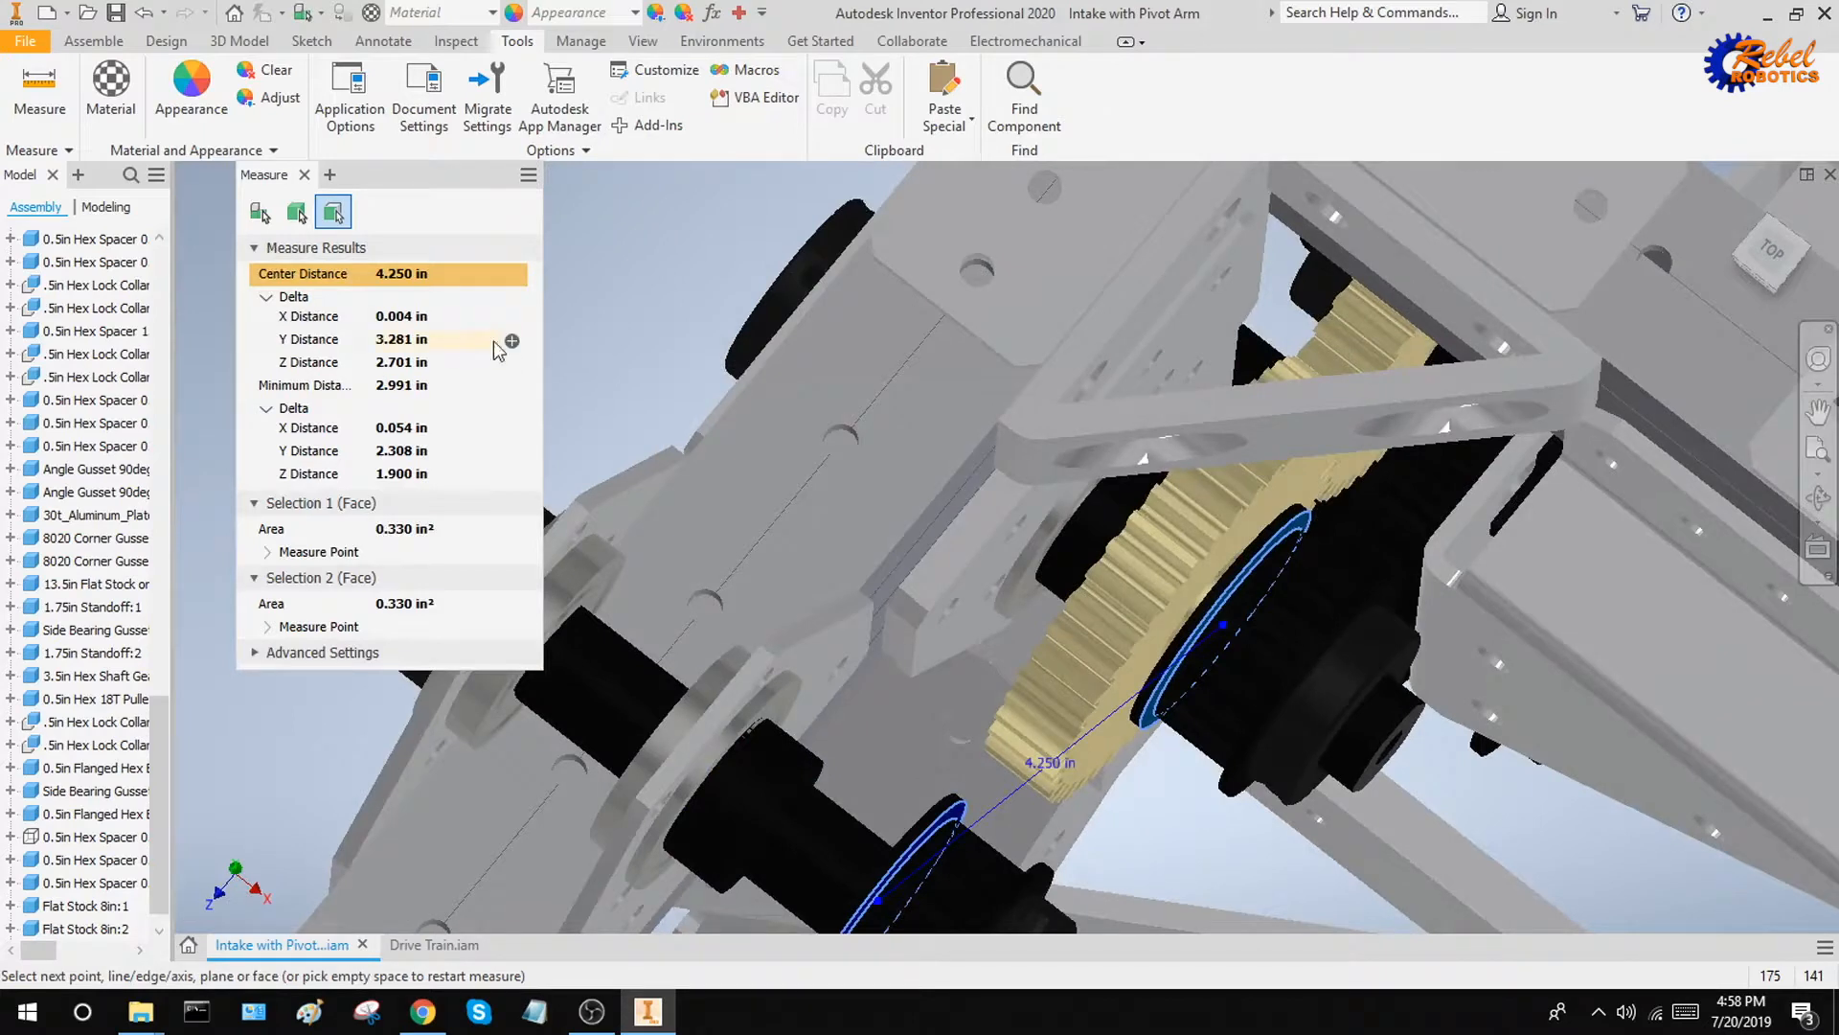
middle_drag(723, 427, 685, 311)
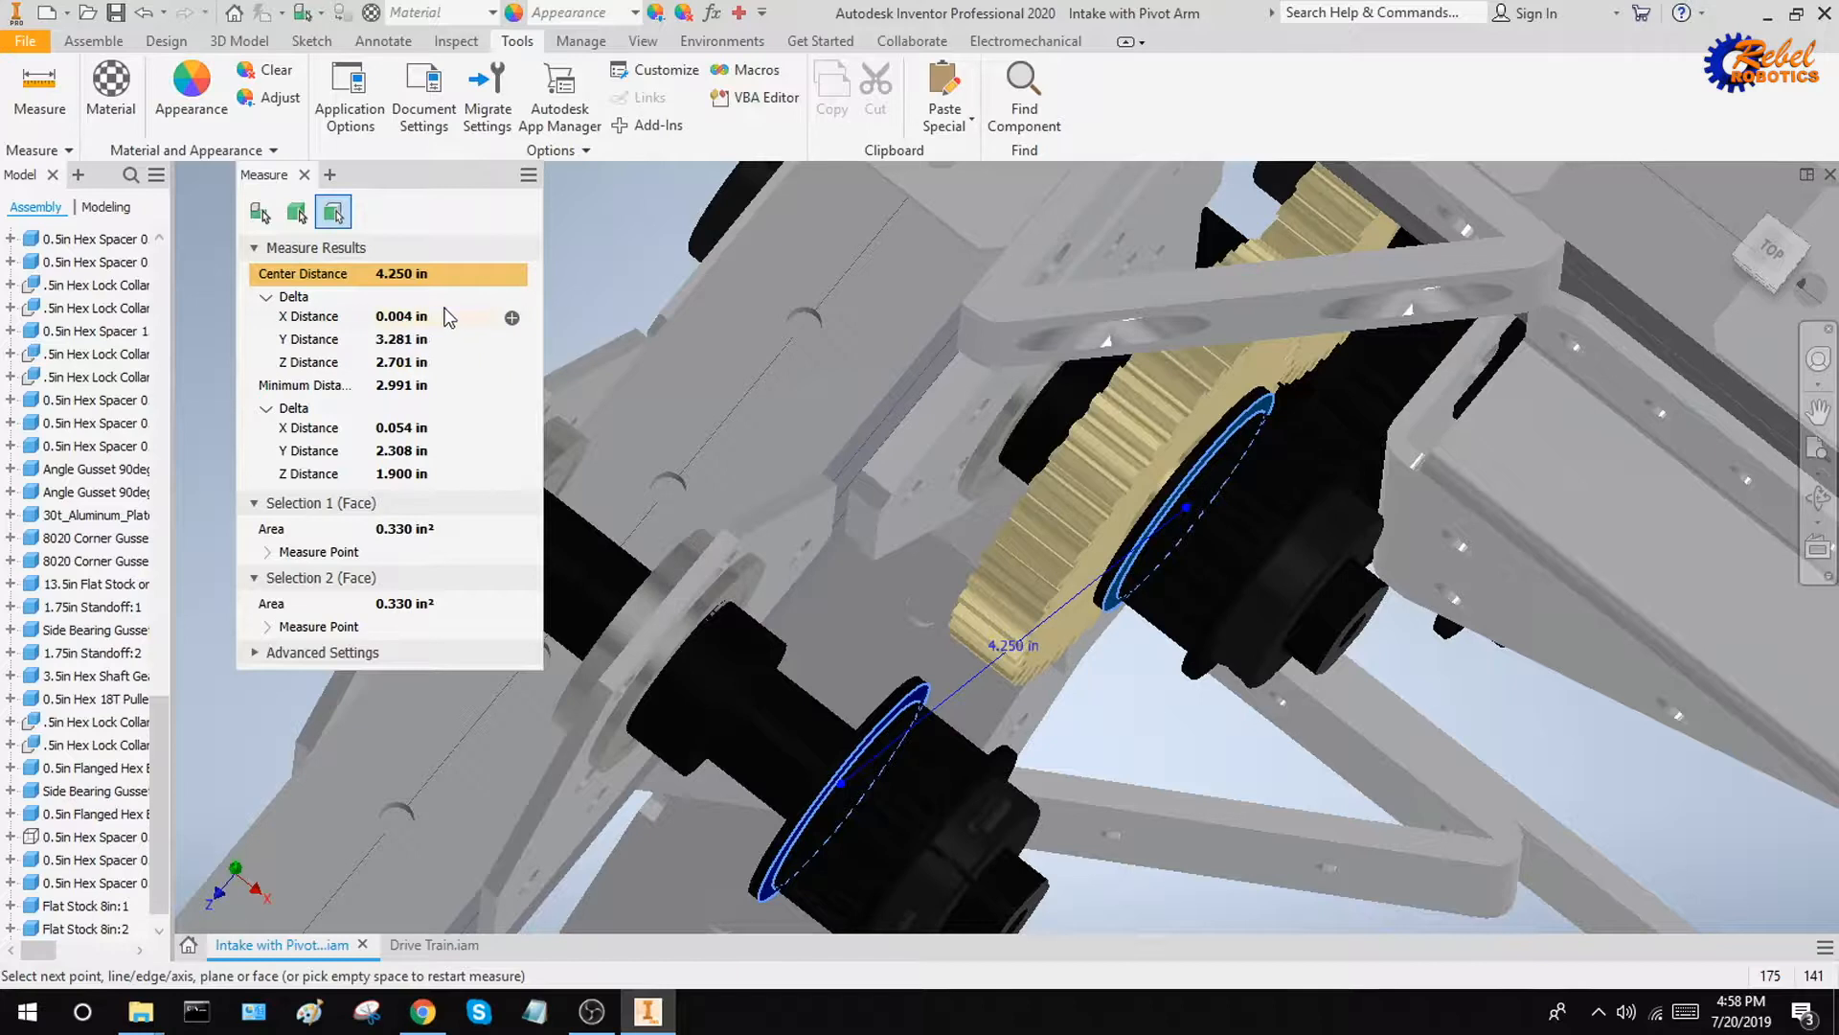
click(599, 232)
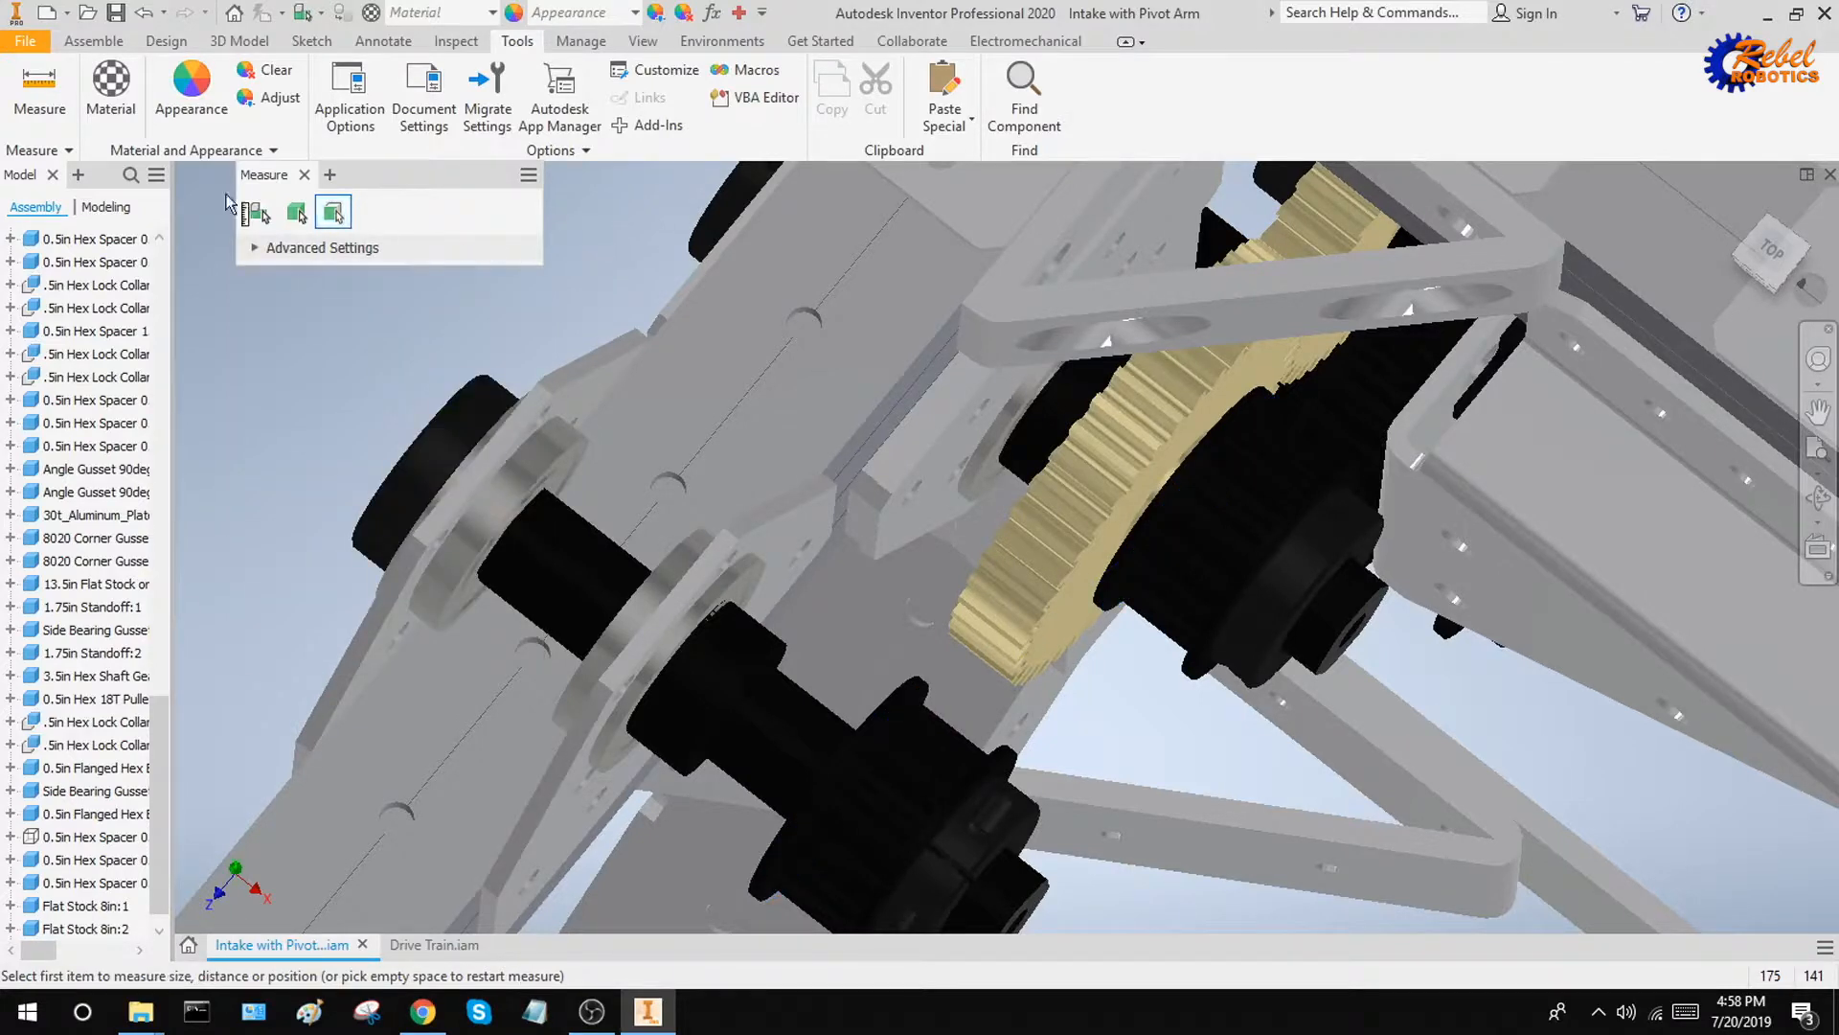
click(93, 40)
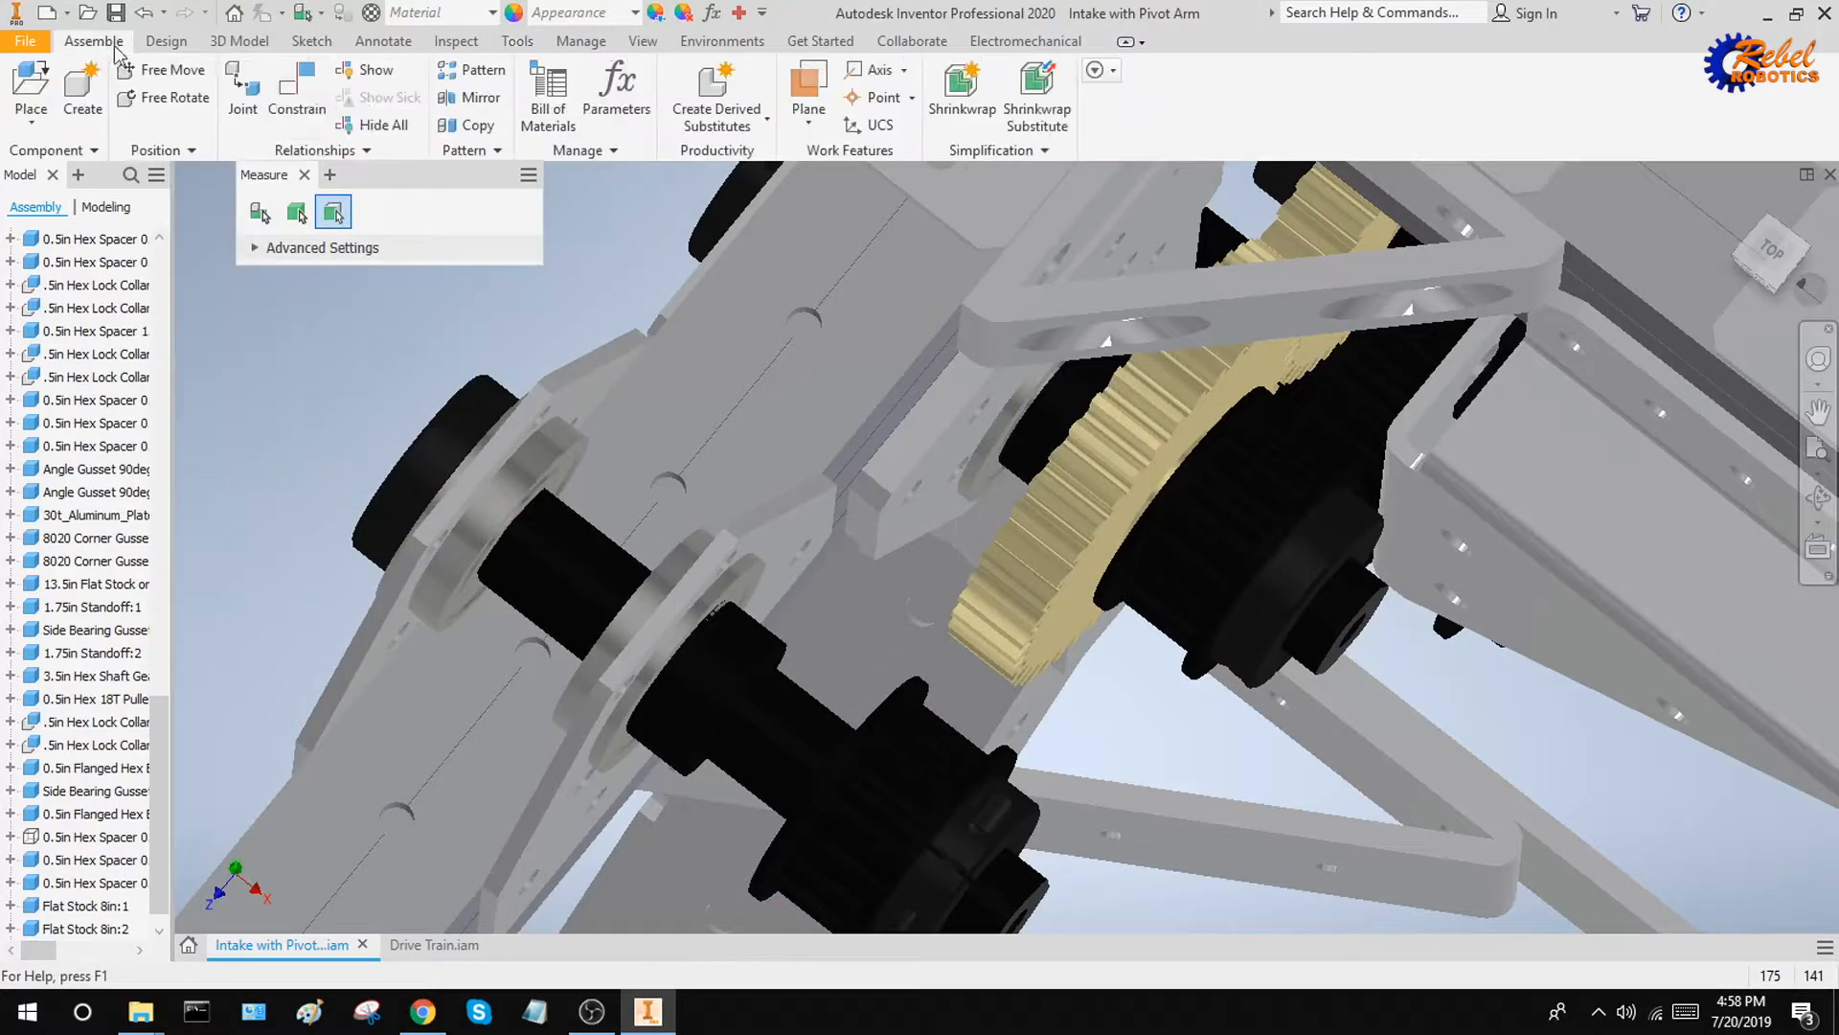
click(305, 175)
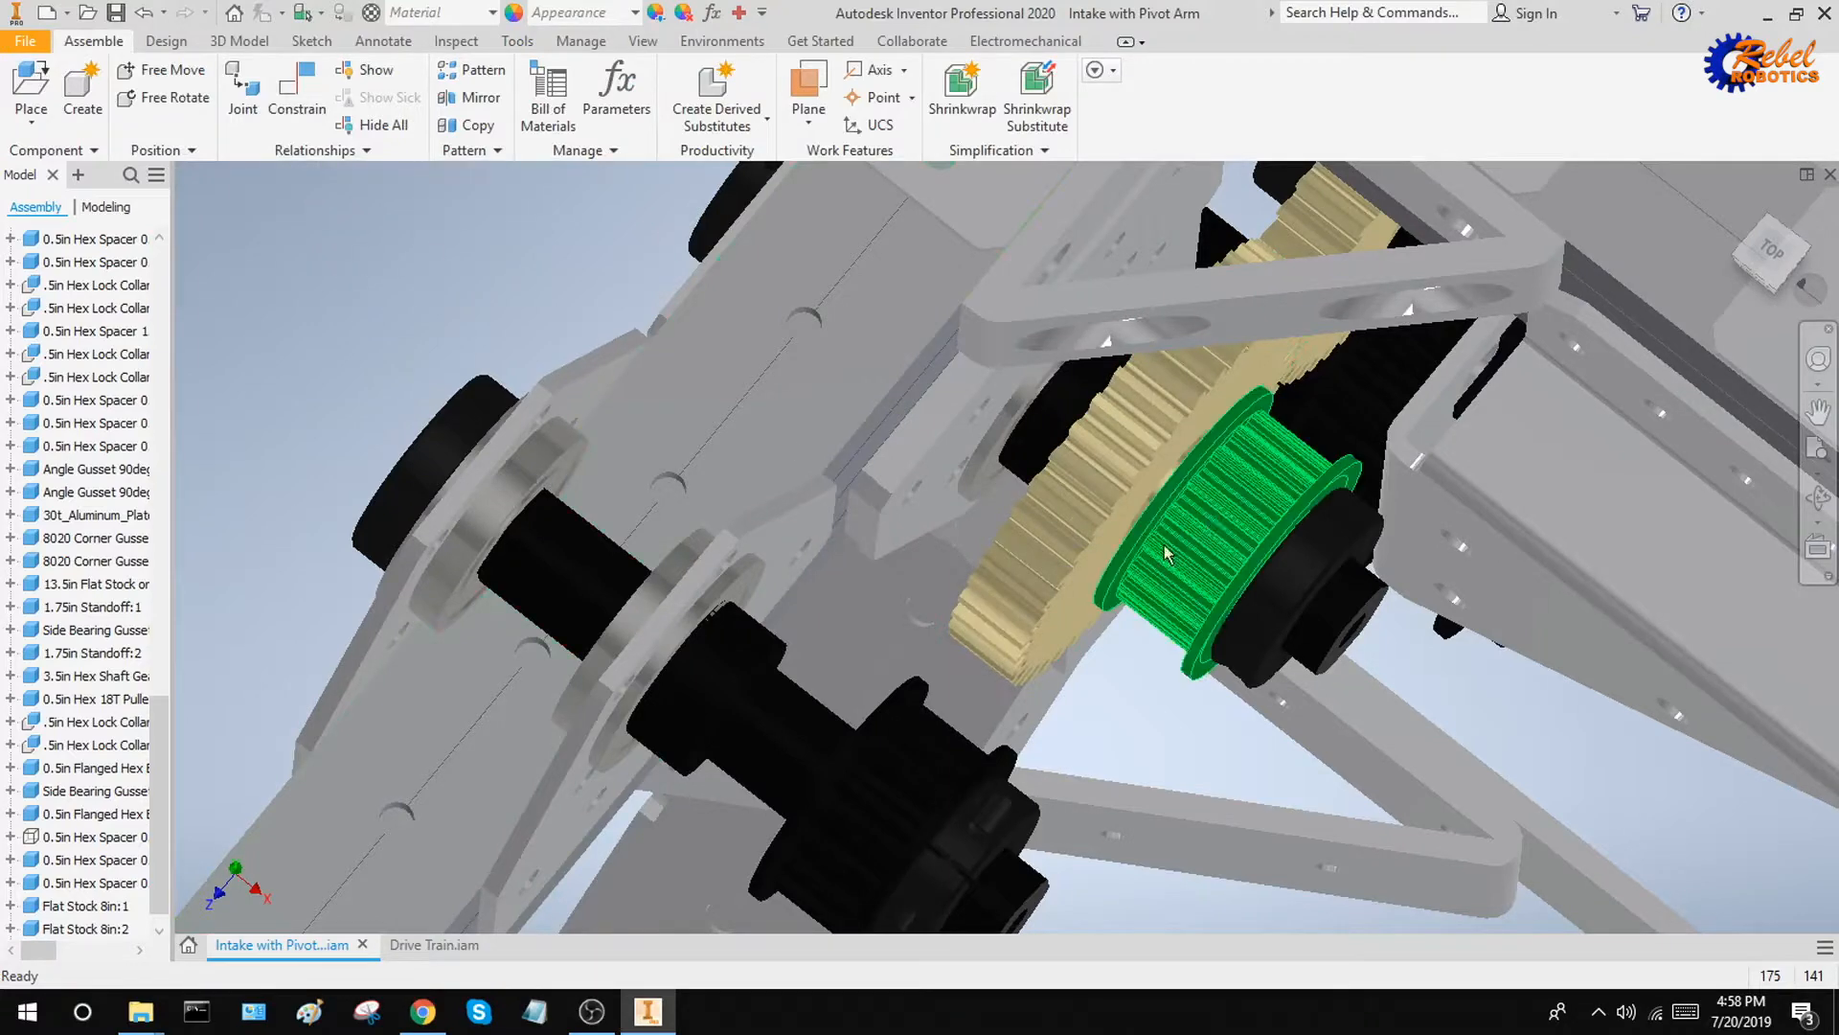
Make the hidden 0.5in Hex Spacer components of the intake assembly visible
middle_drag(1195, 558, 1175, 440)
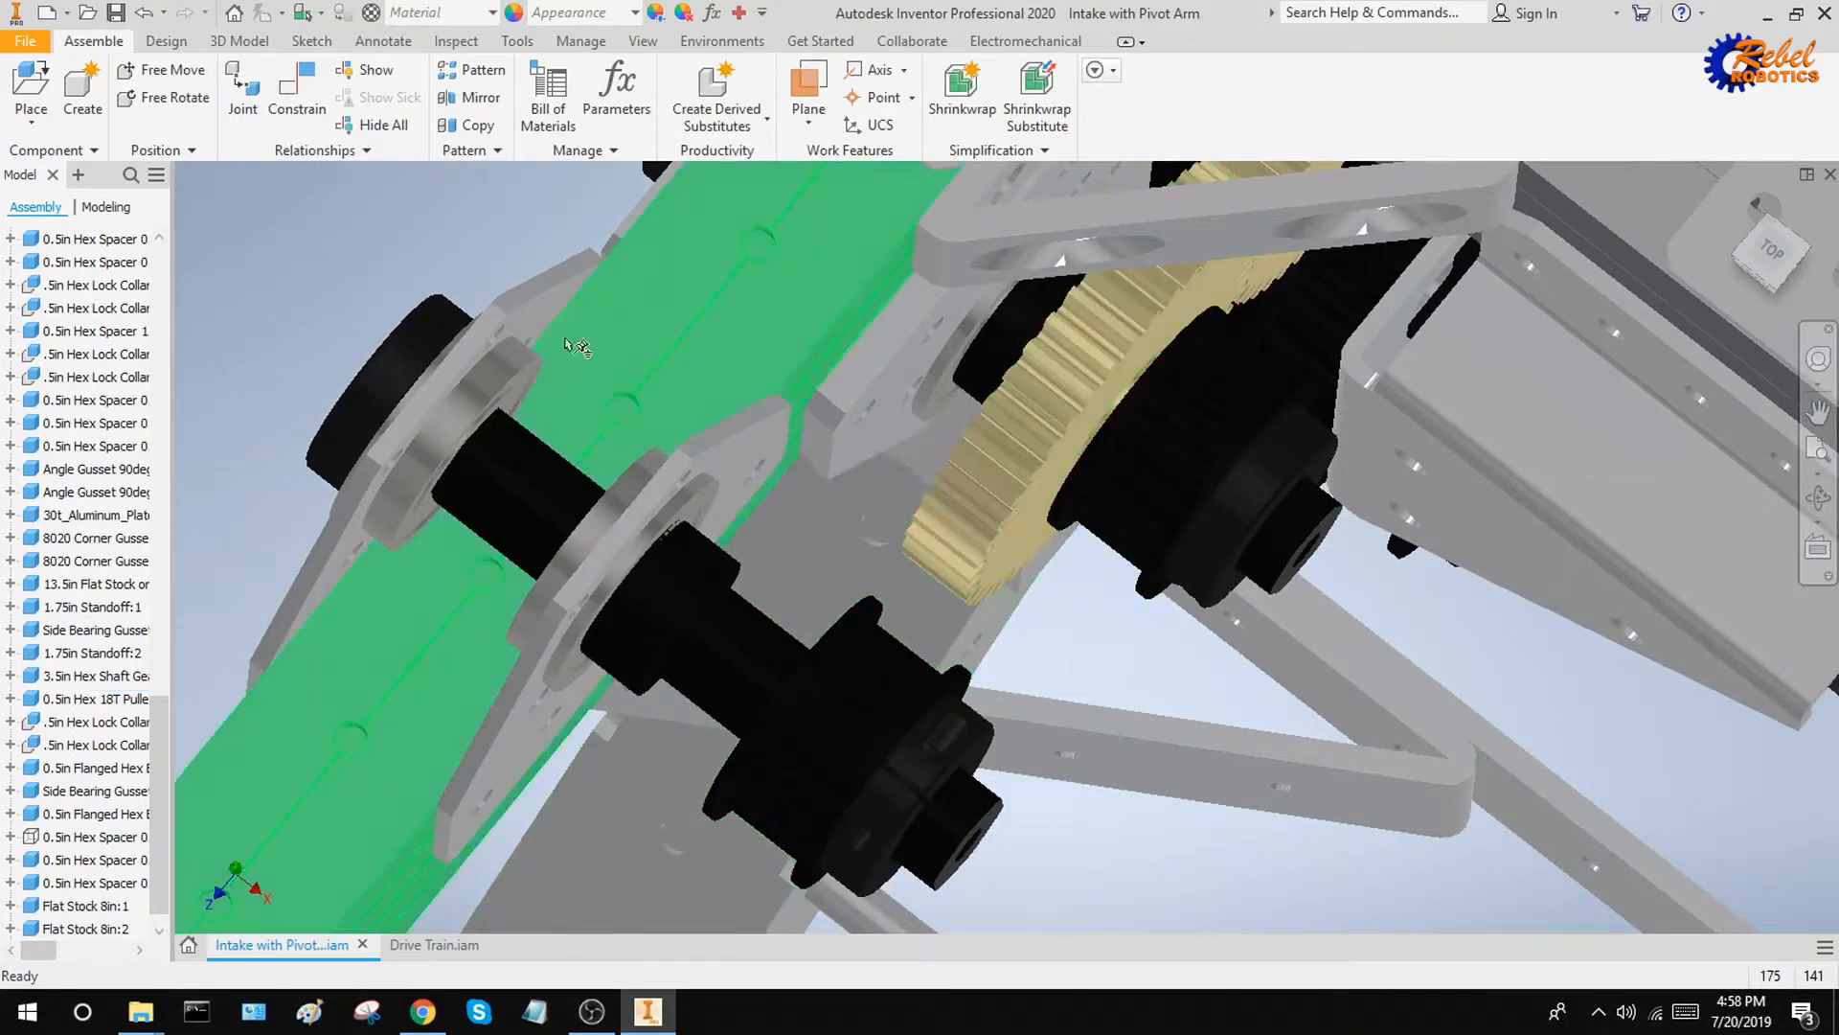
scroll(575, 347, down, 5)
shift+middle_drag(575, 346, 822, 312)
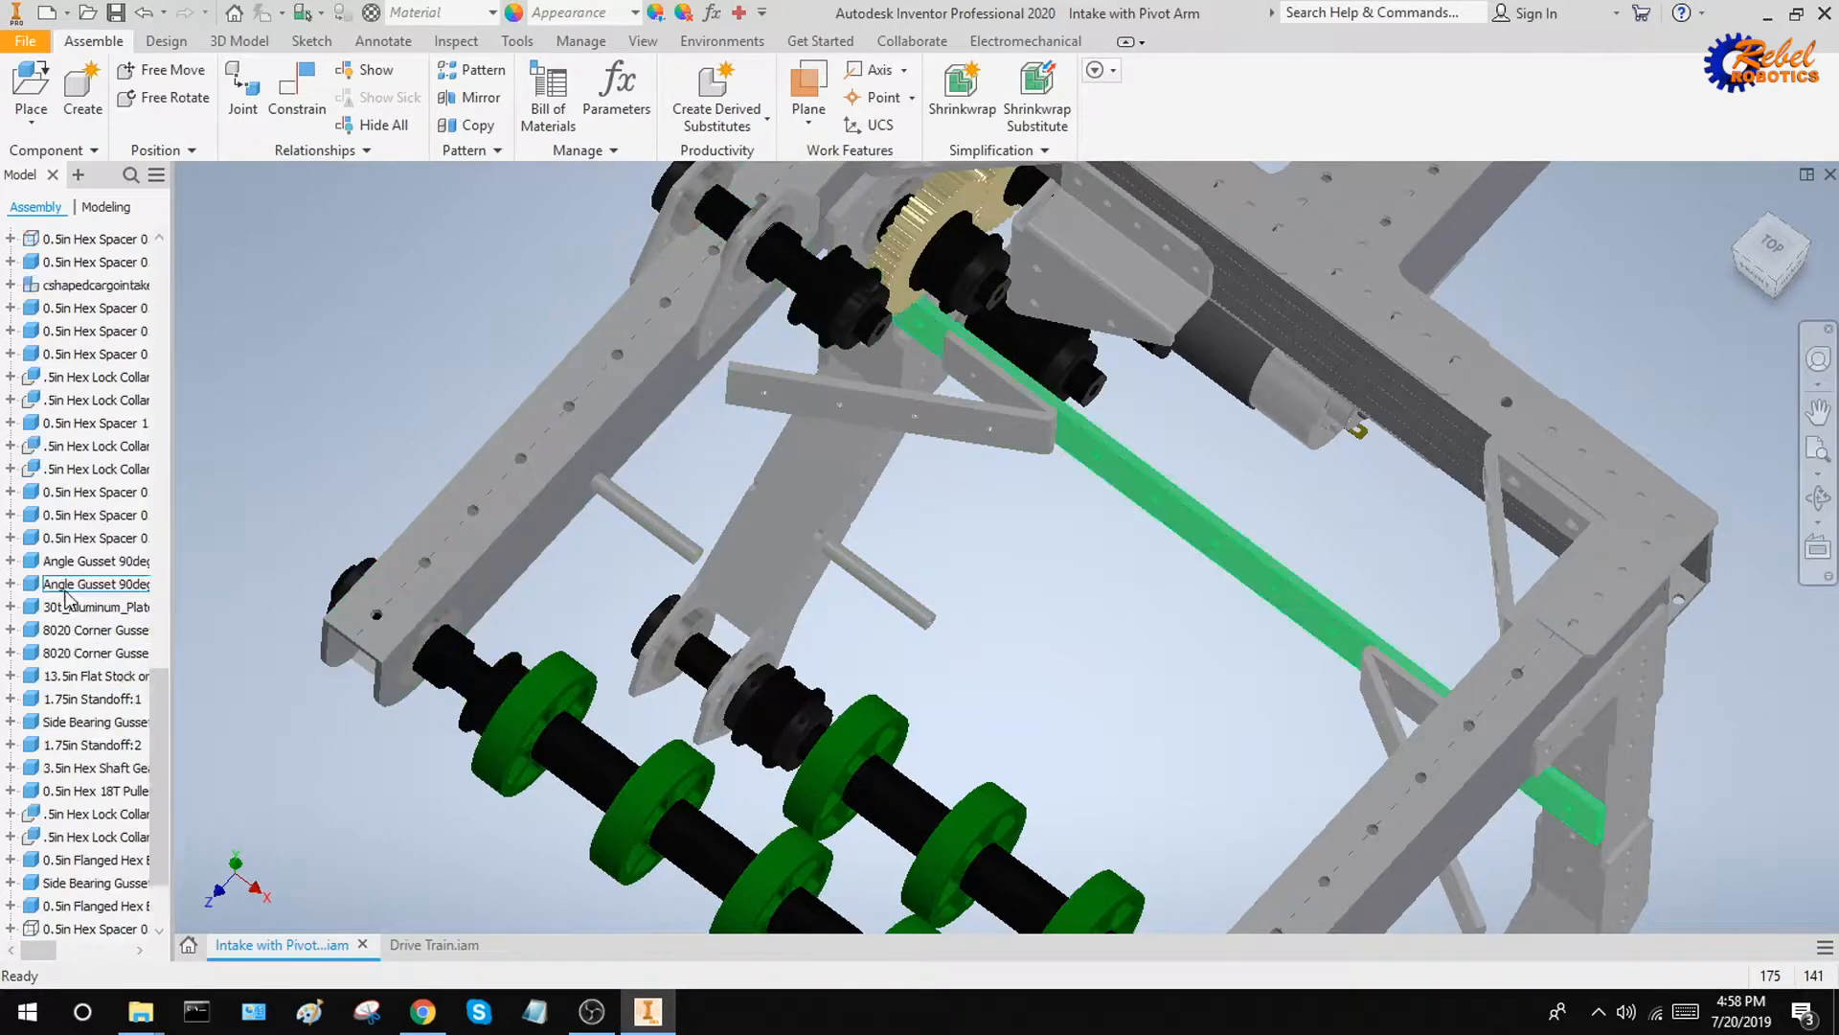
scroll(77, 623, up, 5)
scroll(77, 622, up, 3)
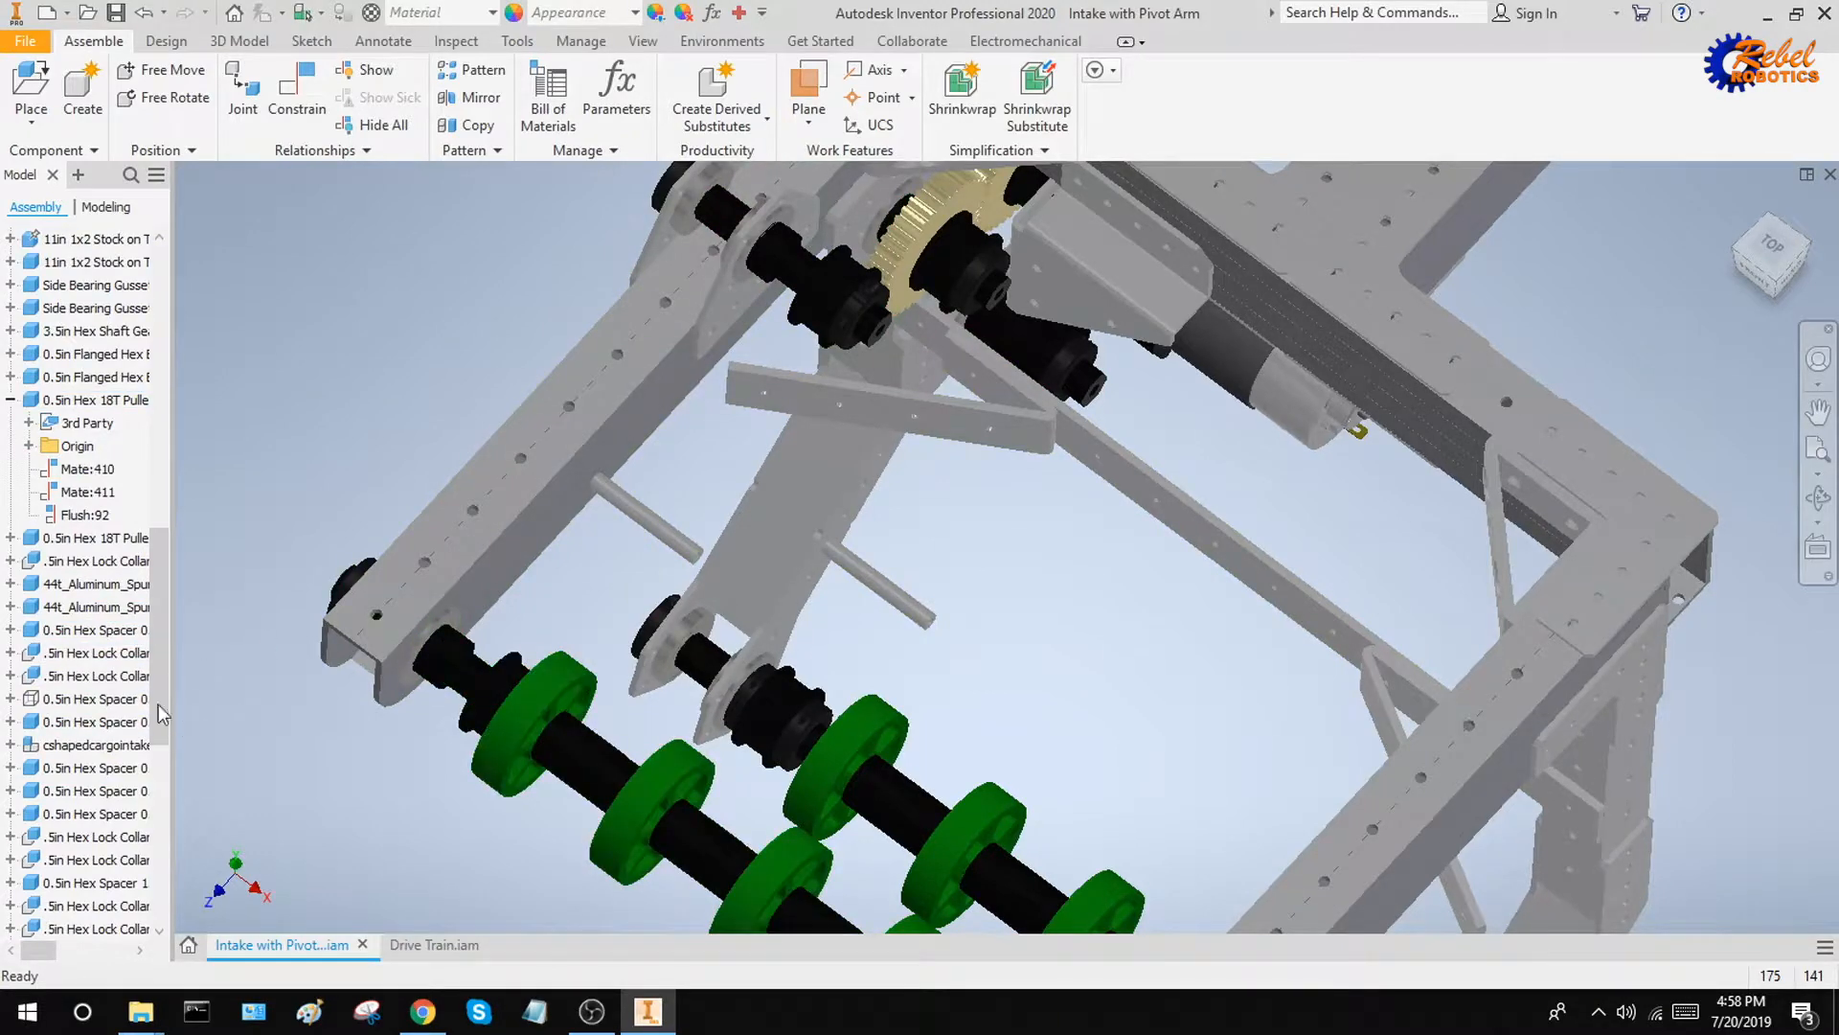
scroll(115, 642, down, 7)
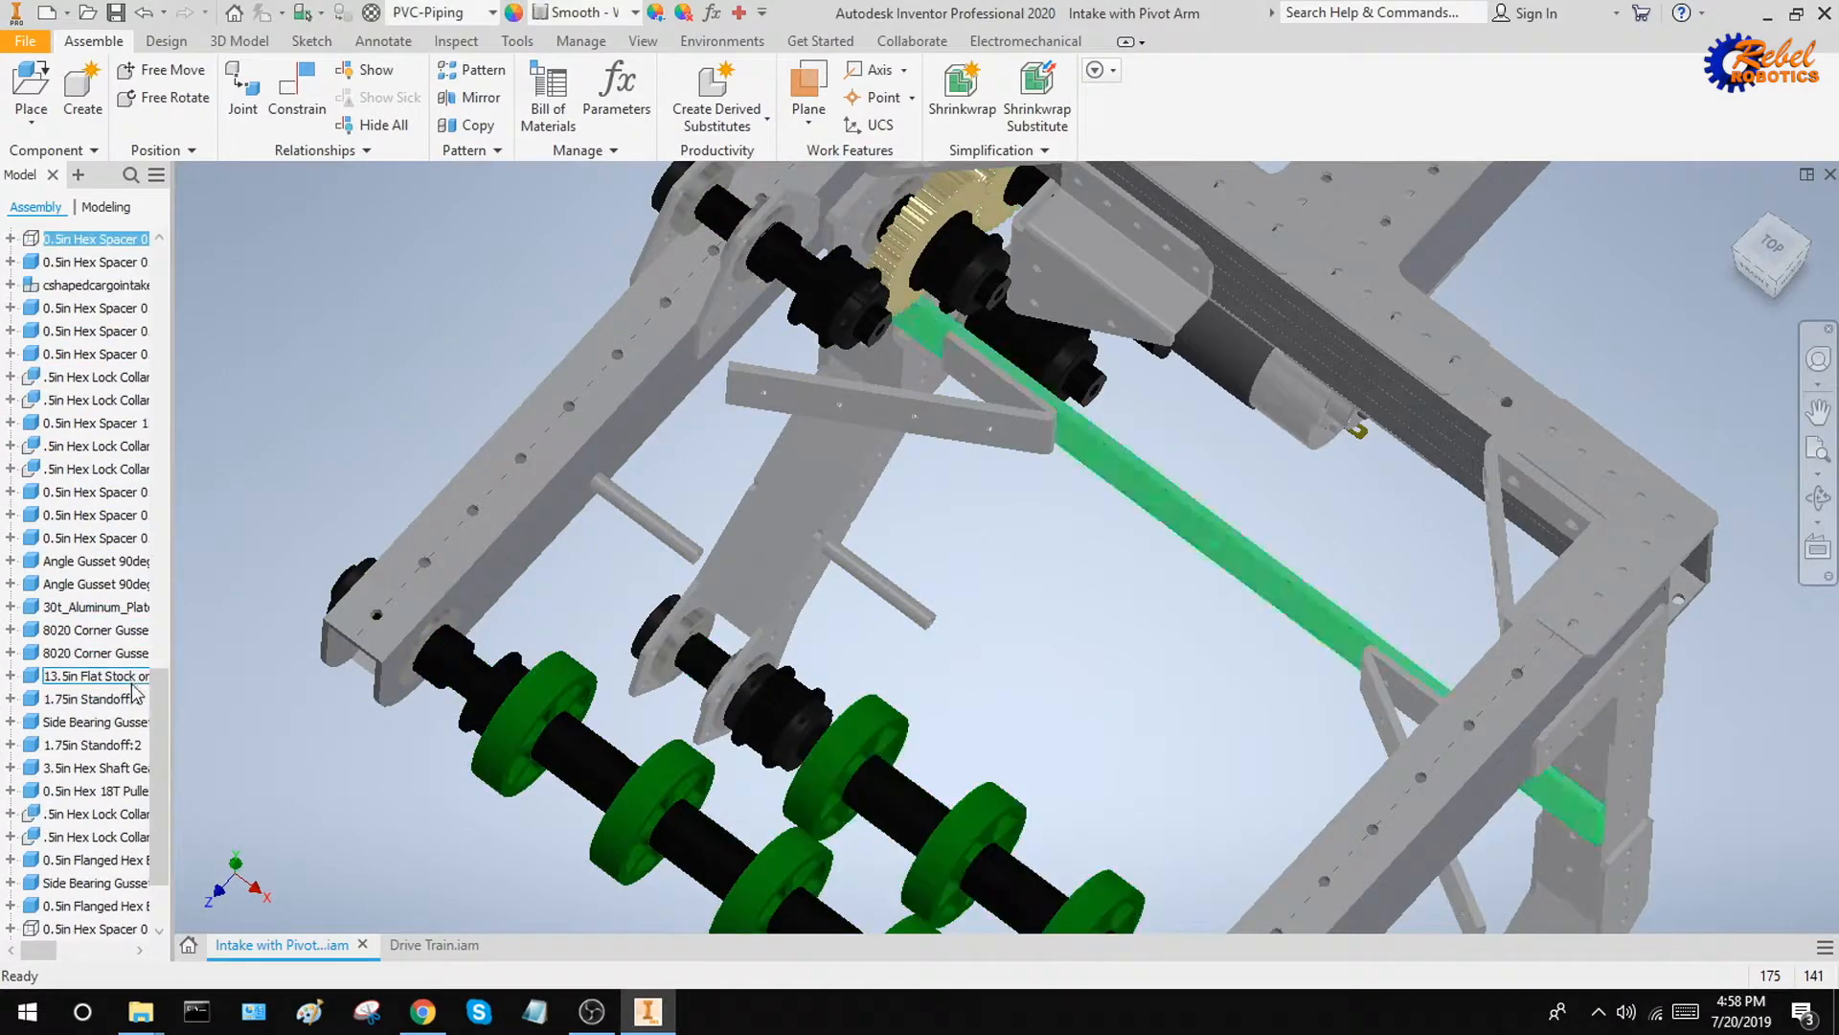
right_click(95, 934)
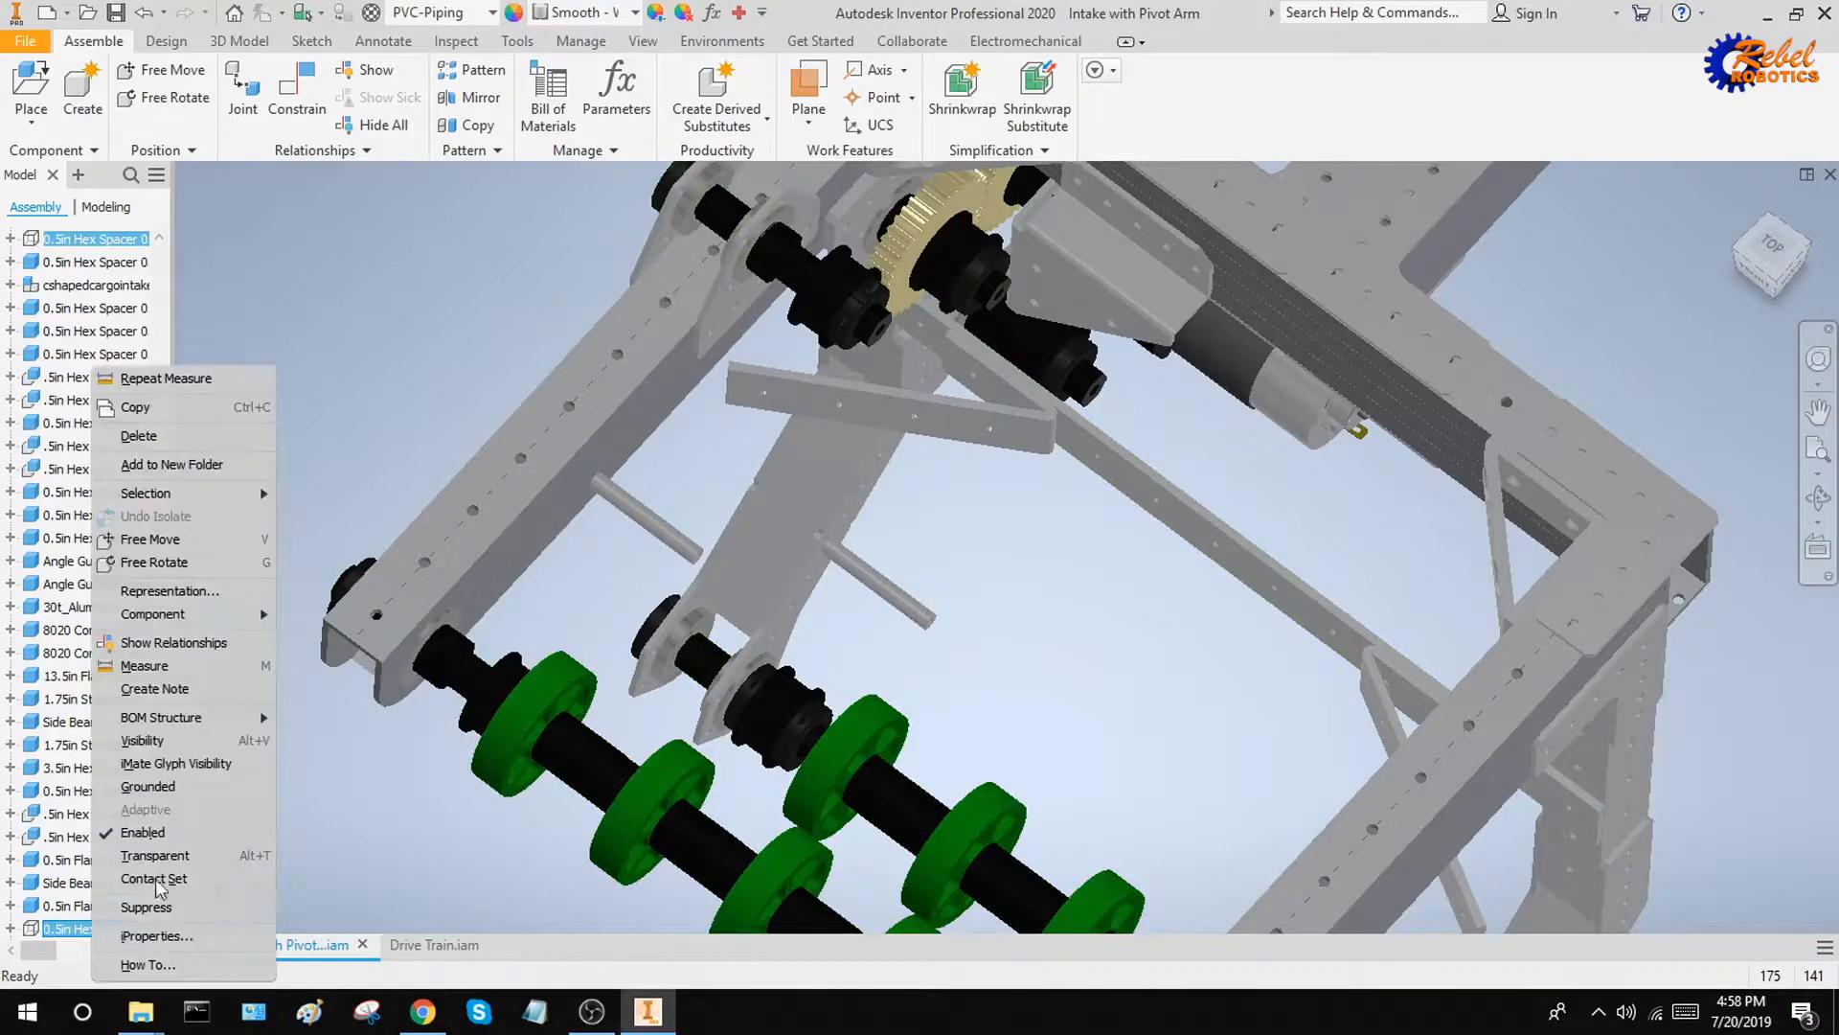
click(185, 750)
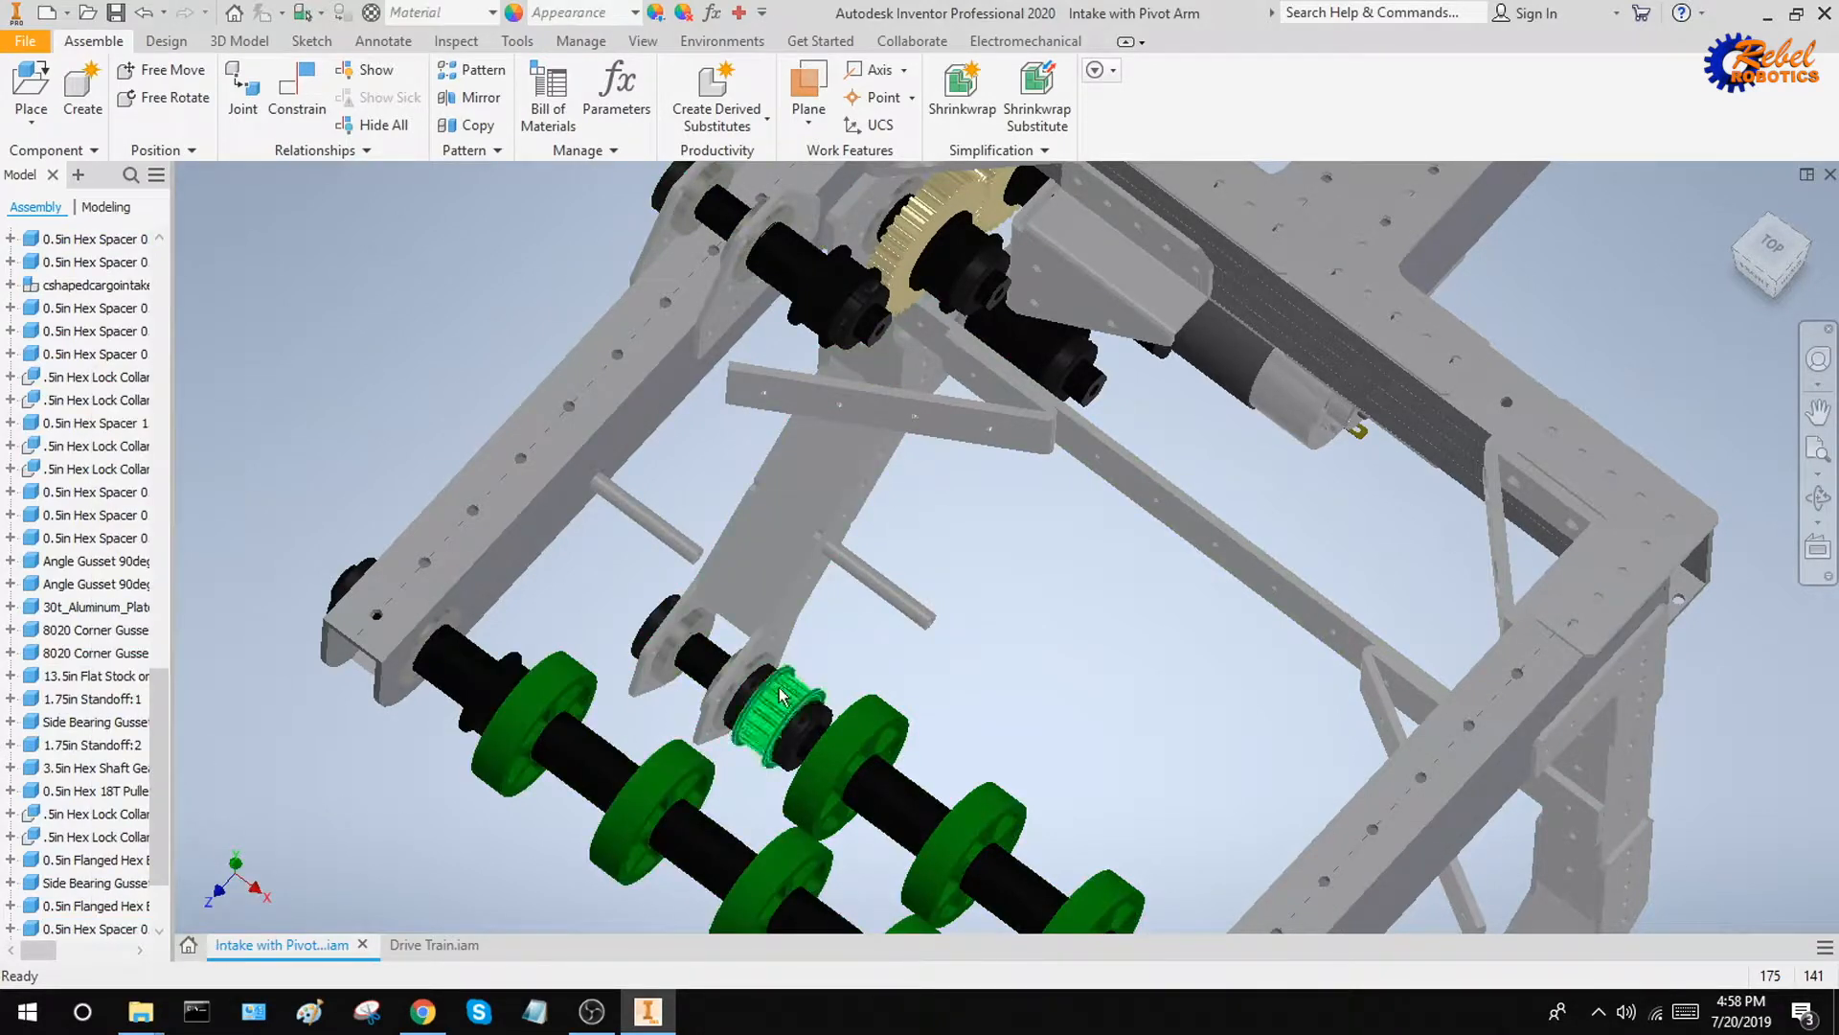
shift+middle_drag(1068, 410, 906, 335)
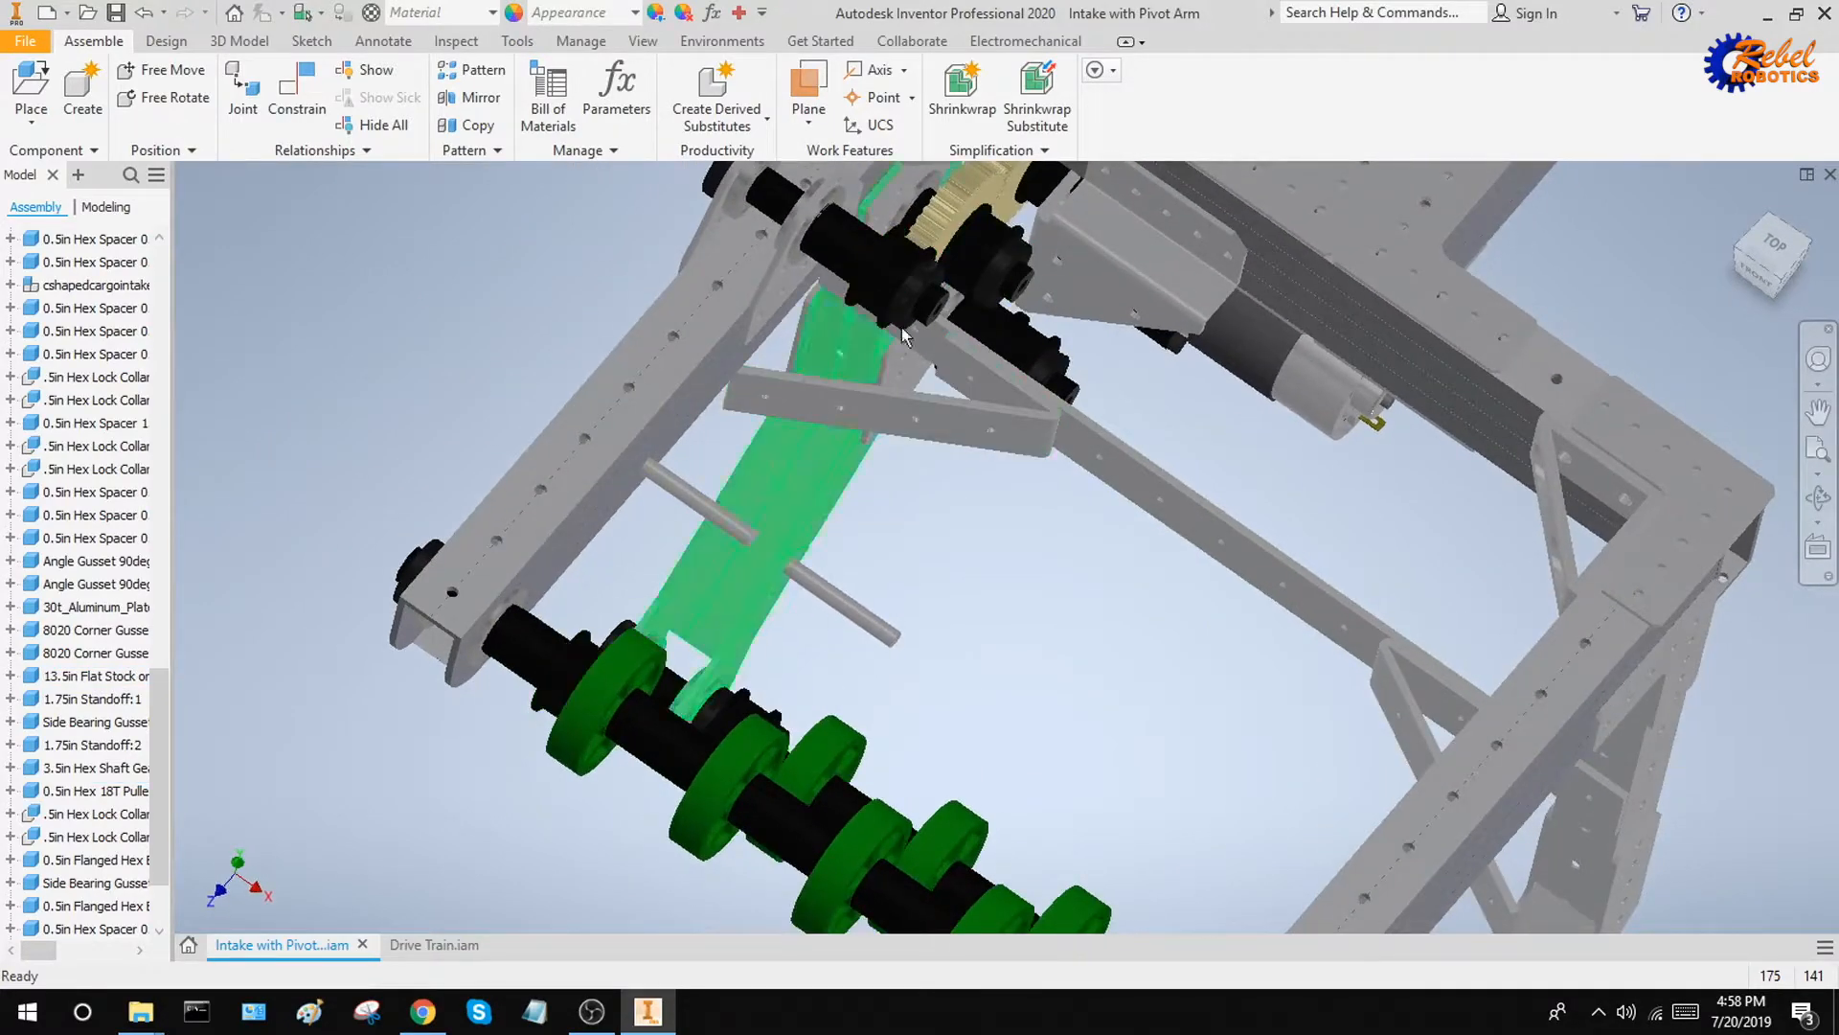
shift+middle_drag(1064, 681, 1017, 642)
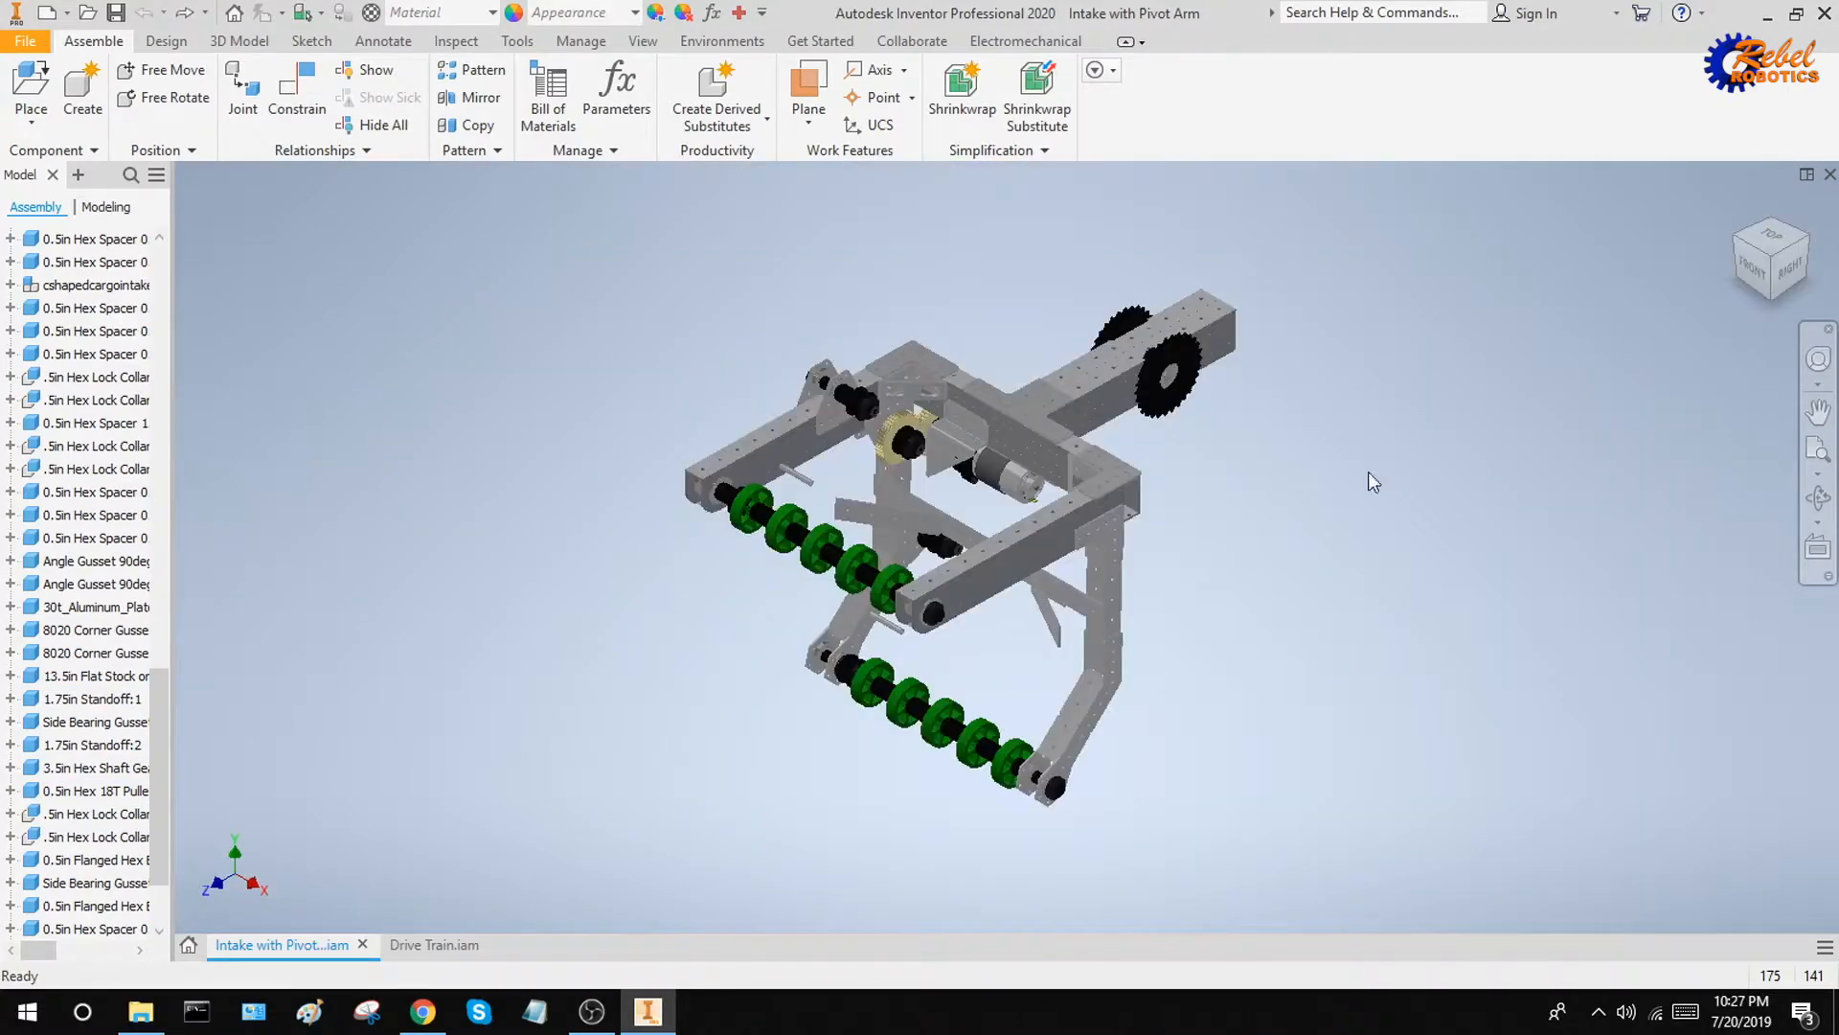
shift+middle_drag(1368, 472, 1279, 450)
scroll(872, 337, down, 5)
Measure the centre distance between the bores of the upper drive shaft and the gear shaft
shift+middle_drag(964, 333, 992, 349)
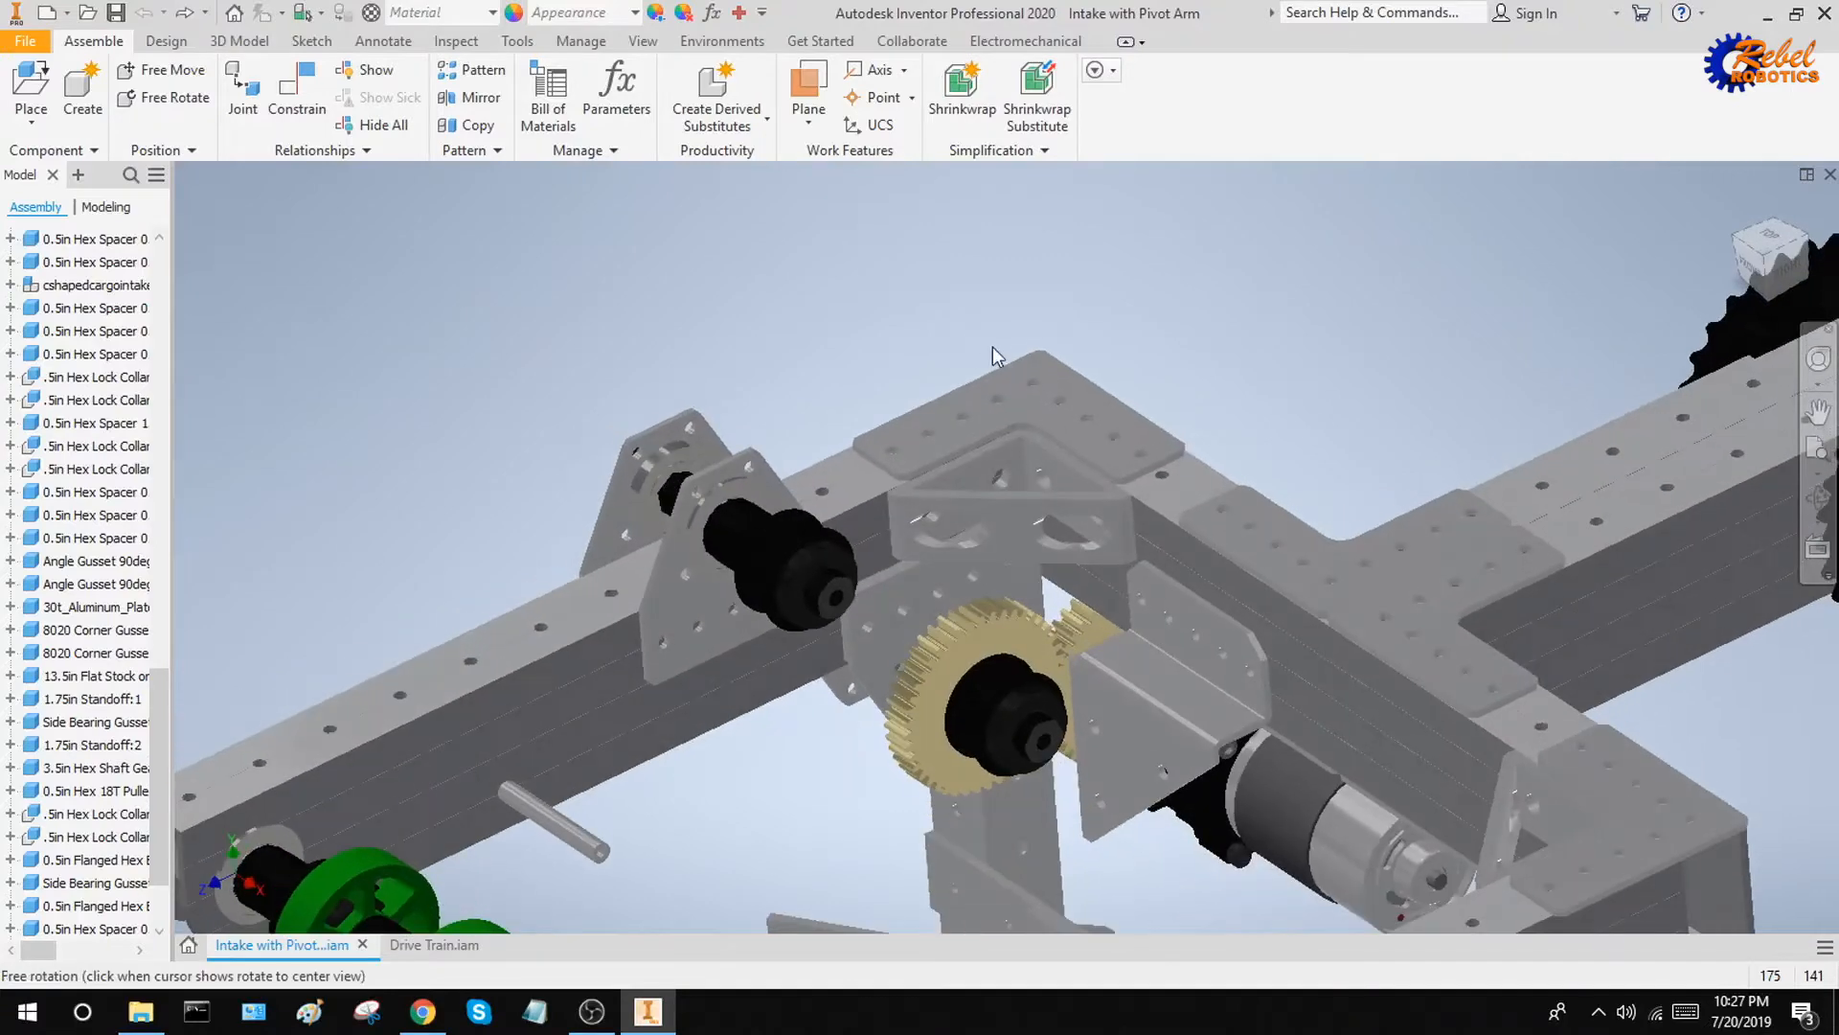
scroll(966, 642, down, 3)
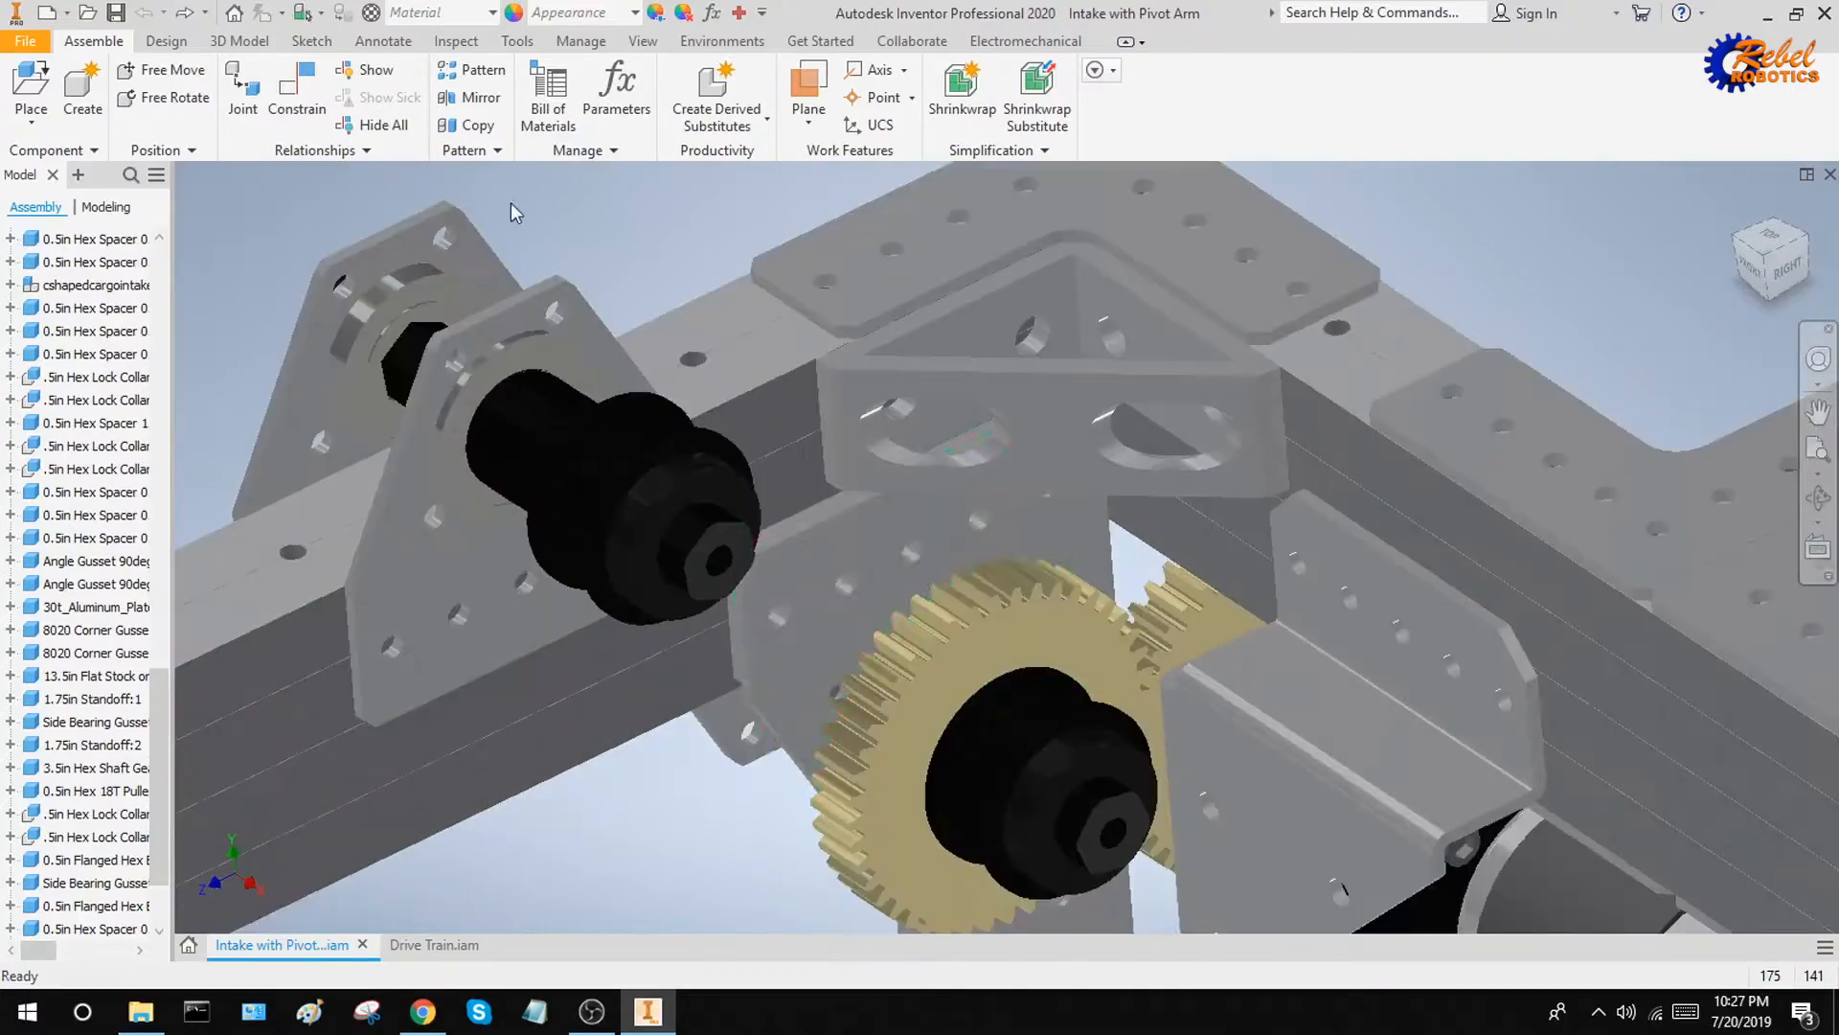
click(517, 40)
click(39, 84)
scroll(719, 568, down, 5)
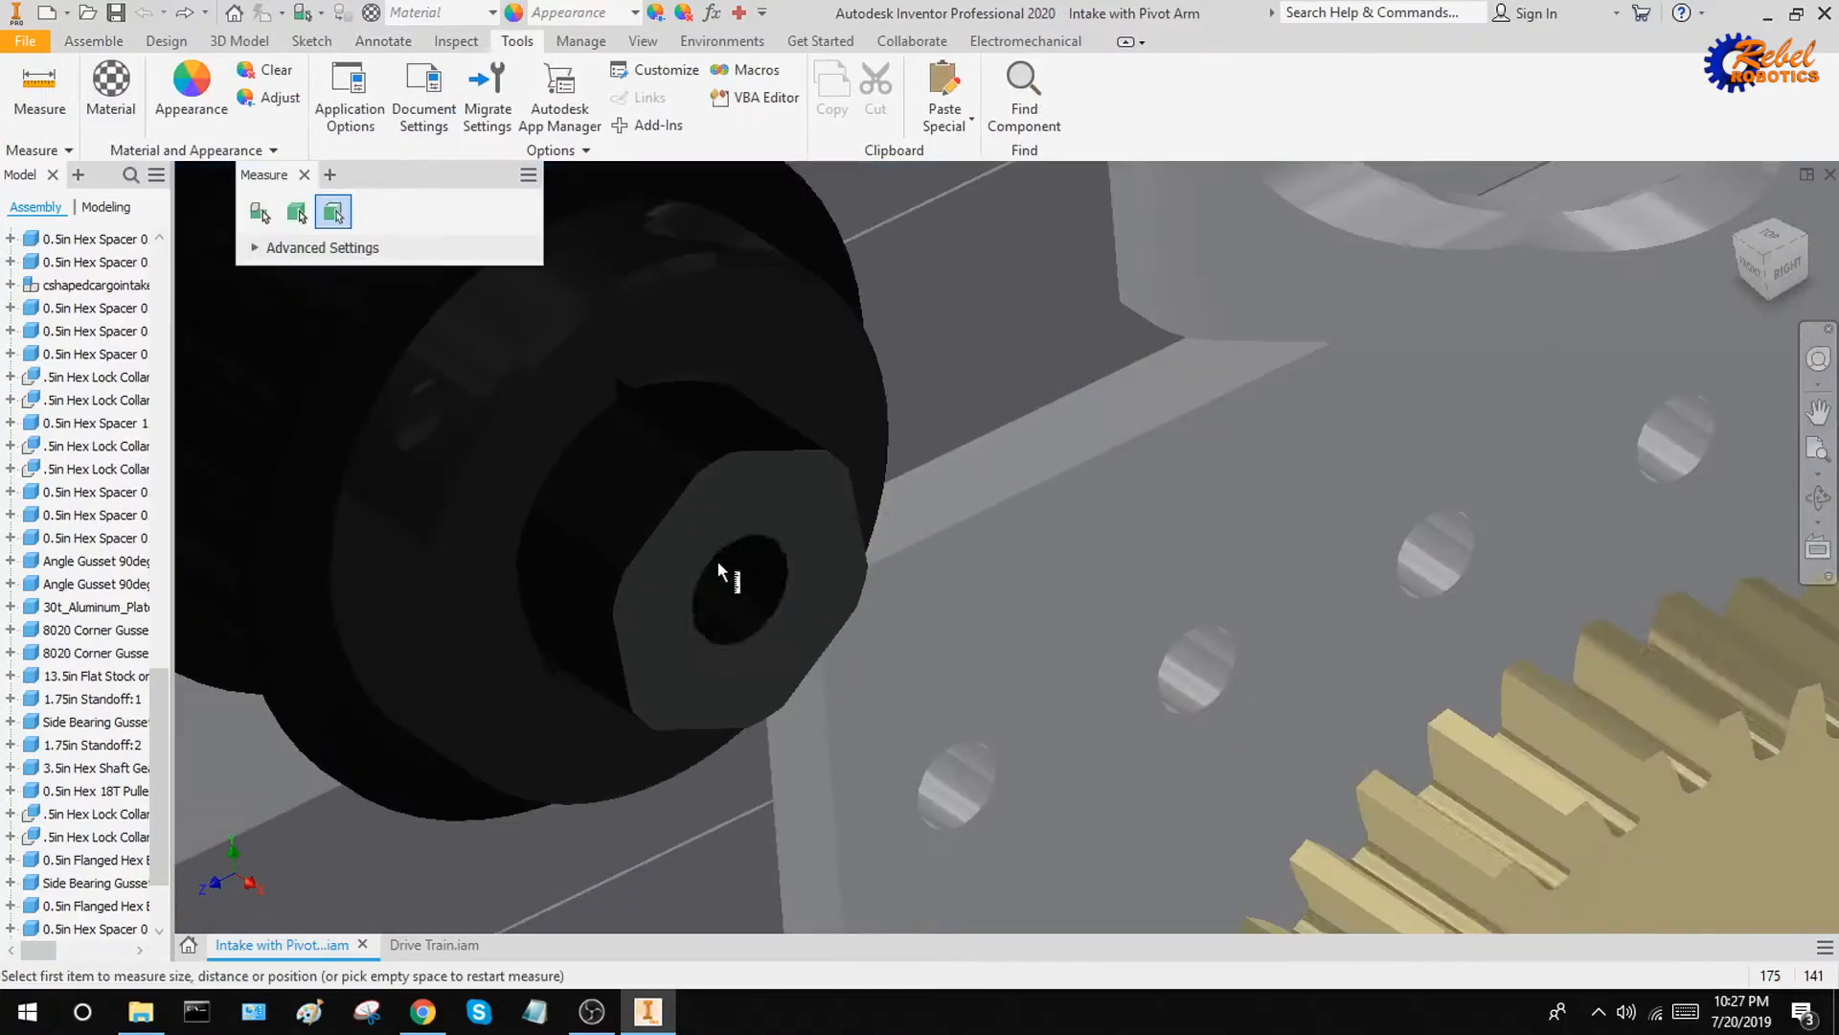
click(734, 576)
scroll(734, 577, up, 5)
scroll(978, 580, down, 3)
scroll(843, 314, down, 2)
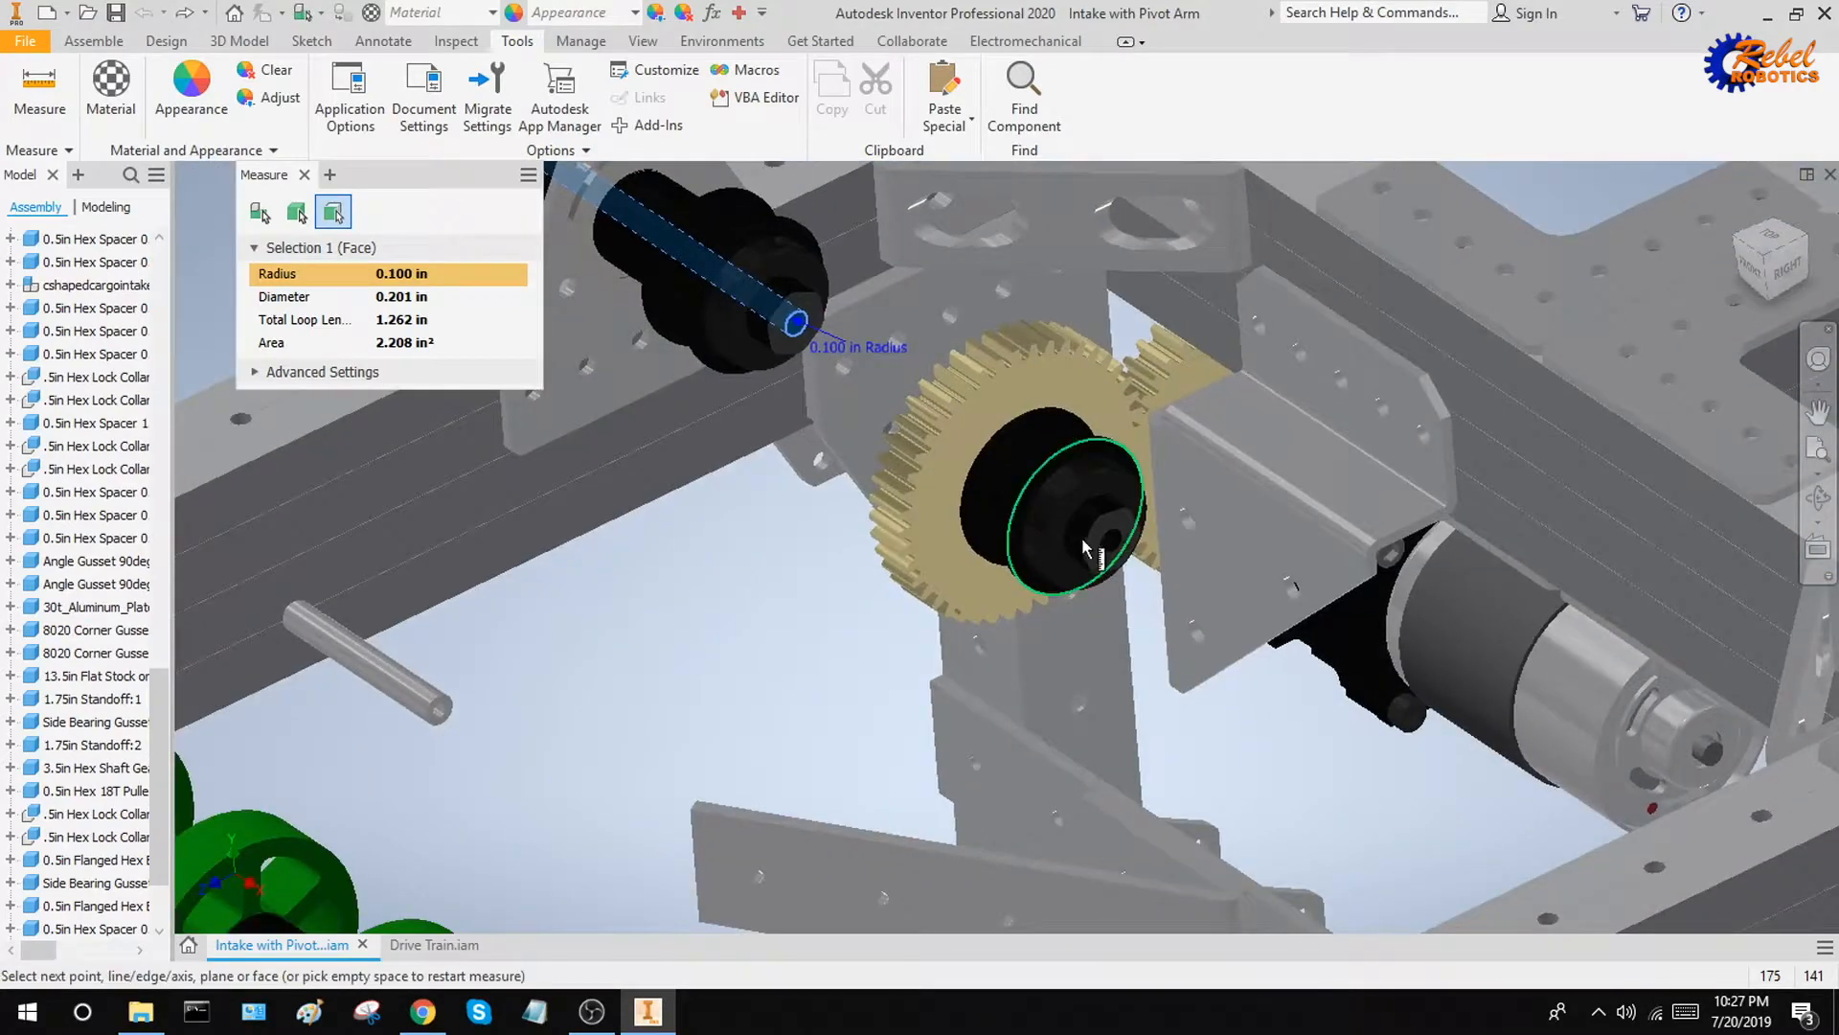
scroll(1083, 538, down, 3)
scroll(1147, 567, up, 5)
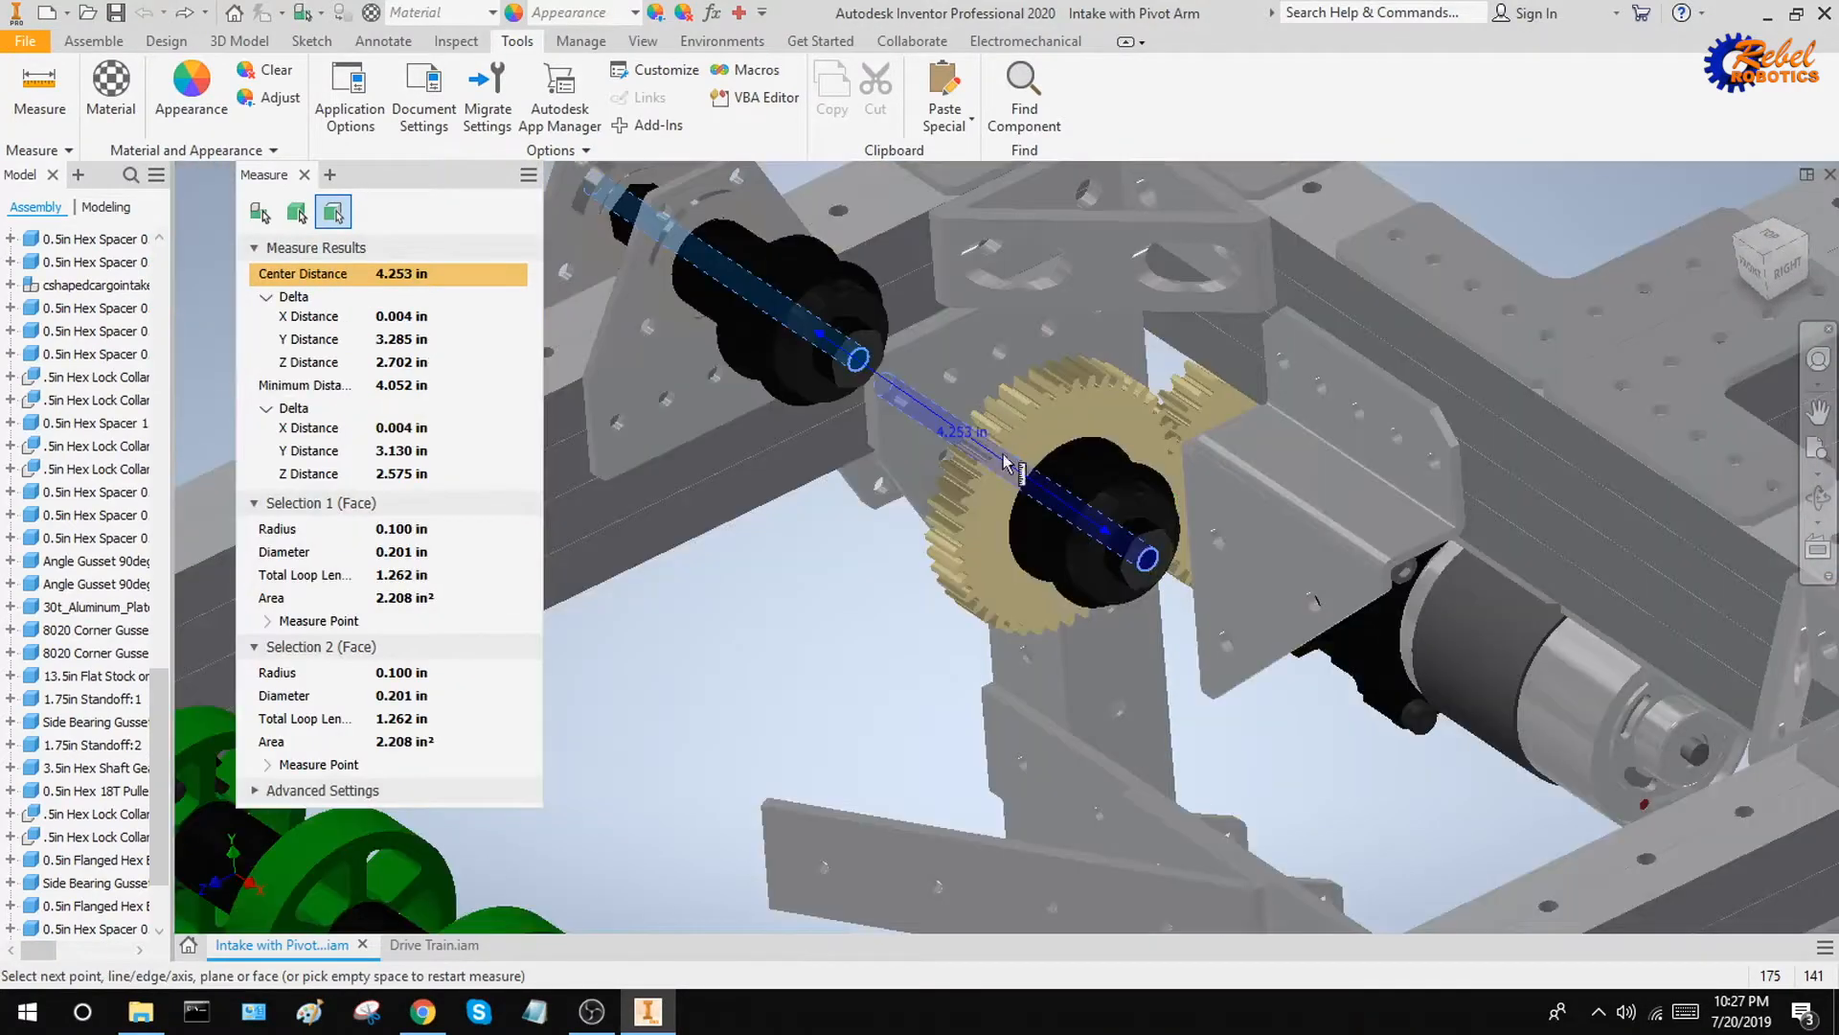
Measure the diameter of the flange's inner circular edge on the upper drive shaft's pulley
scroll(1015, 465, up, 2)
middle_drag(1054, 446, 1070, 618)
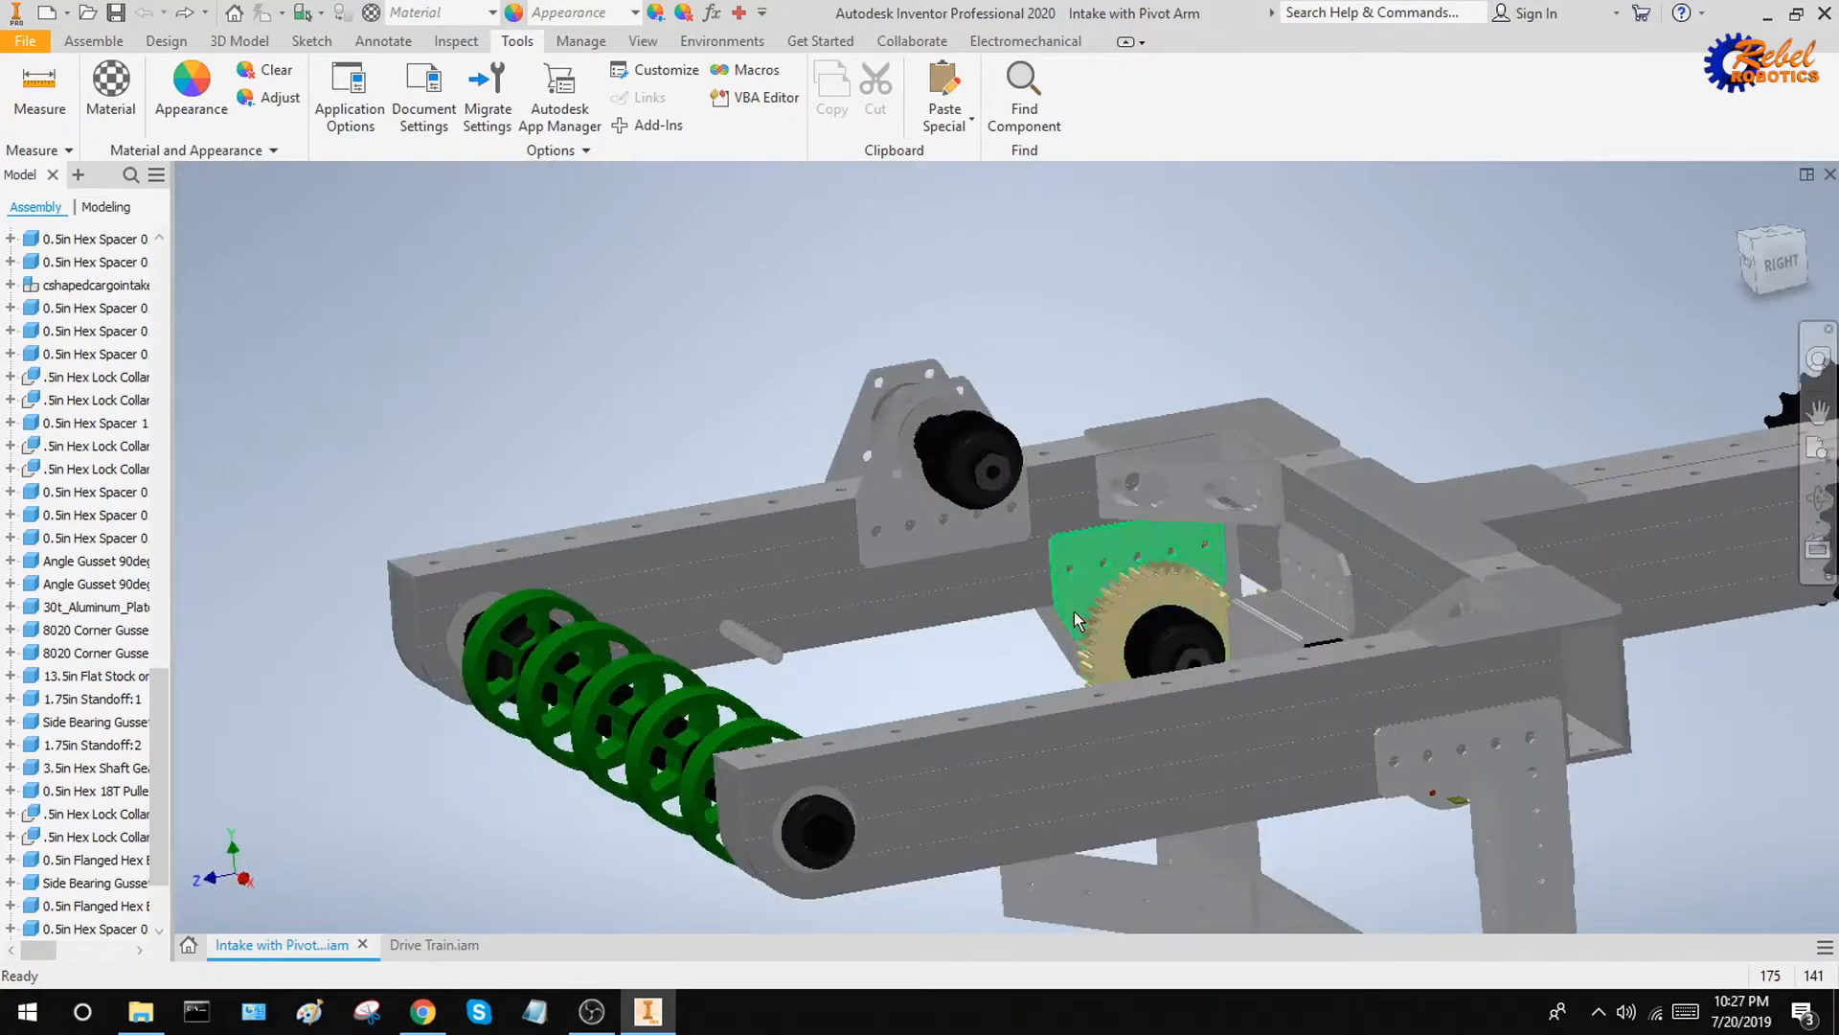
shift+middle_drag(1073, 611, 752, 440)
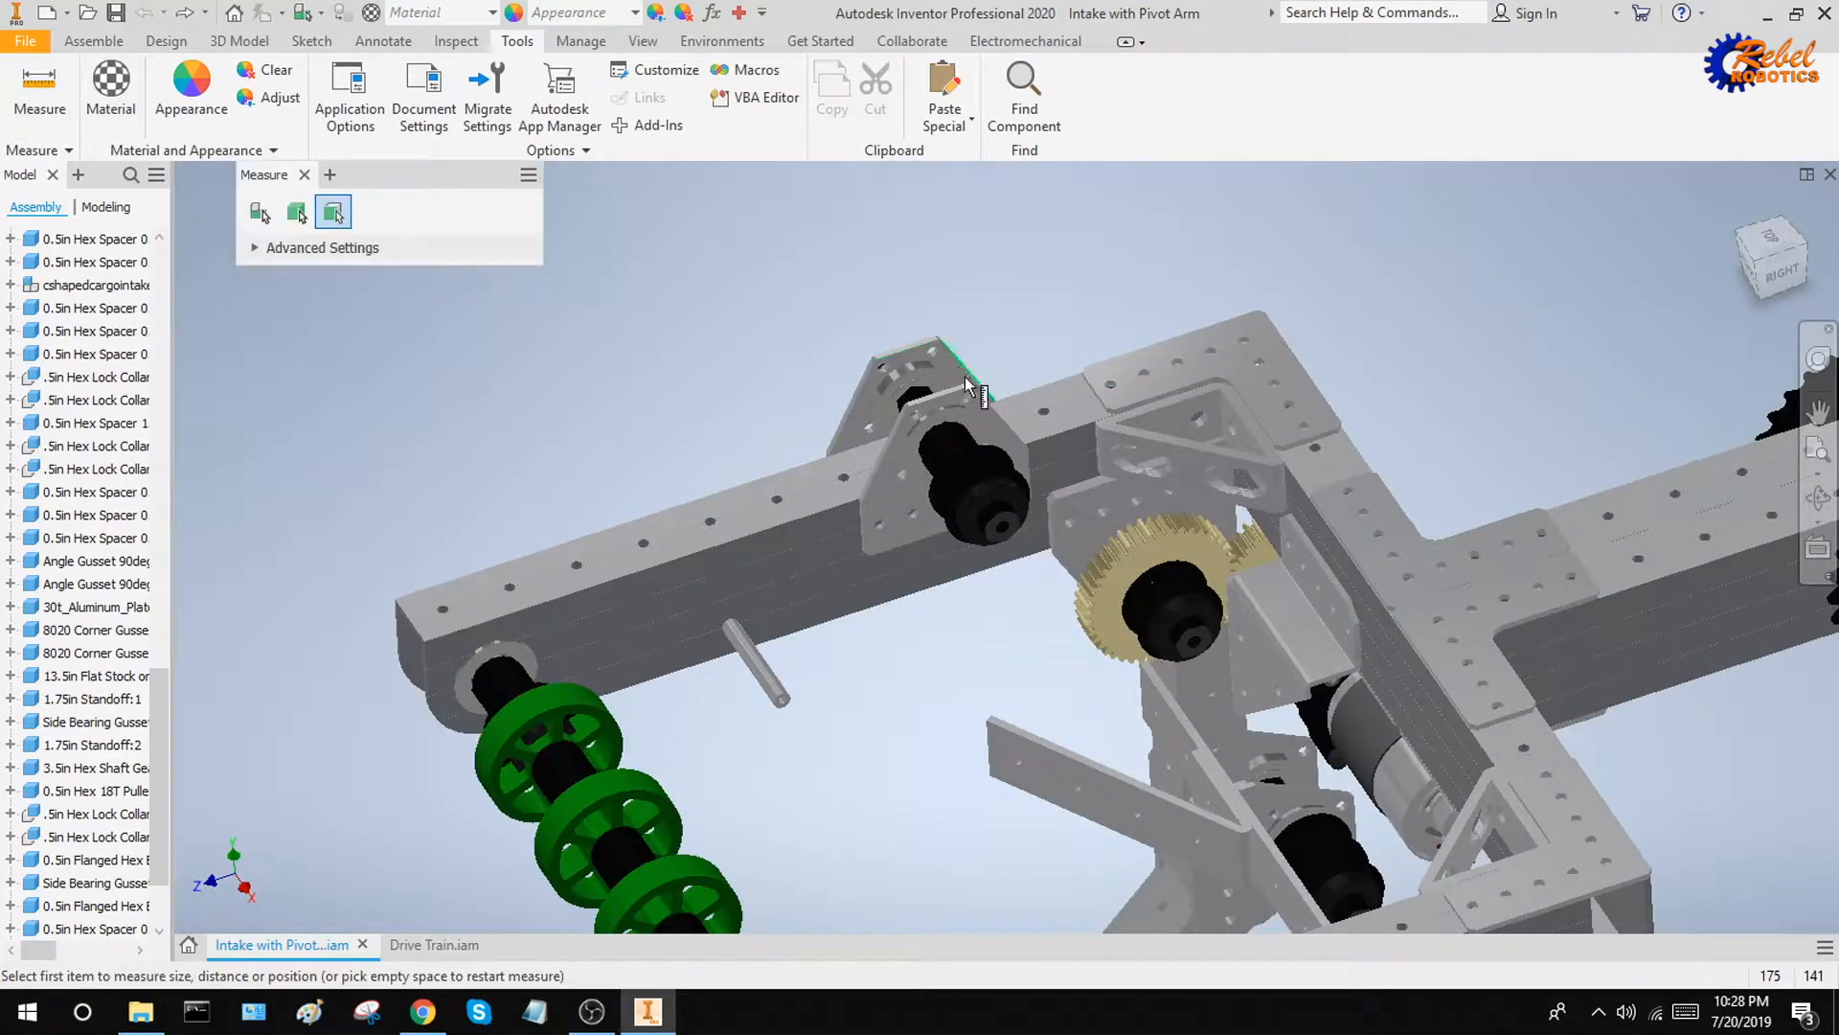
scroll(1035, 475, down, 3)
scroll(821, 401, down, 3)
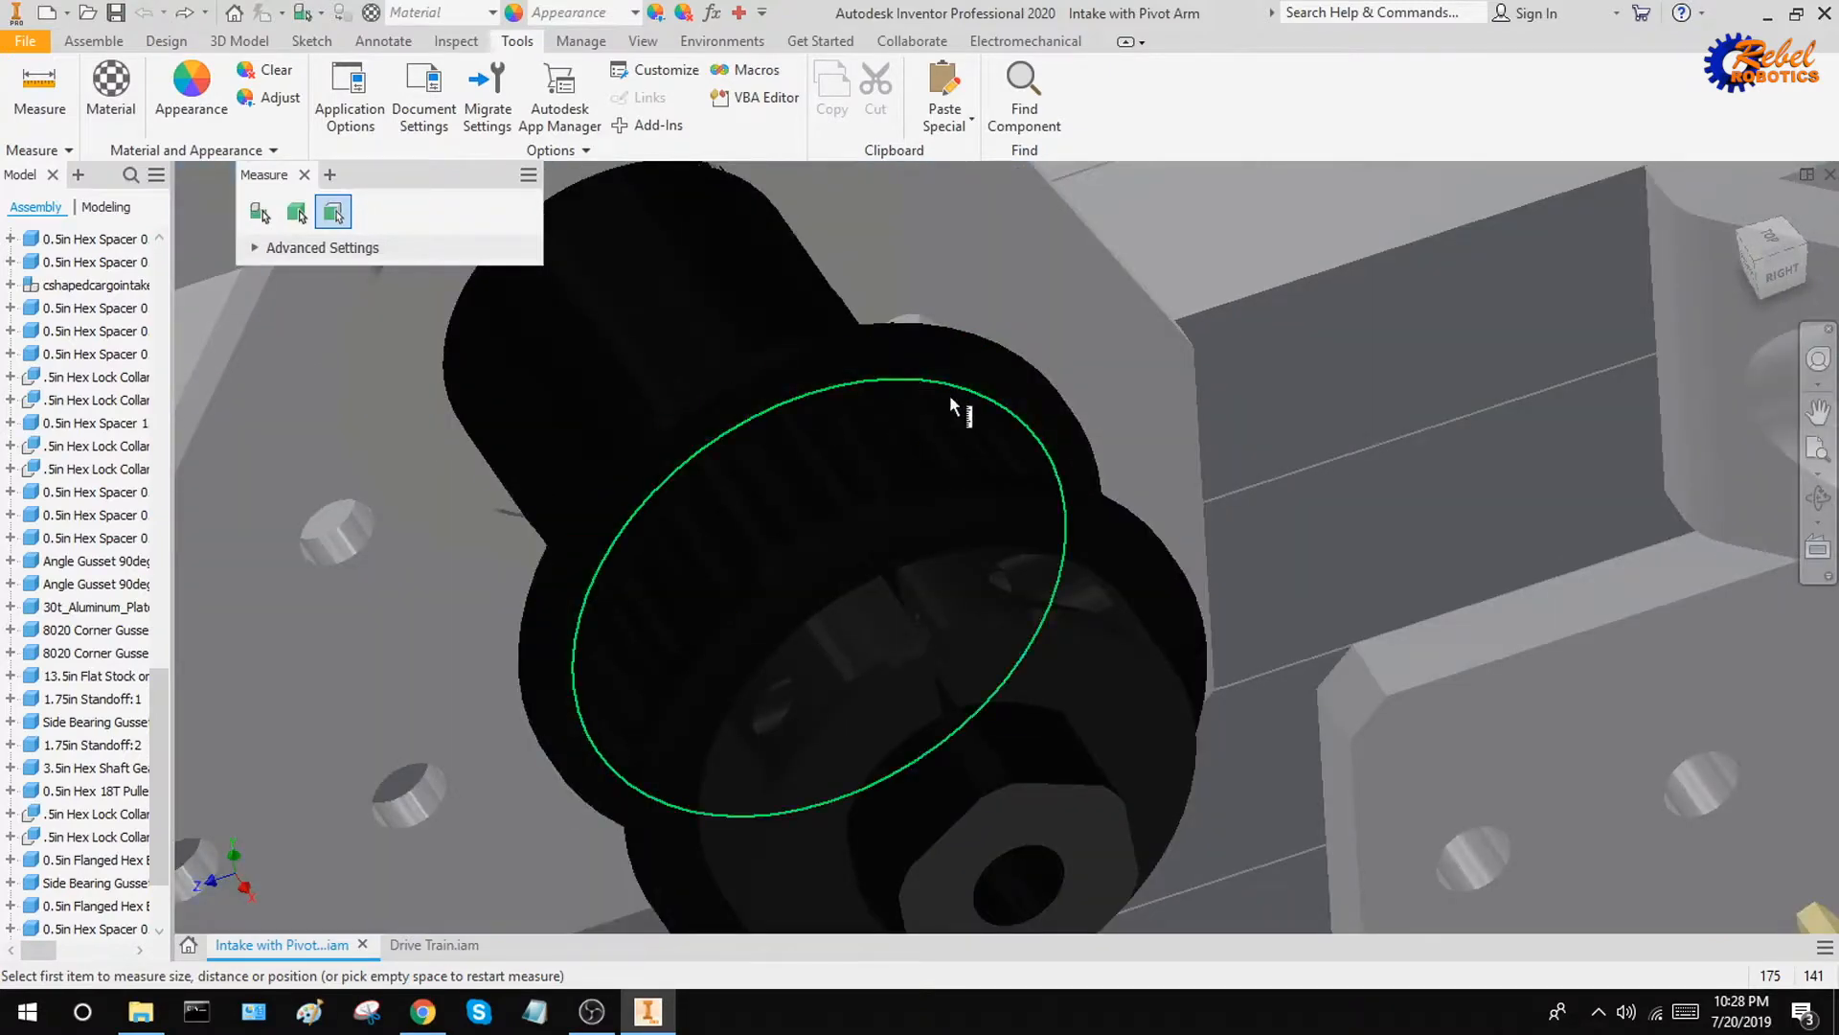
scroll(953, 397, up, 5)
scroll(812, 318, down, 5)
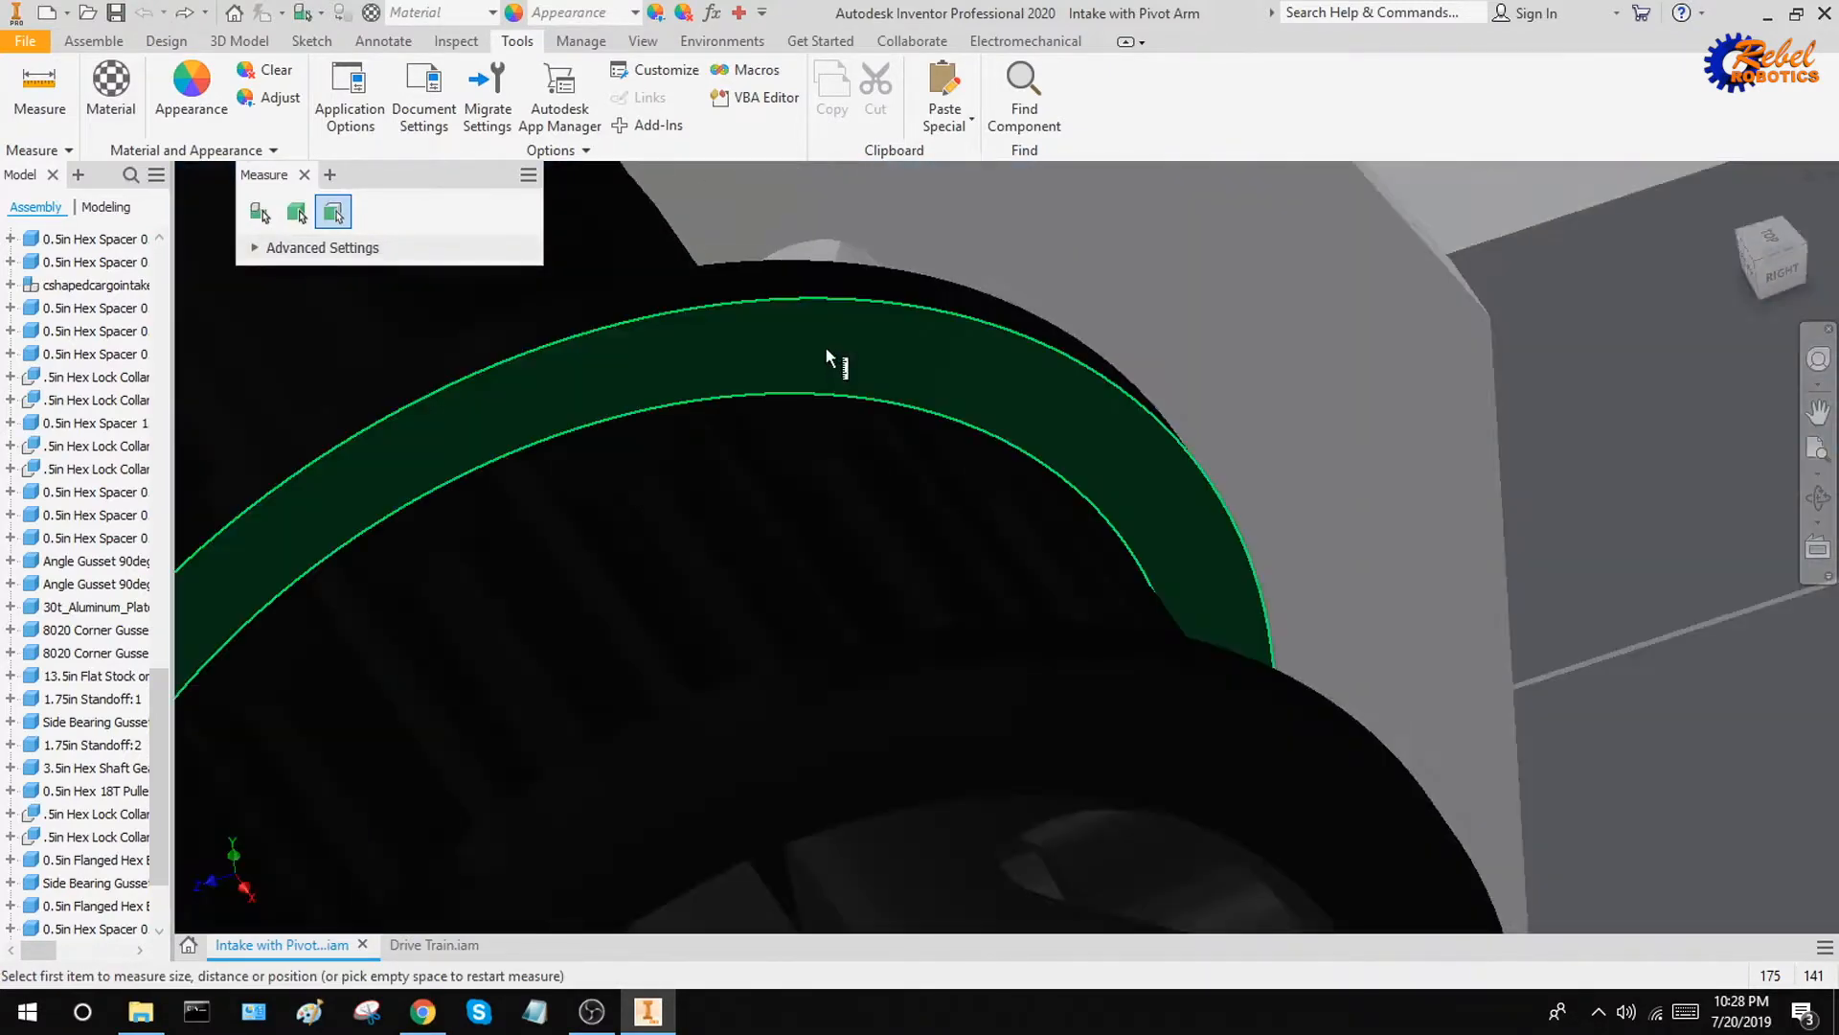
click(833, 393)
scroll(953, 398, up, 5)
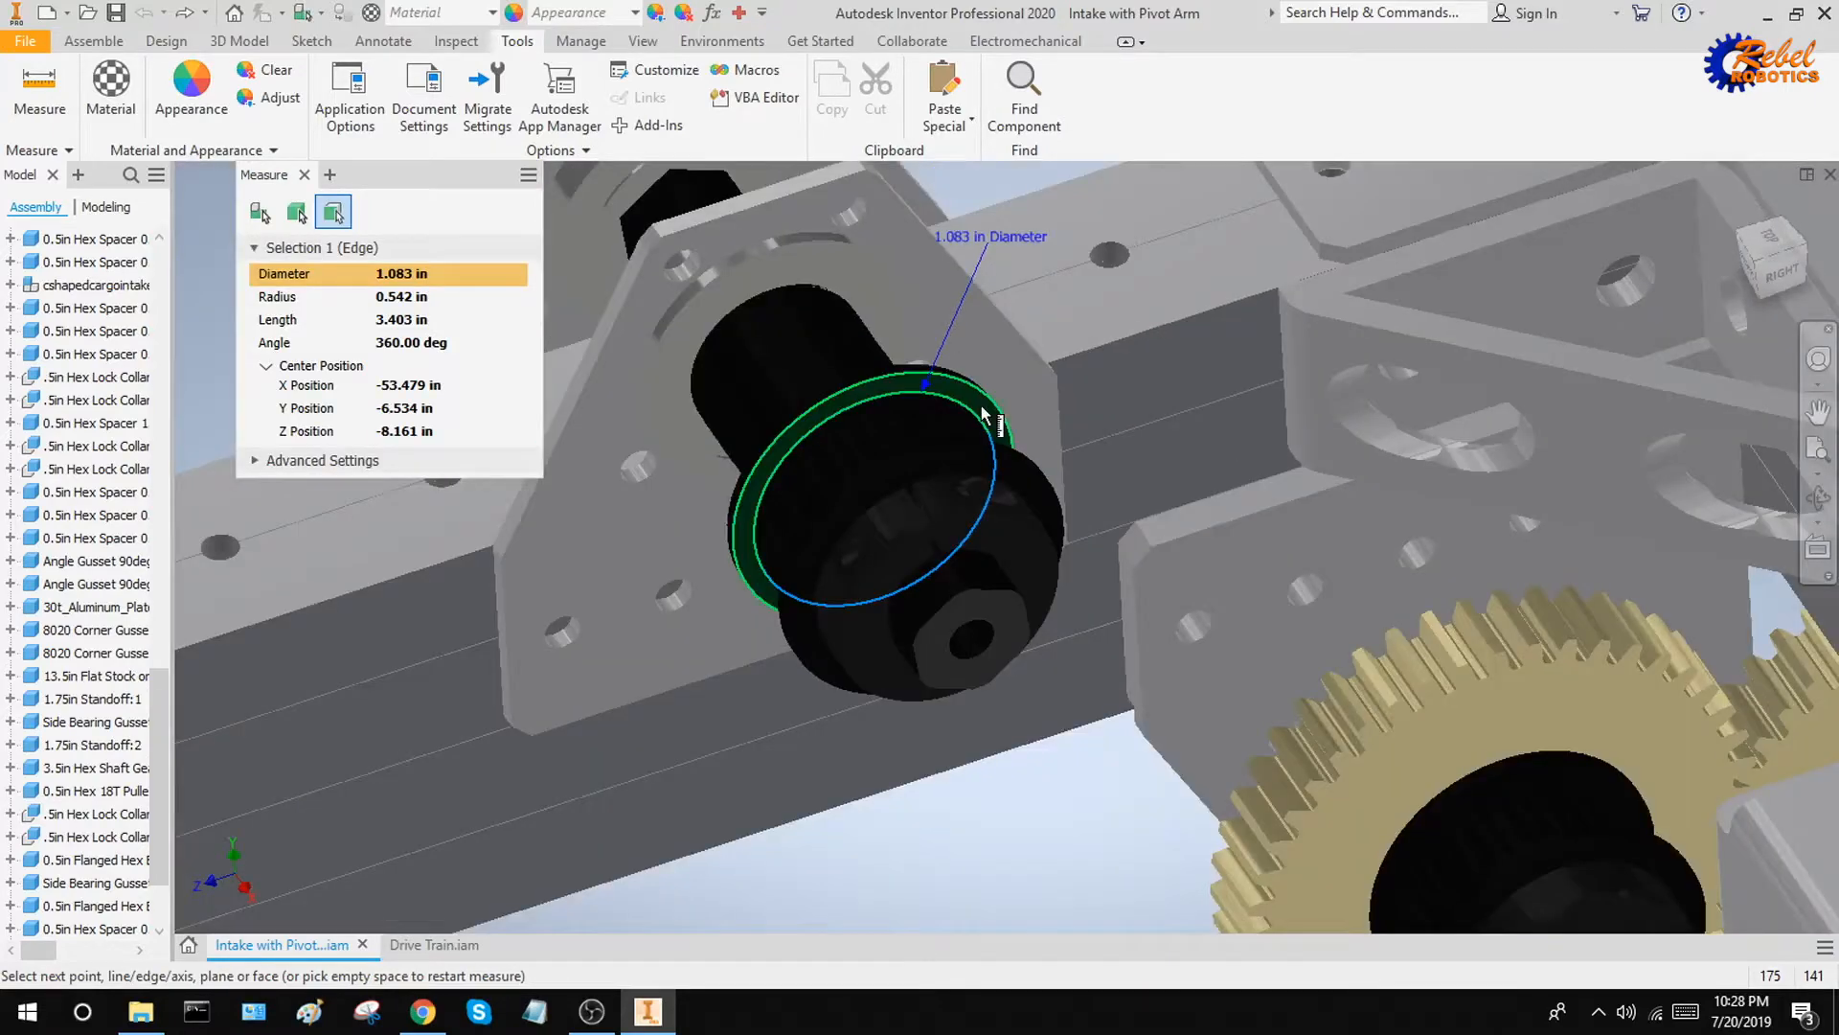
key(F4)
scroll(960, 394, down, 5)
scroll(922, 393, up, 2)
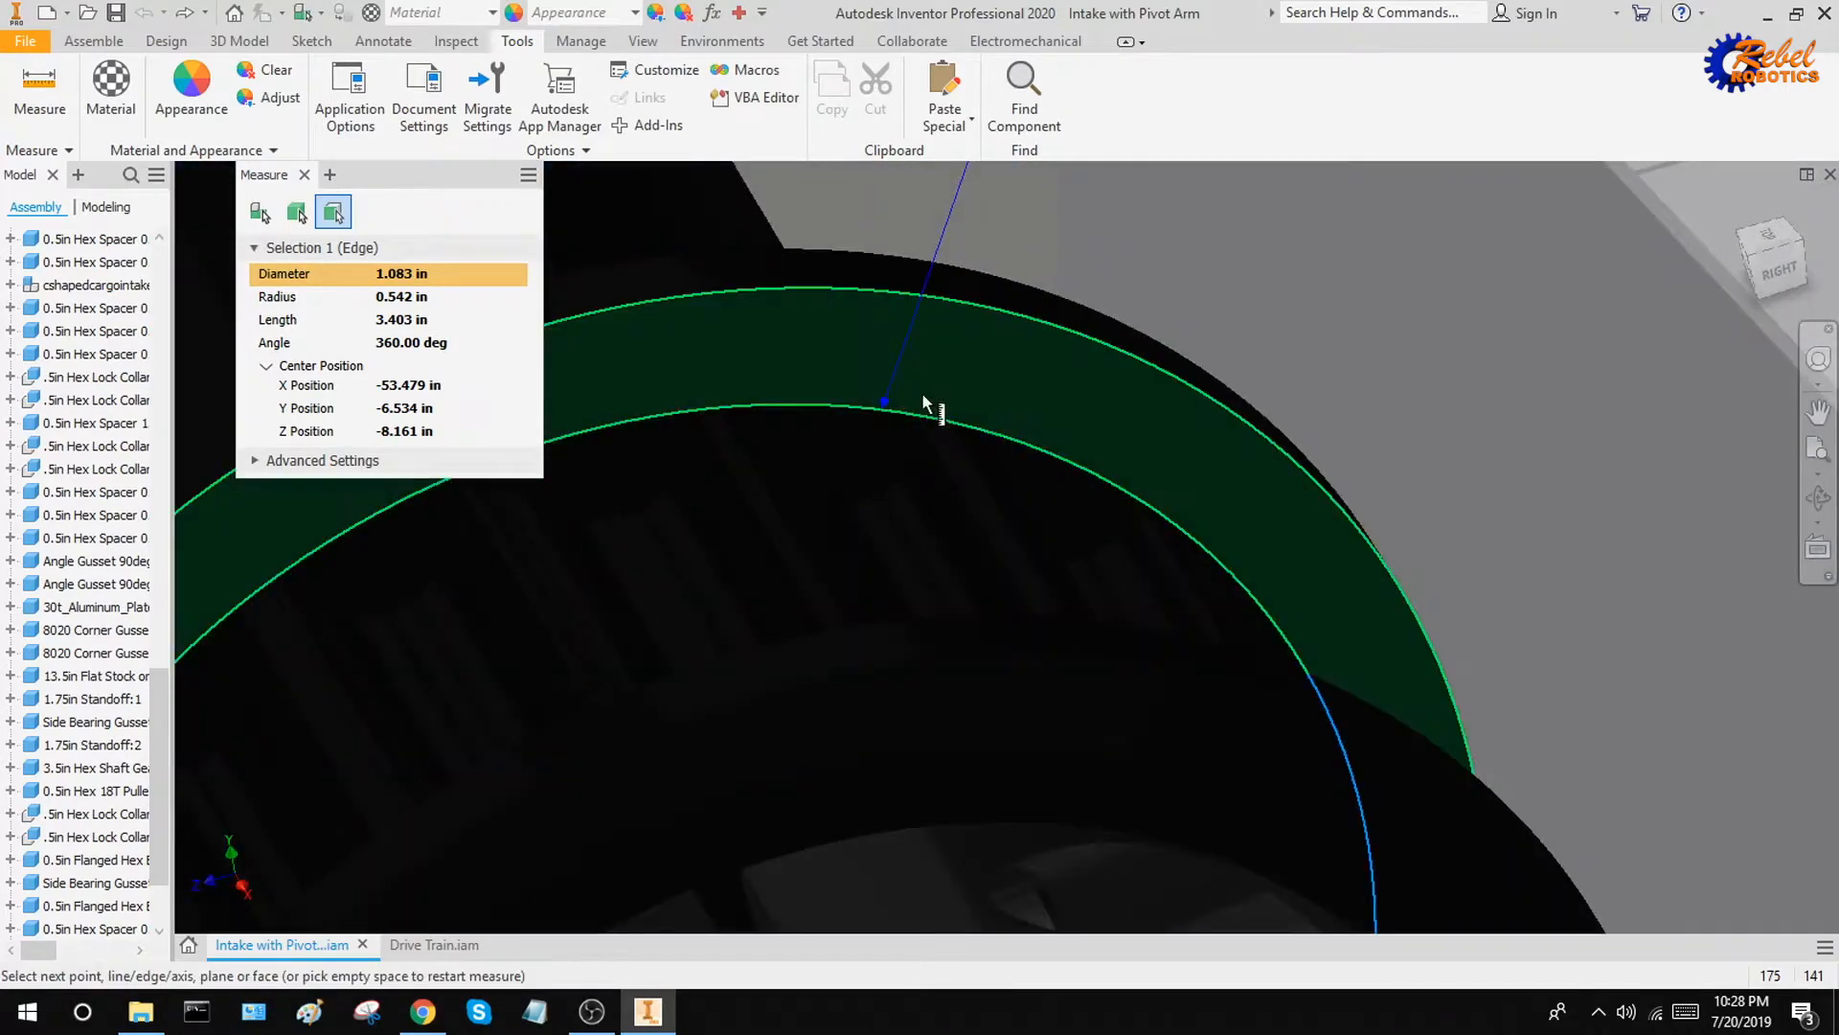
scroll(1013, 380, up, 4)
middle_drag(987, 378, 883, 400)
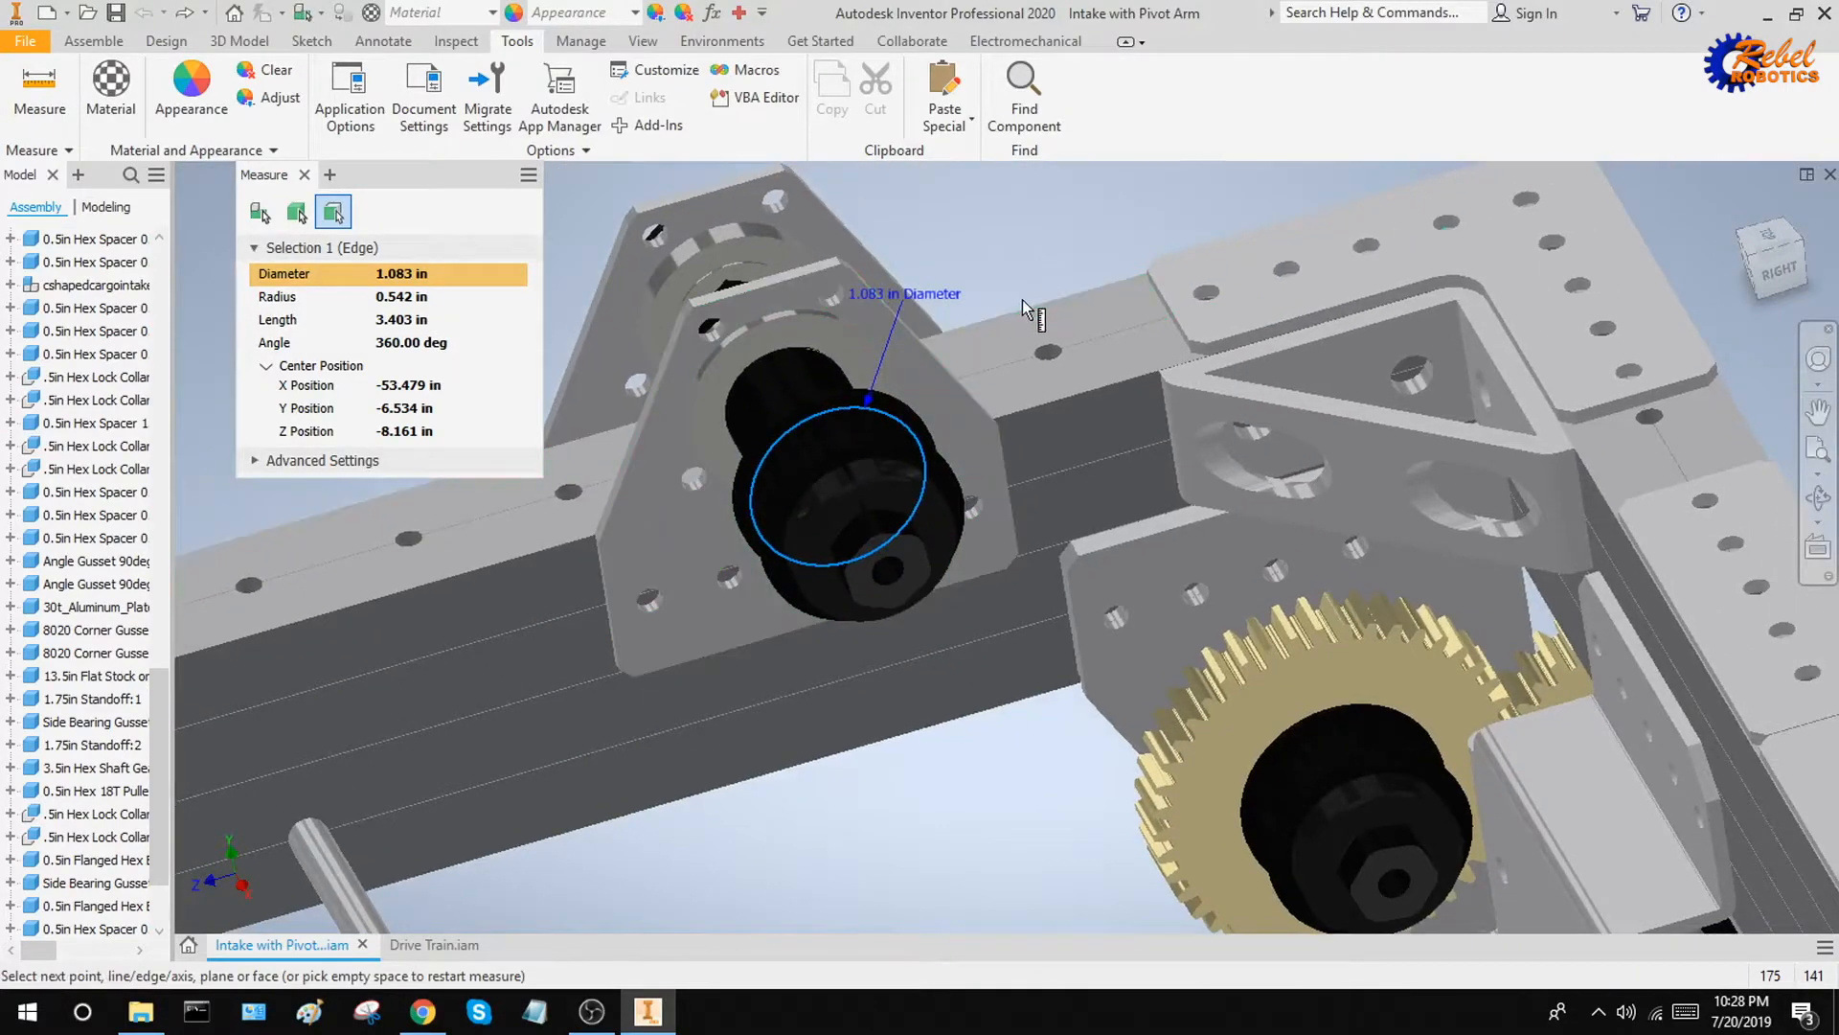
Close the diameter measurement and create a new part file
shift+middle_drag(1021, 301, 1049, 304)
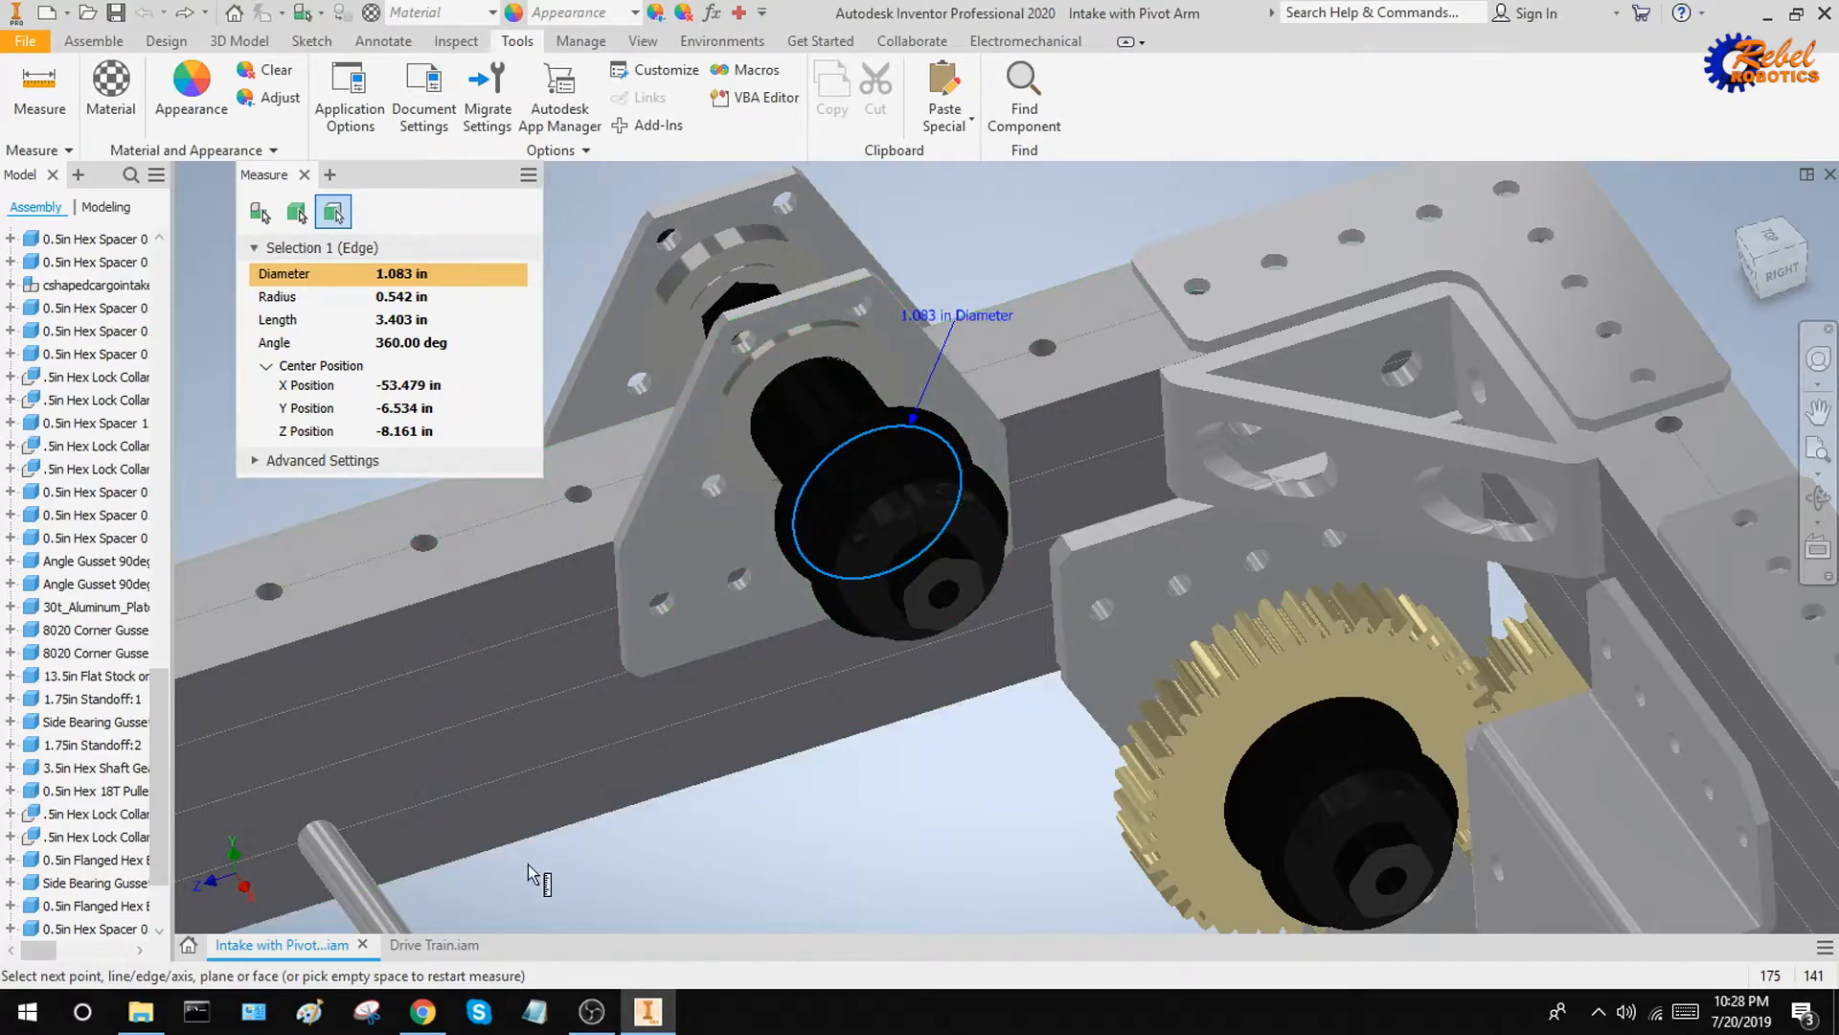
key(Escape)
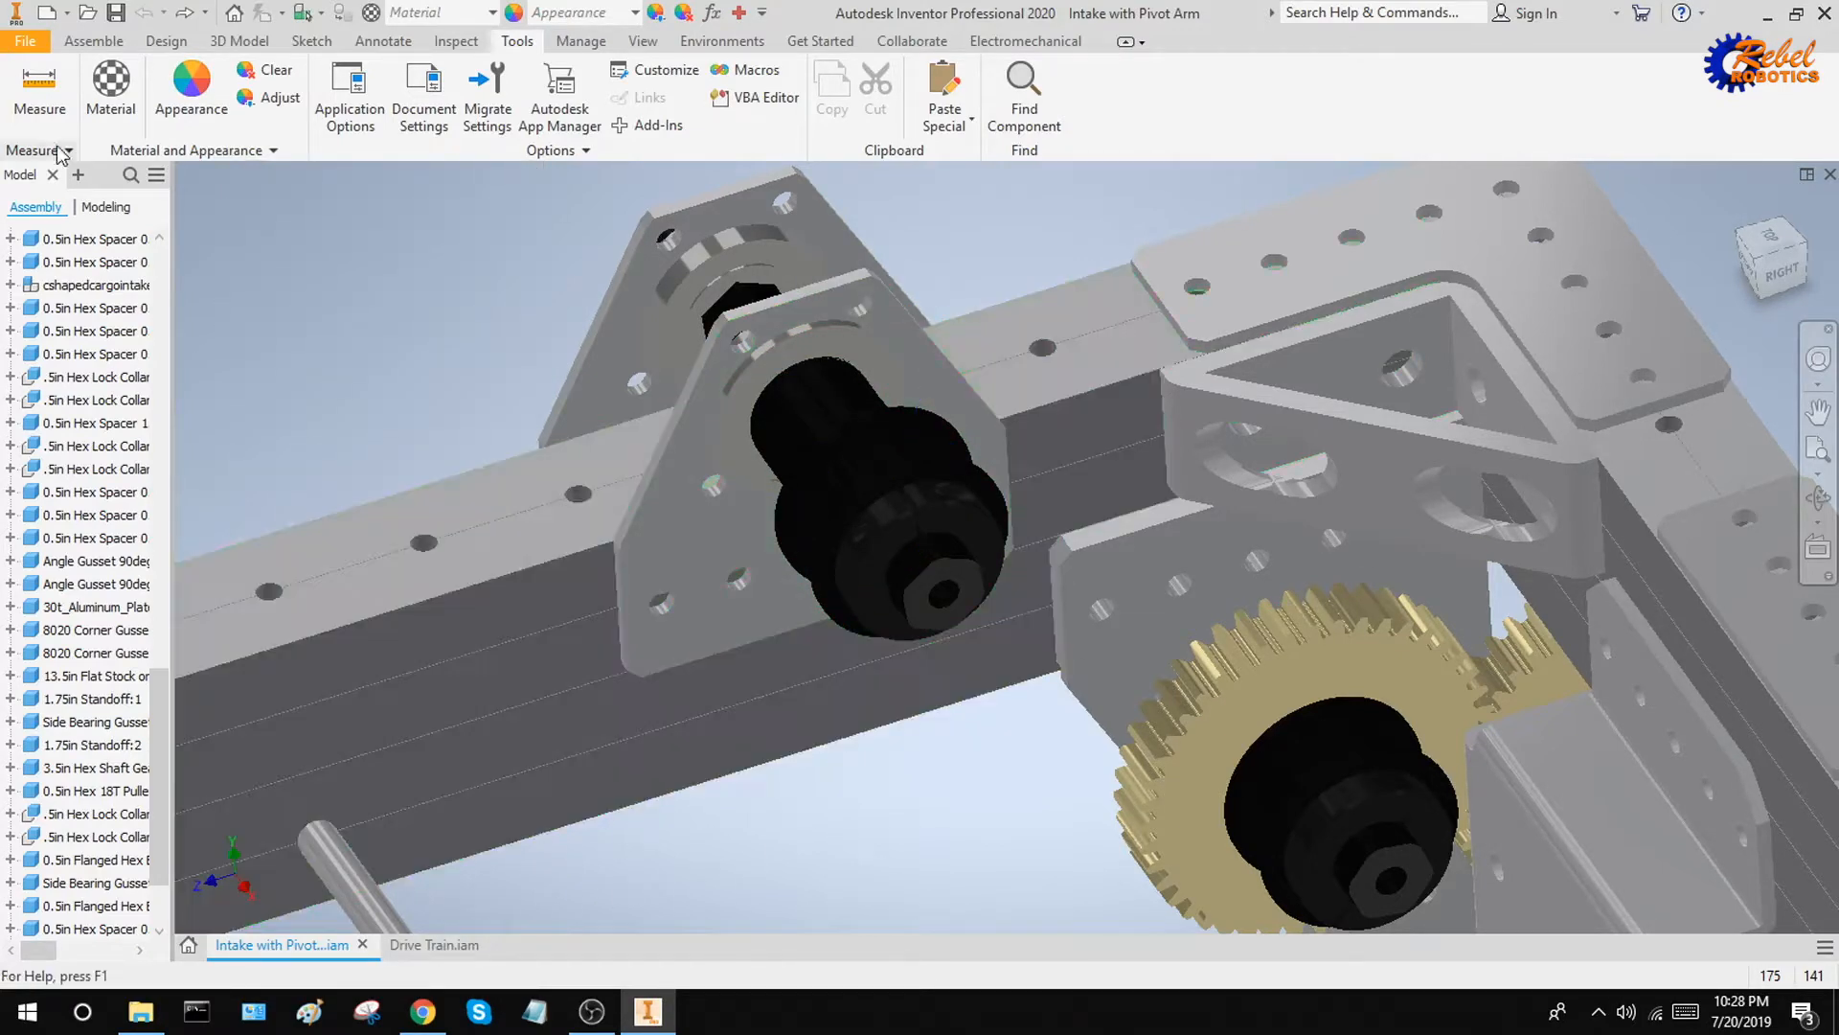
click(25, 40)
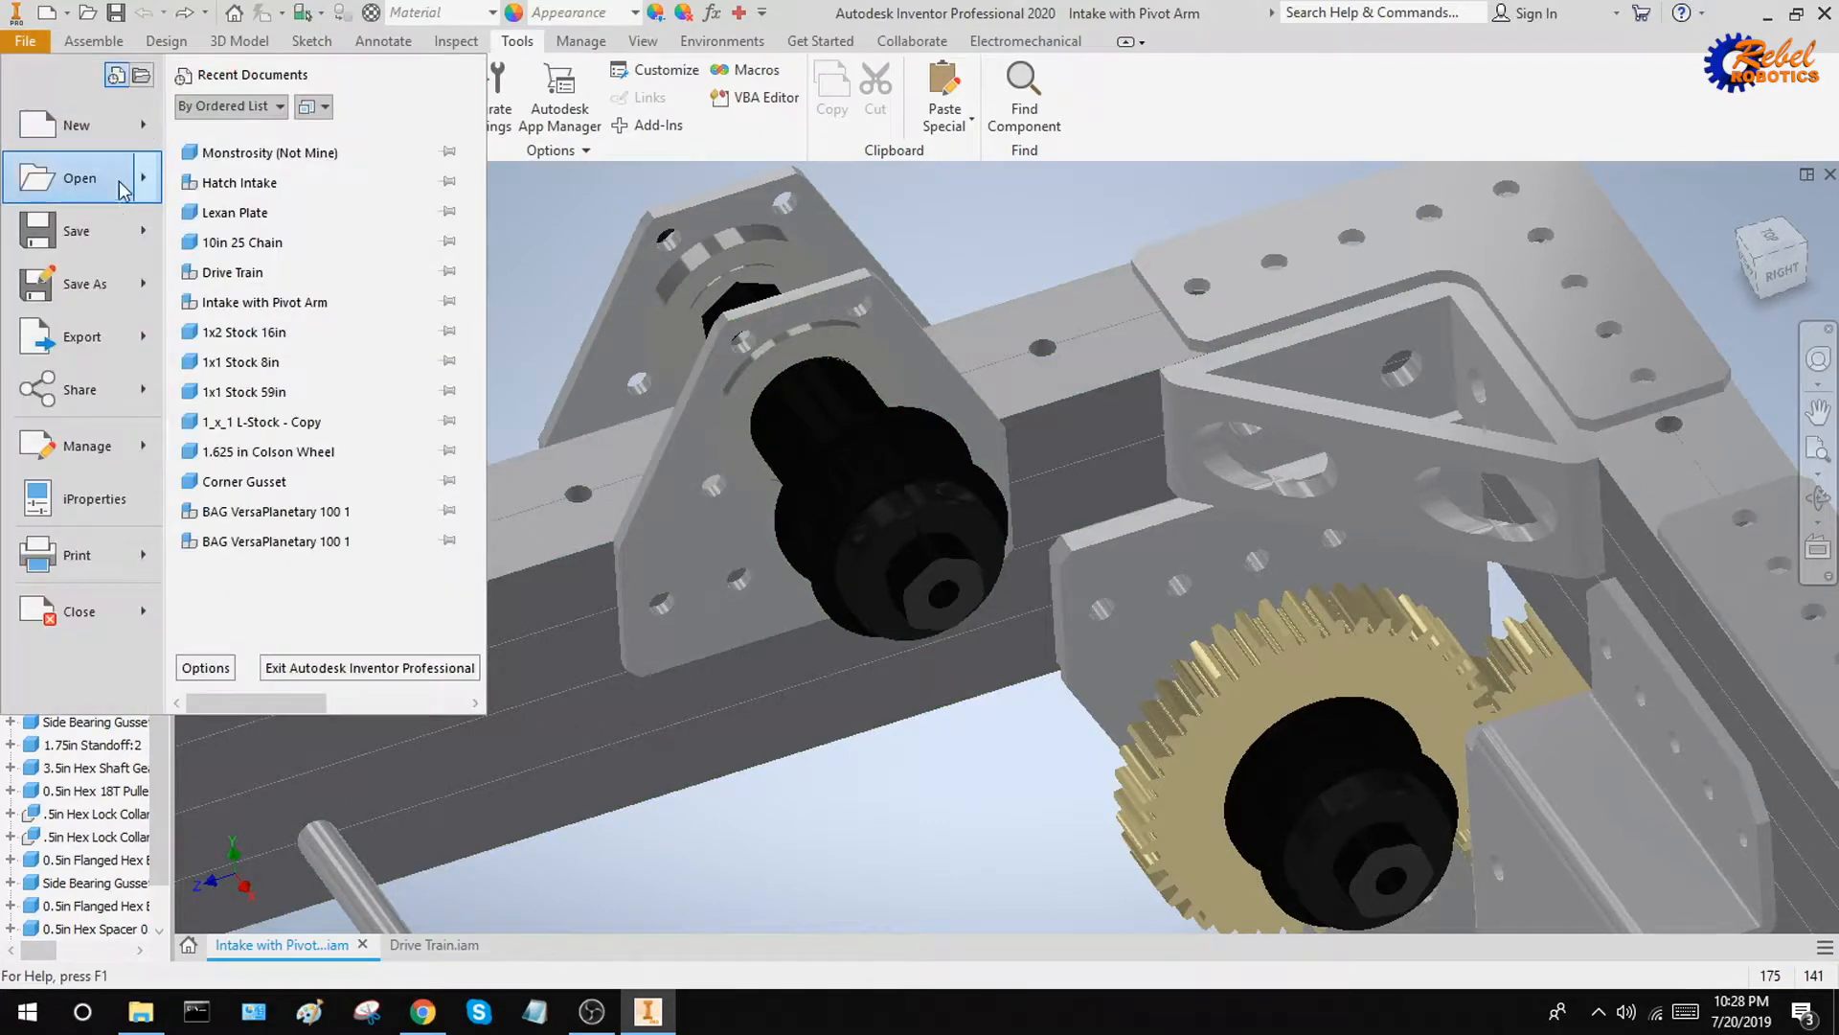
mouse_move(134, 124)
click(275, 324)
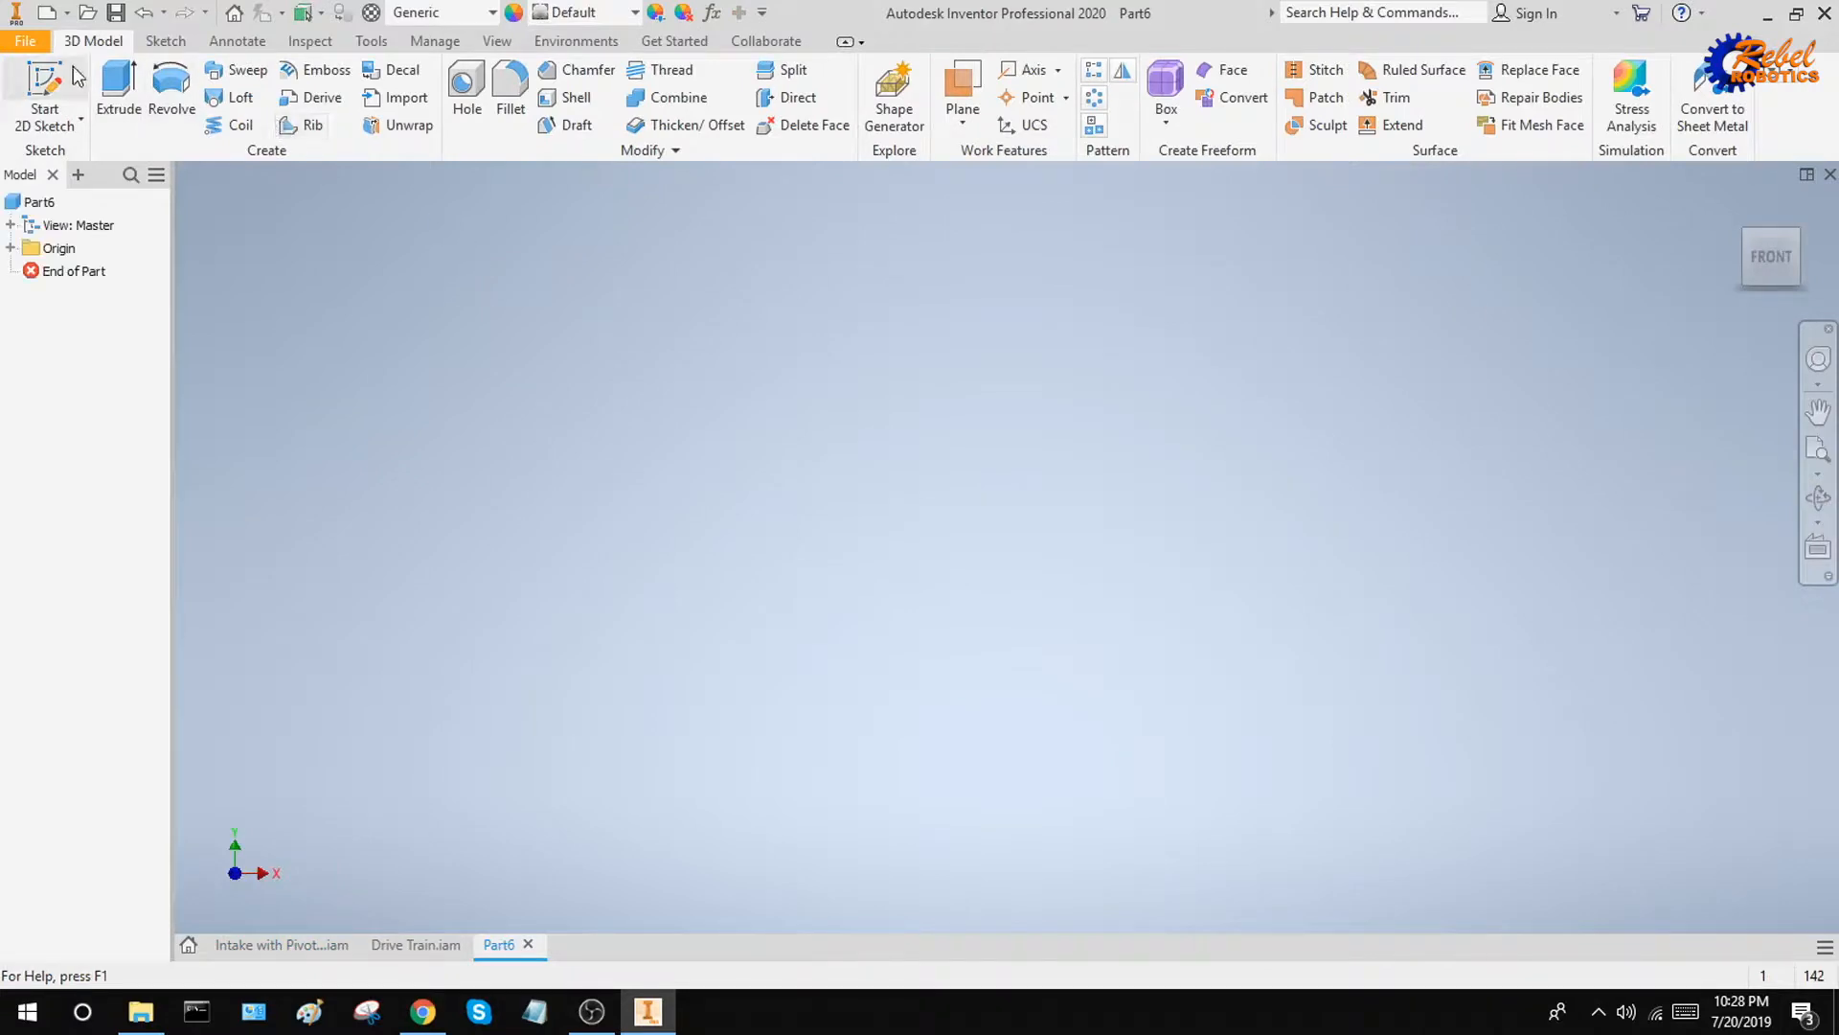
Start a sketch on the YZ plane and draw a 180° centre-point arc at the origin with radius 1.083/2 in
click(77, 76)
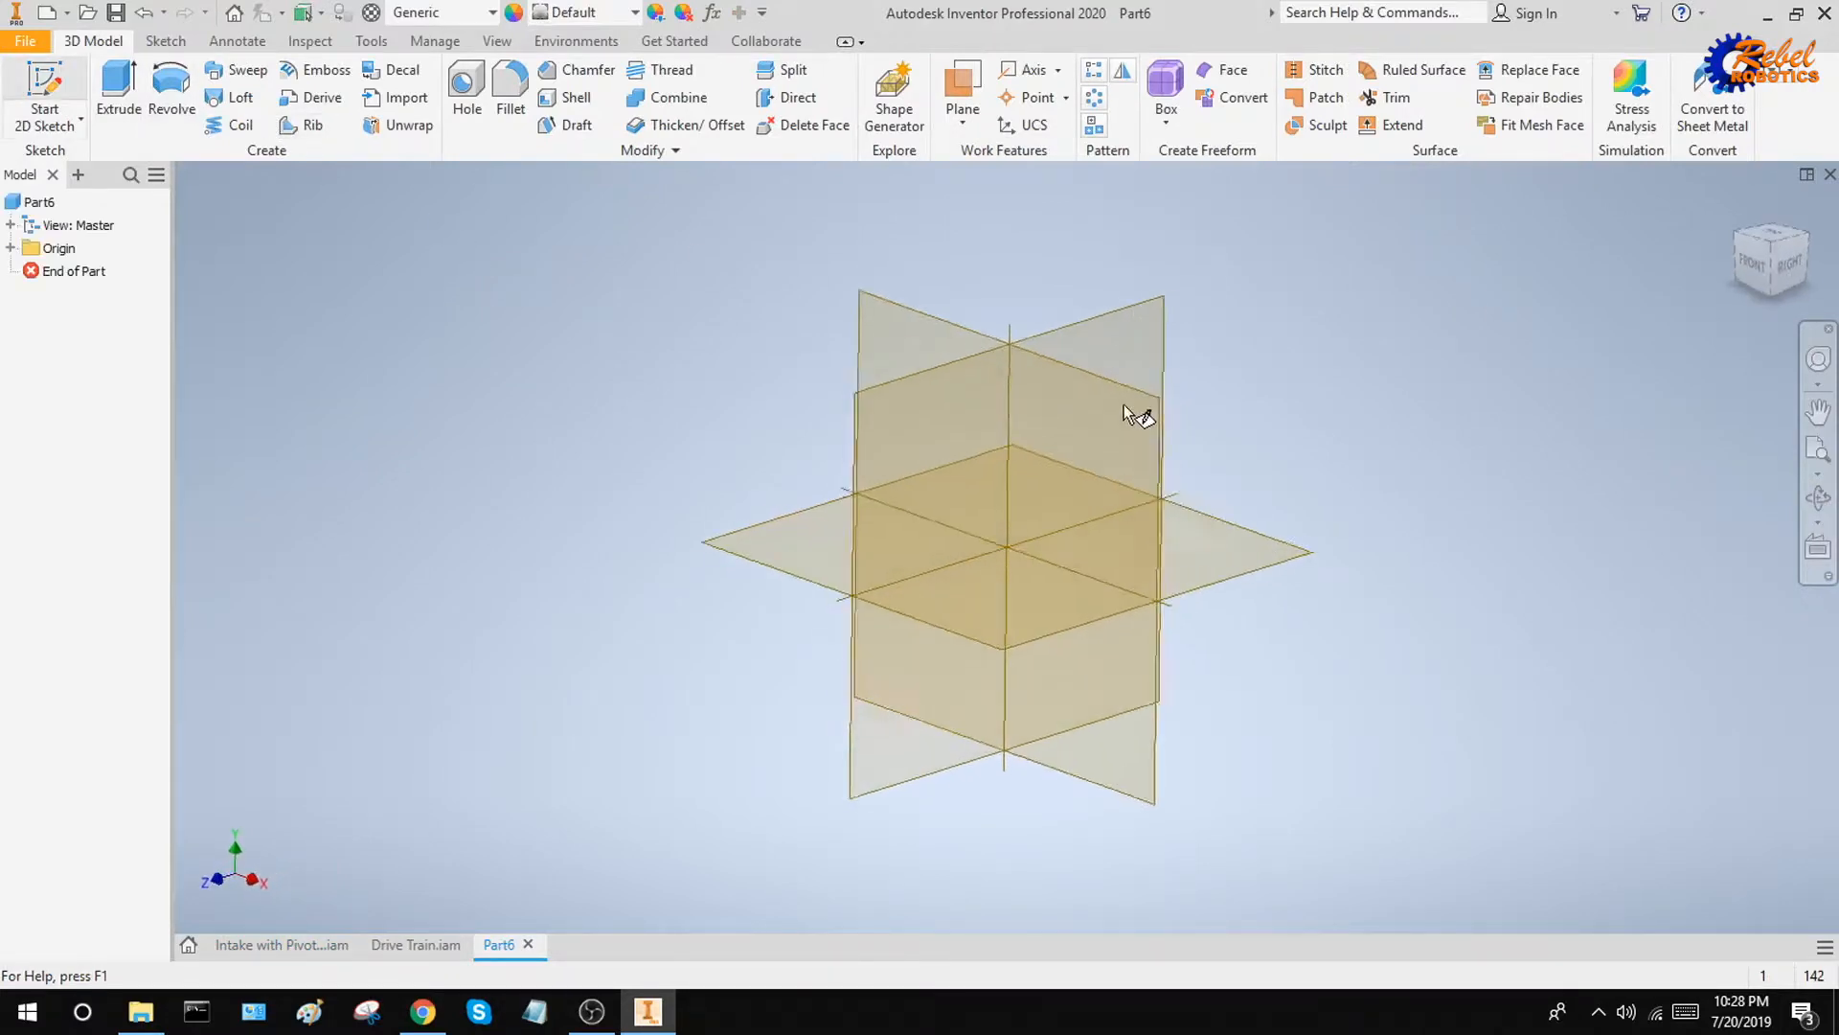
click(1166, 341)
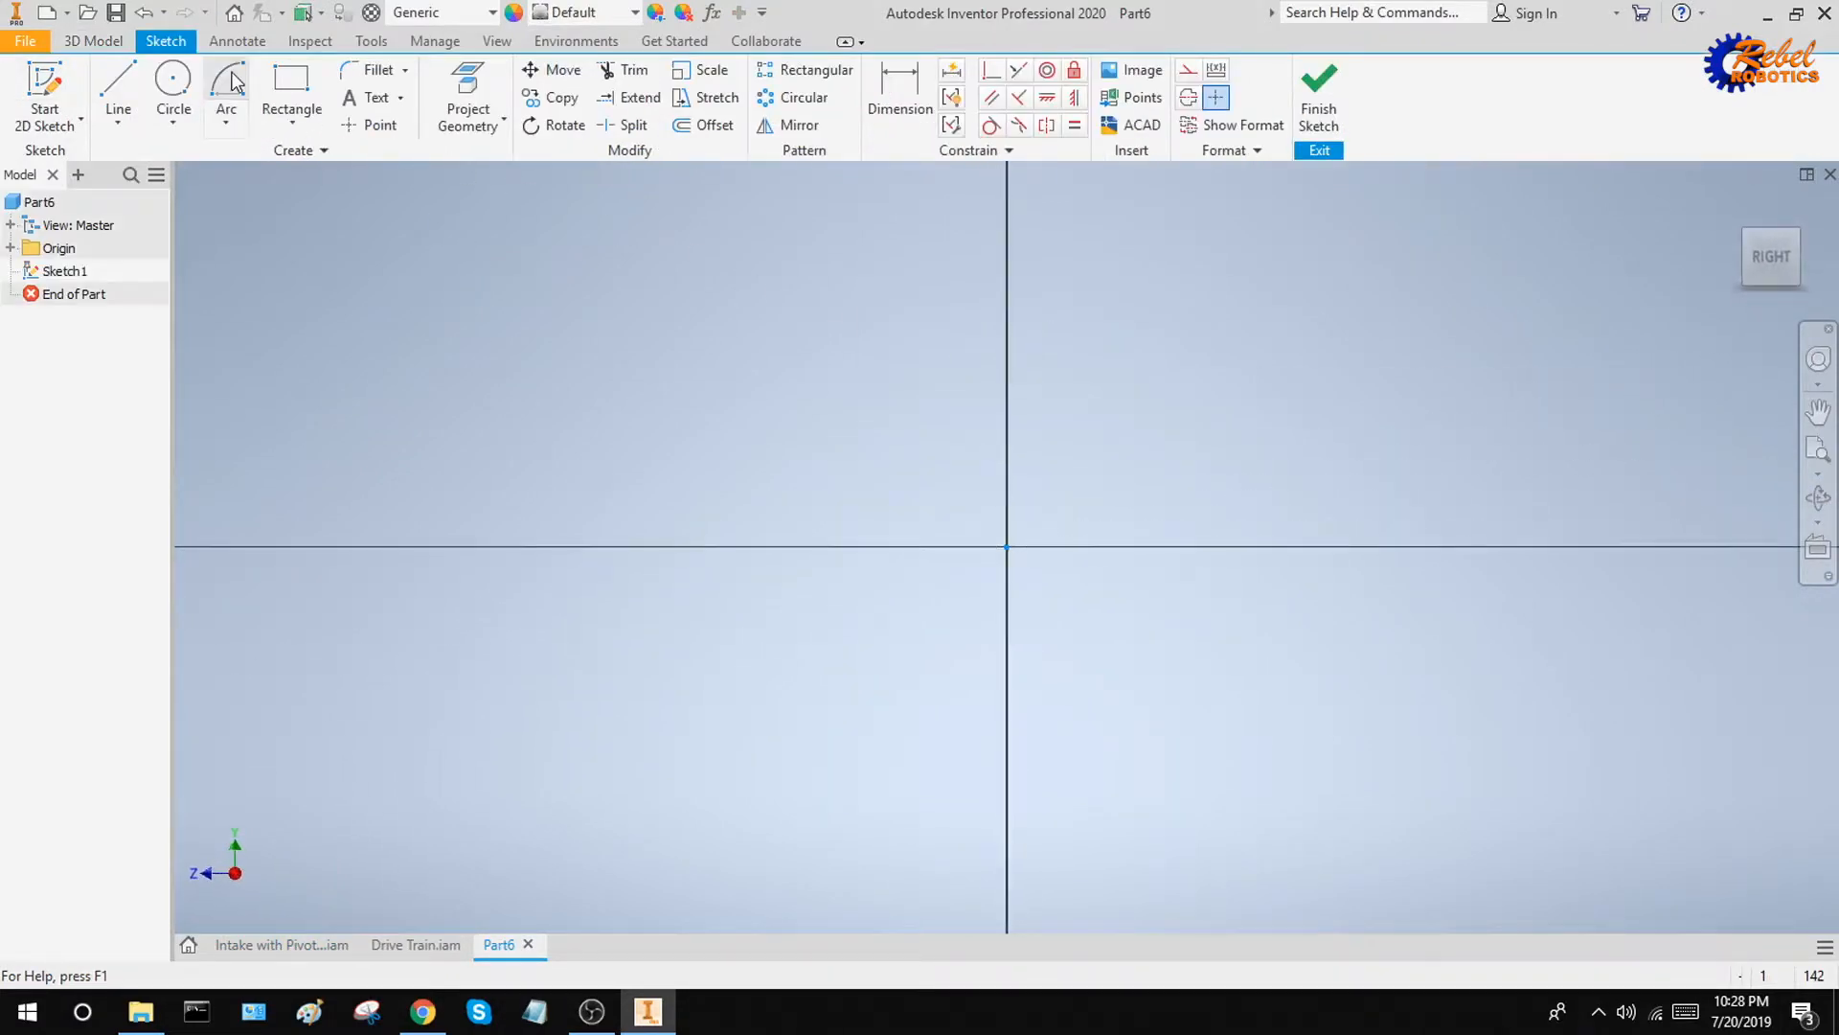
click(226, 88)
click(240, 273)
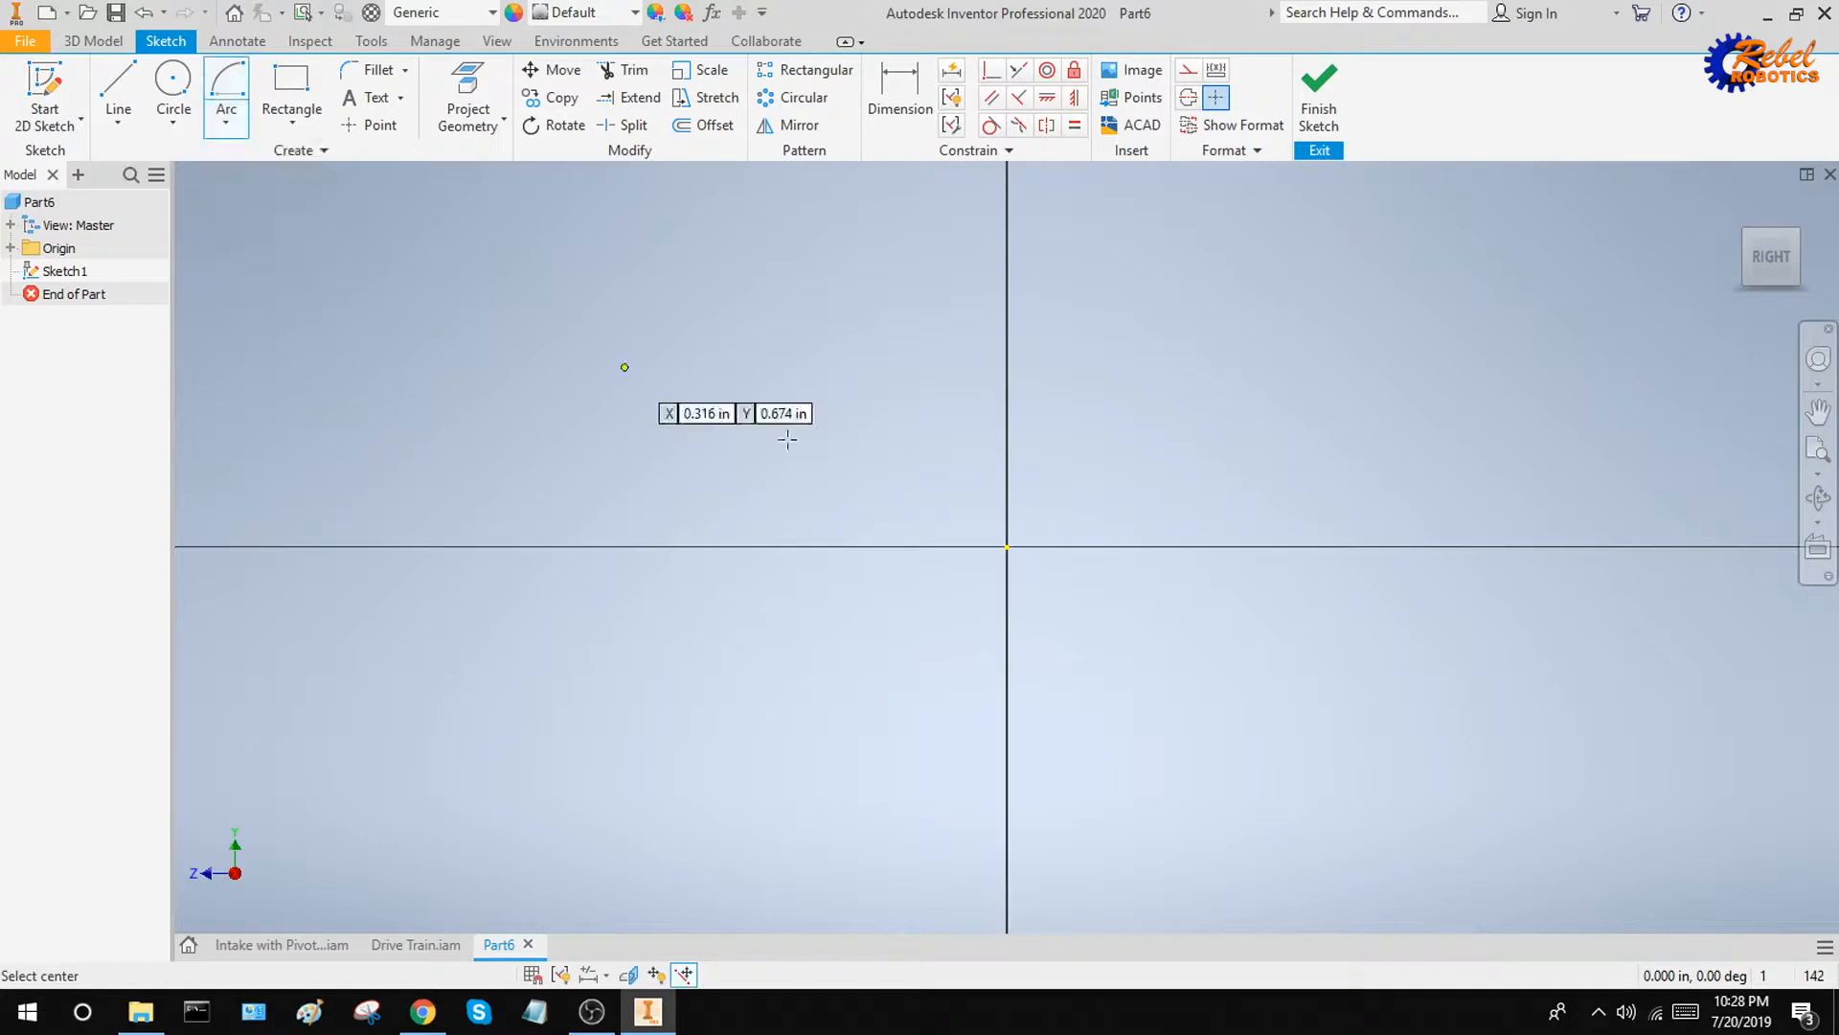
click(1008, 547)
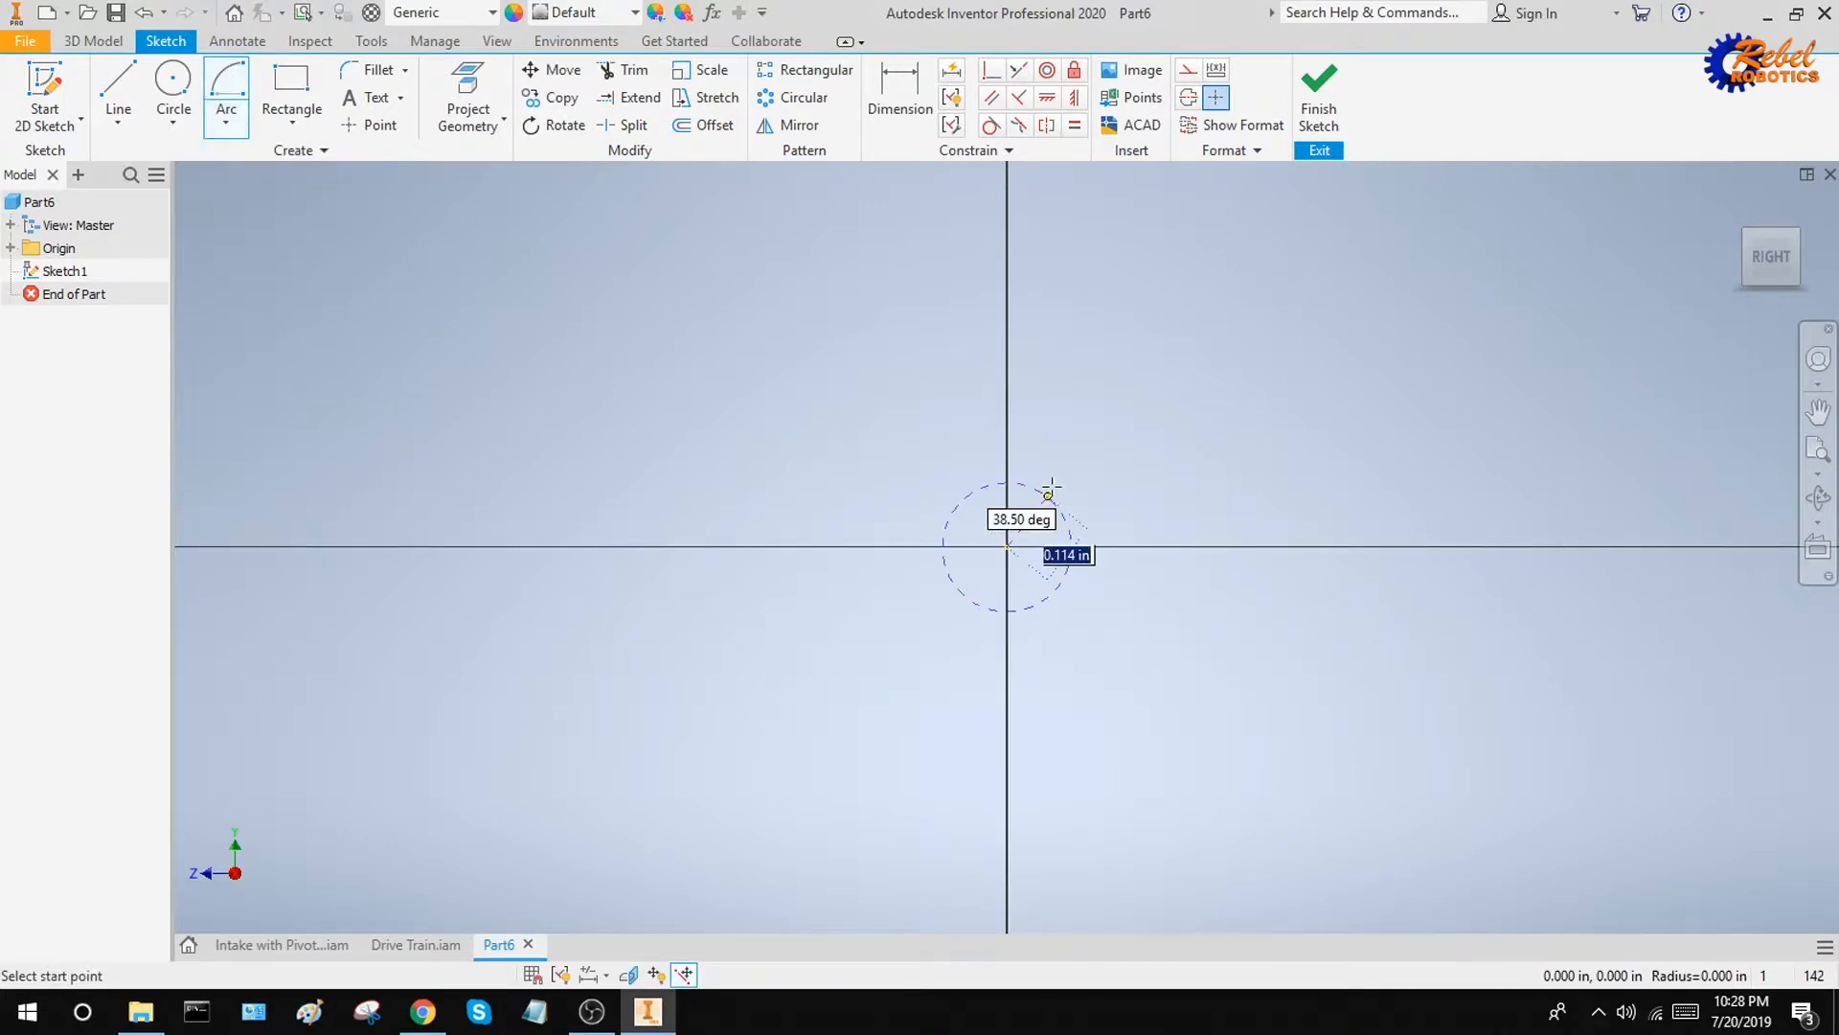
text(1.083)
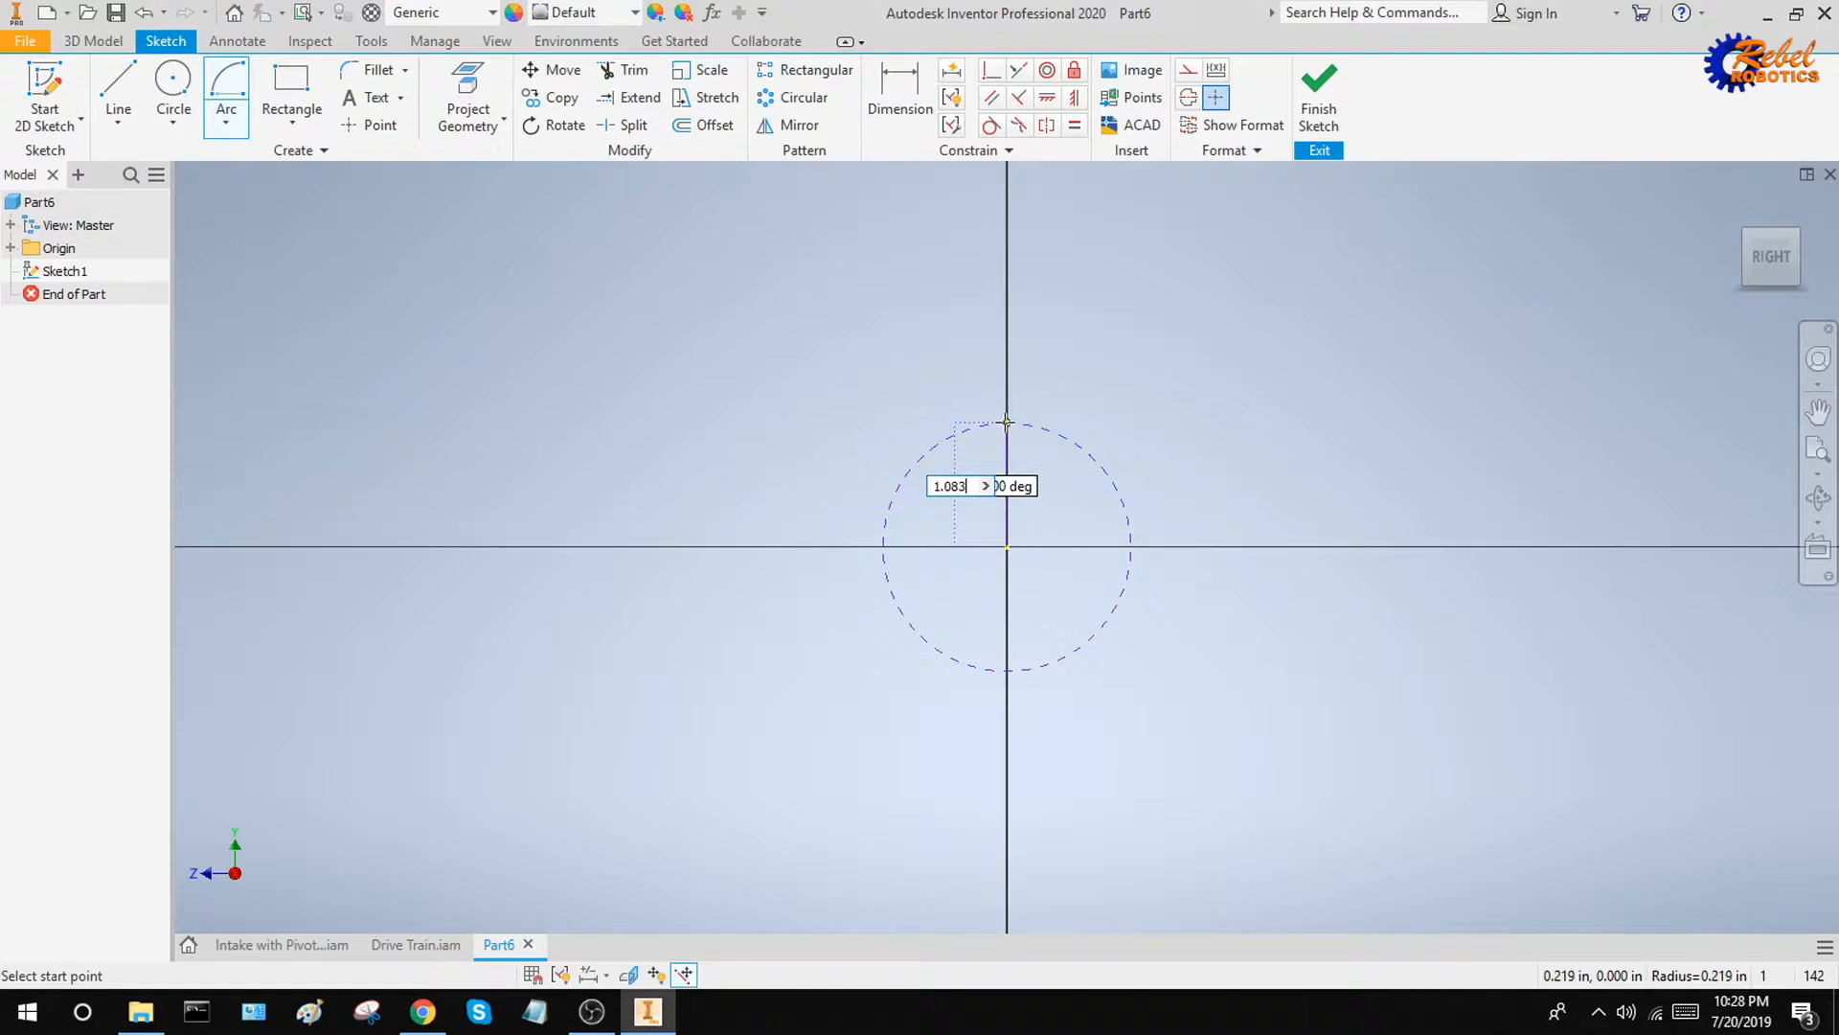
text(/2)
key(Return)
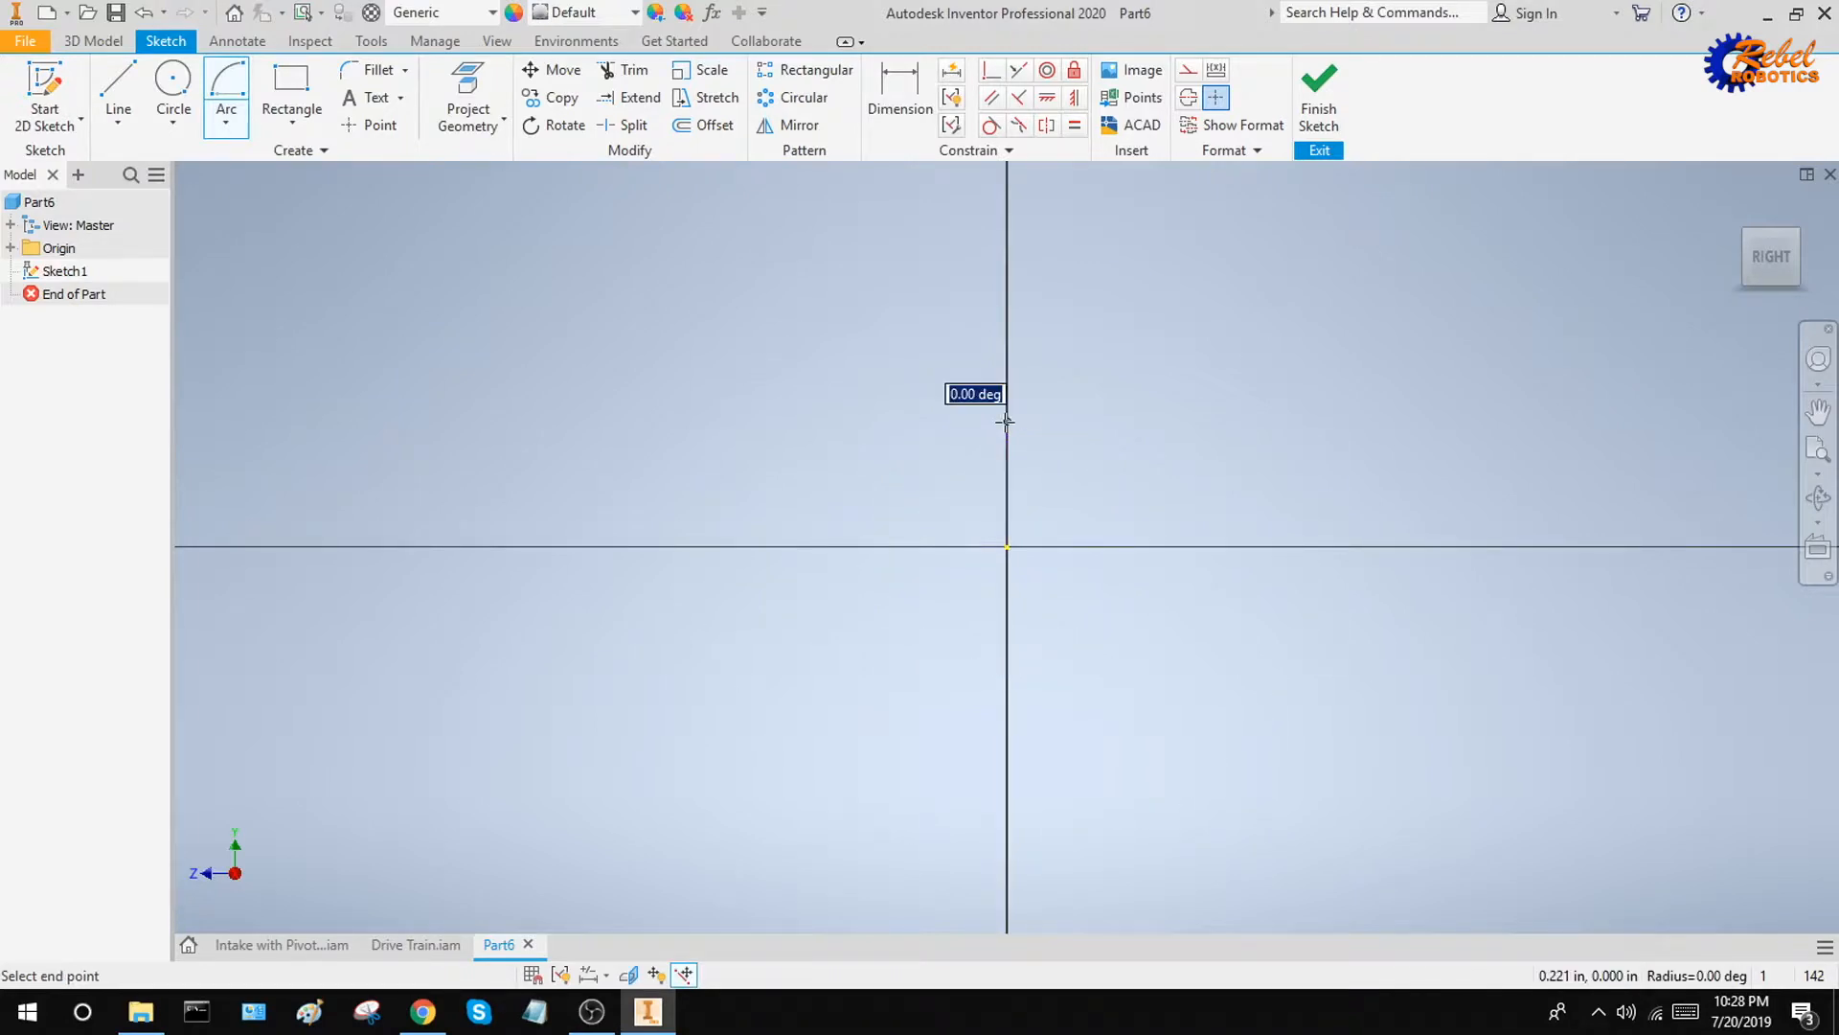
click(1009, 774)
Draw an opposite-facing centre-point arc centred on the horizontal axis, with radius 0.542 in, start angle 0° and sweep 180°
middle_drag(1332, 603, 974, 668)
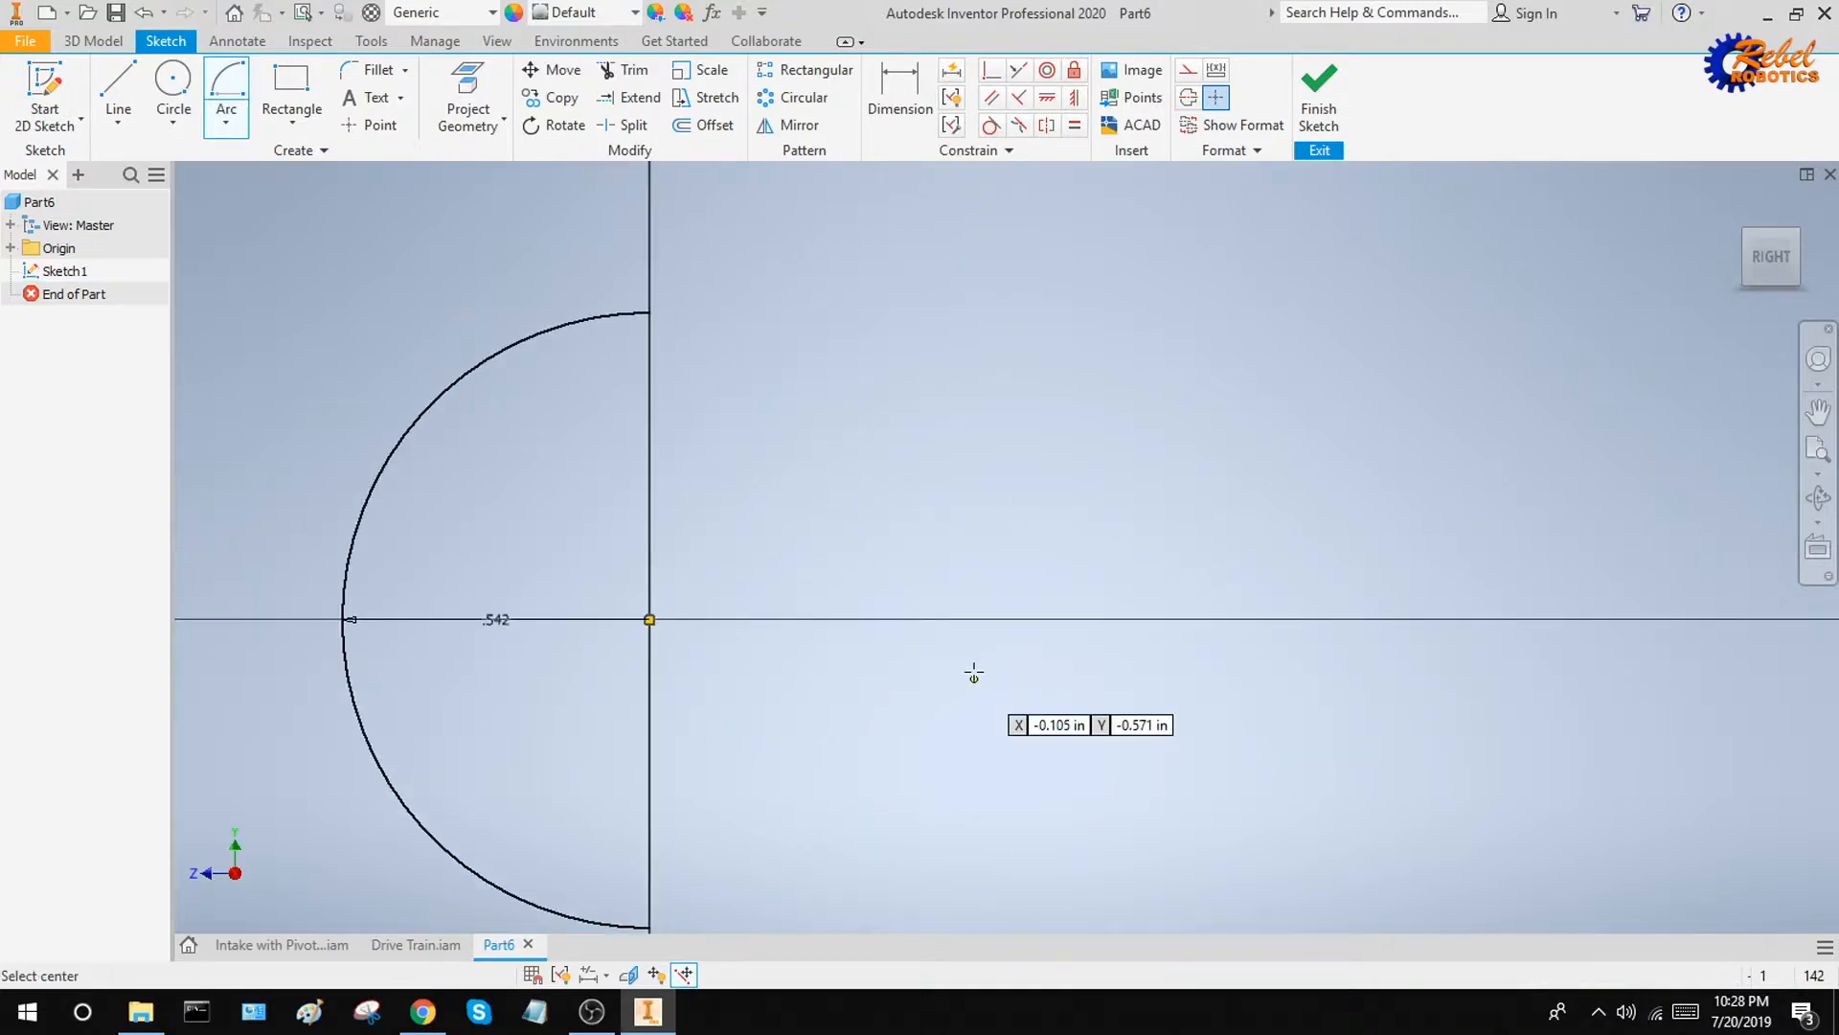
click(994, 620)
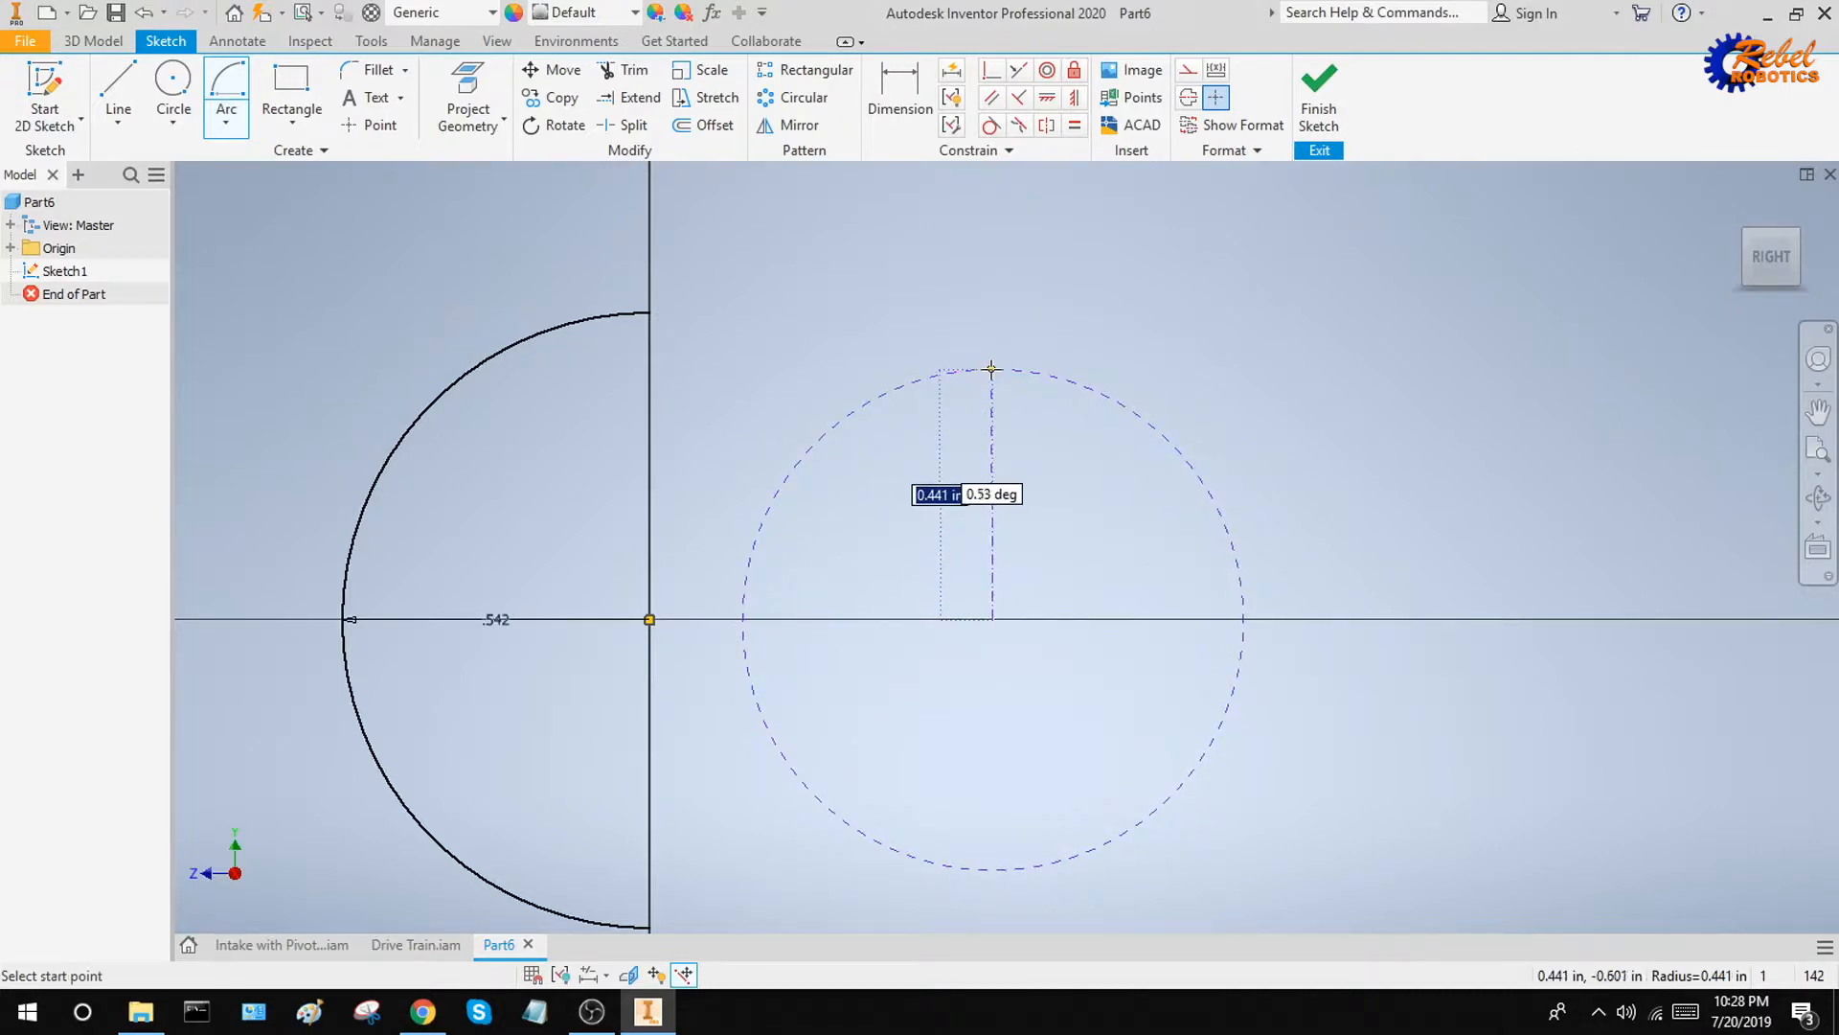
key(Tab)
text(0)
key(Tab)
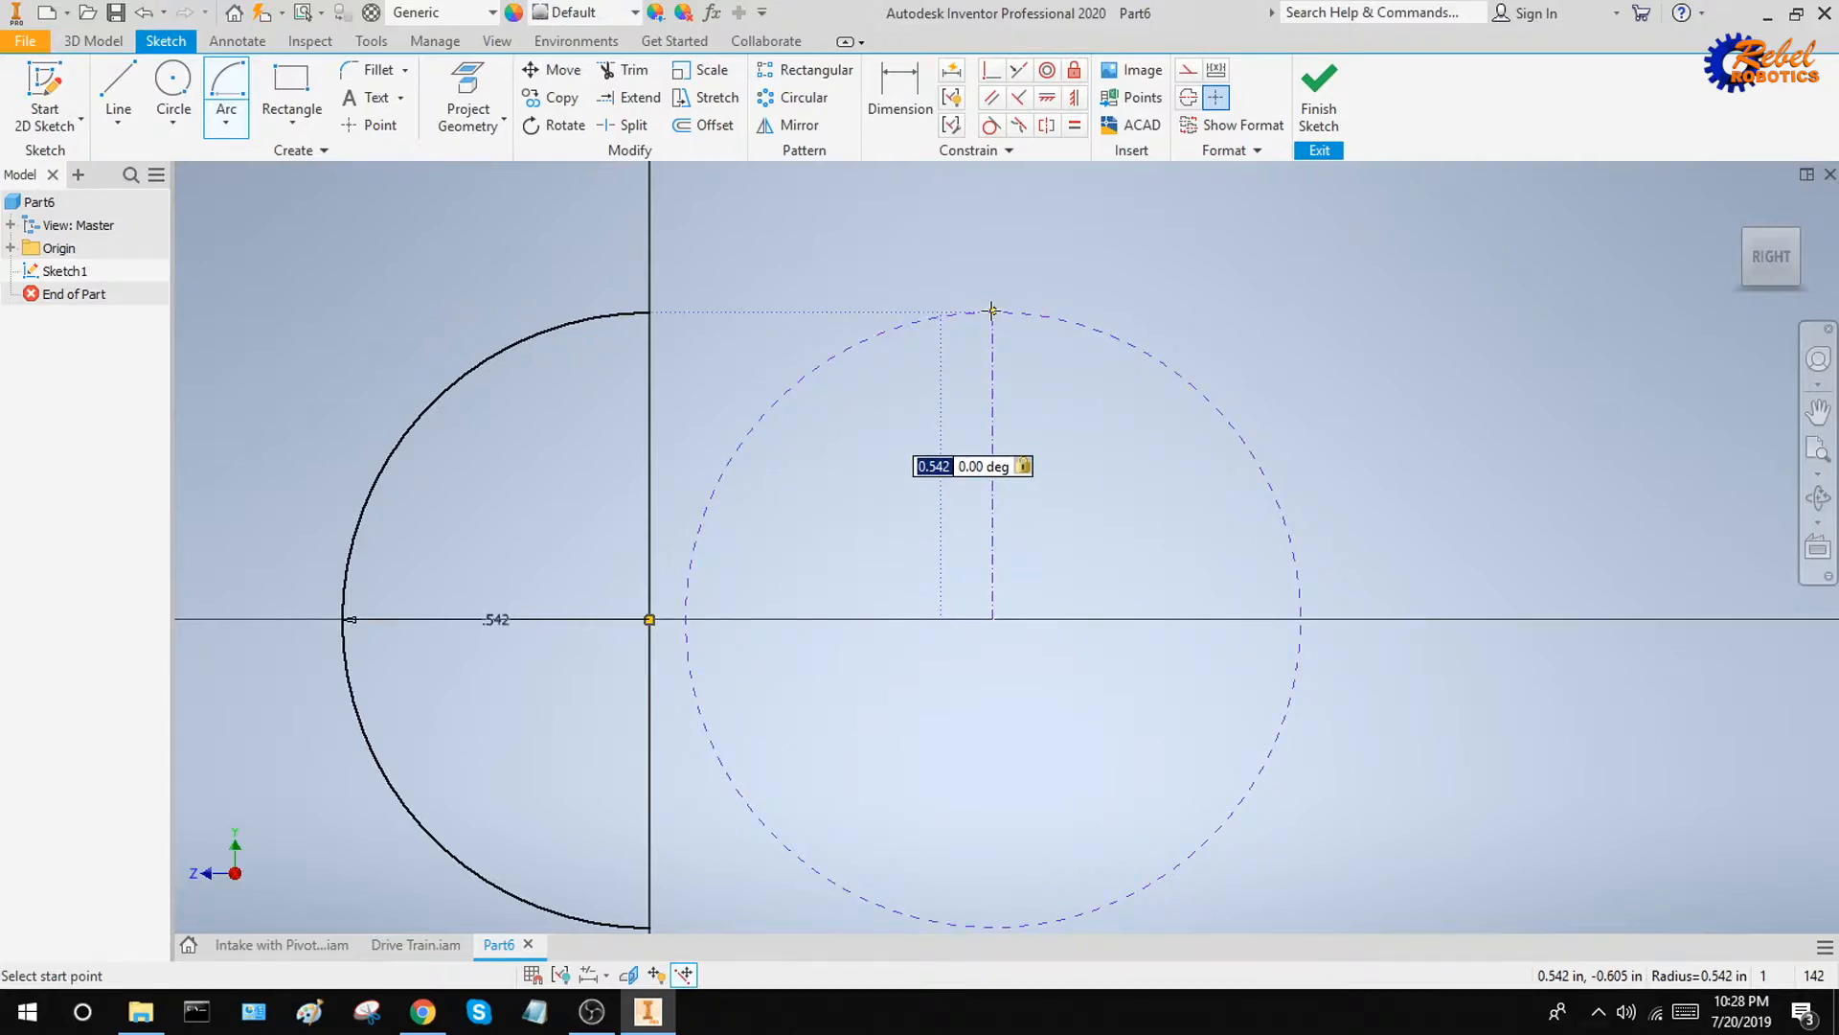
click(992, 309)
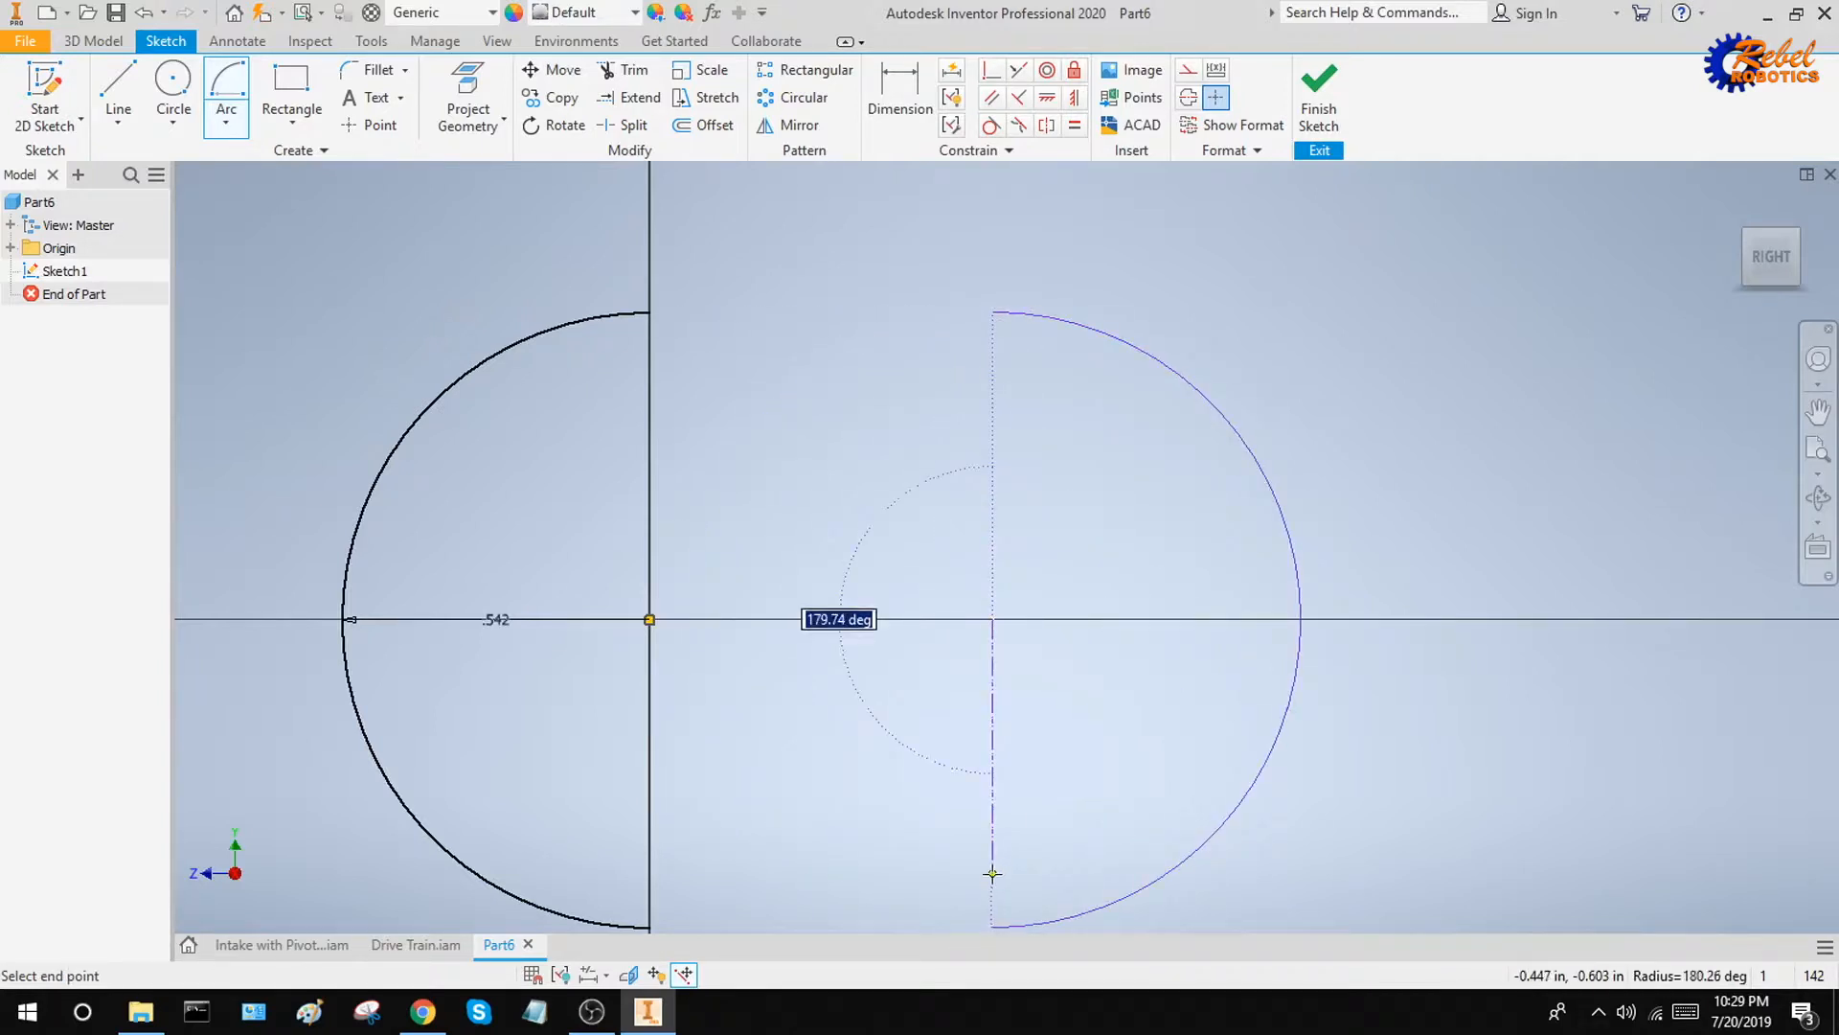
text(180)
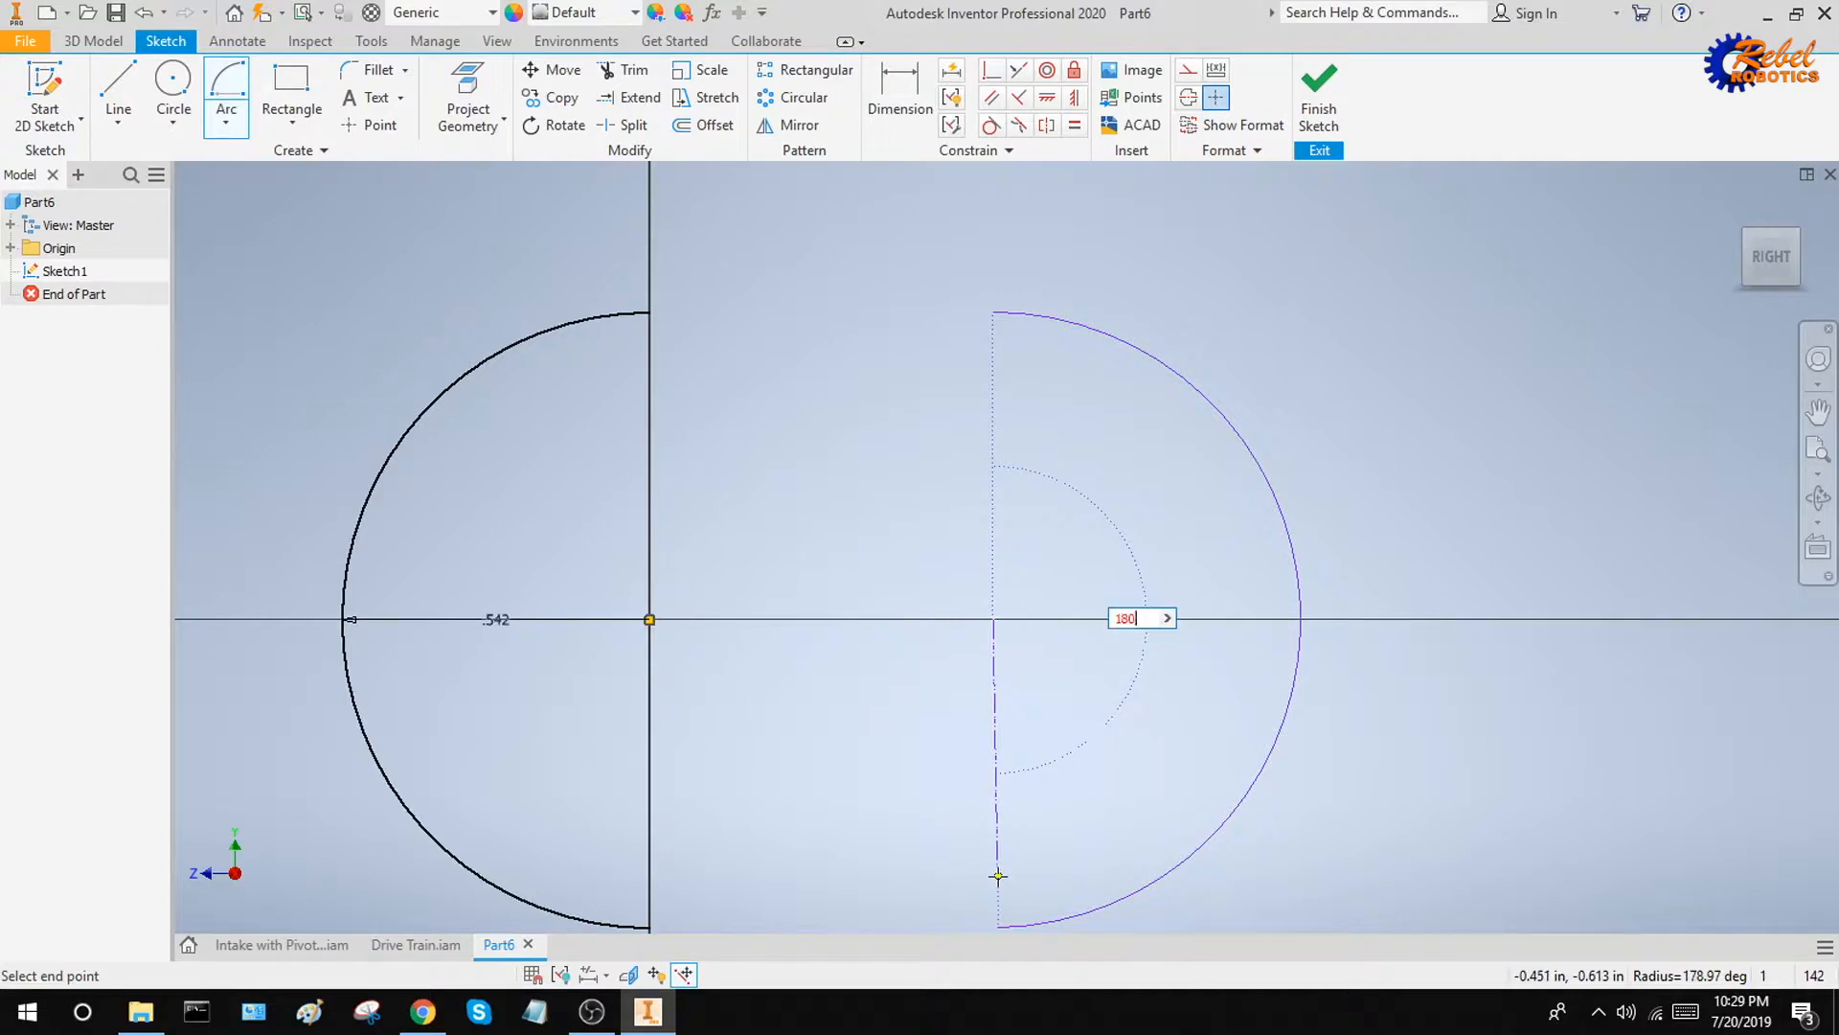
key(Return)
Dimension the distance between the two arc centres as 4.253 in and move the dimension closer to the arcs
scroll(1136, 510, down, 3)
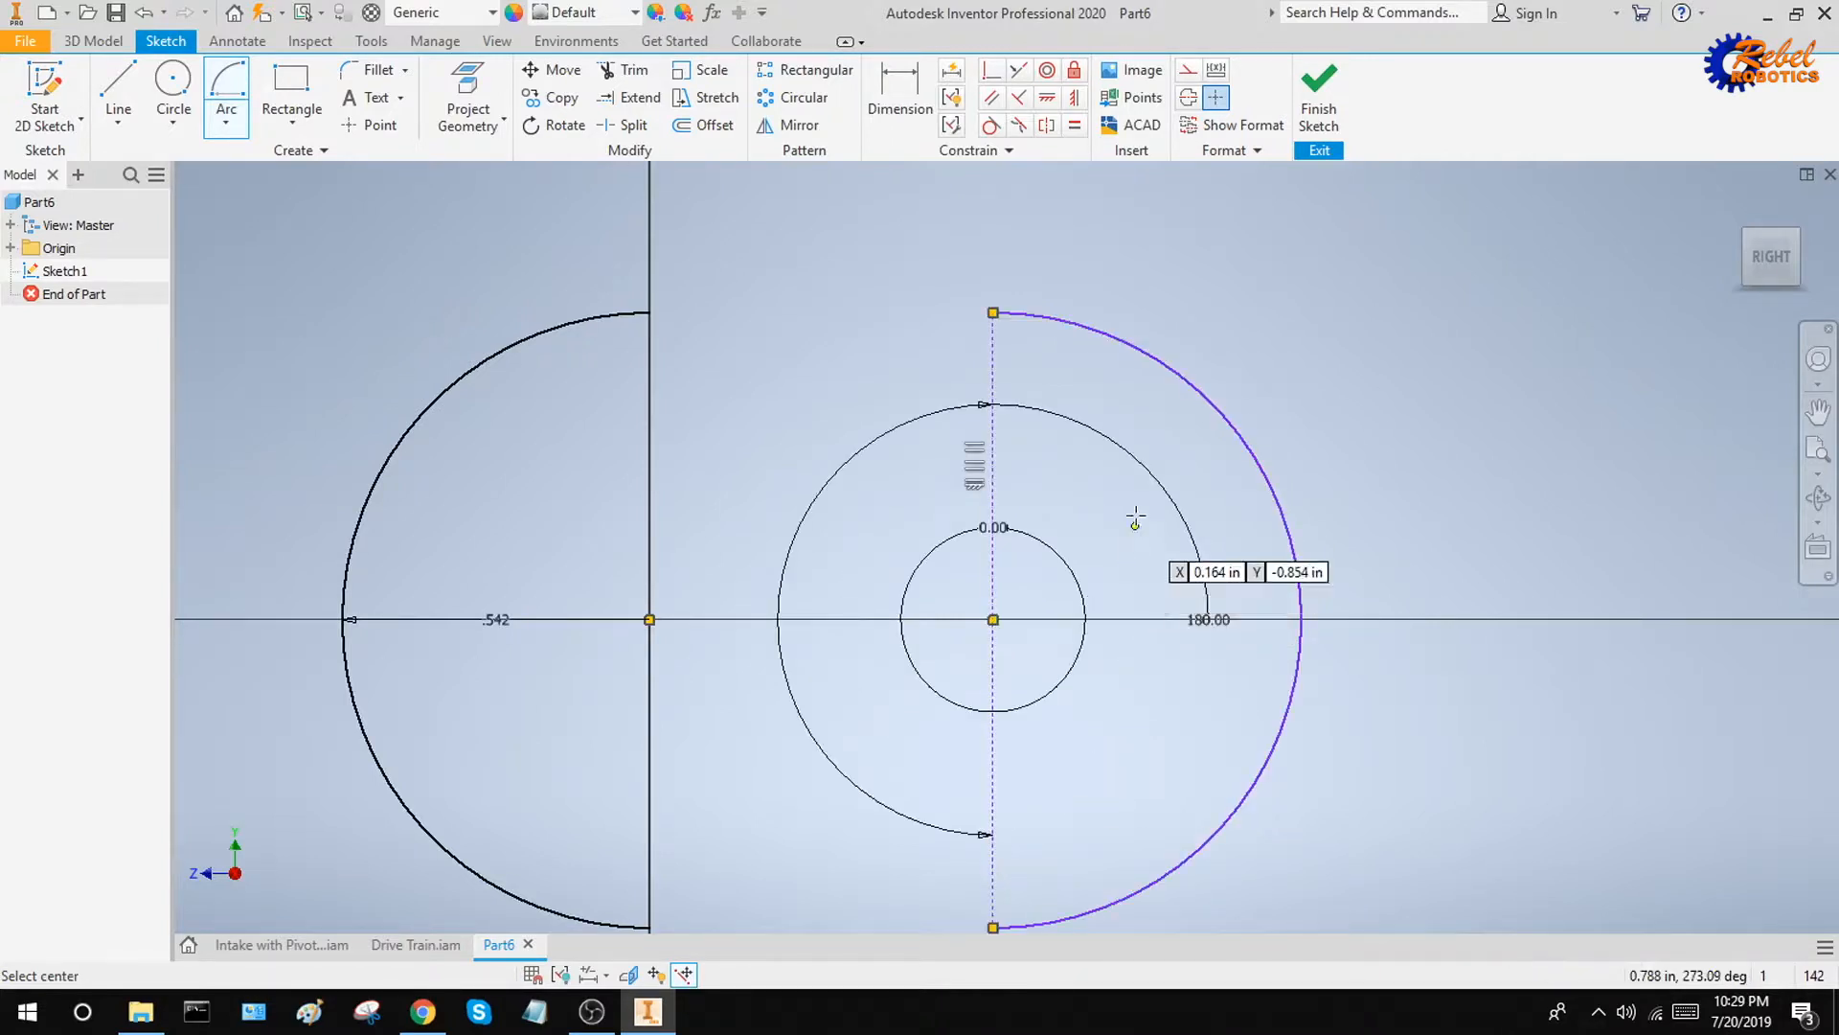
click(900, 96)
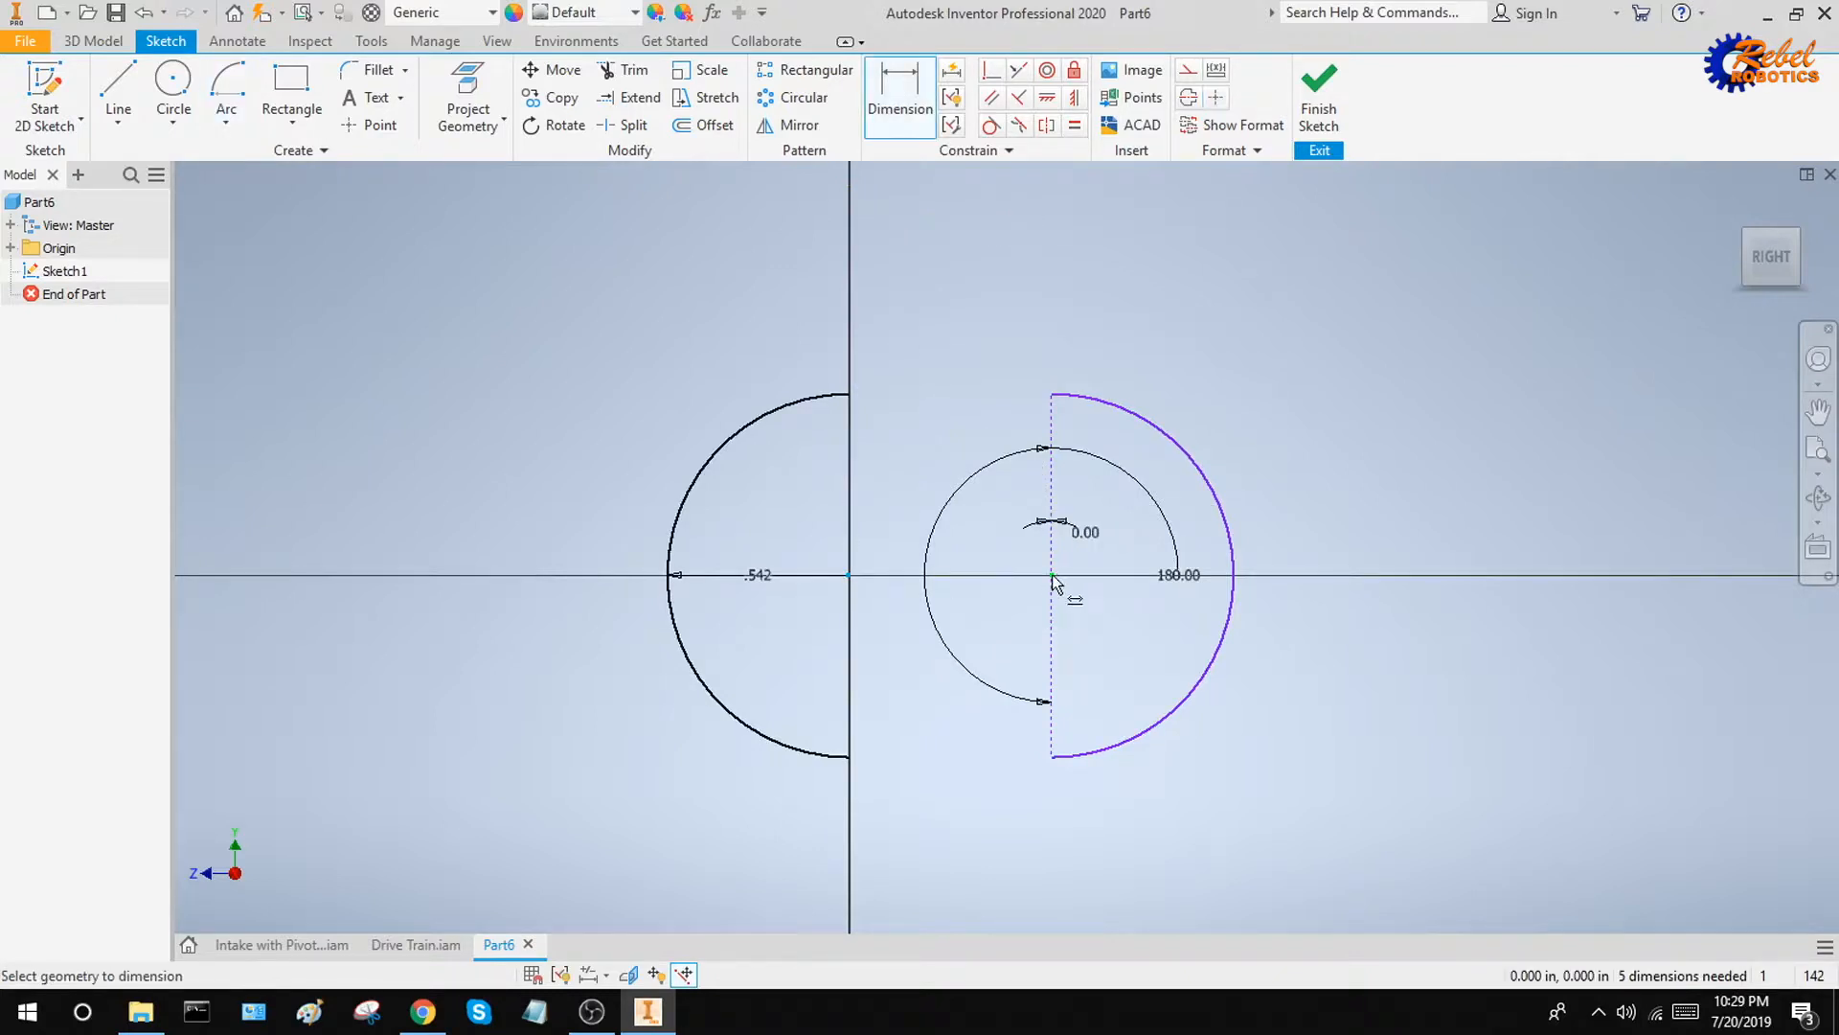
click(1051, 661)
click(998, 860)
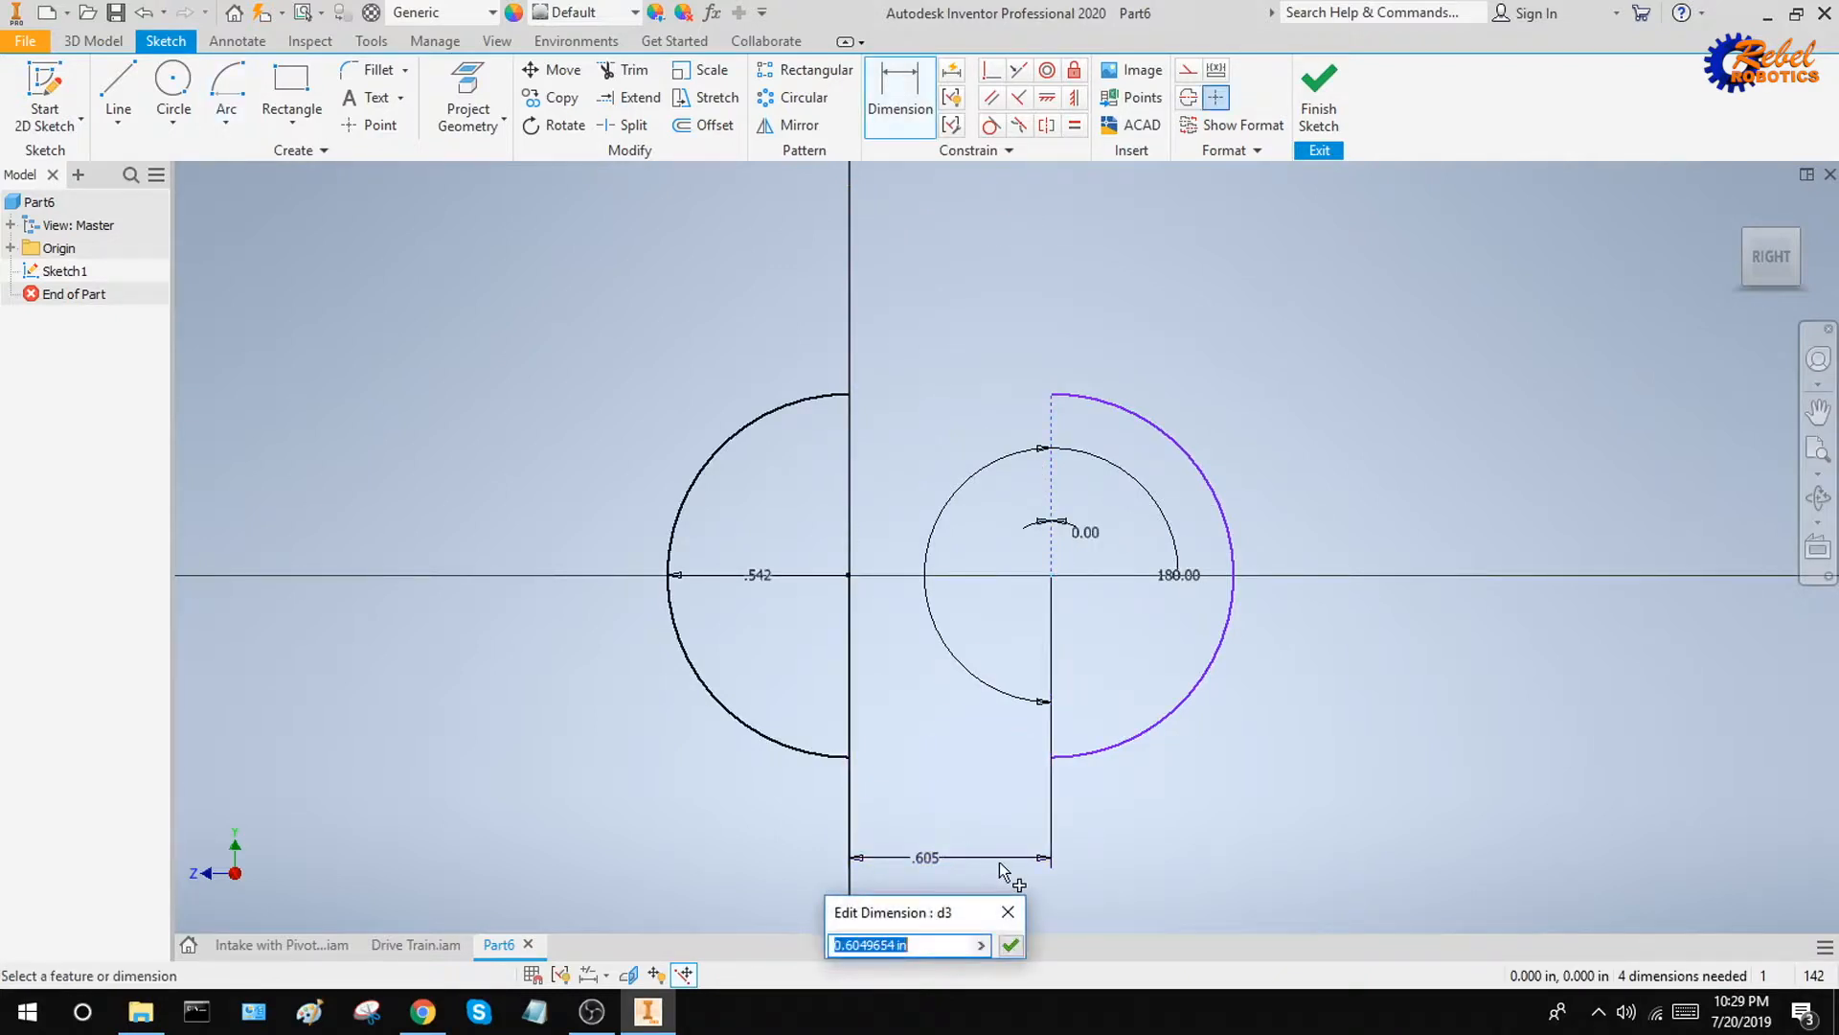
text(4.253)
key(Return)
scroll(999, 862, up, 5)
middle_drag(1017, 841, 797, 431)
scroll(767, 361, up, 4)
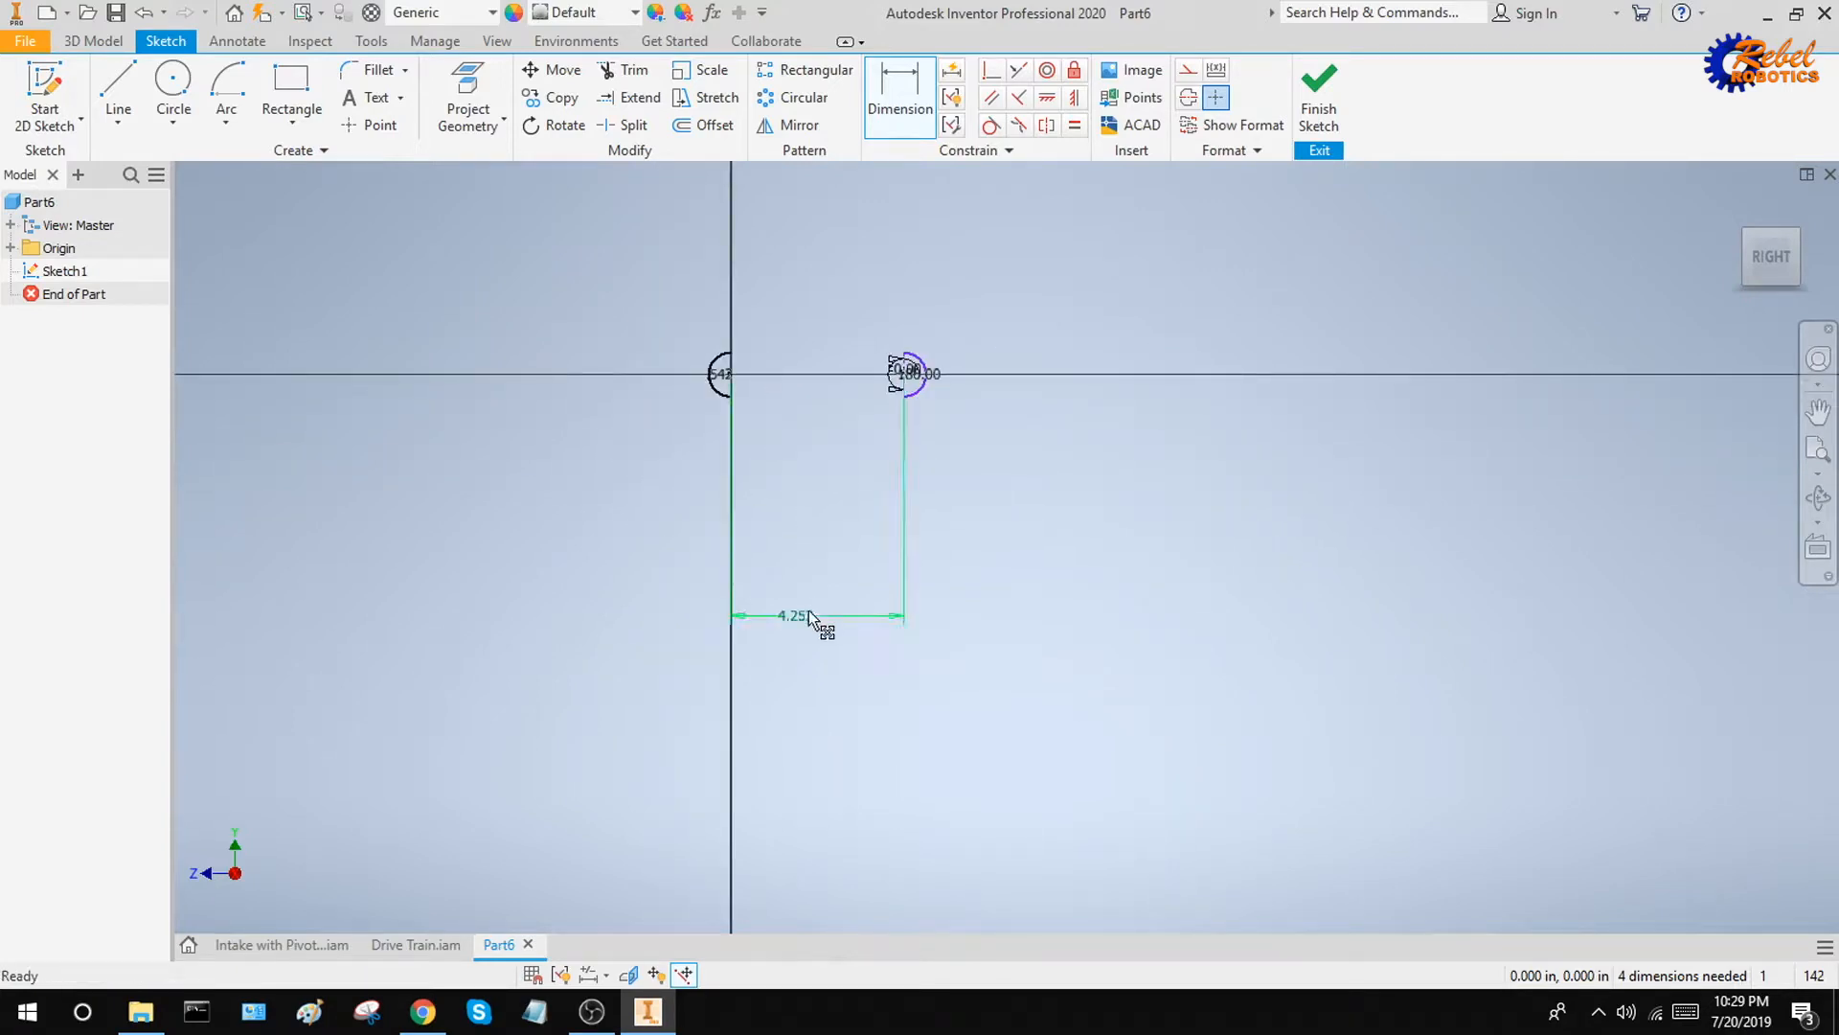
mouse_move(809, 614)
mouse_down()
mouse_move(842, 451)
mouse_move(816, 438)
mouse_up()
scroll(795, 354, down, 5)
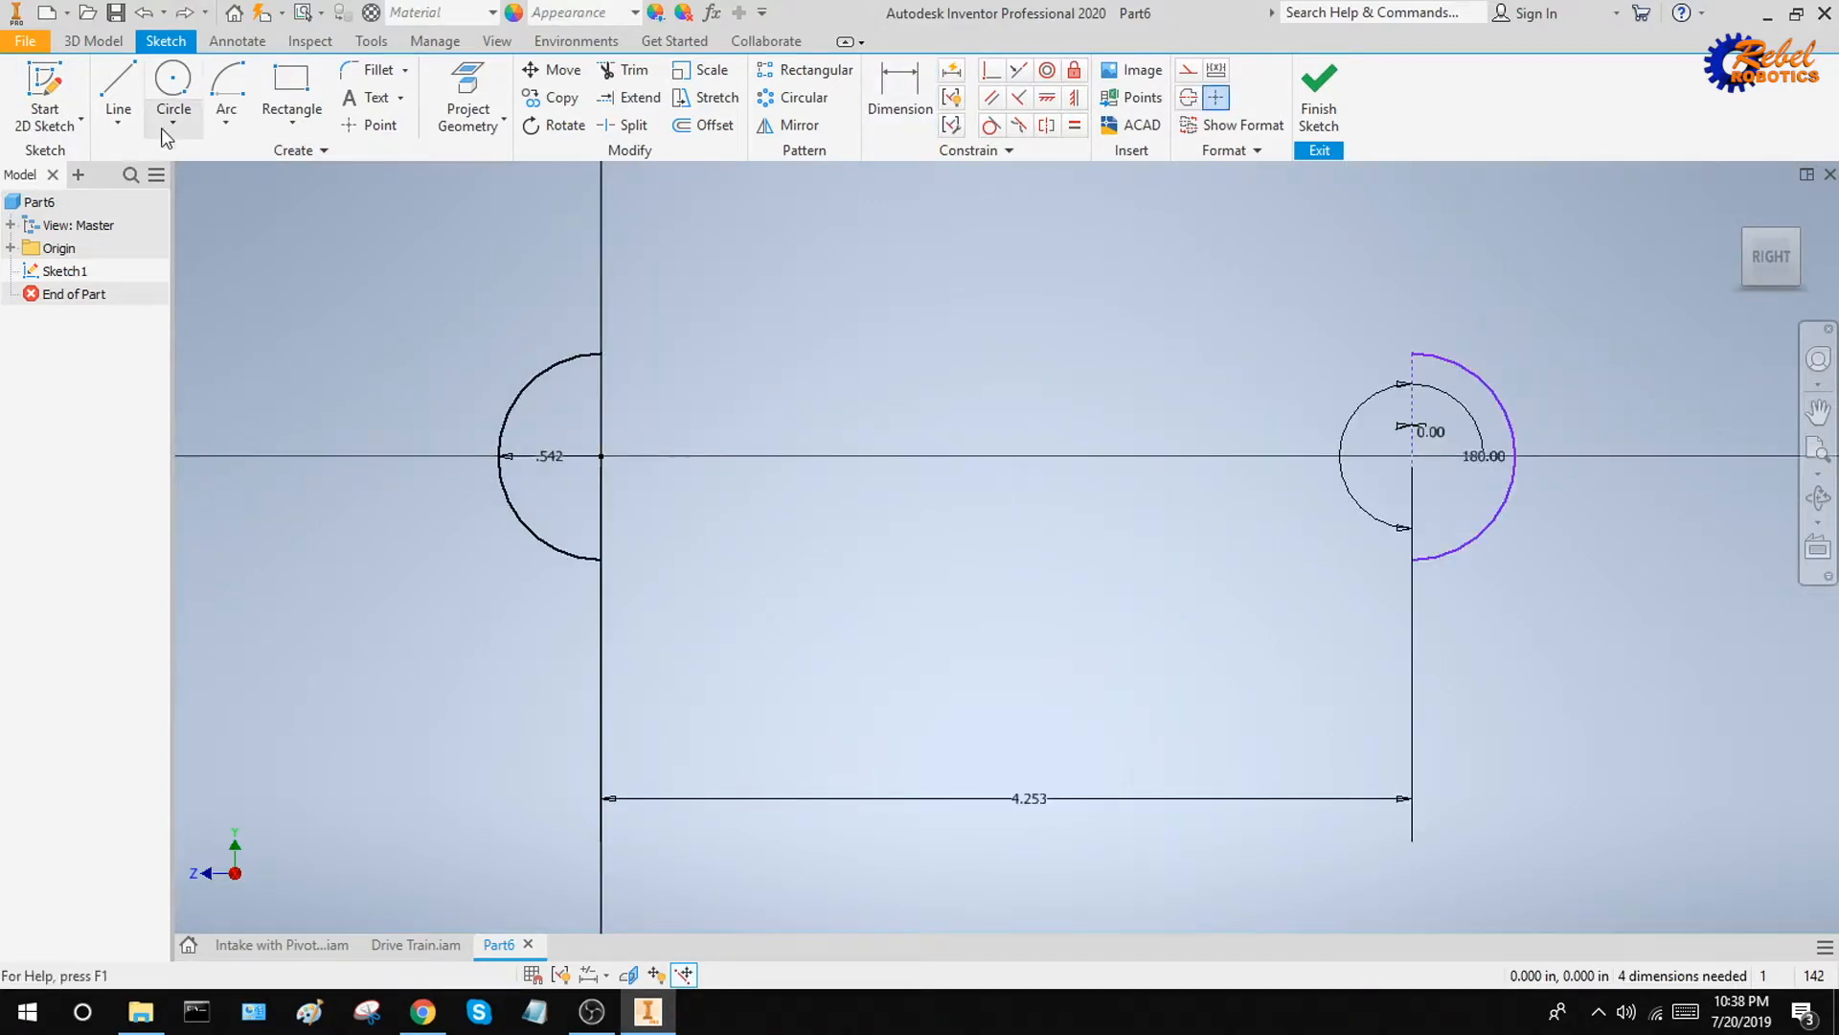
Connect the upper and lower endpoints of the two arcs with horizontal lines to close the inner belt outline
click(118, 86)
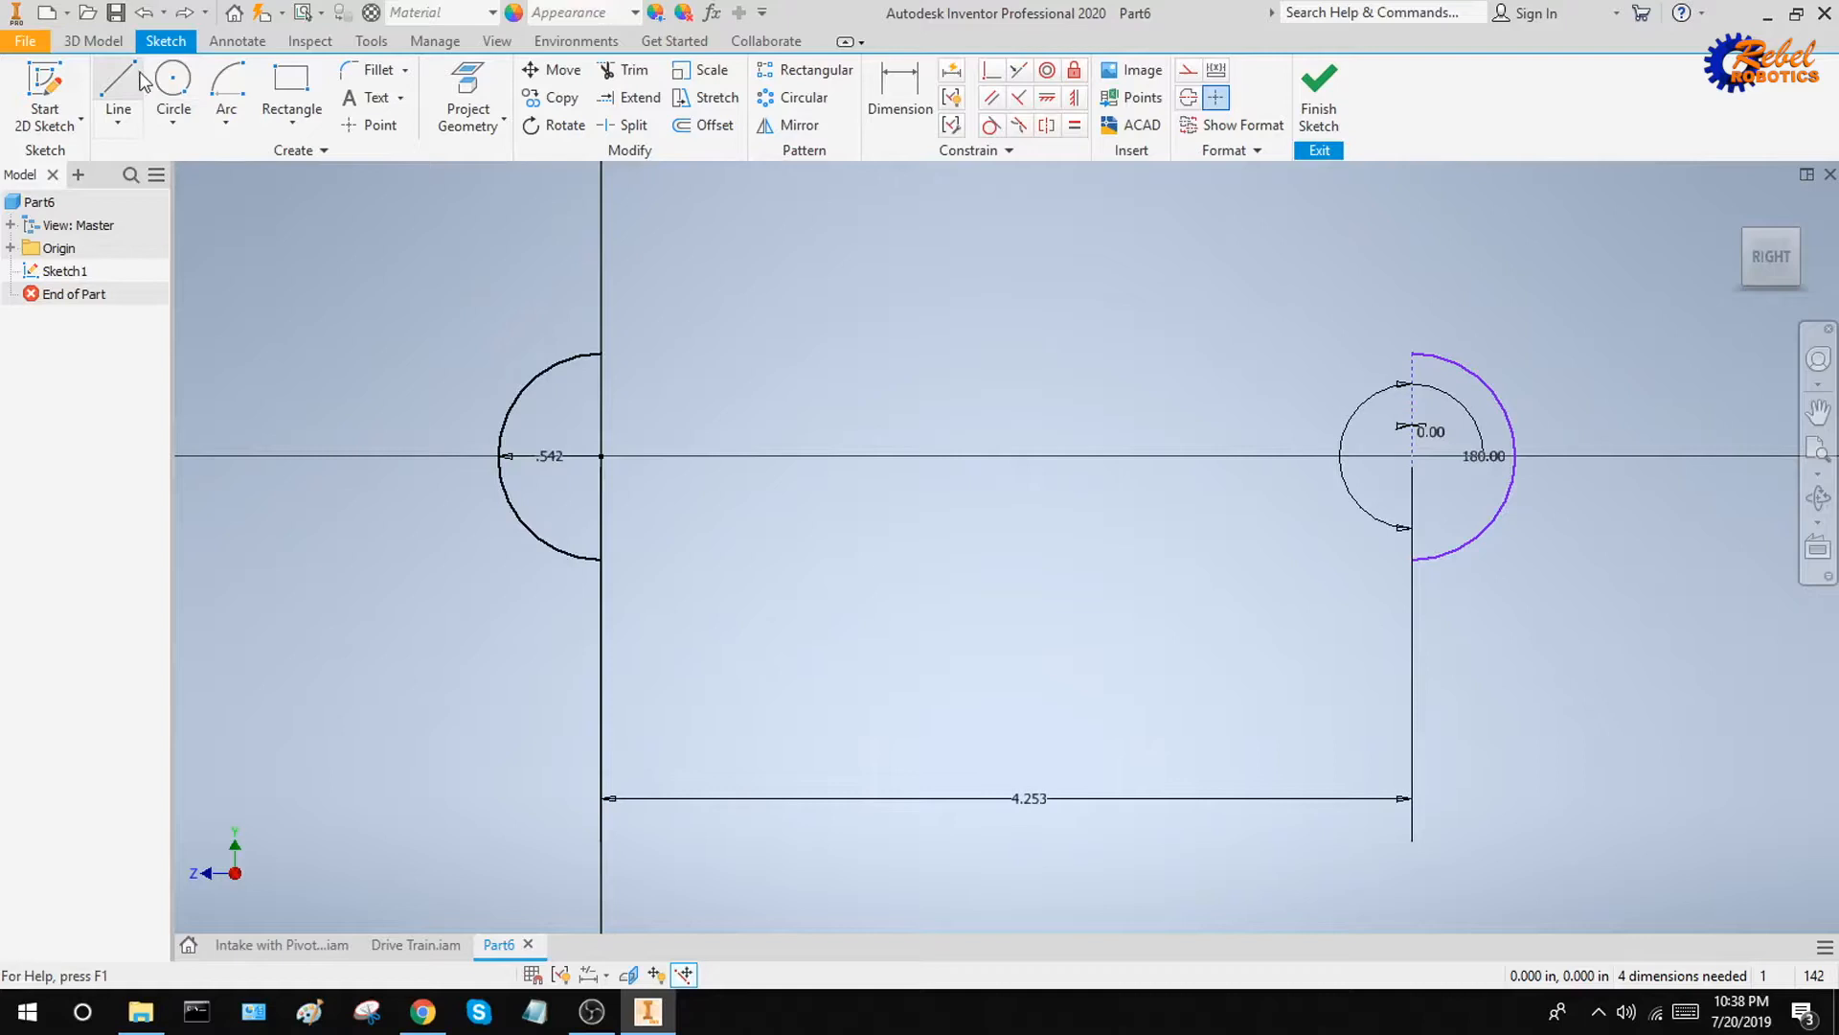
click(602, 353)
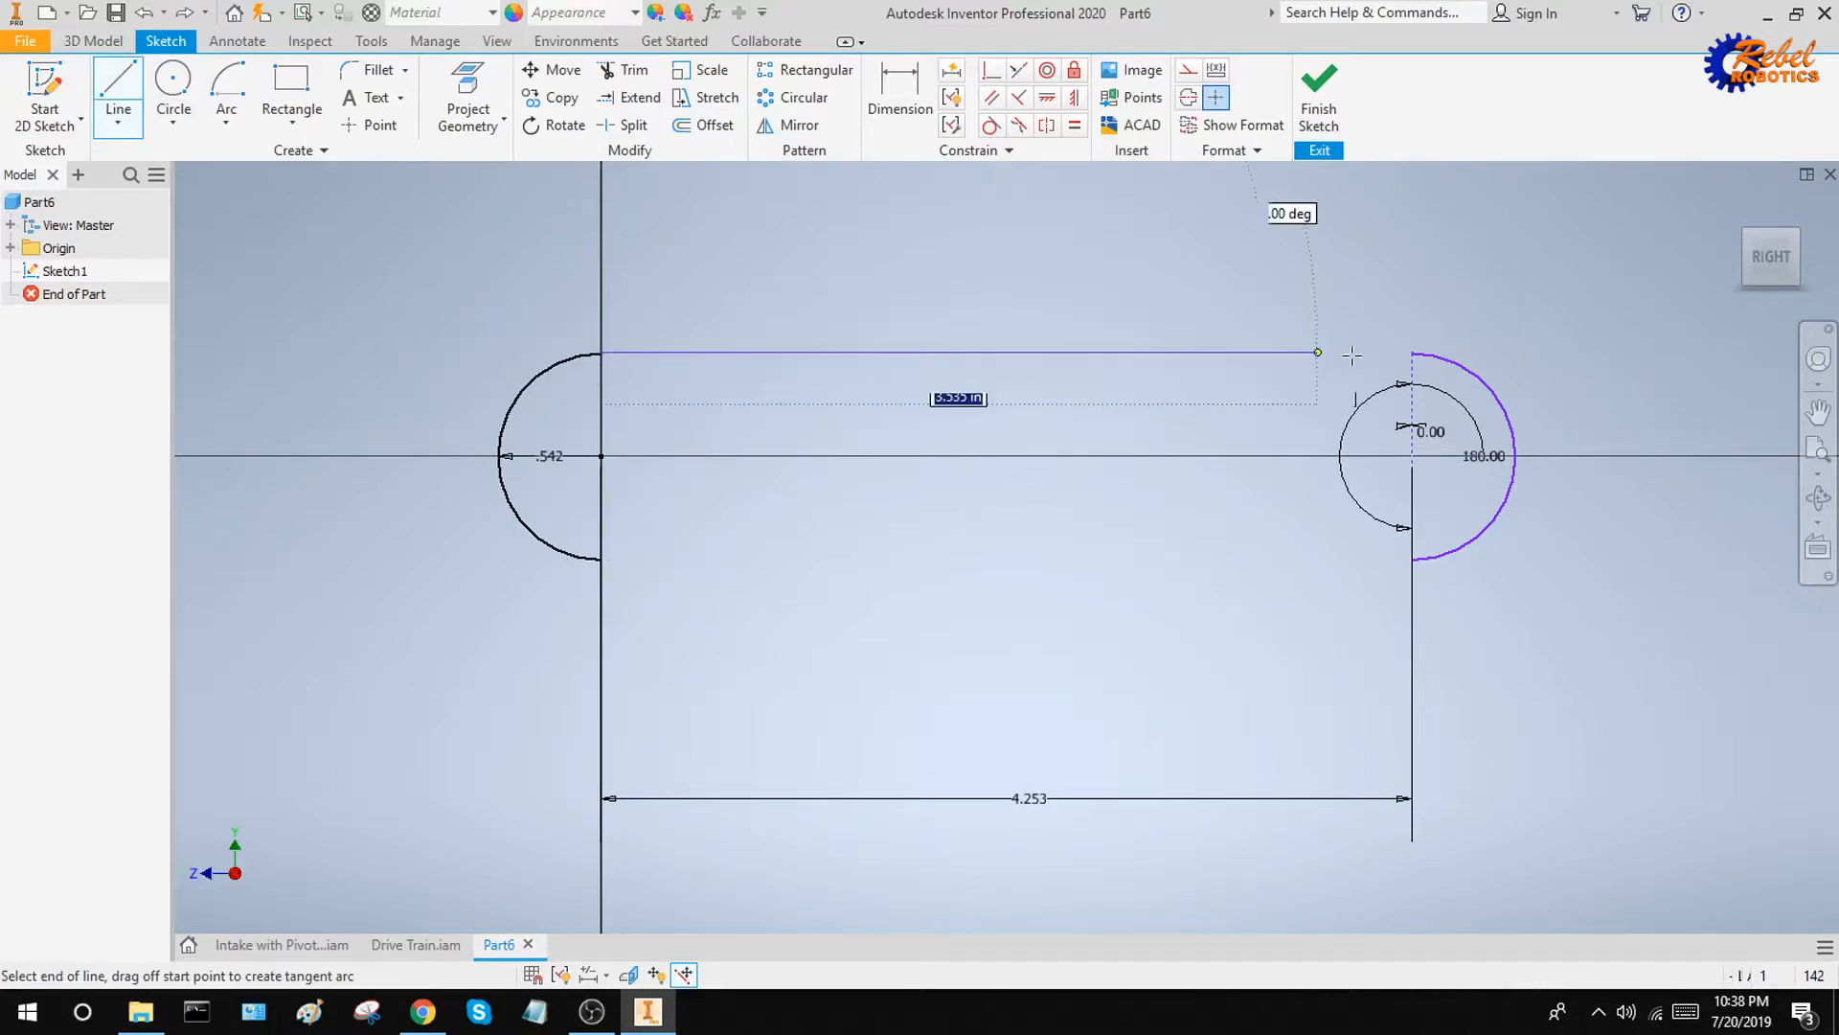
click(1412, 352)
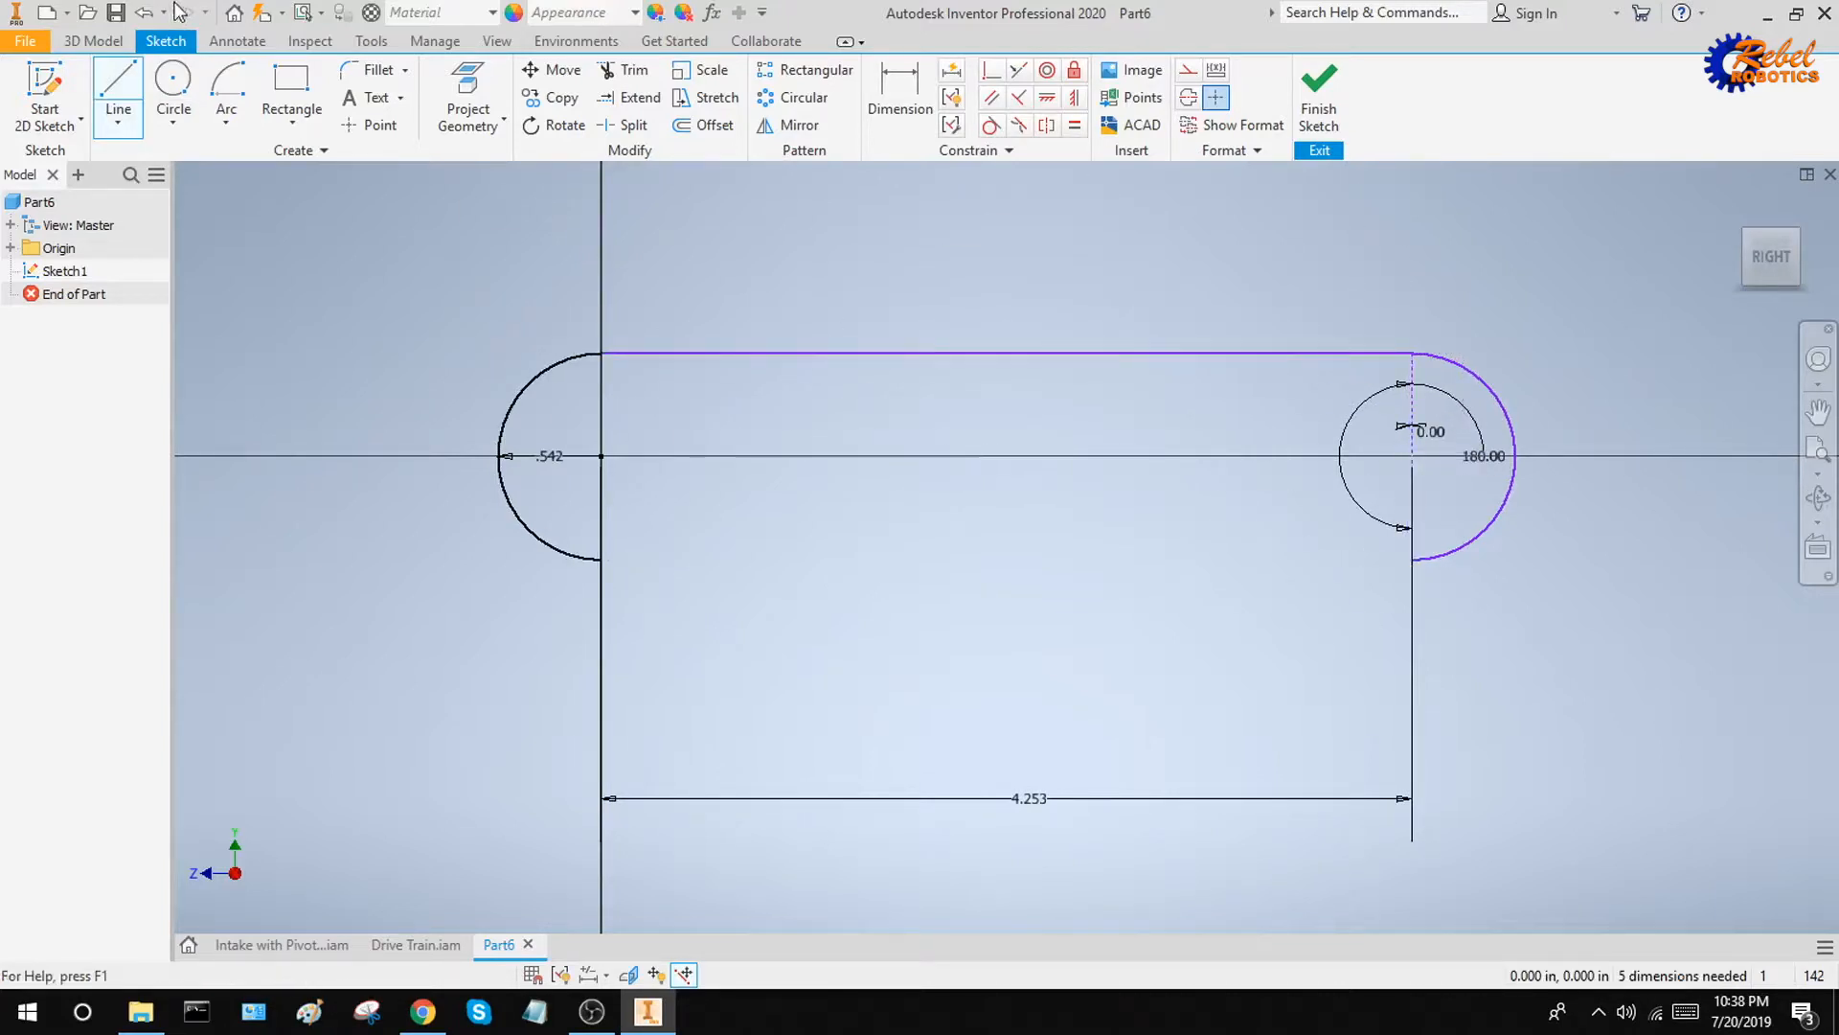
click(120, 86)
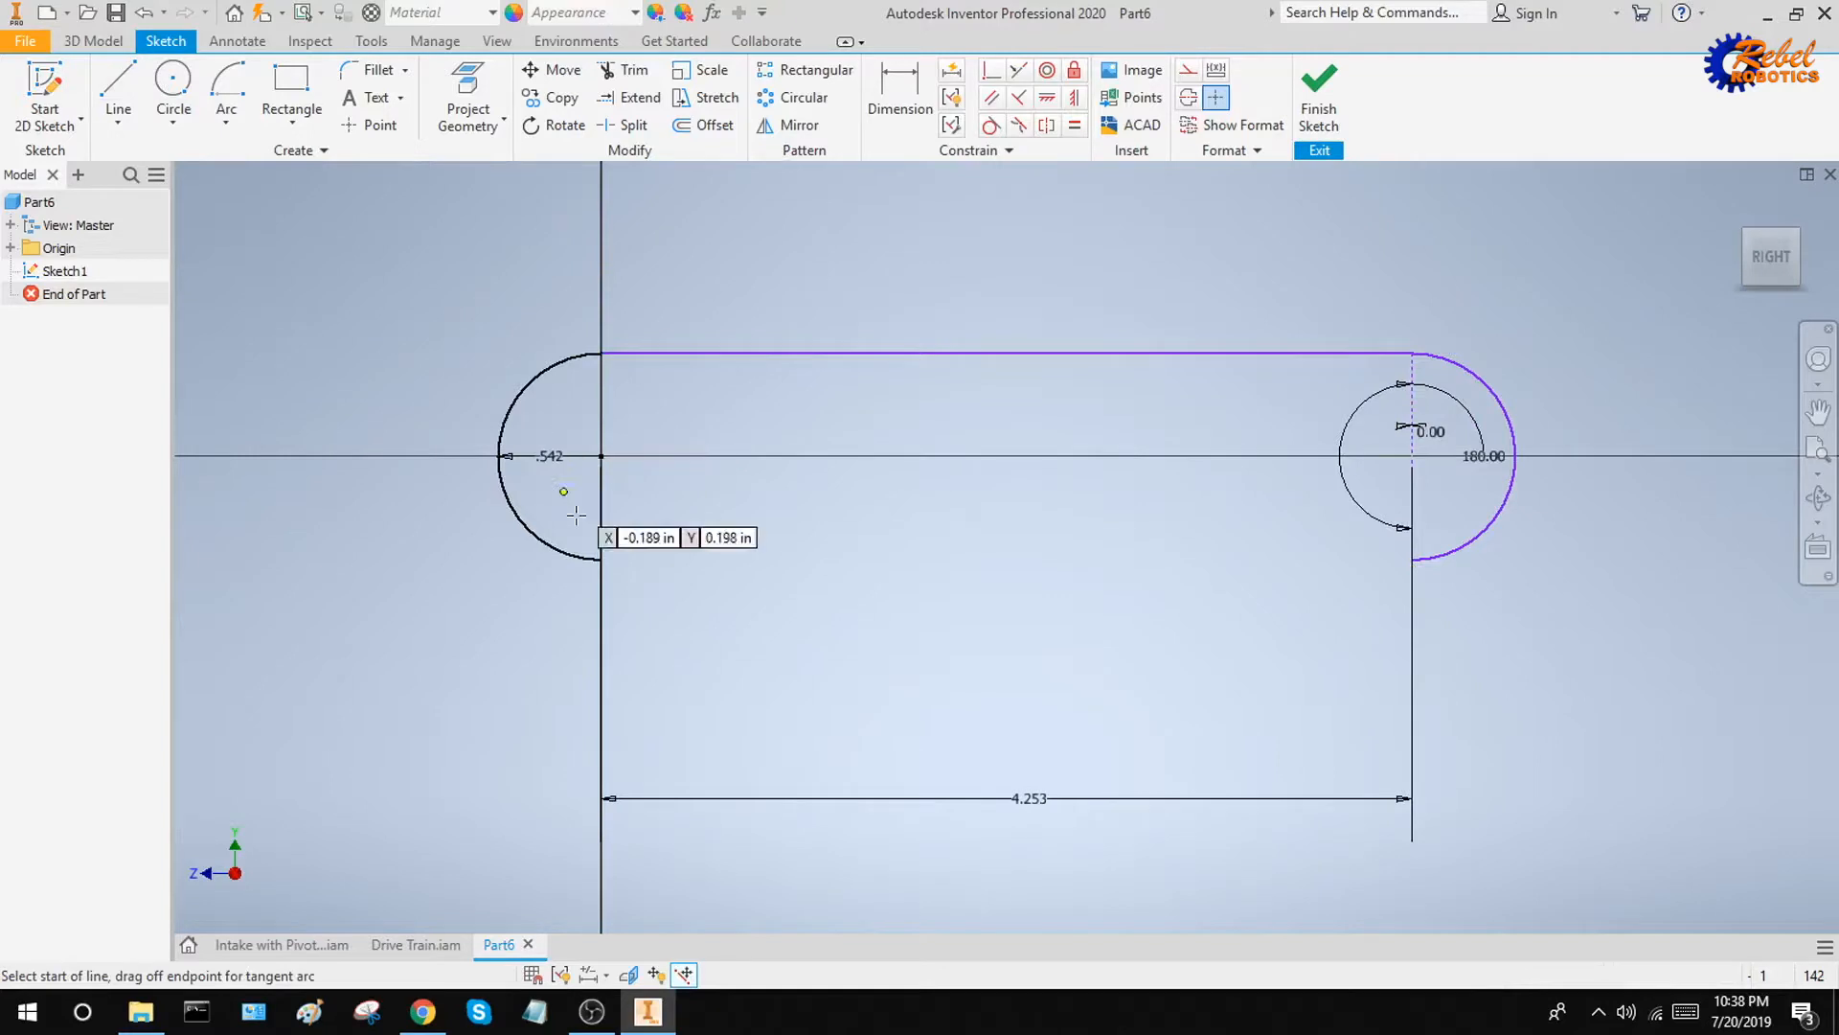
click(601, 558)
click(1411, 558)
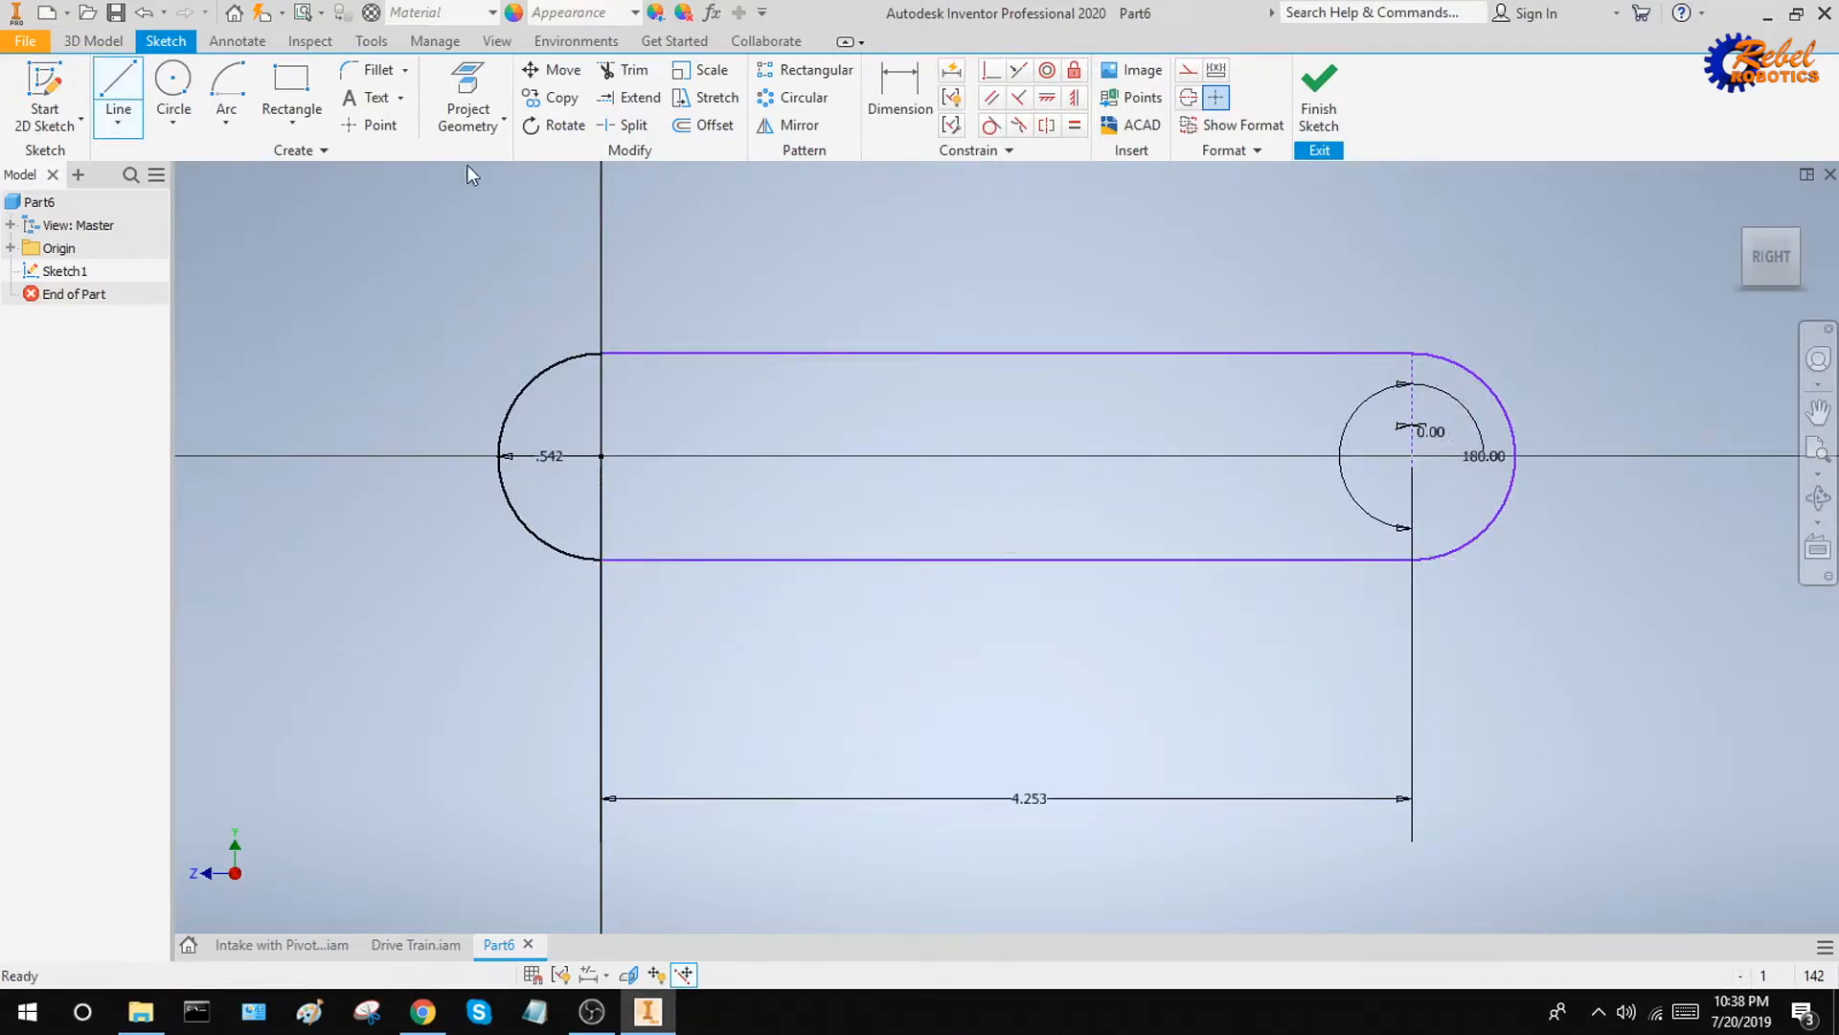
key(Escape)
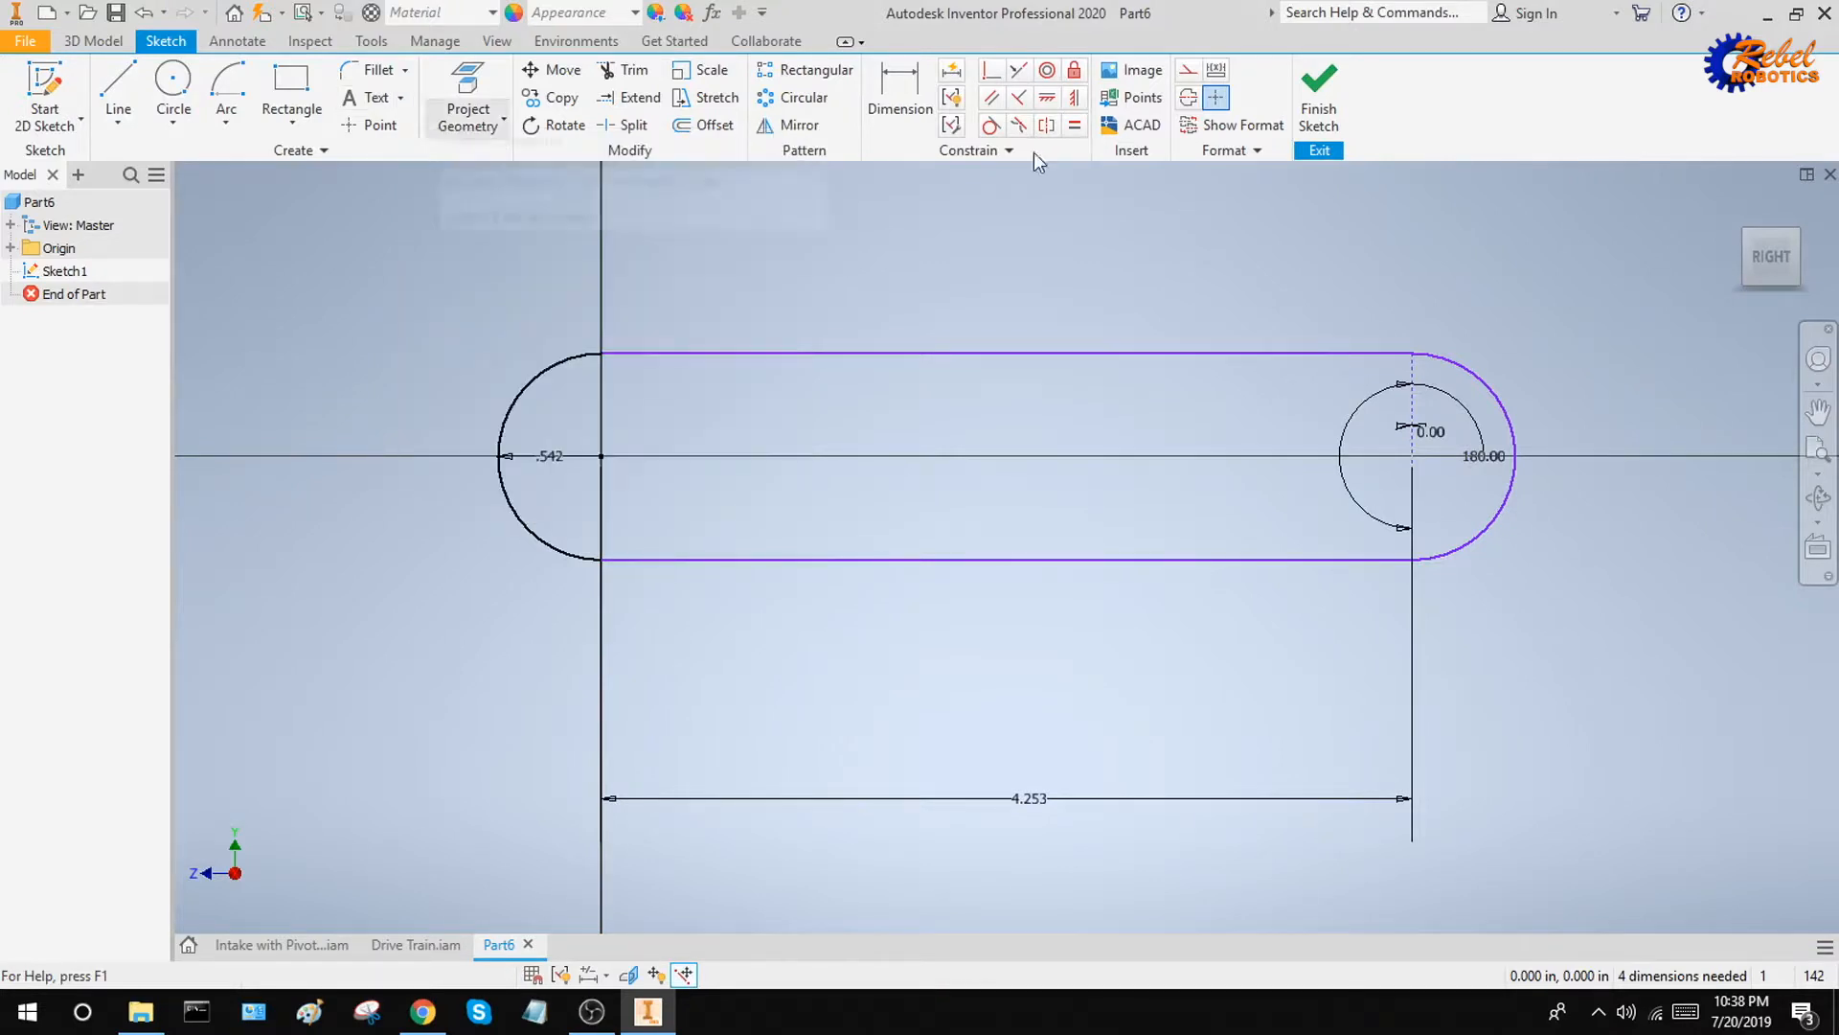
Draw an outer 180° centre-point arc at the origin, concentric with the first arc, with radius 1.083/2 + 0.06 in
click(230, 123)
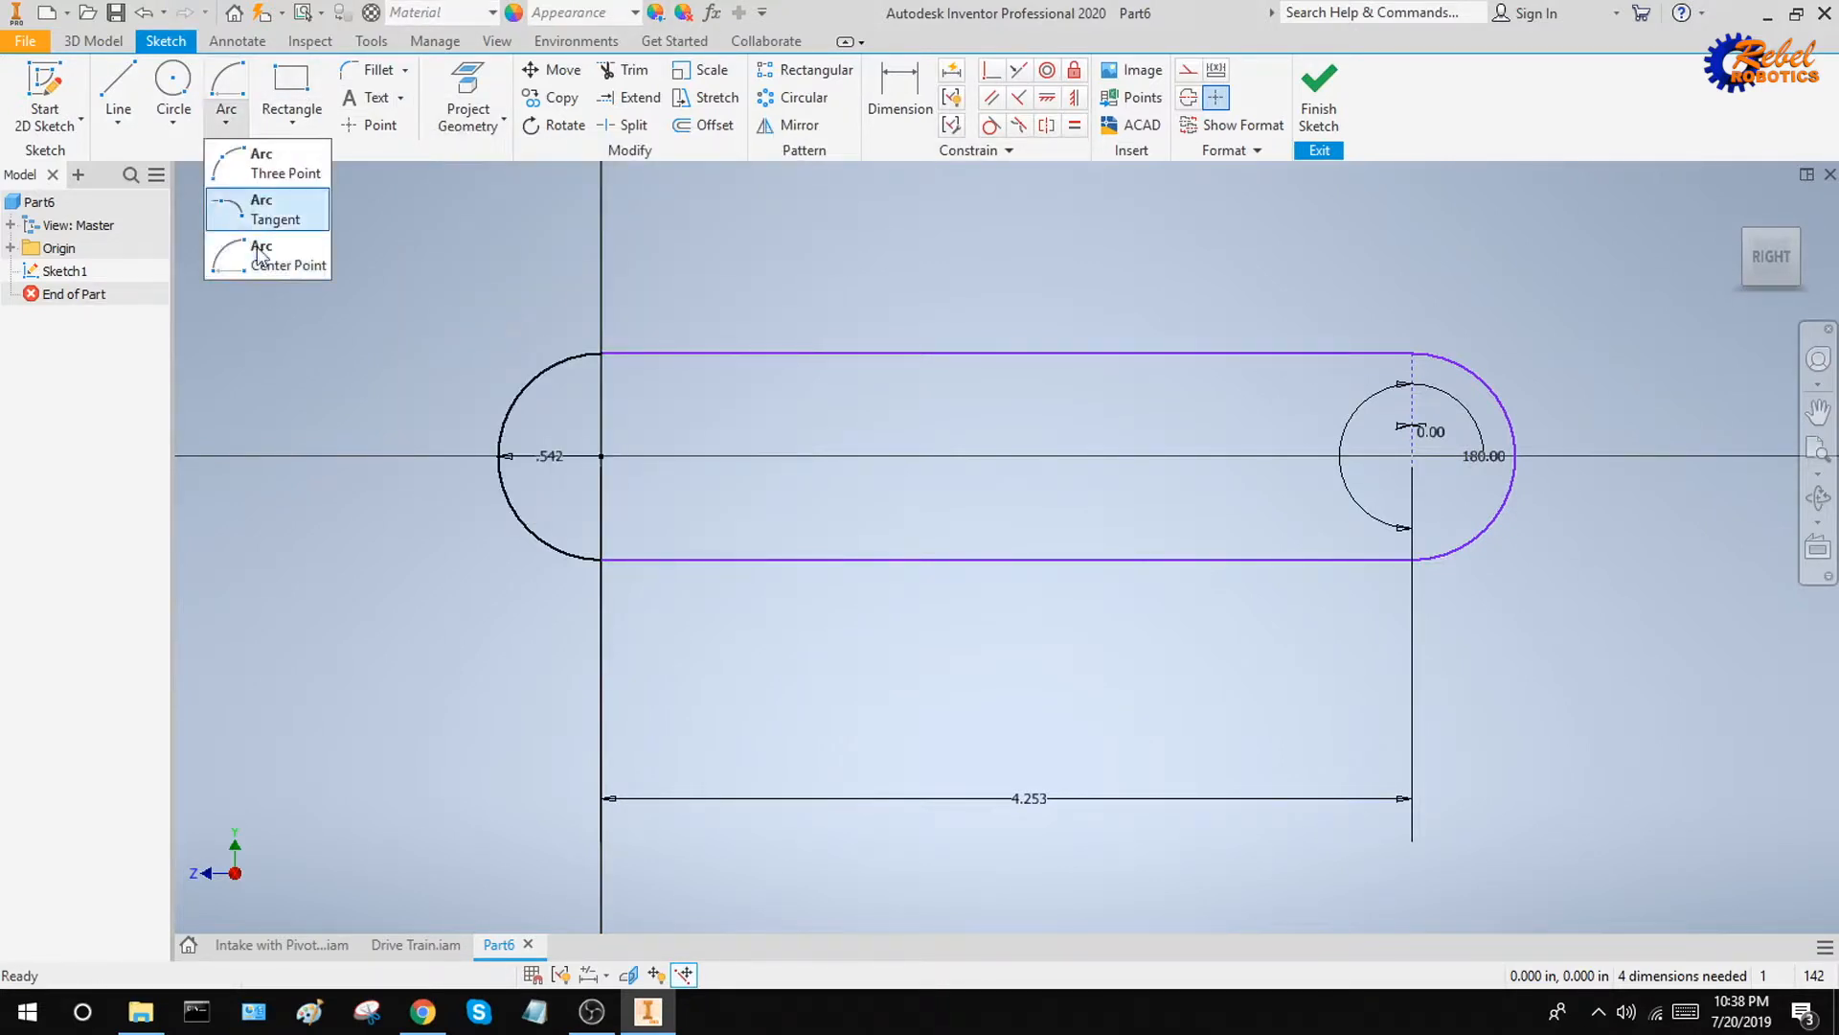
click(256, 254)
scroll(645, 440, down, 3)
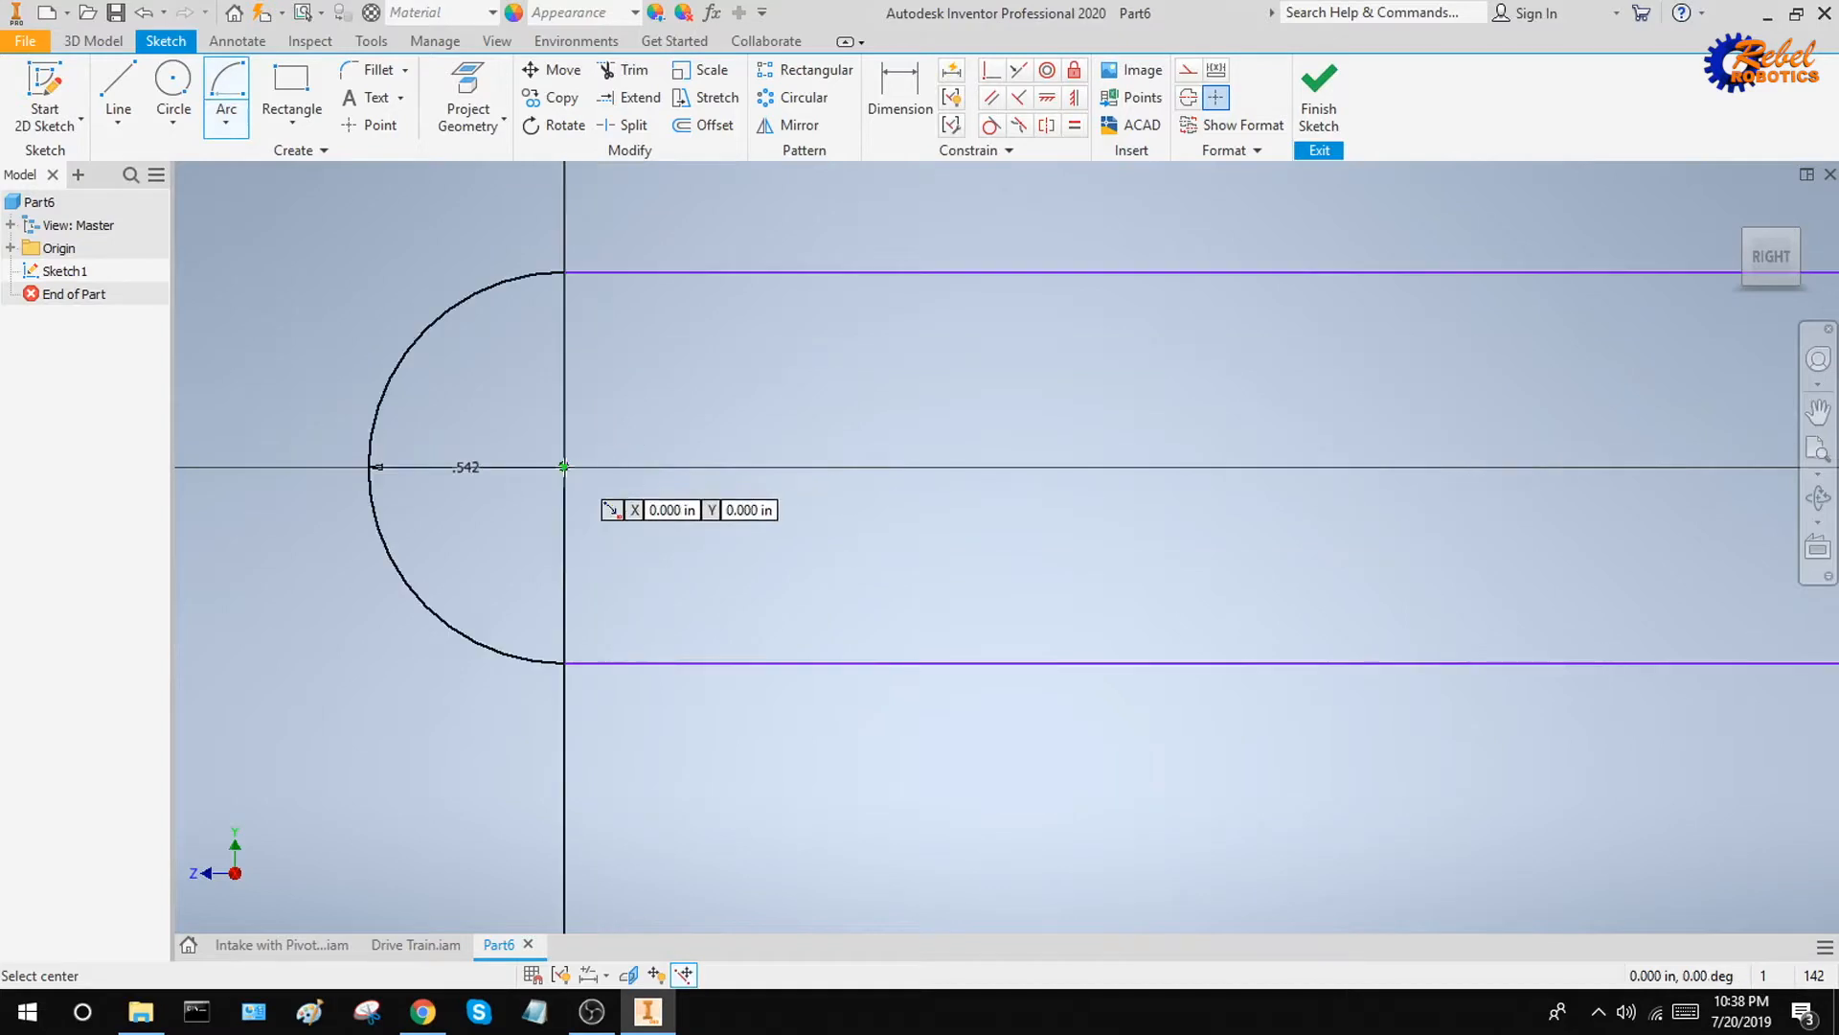
click(564, 467)
scroll(638, 400, up, 2)
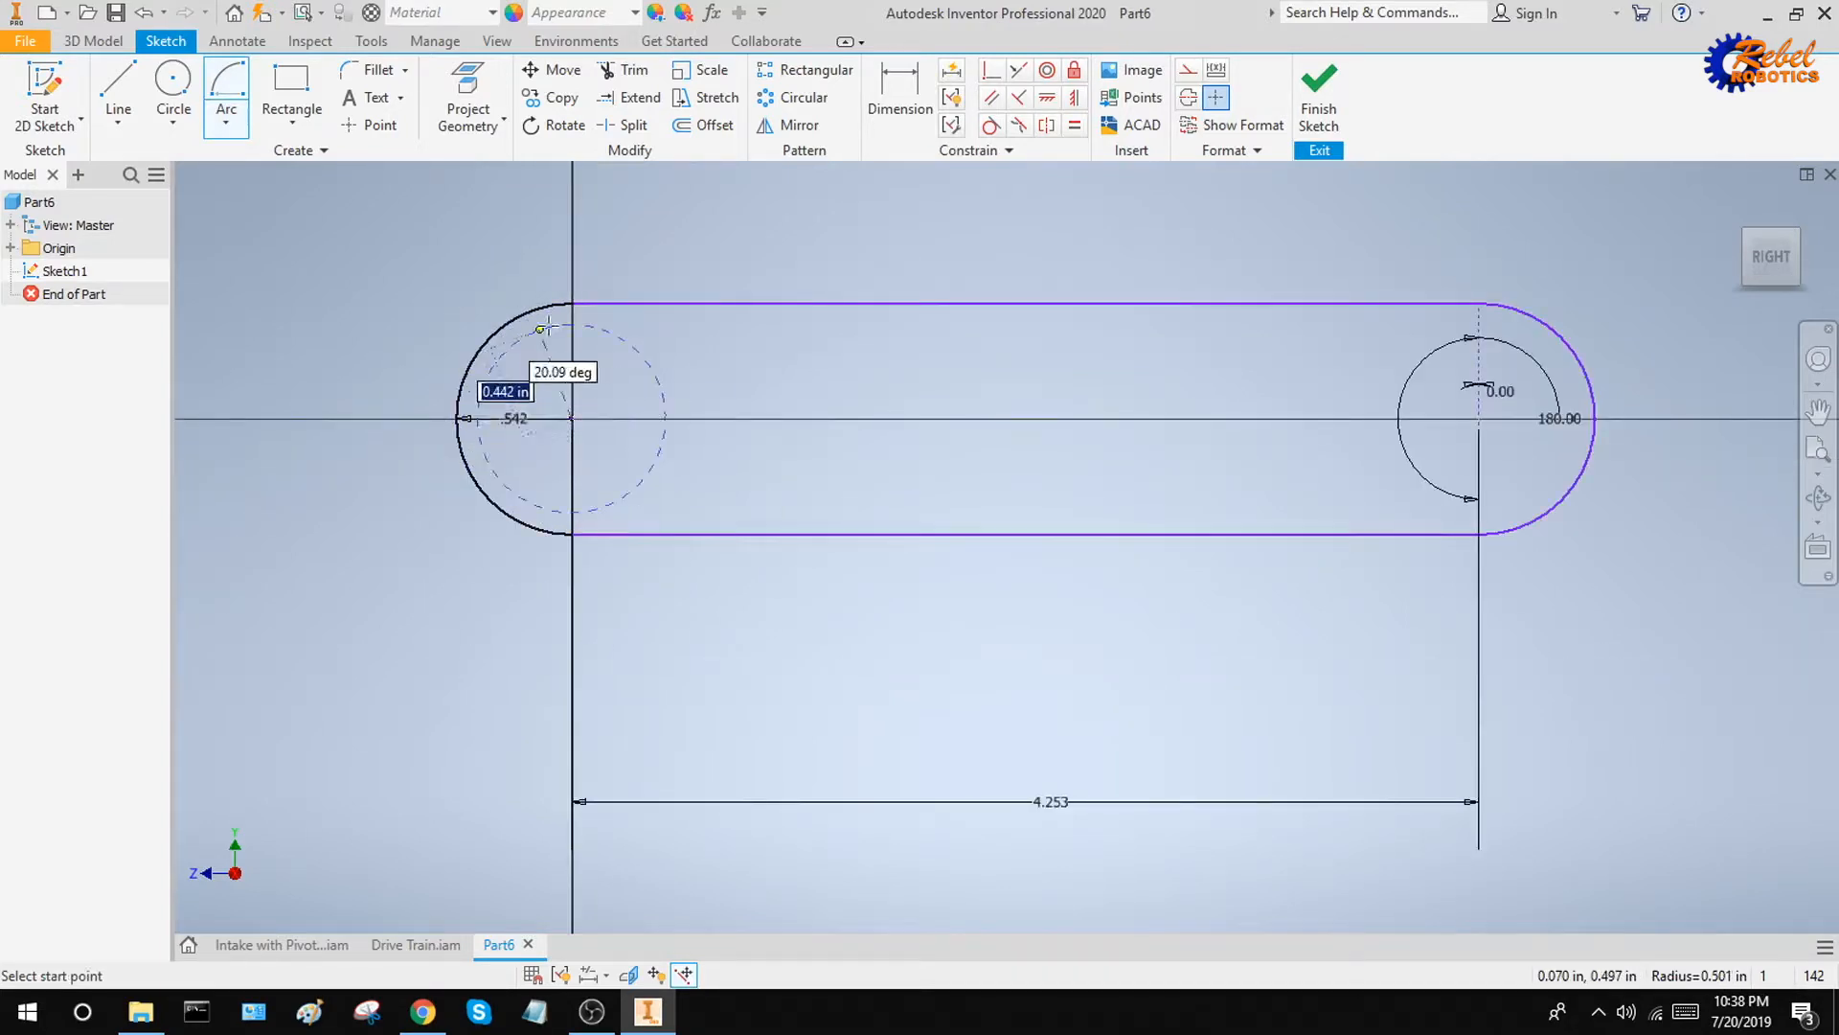
text(0)
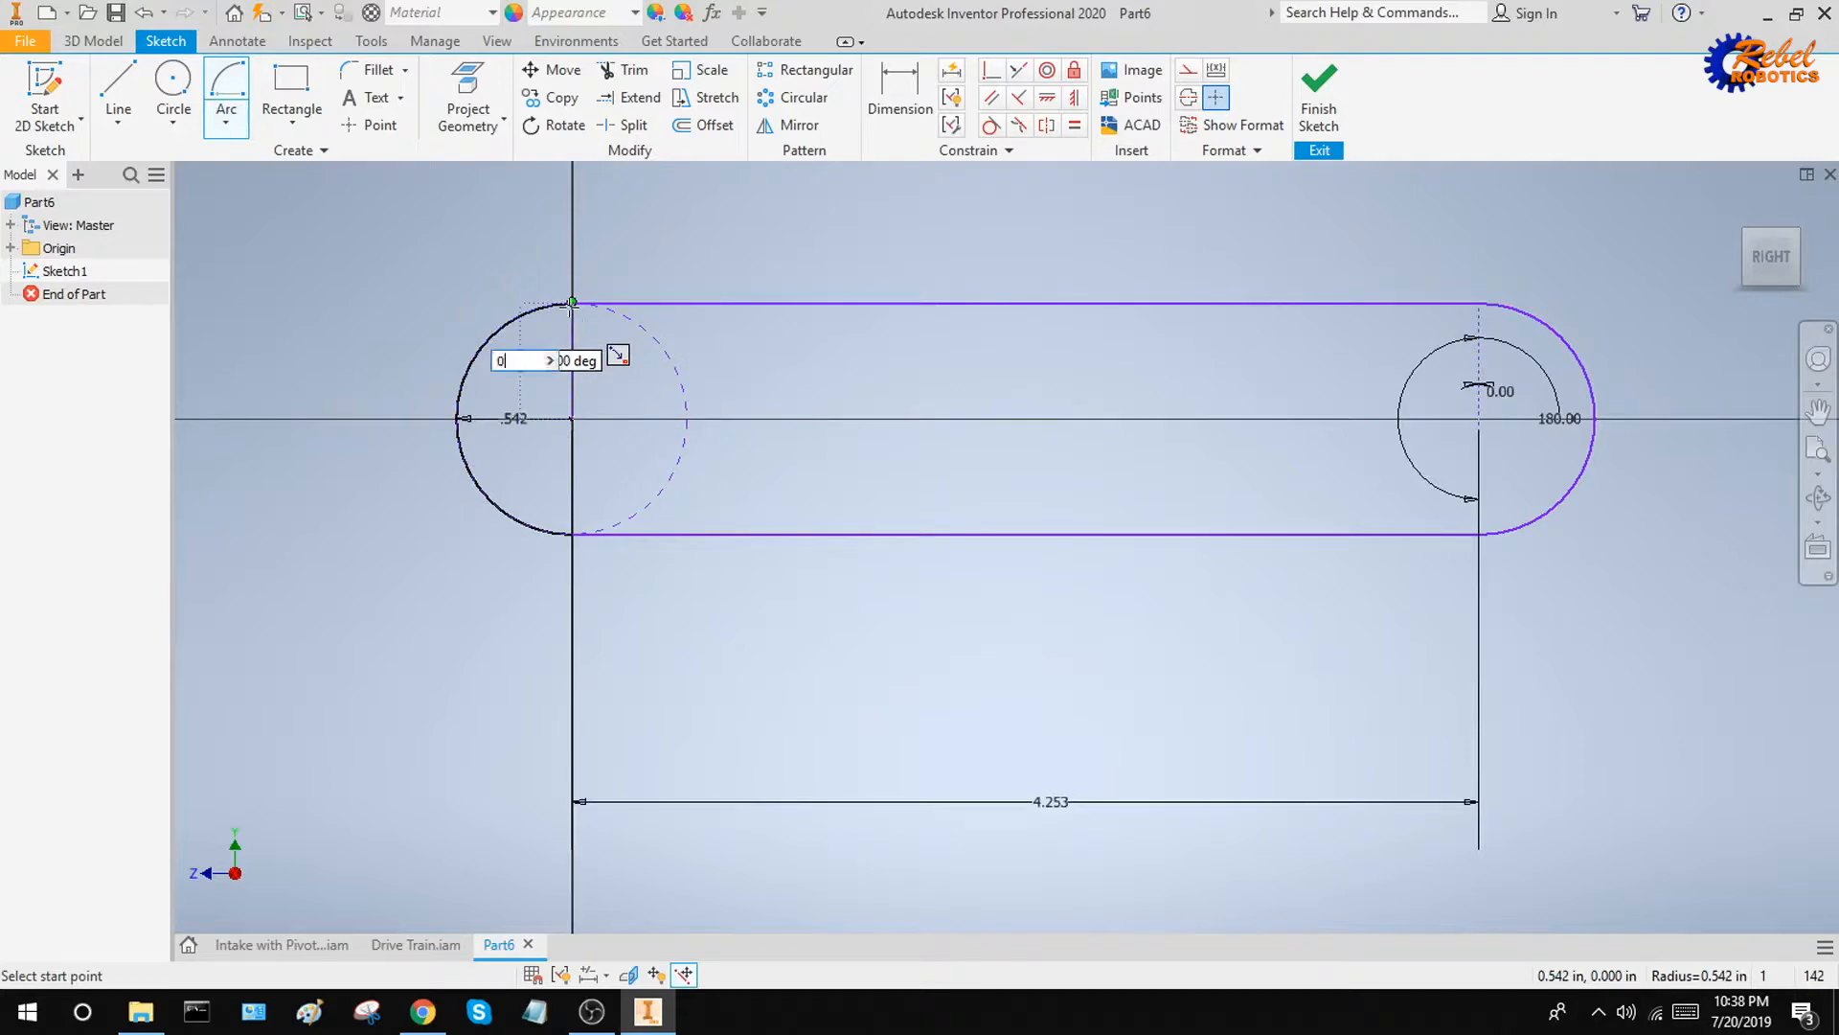
text(1.083/2)
text( + 0.06)
key(Return)
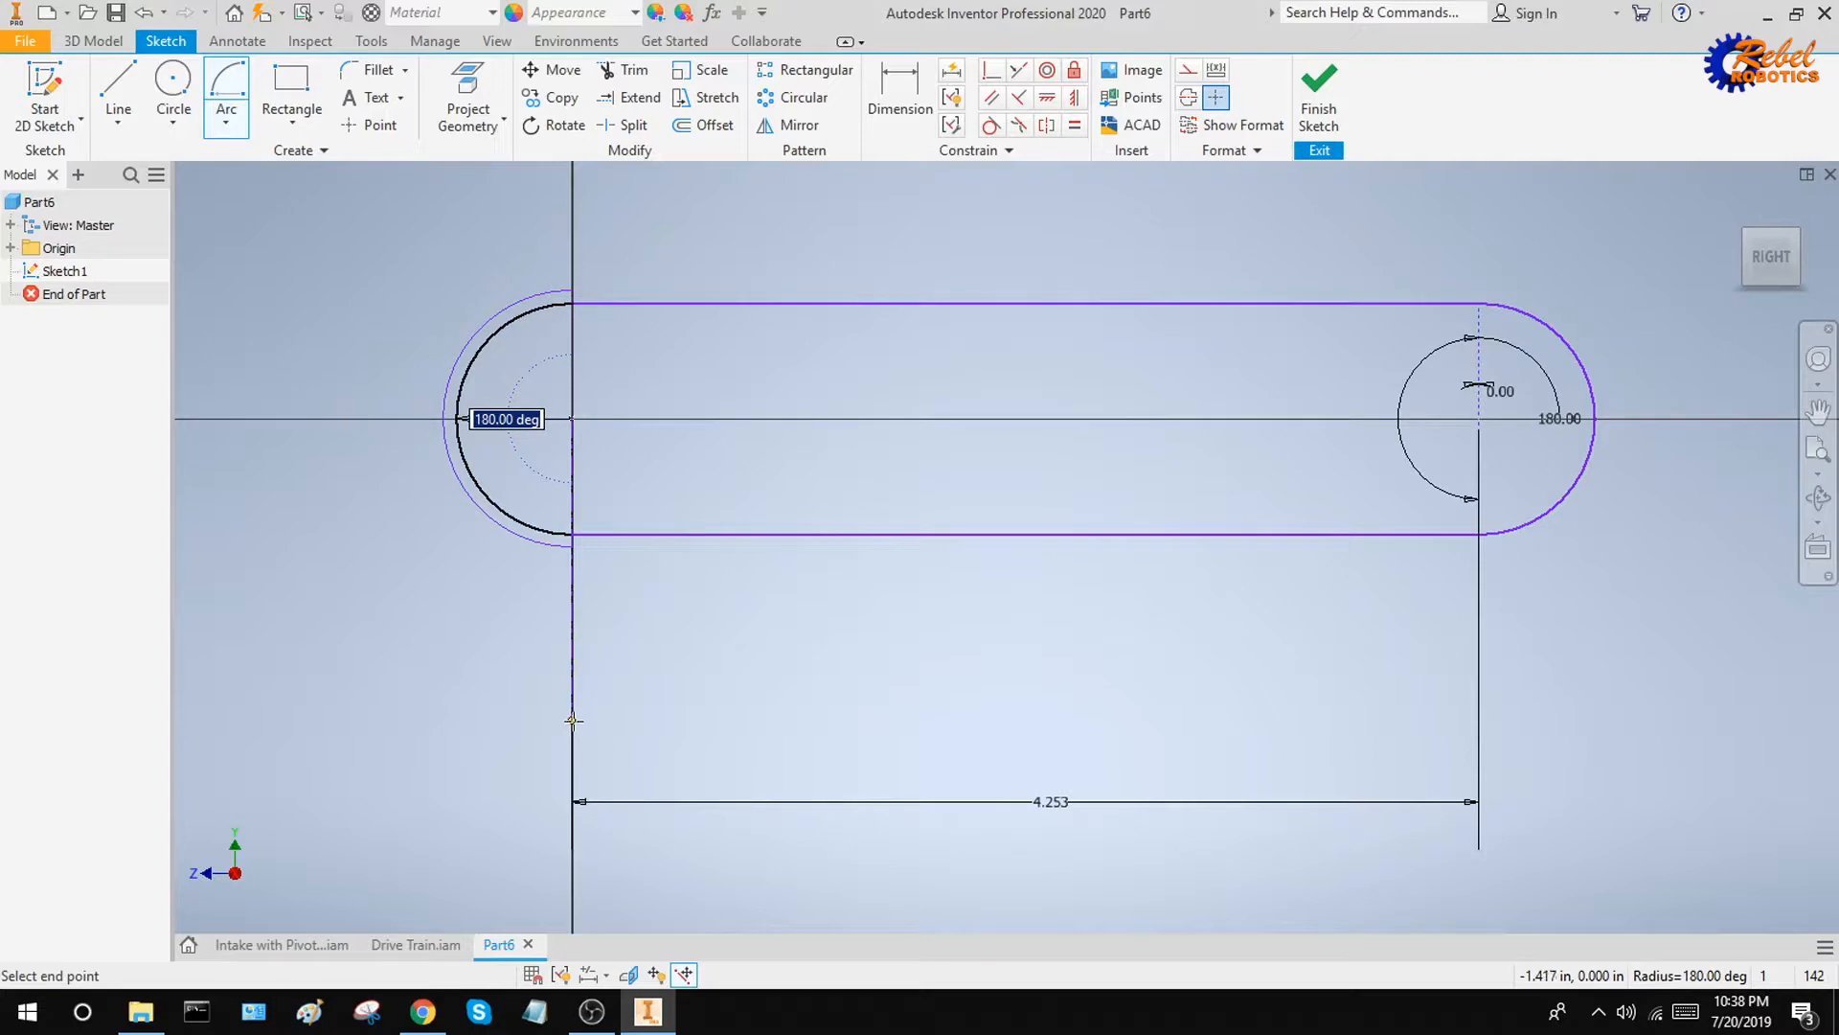
click(573, 720)
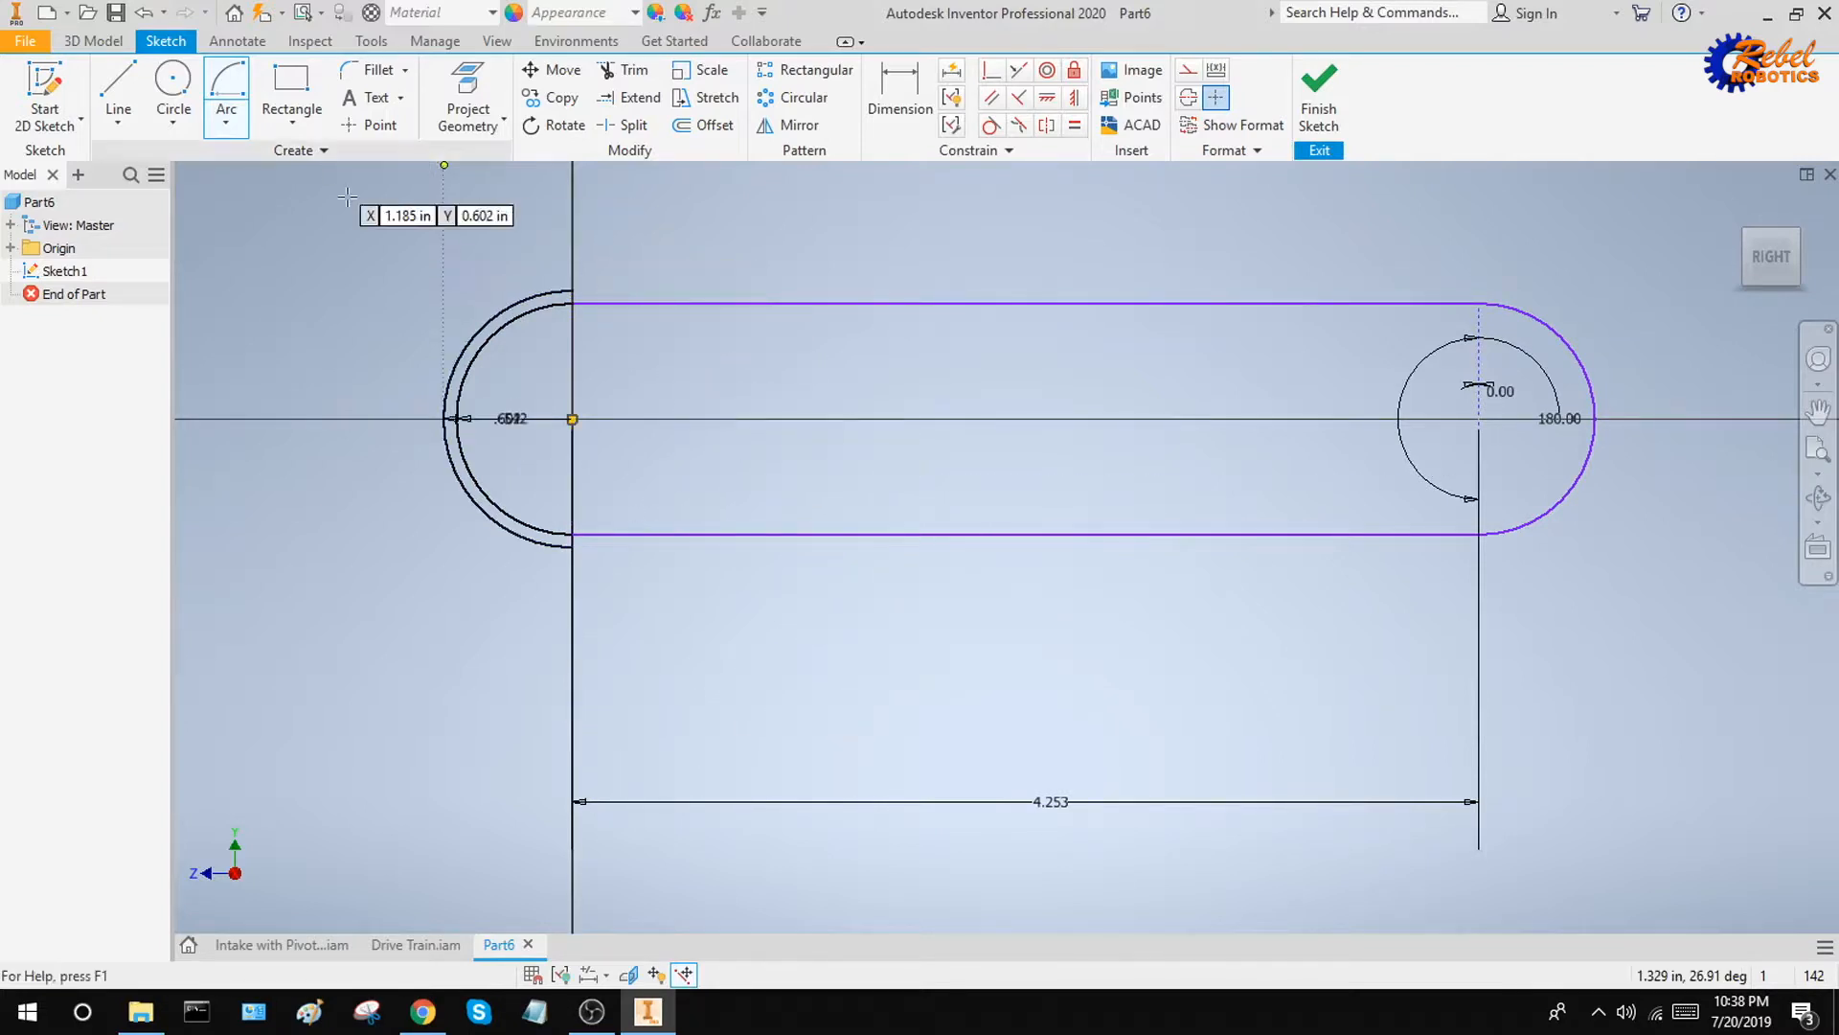
Draw an outer centre-point arc concentric with the second inner arc, with radius 0.602 in, start angle 0° and sweep 180°
click(1480, 418)
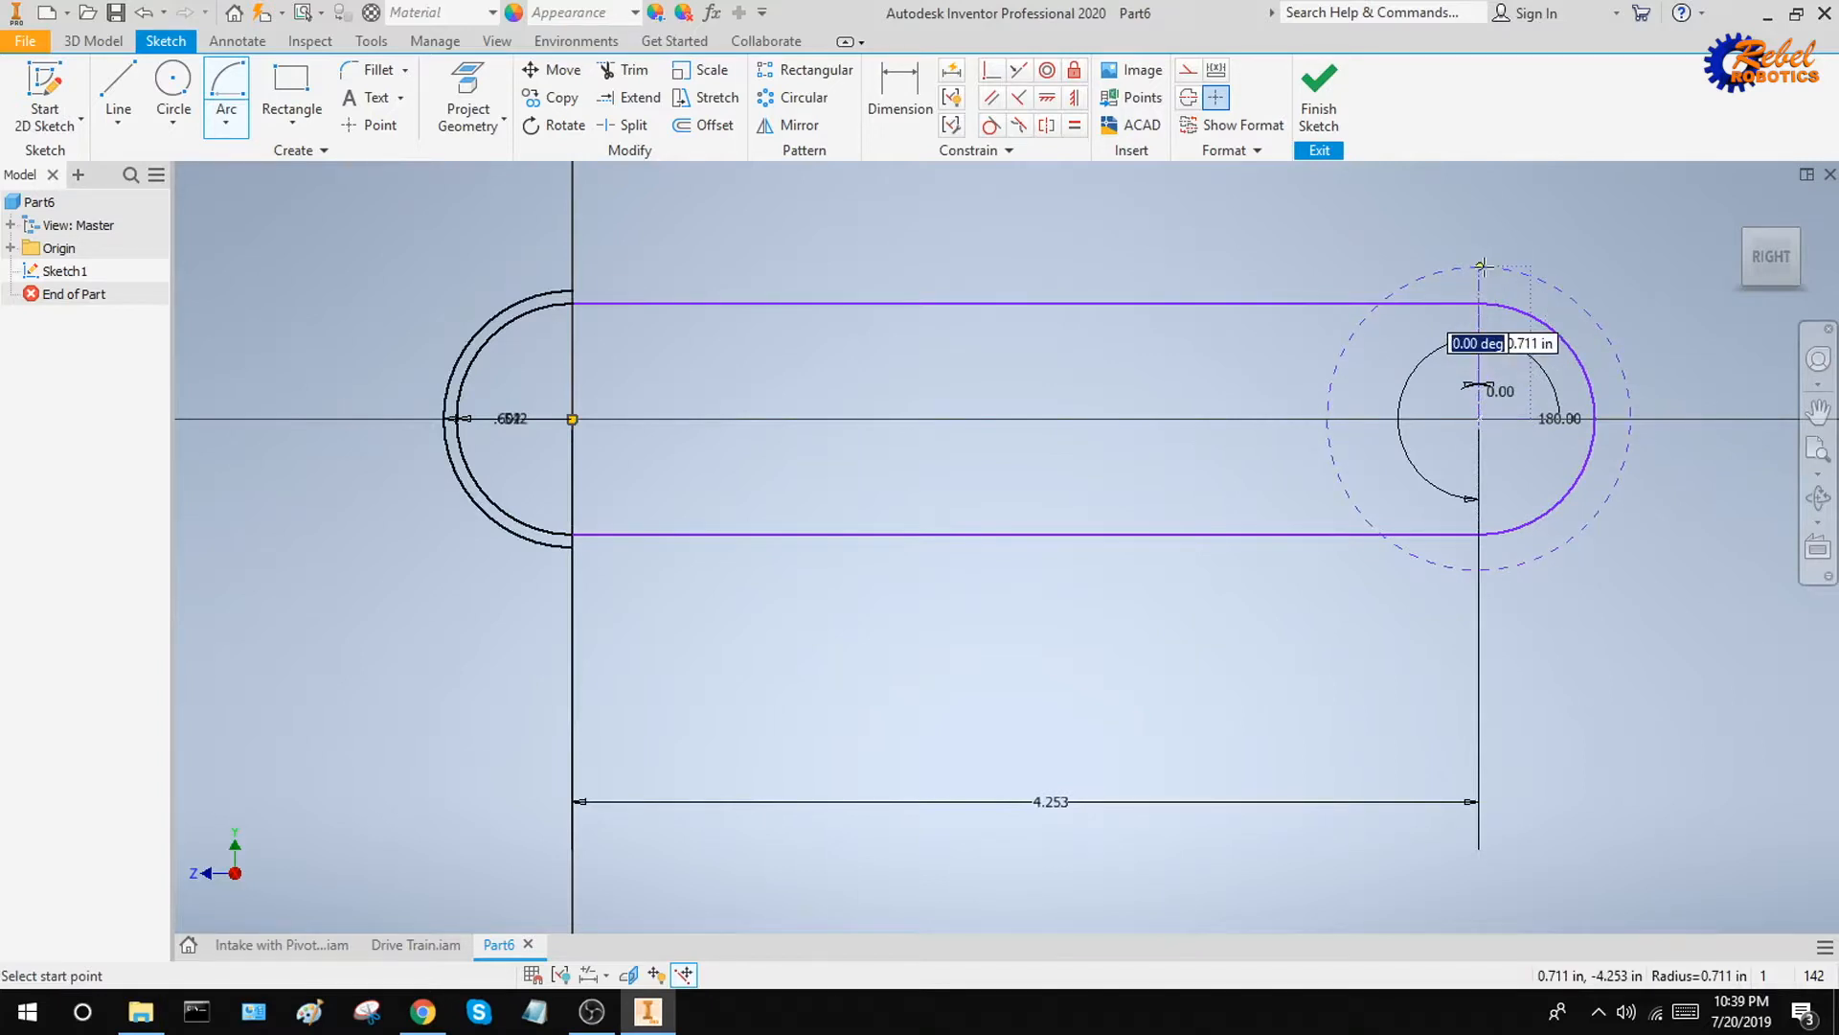
key(Tab)
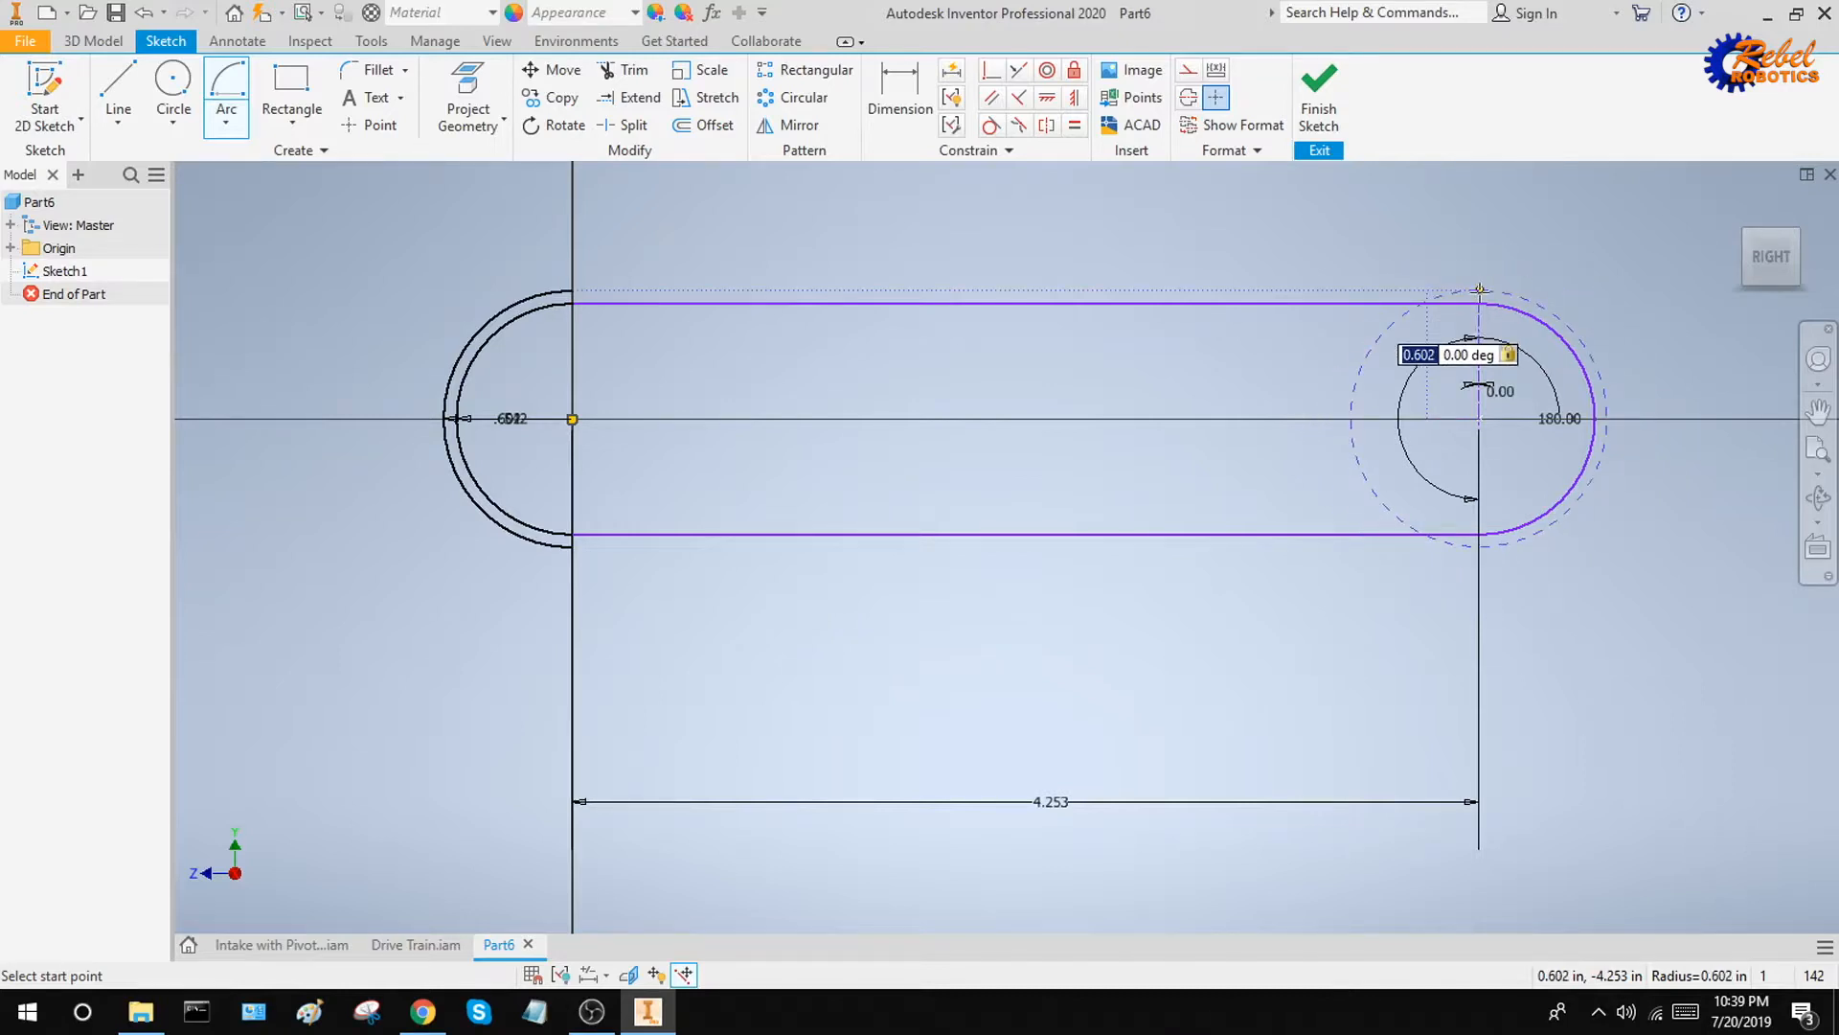
click(1481, 288)
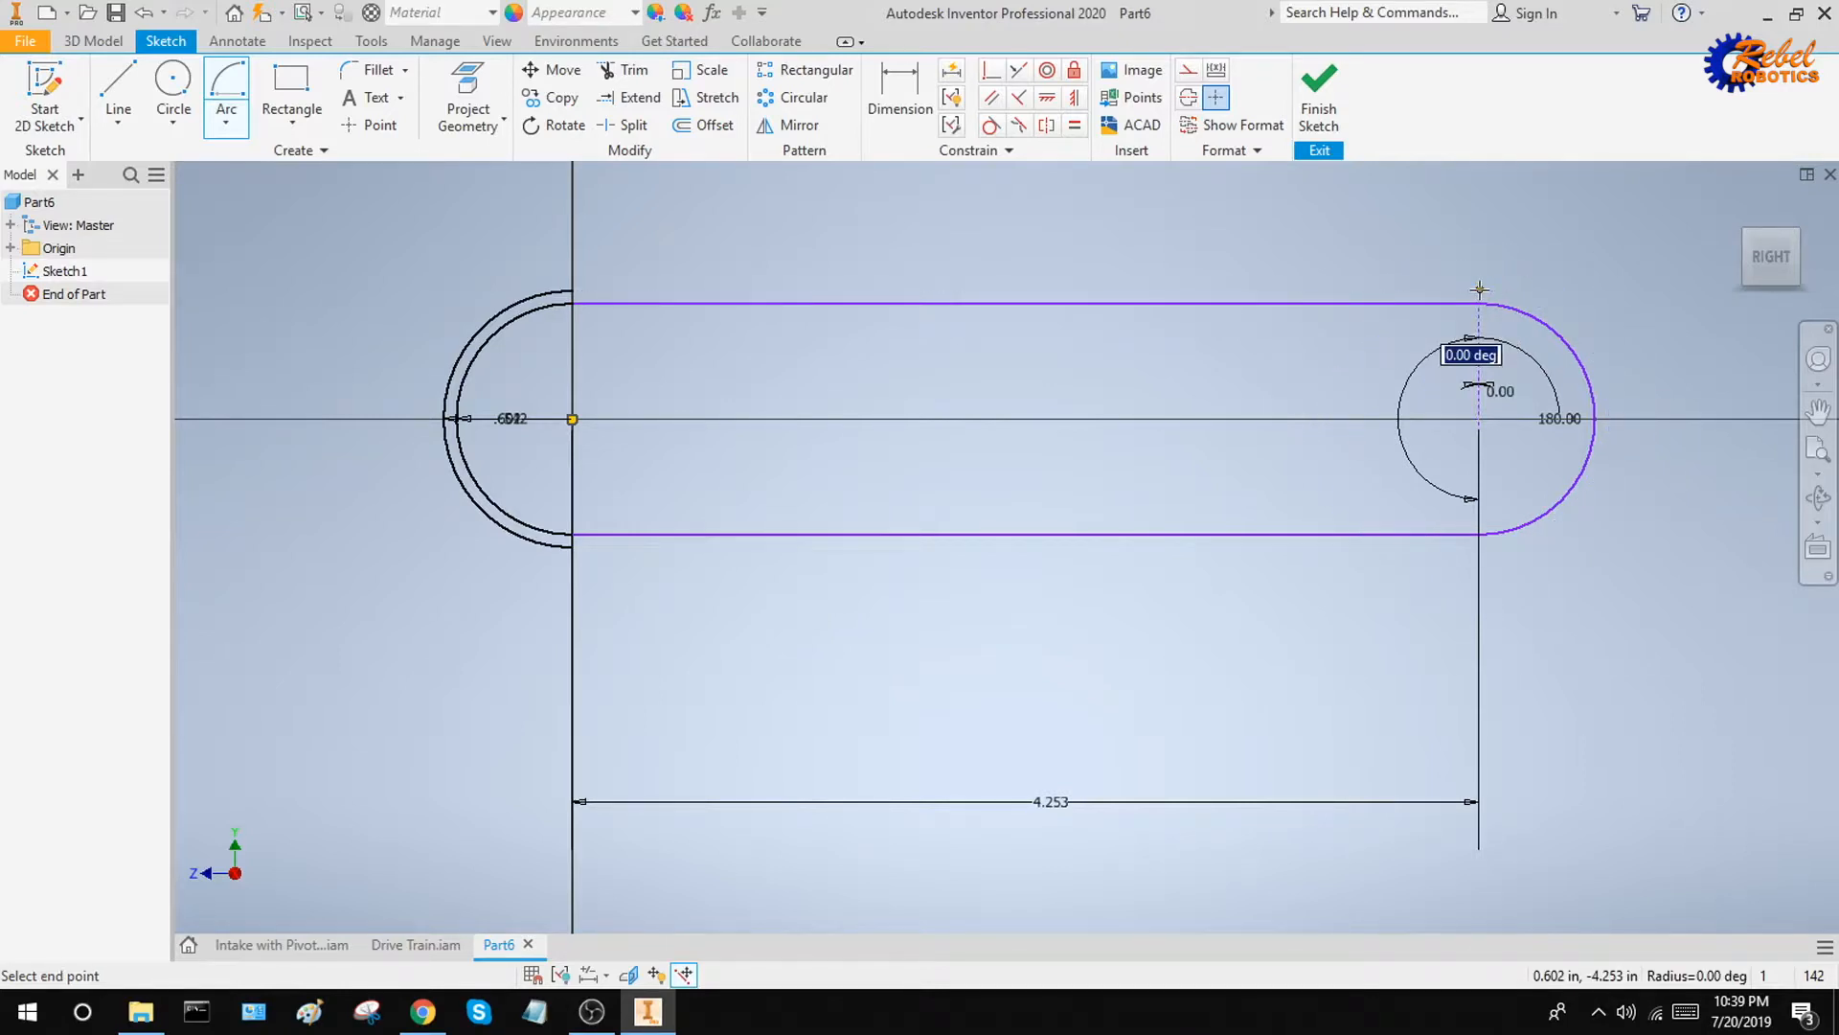
click(1480, 603)
key(Escape)
Connect the upper and lower endpoints of the two outer arcs with horizontal lines to close the outer belt outline
key(l)
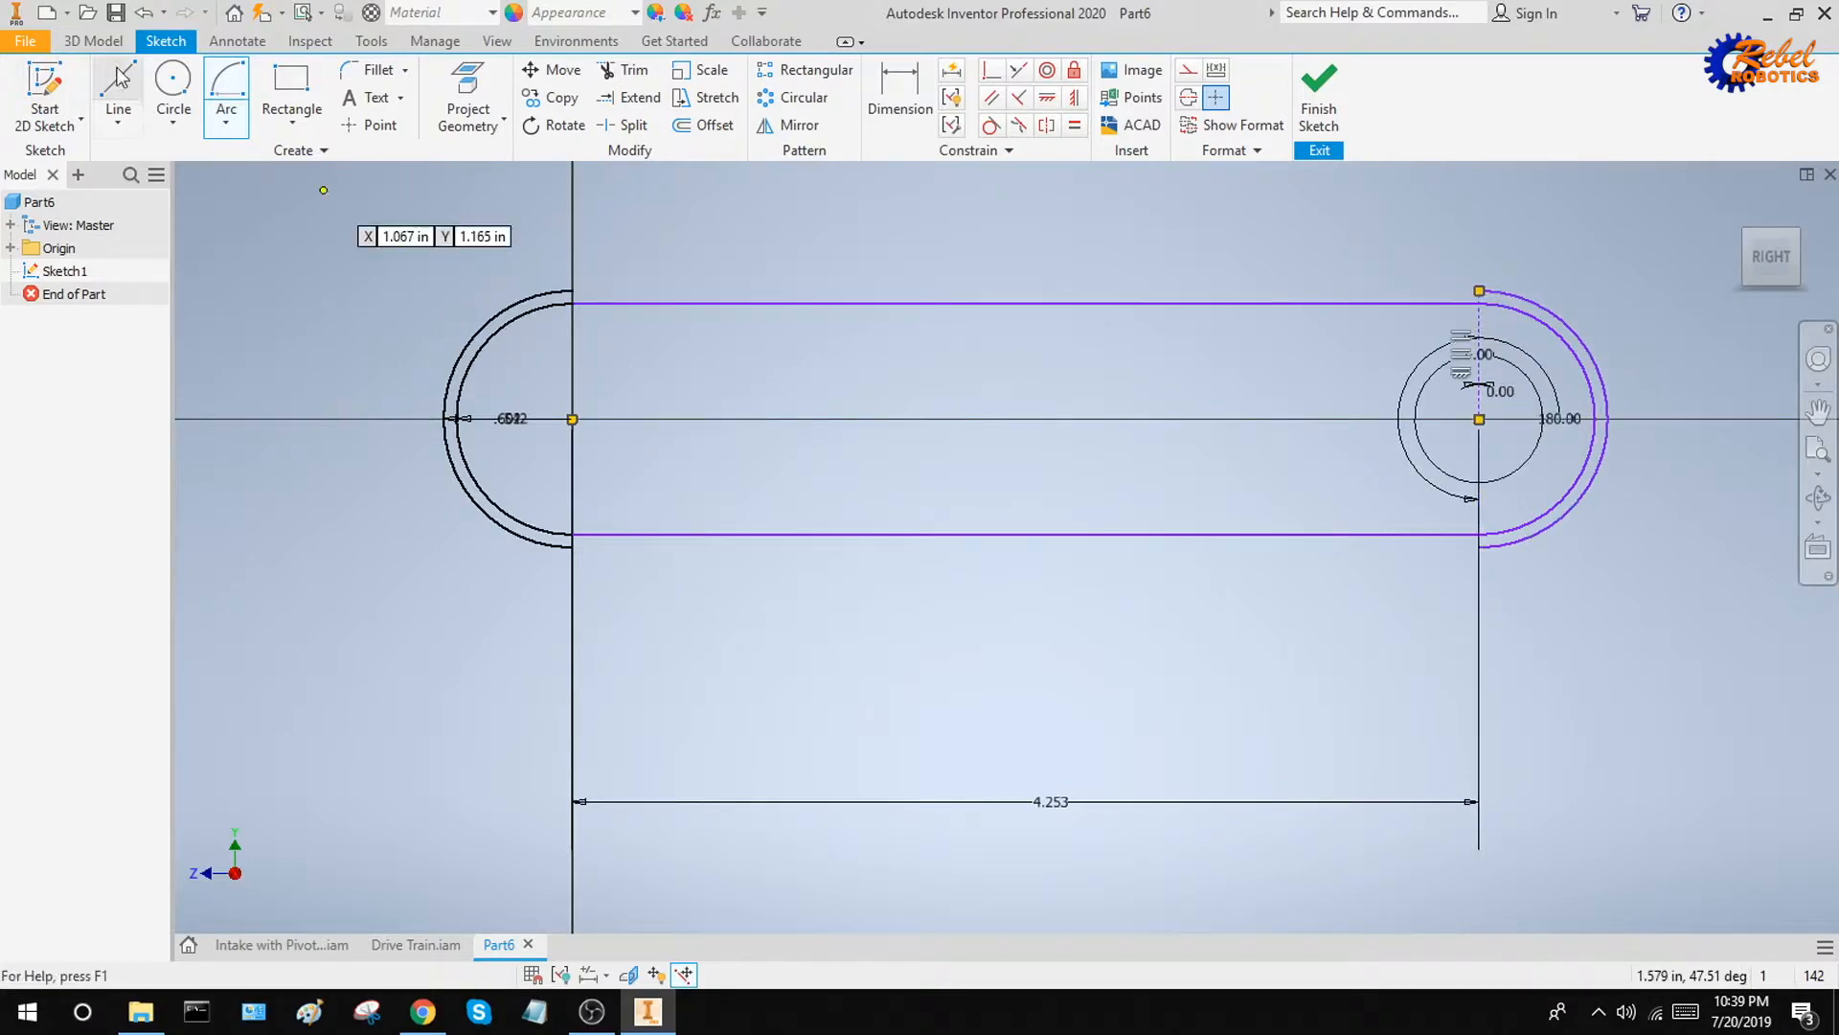
click(572, 289)
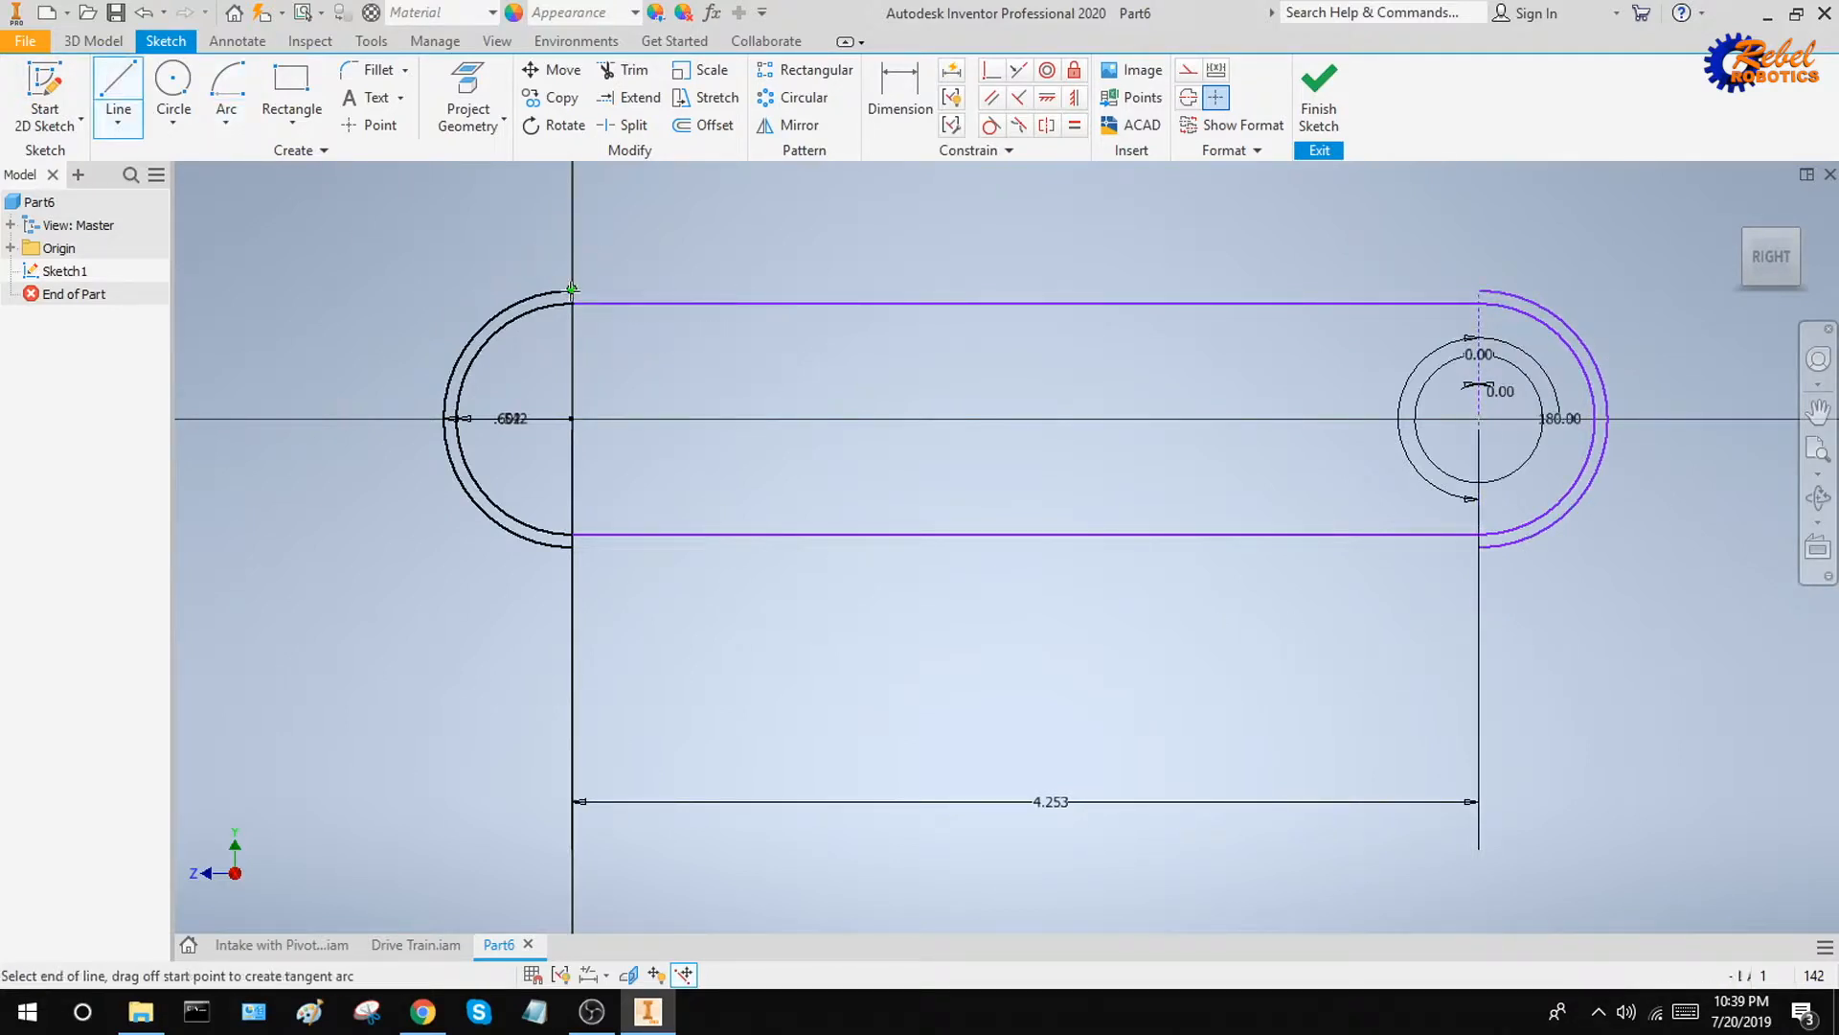
click(1480, 291)
click(1479, 547)
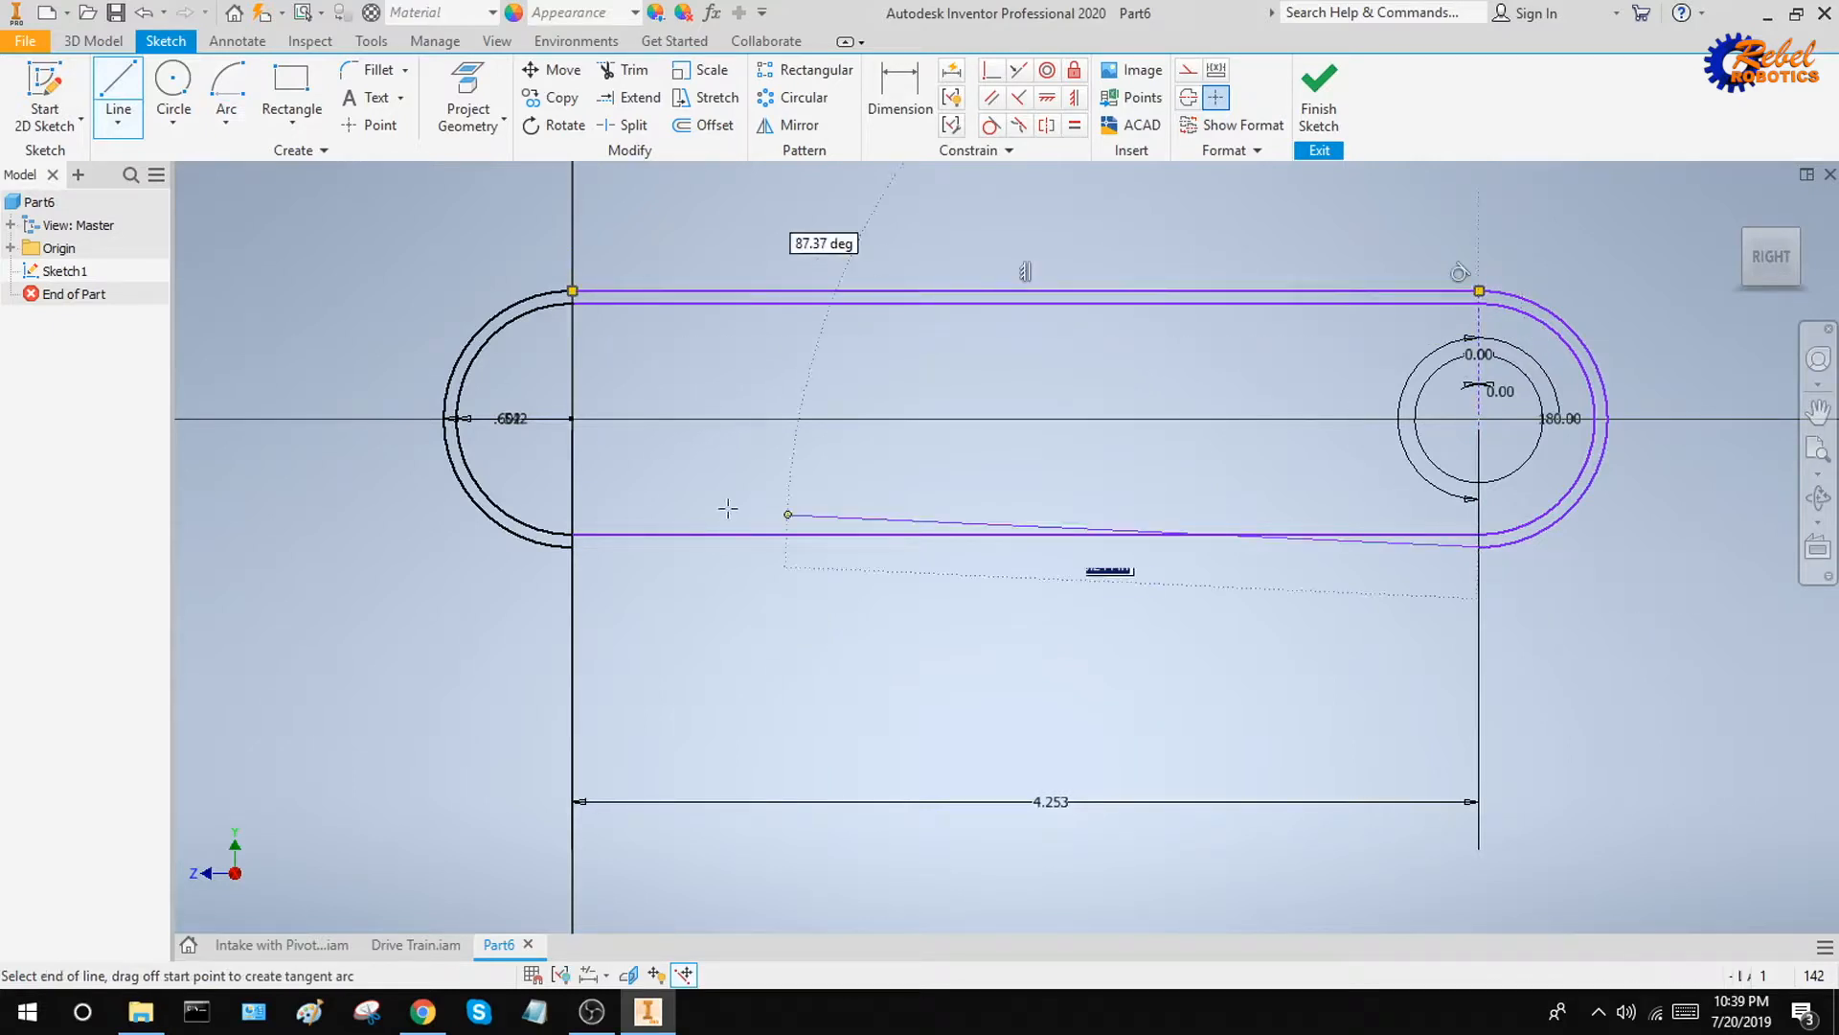
click(572, 547)
Dimension the gap between the upper inner and outer belt lines as 0.06 in
click(900, 94)
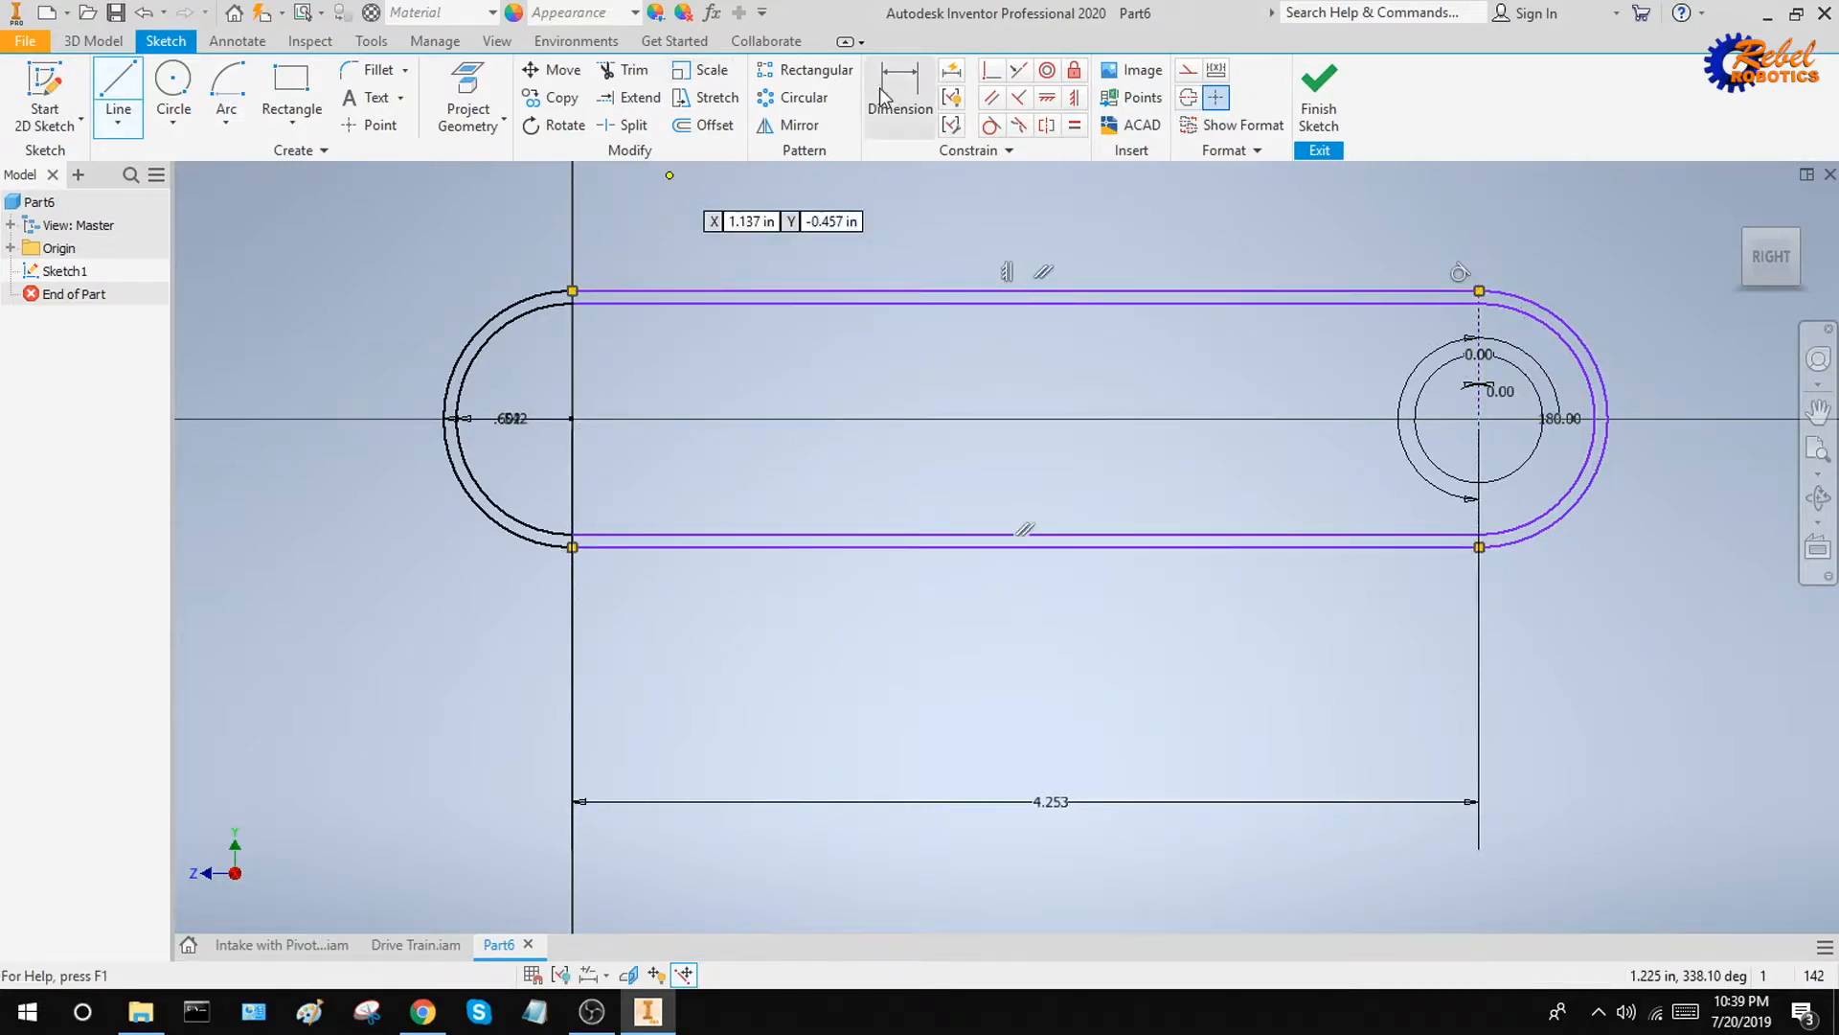
scroll(916, 285, up, 5)
click(922, 308)
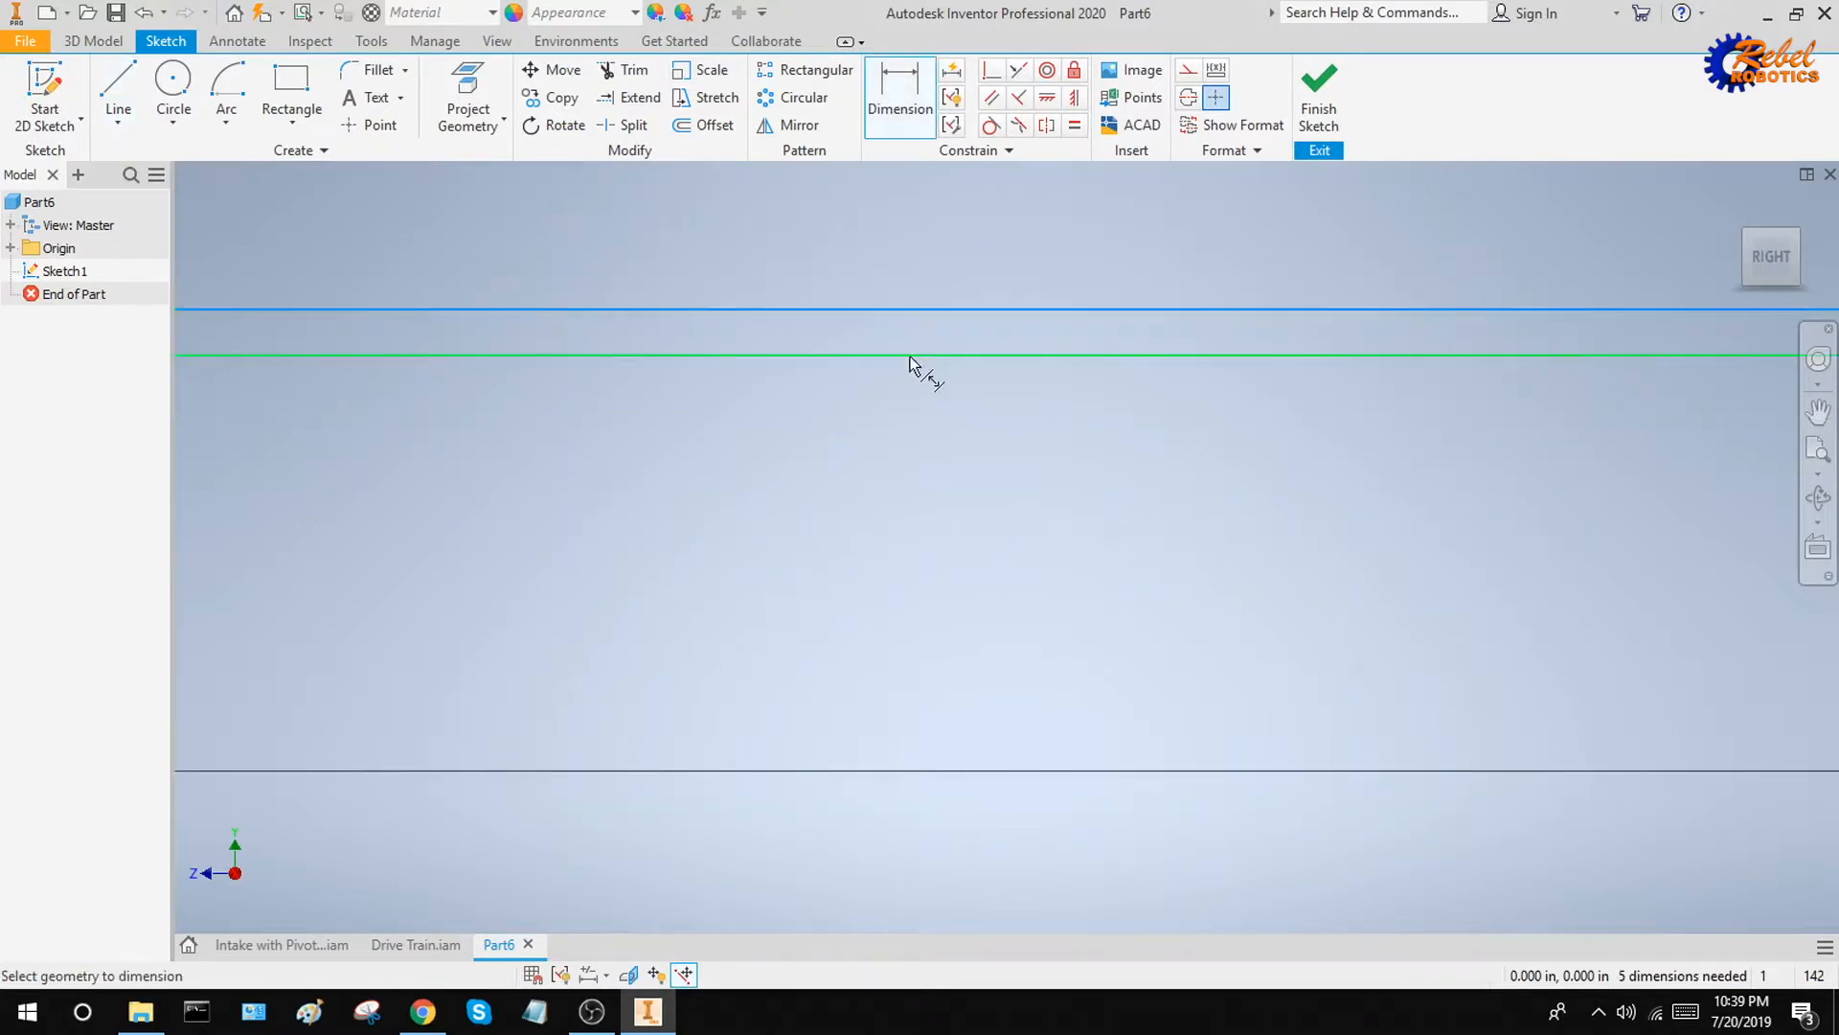
click(906, 356)
click(954, 337)
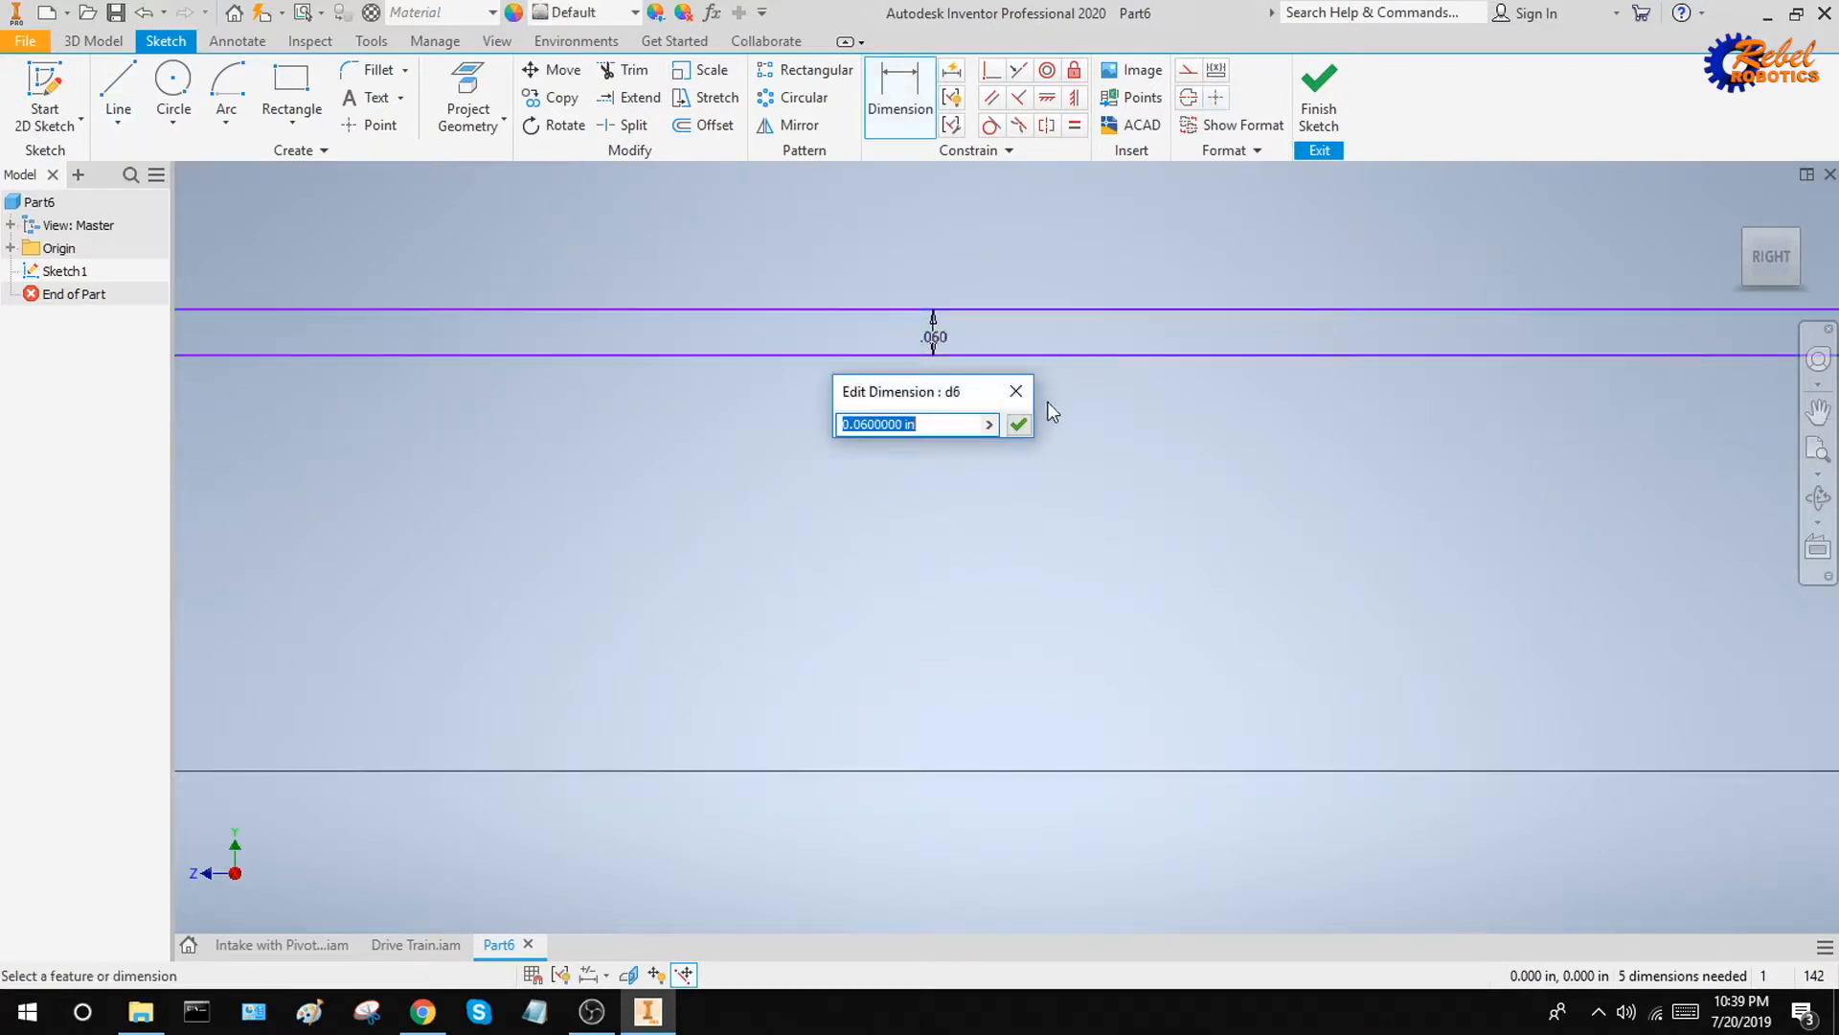
key(Return)
key(Escape)
Extrude the ring profile between the belt outlines 9 mm and give the part the Anodized - Black appearance
scroll(1196, 454, down, 8)
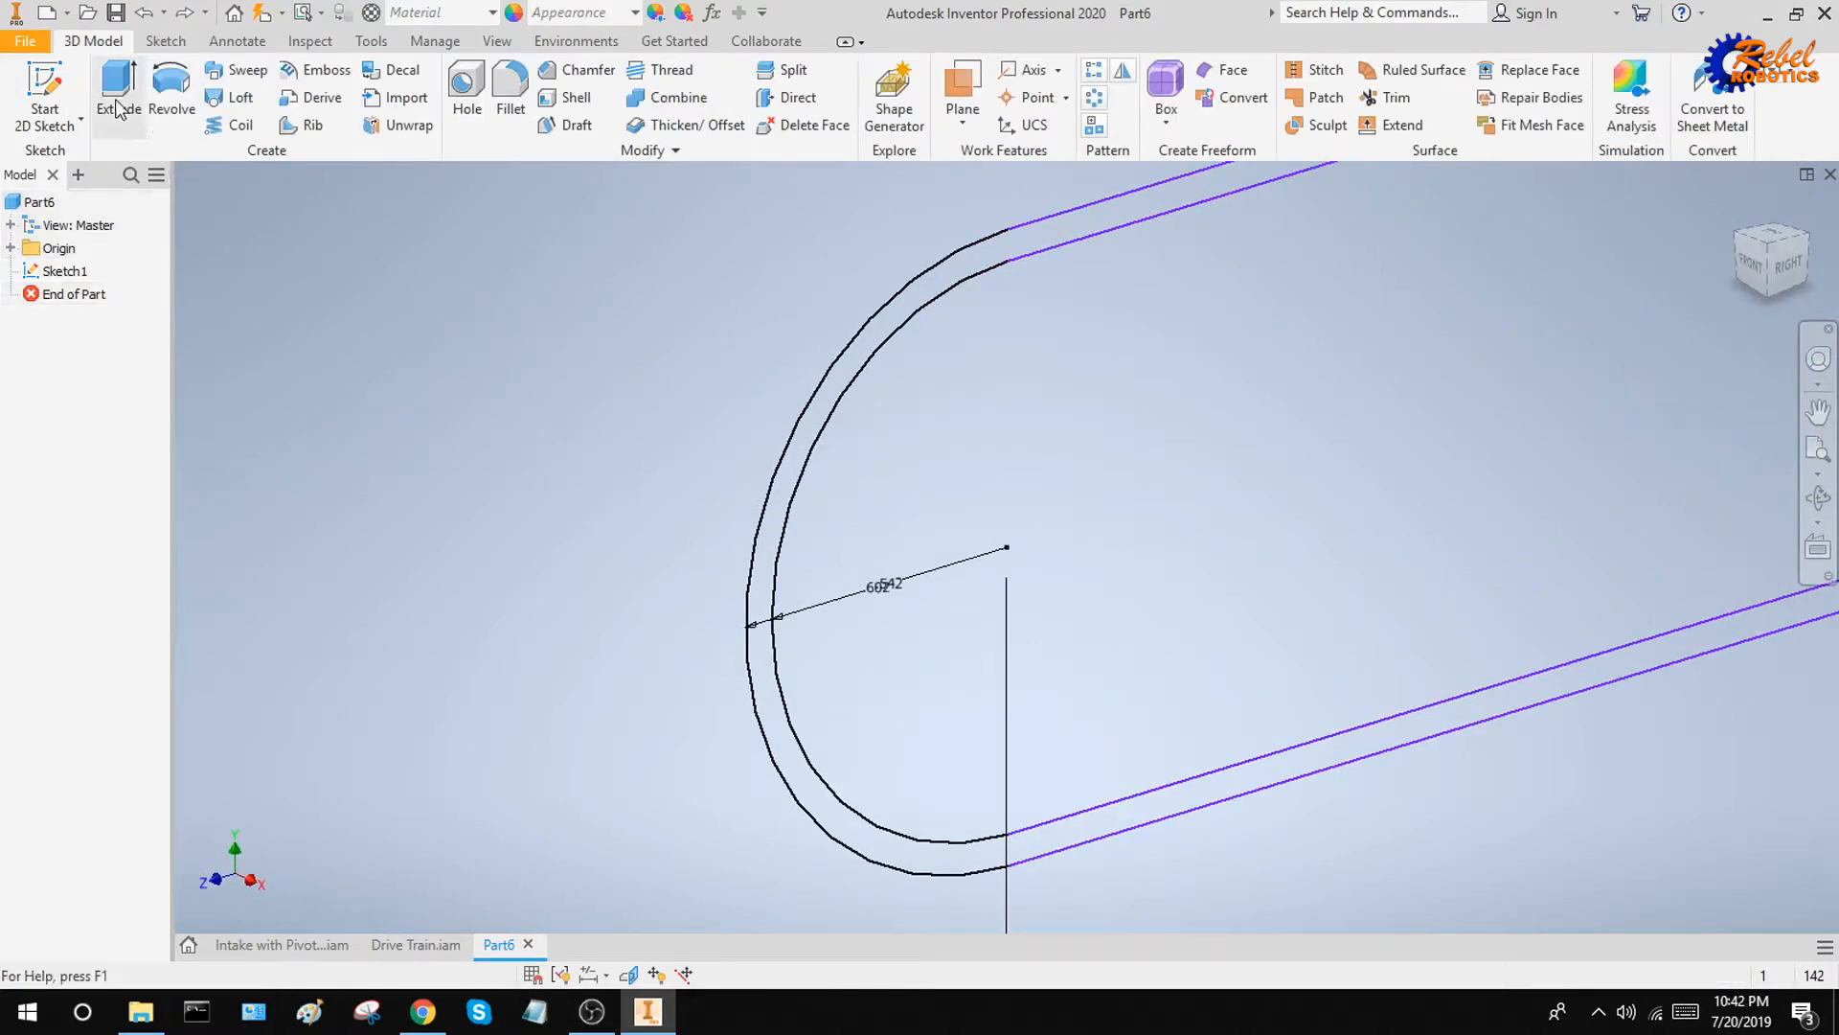
key(e)
scroll(1164, 274, up, 8)
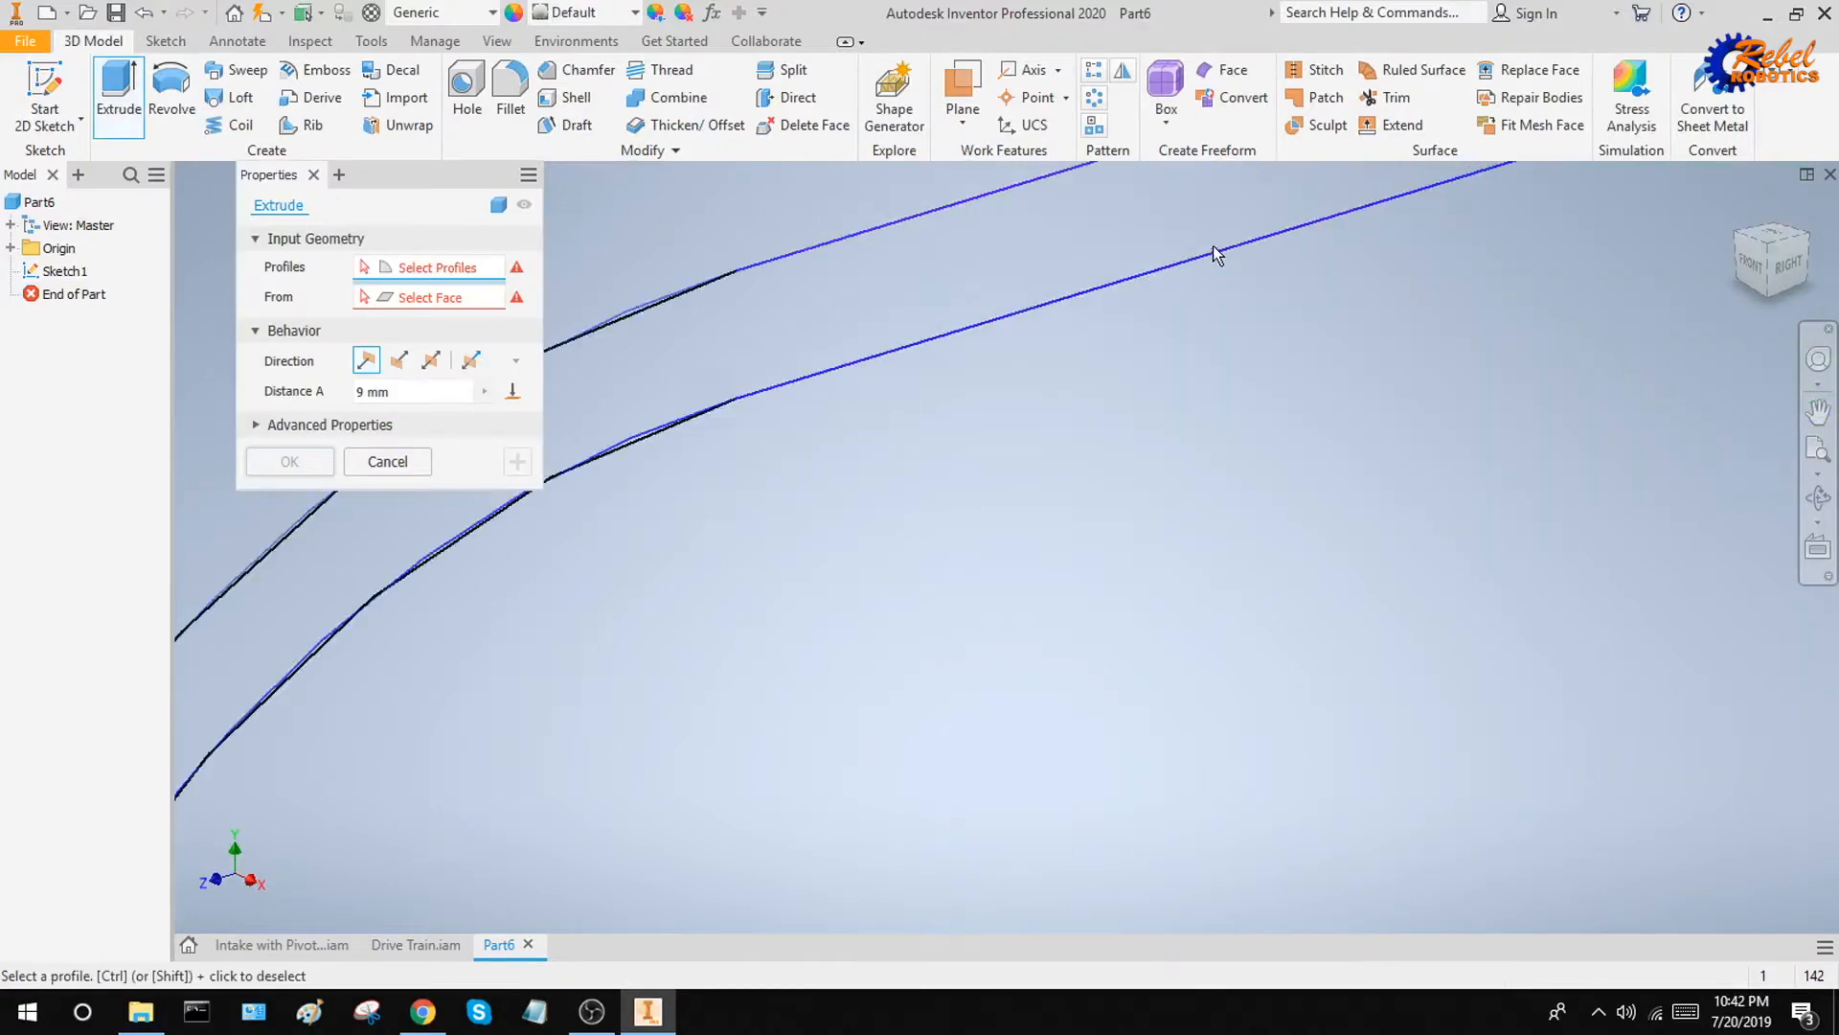
scroll(968, 369, down, 5)
scroll(908, 374, up, 5)
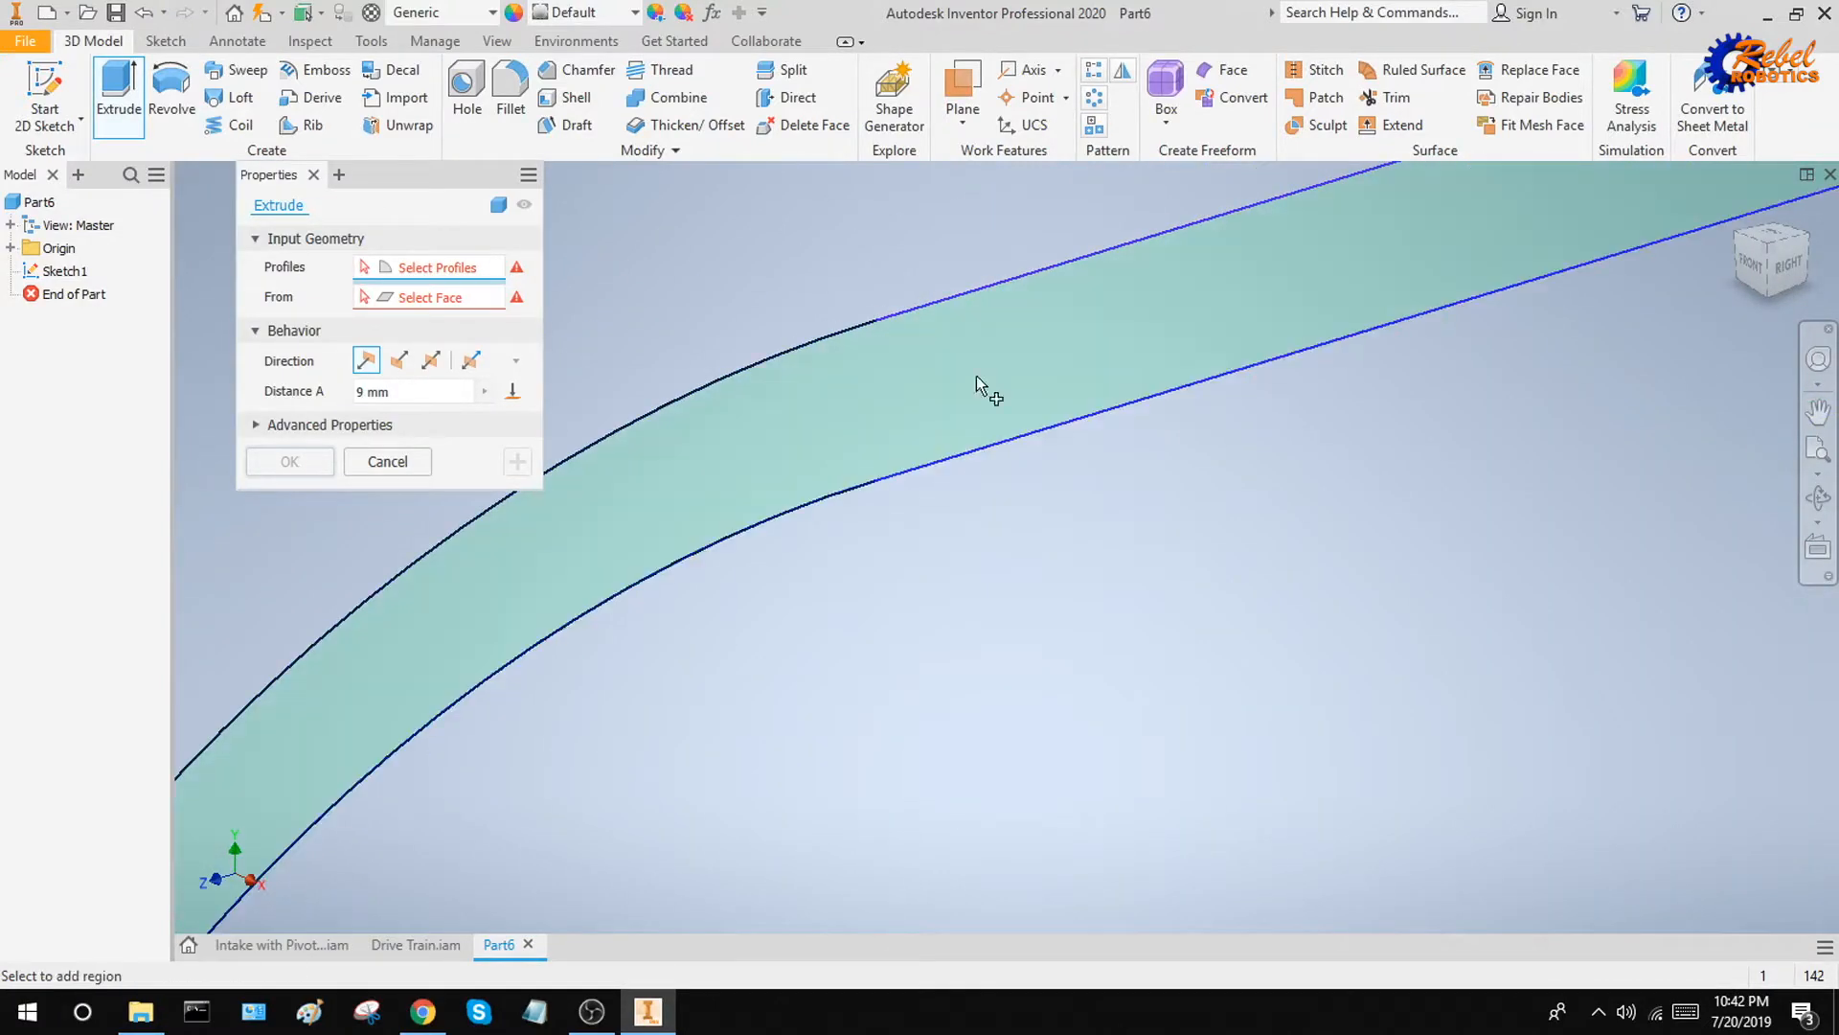
click(906, 418)
scroll(958, 412, down, 6)
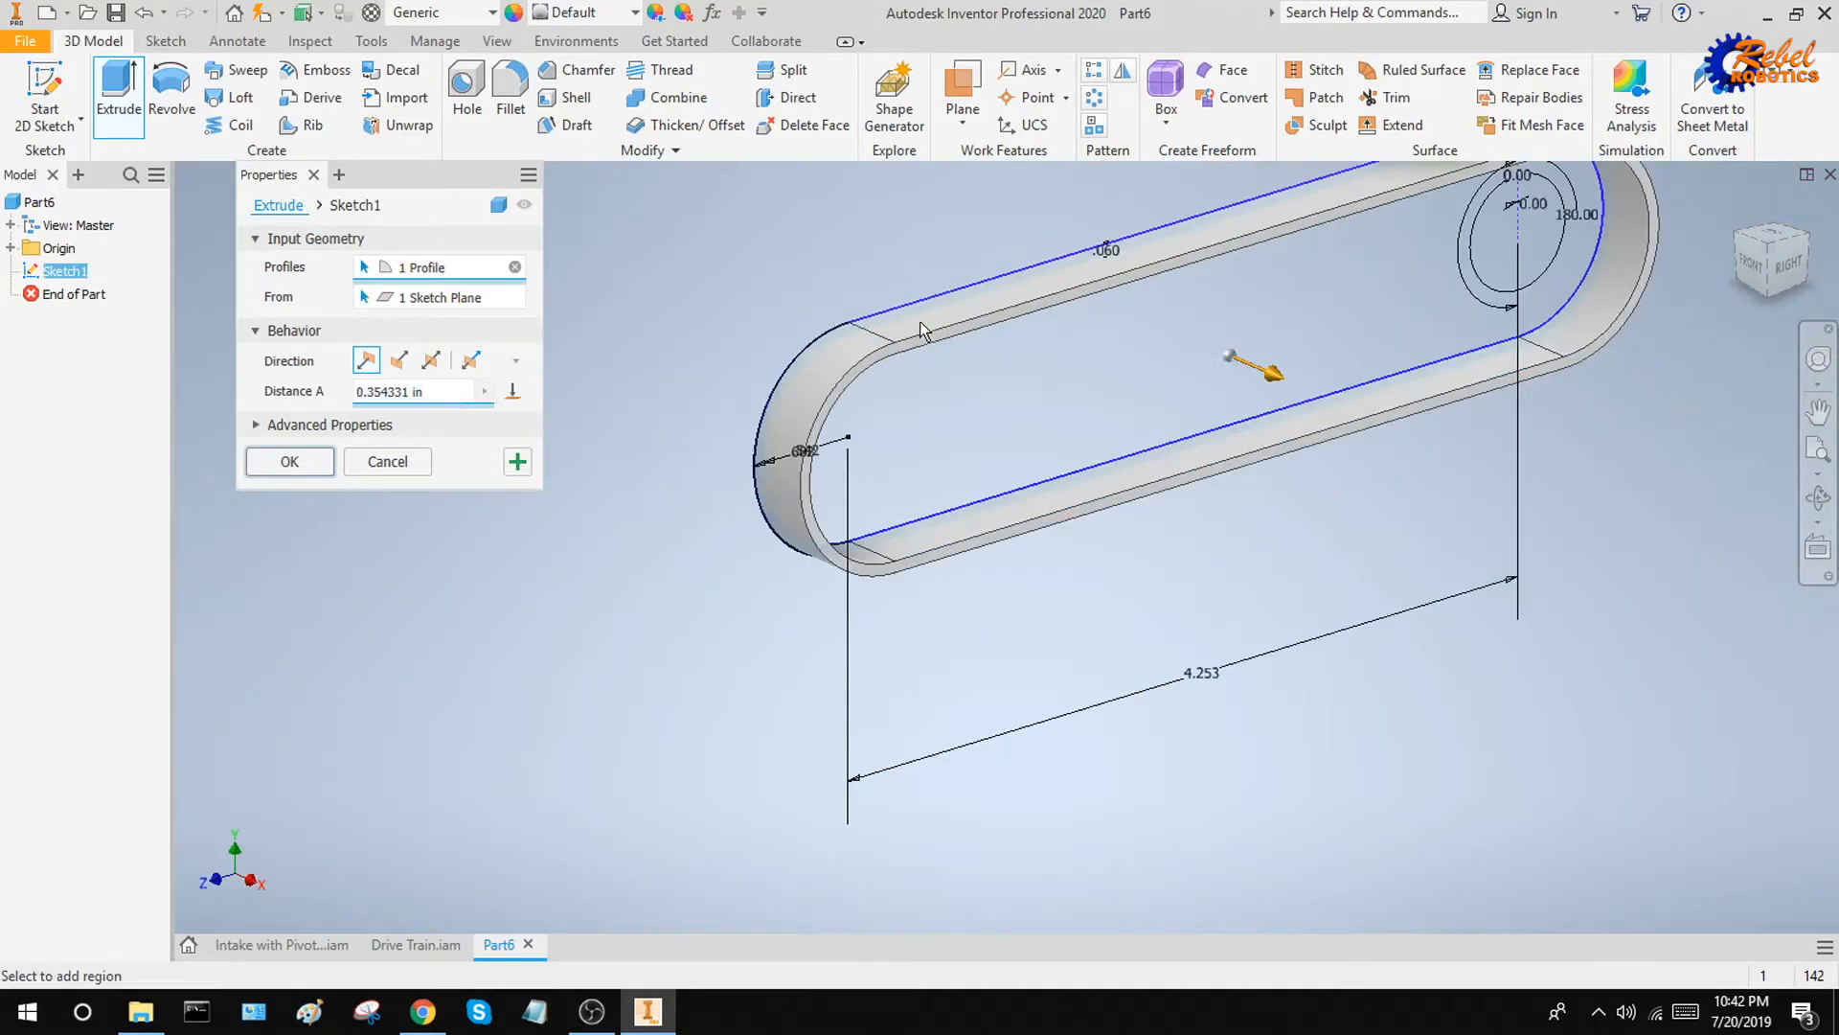
key(BackSpace)
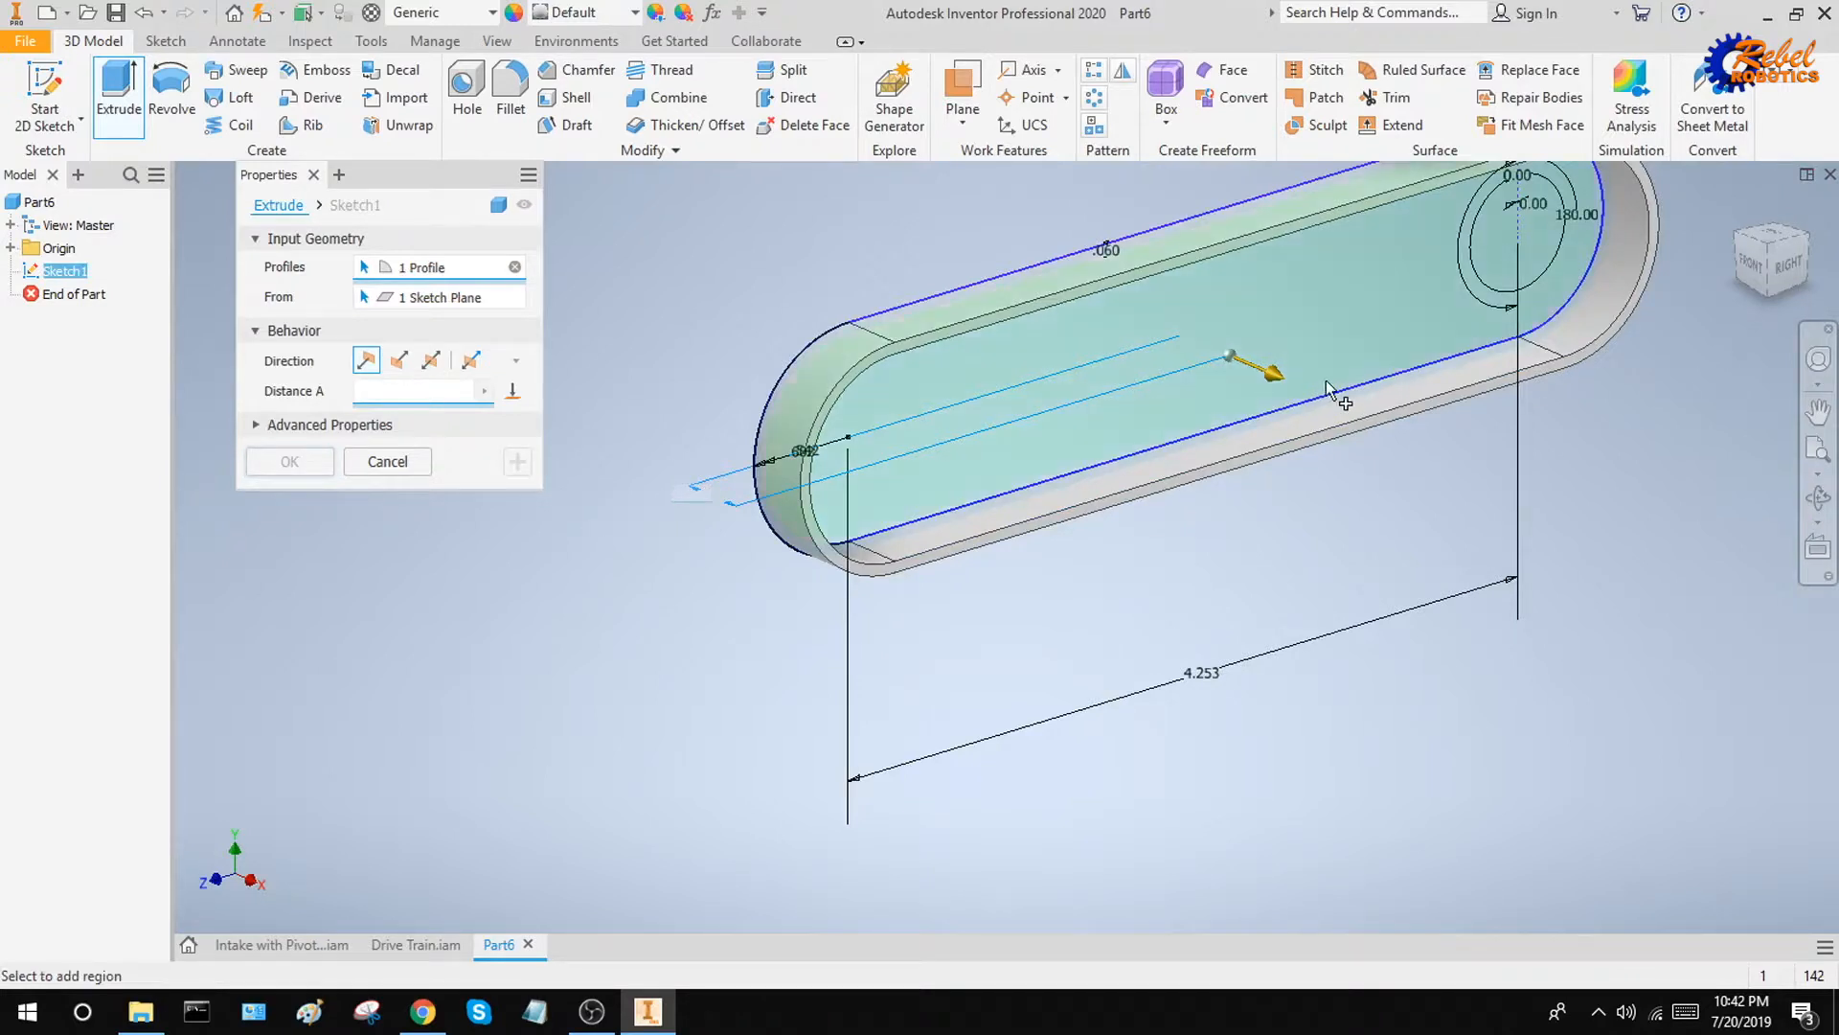
middle_drag(1289, 409, 1021, 585)
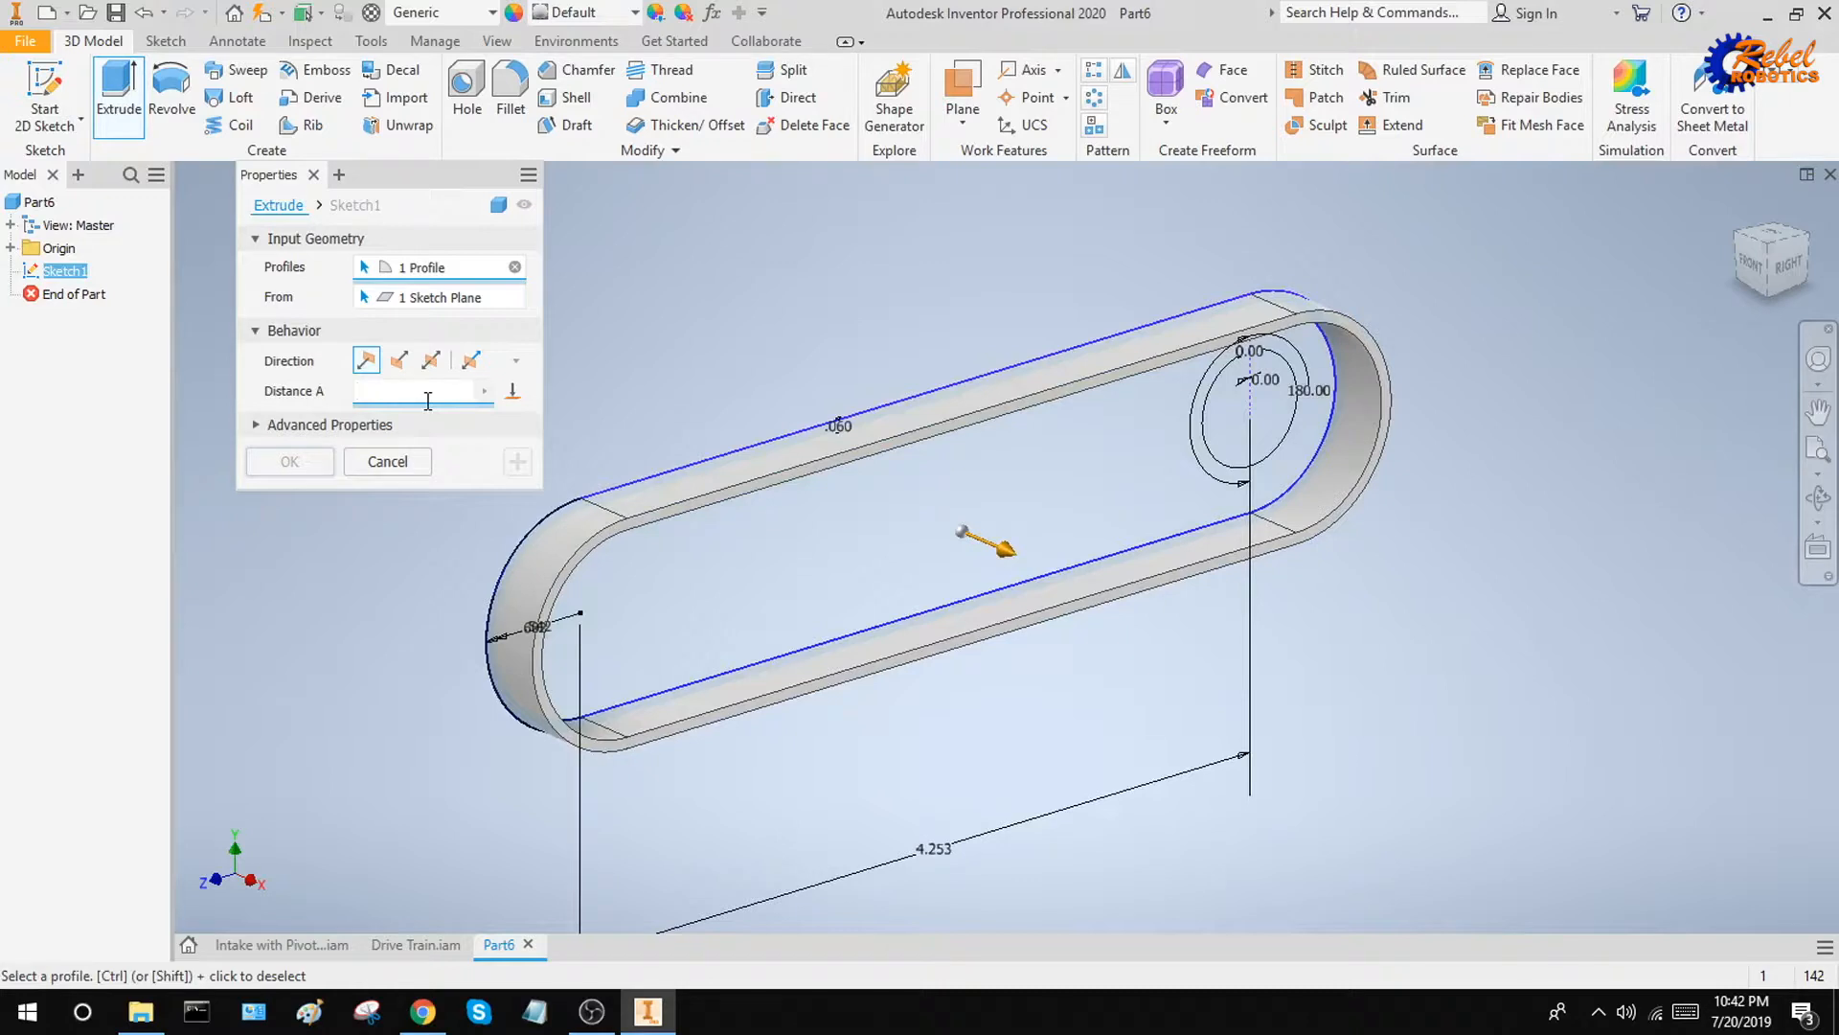
text(9mm)
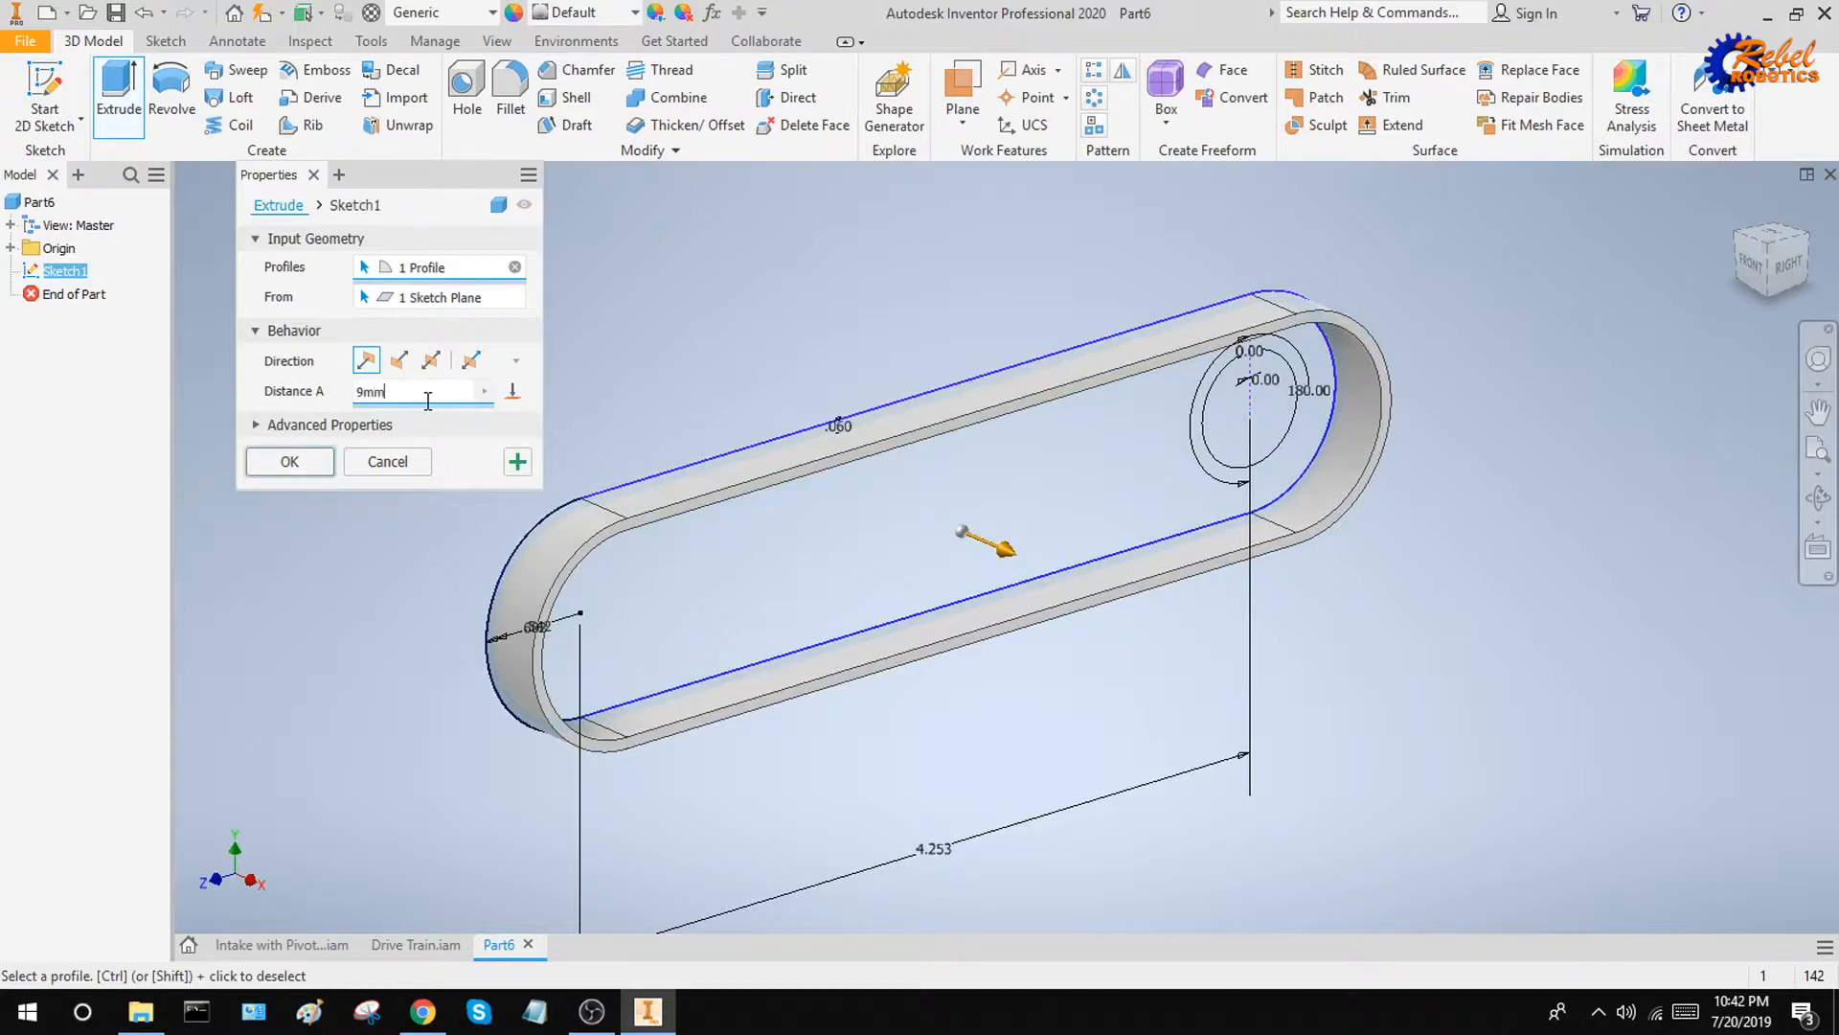
click(275, 467)
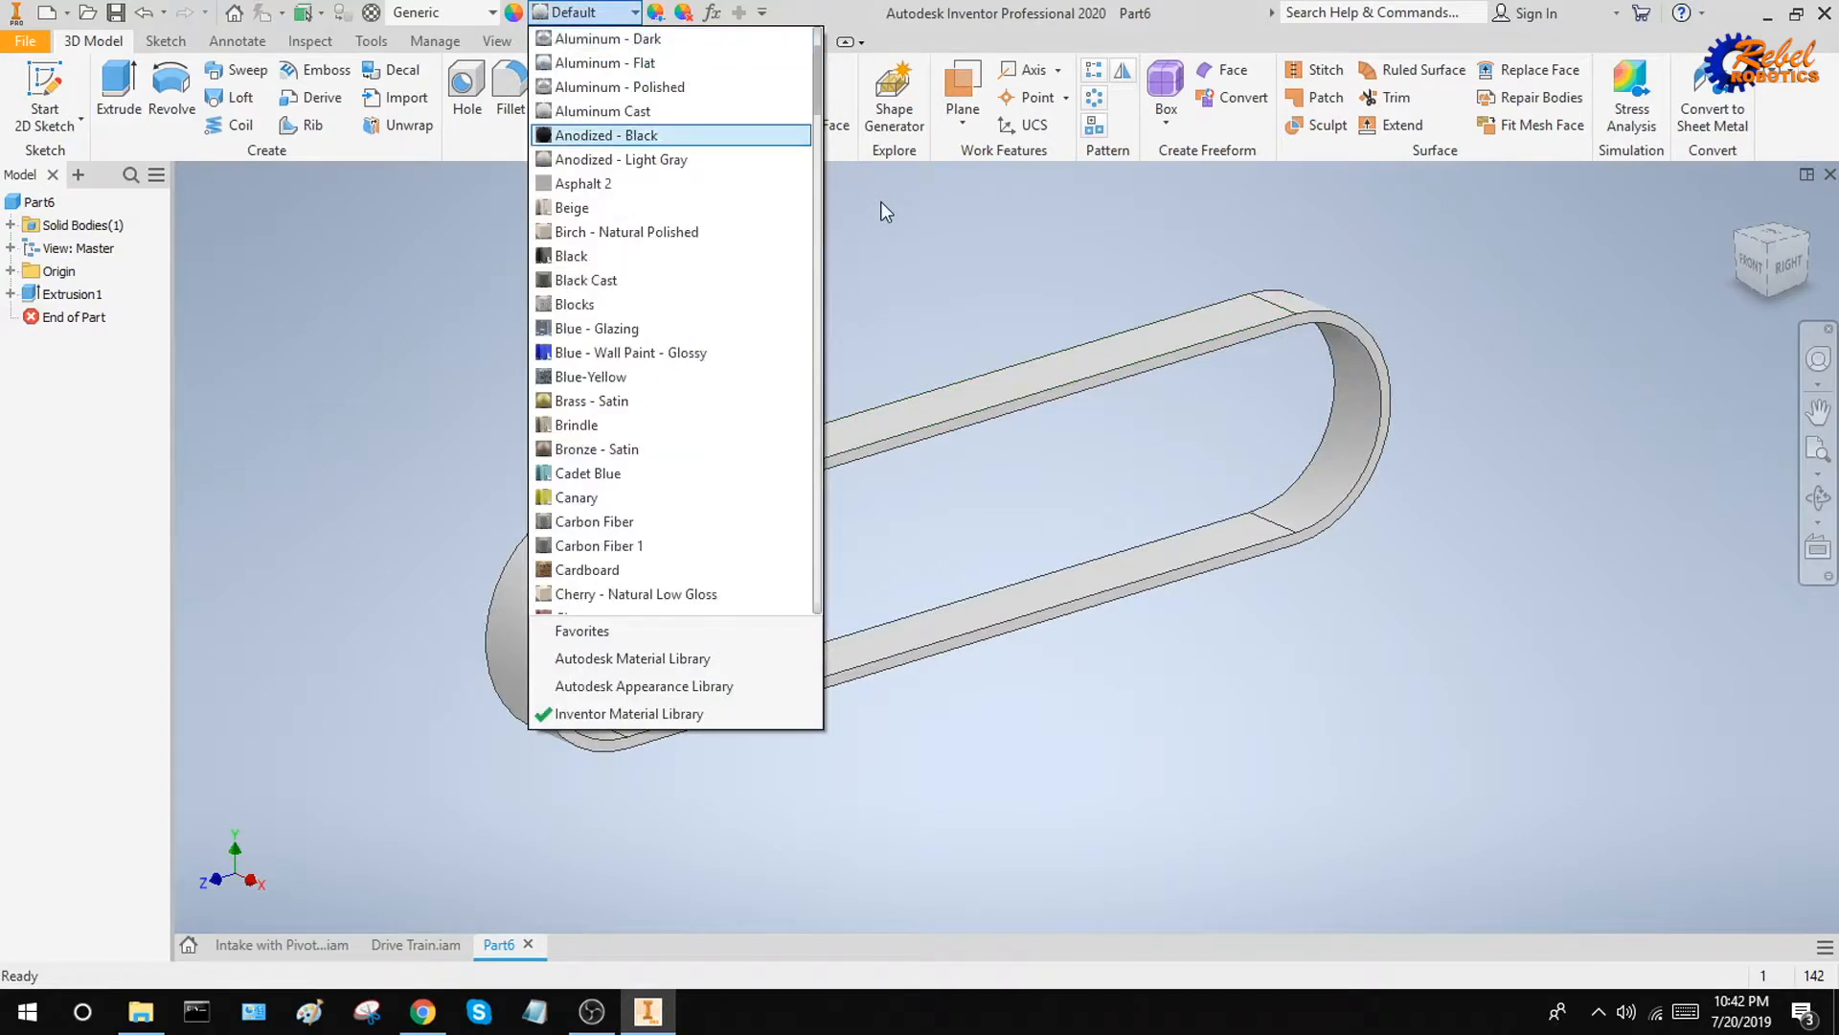
key(Return)
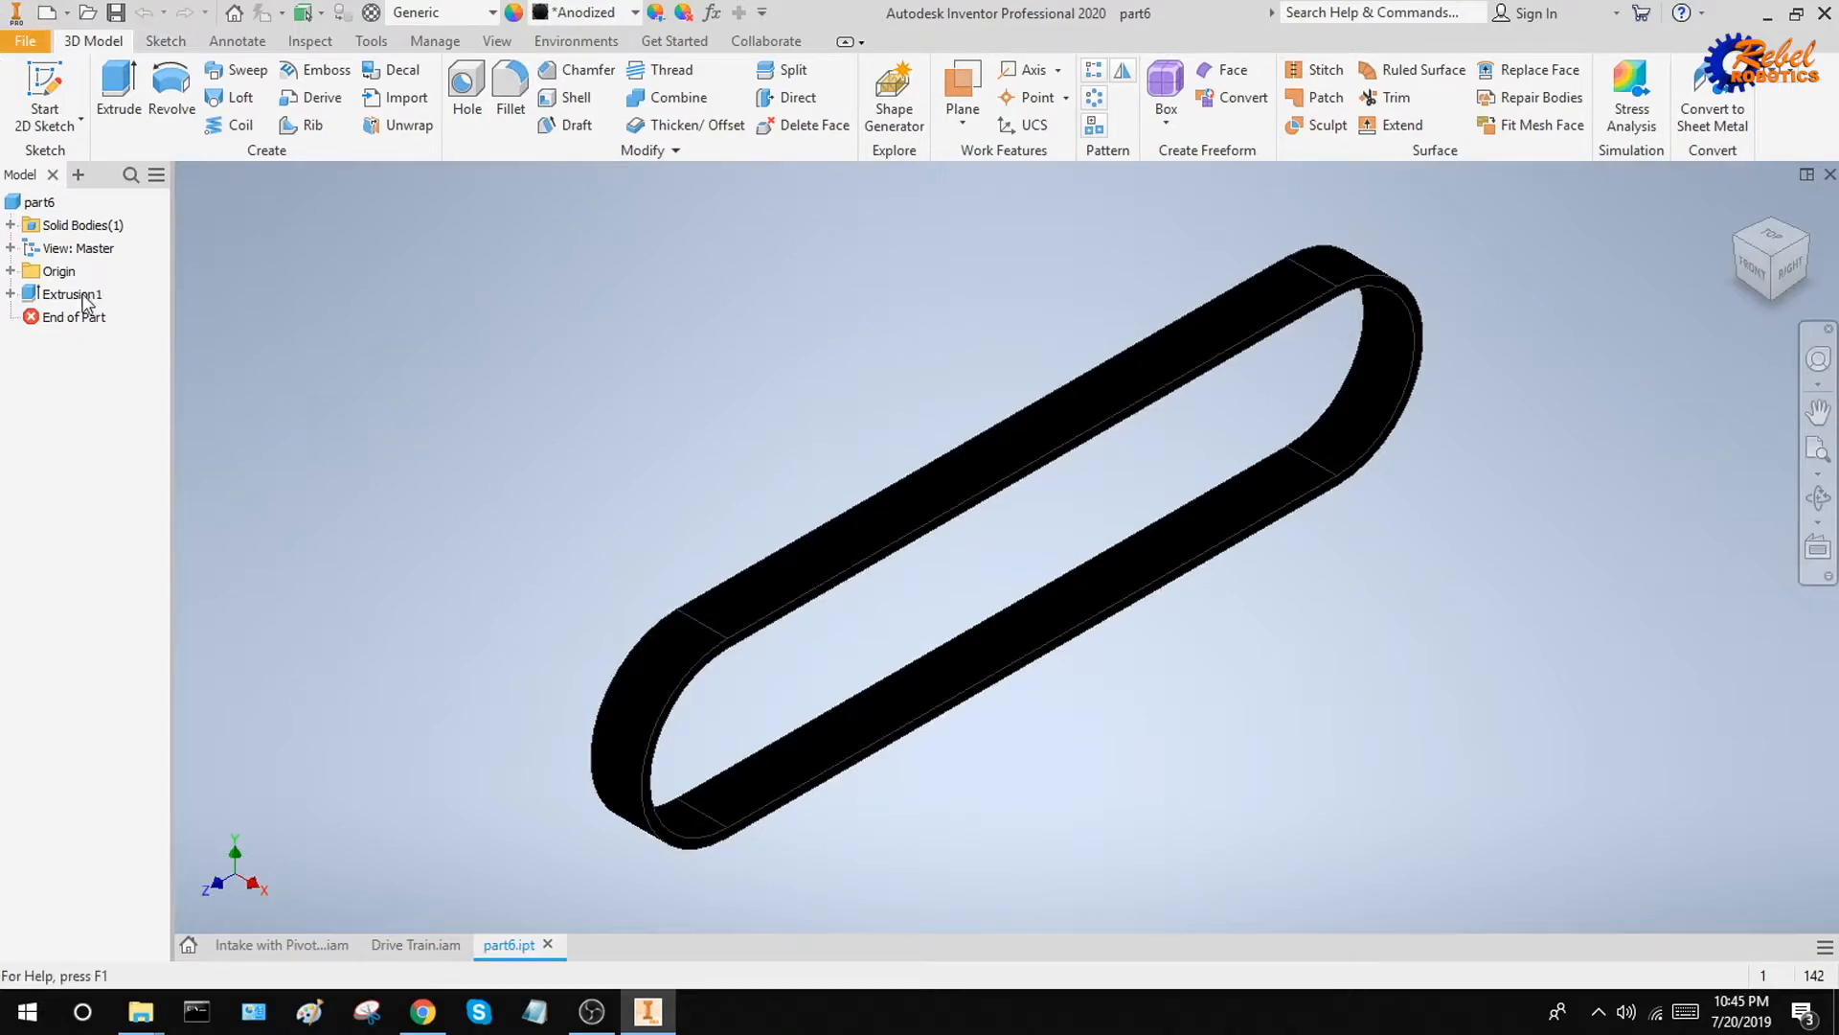
Save the belt part in Downloads under the new name 9mm Belt 4.253in
click(26, 41)
click(71, 297)
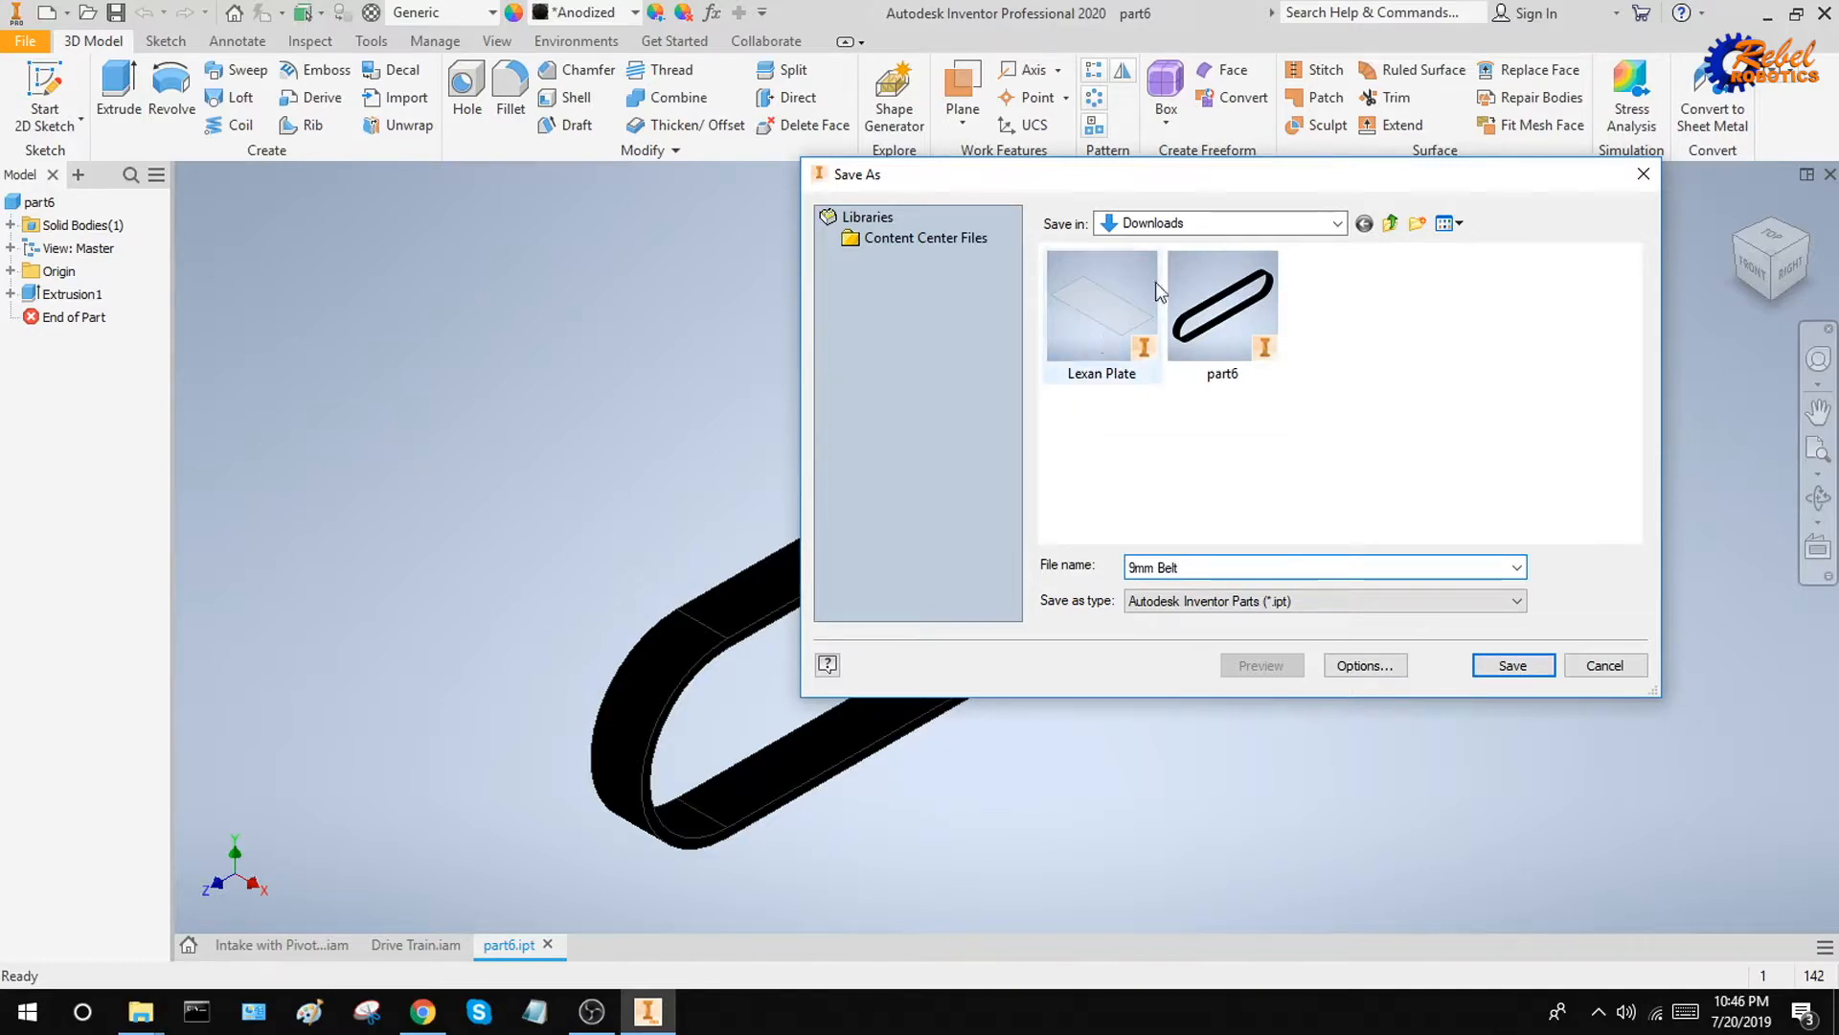
drag(958, 174, 1083, 587)
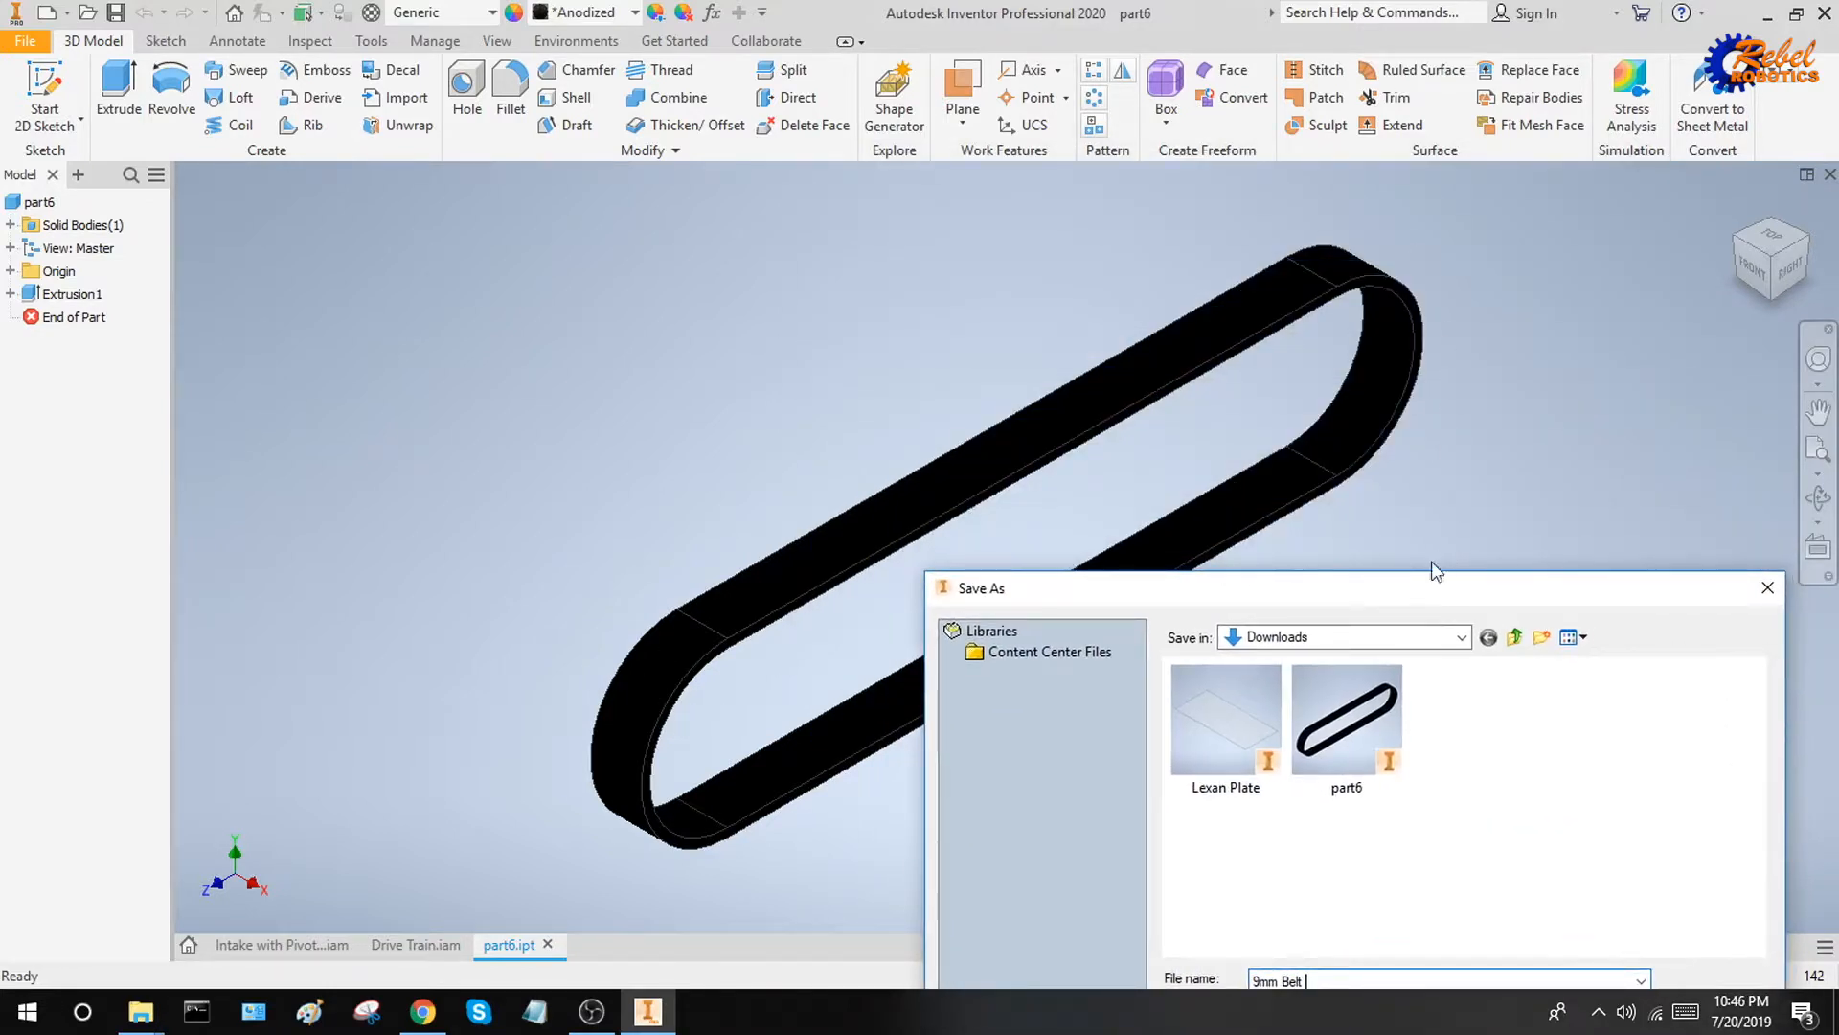
drag(1432, 588, 527, 37)
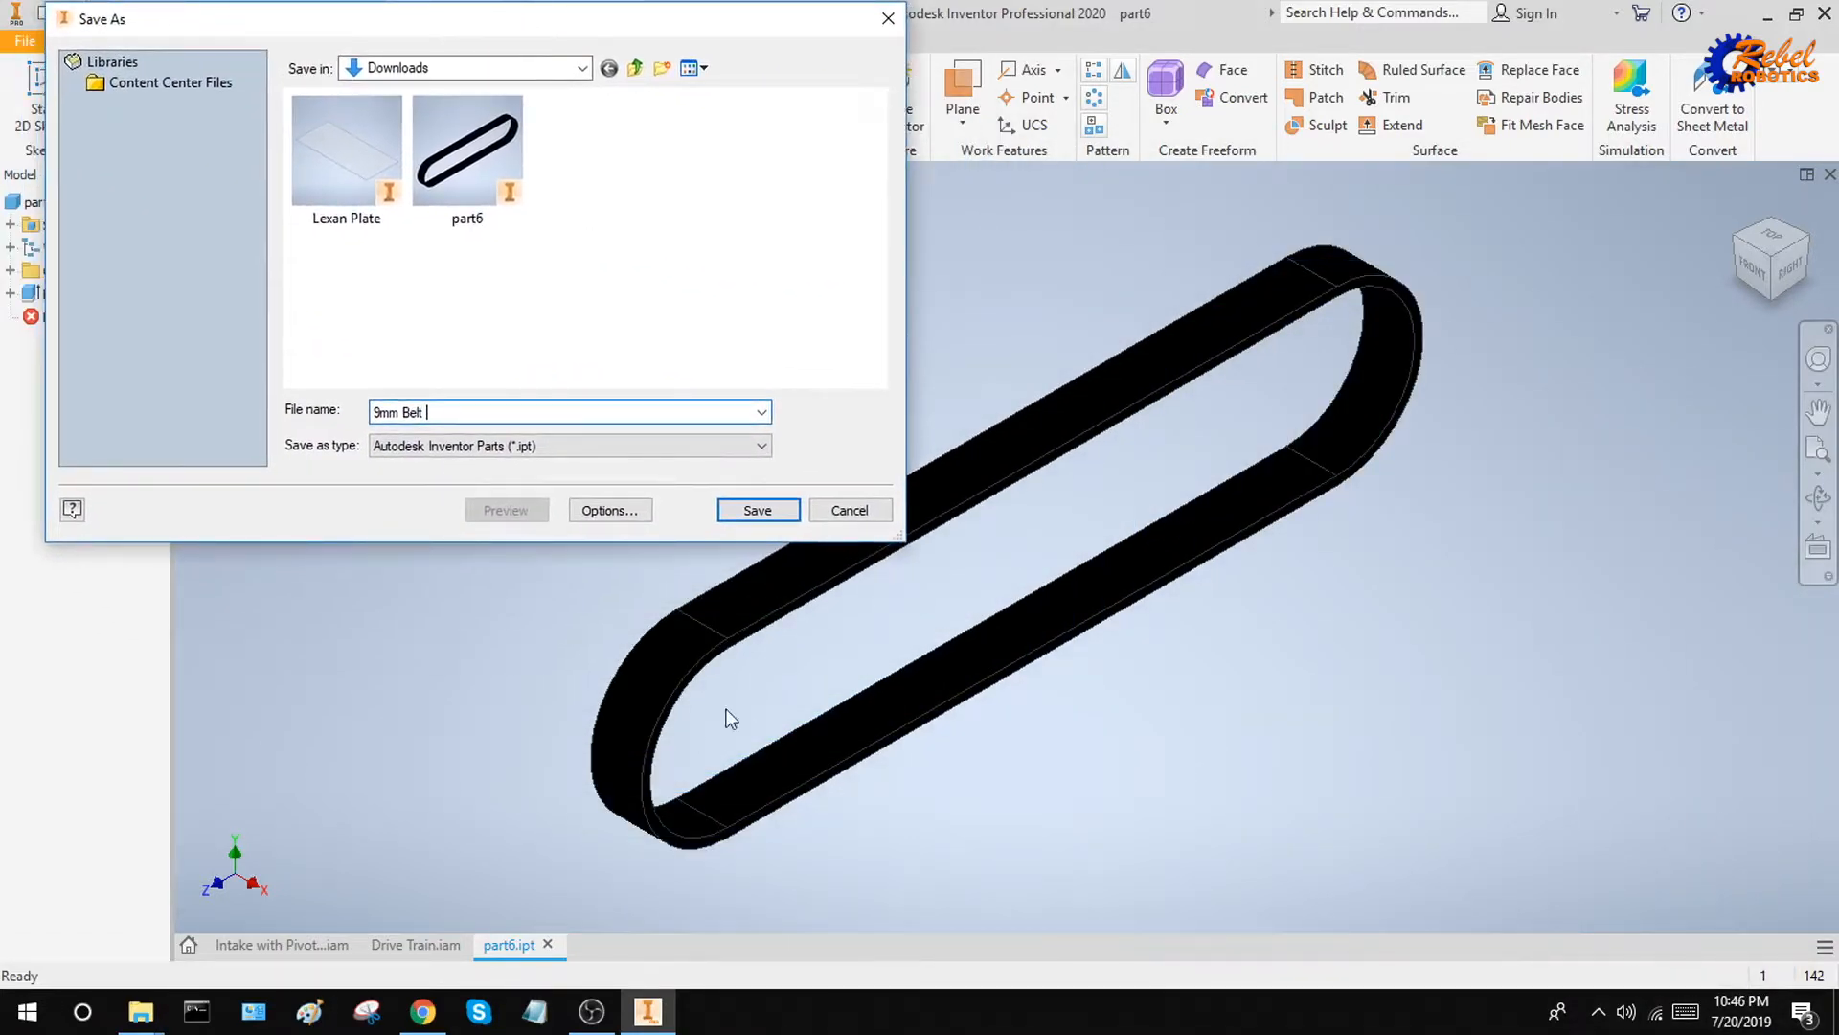
drag(673, 29, 822, 145)
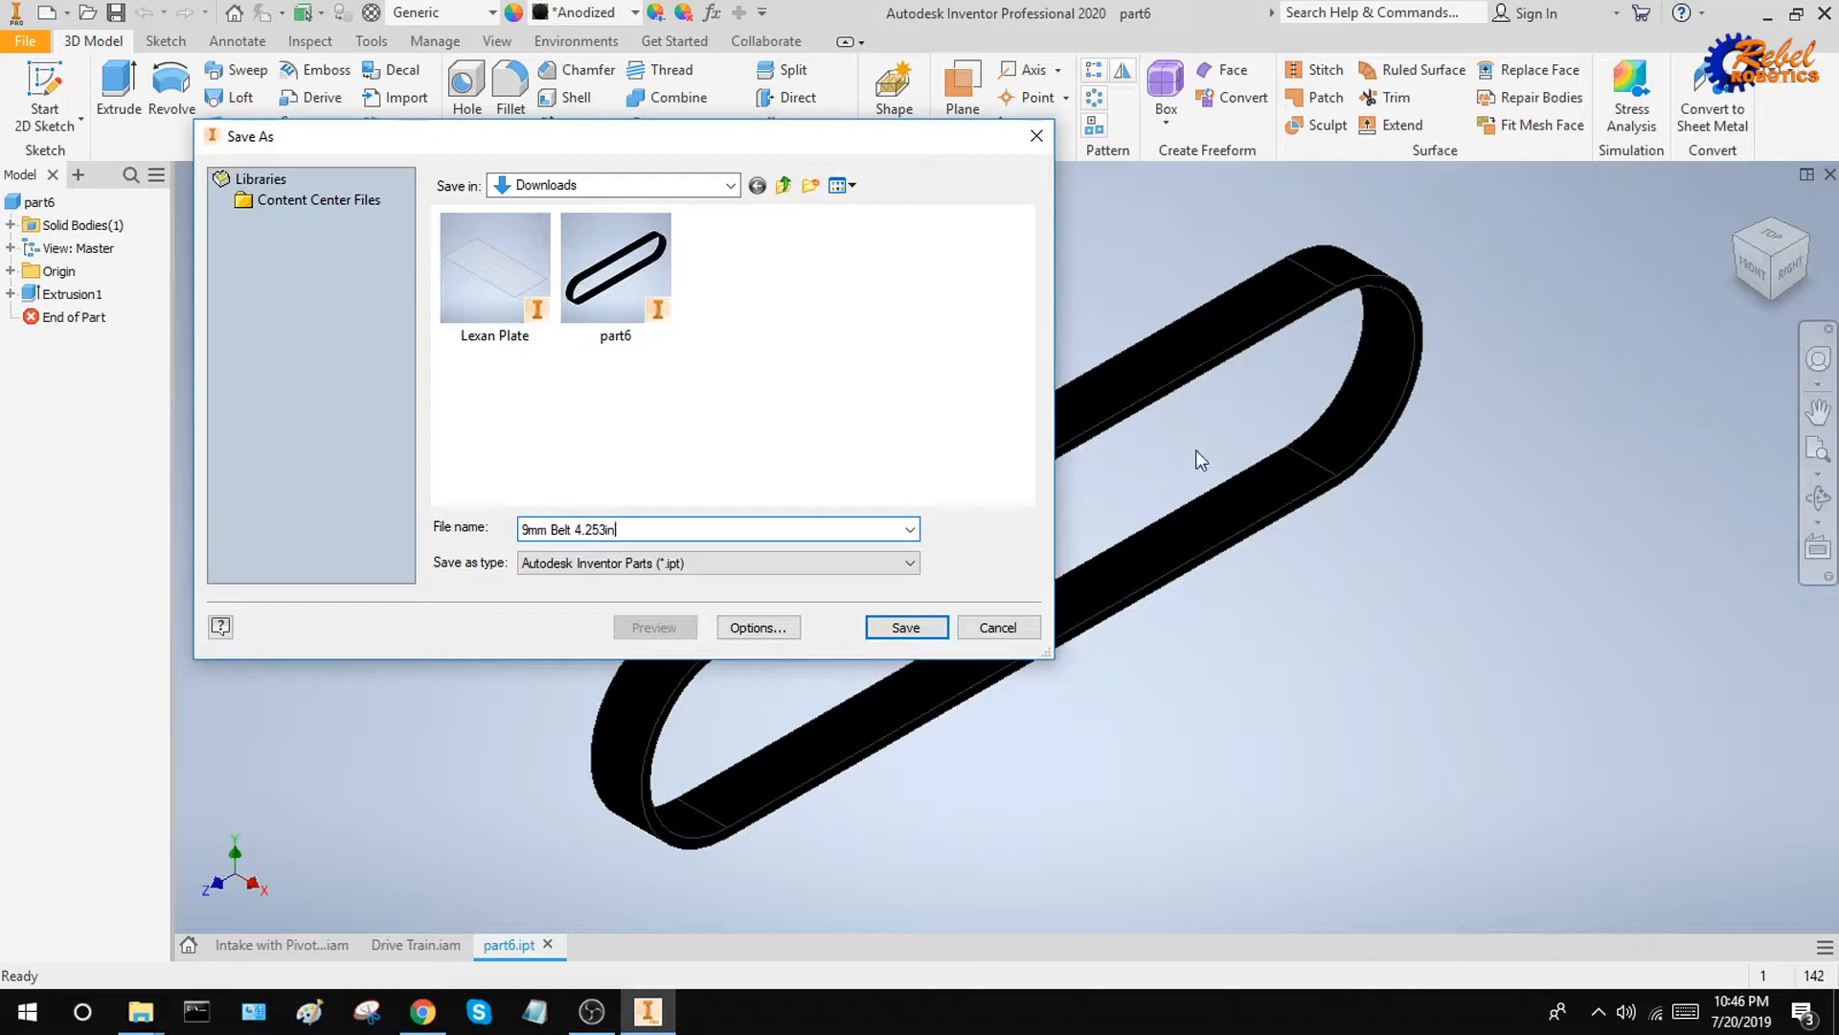
click(906, 627)
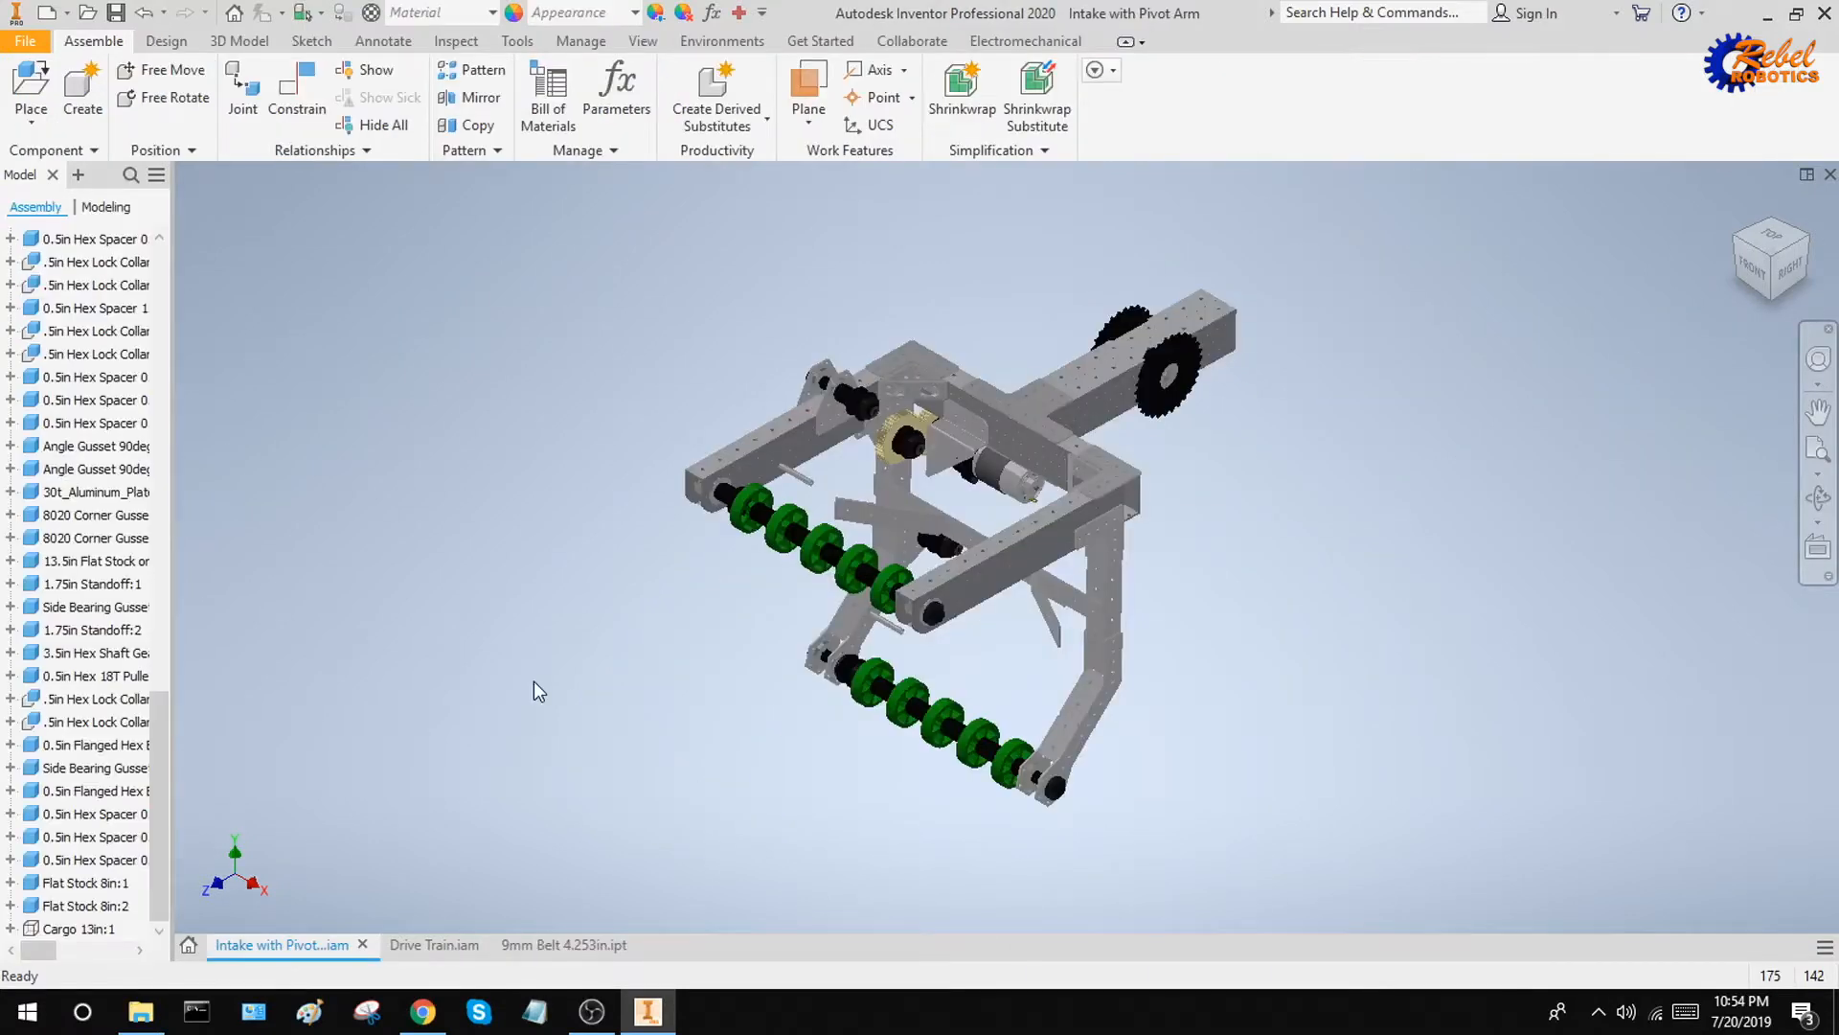
Switch to the Intake with Pivot Arm assembly and place one 9mm Belt 4.253in beside the upper pulley shaft
key(alt+Tab)
key(alt+Tab)
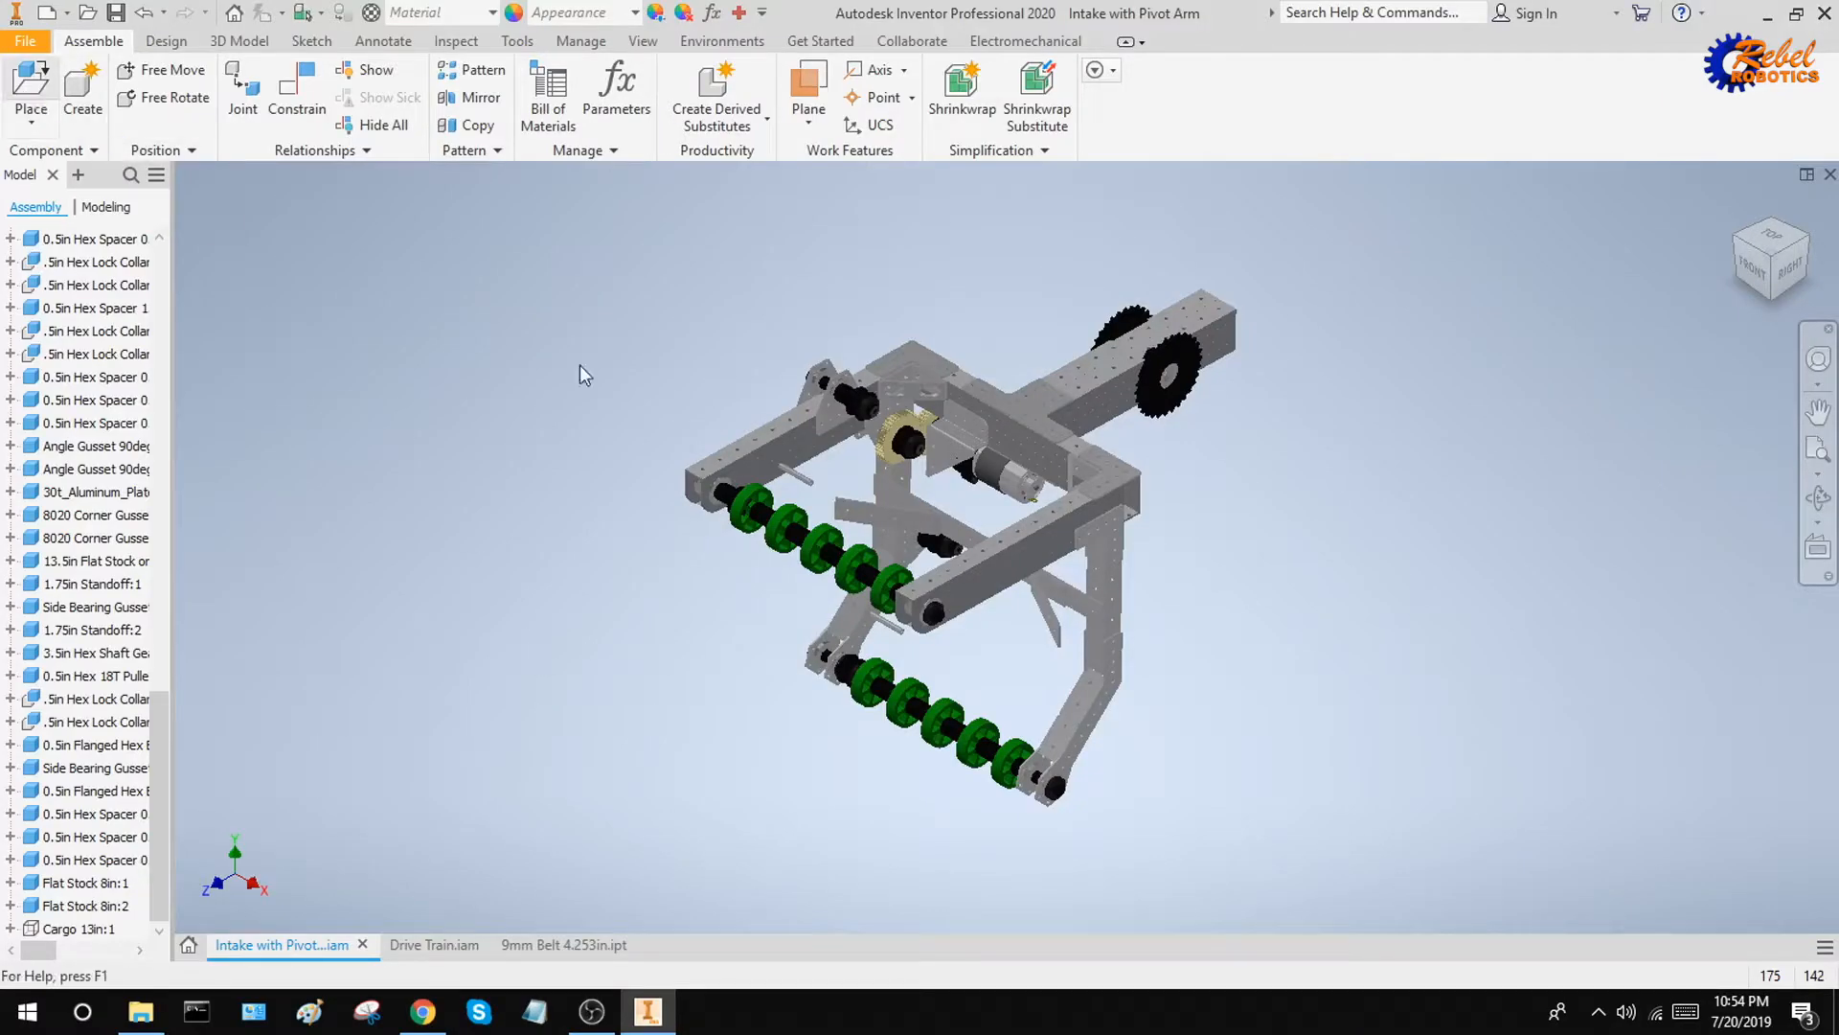
double_click(503, 278)
click(661, 382)
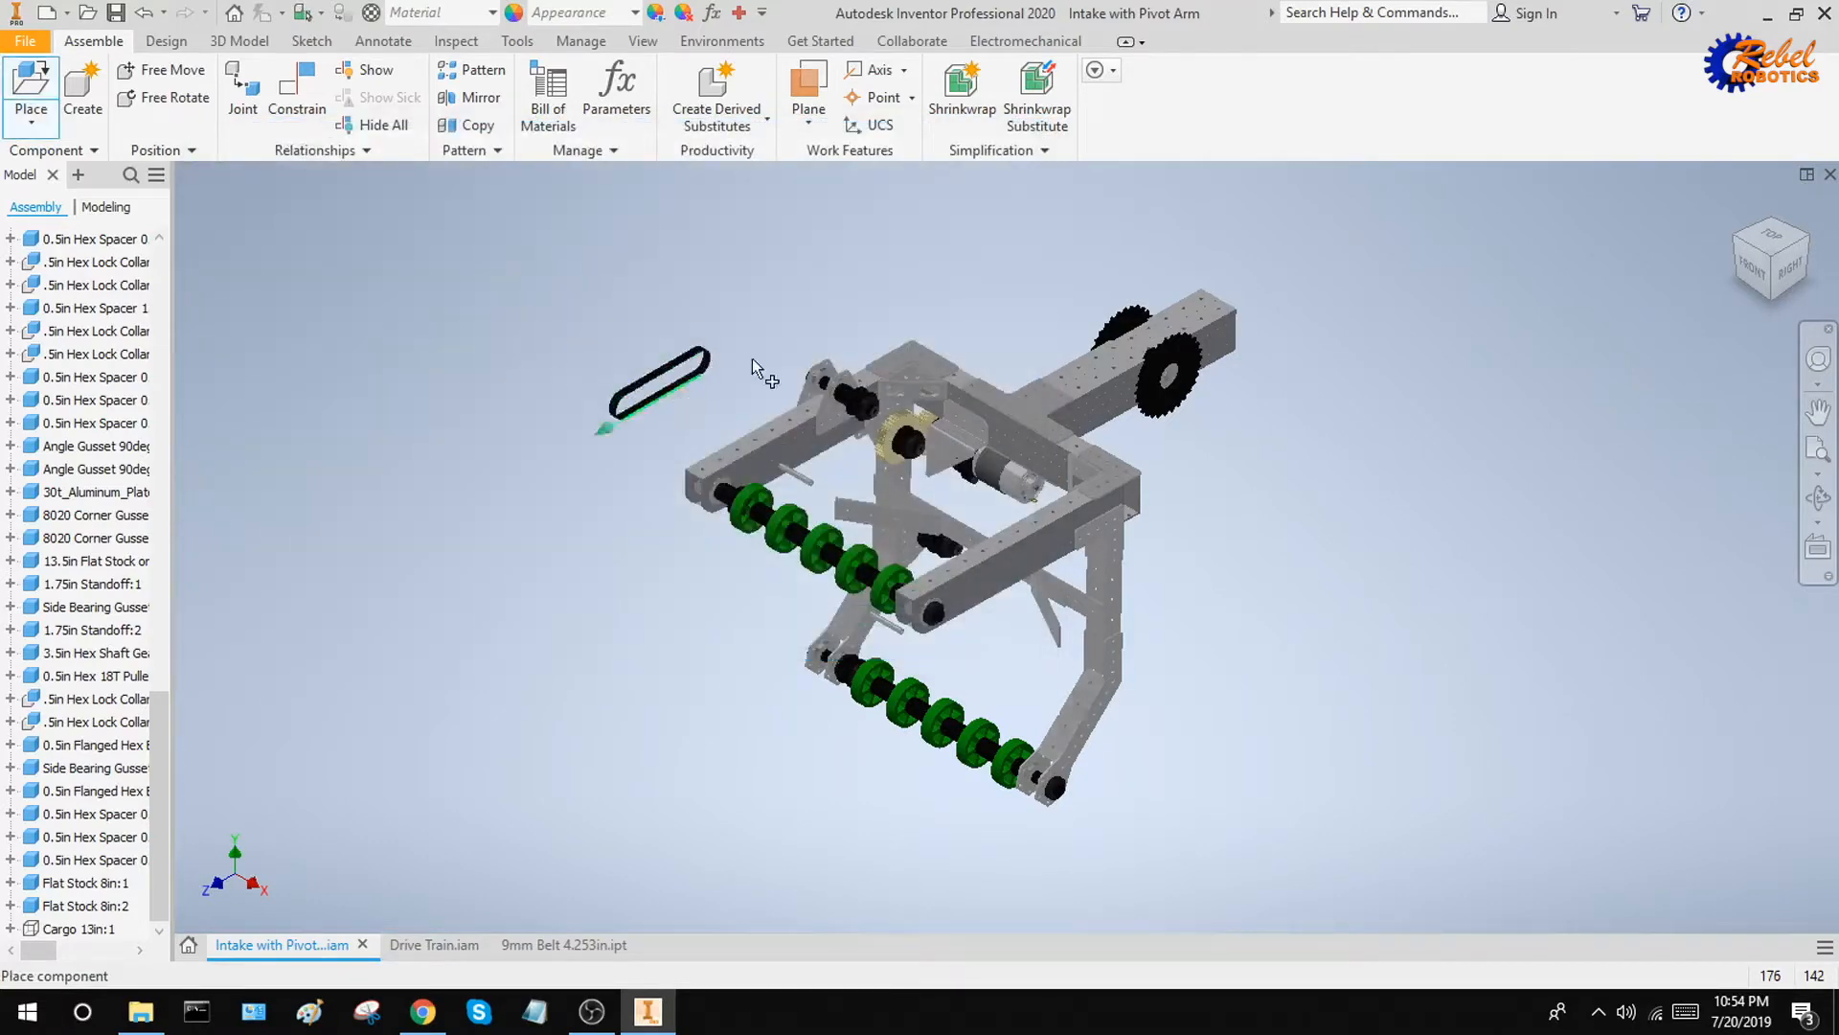
key(Escape)
scroll(751, 342, down, 6)
drag(467, 418, 950, 418)
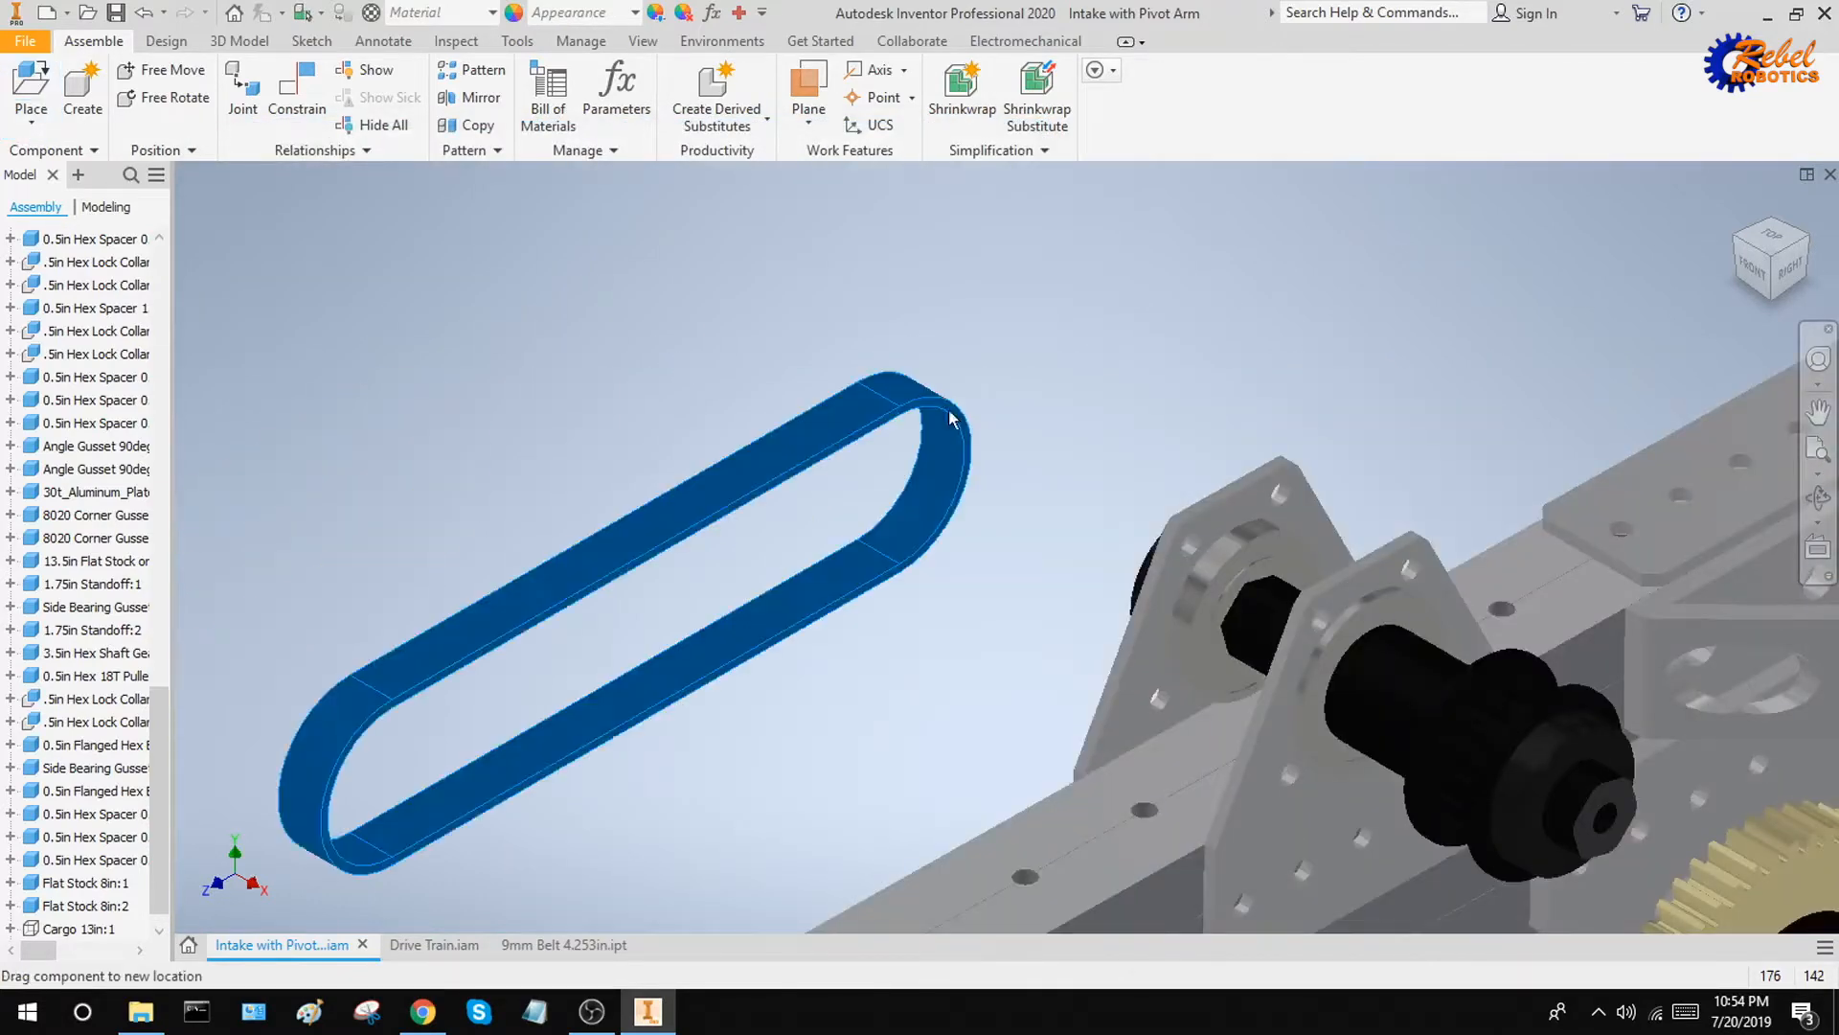
Mate the axis of one rounded belt end to the axis of the upper pulley shaft with 0 in offset
key(c)
scroll(1088, 546, down, 3)
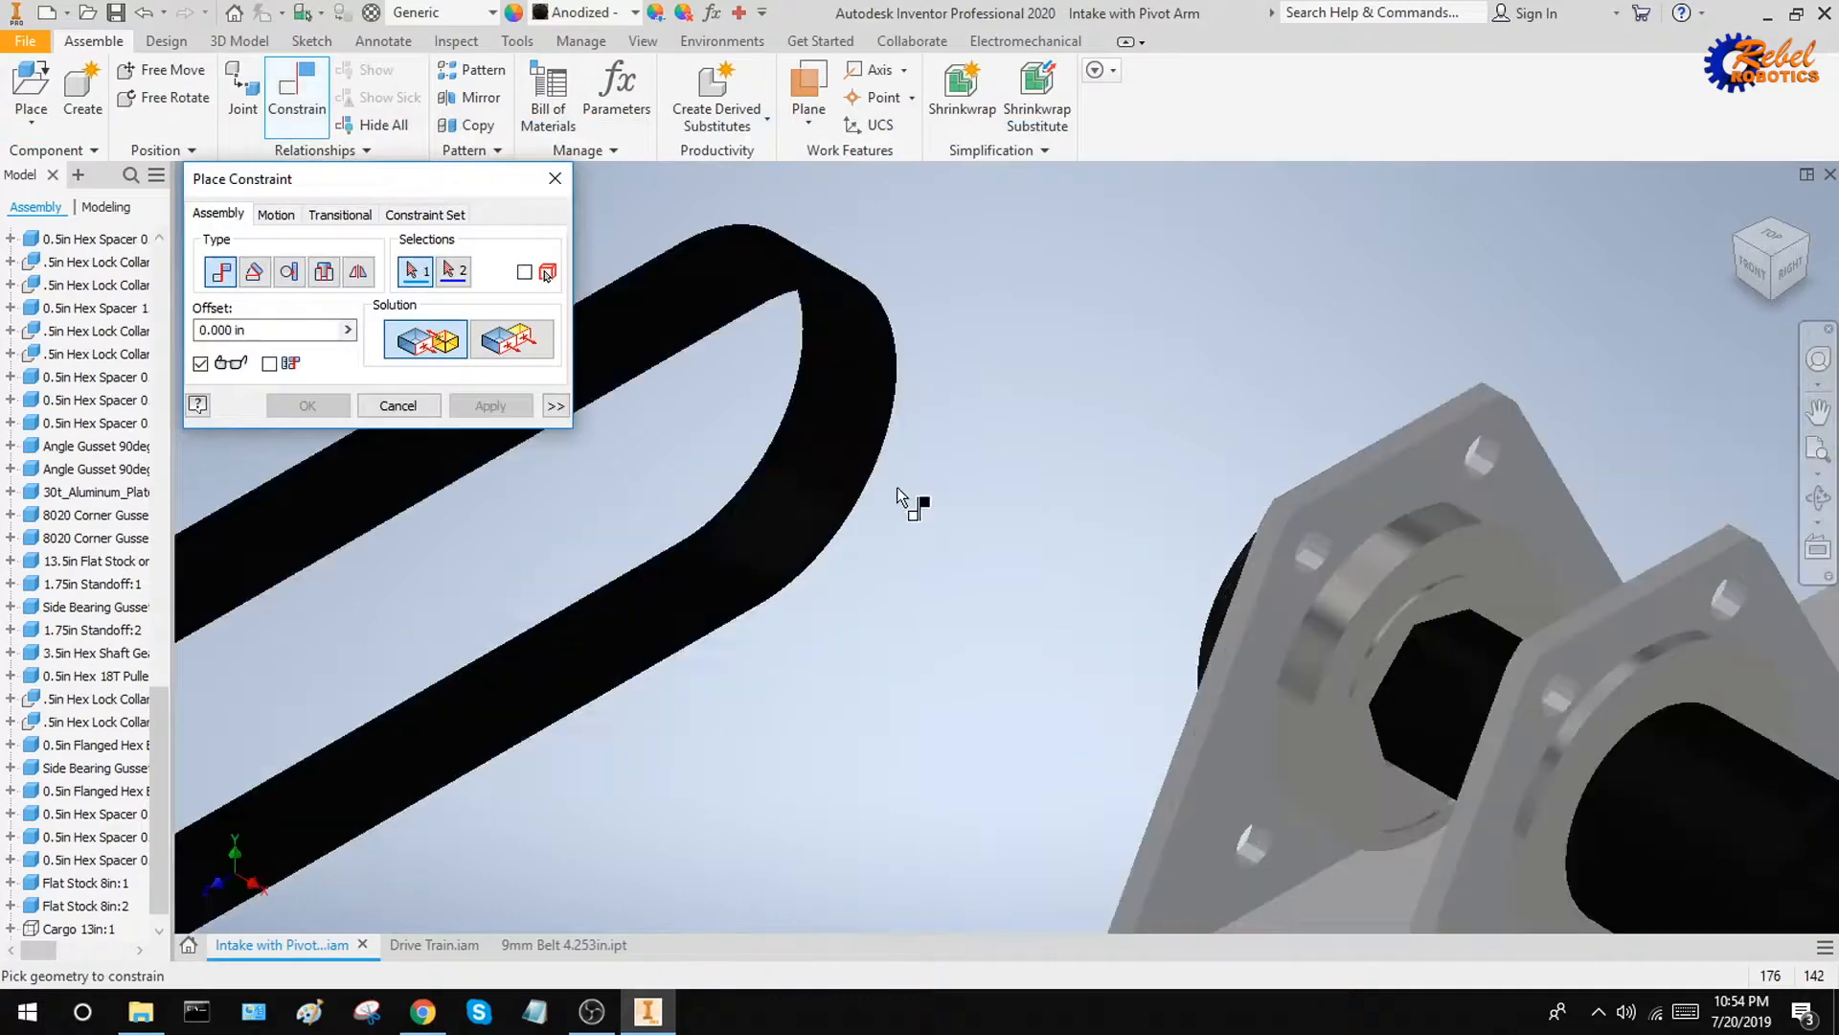
click(843, 406)
scroll(843, 405, up, 5)
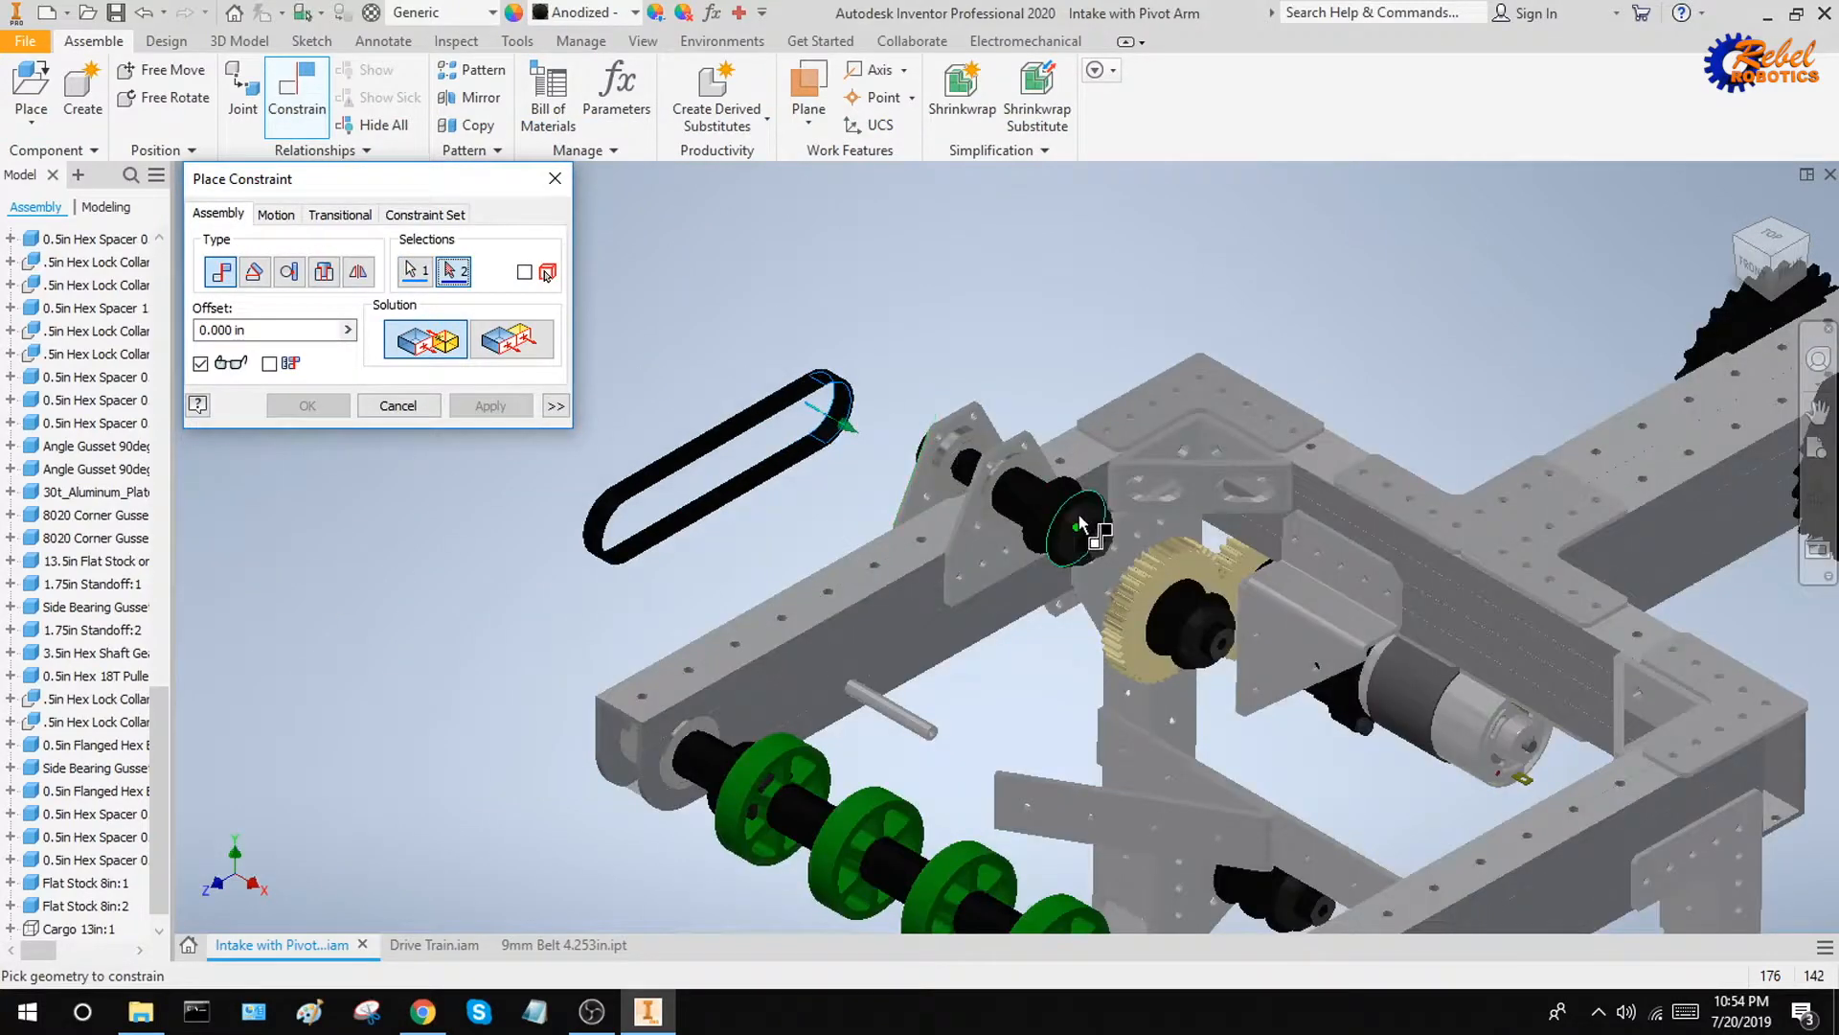
scroll(1101, 560, down, 5)
click(1185, 643)
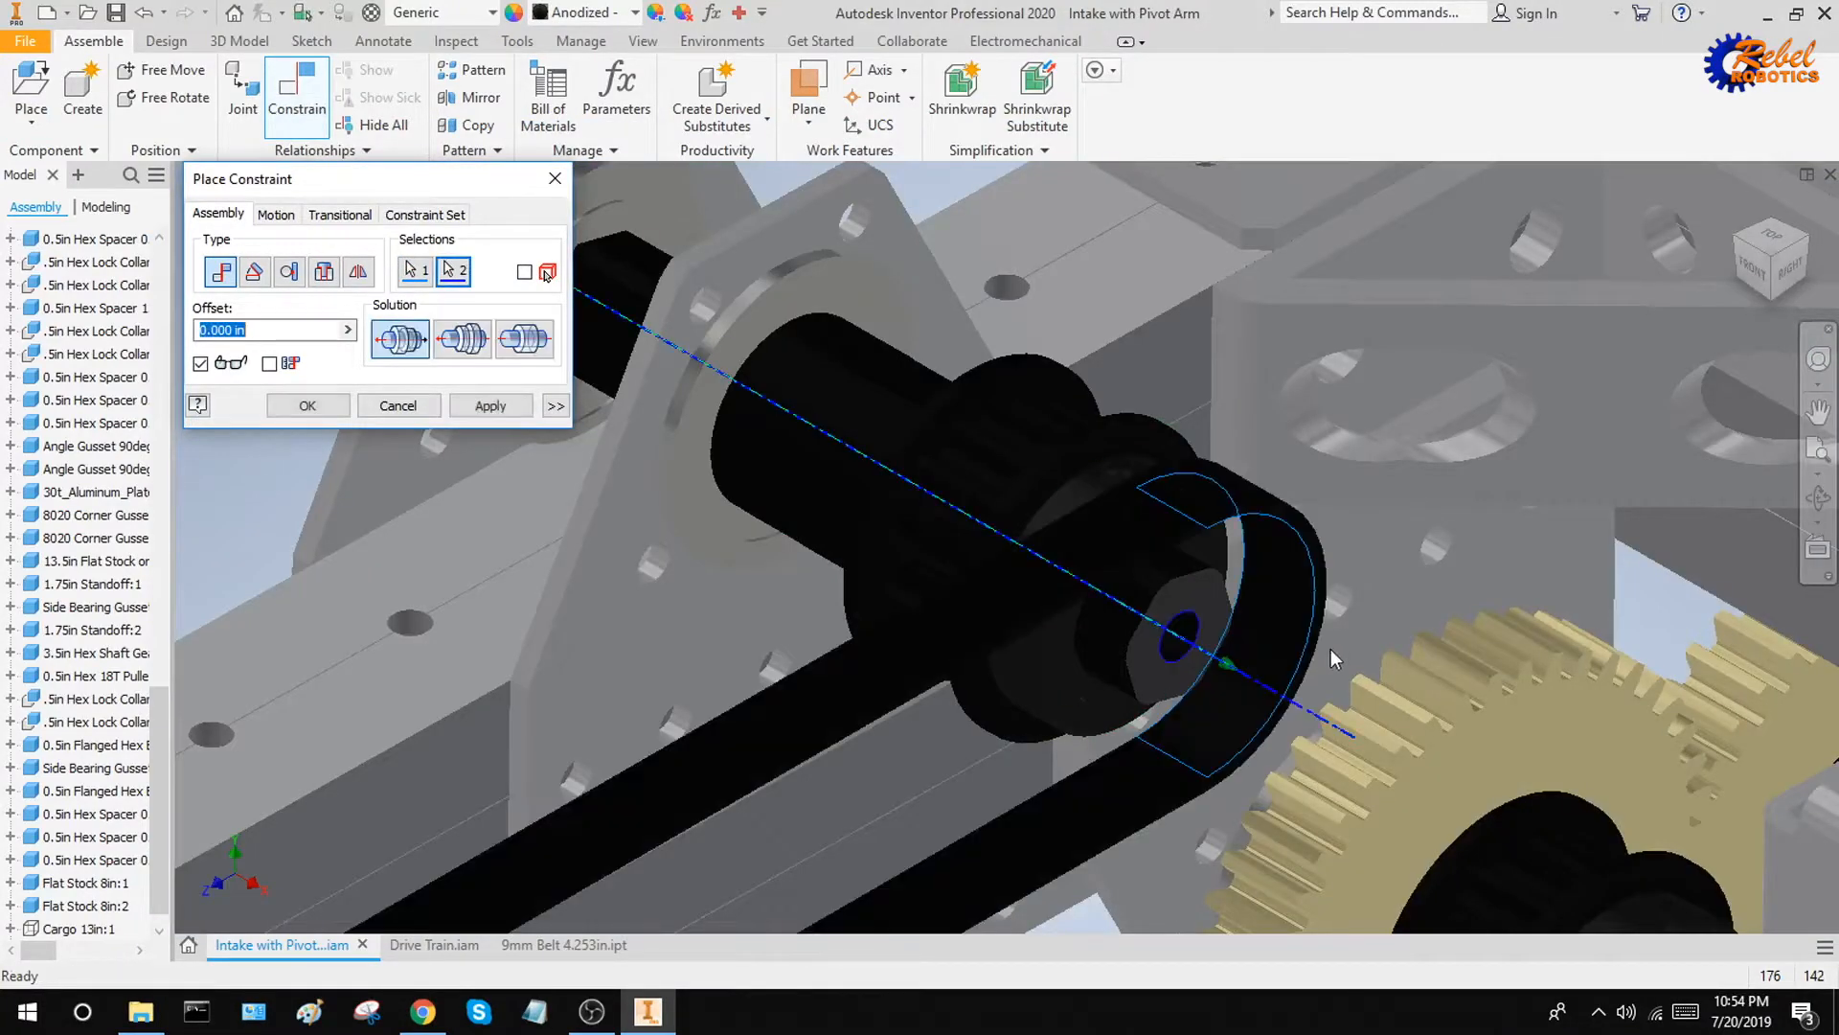
click(491, 405)
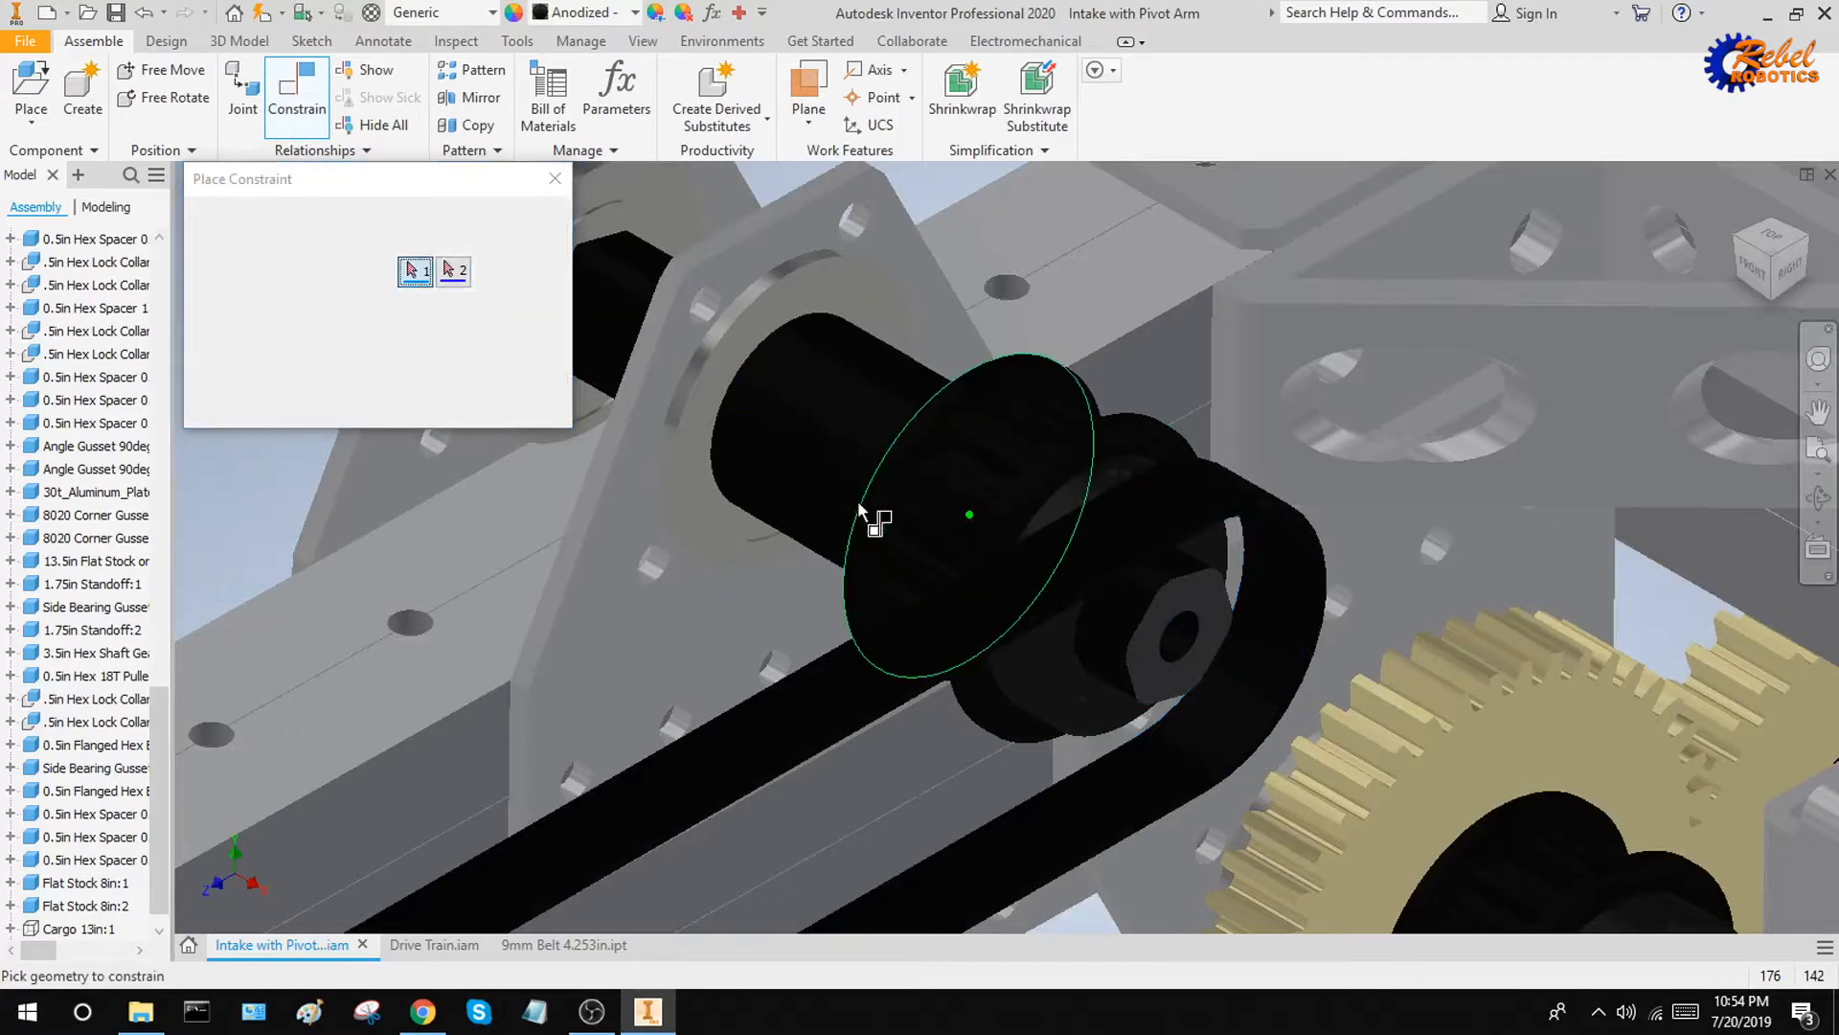
Try to mate the axis of the belt's free rounded end to the axis of the gear-side pulley shaft with 0 in offset
scroll(1006, 332, up, 5)
scroll(761, 682, down, 5)
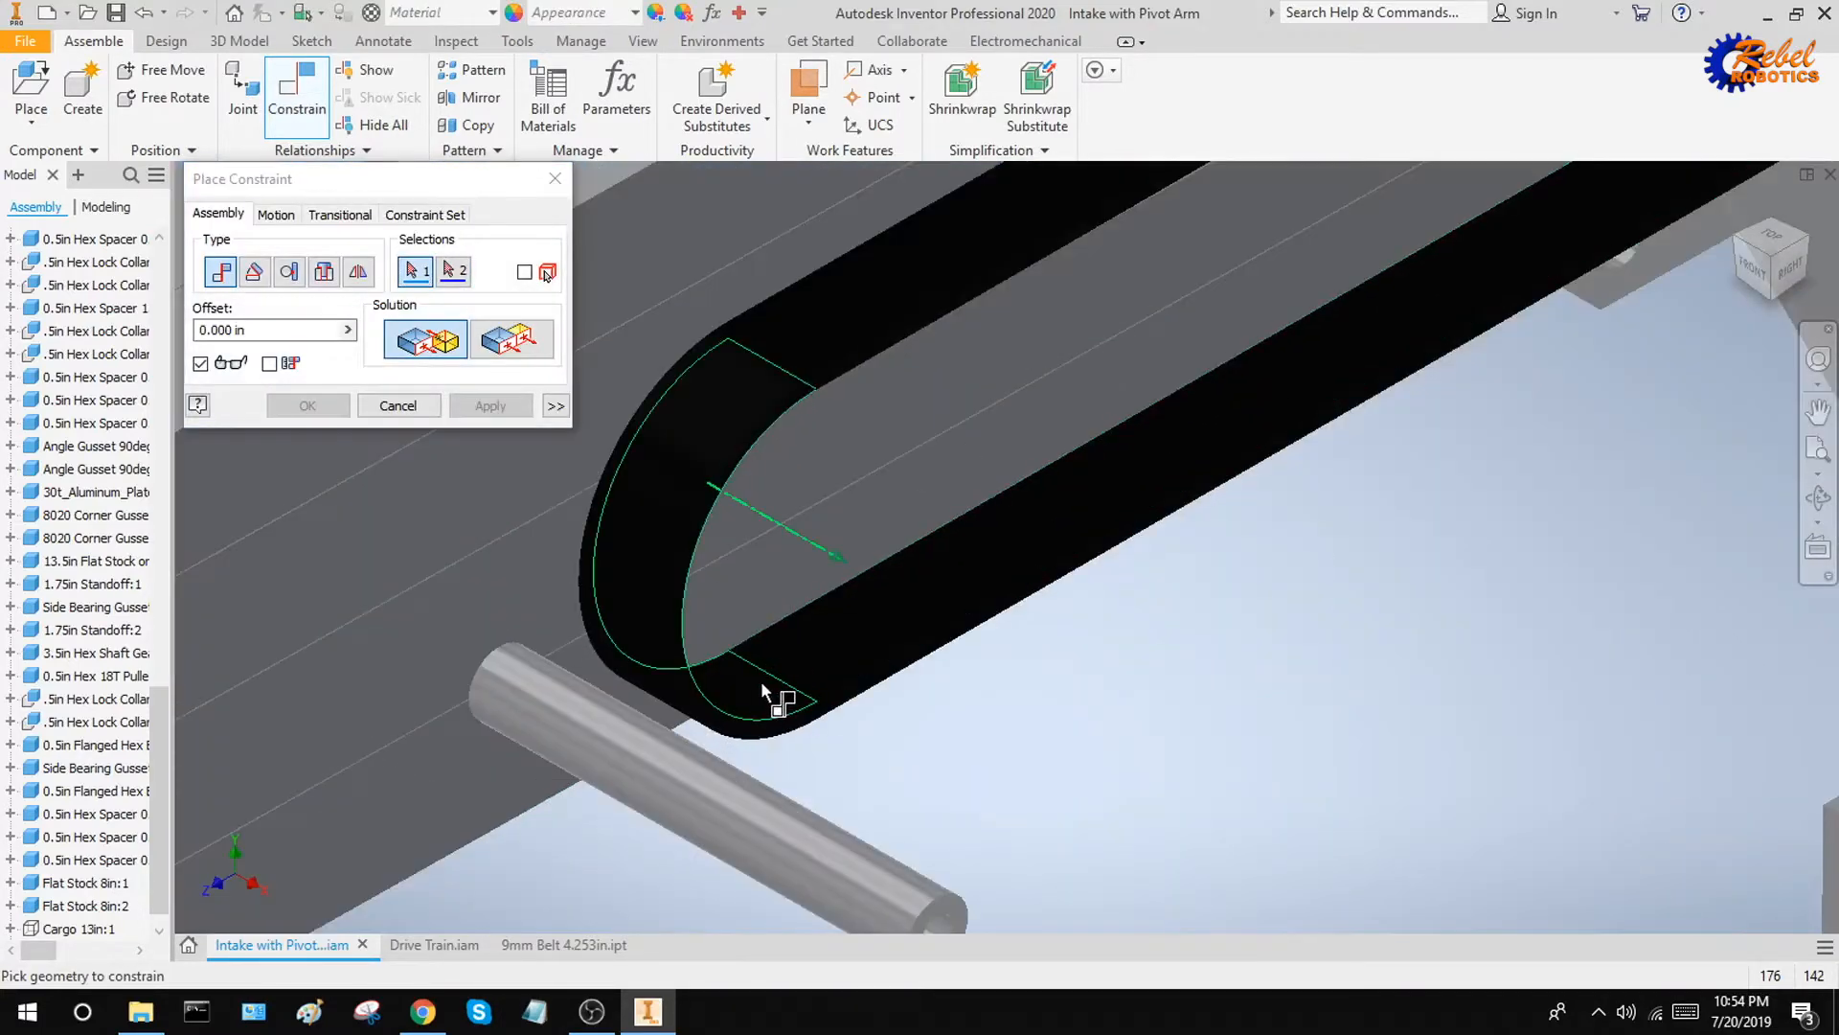
click(760, 682)
scroll(738, 570, up, 6)
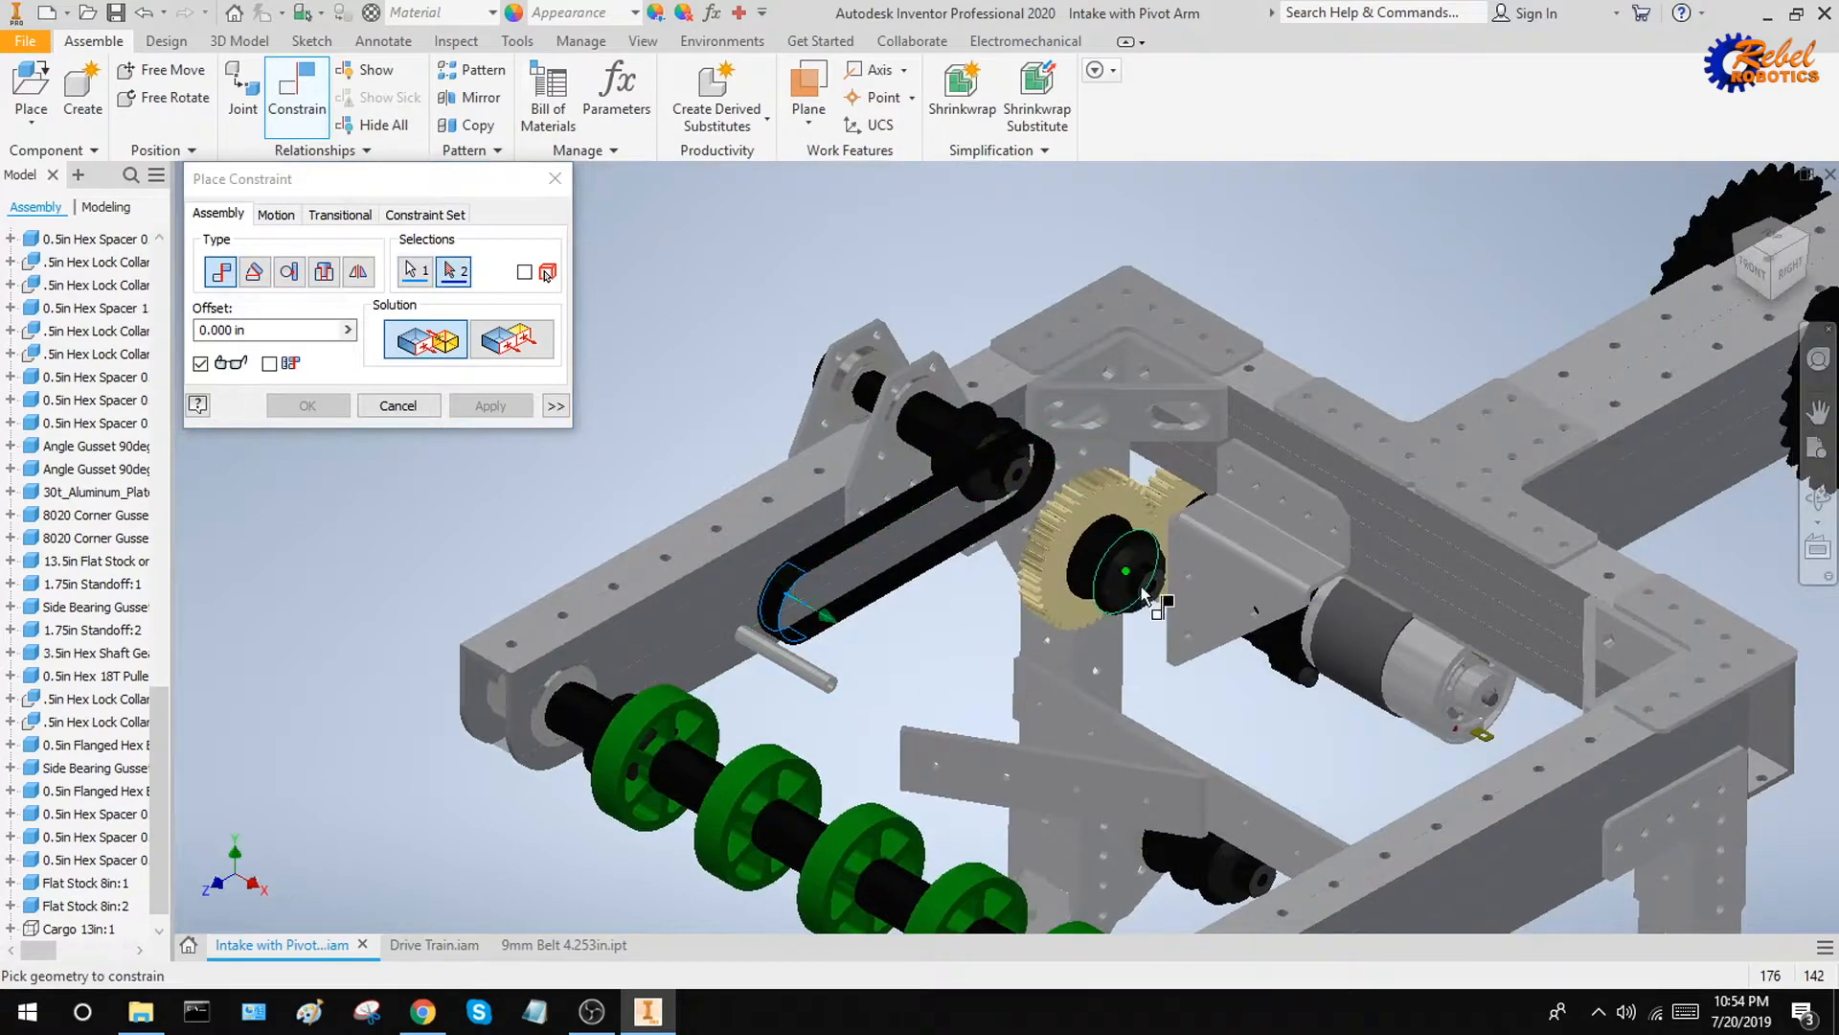
scroll(1241, 584, down, 6)
click(1241, 585)
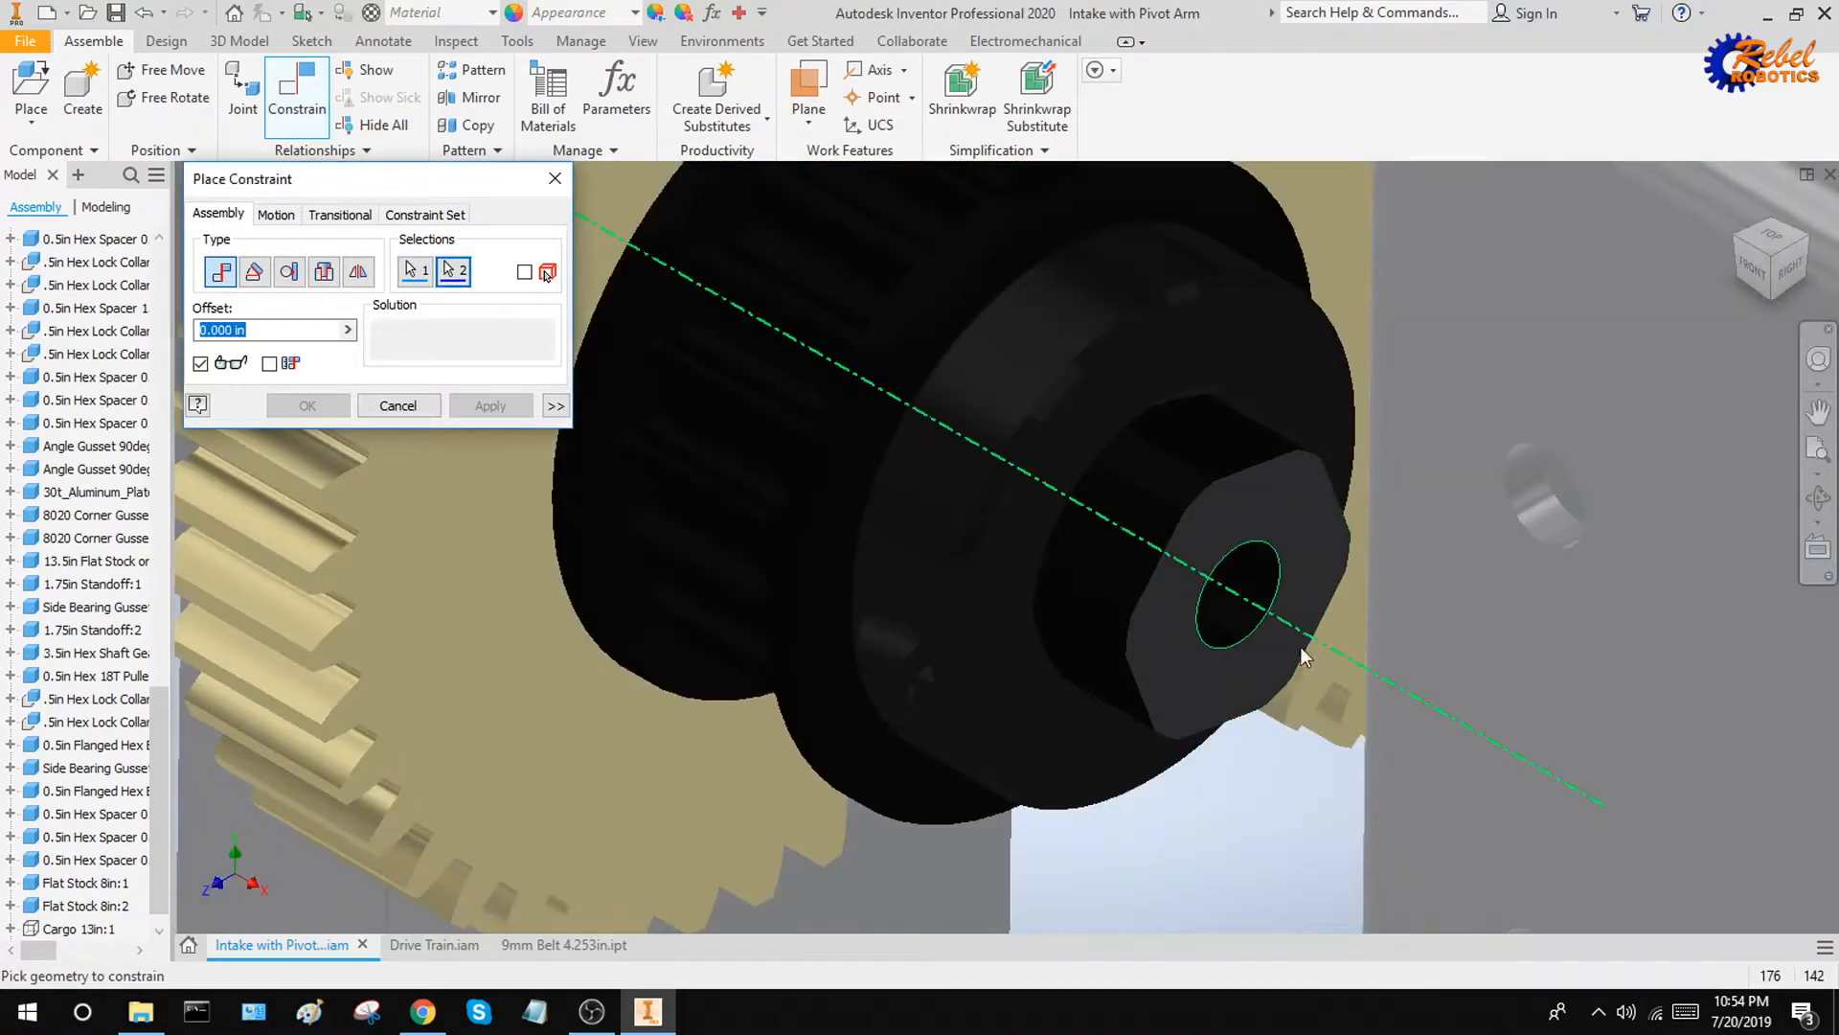
scroll(971, 354, up, 8)
scroll(1052, 682, down, 3)
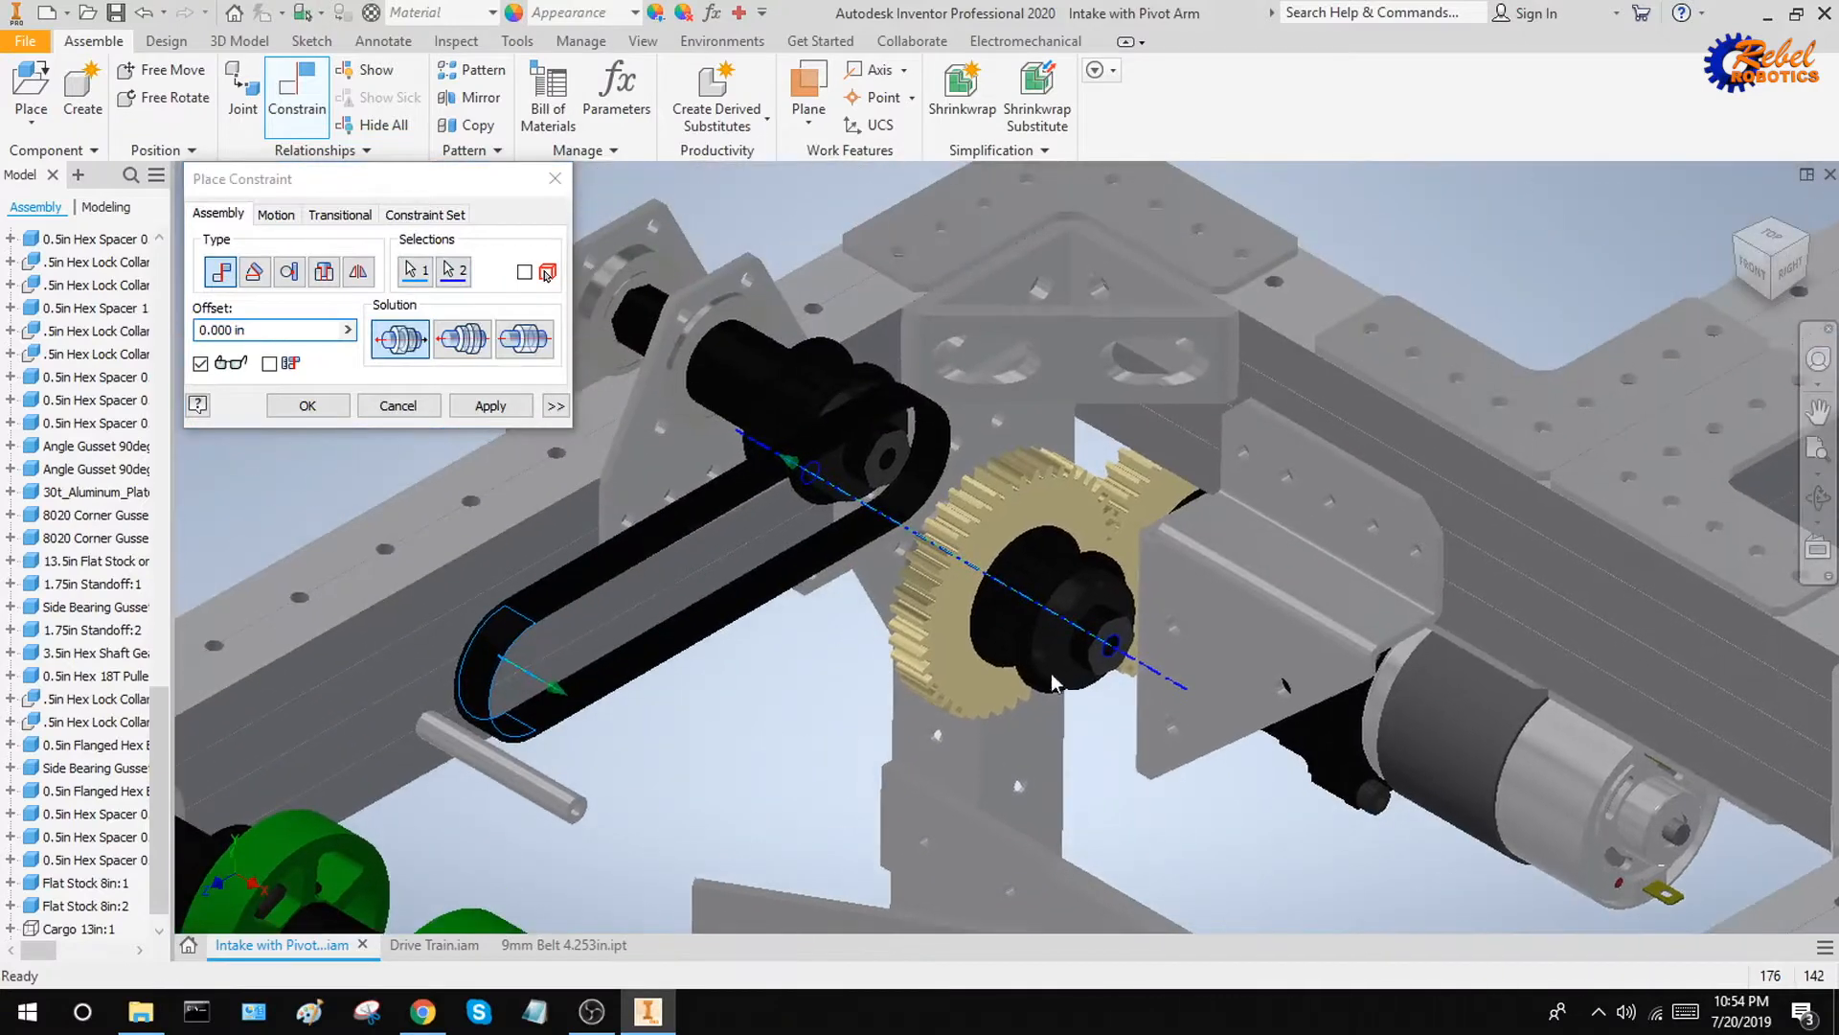
click(469, 406)
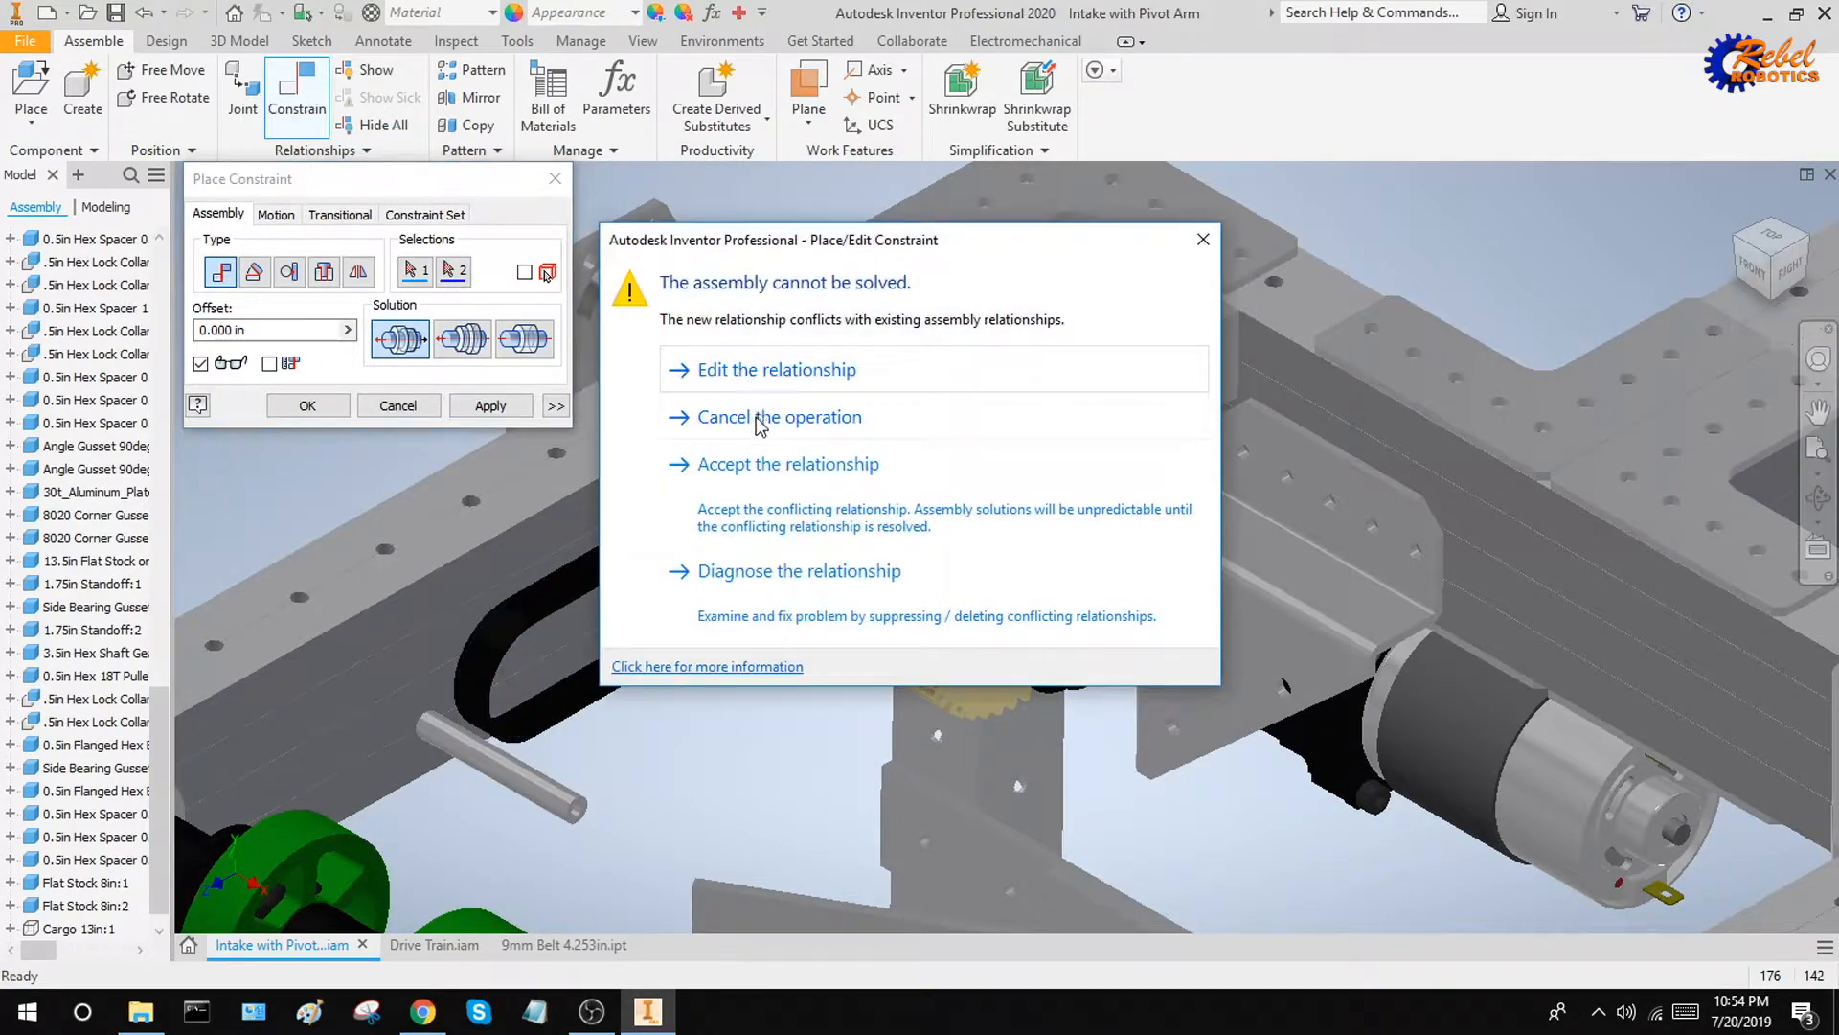
click(760, 429)
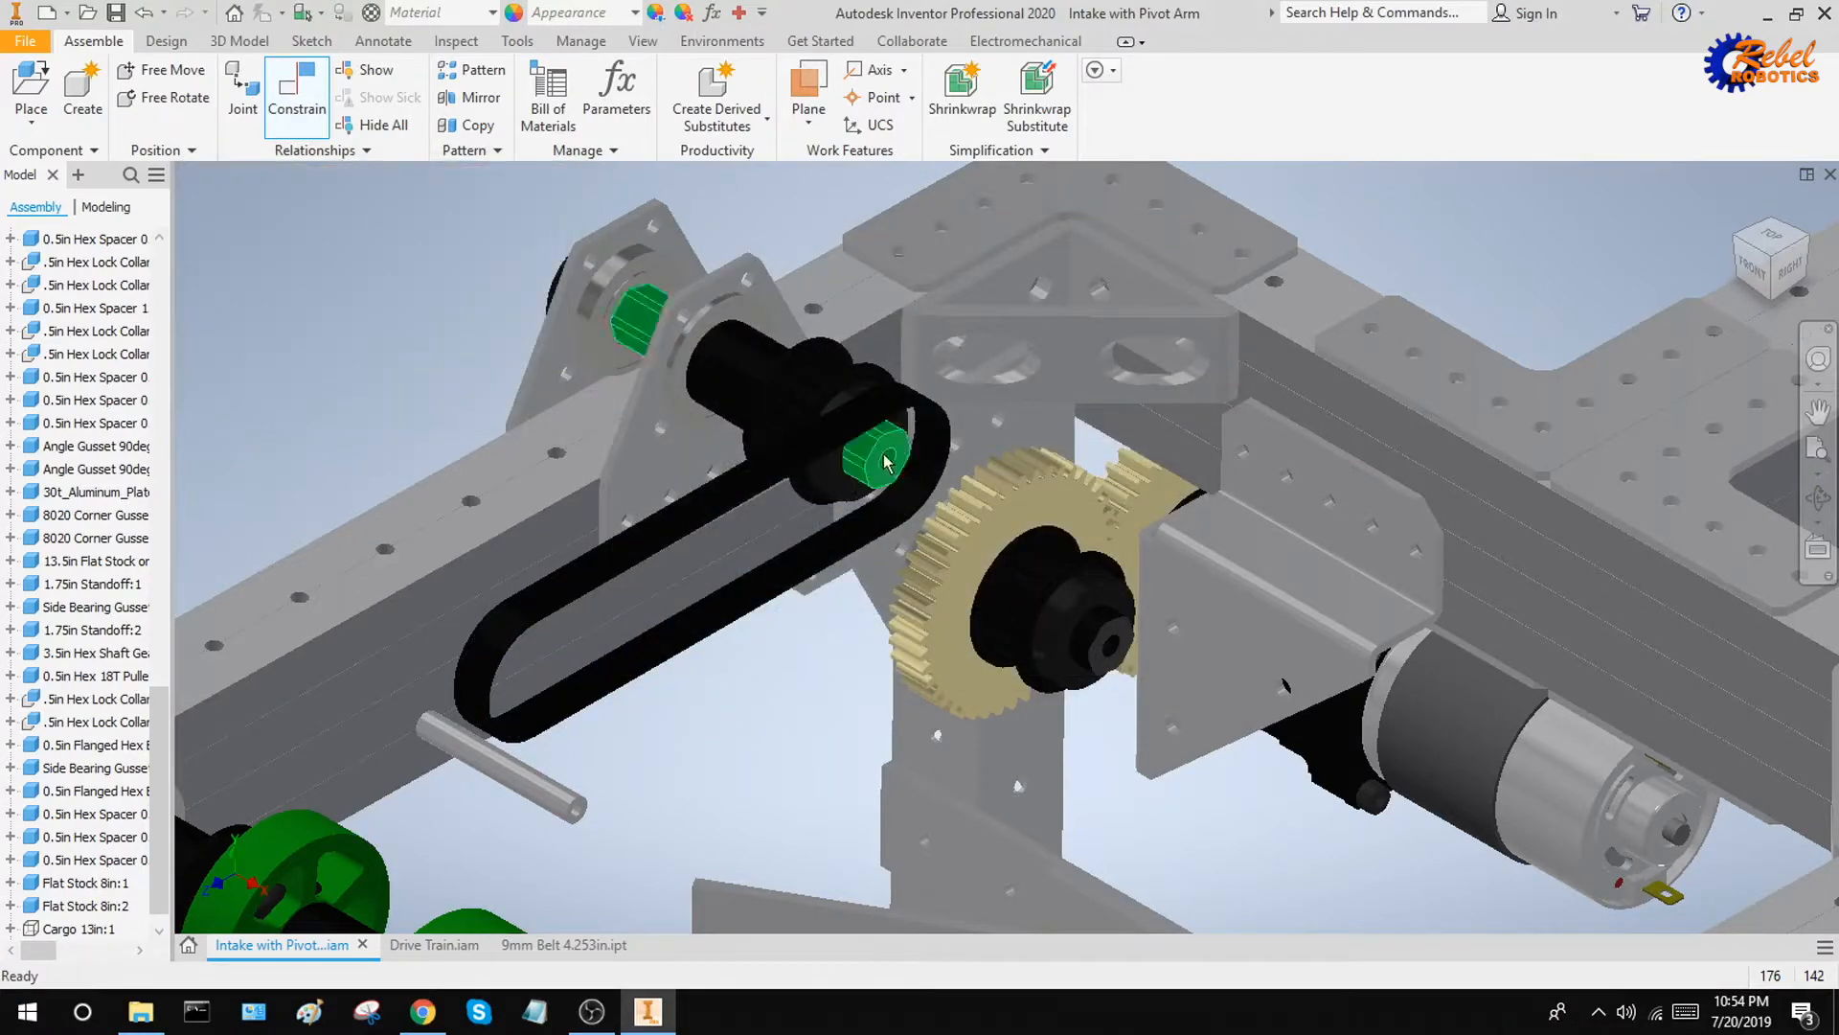
key(Escape)
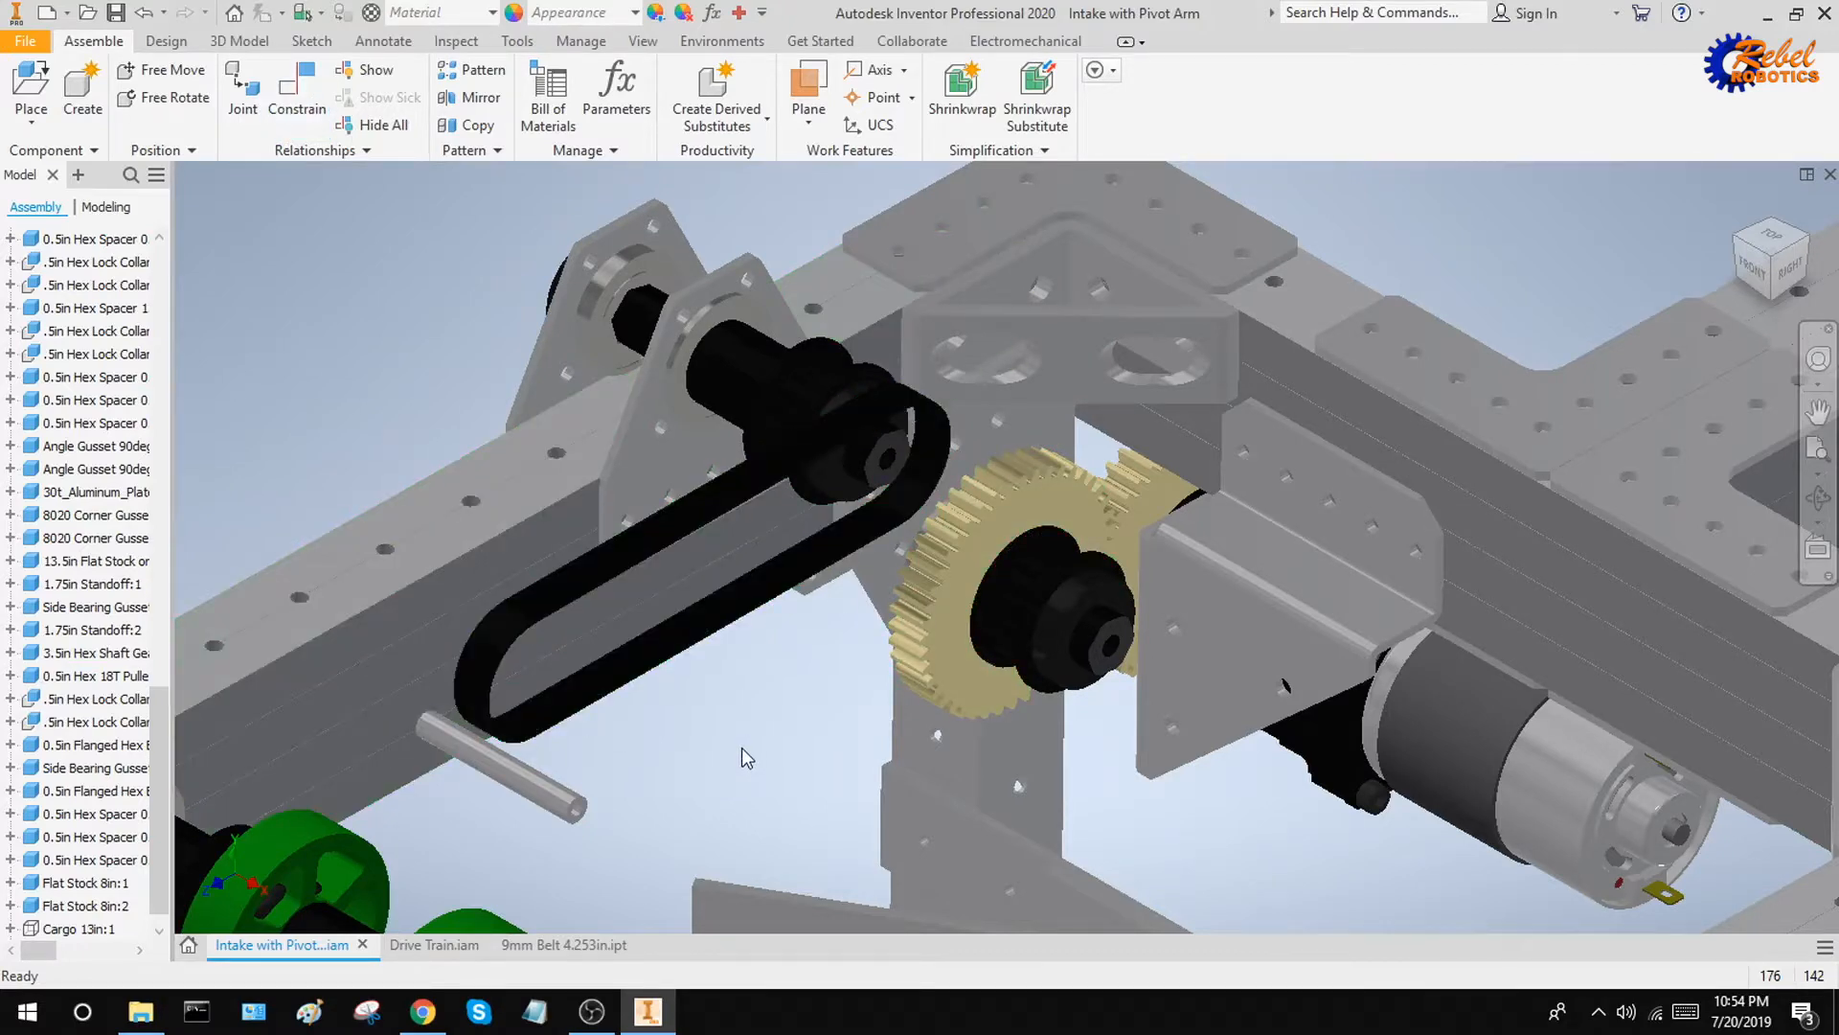
Measure the center distance between the end holes of the two pulley shafts
click(518, 41)
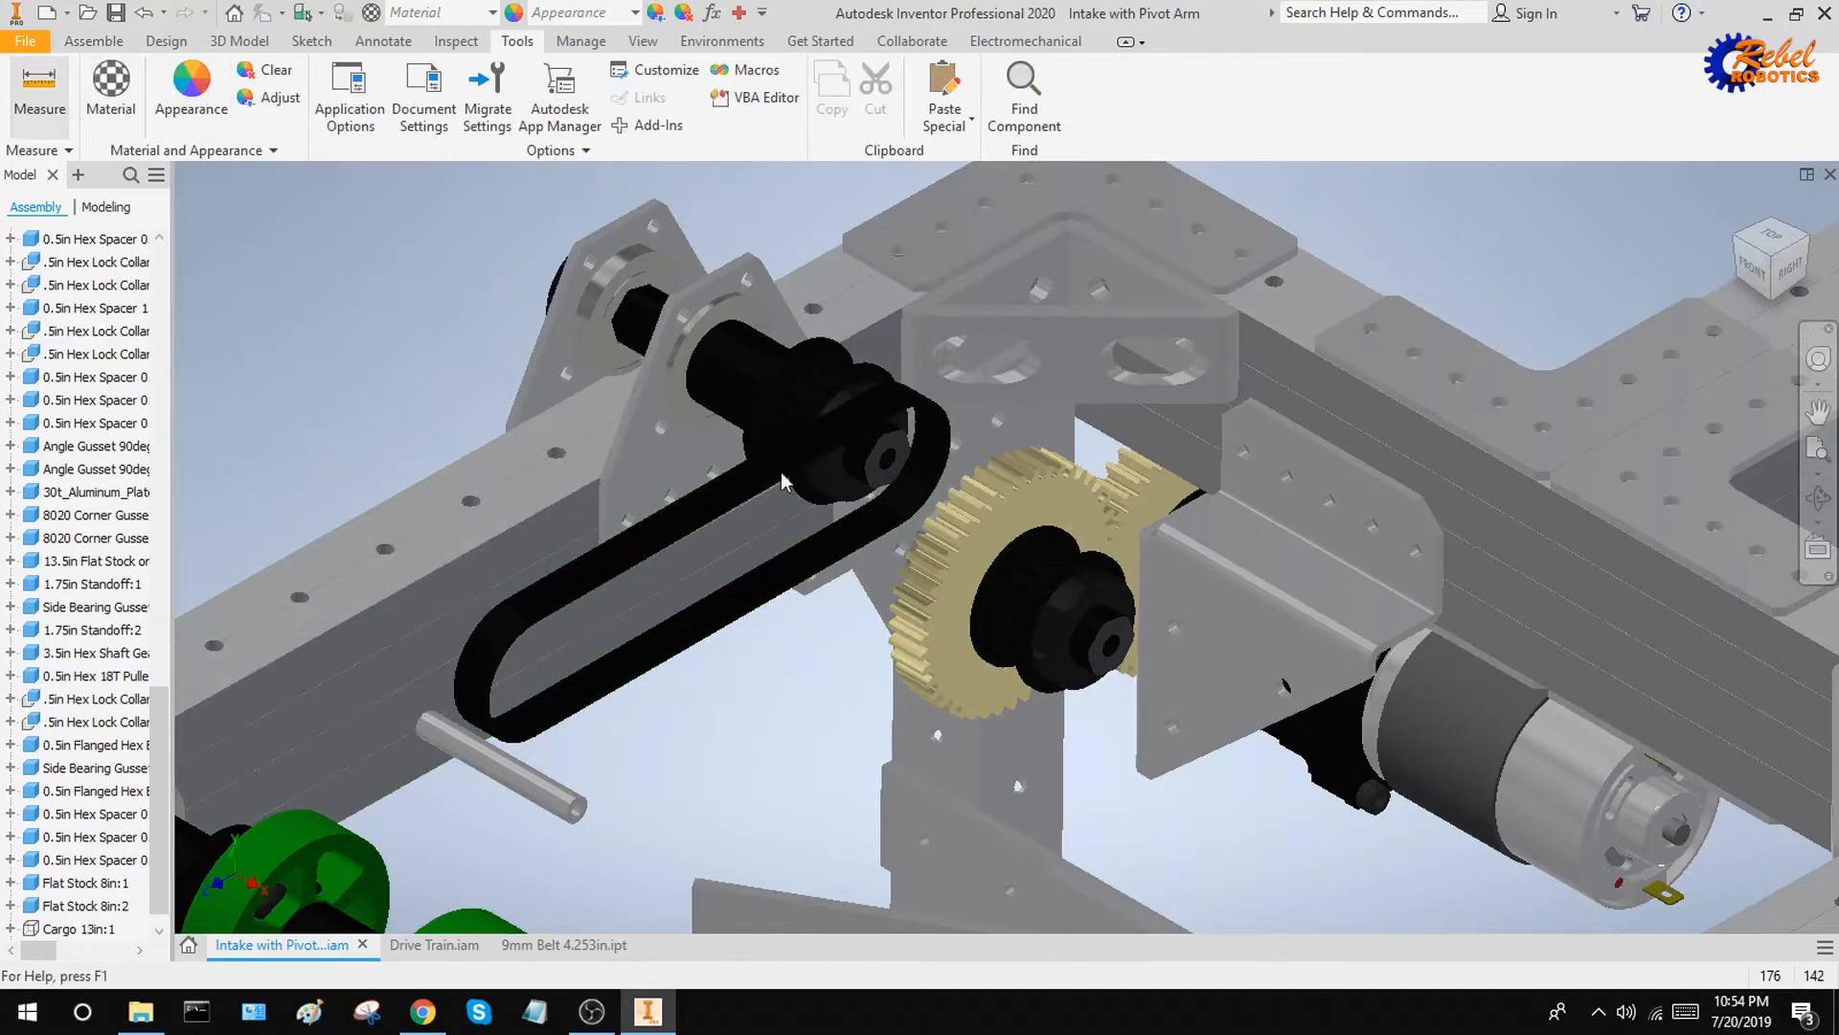
scroll(893, 450, down, 4)
click(892, 440)
middle_drag(1075, 519, 849, 216)
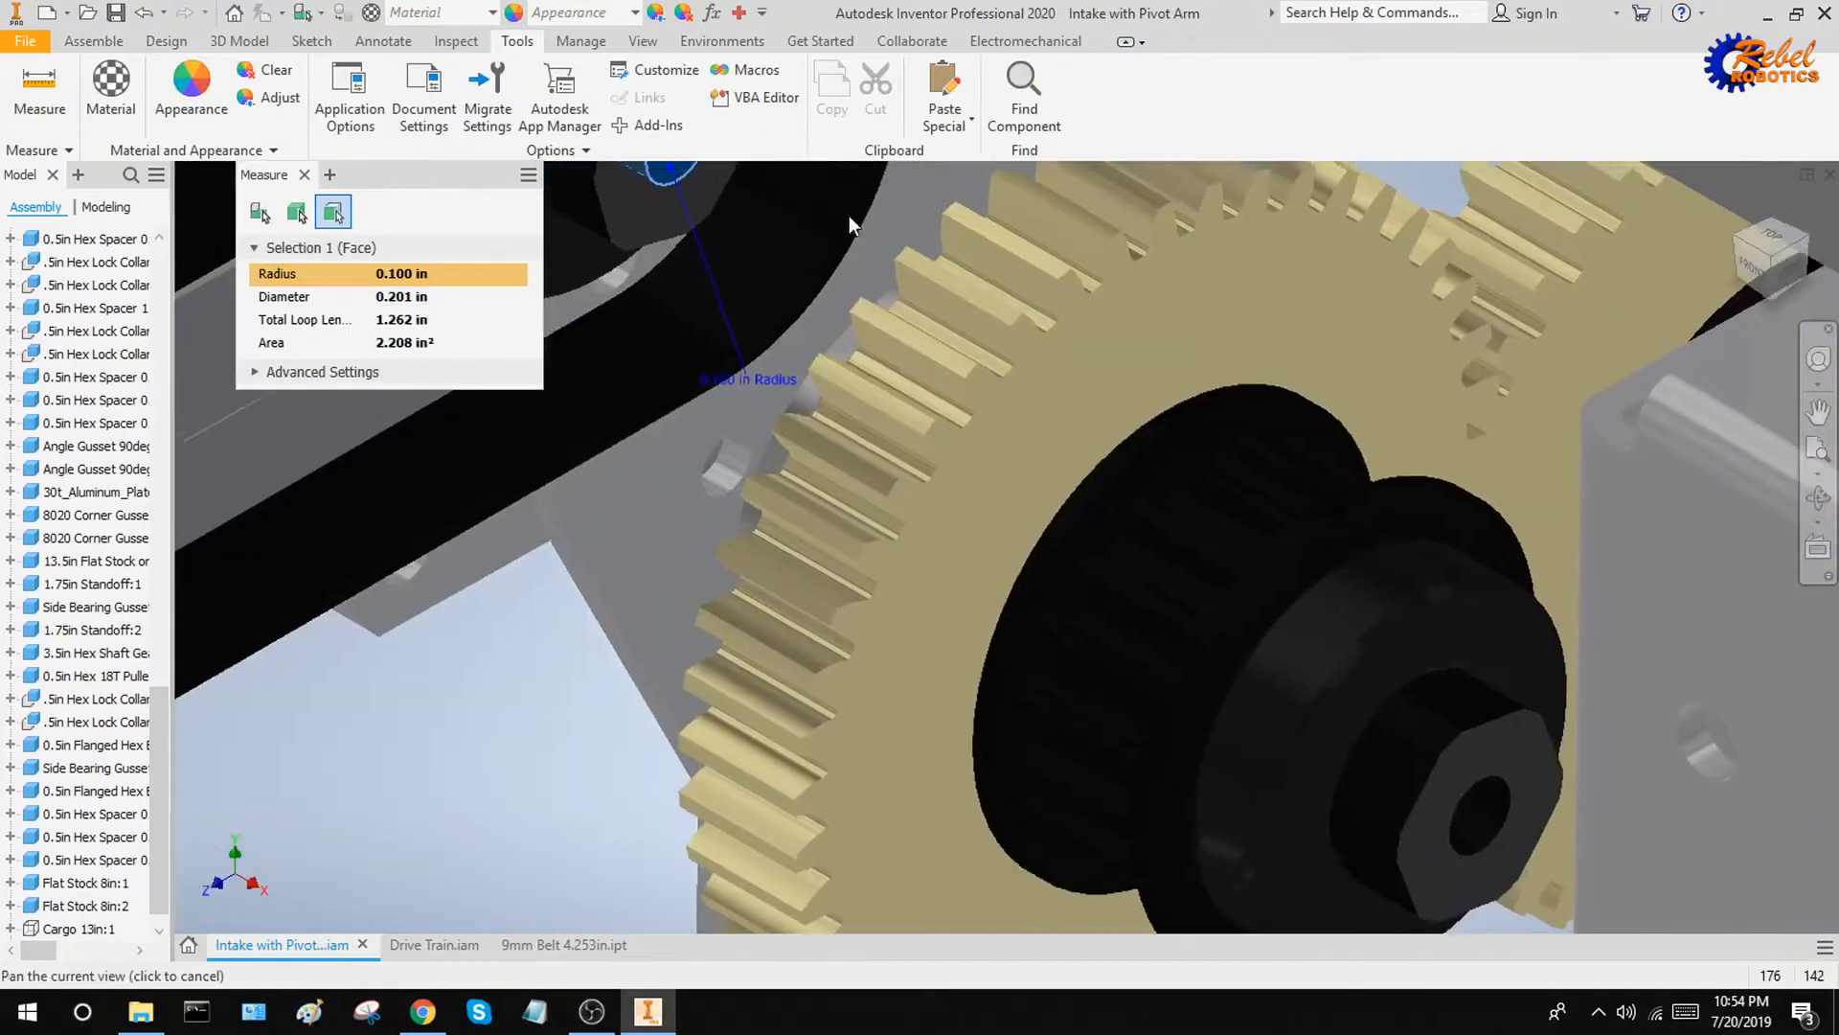
click(1480, 806)
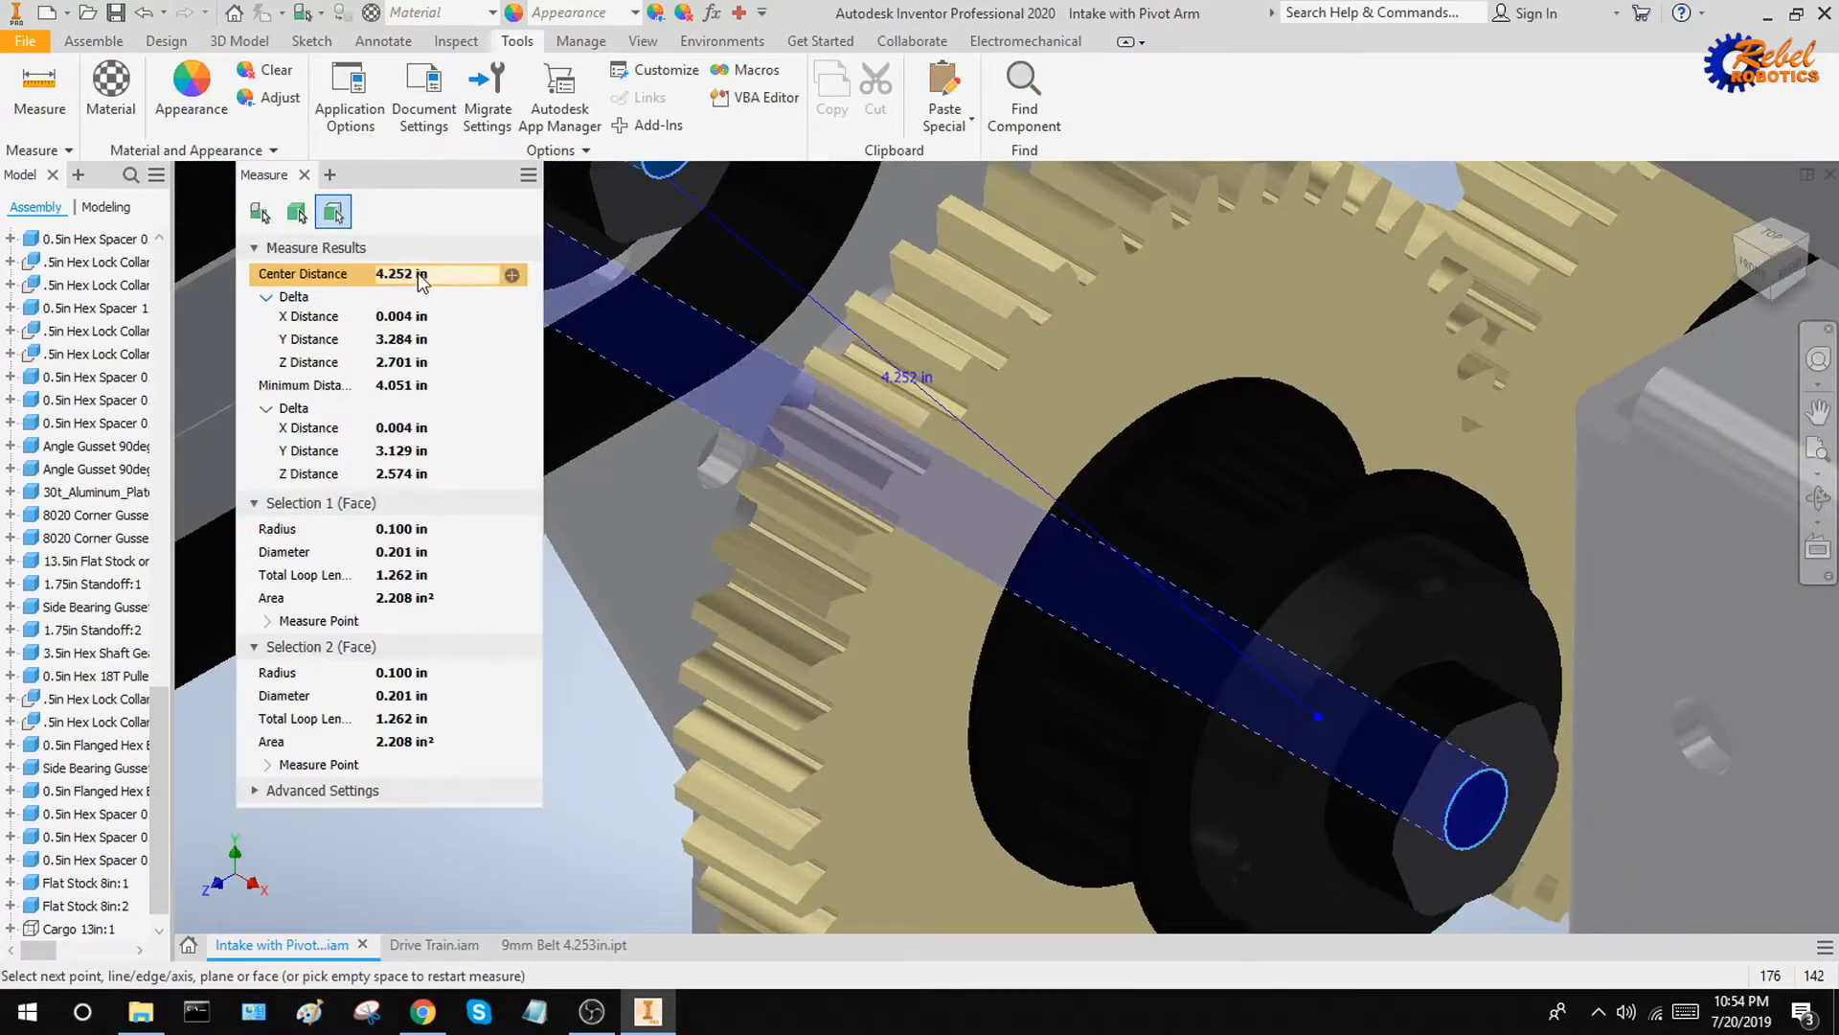
key(Escape)
scroll(553, 393, up, 5)
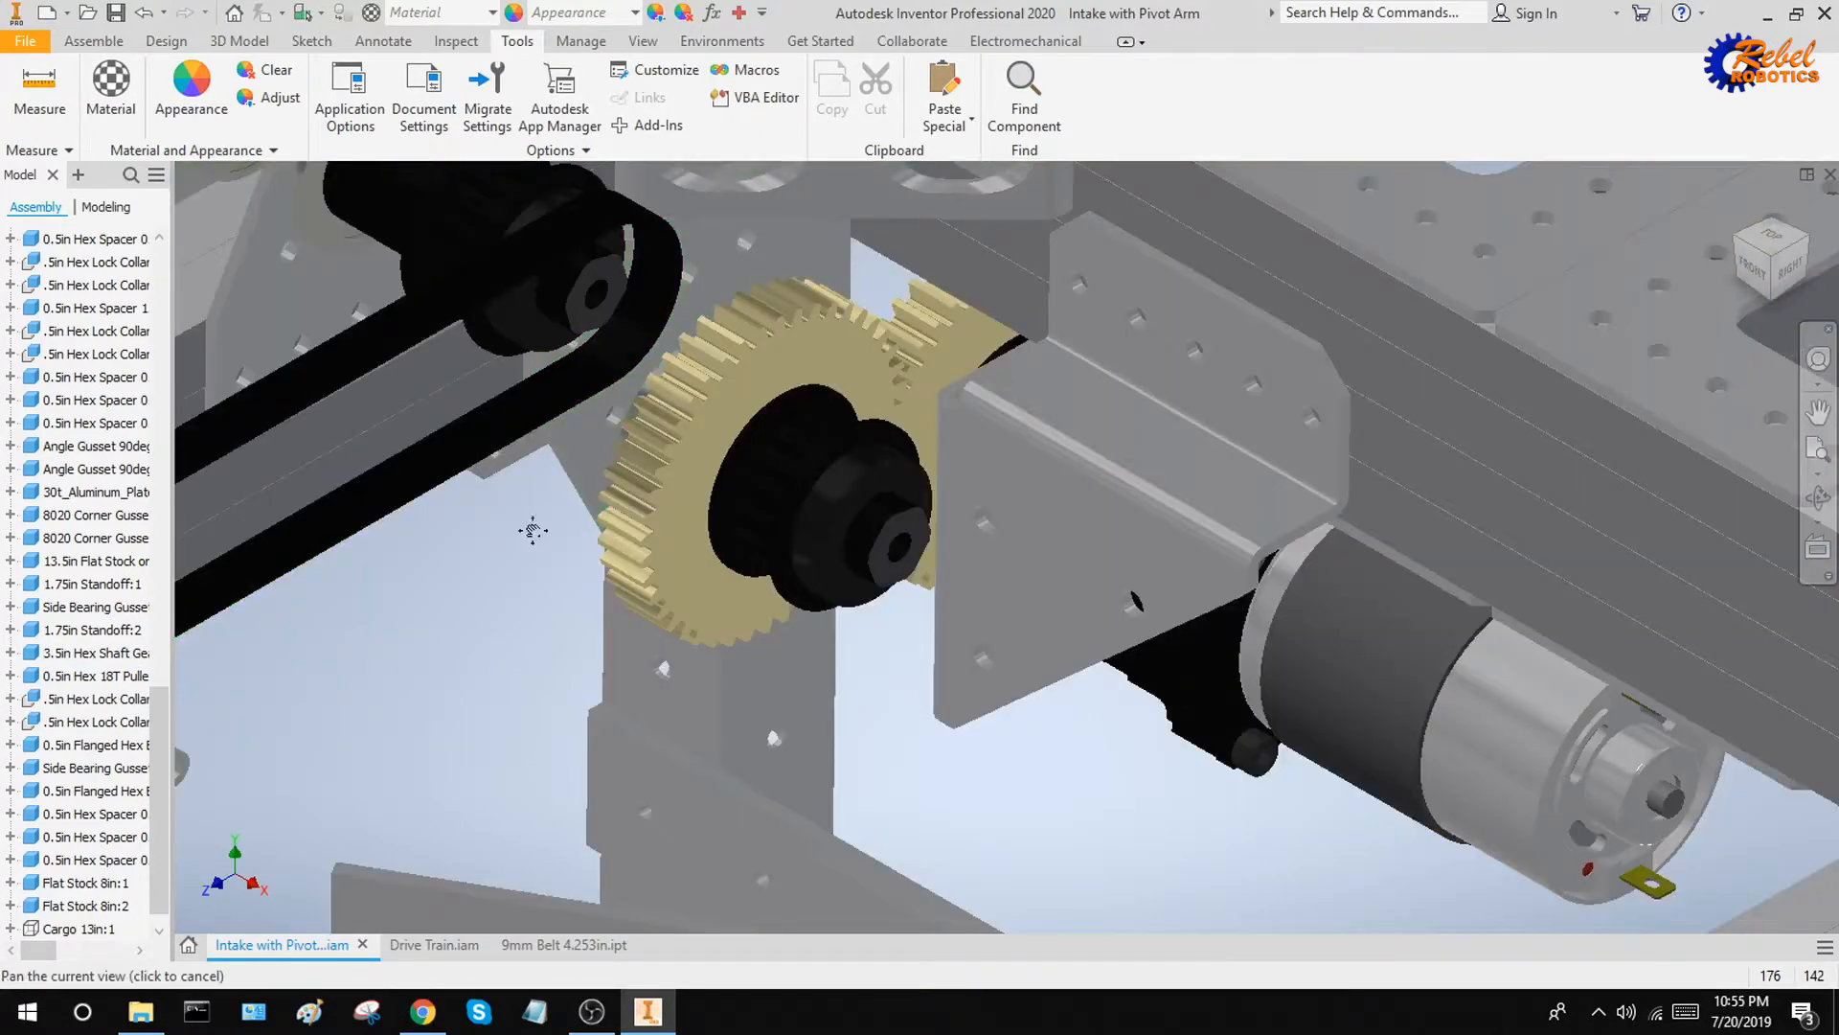
middle_drag(530, 530, 810, 521)
scroll(681, 586, up, 1)
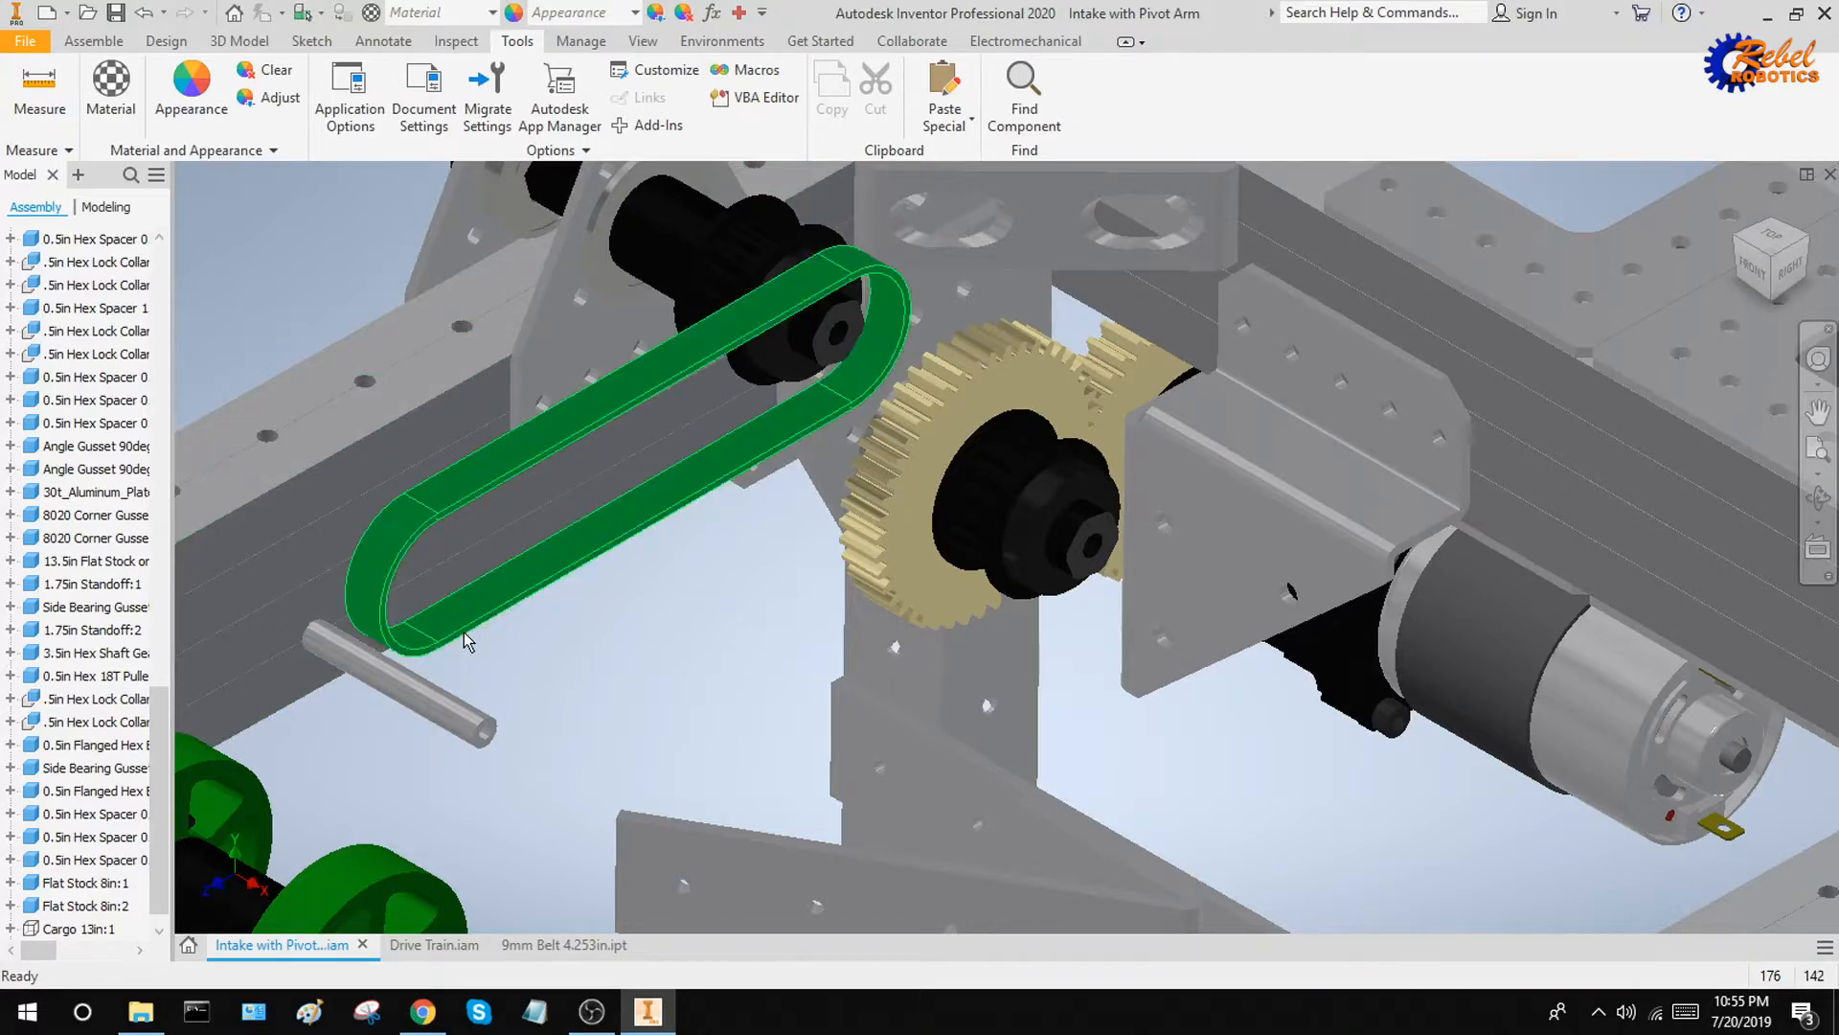
Set up a new mate between the axis of the belt's free rounded end and the axis of the gear-side pulley shaft
click(93, 40)
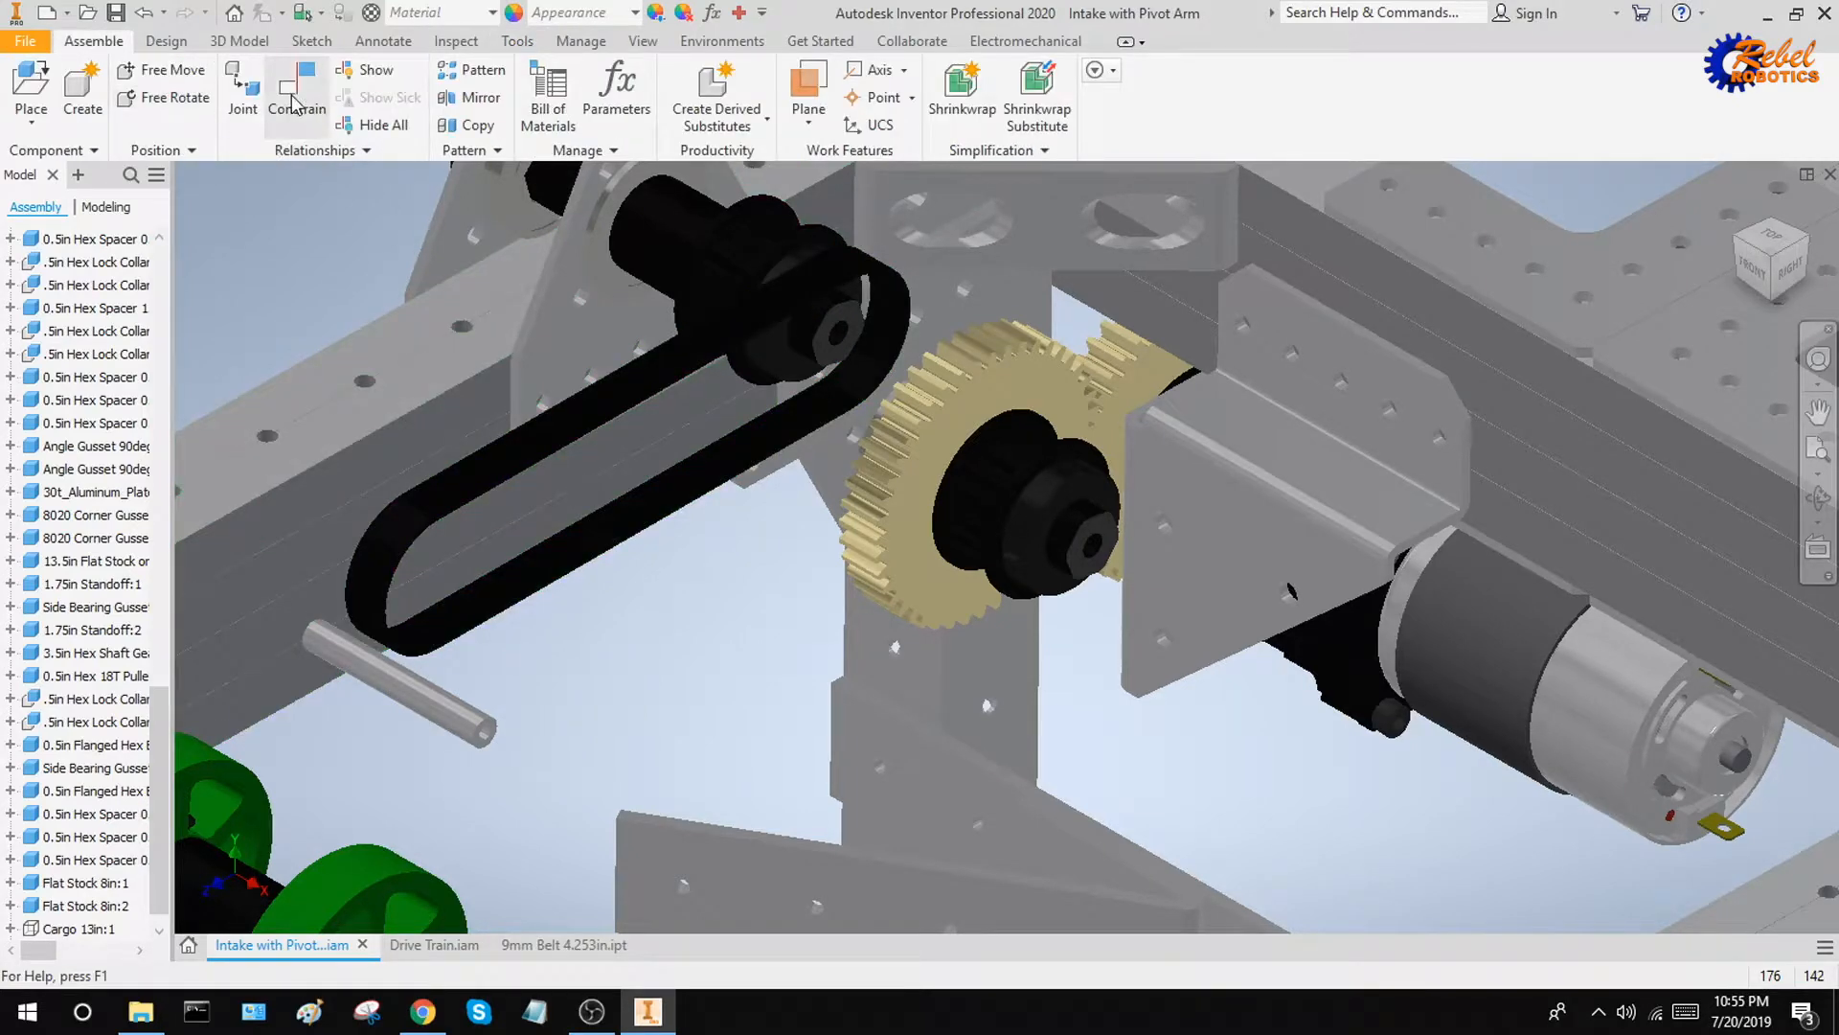
click(295, 103)
scroll(414, 624, up, 5)
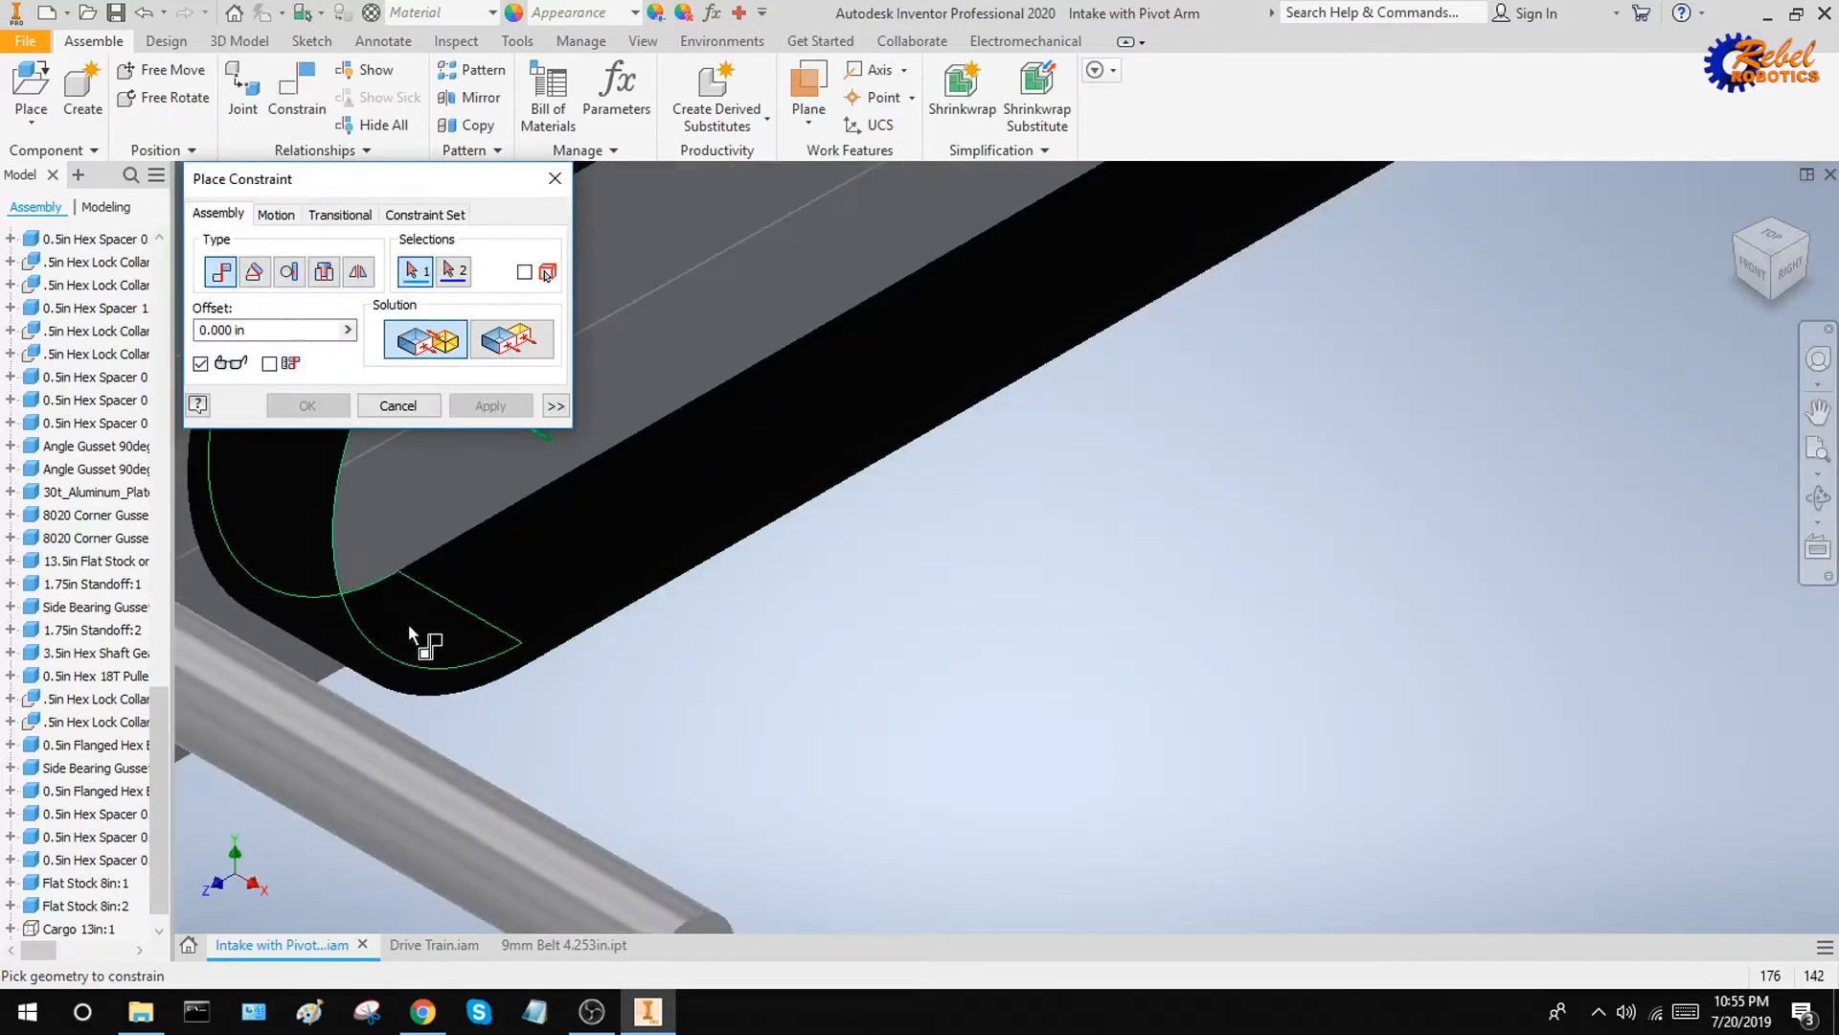
click(412, 621)
scroll(414, 624, down, 5)
scroll(1040, 523, up, 5)
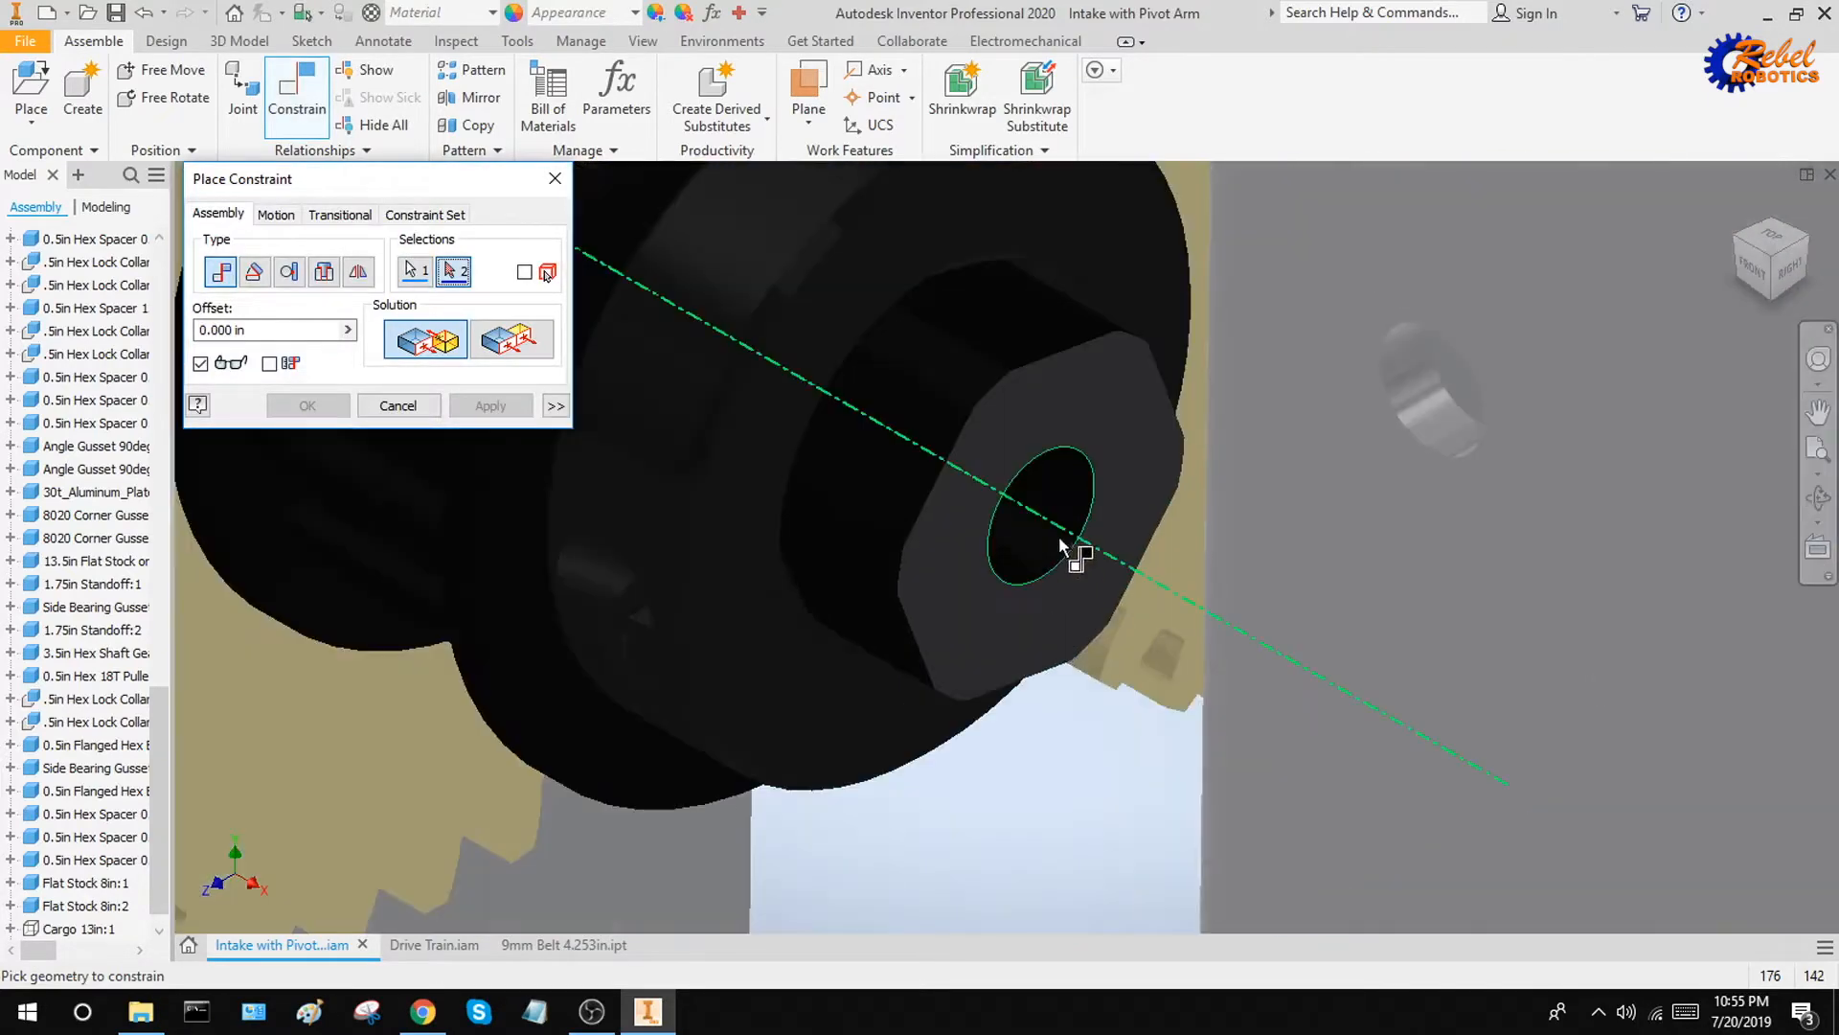
click(1062, 545)
scroll(1061, 545, down, 5)
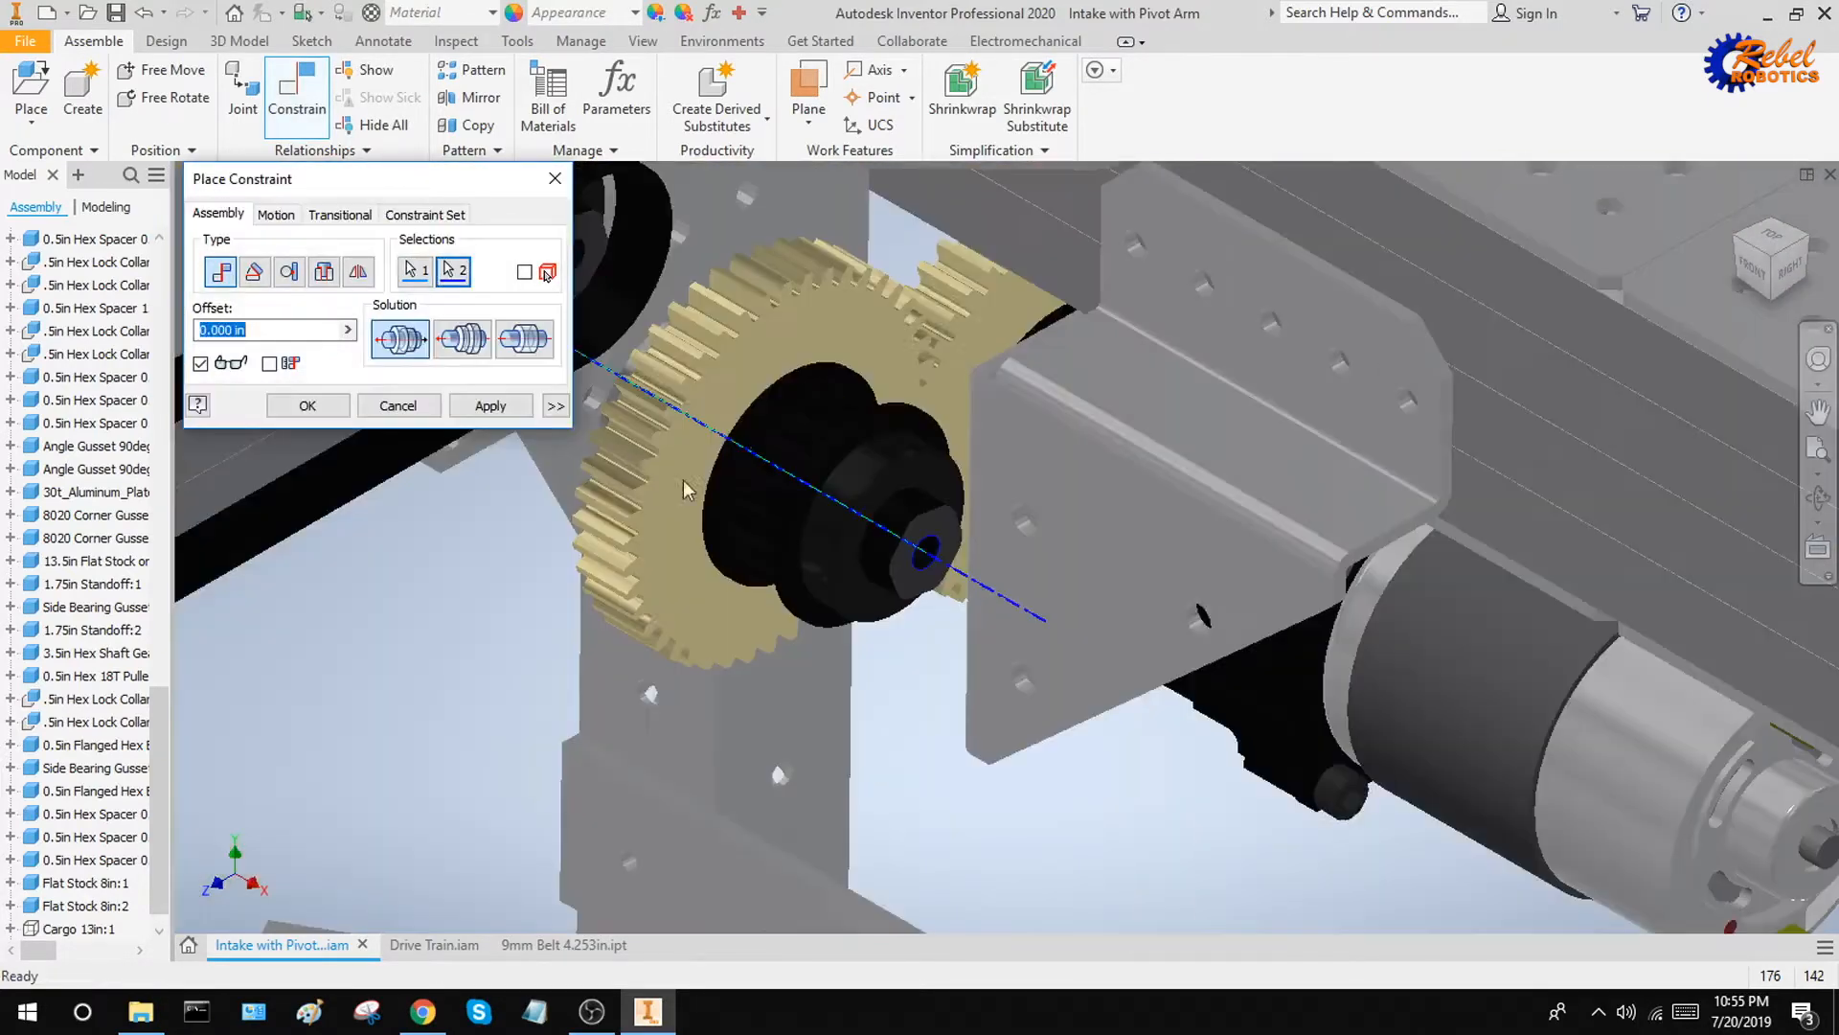
Give the mate a maximum limit of 0.001 in and apply it
click(555, 405)
middle_drag(336, 585, 346, 585)
key(Return)
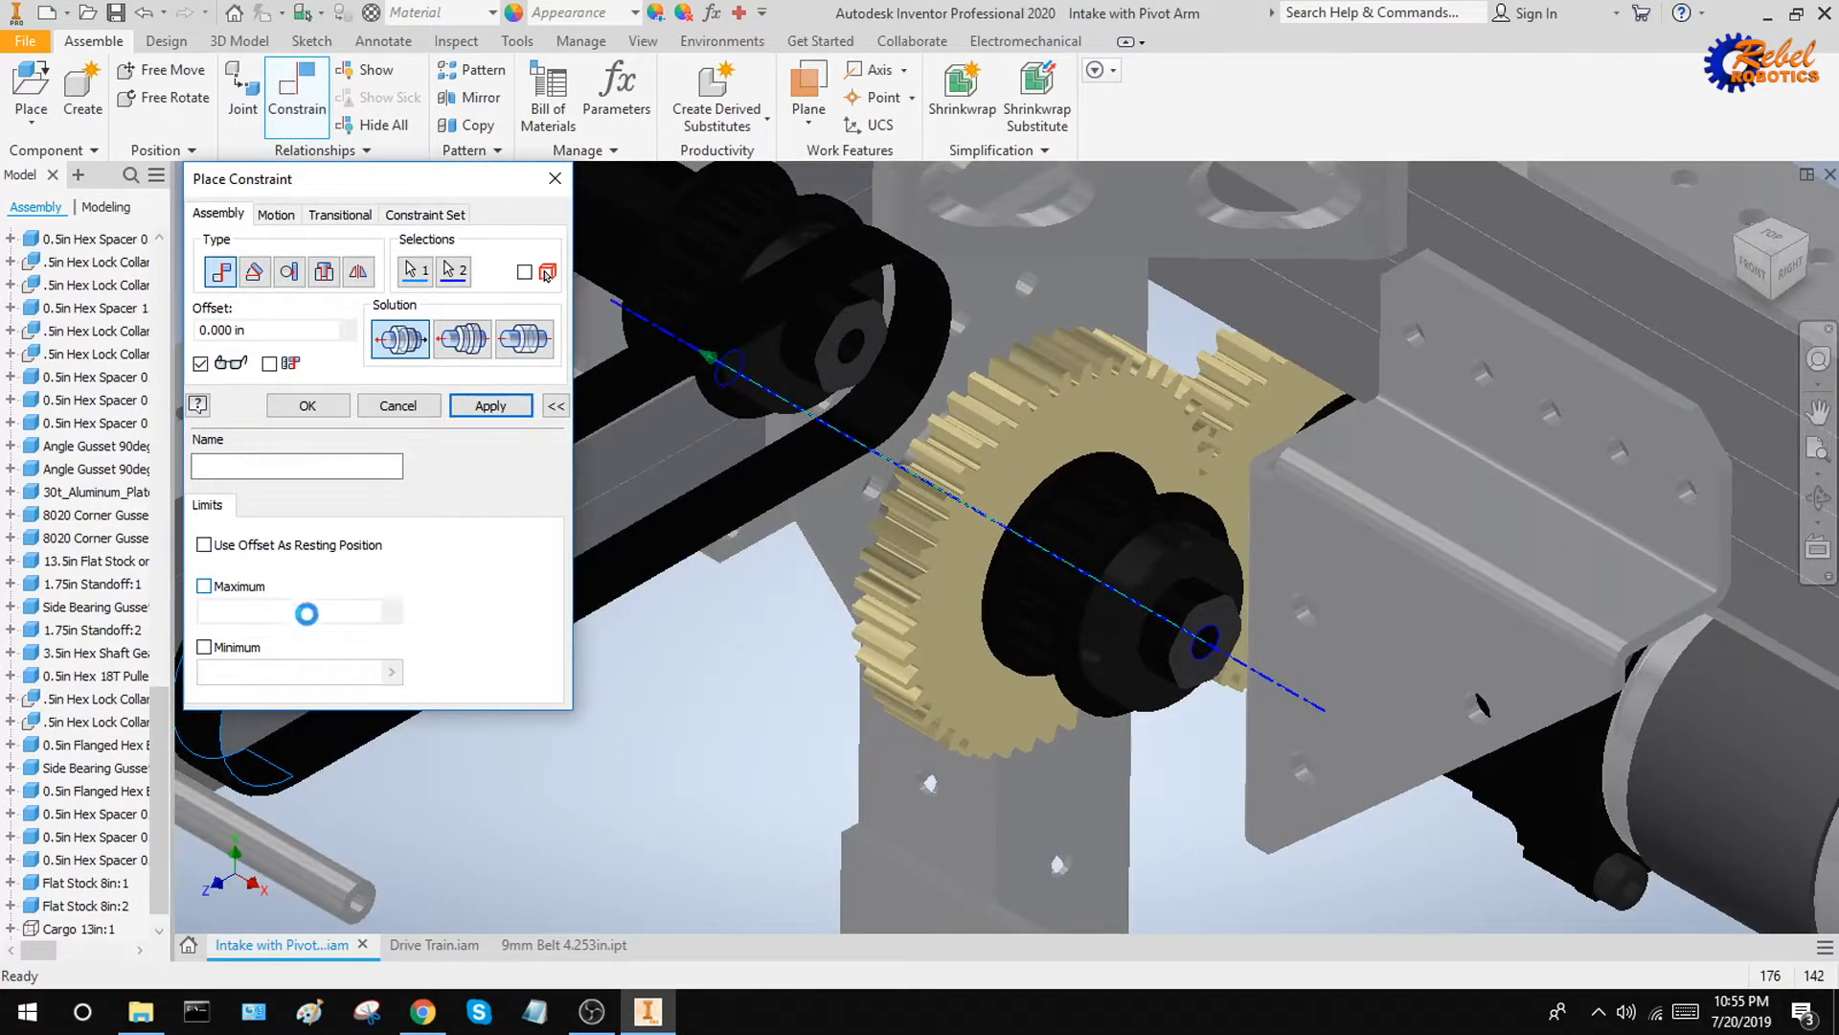
double_click(264, 602)
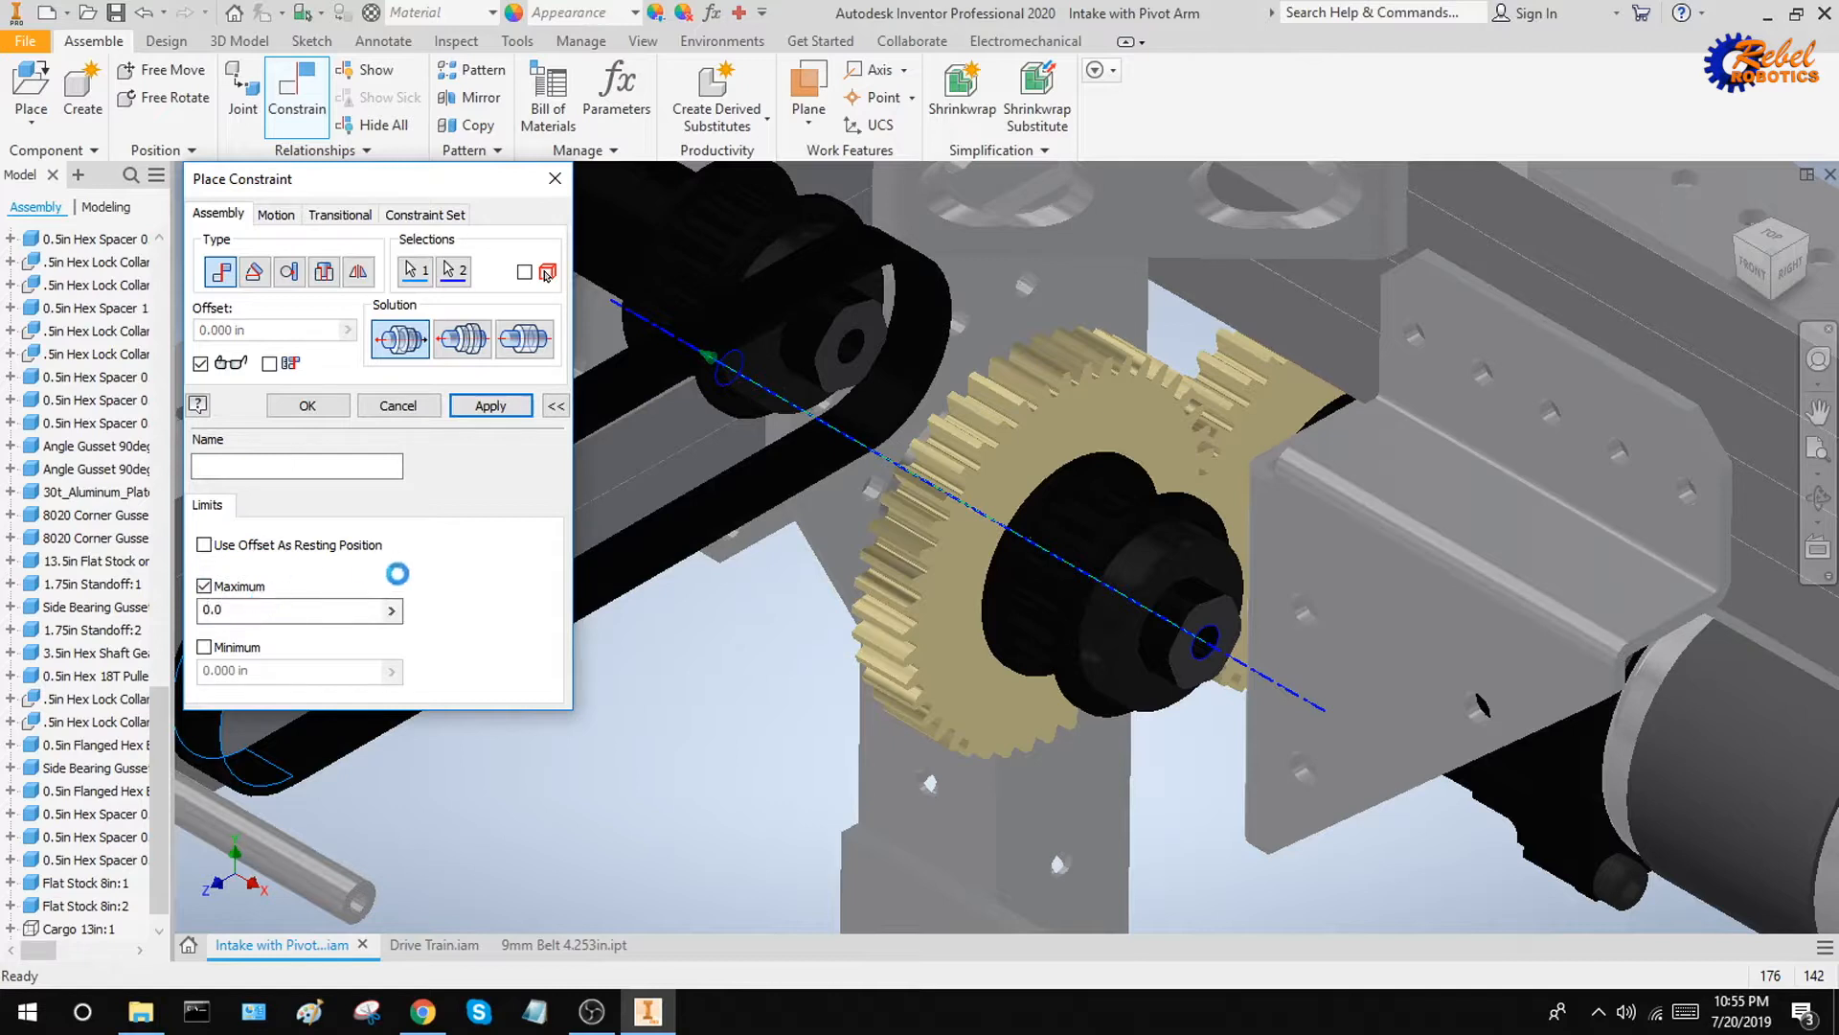
text(0.001)
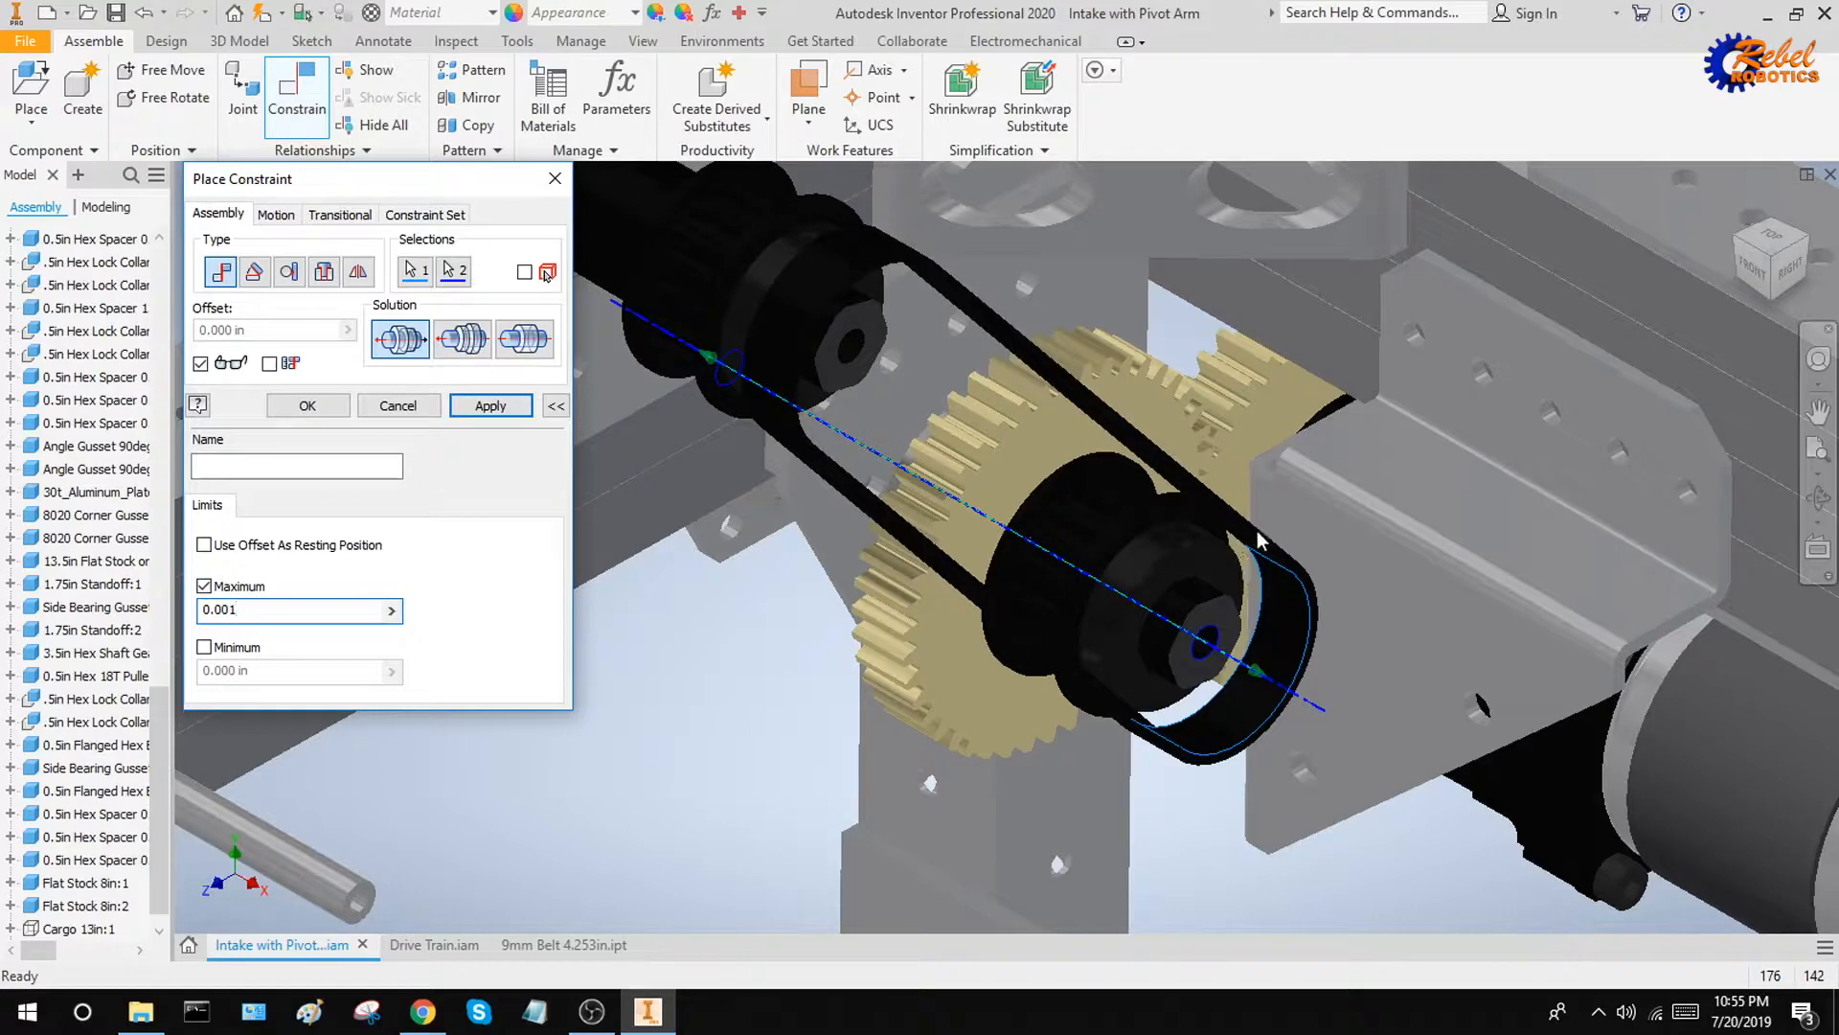
shift+middle_drag(1260, 542, 1192, 590)
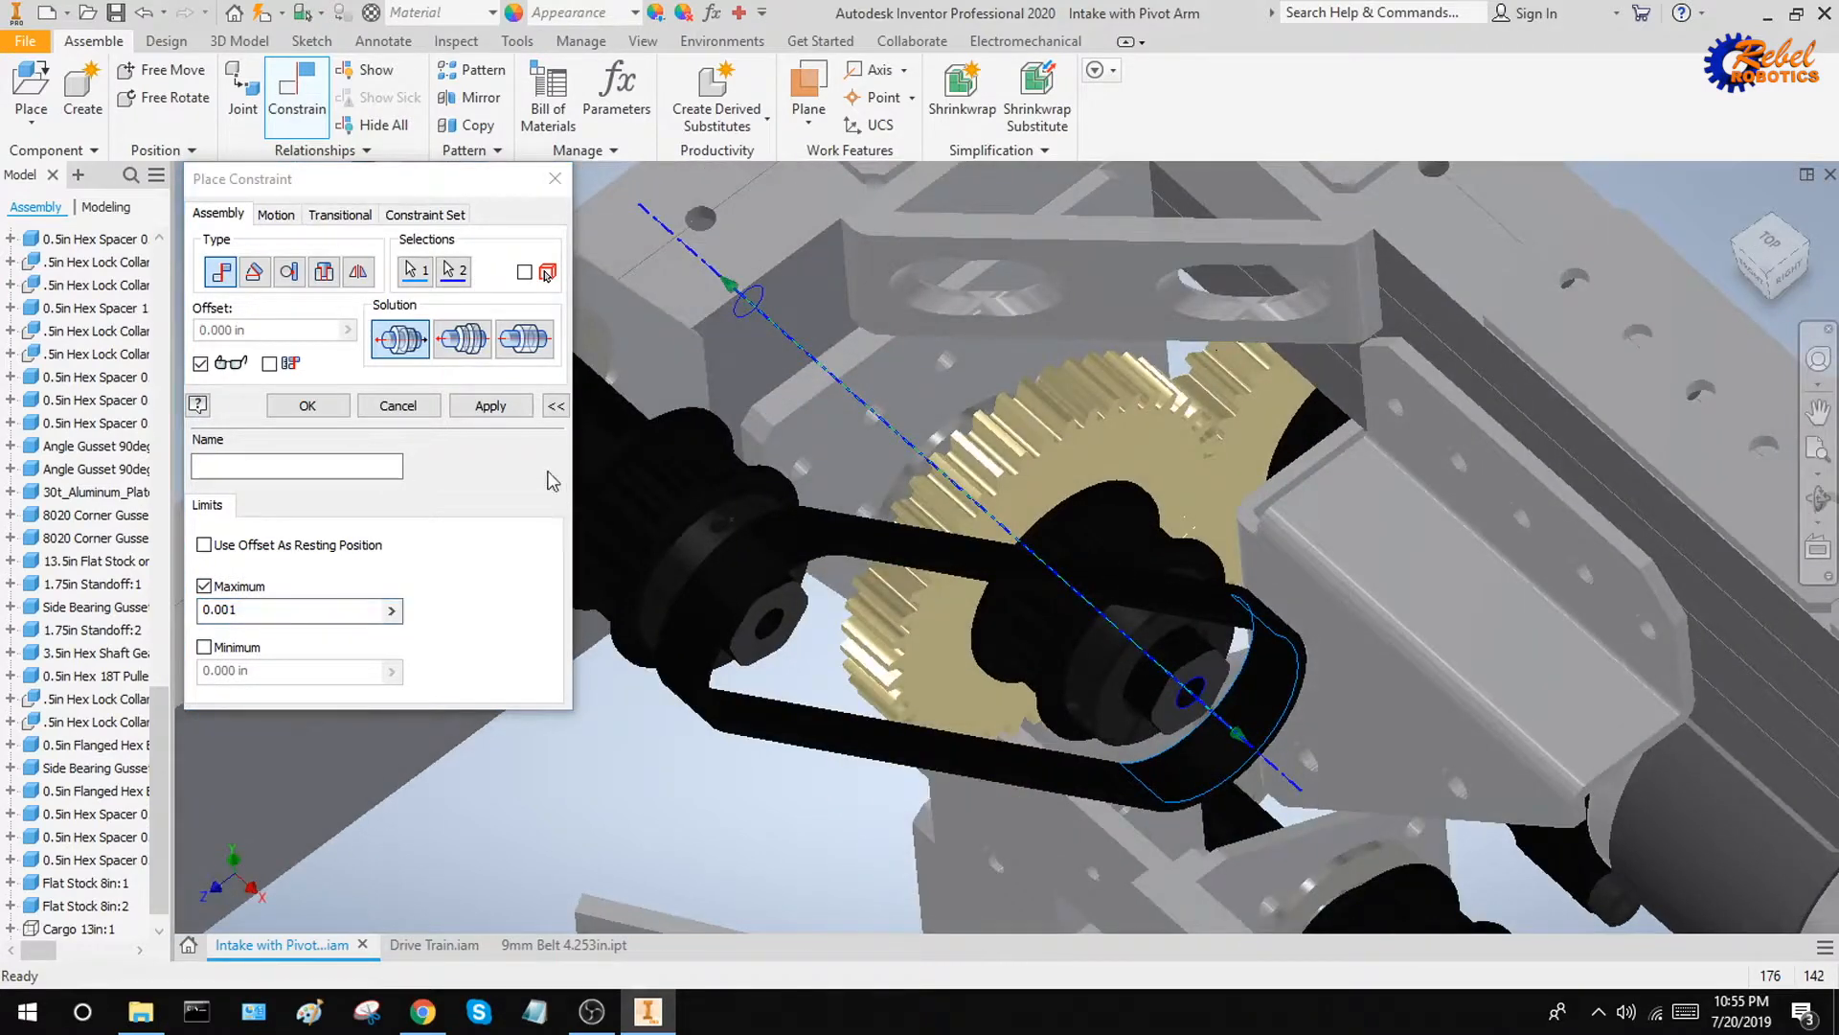
click(498, 407)
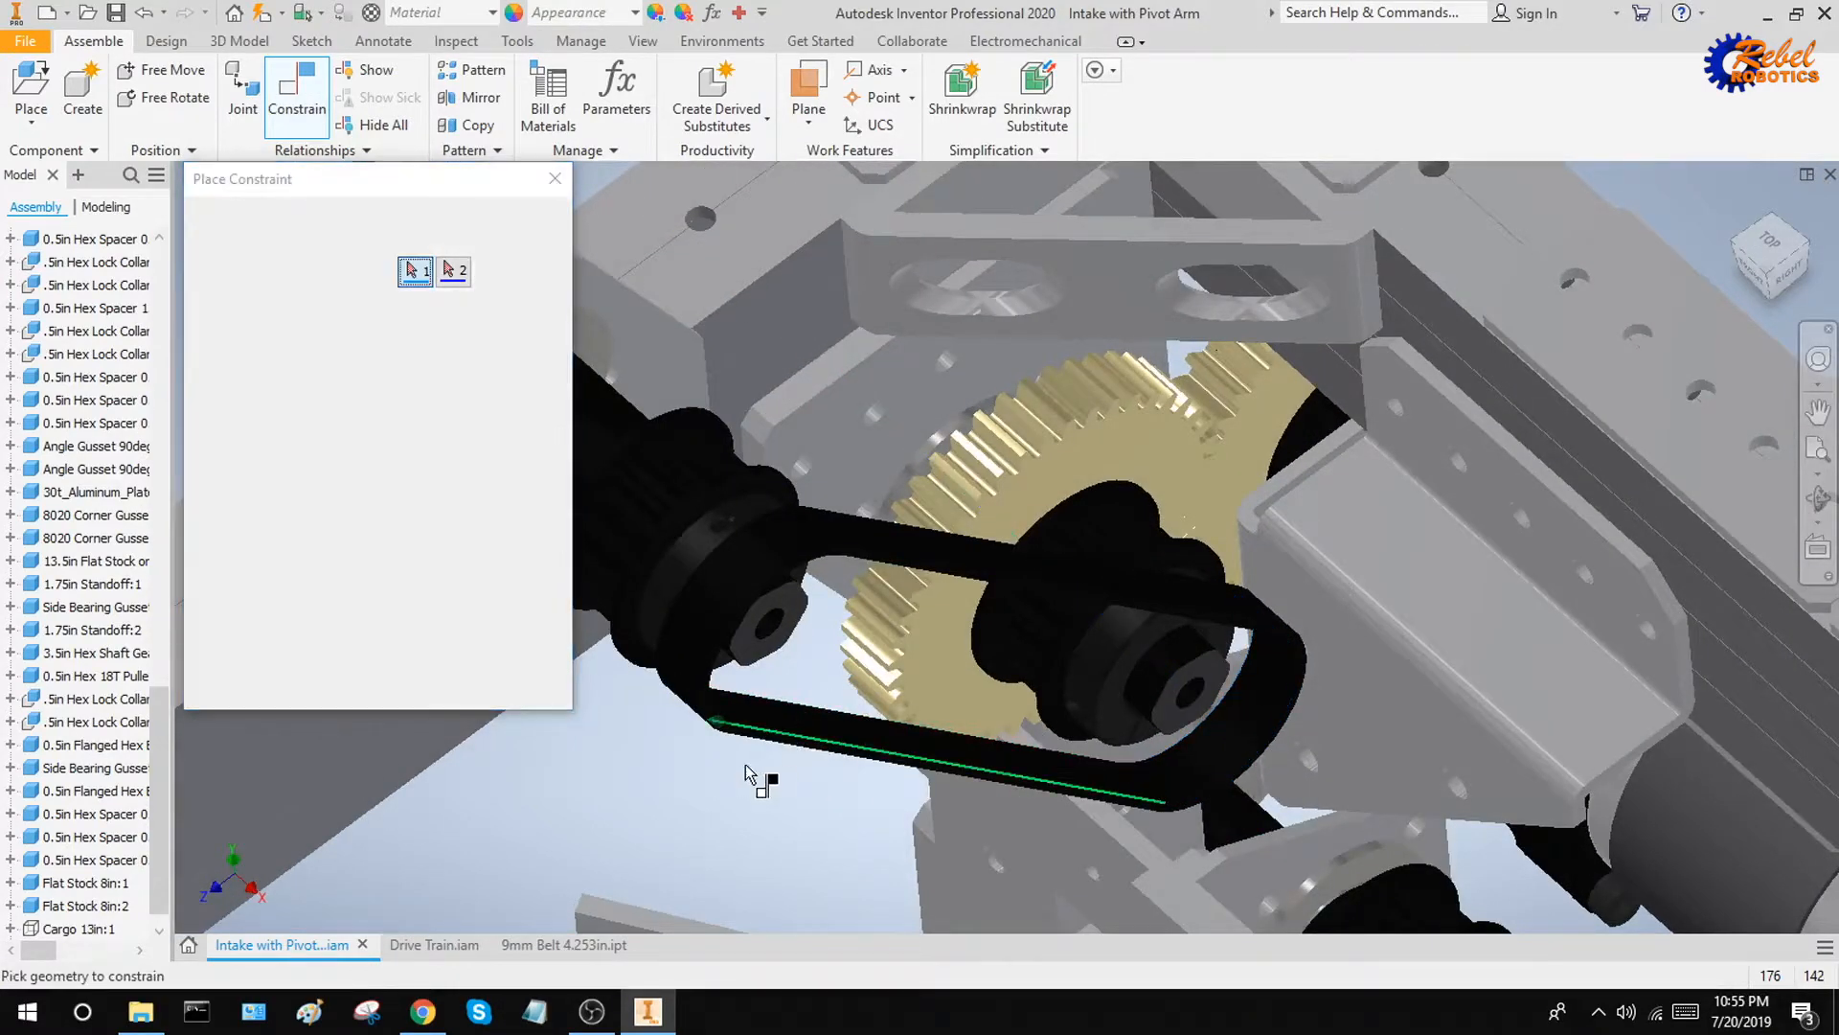
key(Escape)
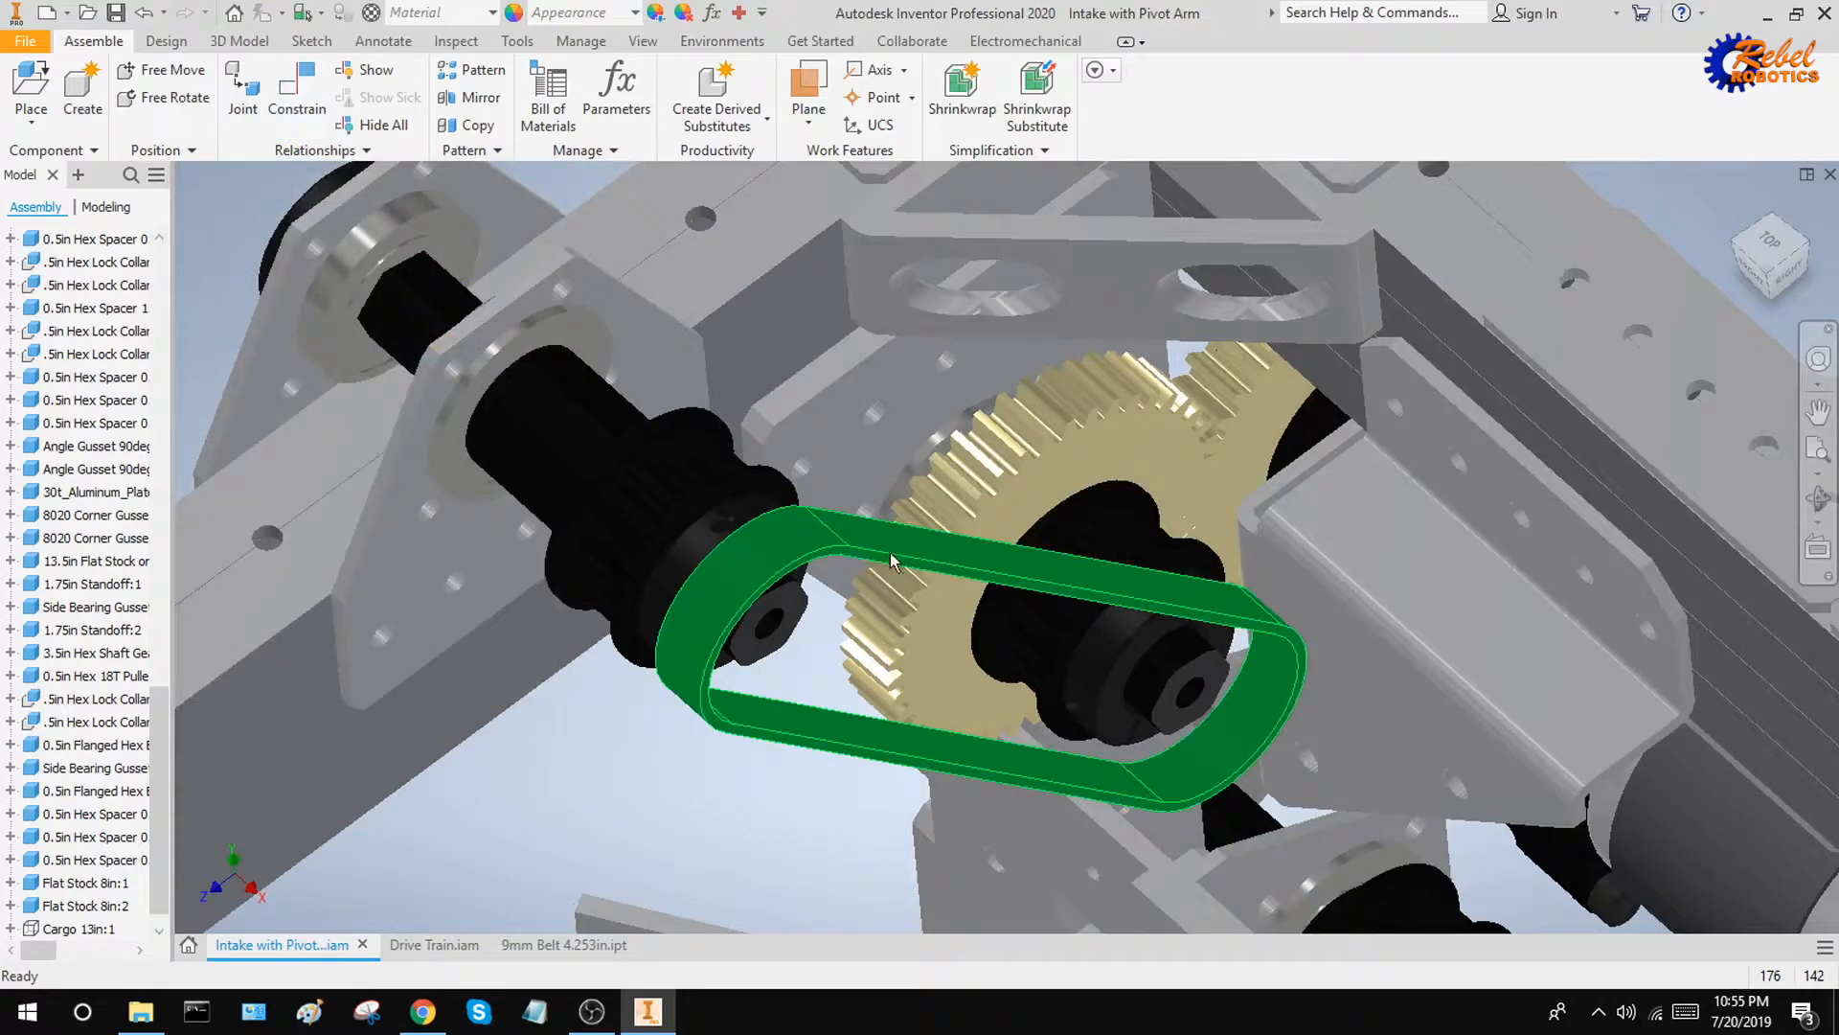
Slide the belt by hand along both shafts into the space between the pulley flanges
drag(891, 549, 791, 508)
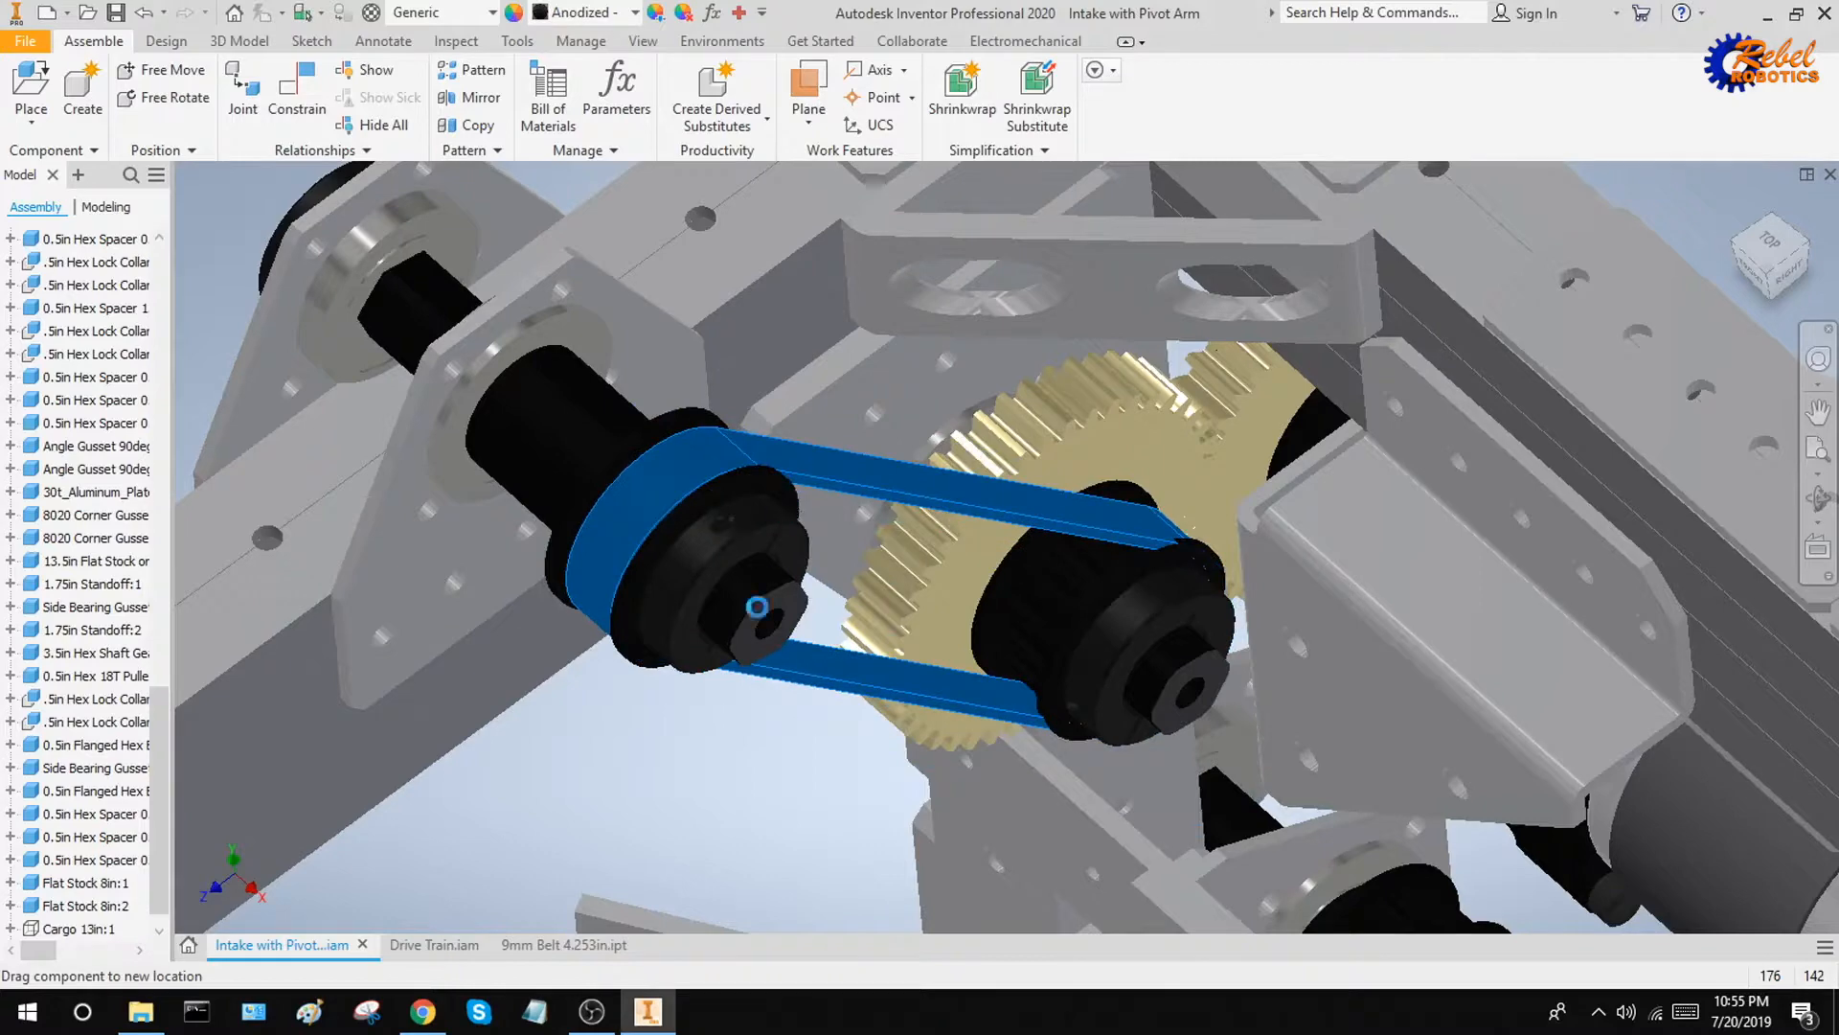
drag(757, 607, 757, 606)
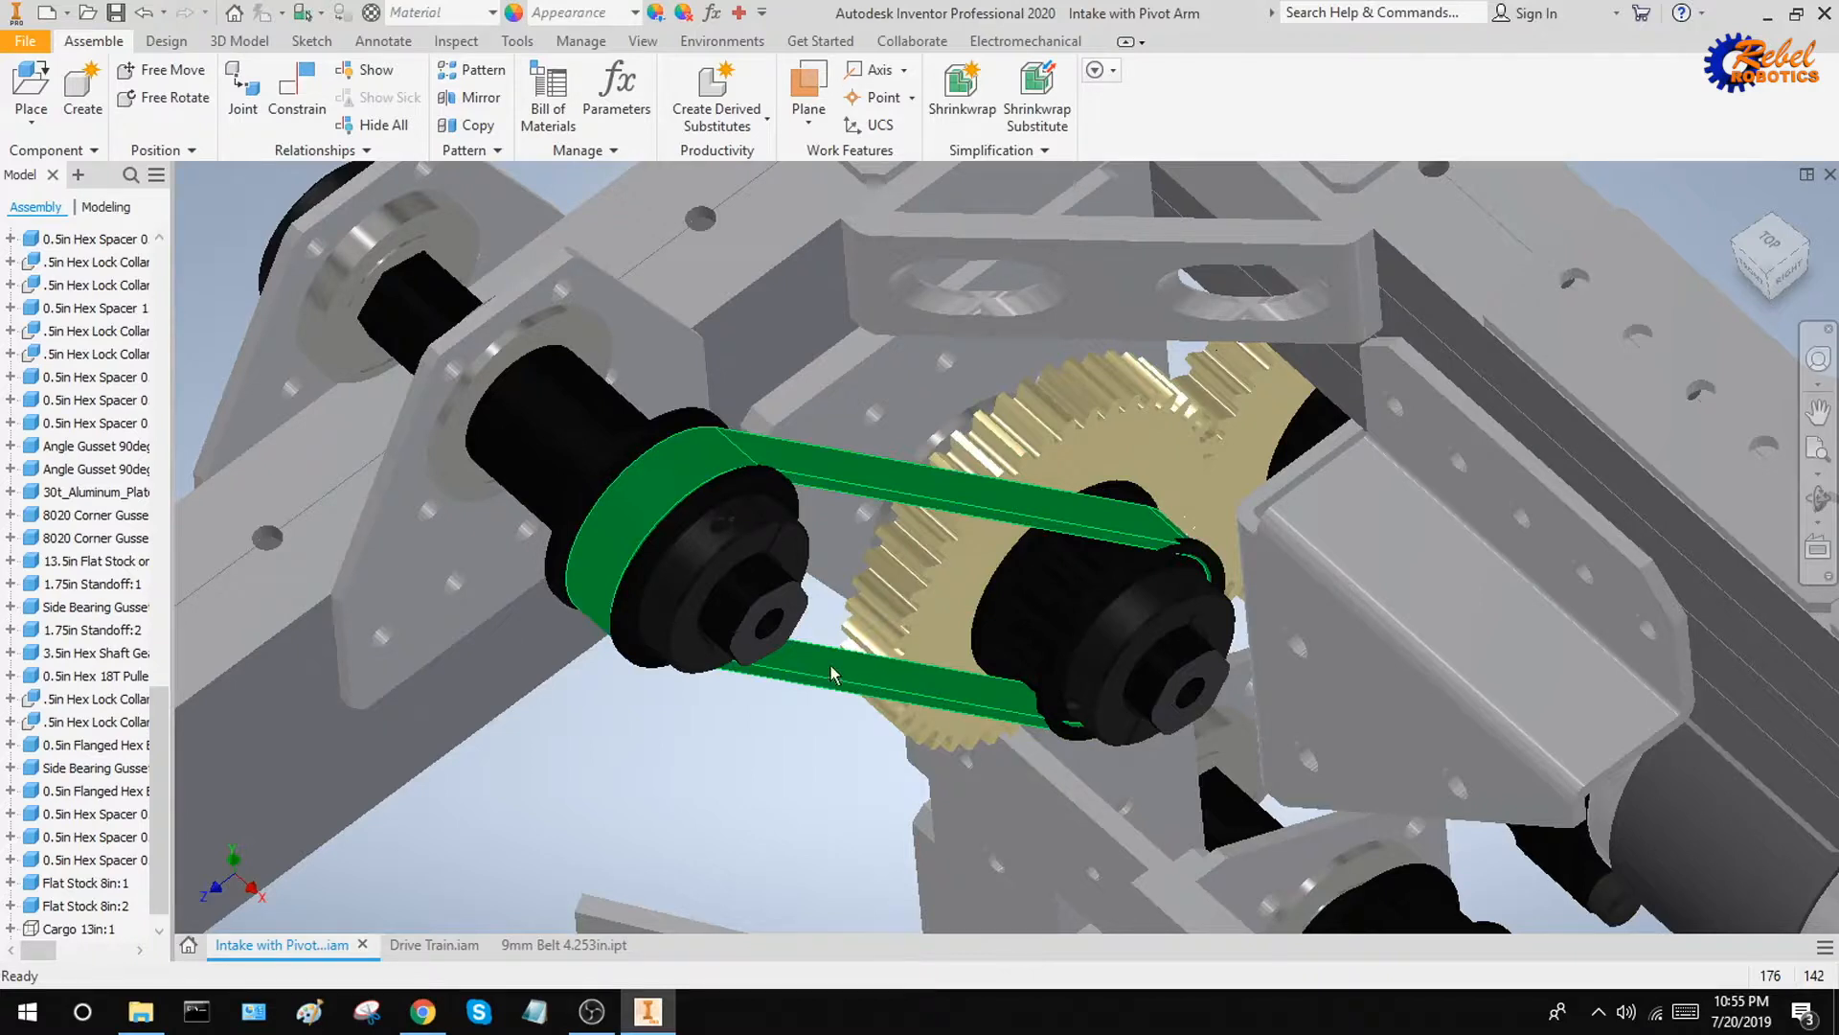
click(901, 697)
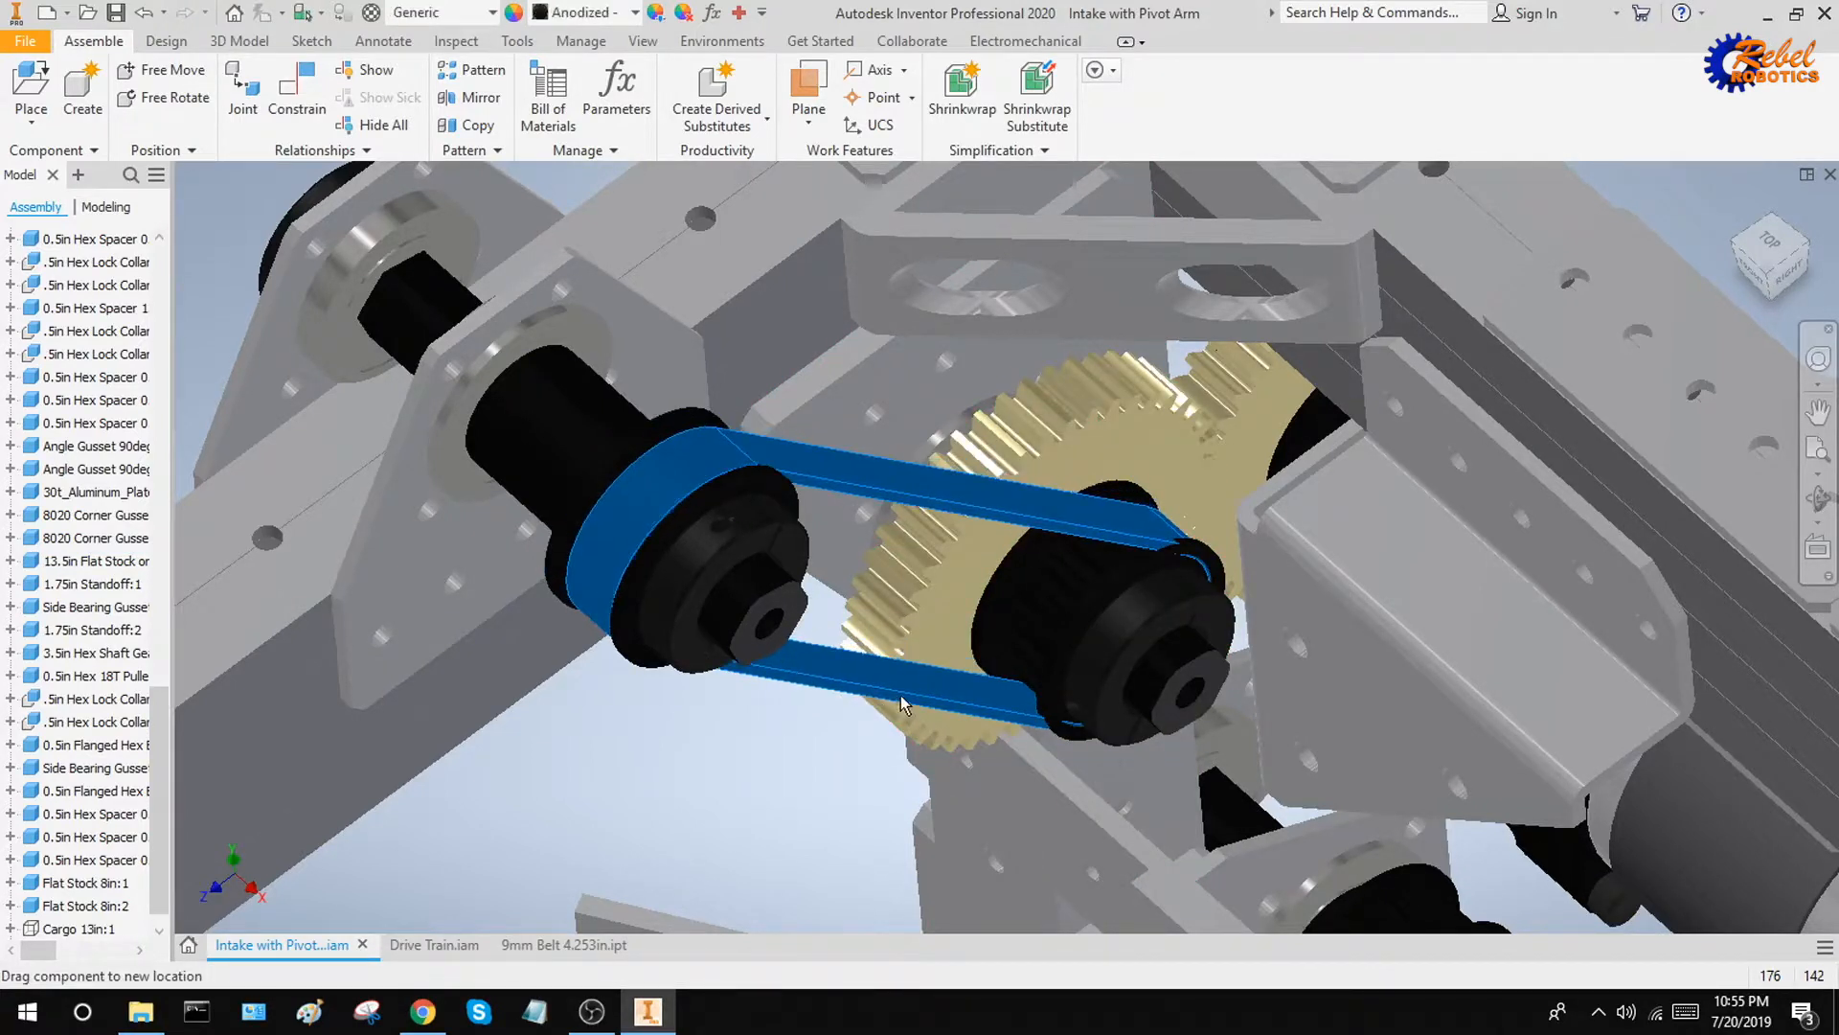
click(716, 785)
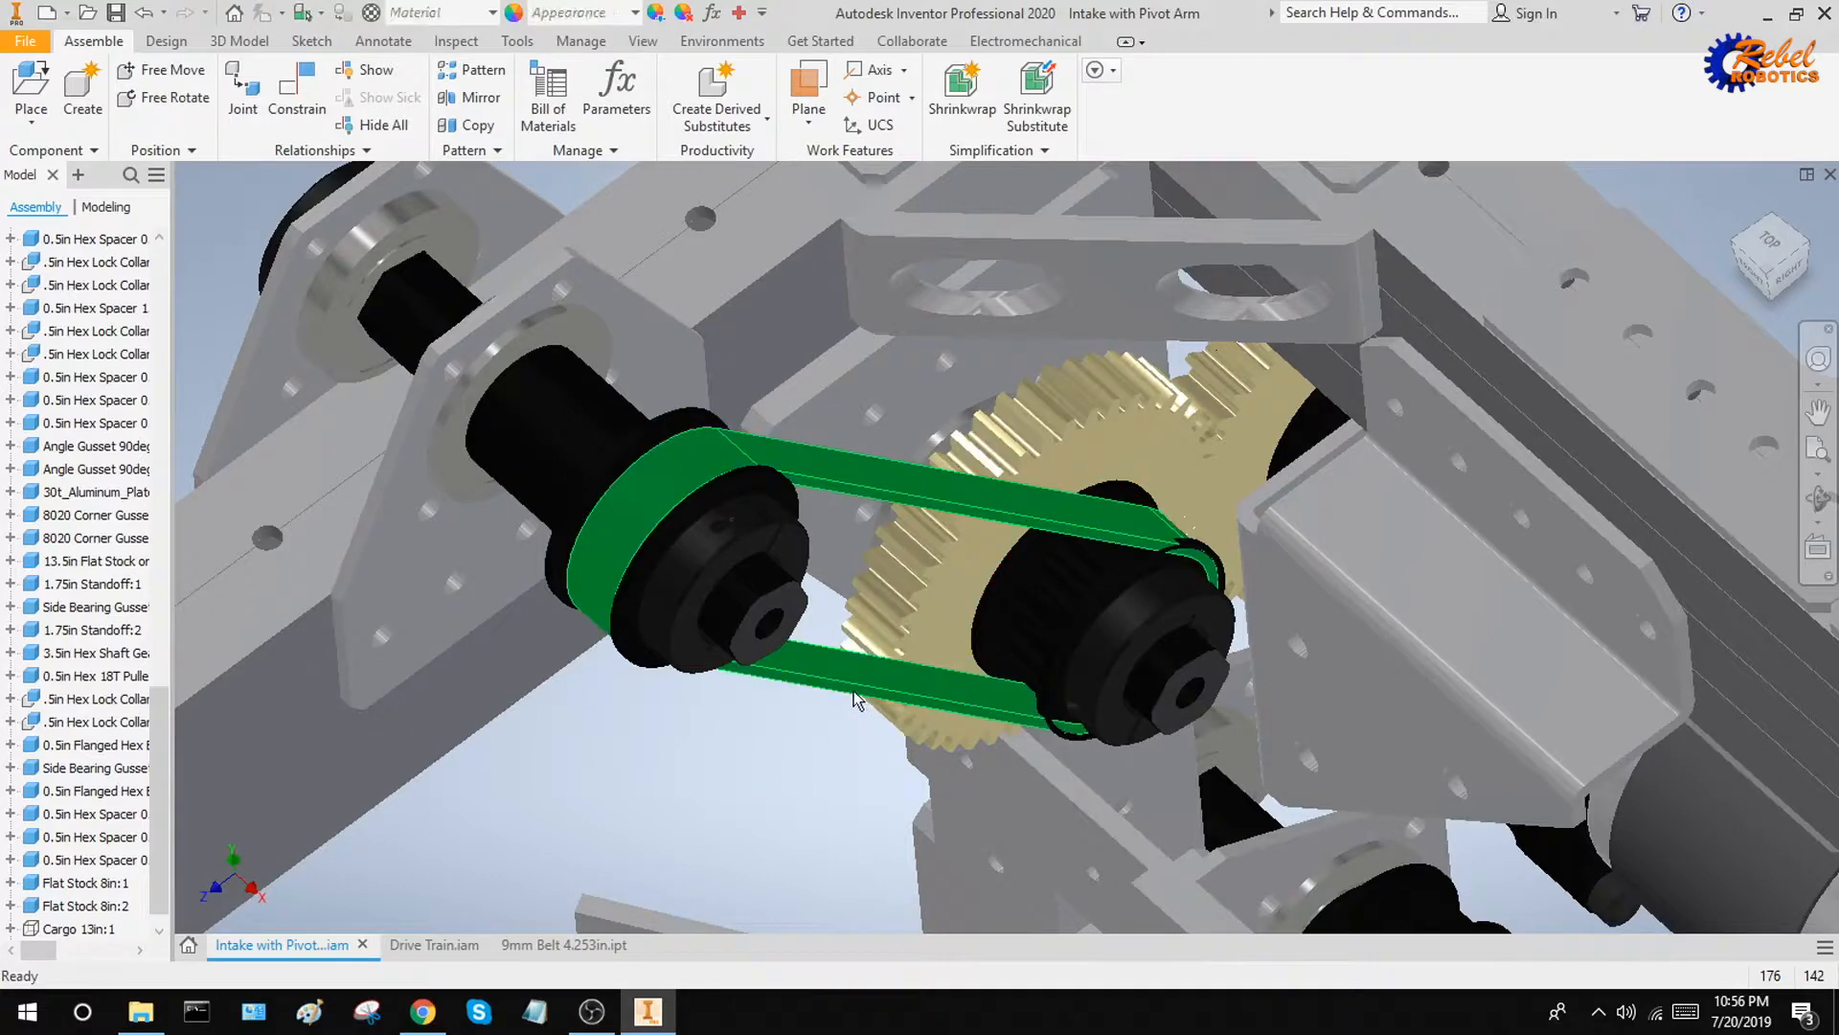
click(855, 699)
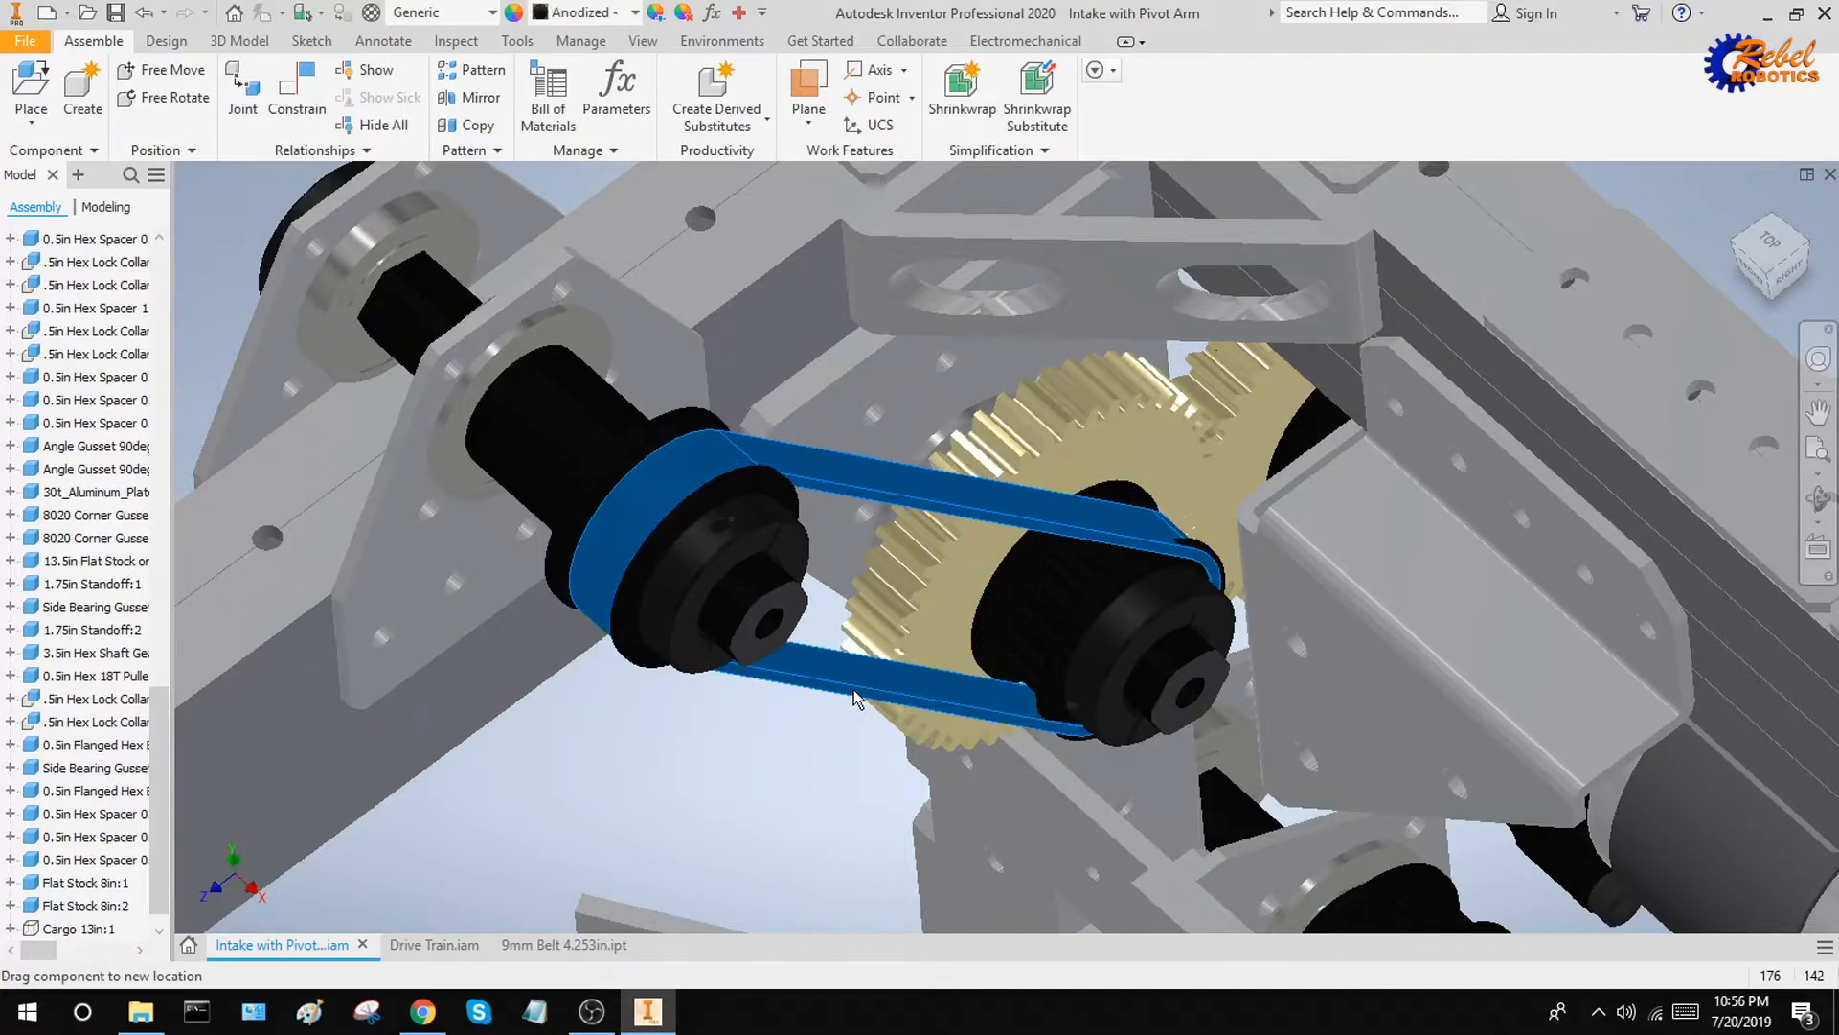
click(738, 765)
drag(812, 689, 806, 686)
click(721, 767)
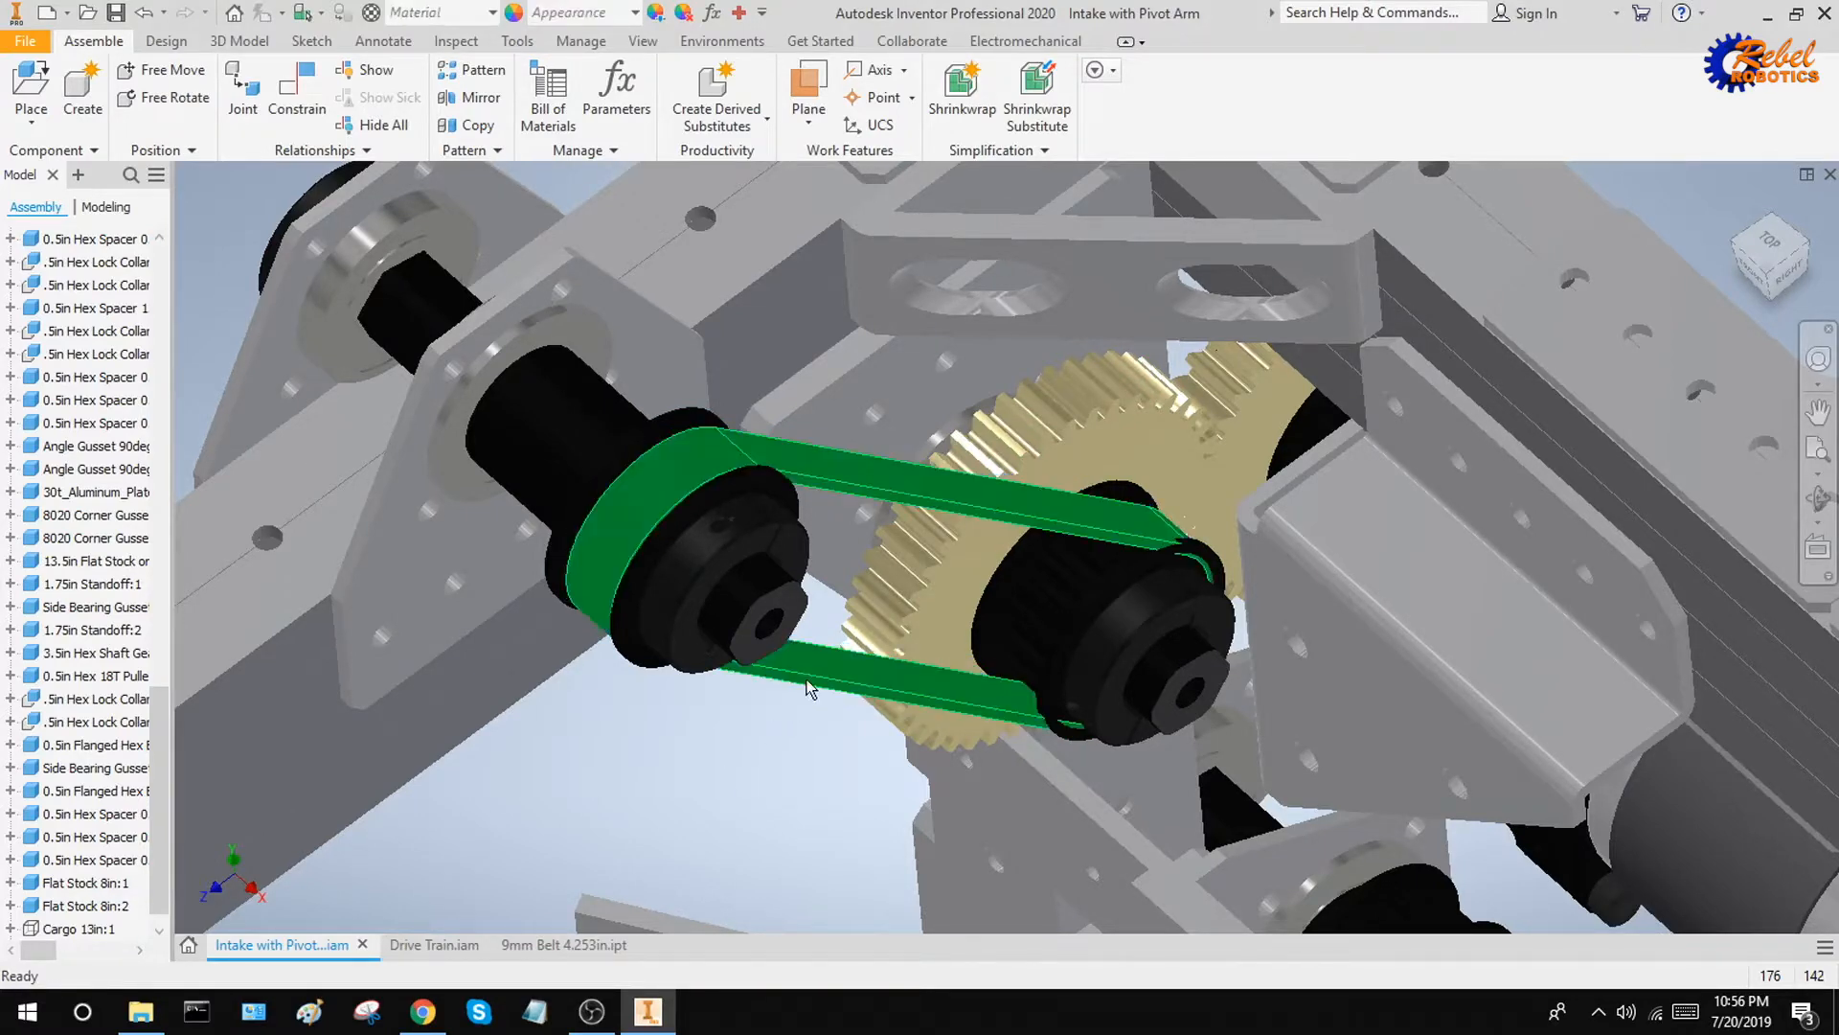
Move the belt back and forth along the shafts by hand, leaving it beyond the outer pulley flanges
shift+middle_drag(811, 690, 841, 549)
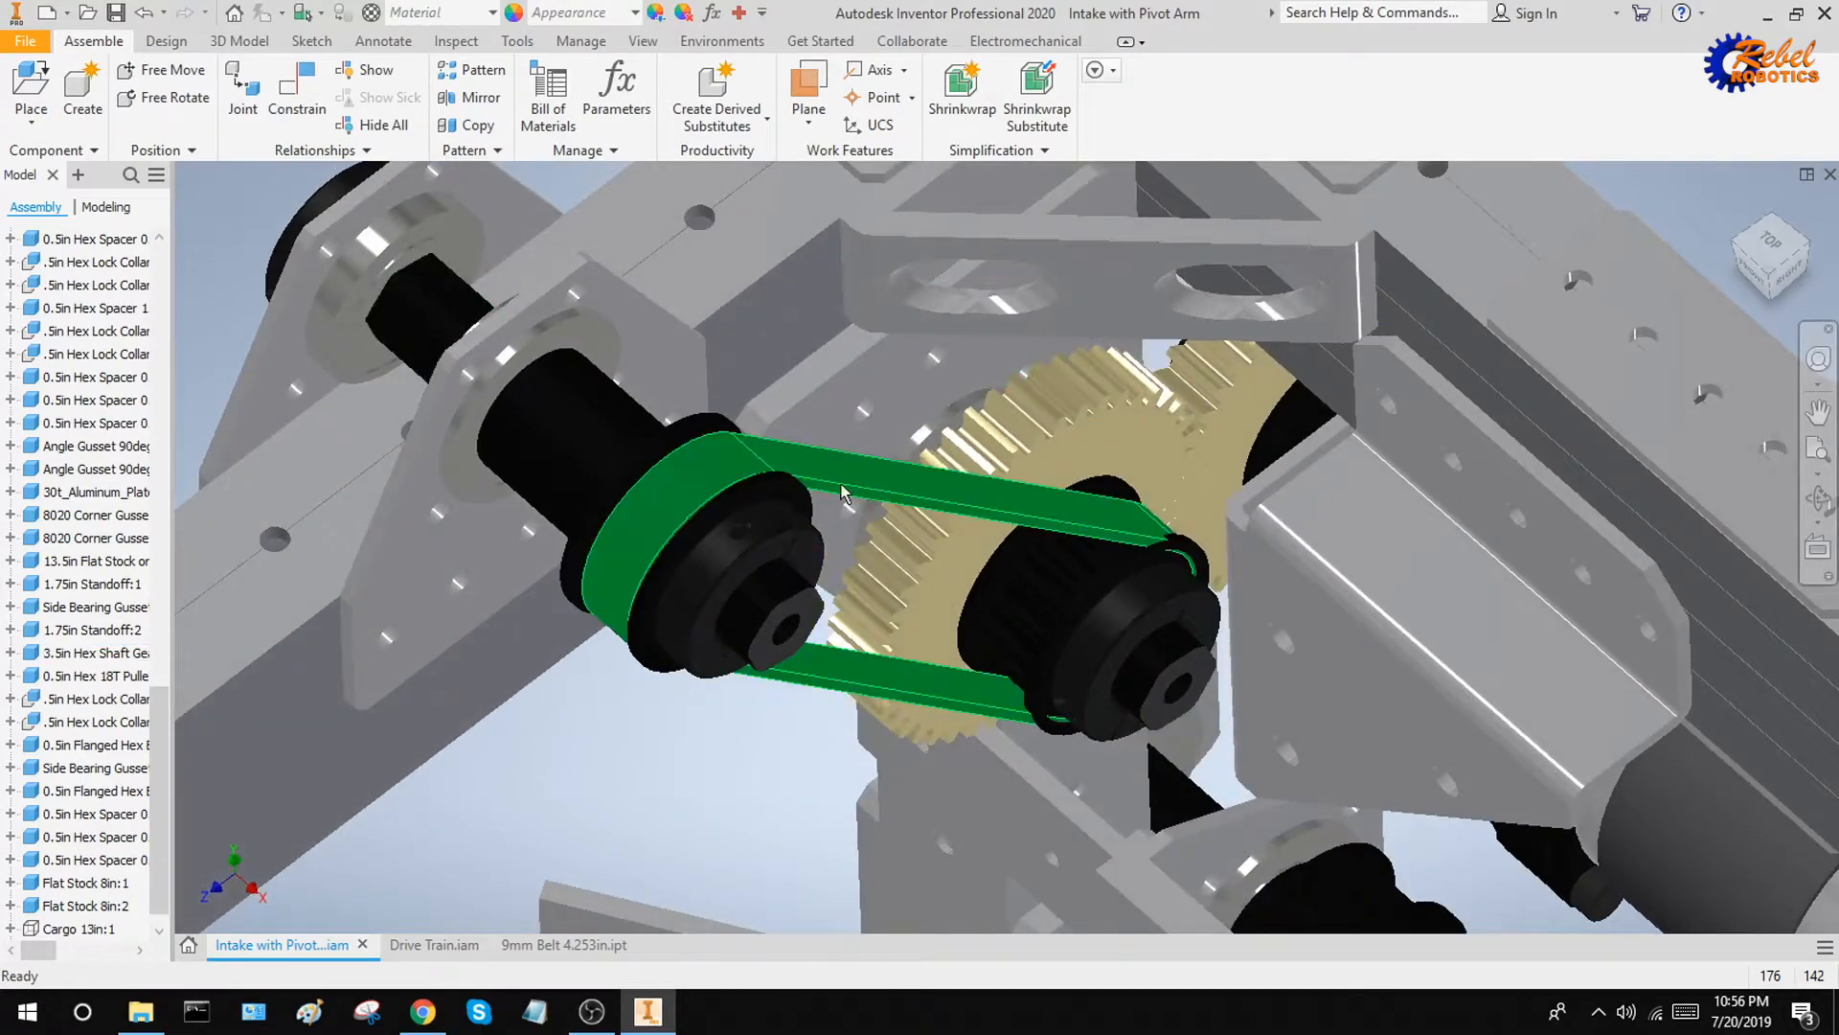
mouse_move(879, 505)
mouse_down()
mouse_move(857, 491)
mouse_move(882, 505)
mouse_up()
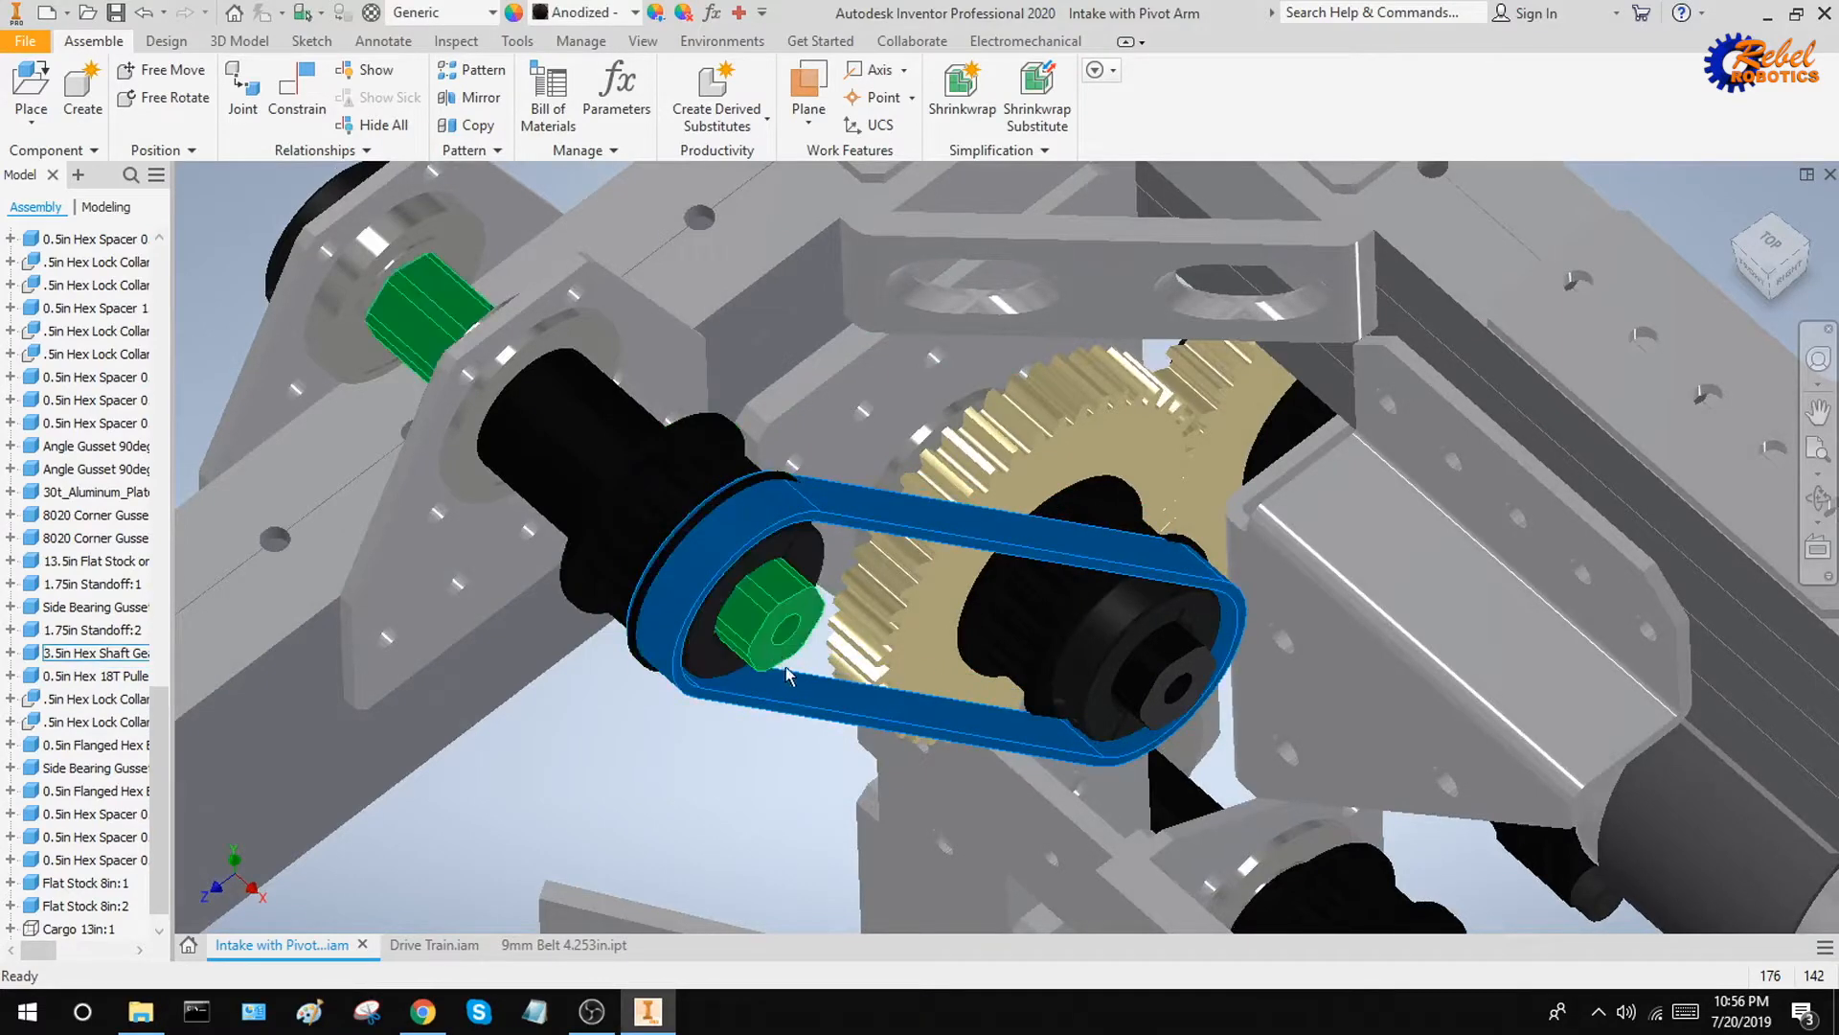
drag(795, 694, 735, 659)
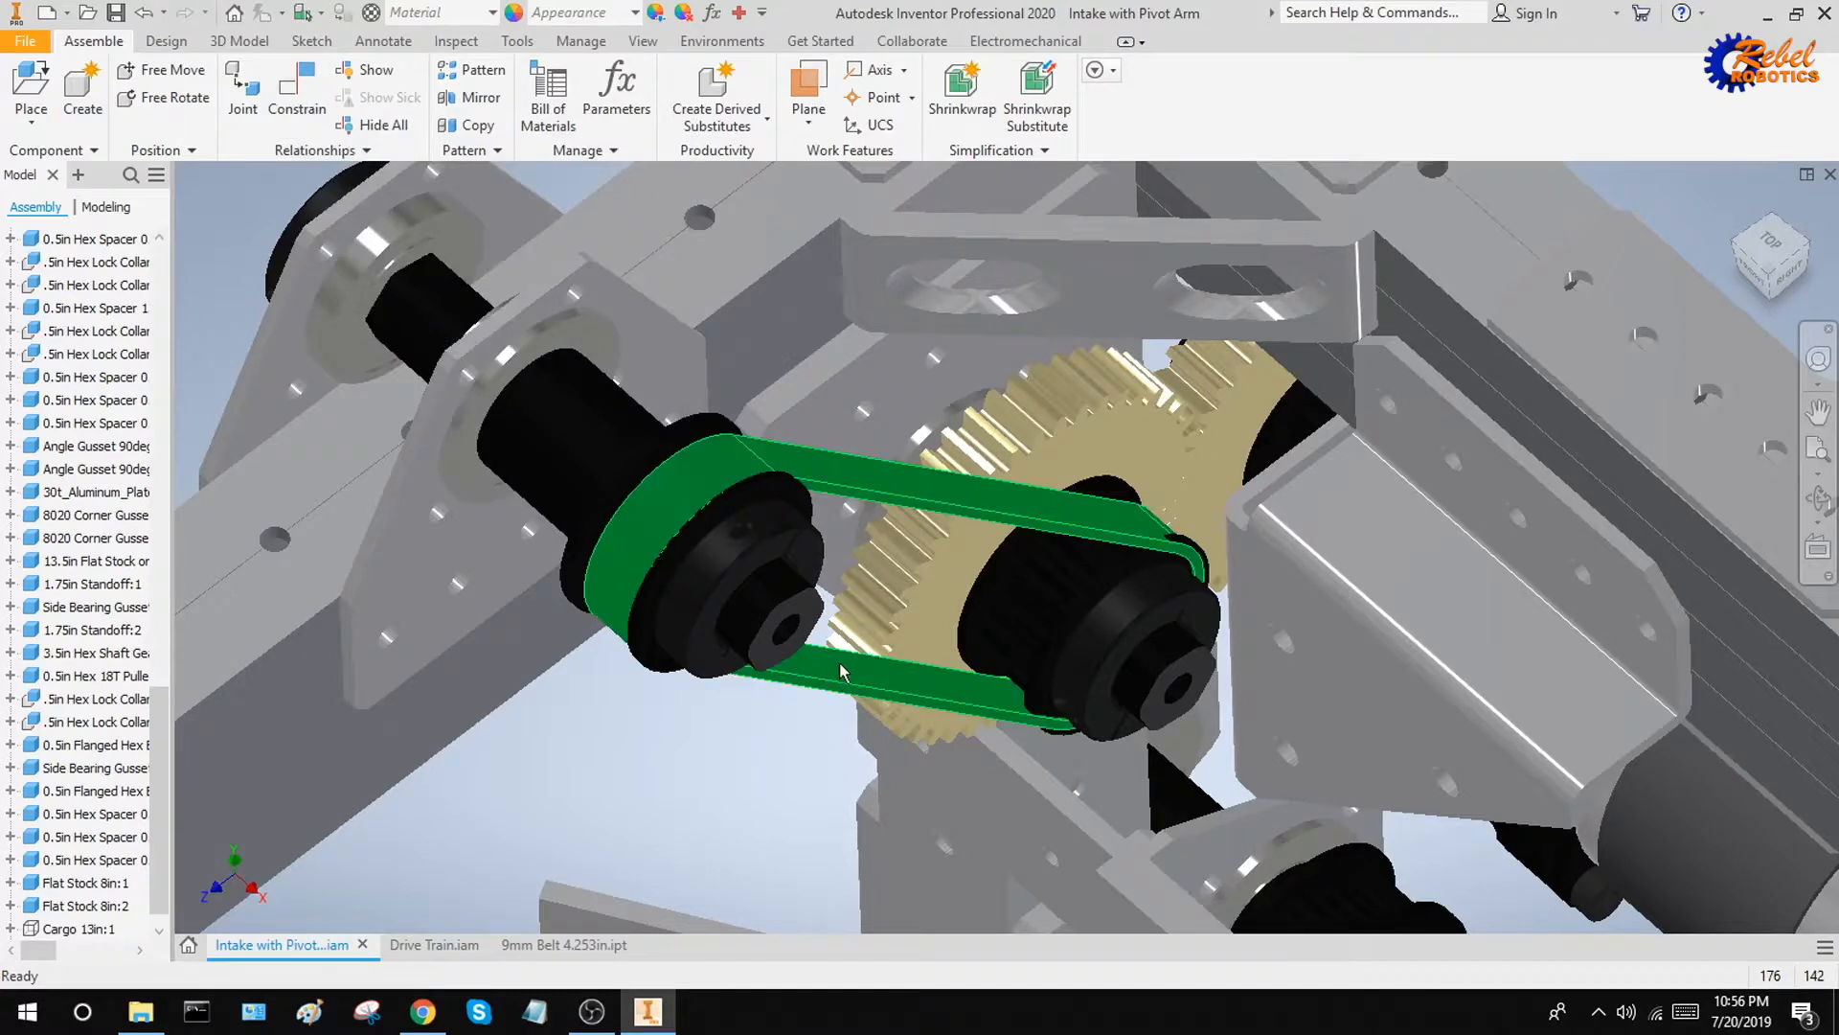
click(880, 698)
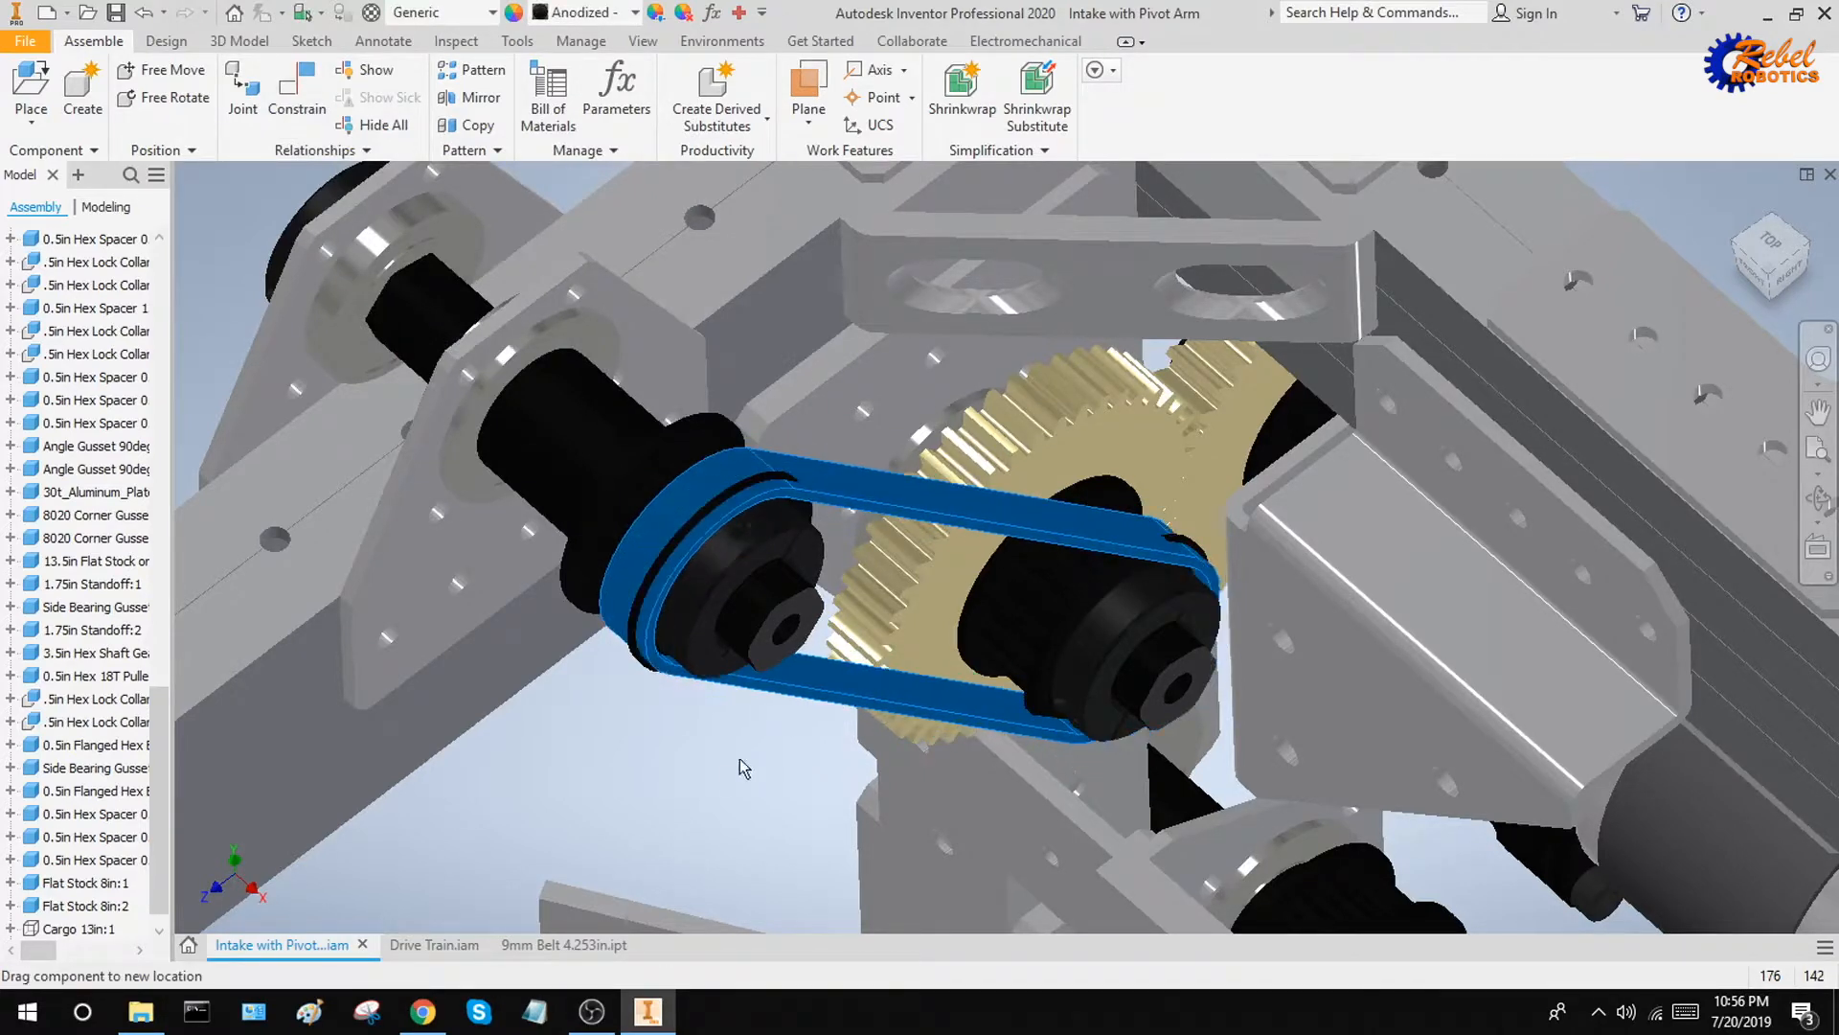
click(769, 747)
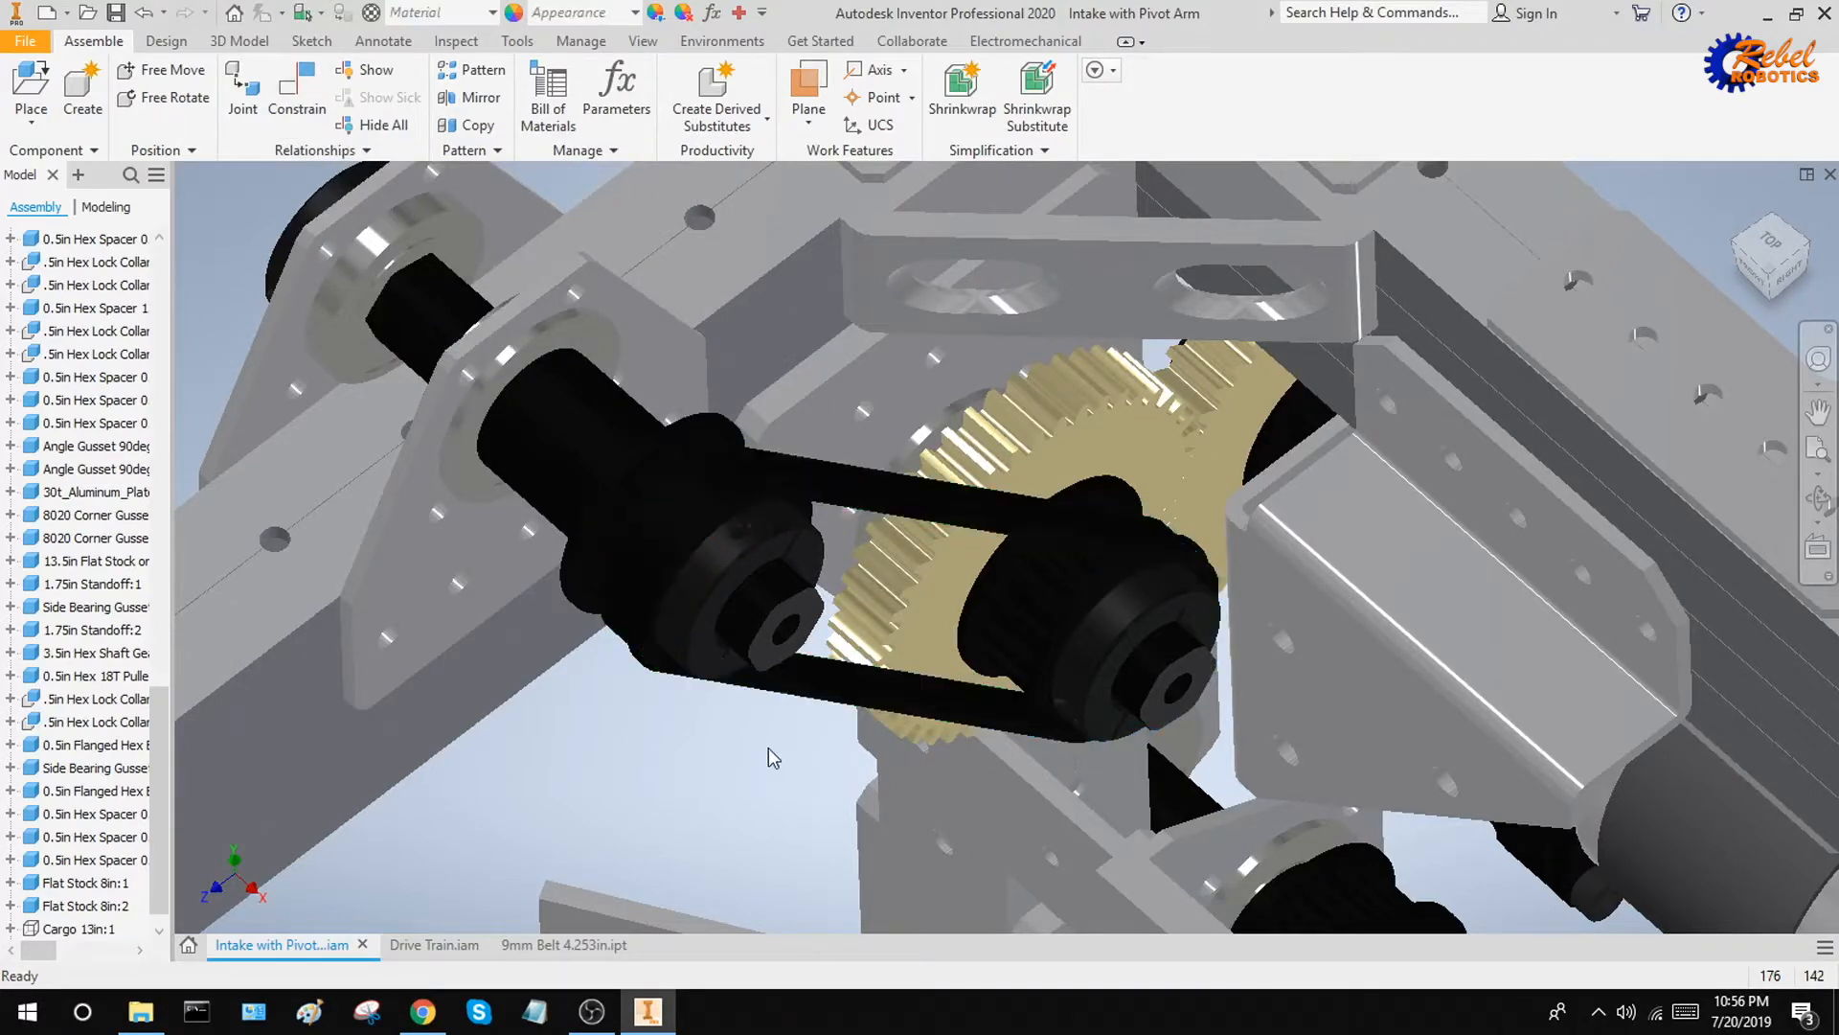
click(802, 692)
Set up a mate between the belt's side face and the facing side of the toothed section on the pulley opposite the gear
key(Escape)
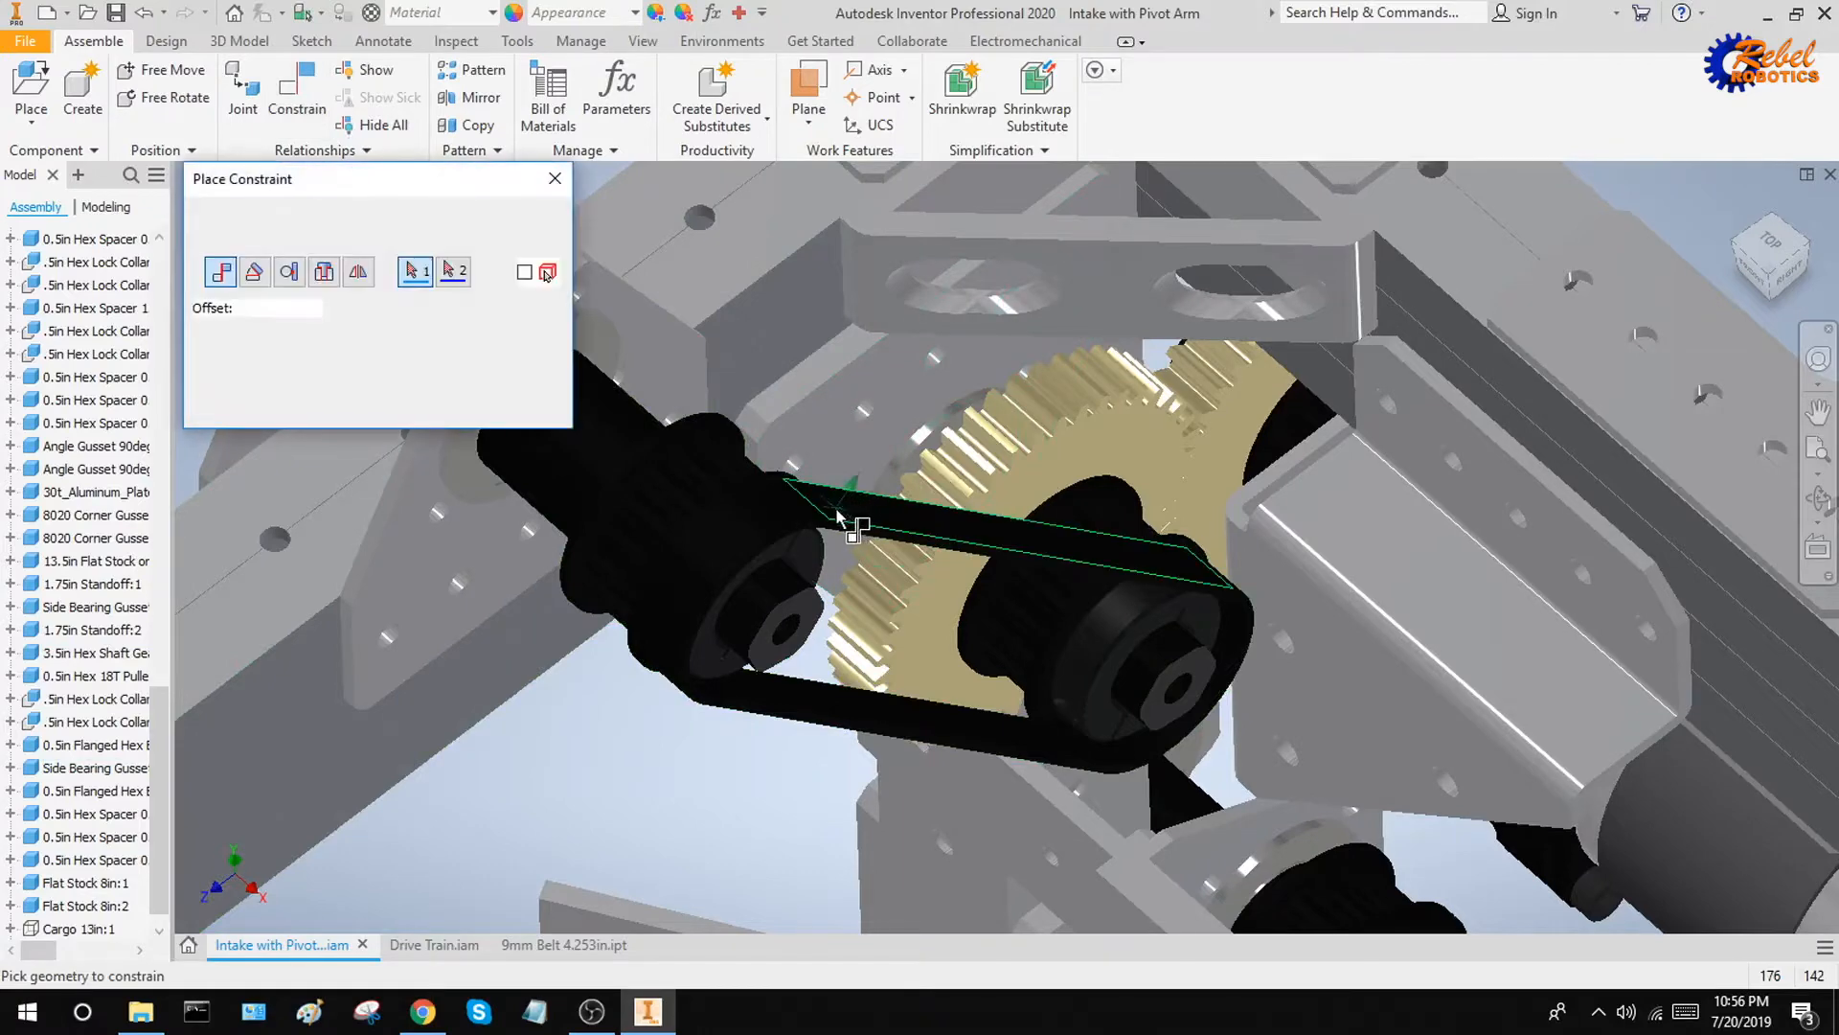
shift+middle_drag(837, 510, 799, 492)
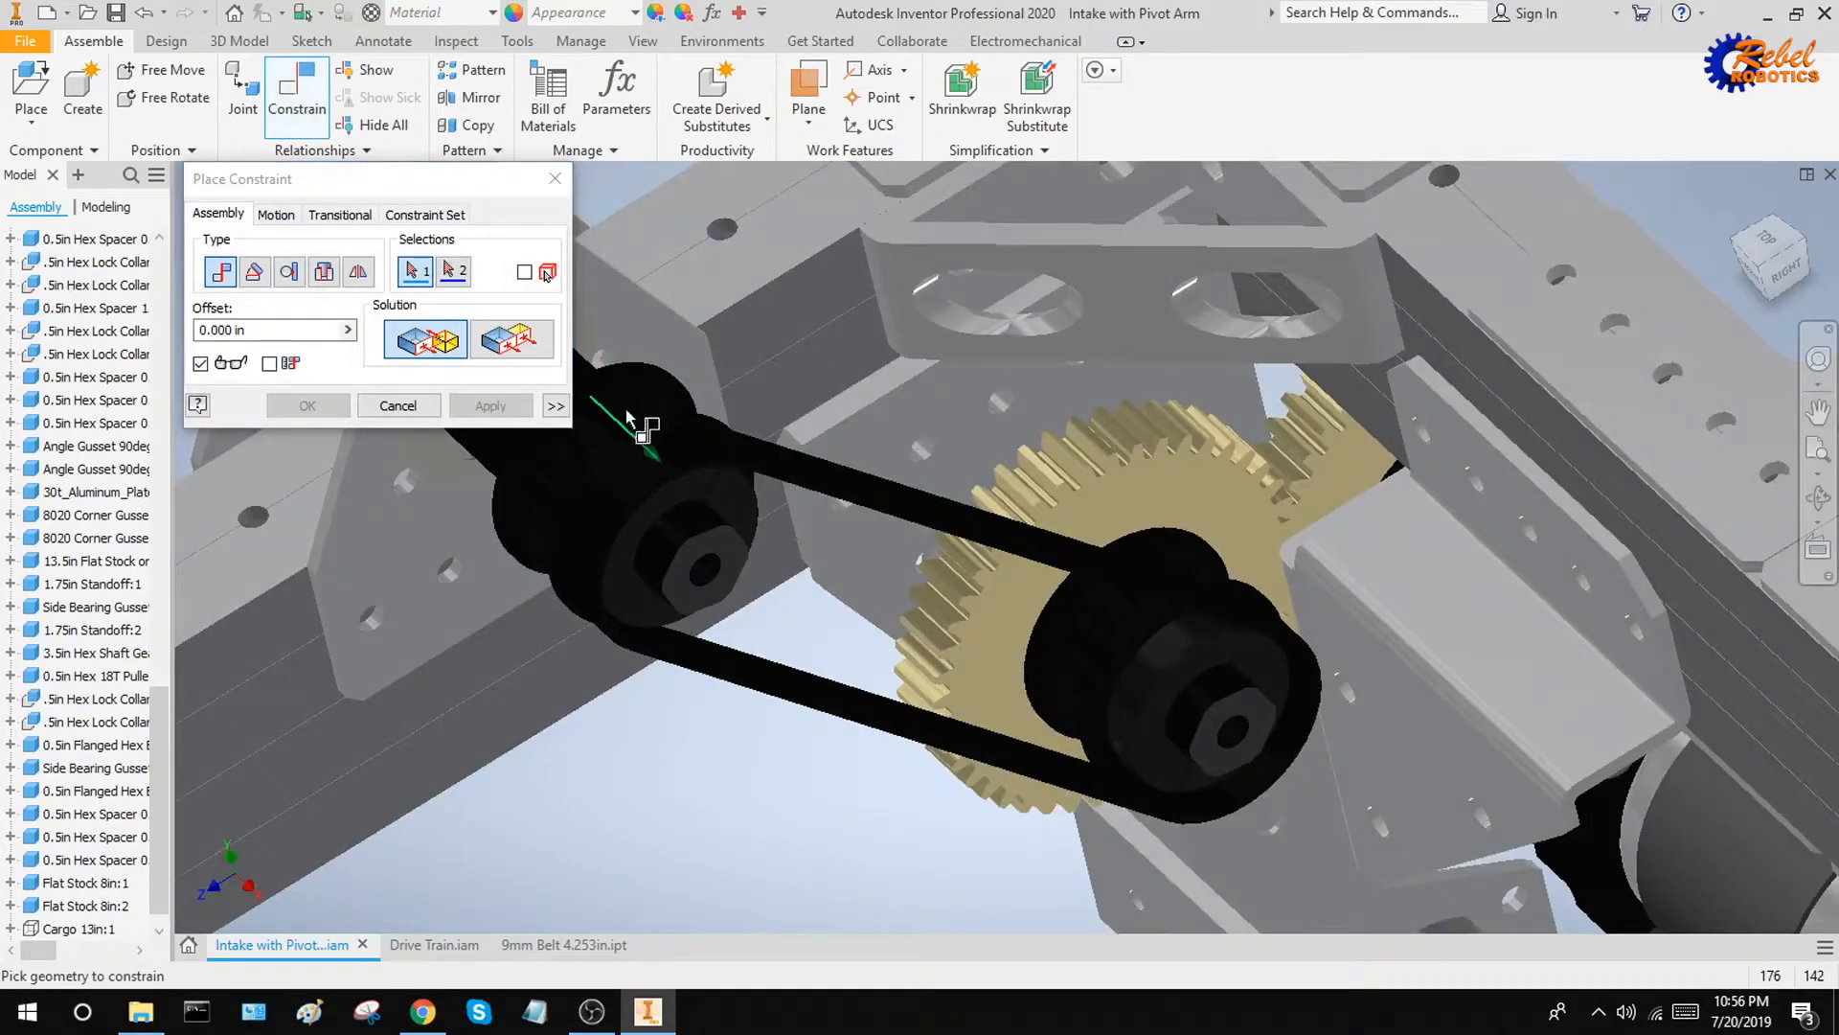
shift+middle_drag(625, 407, 1077, 756)
scroll(1076, 756, up, 5)
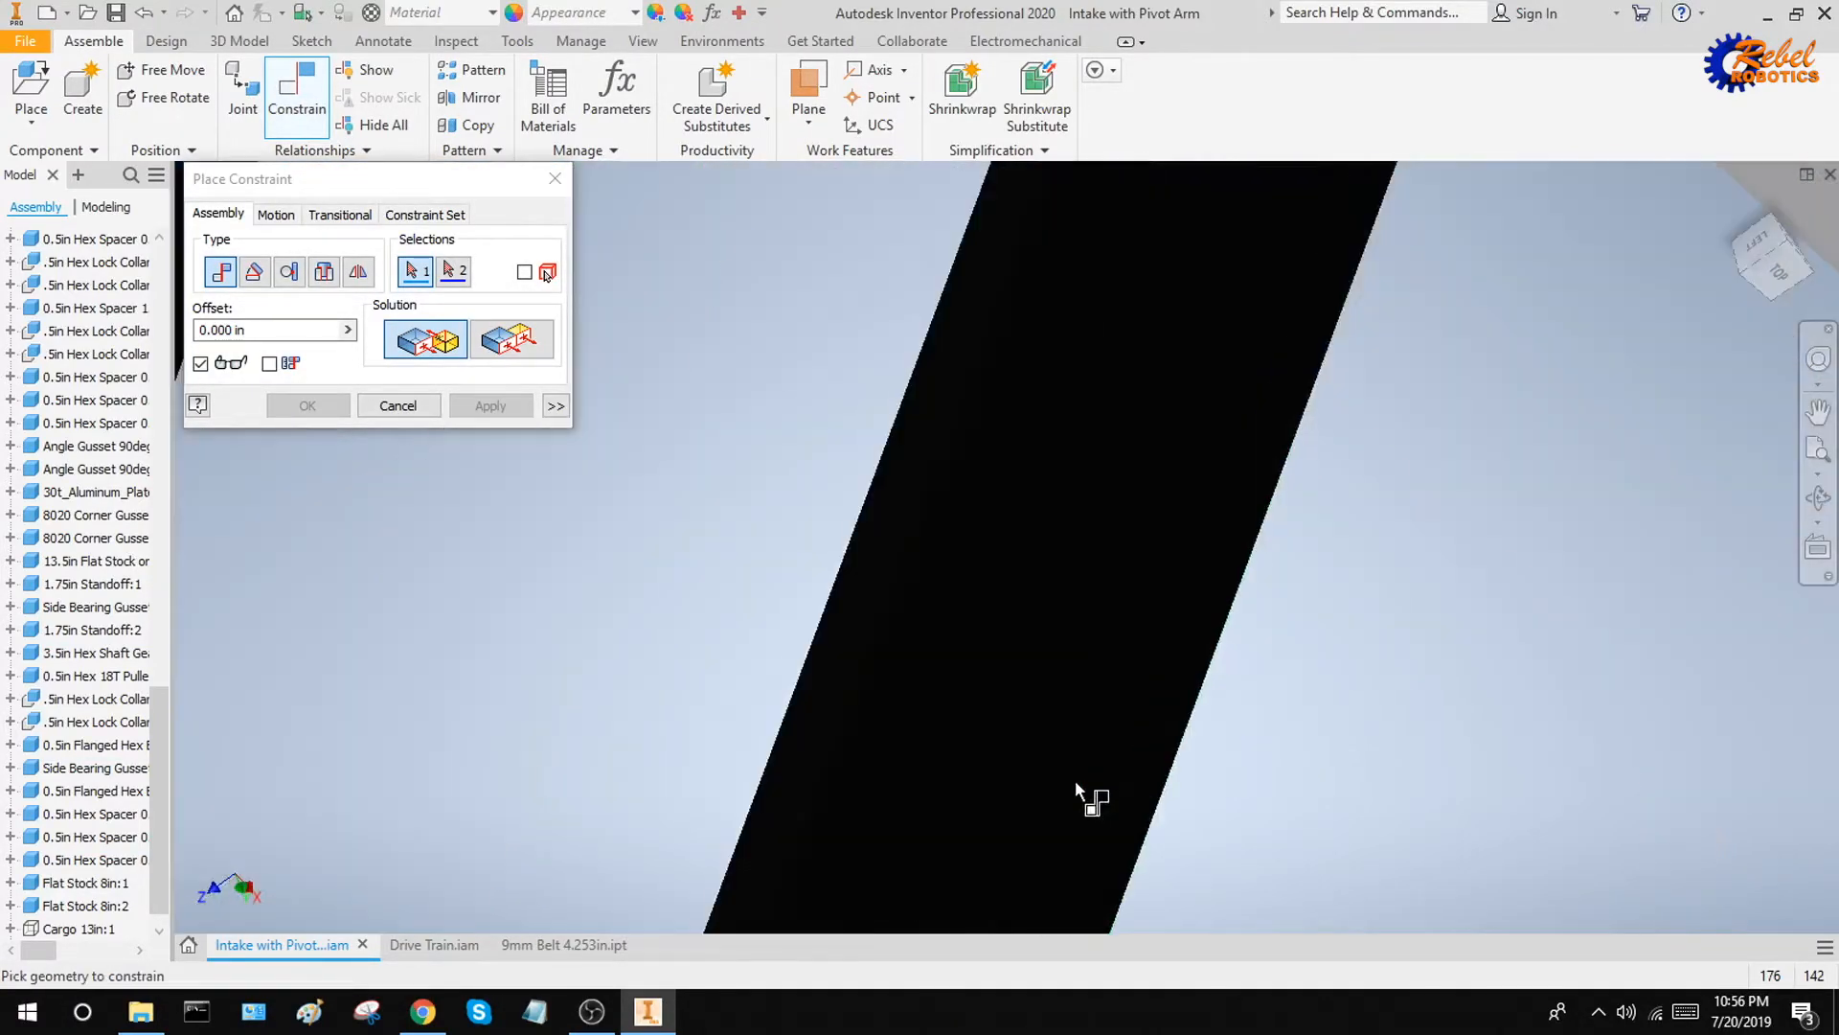
click(862, 608)
scroll(910, 640, down, 4)
shift+middle_drag(916, 642, 1113, 758)
scroll(1113, 758, down, 1)
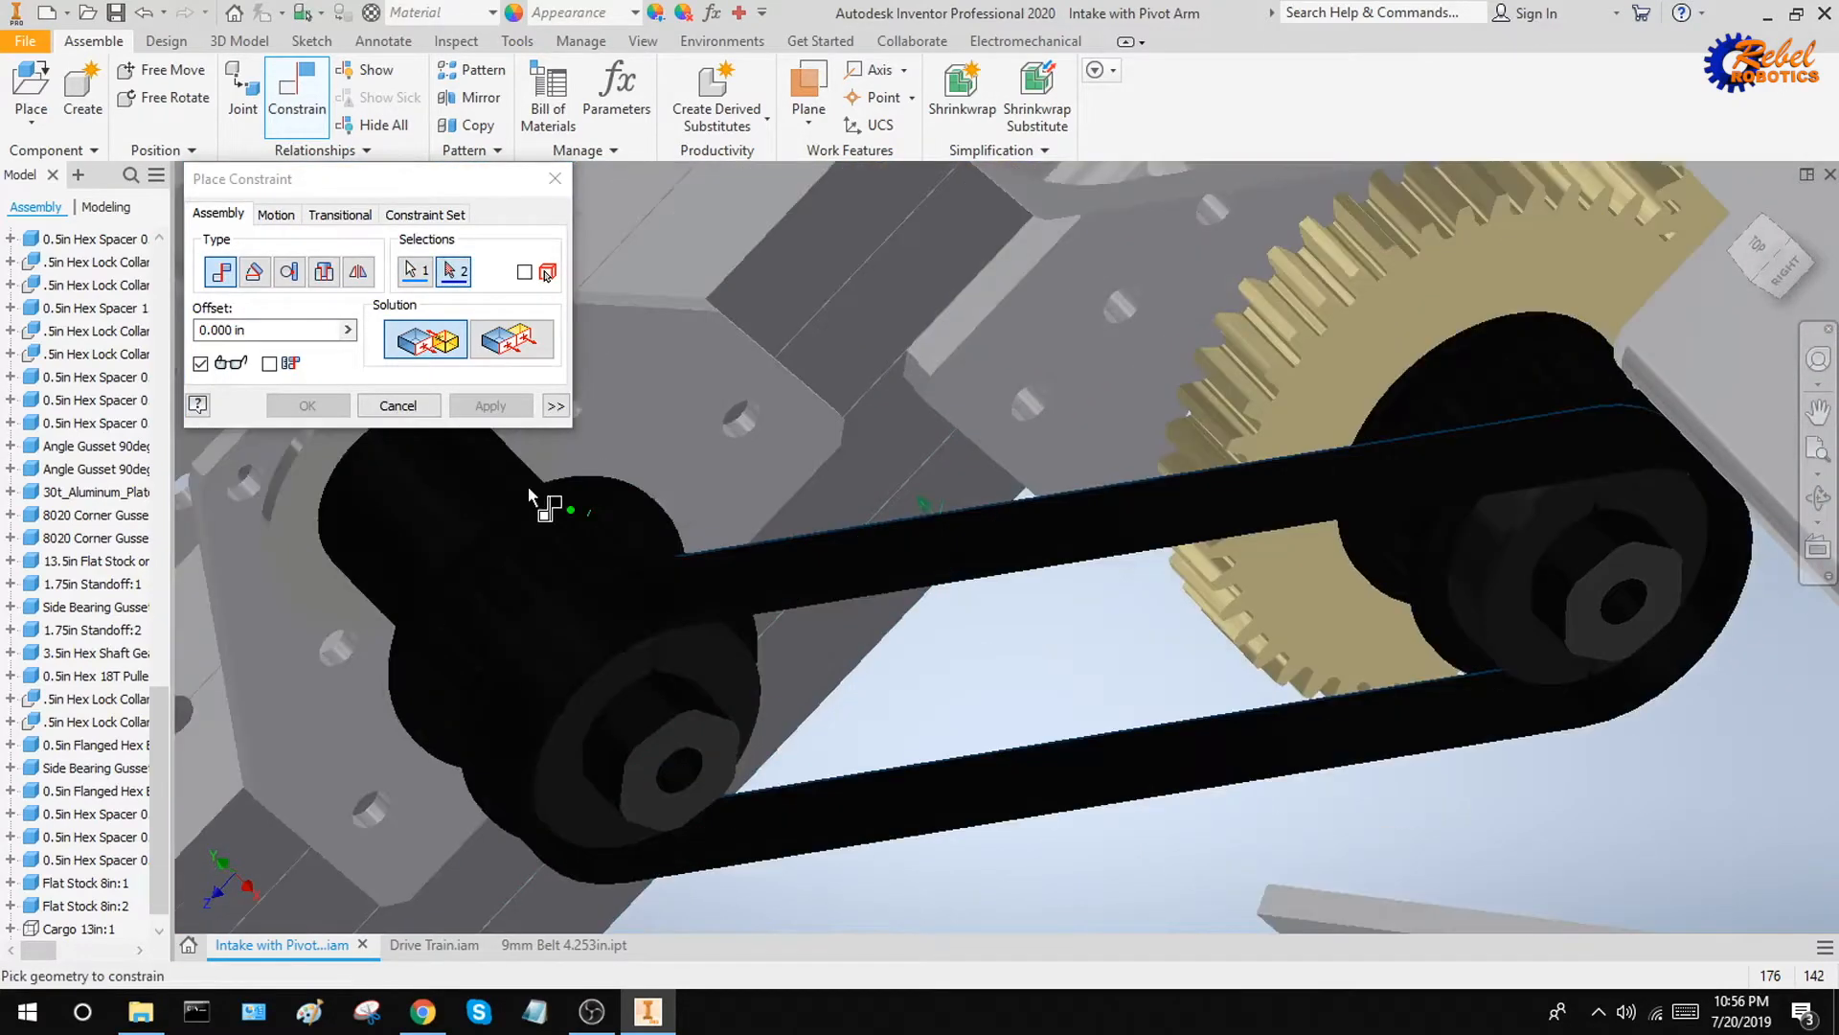
scroll(589, 525, up, 5)
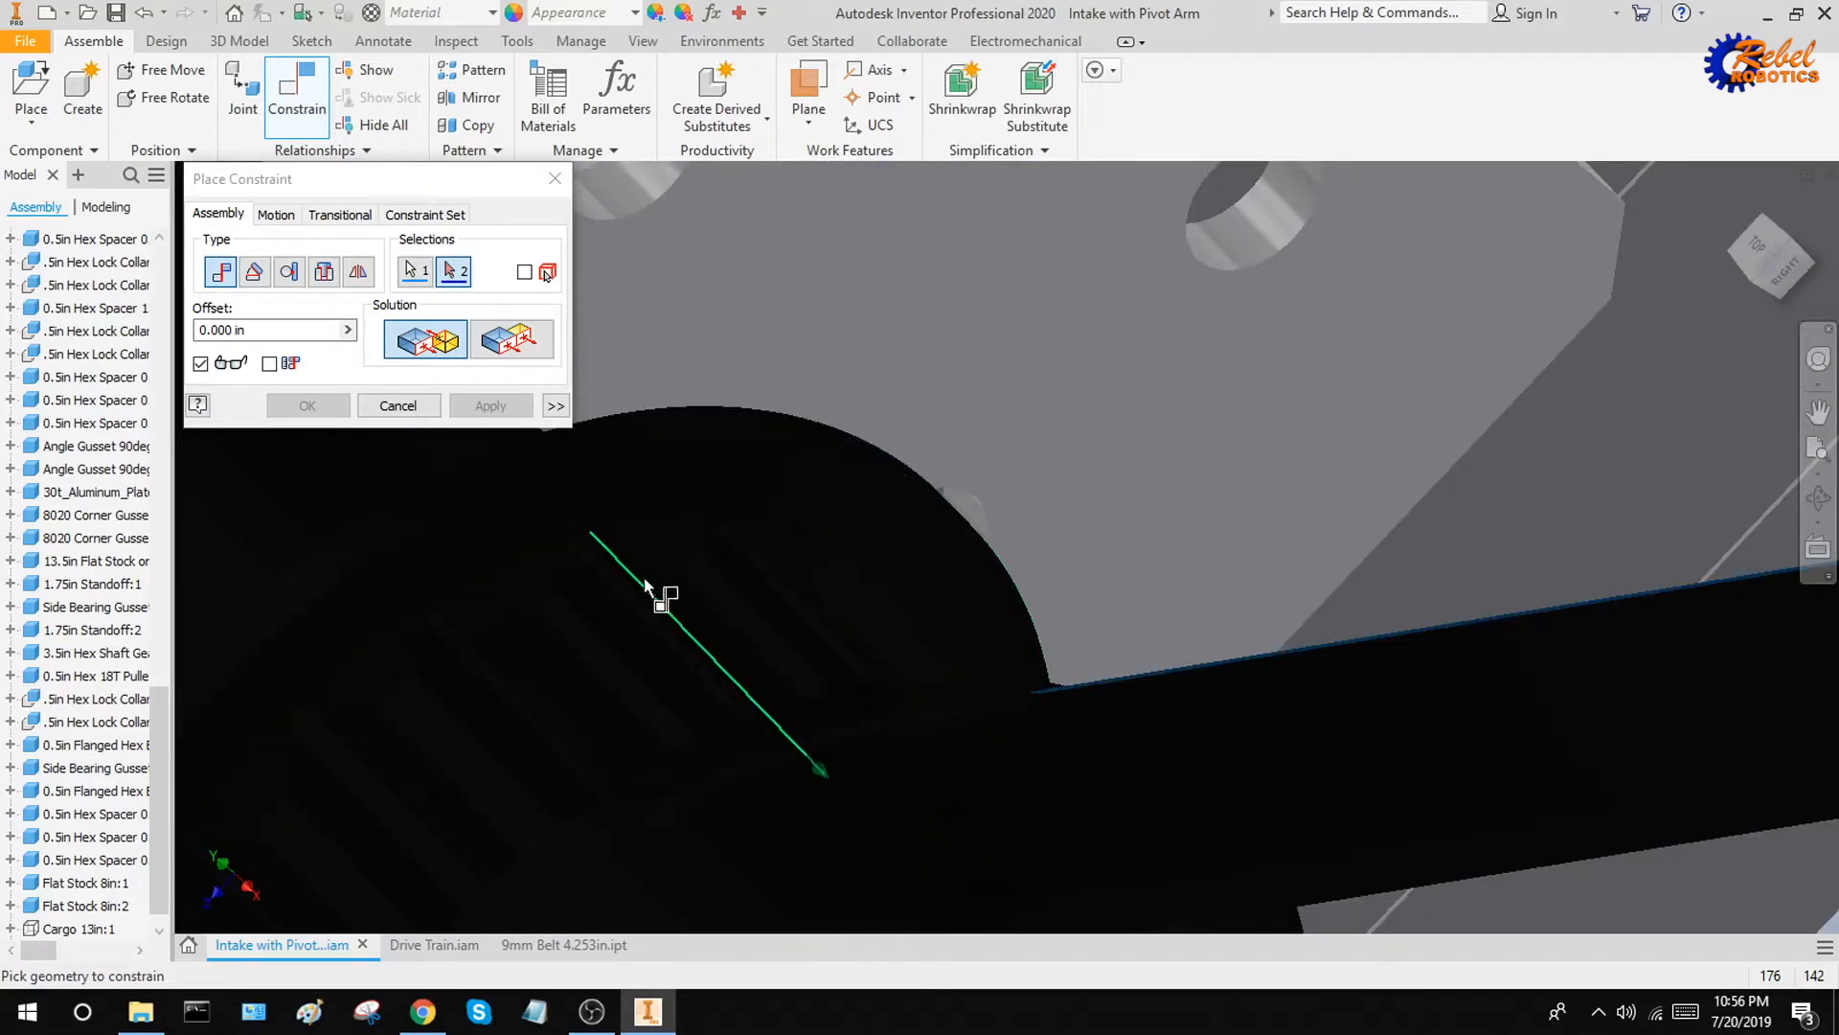
scroll(657, 556, down, 5)
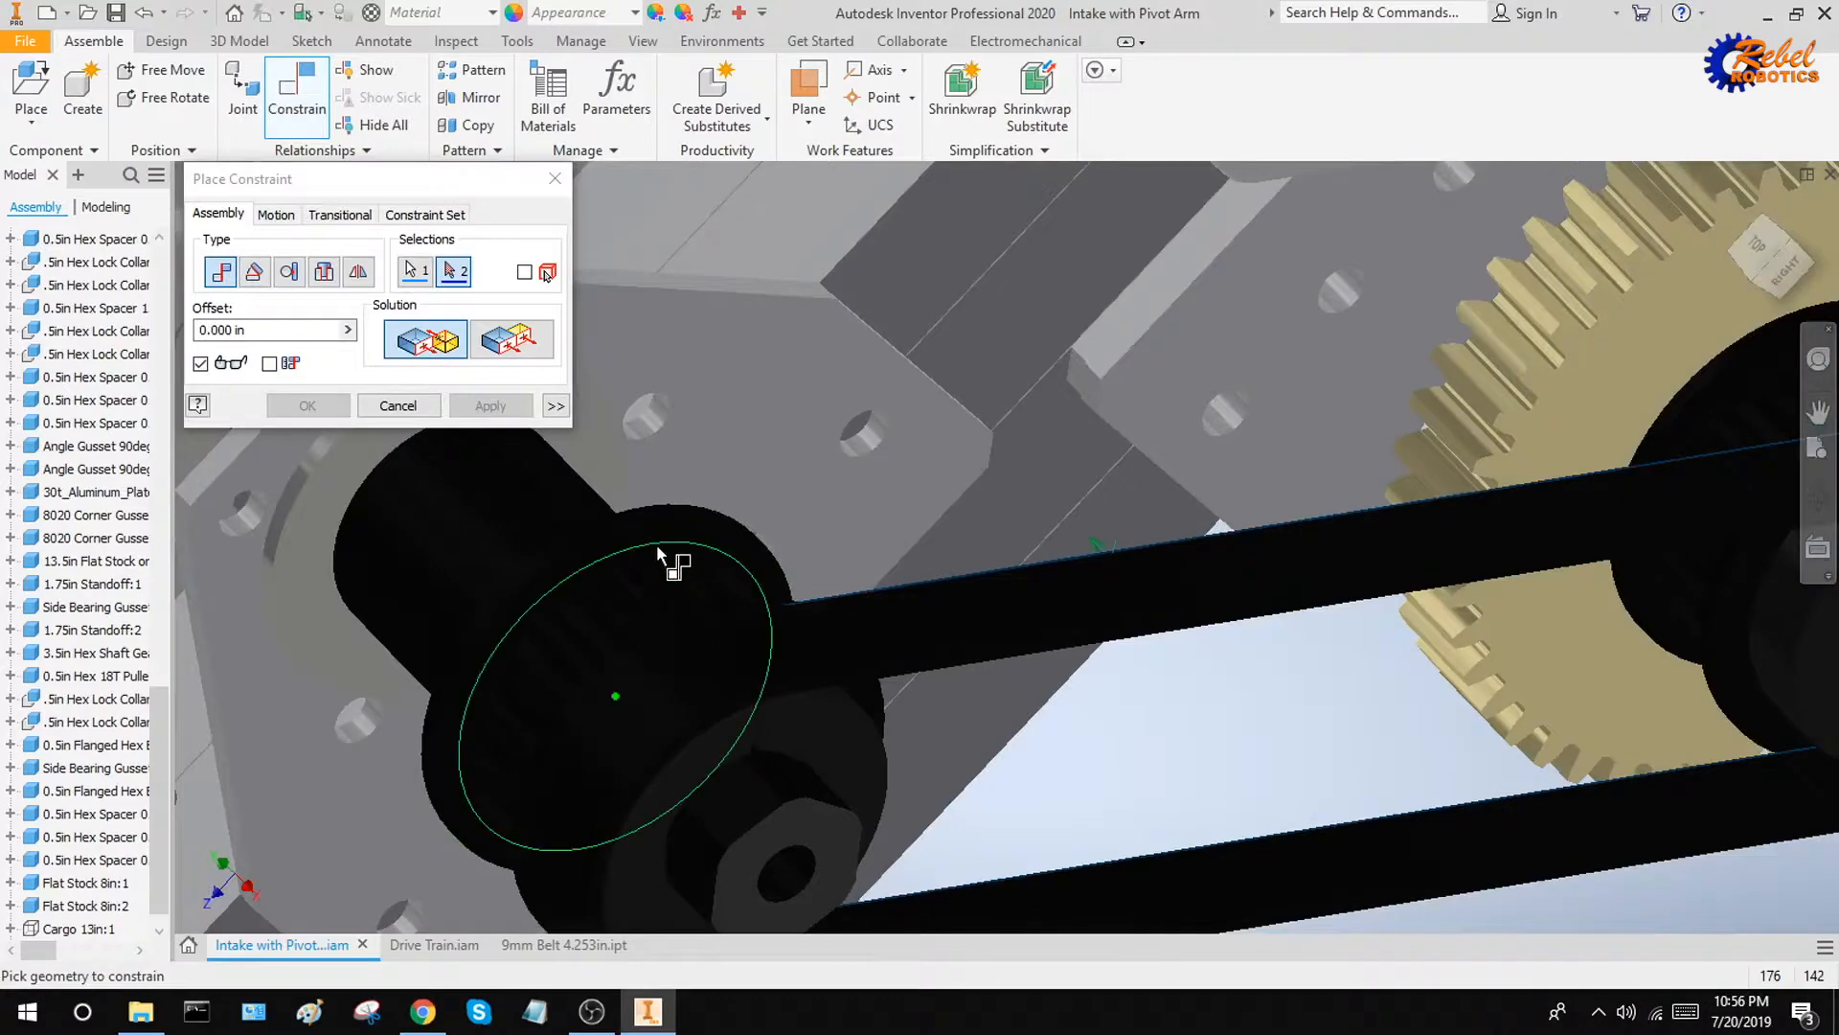
scroll(655, 549, up, 4)
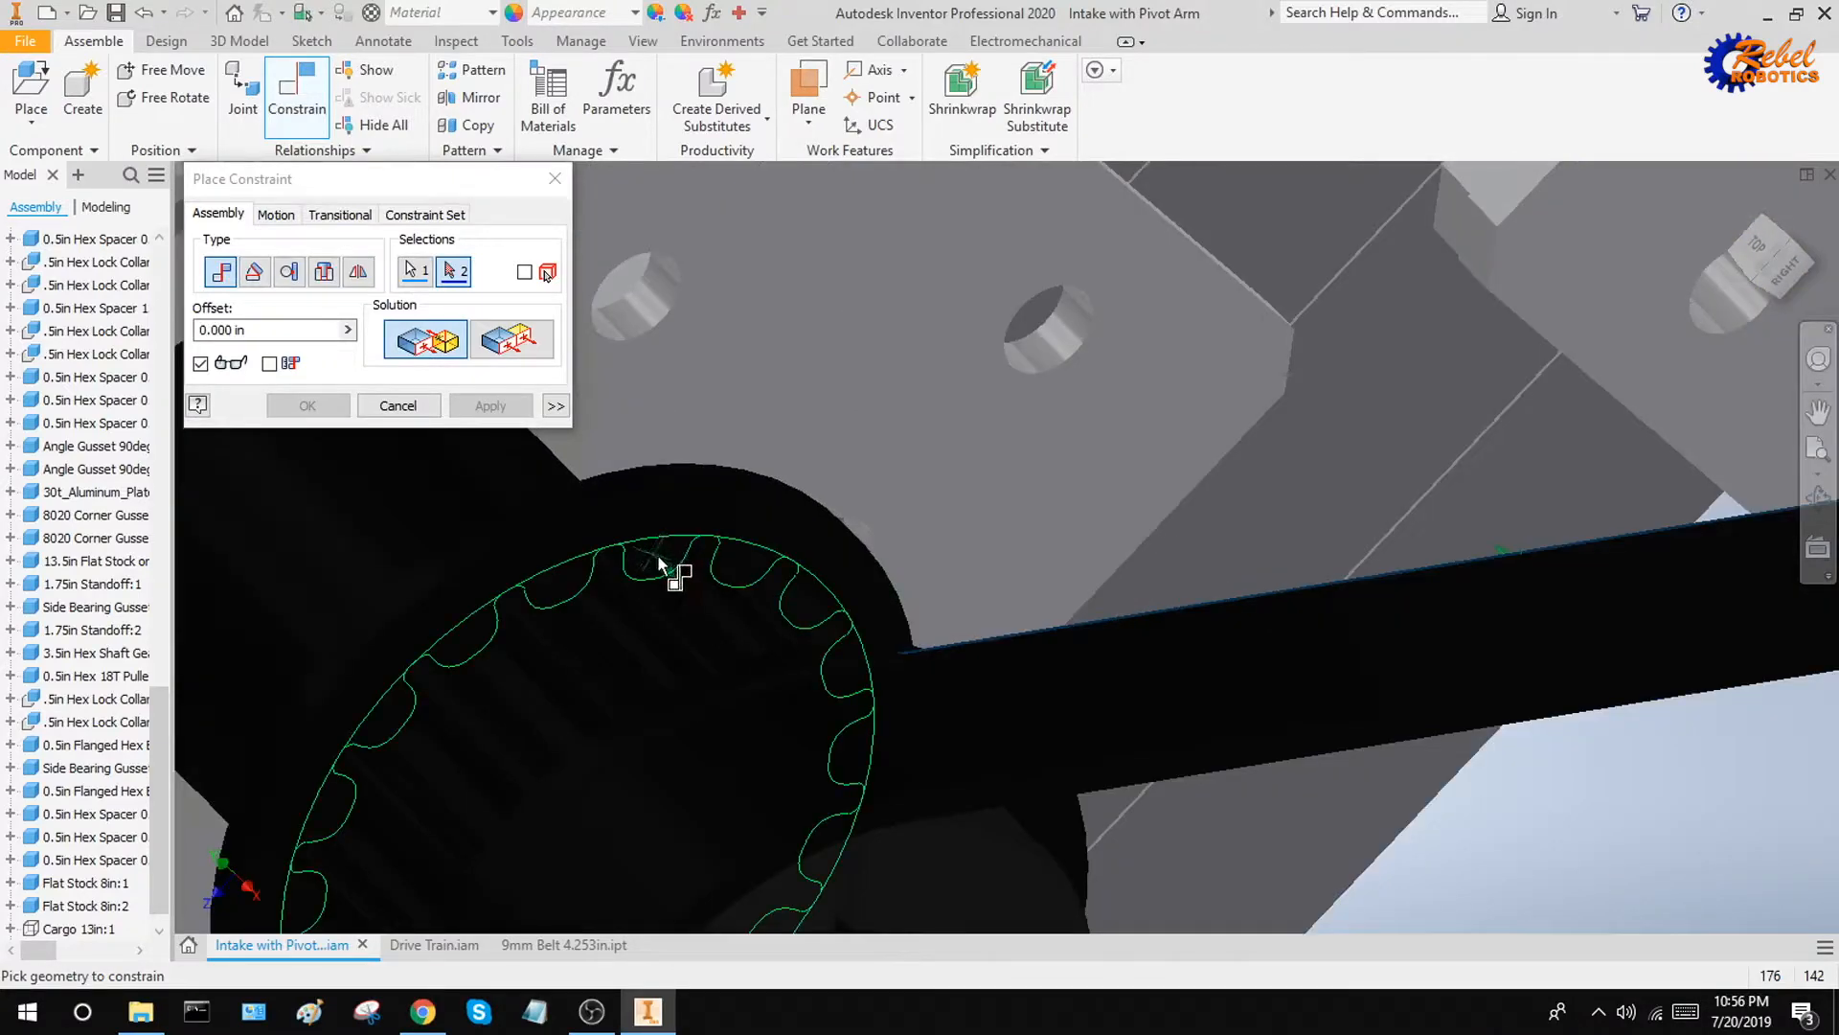
click(657, 556)
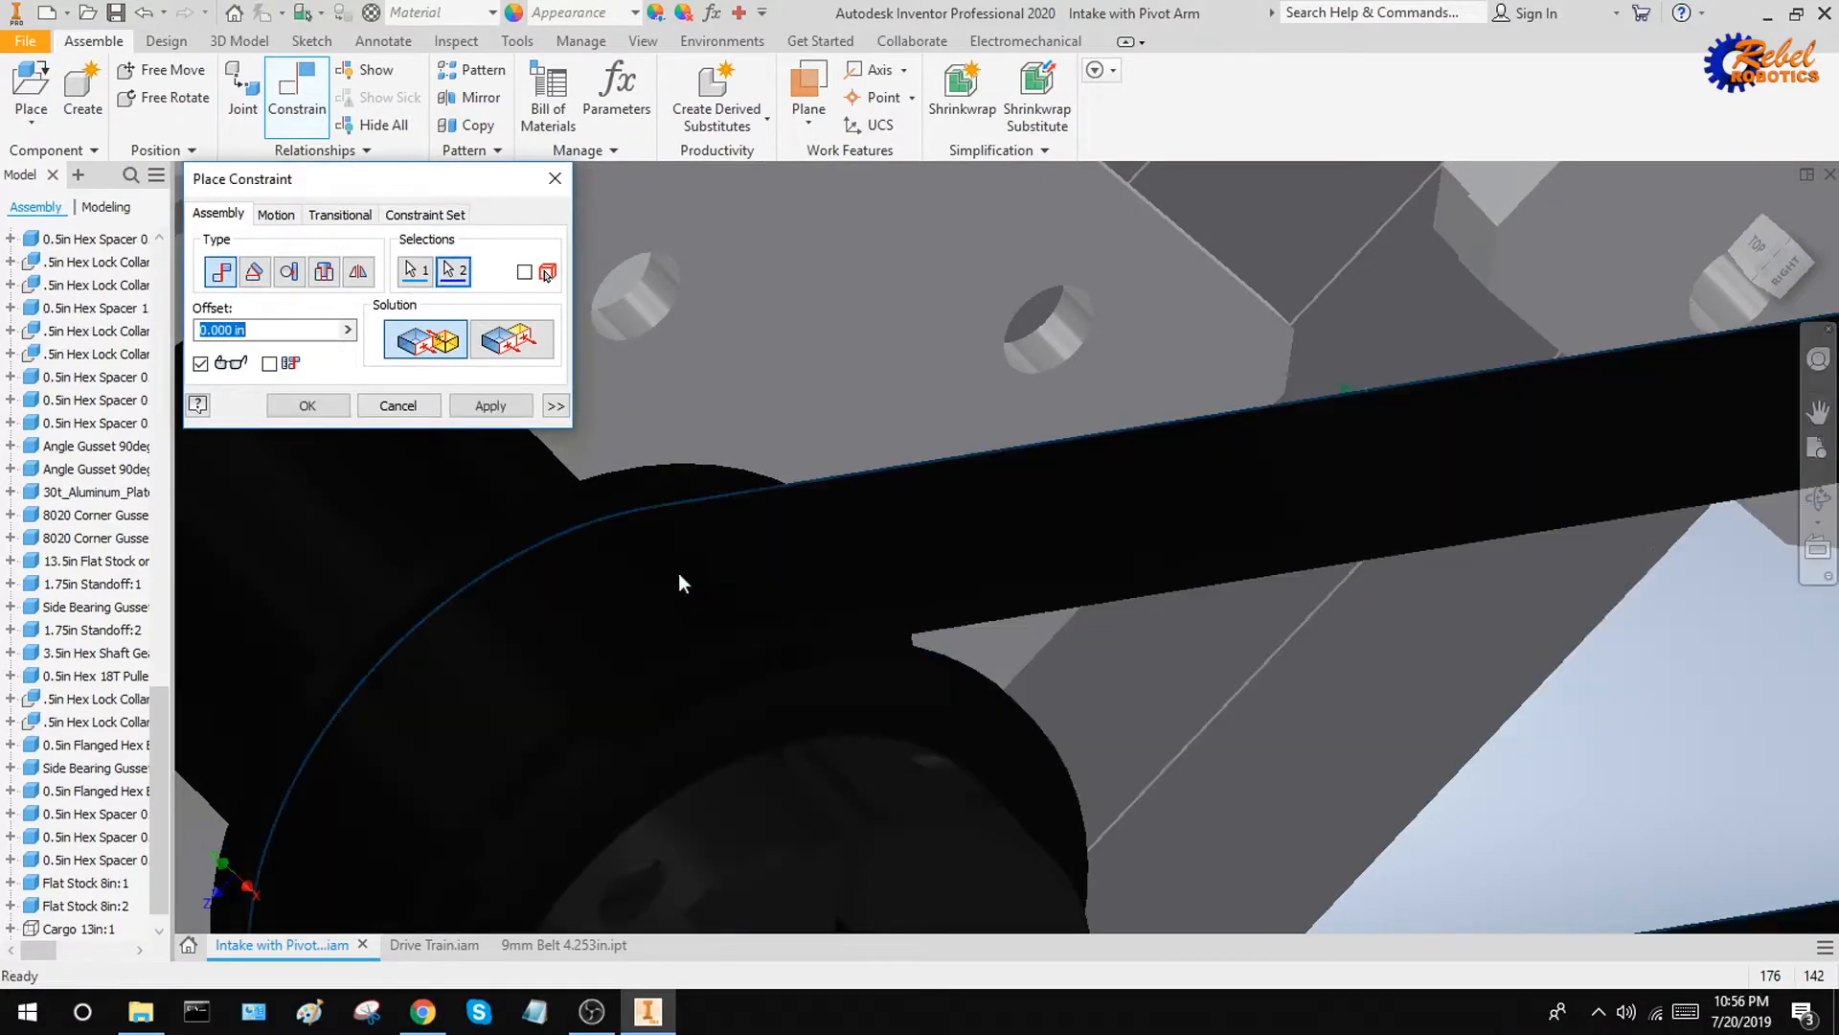
Give the mate an offset of 0.05 in and apply it
shift+middle_drag(790, 603, 873, 449)
scroll(764, 603, up, 3)
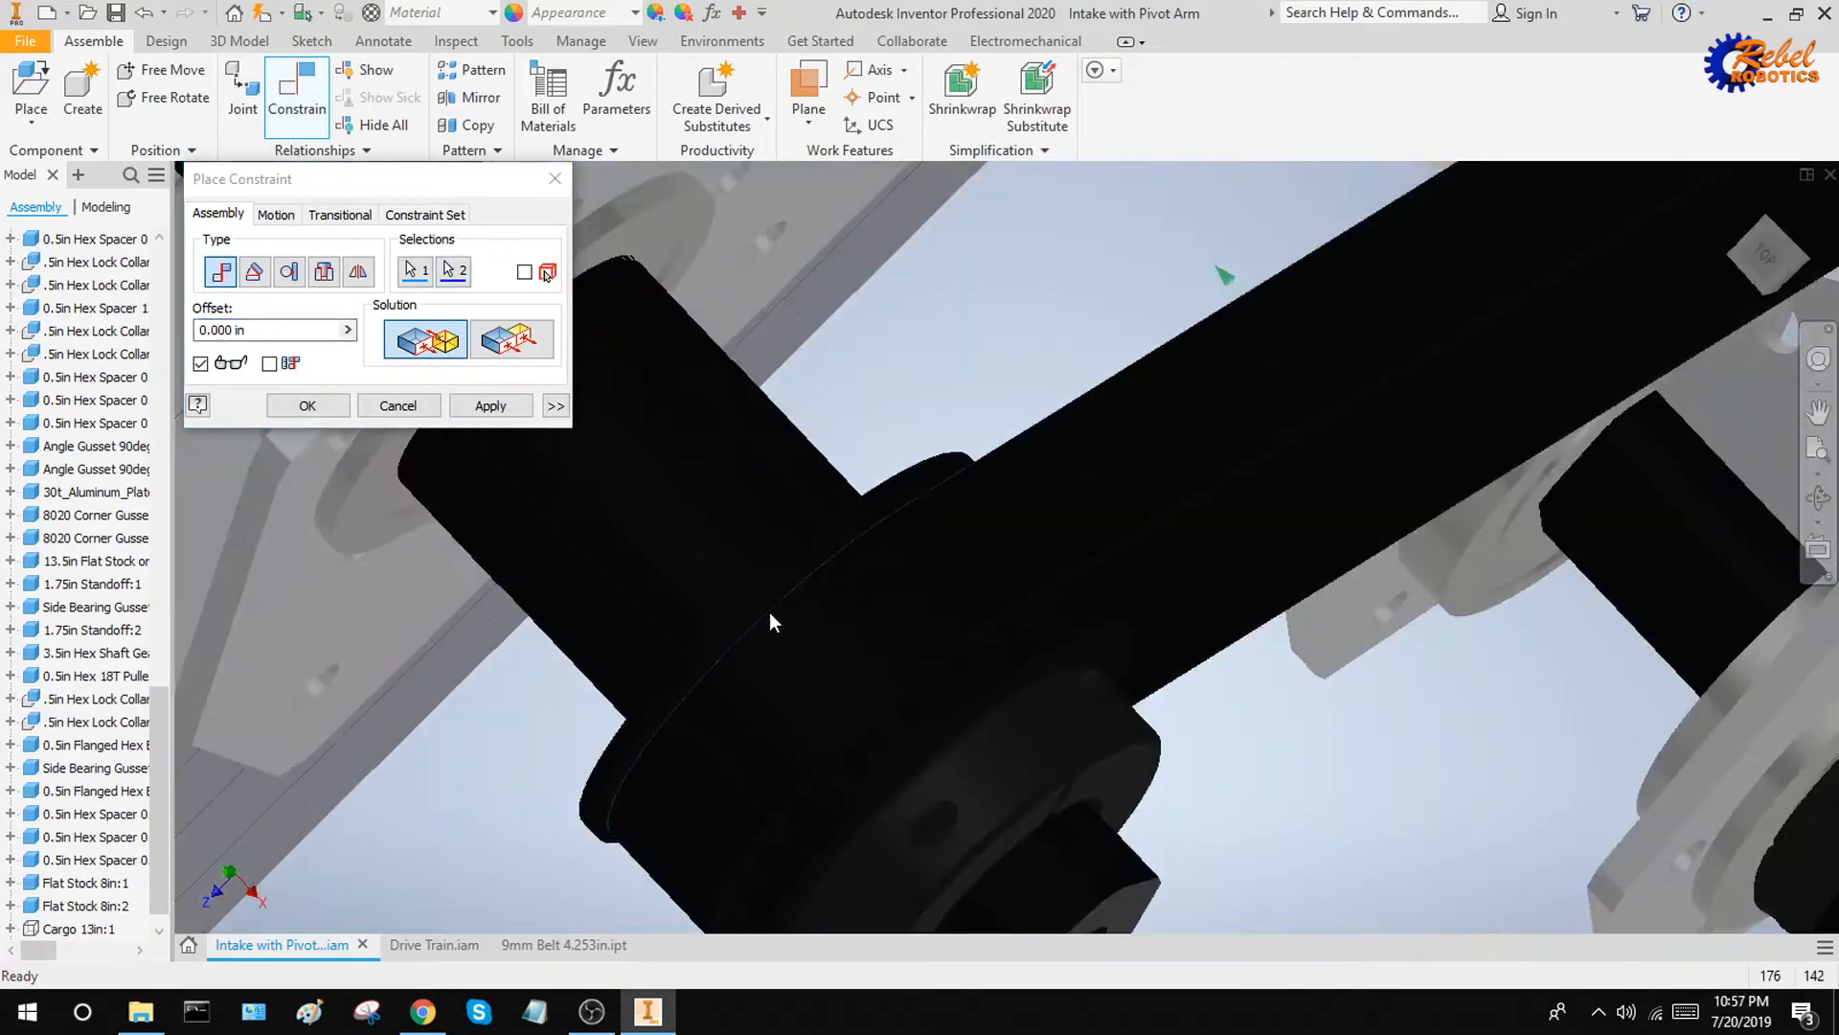
click(296, 330)
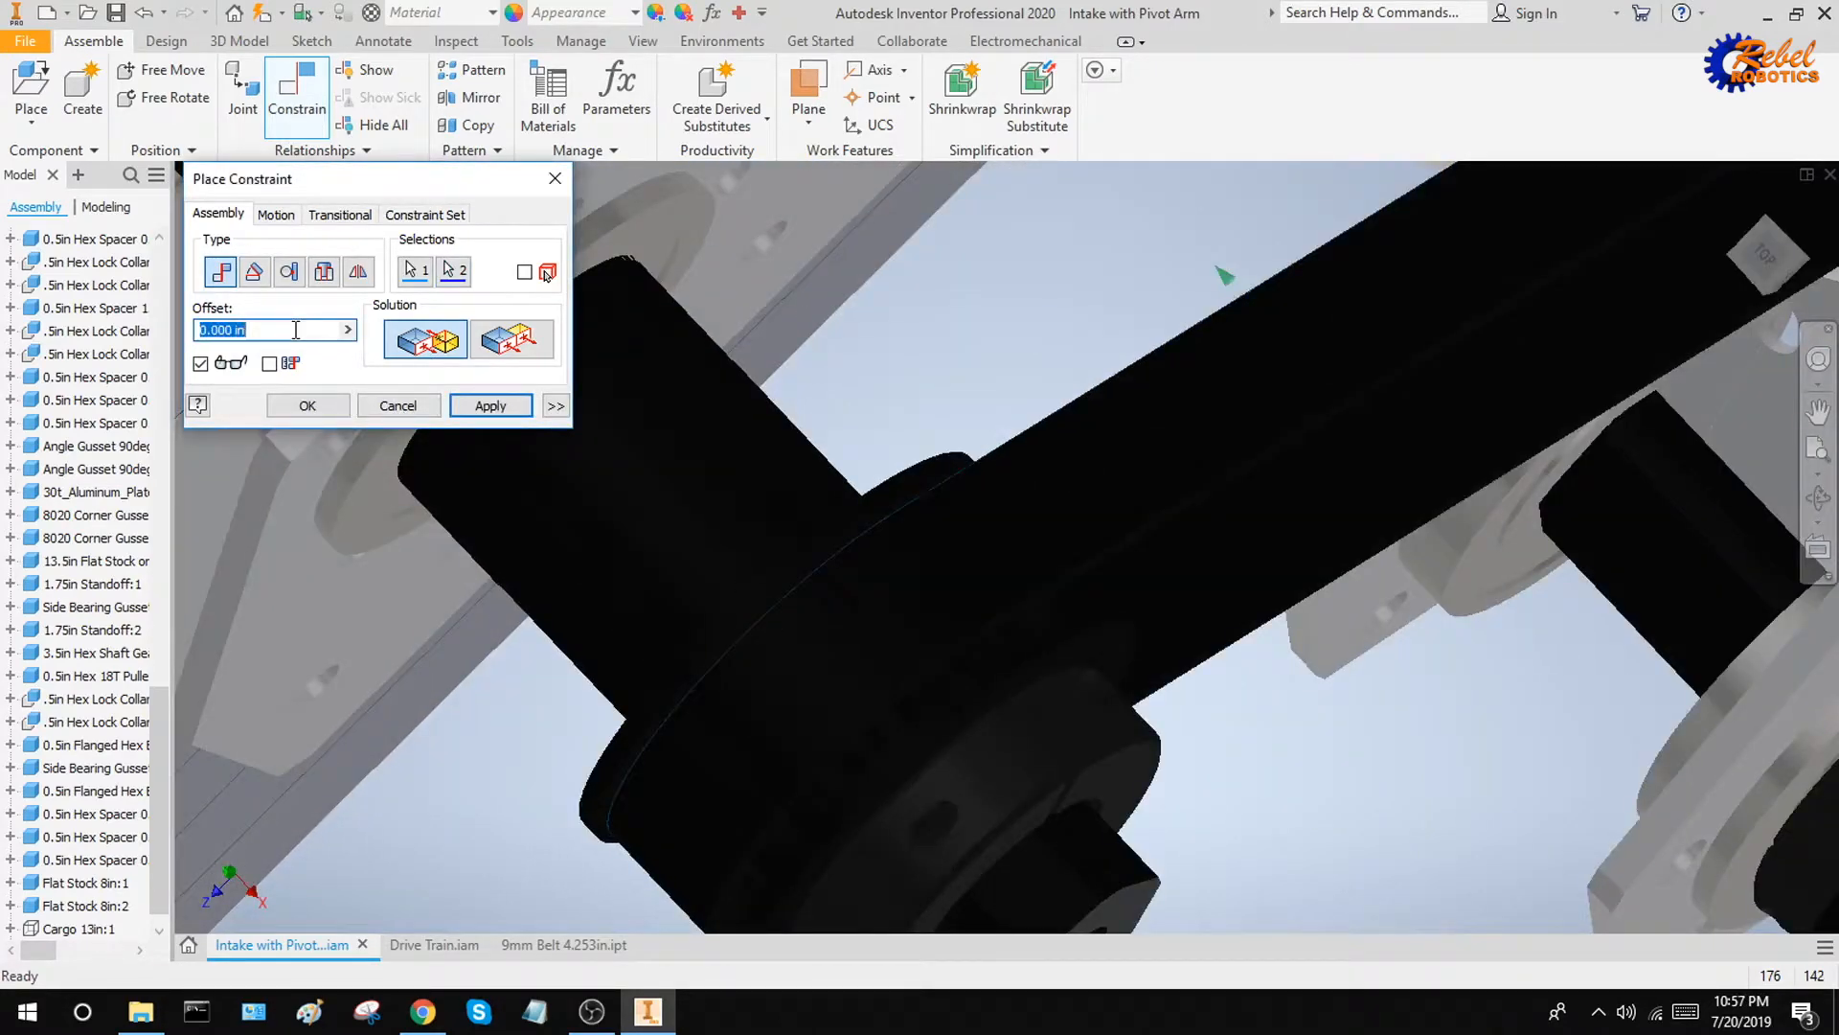
text(0.06)
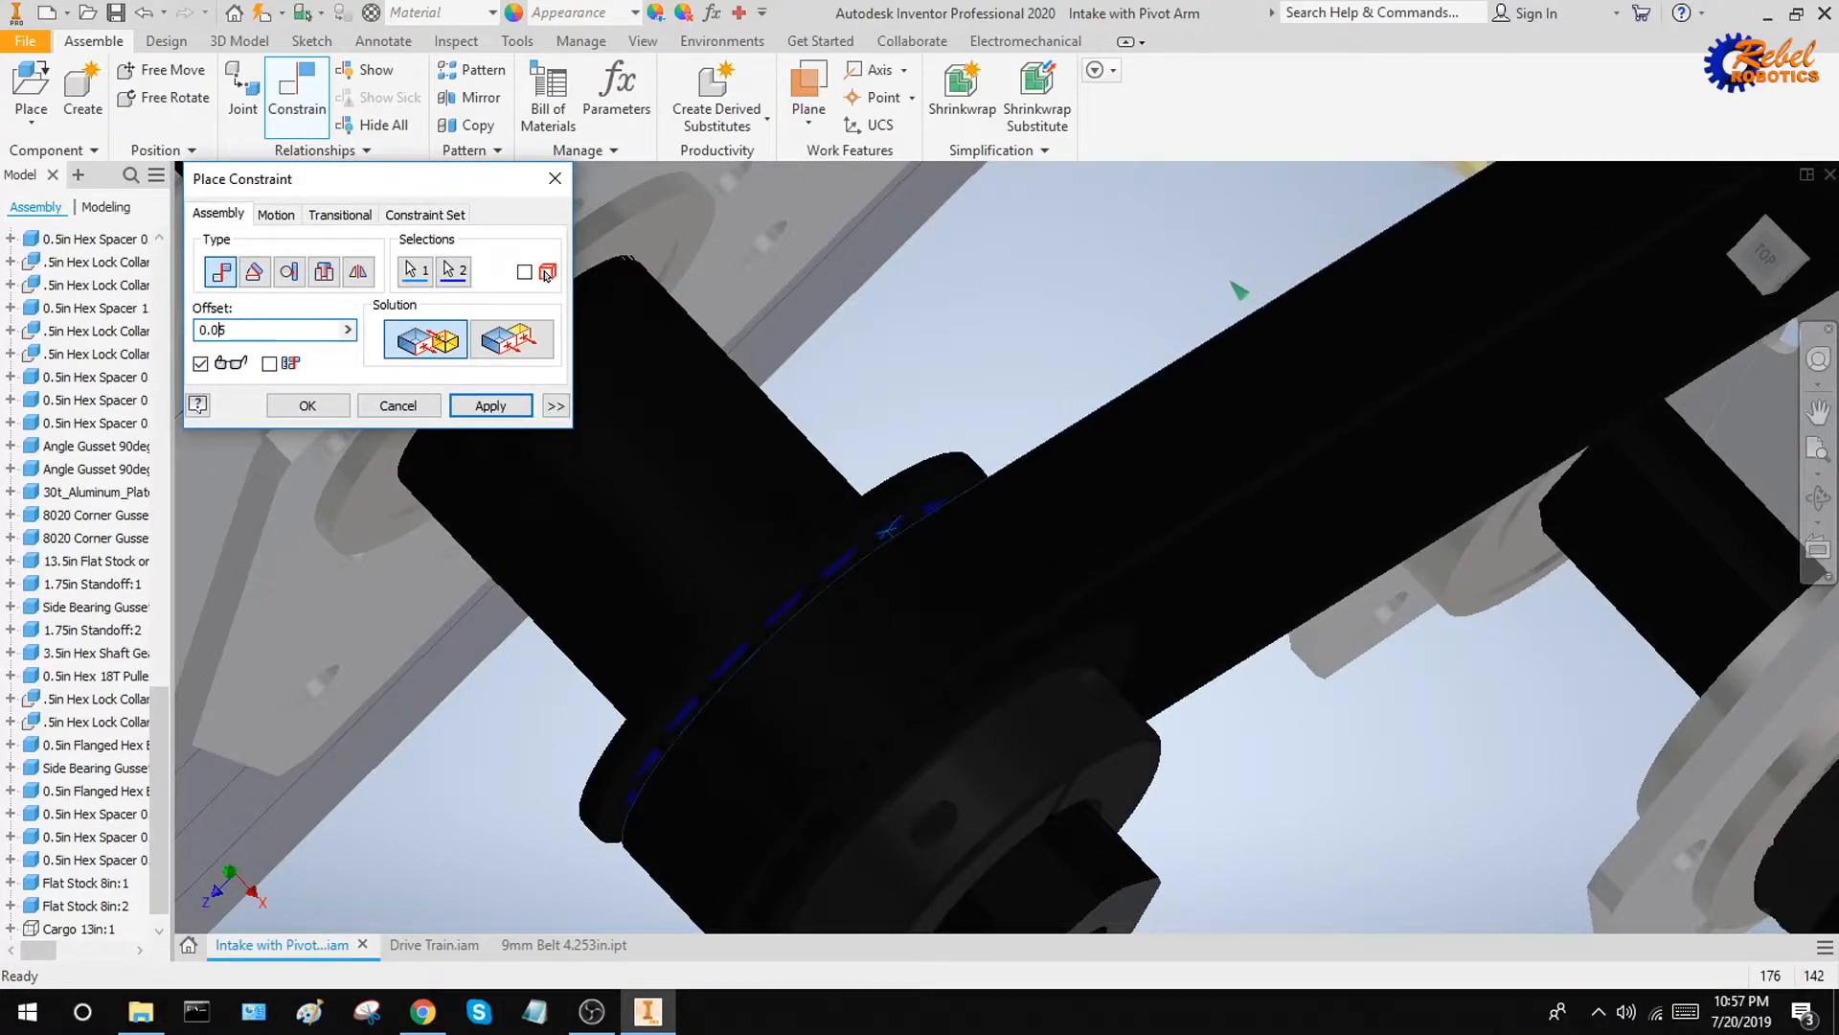
click(490, 406)
scroll(1114, 558, up, 8)
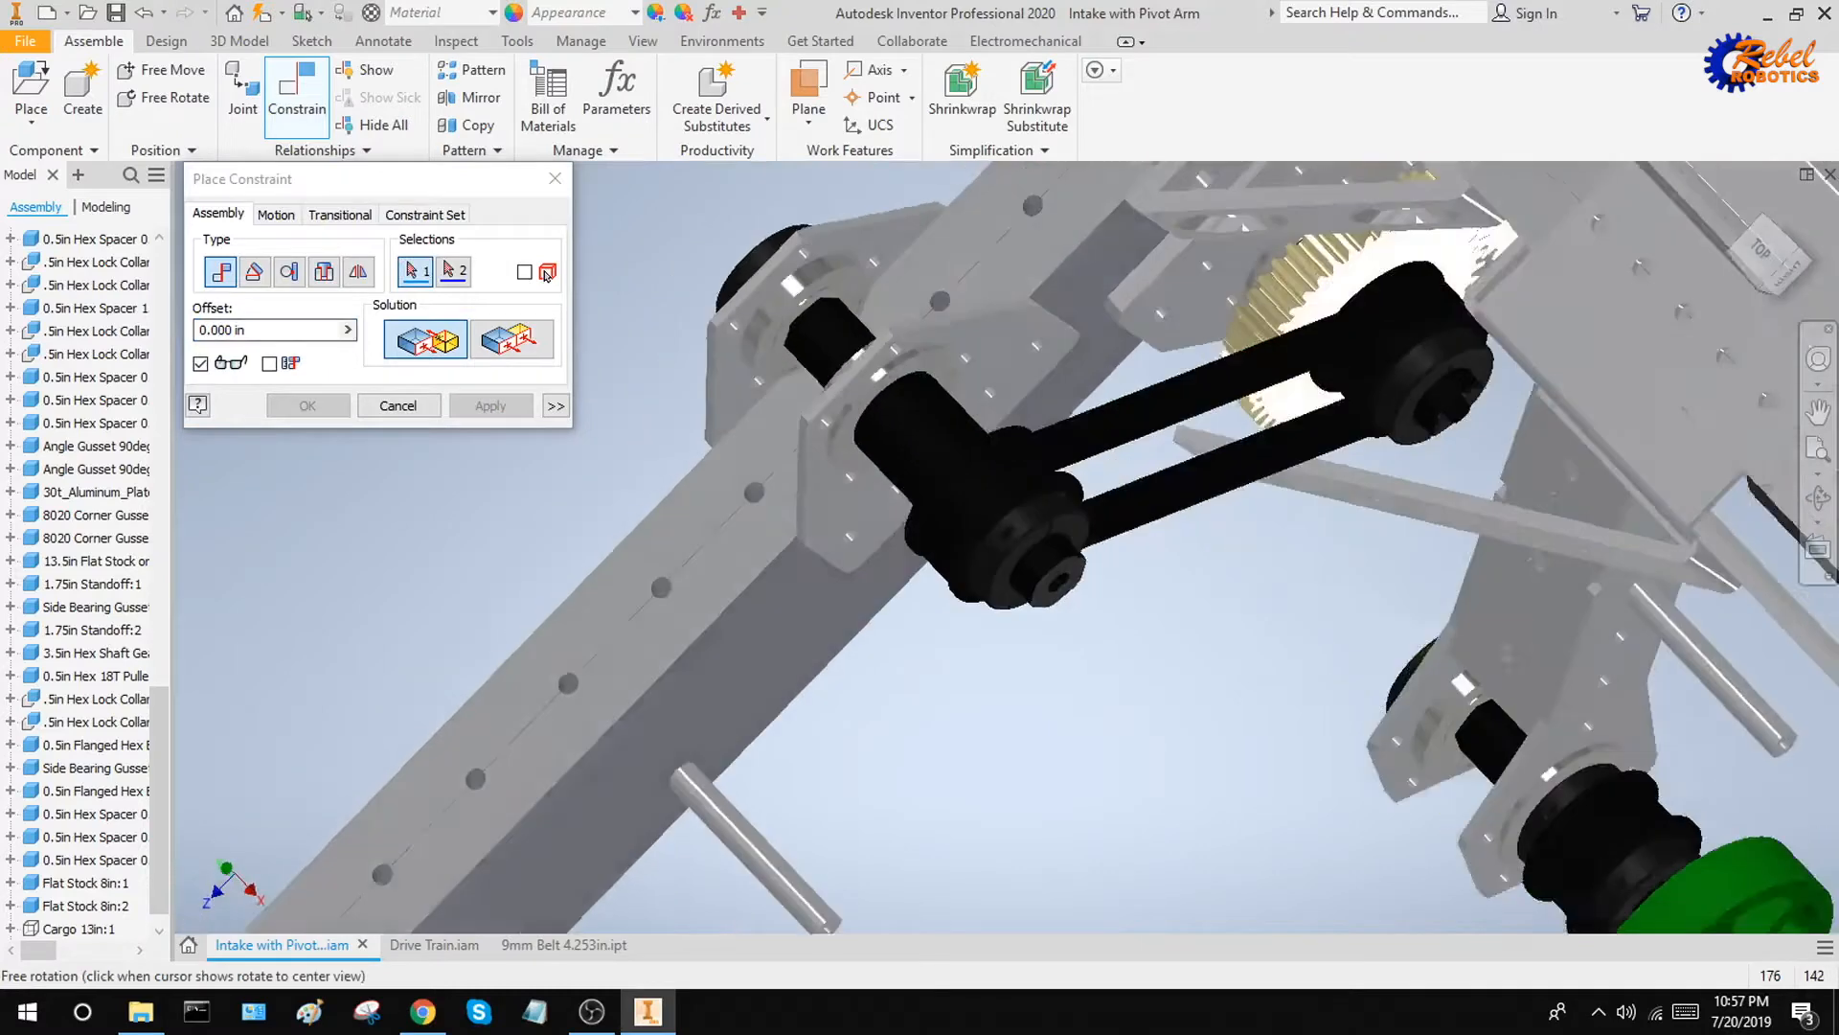
Finish constraining and try to move the belt by hand to check that it holds between the pulley flanges
key(Escape)
shift+middle_drag(1158, 641, 1179, 541)
click(1169, 523)
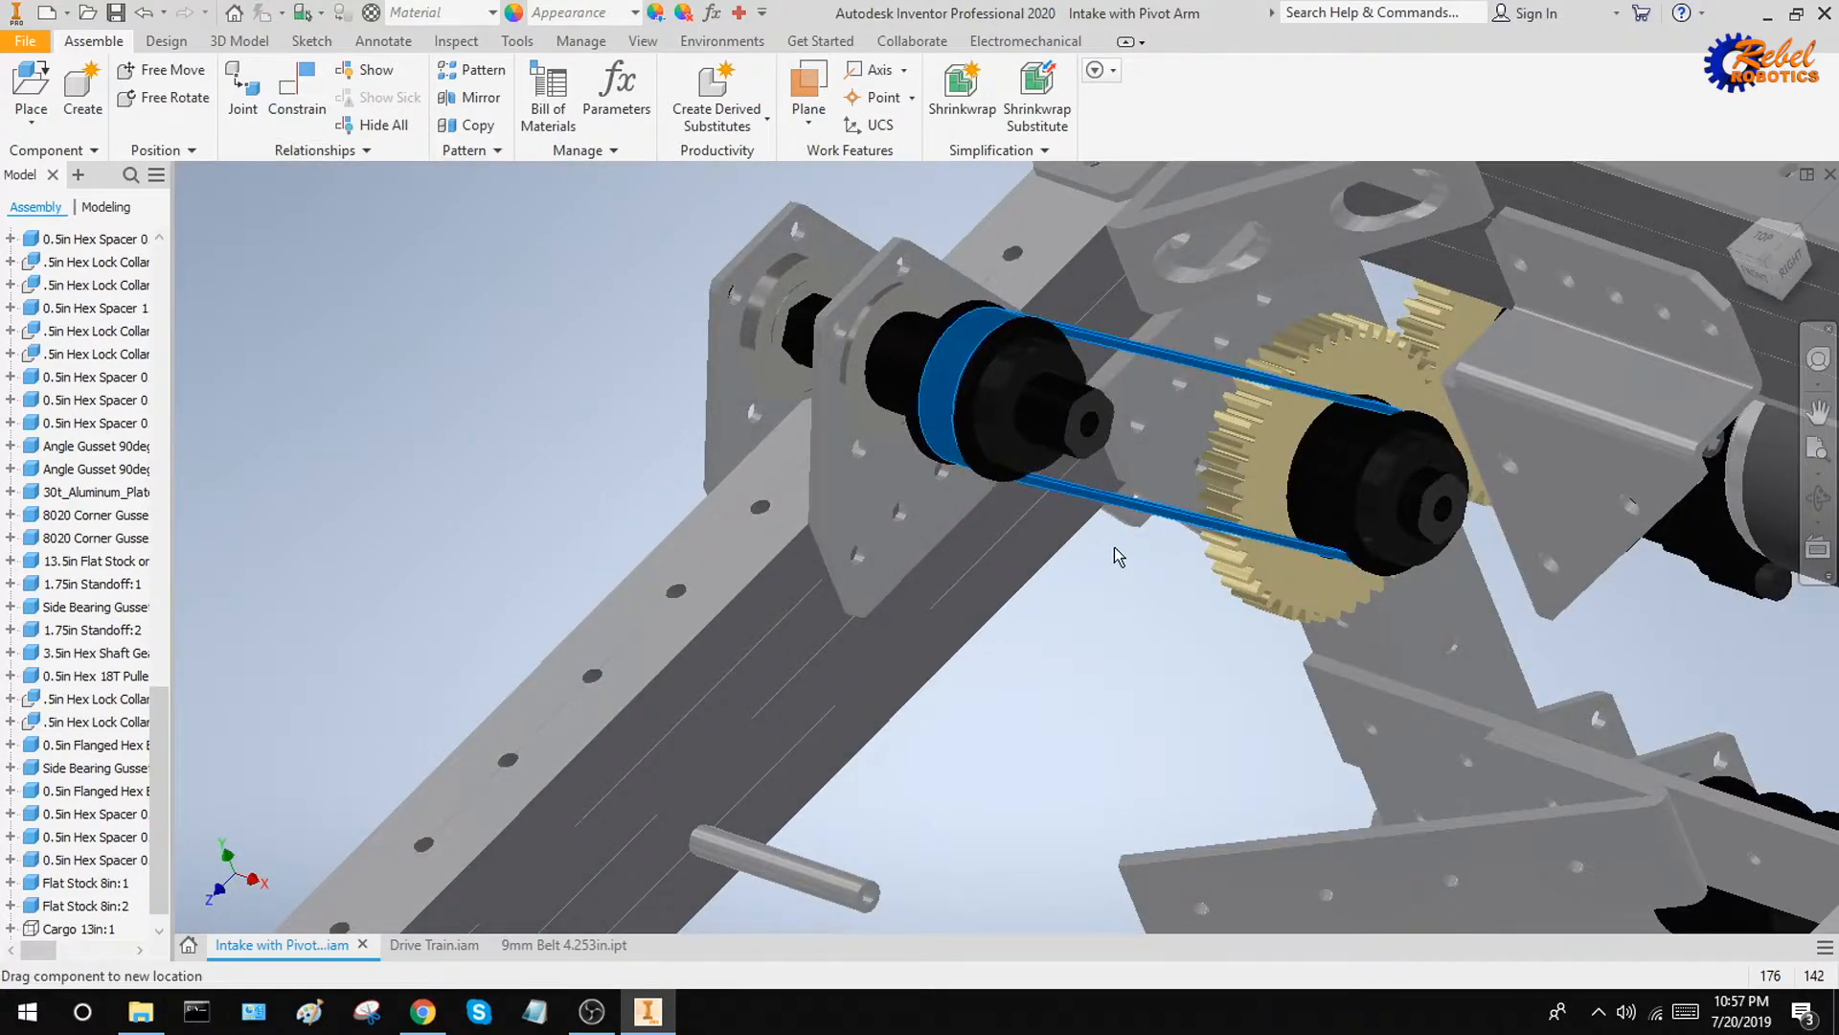
click(1112, 630)
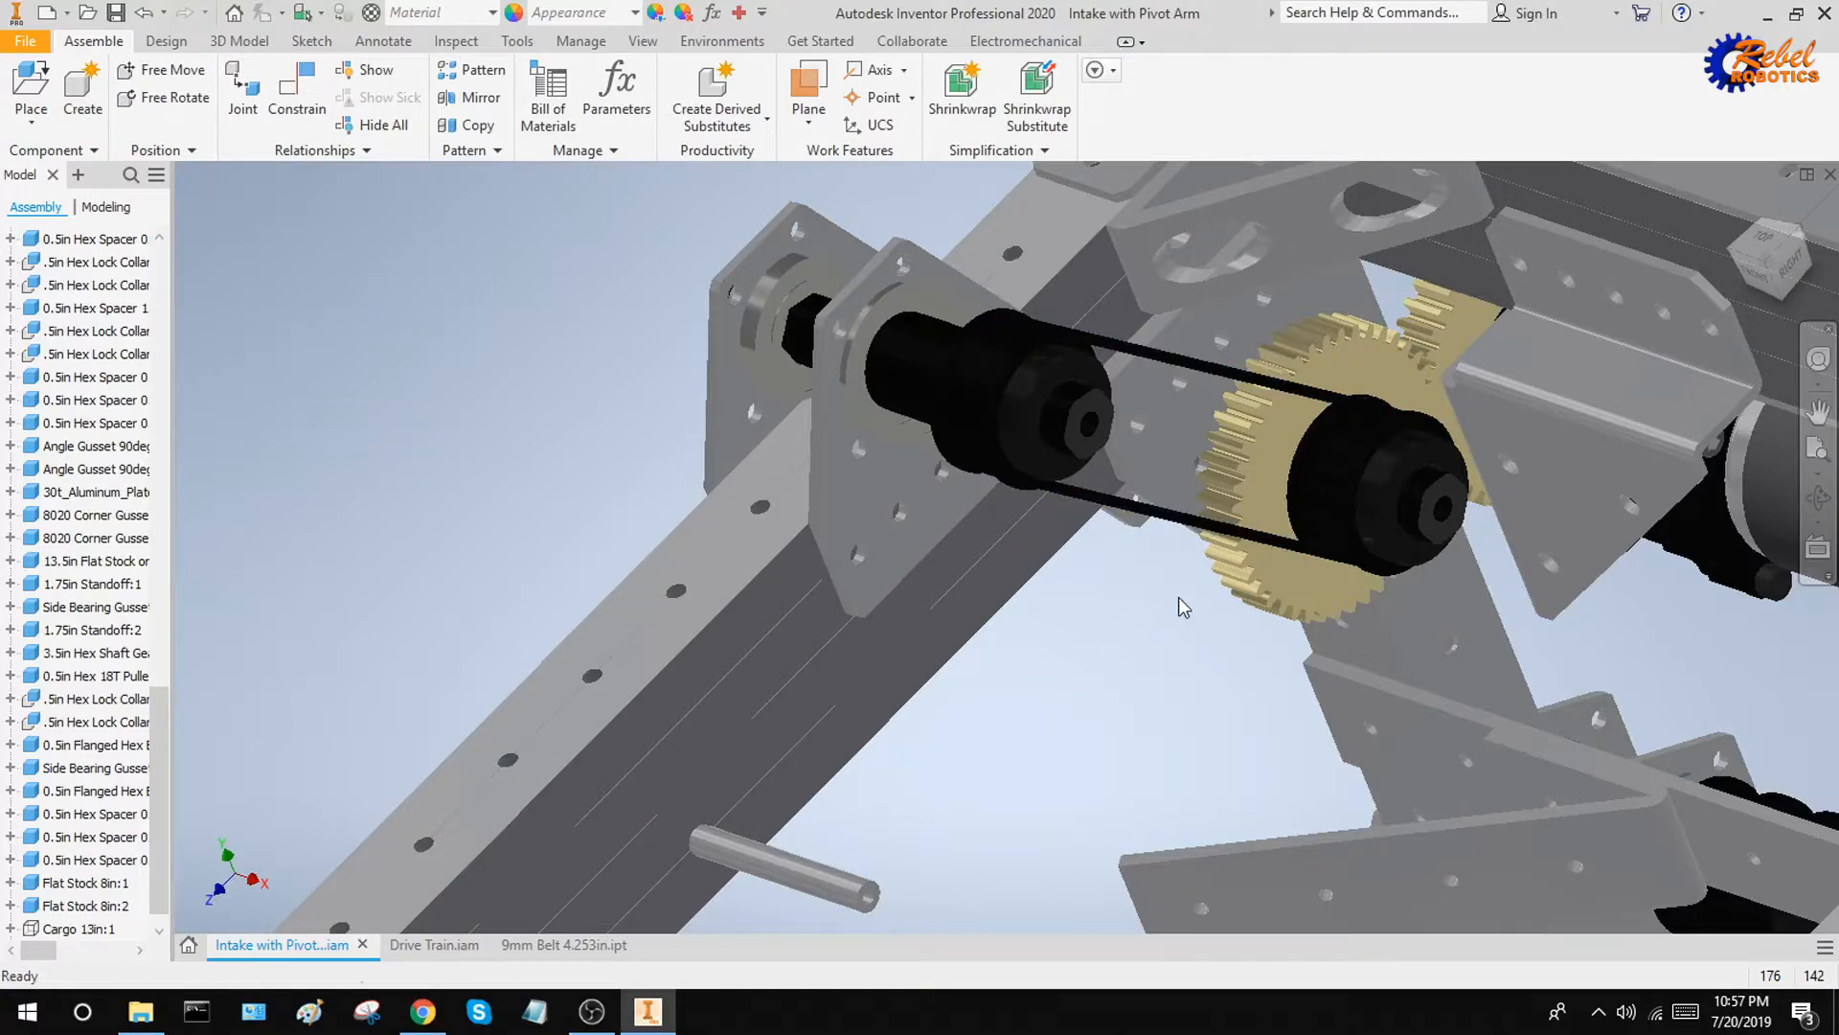
shift+middle_drag(1178, 596, 1168, 636)
shift+middle_drag(1201, 639, 1187, 626)
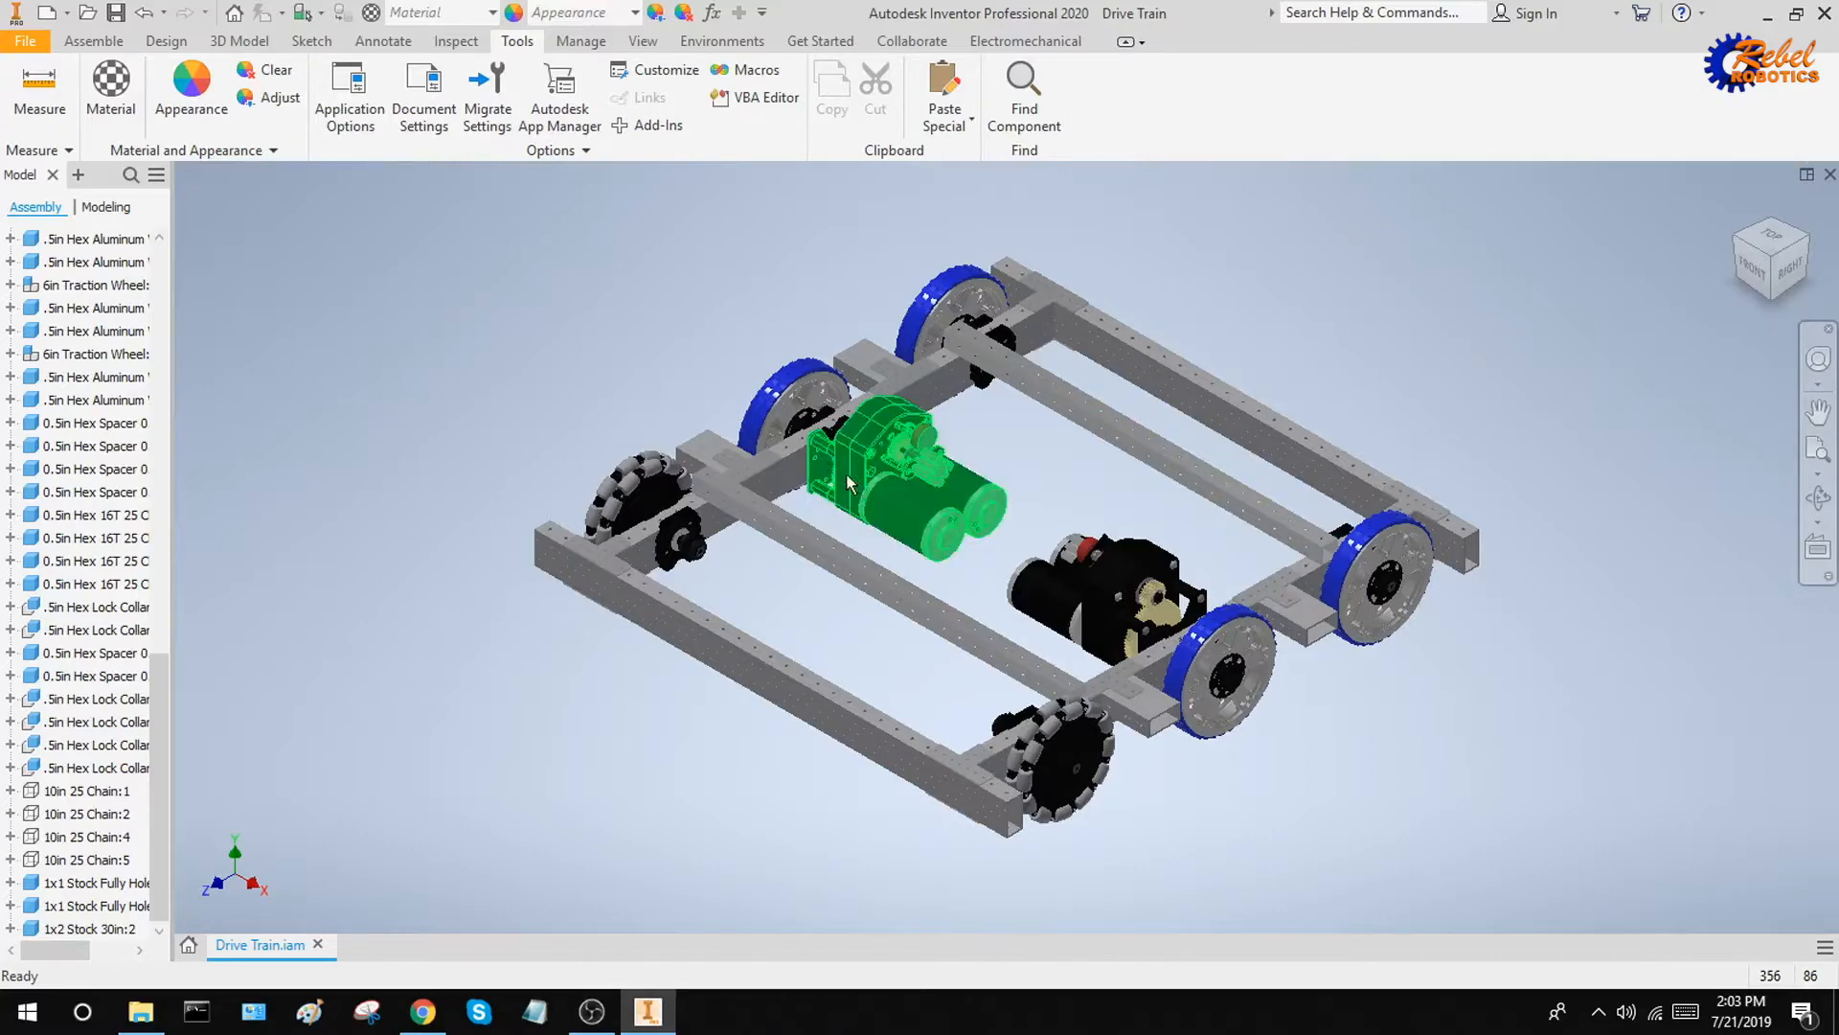
shift+middle_drag(847, 473, 902, 534)
shift+middle_drag(825, 416, 818, 408)
scroll(824, 401, down, 9)
scroll(855, 433, up, 8)
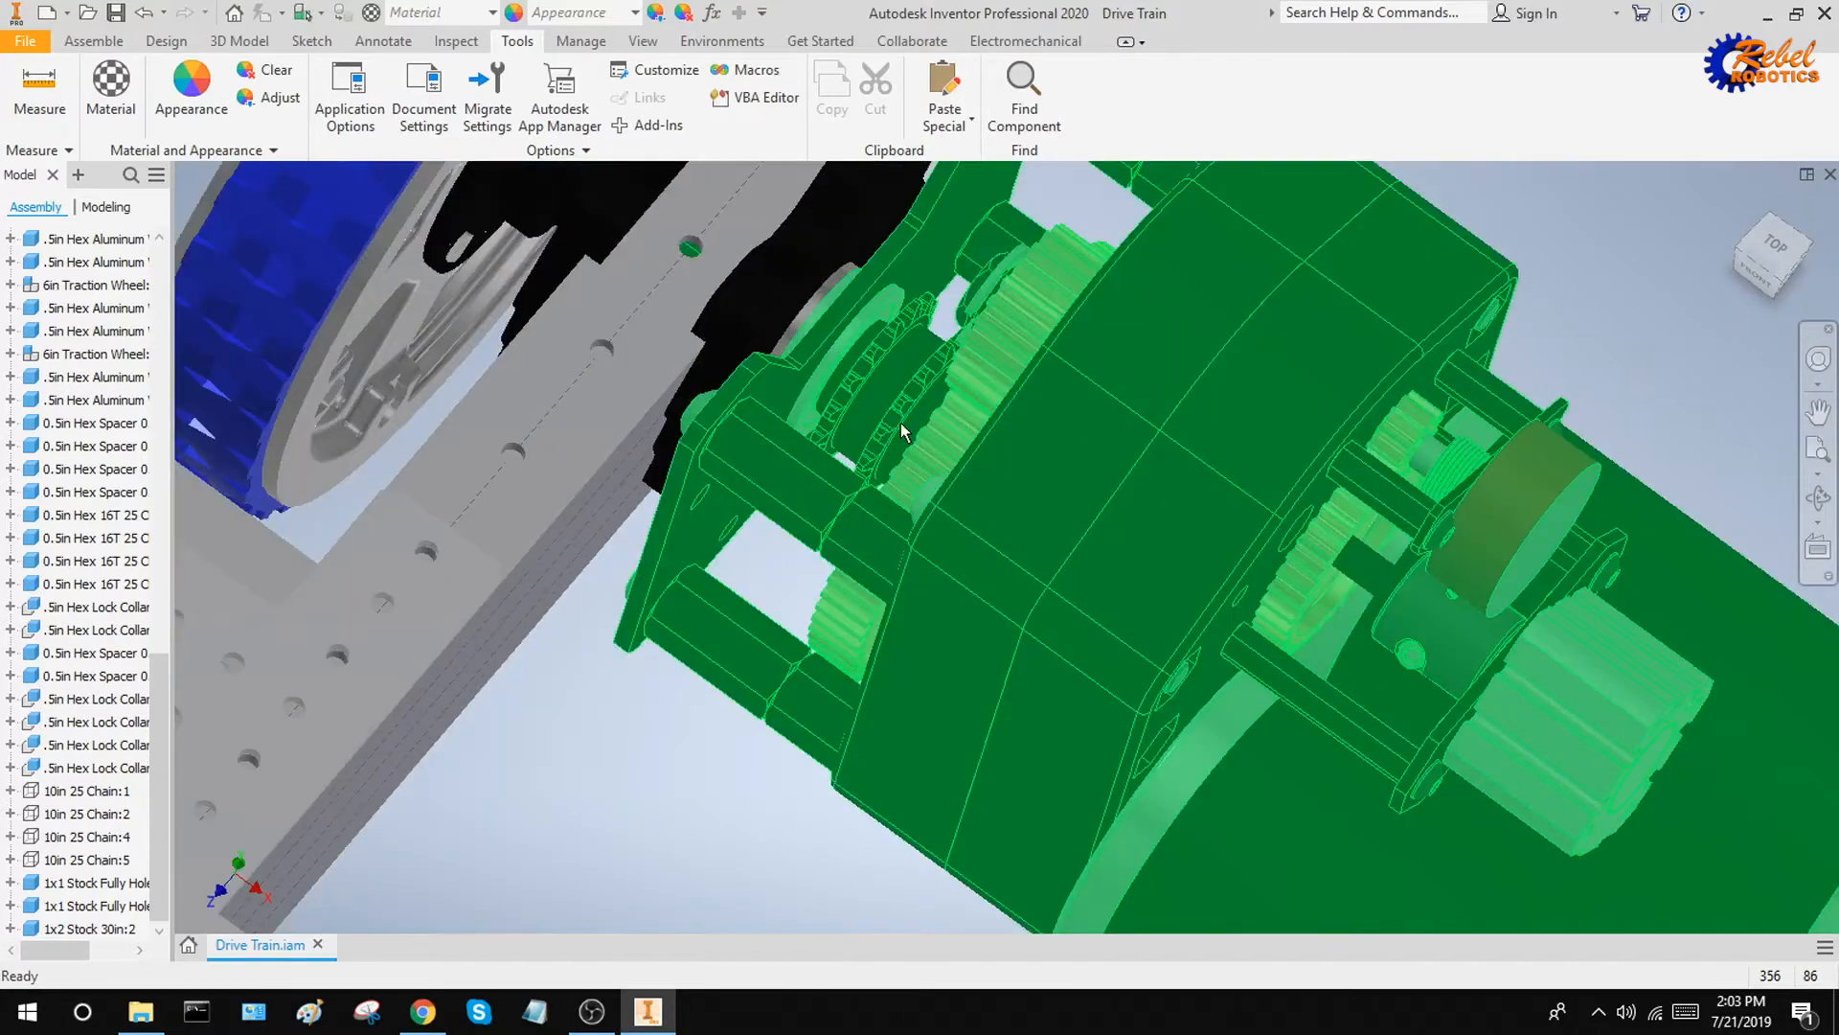
click(39, 88)
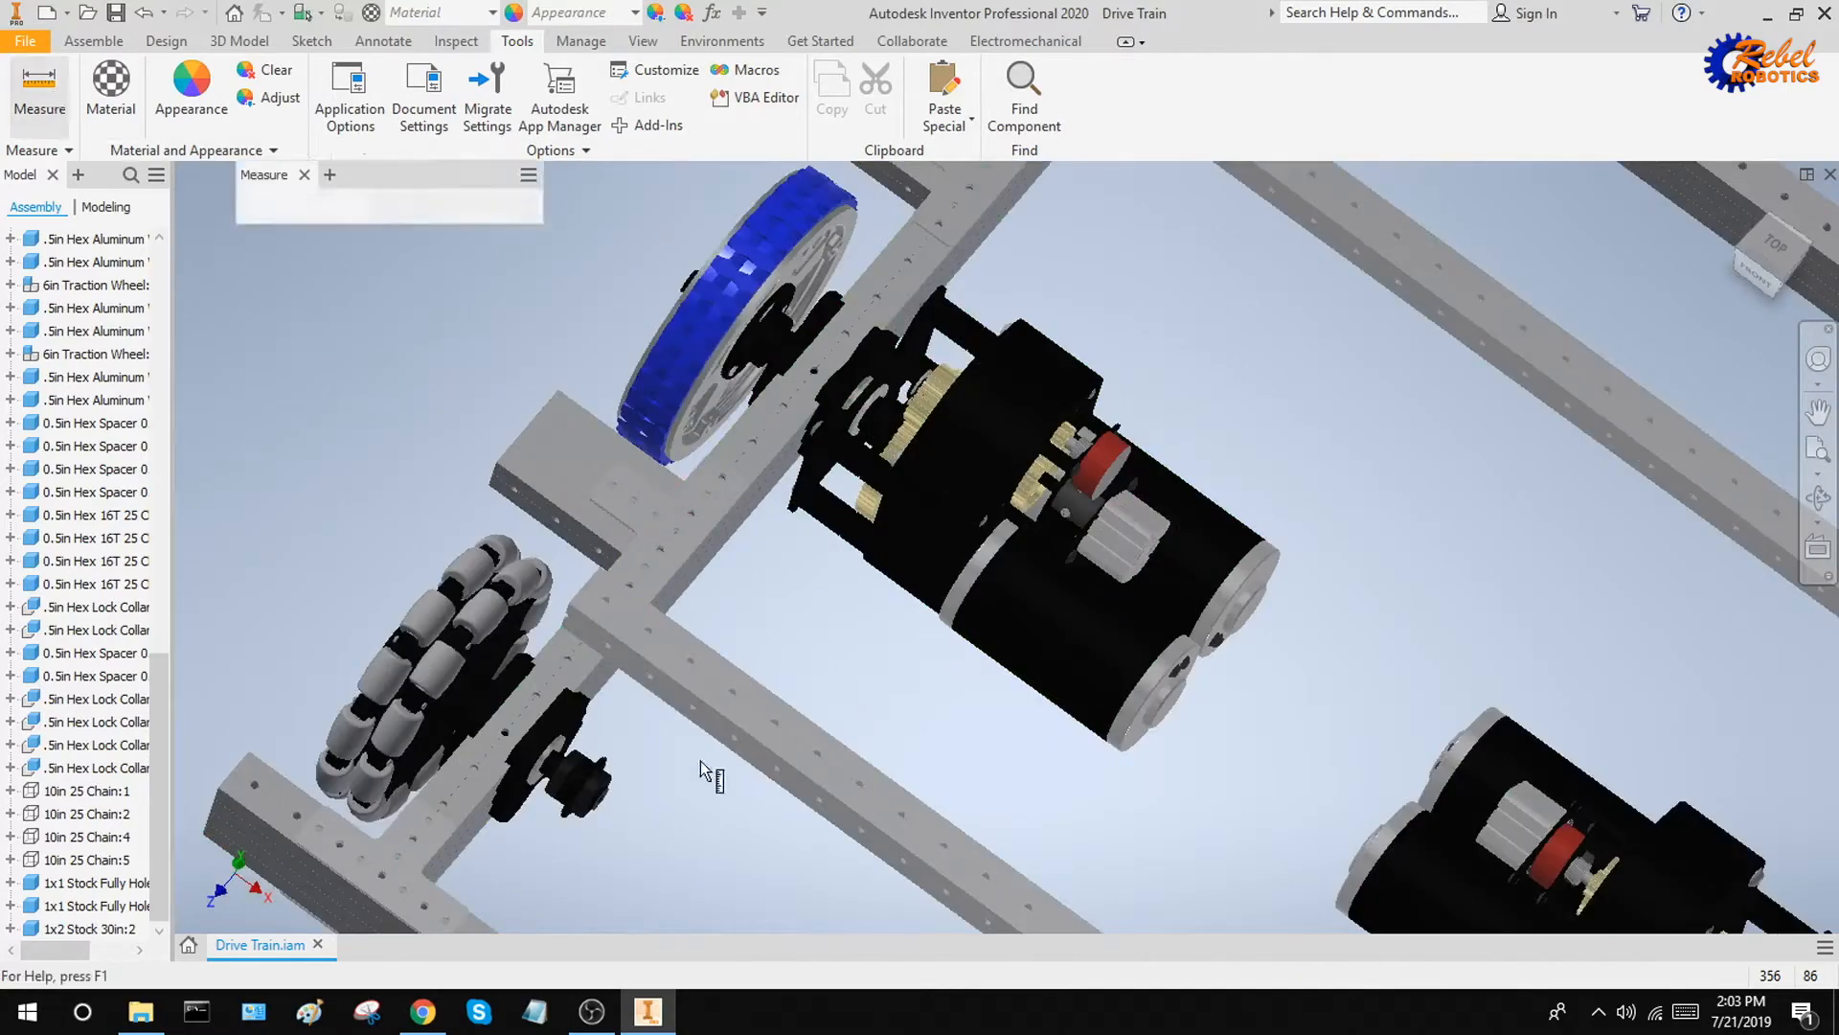
scroll(808, 573, down, 5)
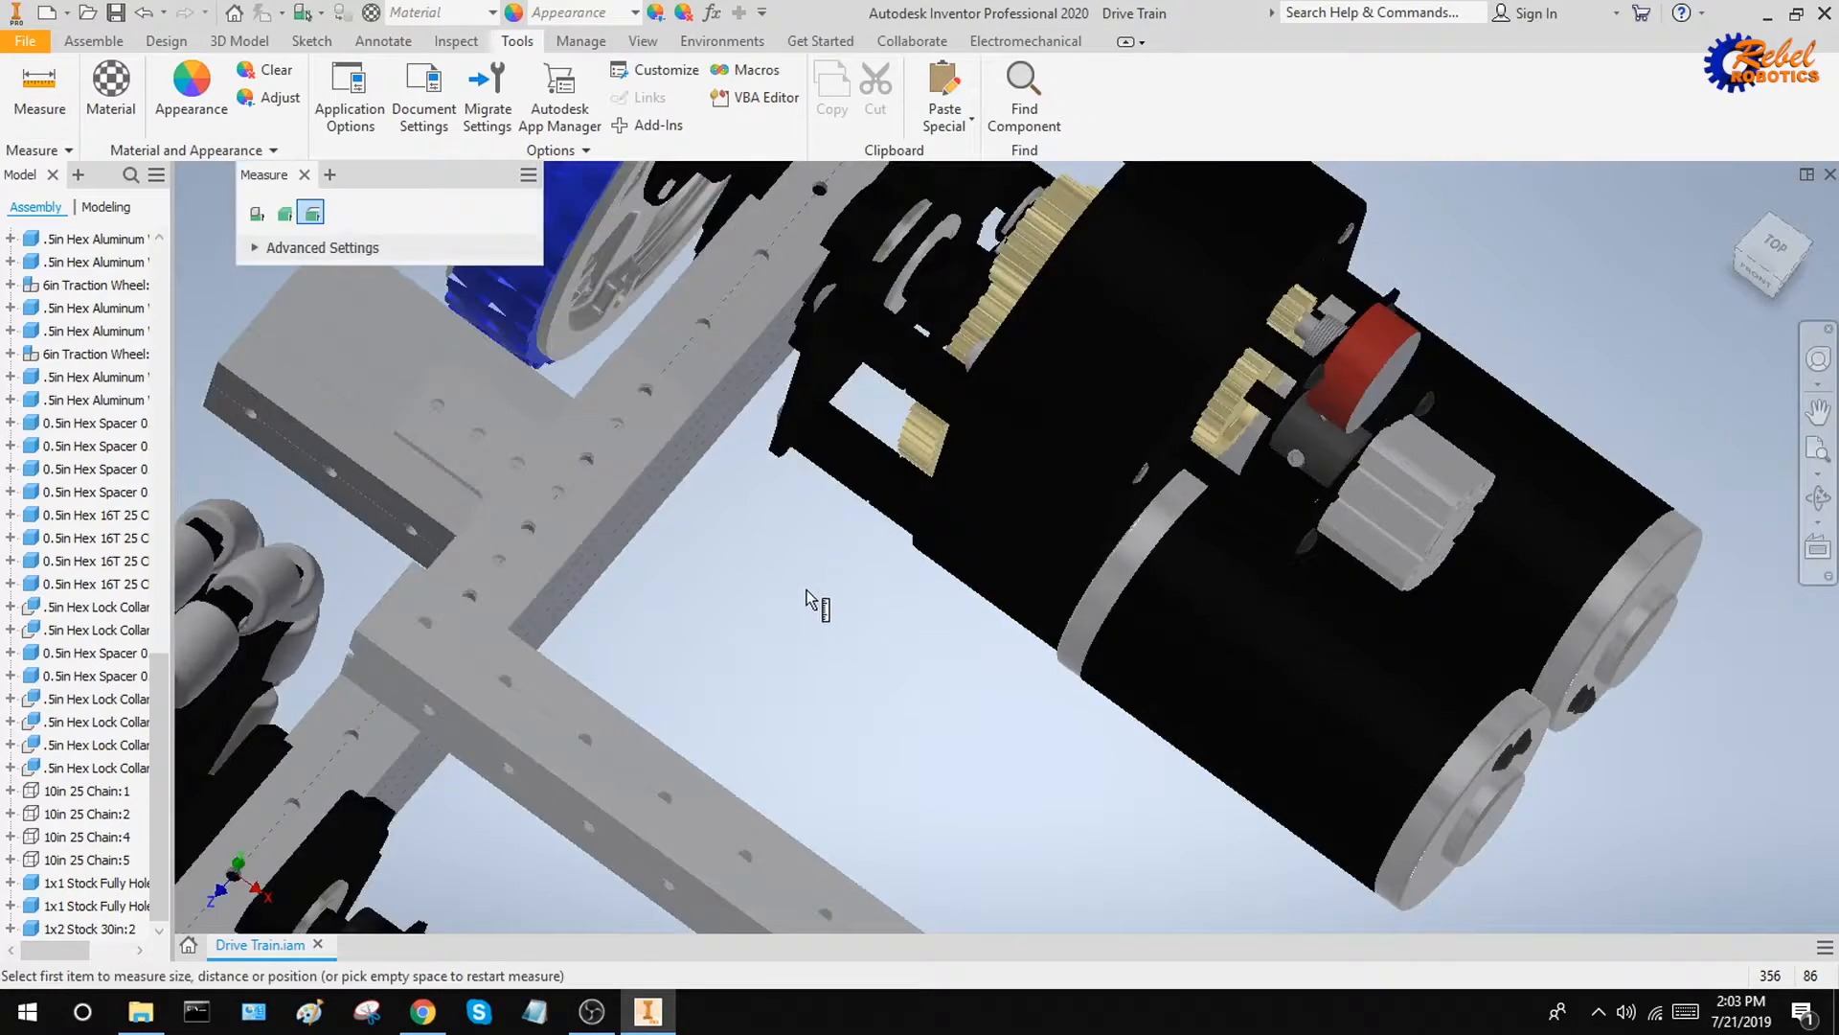
scroll(636, 803, up, 2)
scroll(565, 797, down, 6)
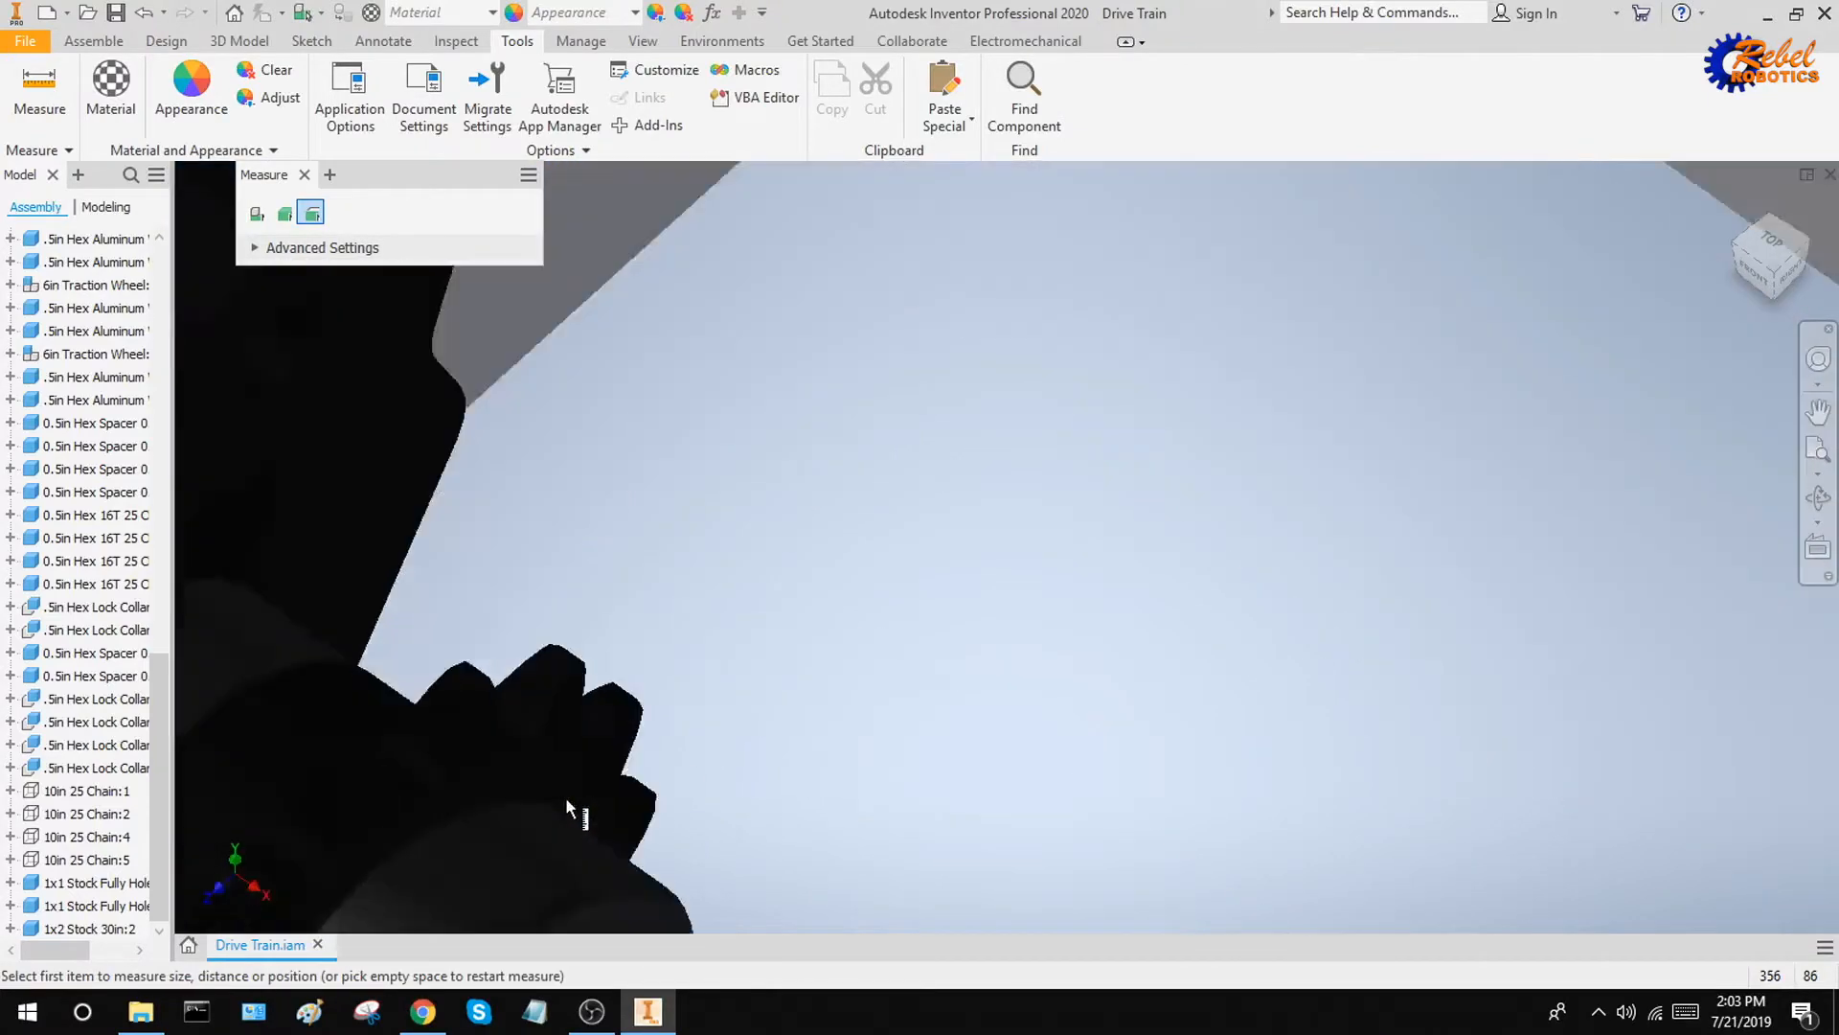
shift+middle_drag(560, 751, 628, 703)
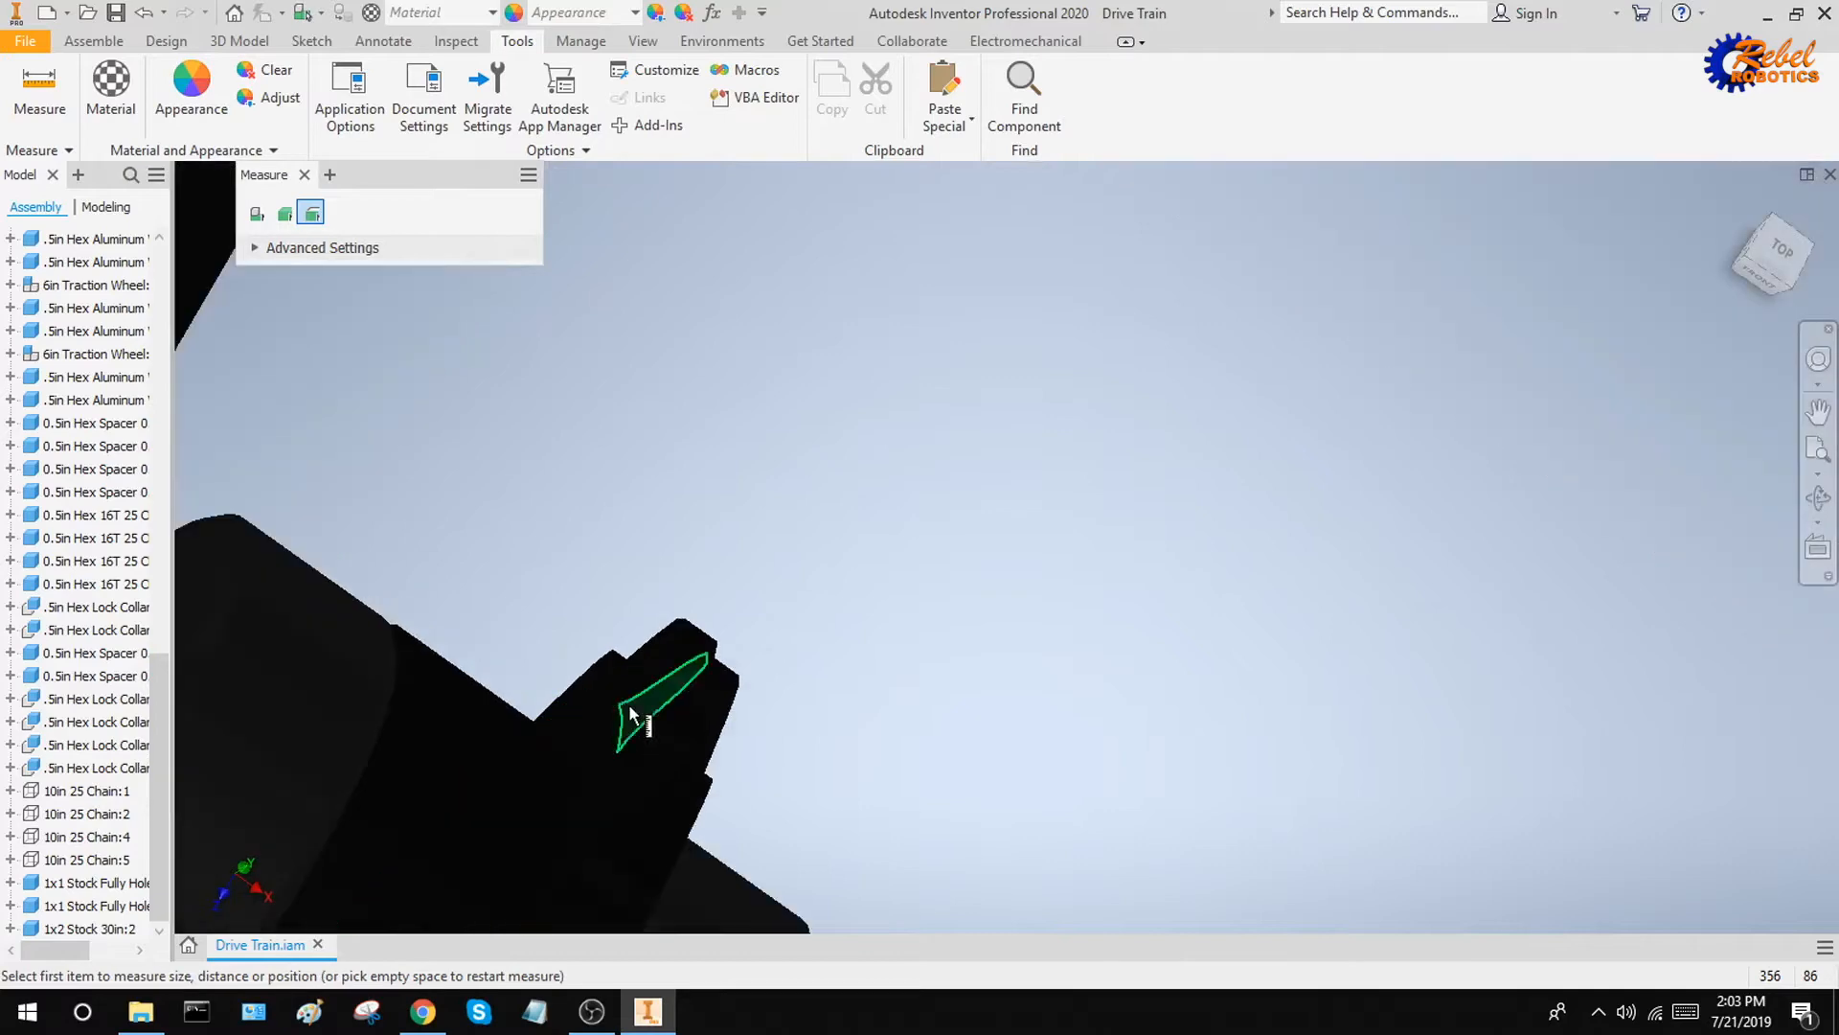
scroll(613, 695, down, 4)
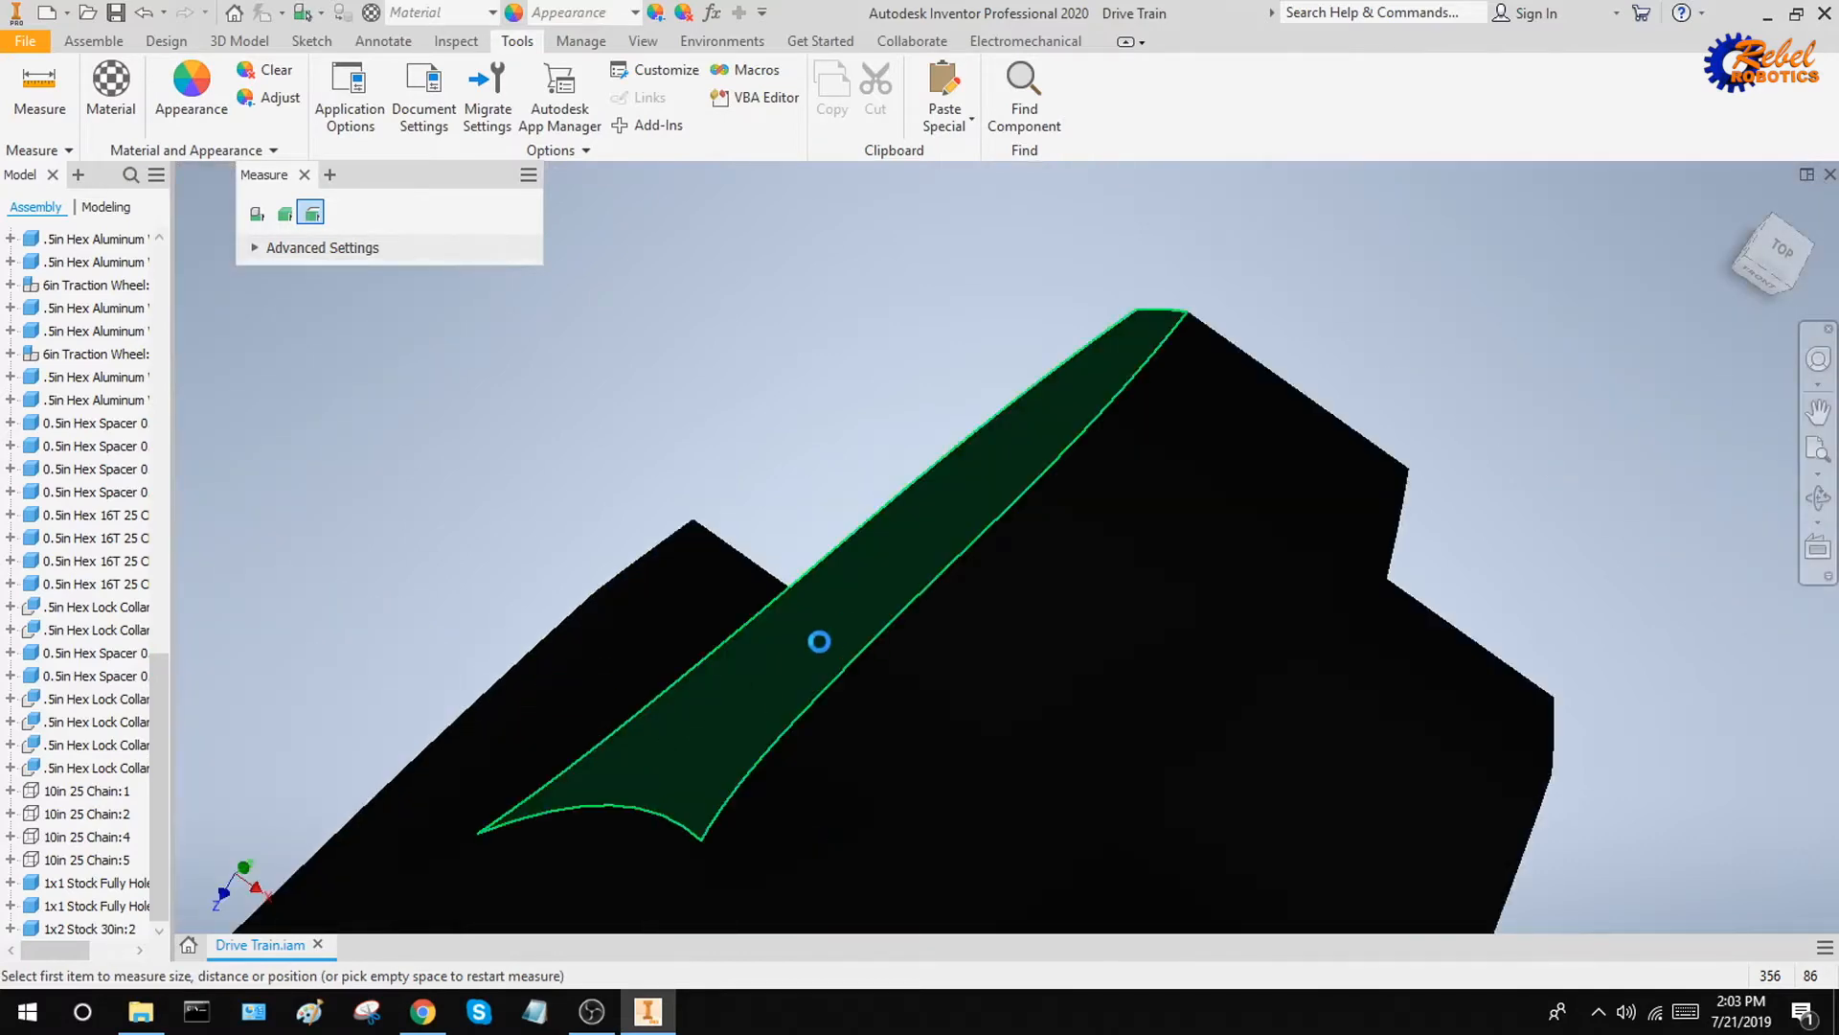
scroll(941, 642, up, 8)
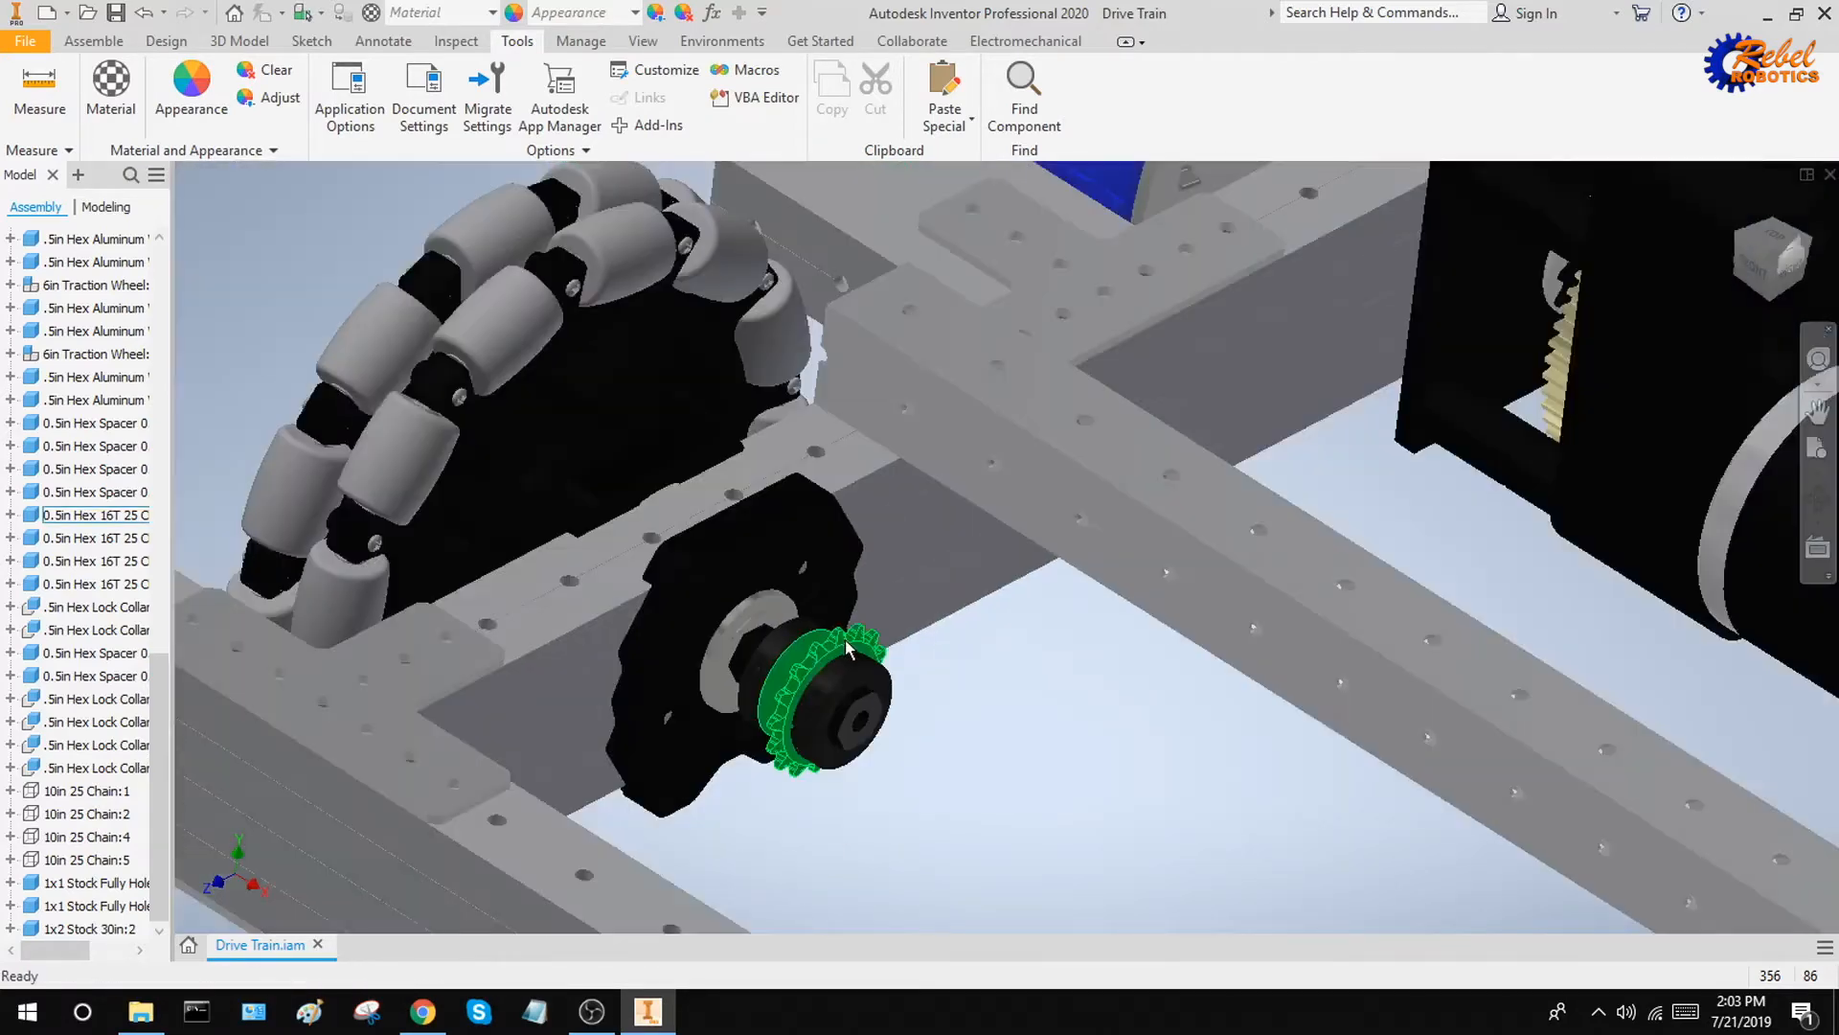
key(Escape)
Select the 16T 25 chain sprocket beside the omni wheel, list its constraints and highlight Flush:78
click(843, 640)
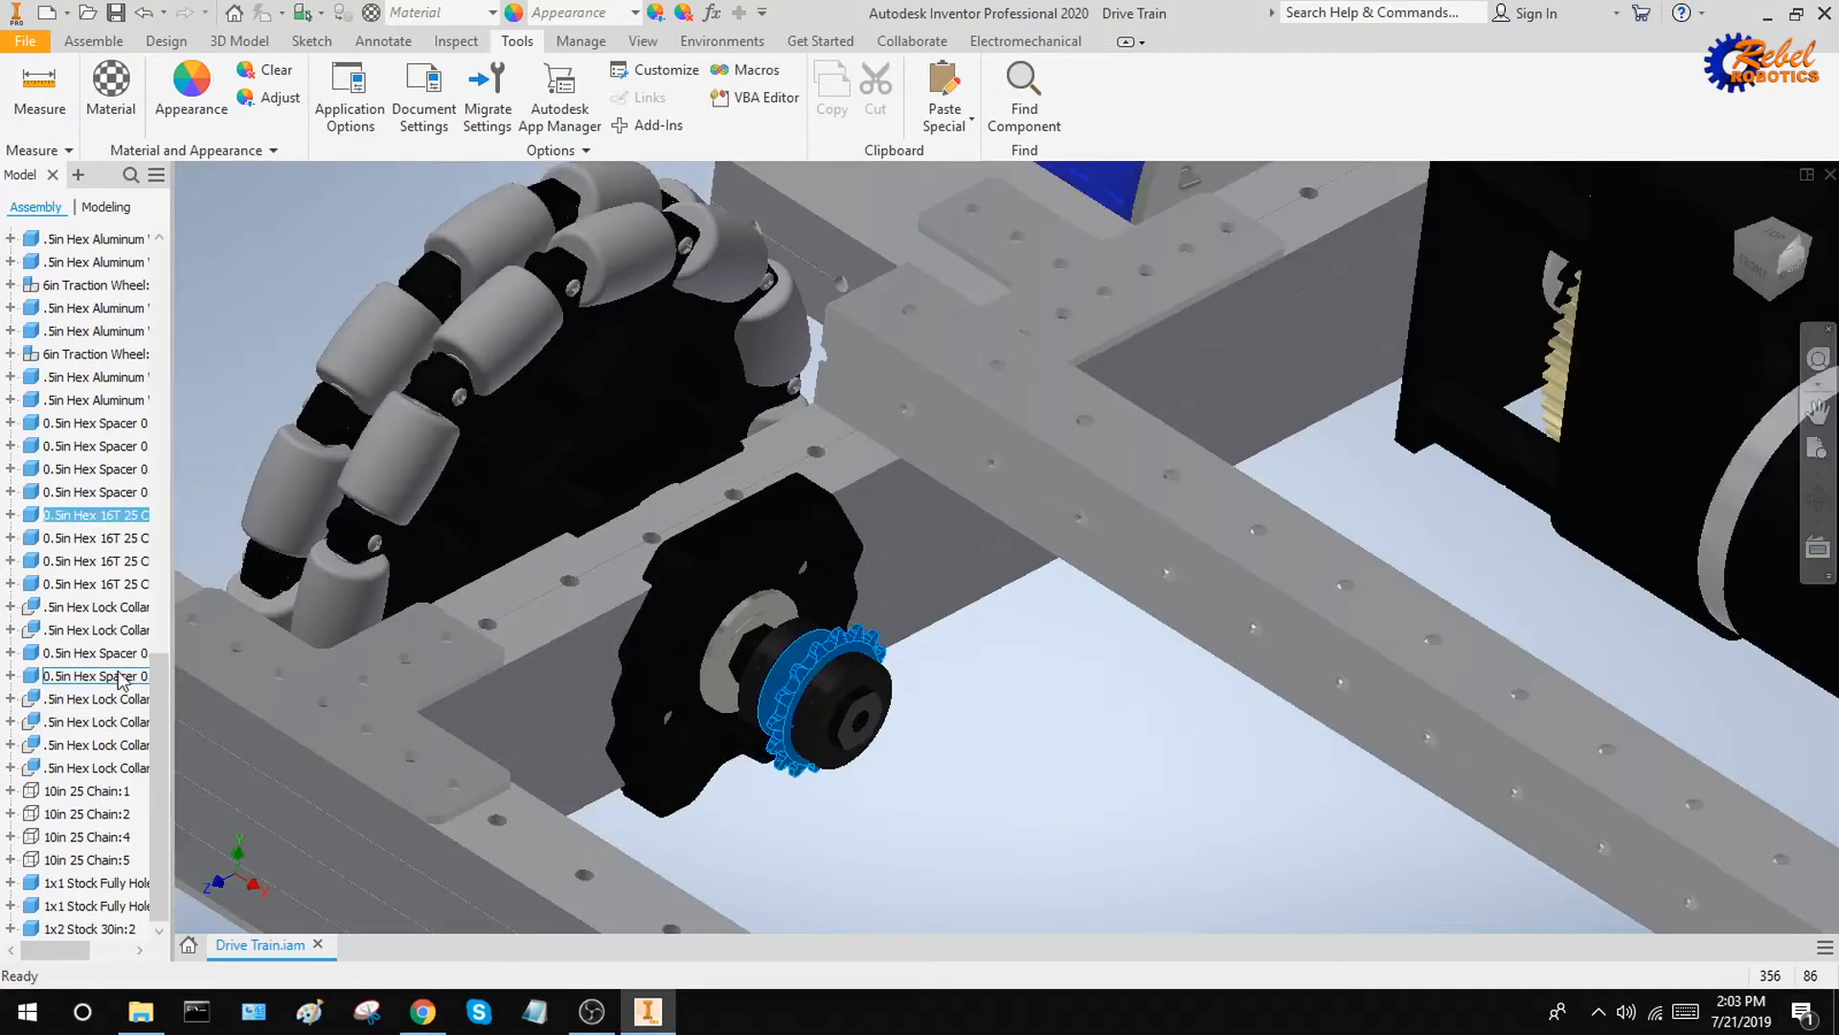
click(10, 515)
scroll(1310, 715, up, 3)
middle_drag(1255, 737, 1065, 835)
scroll(1066, 835, up, 1)
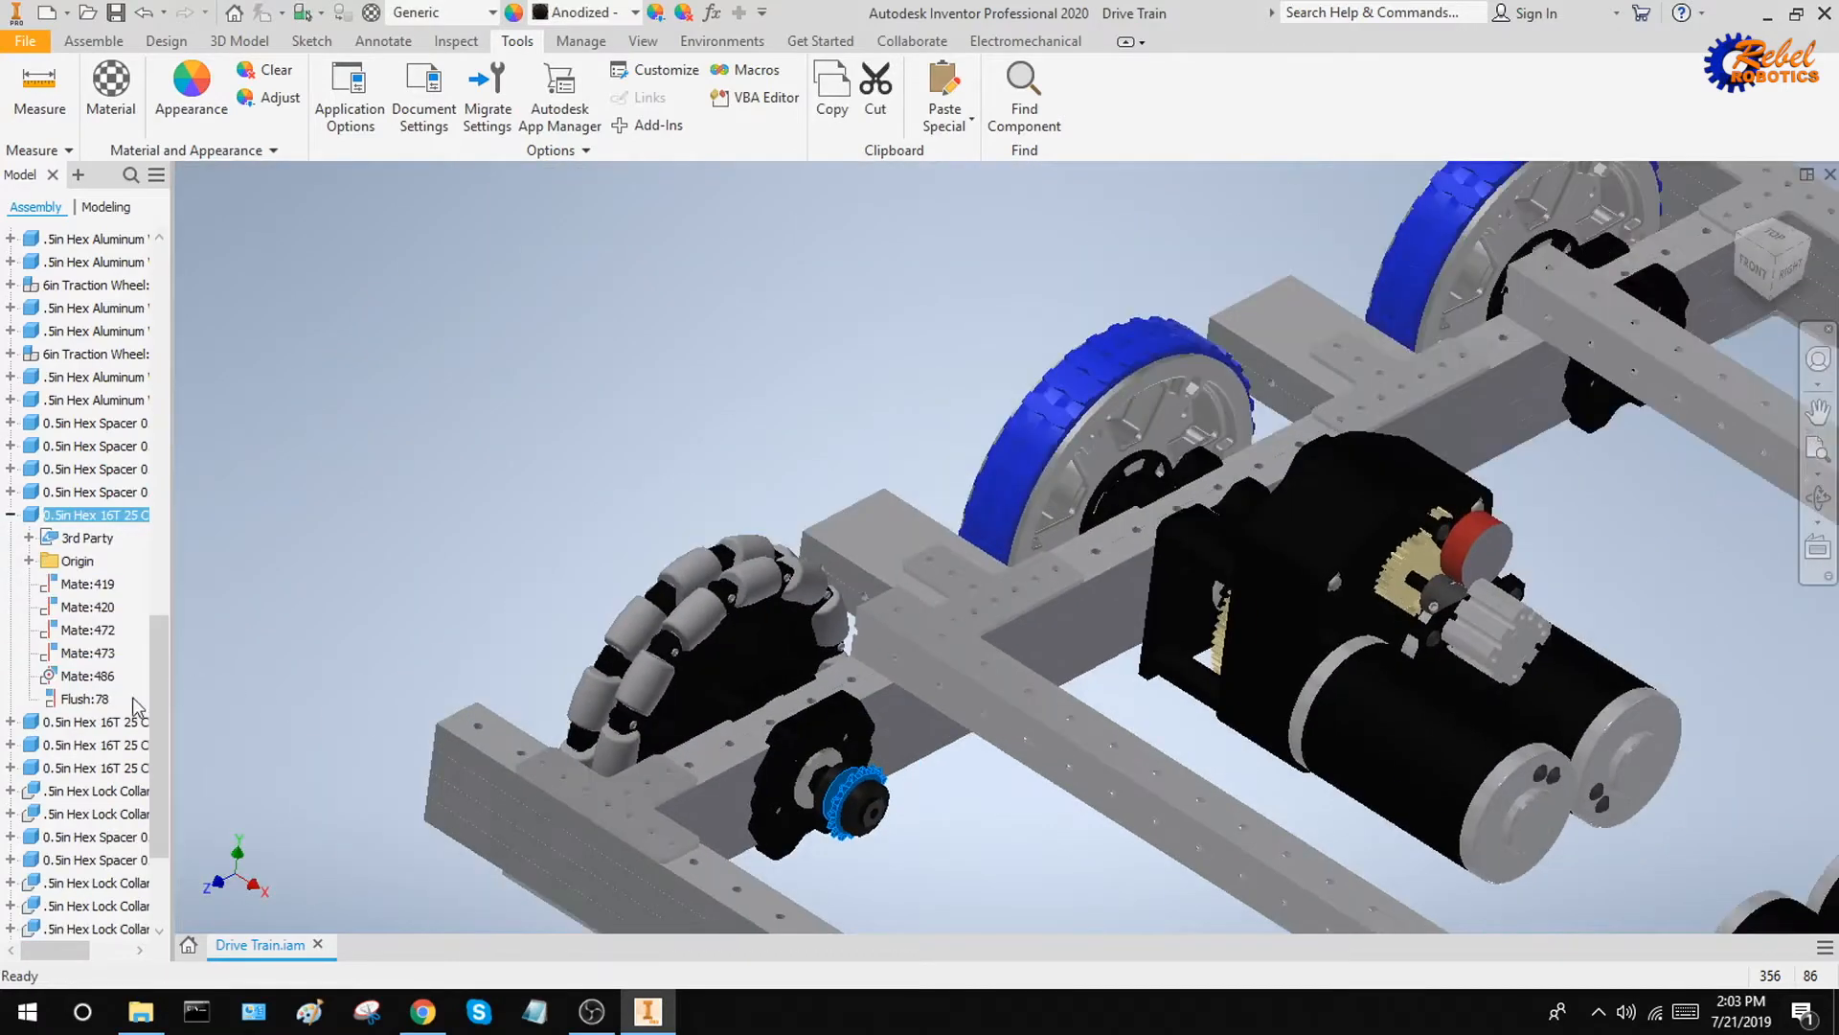
click(133, 699)
Examine the faces aligned by Flush:78 at the omni wheel's sprocket and inside the gearbox, and clear the selection
shift+middle_drag(1217, 855, 1131, 878)
scroll(839, 787, down, 7)
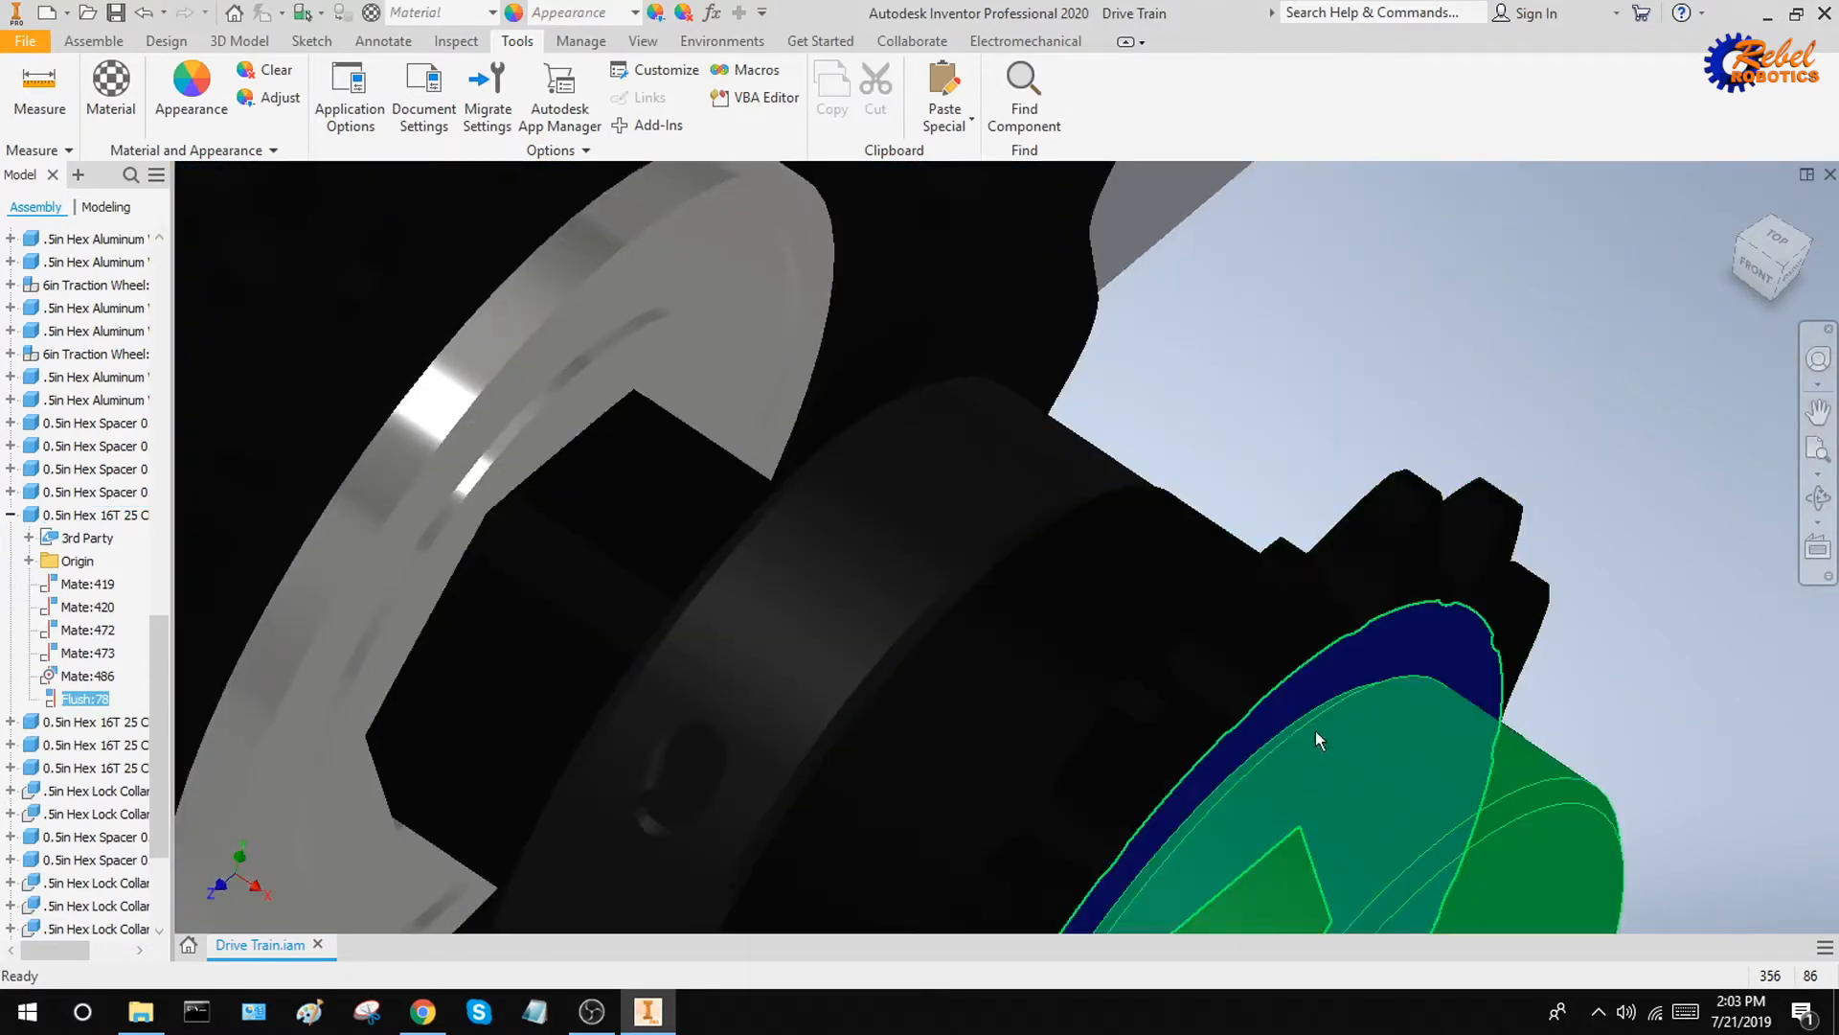
scroll(1488, 659, up, 7)
middle_drag(1297, 587, 987, 474)
scroll(1264, 540, down, 7)
scroll(1284, 536, up, 7)
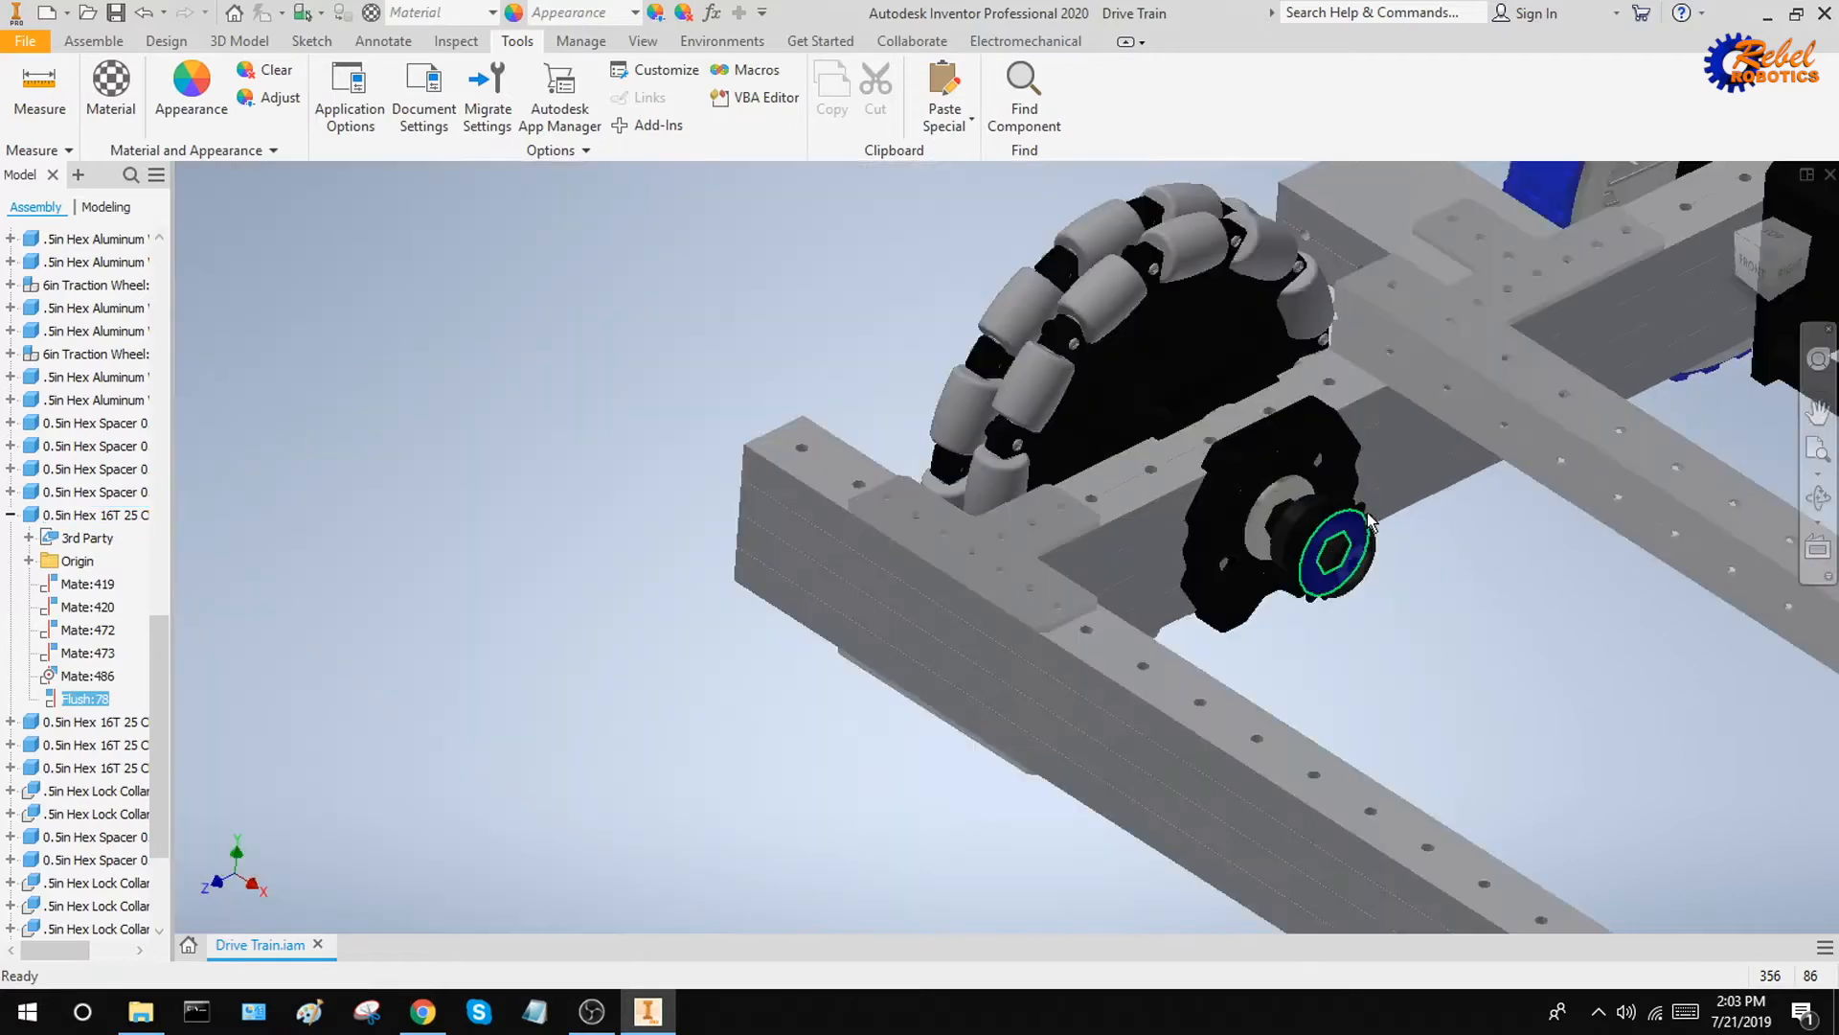
shift+middle_drag(1519, 393, 964, 738)
mouse_move(1240, 508)
shift+middle_down()
mouse_move(1217, 491)
mouse_move(1238, 496)
shift+middle_up()
scroll(1115, 320, down, 7)
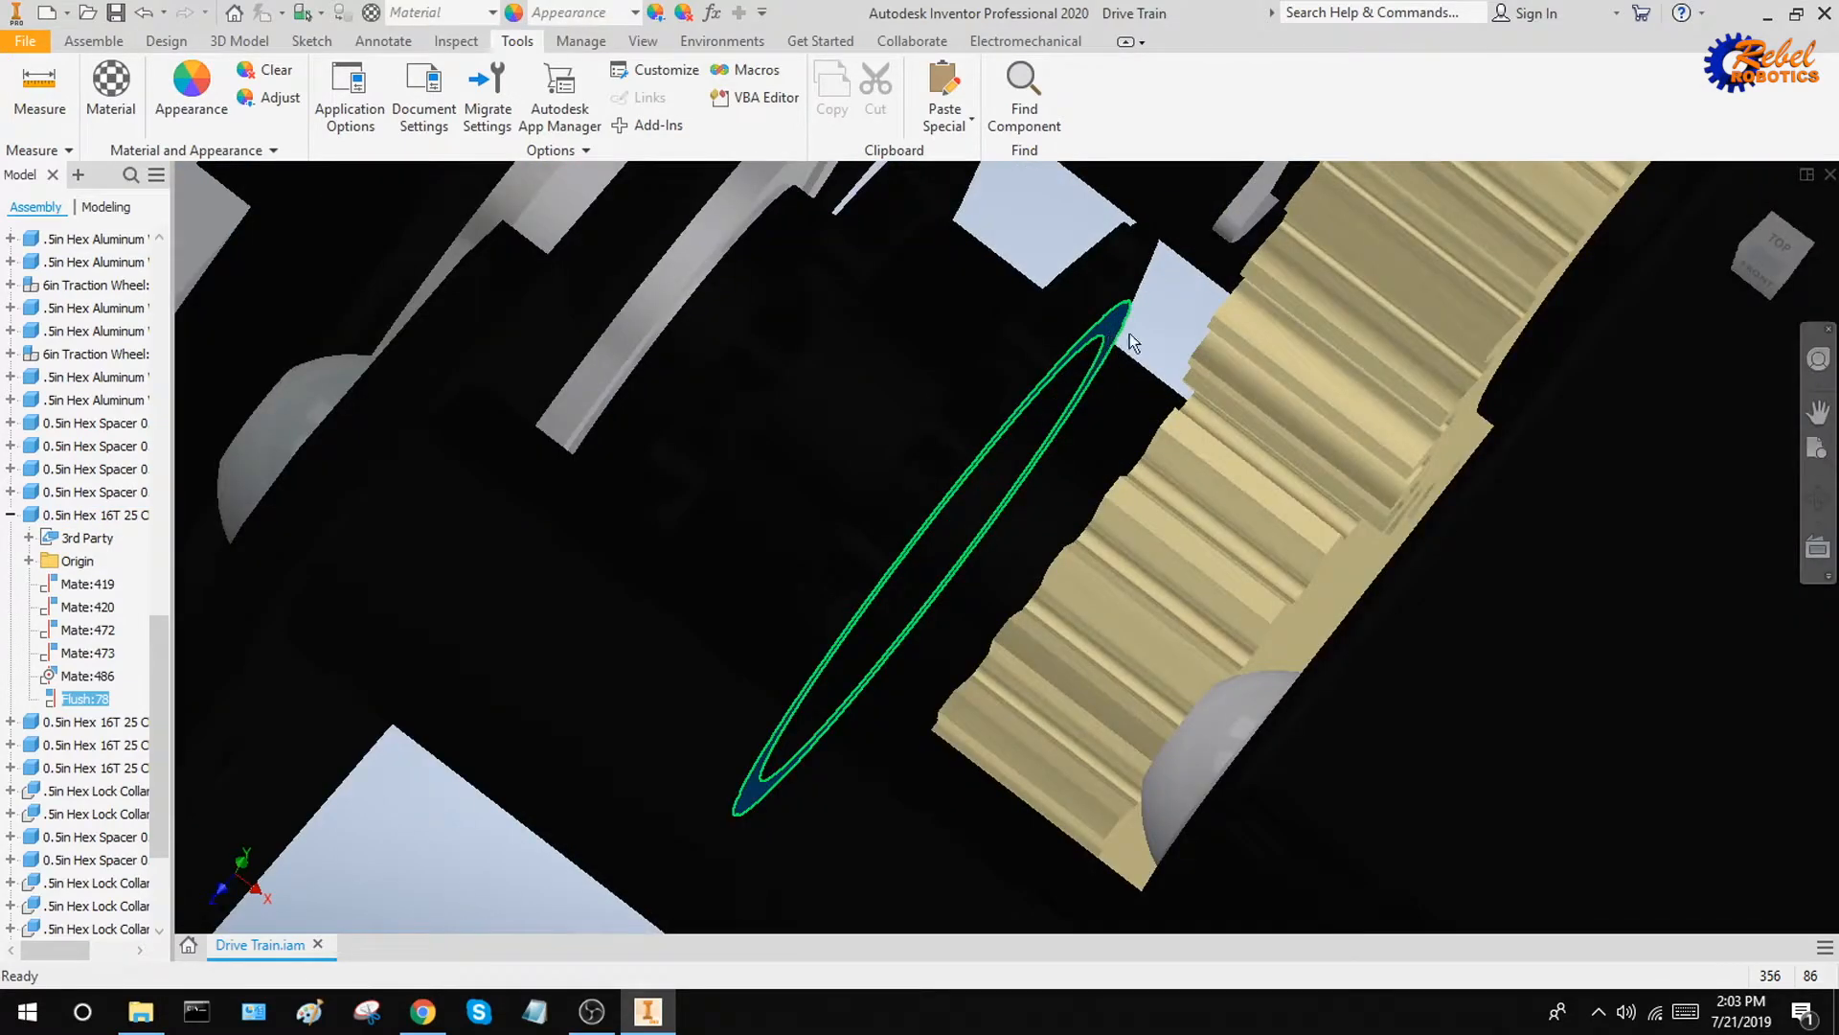
middle_drag(1111, 364, 1169, 383)
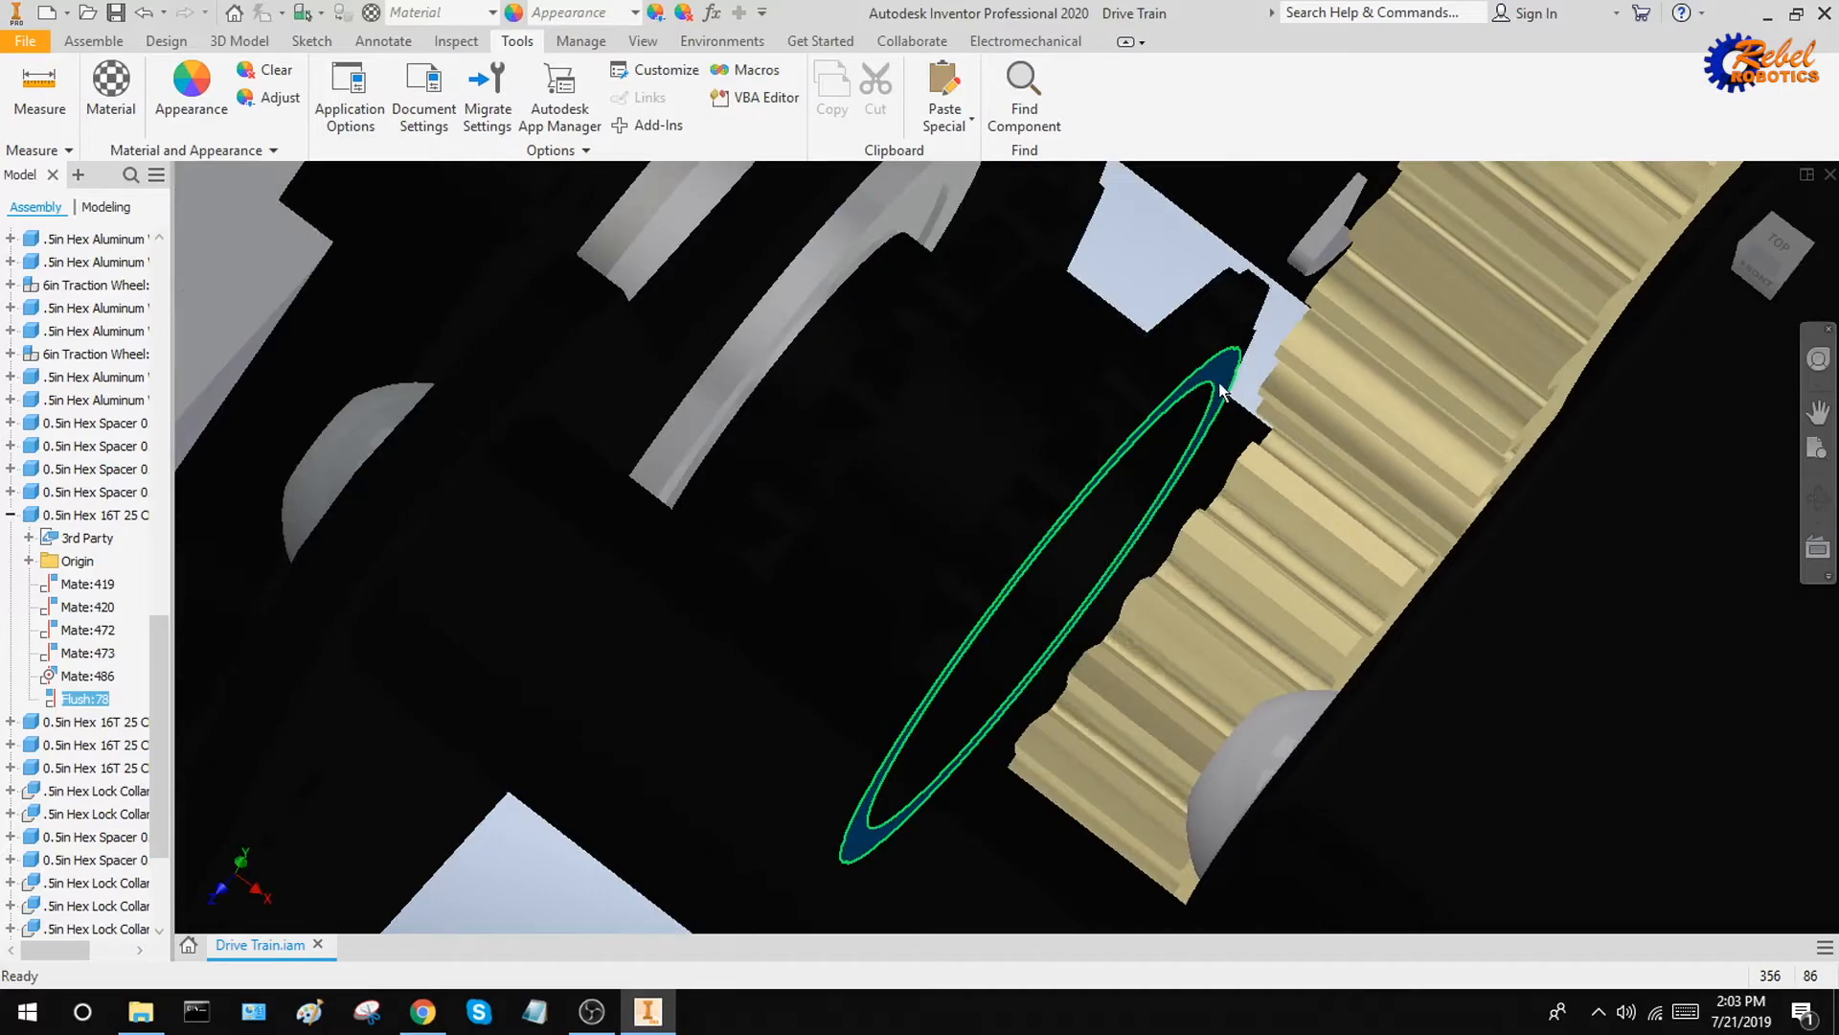
click(1141, 274)
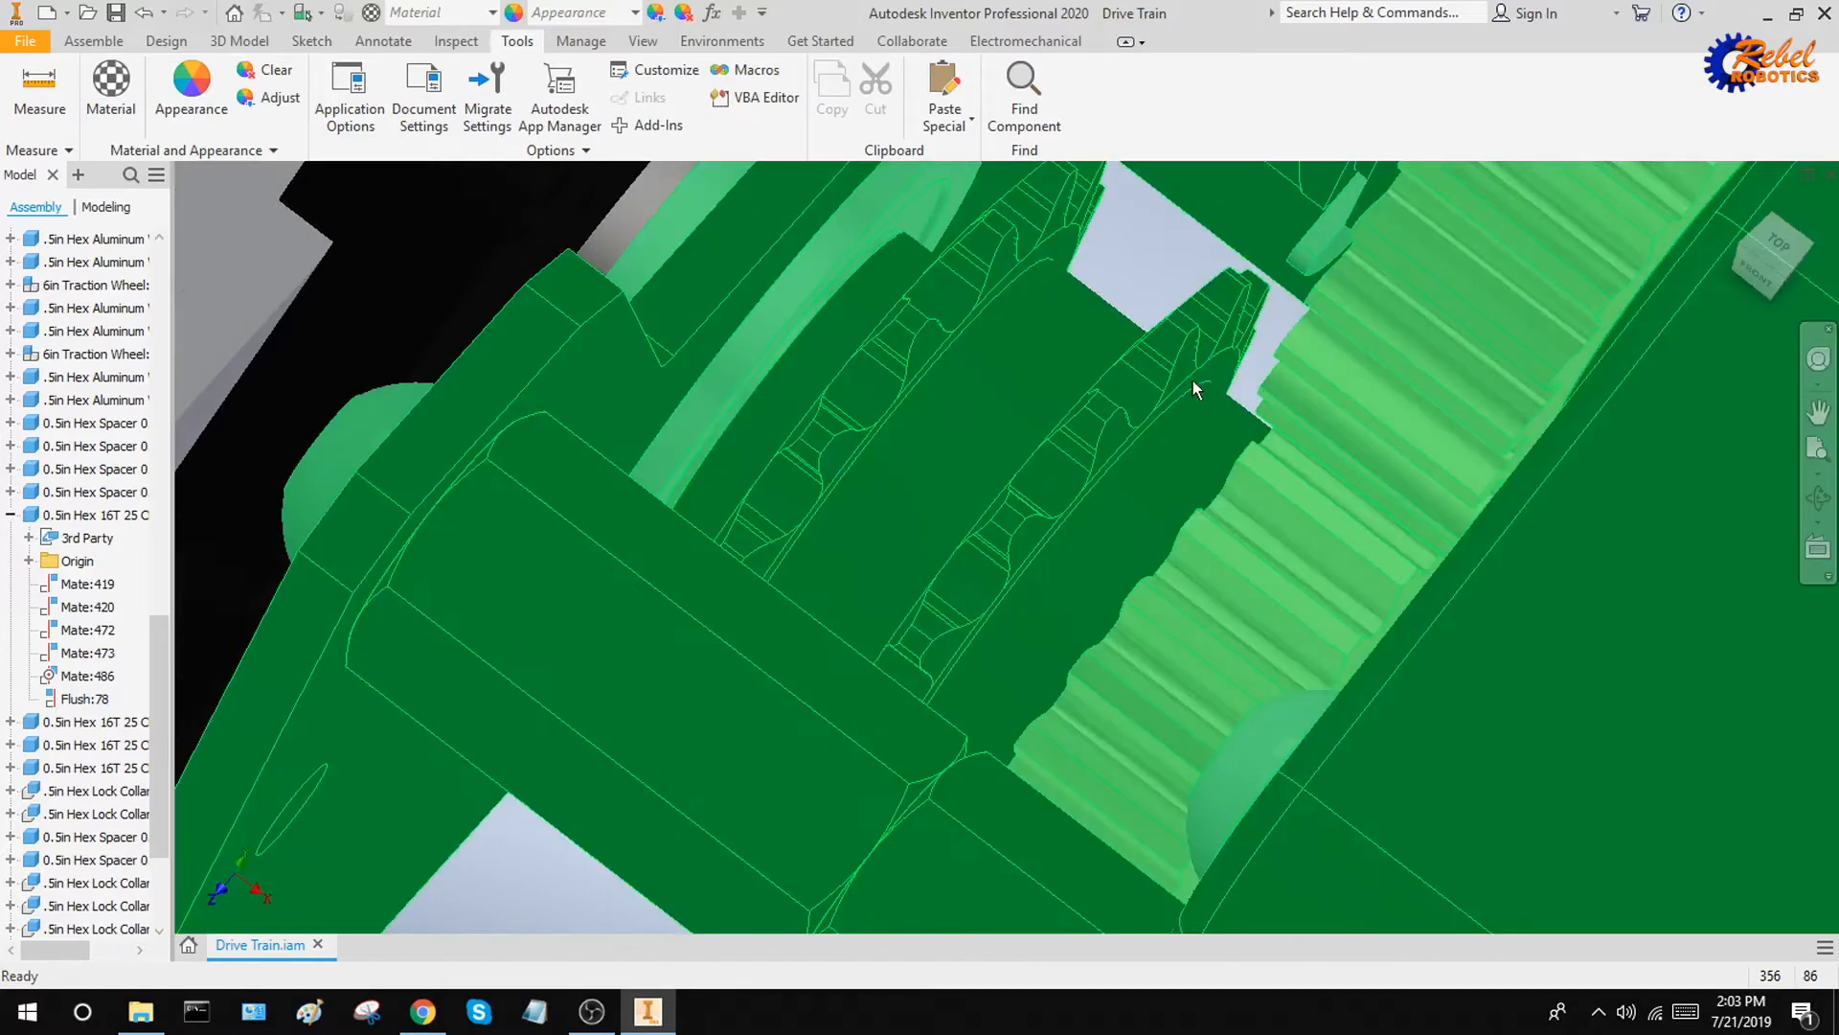
scroll(968, 484, down, 8)
click(1740, 205)
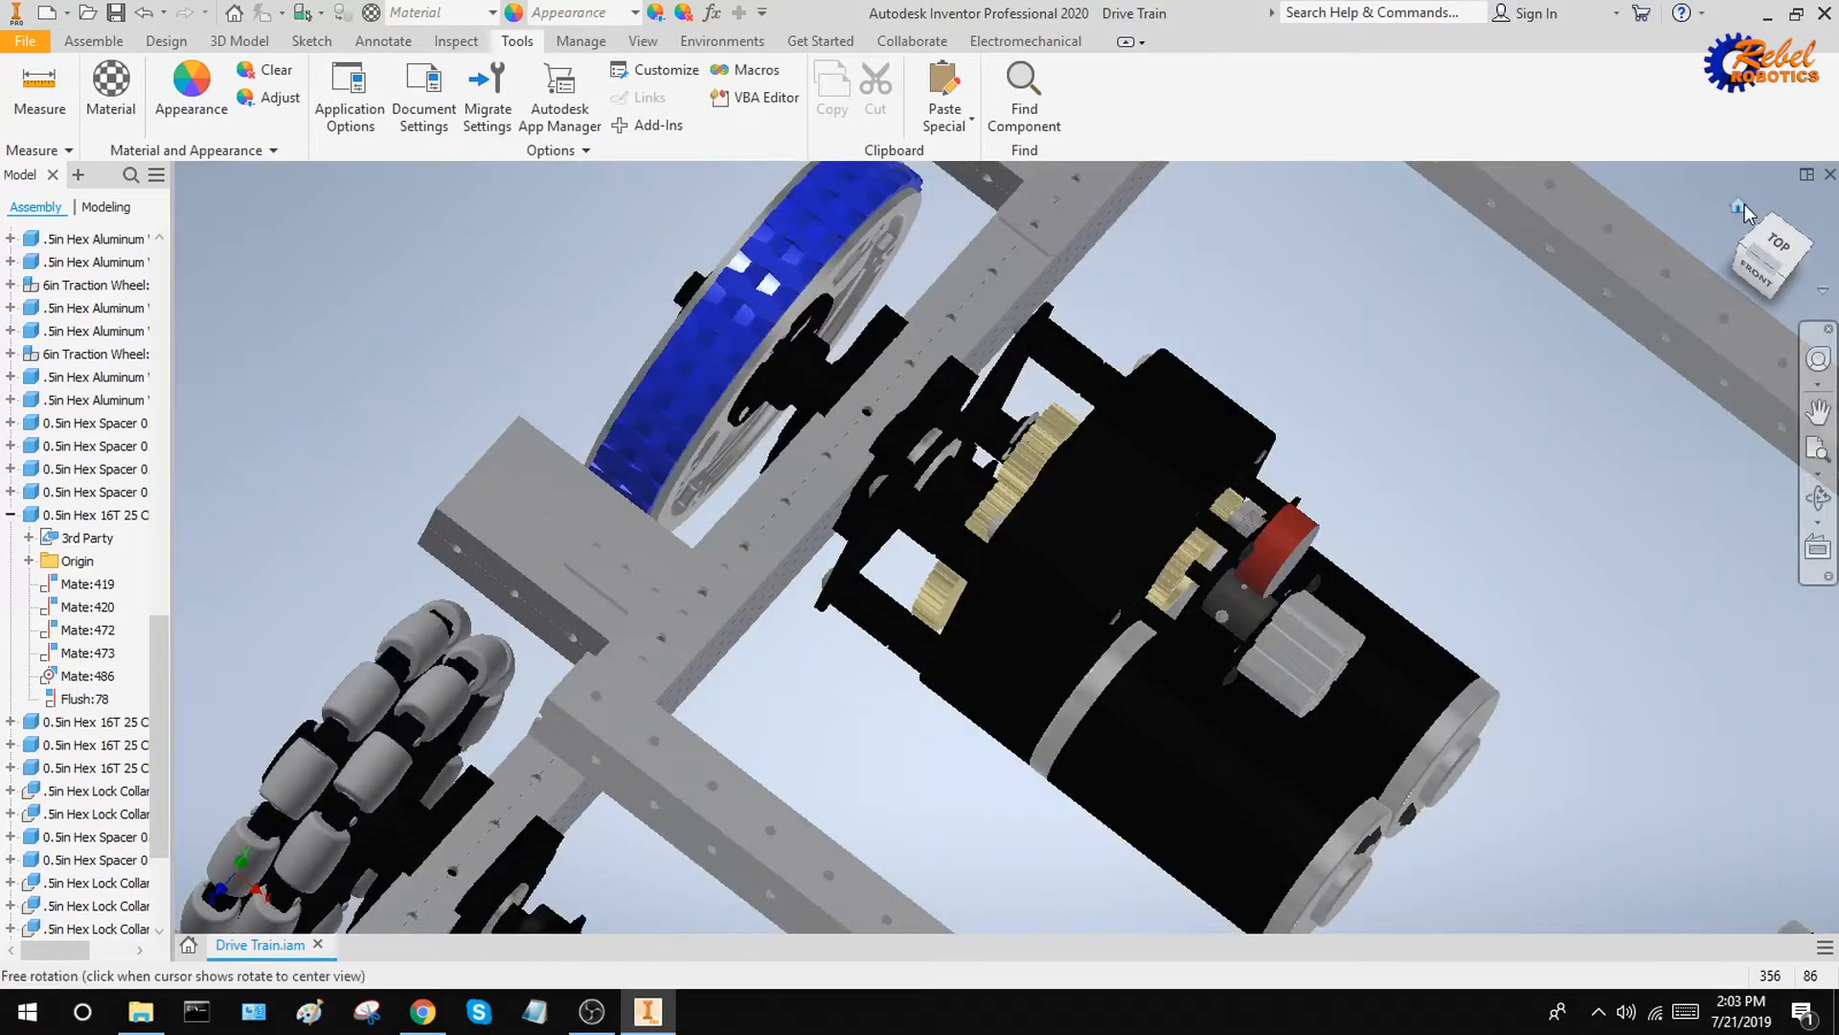
Measure the center distance from the omni wheel shaft's end hole to the round shaft face inside the nearby gearbox
click(40, 91)
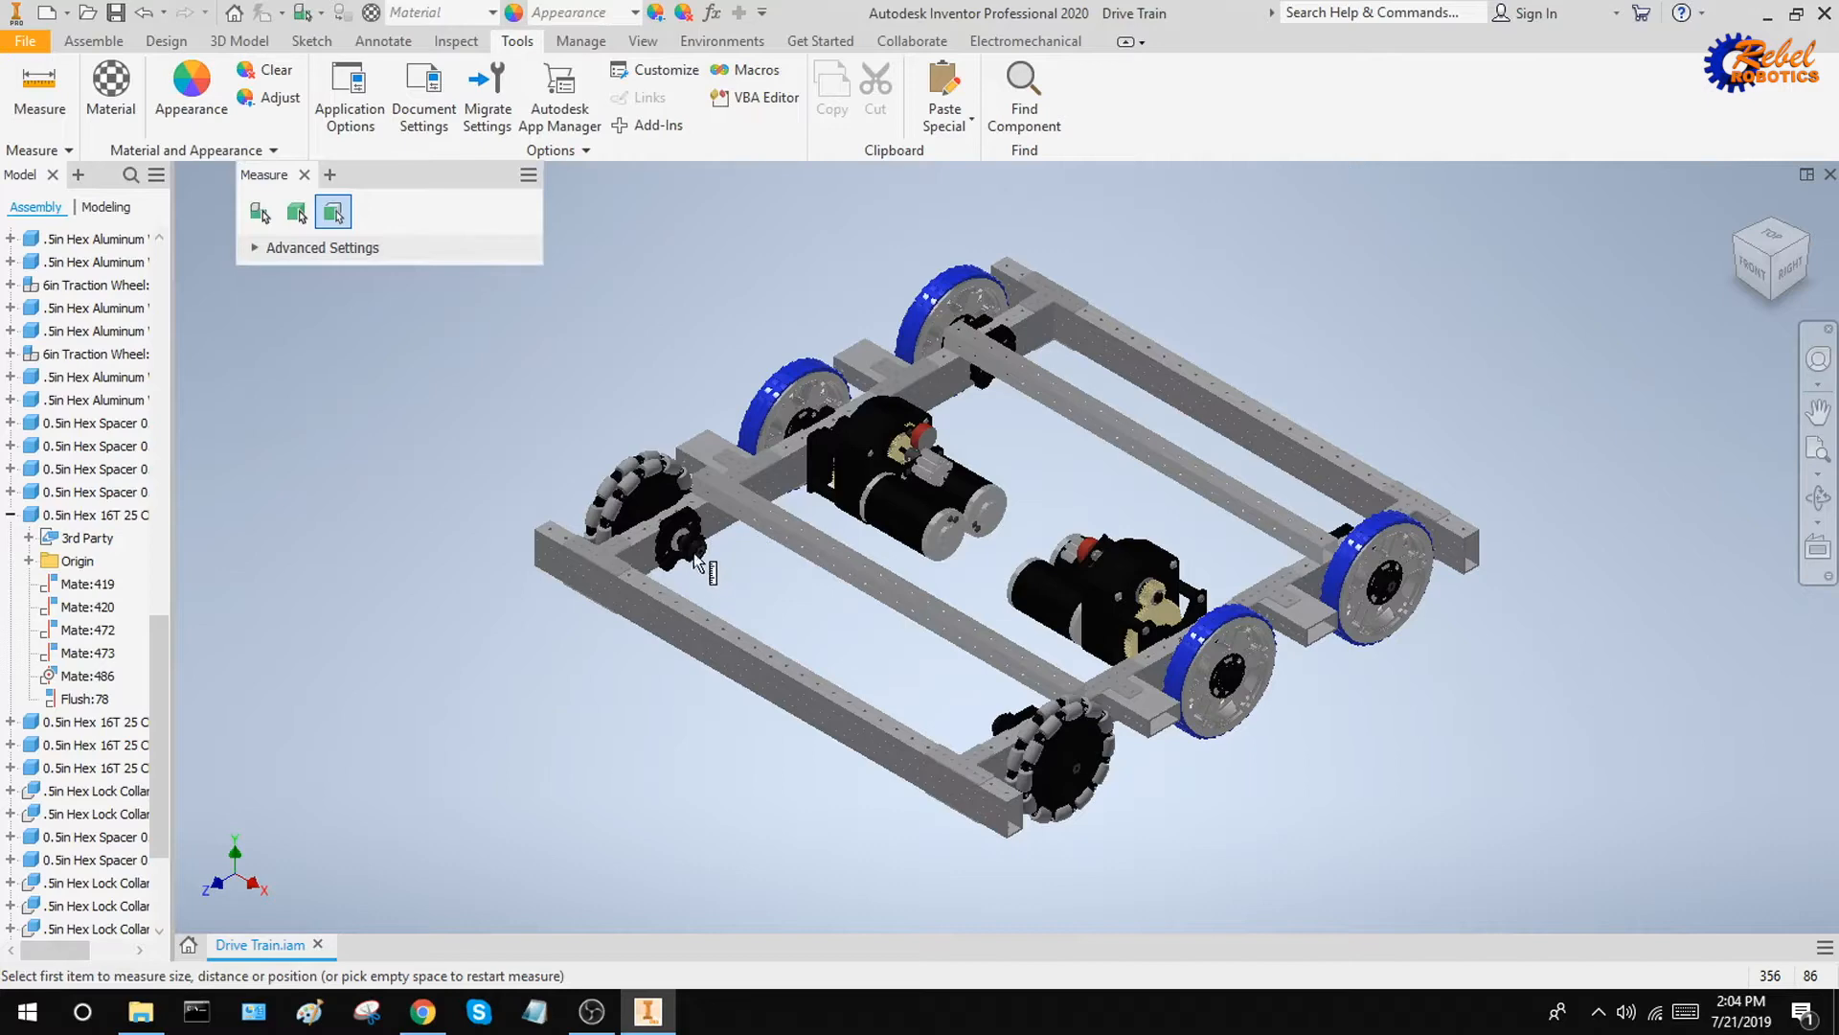
scroll(697, 563, up, 5)
scroll(738, 592, up, 5)
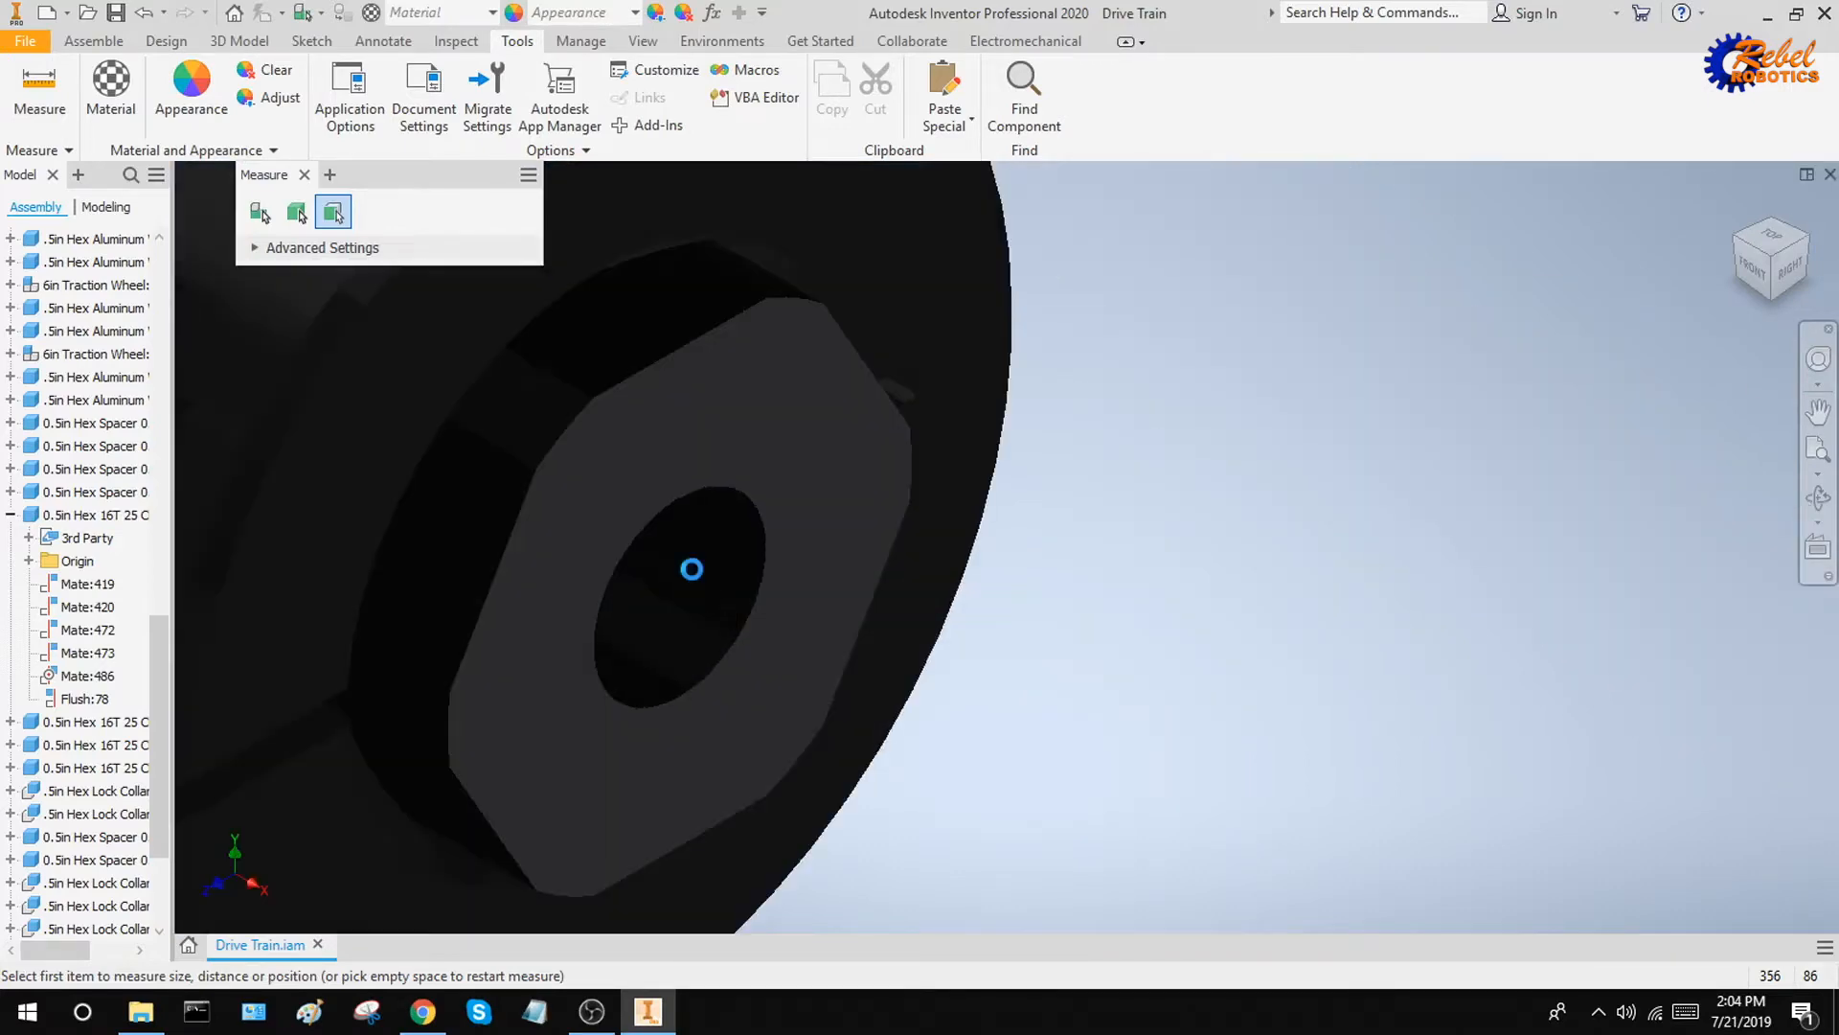
click(699, 589)
scroll(709, 589, down, 5)
scroll(709, 586, down, 5)
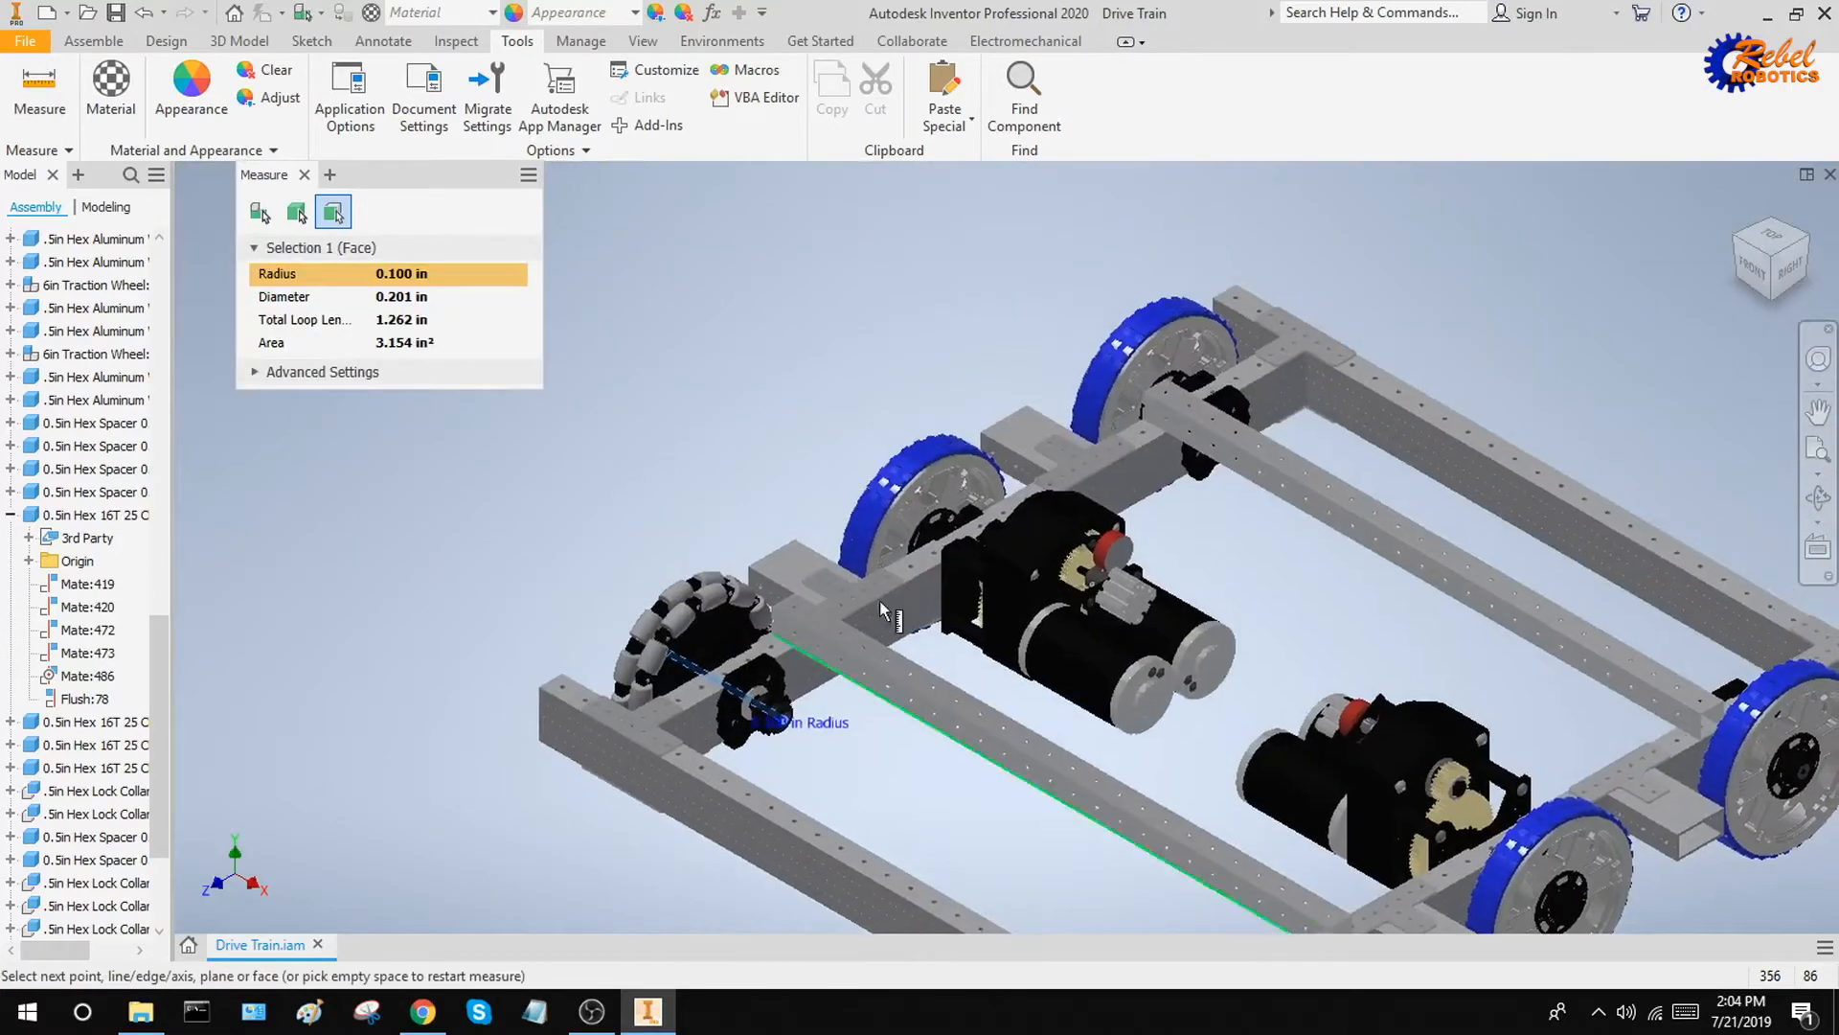
scroll(977, 635, down, 3)
shift+middle_drag(972, 575, 956, 630)
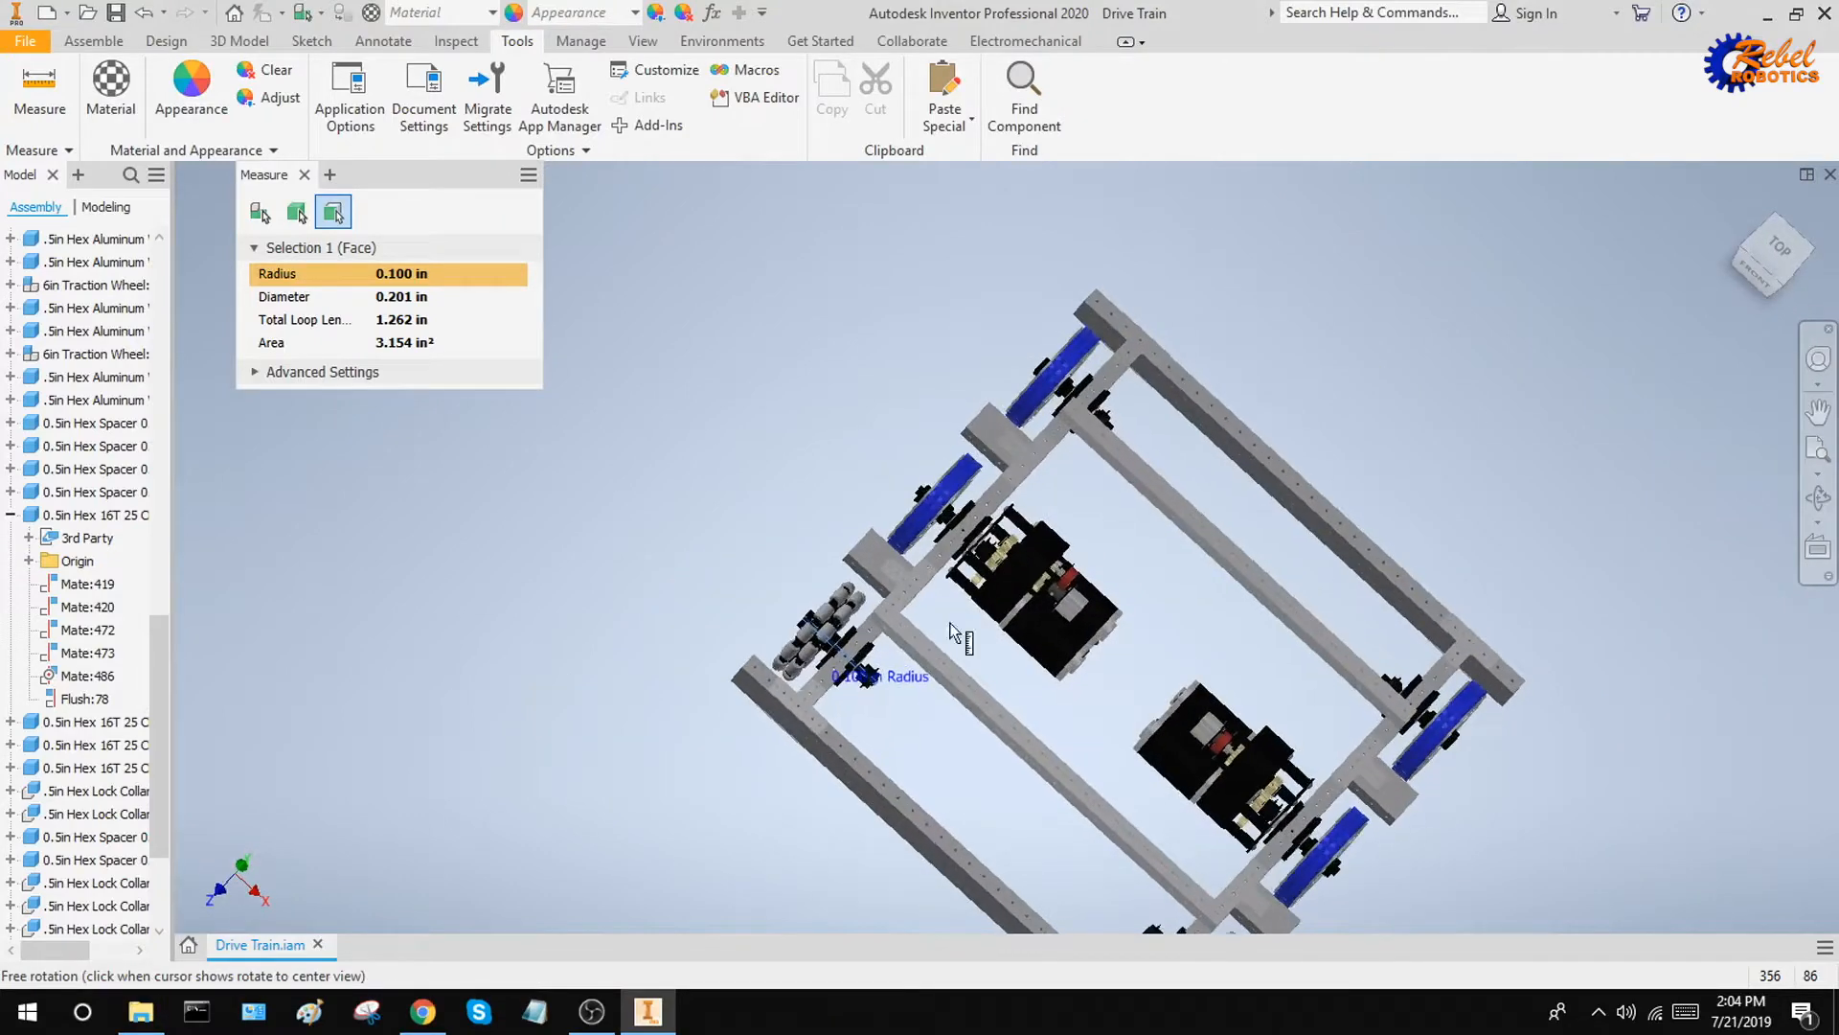
scroll(997, 558, up, 5)
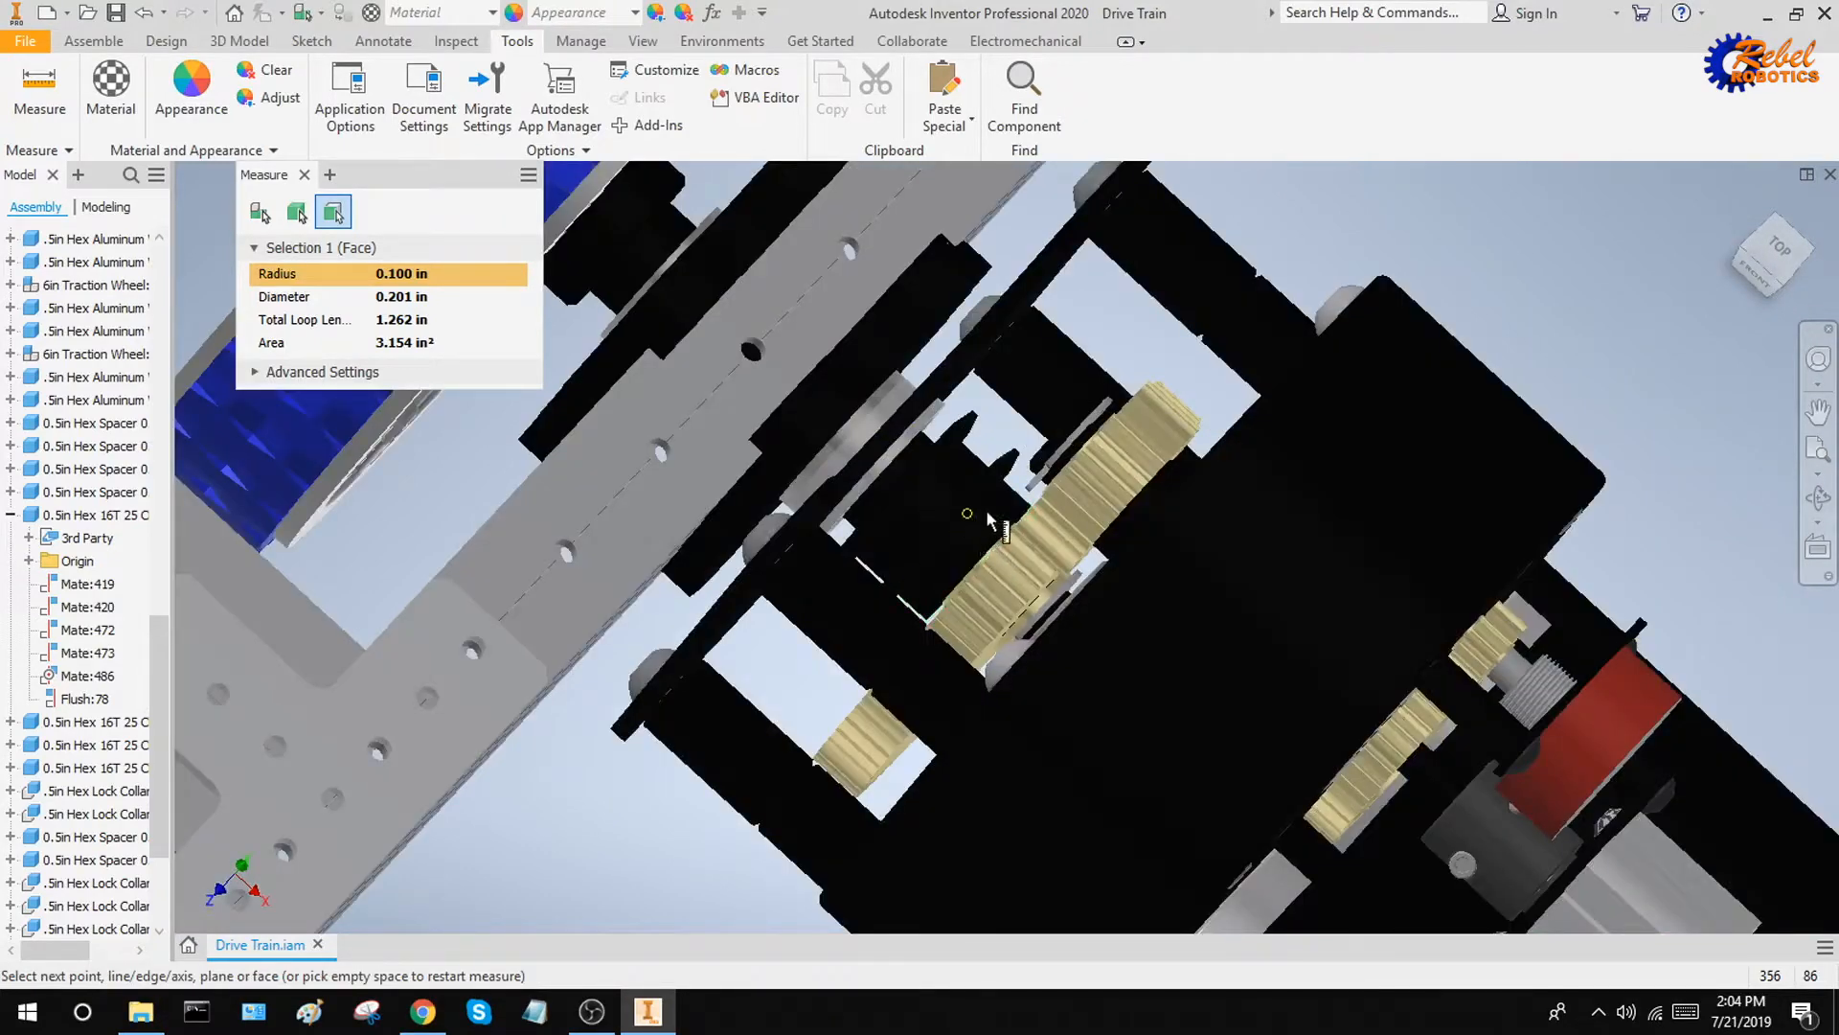
click(1035, 573)
scroll(1058, 599, down, 5)
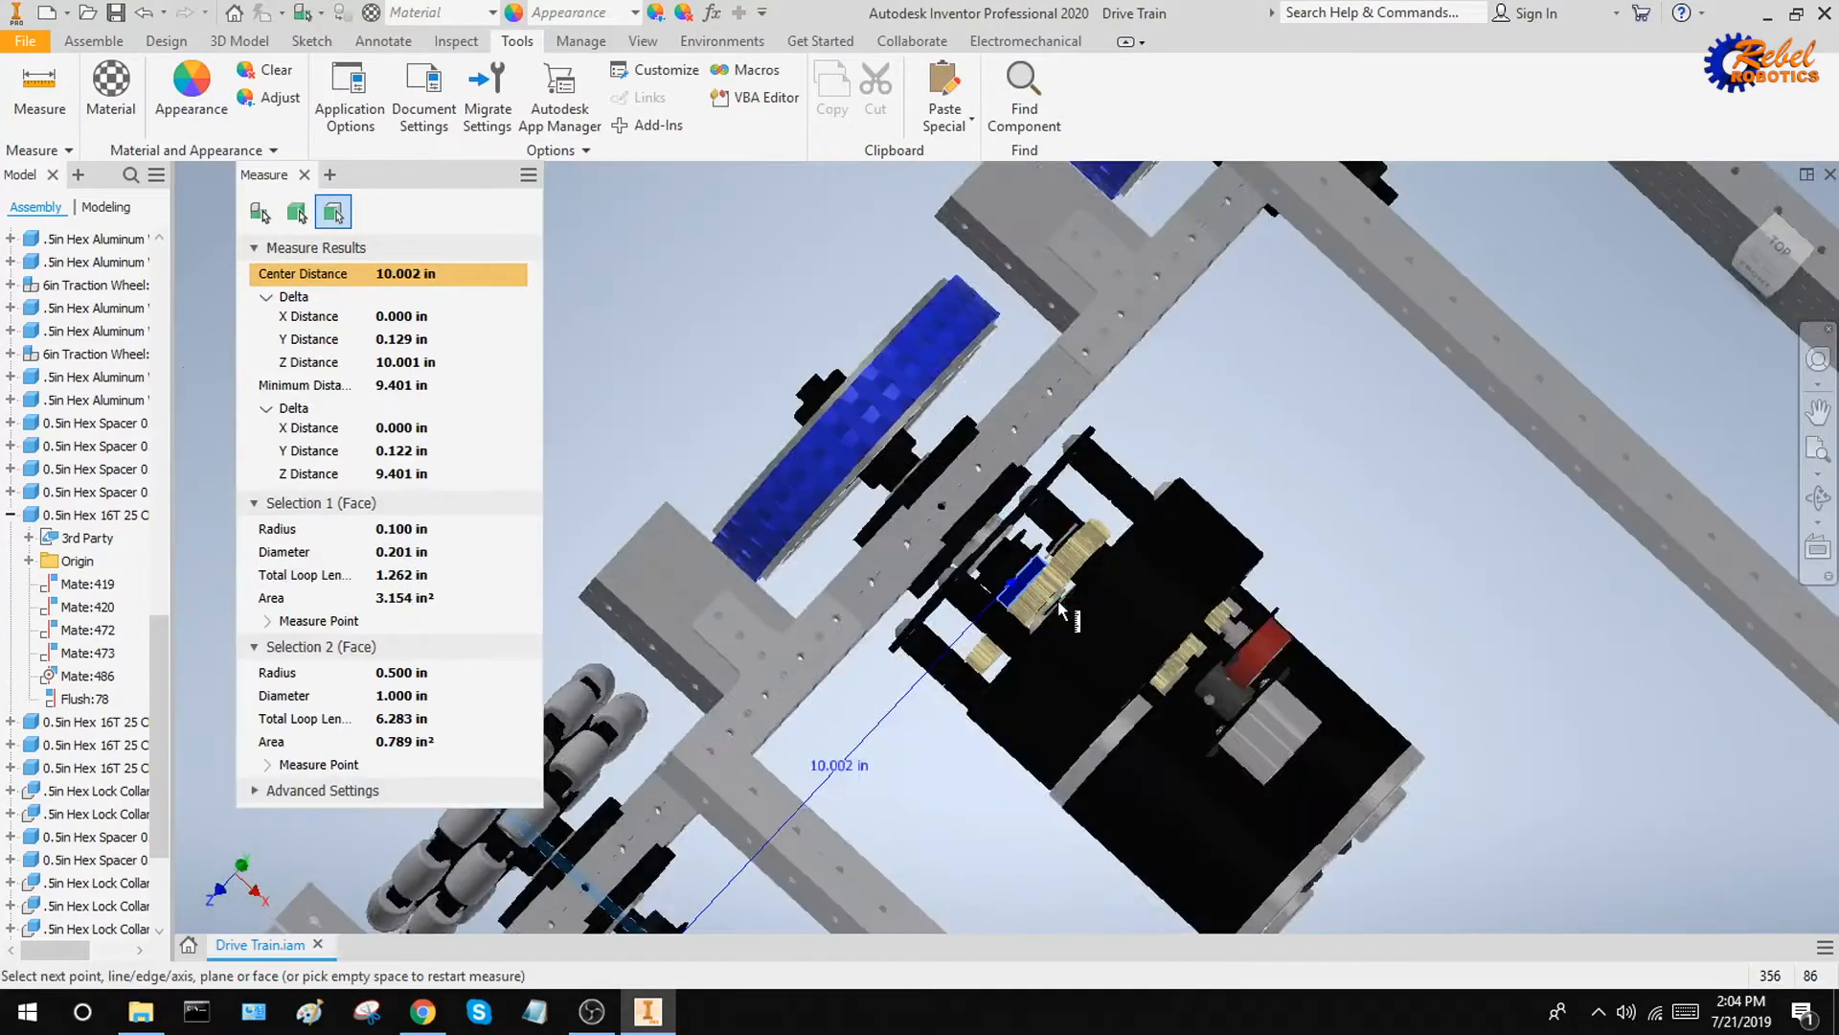
Examine the measured span between the omni wheel shaft and the gearbox from an angled view and end the measurement
shift+middle_drag(1057, 600, 996, 676)
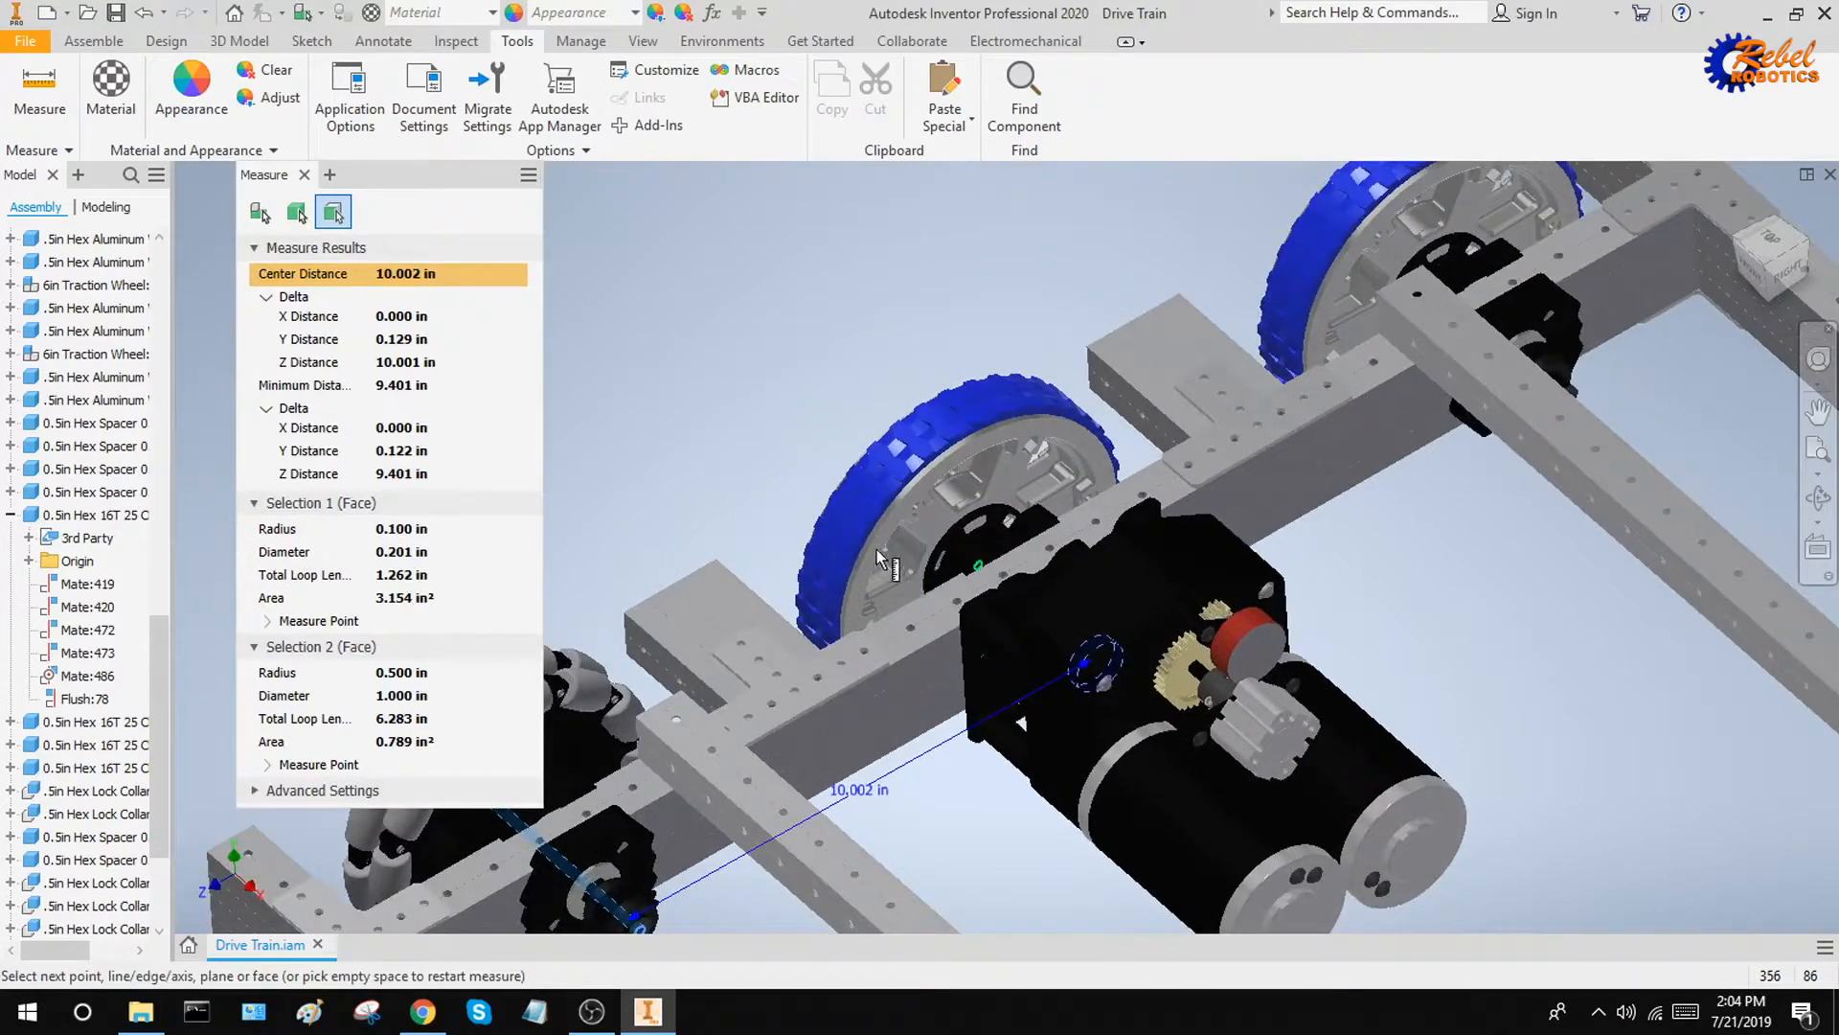
middle_drag(812, 502, 627, 326)
middle_drag(807, 599, 1022, 751)
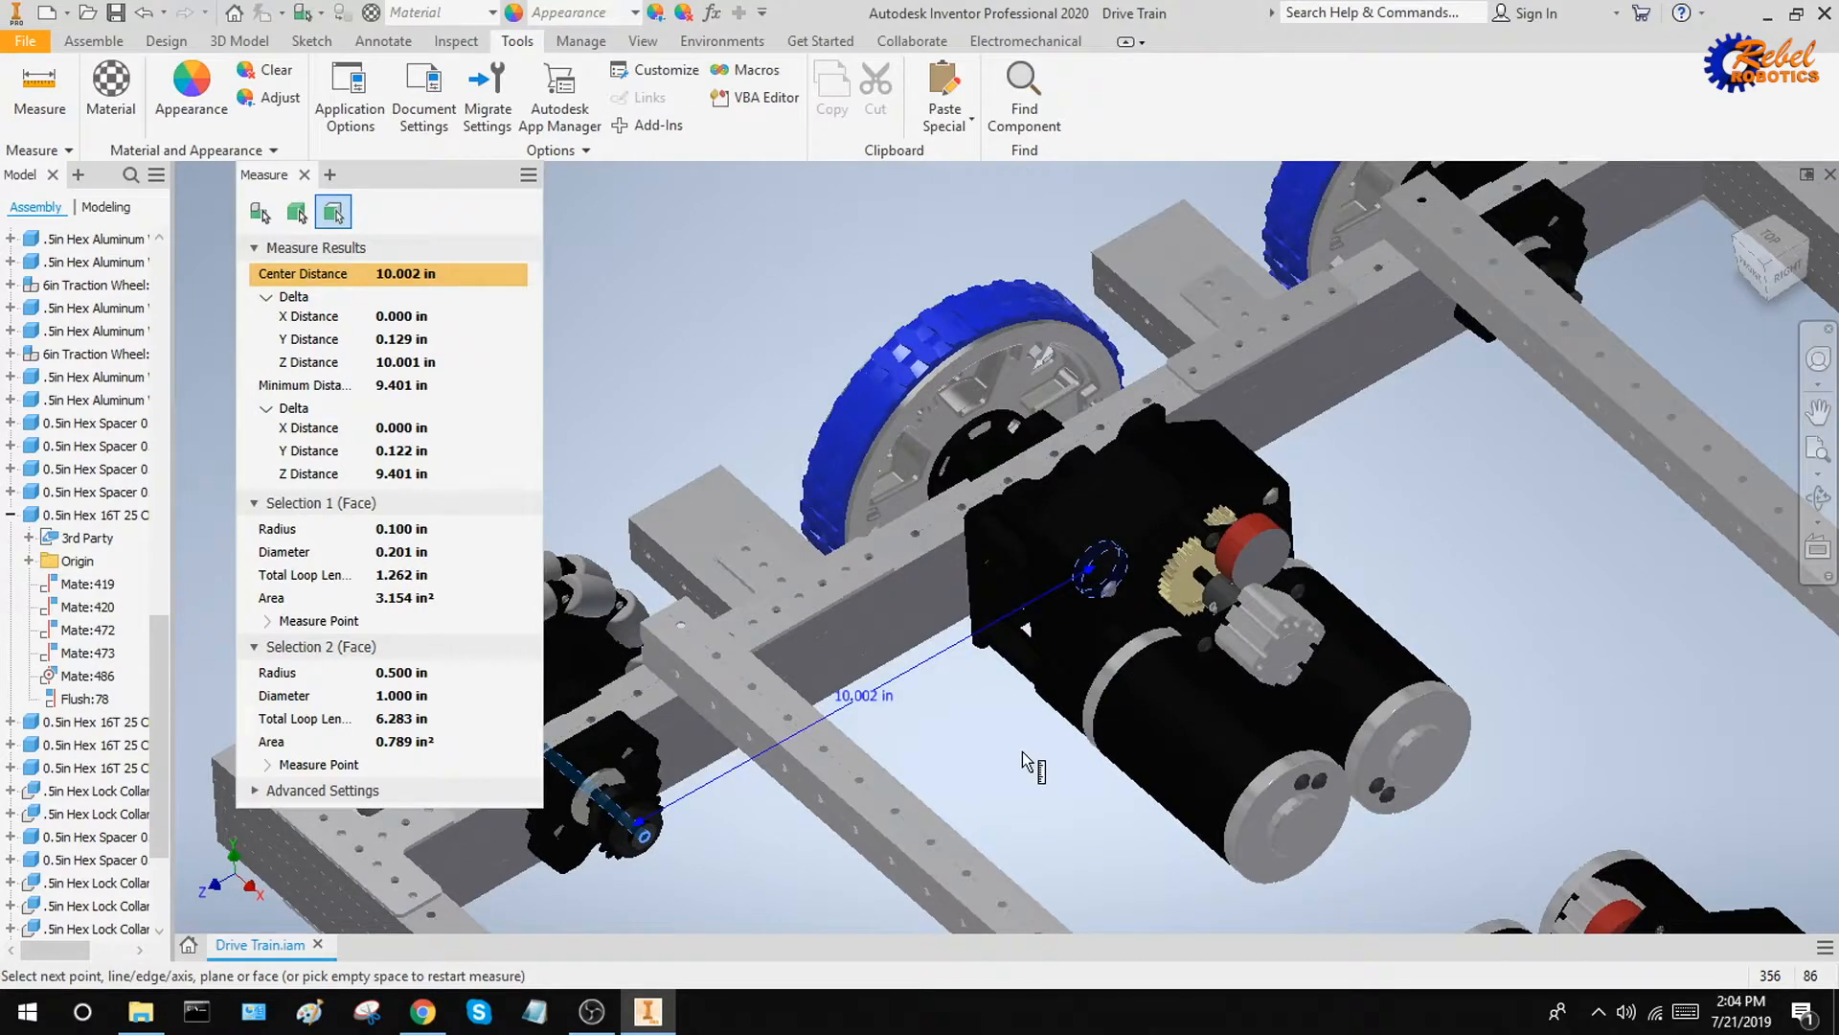
key(Escape)
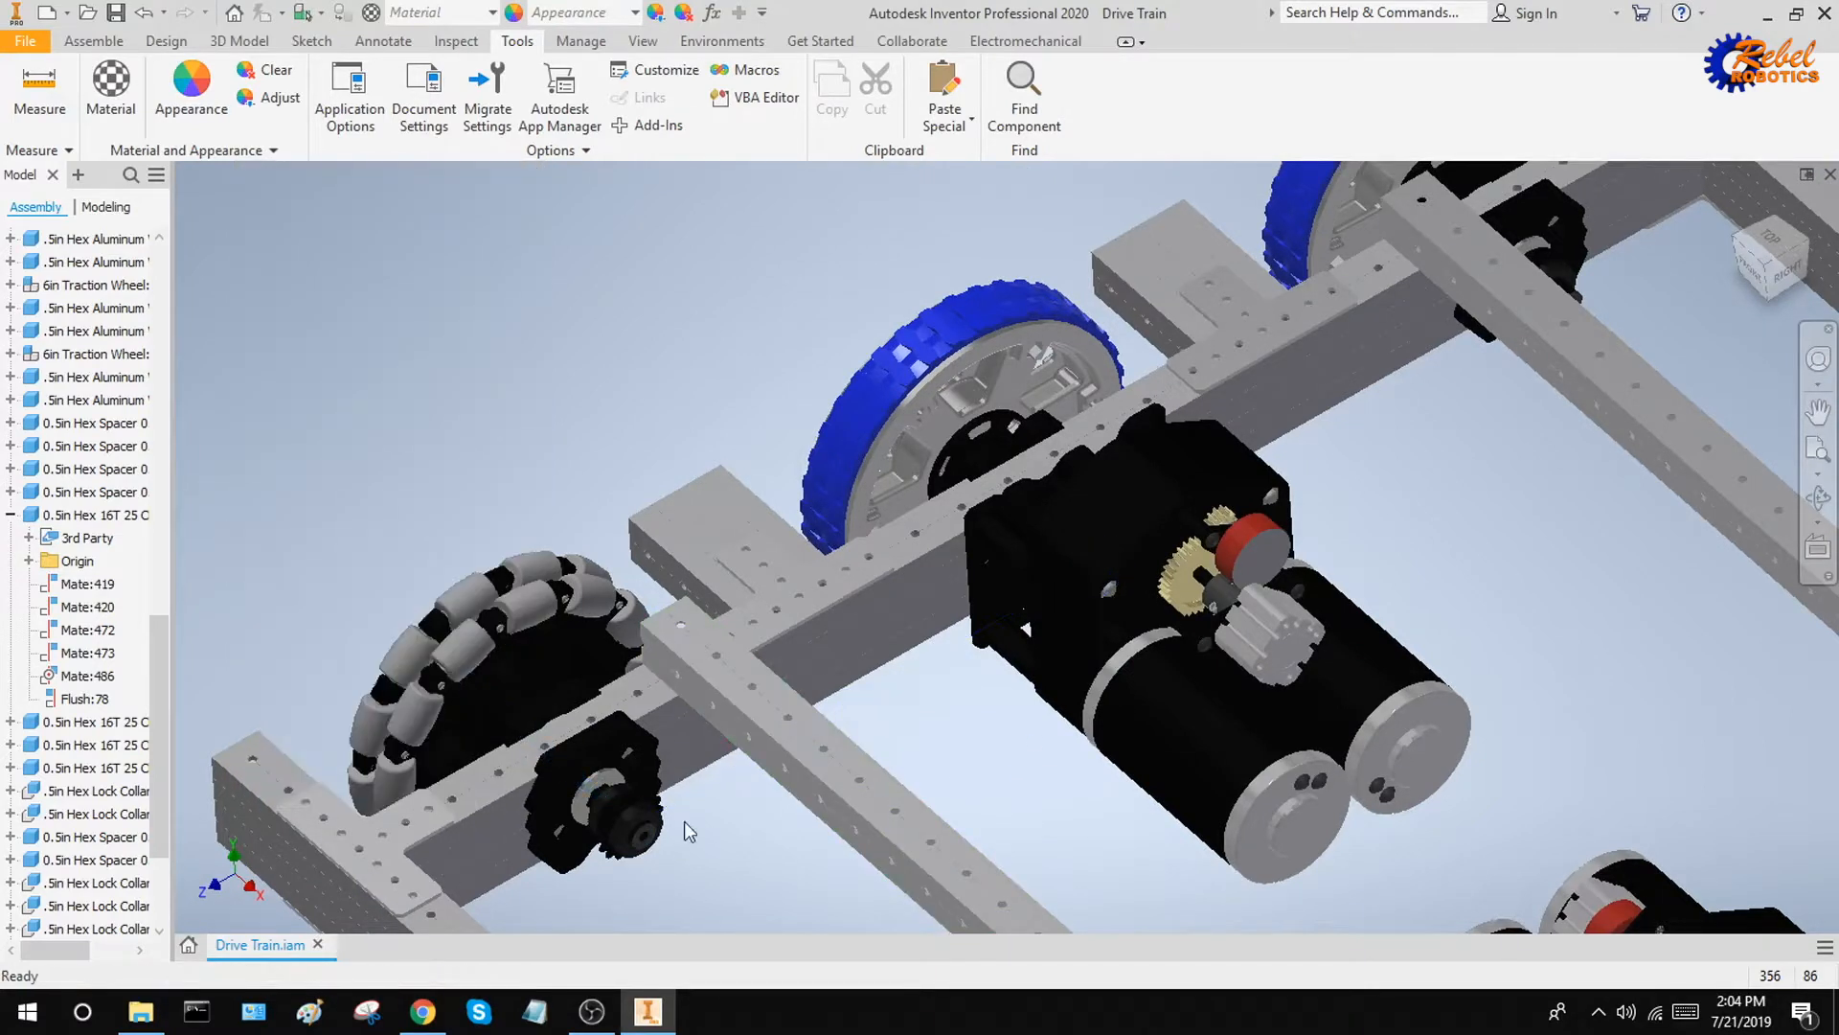
Open the 0.5in Hex 16T 25 chain sprocket beside the omni wheel as its own part
right_click(638, 808)
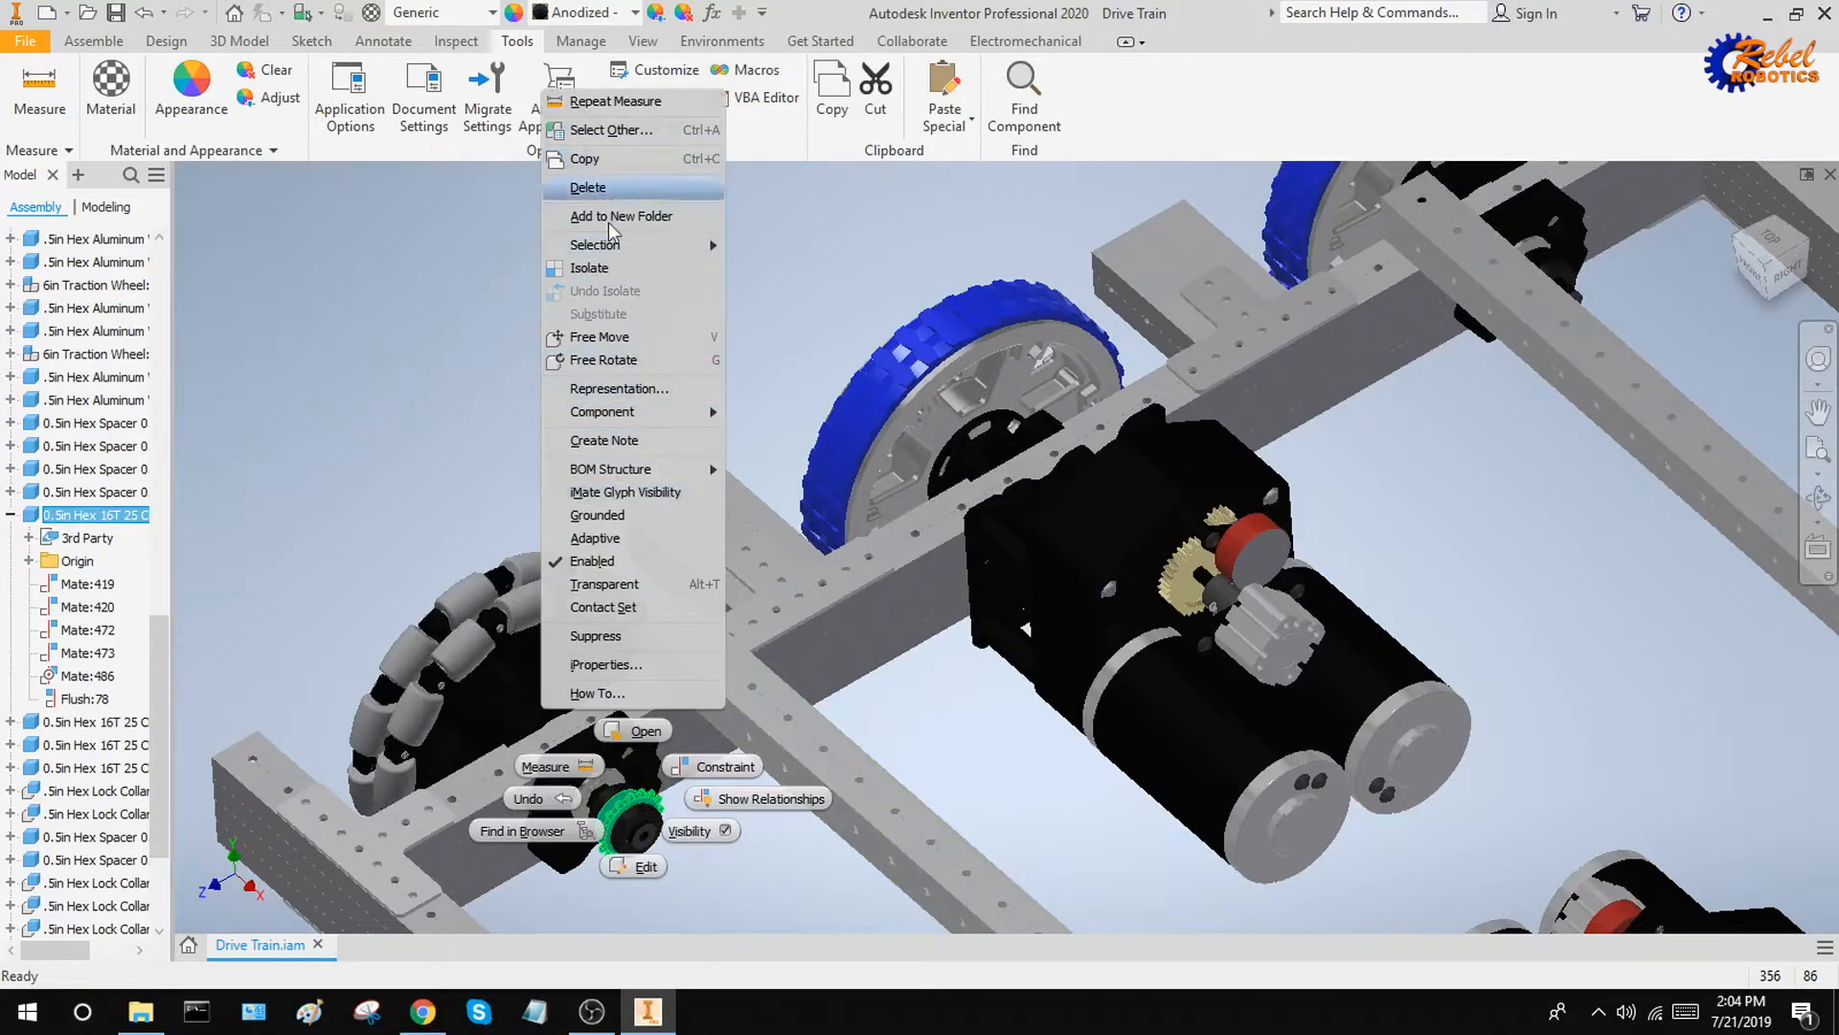
click(635, 732)
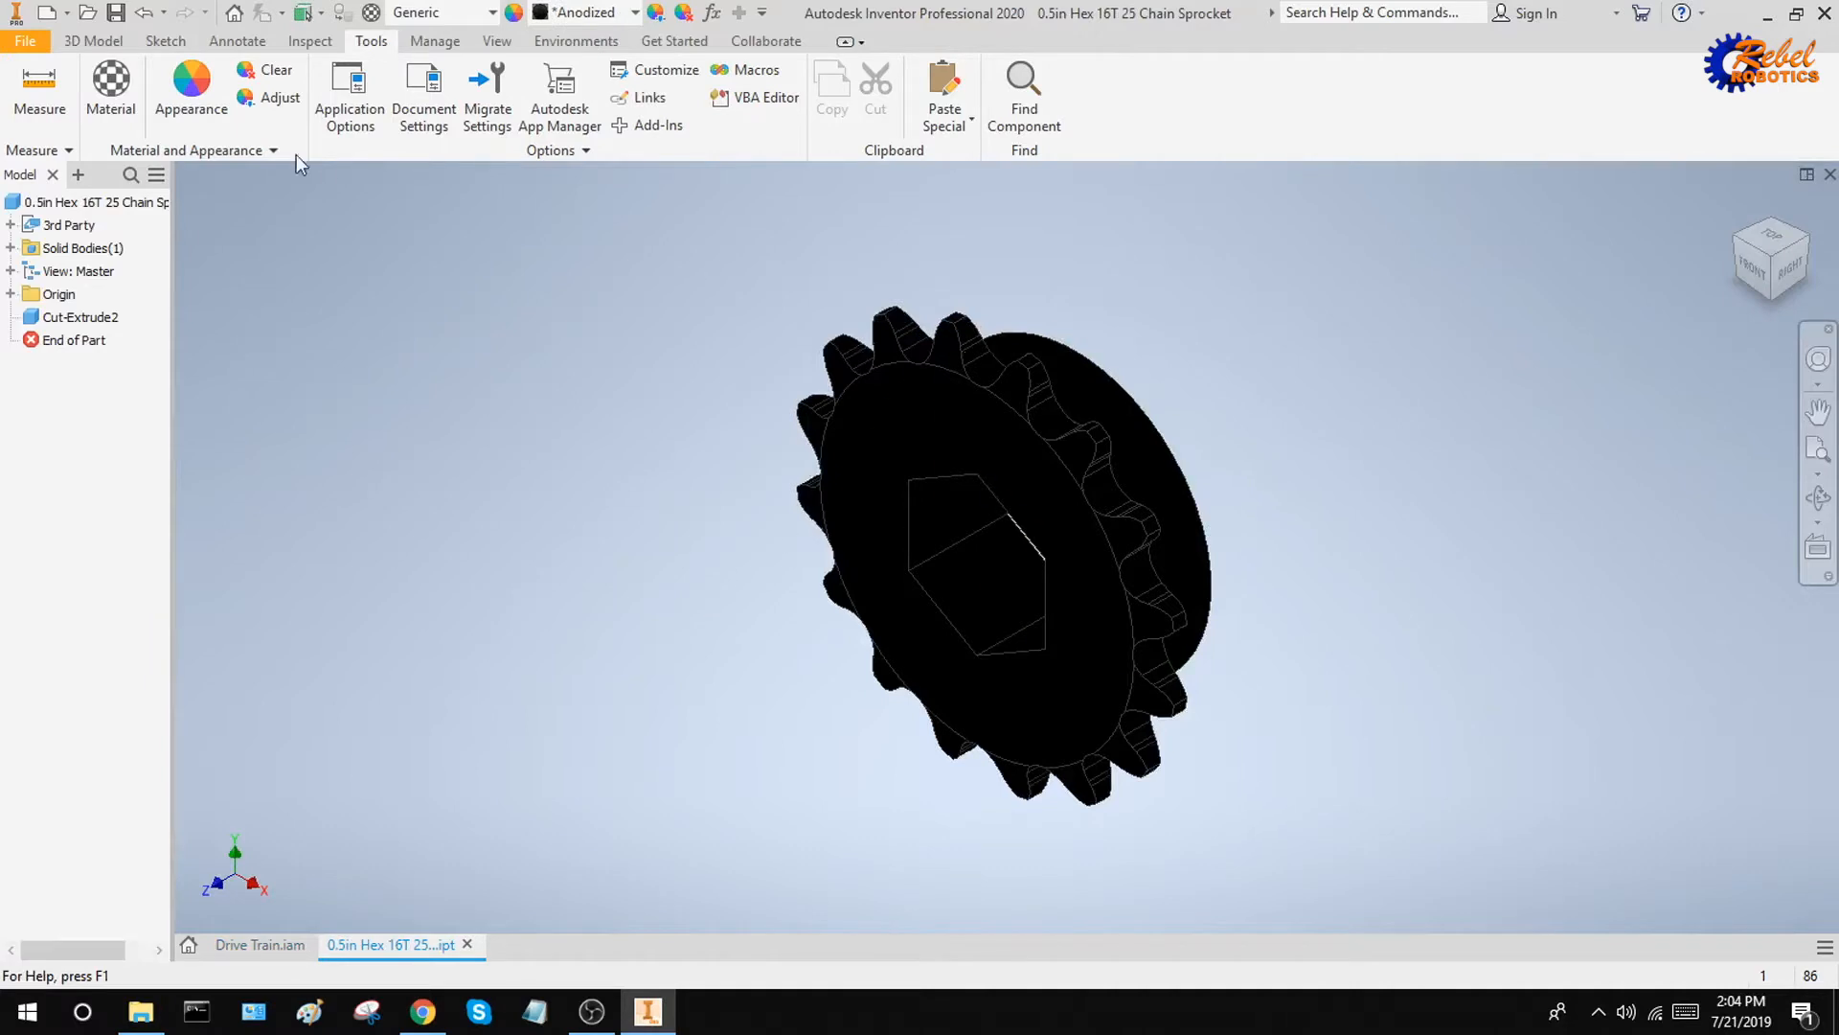
shift+middle_drag(1130, 446, 1176, 420)
click(1738, 210)
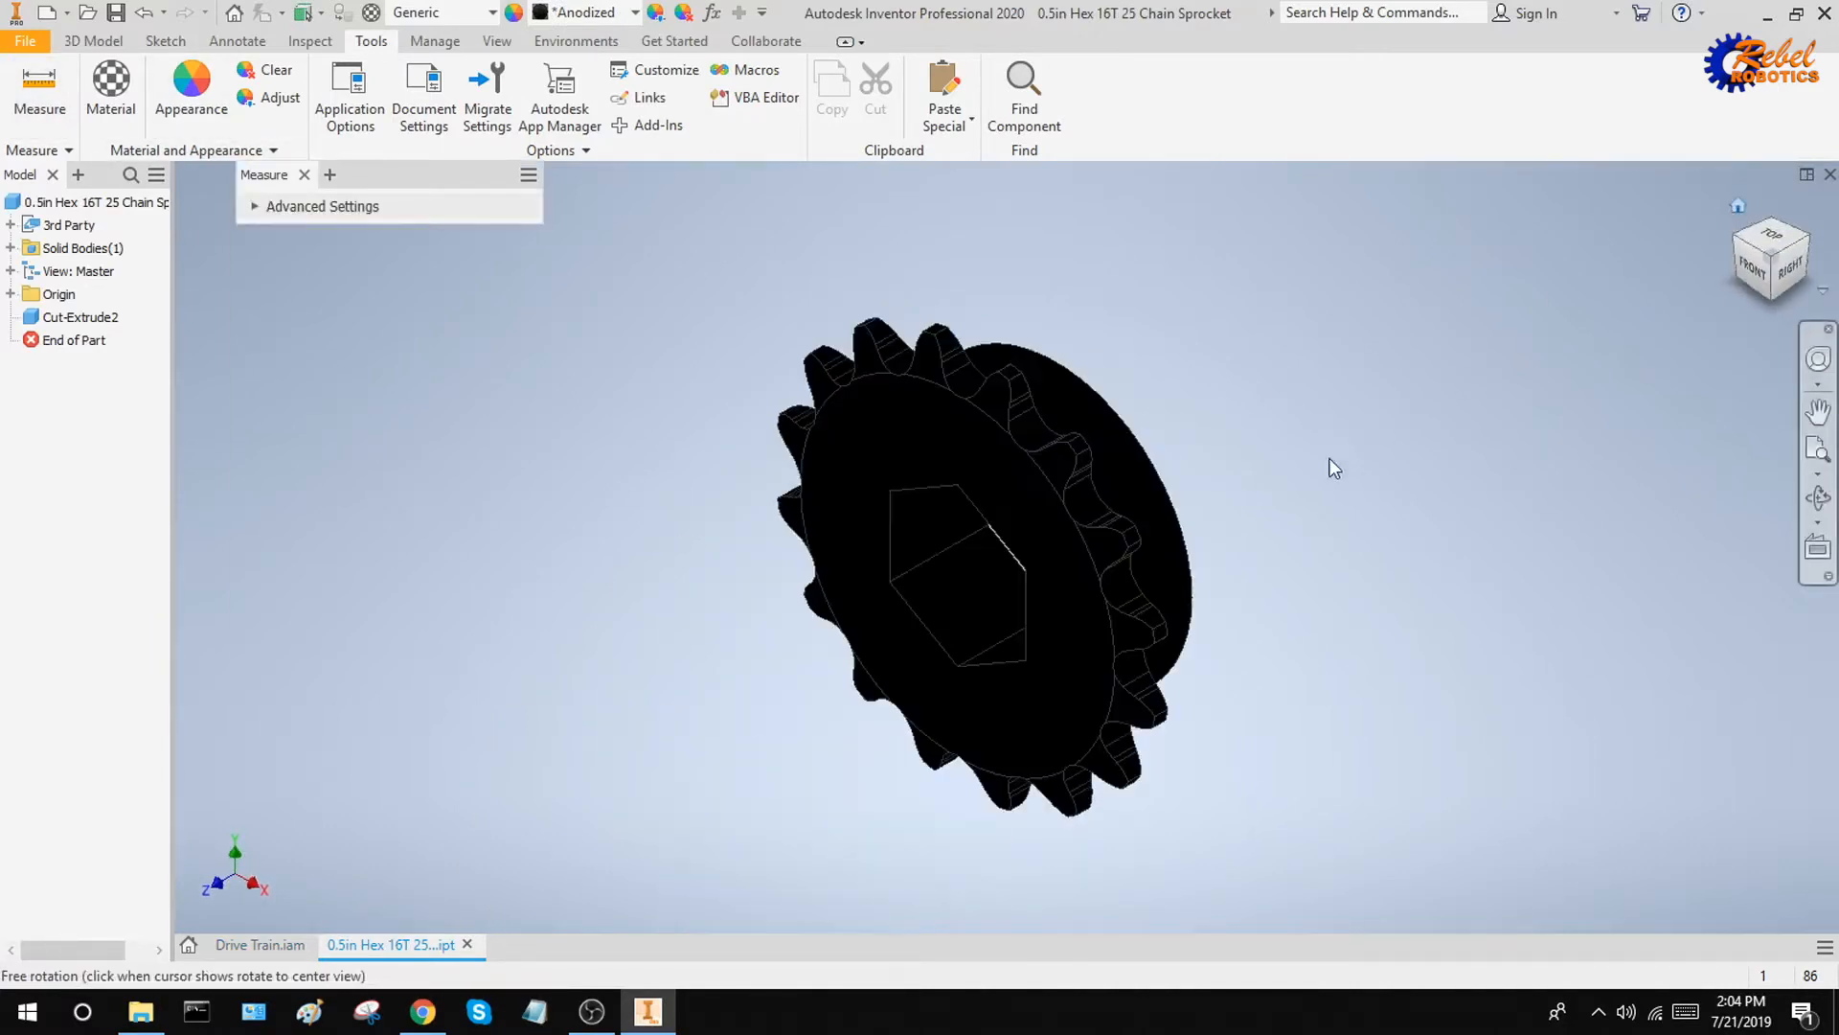
Measure the radius of the arc edge at the base of a sprocket tooth and clear the selection
scroll(971, 433, down, 3)
scroll(972, 433, down, 3)
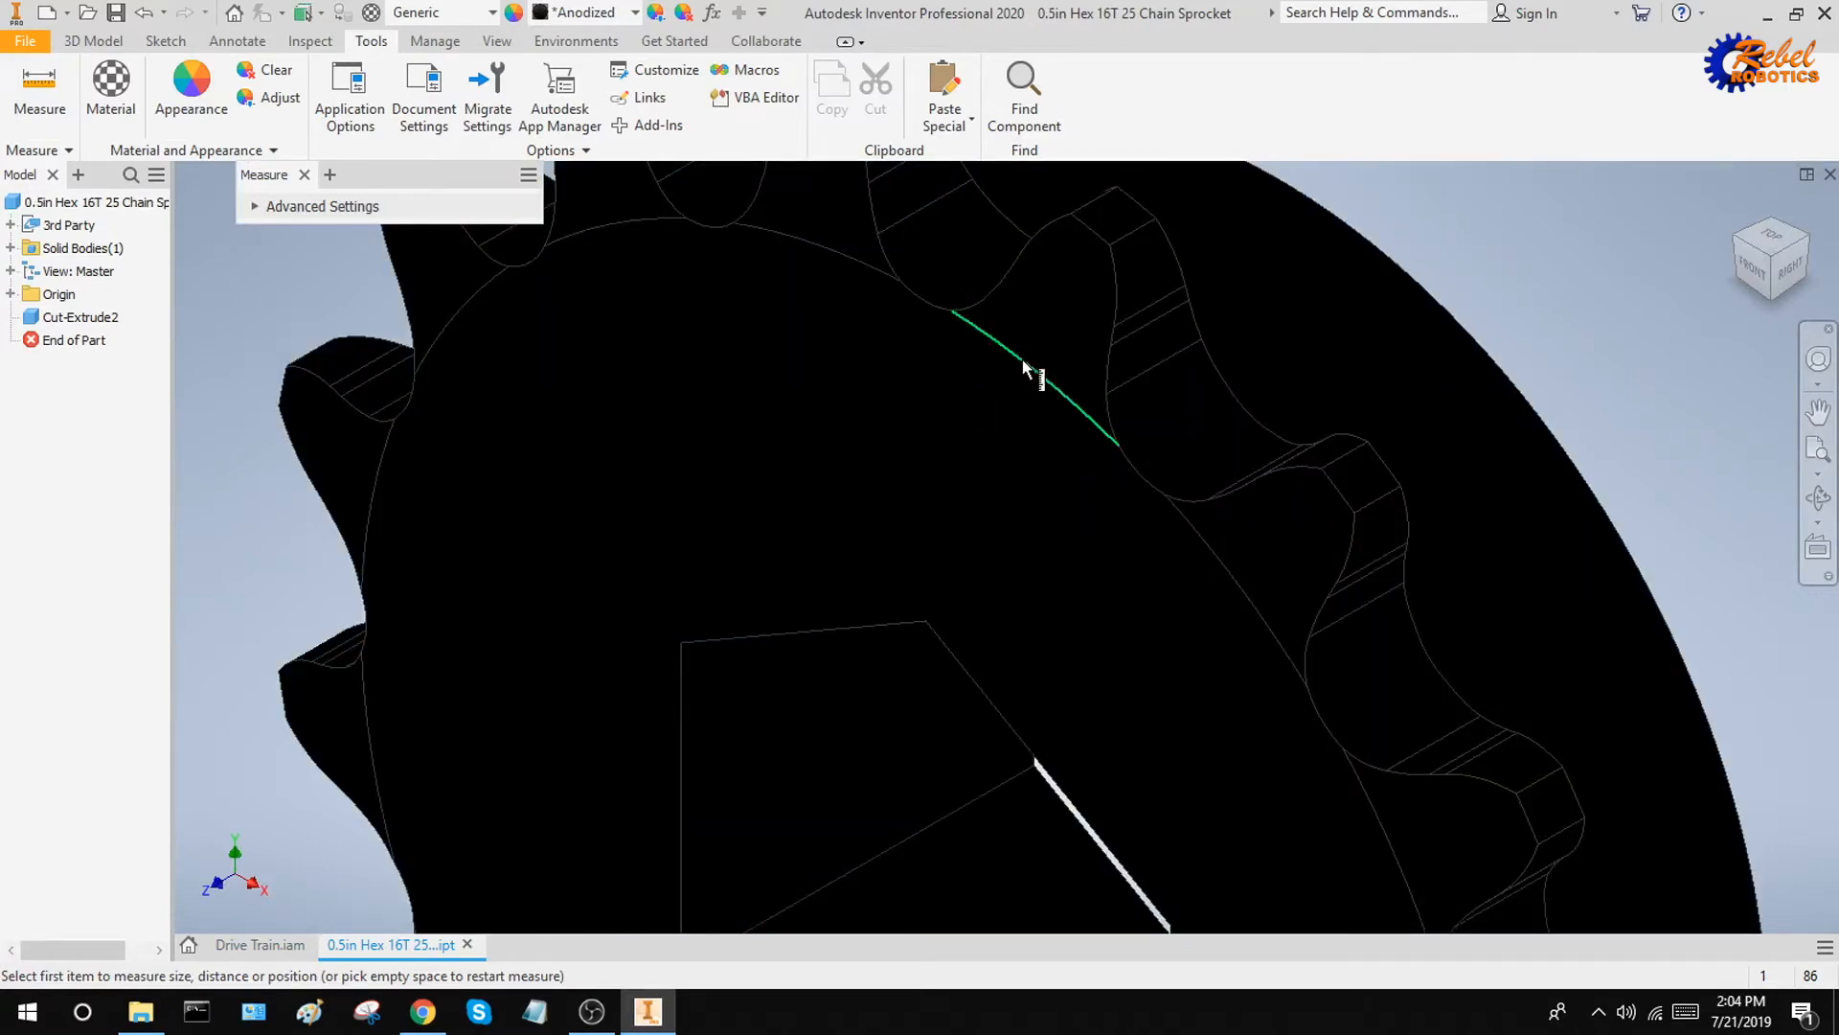
click(1022, 360)
middle_drag(1201, 412, 1203, 414)
middle_drag(1279, 352, 1214, 634)
scroll(1213, 634, up, 2)
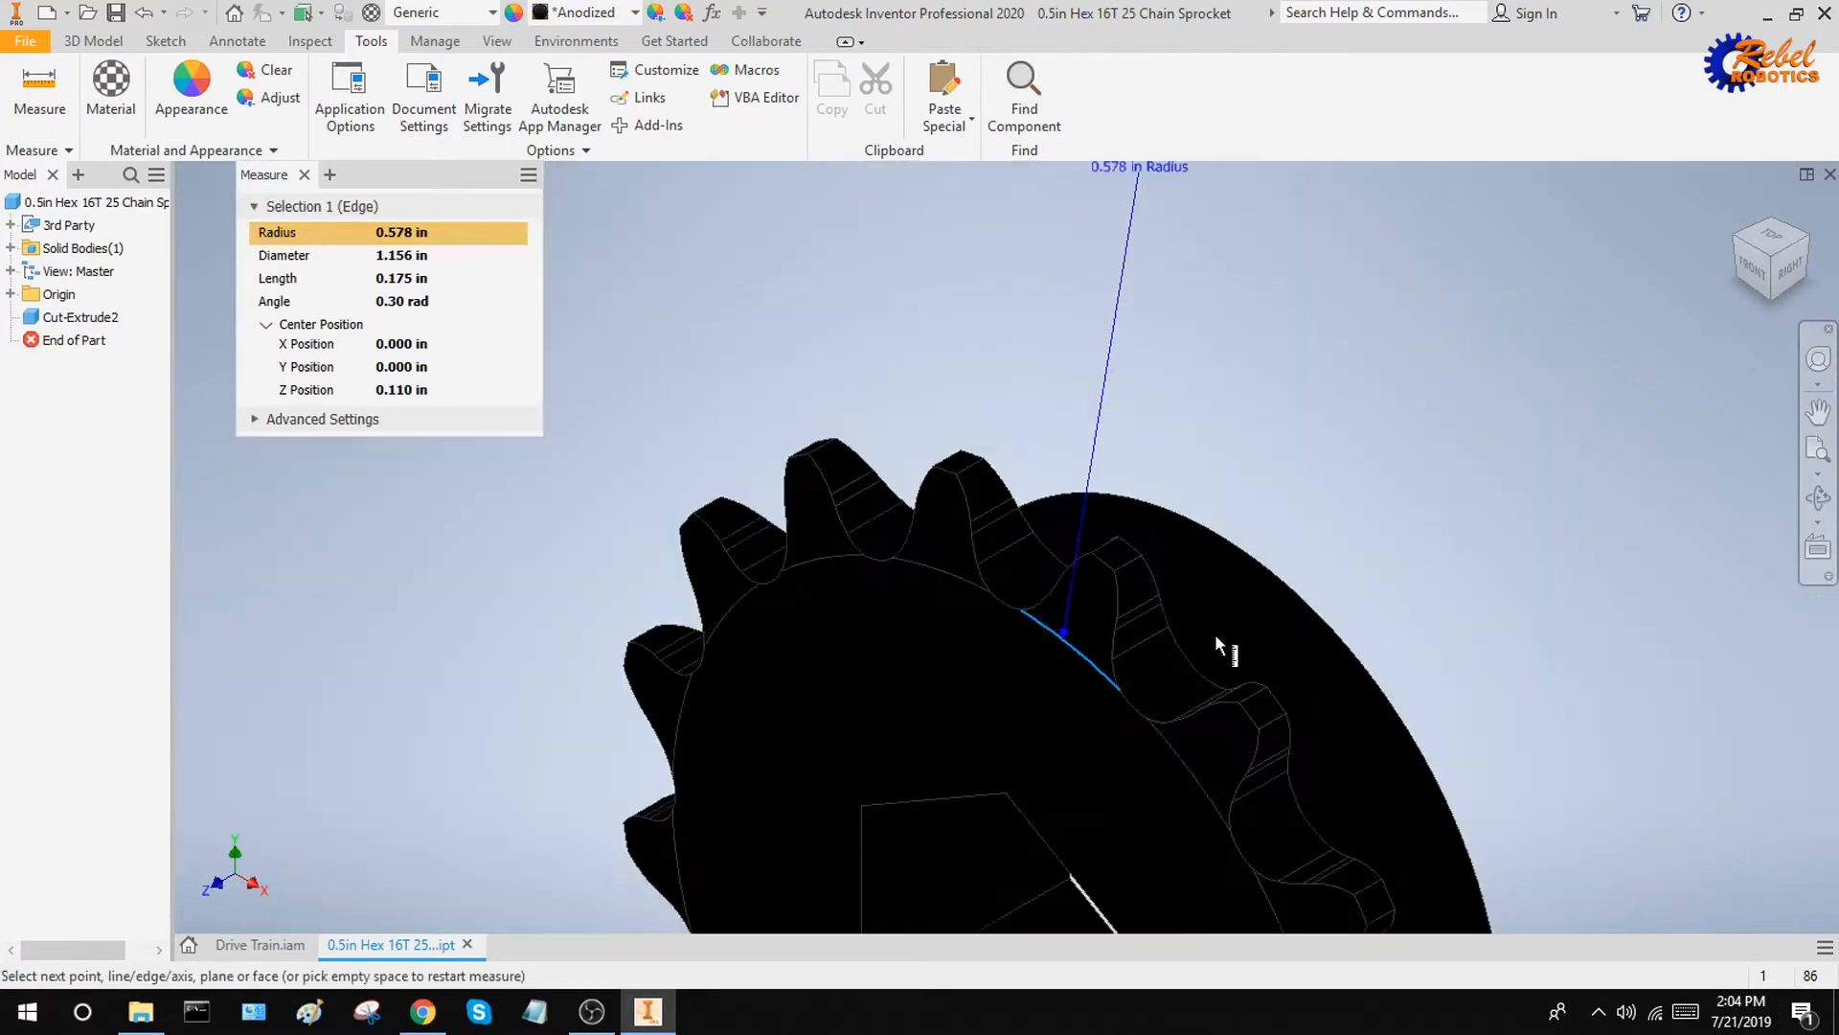
click(1103, 372)
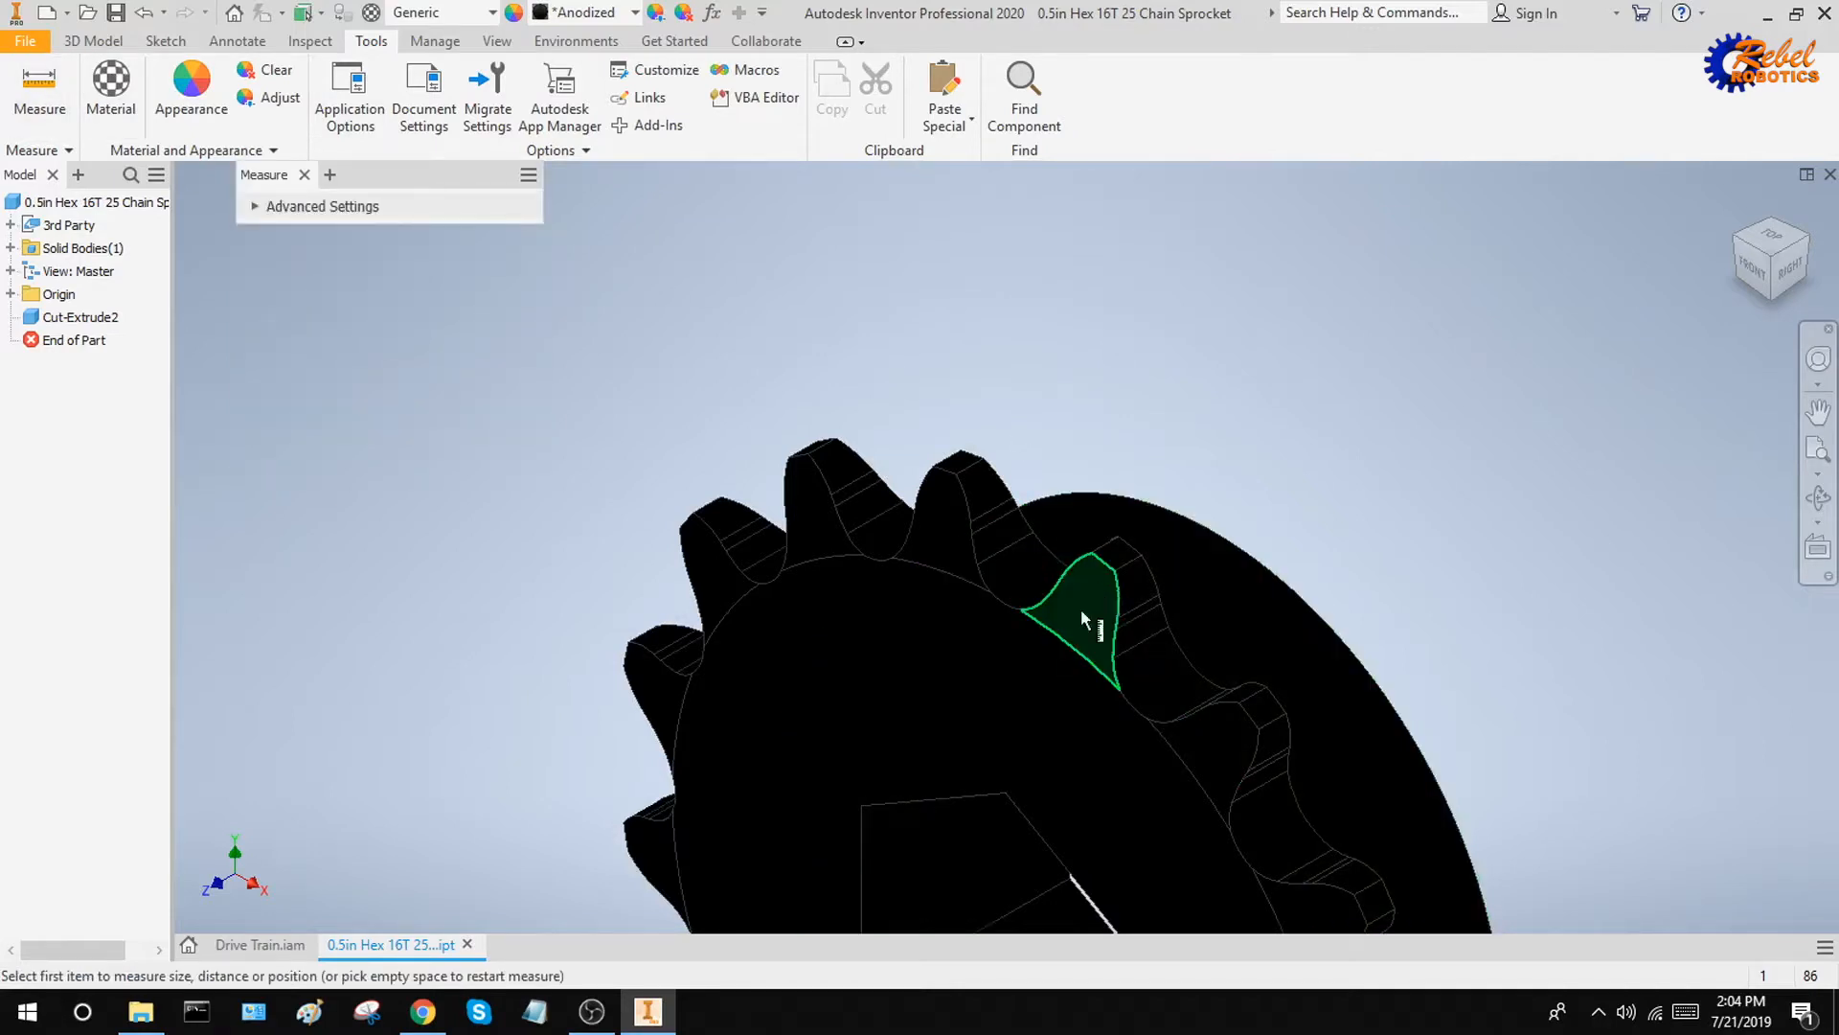
Measure from the arc edge at the tooth's base to the midpoint at the tooth tip, review it and end measuring
click(1060, 636)
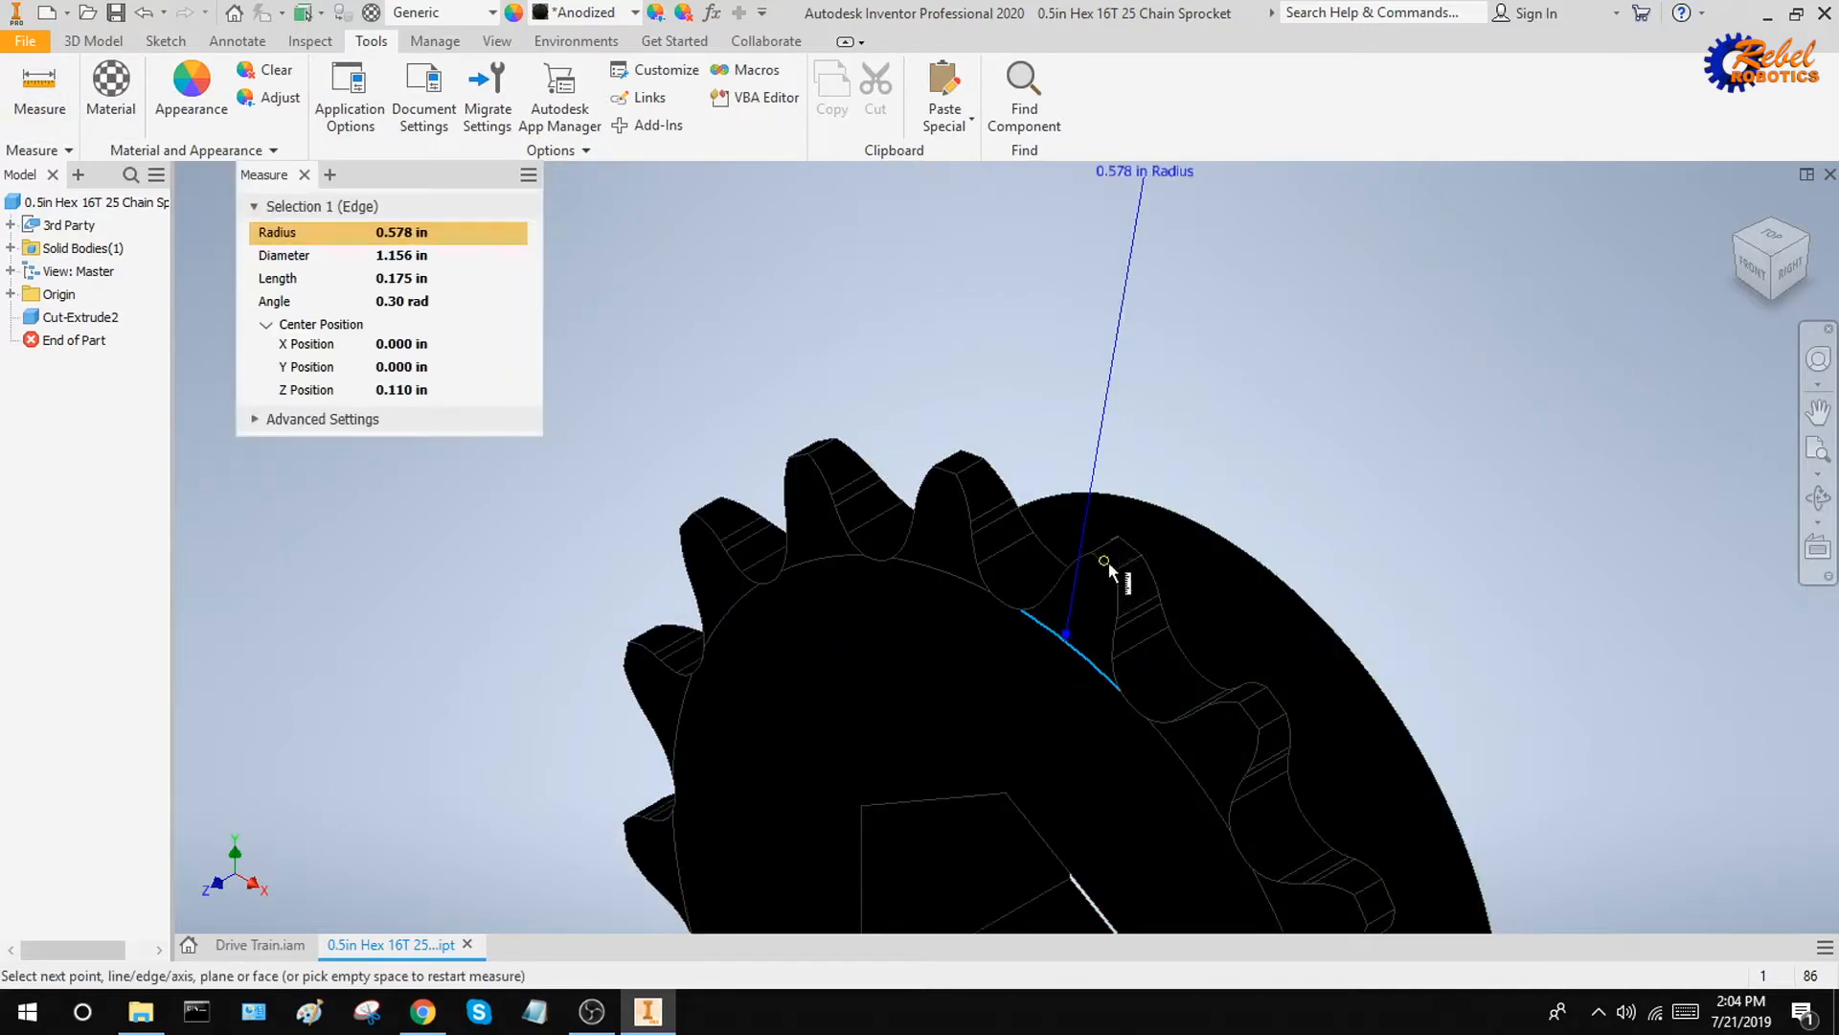
click(1108, 561)
scroll(1227, 589, up, 5)
key(F4)
shift+middle_drag(1252, 580, 1285, 562)
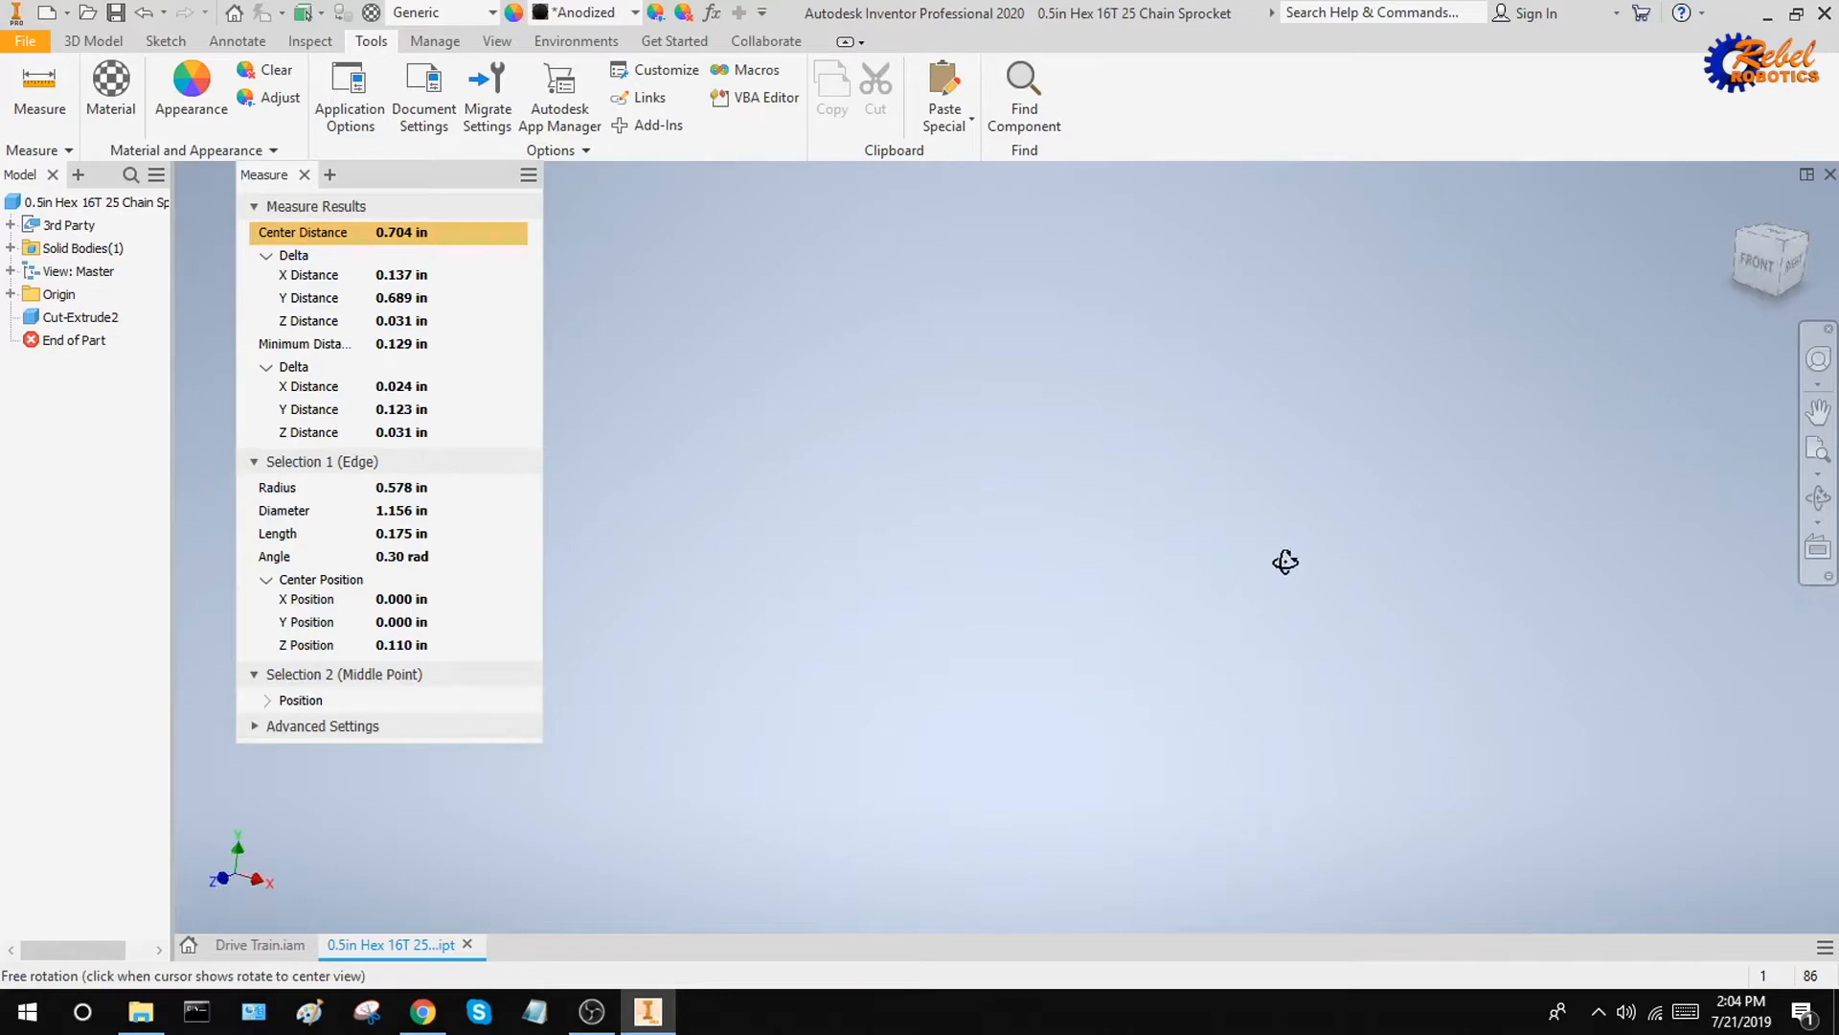
click(1739, 206)
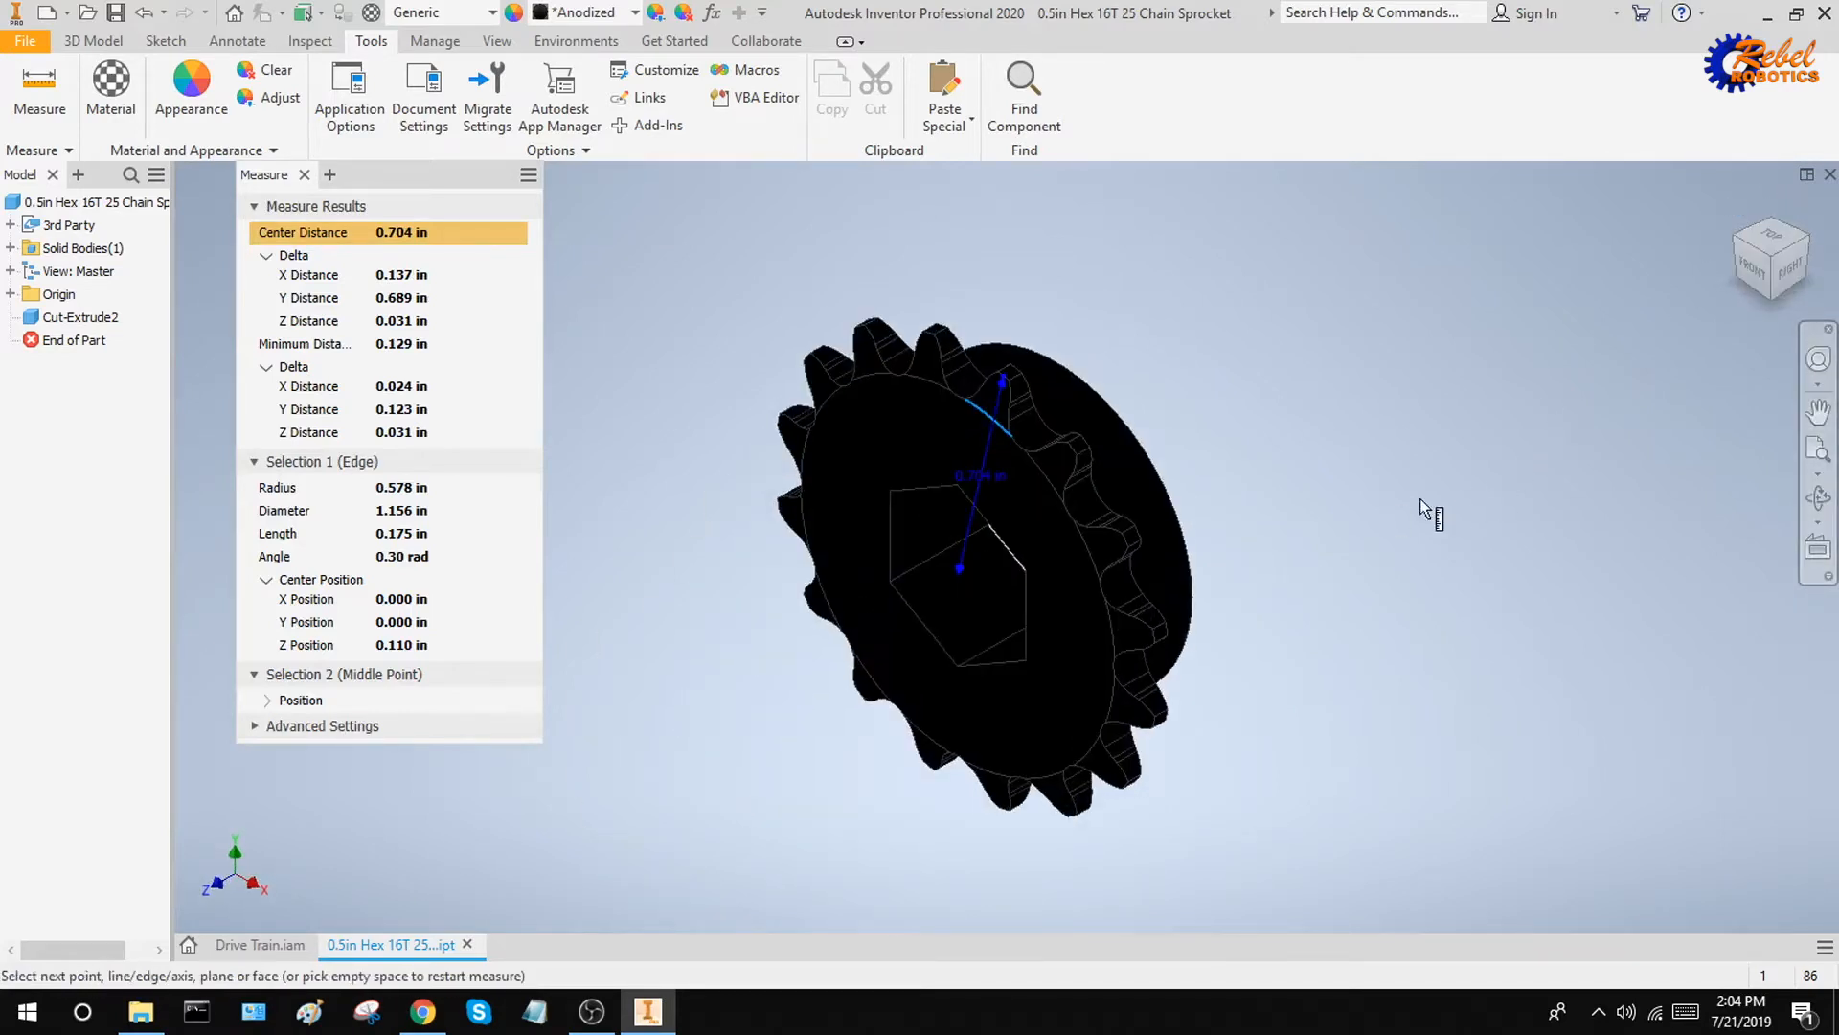
shift+middle_drag(1030, 434, 1162, 388)
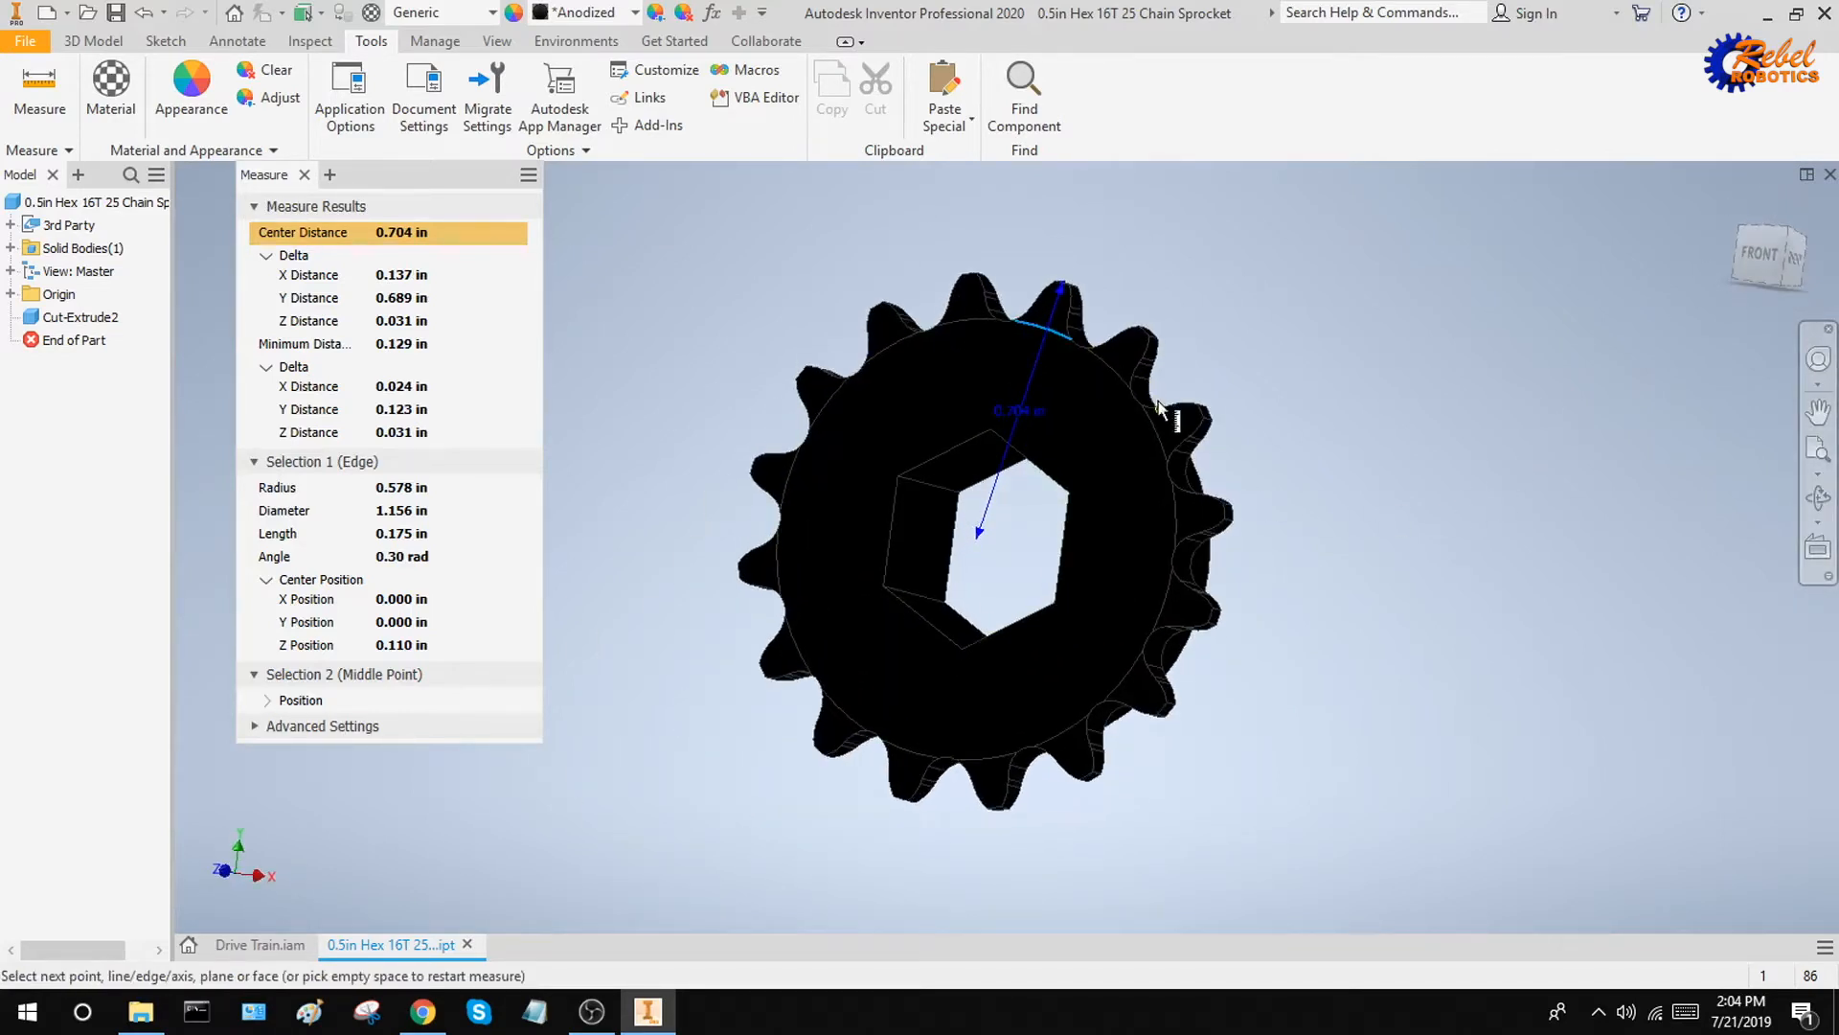
key(Escape)
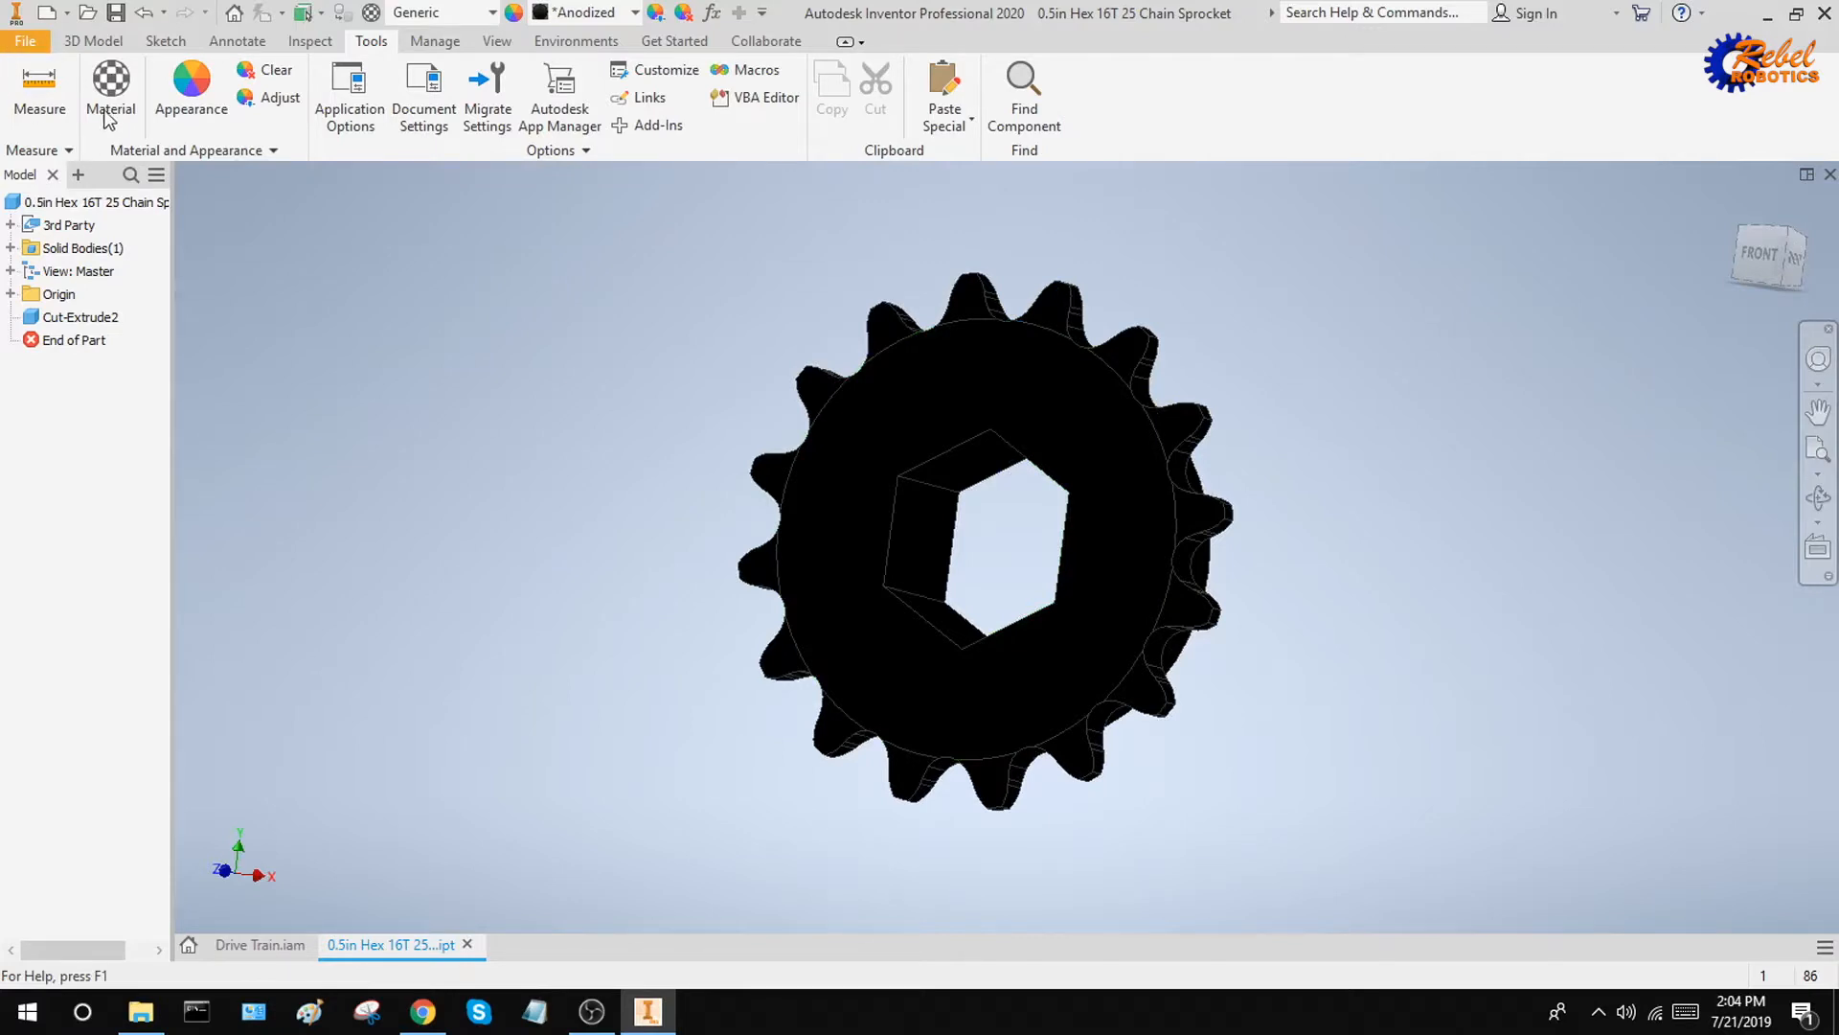
Create a new part and start a 2D sketch on its YZ plane
mouse_move(146, 125)
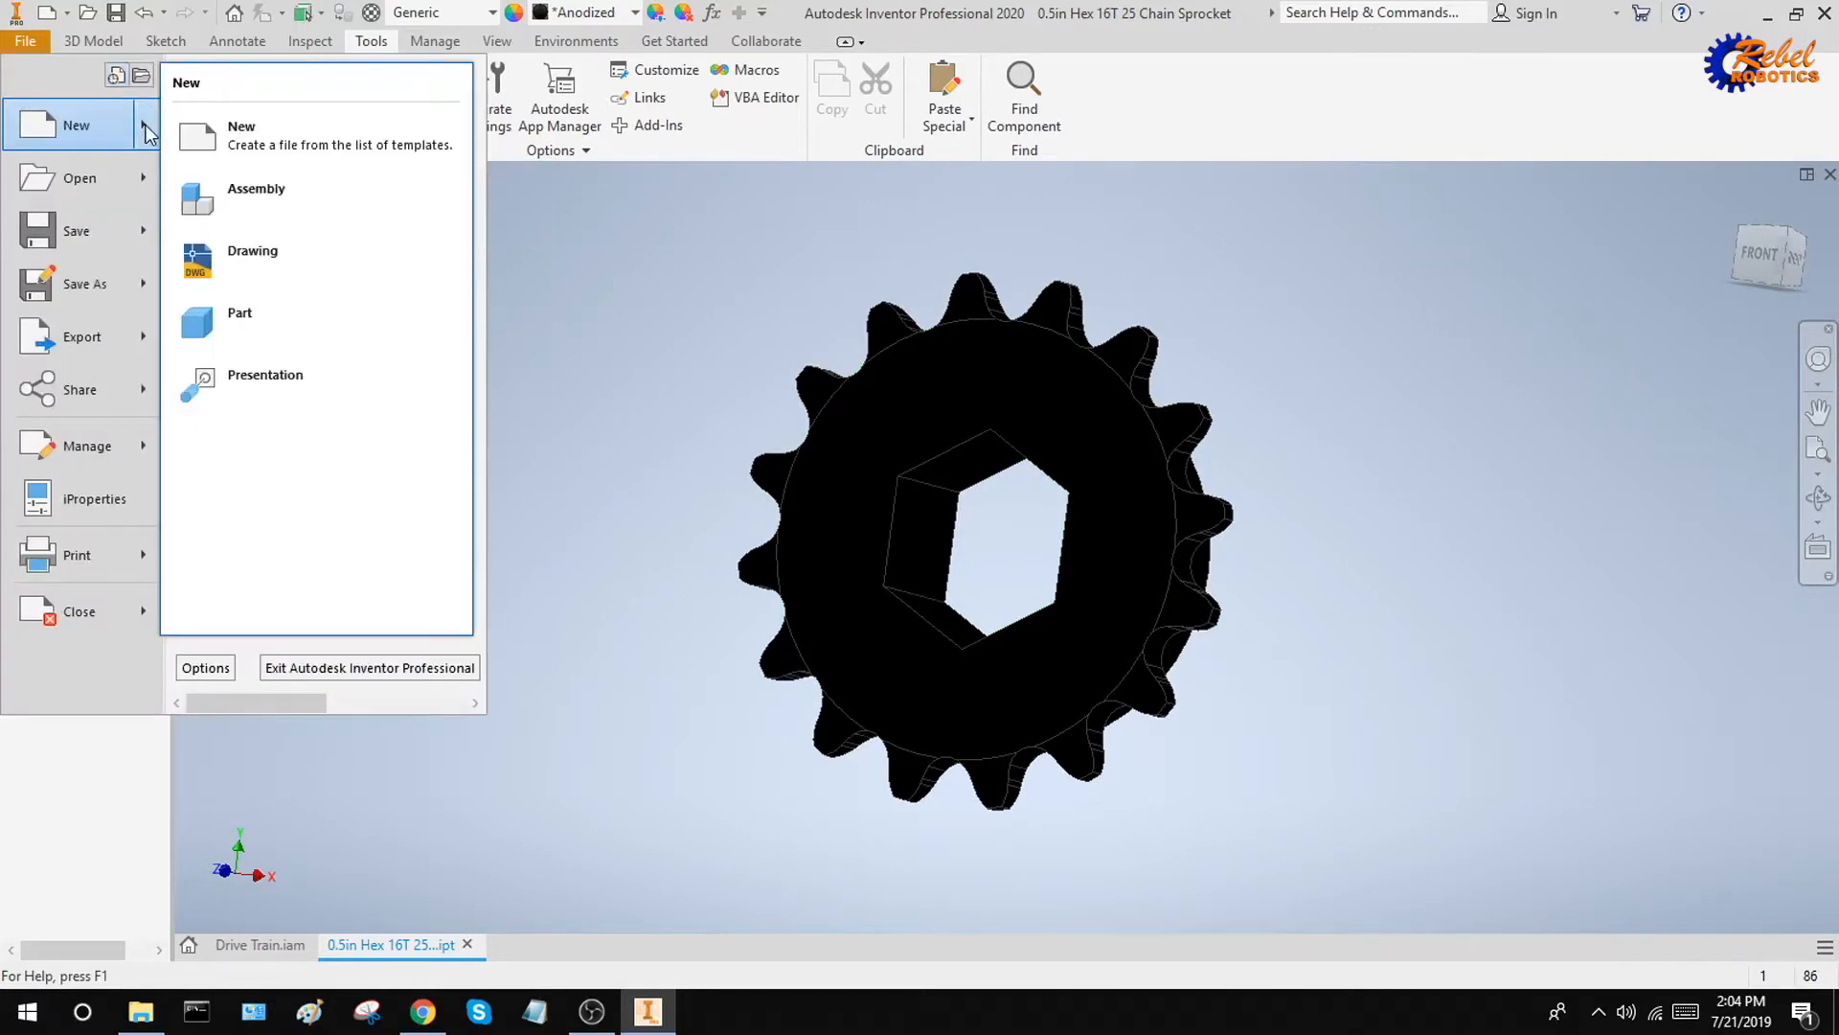
click(305, 324)
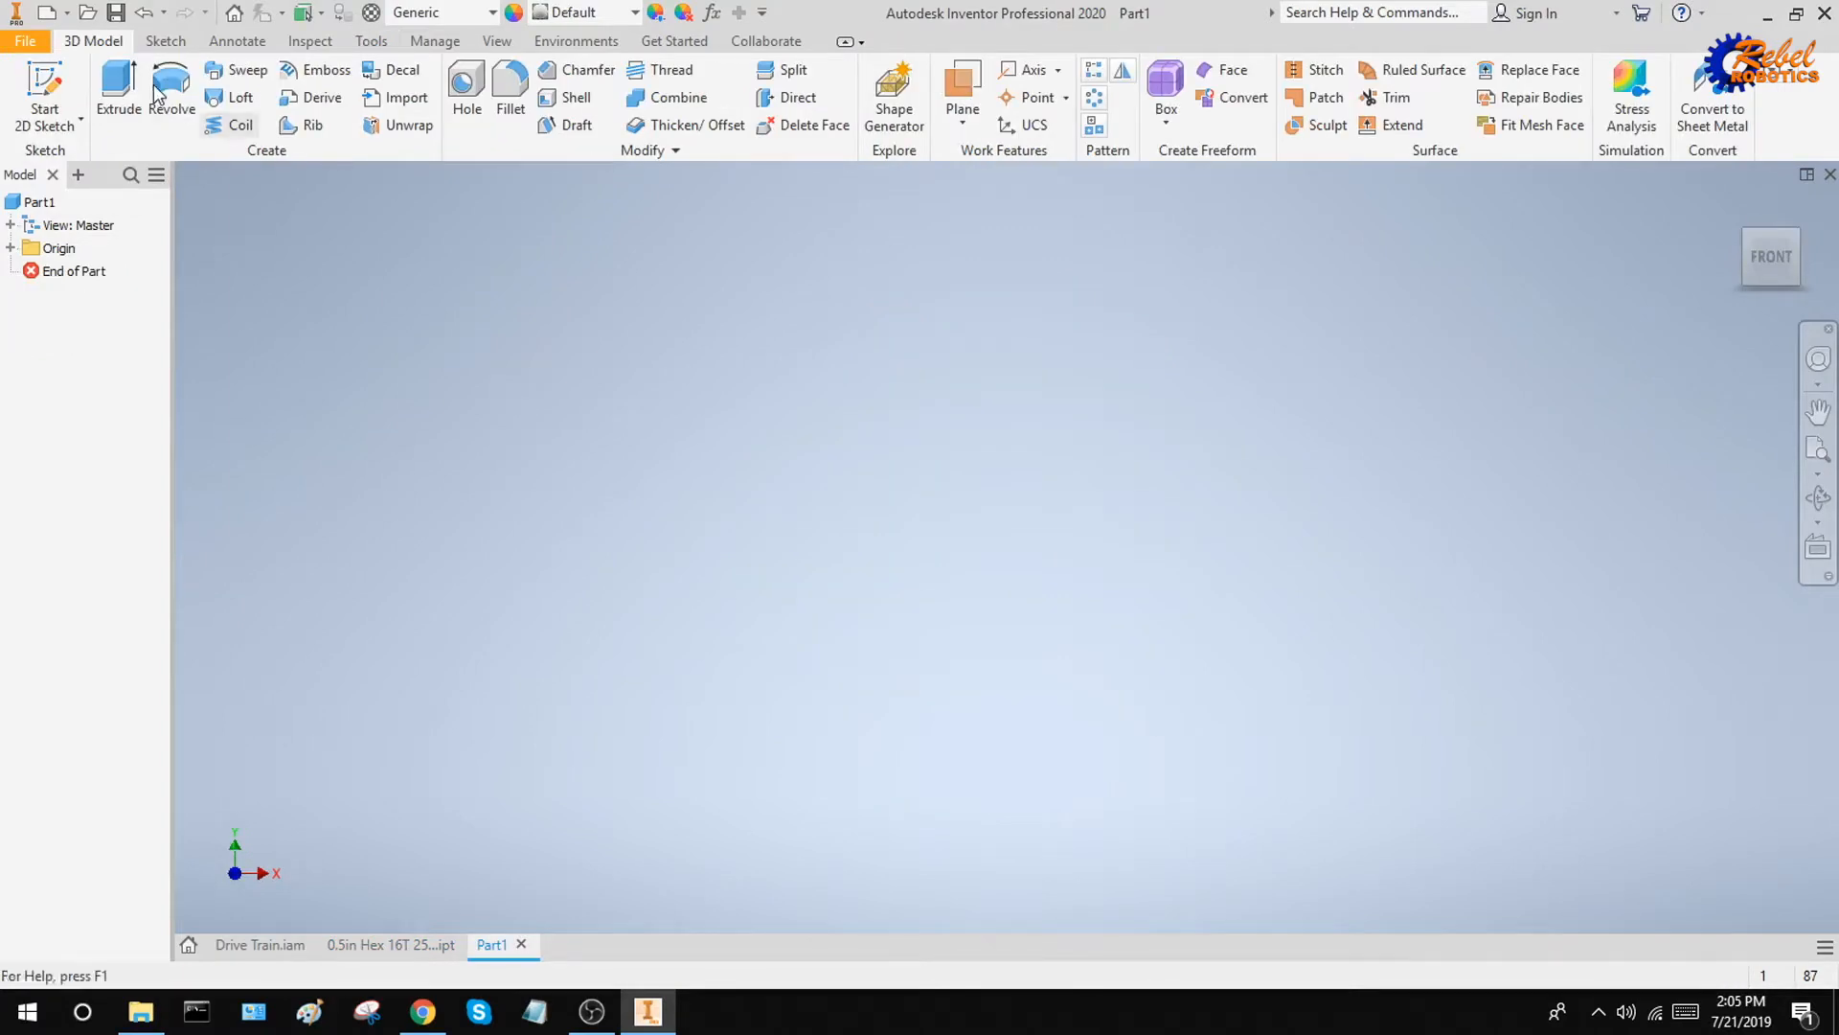
click(73, 84)
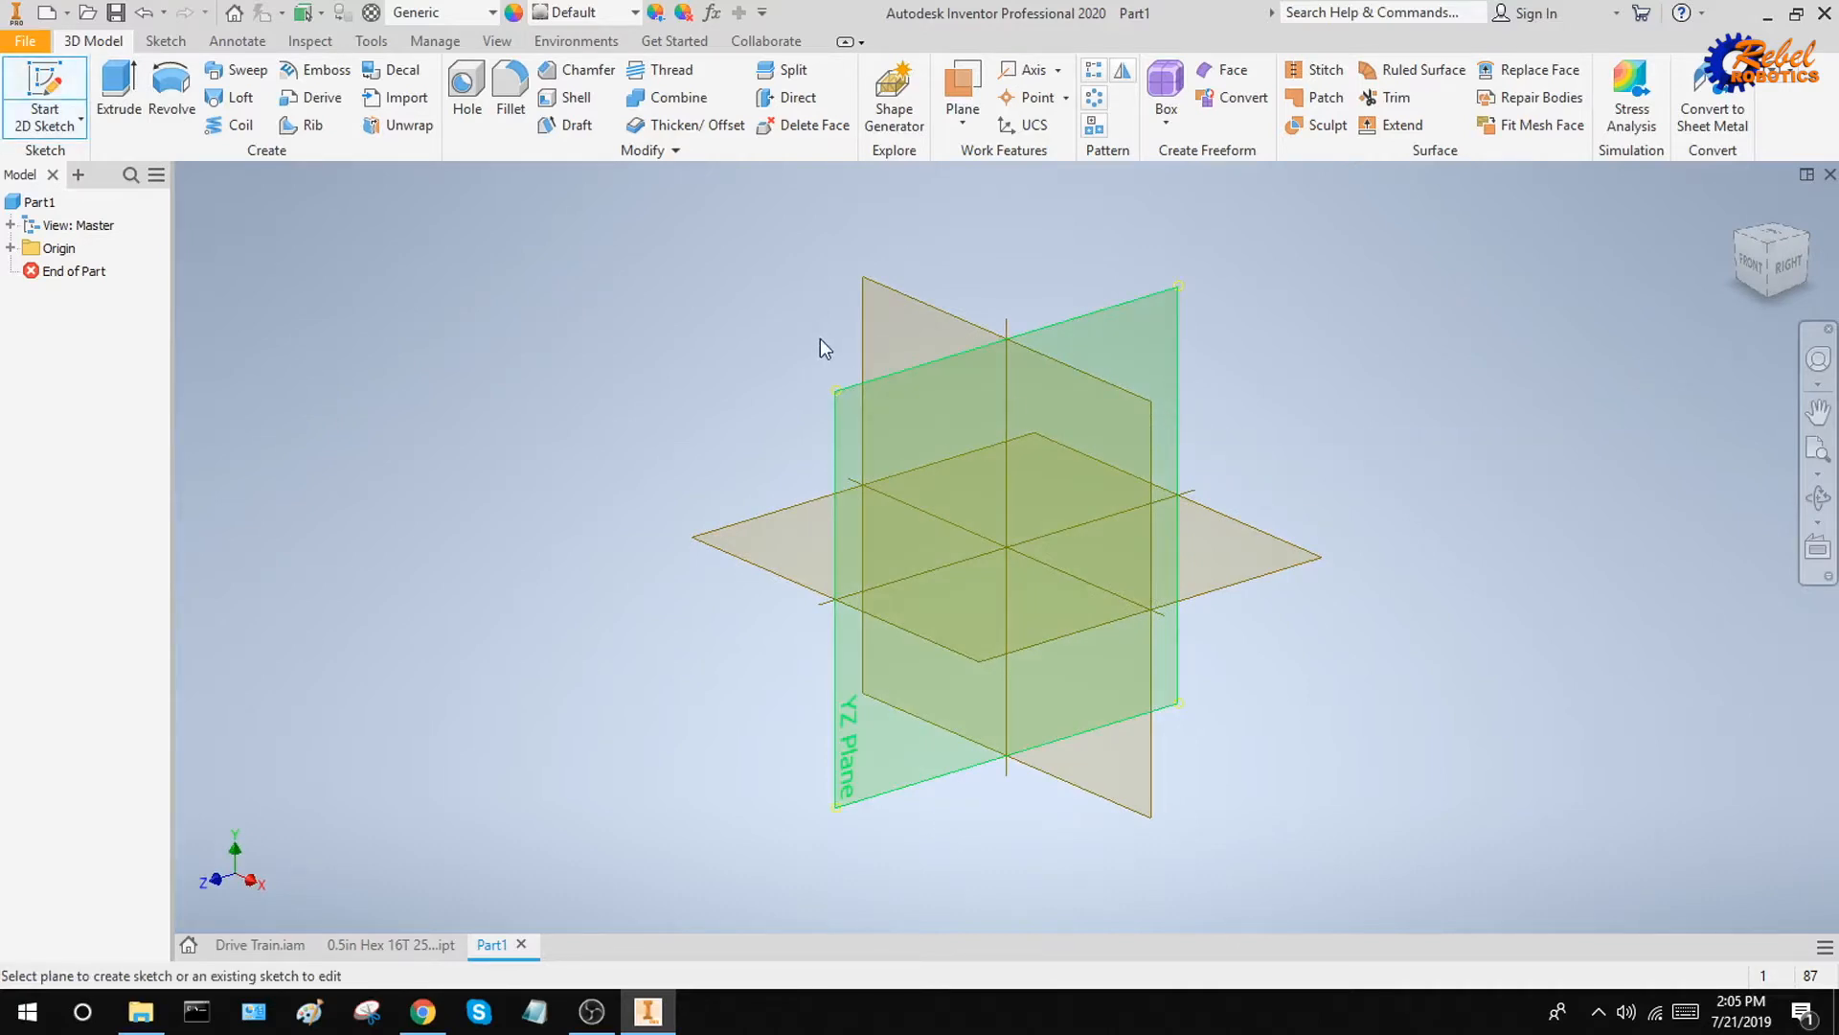
click(1182, 322)
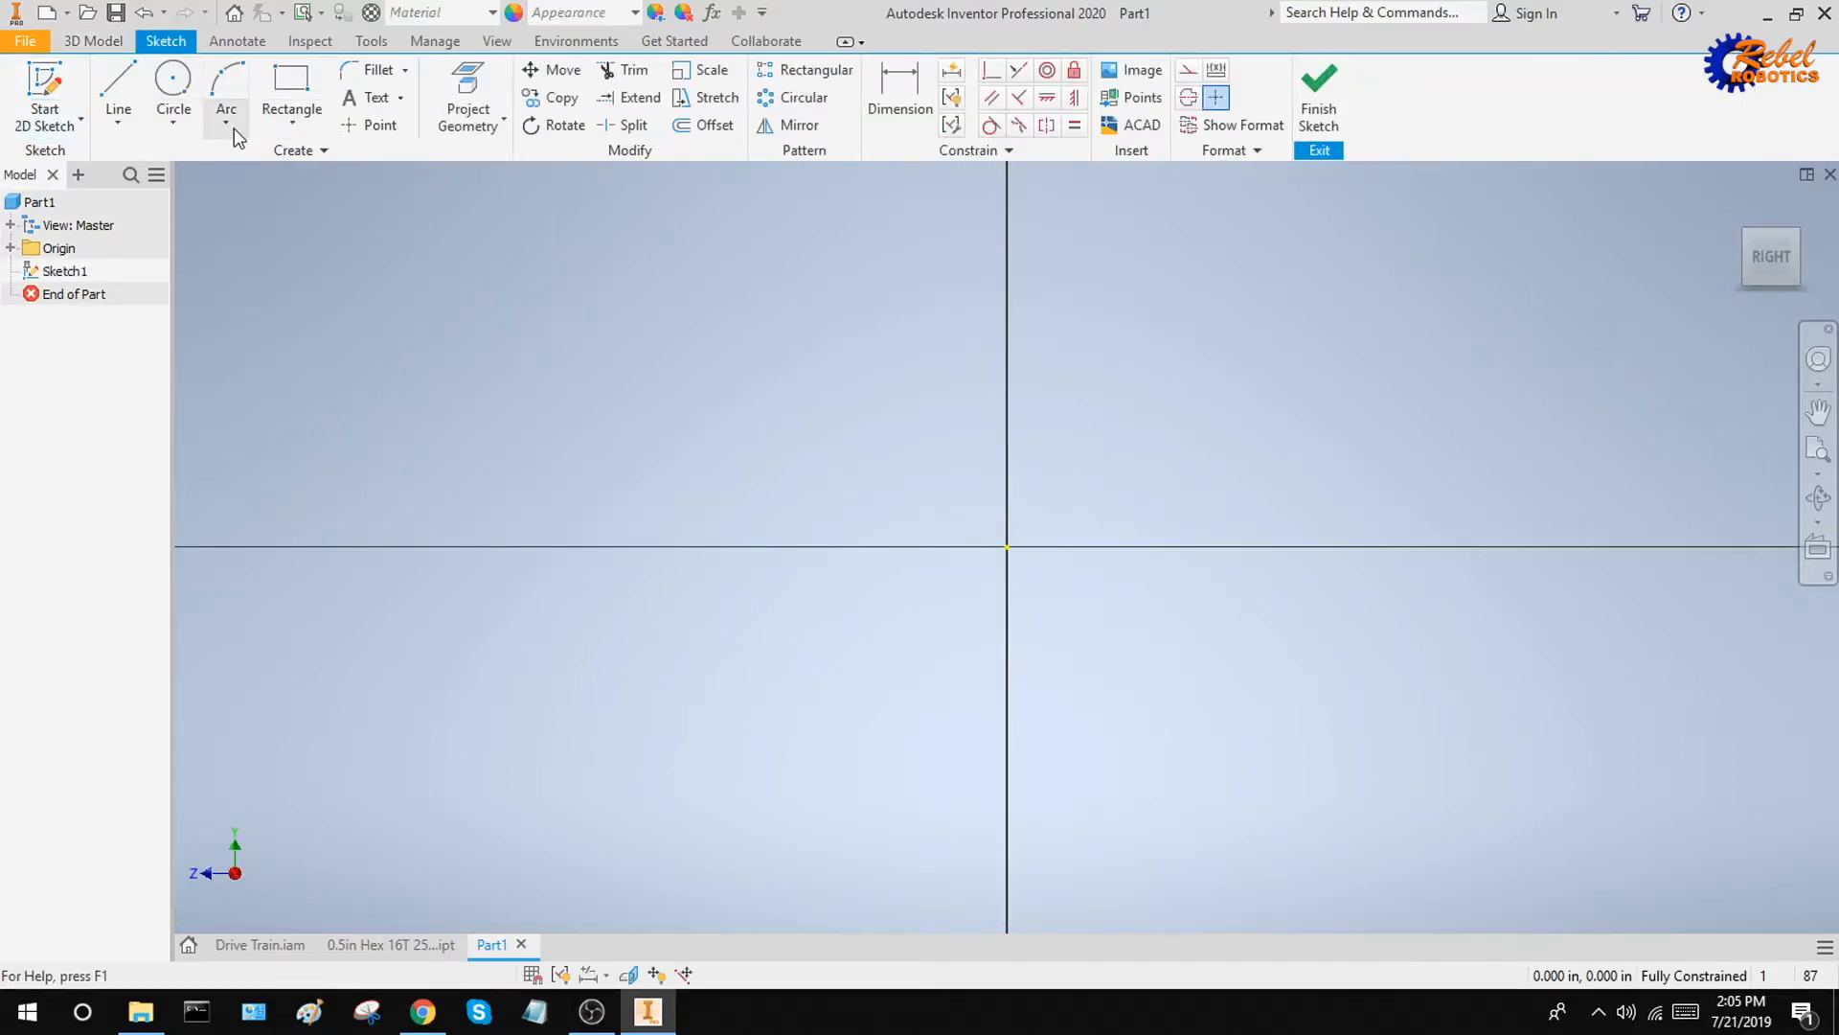
Draw a 180° center point arc around the origin with a 0.6 in radius and a start angle of 0°
click(226, 122)
click(266, 163)
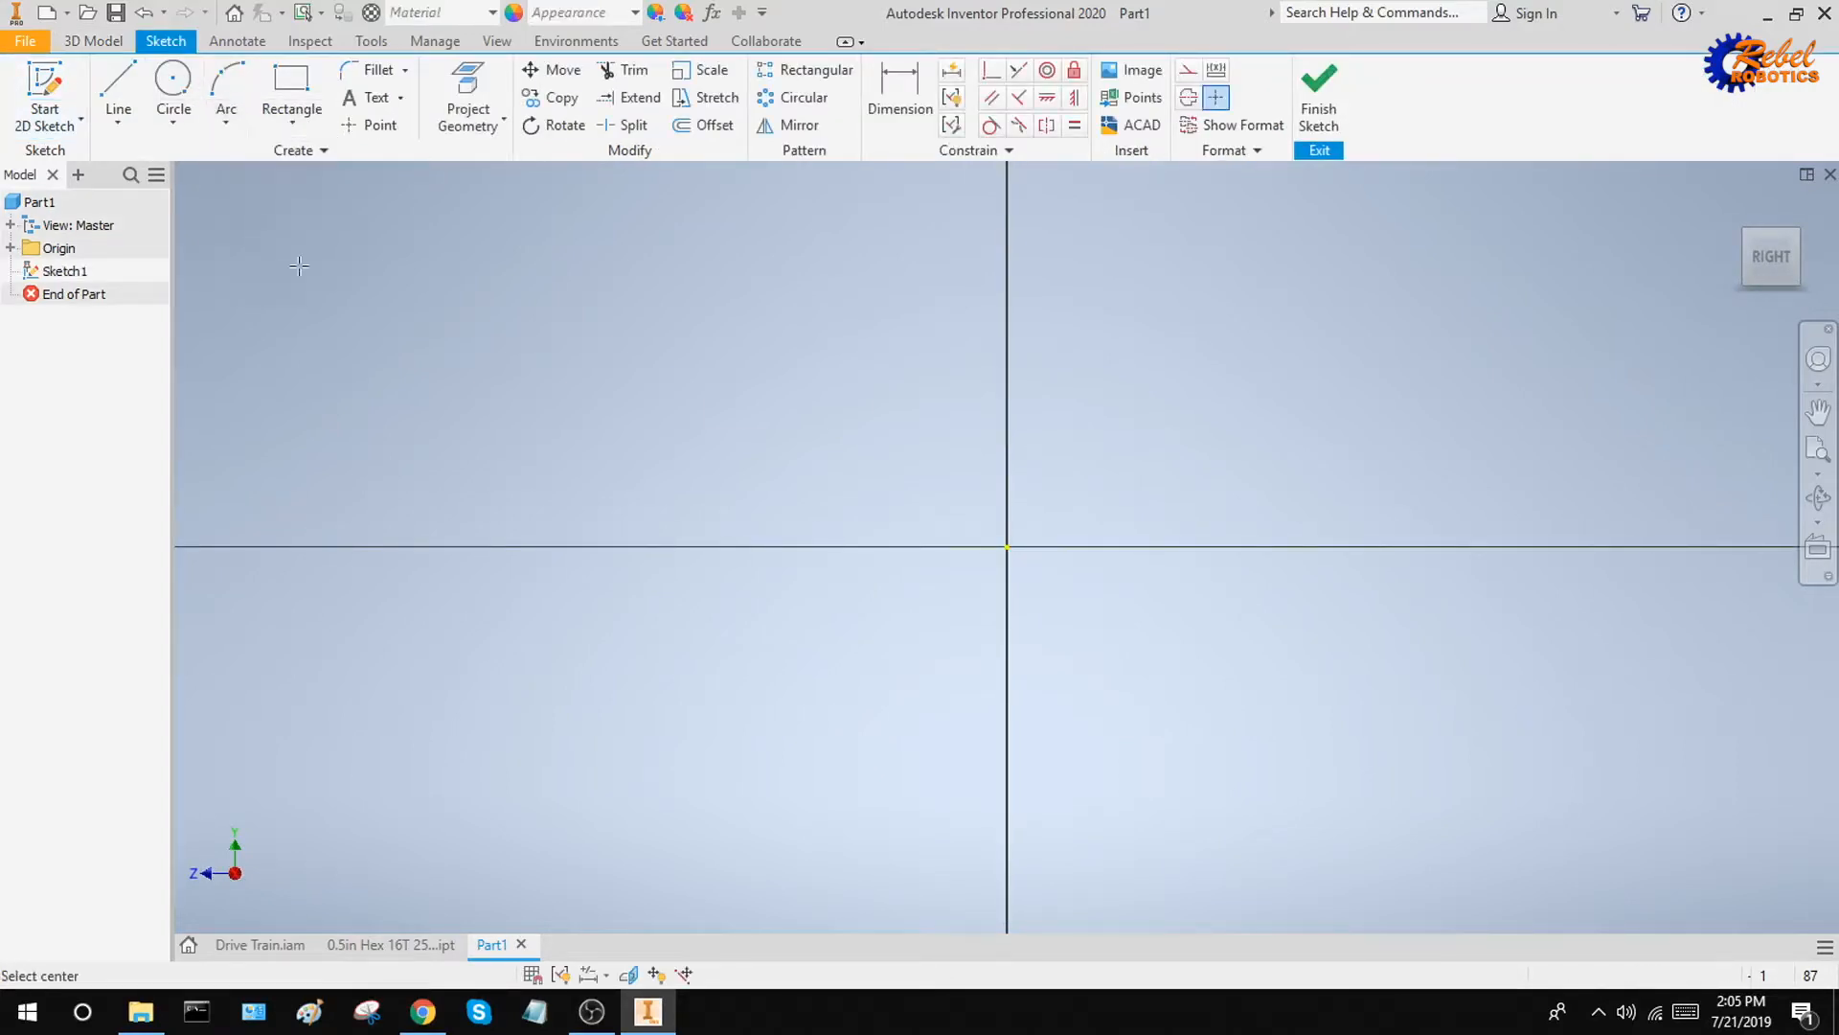
click(1007, 546)
key(Tab)
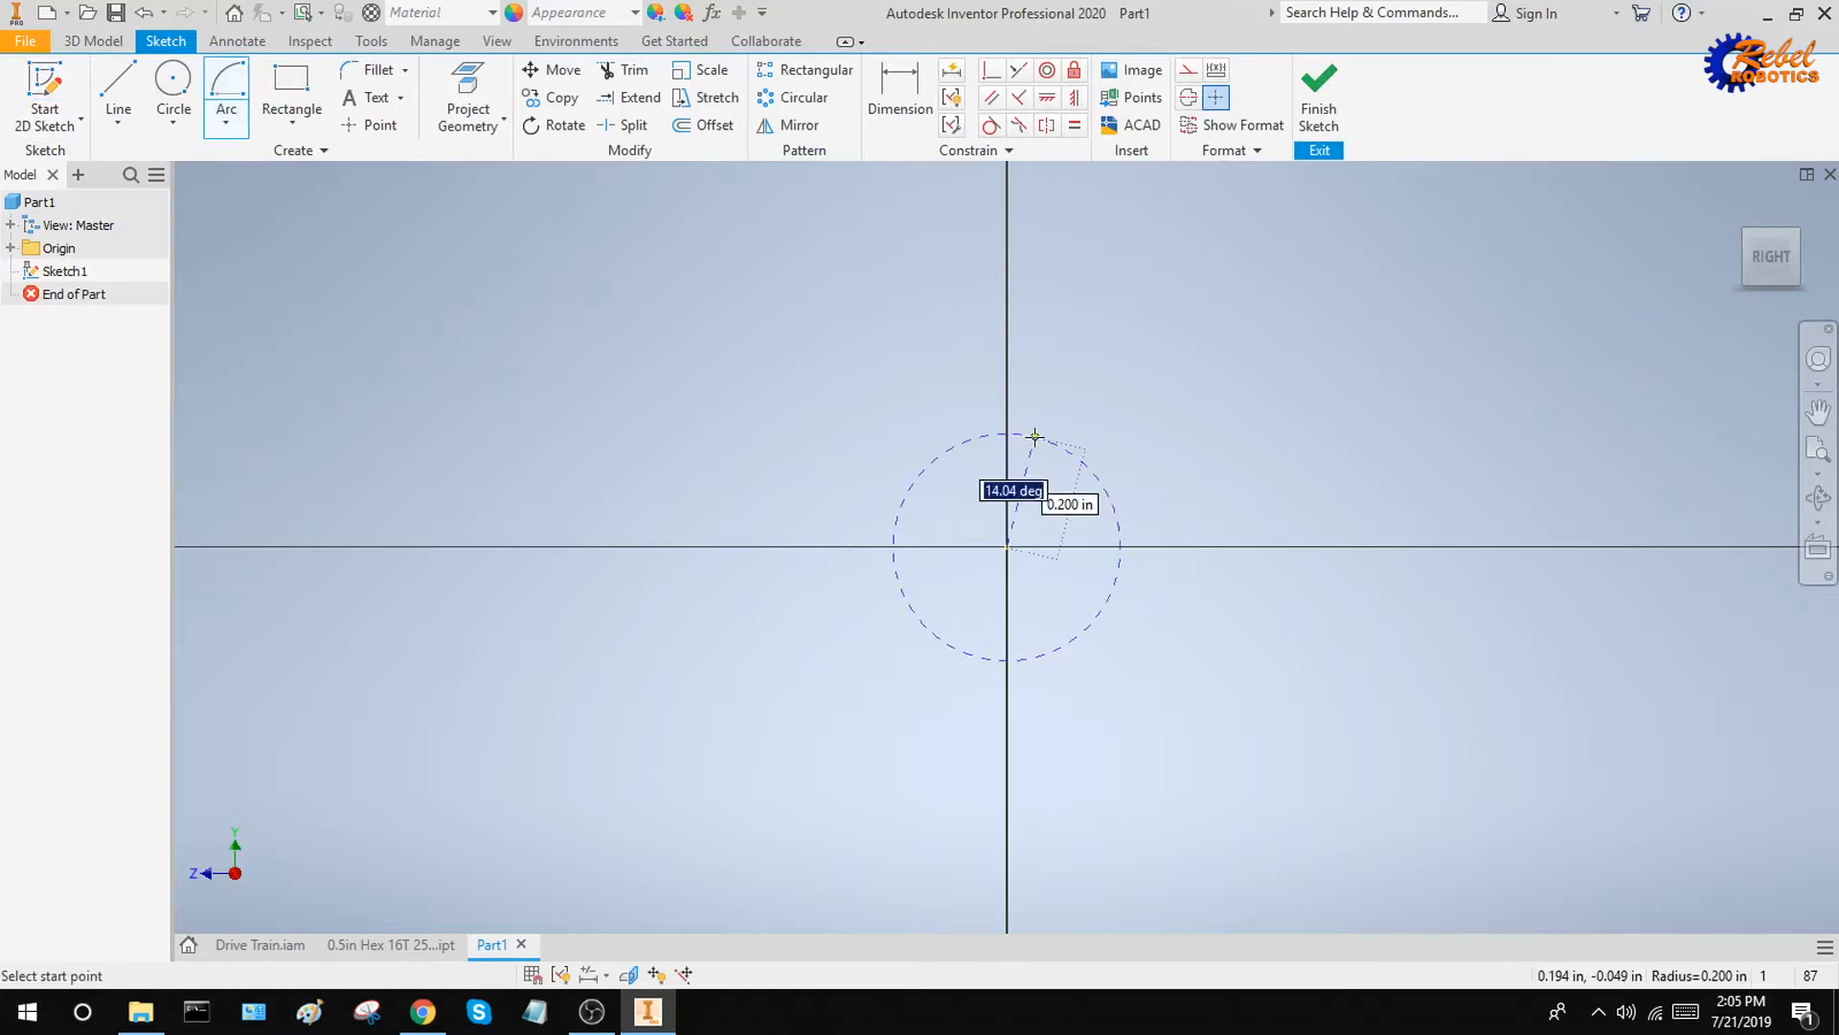
text(0)
key(Tab)
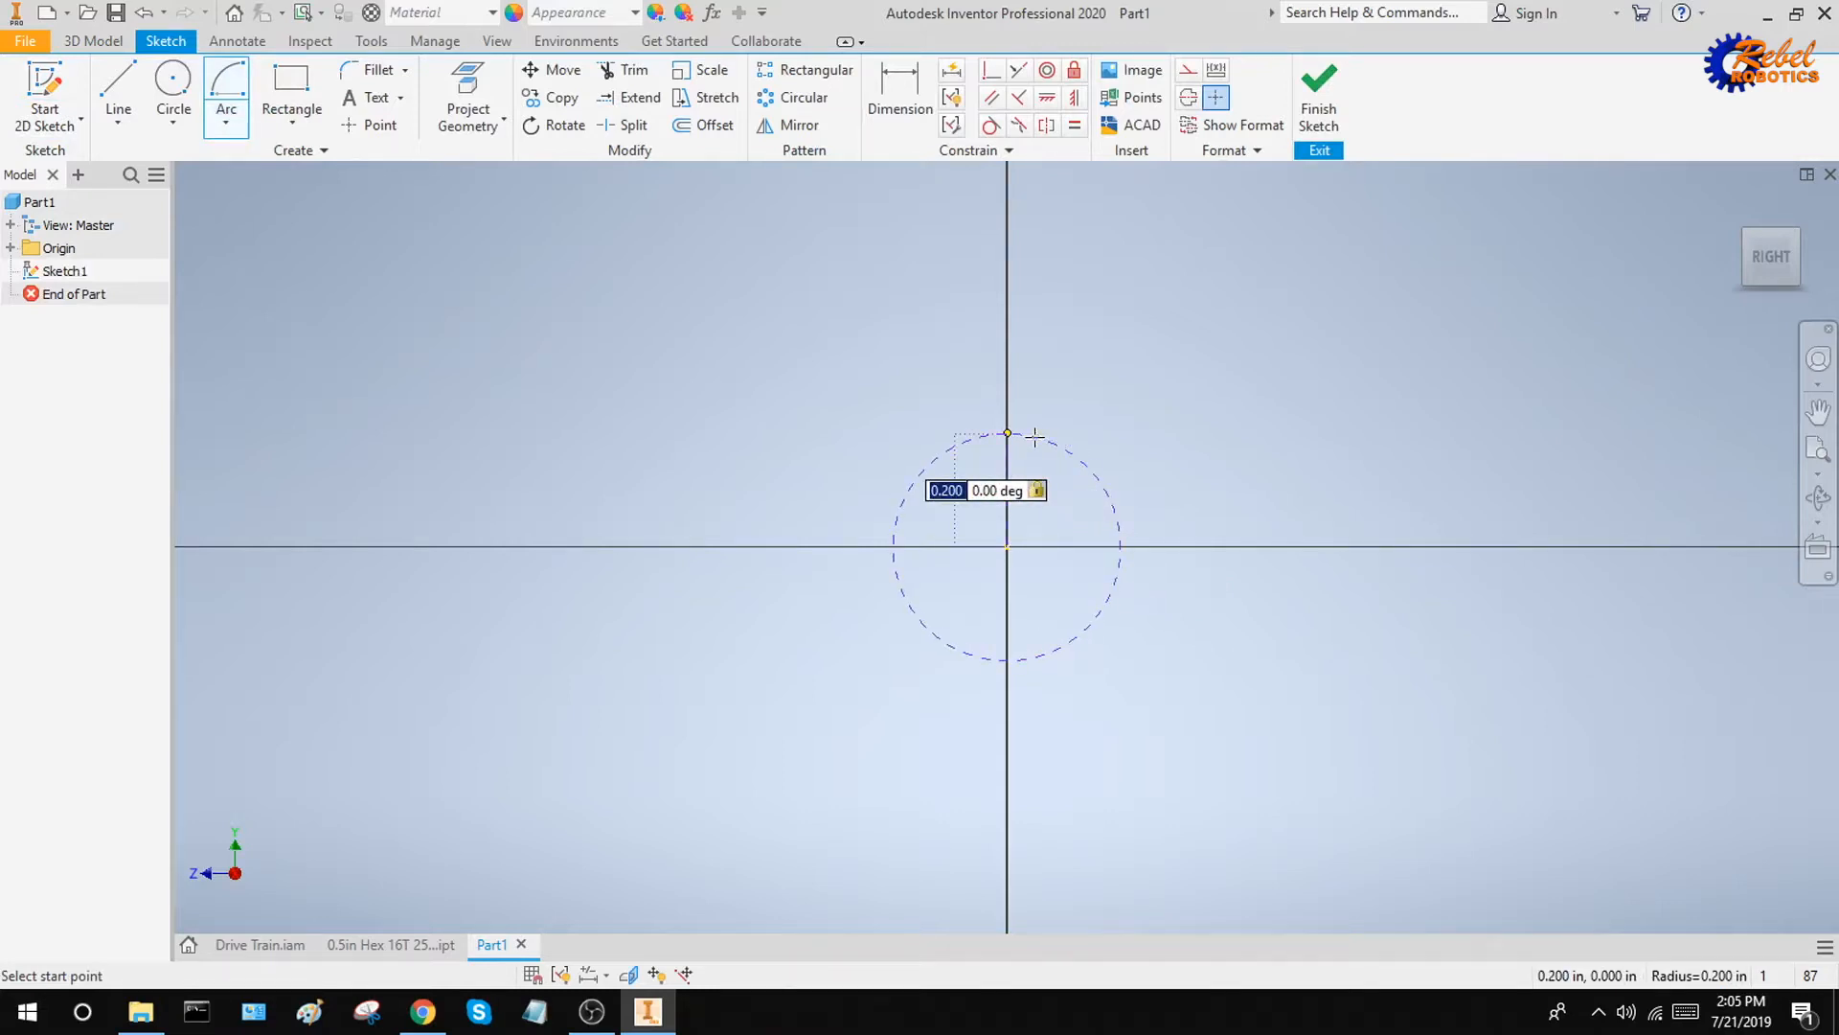
text(0.6)
key(Return)
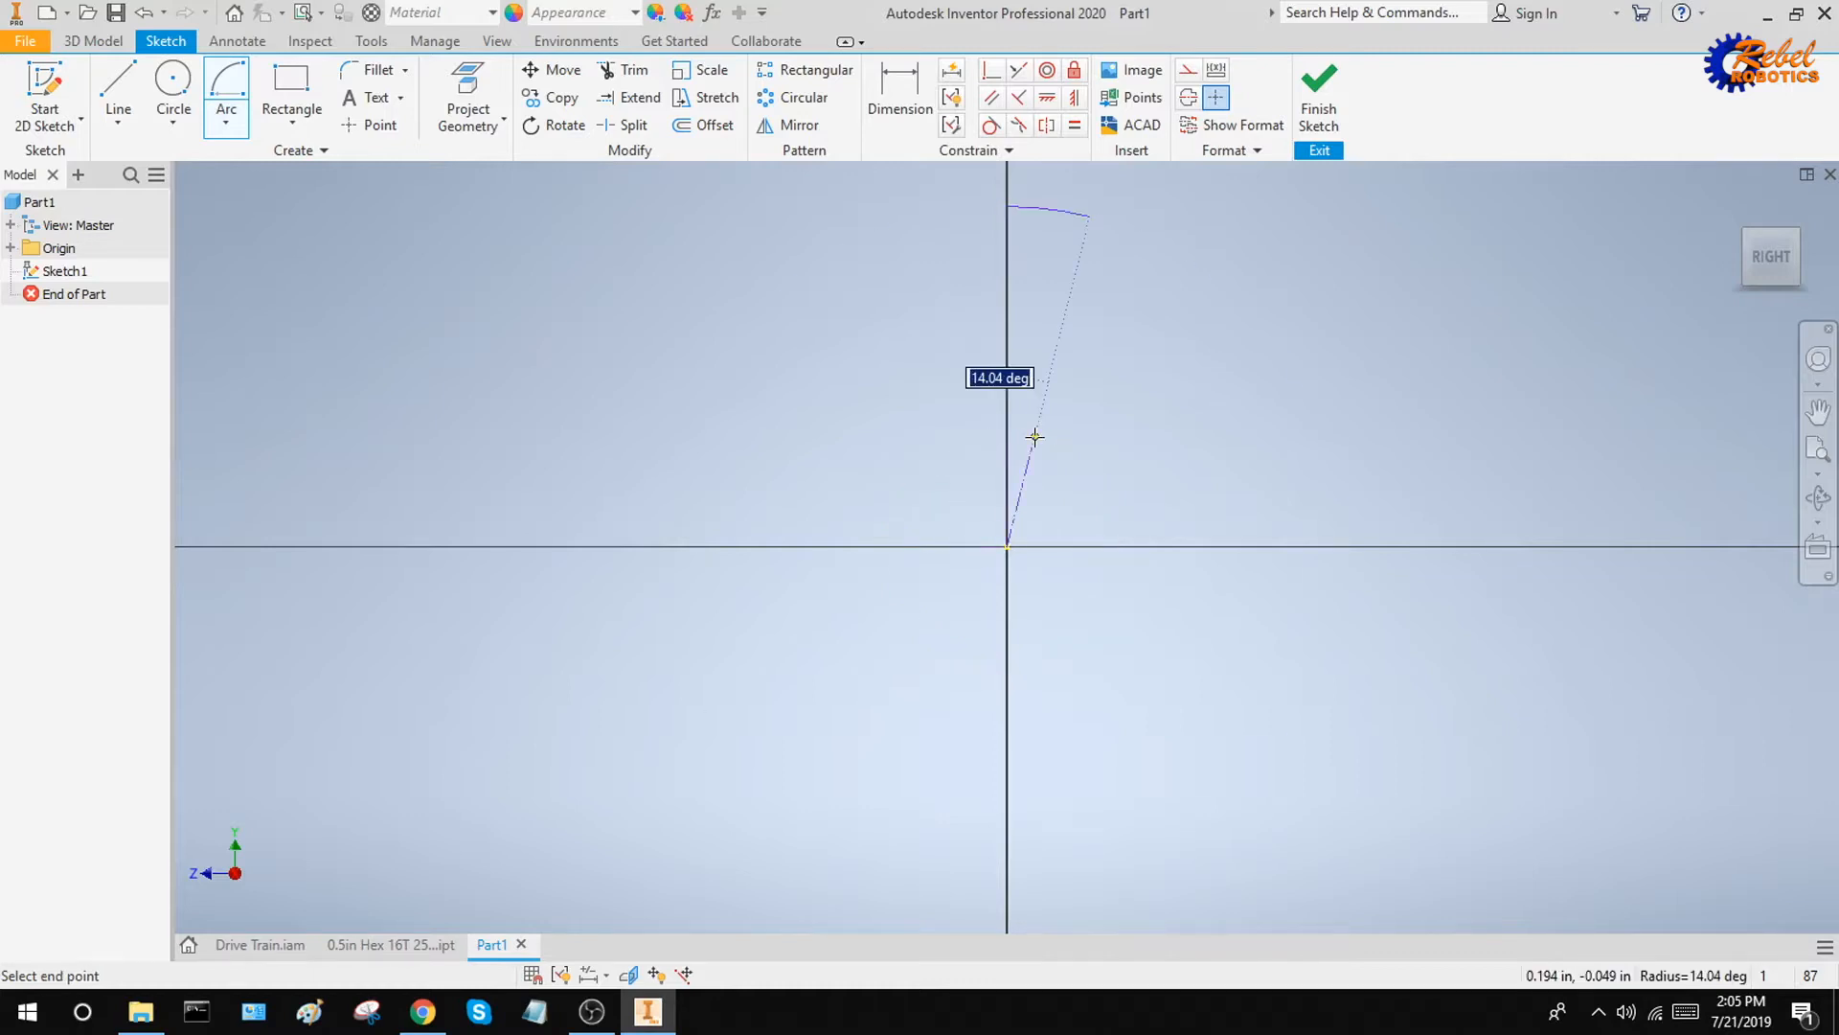
click(1012, 766)
Draw an opposite-facing 180° center point arc, radius 0.6 in, start angle 0°, centered on the horizontal axis about 1.24 in from the origin
scroll(1178, 706, down, 5)
middle_drag(1170, 644, 880, 702)
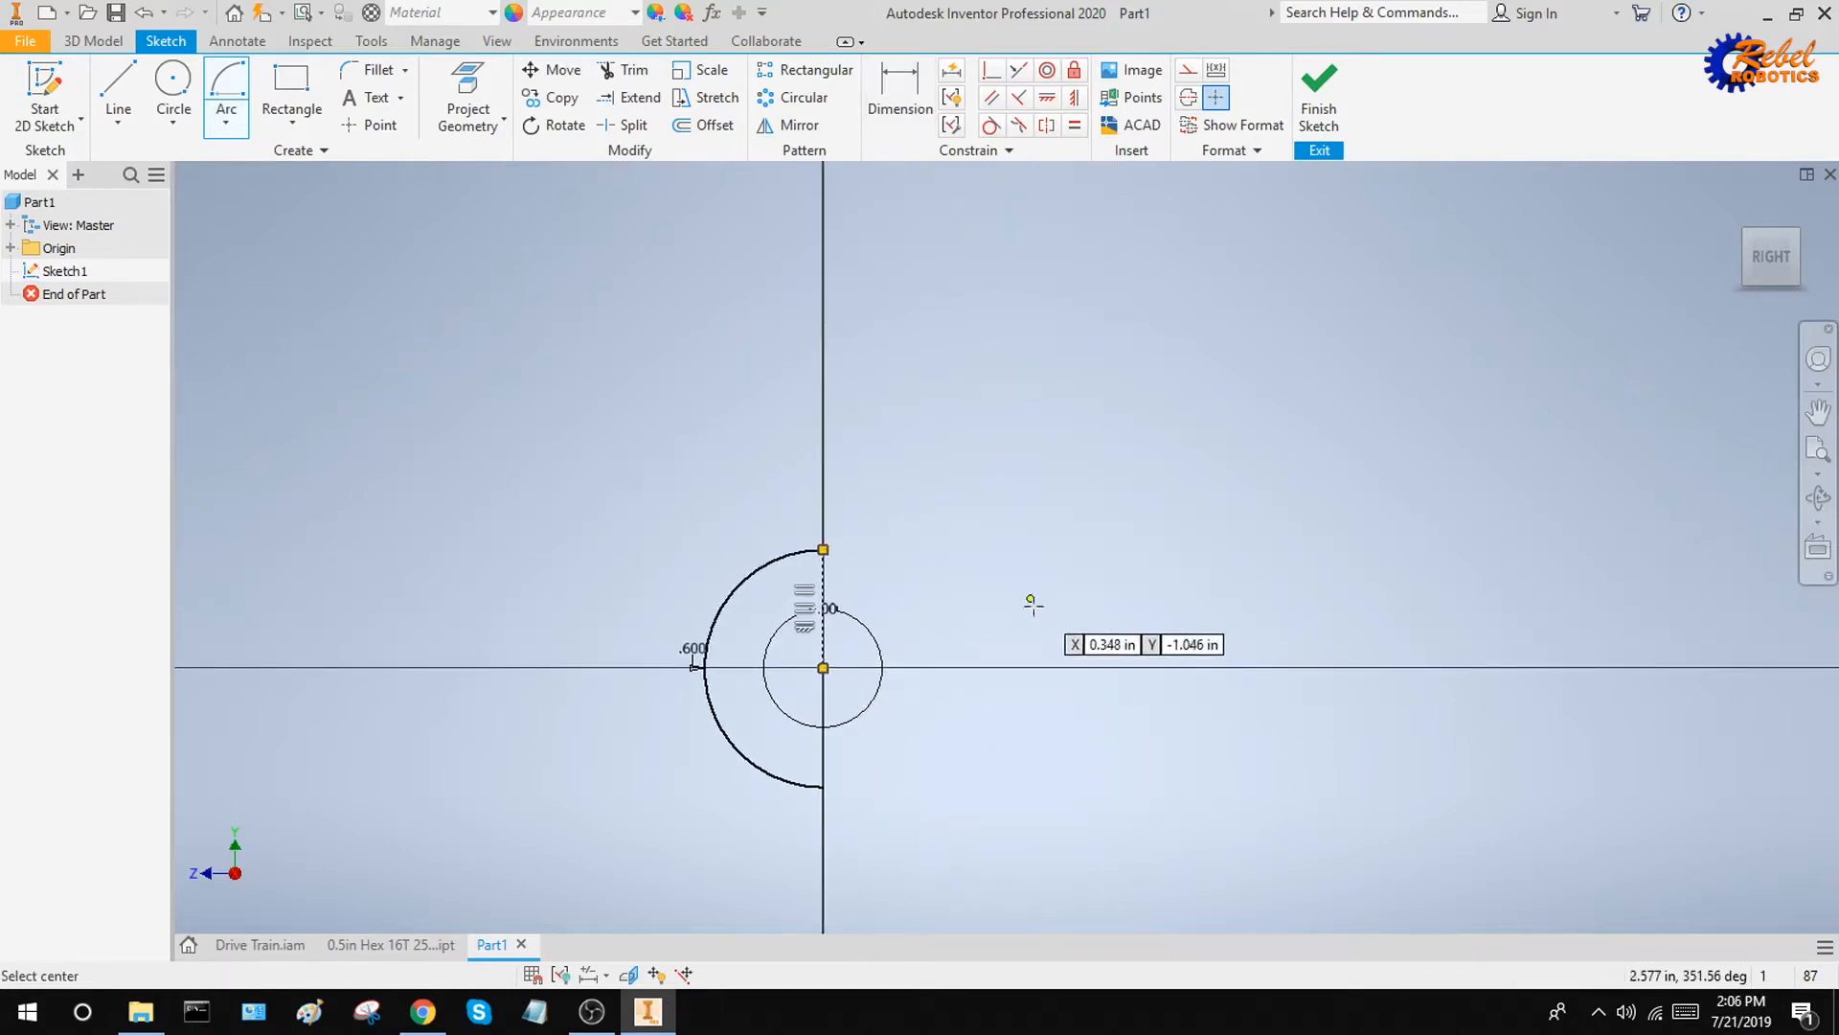
click(1065, 666)
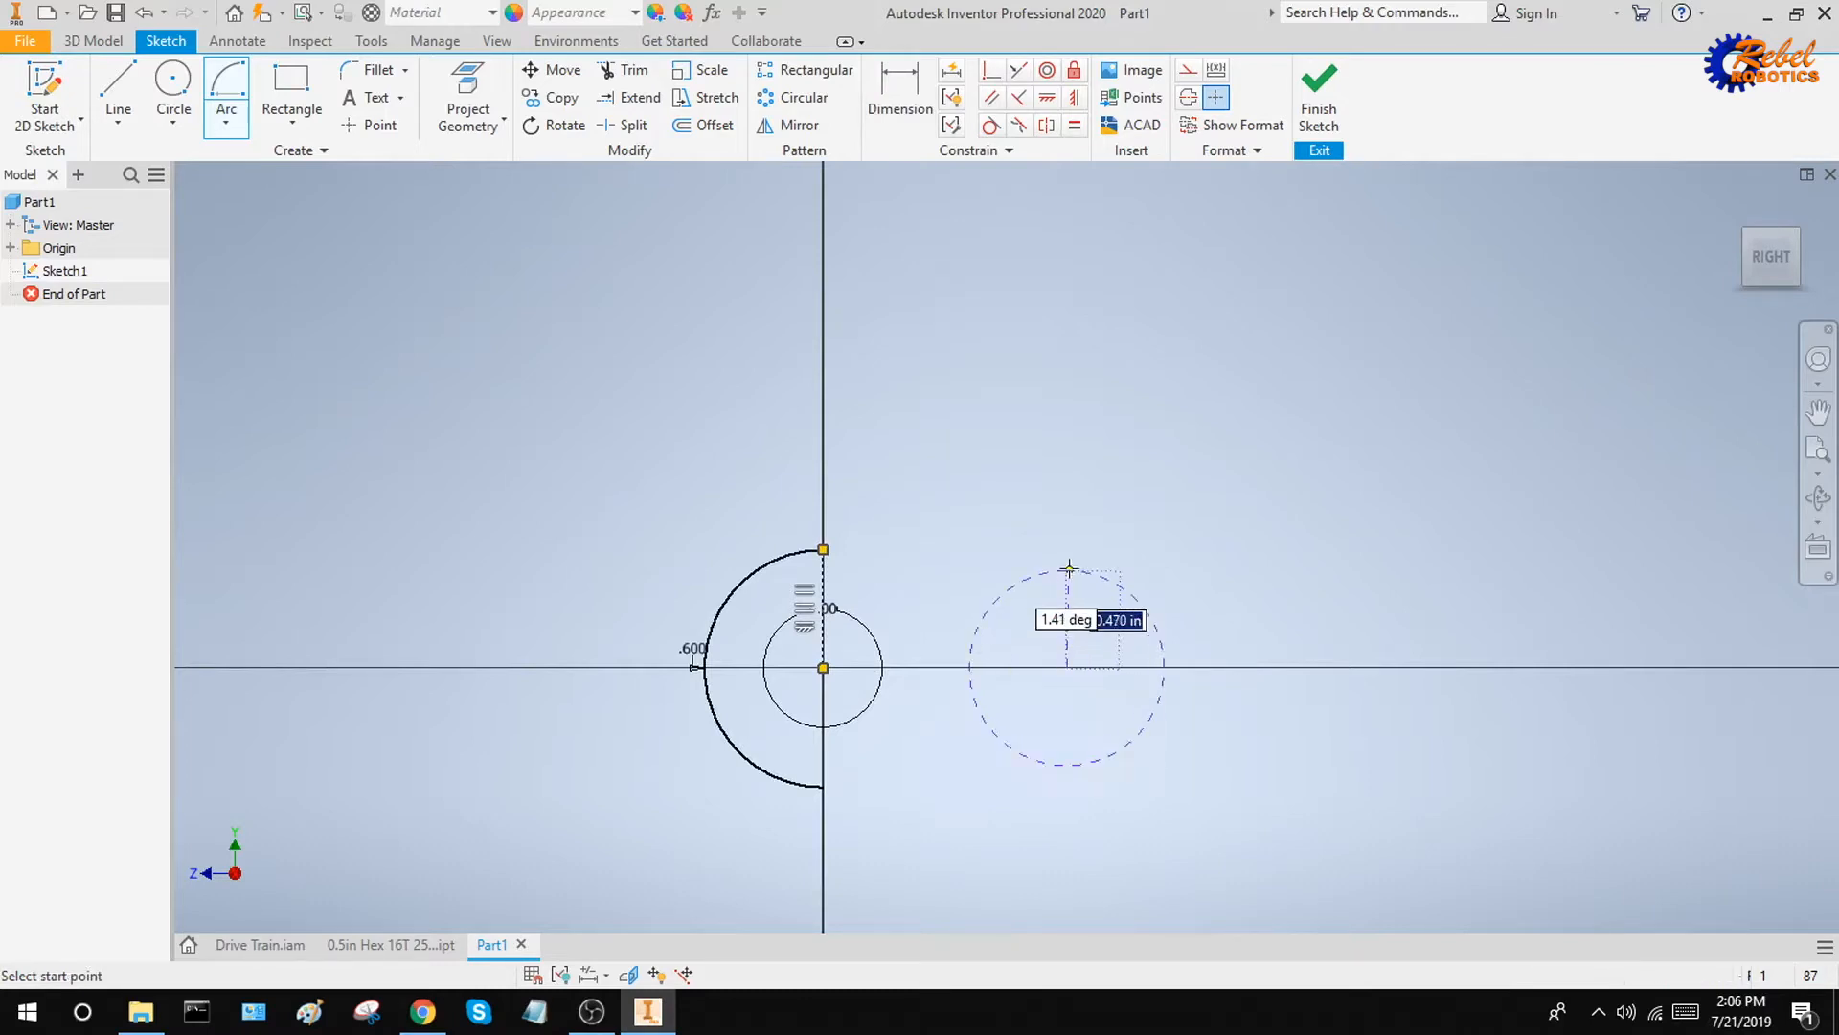
key(Tab)
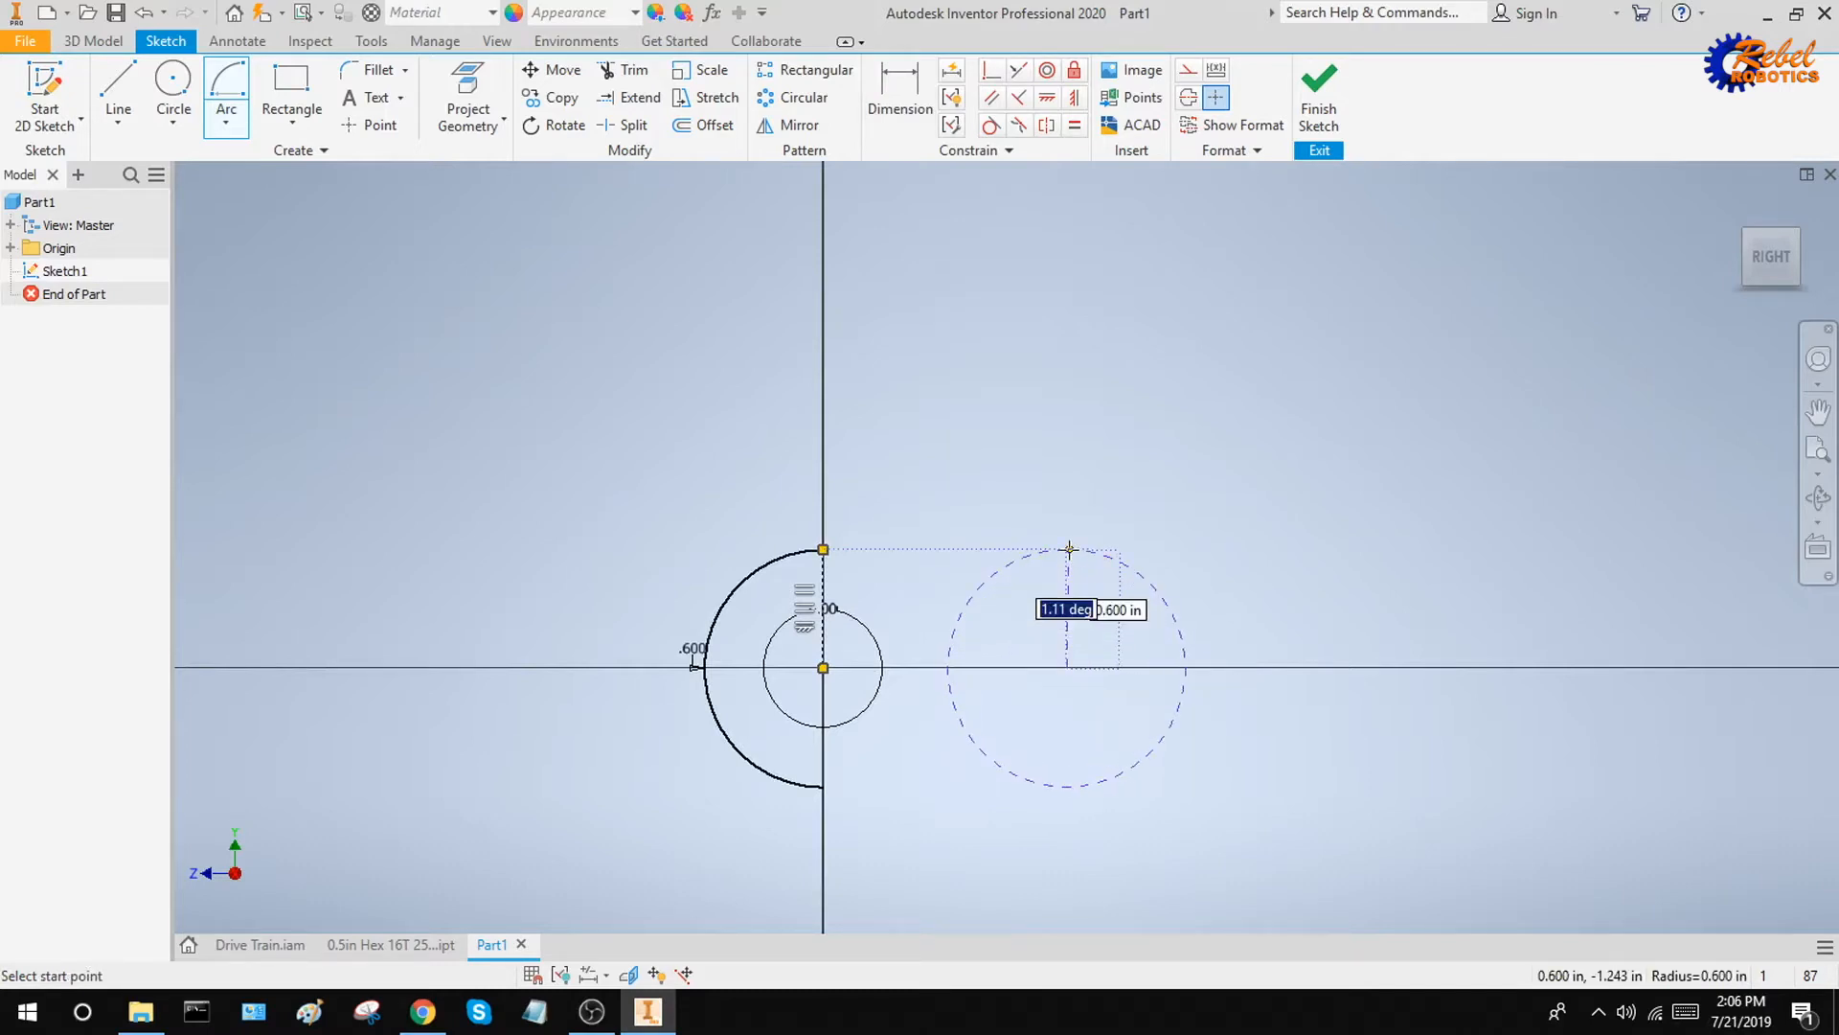
text(0)
key(Tab)
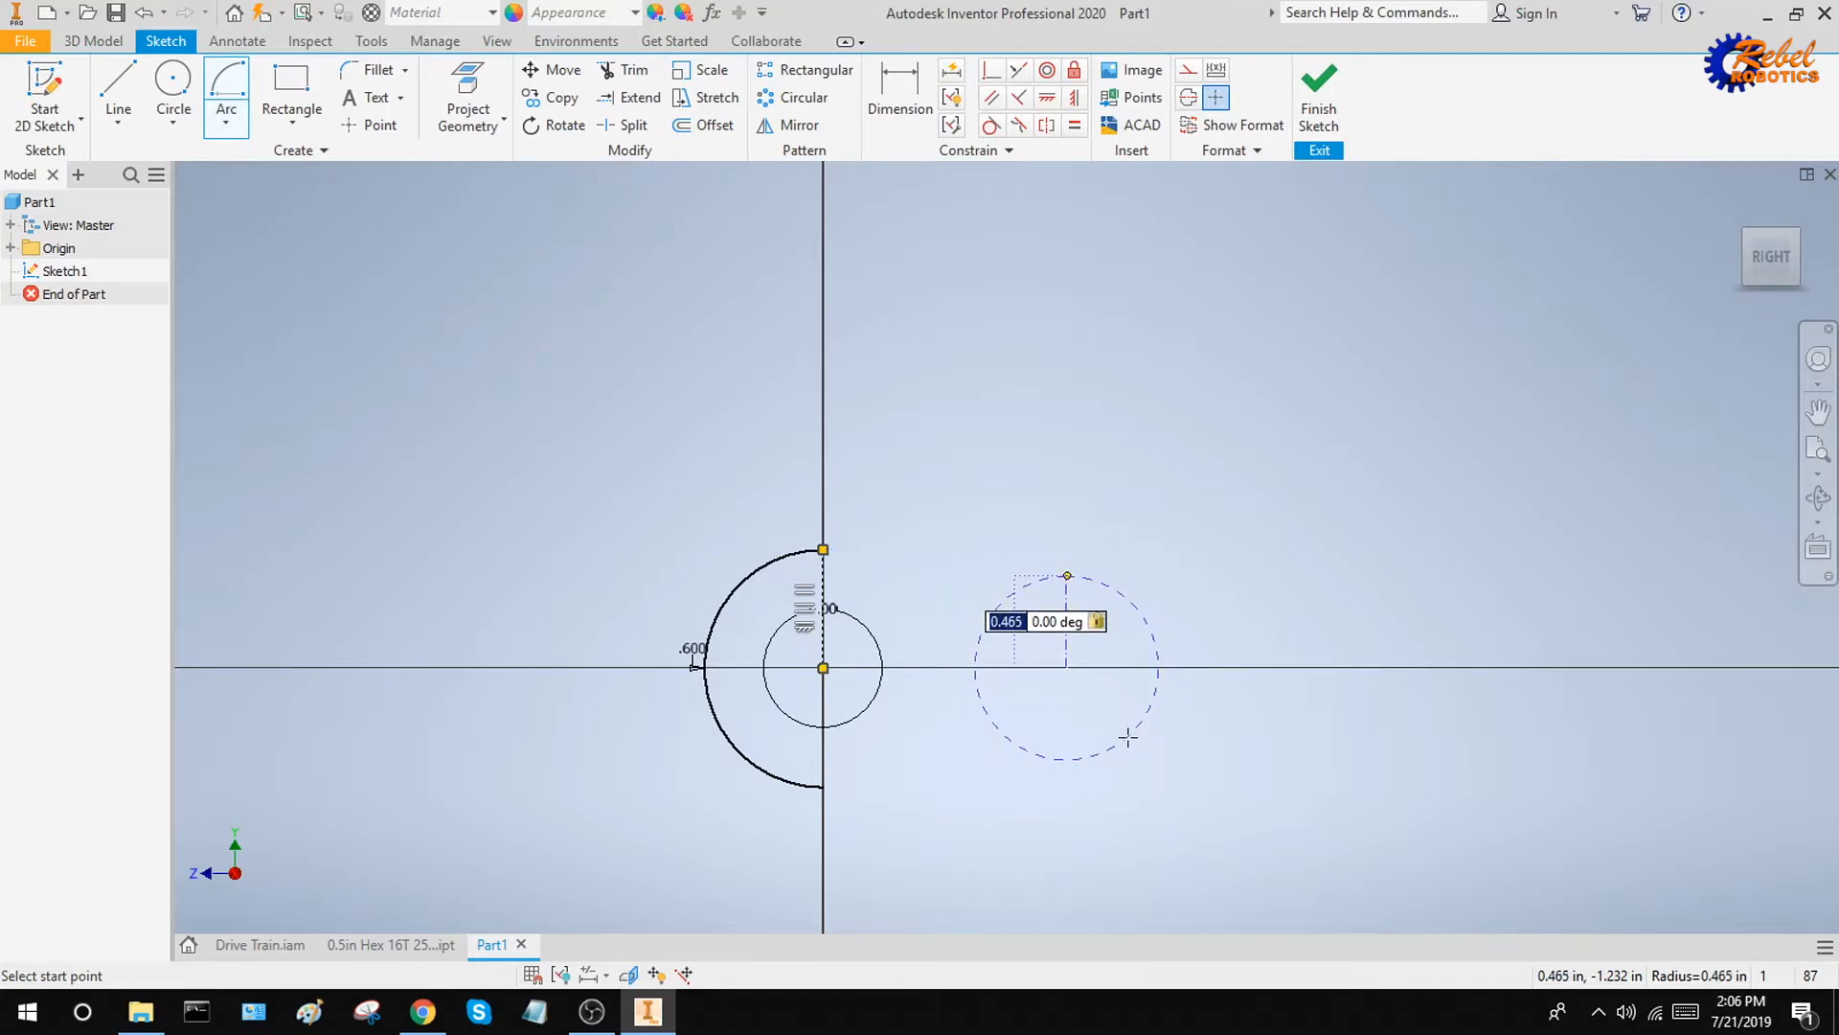
text(.6)
key(Return)
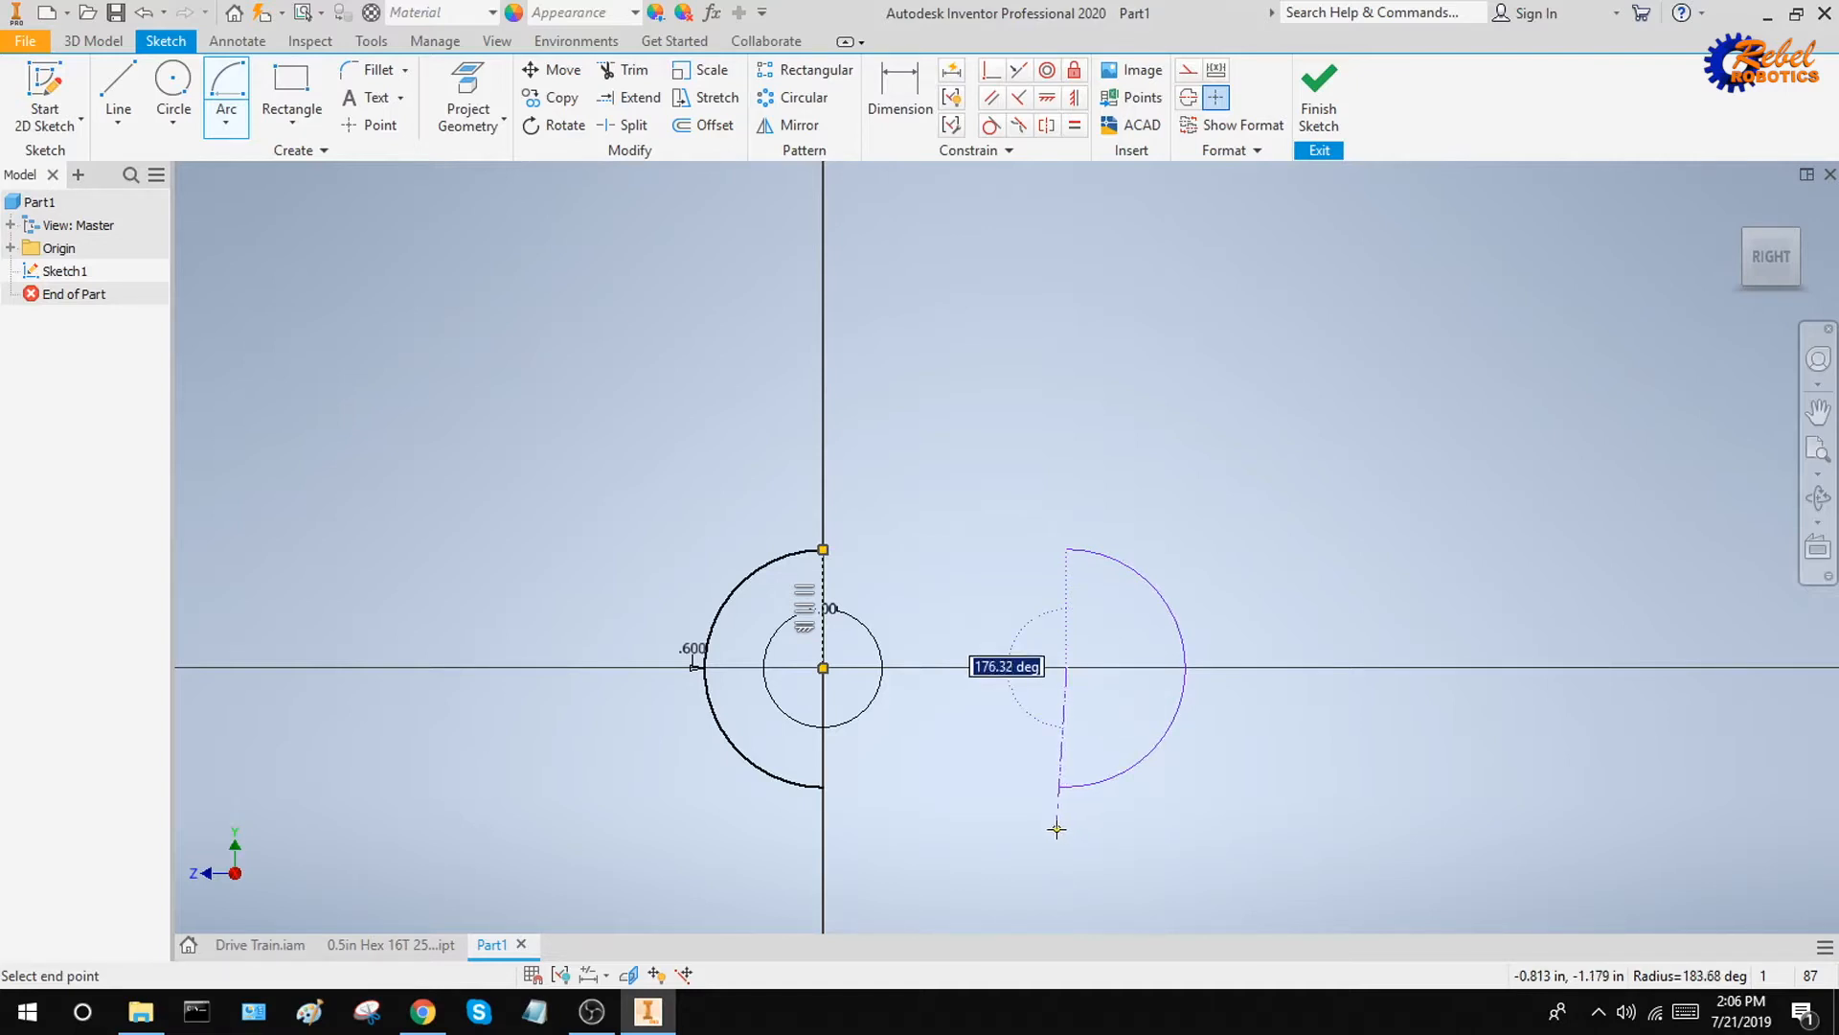
text(180)
key(Return)
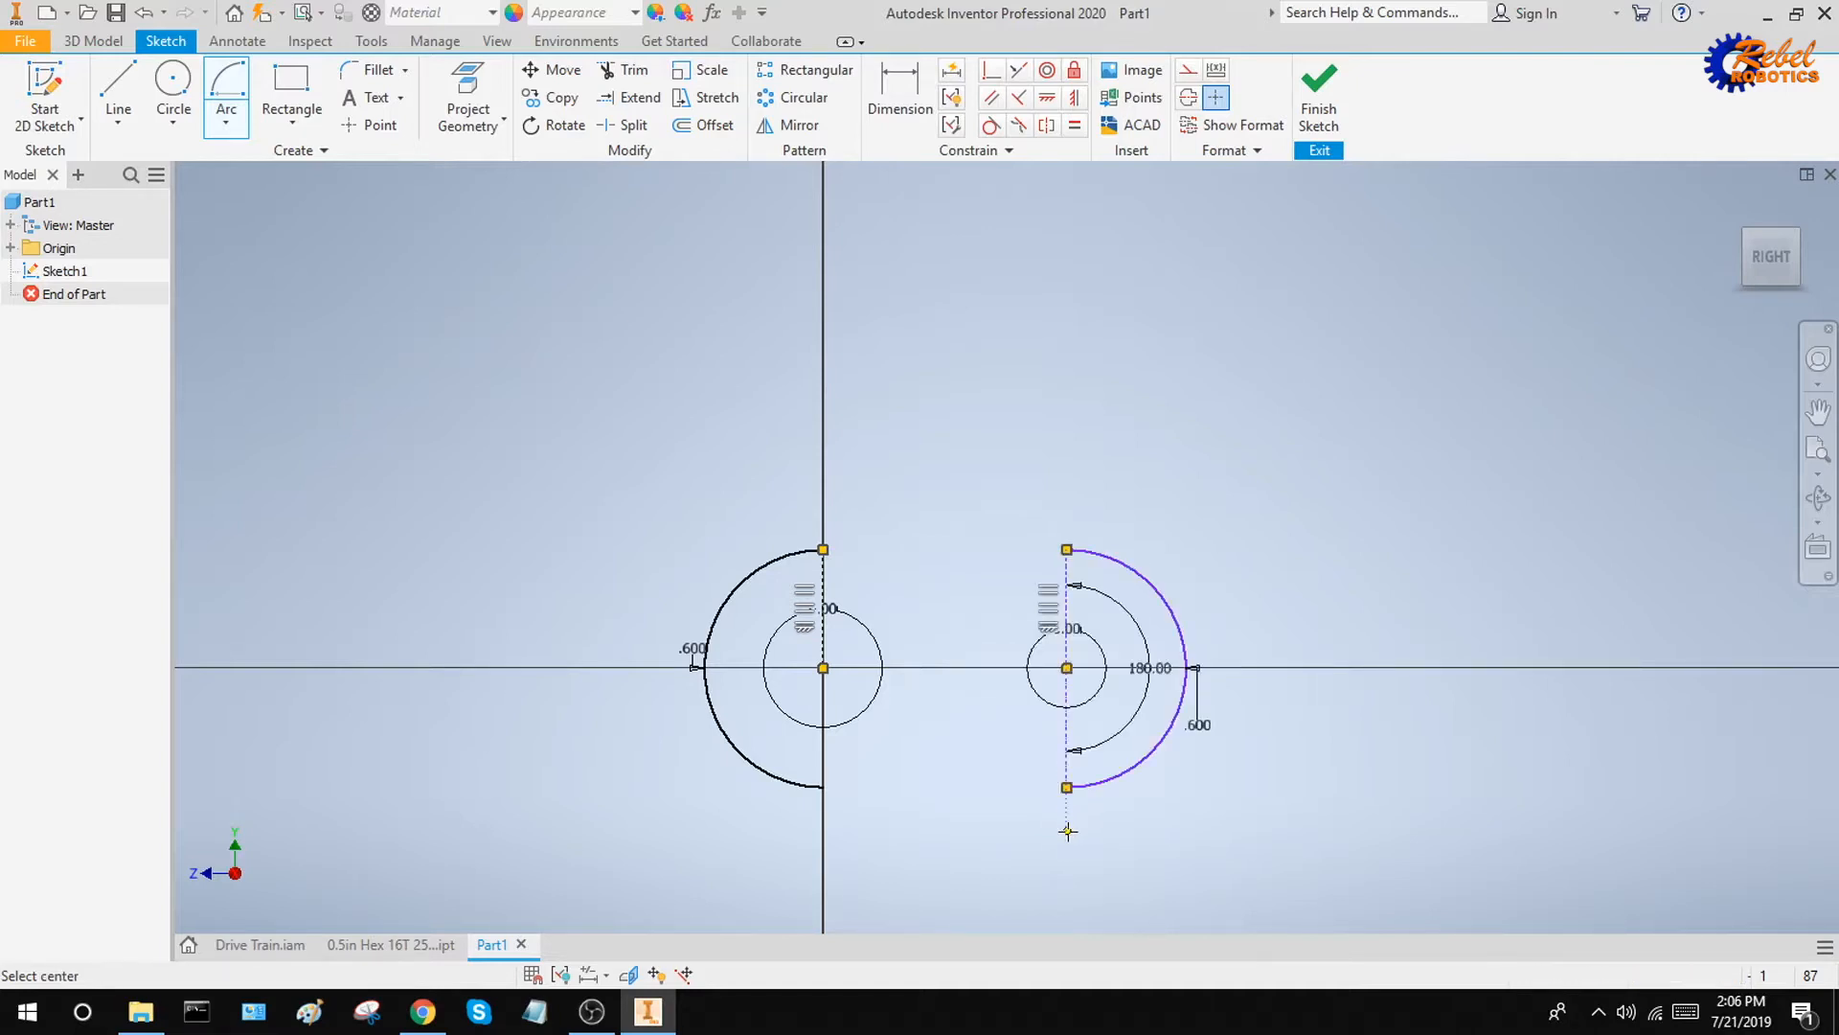
Dimension the horizontal distance between the two arc centers and set it to 10 in
click(900, 93)
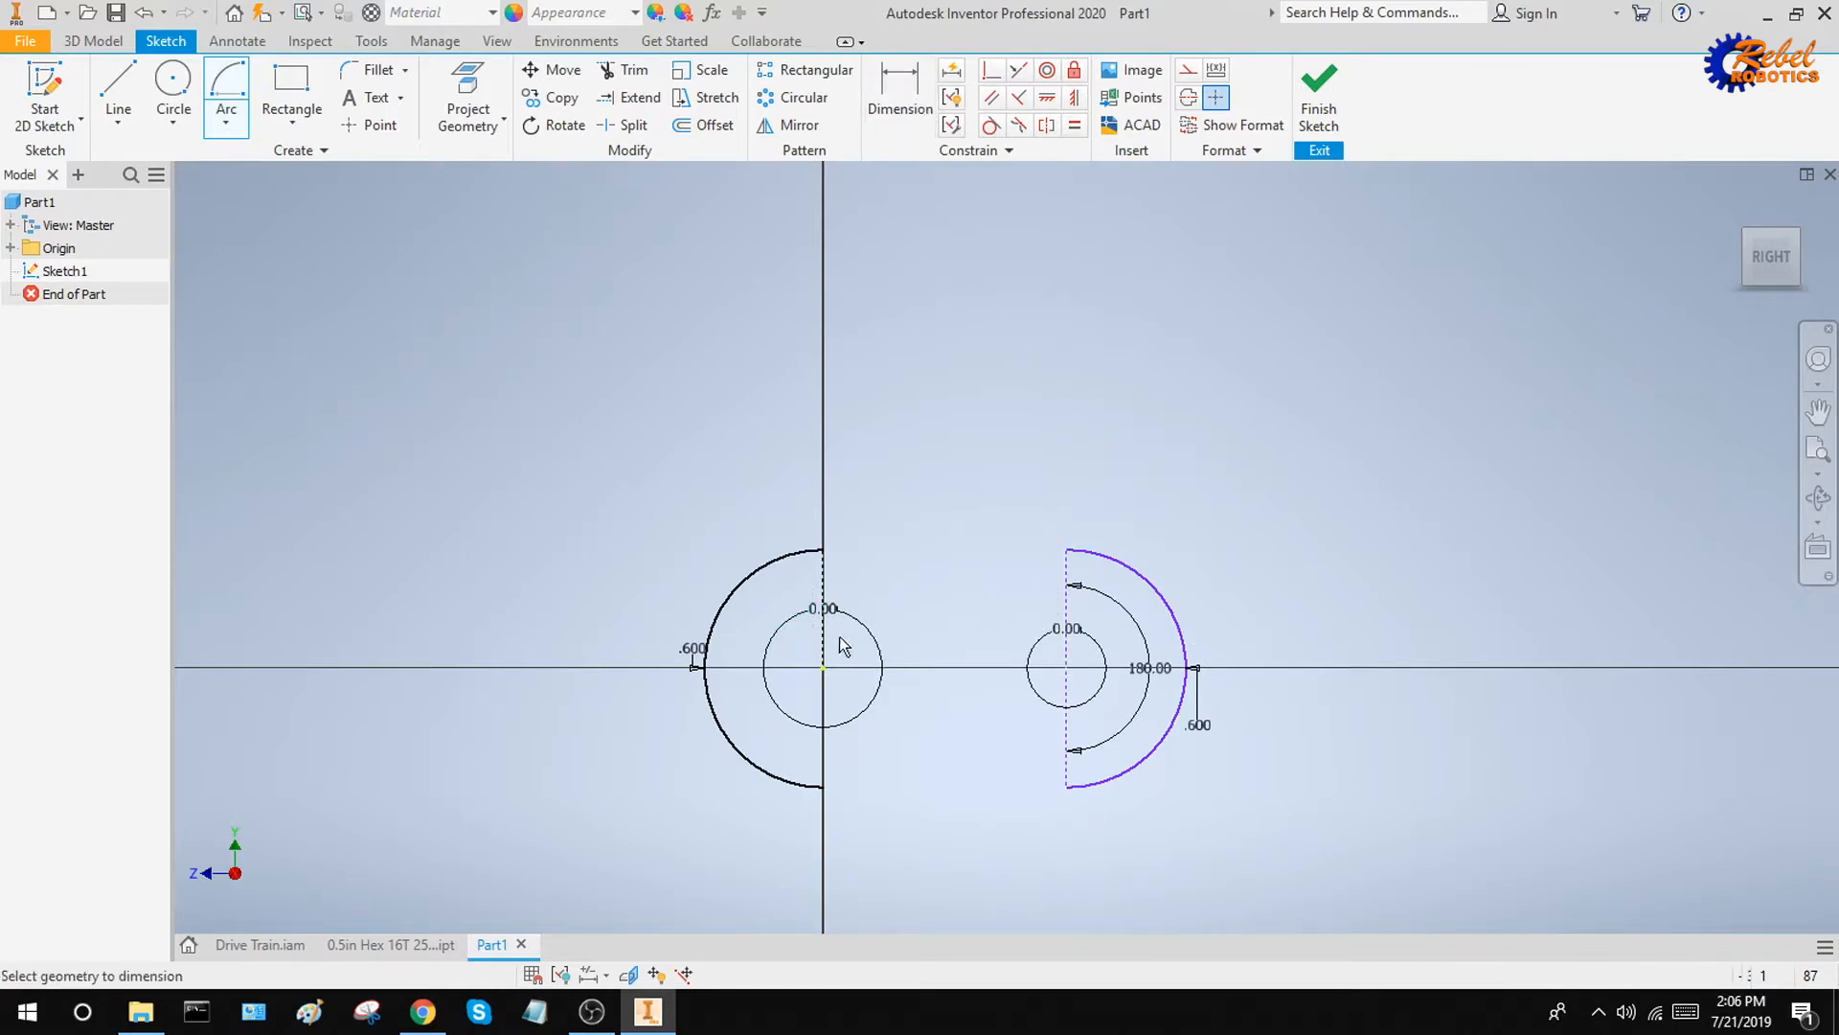
click(1068, 673)
click(950, 807)
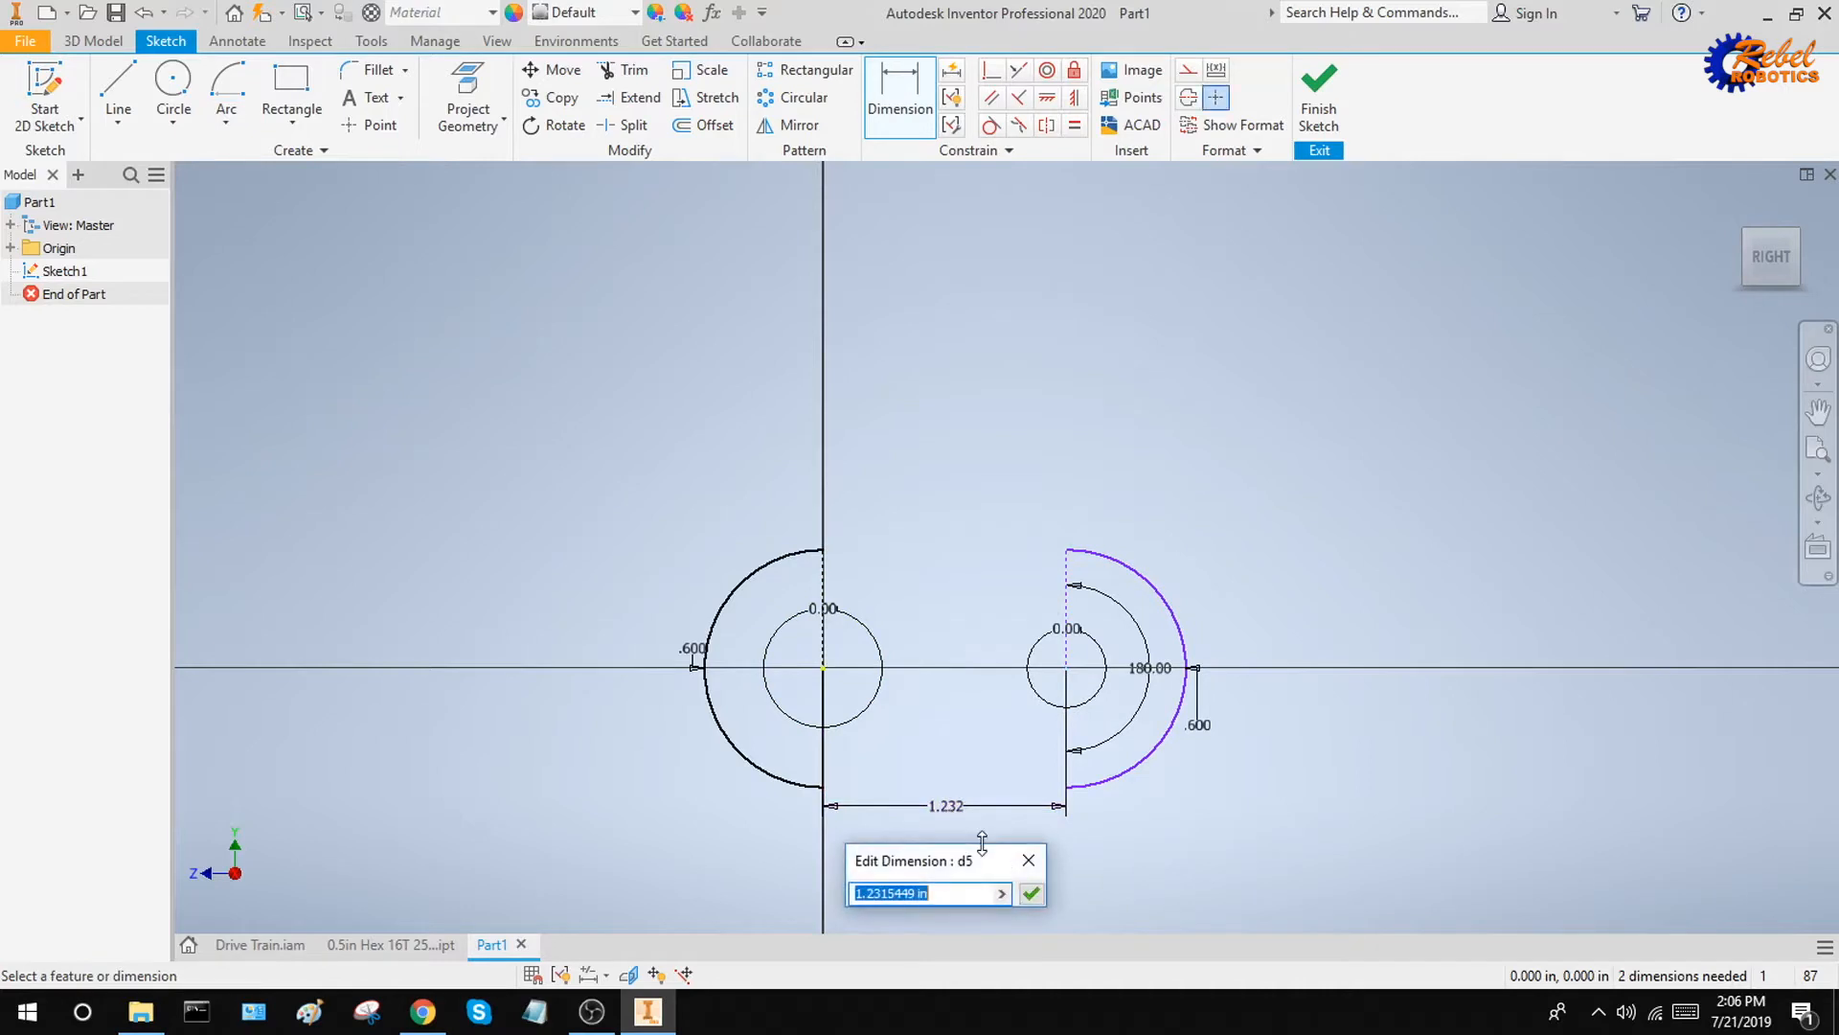
text(10)
key(Return)
scroll(1073, 689, down, 5)
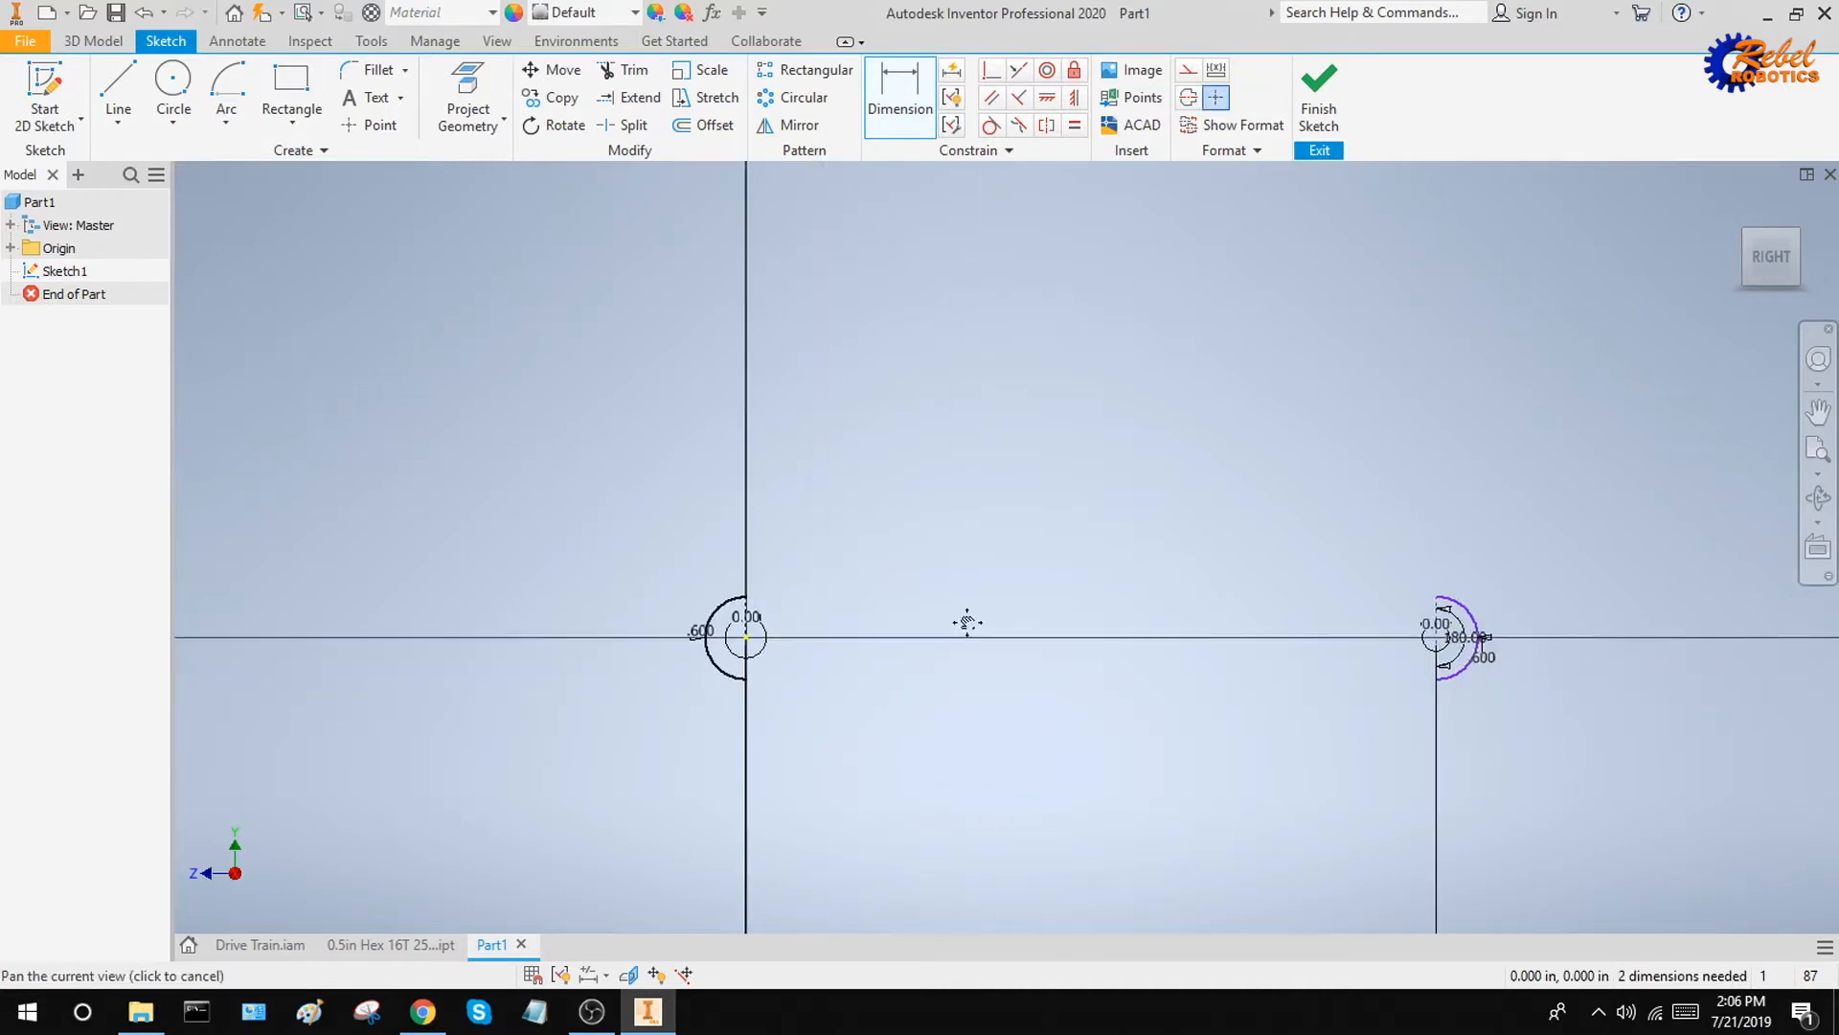
Draw a 180° center point arc with a 0.7 in radius around the origin, outside the existing 0.6 in arc
scroll(814, 460, up, 3)
middle_drag(1016, 475, 916, 416)
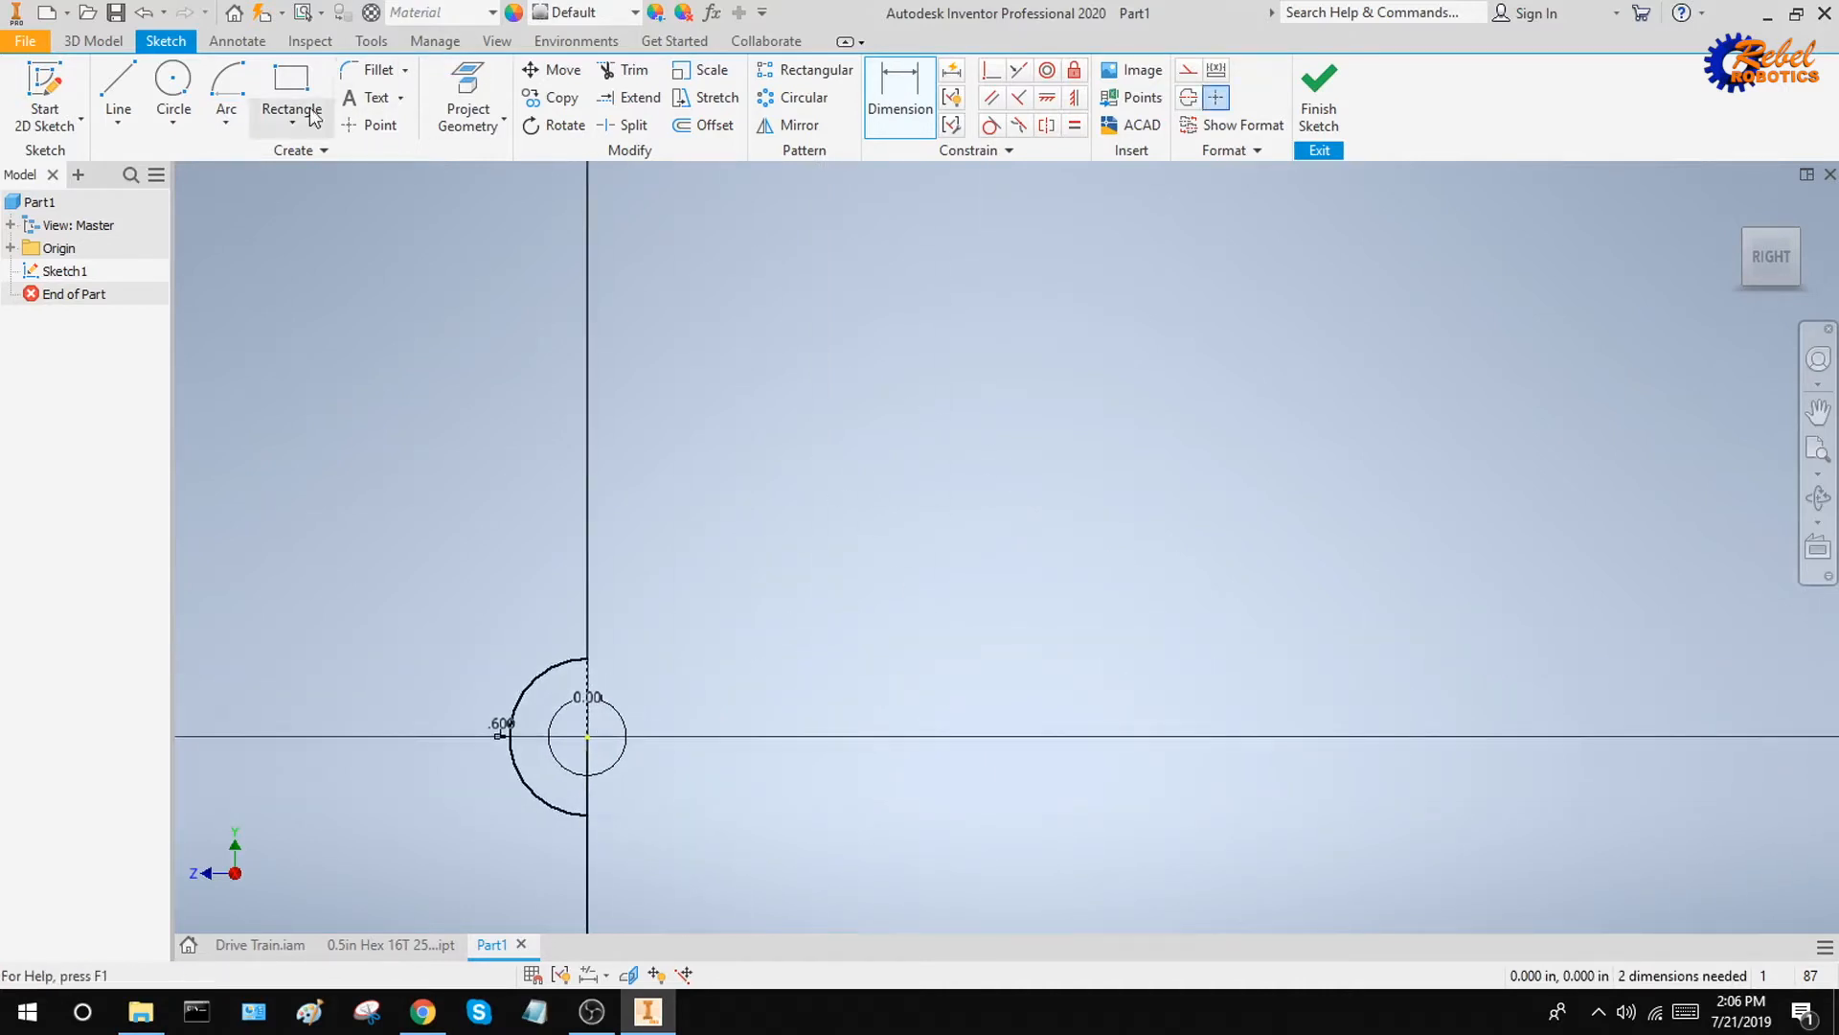
click(220, 94)
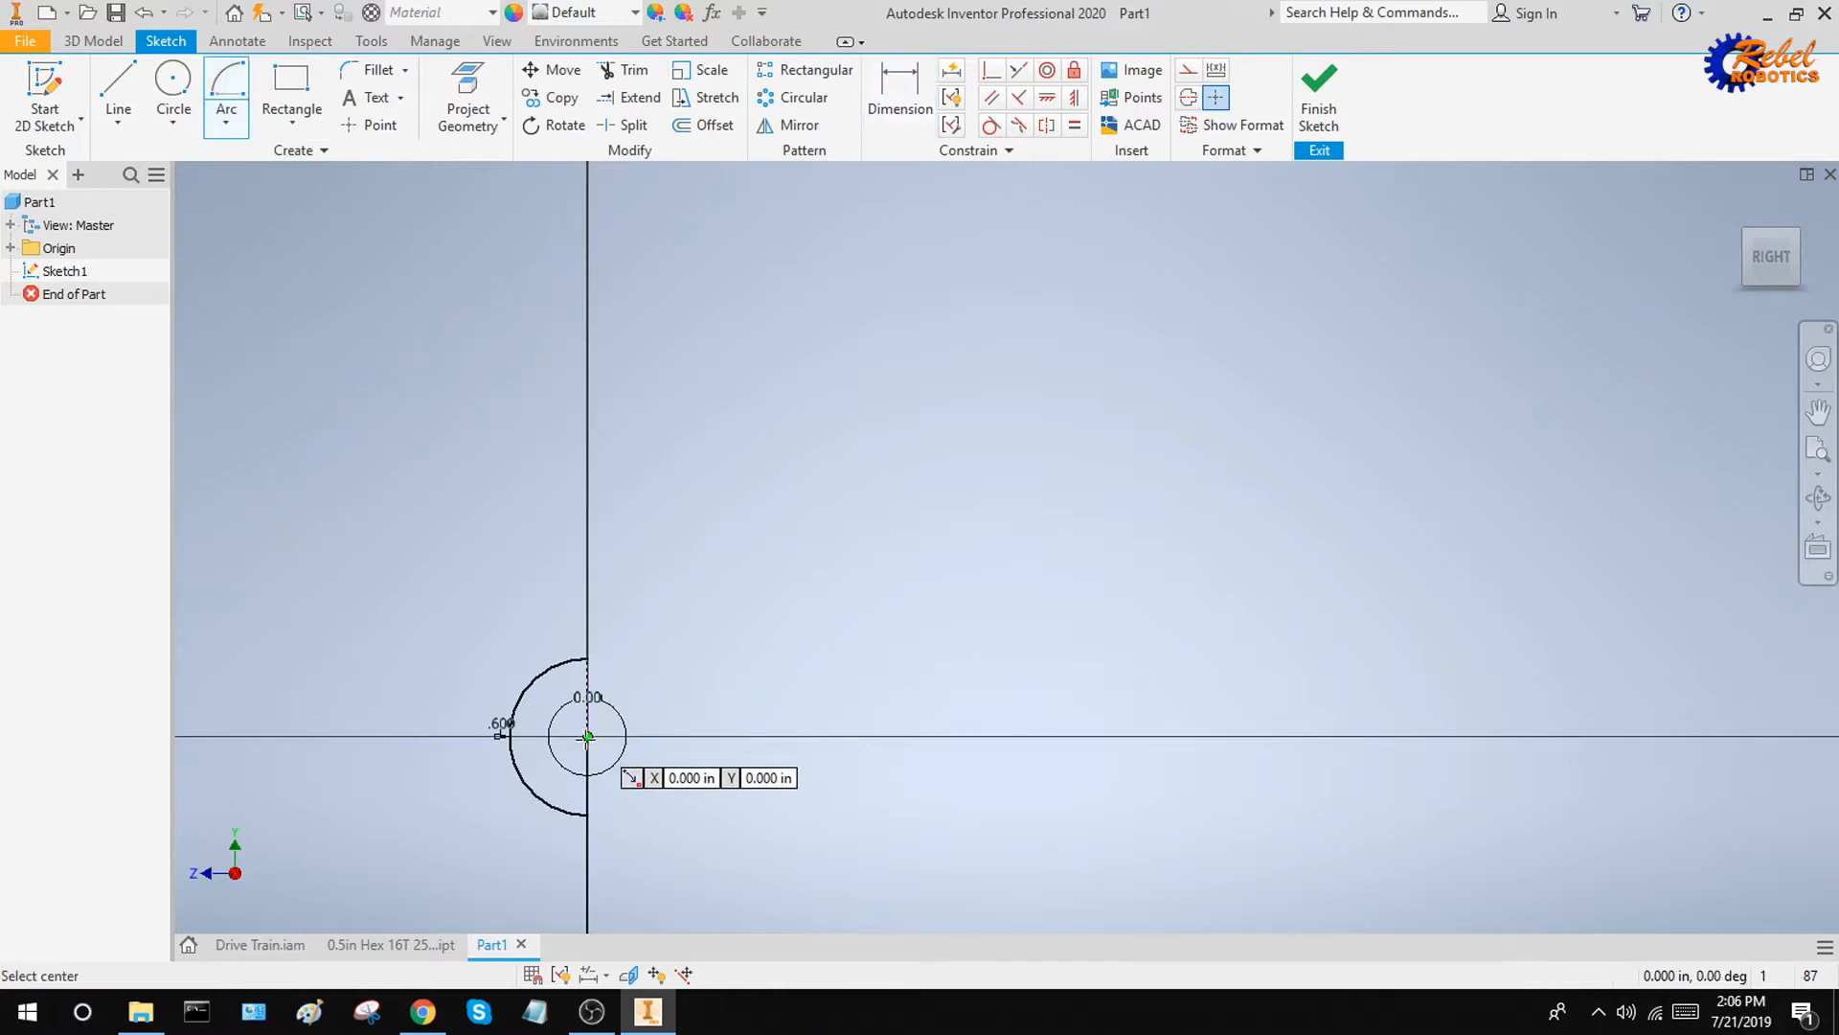
click(587, 735)
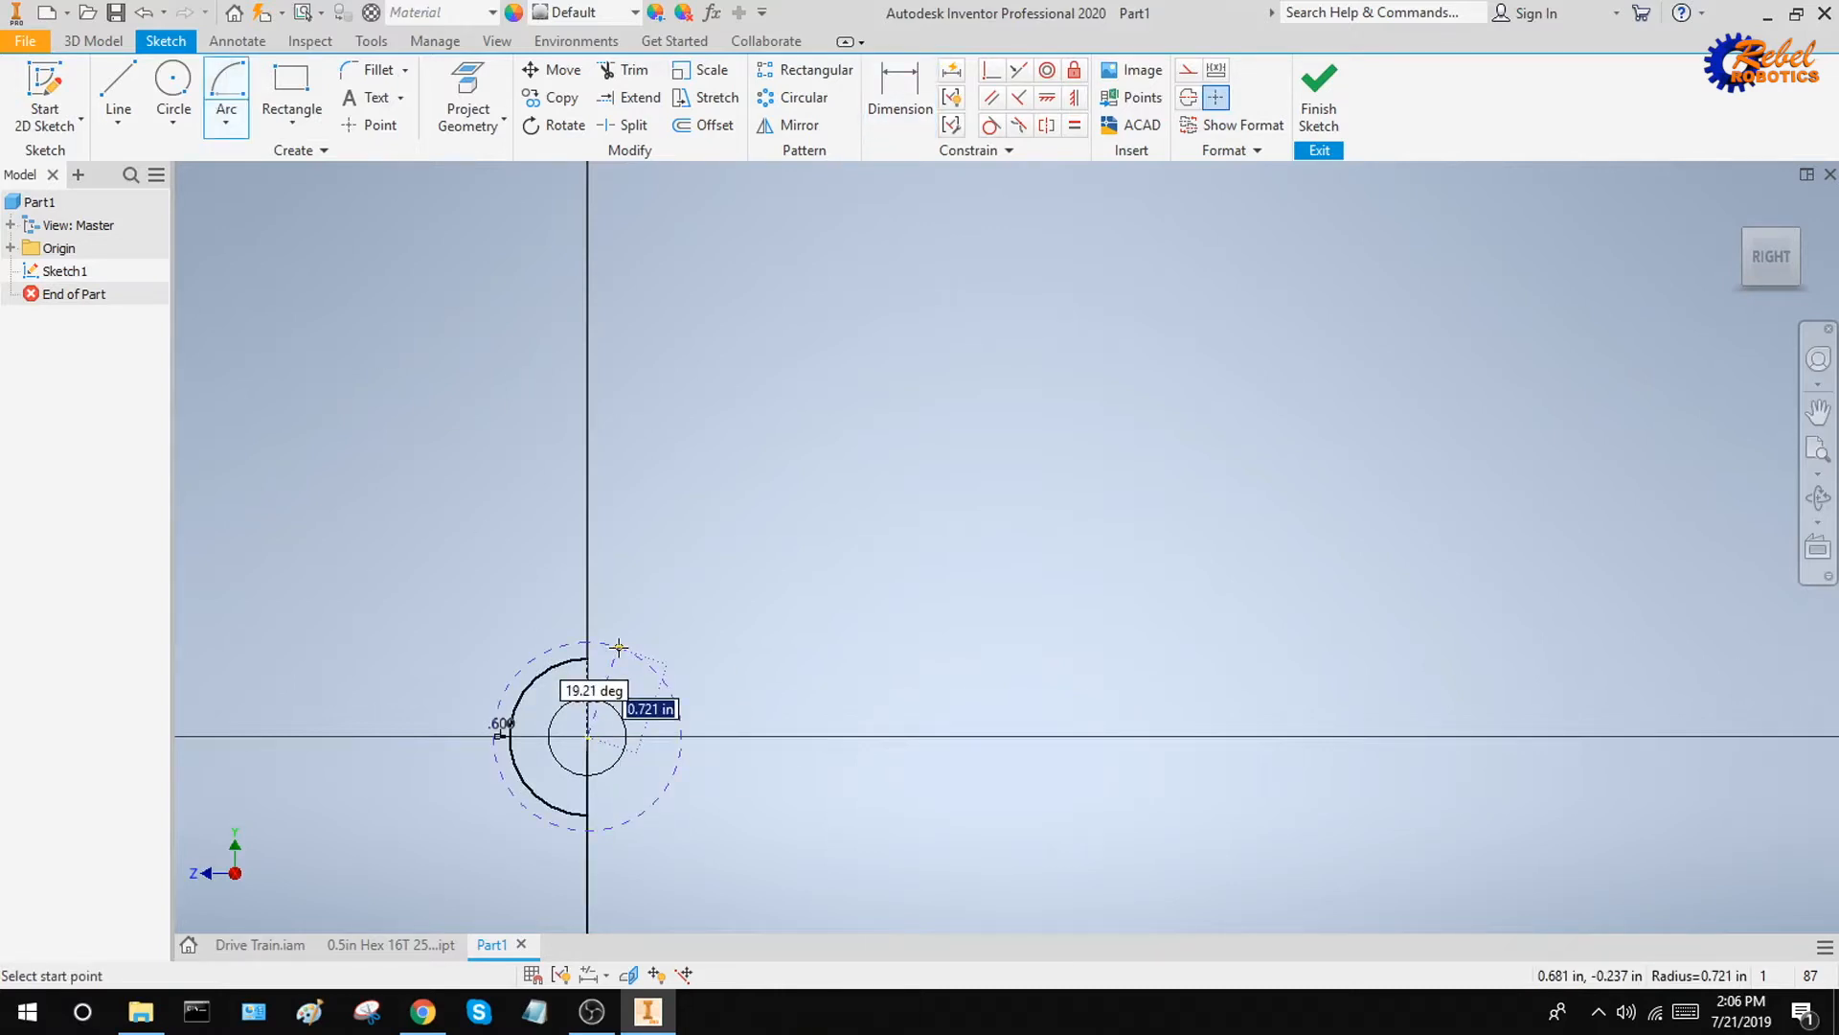
text(.7)
key(Return)
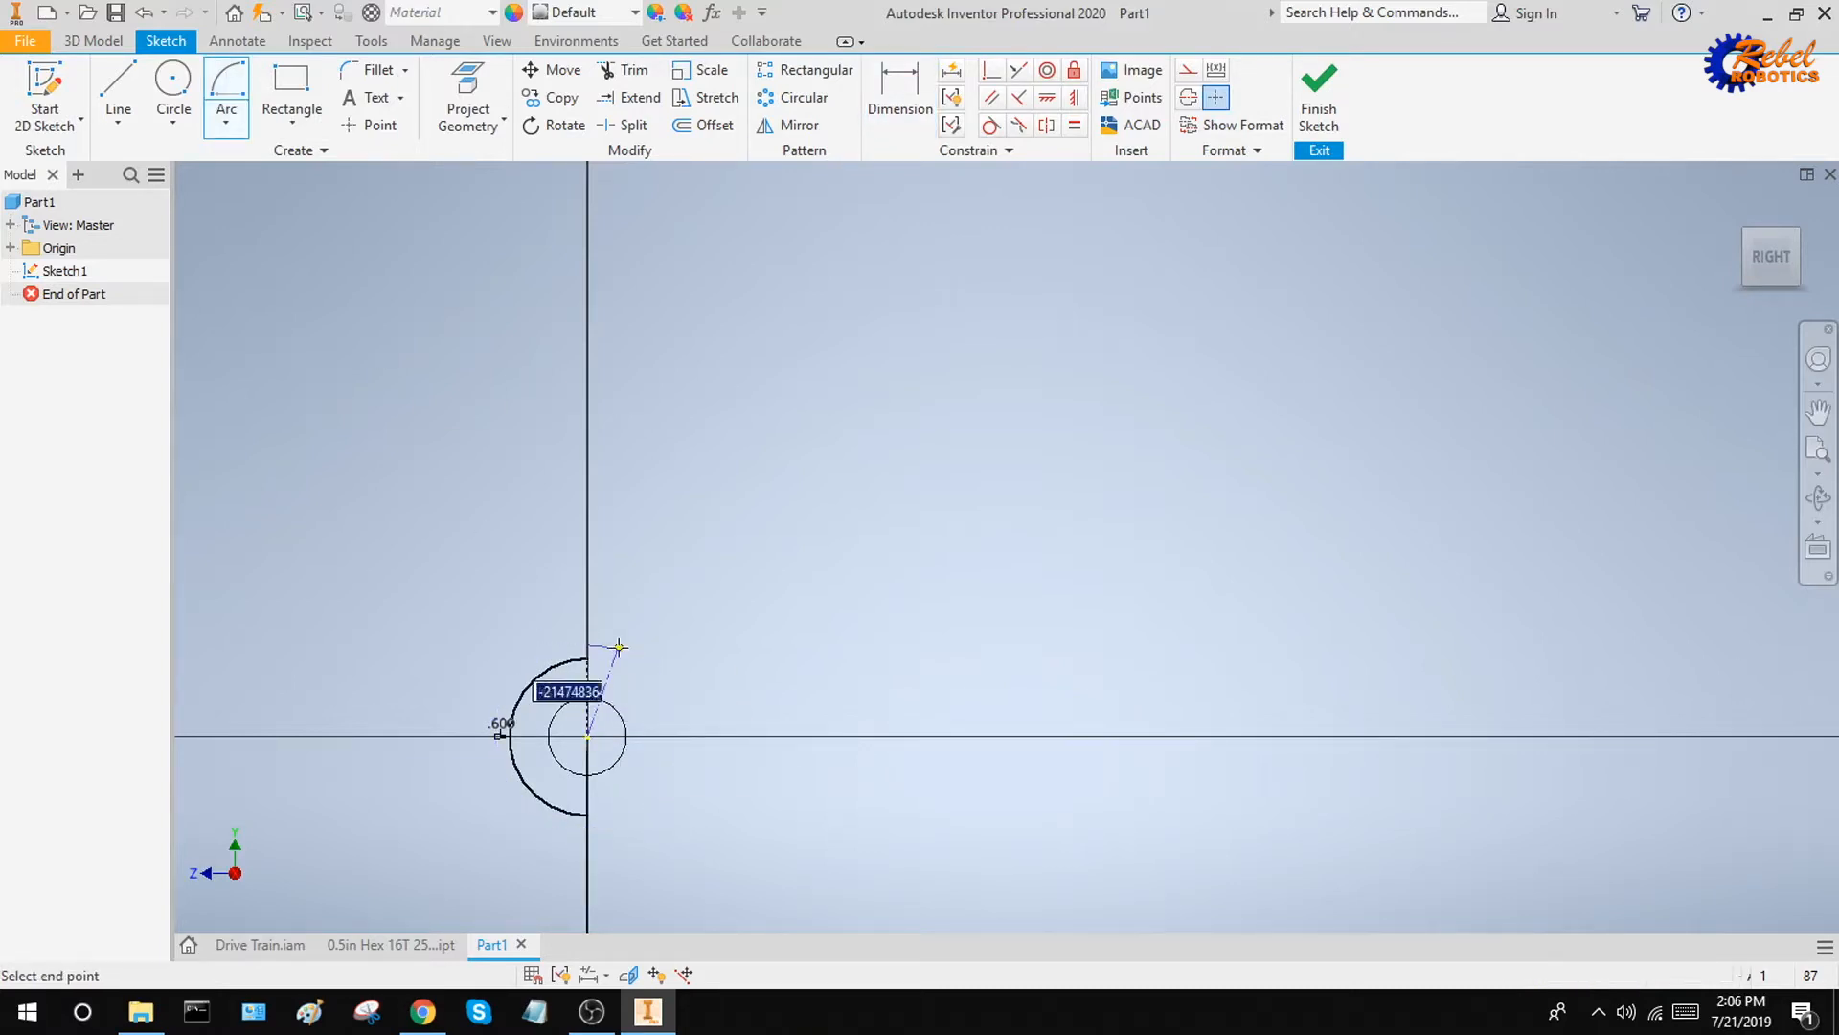
click(587, 909)
Draw a concentric 180° center point arc with a 0.7 in radius outside the opposite 0.6 in arc
scroll(792, 822, up, 5)
middle_drag(1080, 783, 891, 747)
scroll(988, 748, down, 6)
click(979, 779)
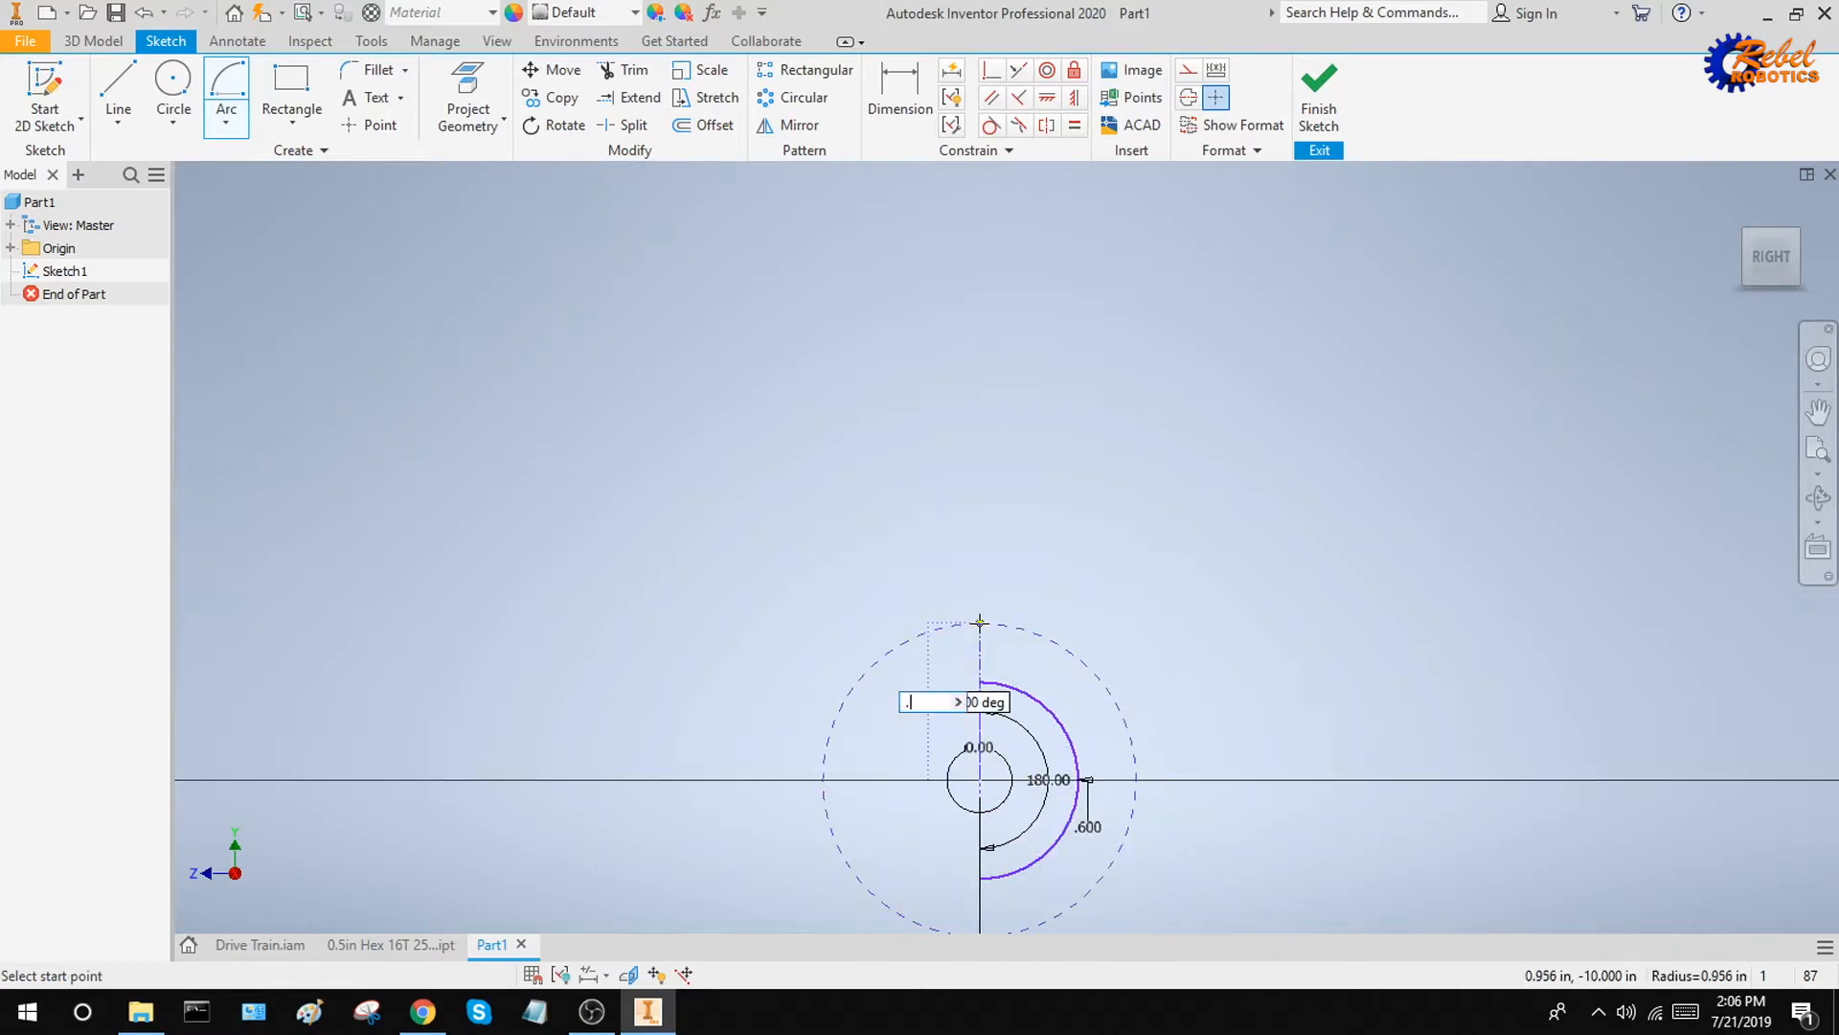
text(.7)
key(Tab)
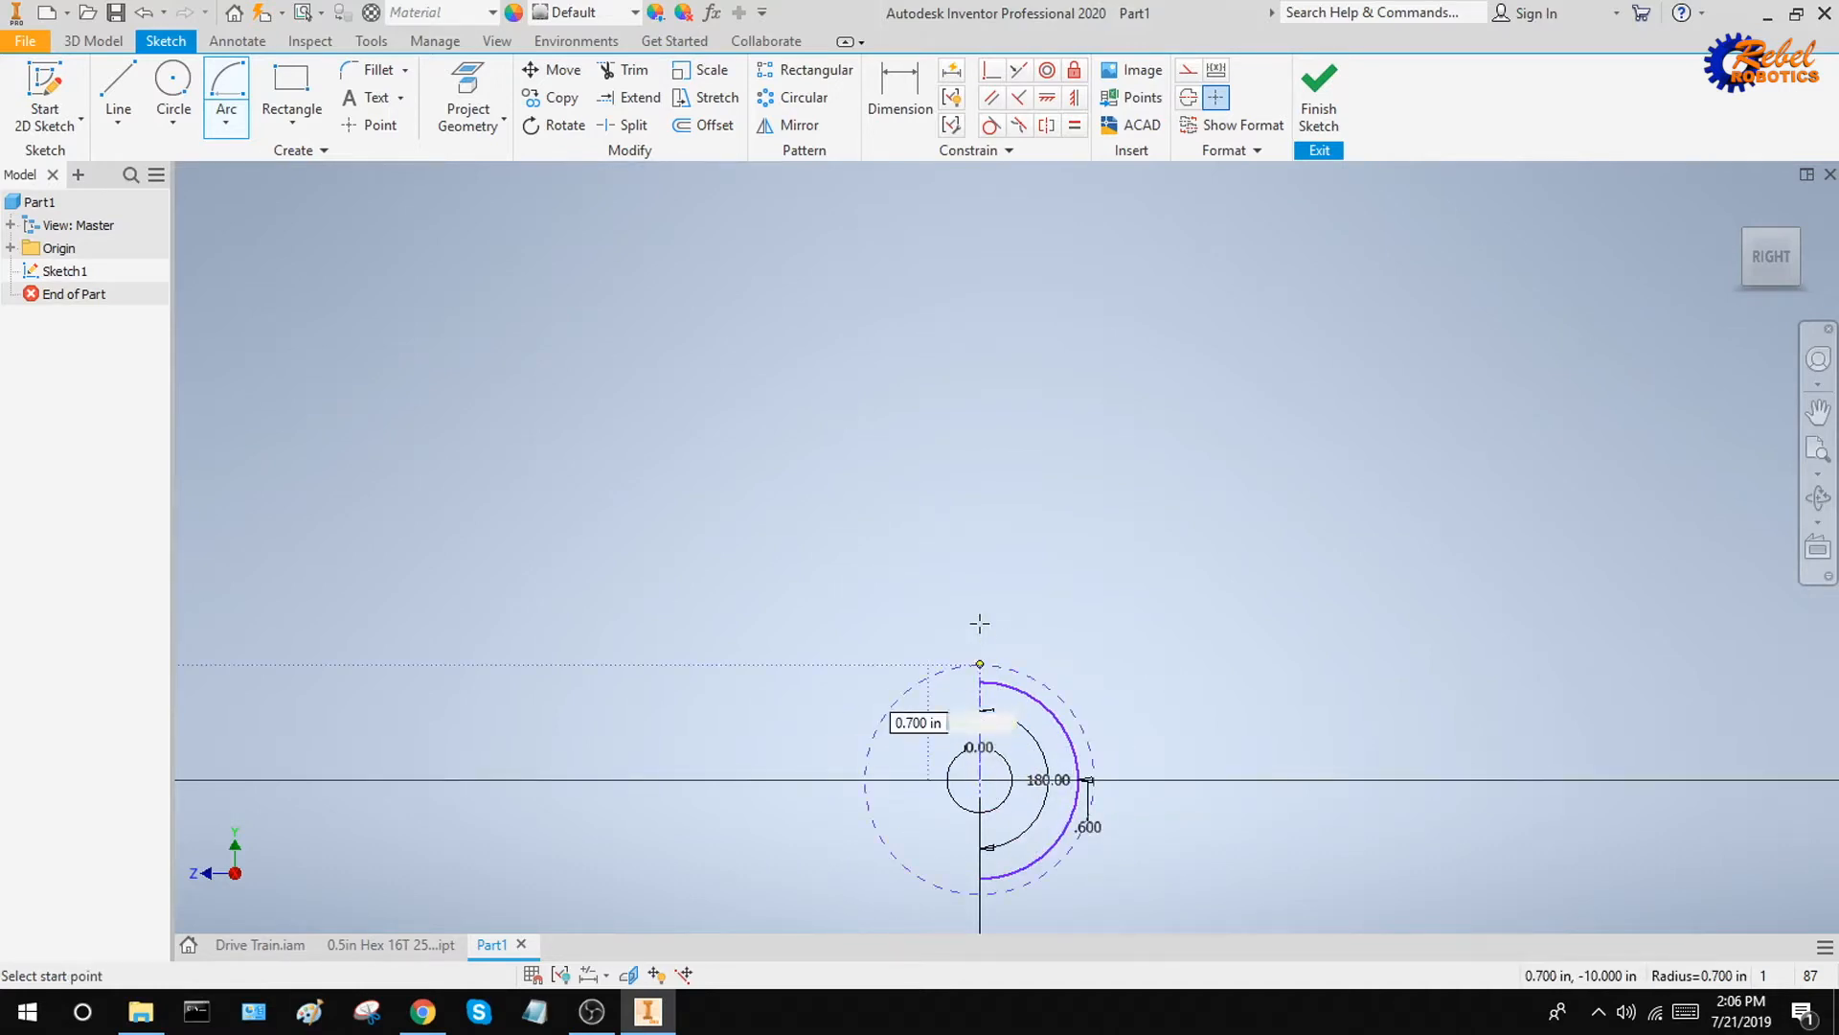
key(Return)
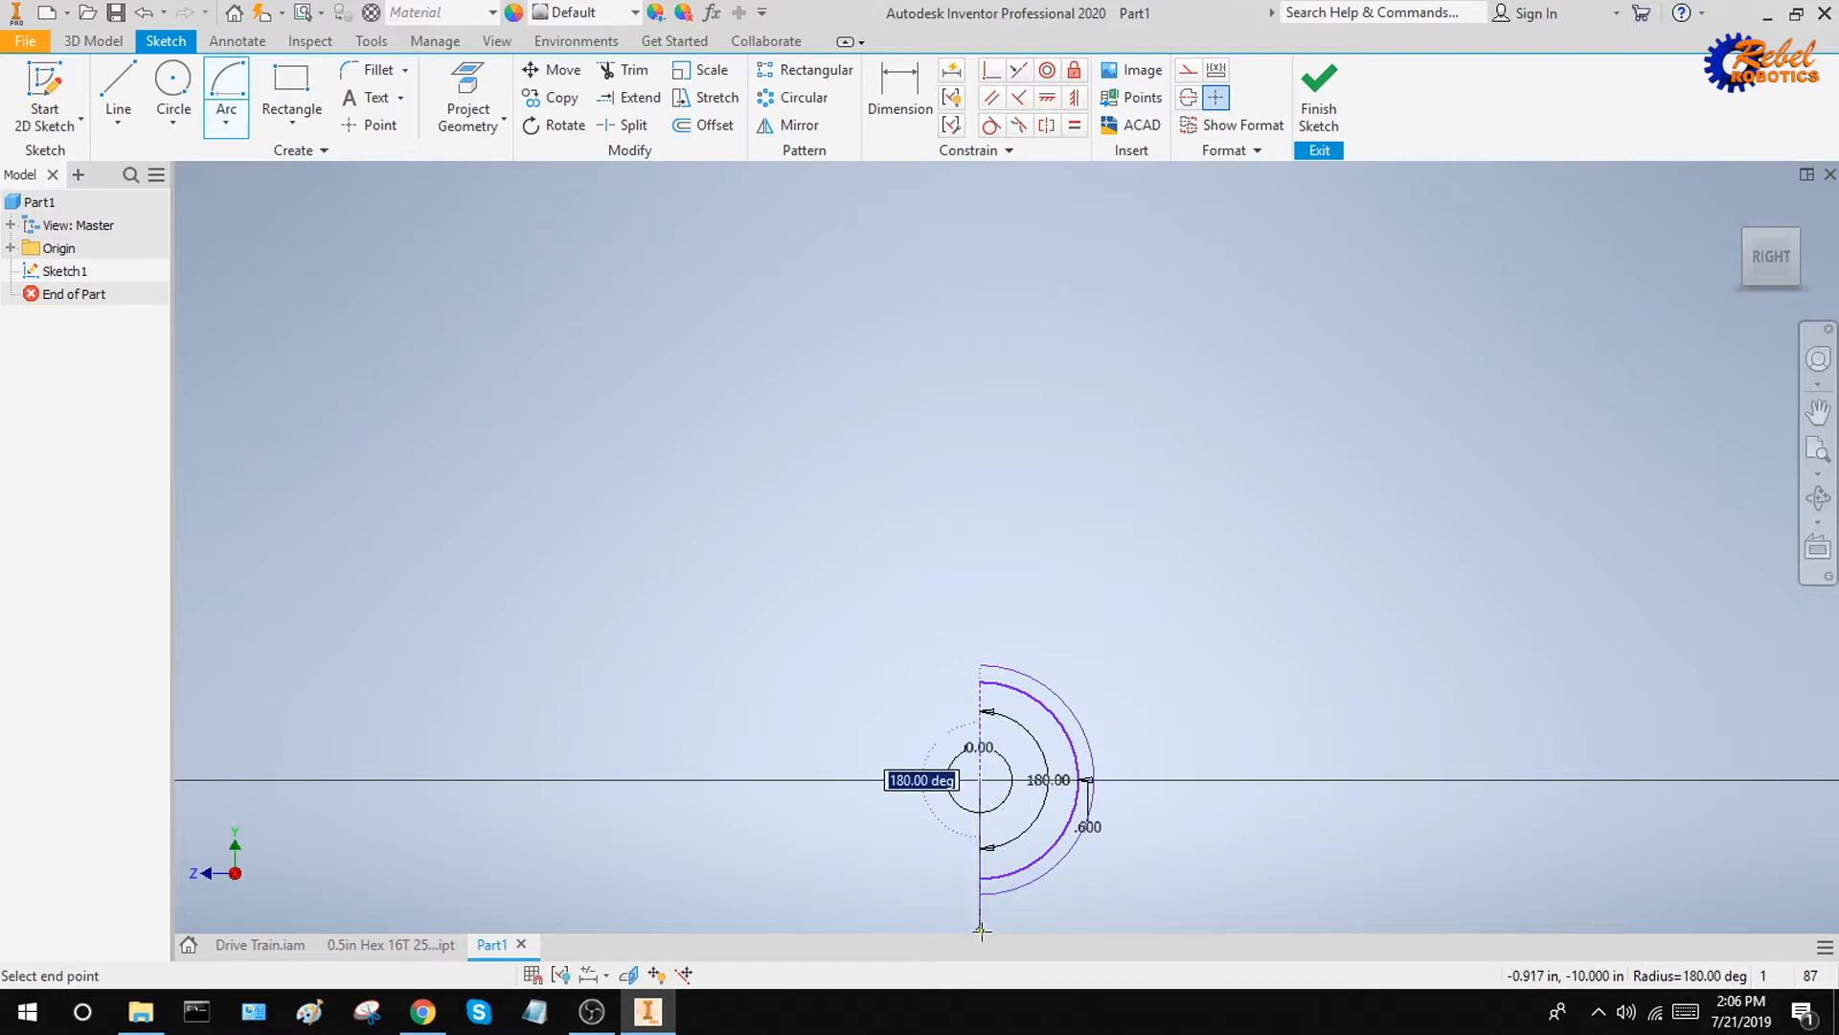
click(982, 931)
Draw two horizontal lines joining the upper endpoints of the inner arcs and of the outer arcs
scroll(1218, 747, up, 3)
middle_drag(1209, 728, 1290, 600)
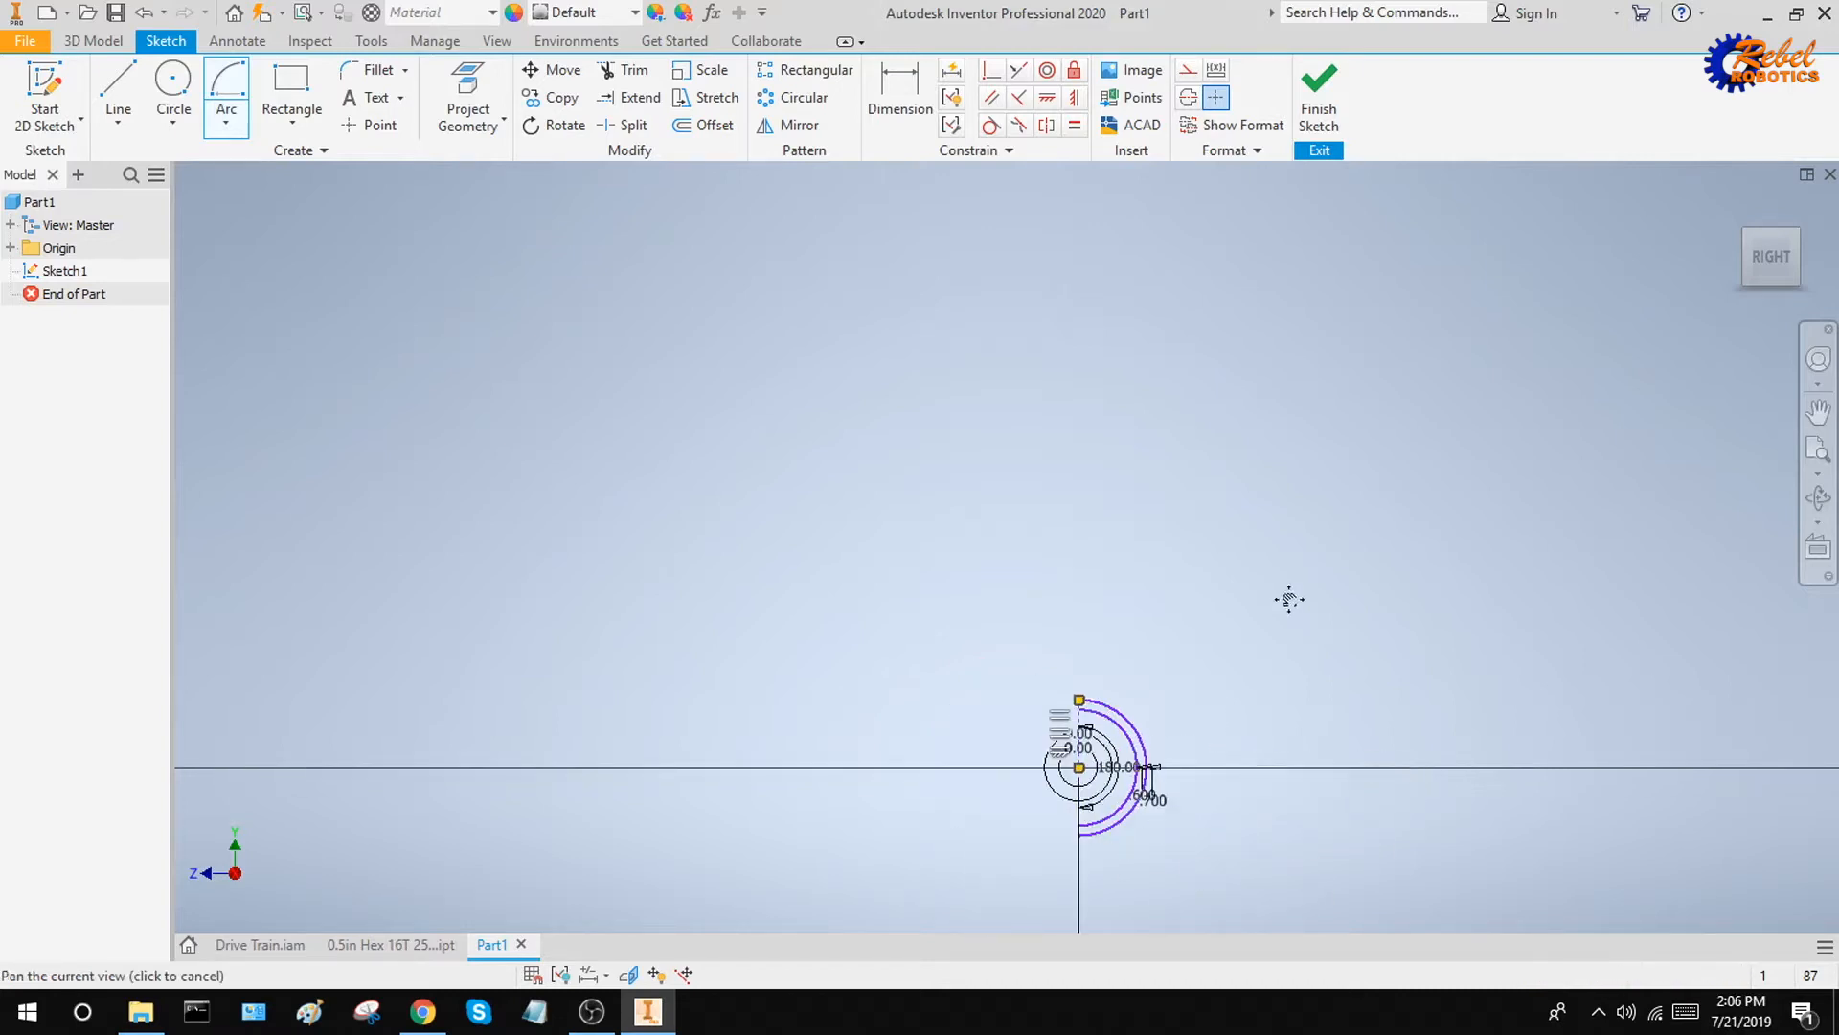
middle_drag(1021, 508, 1307, 533)
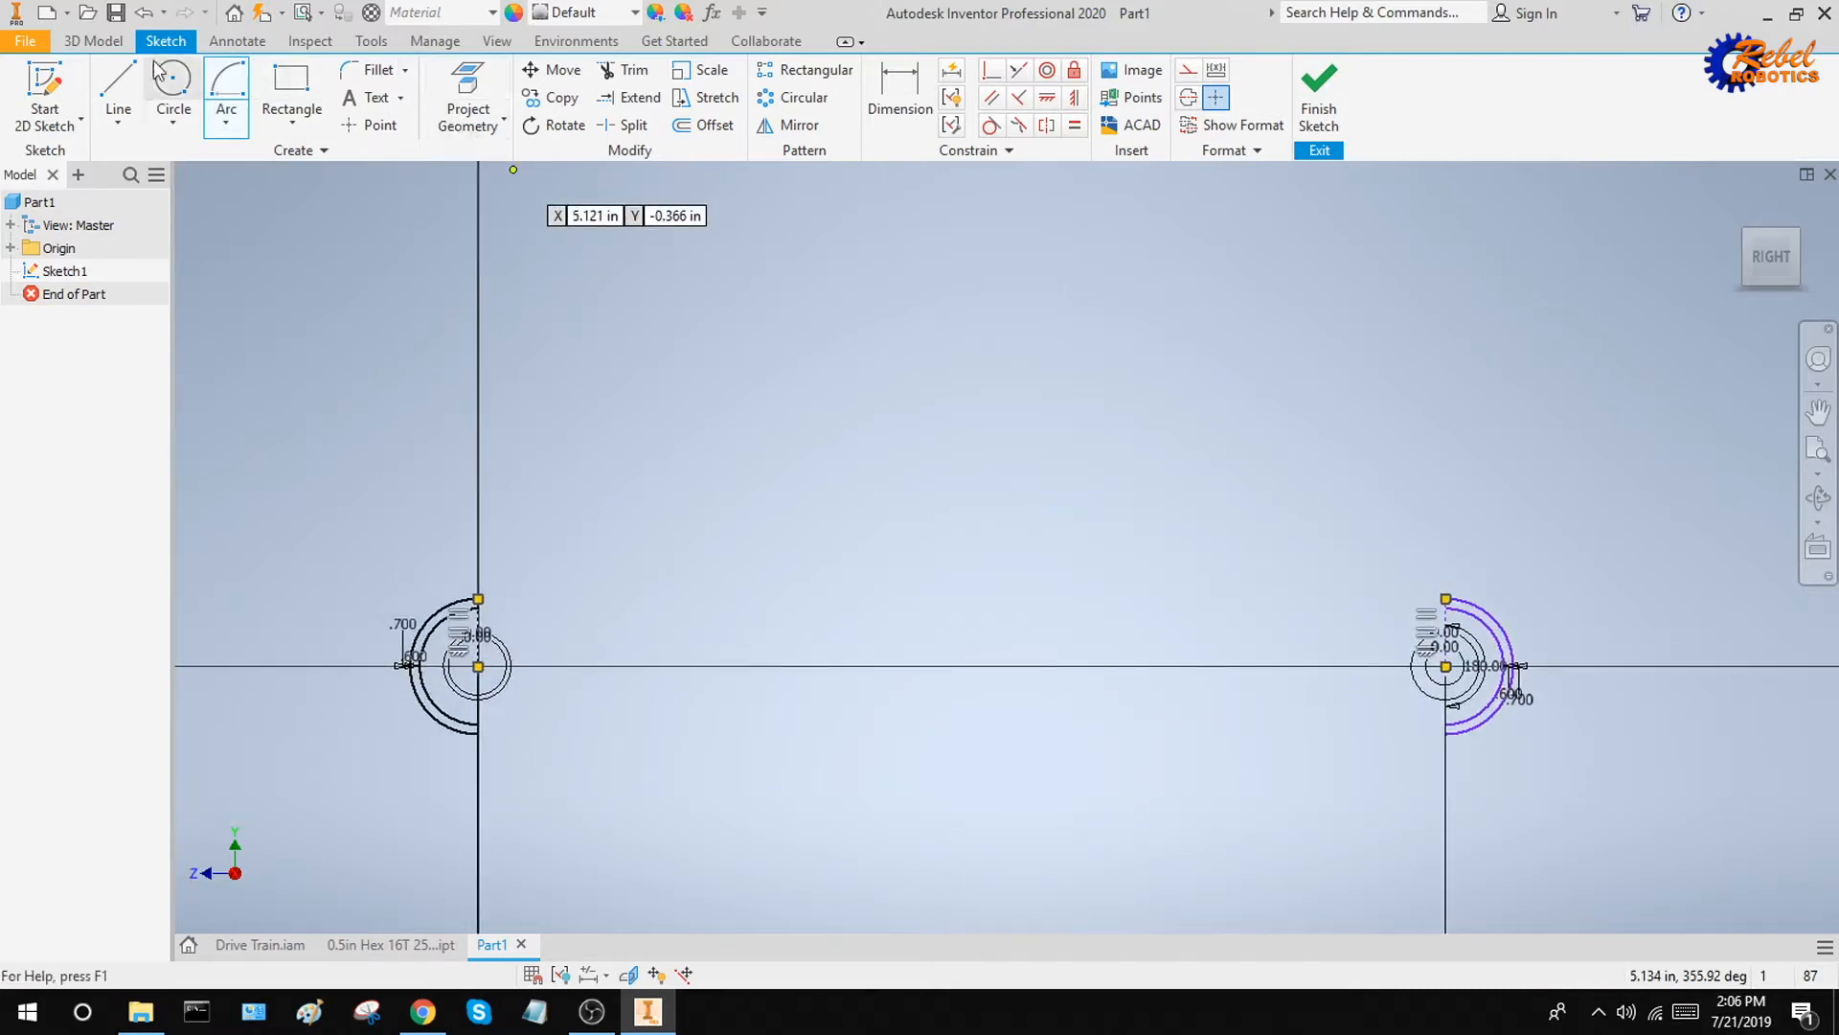
click(118, 86)
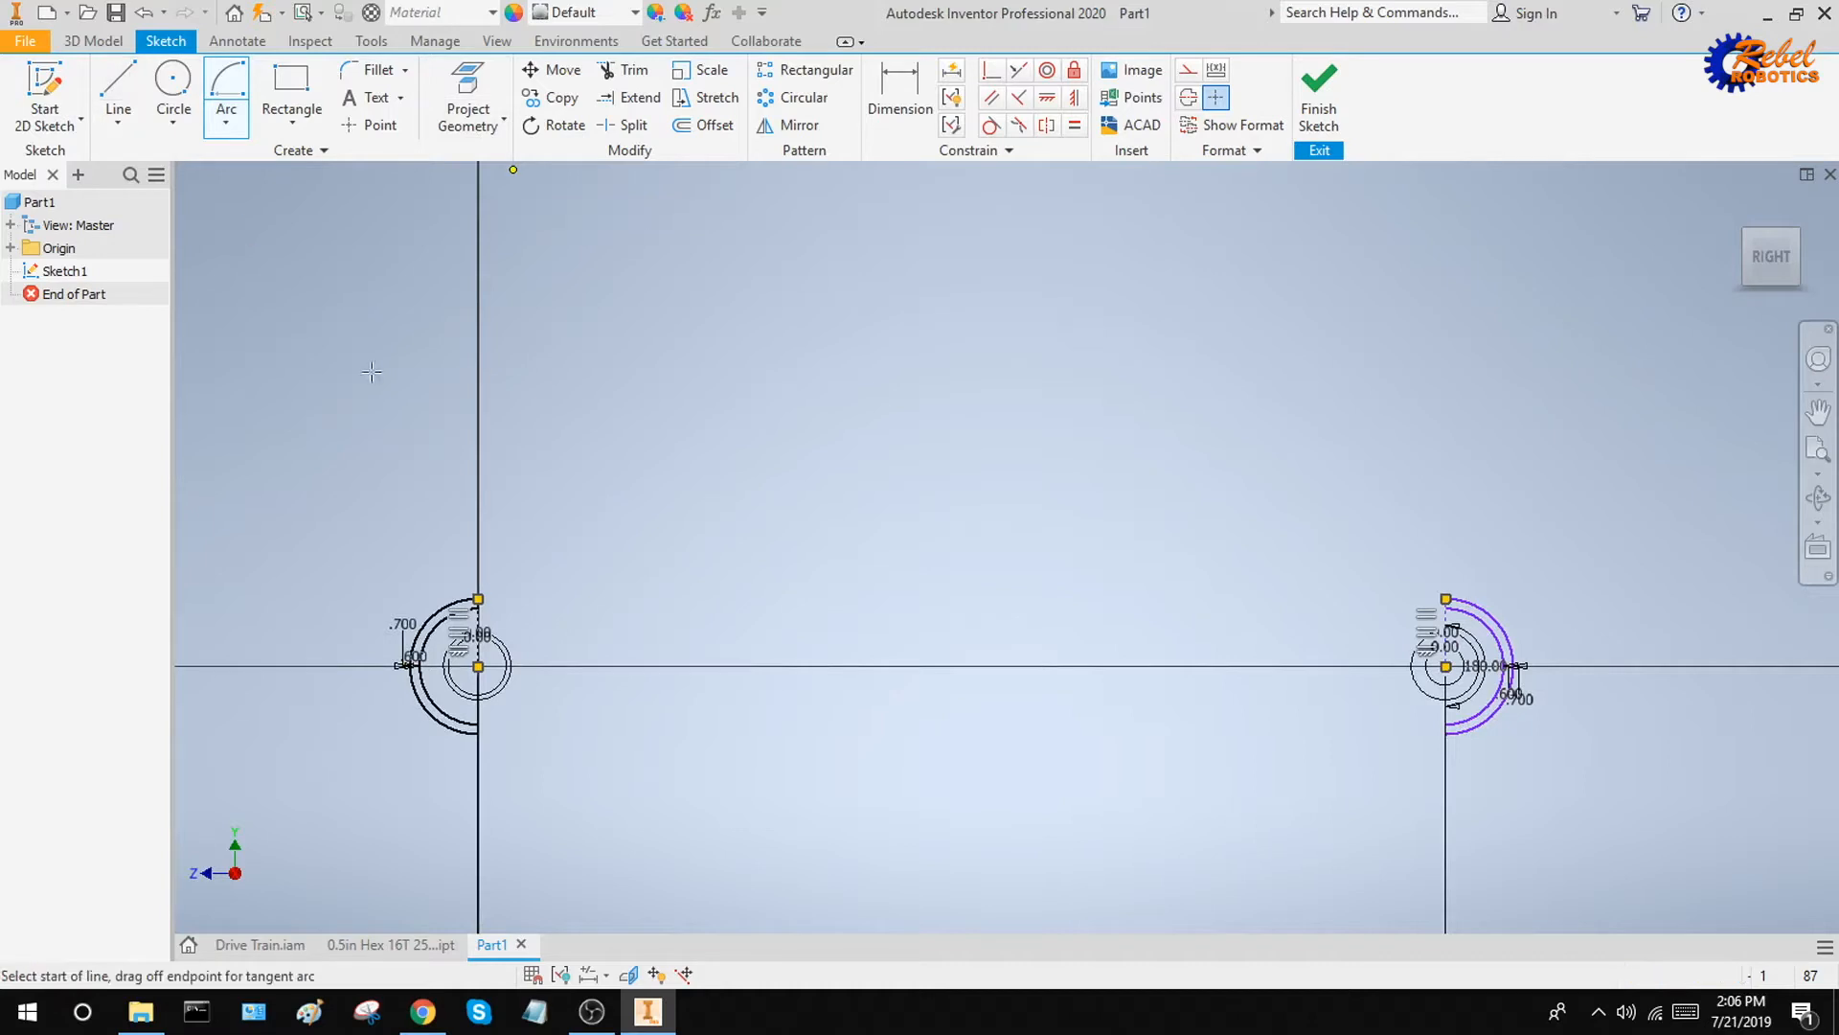
click(485, 608)
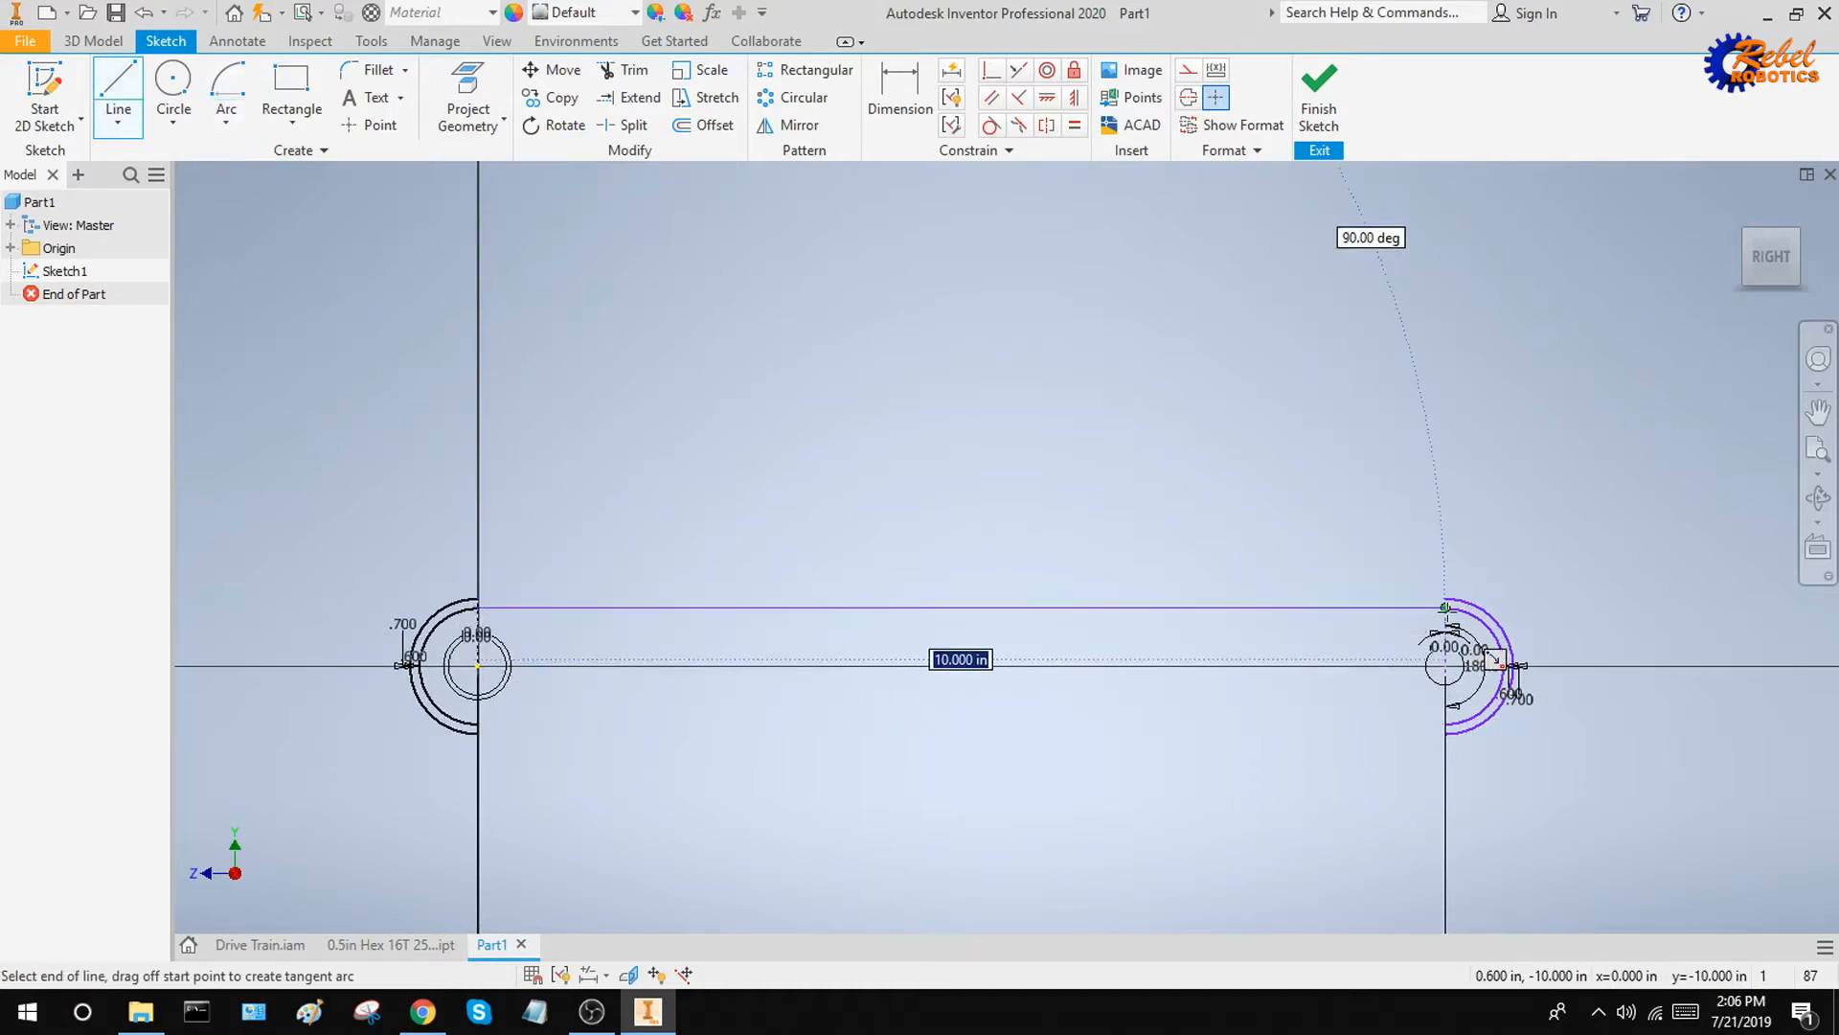
click(1446, 608)
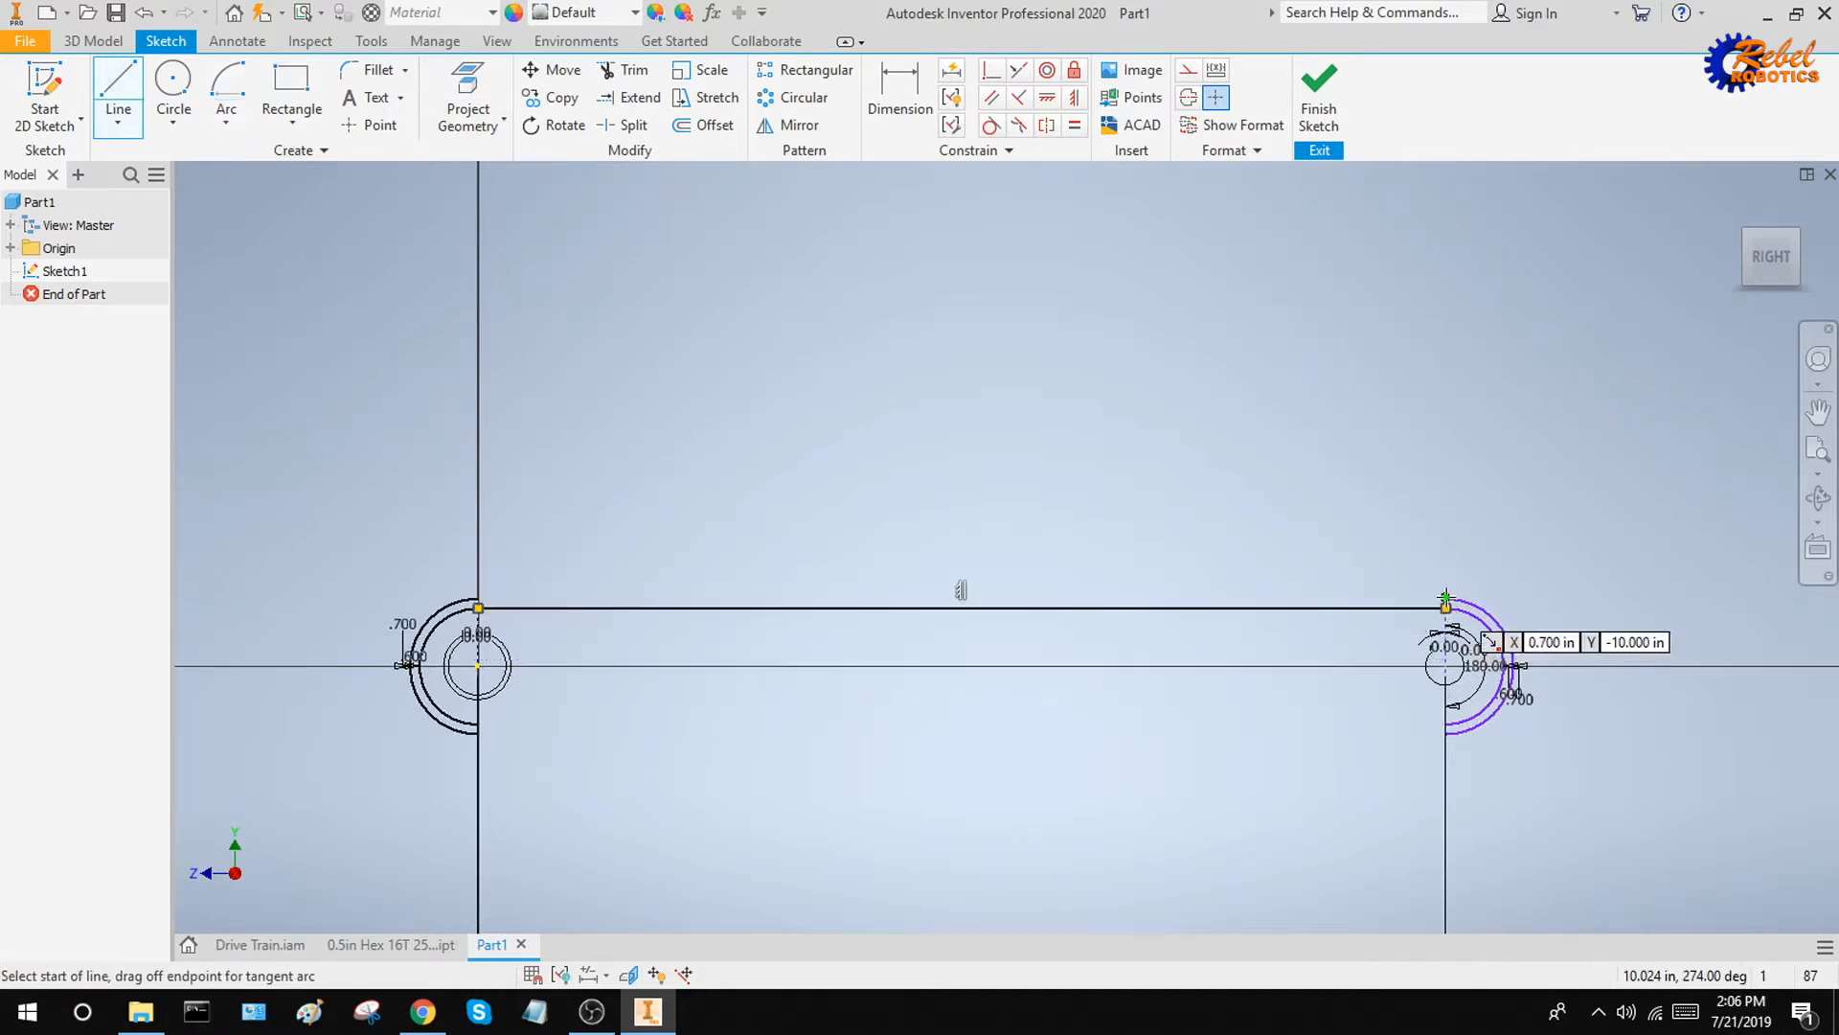
click(479, 602)
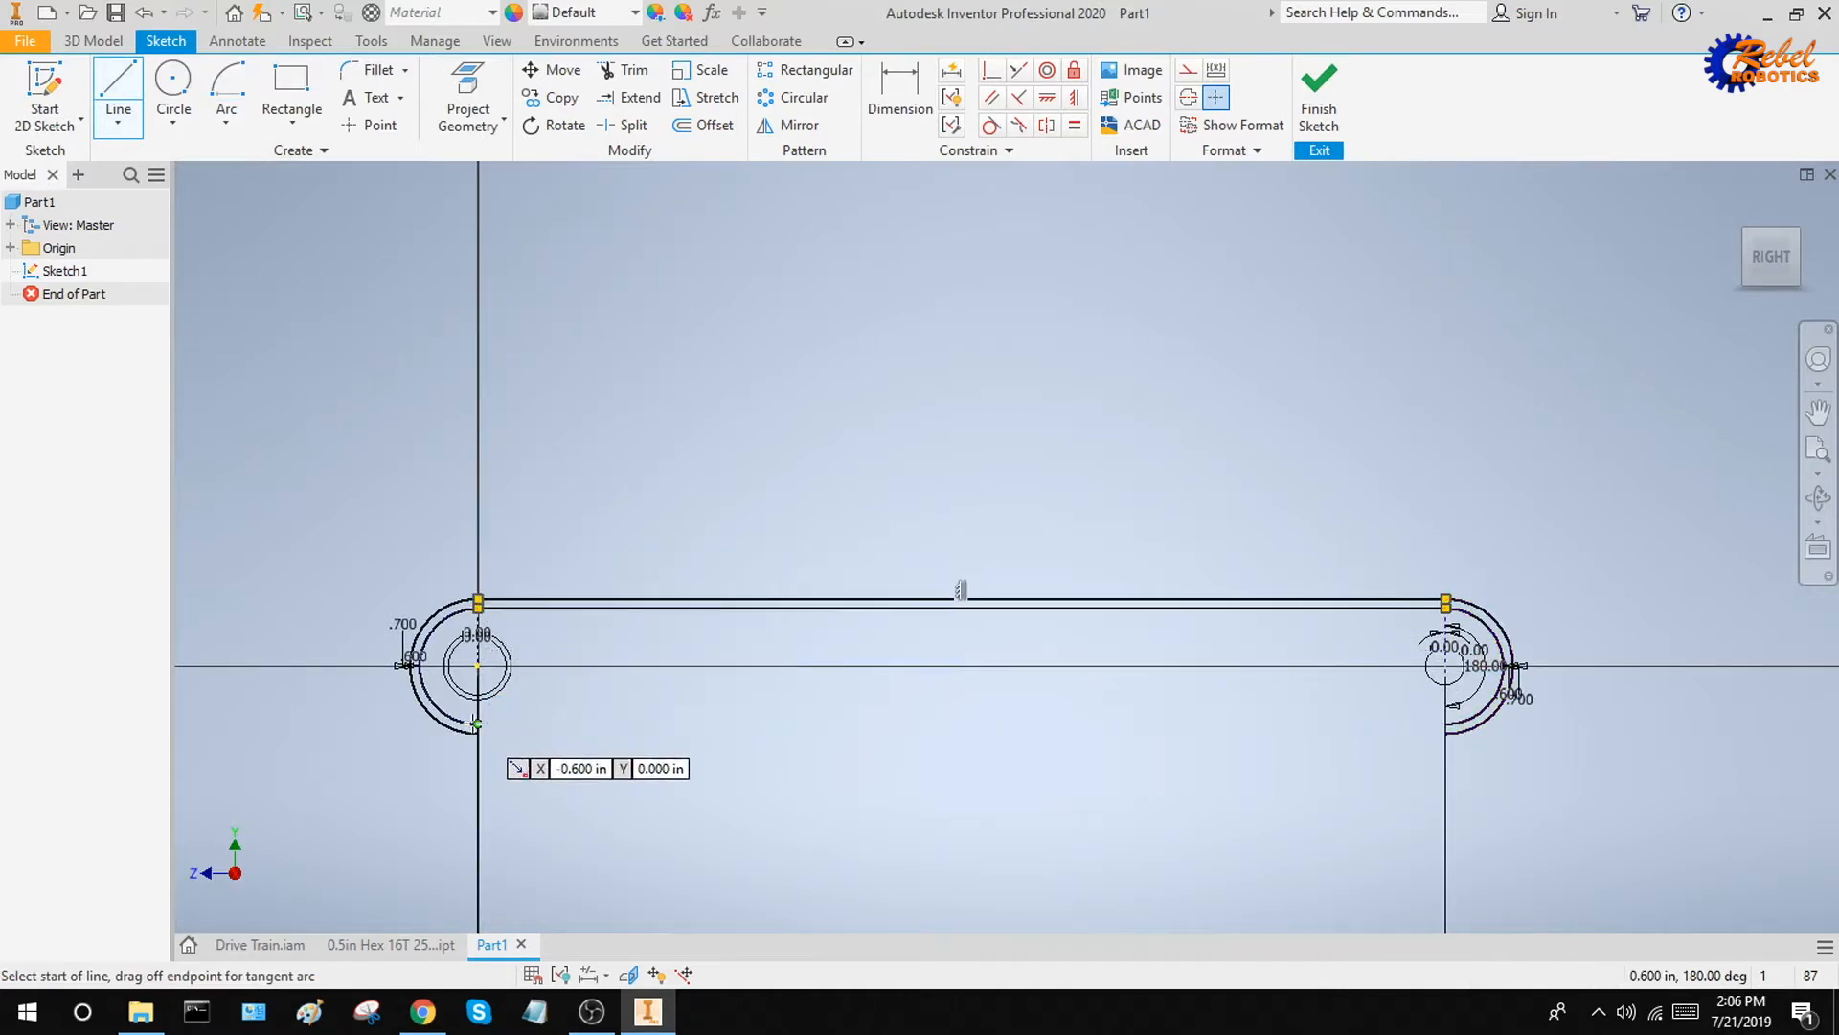
Draw two horizontal lines joining the lower endpoints of the inner and outer arcs, closing both chain outlines
click(478, 724)
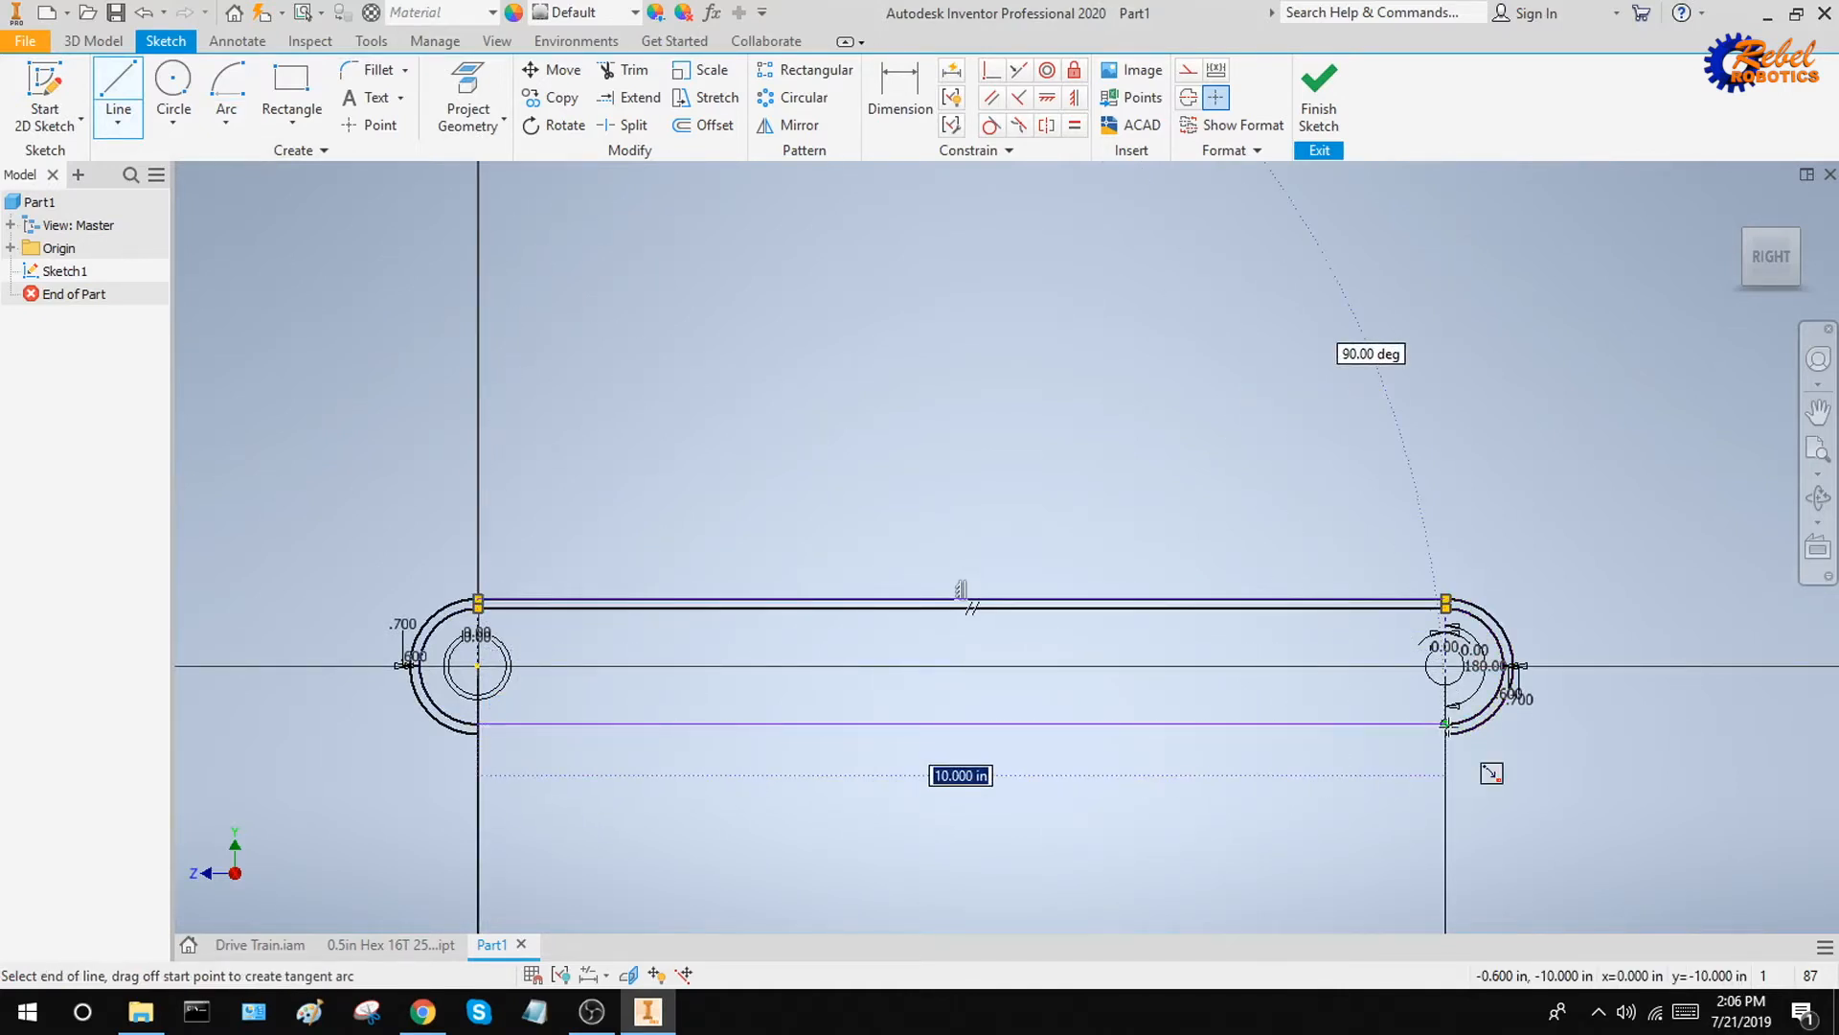
click(1446, 724)
click(1445, 724)
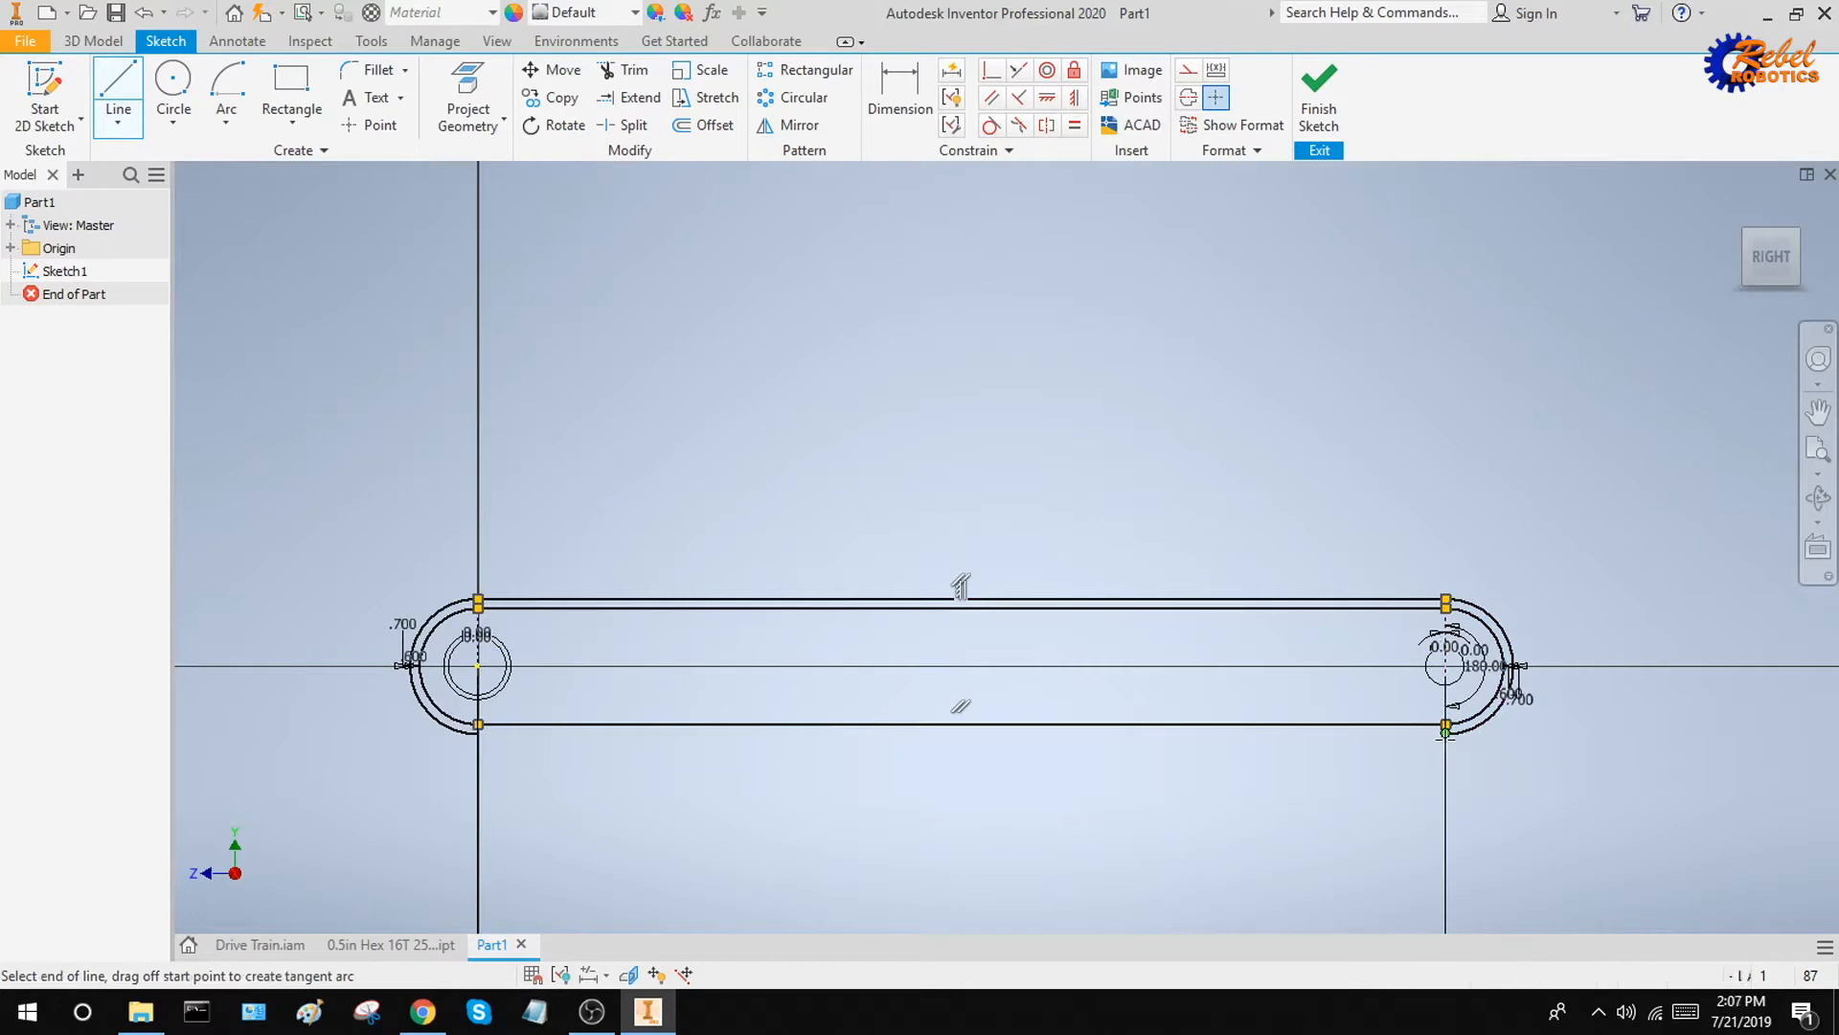
click(478, 728)
key(Escape)
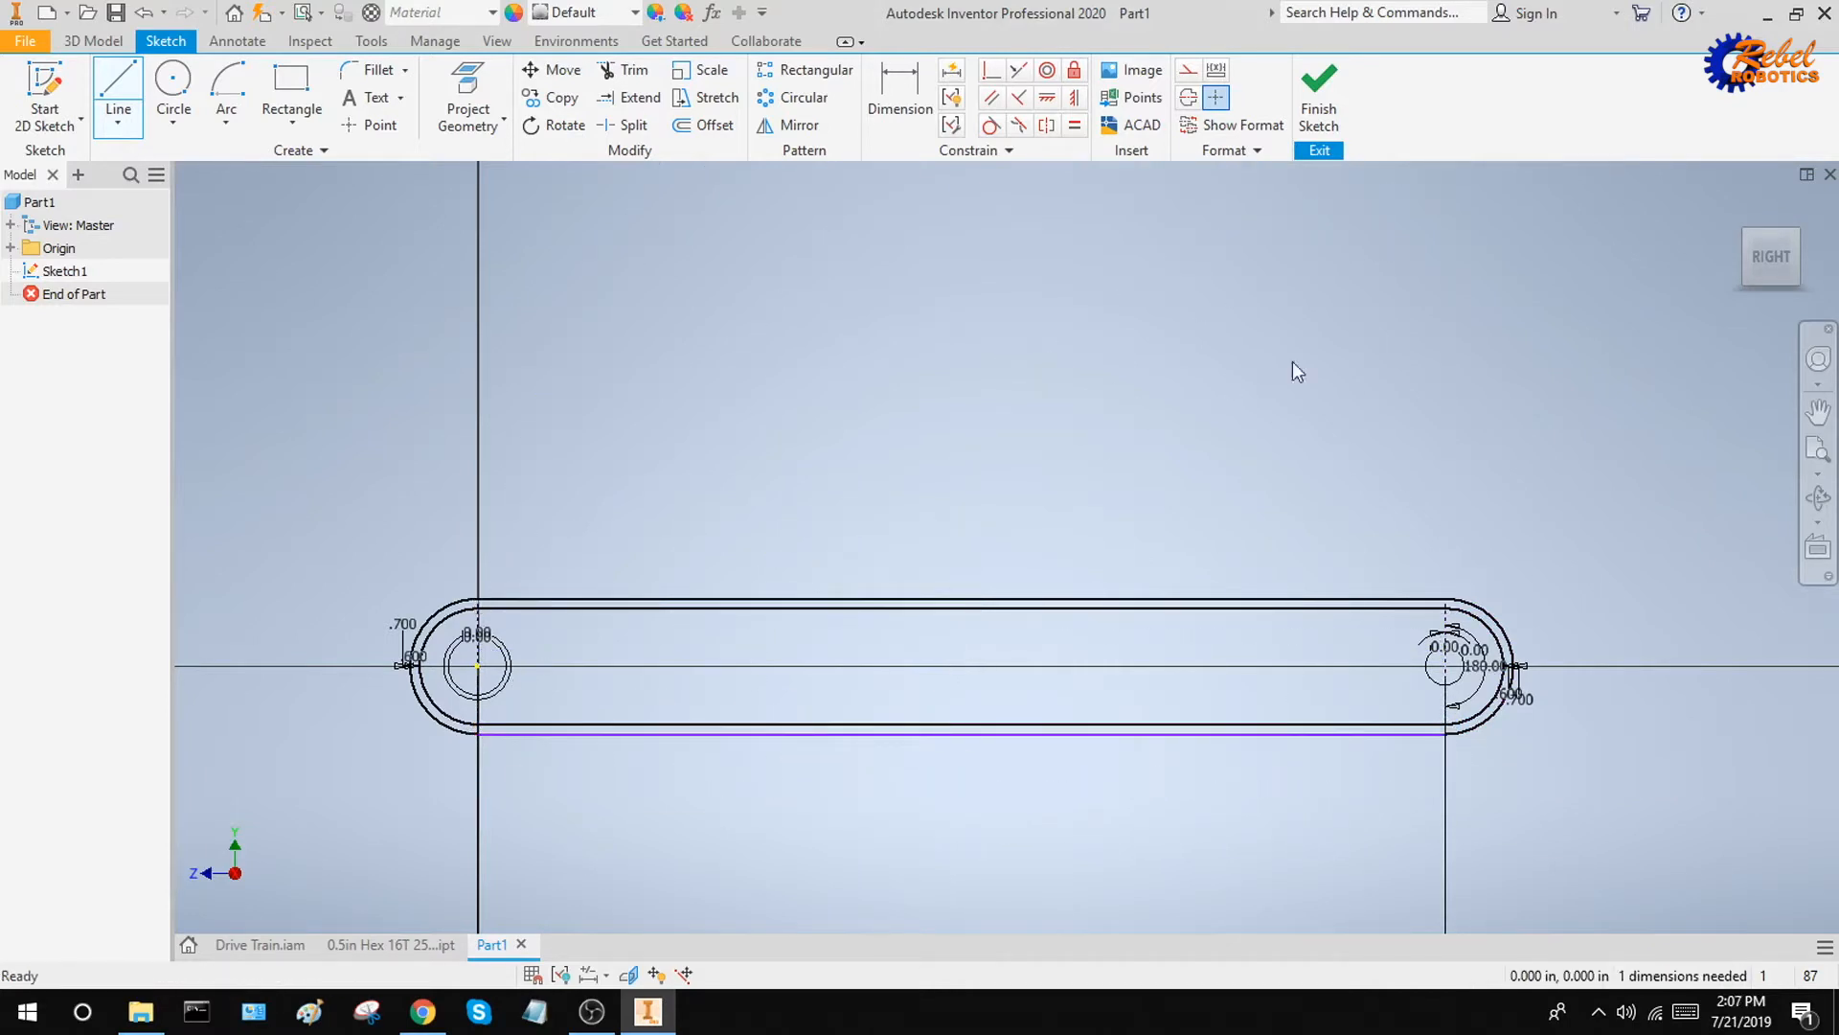
Finish the sketch and extrude the band between the inner and outer chain outlines by 0.3 in
click(1319, 106)
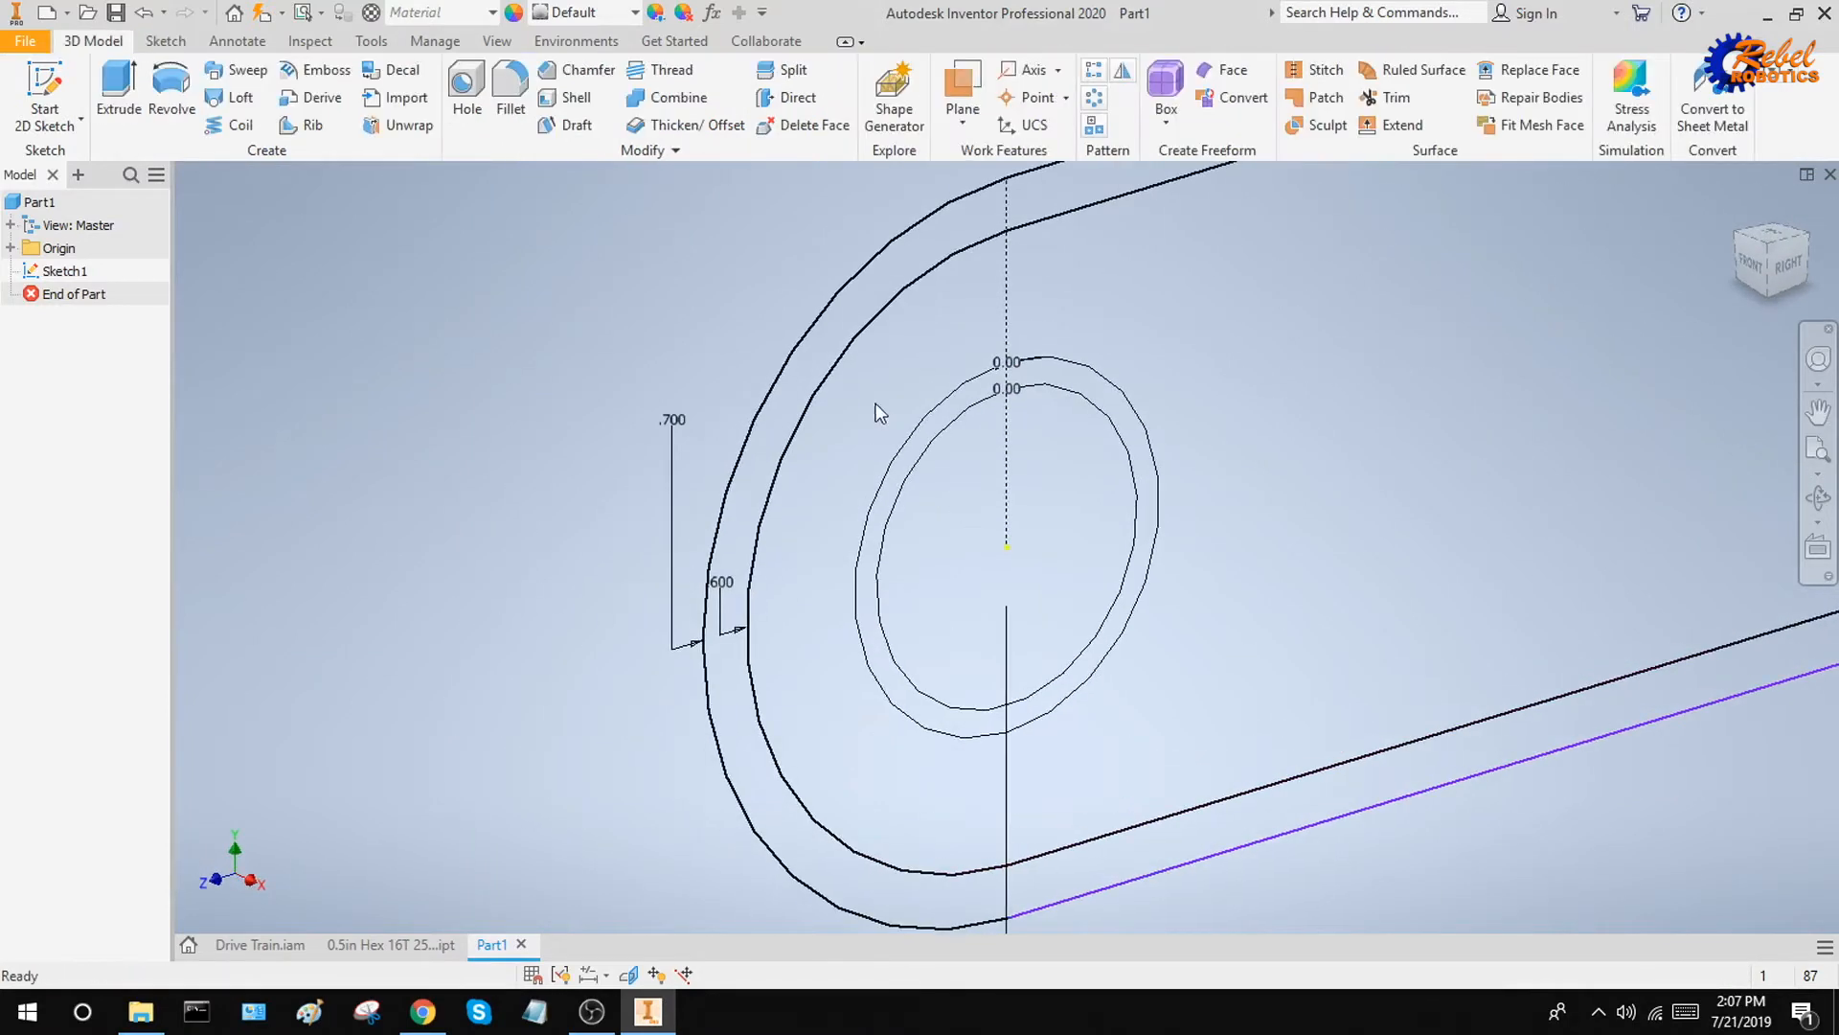
click(118, 96)
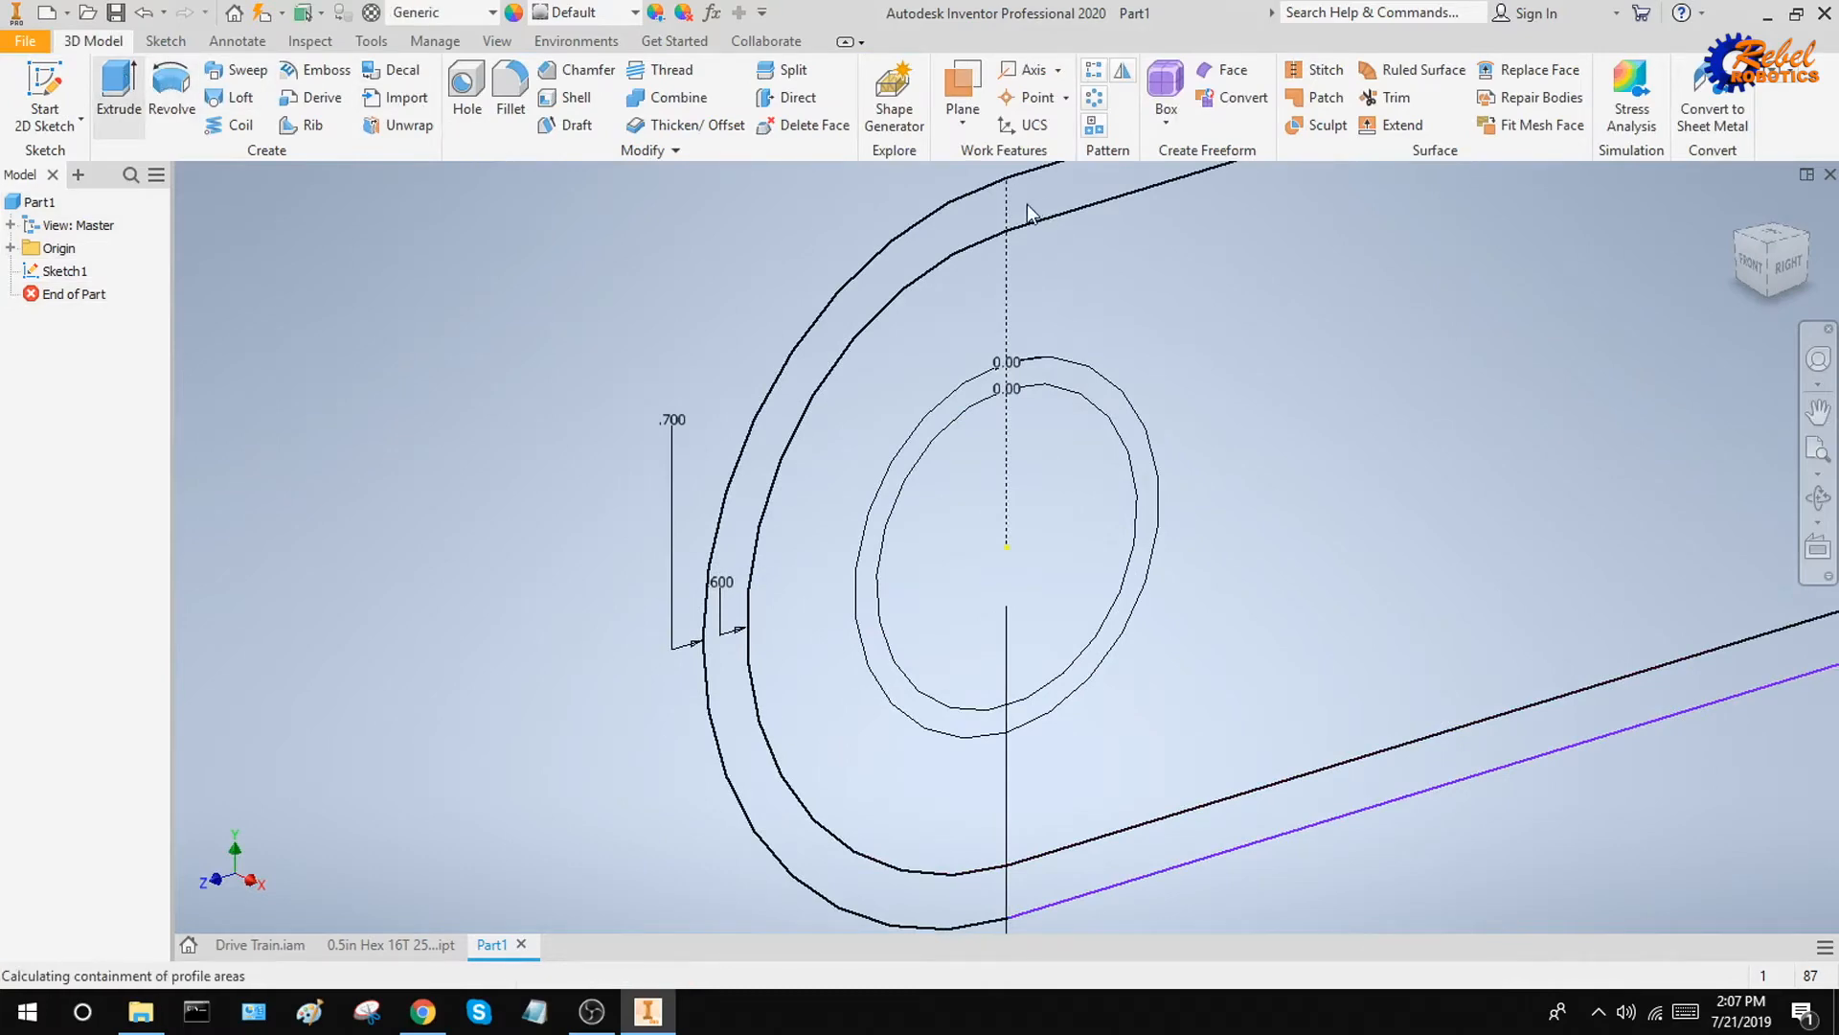
middle_drag(1007, 223, 841, 398)
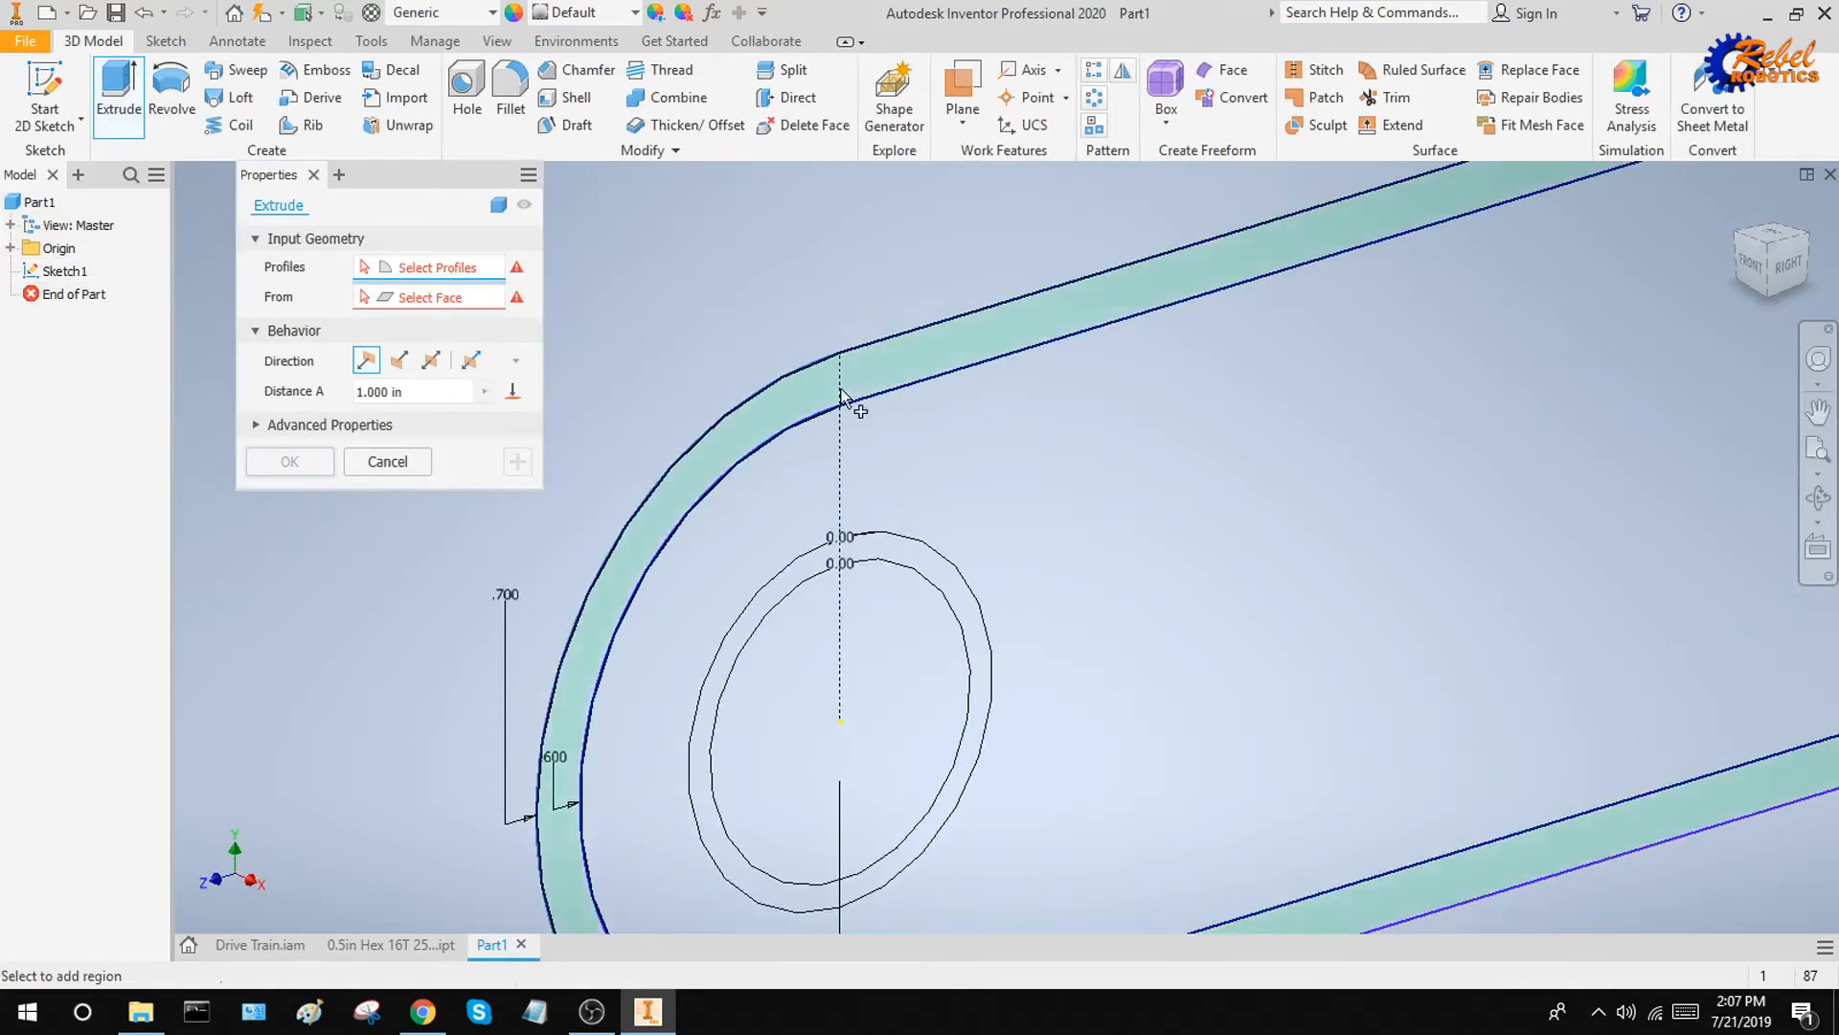
click(851, 376)
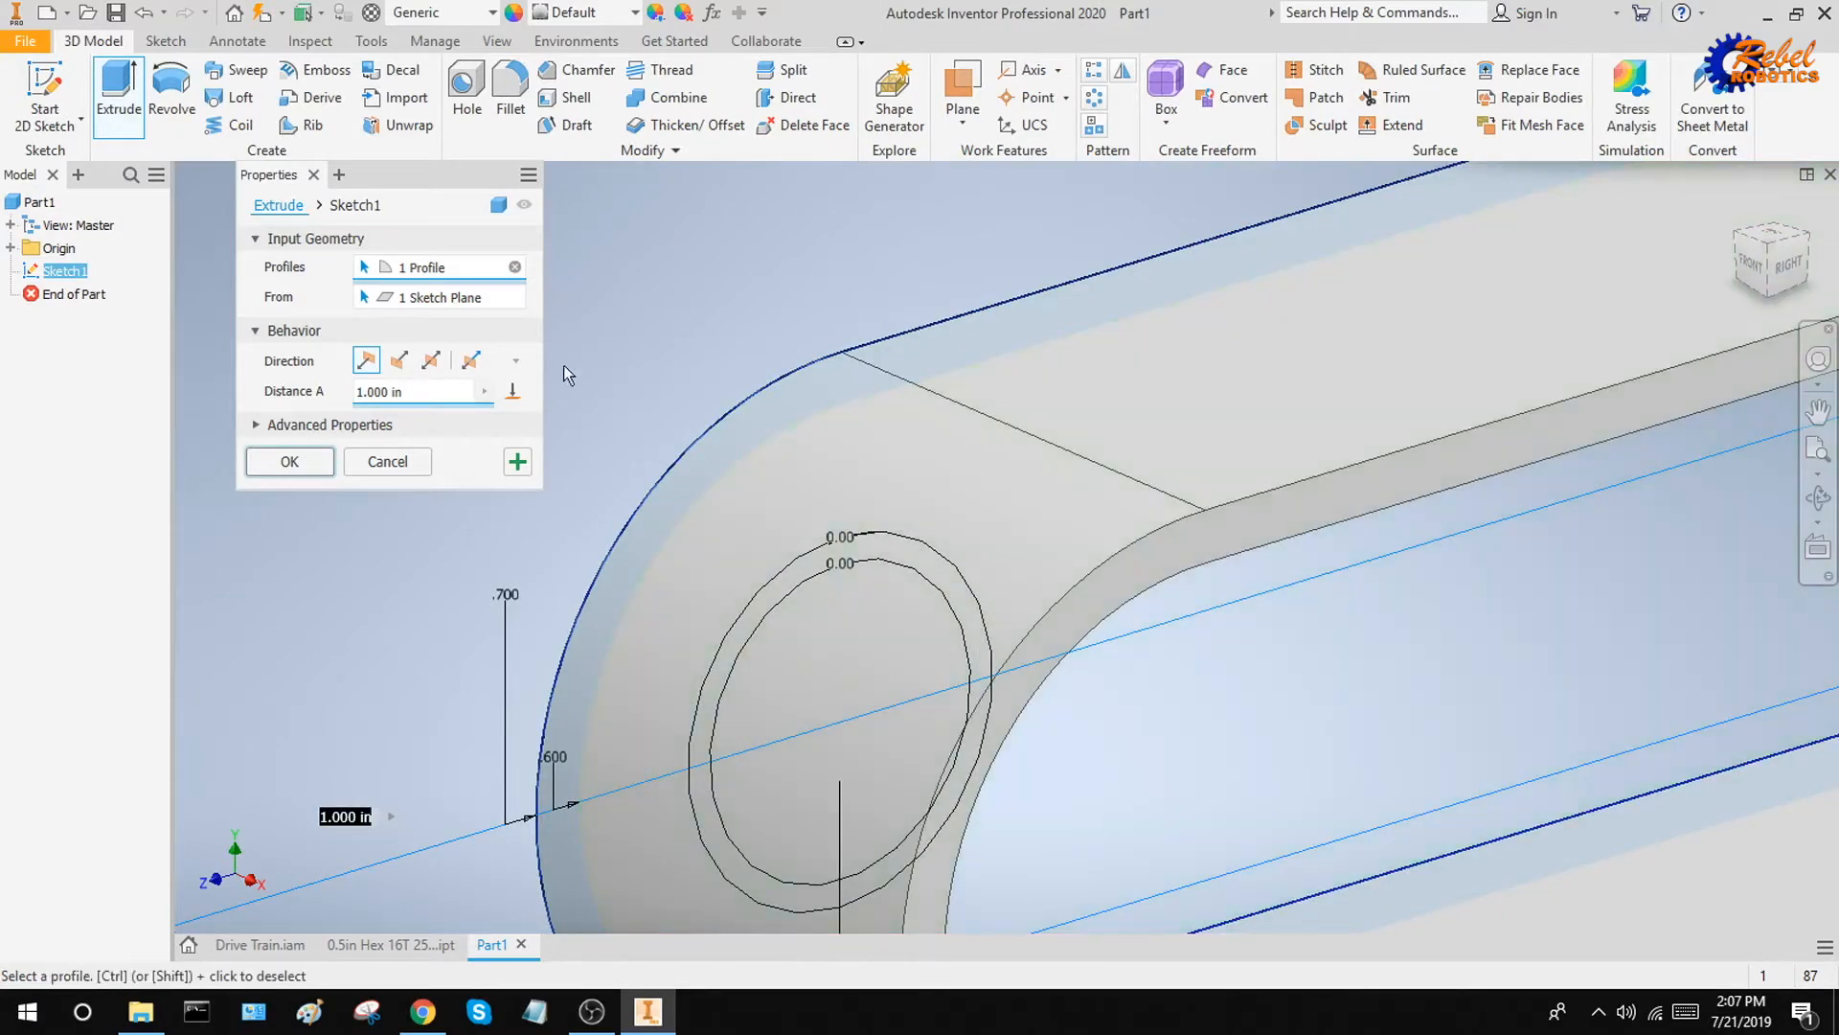
double_click(431, 383)
text(0.3)
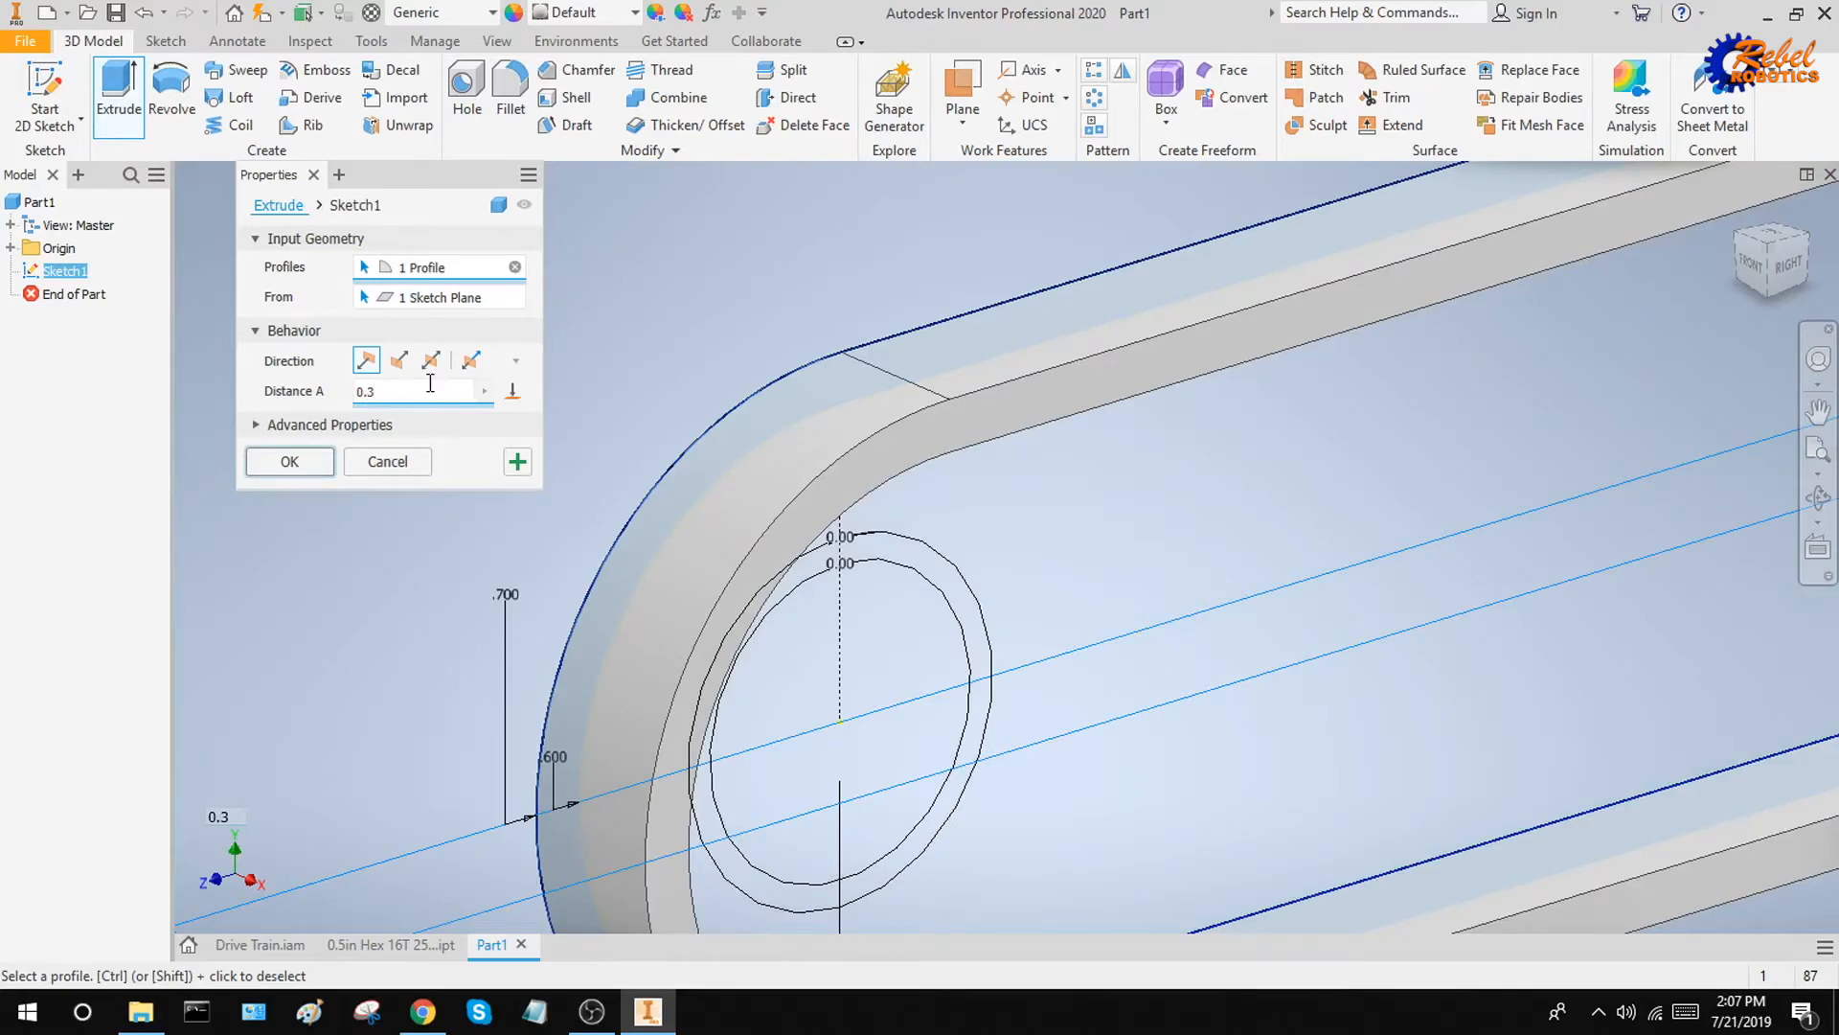
click(310, 464)
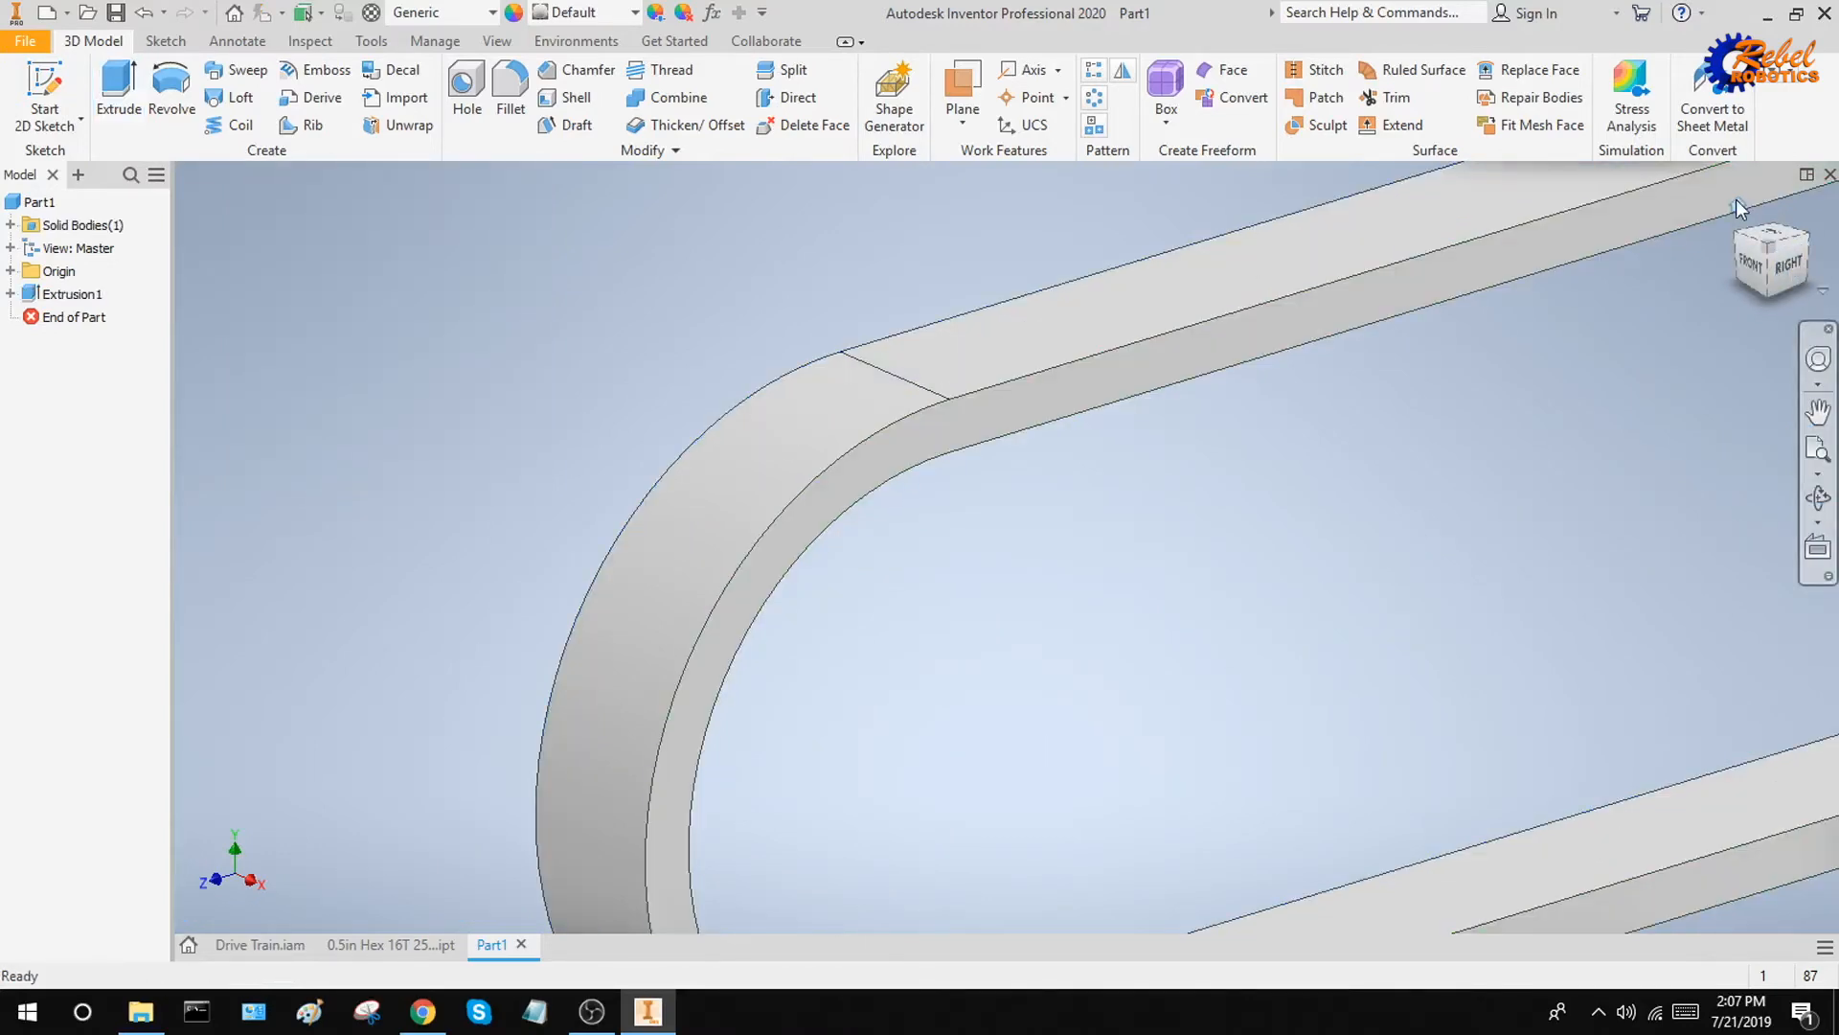
Apply the Iron Gray appearance to the chain part
click(1738, 205)
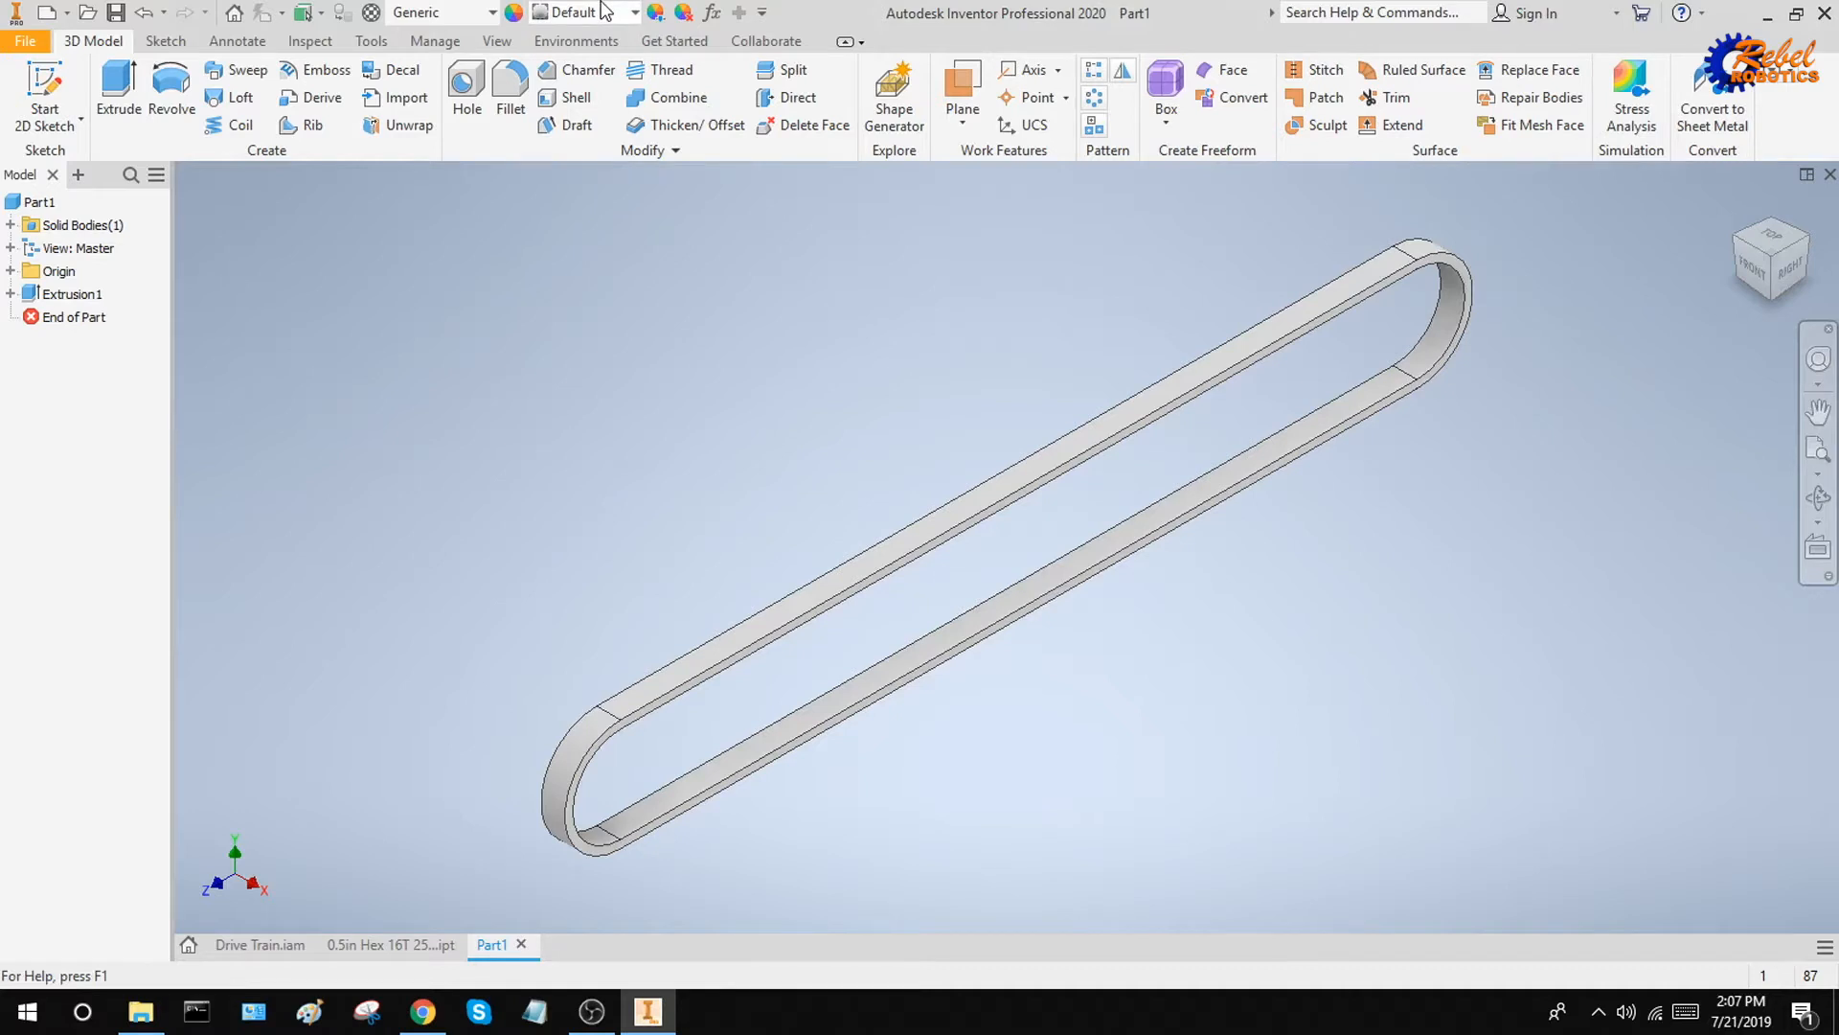
click(605, 11)
text(ir)
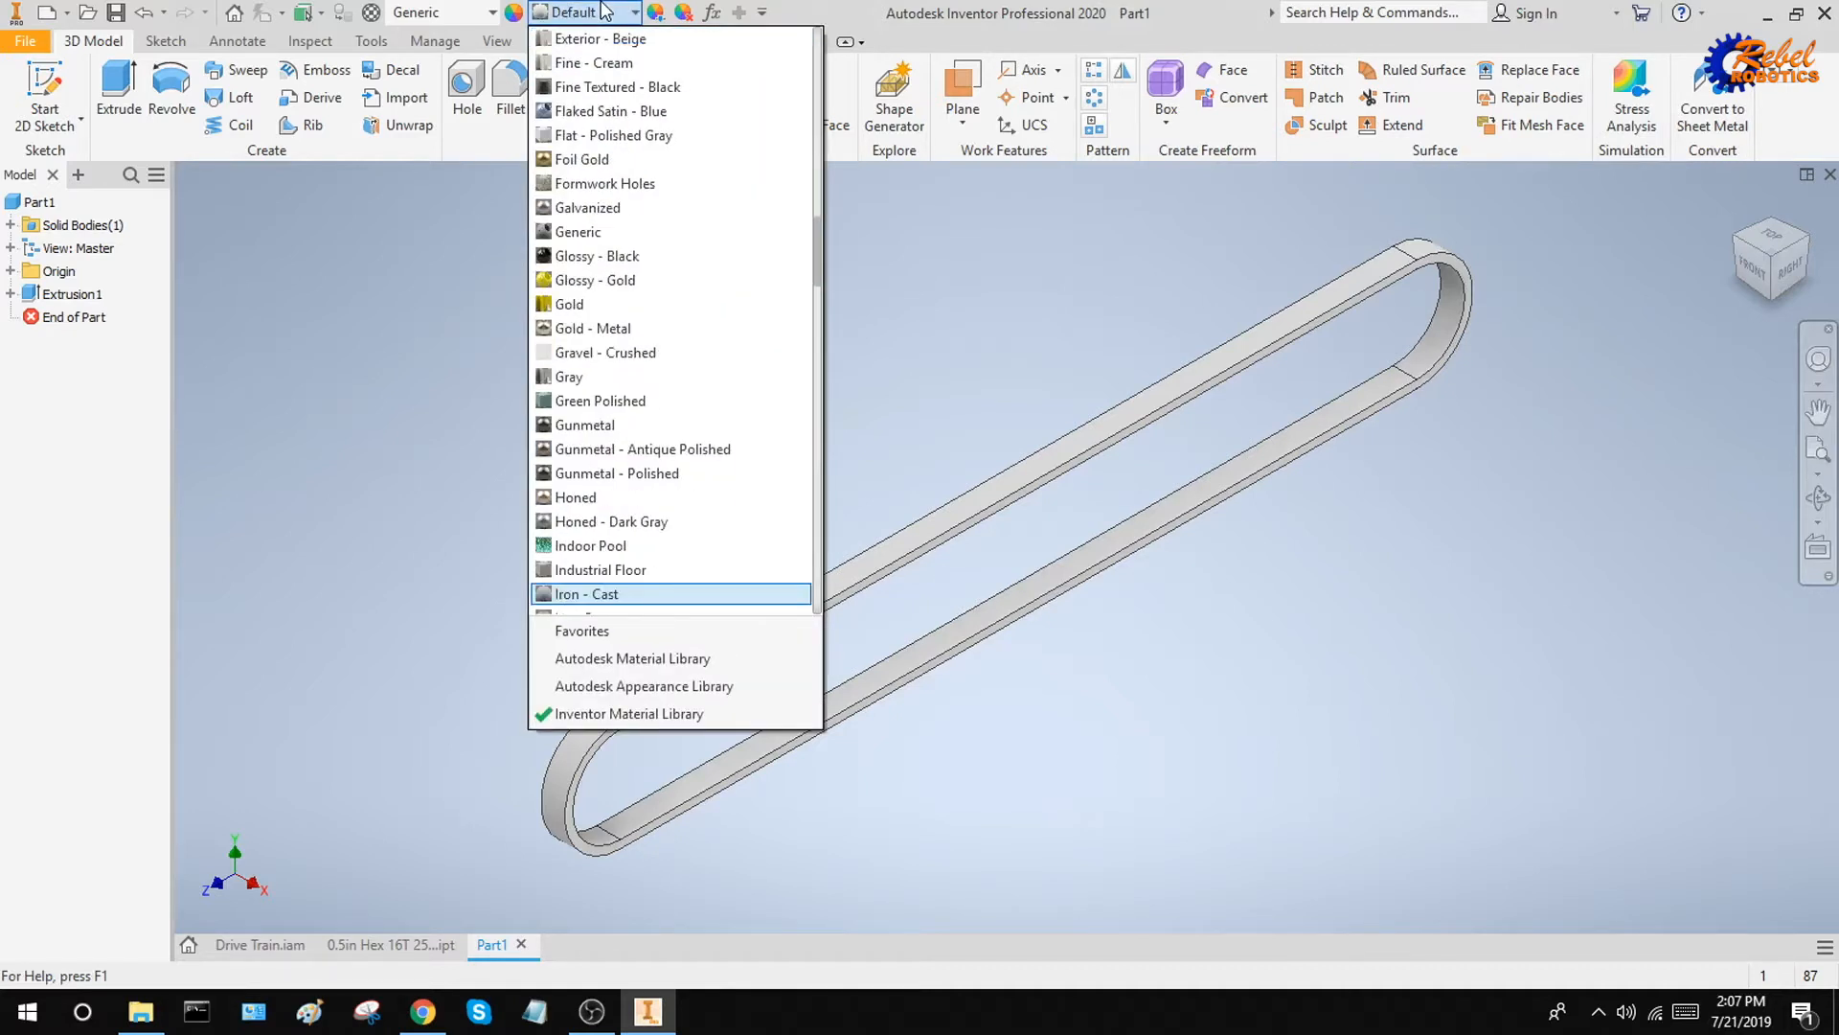
key(Down)
key(Return)
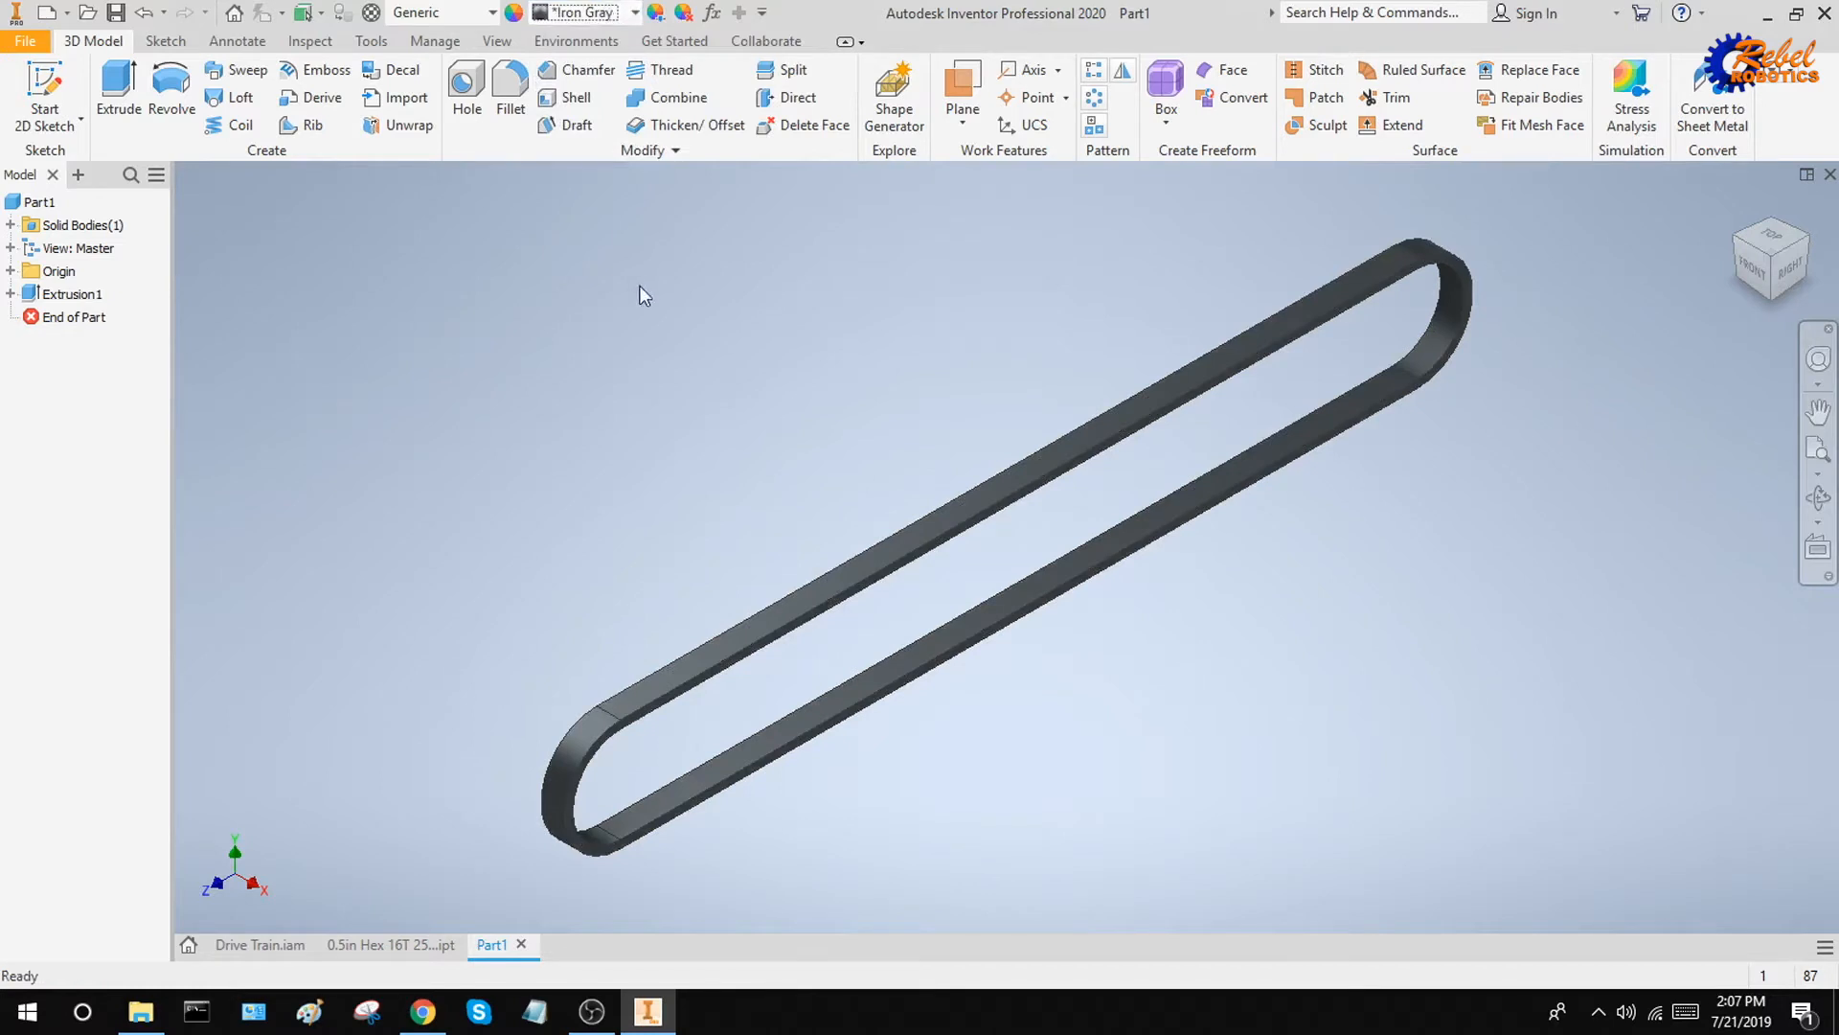
Save the chain part as 25 Chain 10in in the Downloads folder
key(ctrl+s)
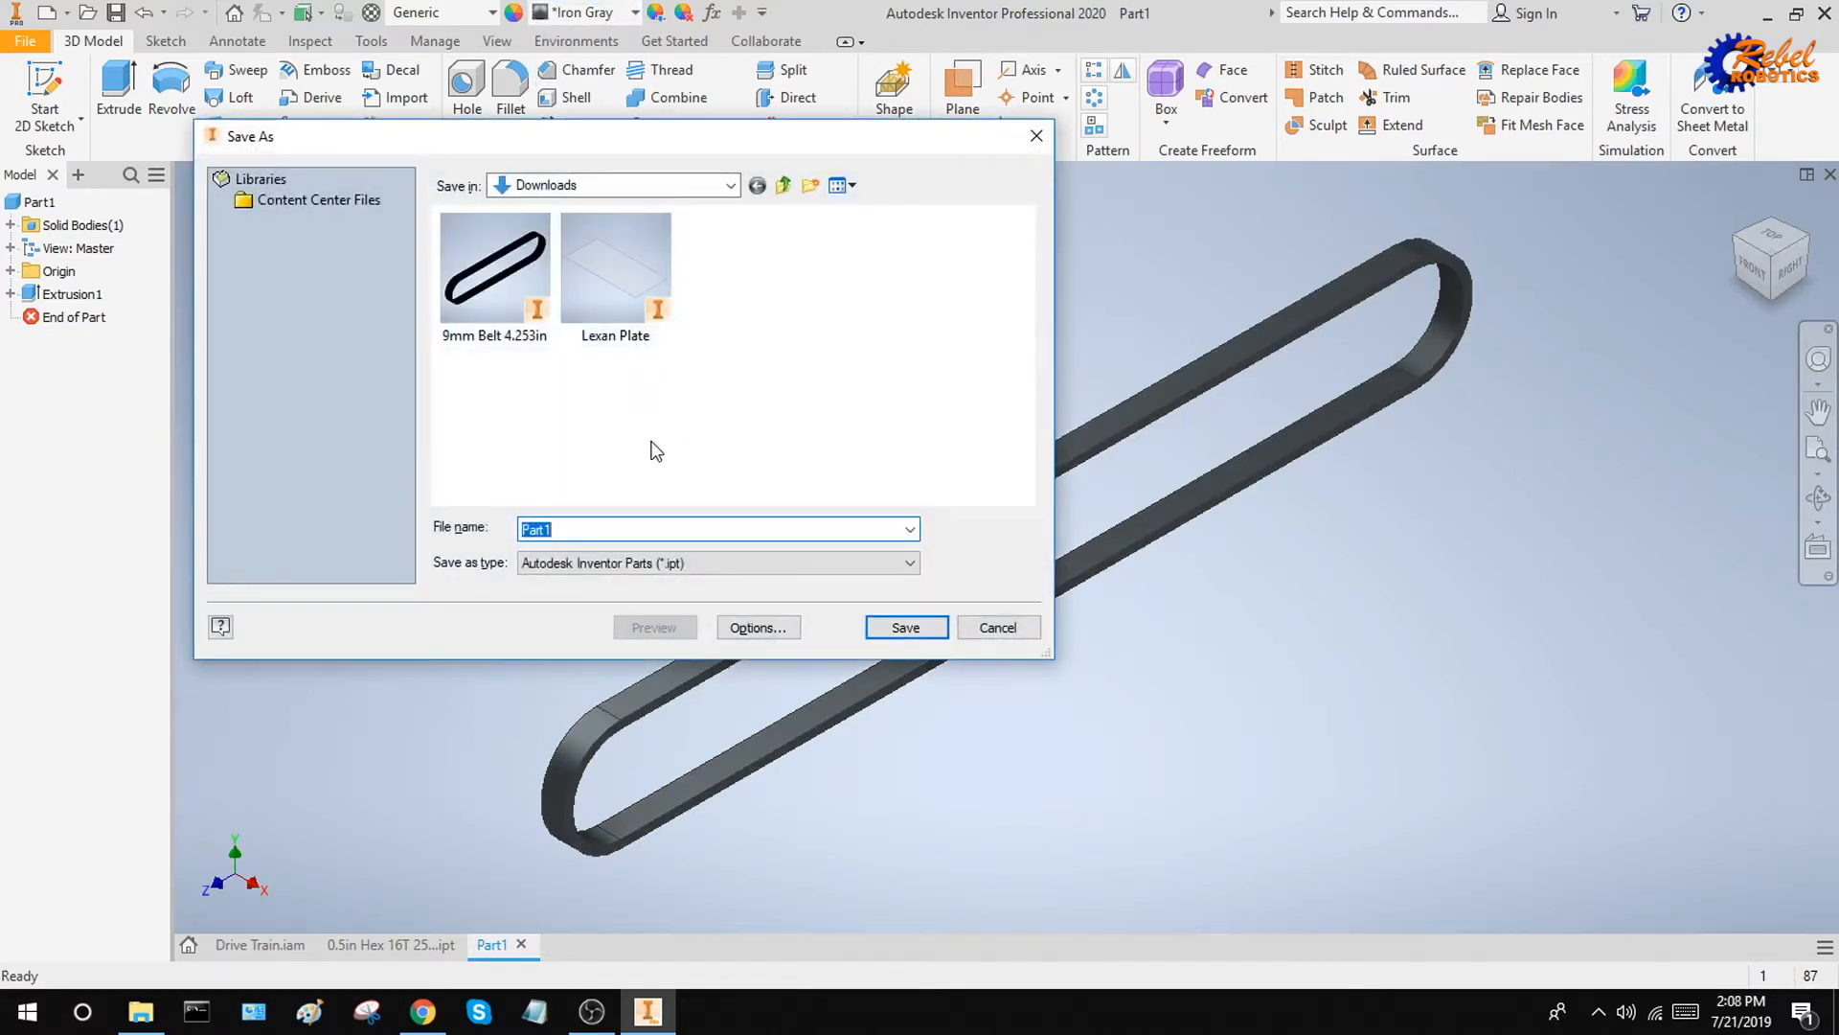
text(25 Chain 10in)
key(Return)
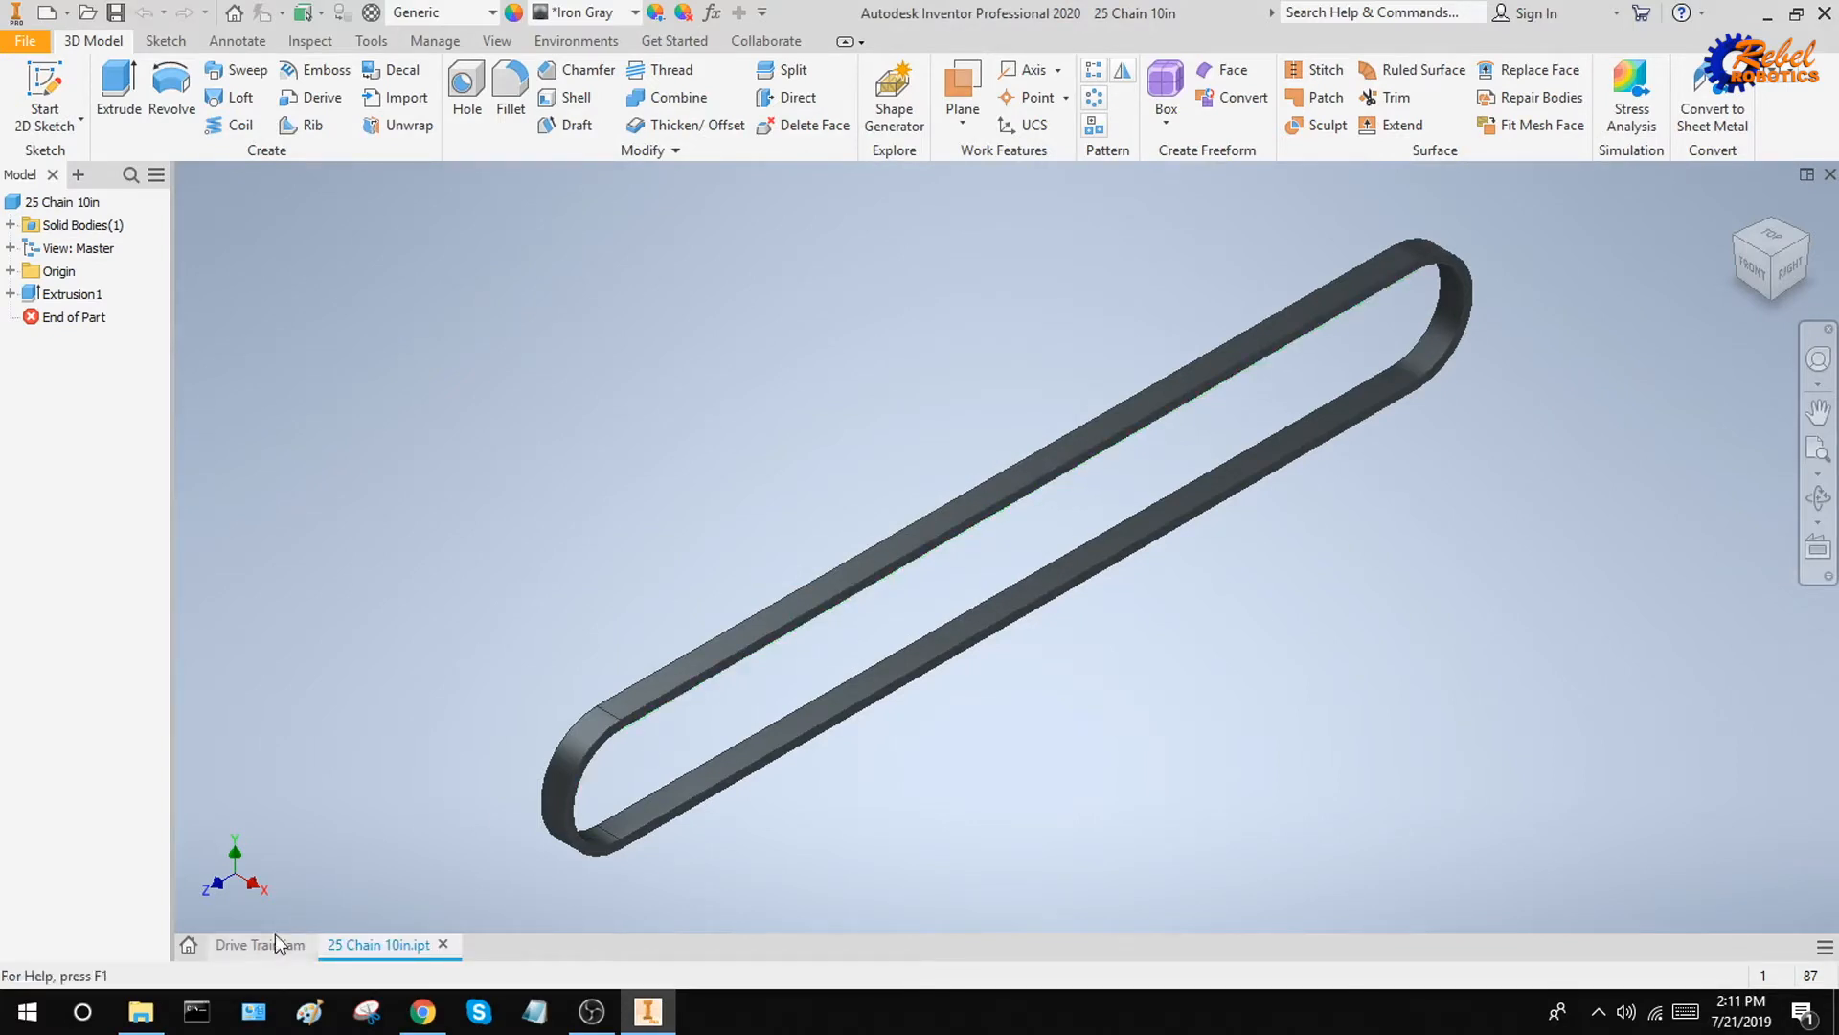
Switch to the Drive Train assembly and place one 25 Chain 10in component in the empty space beside the frame
click(259, 944)
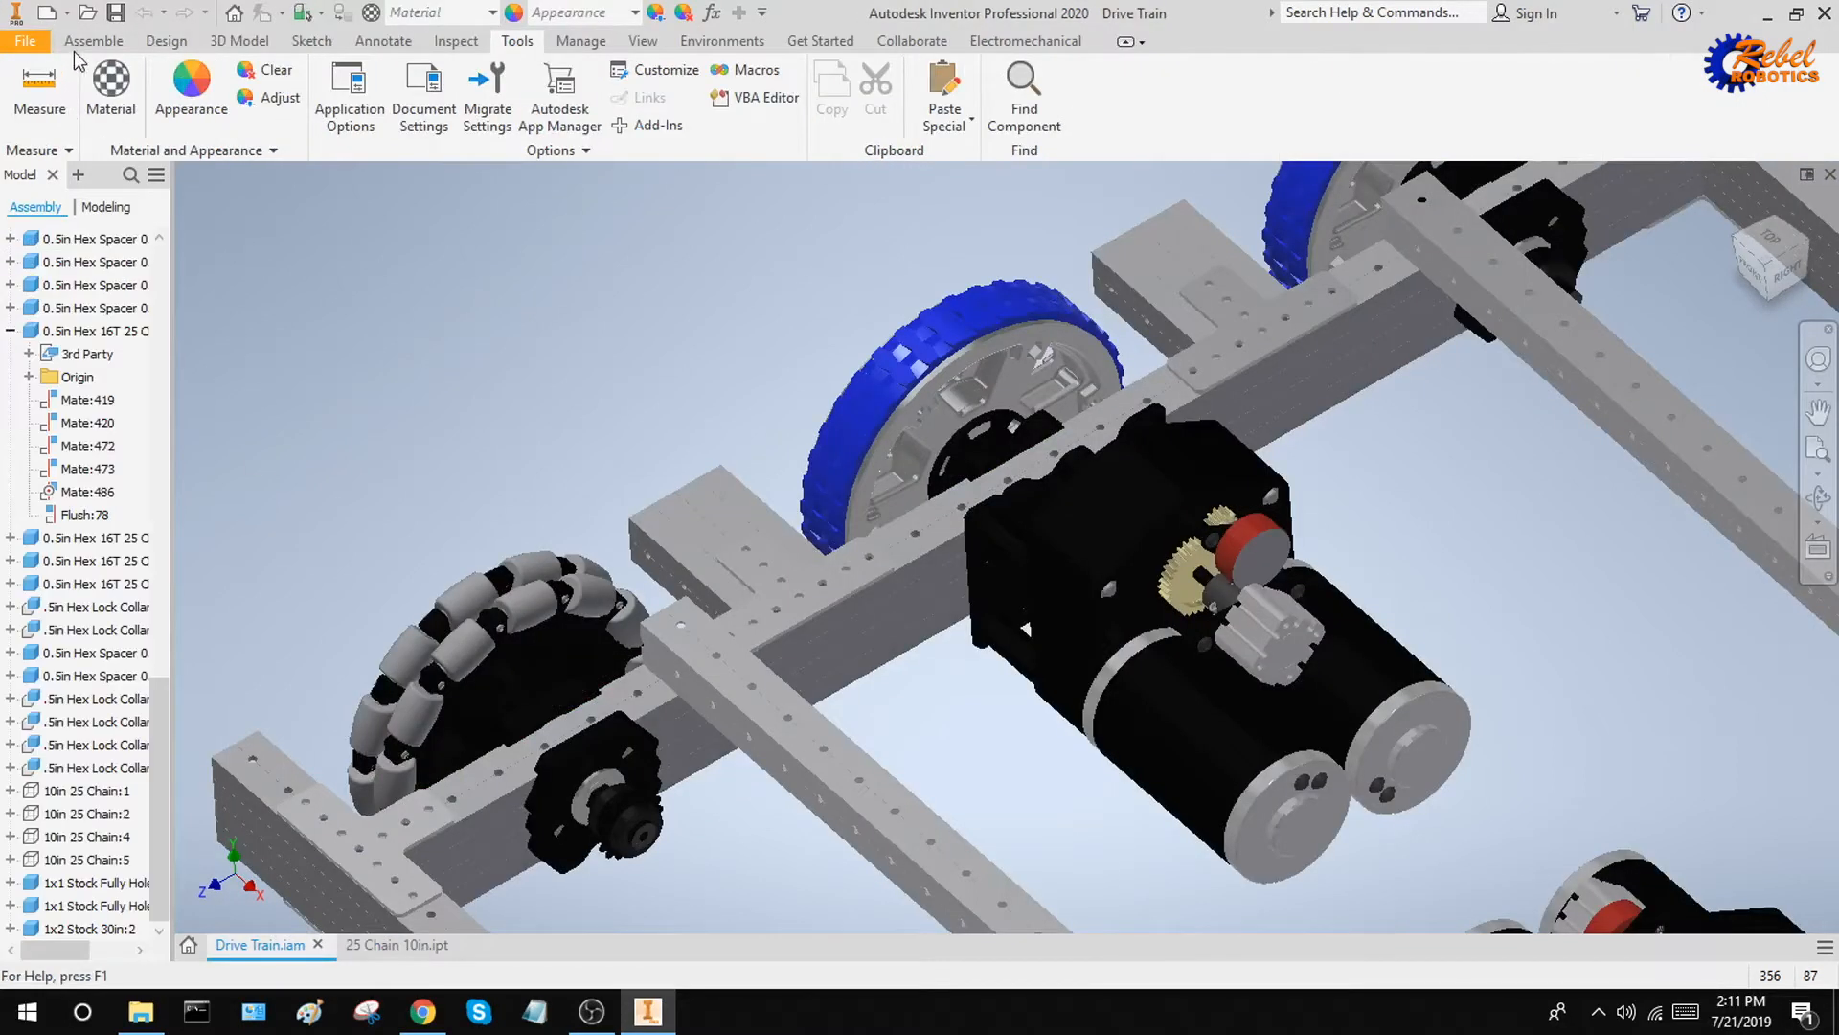
click(31, 85)
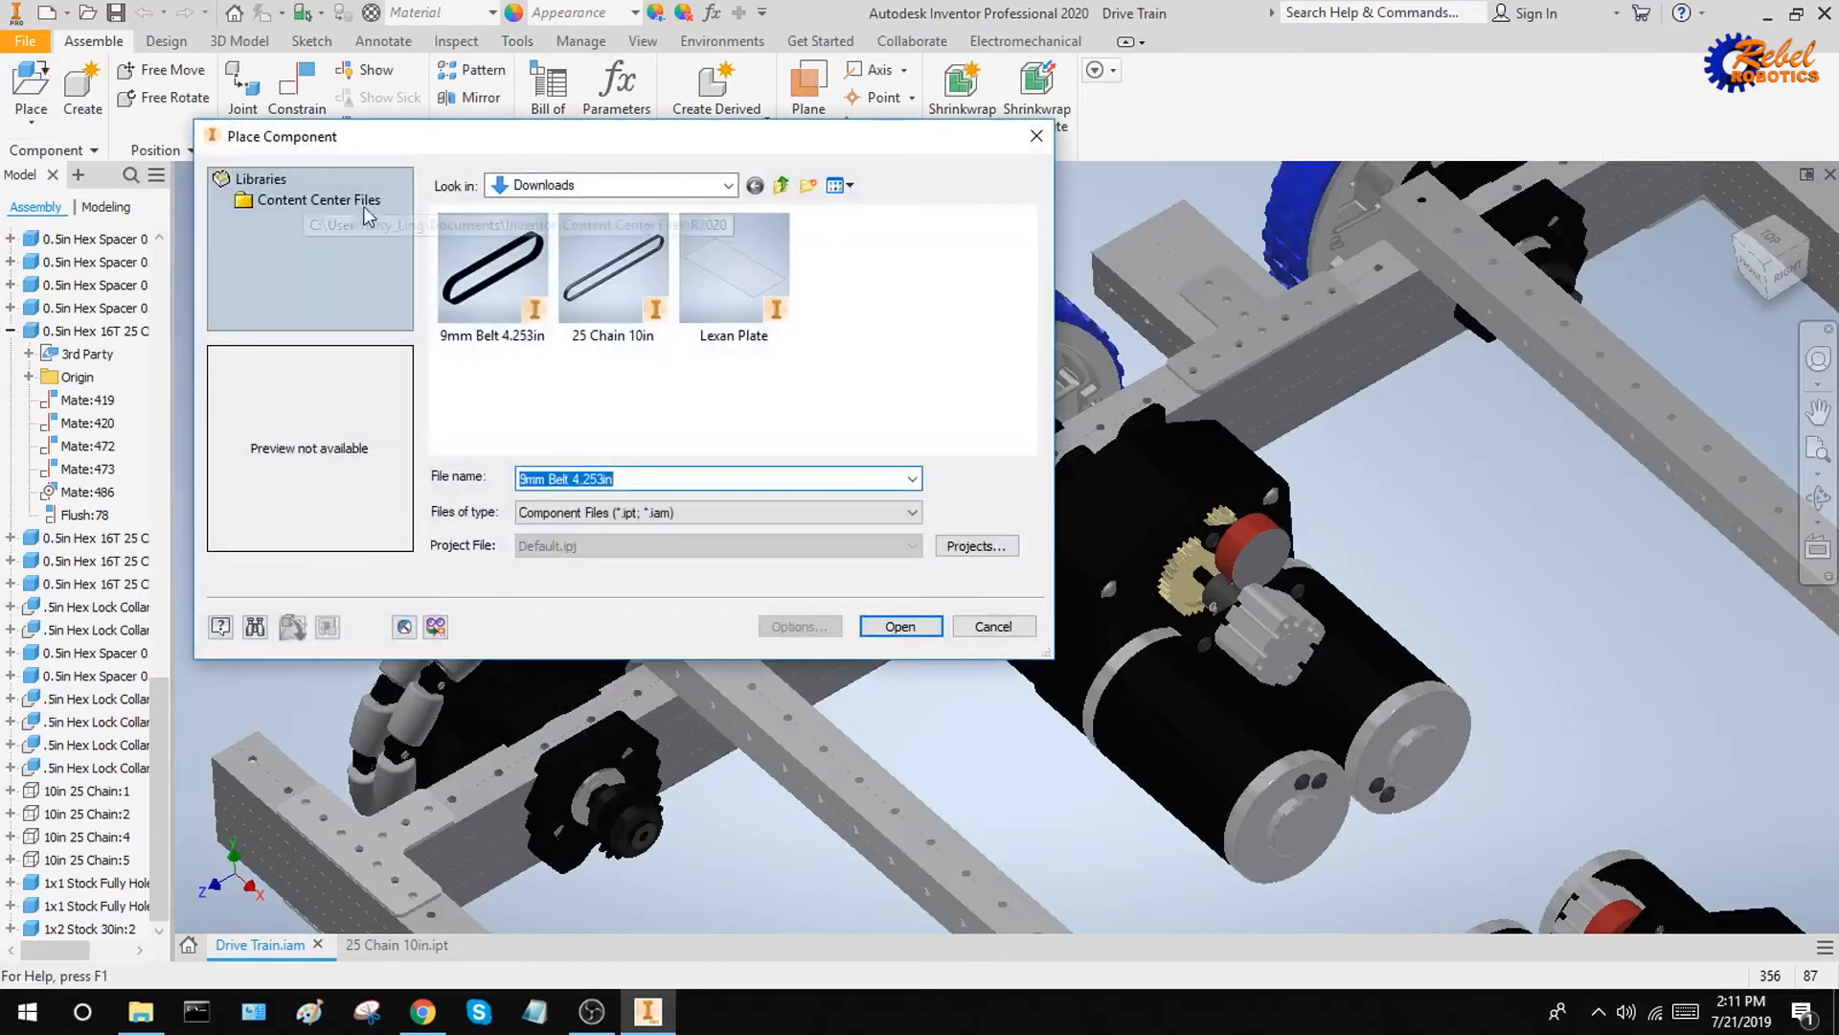
click(629, 285)
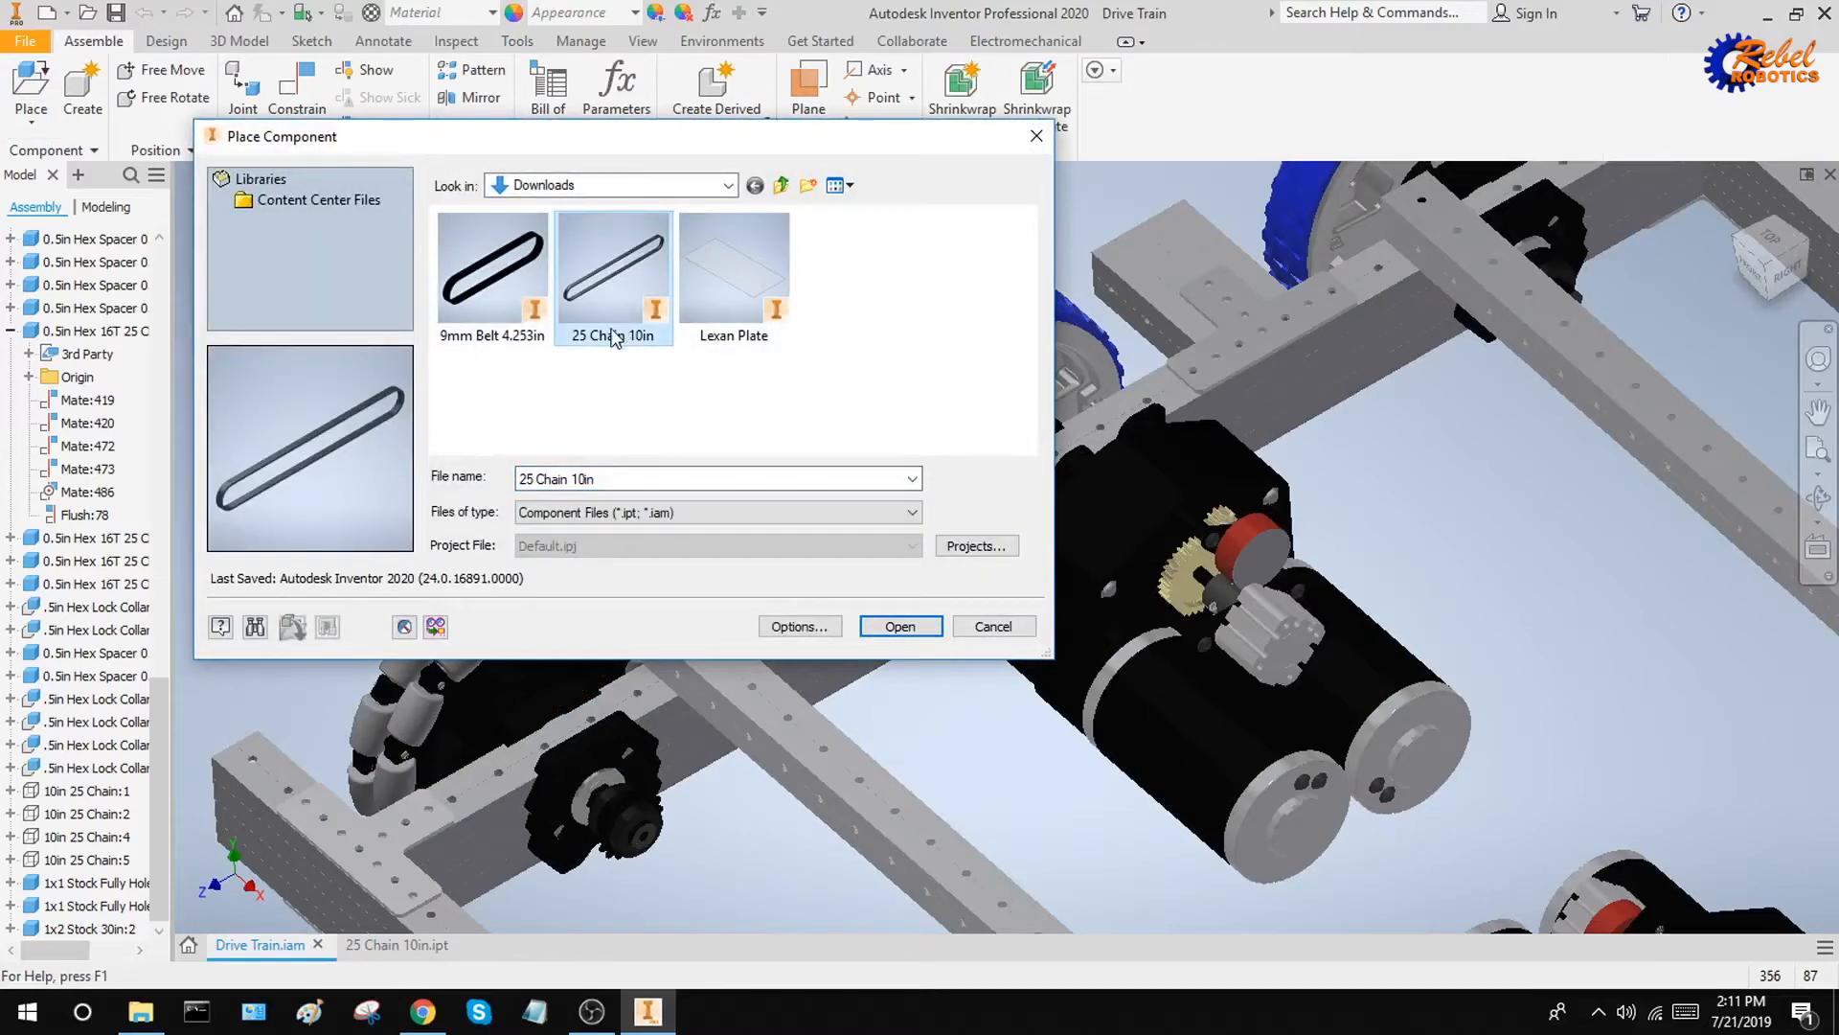
click(901, 627)
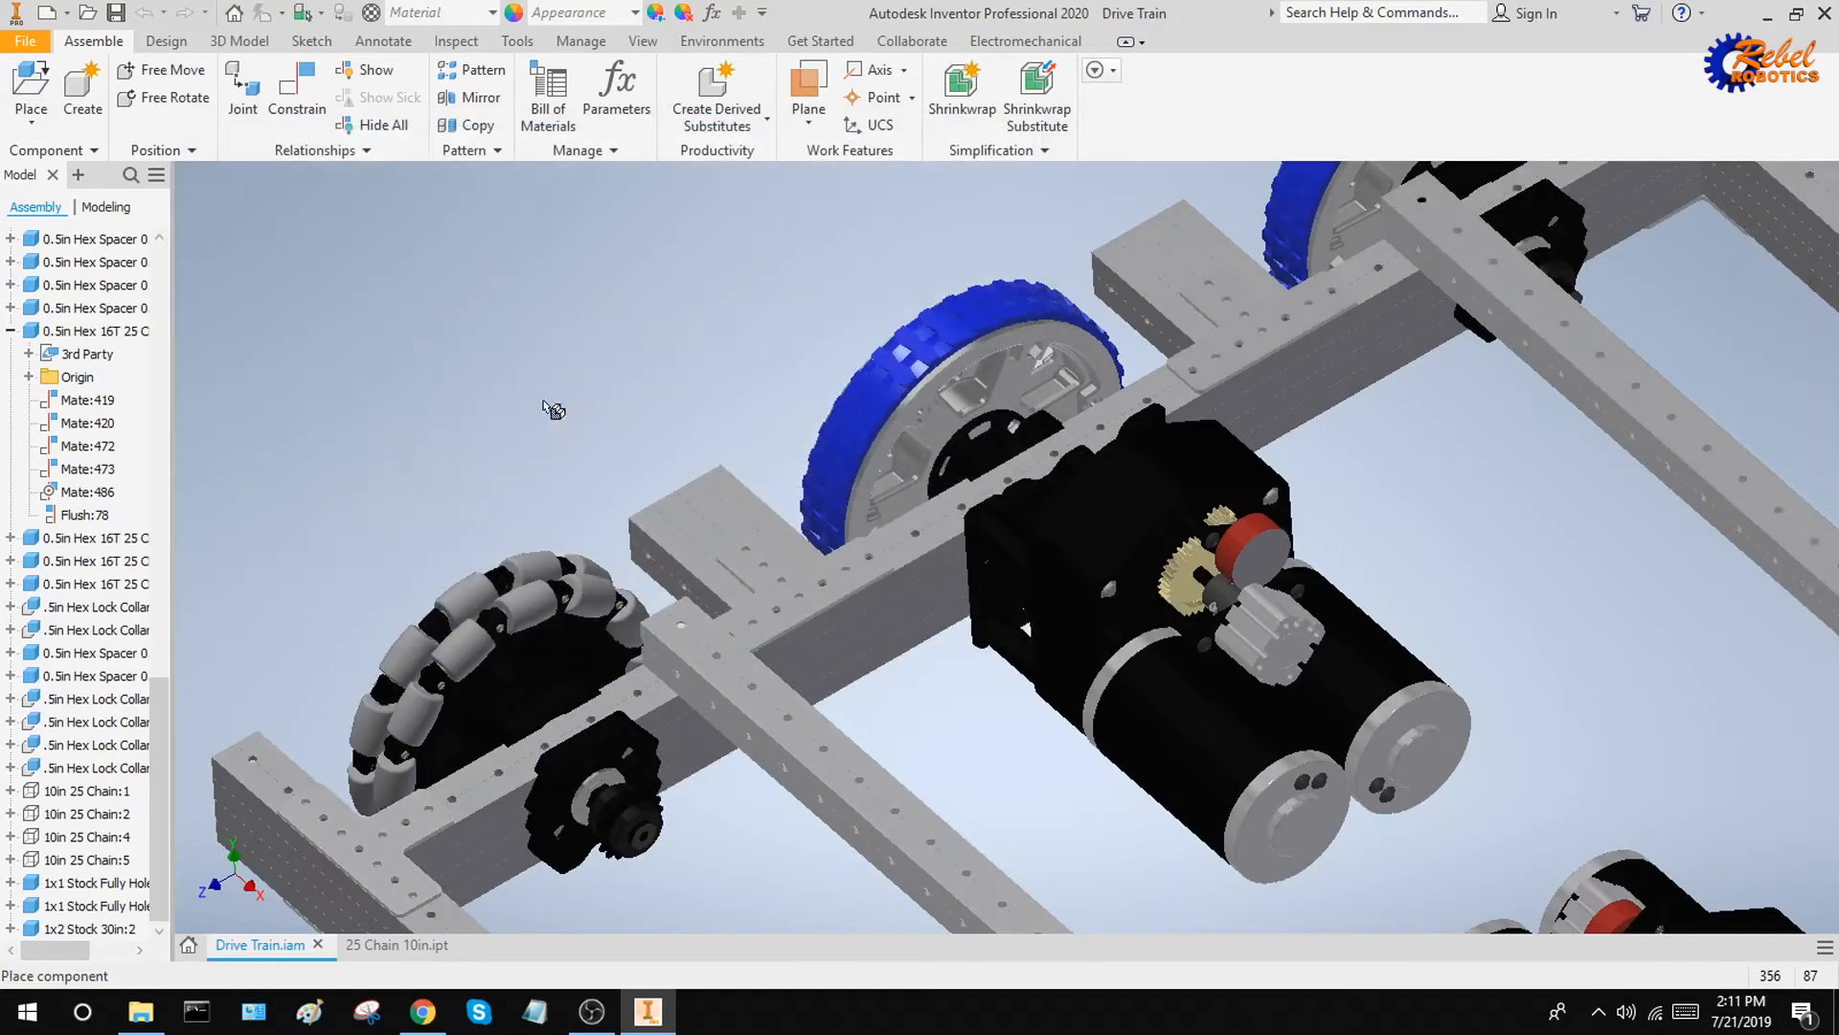
click(517, 379)
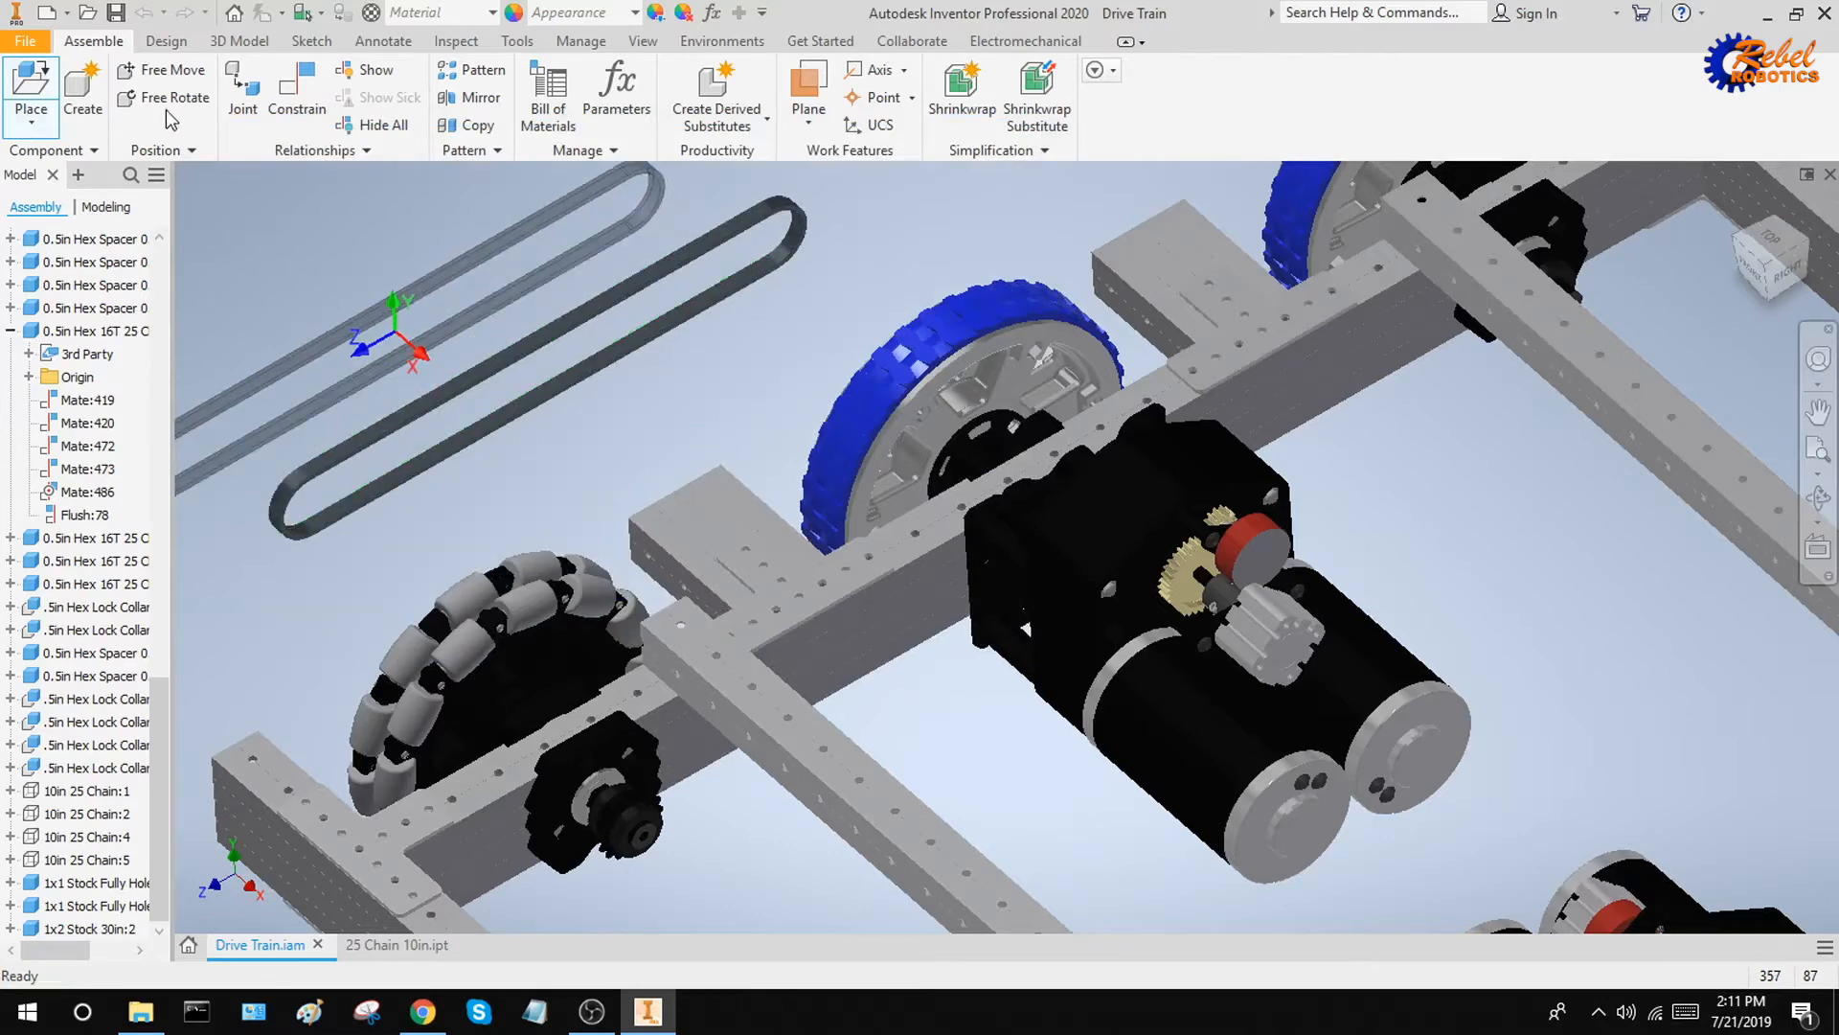
Mate the axis of the chain's near rounded end to the shaft axis of the sprocket beside the omni wheel, with 0.000 in offset
click(297, 91)
scroll(301, 525, up, 5)
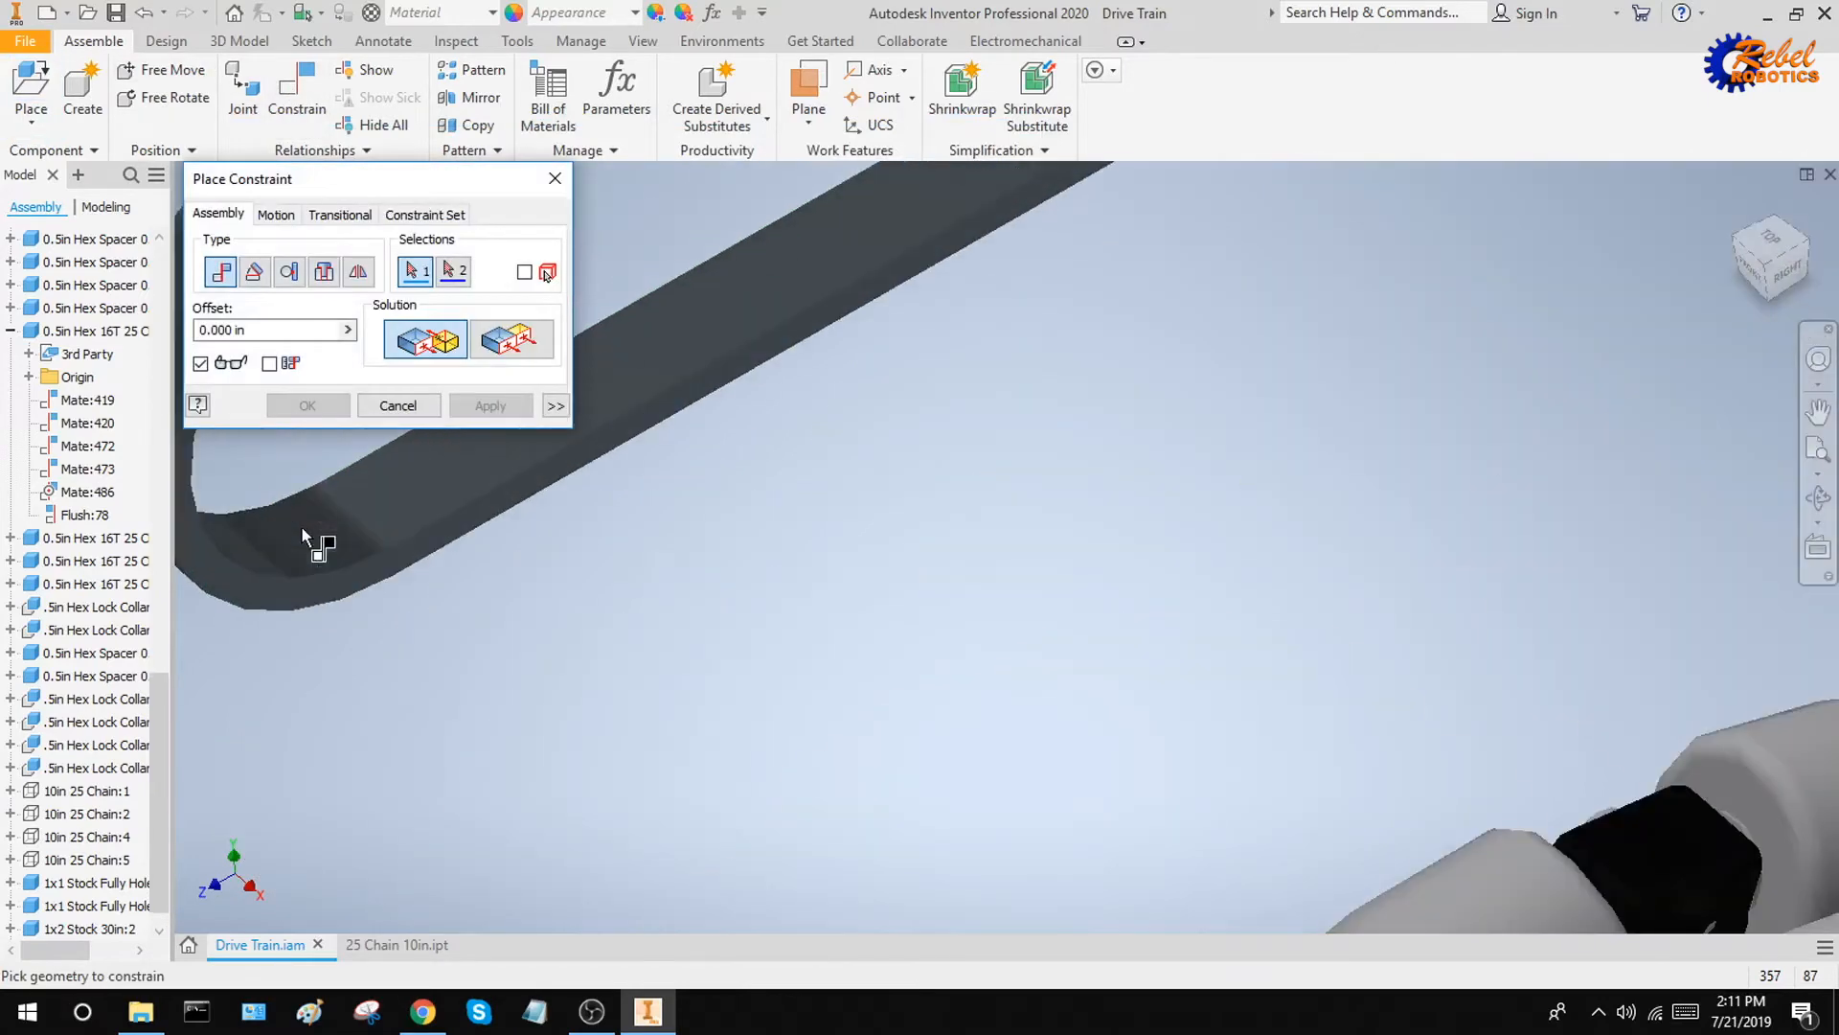
click(325, 538)
scroll(383, 540, down, 5)
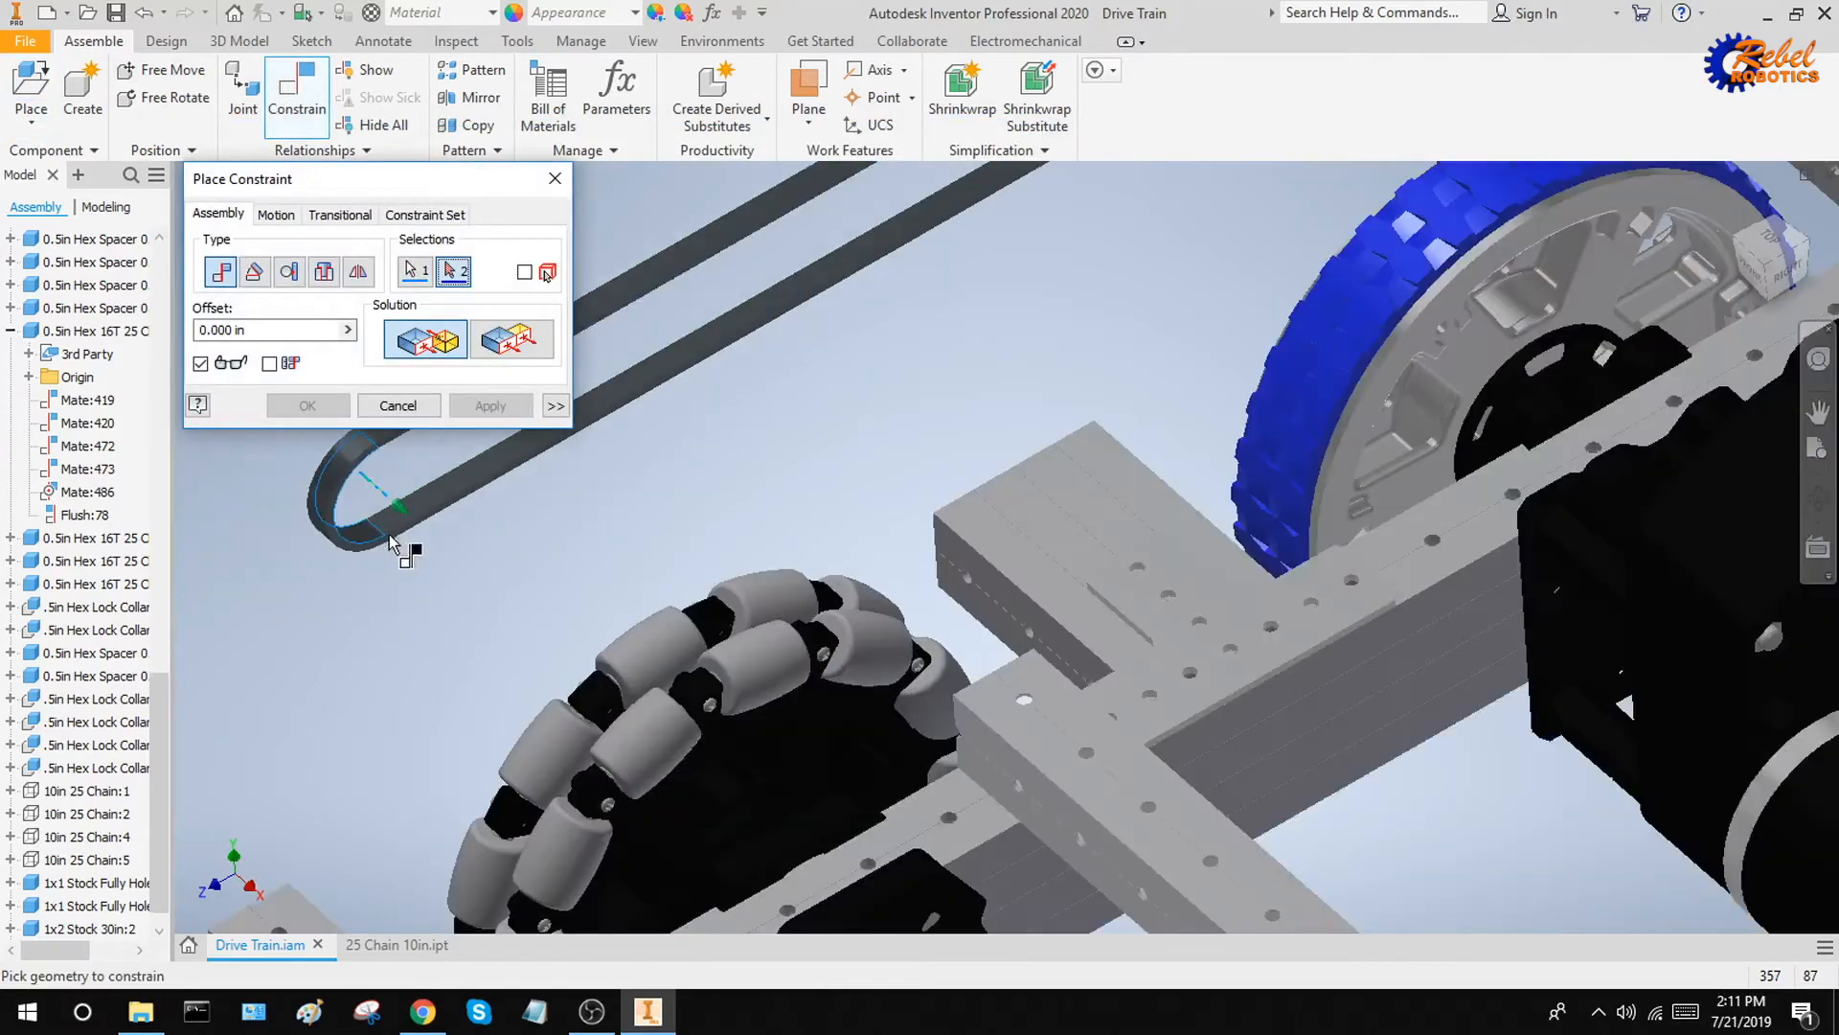
middle_drag(678, 692, 642, 333)
scroll(914, 690, up, 5)
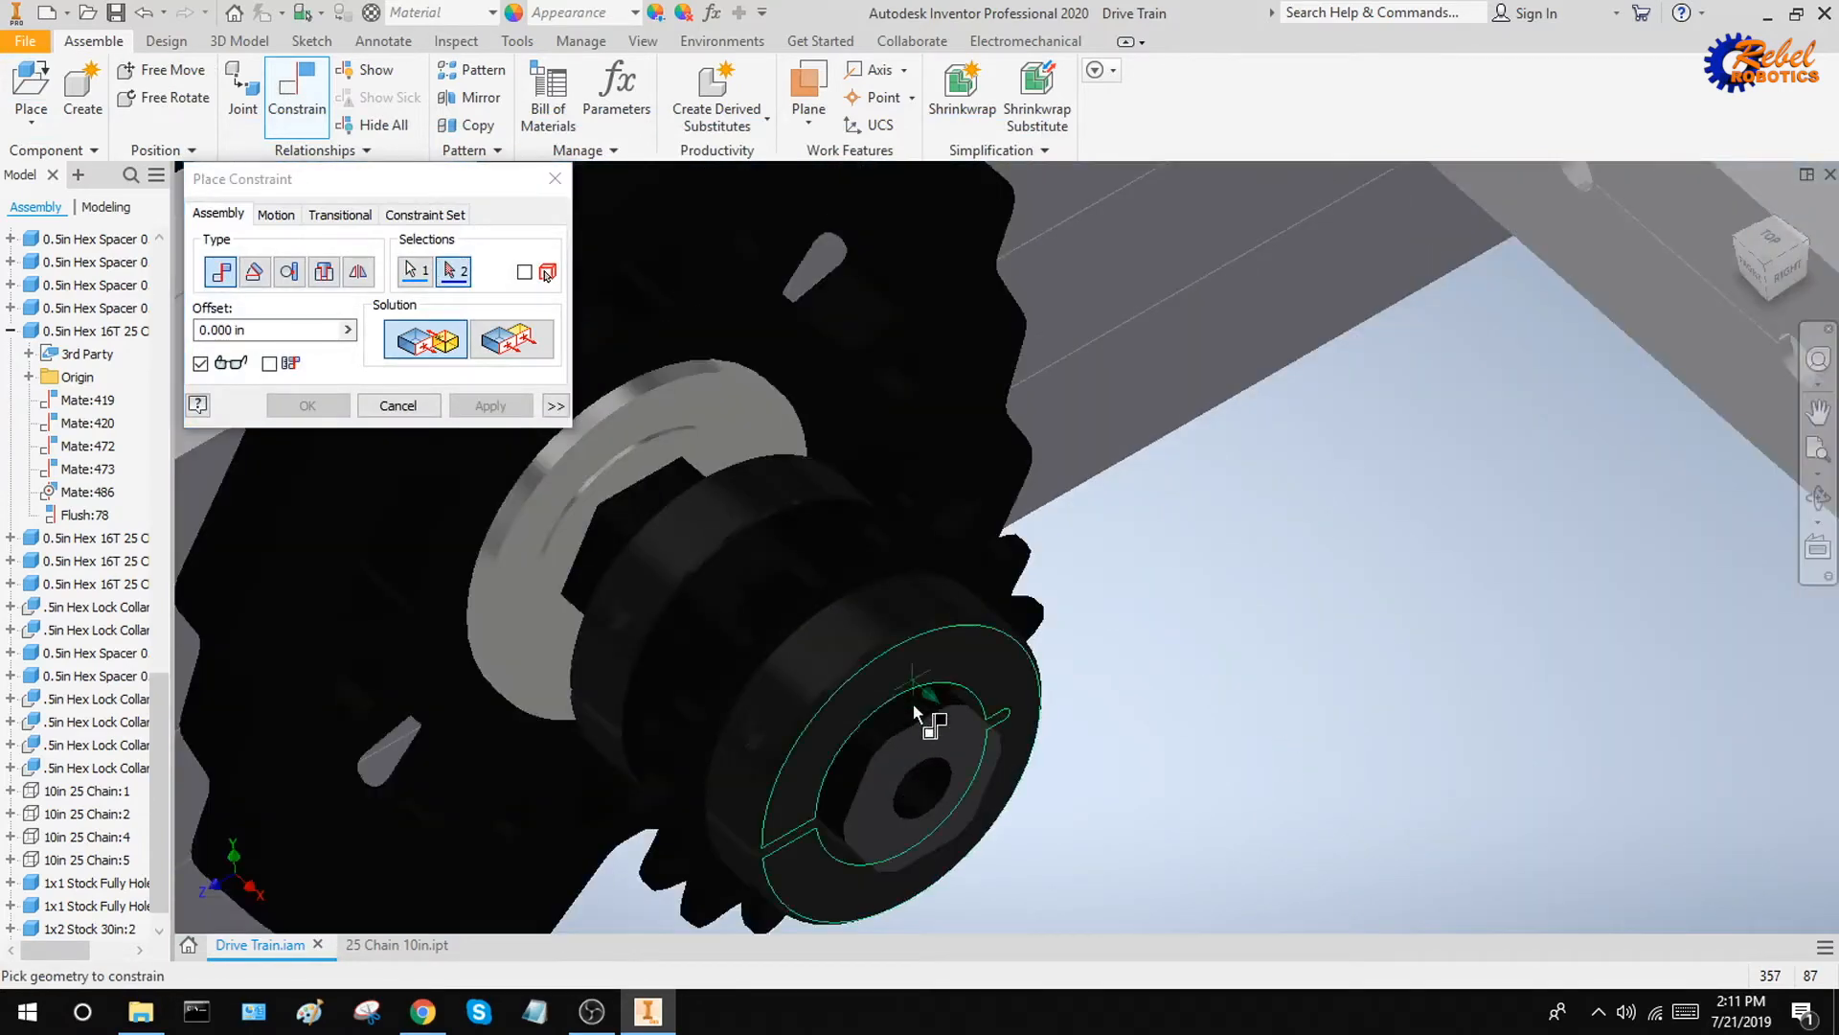
click(914, 709)
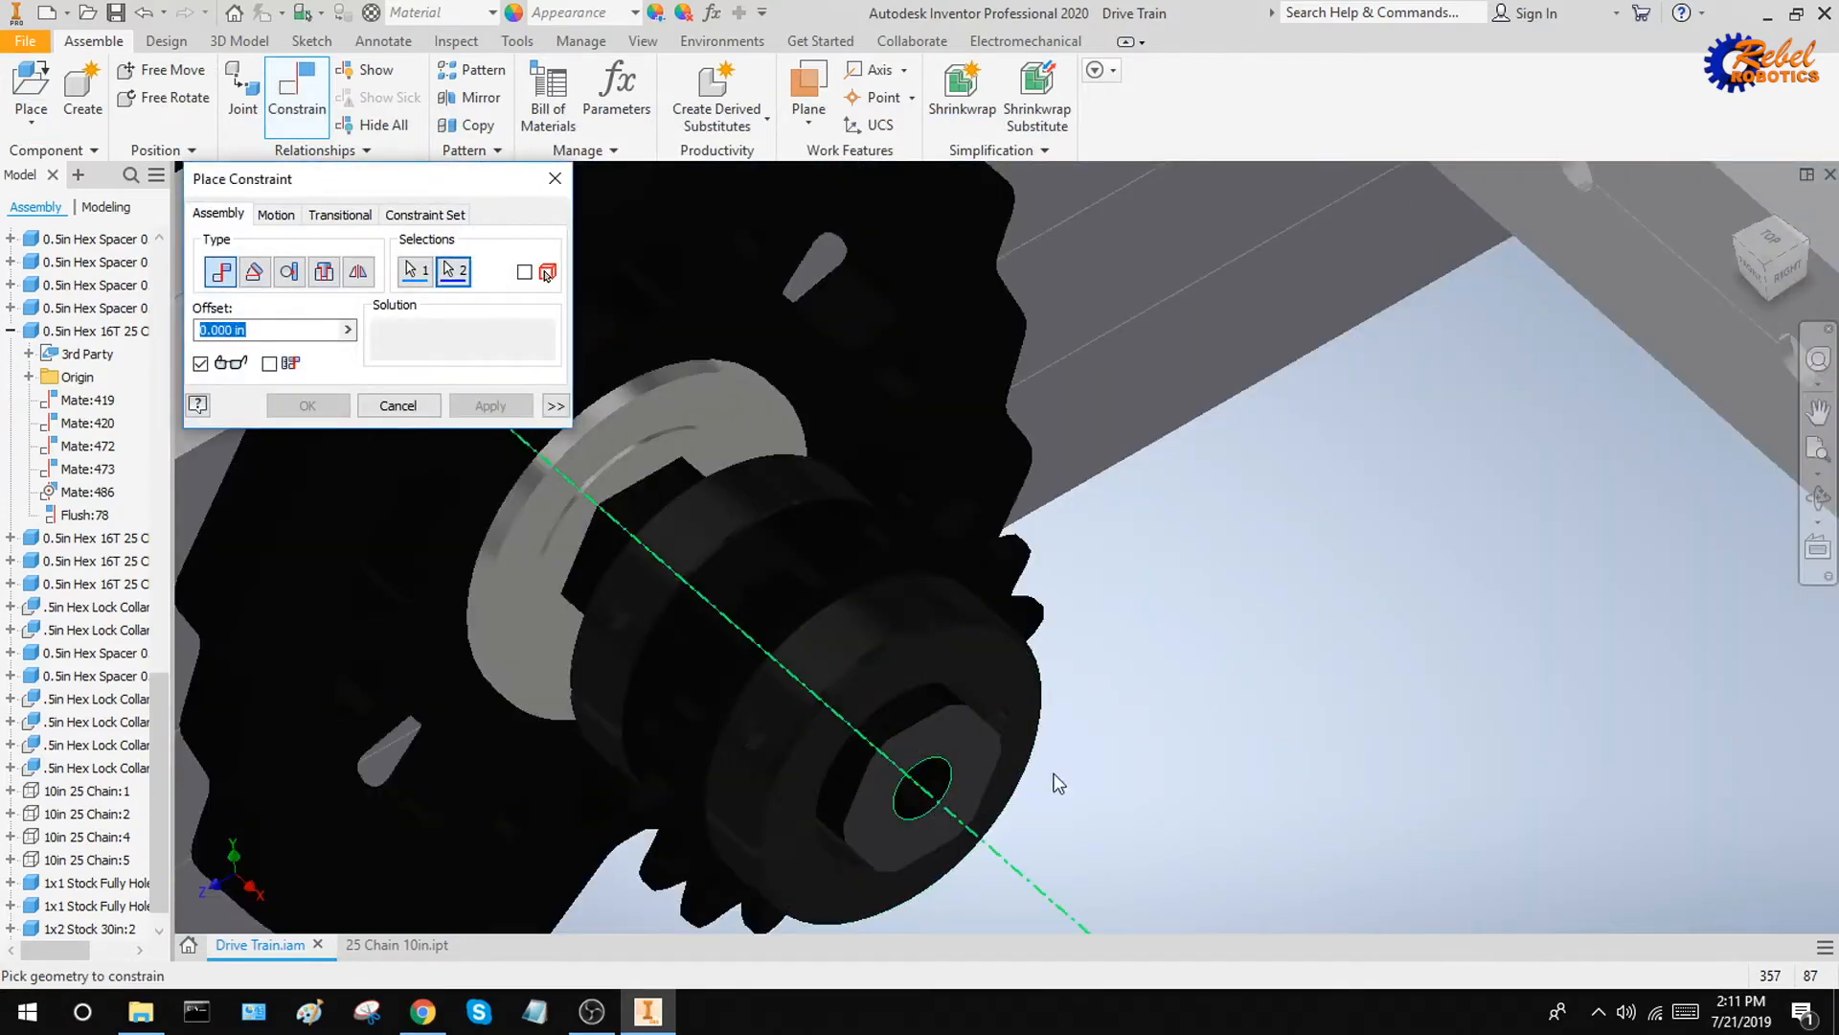
scroll(1086, 765, down, 3)
click(488, 406)
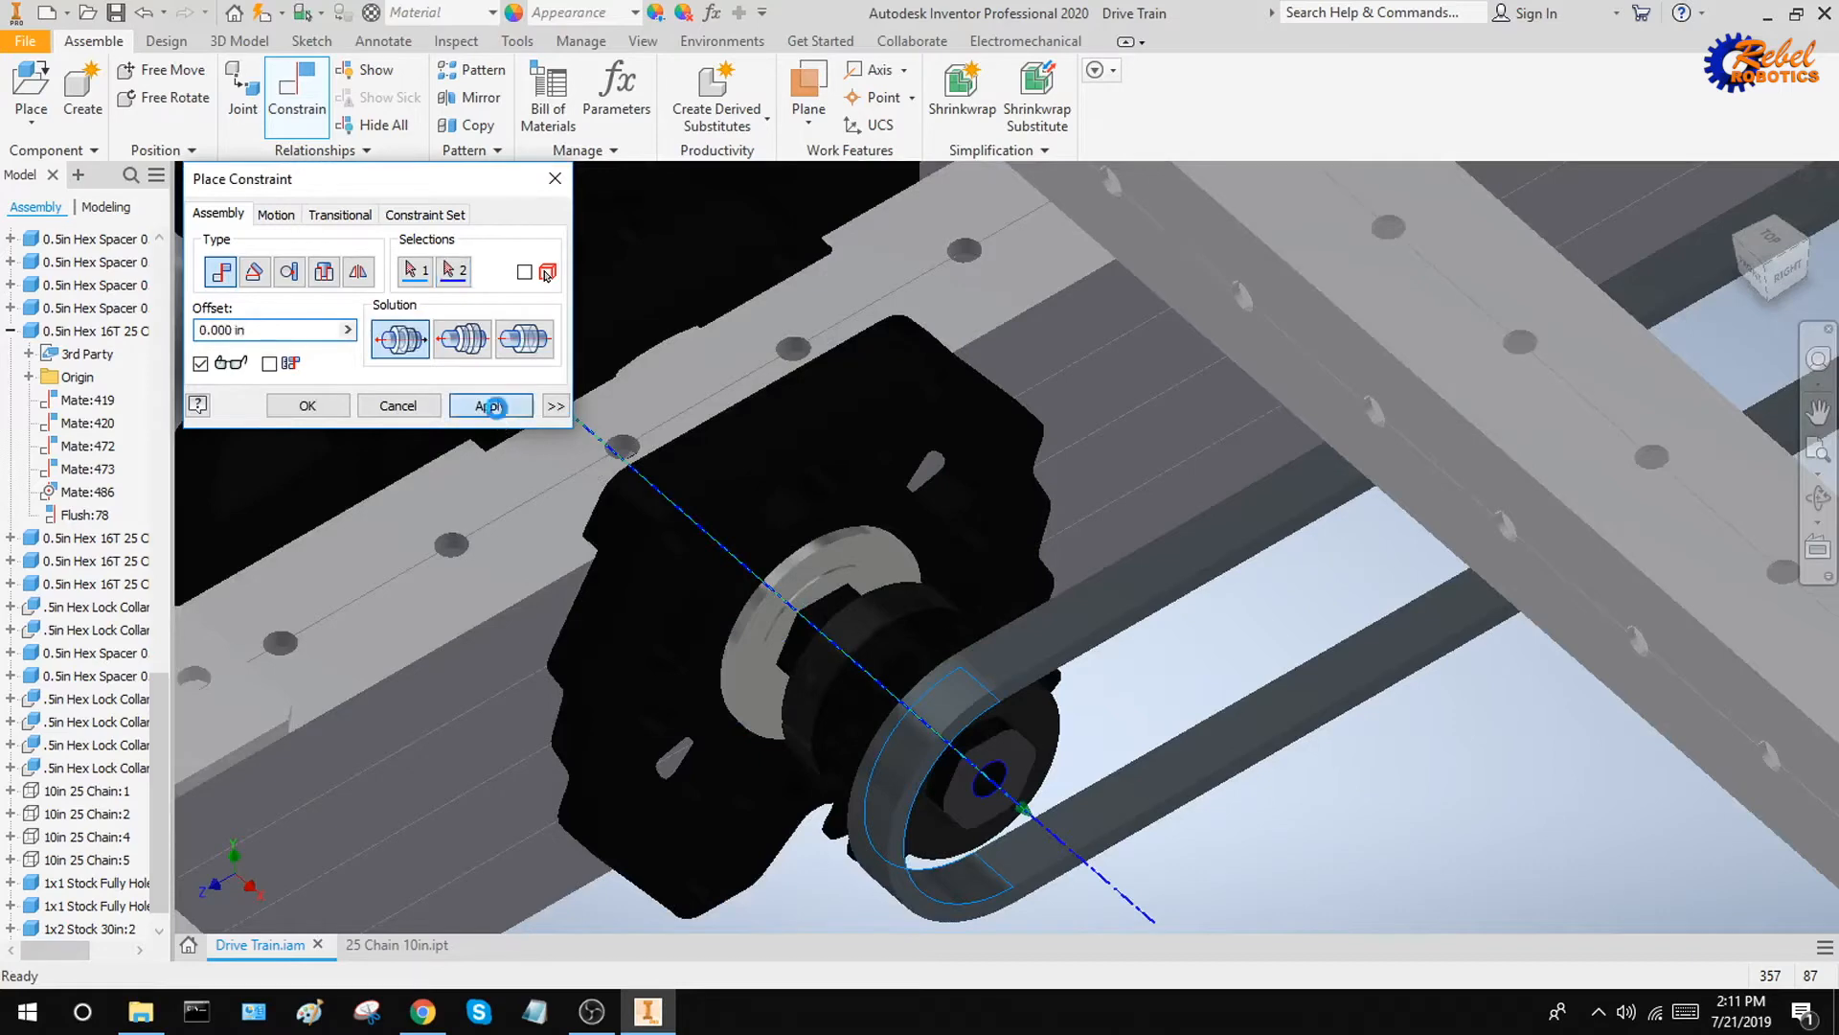
Slide the chain along the shaft axis out past the wheels, clear of the frame and gearbox
scroll(1293, 379, down, 3)
middle_drag(1292, 375, 746, 748)
shift+middle_drag(1424, 425, 1363, 694)
key(Escape)
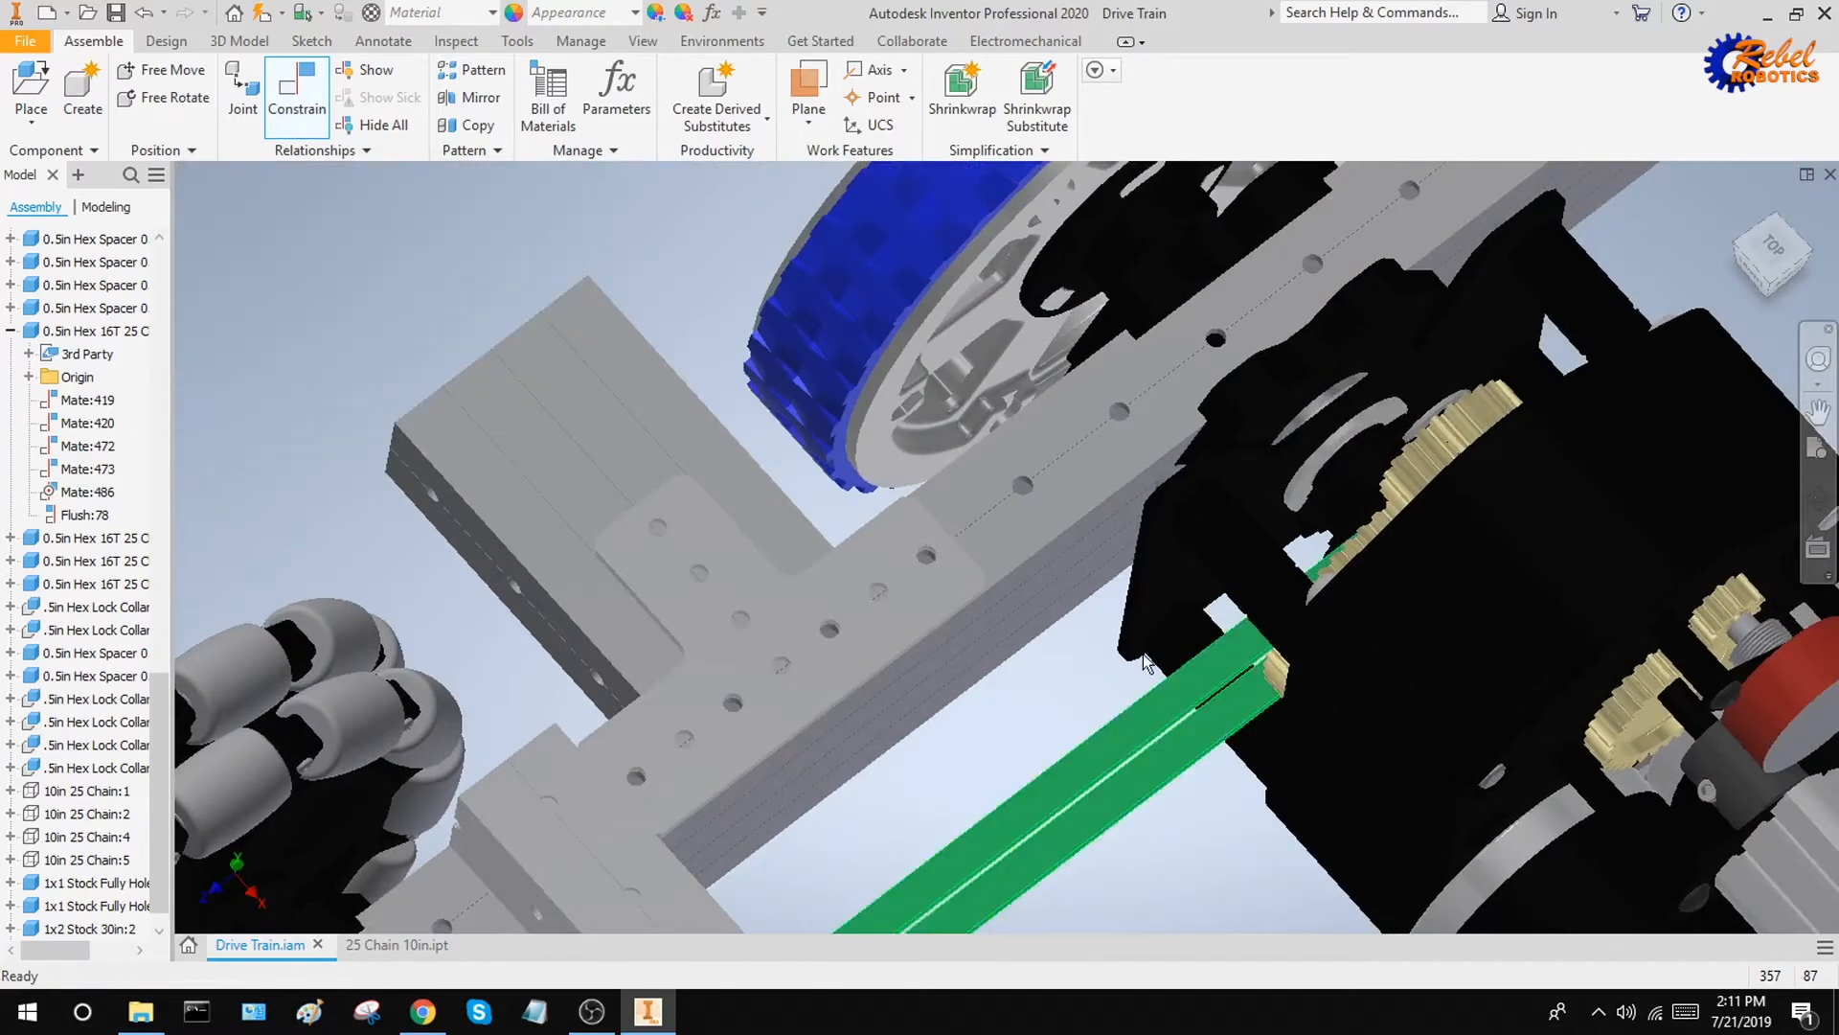
drag(1211, 684, 491, 114)
scroll(630, 307, down, 5)
middle_drag(630, 307, 664, 349)
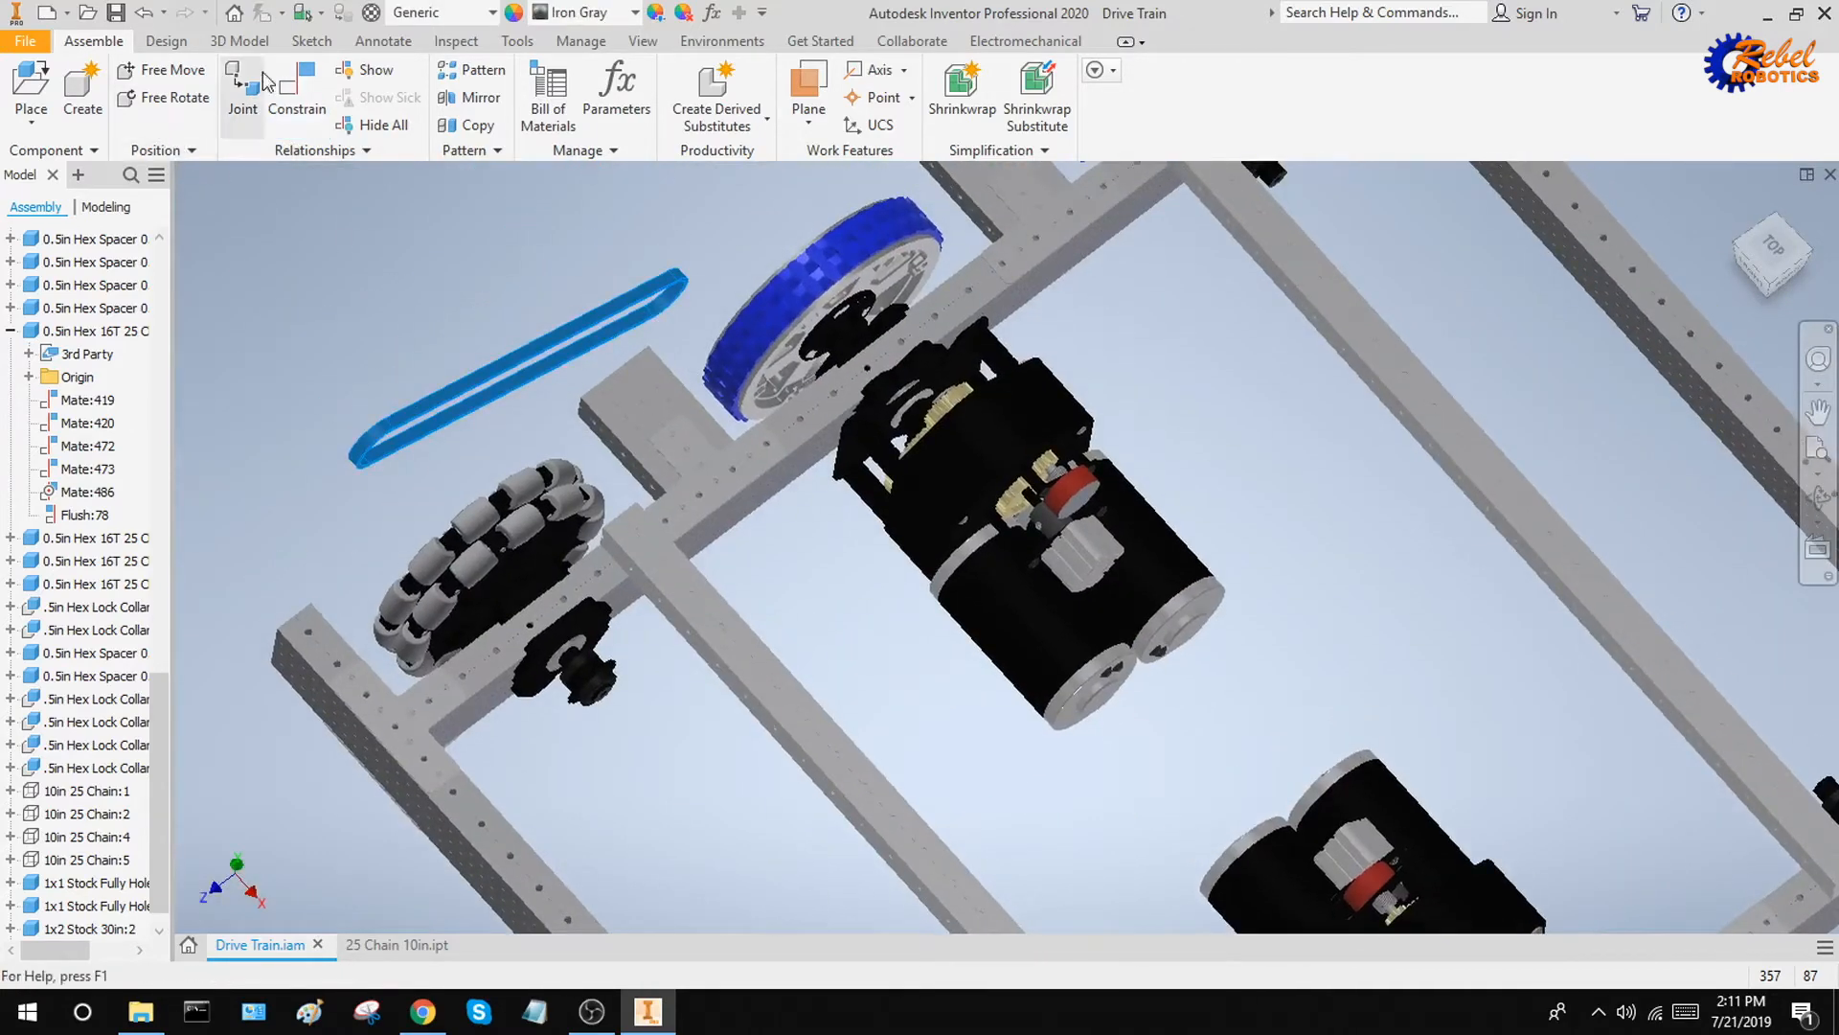
Set up an axis mate between the chain's other rounded end and the round feature on the gearbox
click(296, 86)
scroll(679, 292, up, 6)
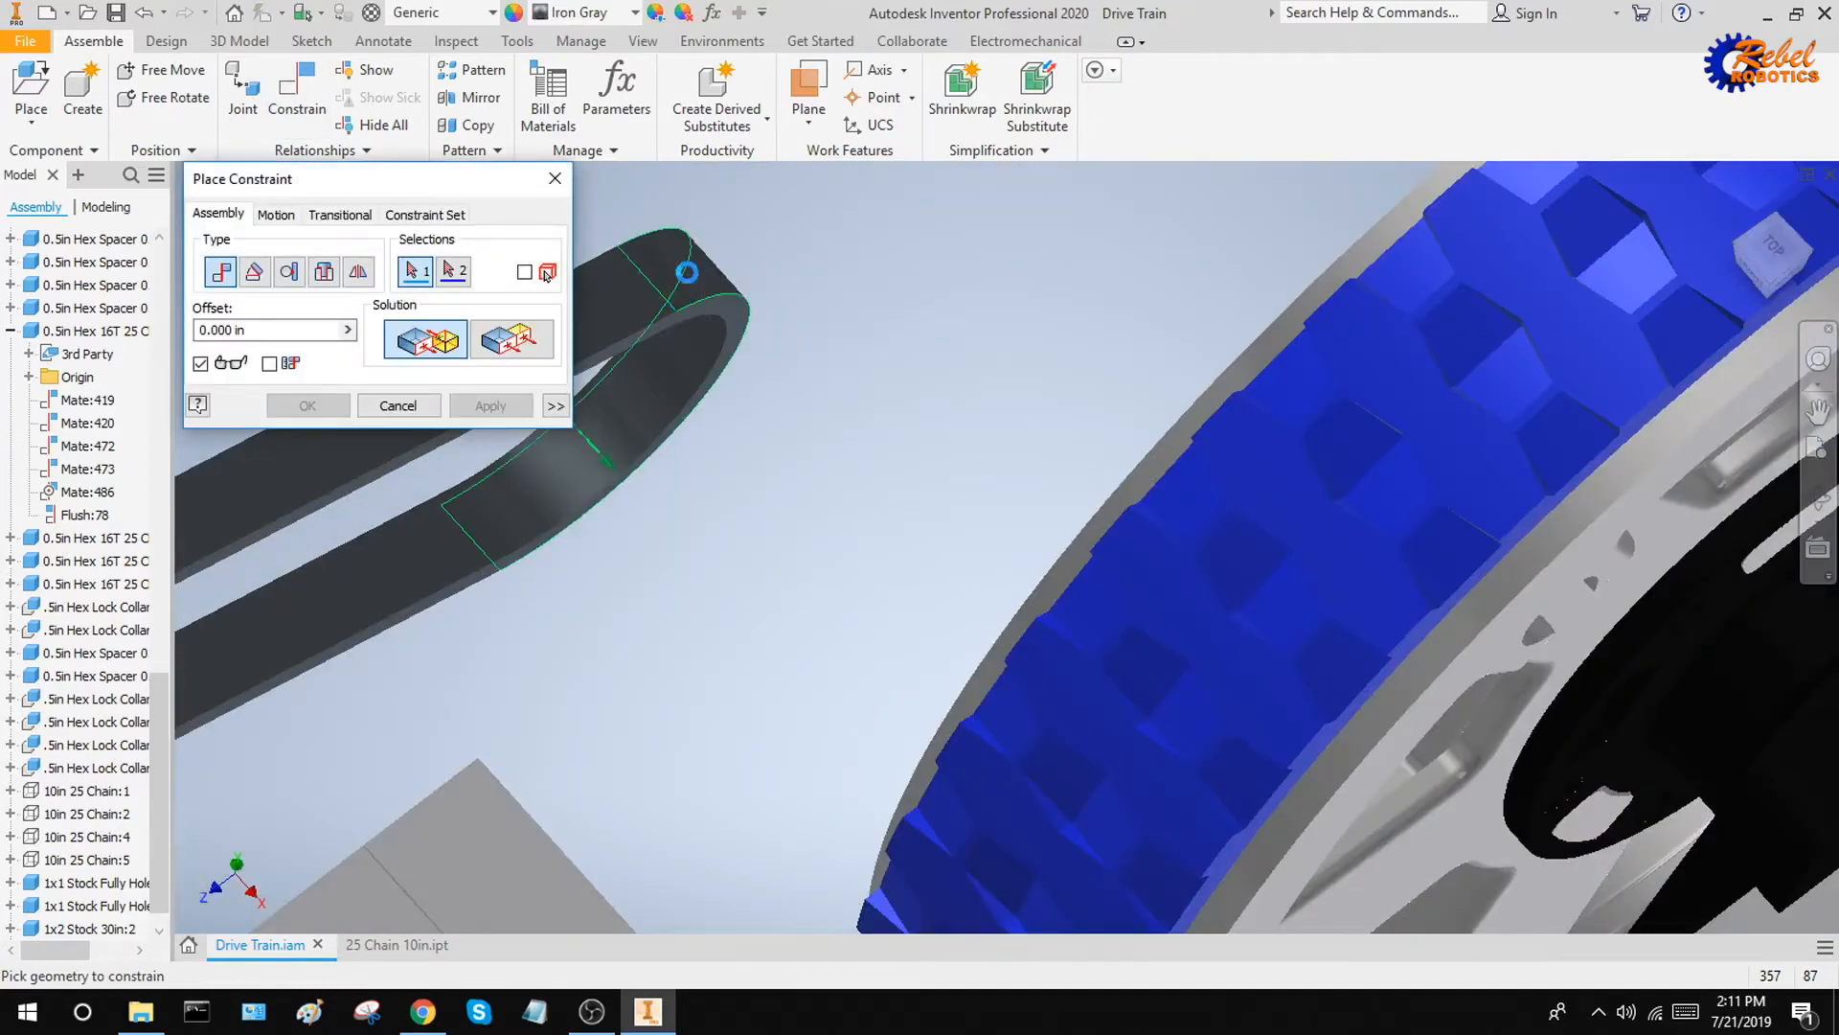
click(686, 274)
scroll(895, 329, down, 5)
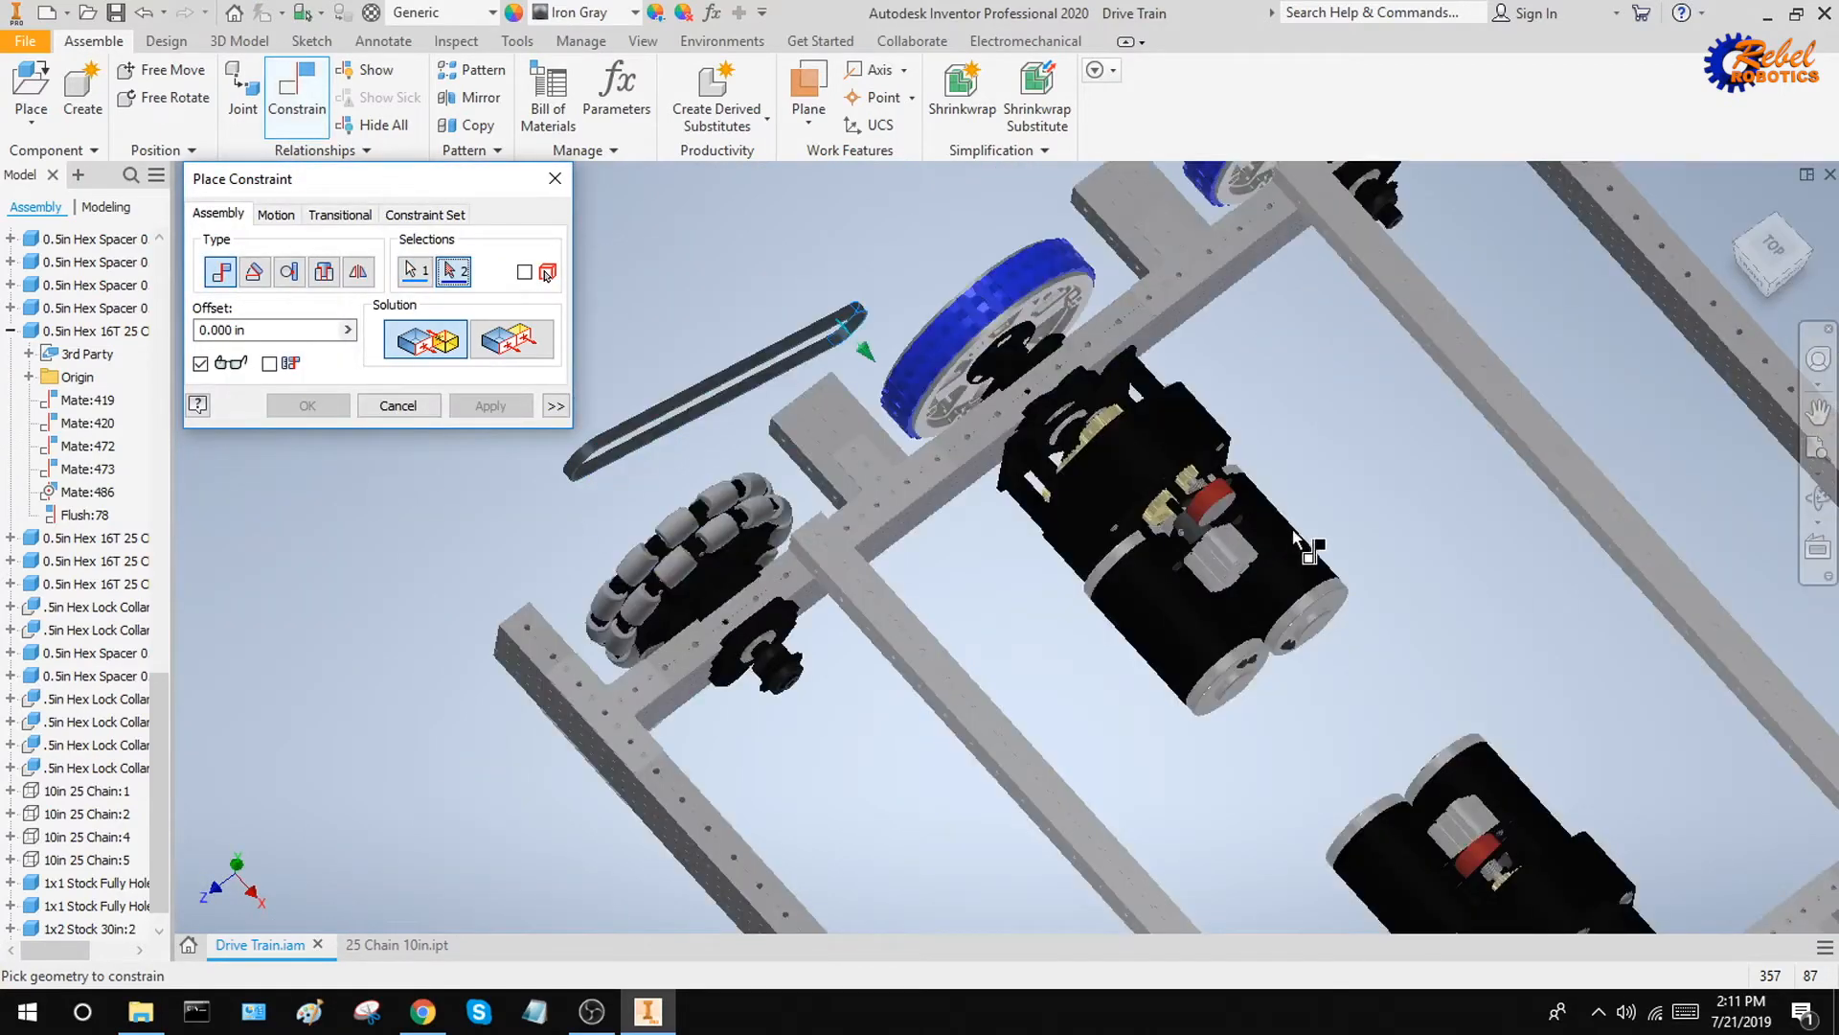
shift+middle_drag(1282, 563, 1318, 550)
scroll(1081, 453, up, 6)
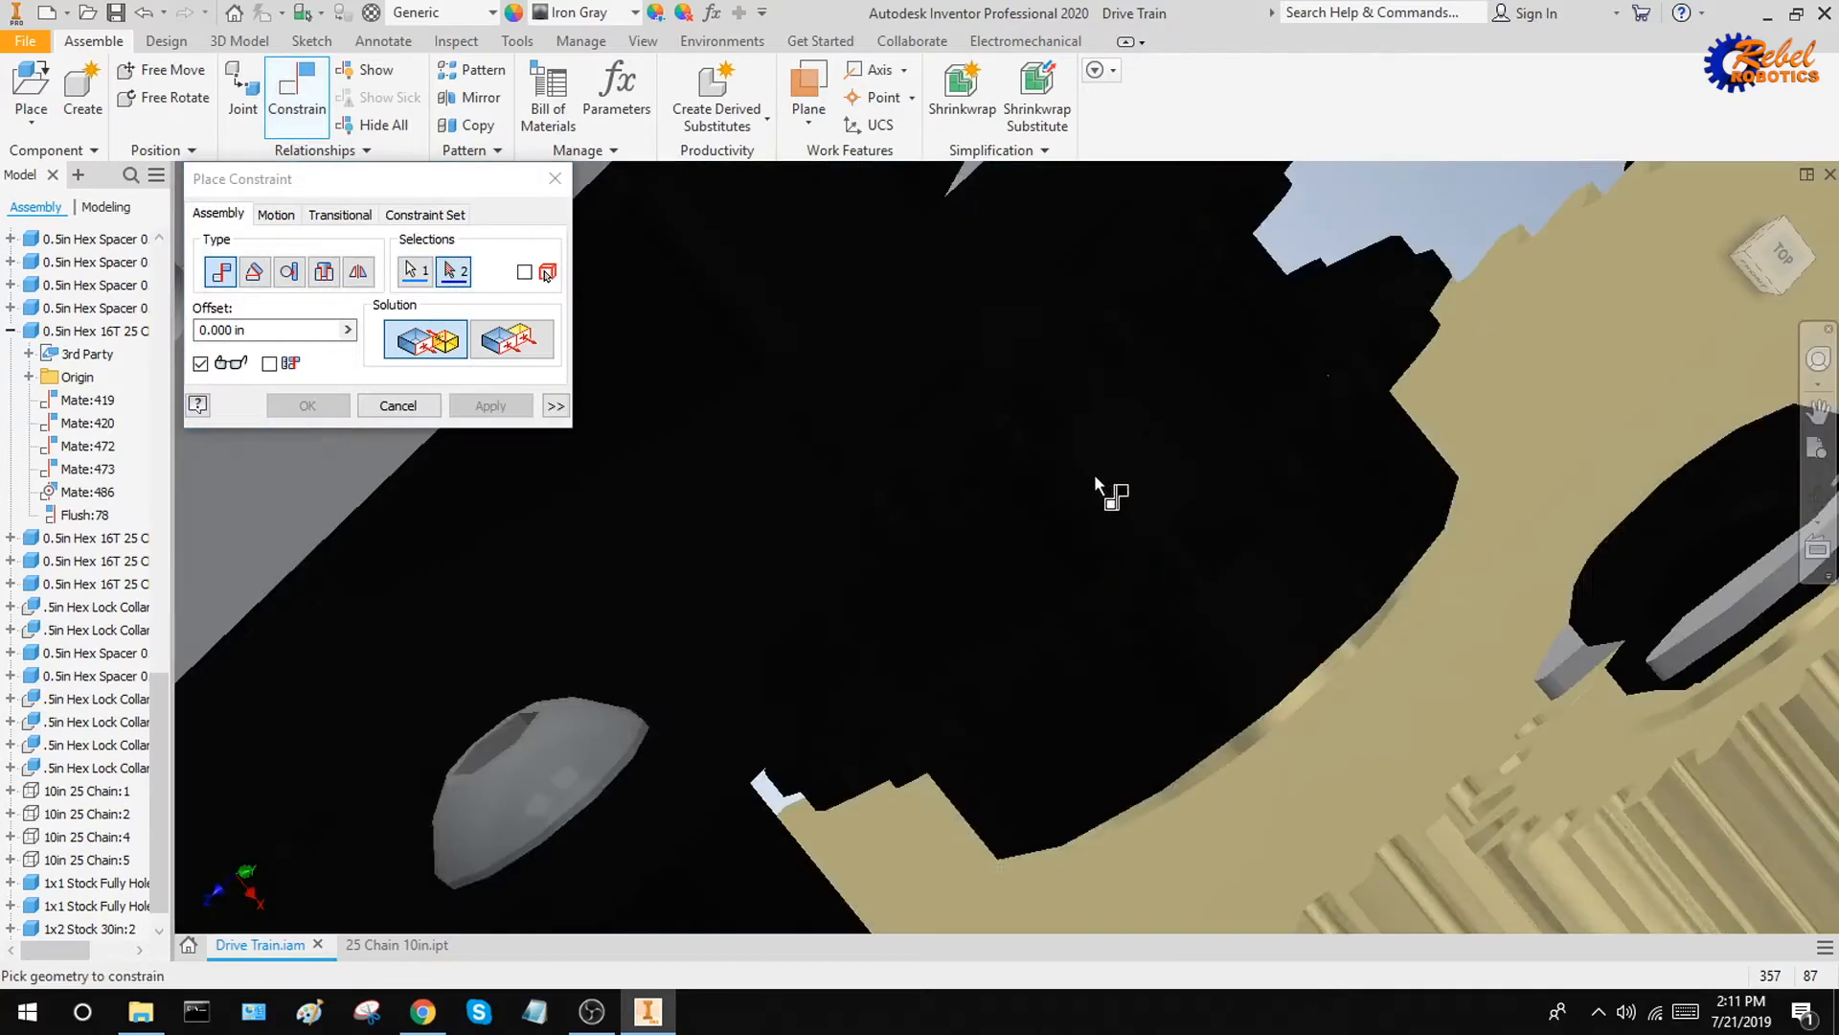
click(1405, 510)
scroll(1405, 509, down, 6)
shift+middle_drag(1405, 510, 1341, 453)
scroll(1342, 452, down, 2)
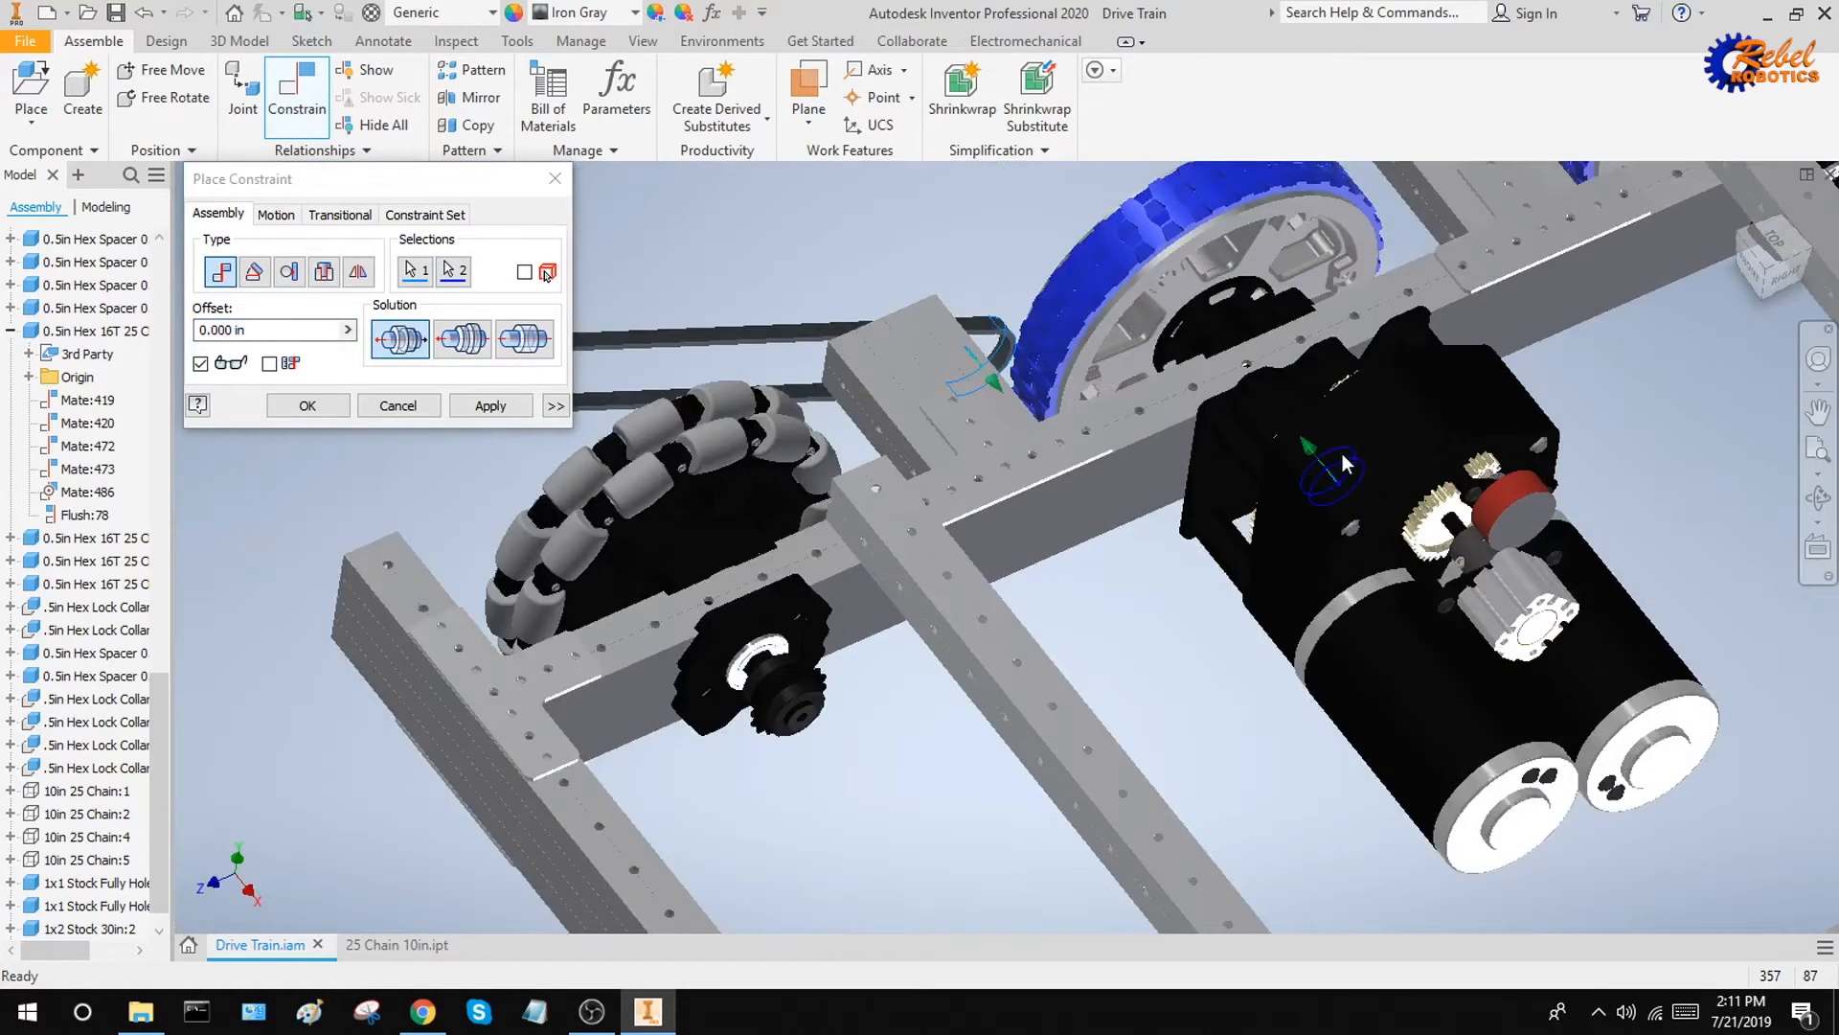
Give the chain-to-gearbox mate a maximum limit of 0.005 in and apply it
click(556, 406)
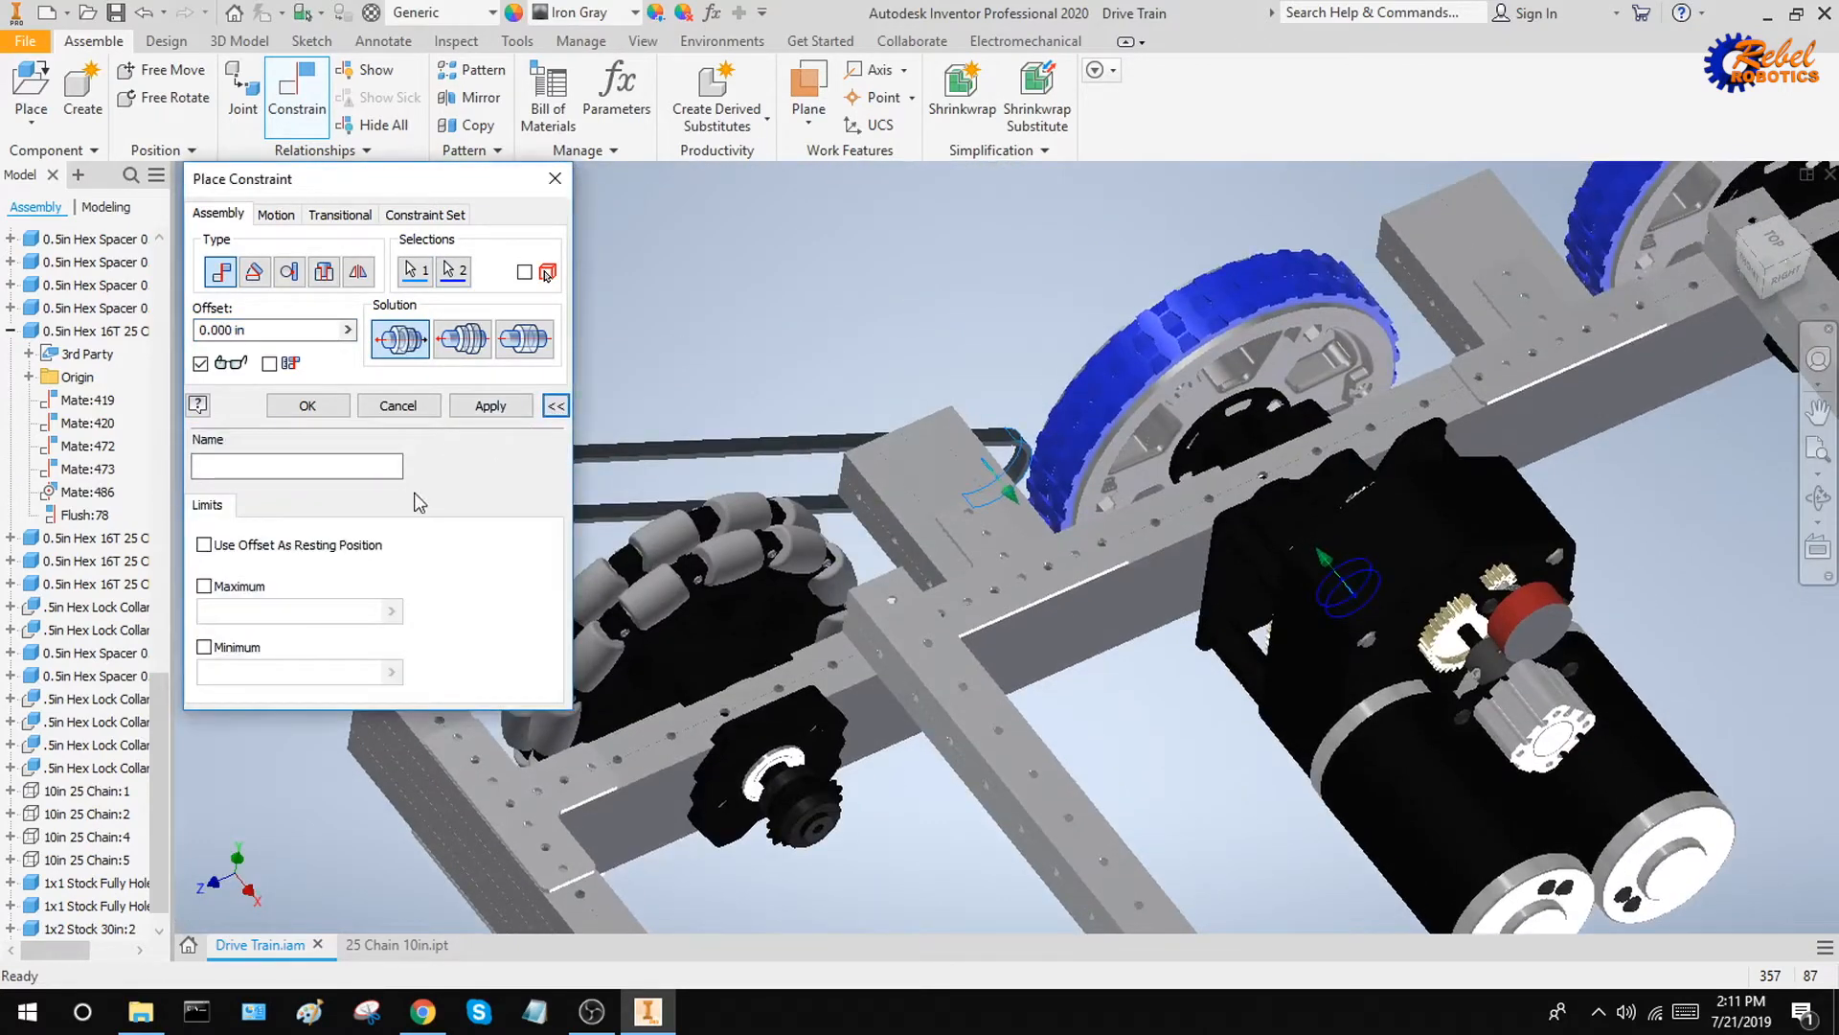
click(248, 587)
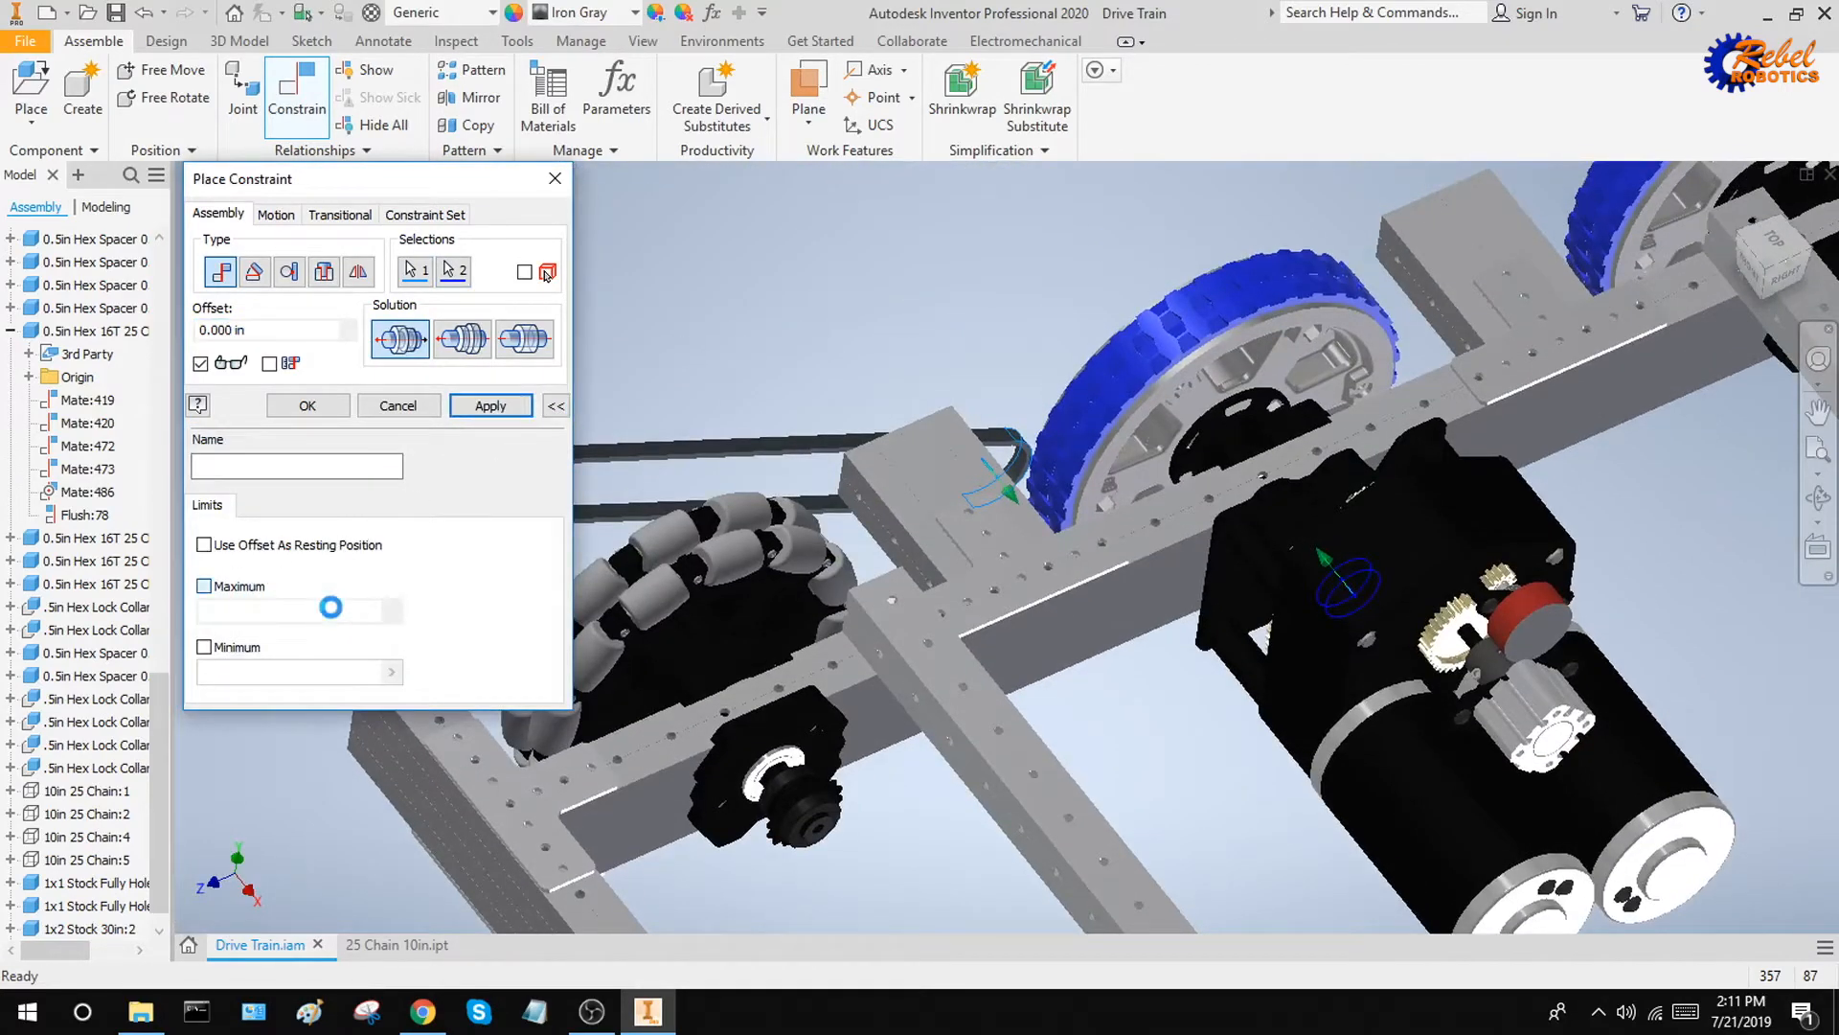
text(0)
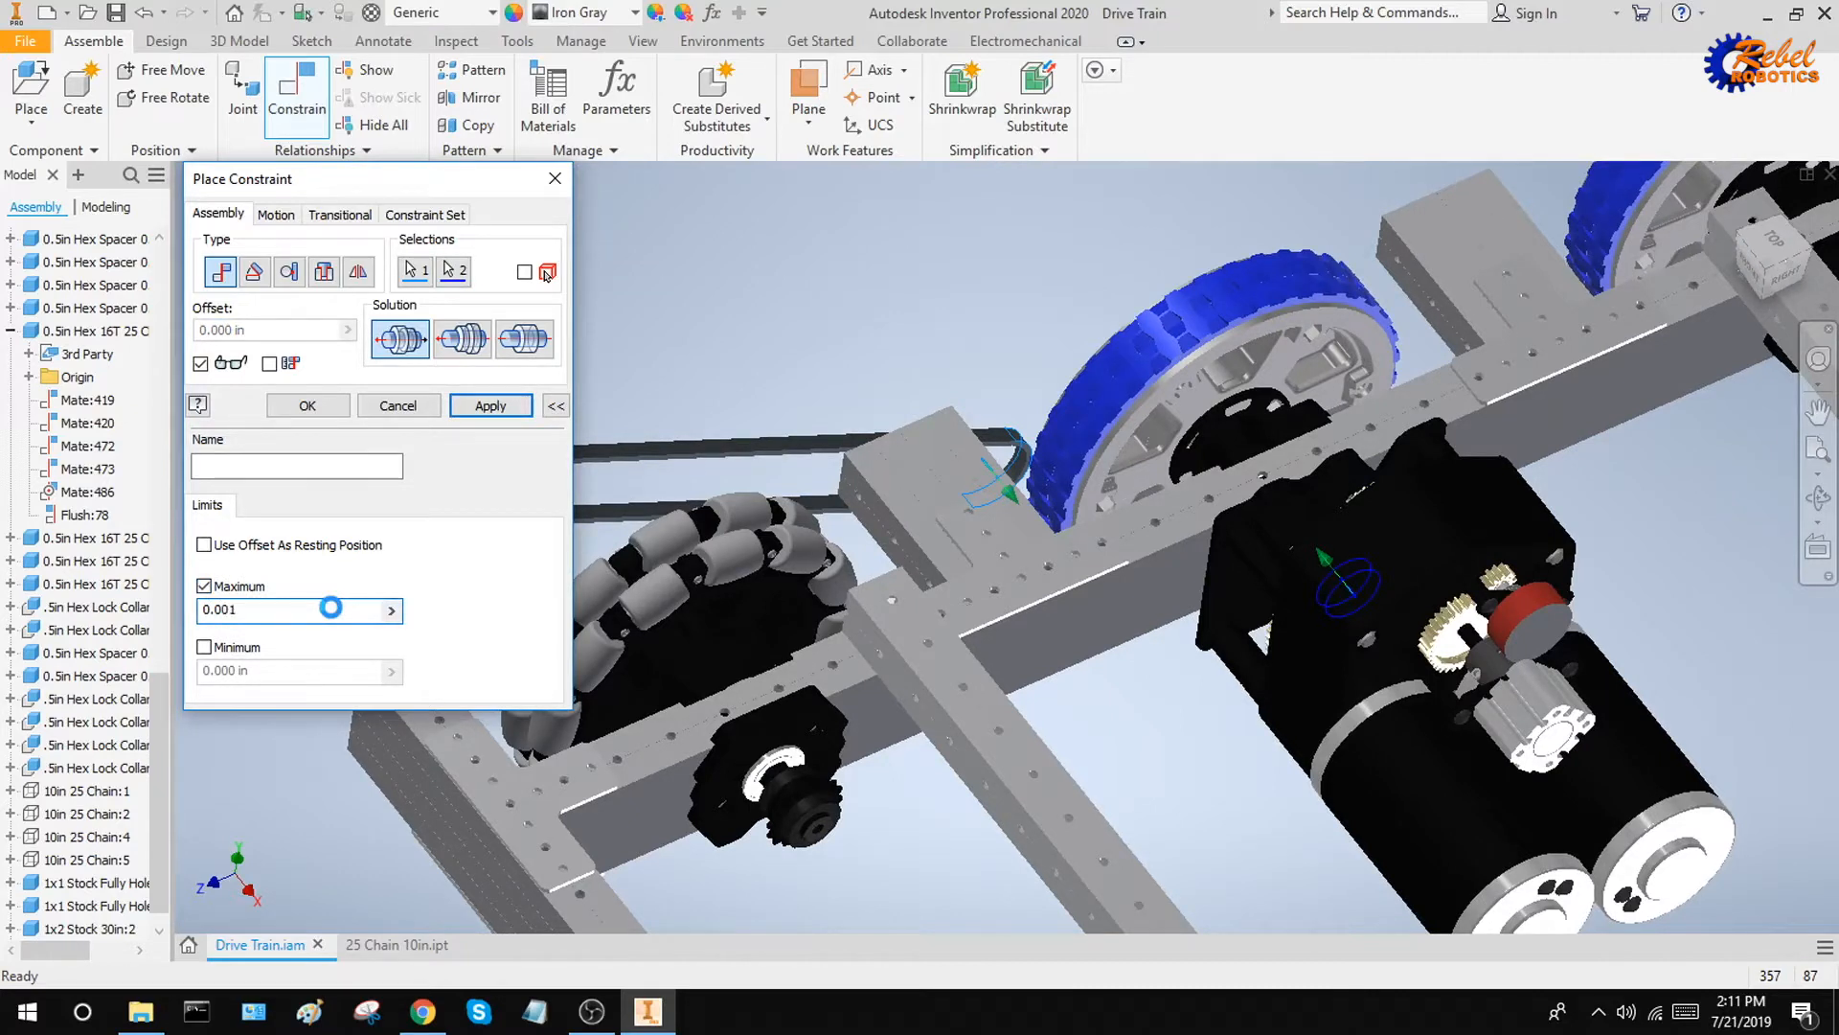
text(.001)
key(BackSpace)
text(5)
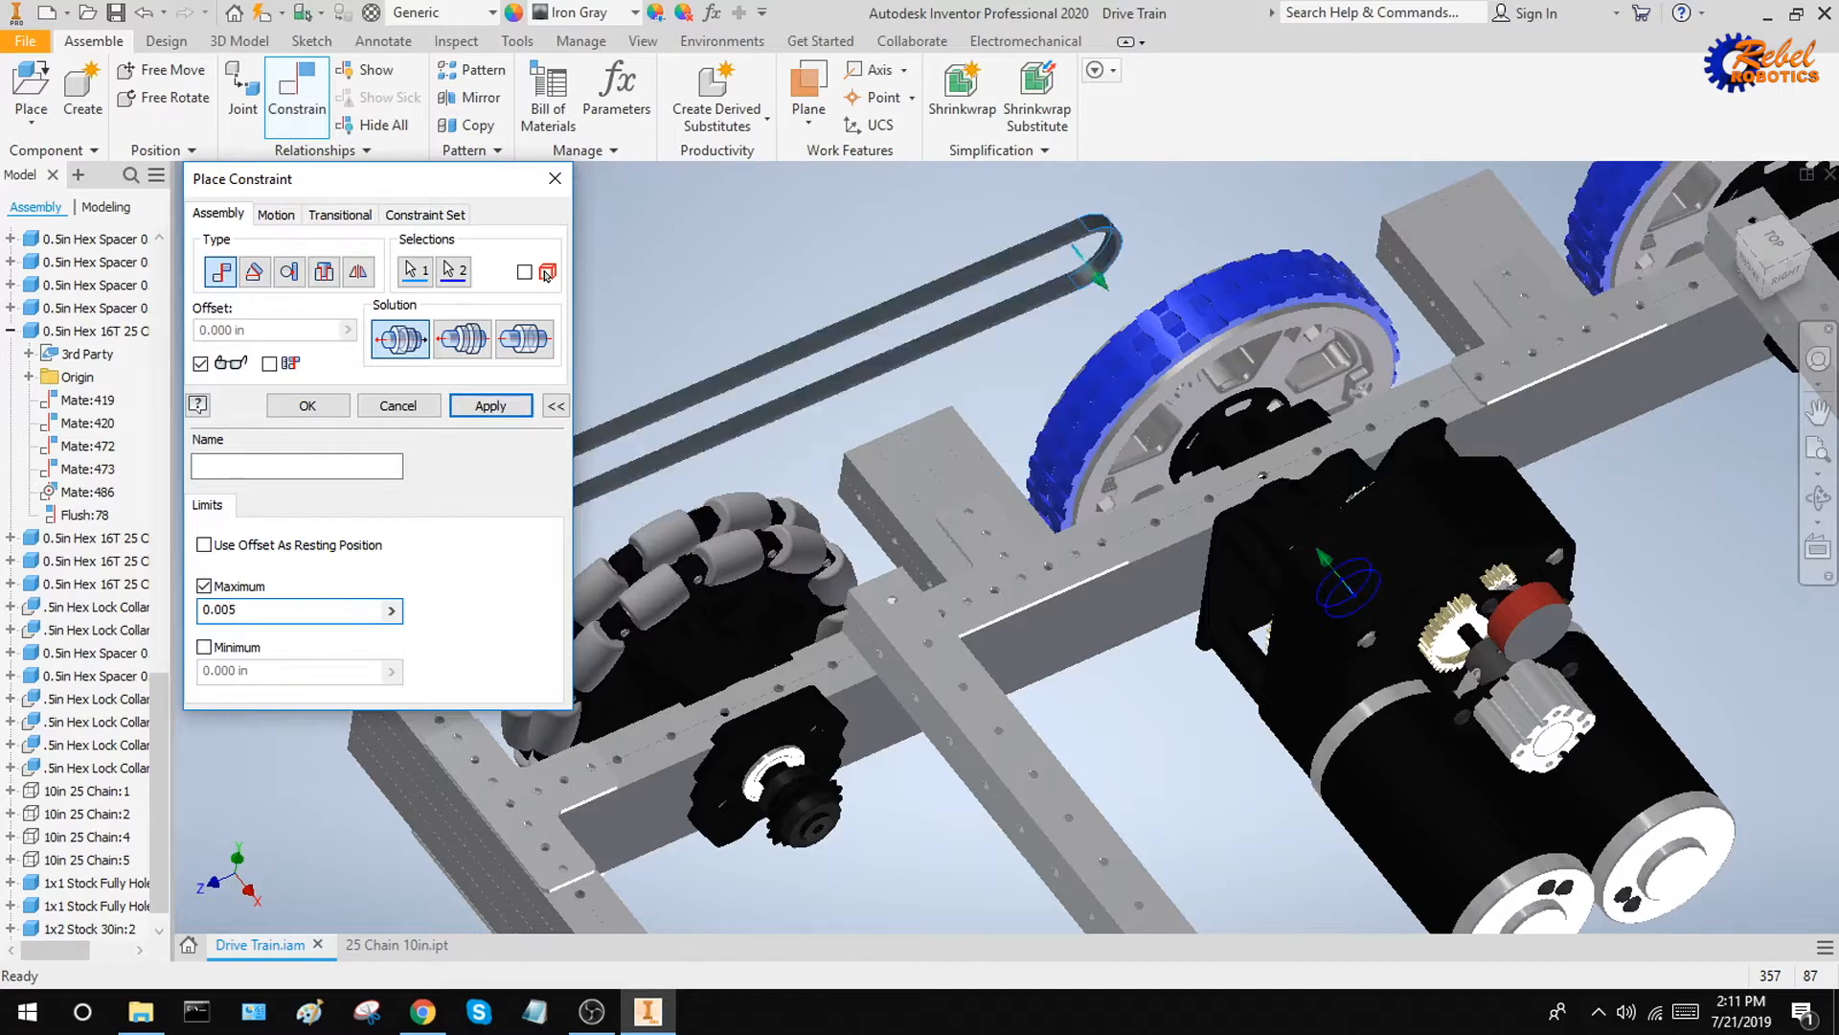
click(499, 406)
End the constraint command and slide the chain back along its axis onto the sprocket beside the omni wheel
middle_drag(814, 420, 970, 427)
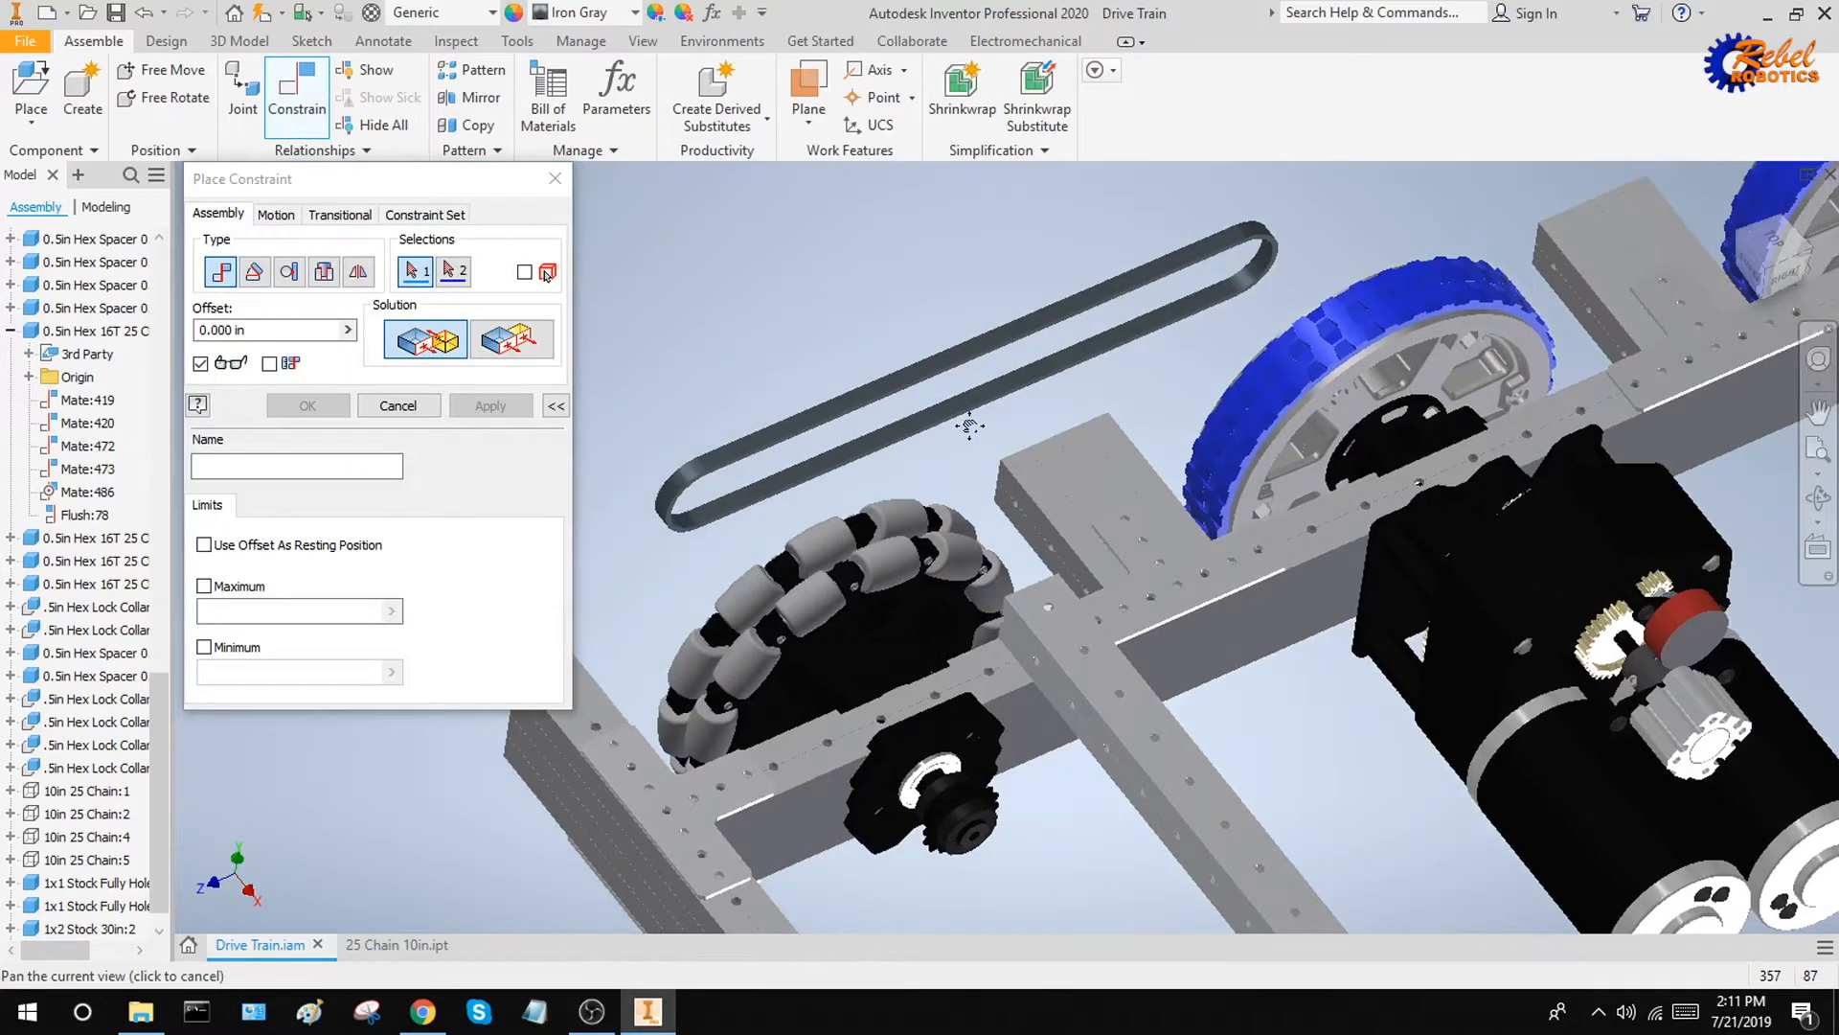
key(Escape)
drag(760, 470, 968, 798)
scroll(968, 797, up, 5)
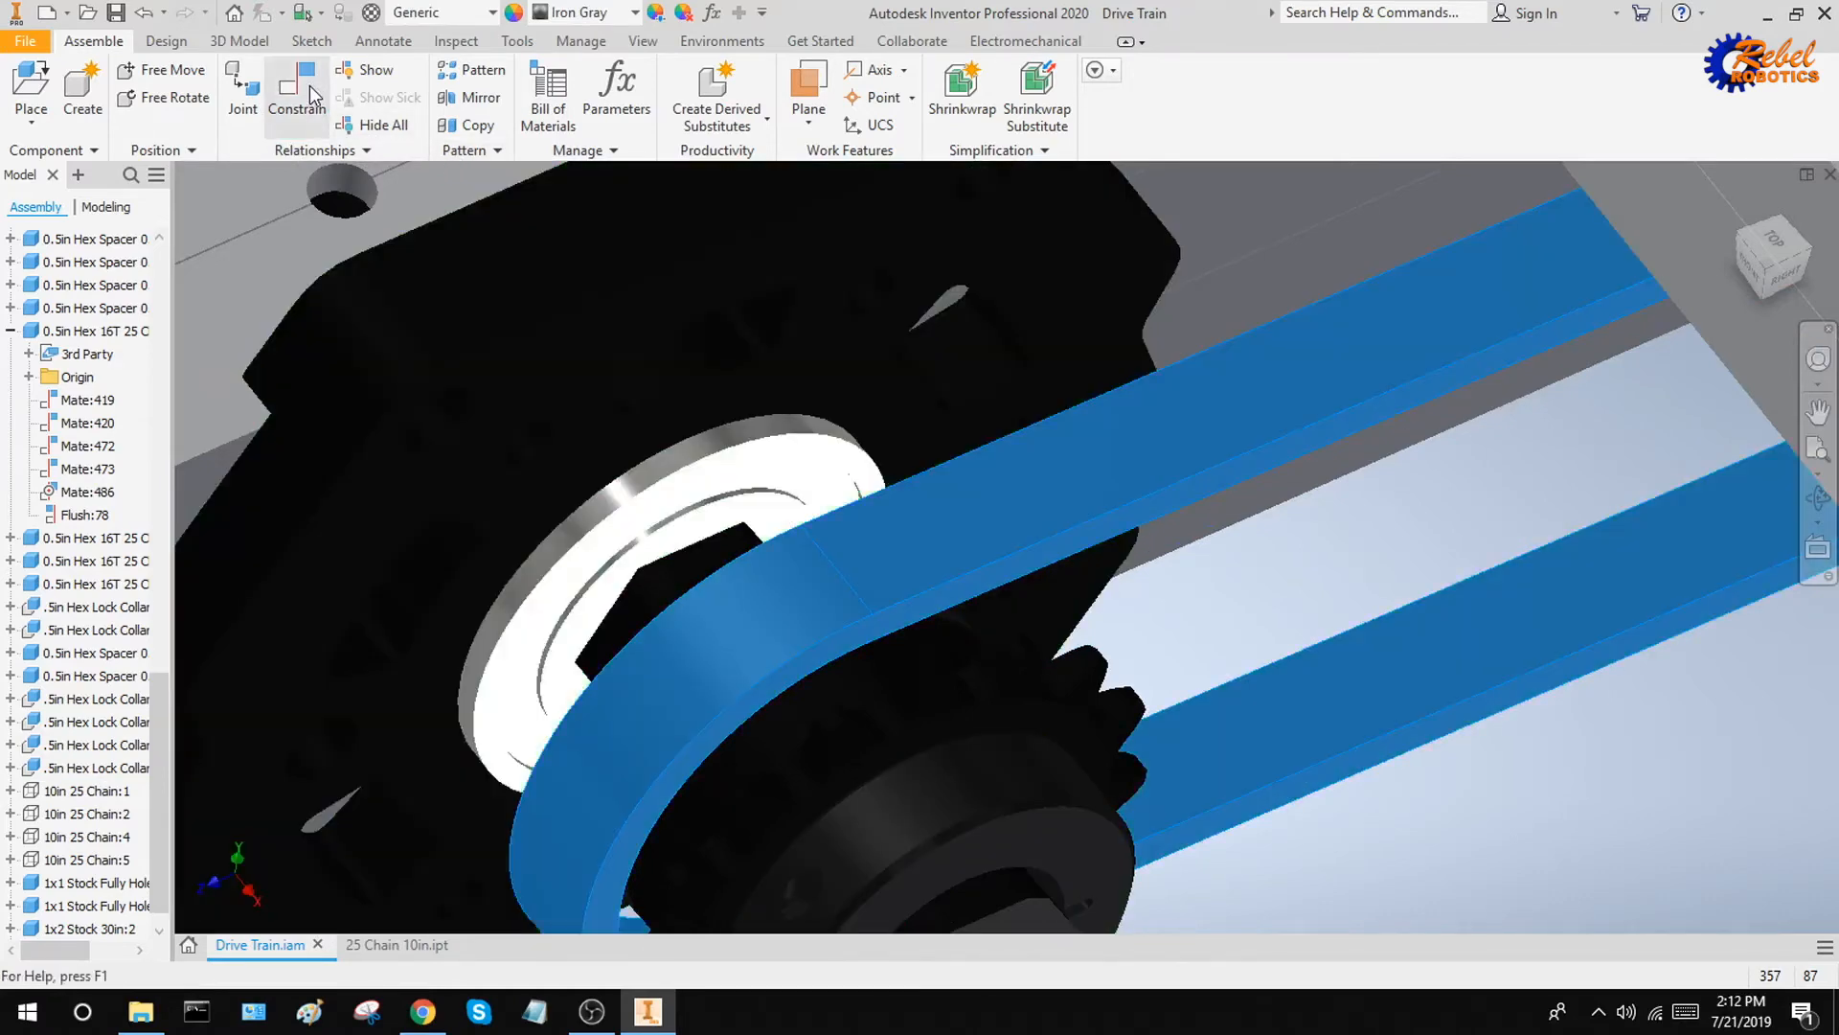
Set up a flush constraint between the chain's outer side face and the sprocket's side face, with a -0.001 in offset
click(308, 84)
scroll(803, 634, up, 5)
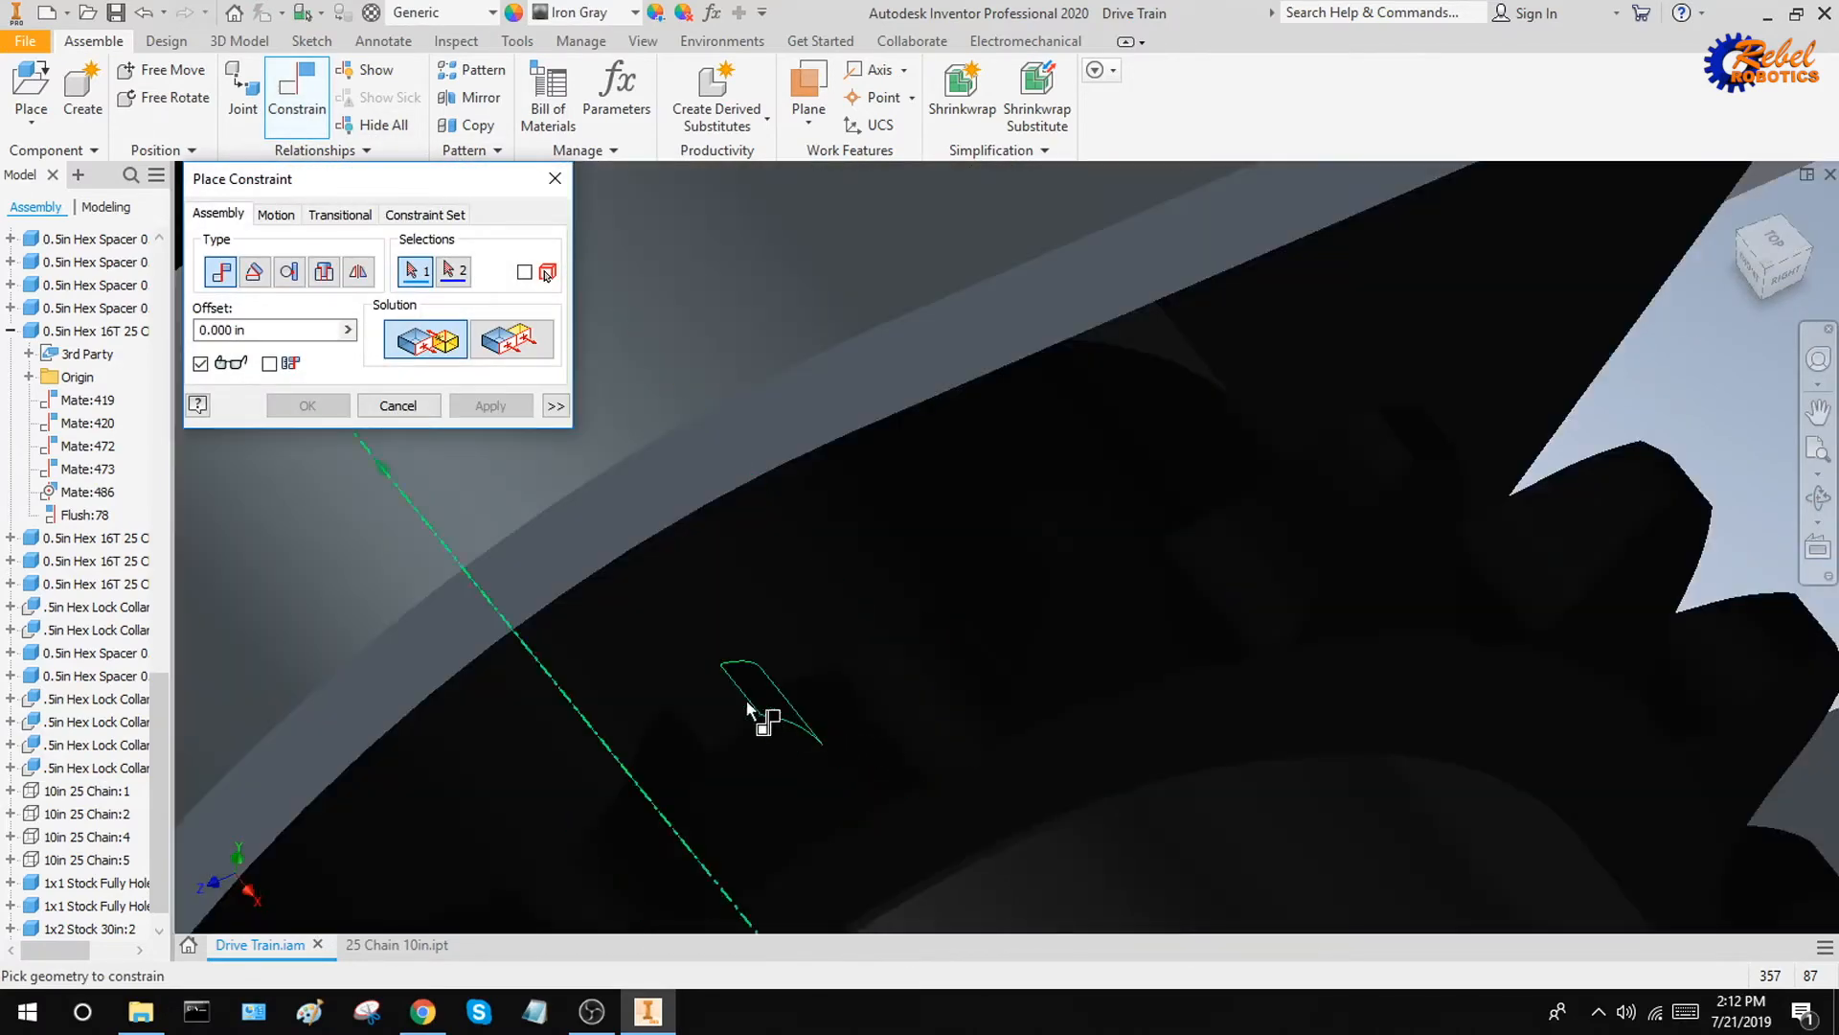
click(654, 500)
scroll(709, 527, down, 5)
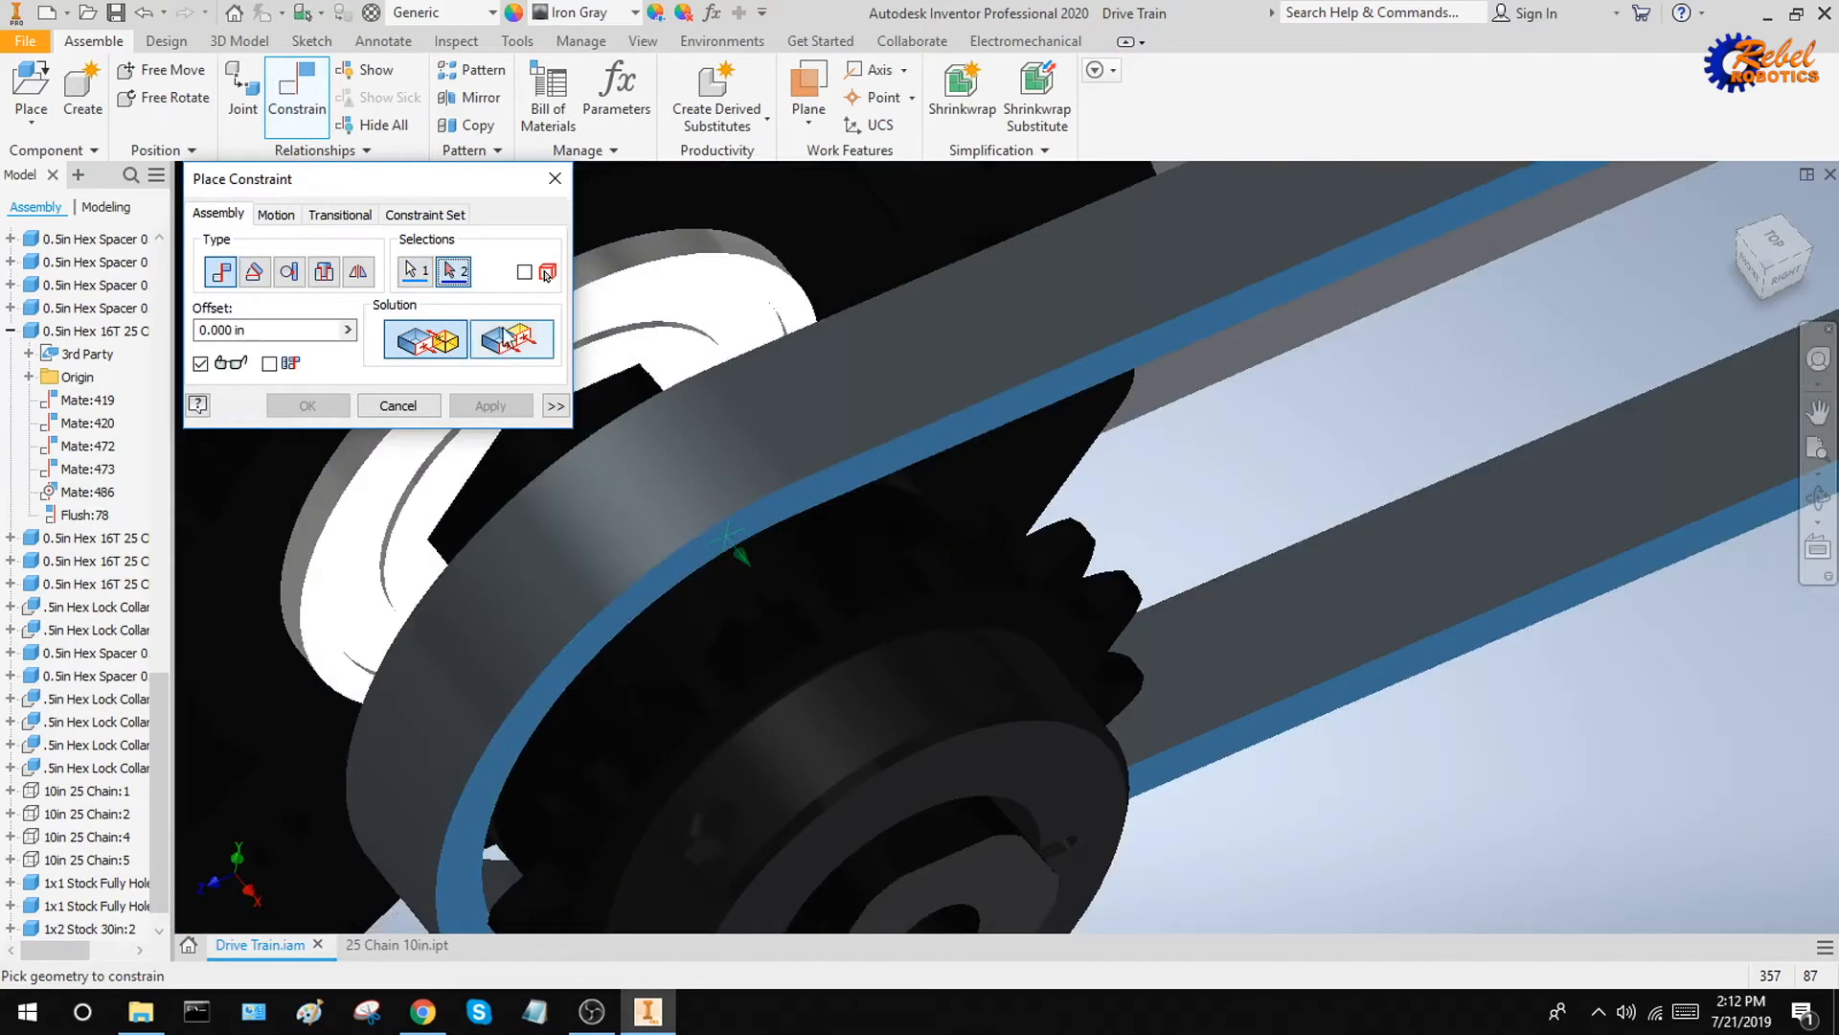
click(1064, 629)
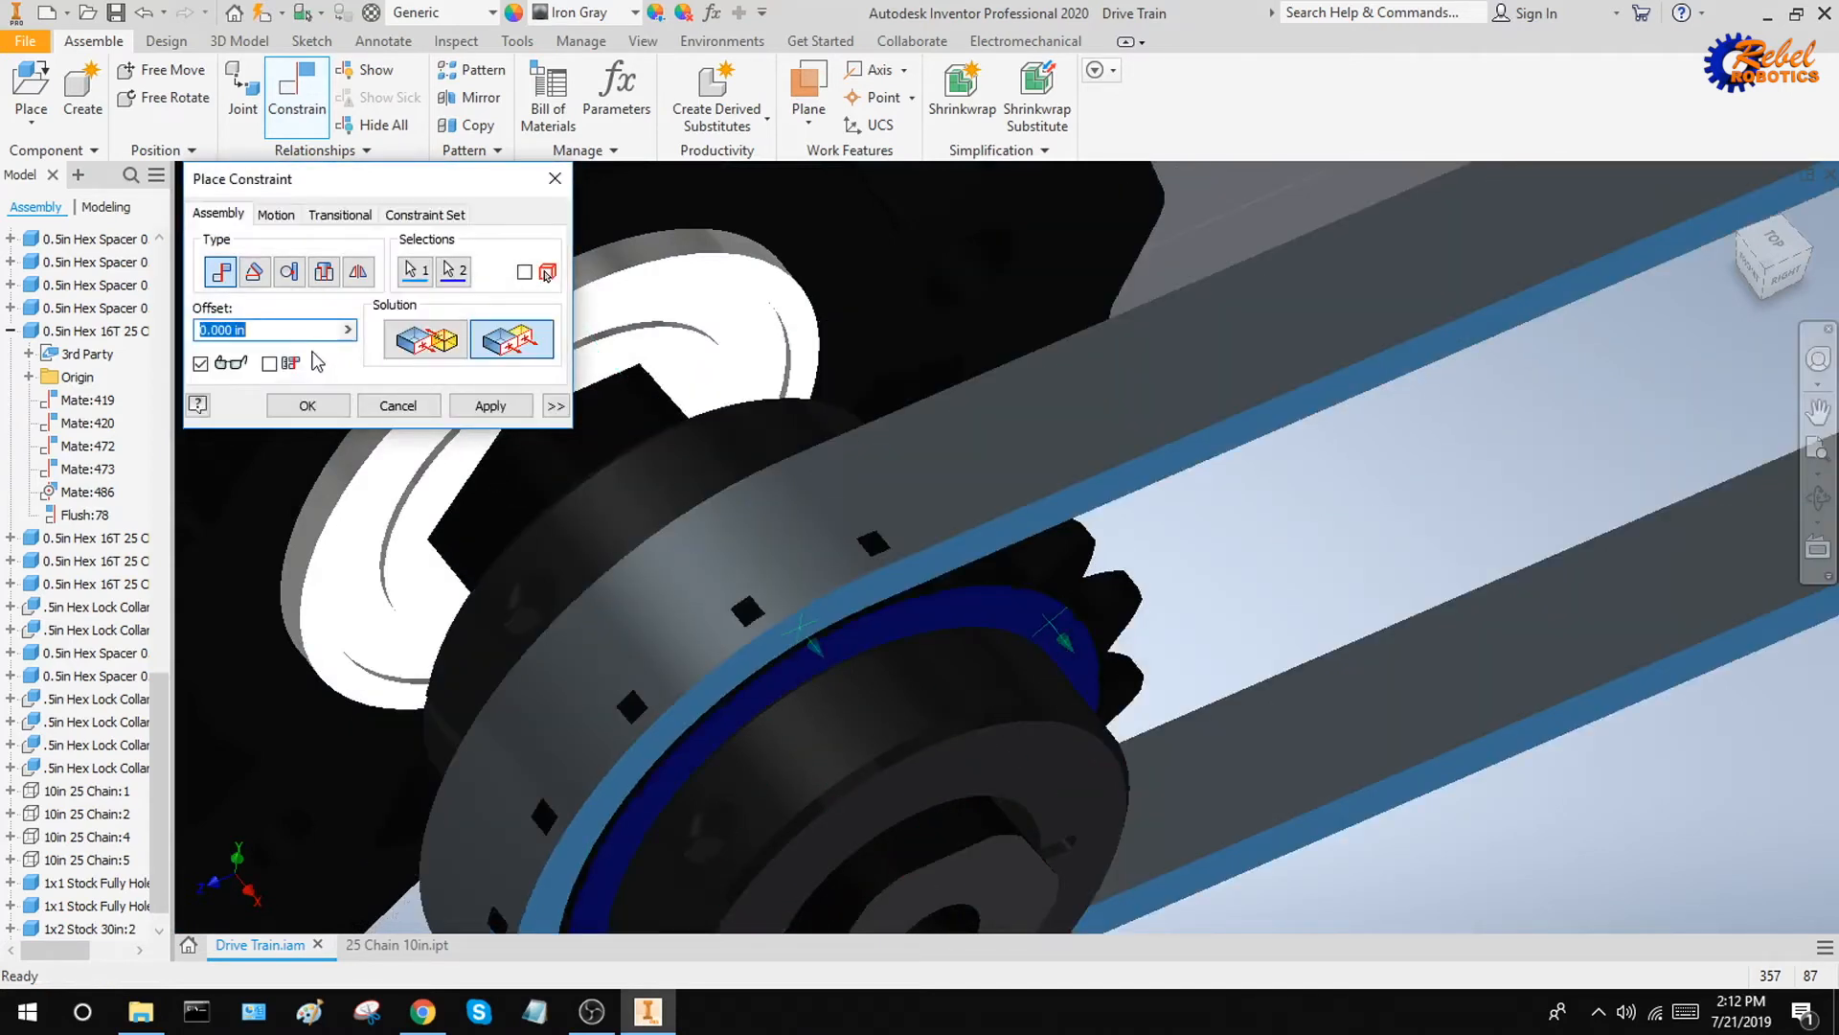
key(Left)
key(Left)
key(Left)
key(Left)
key(Left)
key(Left)
key(Left)
text(-)
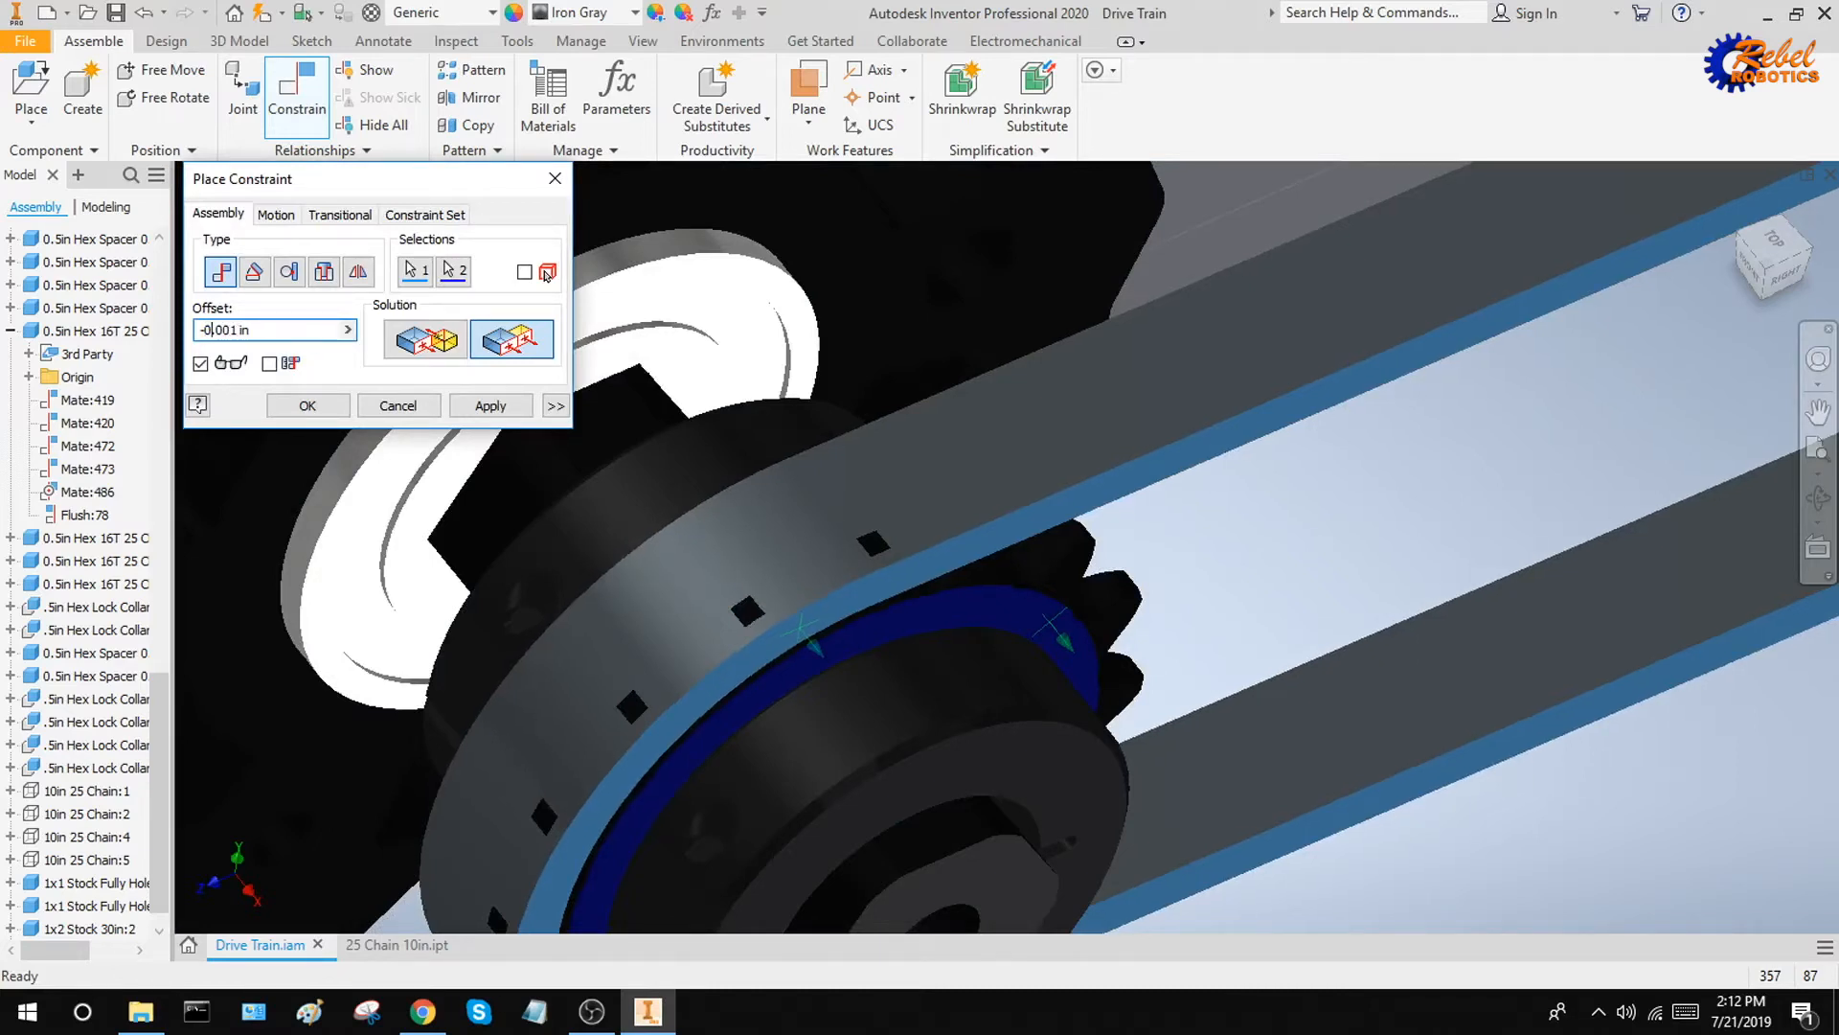
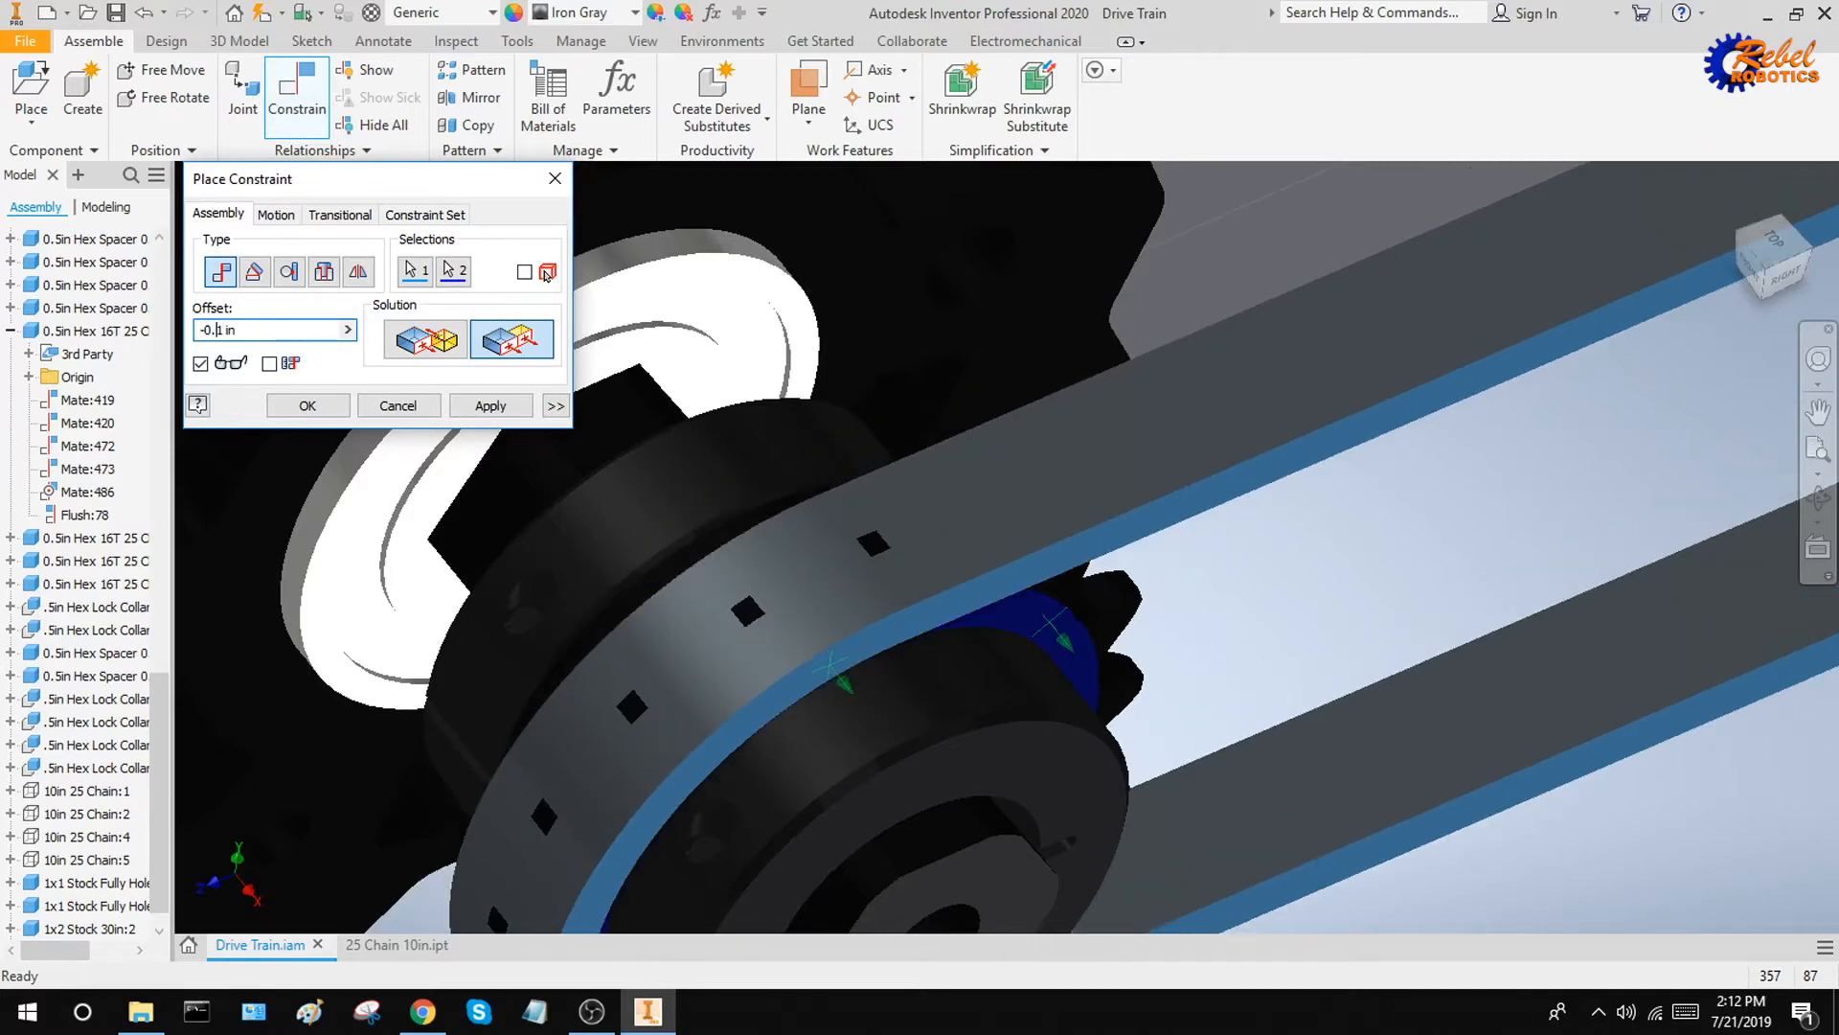
Apply the flush constraint between the chain's outer side face and the sprocket's side face with a -0.1 in offset
click(490, 406)
scroll(922, 451, down, 5)
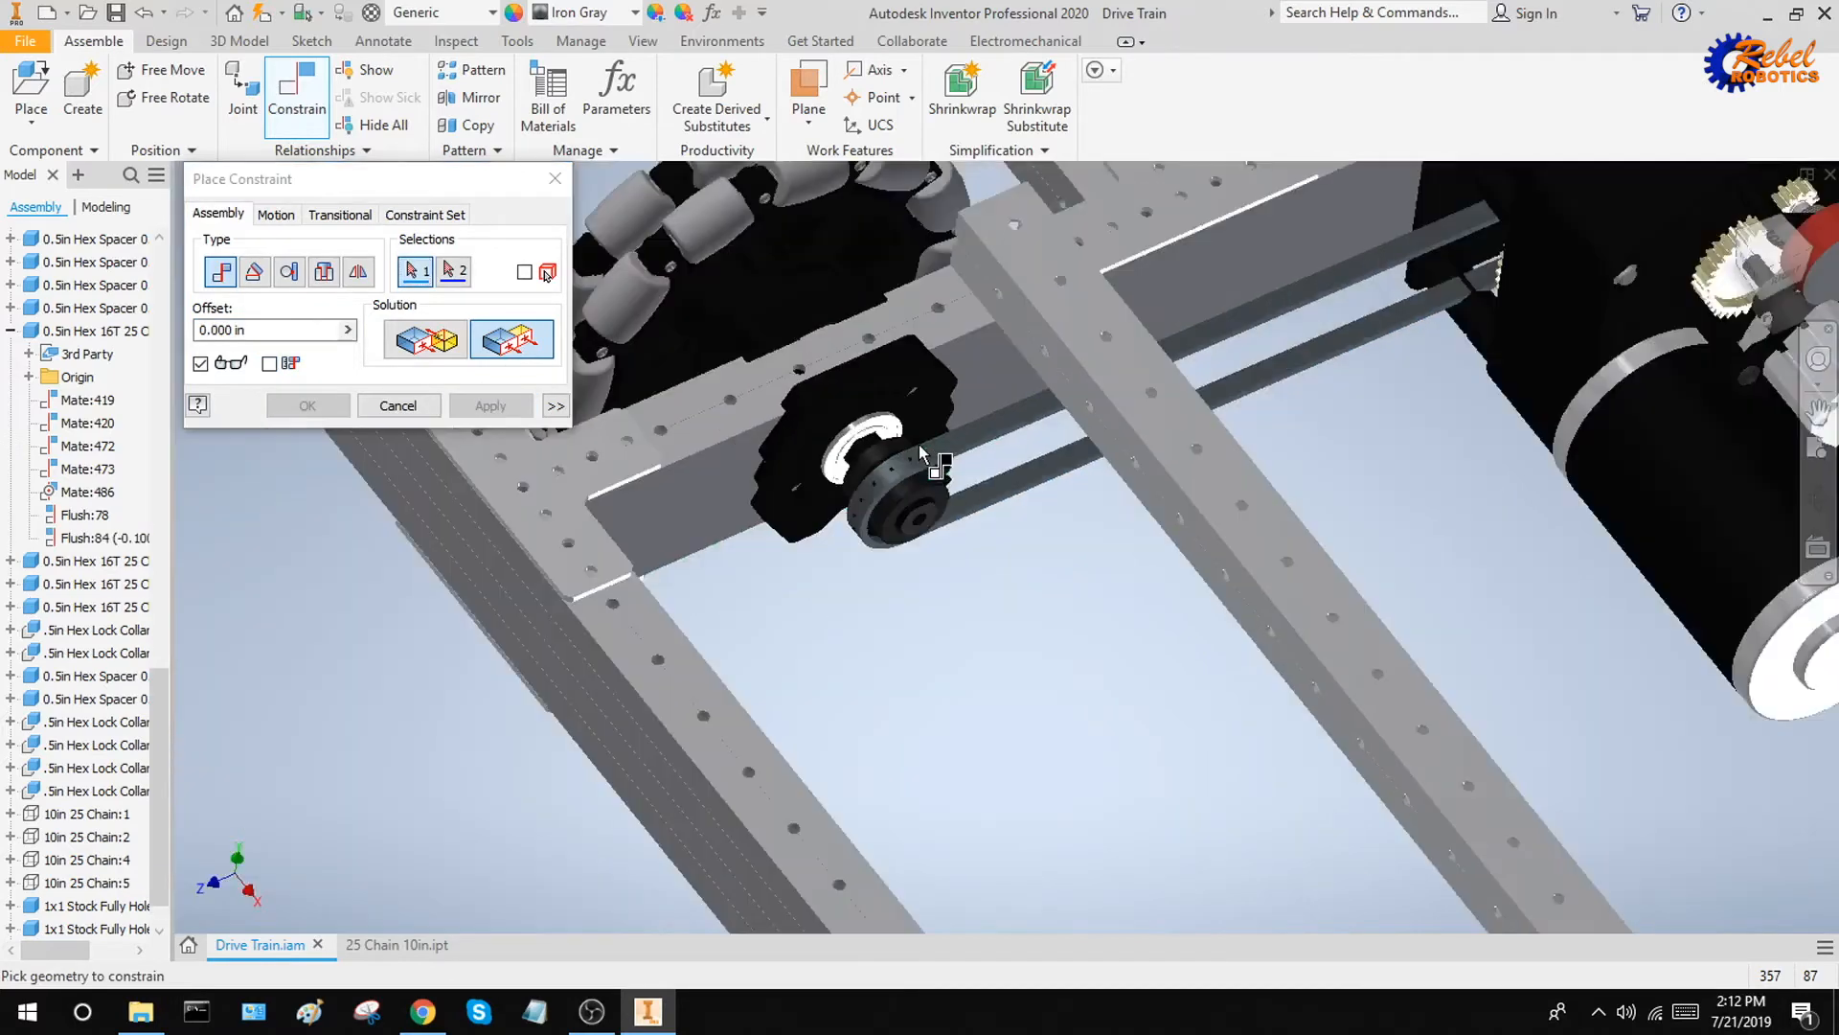
key(Escape)
Examine the constrained chain on the drive train, from the whole frame down to the sprocket beside the omni wheel
shift+middle_drag(1367, 399, 1037, 717)
scroll(1037, 708, down, 6)
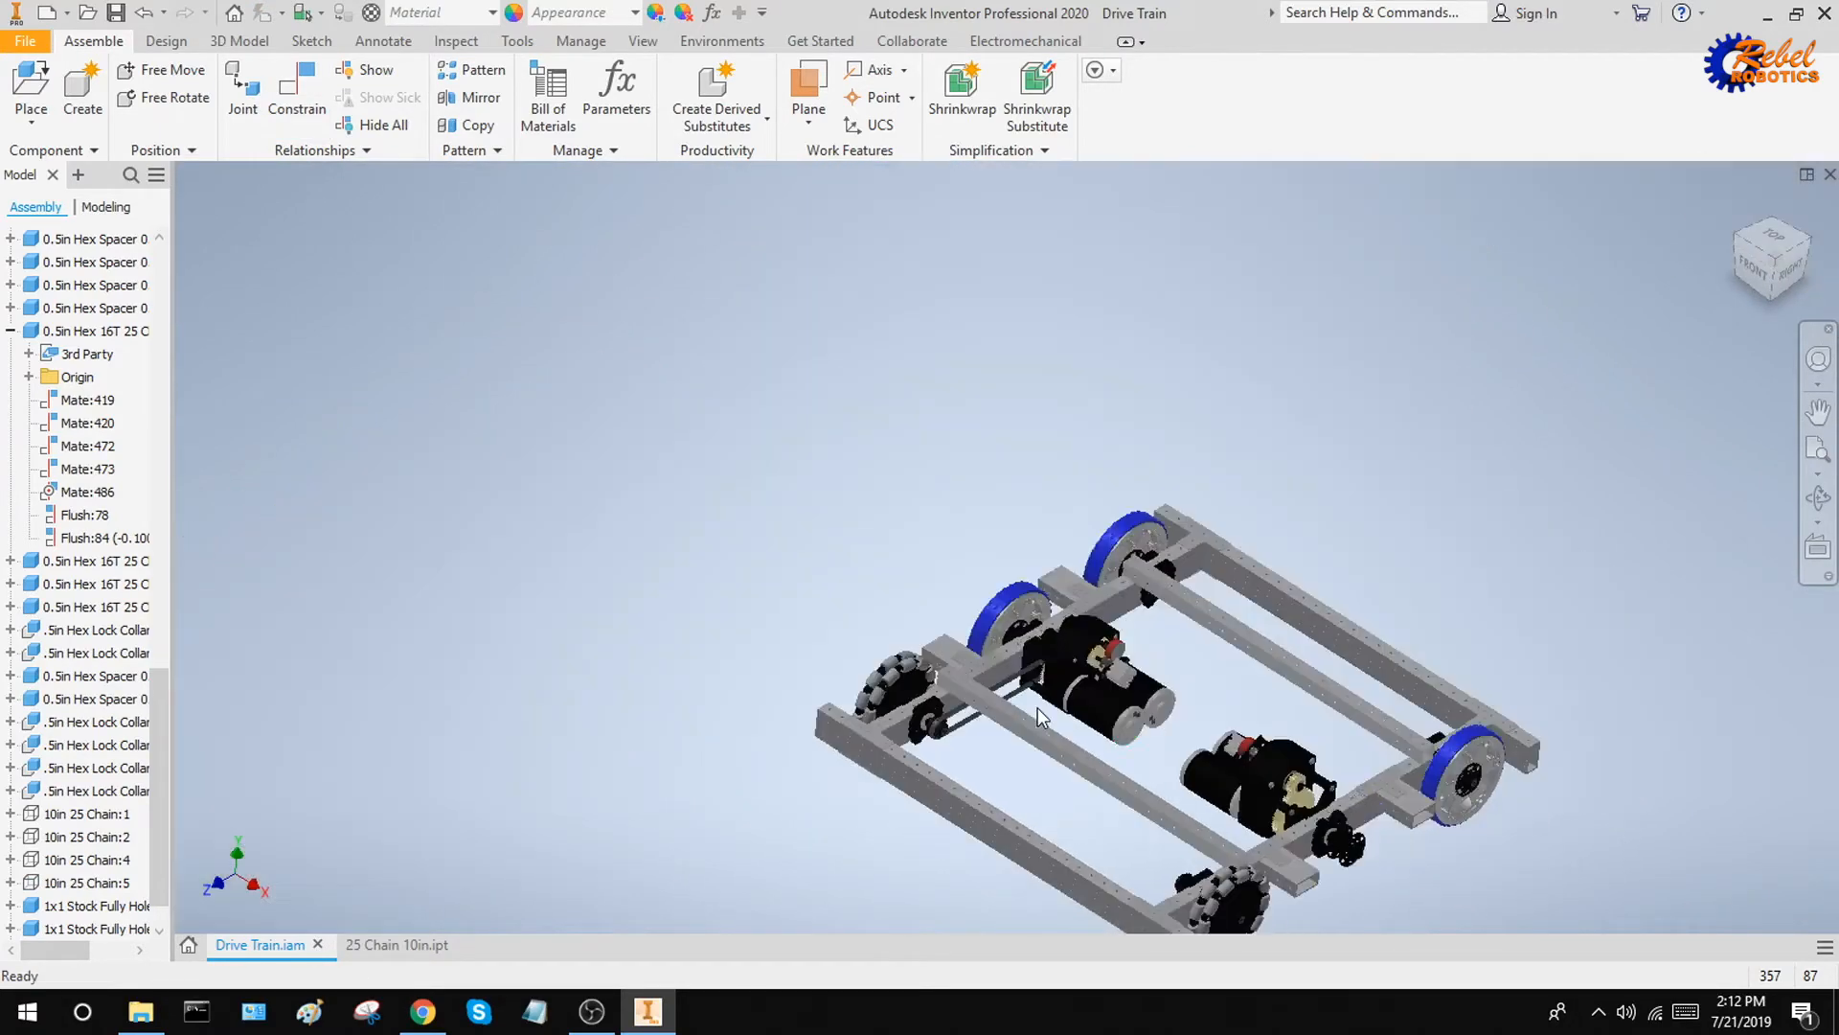
shift+middle_drag(1170, 673, 1175, 636)
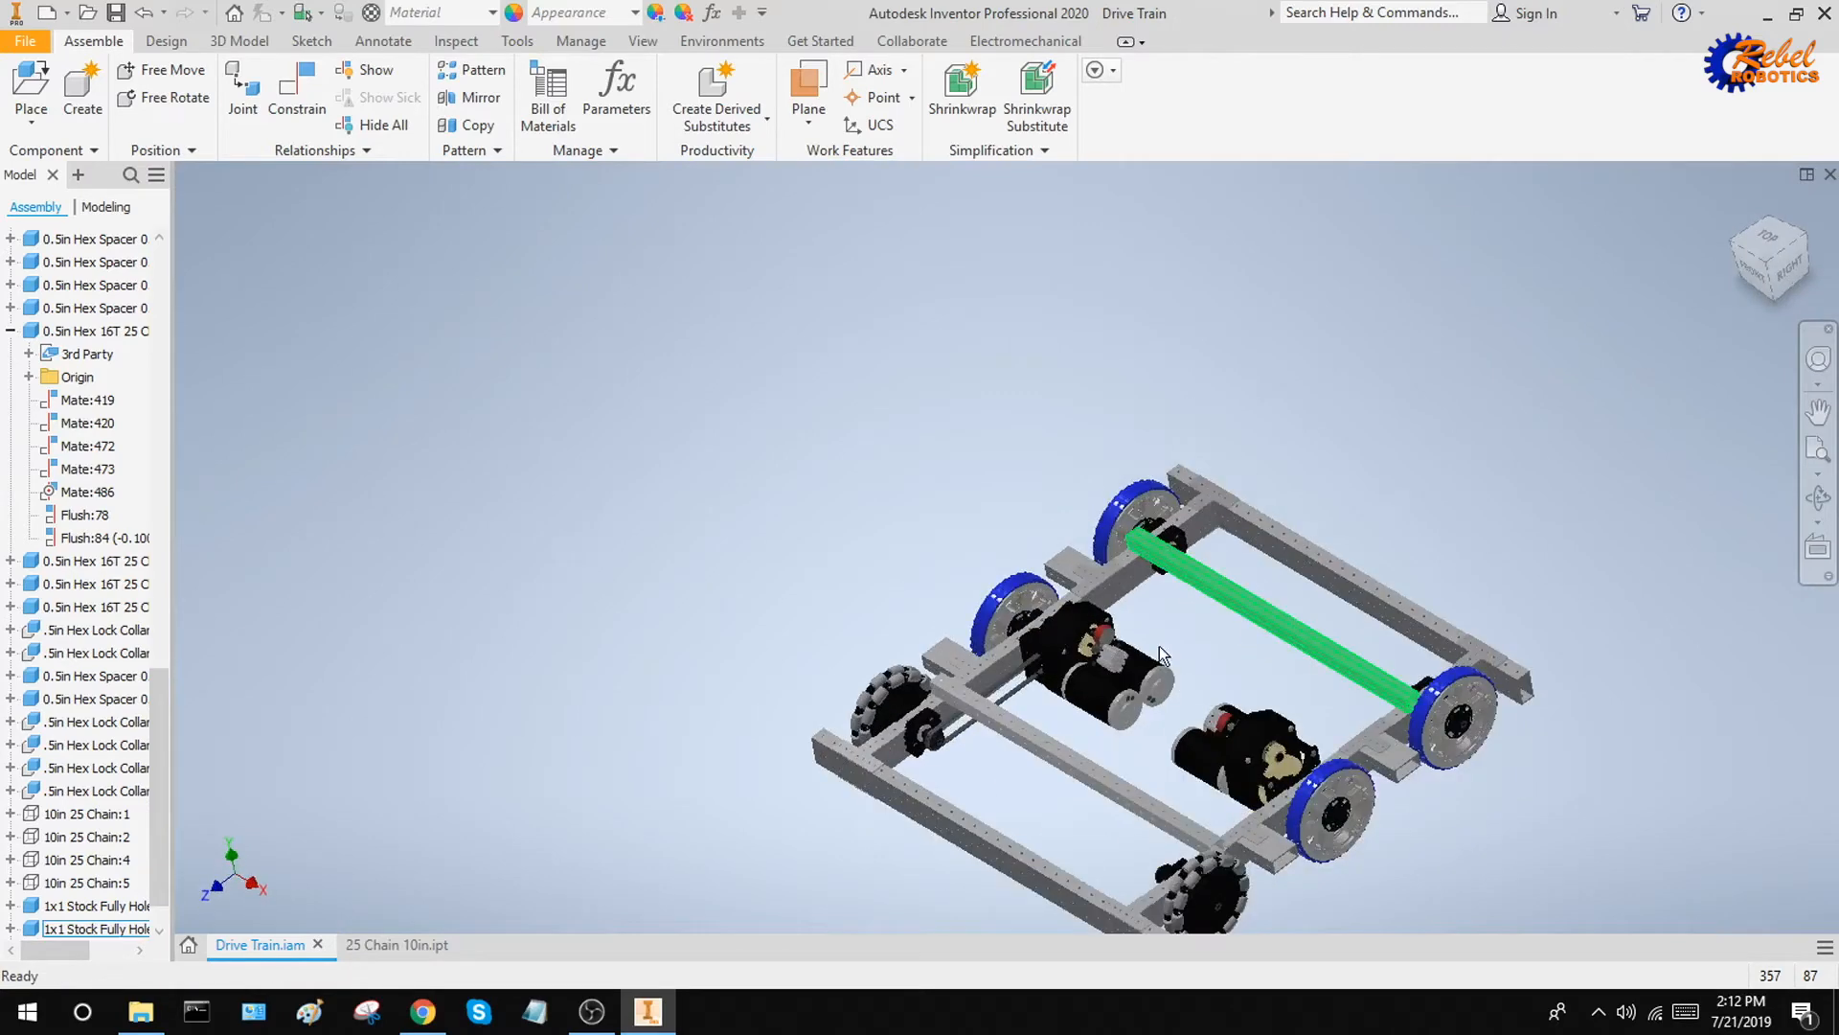
shift+middle_drag(1259, 678, 1268, 666)
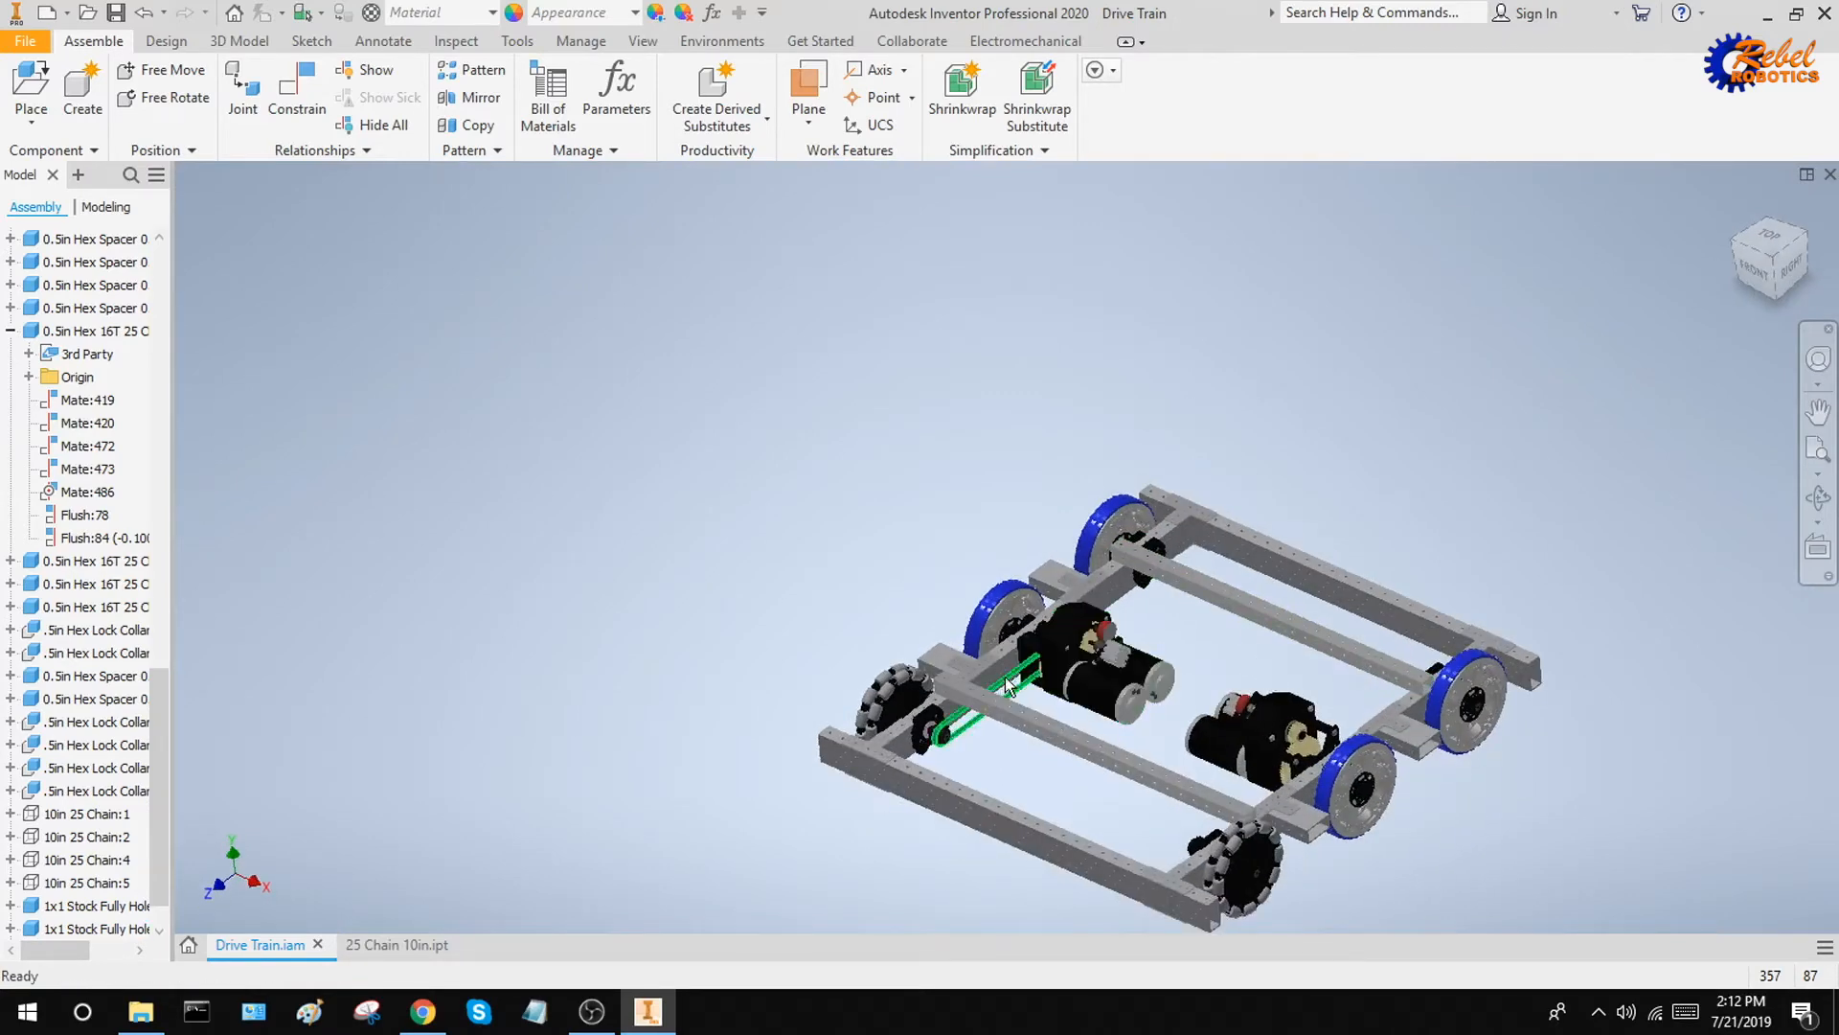
click(1015, 720)
shift+middle_drag(992, 753, 976, 751)
scroll(976, 751, up, 5)
scroll(1188, 461, down, 4)
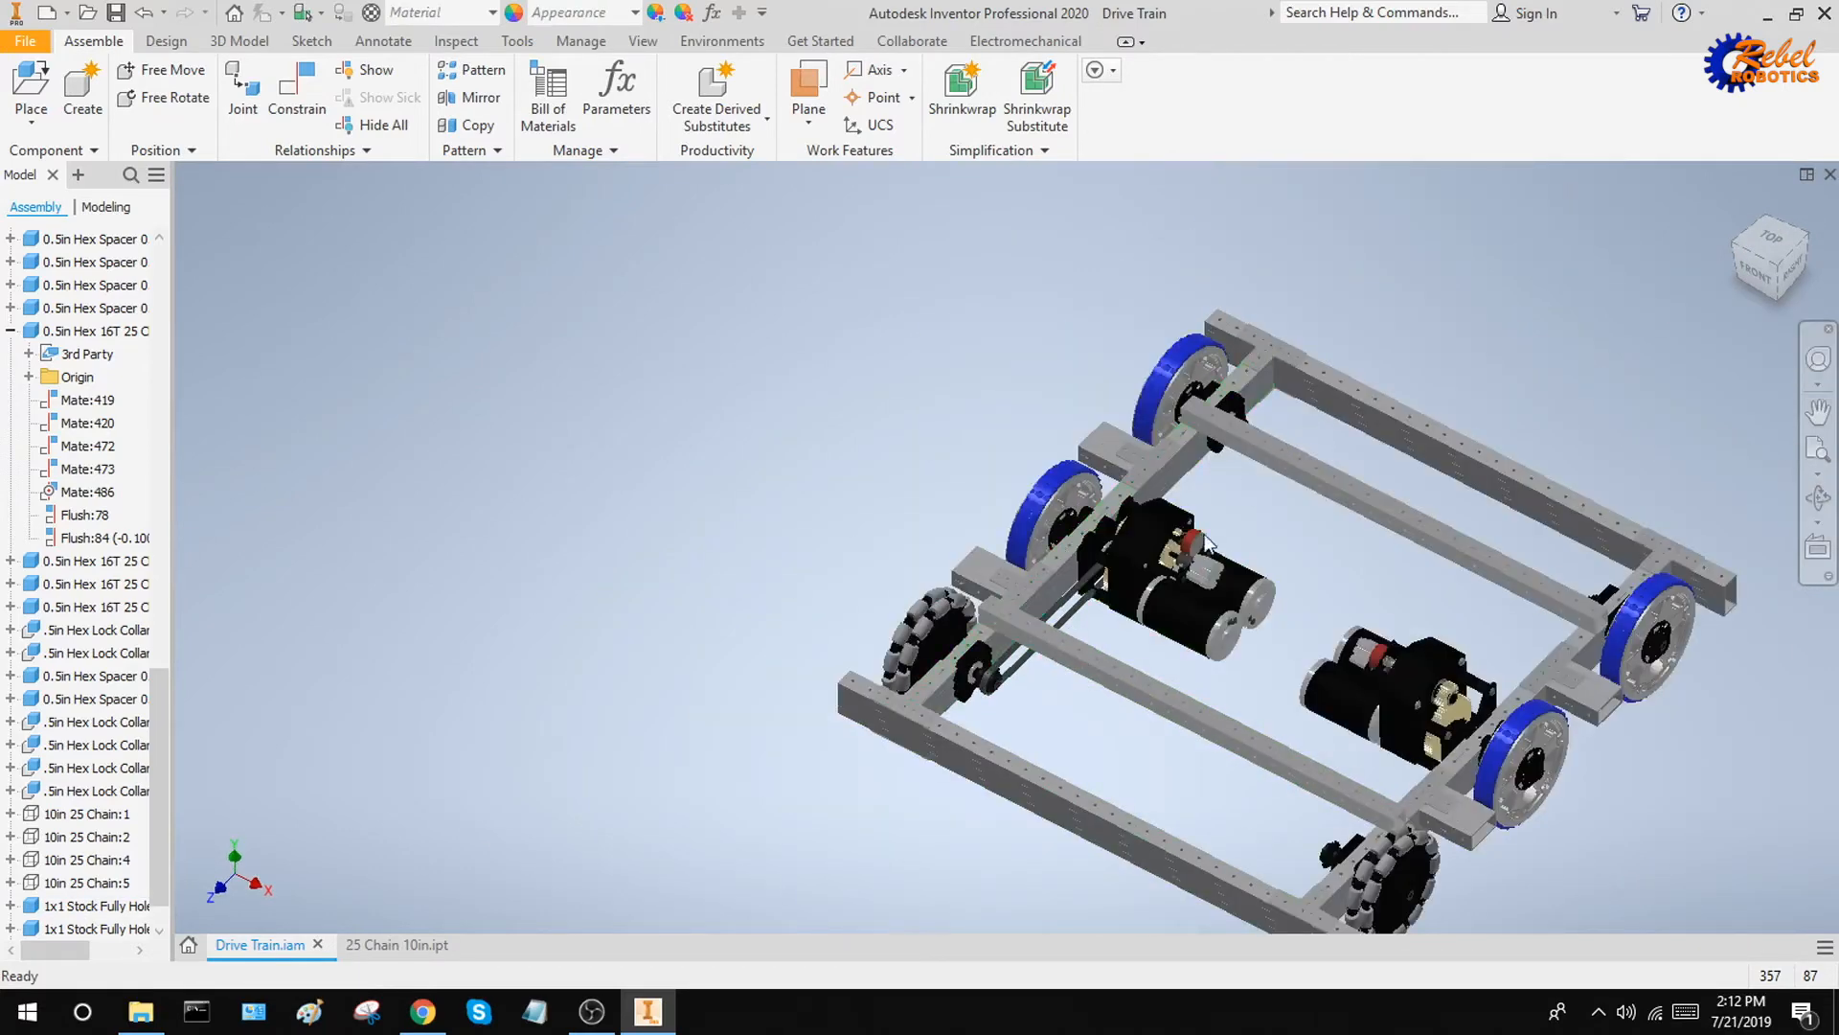
shift+middle_drag(1096, 738, 1072, 728)
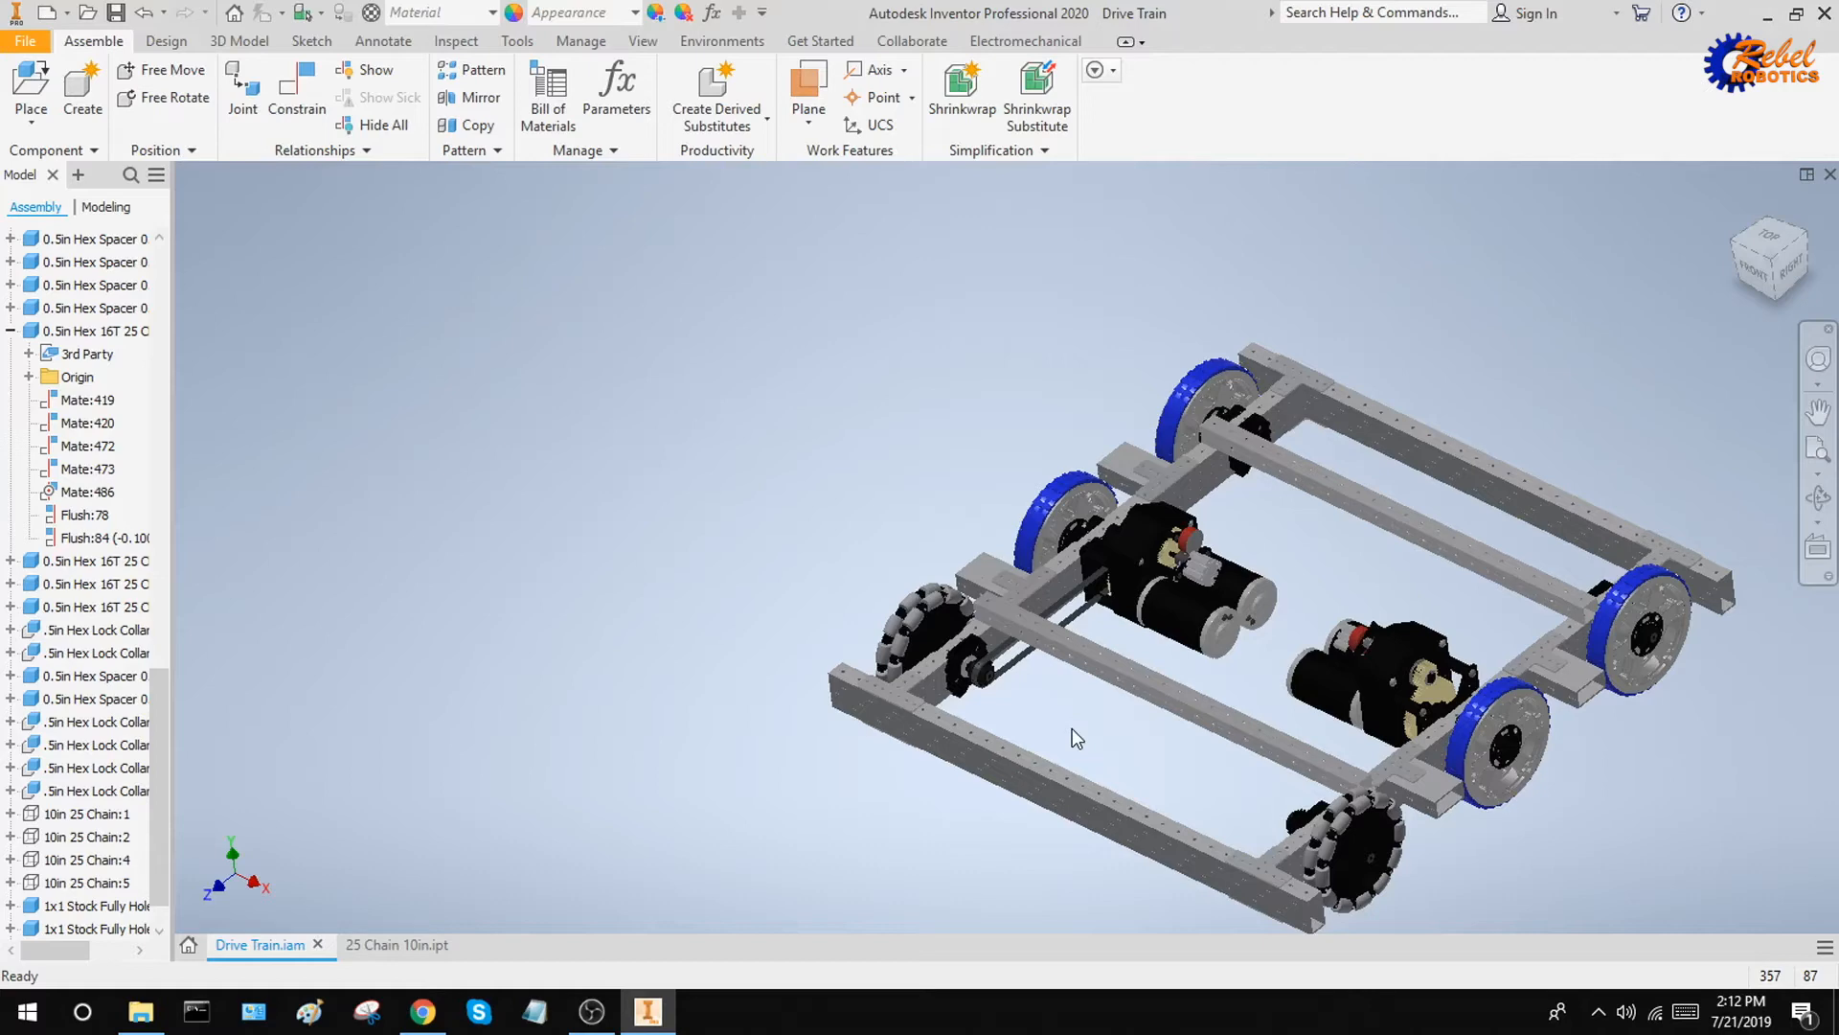
scroll(1072, 728, up, 5)
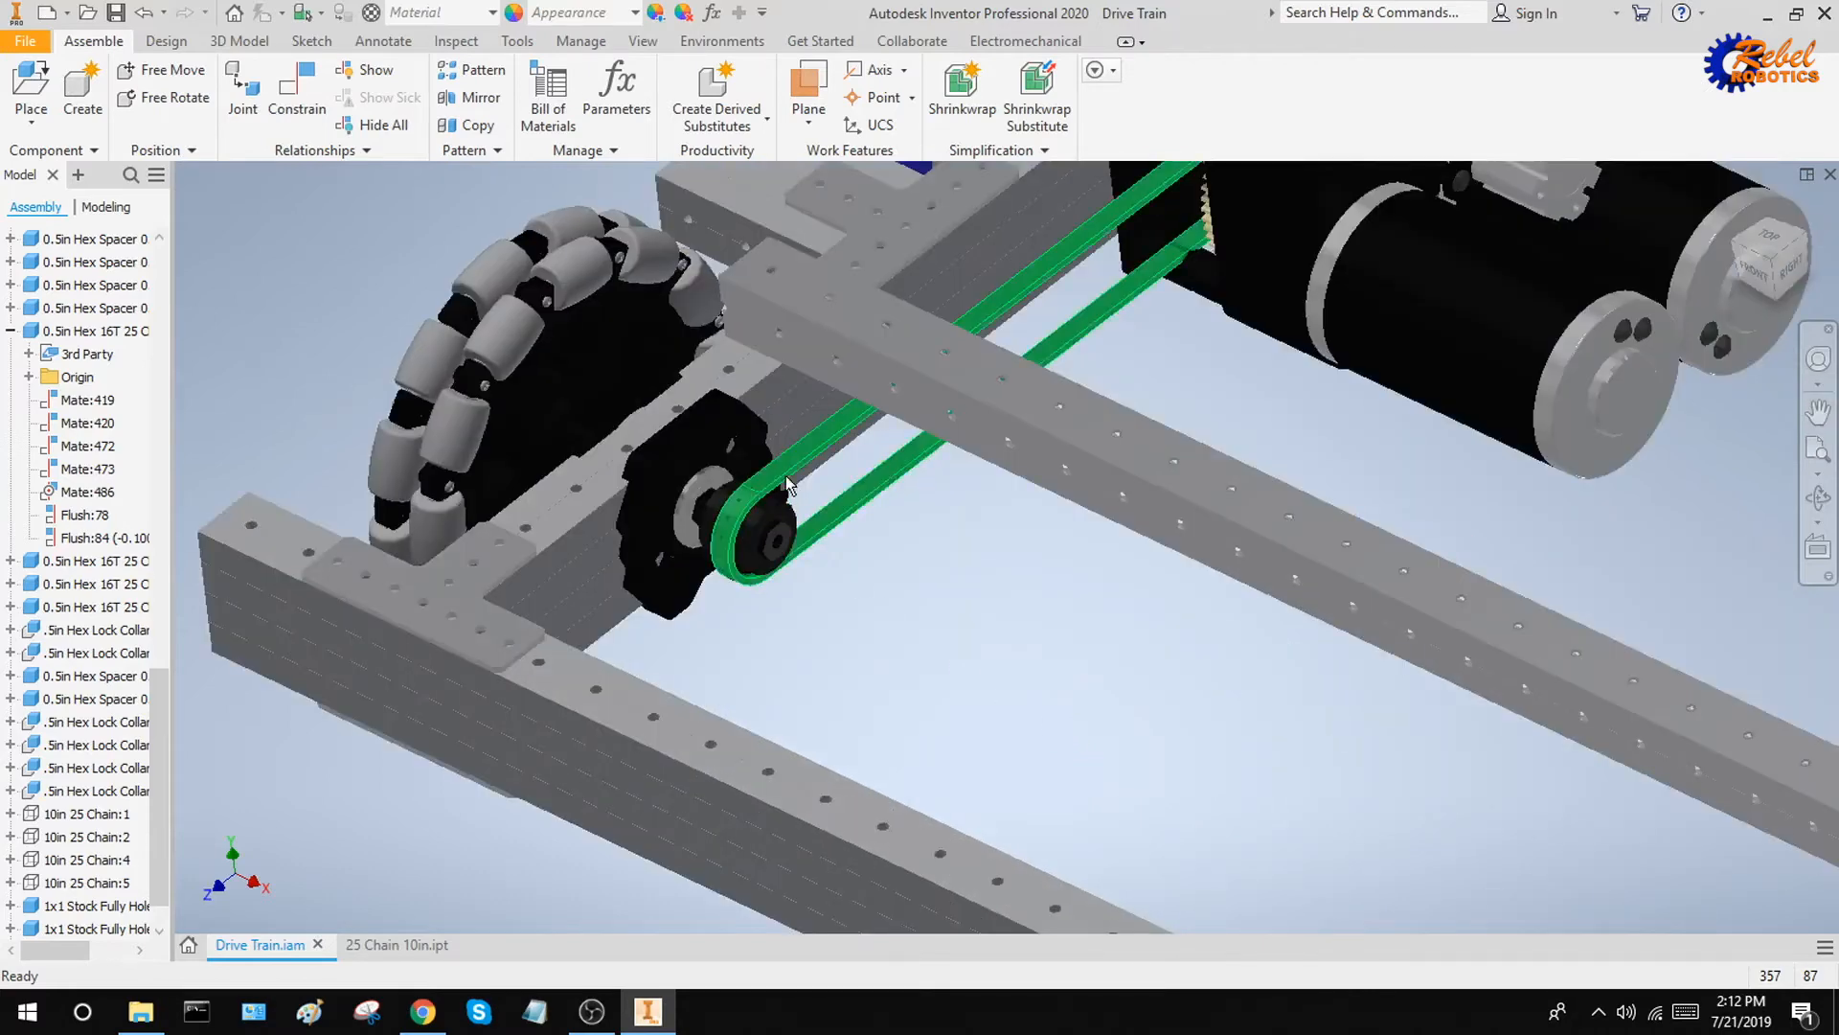
scroll(811, 550, up, 5)
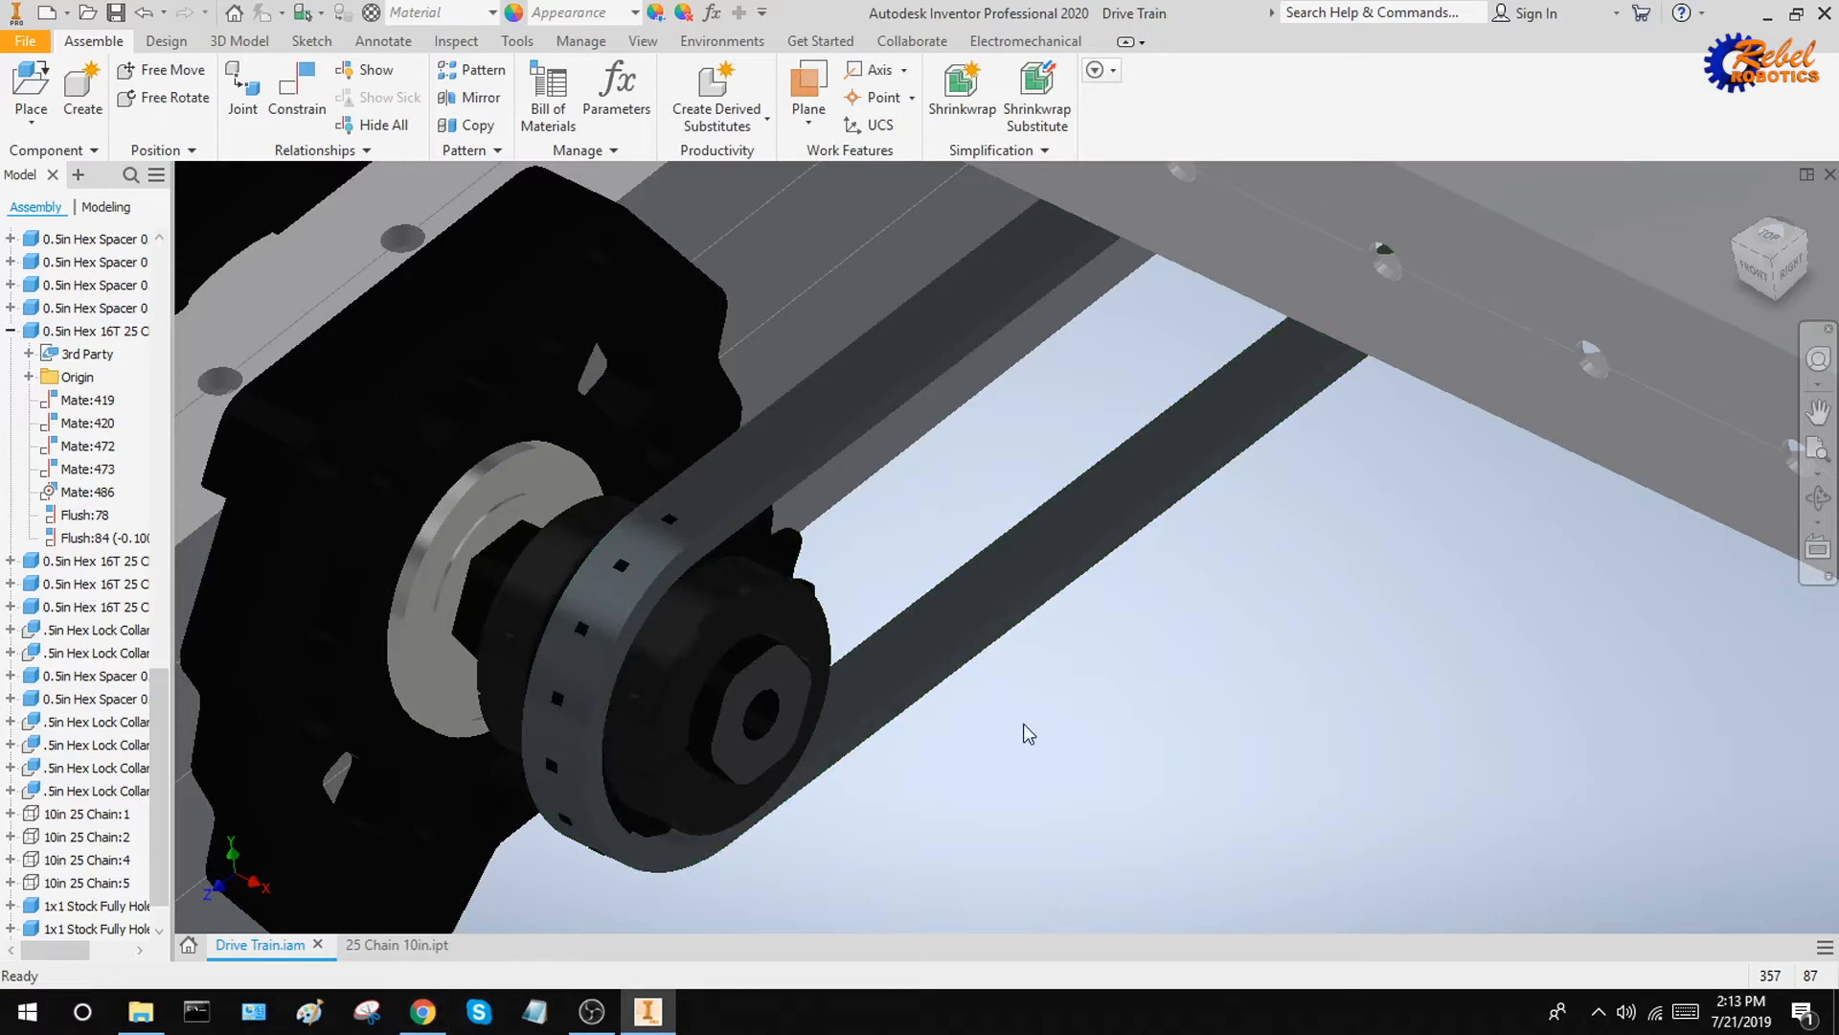
Switch to the browser to review the VEXpro roller chain drawing, and return to Inventor to compare it with the chain around the sprocket
key(alt+Tab)
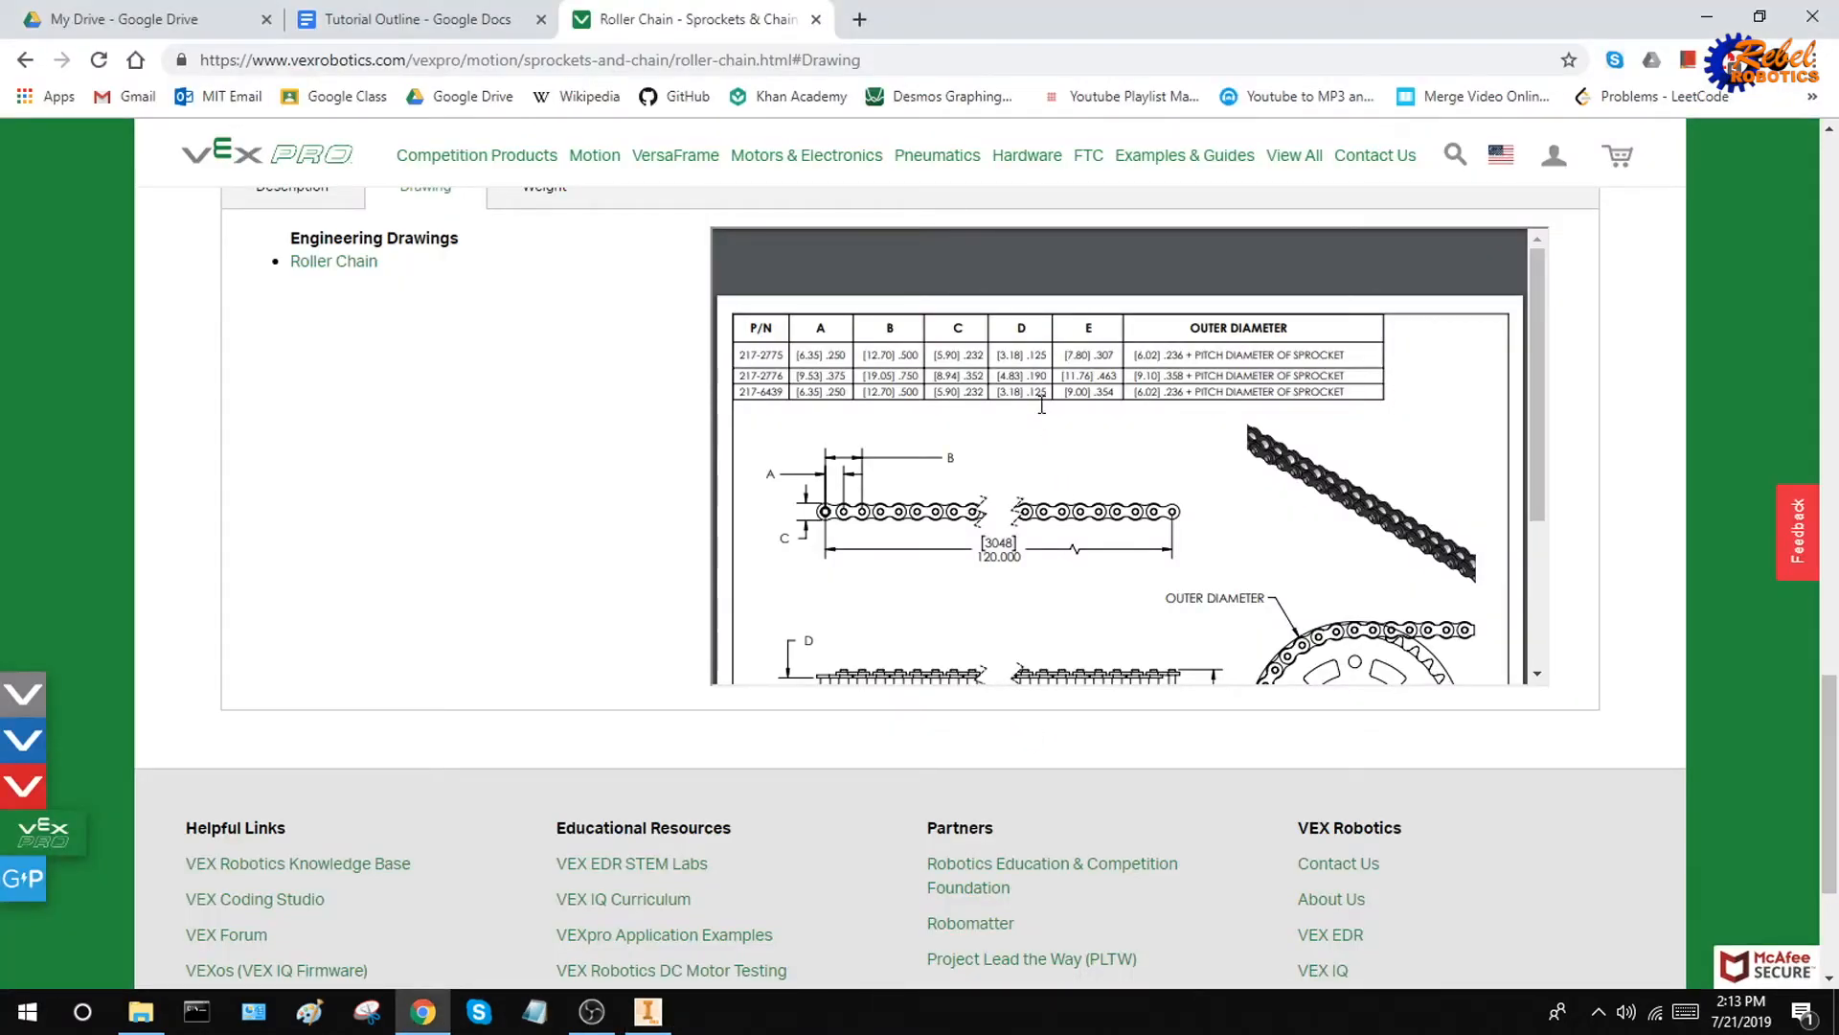
scroll(1042, 405, down, 2)
scroll(1110, 387, up, 2)
key(alt+Tab)
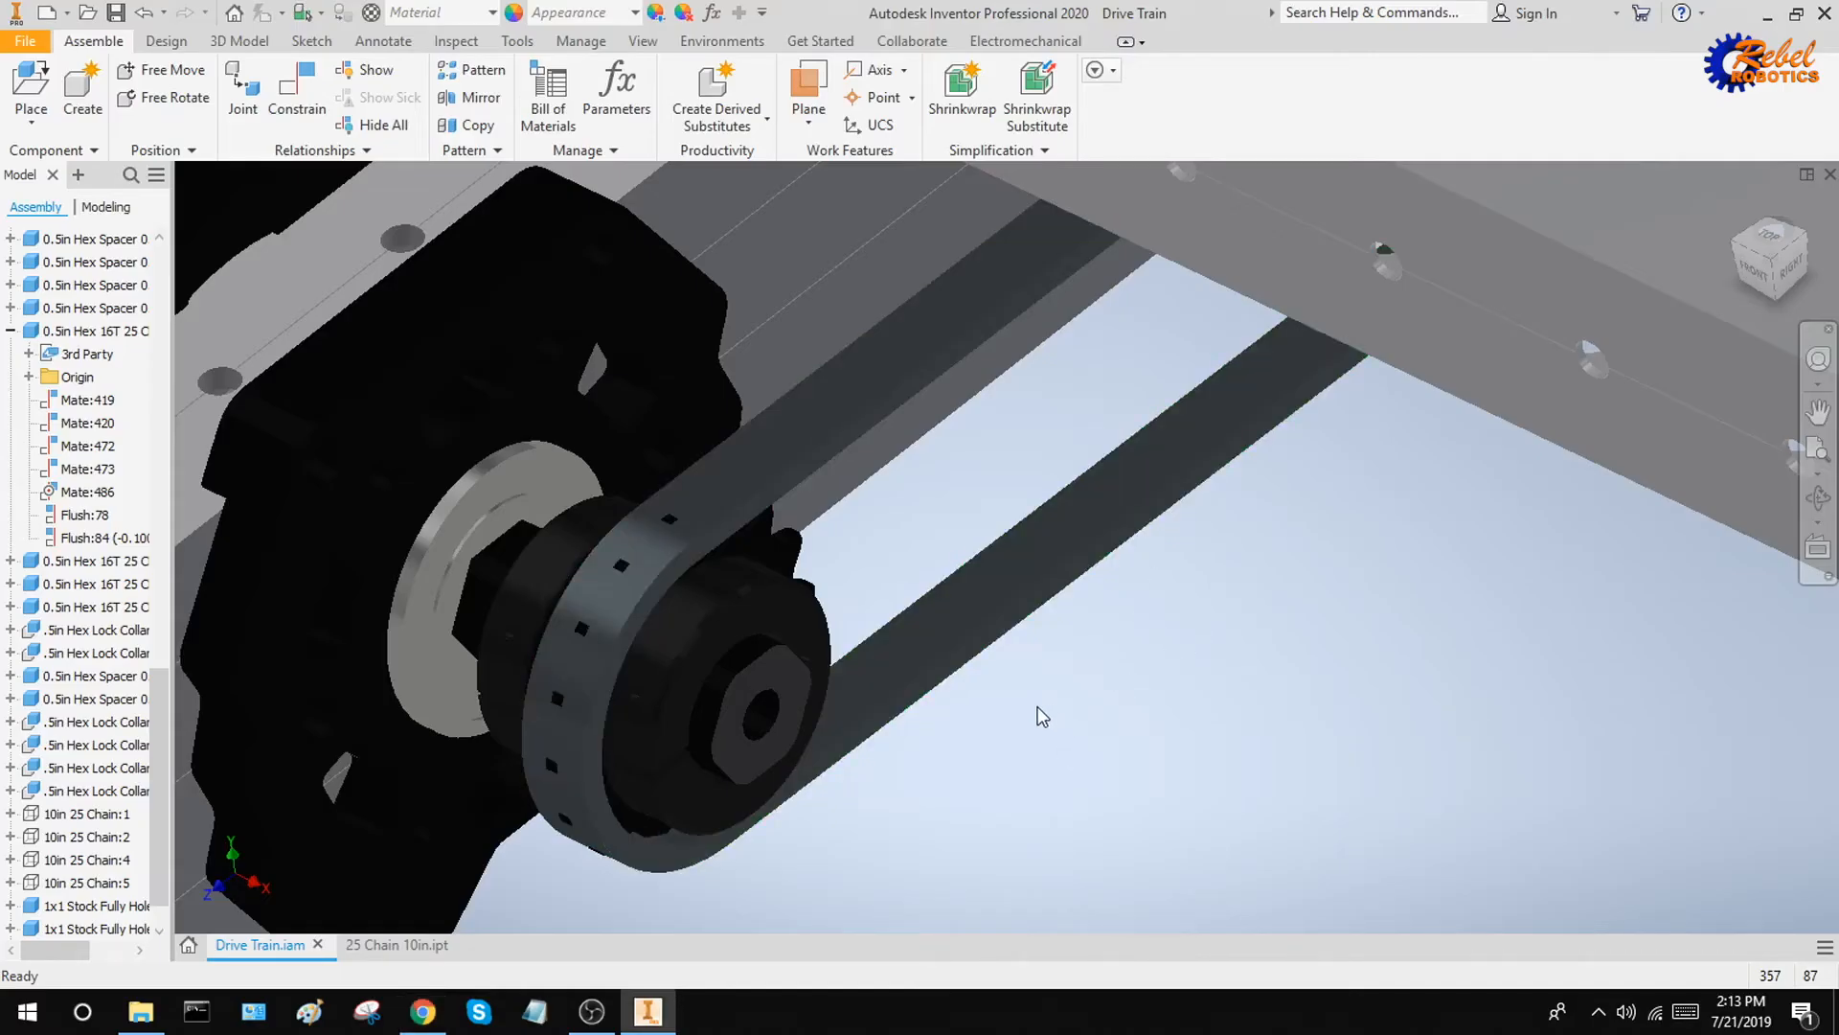
scroll(1028, 736, up, 3)
shift+middle_drag(1006, 749, 860, 660)
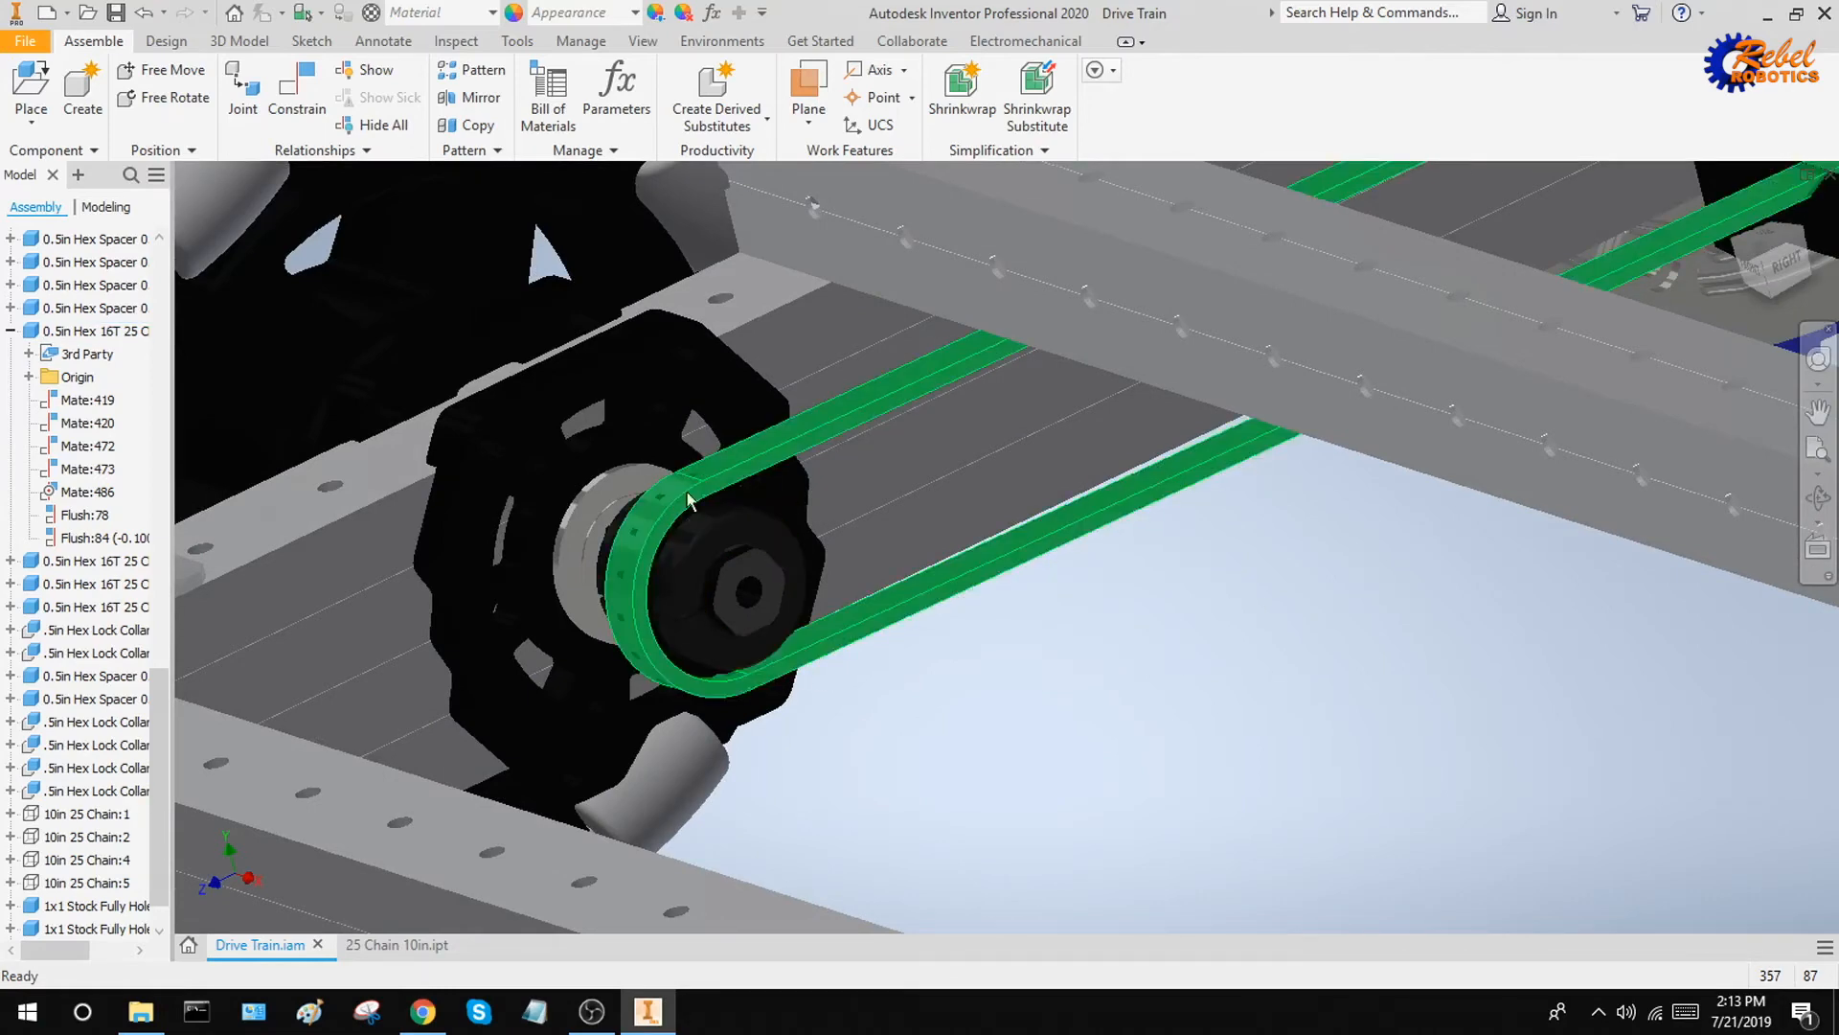
scroll(1027, 807, down, 5)
click(1766, 249)
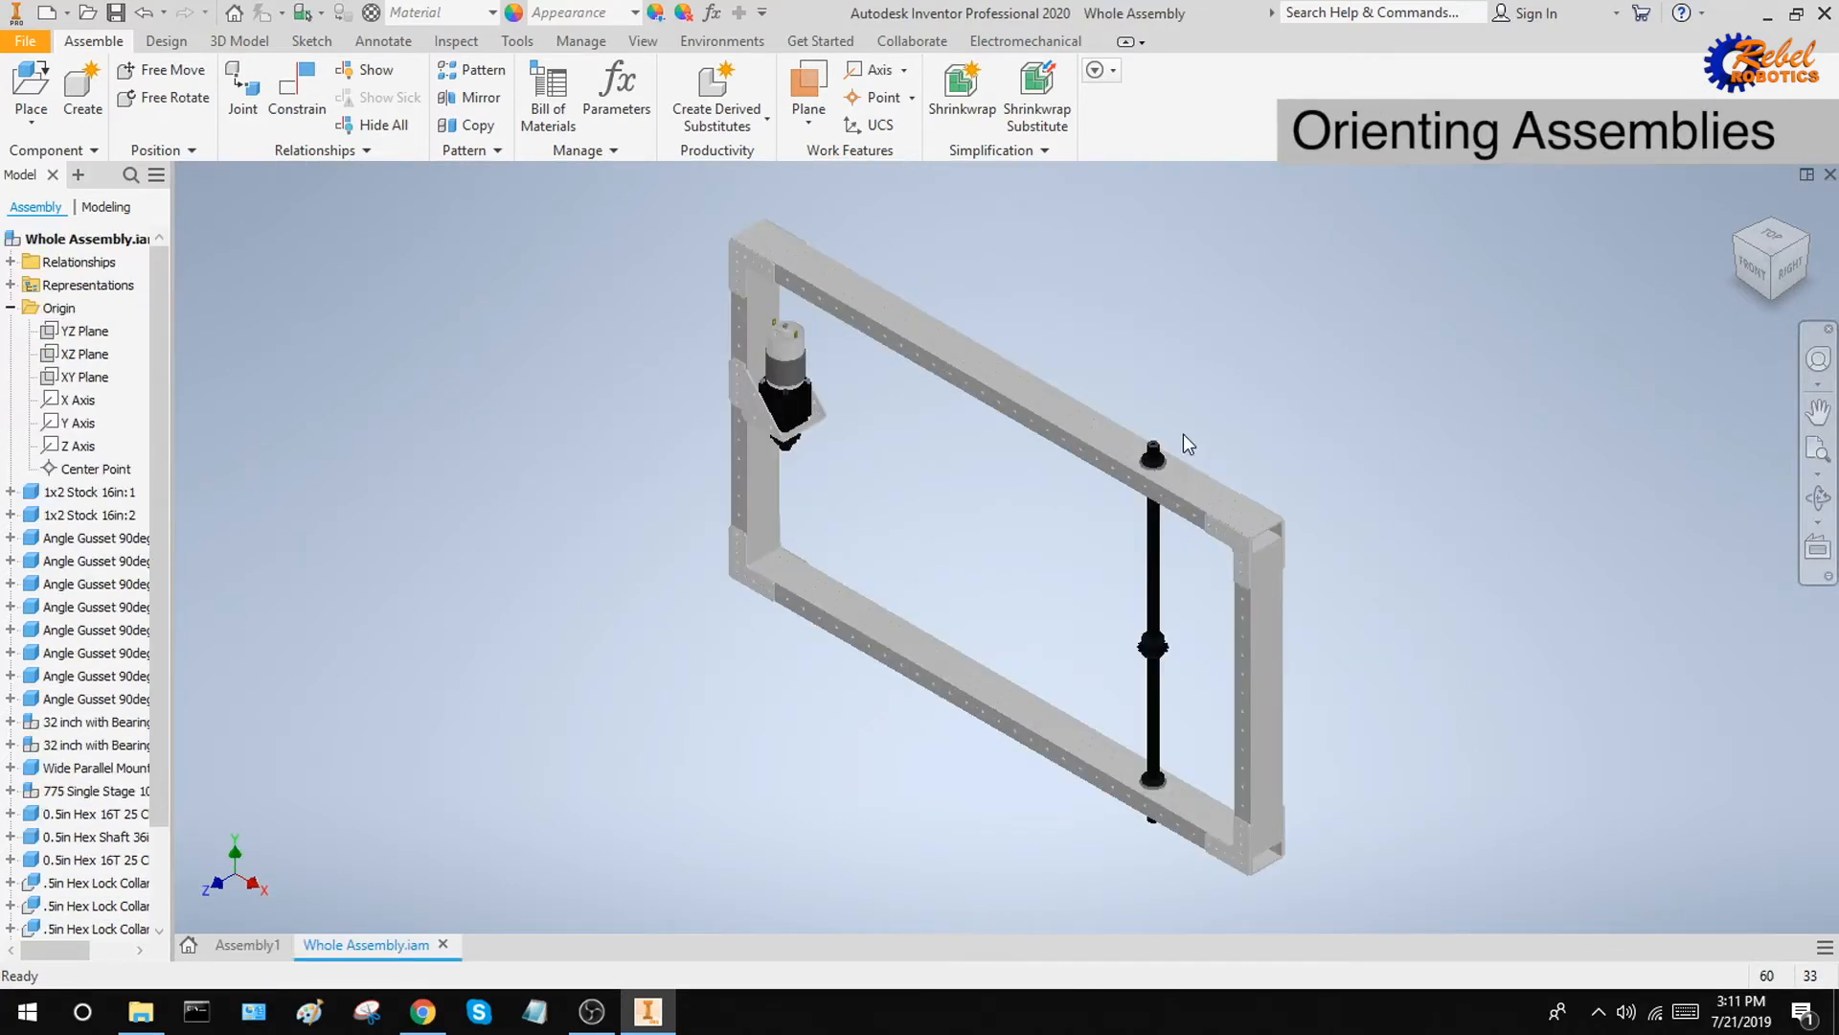
Check the Whole Assembly frame's orientation against the home view and move the frame freely by its upper long tube
middle_drag(1267, 425, 1216, 451)
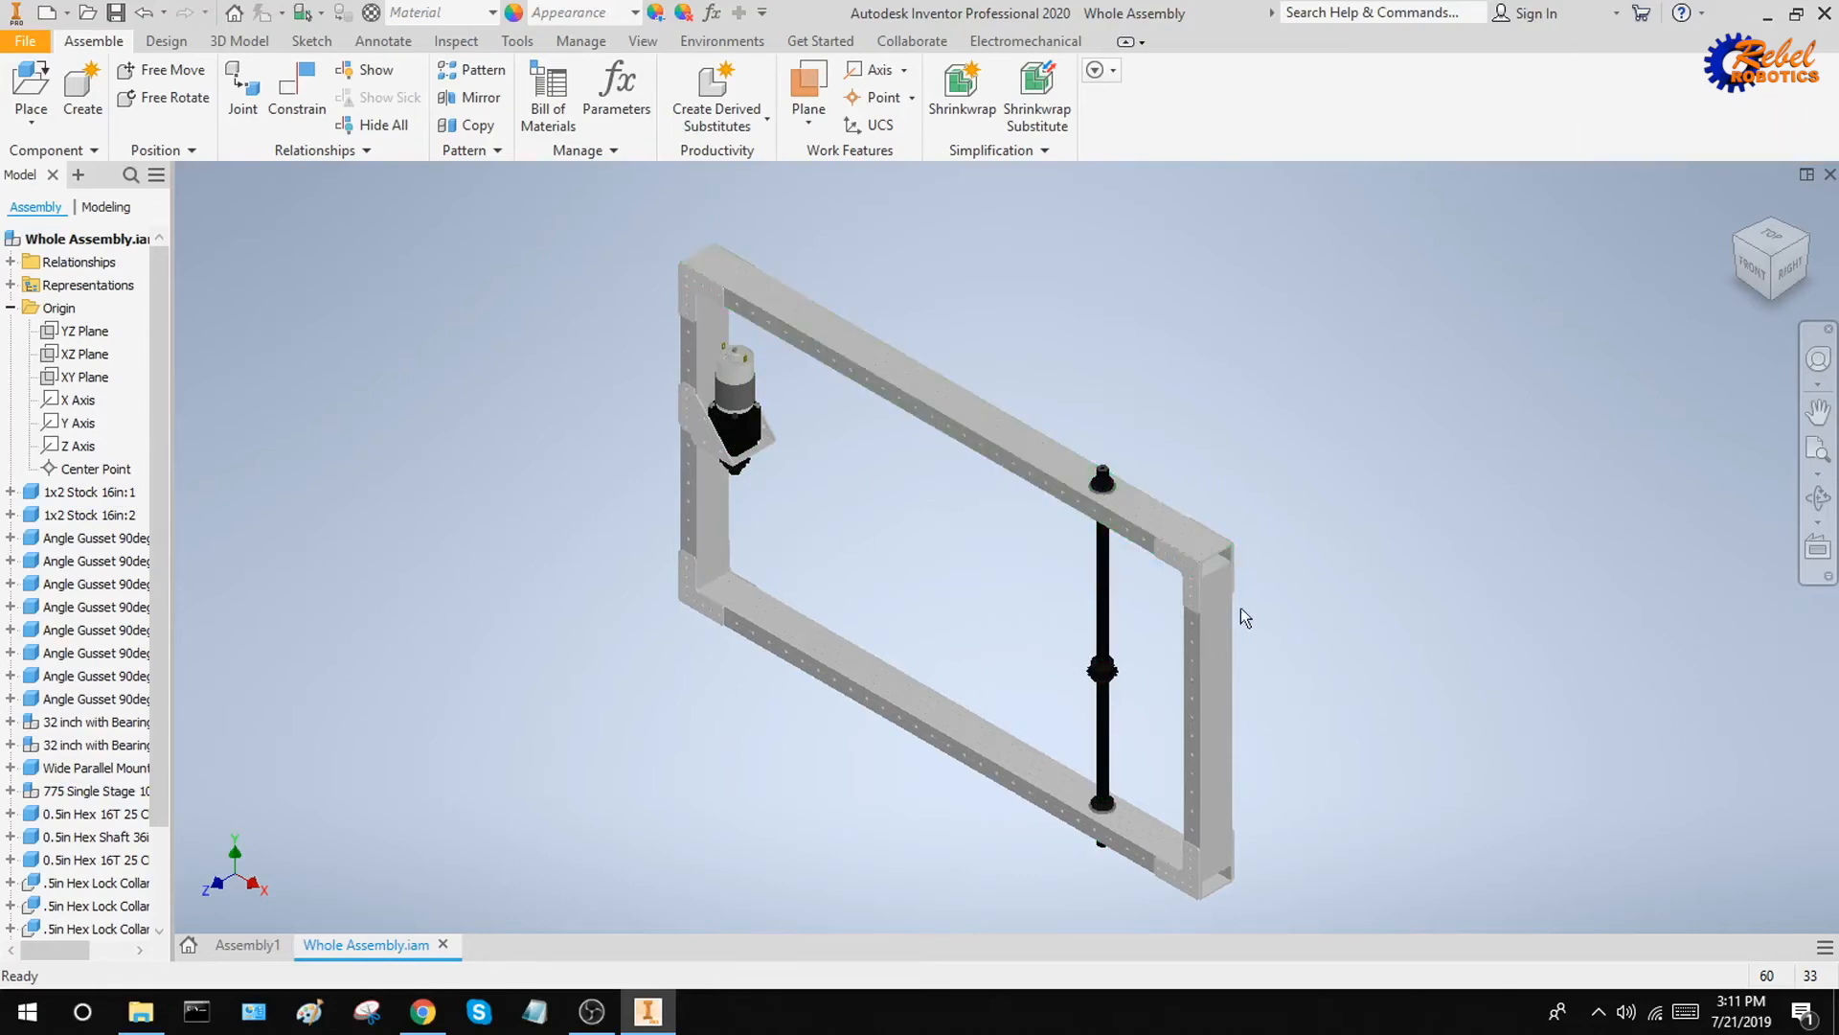
drag(1445, 448, 1313, 440)
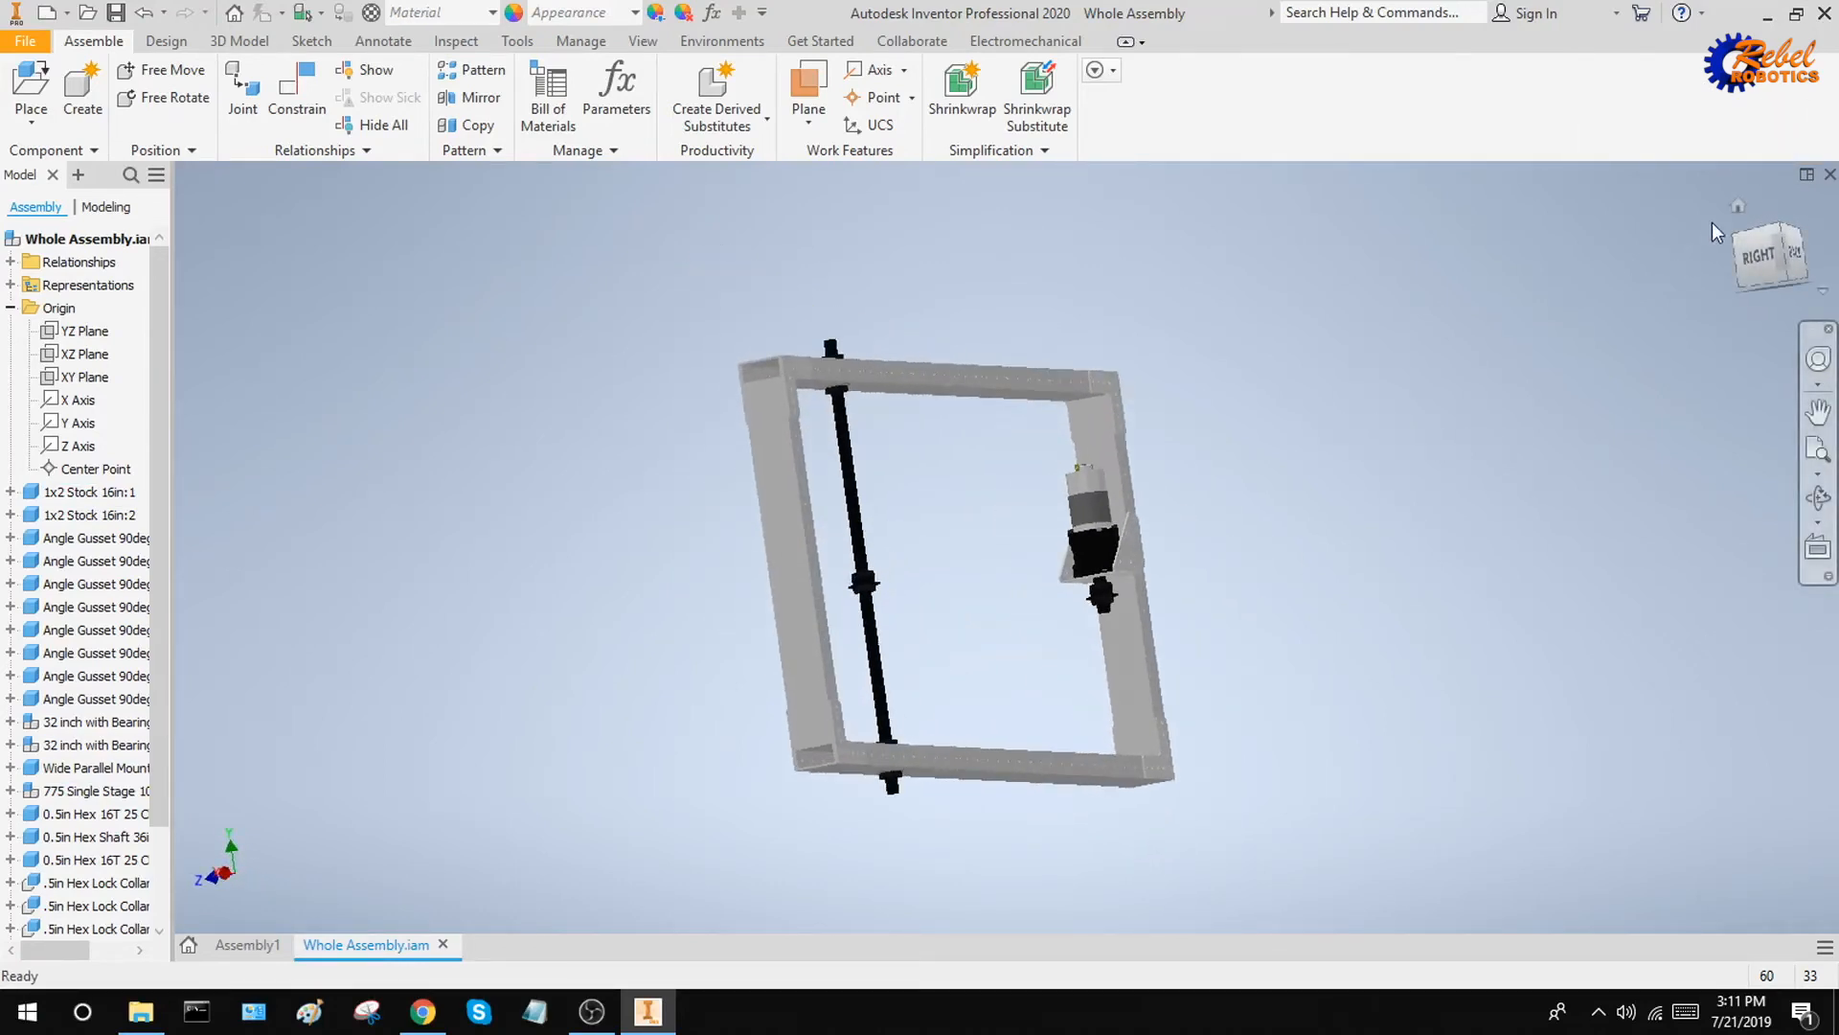
click(1740, 205)
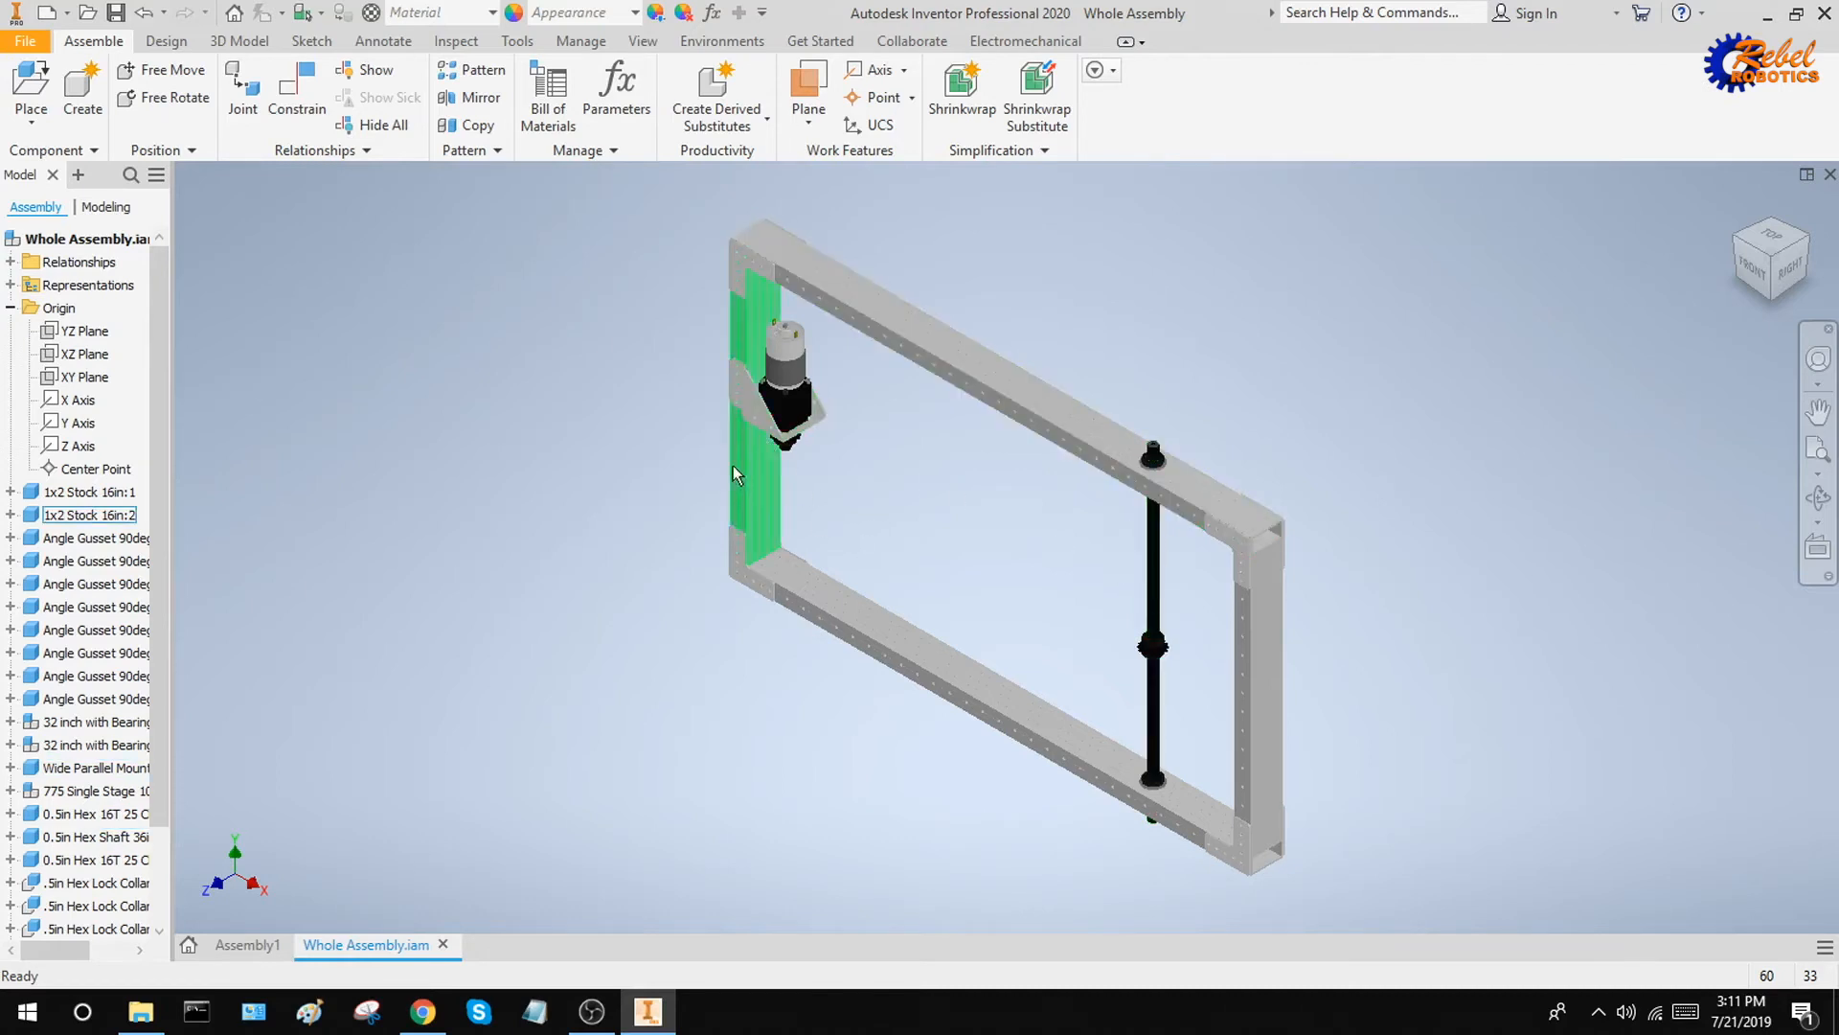
middle_drag(906, 540, 883, 575)
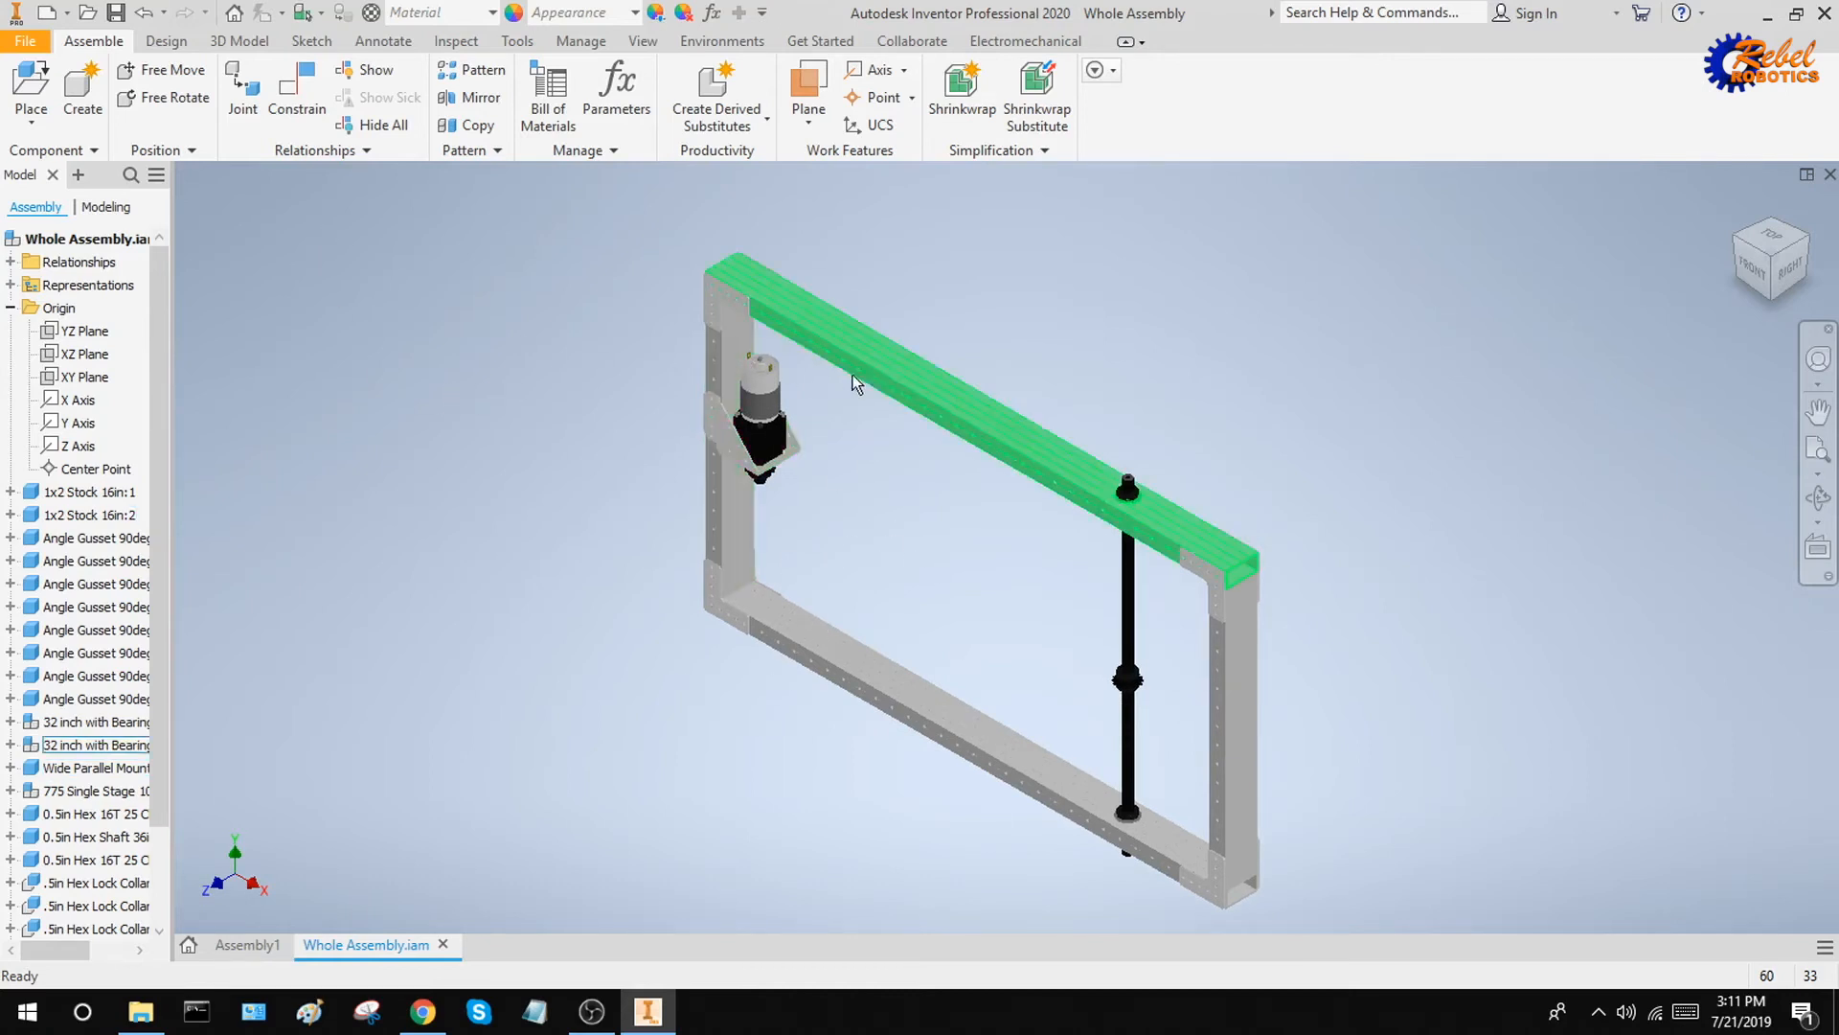
drag(853, 378, 1118, 302)
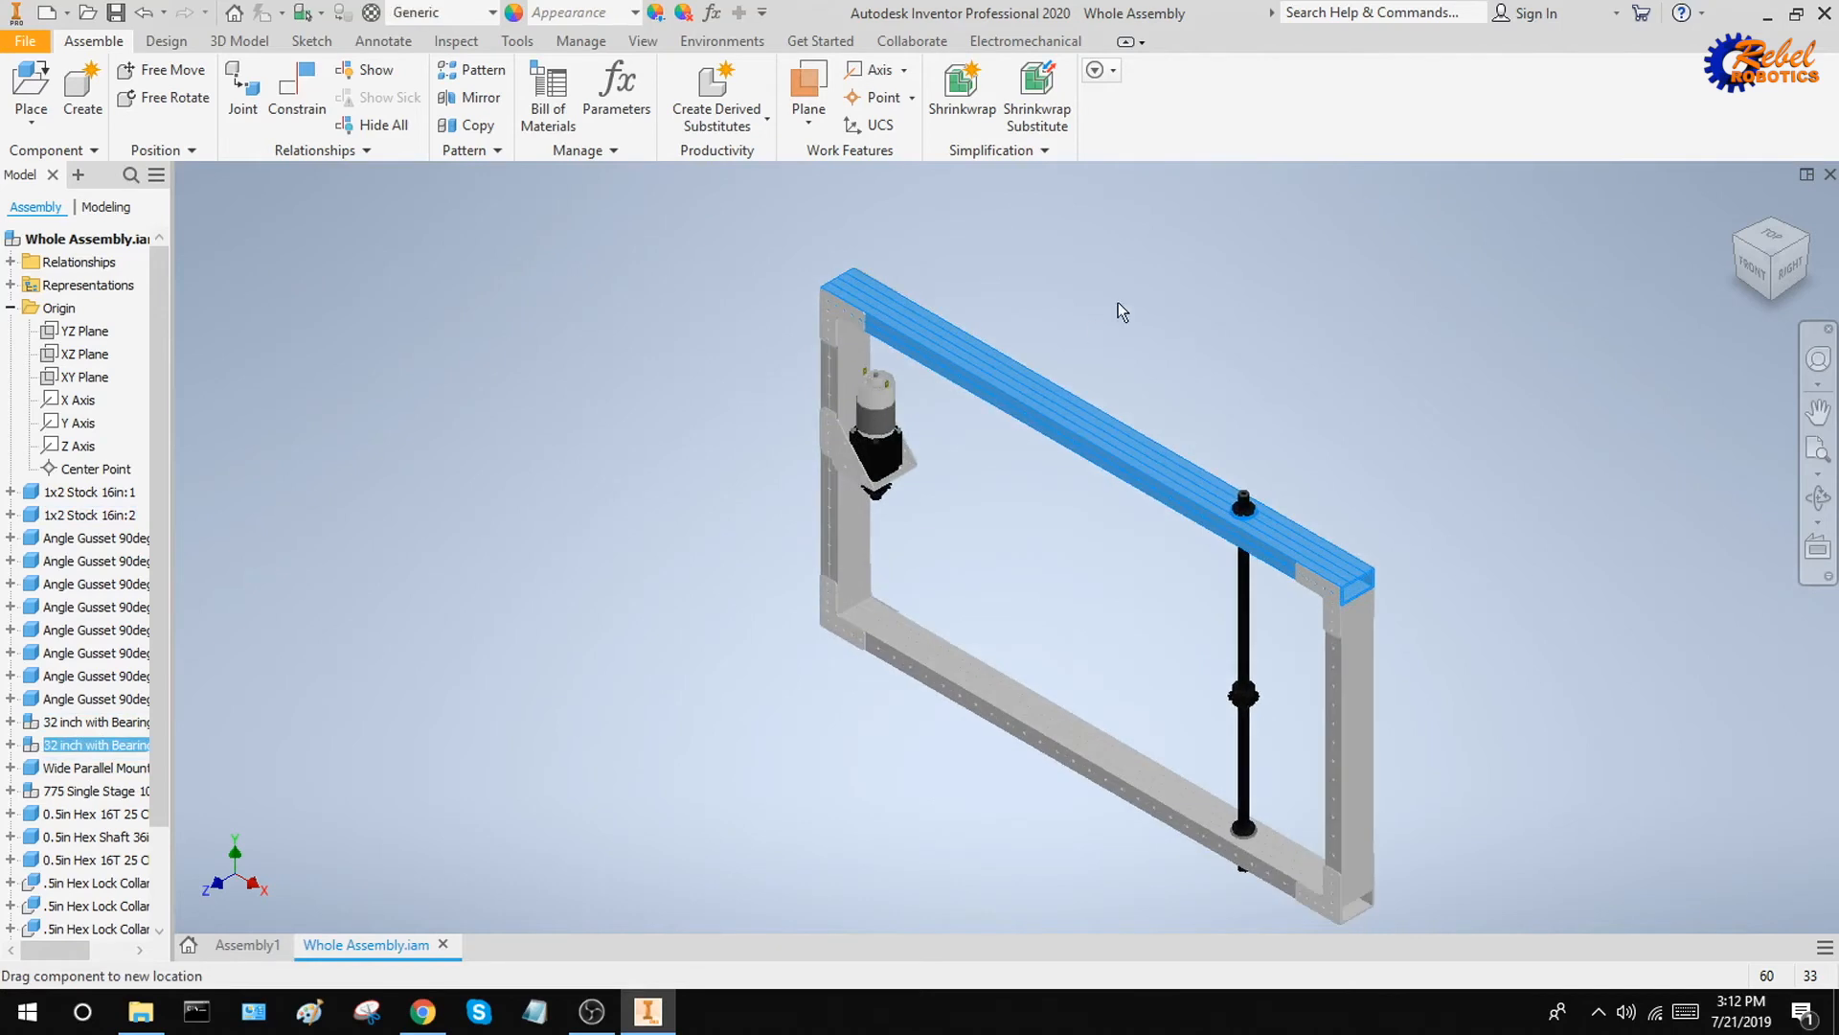
click(519, 374)
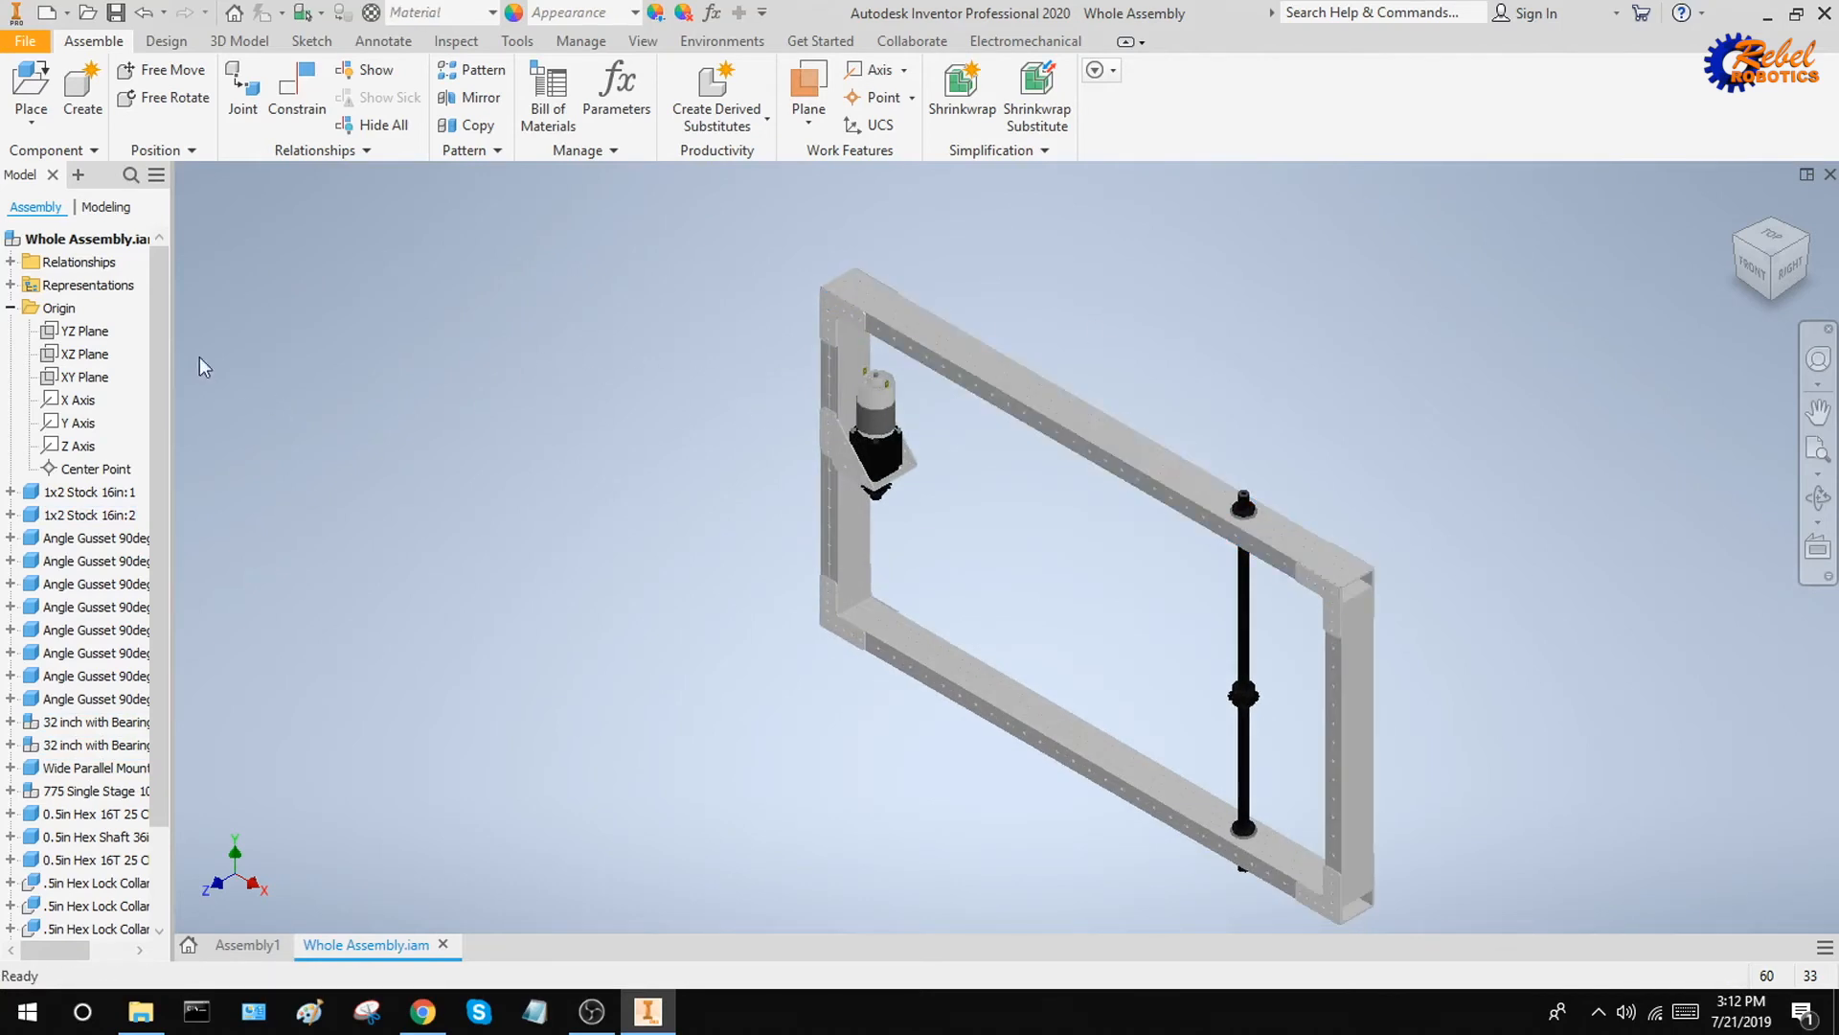
Make the assembly's YZ, XZ and XY origin planes visible and move the frame clear of their intersection
click(88, 334)
click(221, 301)
click(10, 307)
click(11, 308)
click(84, 330)
shift+click(84, 377)
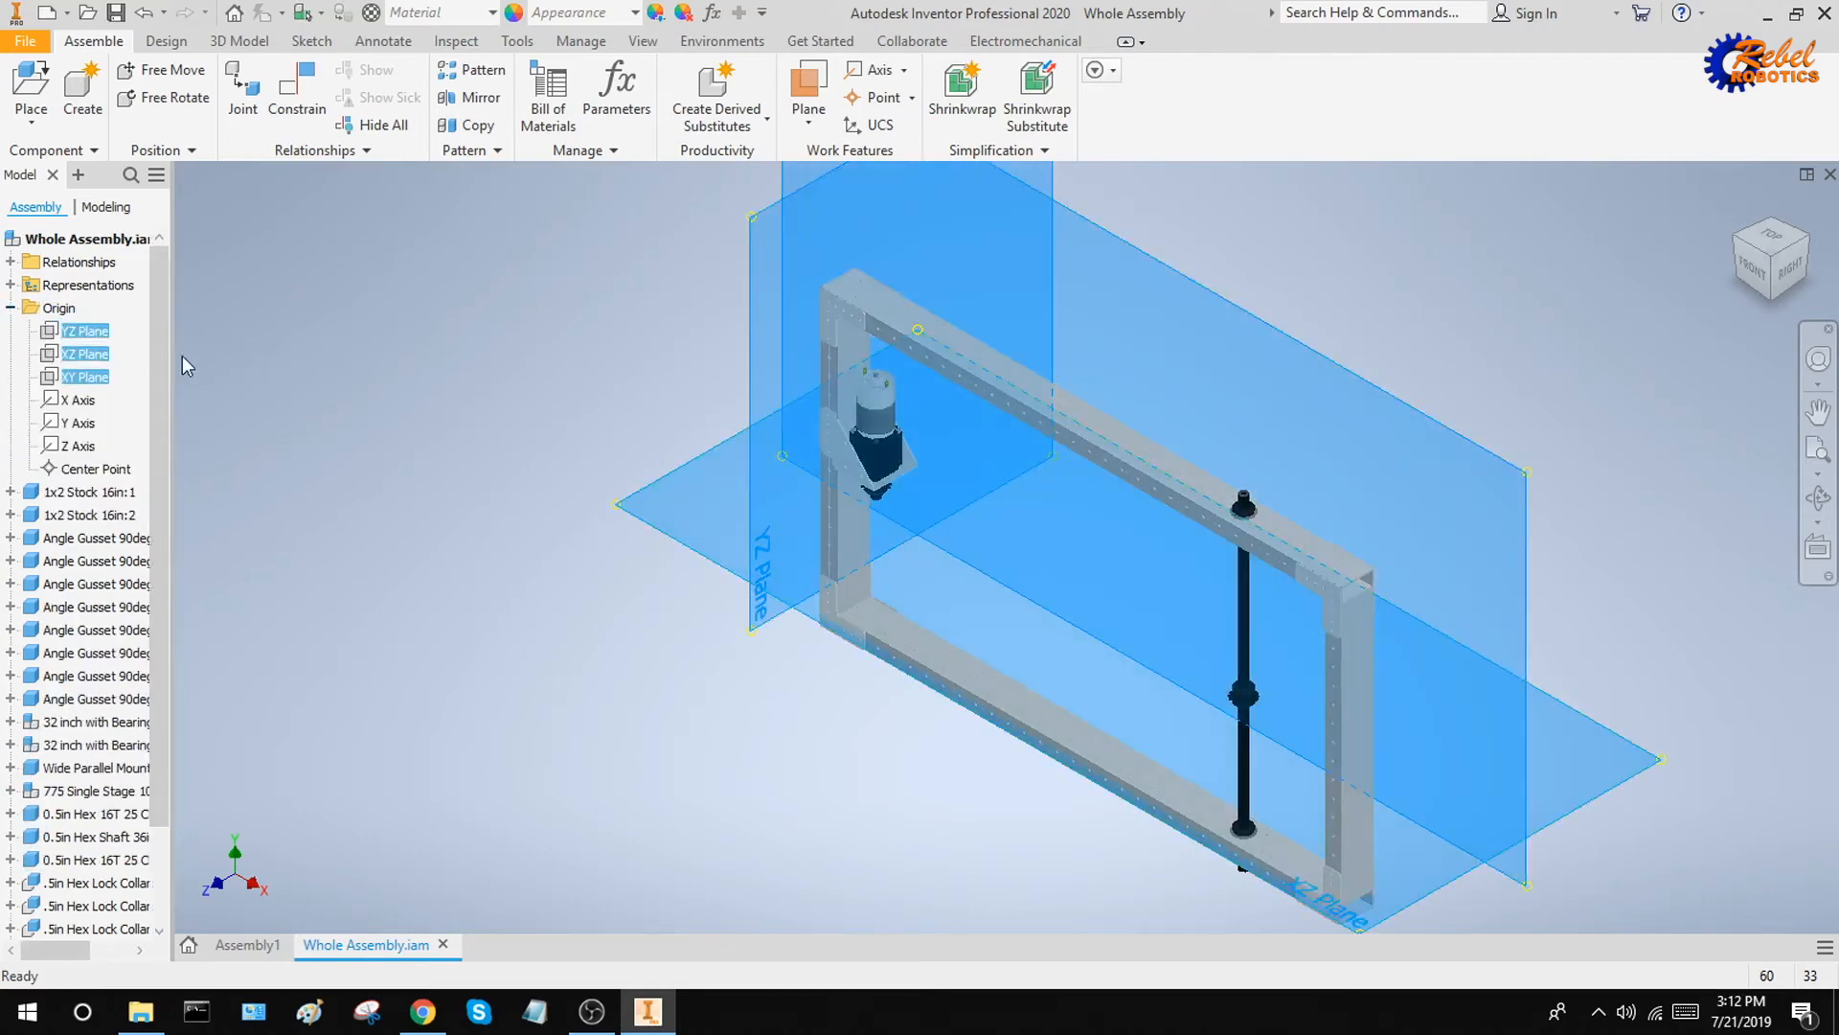
right_click(82, 329)
click(133, 466)
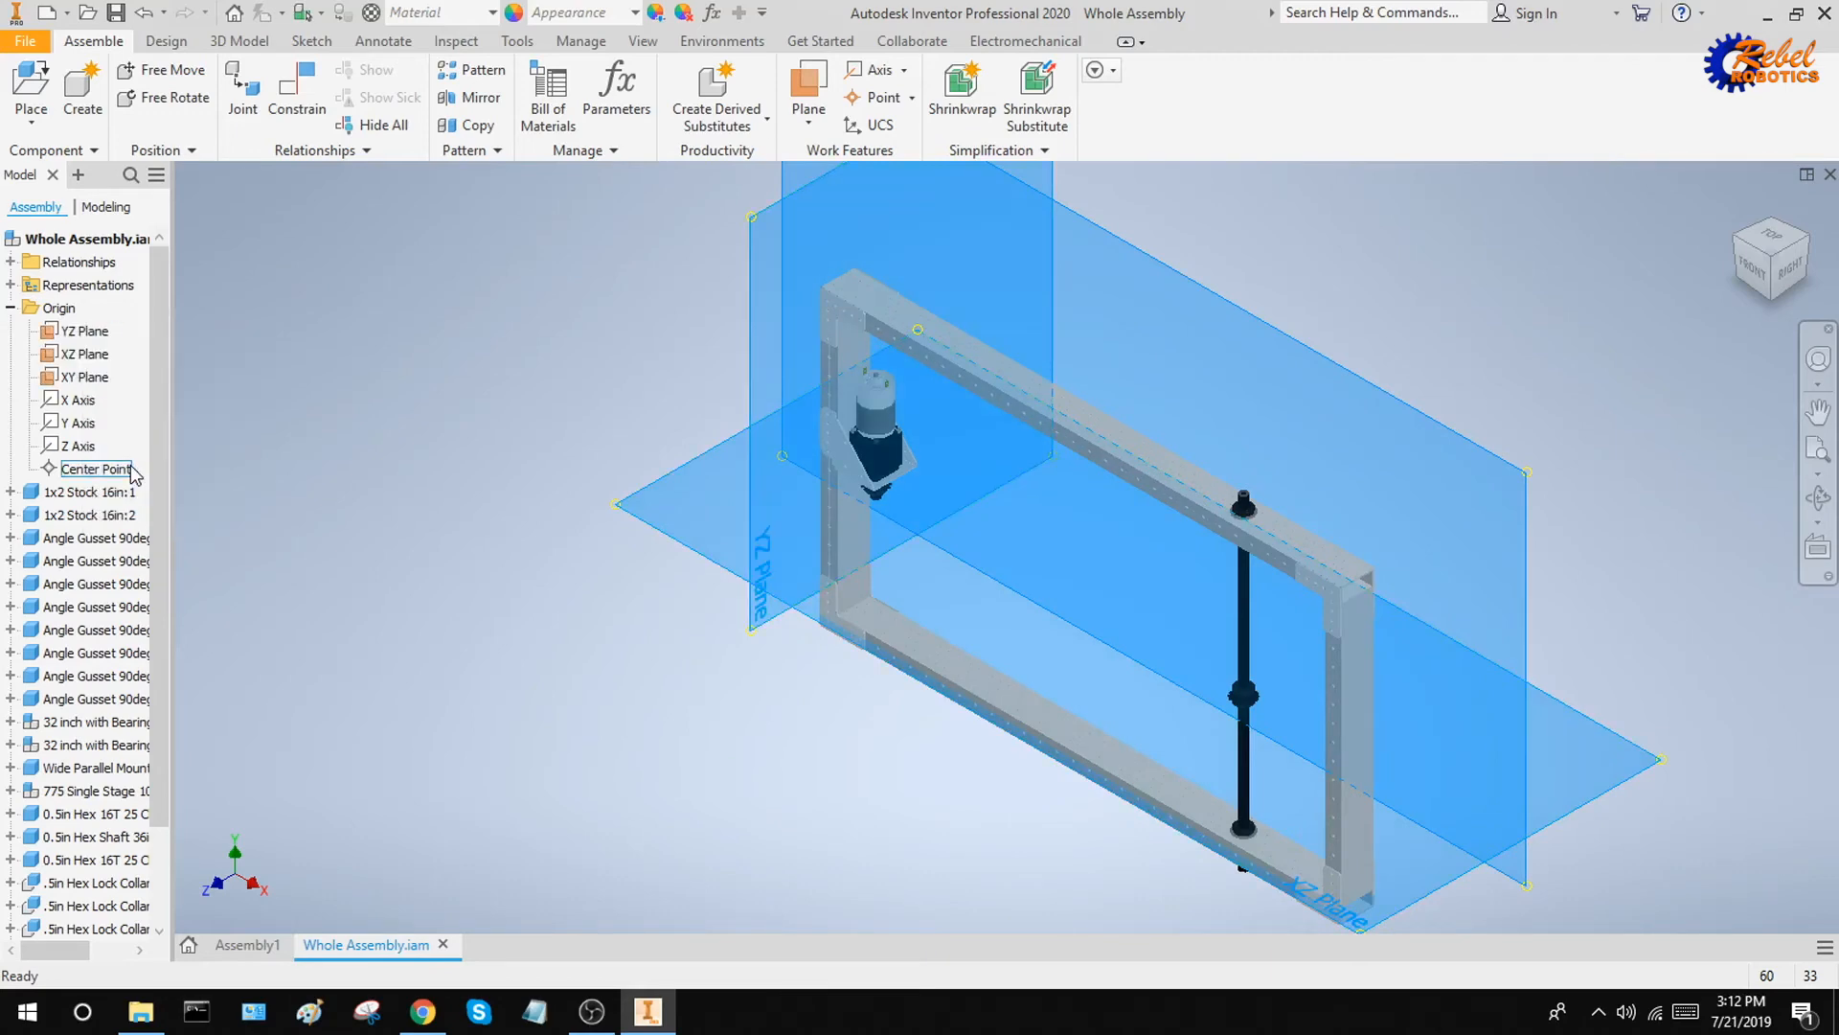
scroll(604, 514, down, 3)
drag(860, 587, 1225, 367)
Mate the outer face of the 16 in tube beside the motor to the XZ plane with a 0.000 in offset
key(c)
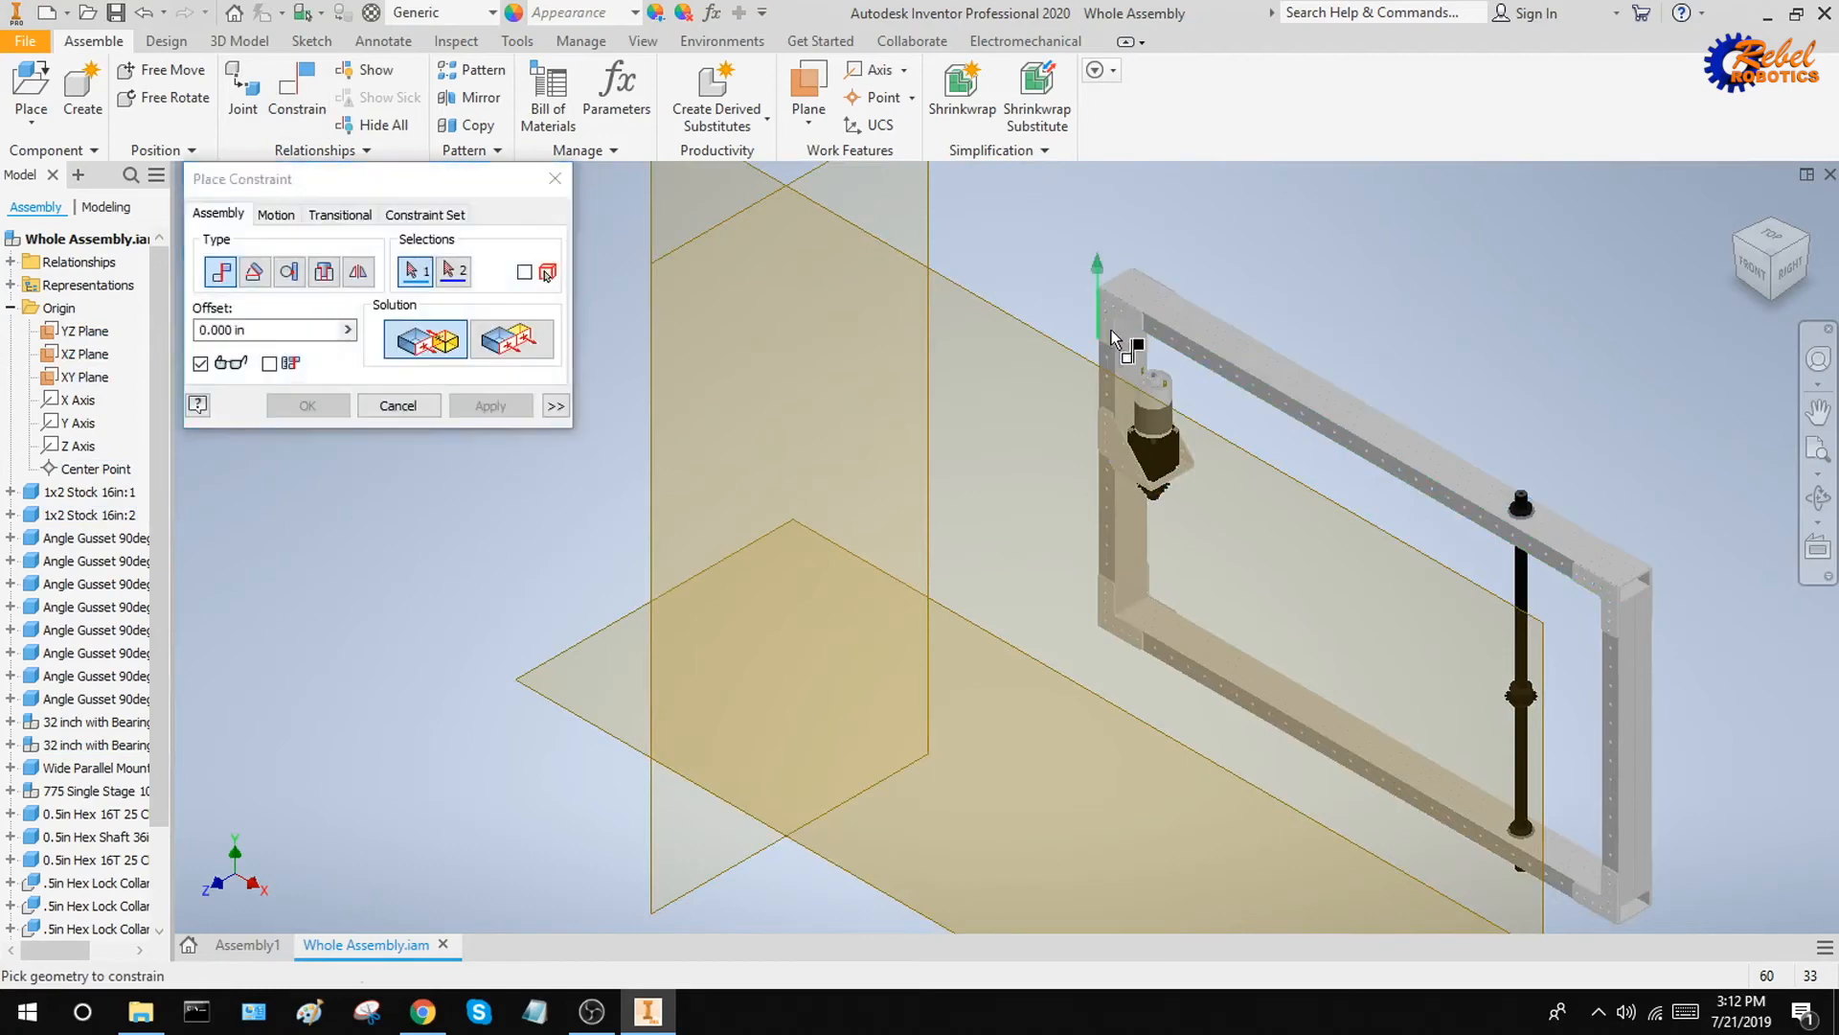
shift+middle_drag(1111, 330, 1202, 376)
scroll(1038, 210, down, 7)
click(814, 359)
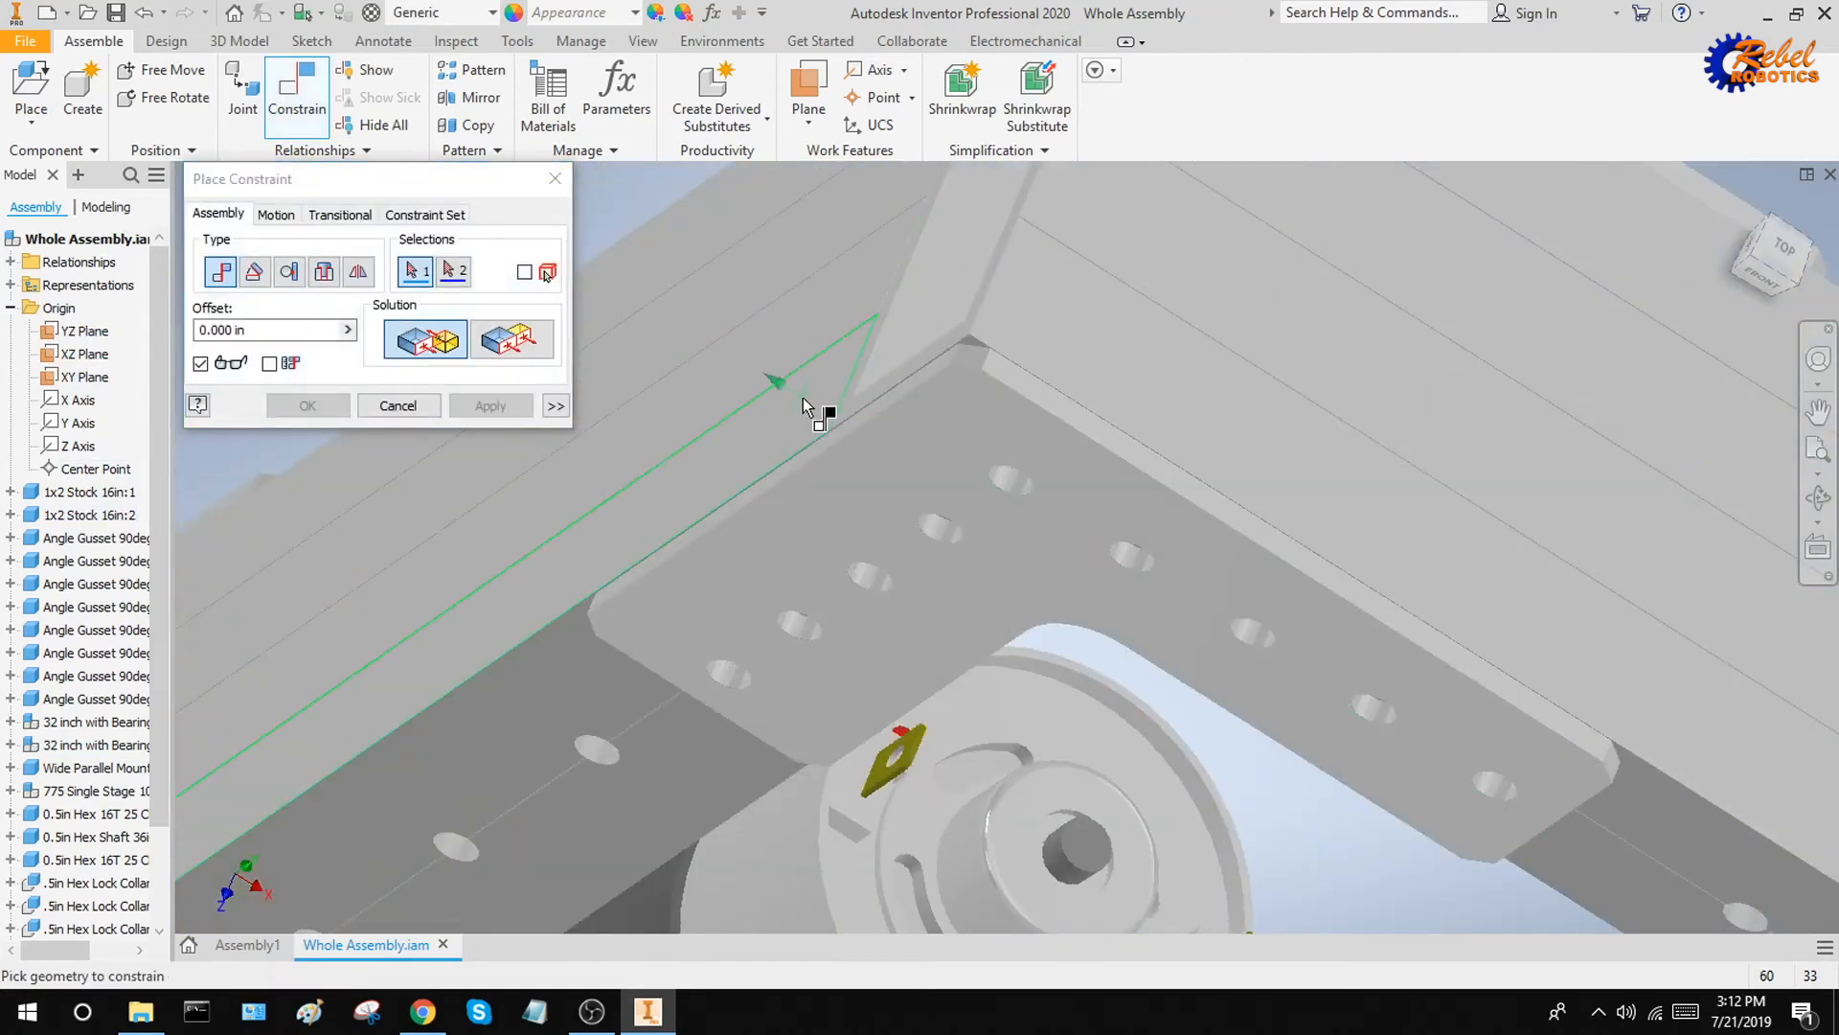
scroll(809, 398, up, 5)
shift+middle_drag(911, 464, 867, 470)
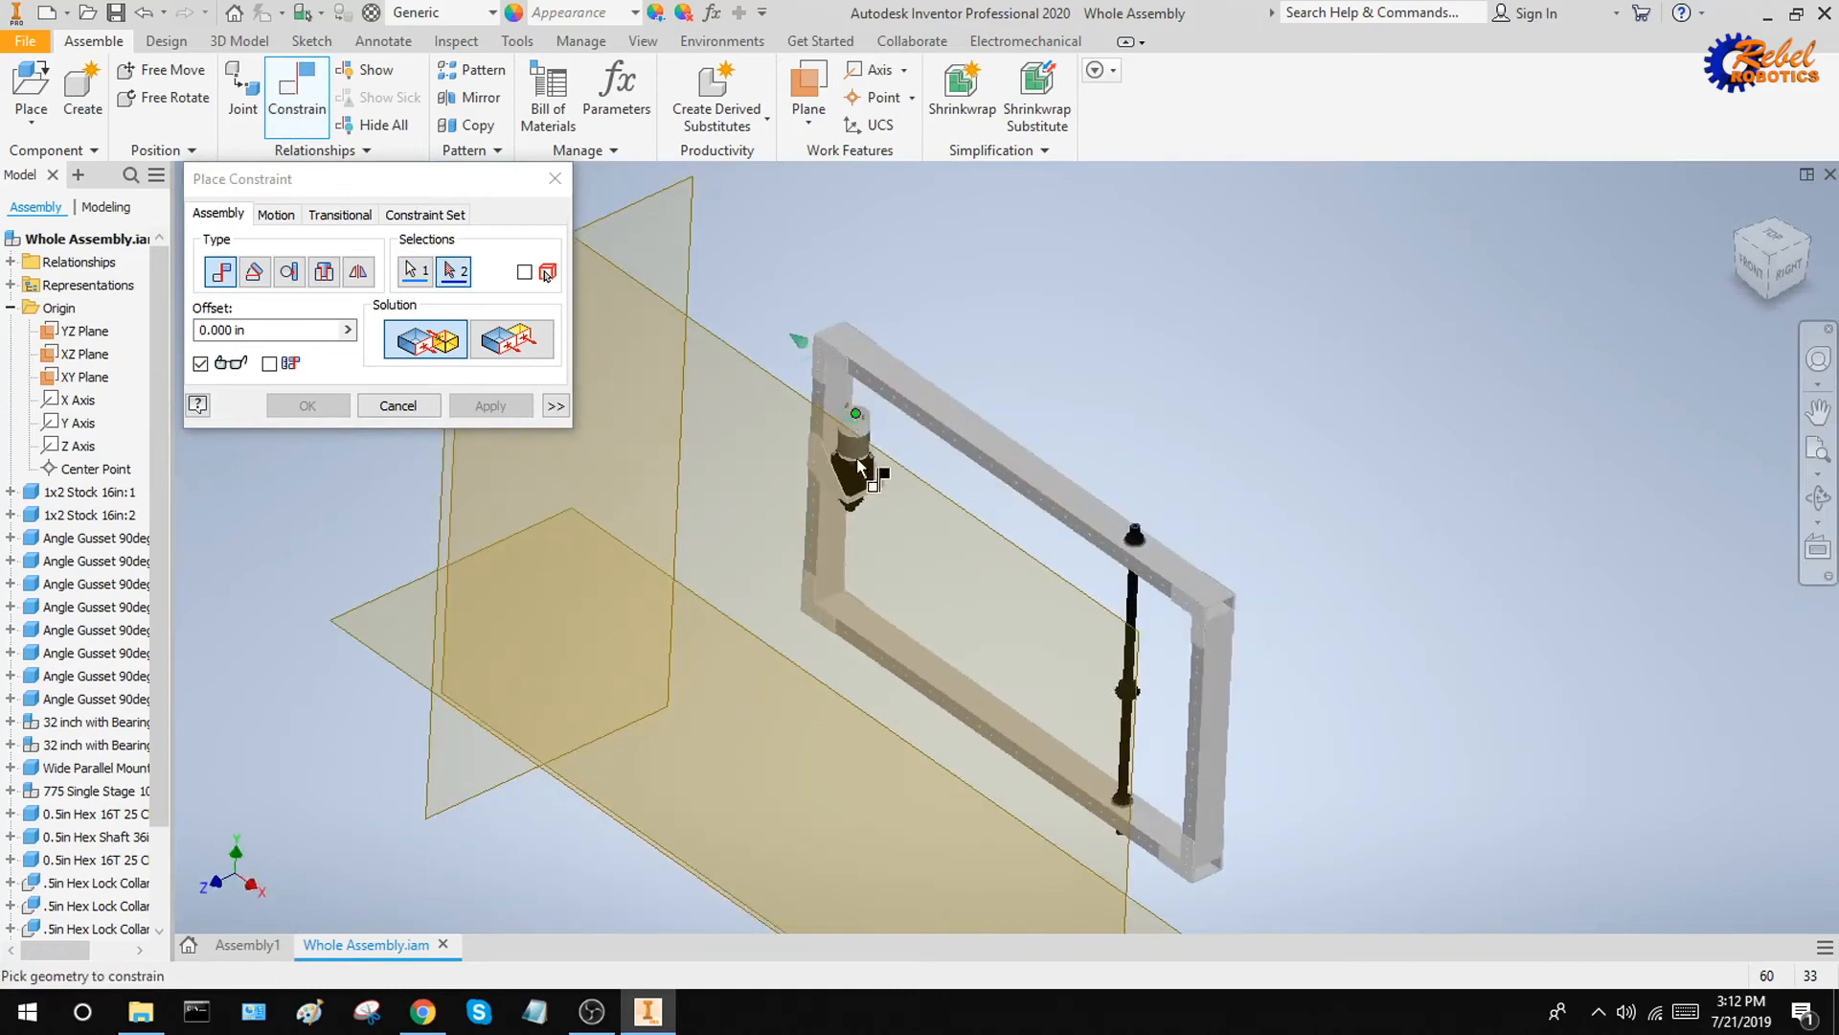
shift+middle_drag(1039, 873, 943, 815)
middle_drag(953, 833, 841, 390)
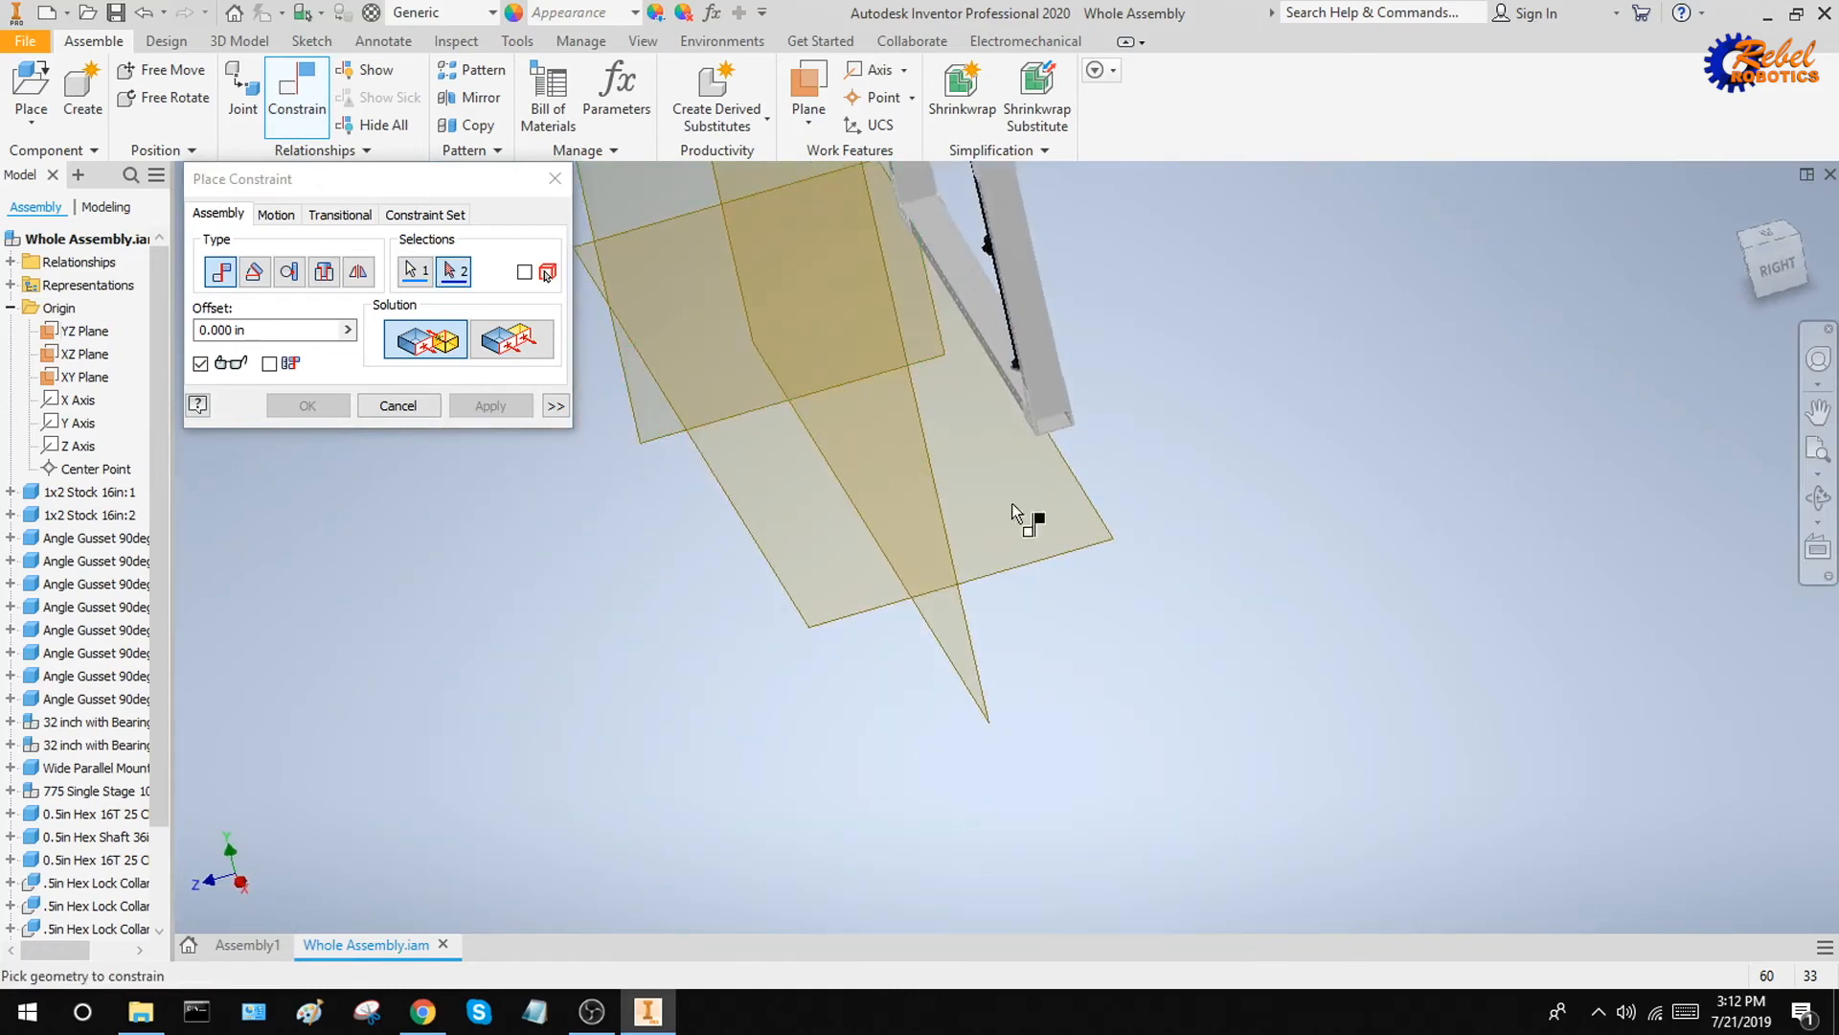
click(1070, 554)
shift+middle_drag(1239, 588, 1718, 299)
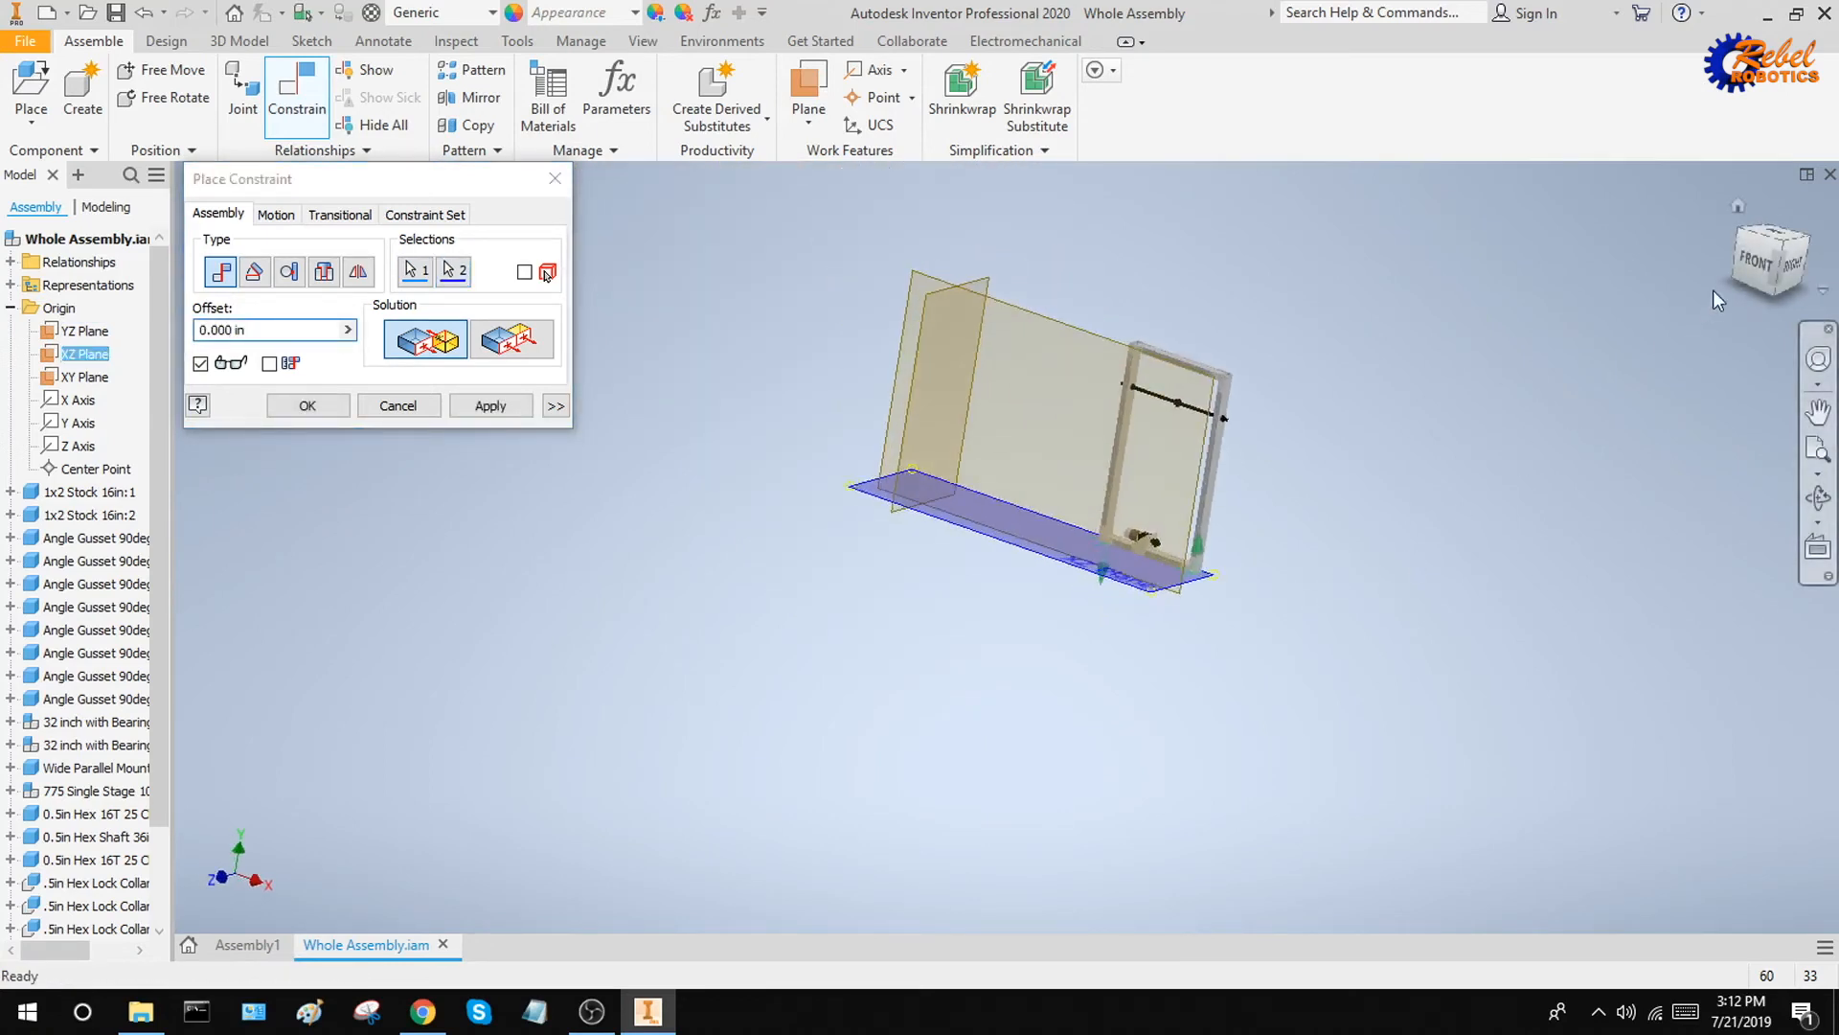
click(1737, 206)
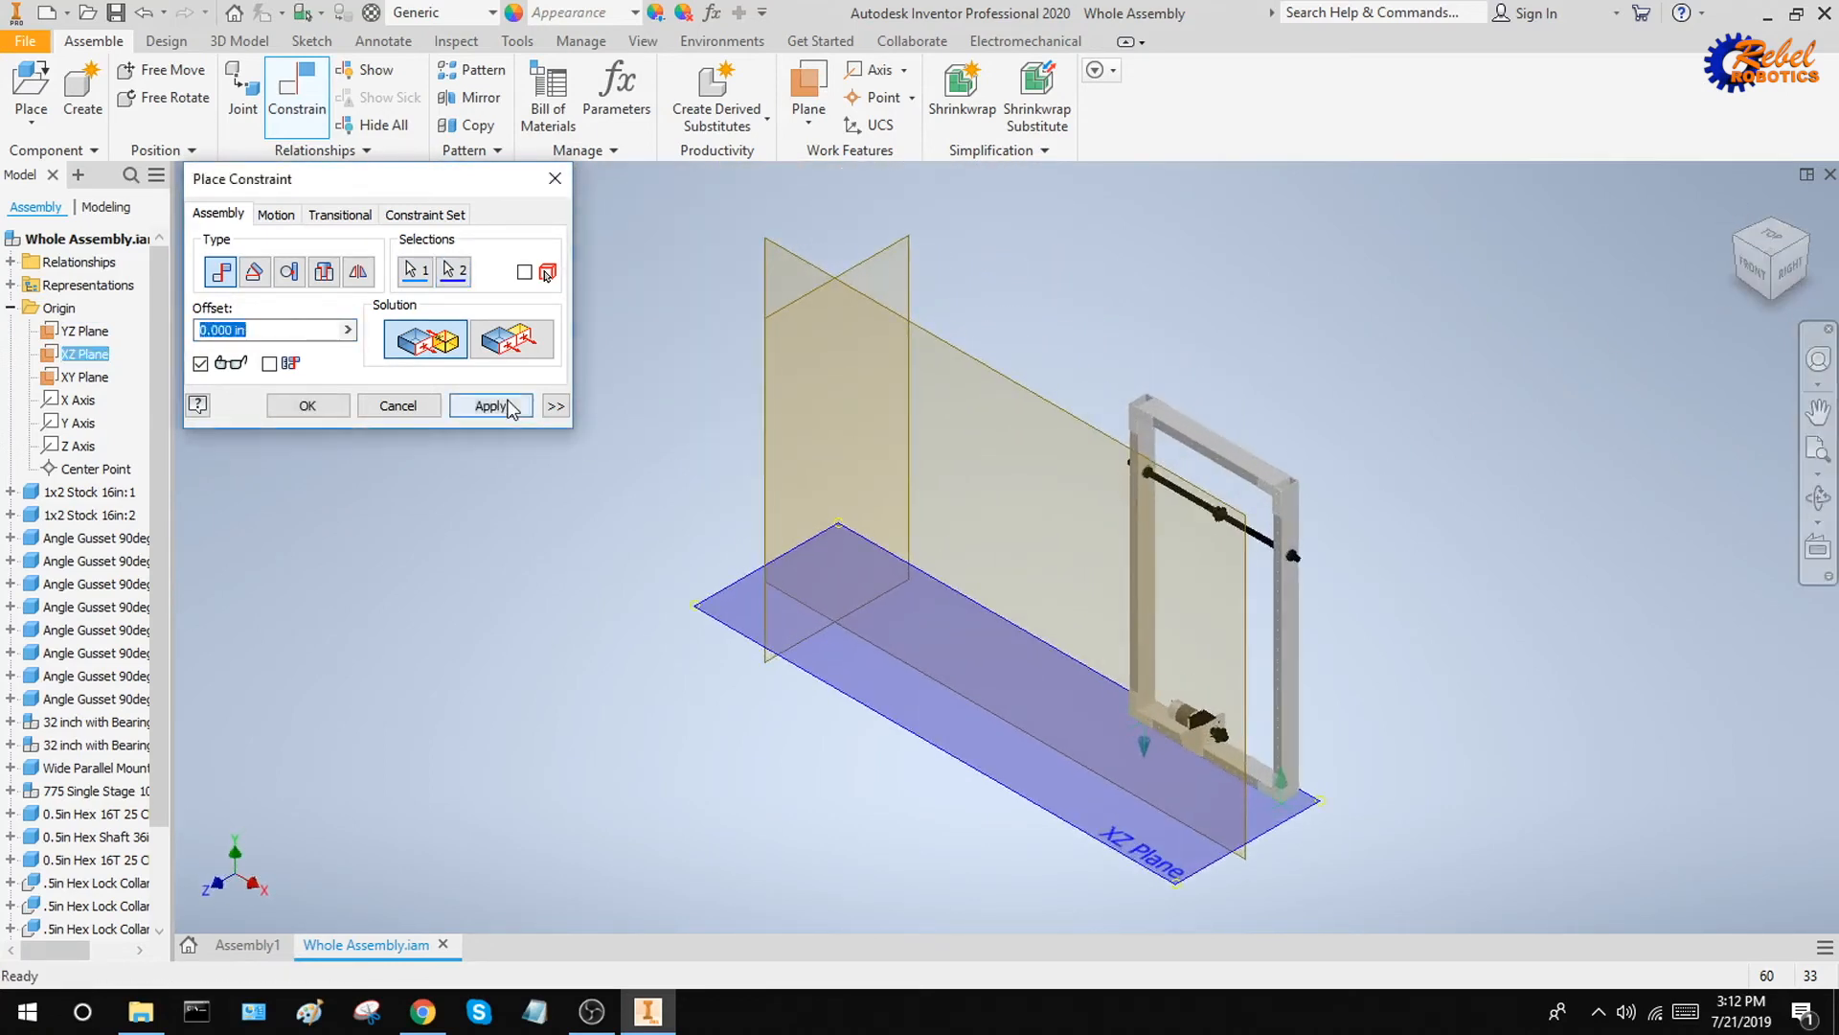
click(510, 407)
key(Escape)
Slide the upright frame along the XZ plane toward the YZ plane
click(1227, 457)
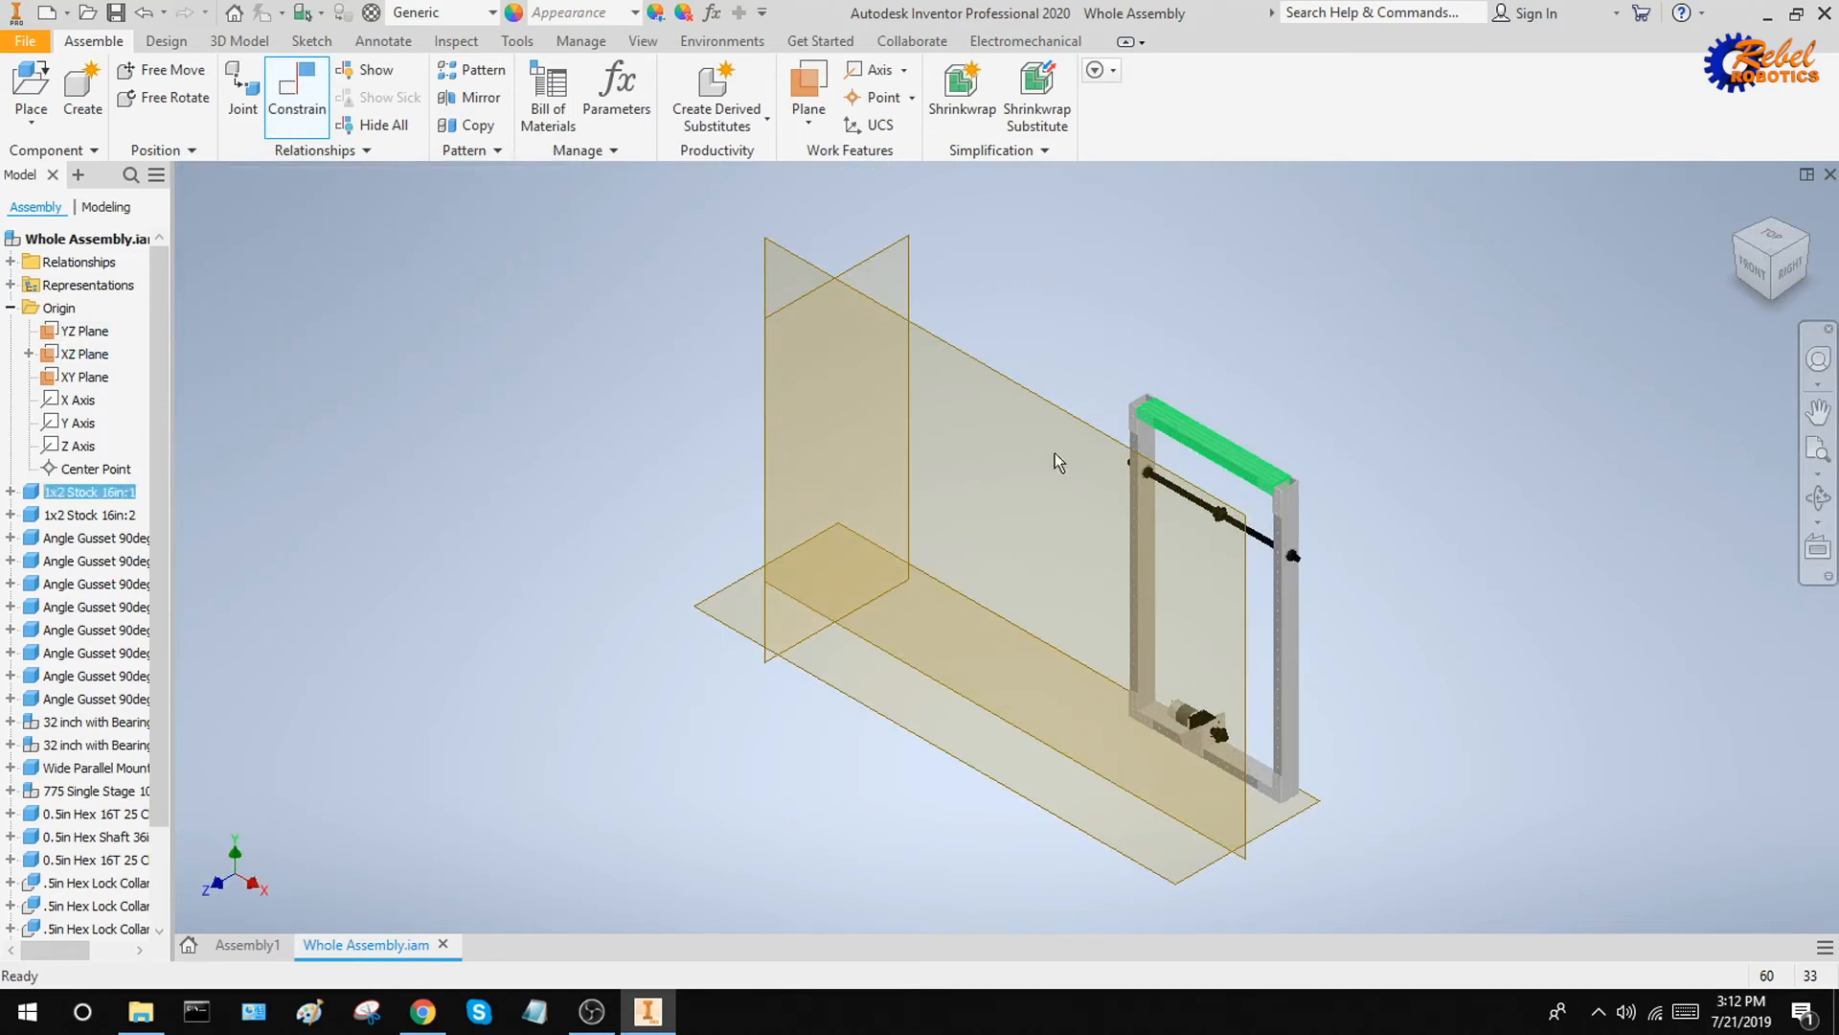
drag(1055, 452, 976, 494)
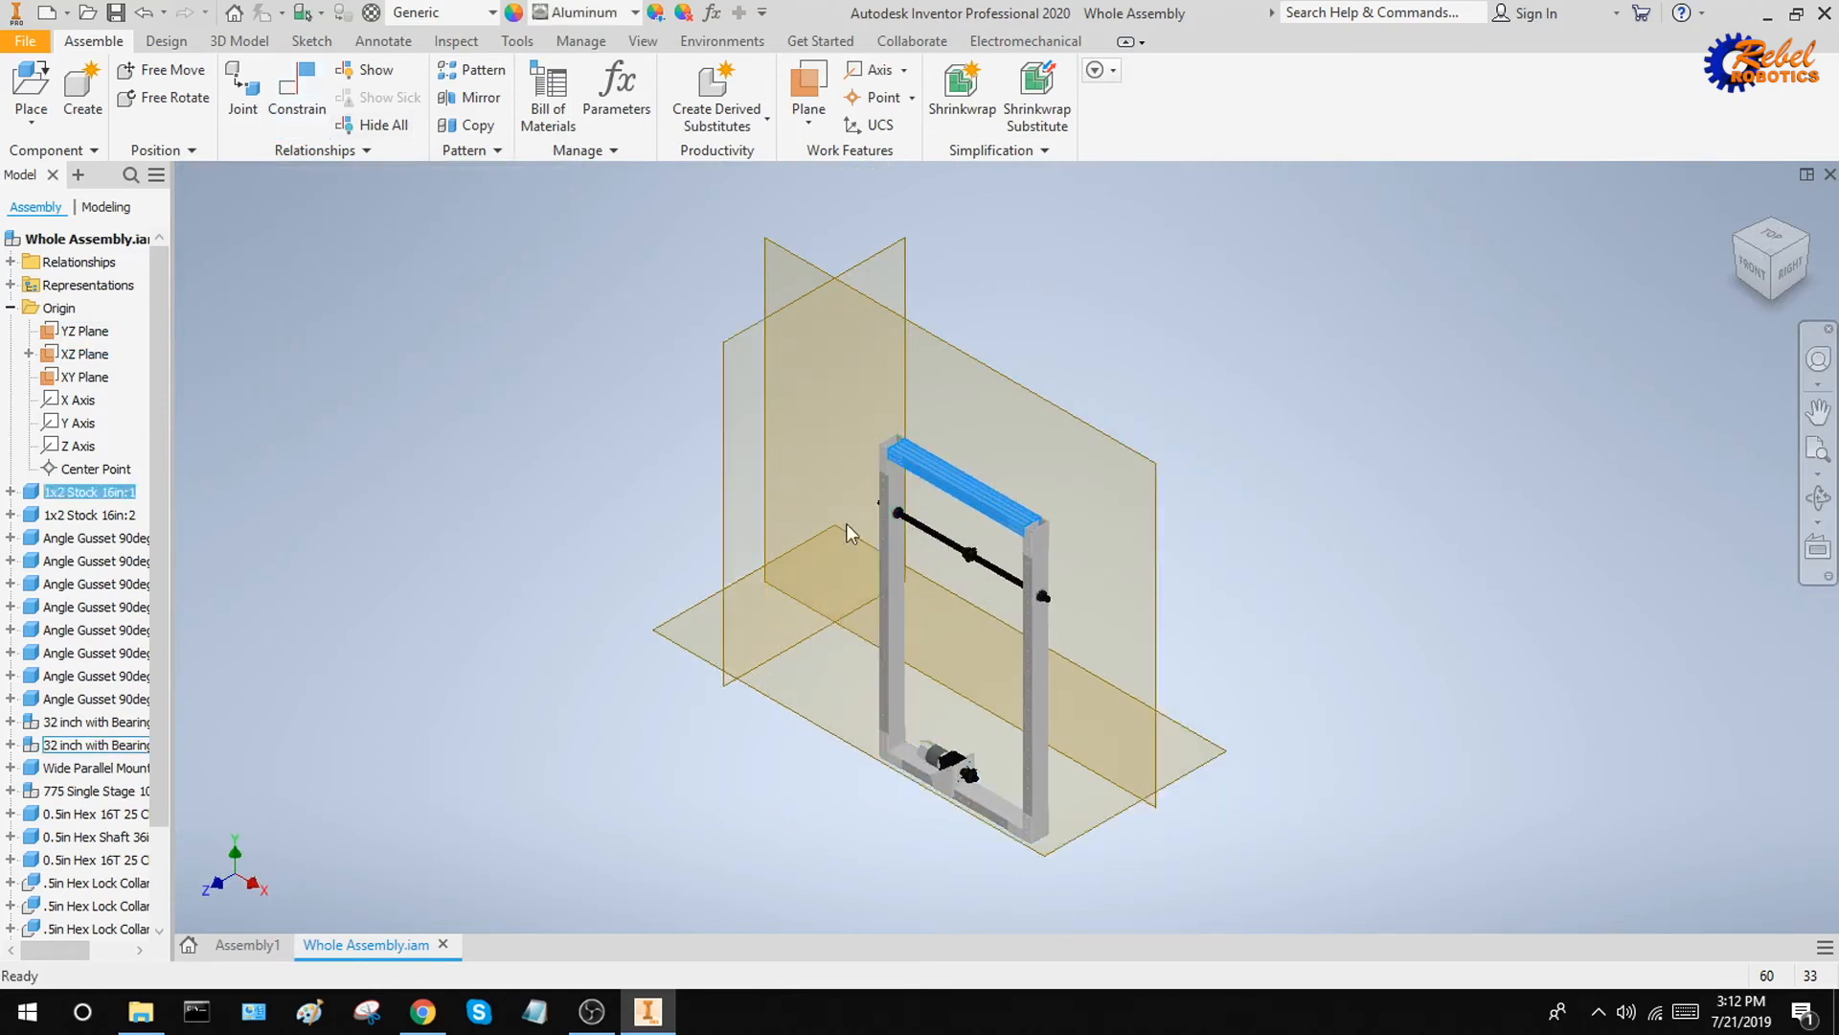
shift+middle_drag(1001, 580, 1073, 661)
Mate the outer side face of the frame's 32 inch bearing tube to the YZ plane with a 0.000 in offset
scroll(1054, 661, up, 3)
scroll(1027, 630, down, 3)
scroll(1027, 633, down, 5)
scroll(933, 608, up, 5)
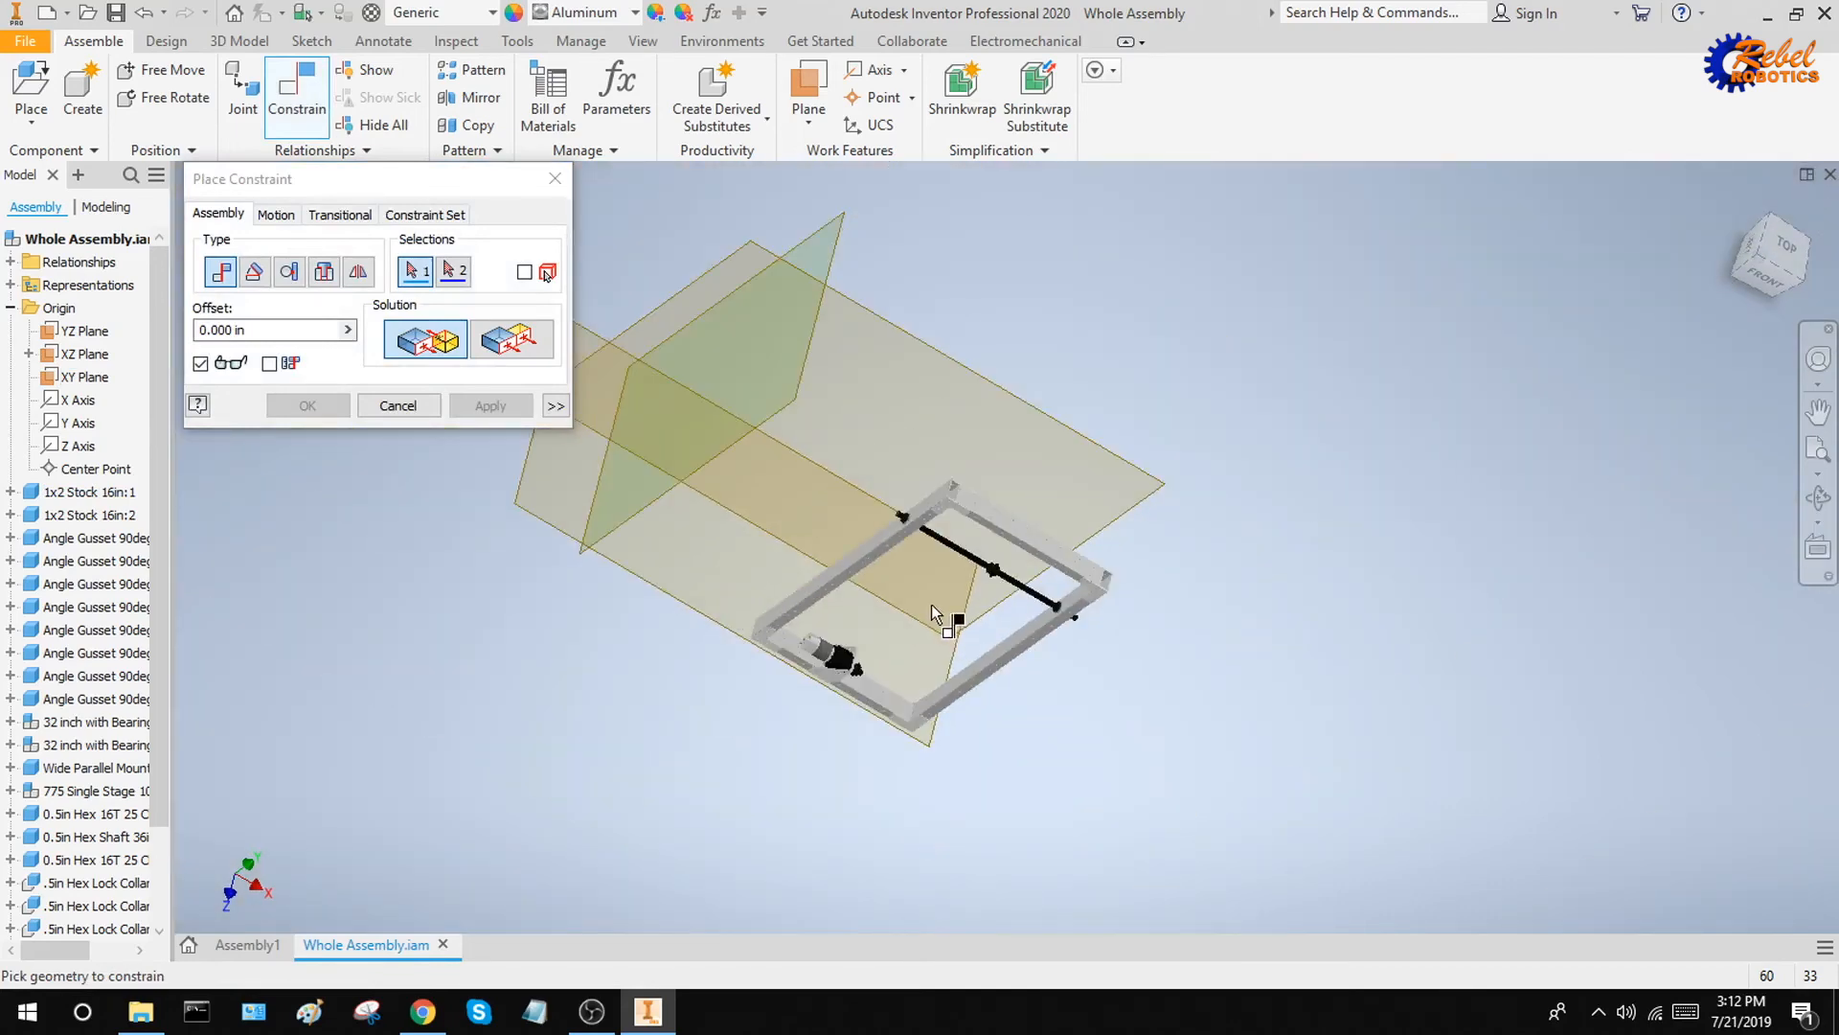
shift+middle_drag(932, 606, 943, 548)
scroll(968, 539, down, 3)
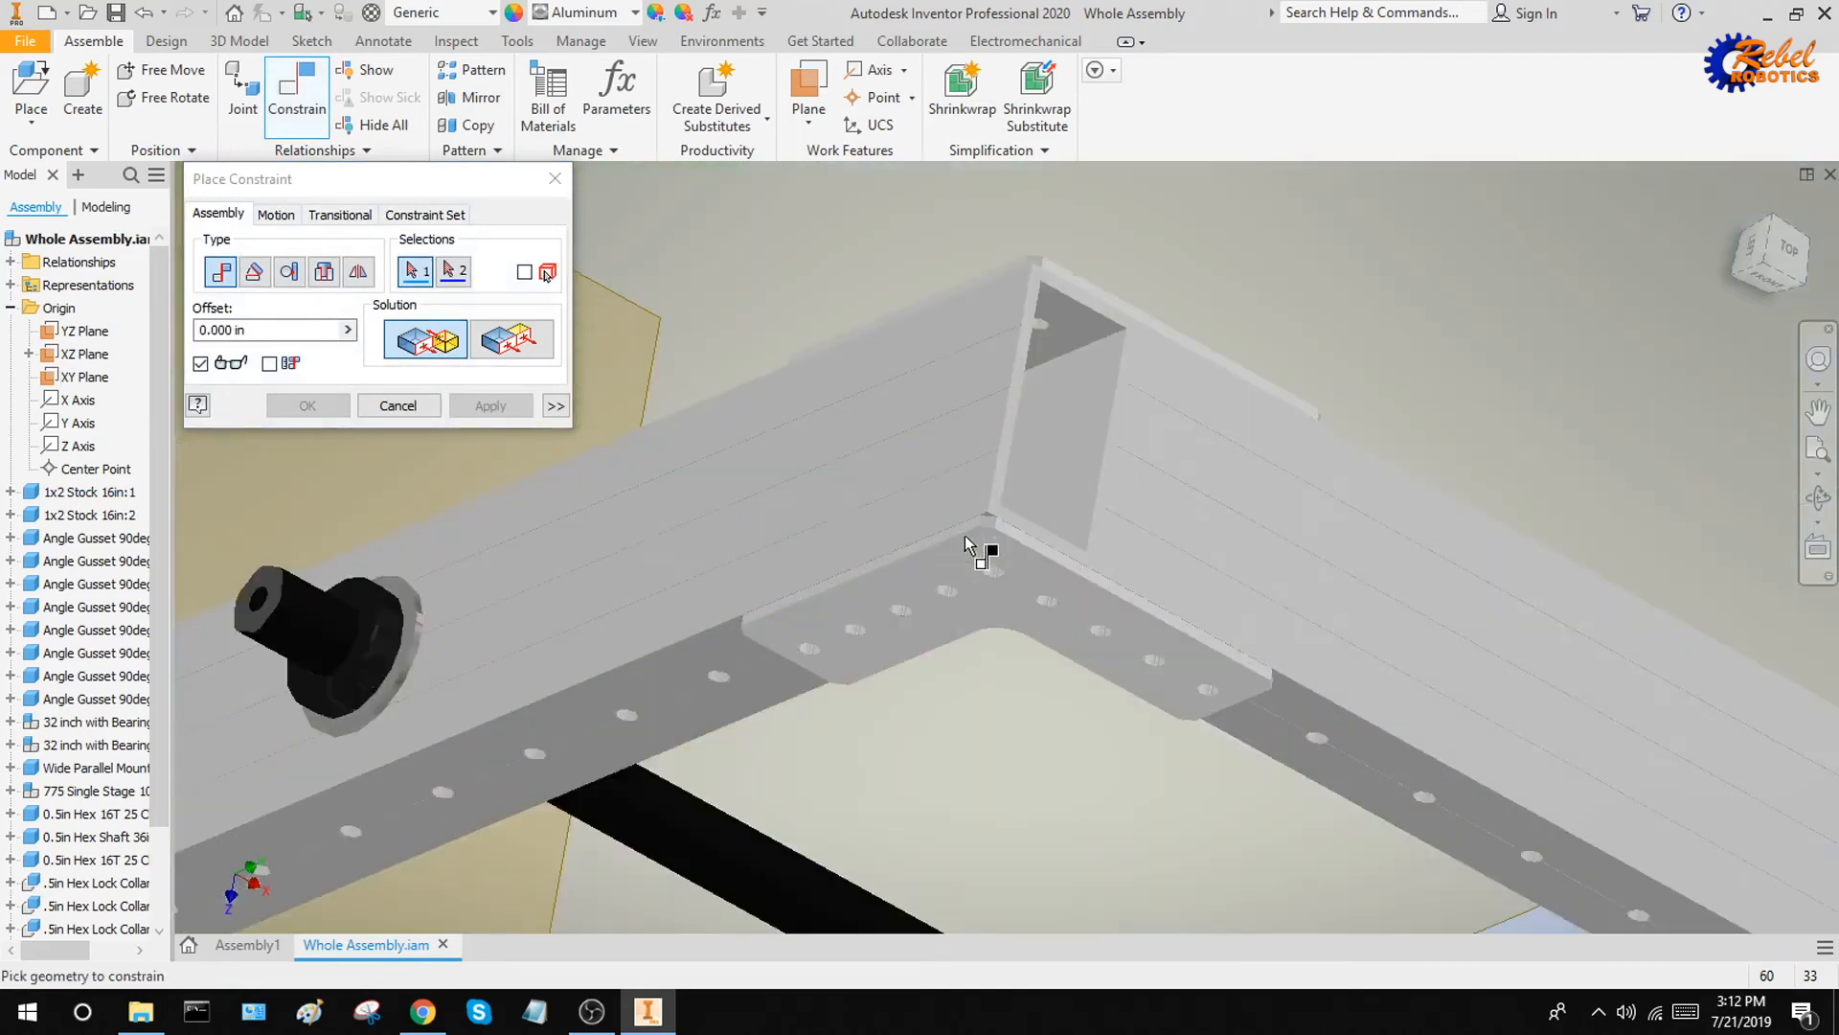
click(900, 534)
scroll(900, 534, up, 3)
shift+middle_drag(901, 535, 759, 526)
click(719, 508)
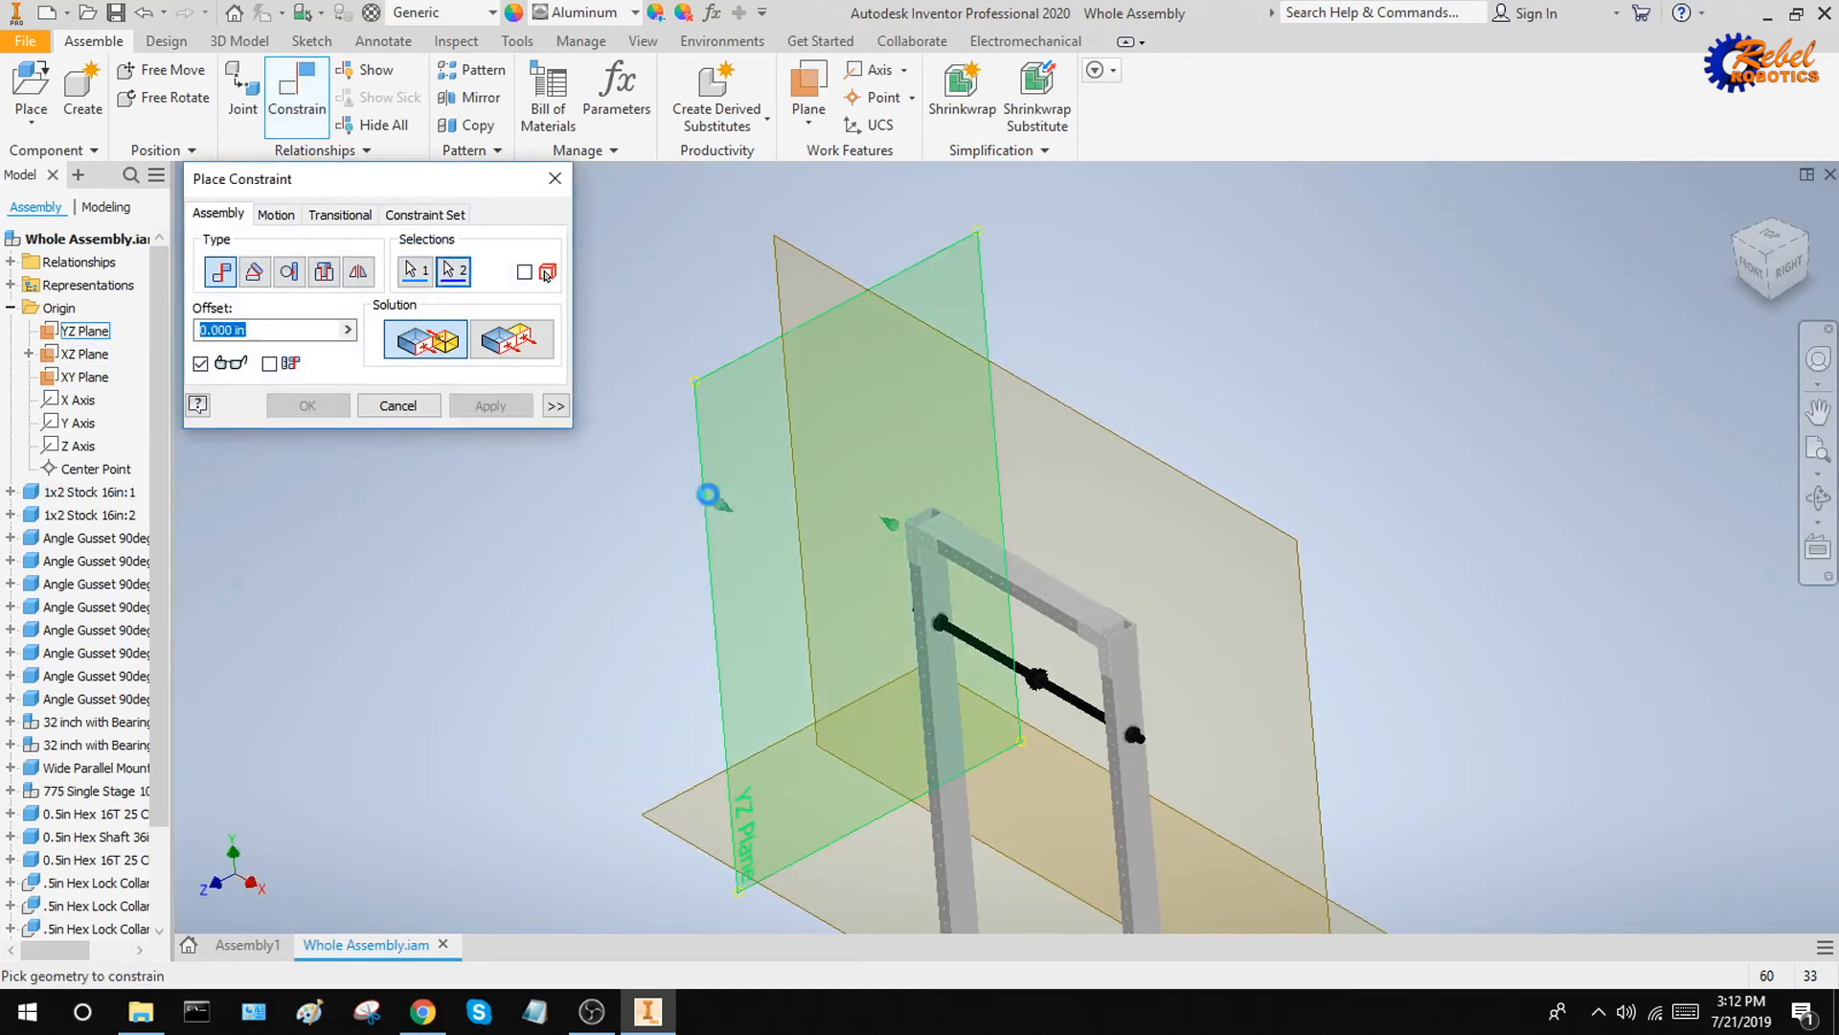
click(487, 410)
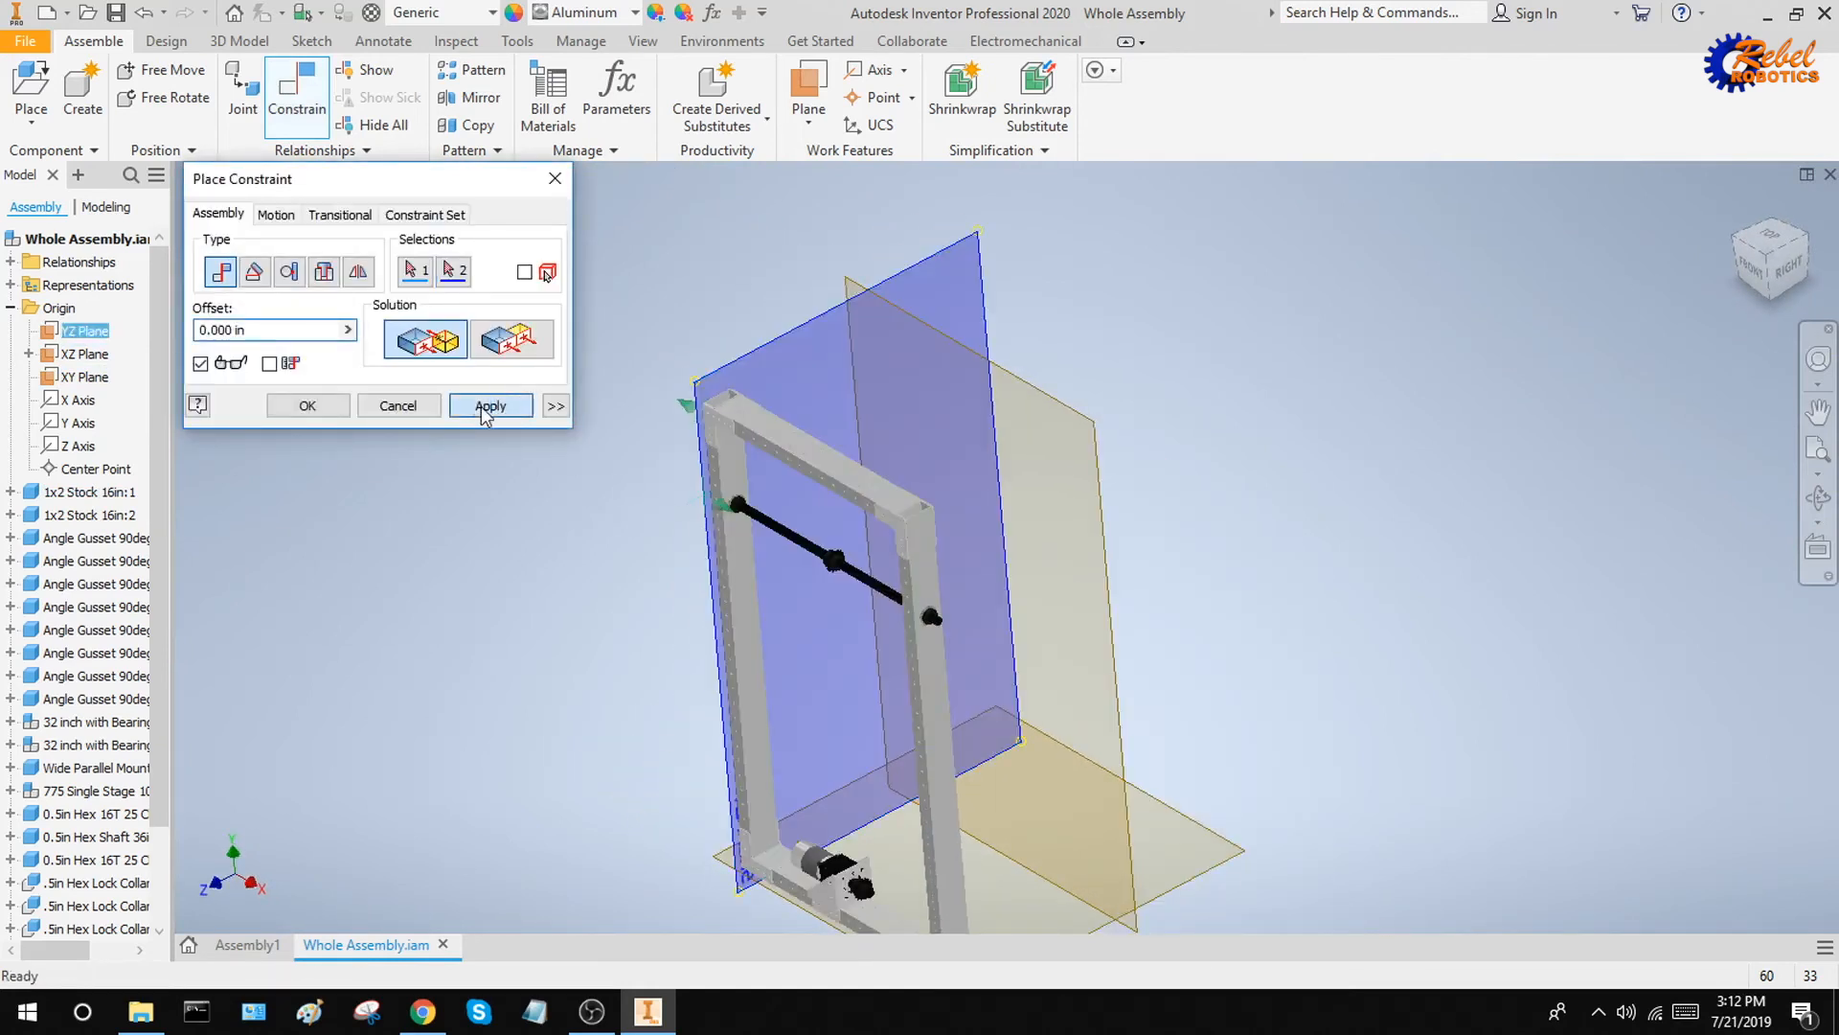
scroll(1110, 530, up, 4)
key(Escape)
Hide the YZ, XZ and XY origin planes and return the reoriented frame to the home view
shift+middle_drag(1165, 555, 1153, 538)
click(87, 332)
shift+click(91, 377)
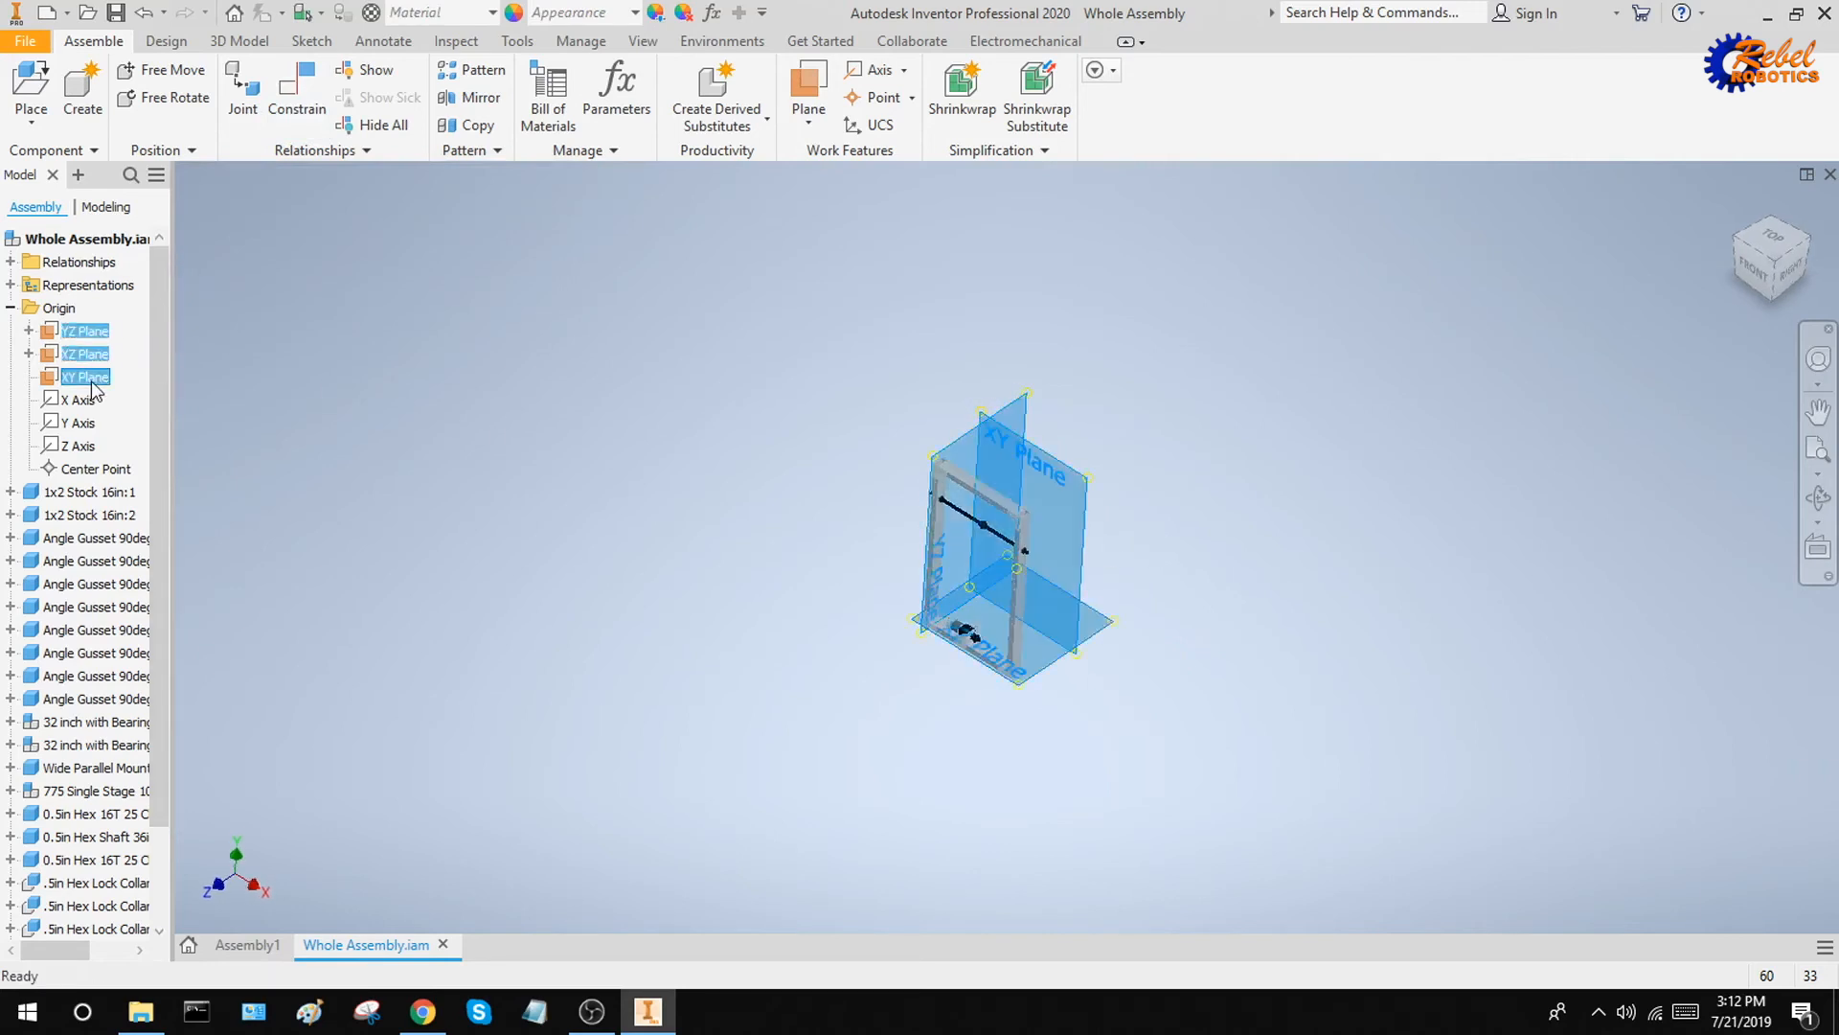
right_click(86, 387)
click(144, 500)
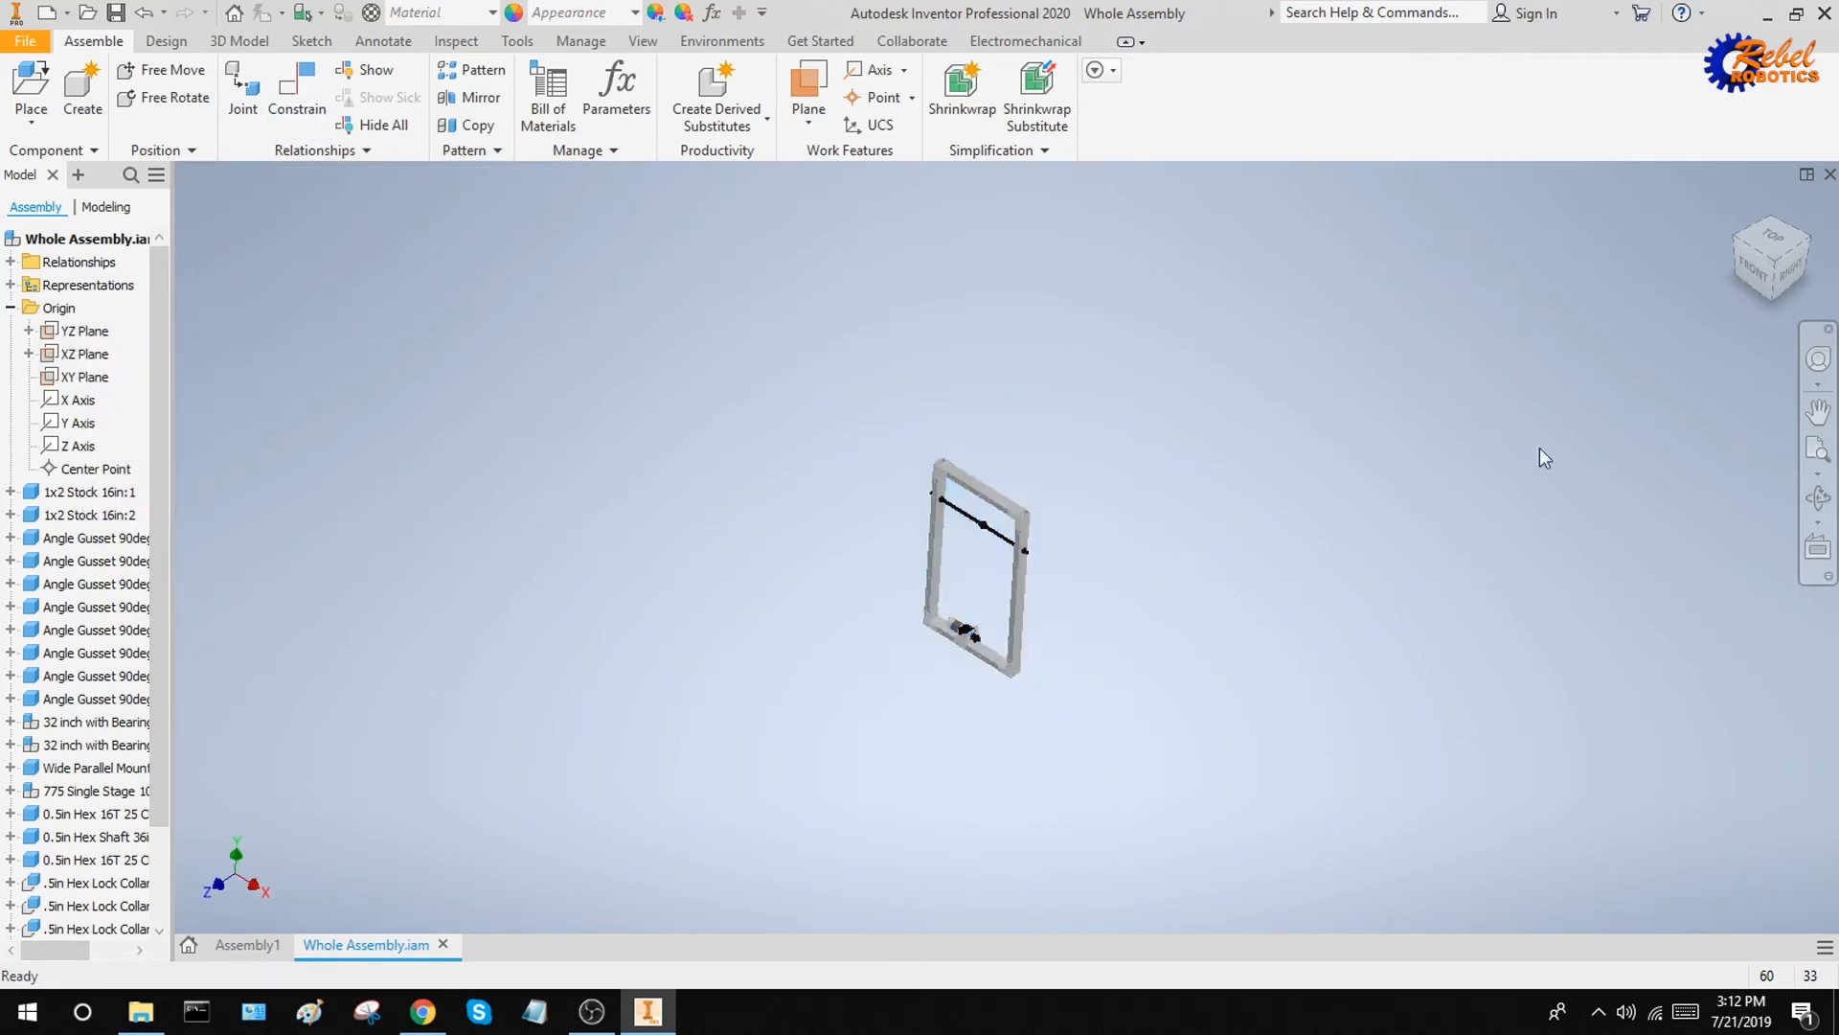
click(1739, 230)
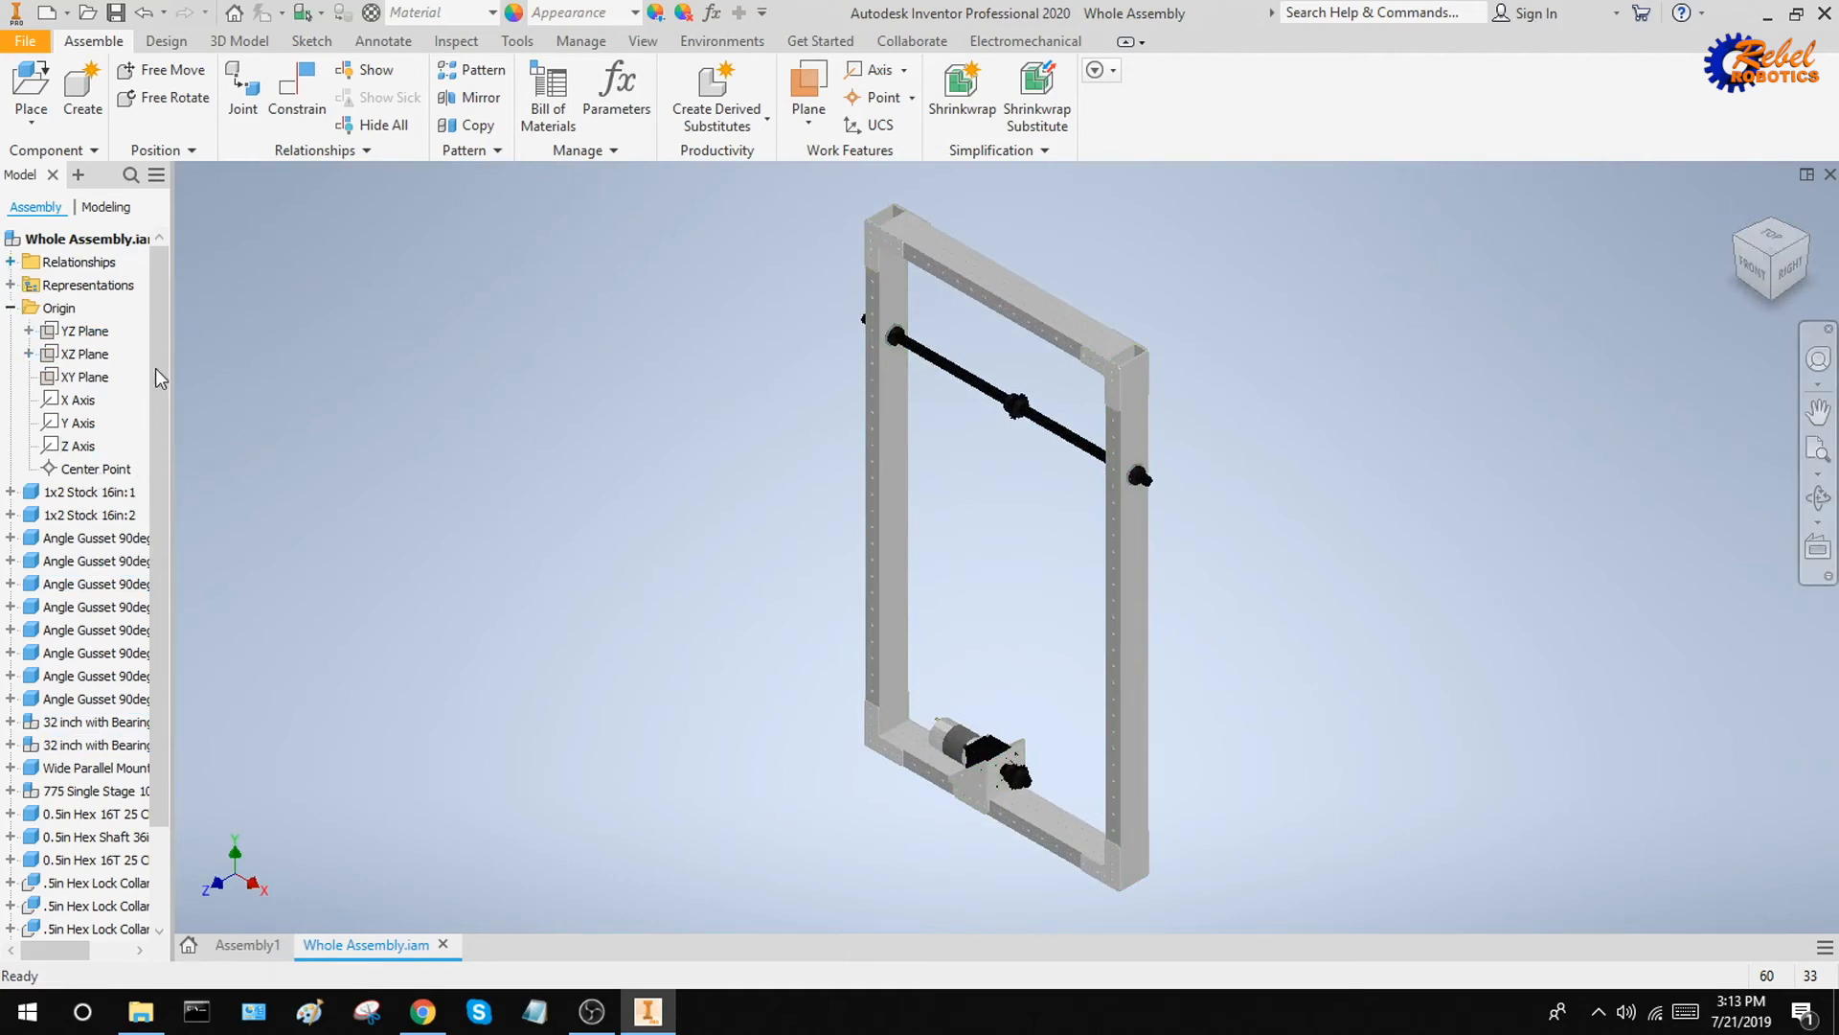
Delete the two mates, Mate:76 and Mate:77, that tie the frame to the XZ and YZ origin planes
drag(159, 330, 167, 709)
click(84, 491)
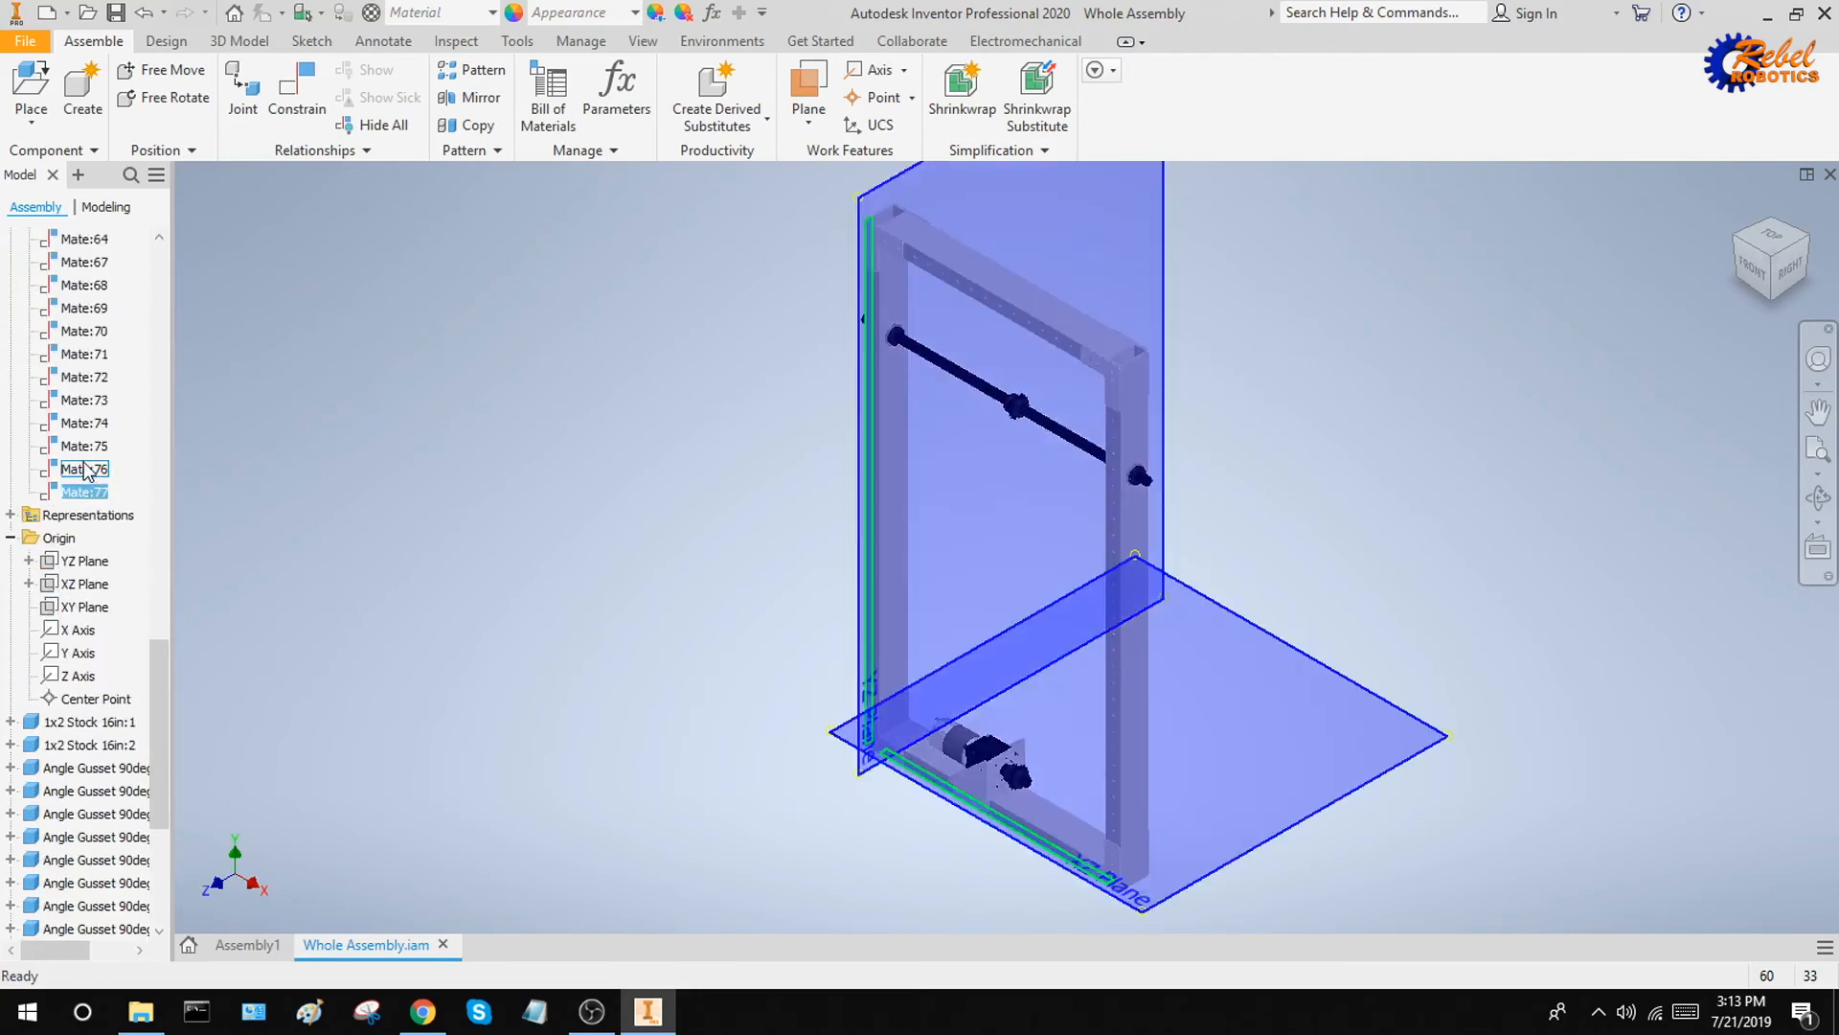
ctrl+click(86, 470)
ctrl+click(86, 448)
ctrl+click(95, 448)
right_click(79, 469)
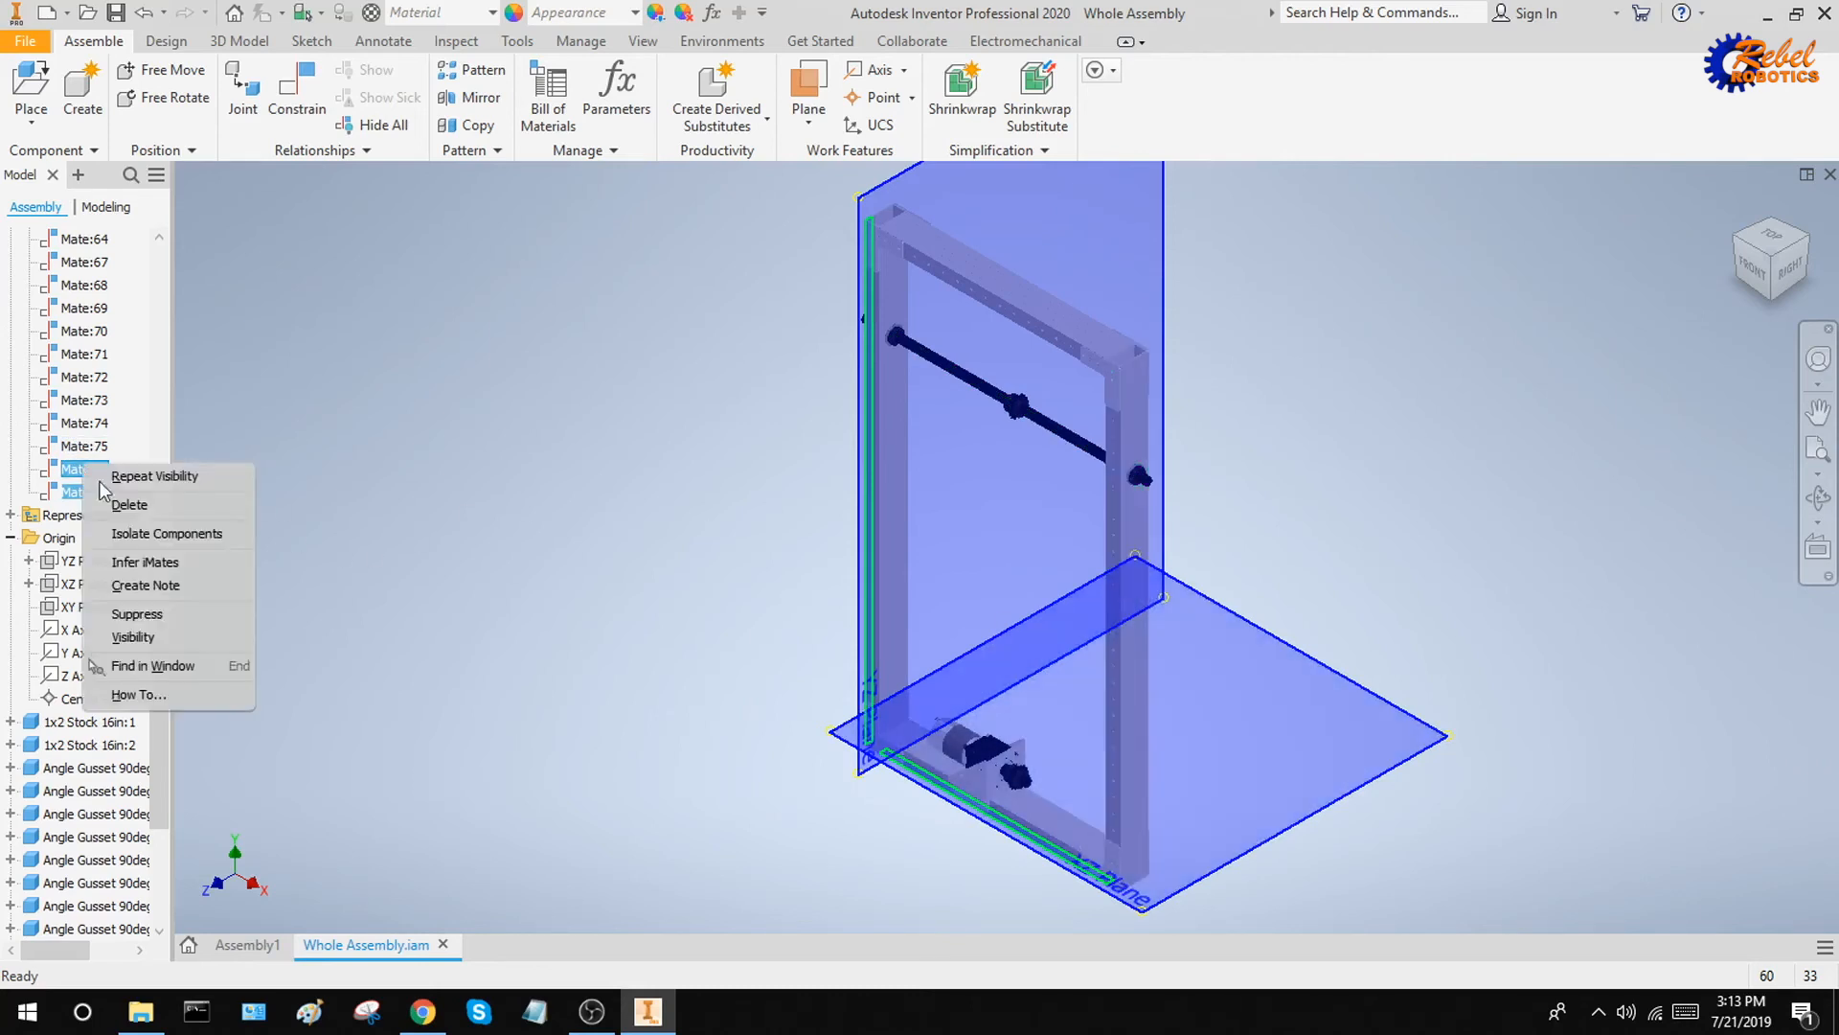
click(120, 498)
Collapse all children of the Whole Assembly in the model tree
drag(165, 676, 153, 210)
right_click(77, 242)
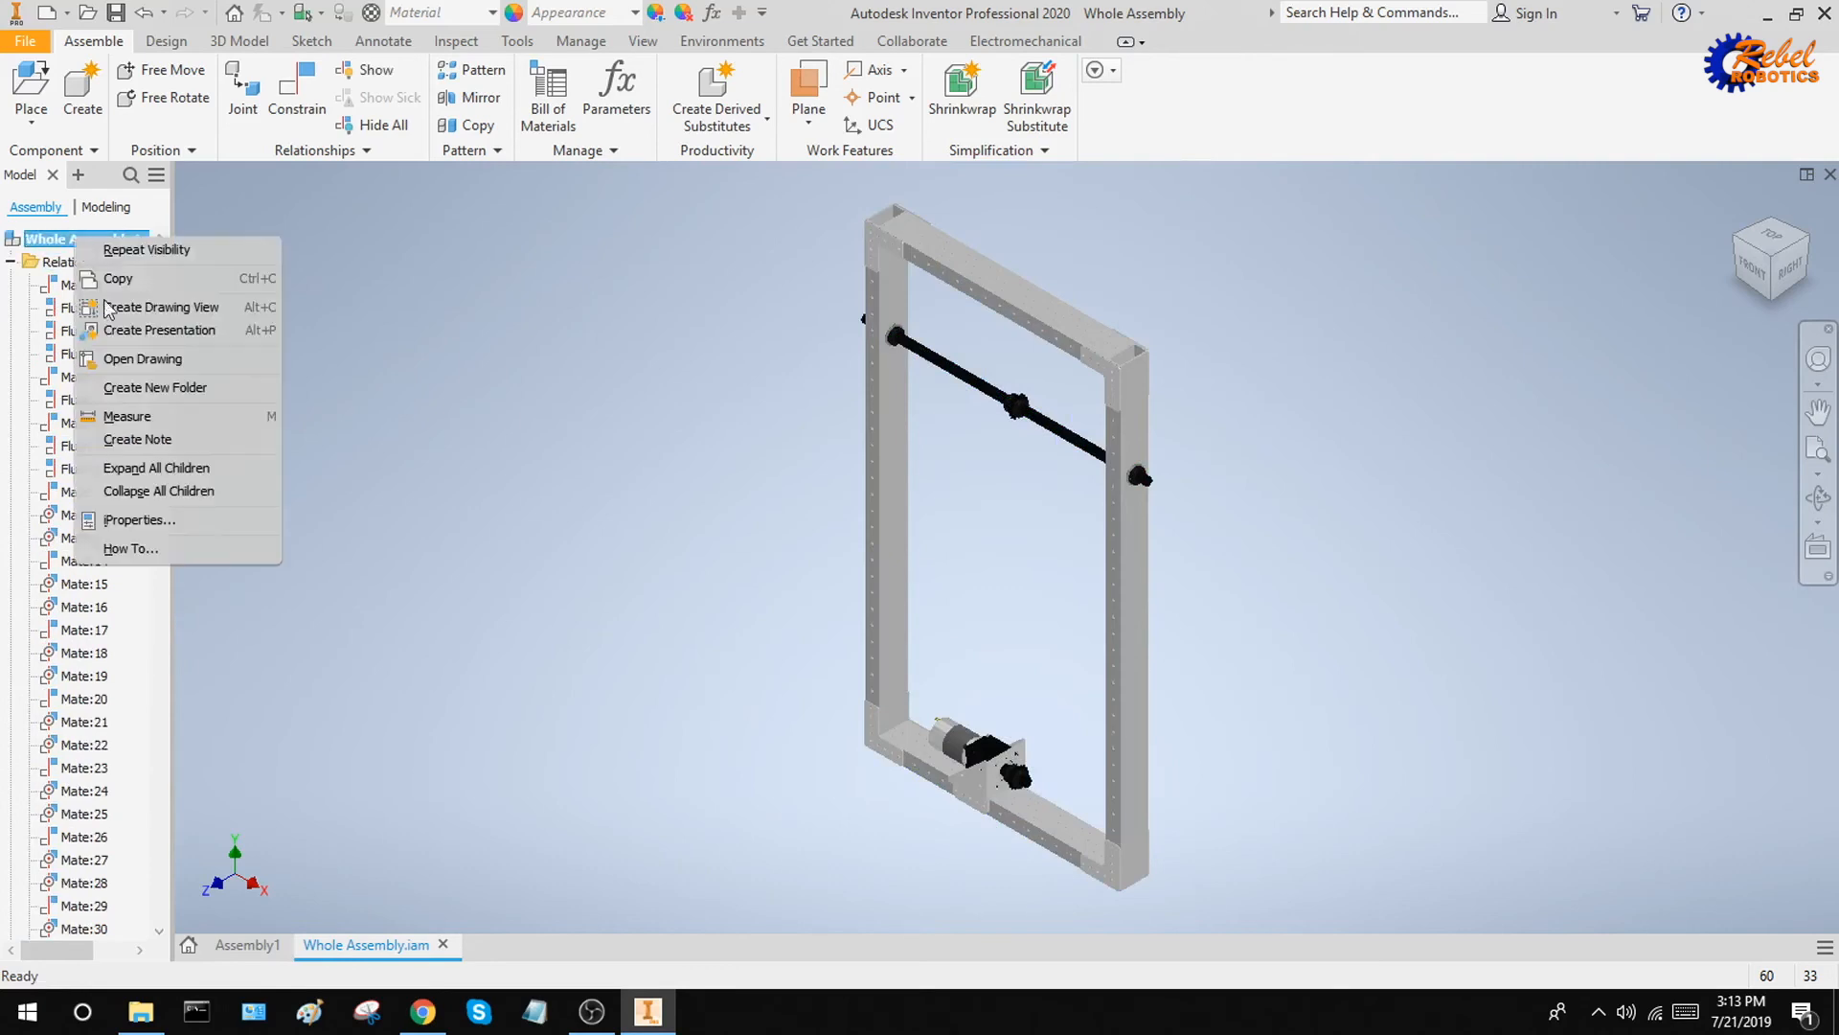
click(165, 494)
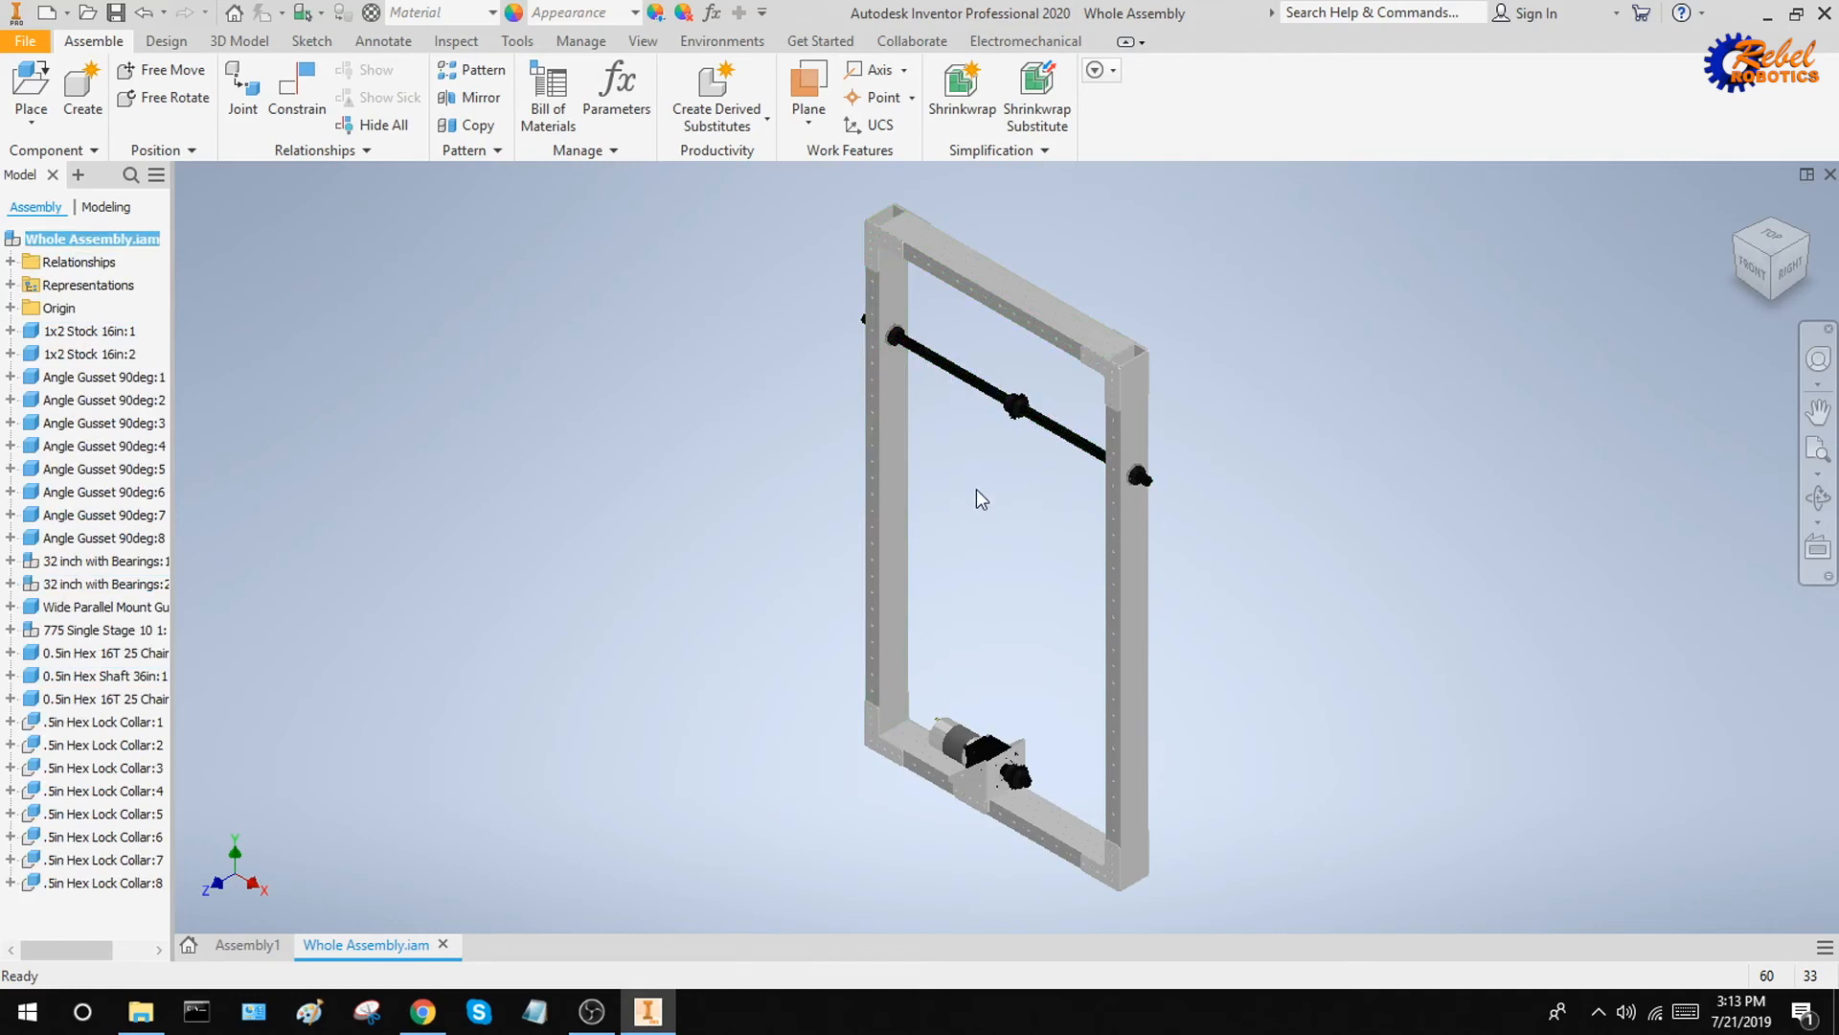
Ground the frame's upper 16 in tube, 1x2 Stock 16in:1, in its current position
right_click(989, 291)
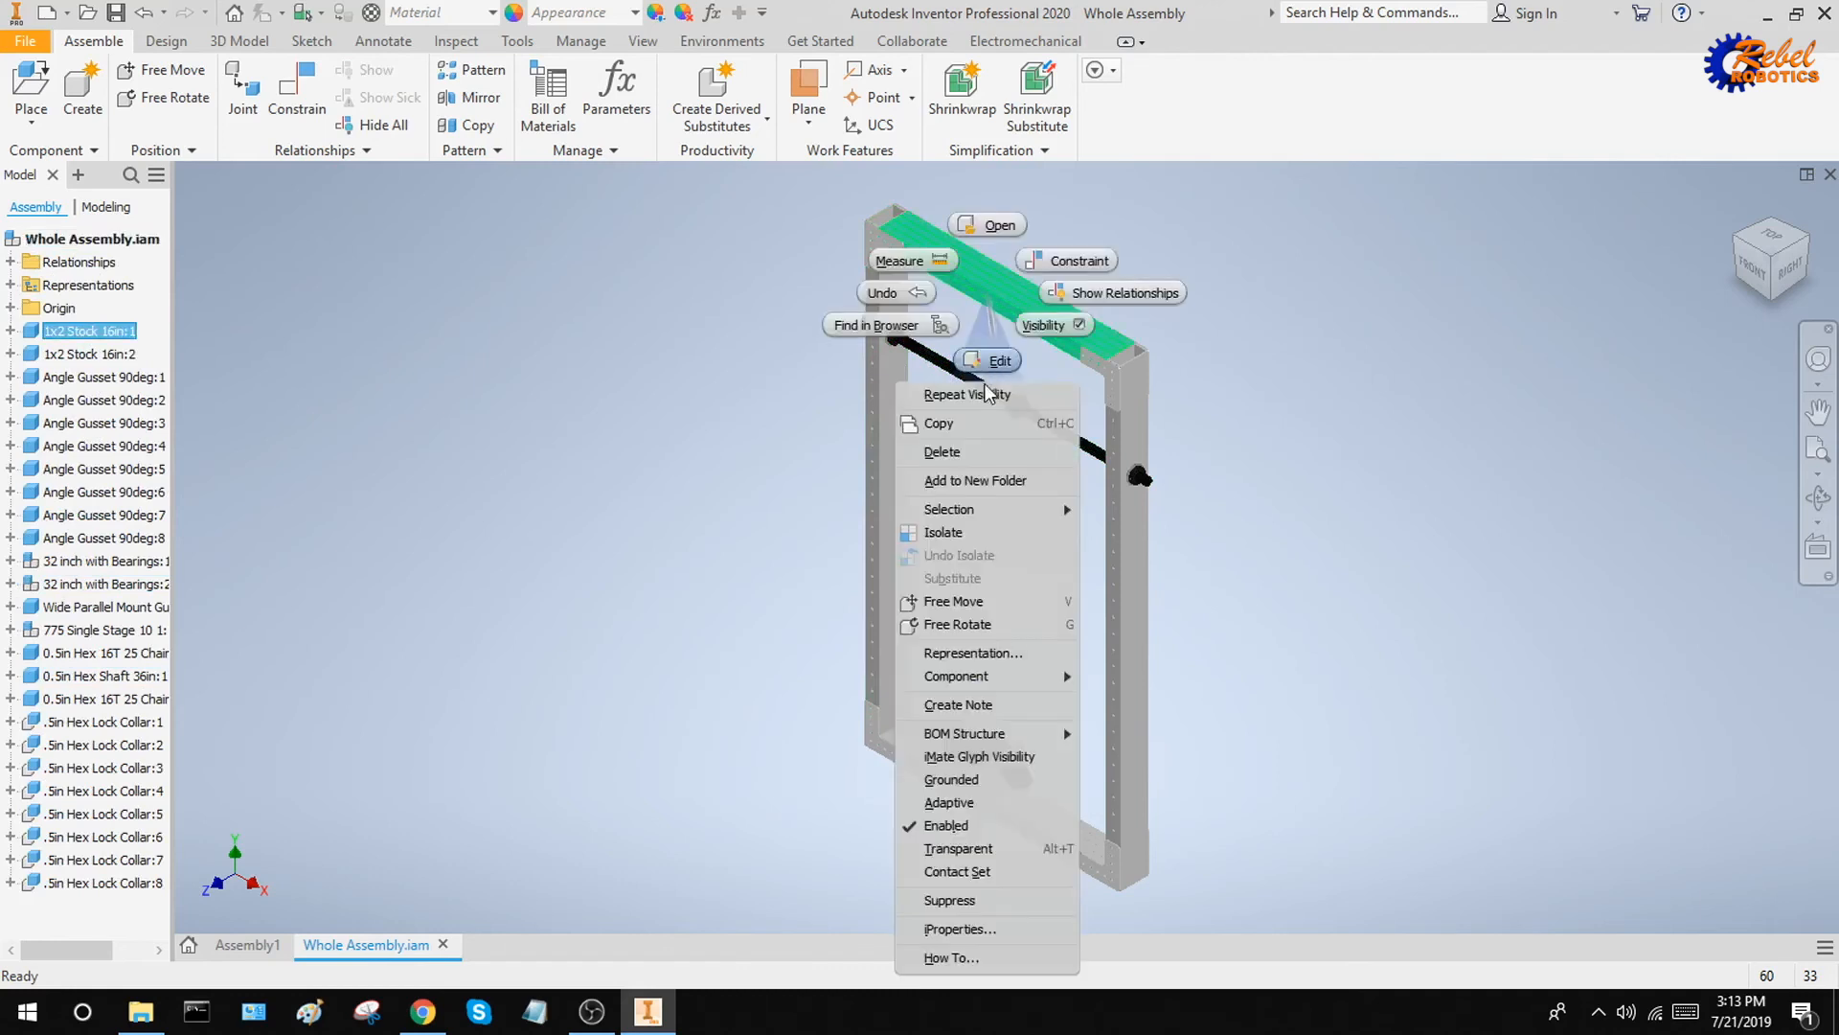
click(985, 779)
click(1028, 598)
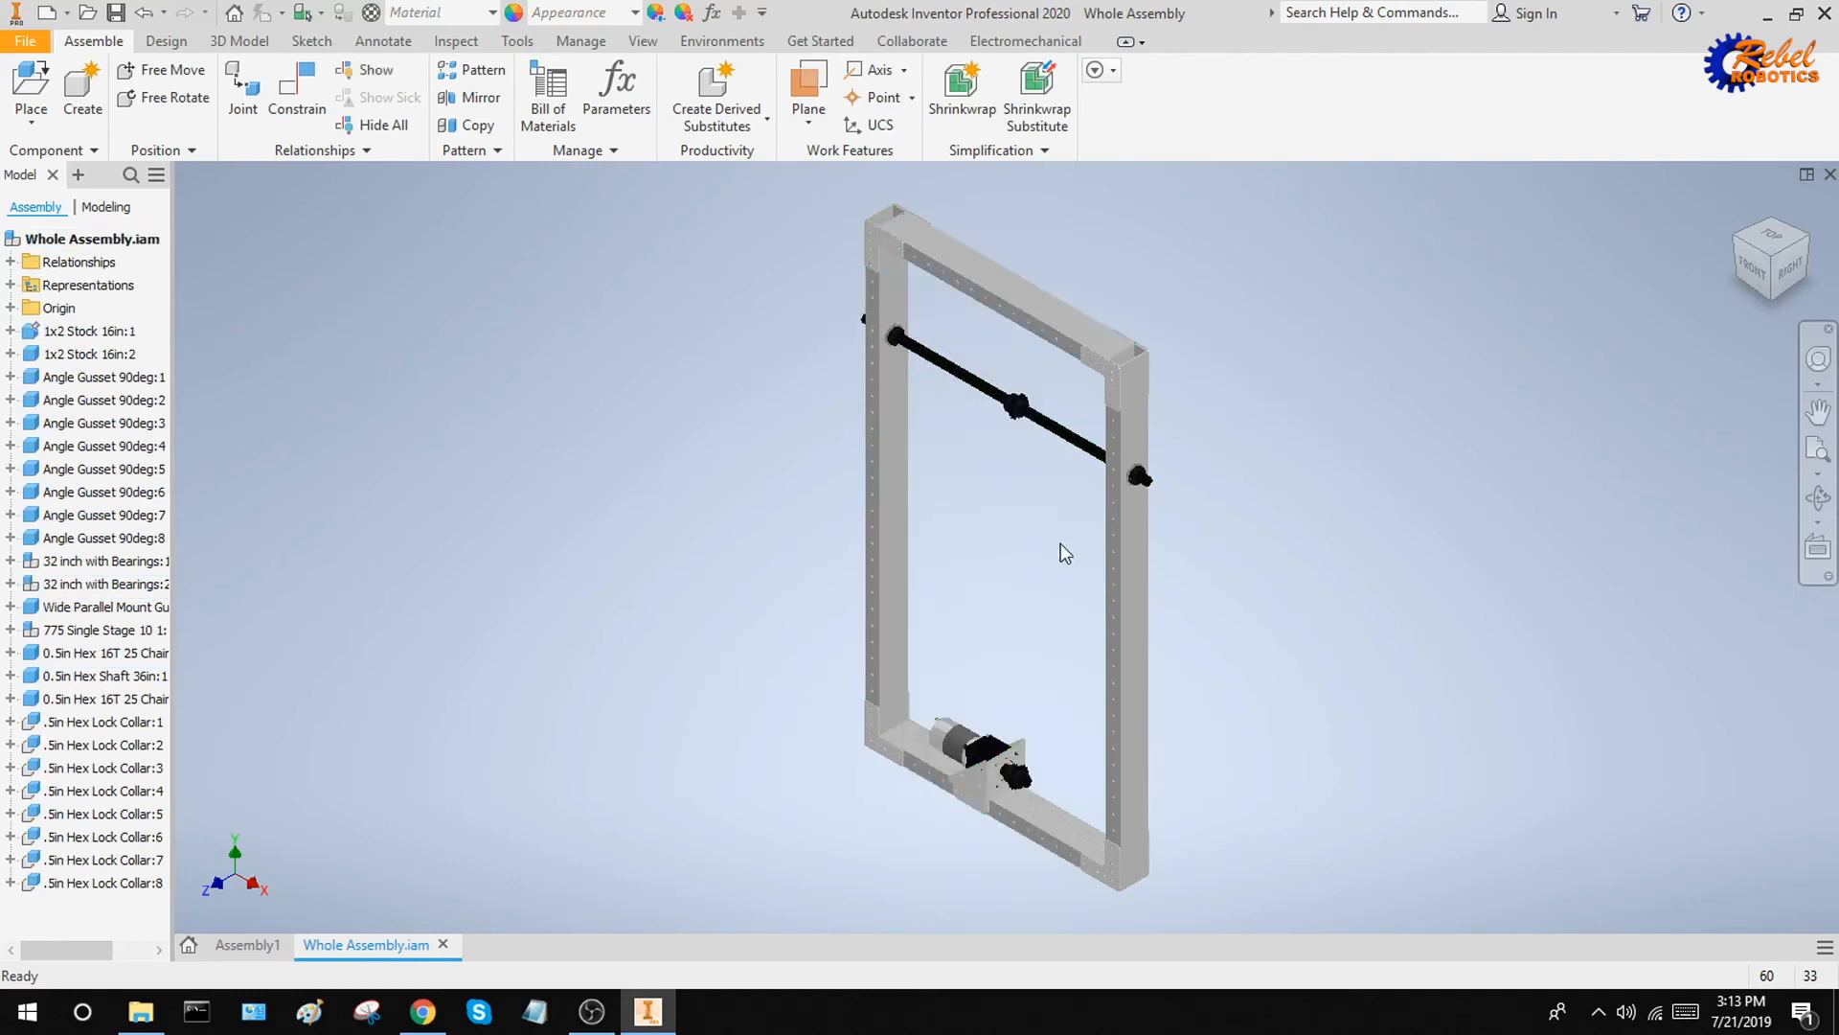
Test the grounding by trying to move the frame by its 32 inch bearing tubes and other members
drag(1116, 584, 990, 715)
click(875, 661)
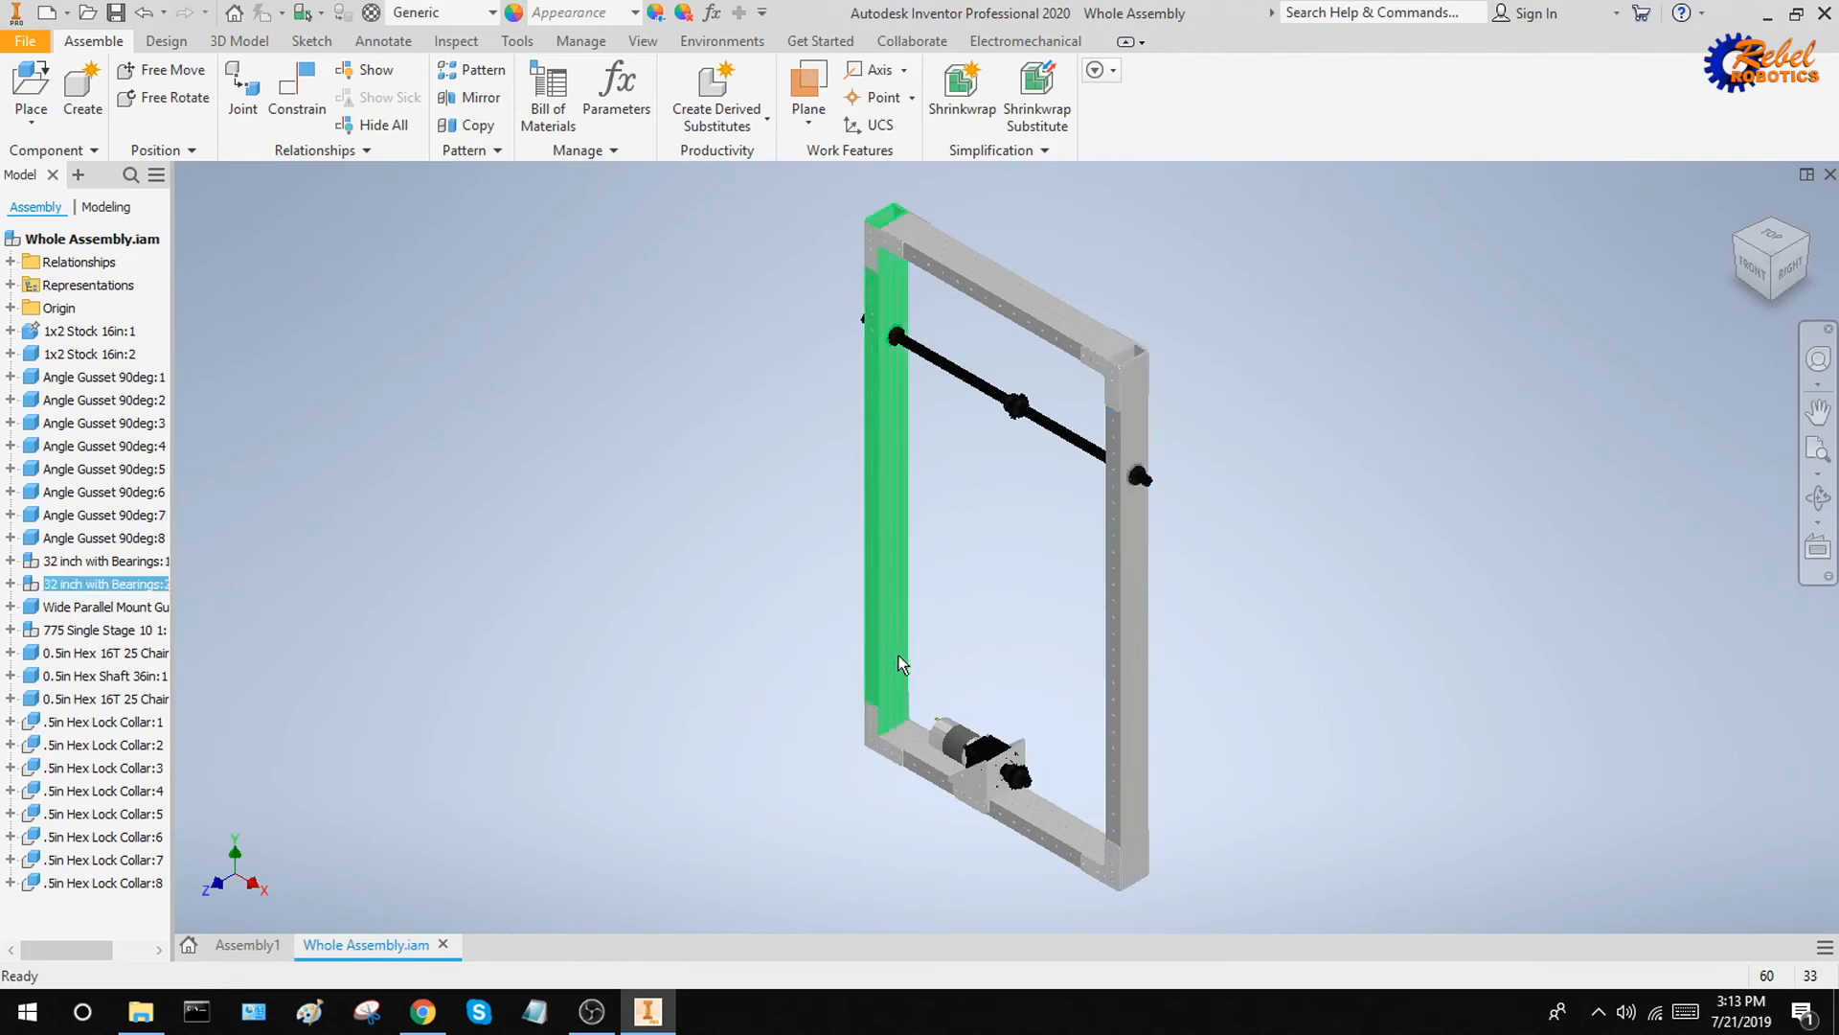
drag(900, 659, 948, 711)
drag(1038, 816, 125, 418)
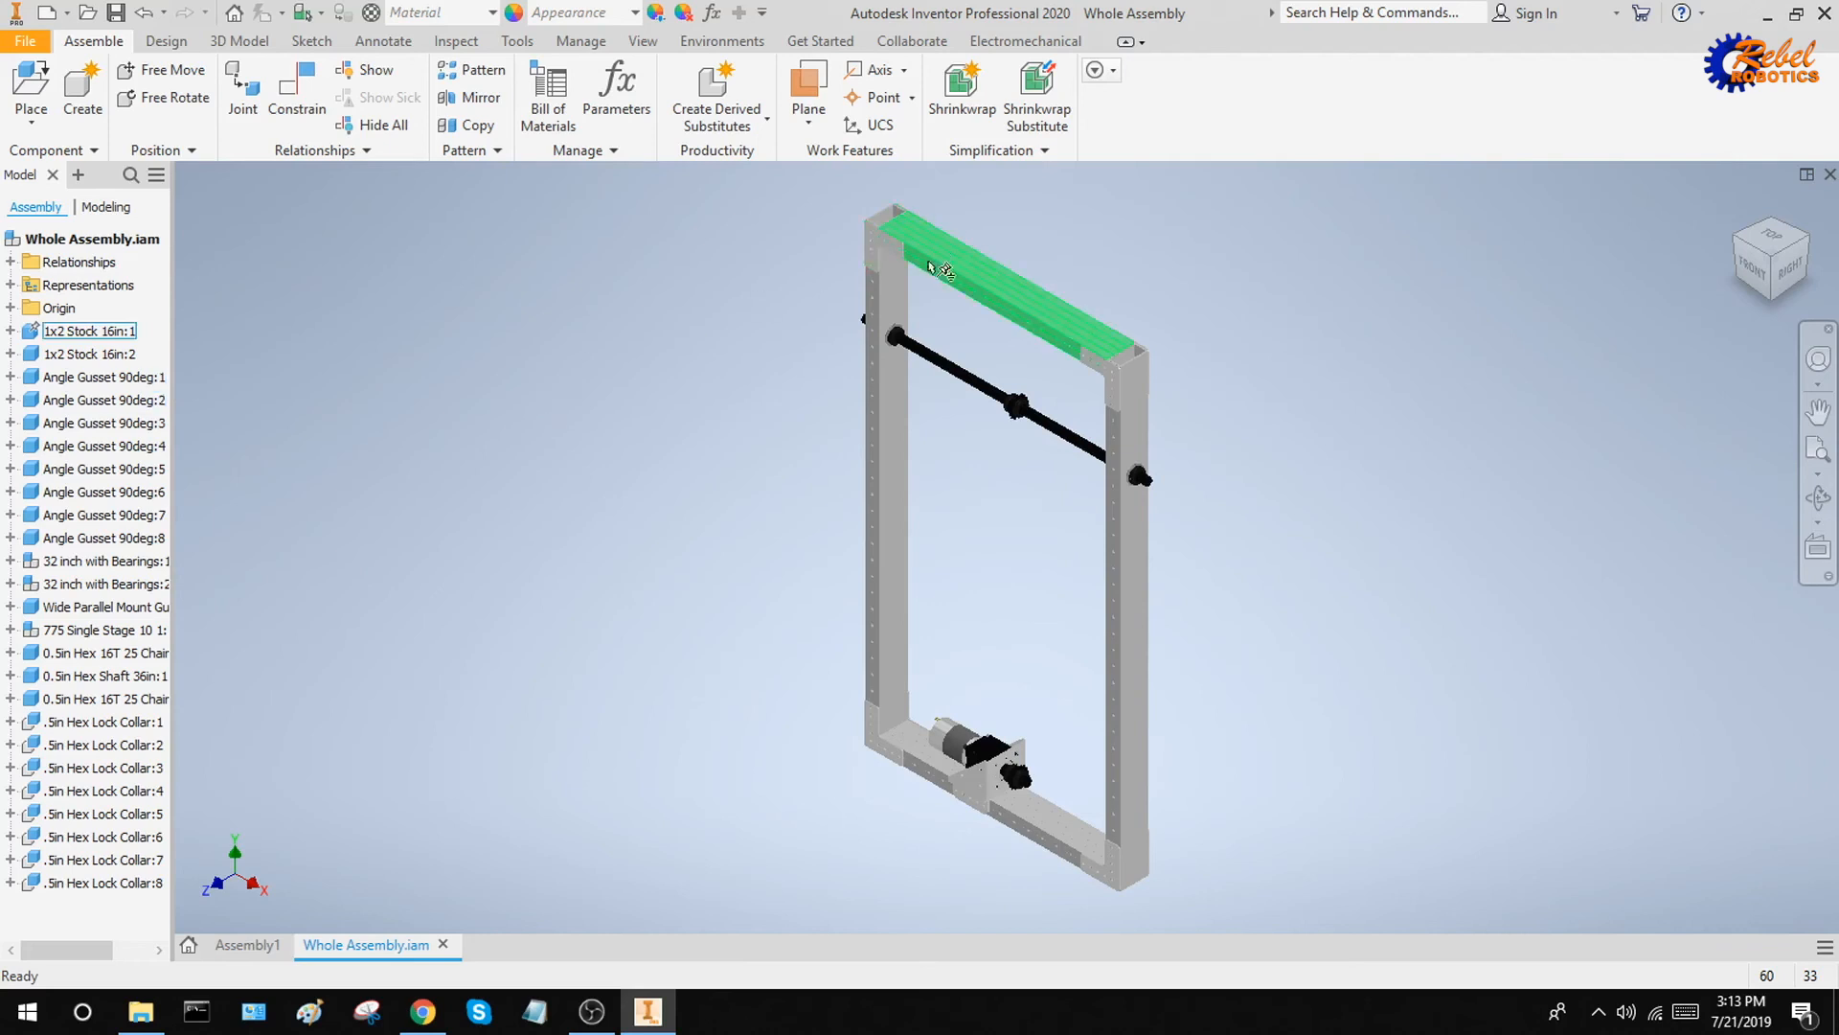
click(89, 331)
click(889, 412)
drag(1130, 634, 1235, 691)
click(1297, 638)
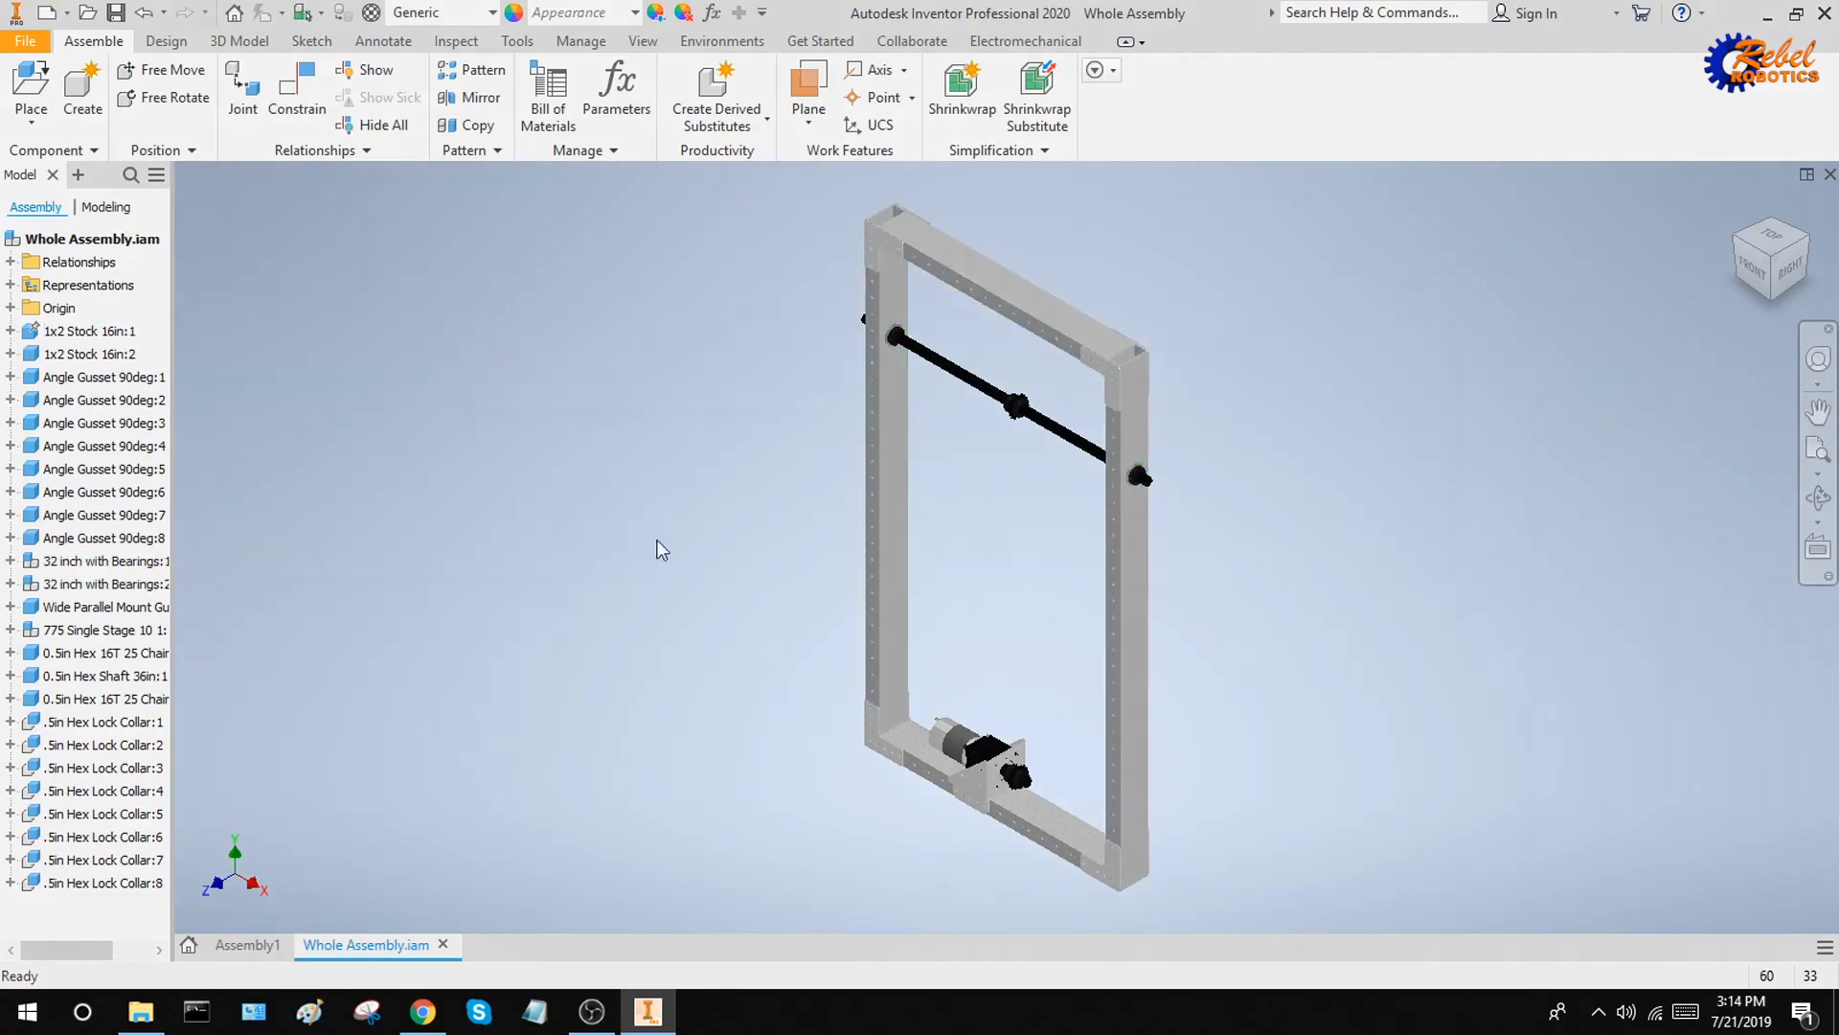